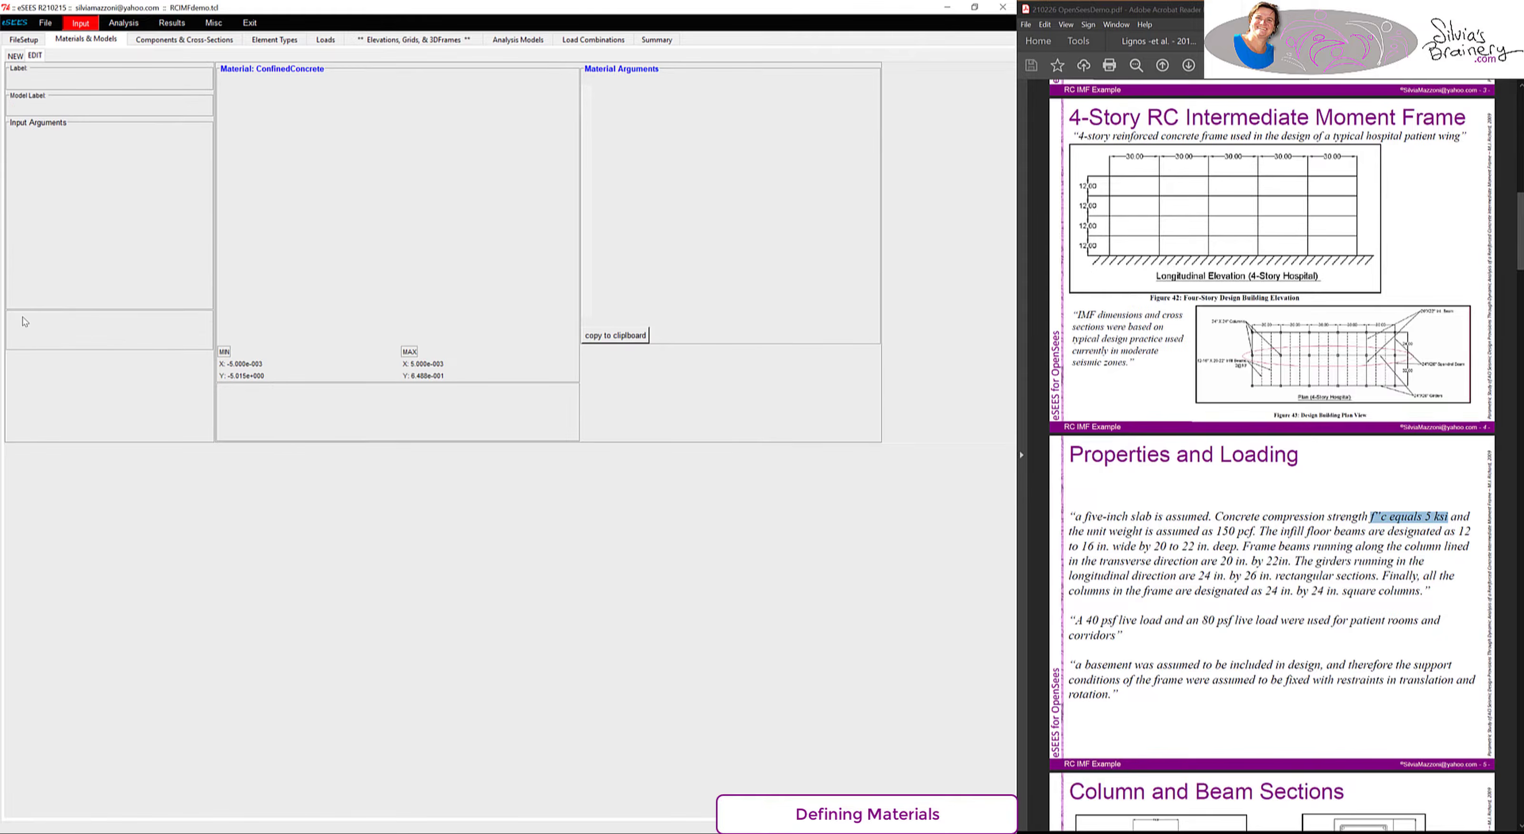
- Create a new UnconfinedConcrete material with a nominal strength of 5 and run its material test
left_click(16, 55)
left_click(49, 81)
mouse_move(83, 110)
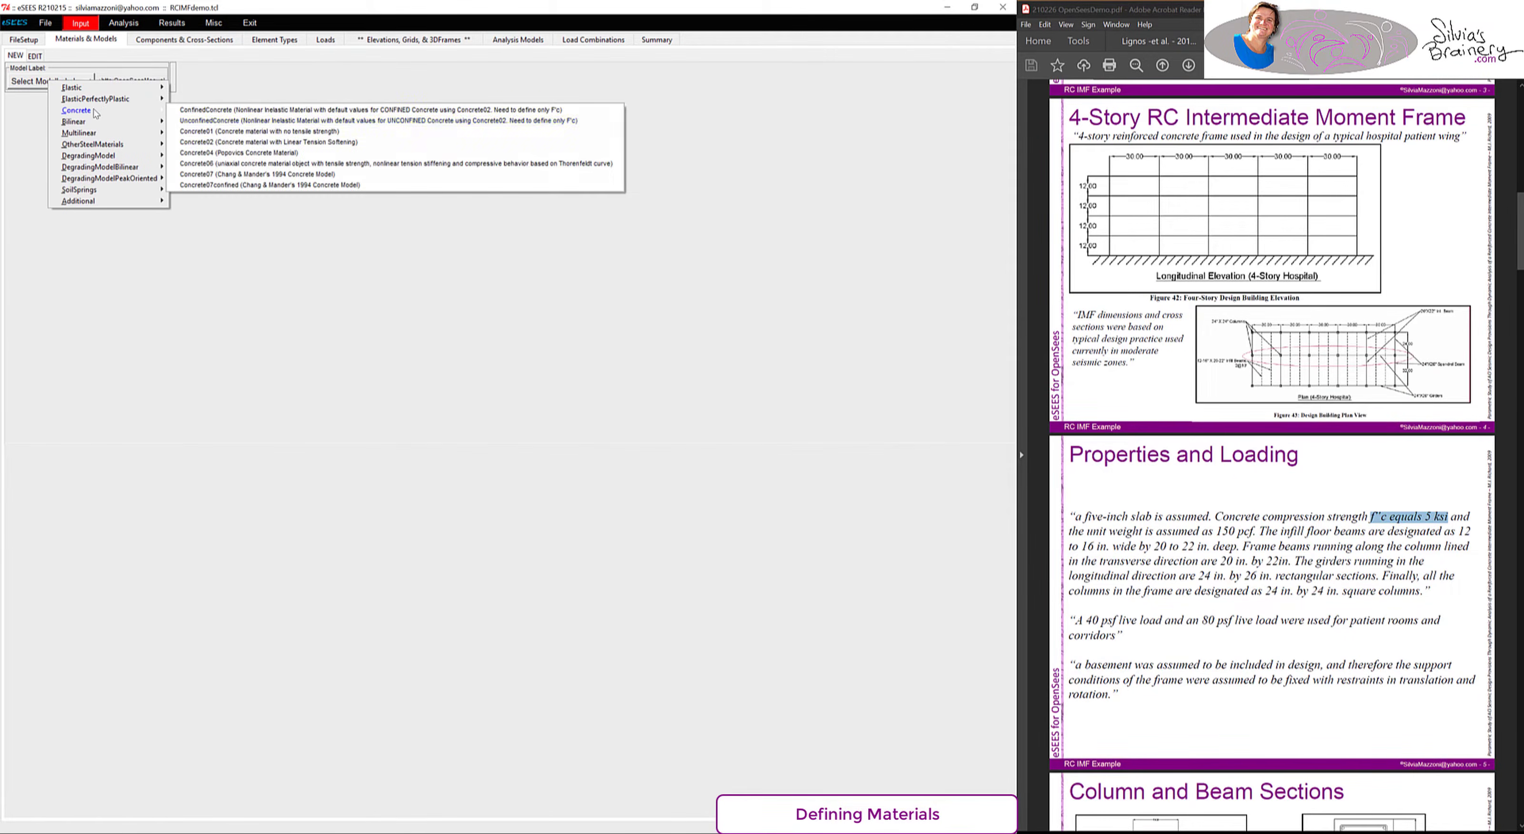
left_click(222, 127)
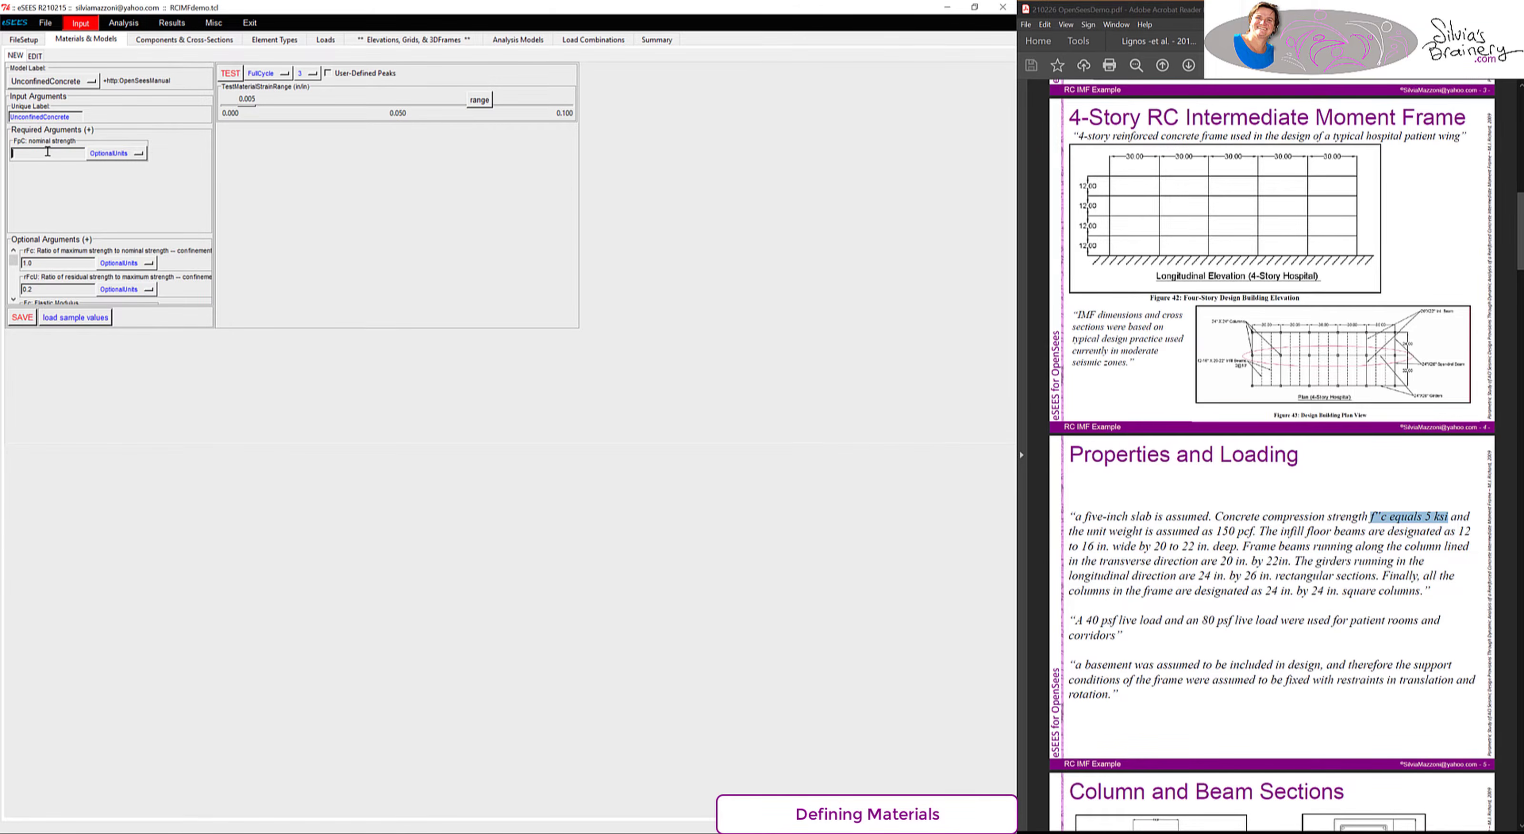
left_click(231, 73)
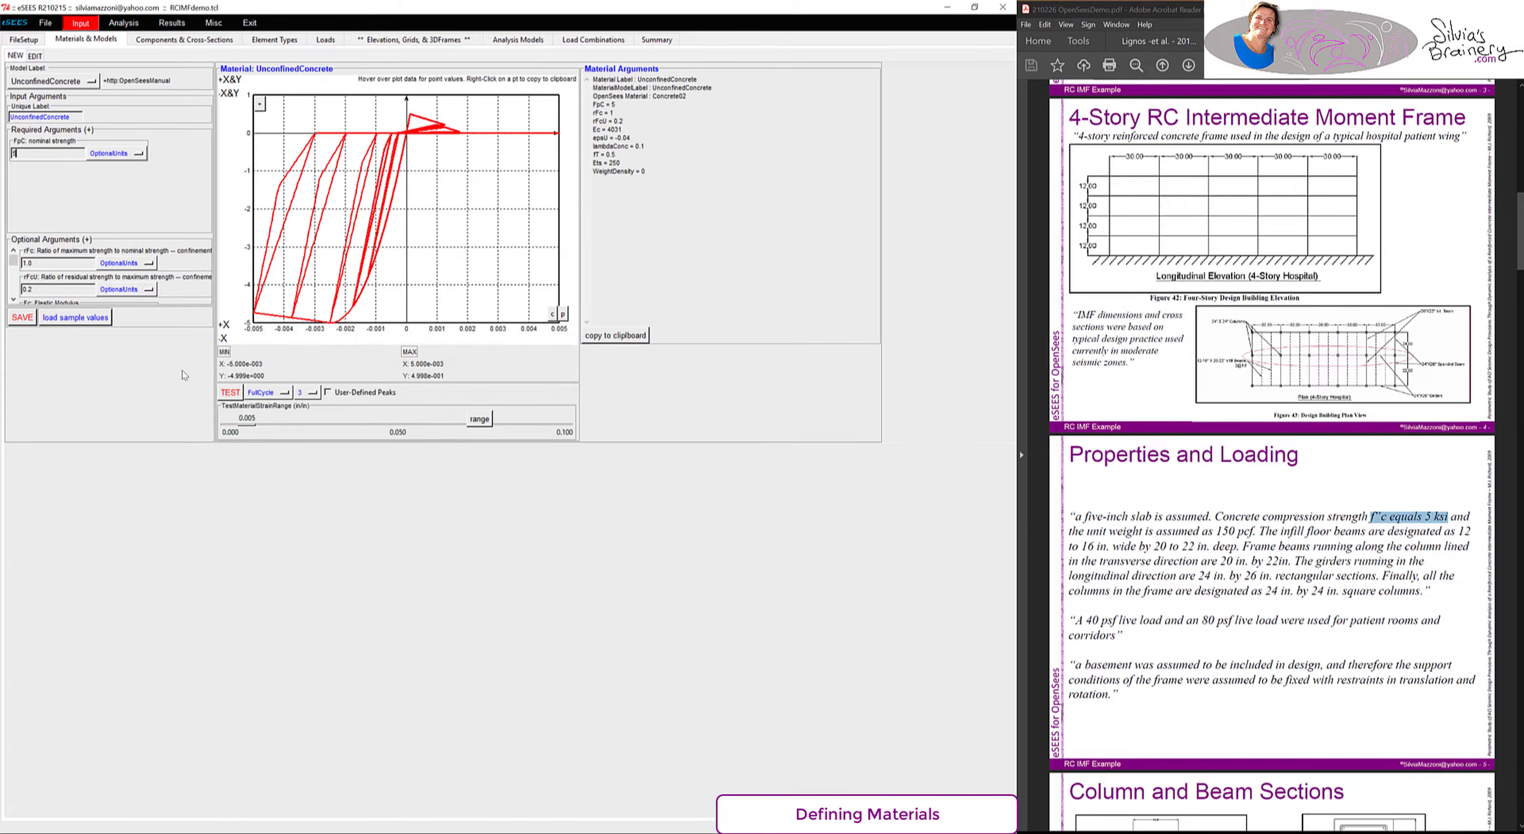
- Retest the unconfined concrete with a strain range of 0.010 and save the material
left_click_drag(248, 425, 263, 430)
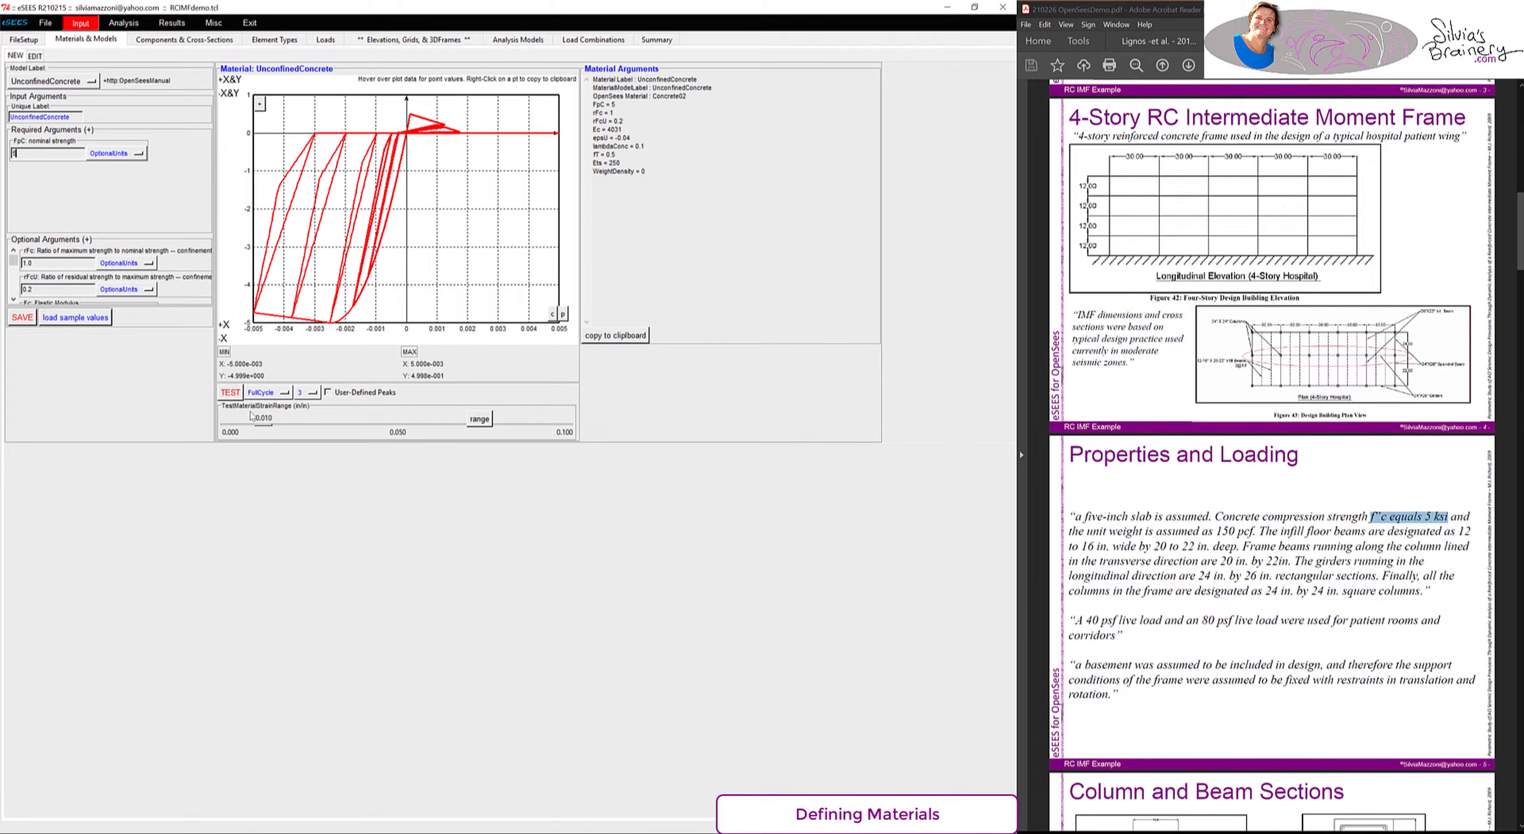
left_click(230, 392)
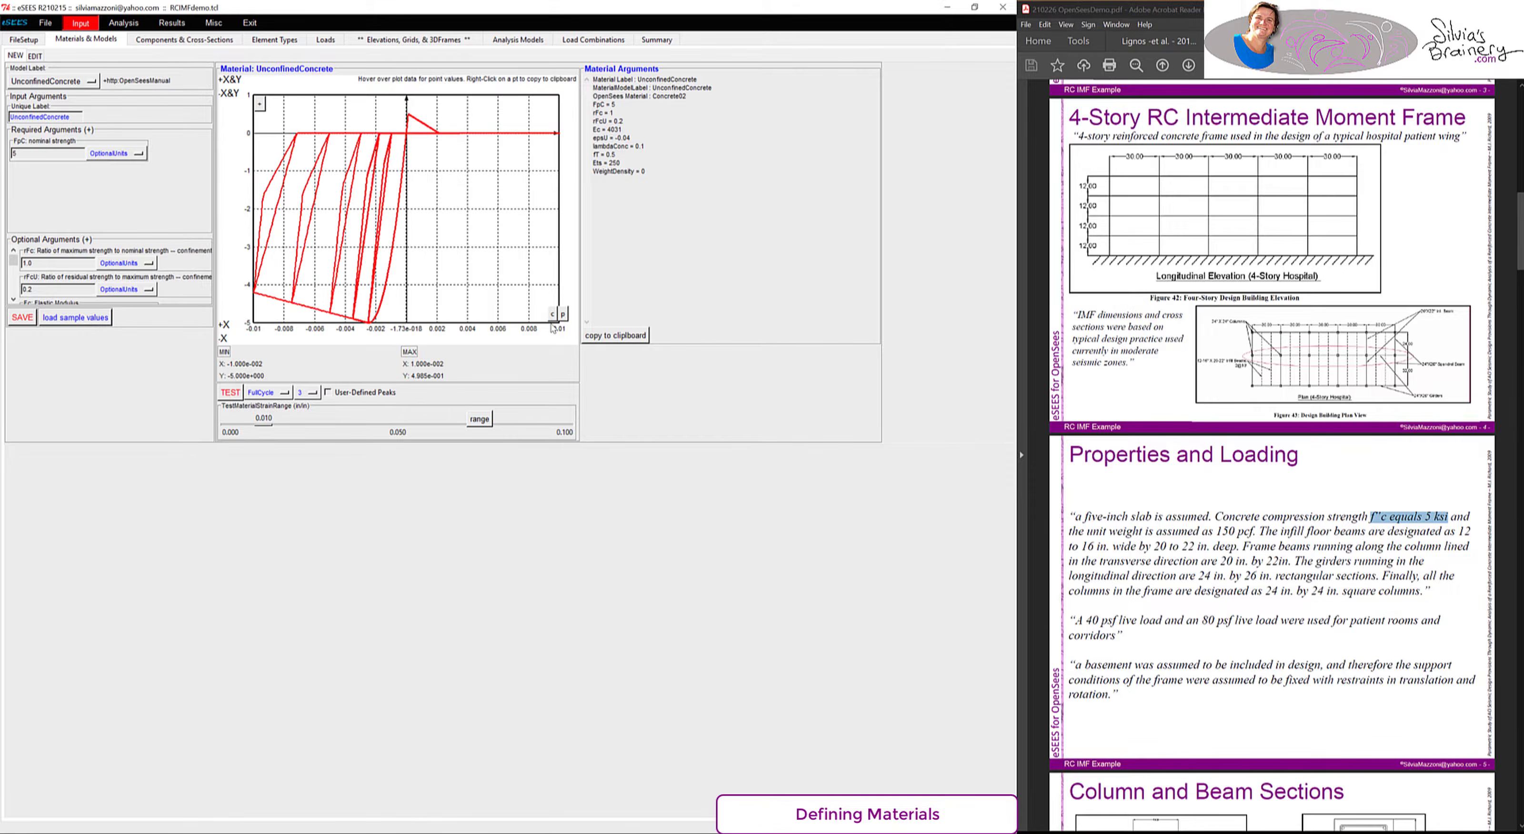
left_click(20, 317)
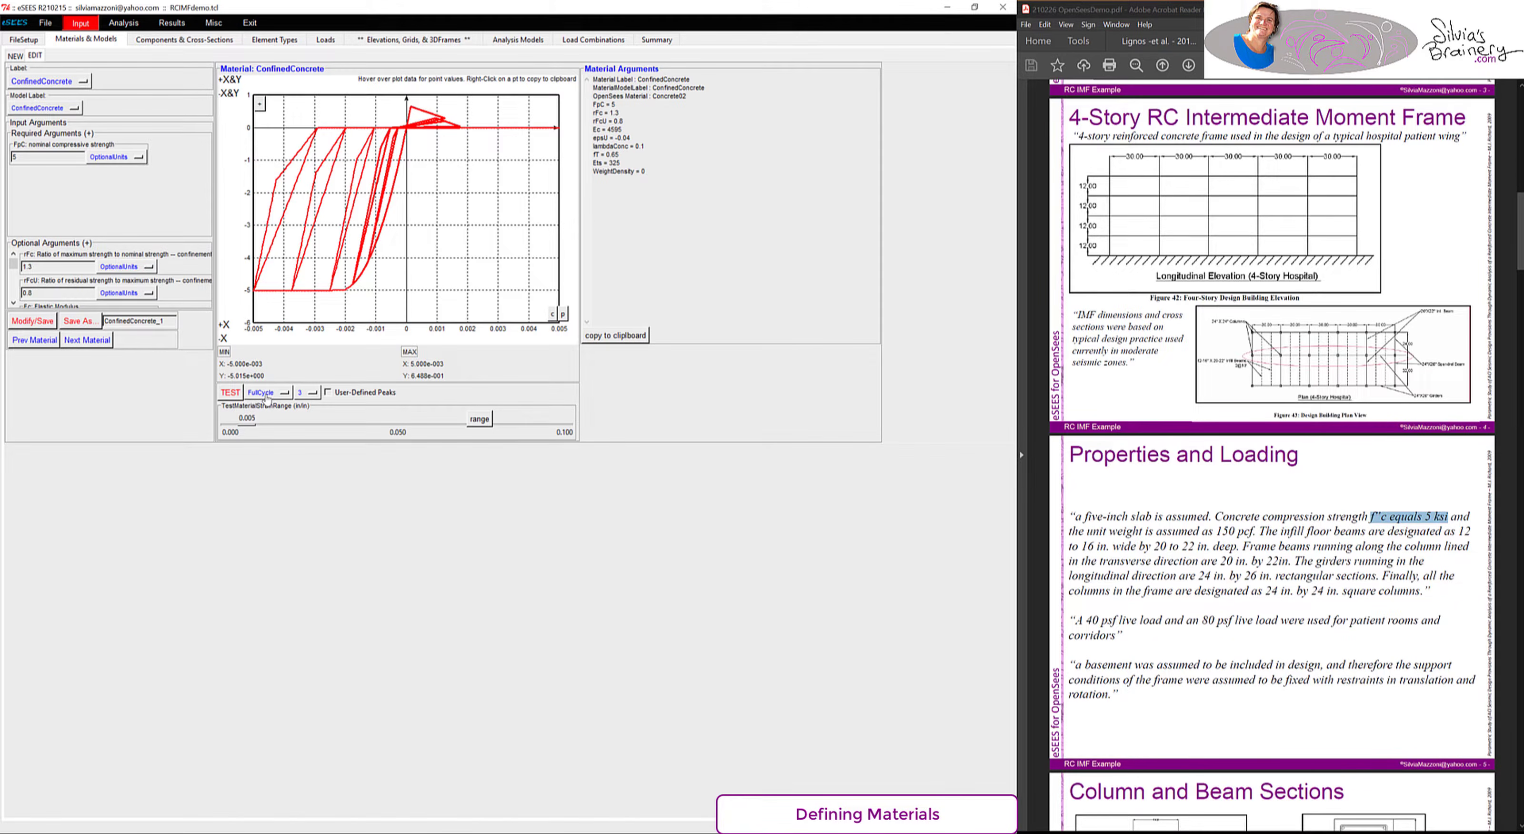
- Test the ConfinedConcrete material with a 0.010 strain range and overlay the previous material's curve for comparison
left_click_drag(250, 426, 269, 428)
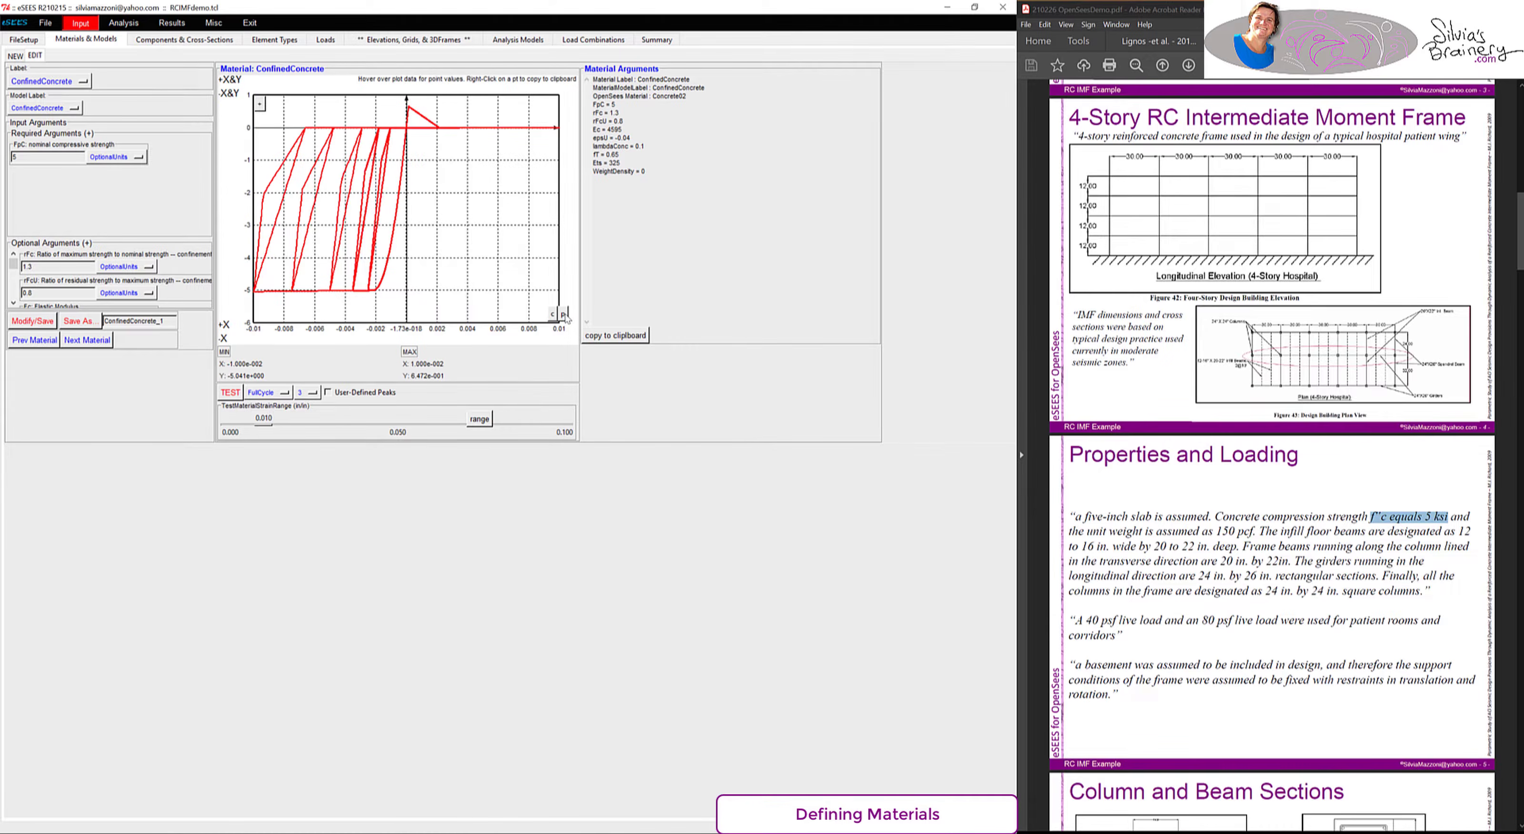
left_click(565, 315)
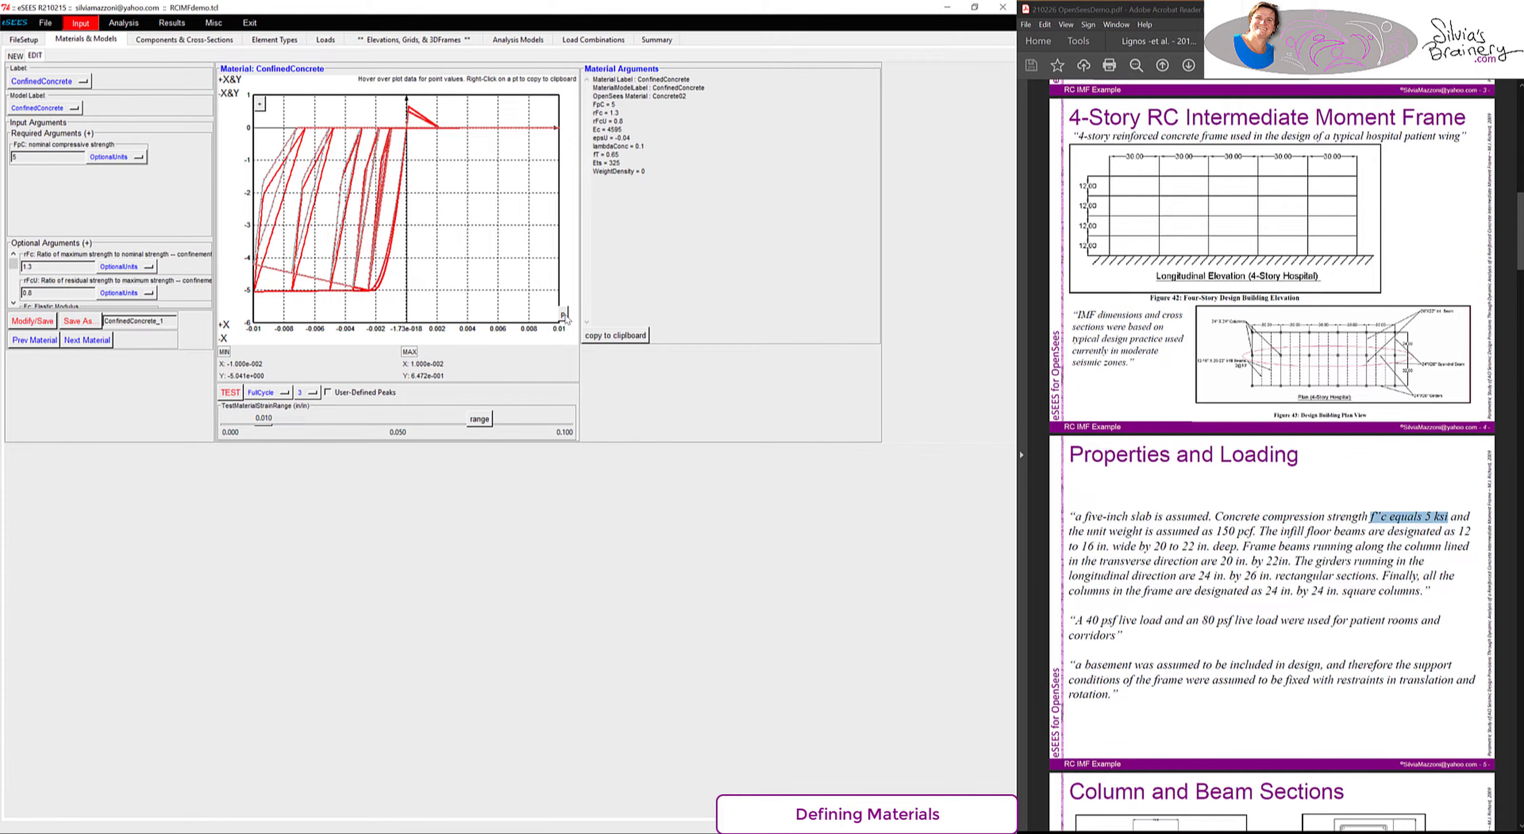
- Create a new BilinearGiuffreMenegottoPinto material with yield strength 60 and strain-hardening ratio 0.01, and run its test
left_click(15, 56)
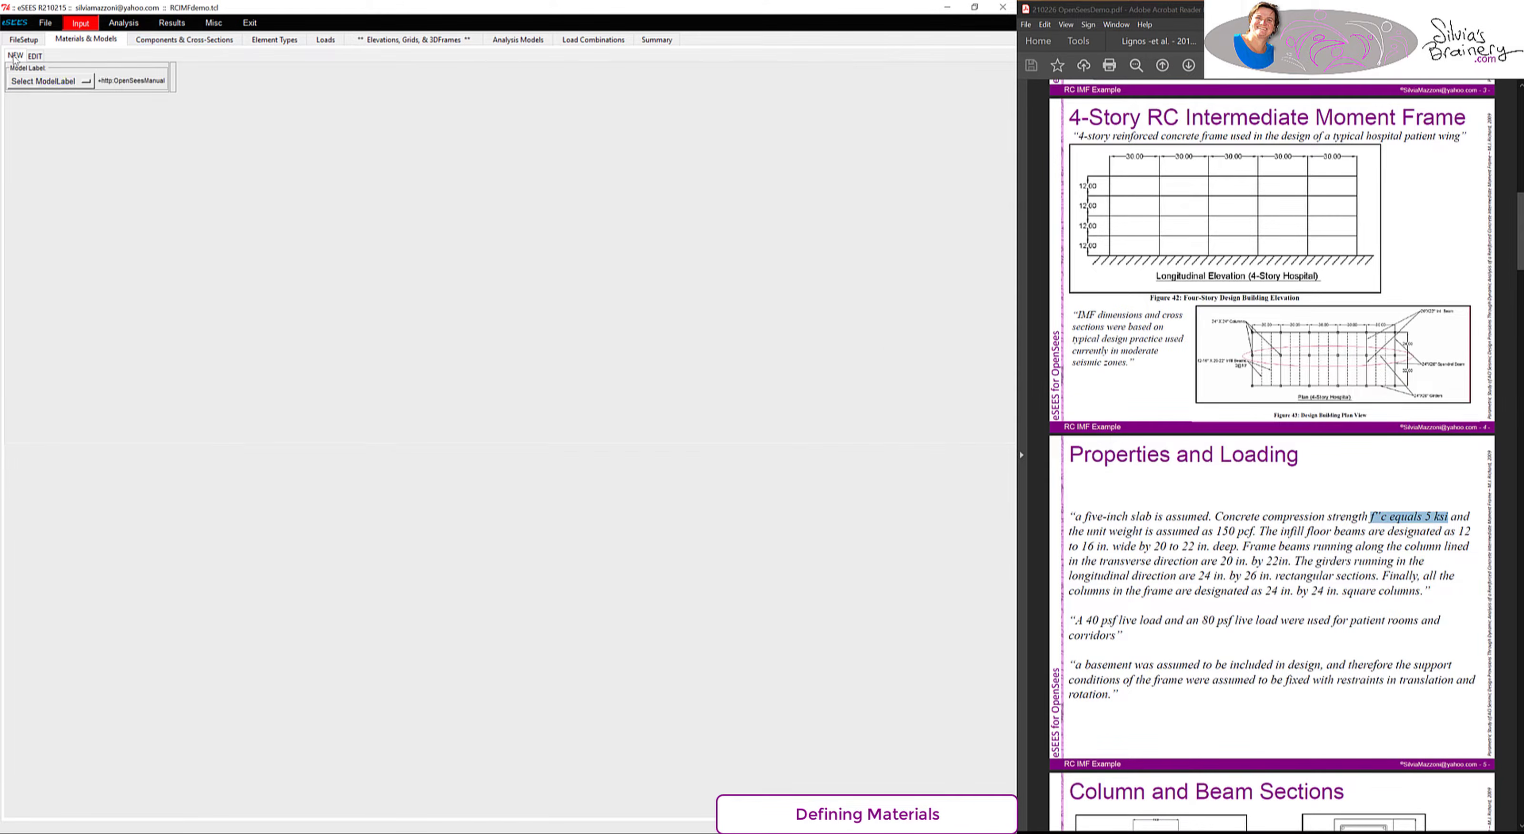
left_click(30, 82)
mouse_move(66, 124)
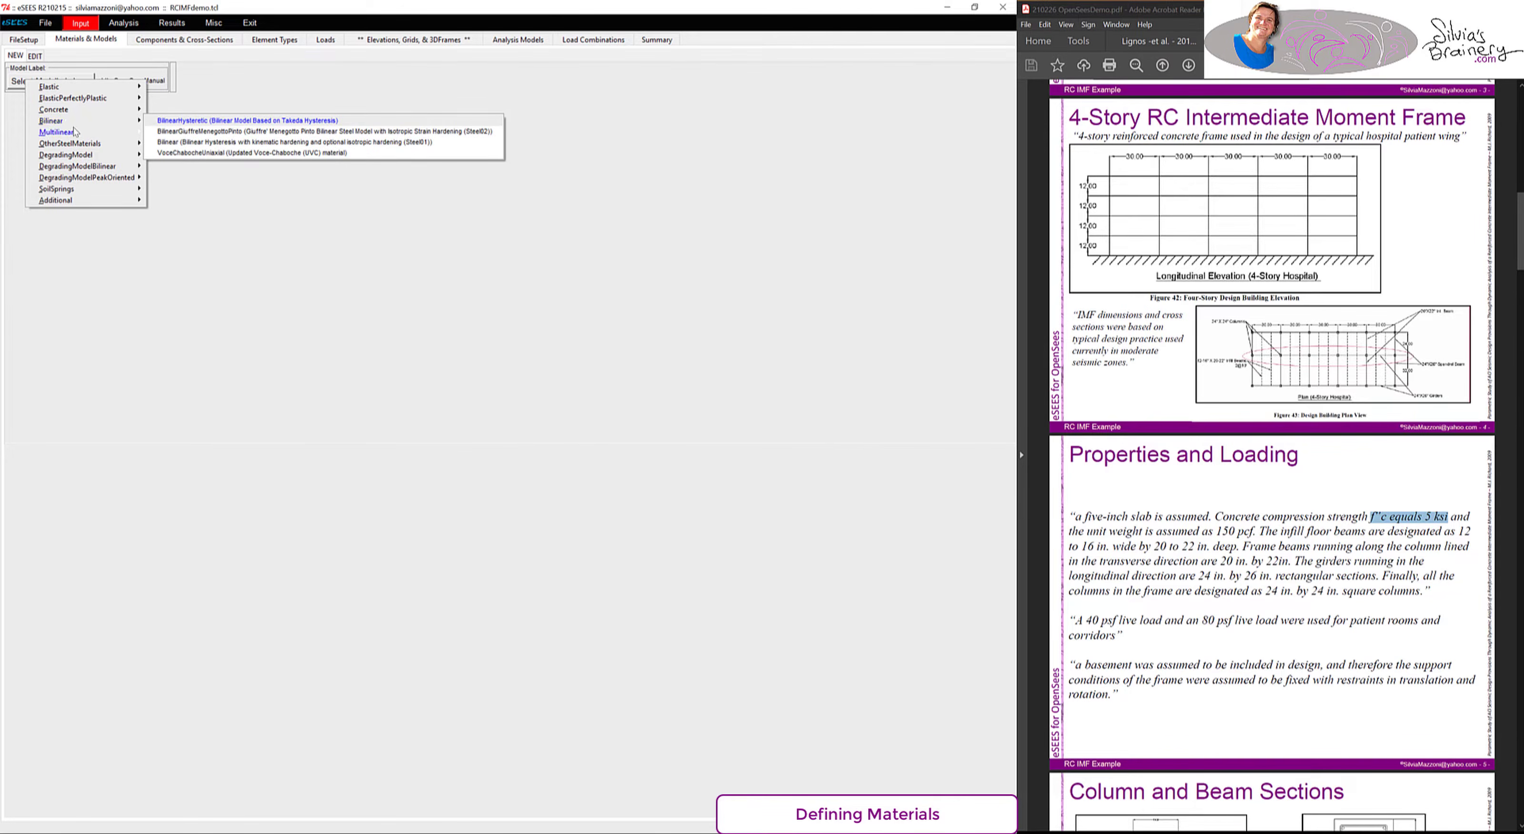
left_click(278, 131)
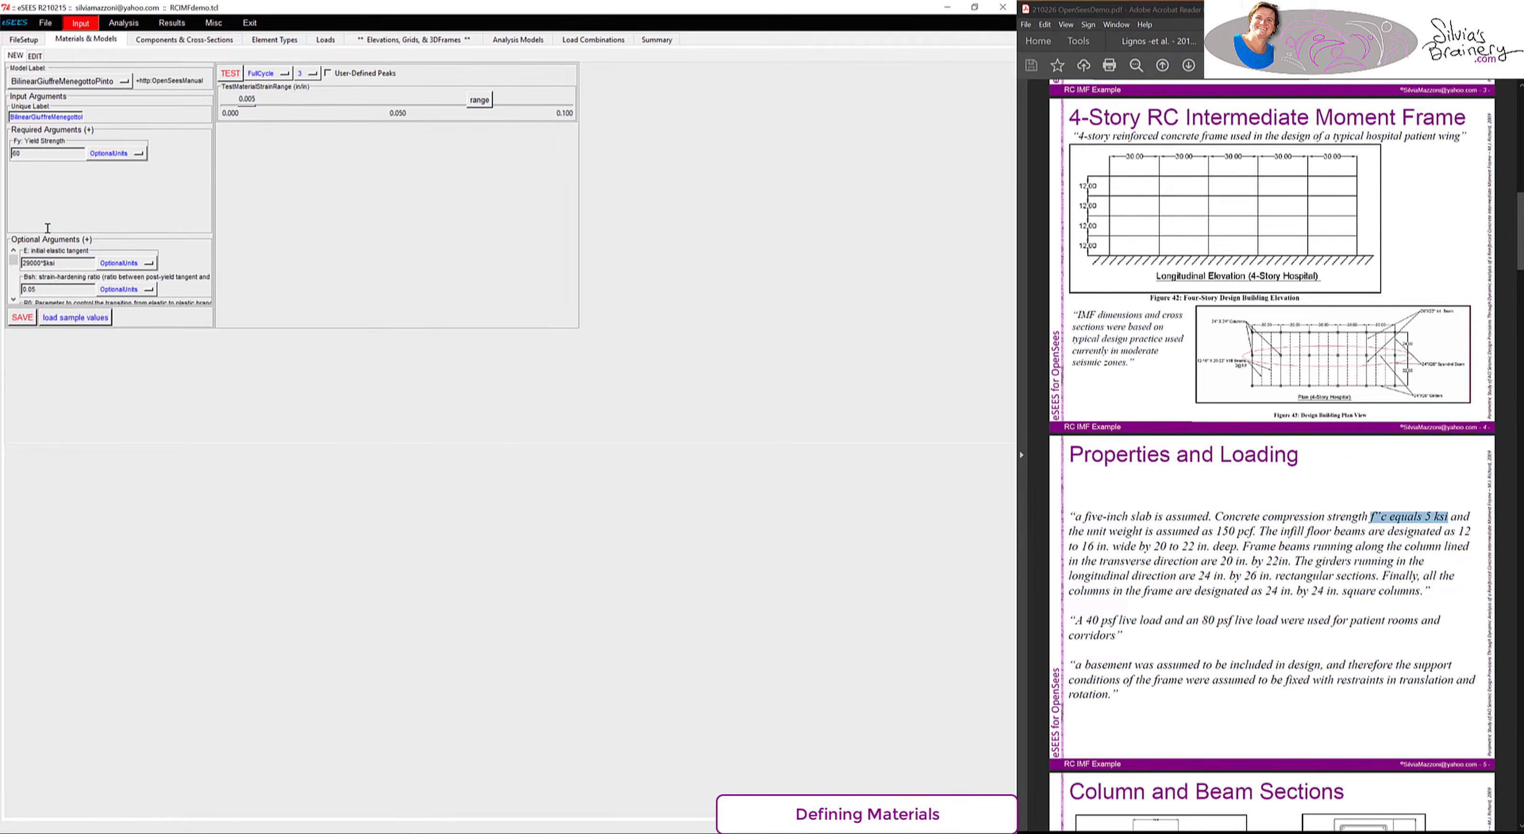
left_click(31, 241)
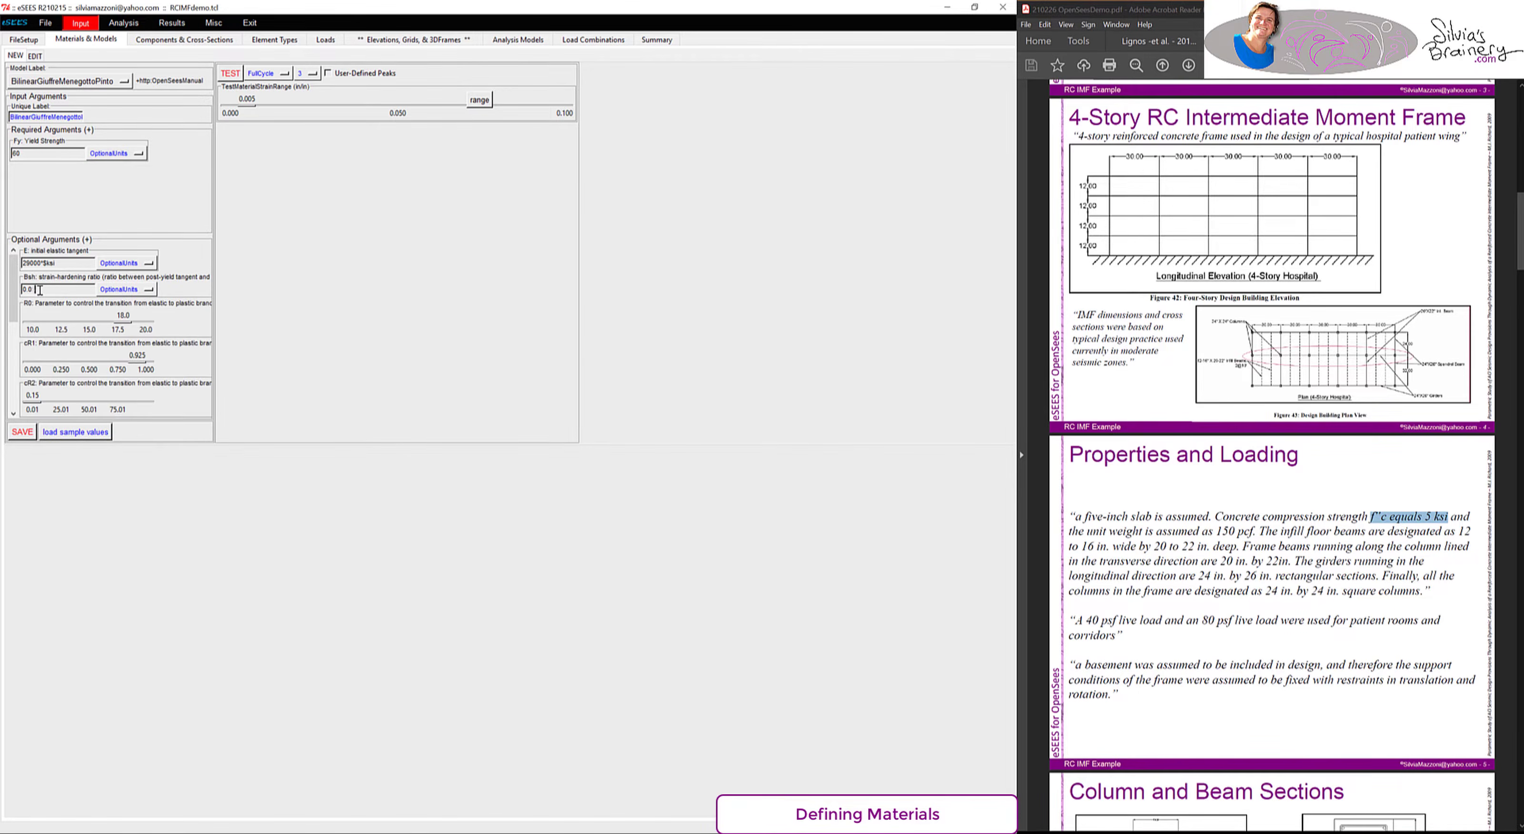
left_click(229, 74)
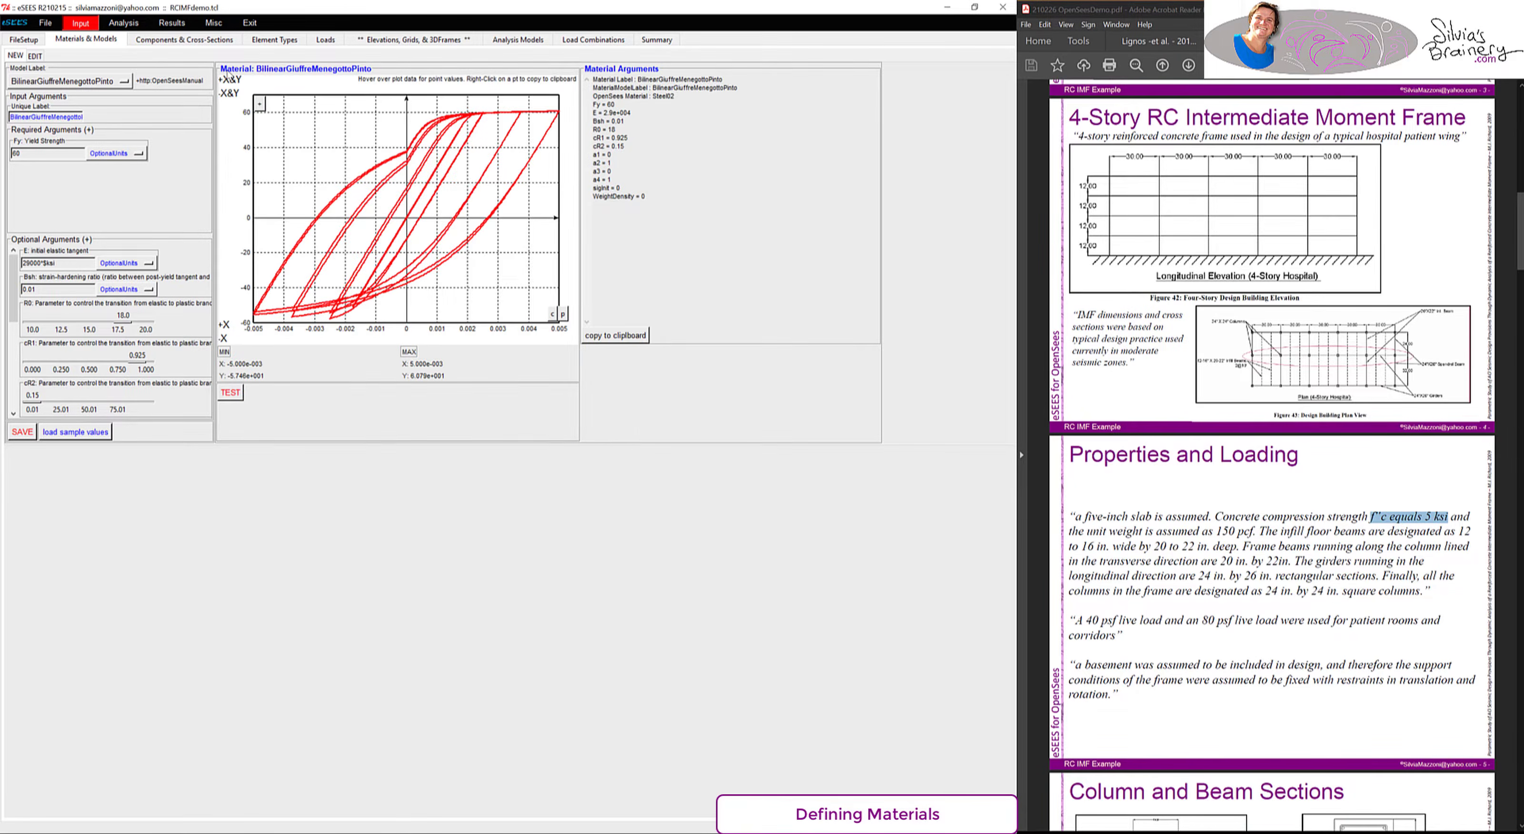
- Label the new steel material Reinforcement, save it, and save the input file
left_click(39, 117)
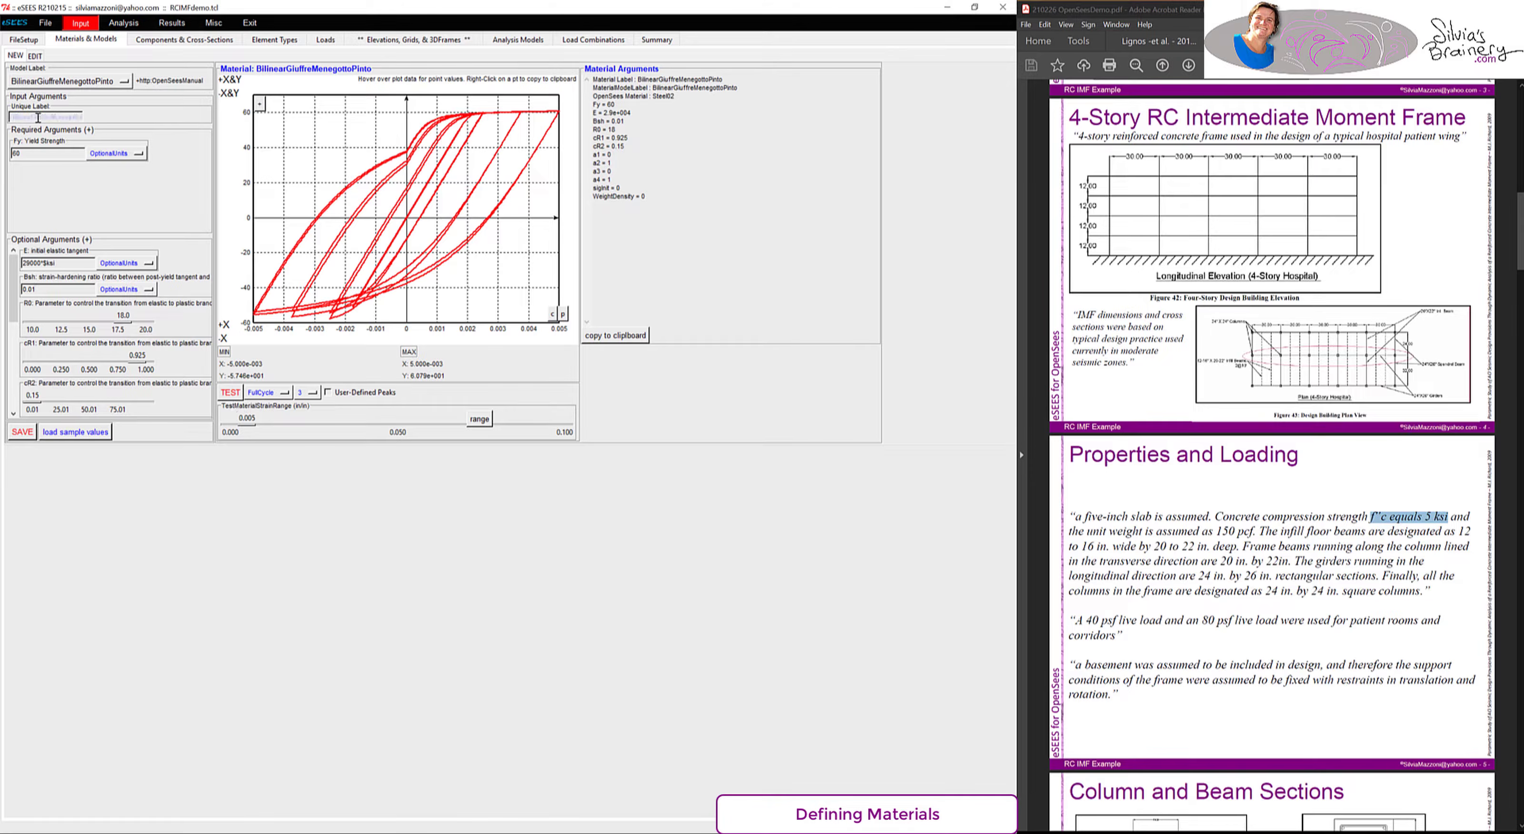
type("Reinforcement")
left_click(22, 433)
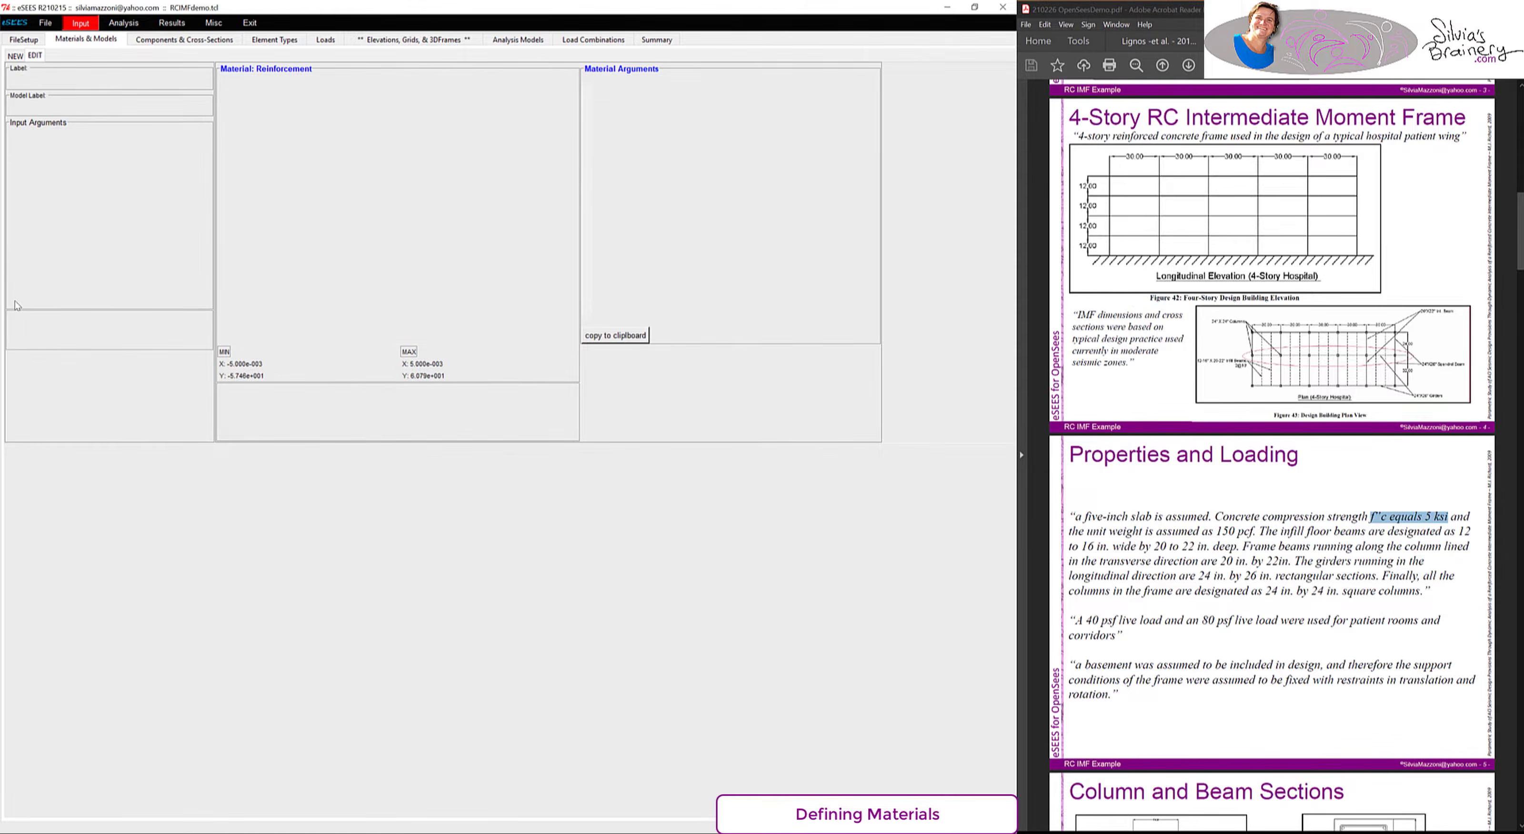
left_click(46, 24)
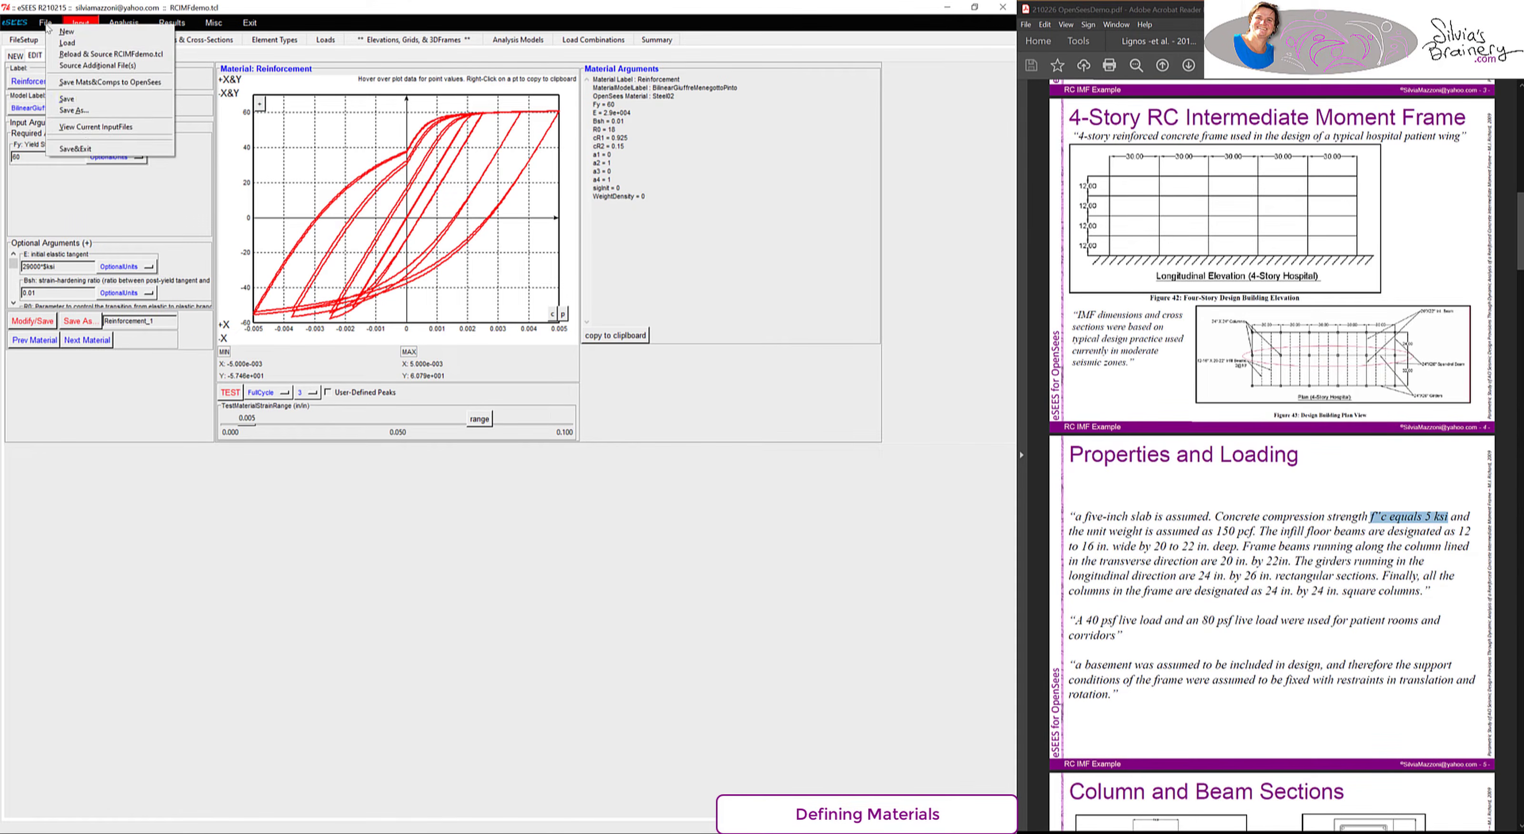
left_click(68, 101)
- Review the material definitions in the current input scripts RCIMFdemo_CurrentData.tcl and RCIMFdemo.tcl, and close the script viewer
left_click(46, 24)
left_click(110, 127)
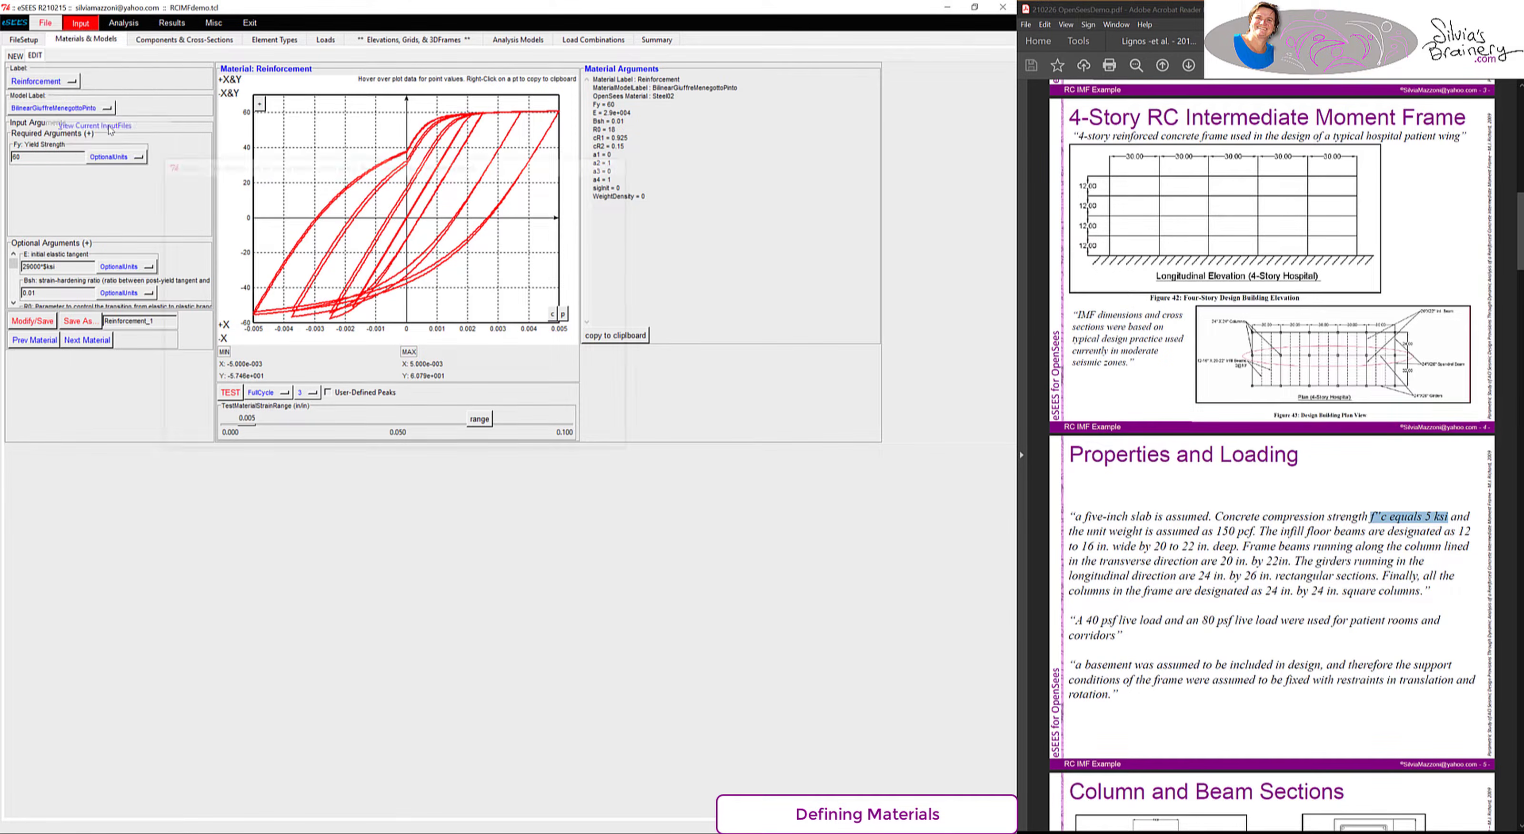
left_click(340, 295)
scroll(340, 295, "down", 4)
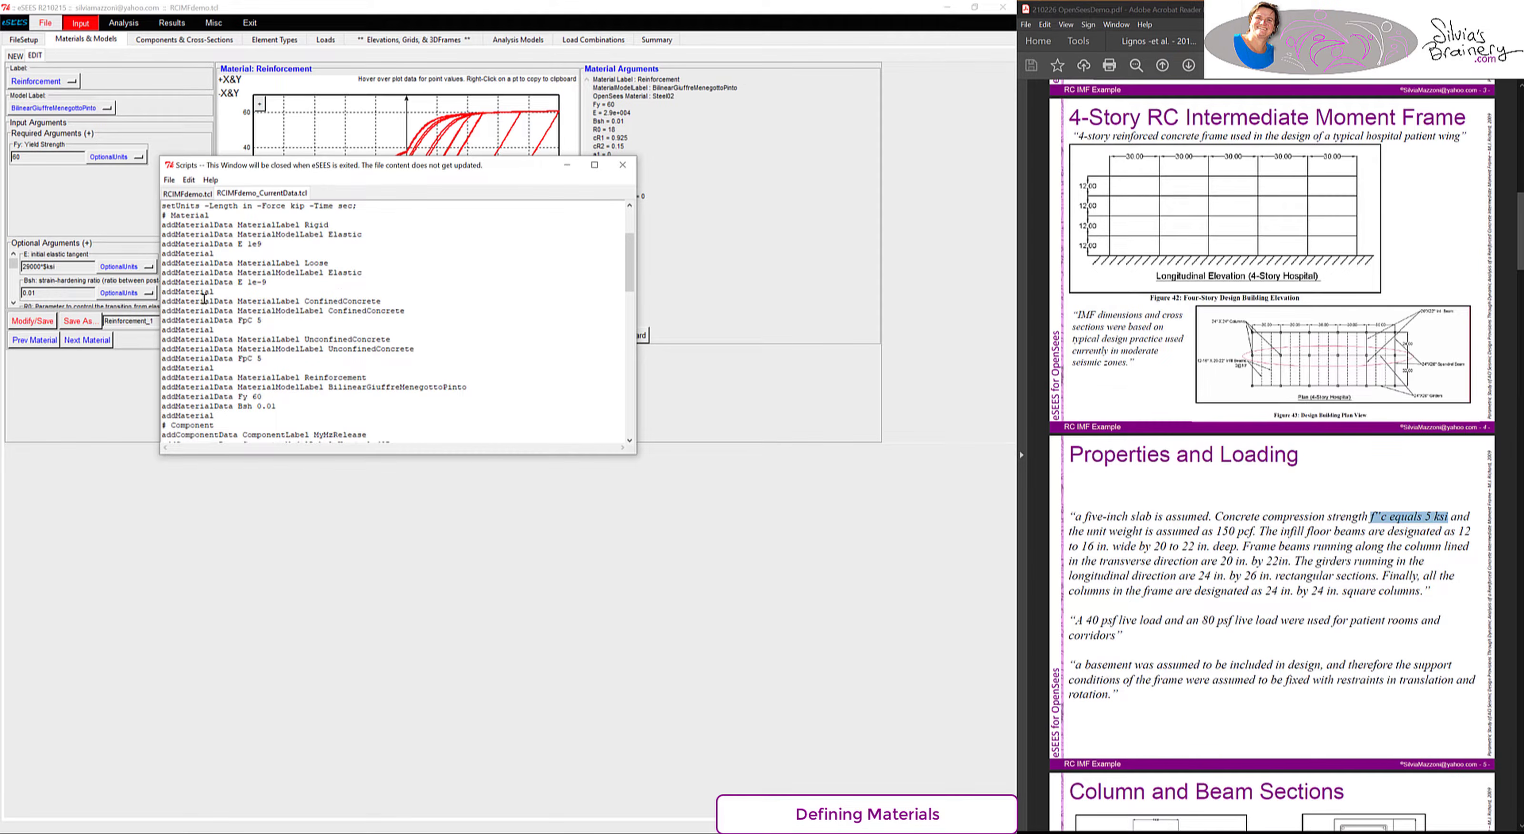
left_click_drag(163, 303, 368, 405)
left_click(324, 418)
scroll(325, 418, "down", 20)
scroll(363, 392, "up", 20)
left_click(188, 193)
scroll(327, 256, "down", 15)
scroll(319, 254, "down", 5)
left_click(622, 165)
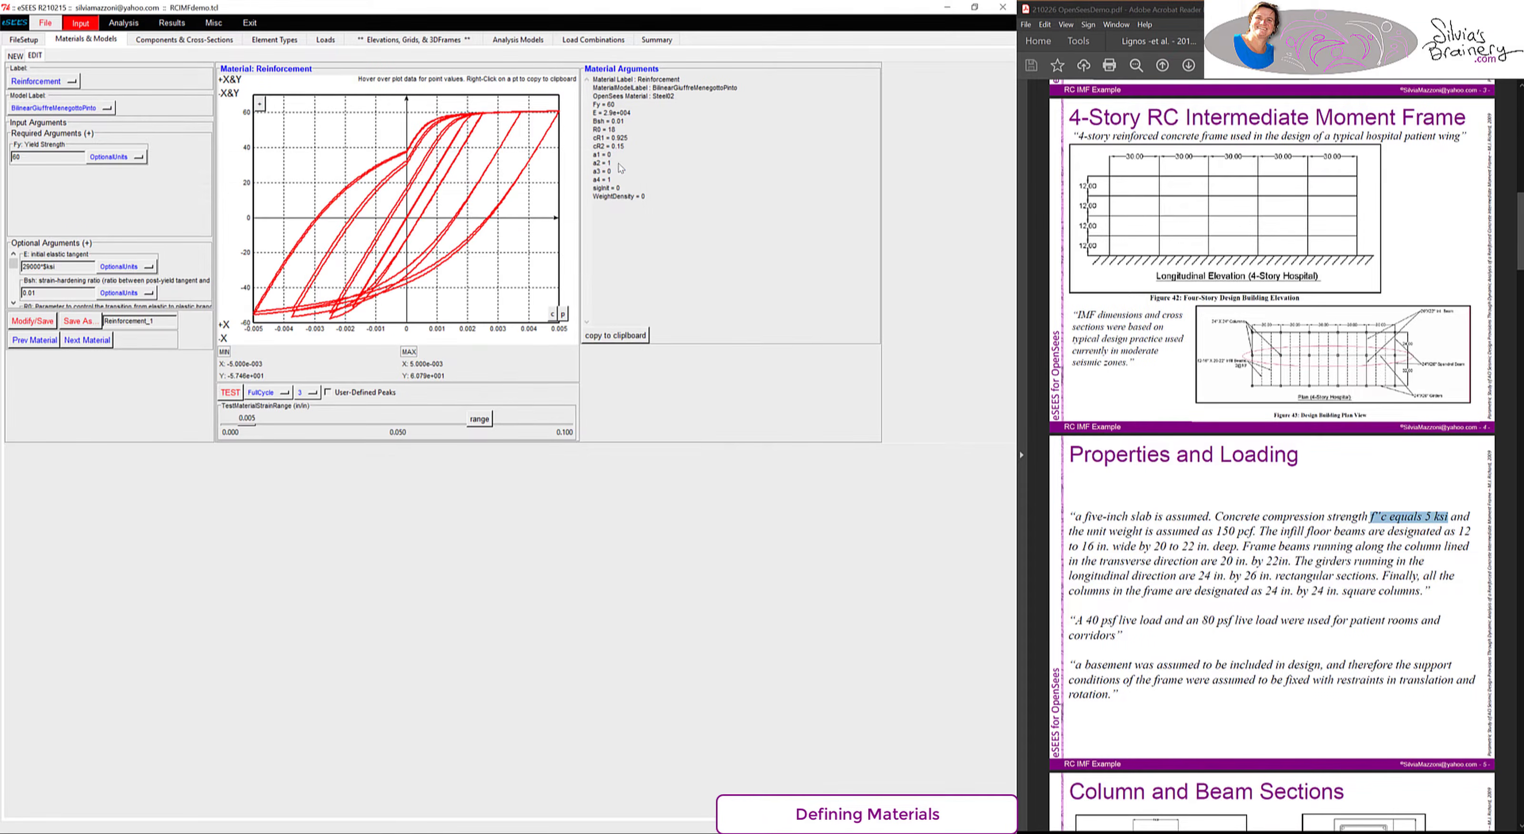
- Open the component and cross-section definitions and examine the column and beam section drawings in the PDF
left_click(176, 40)
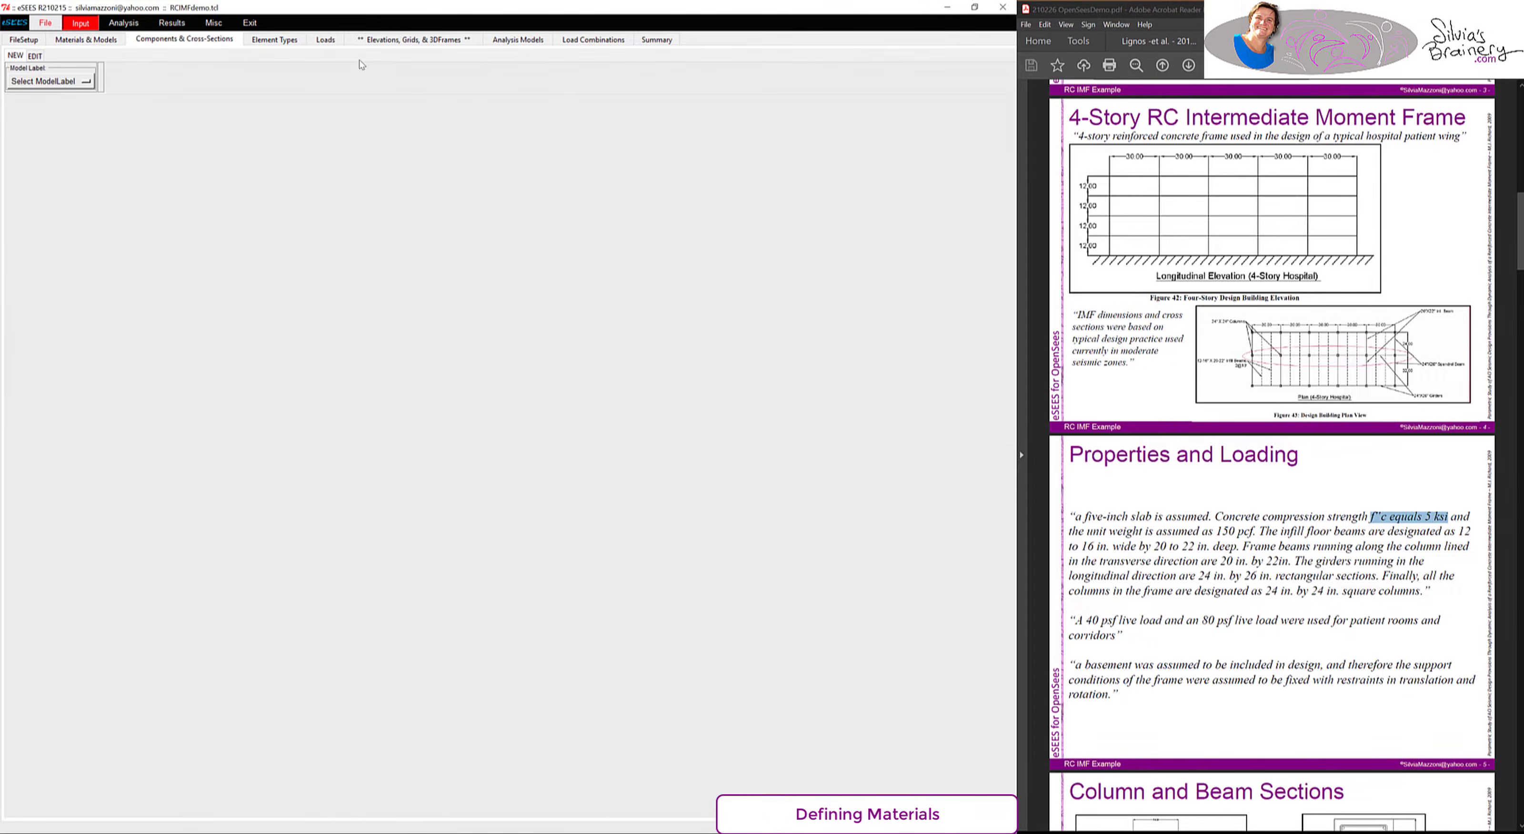
scroll(1272, 455, "down", 8)
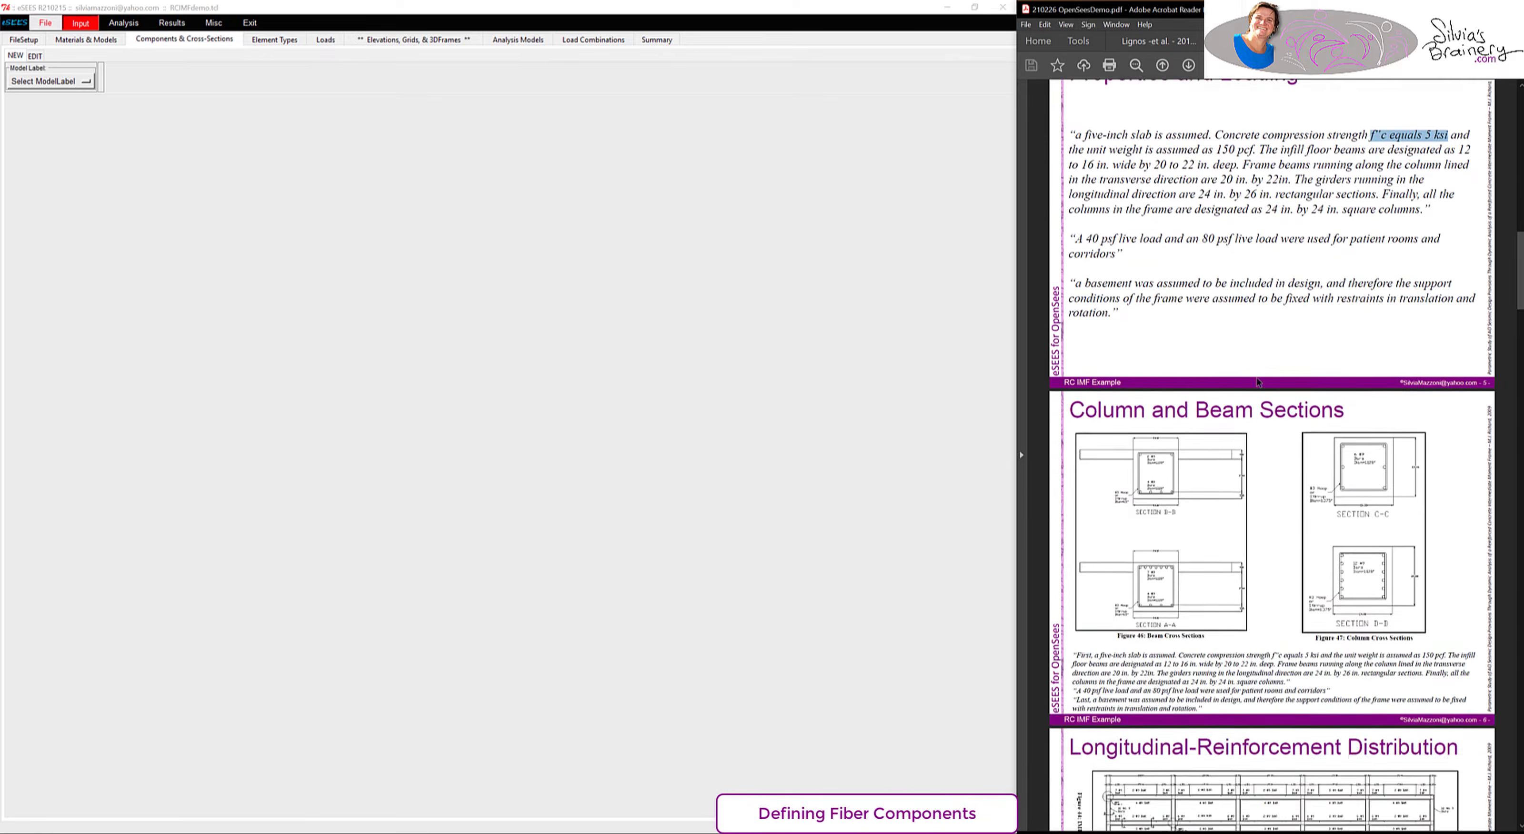
scroll(1234, 376, "up", 4)
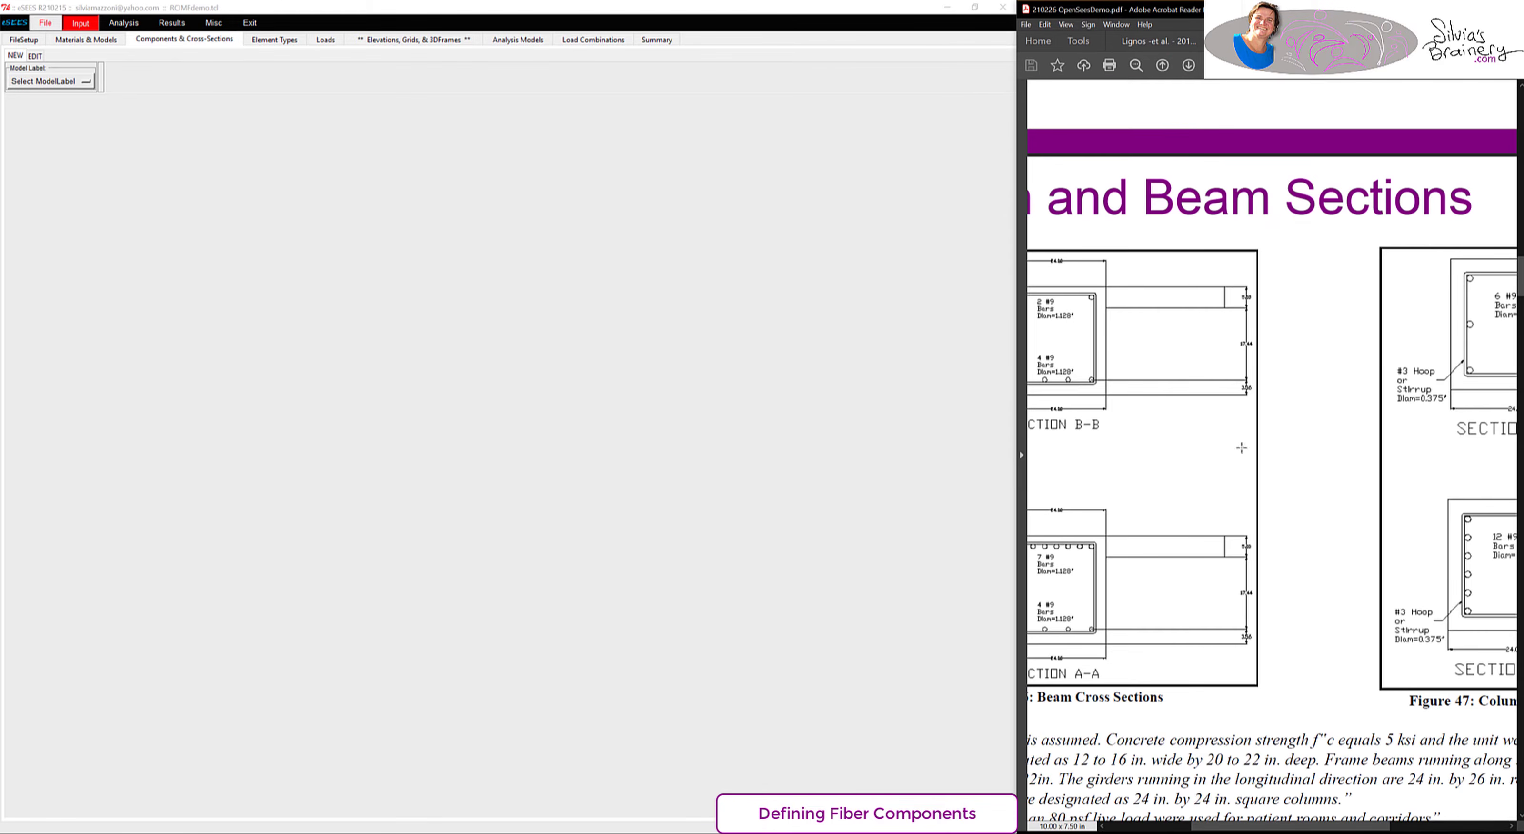
left_click_drag(1213, 826, 1134, 829)
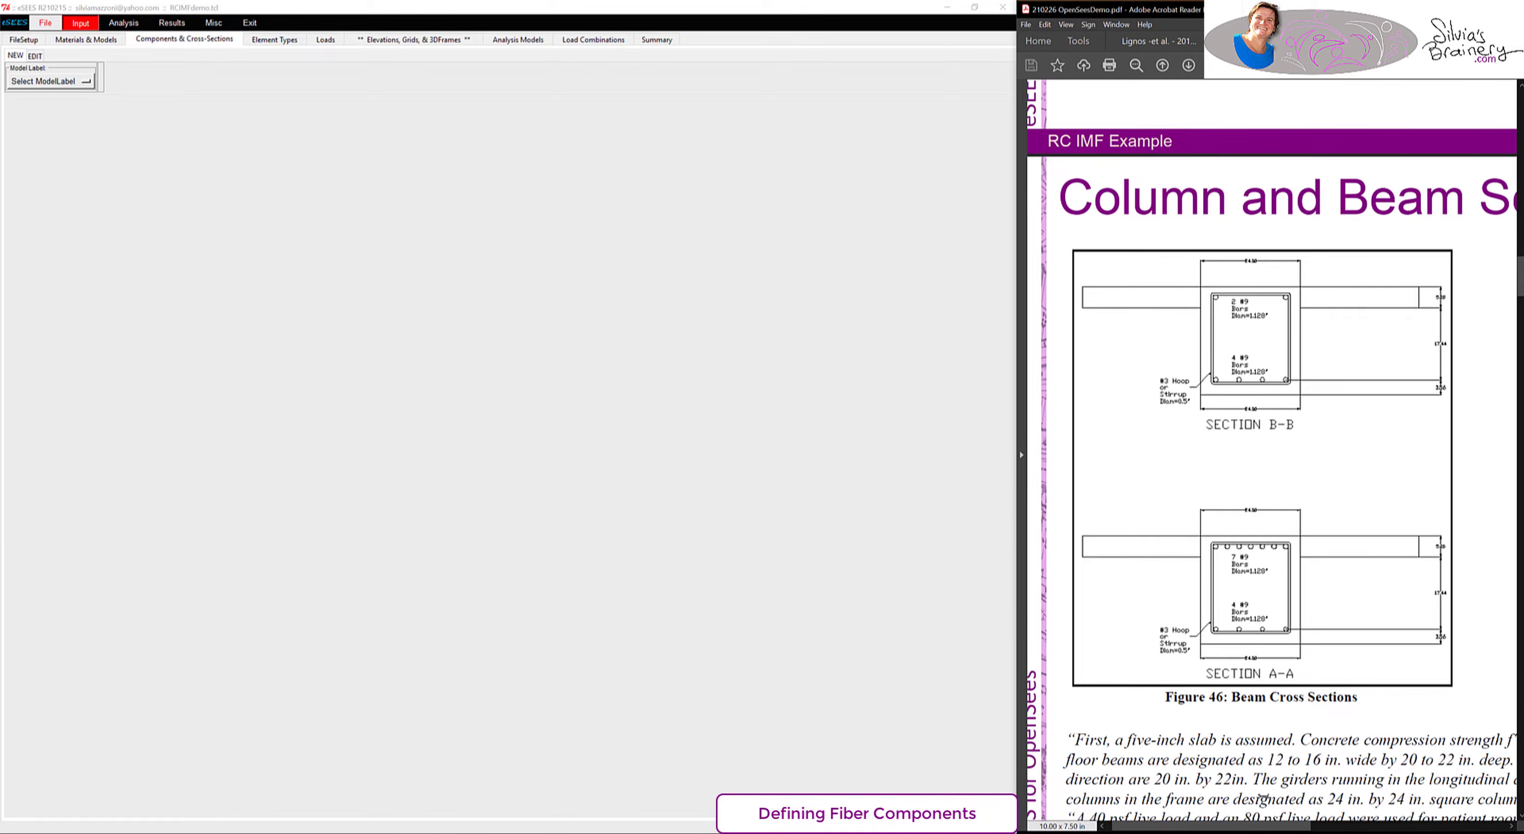
mouse_move(1155, 830)
left_mouse_down()
mouse_move(1324, 830)
mouse_move(1166, 831)
left_mouse_up()
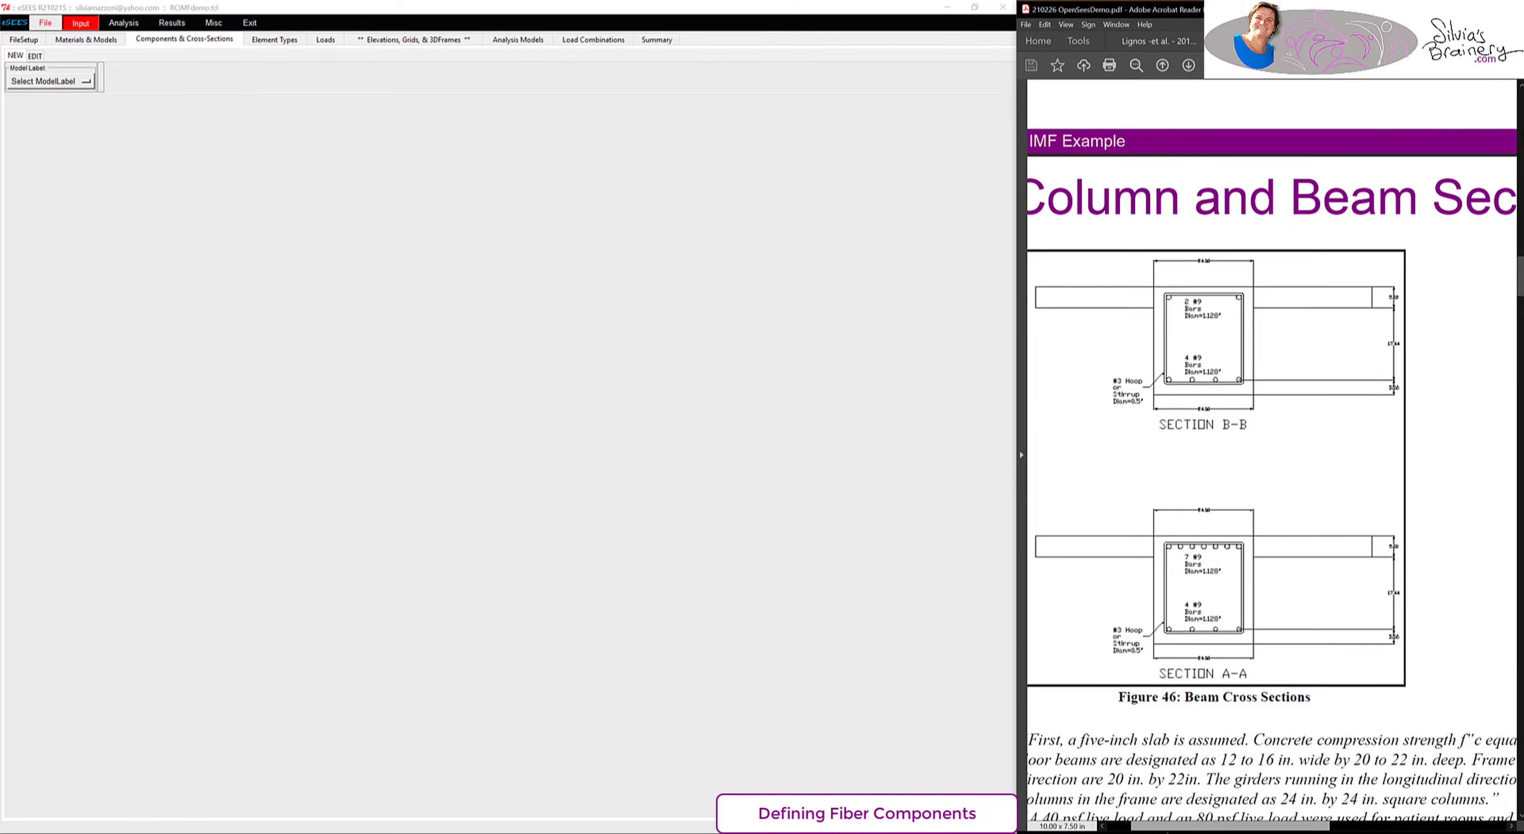
scroll(1225, 650, "down", 6)
scroll(1225, 650, "down", 2)
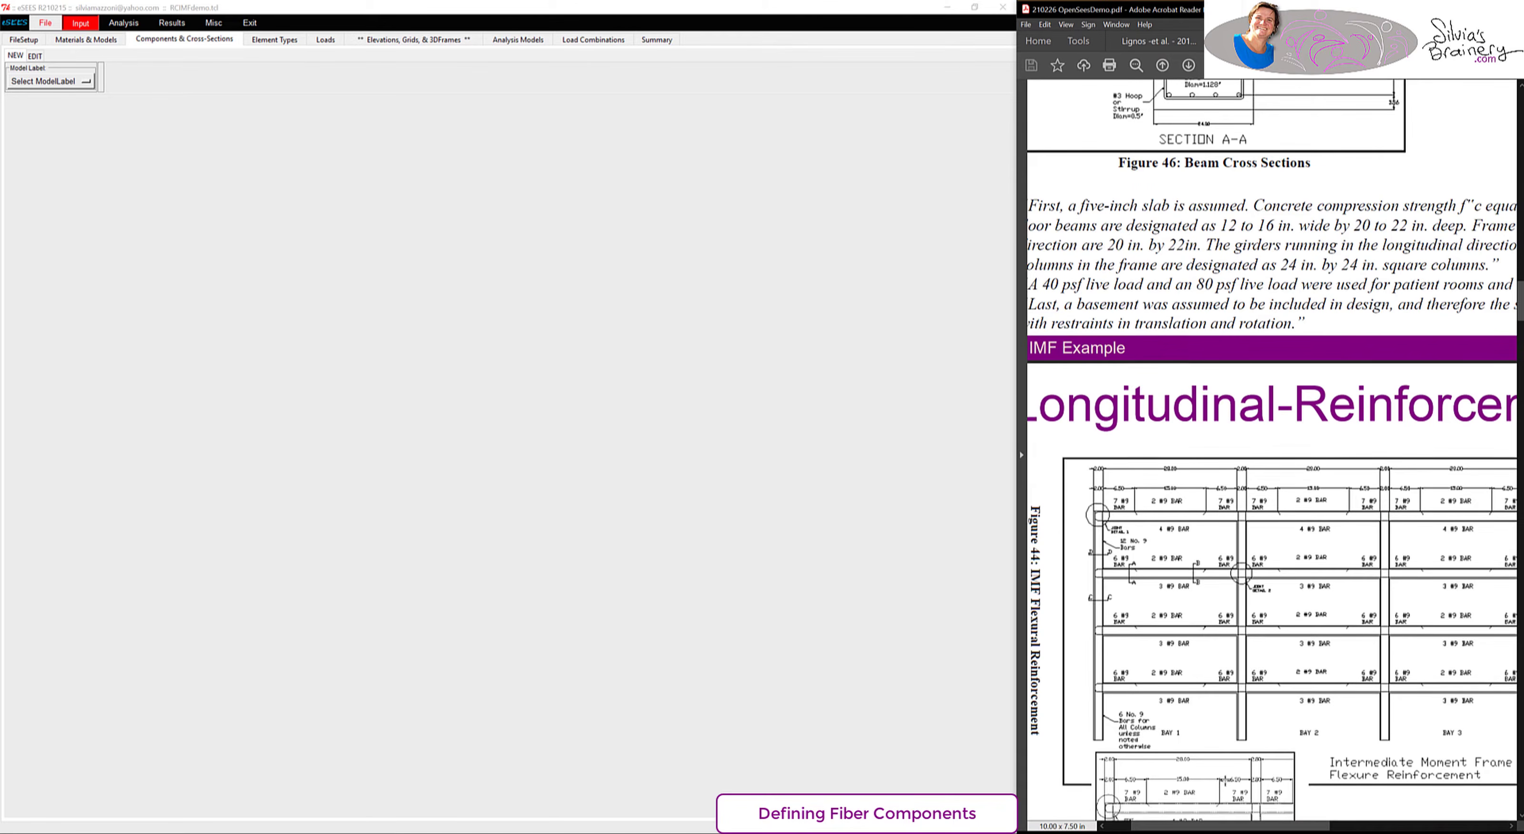
- Examine the longitudinal reinforcement drawing for bay 1, marking the beam-end and midspan bar layouts at the different floors
mouse_move(1227, 829)
left_mouse_down()
mouse_move(1382, 829)
mouse_move(1224, 828)
left_mouse_up()
scroll(1226, 714, "down", 10)
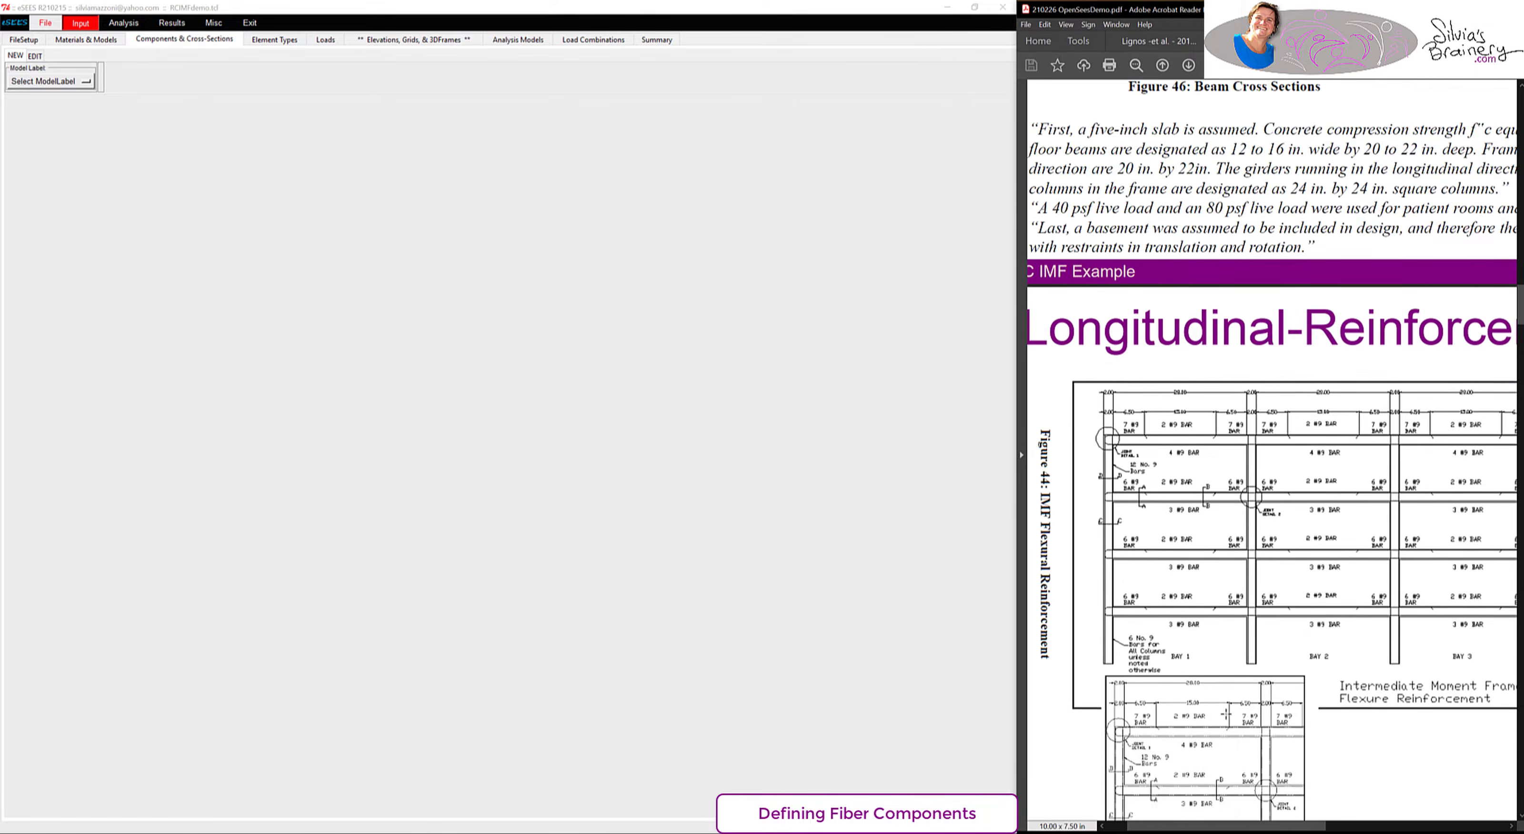
scroll(1226, 713, "down", 10)
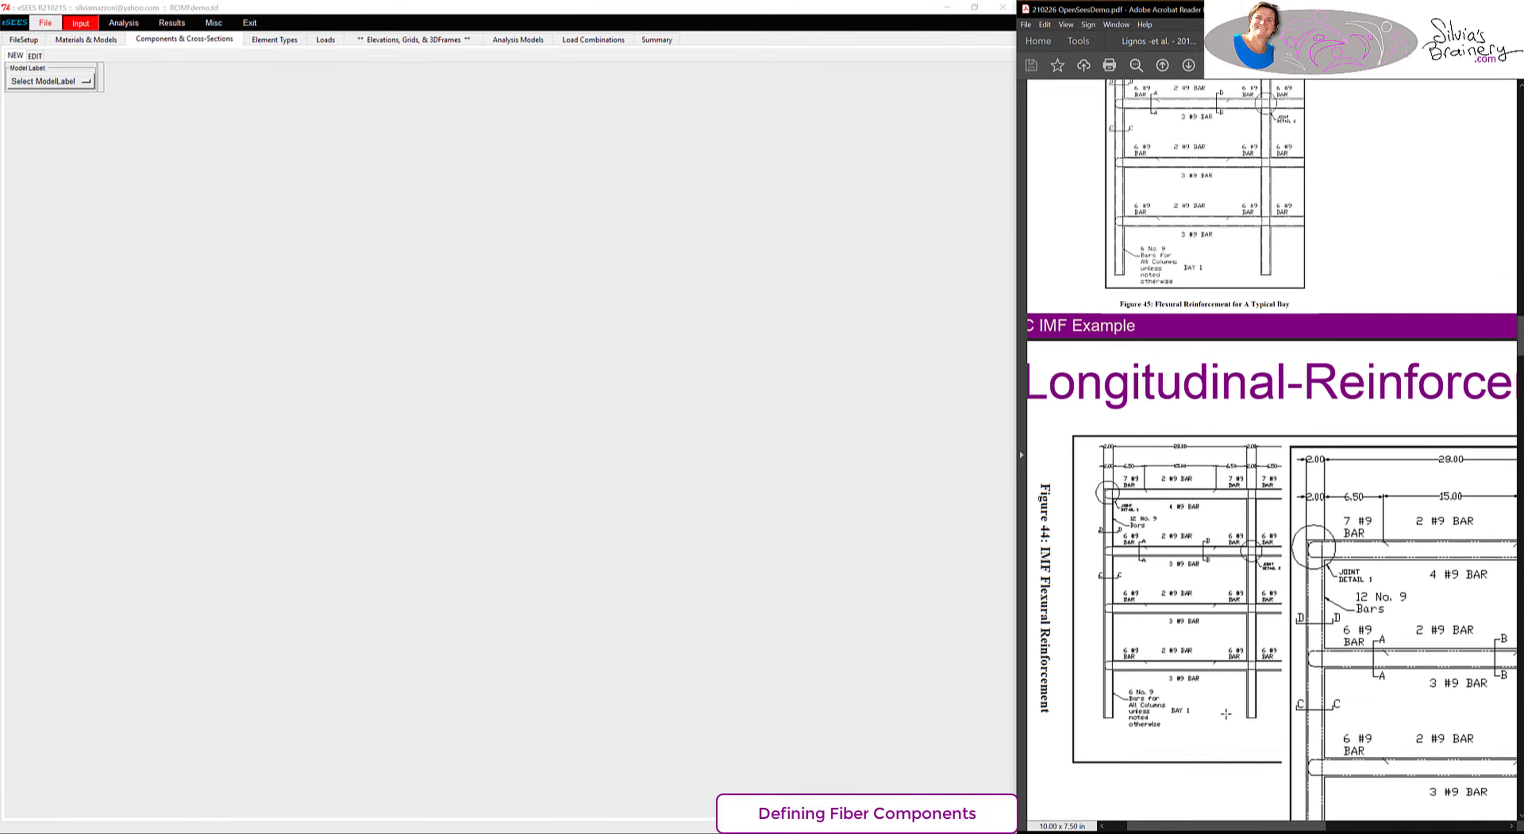
scroll(1224, 710, "right", 5)
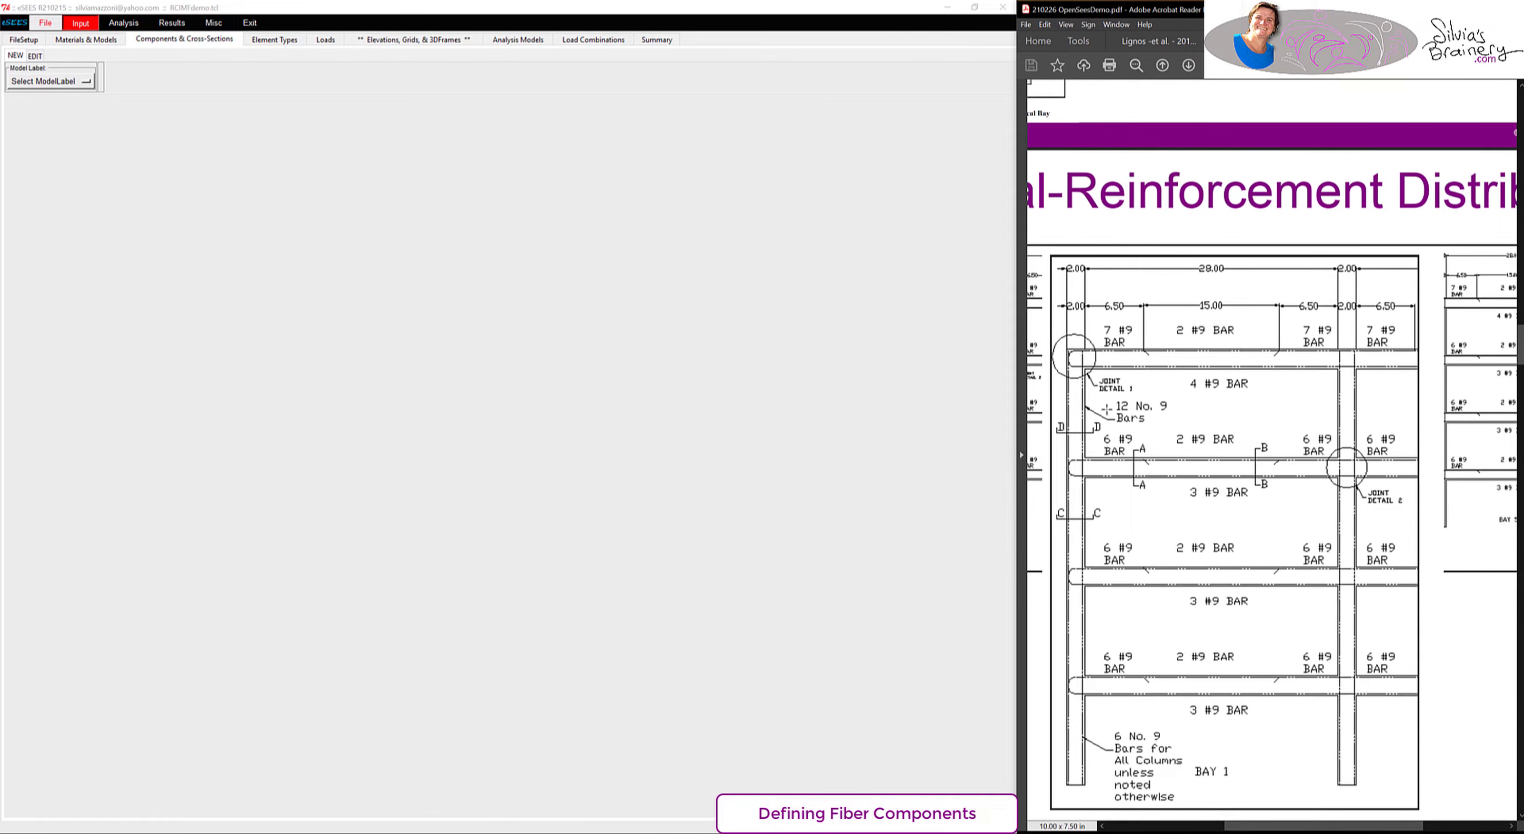
left_click_drag(1102, 323, 1140, 349)
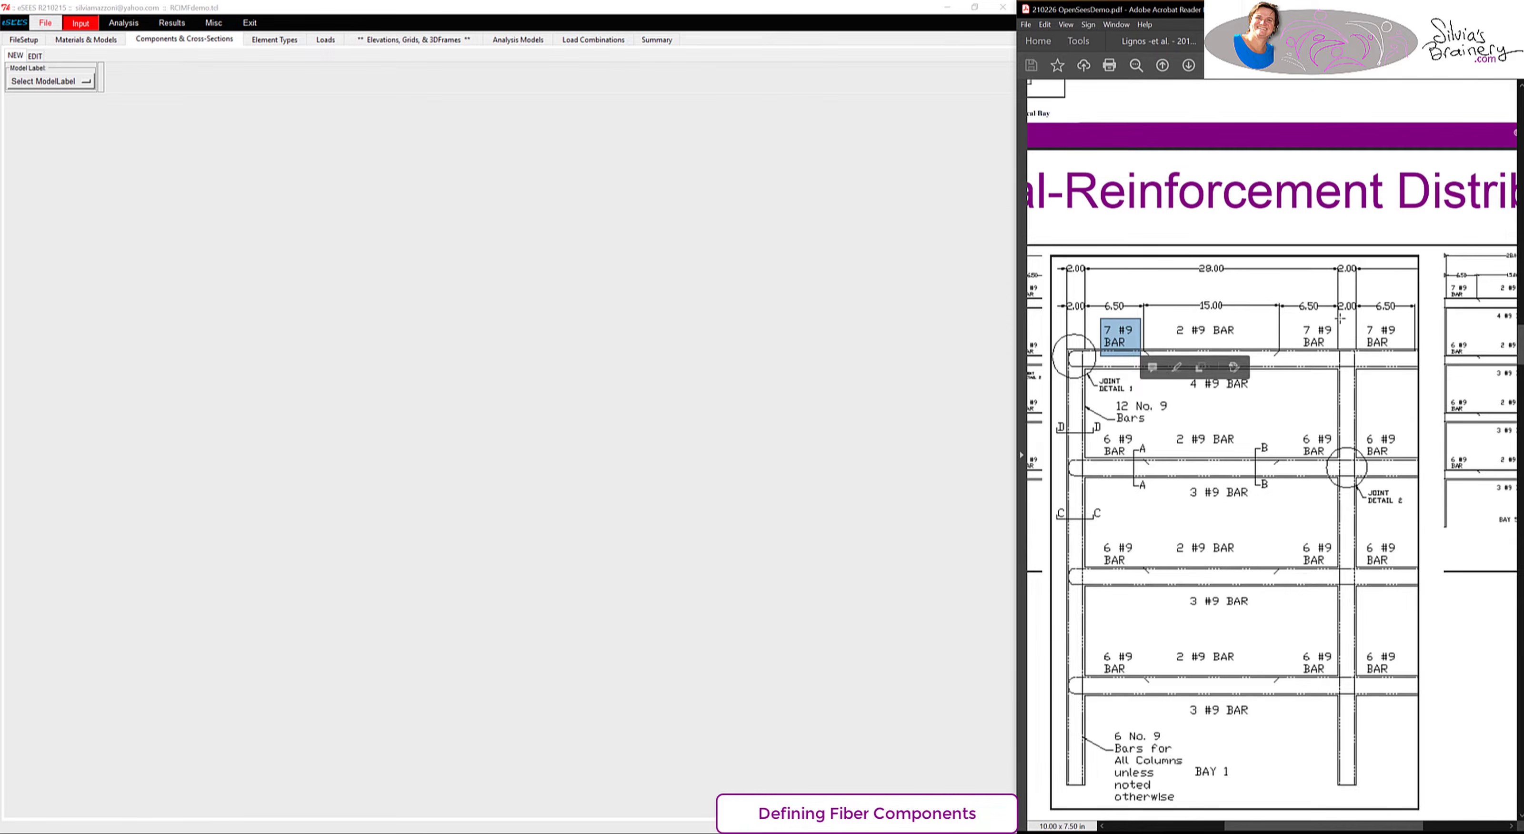
left_click_drag(1097, 427, 1143, 468)
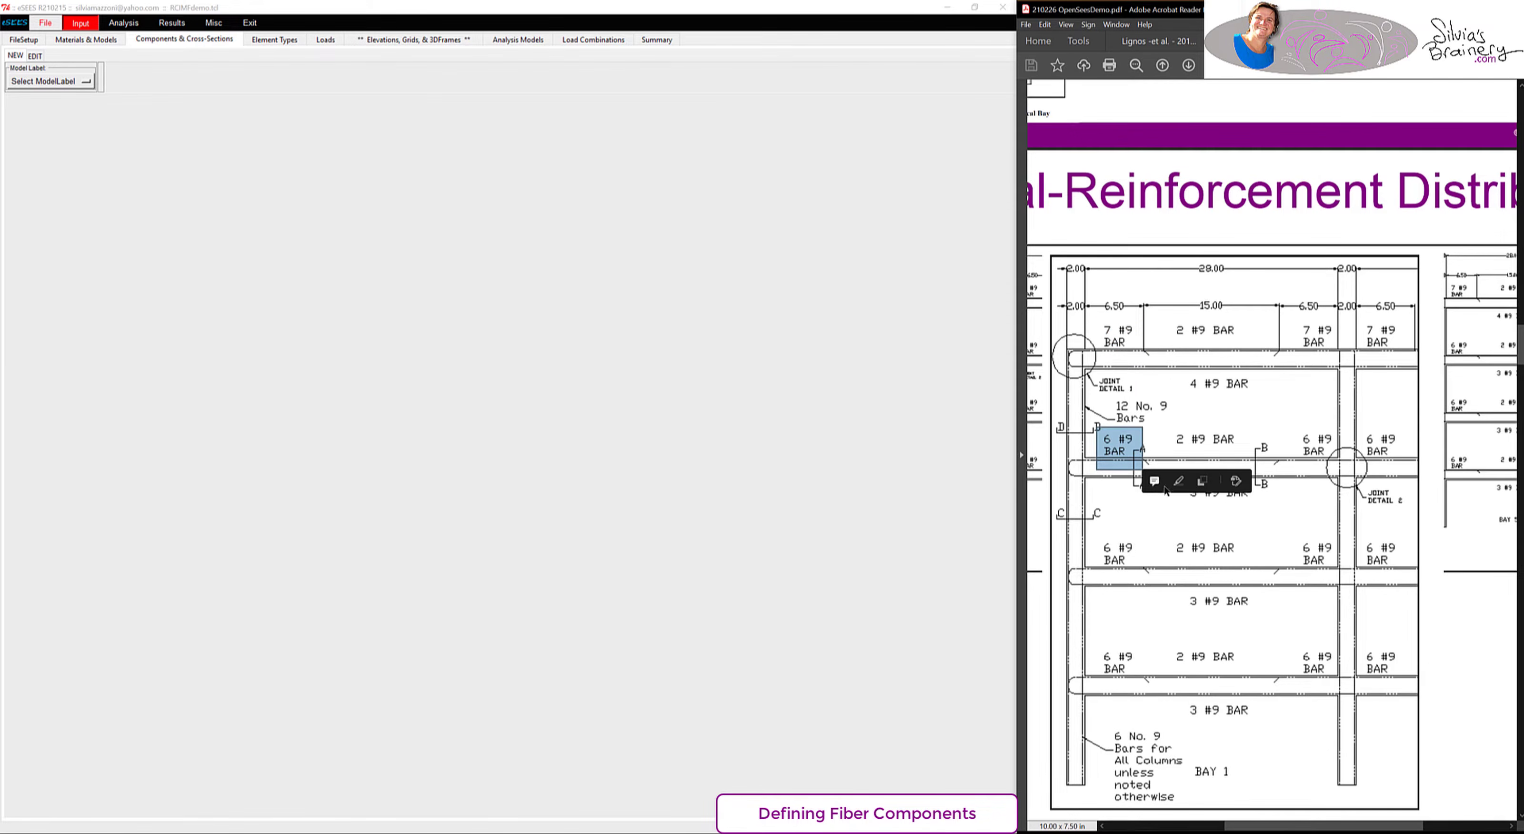
left_click_drag(1161, 307, 1271, 404)
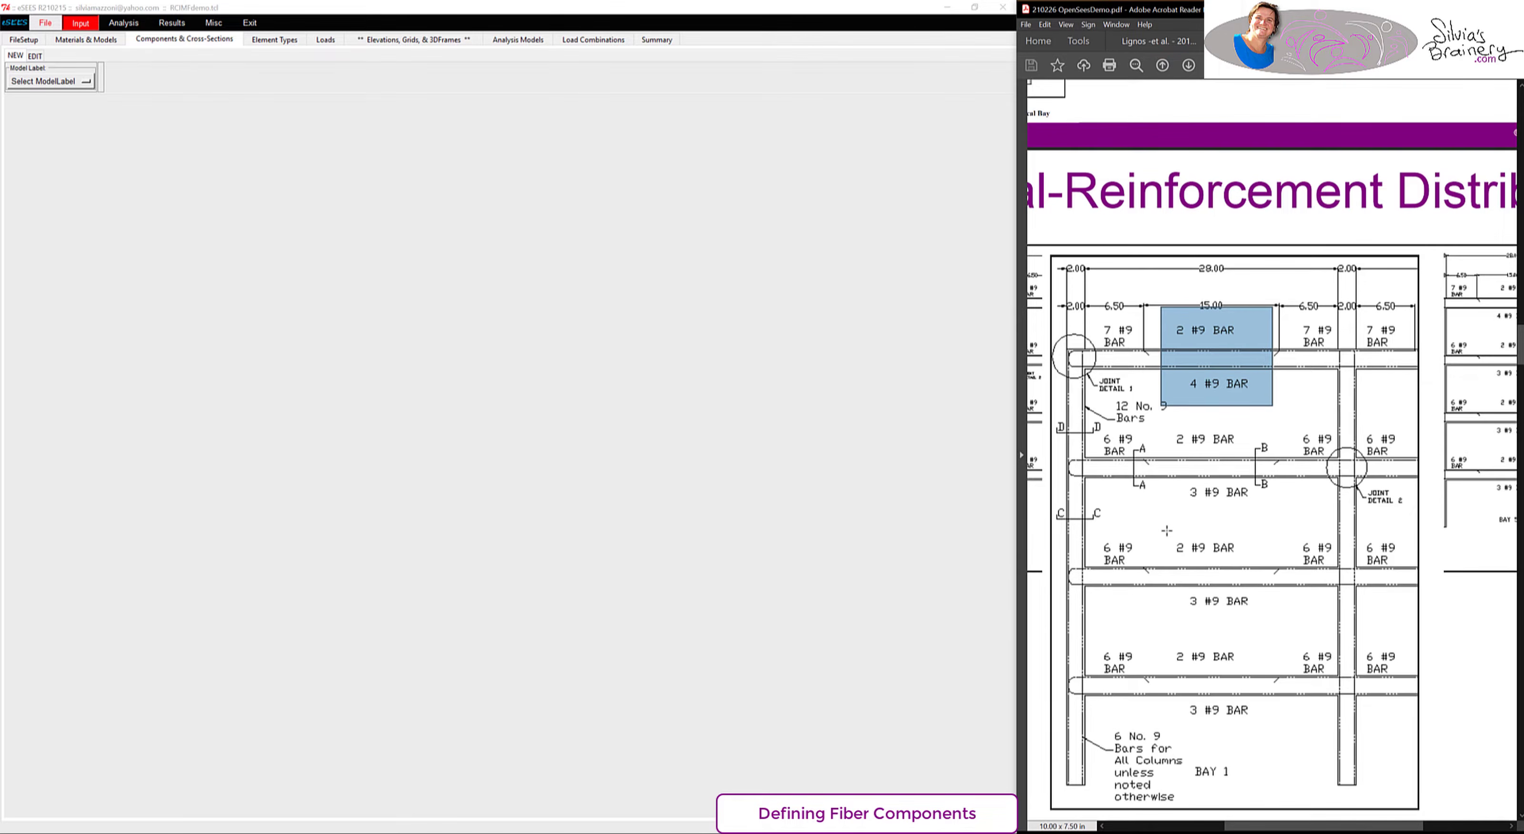
left_click_drag(1166, 529, 1268, 622)
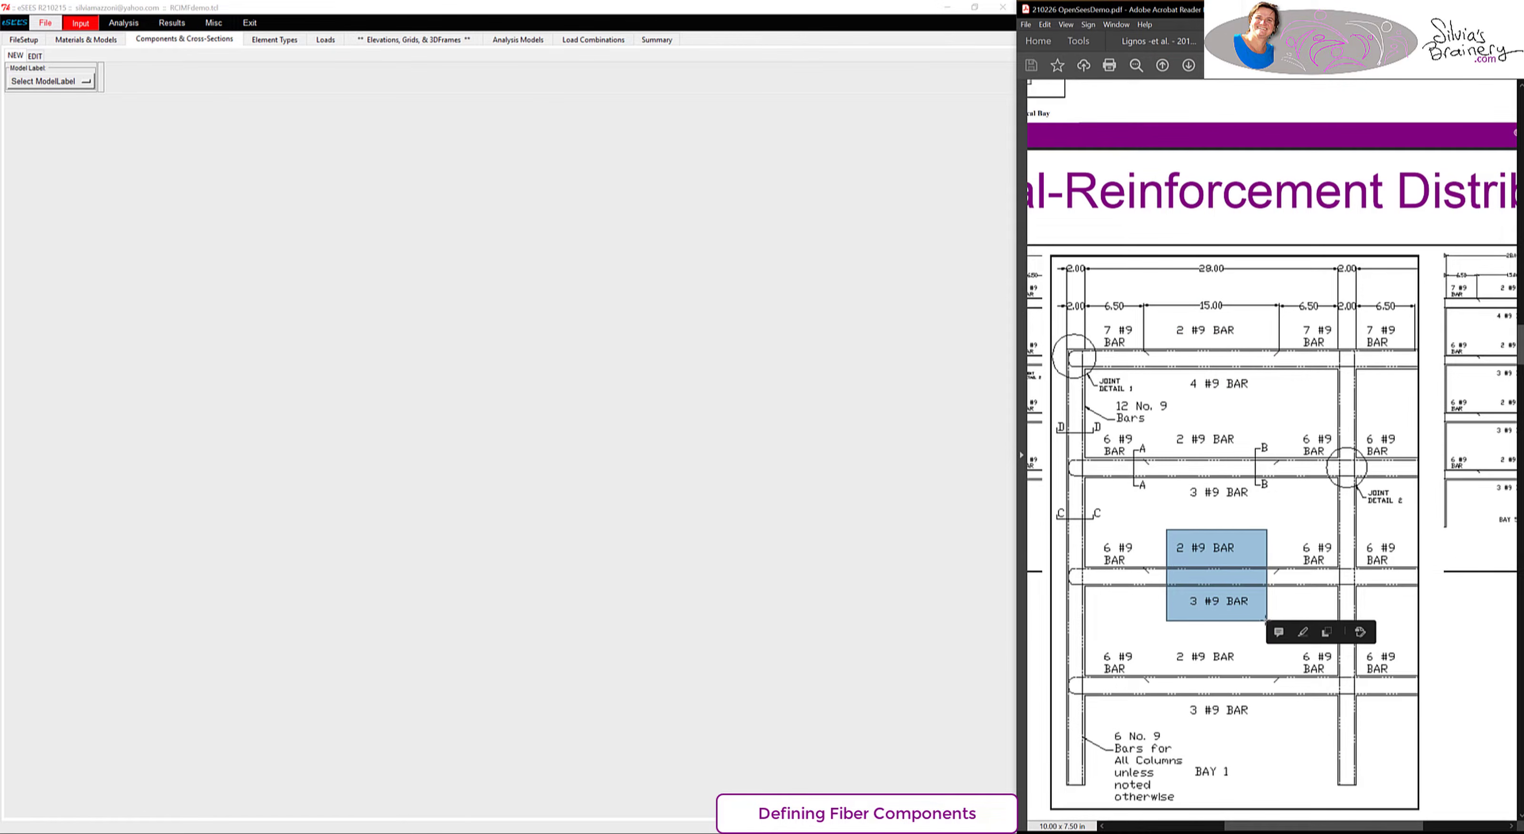
left_click(1110, 199)
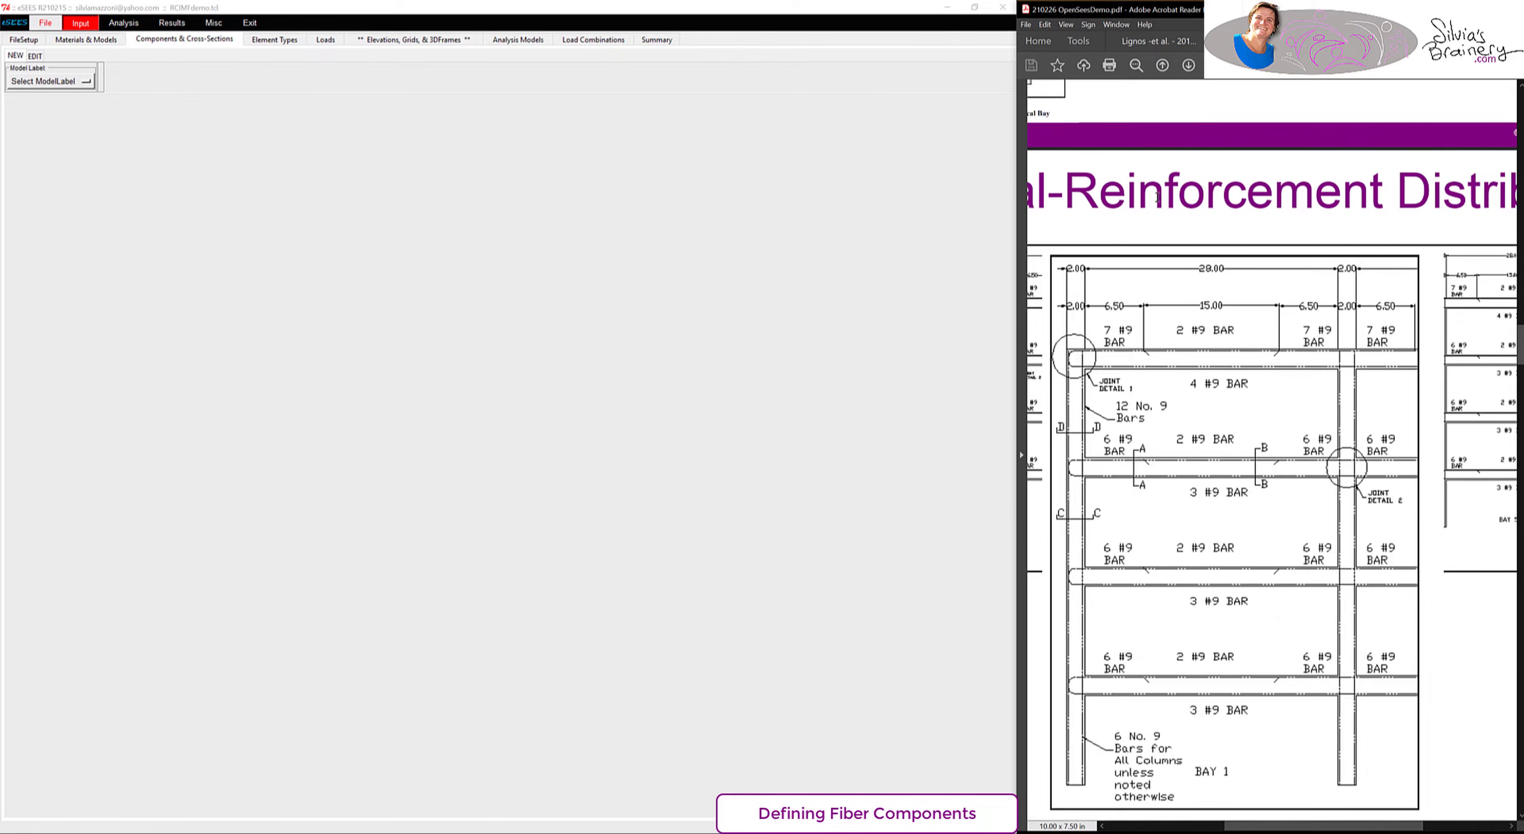
- Start a new RCRectangularFiberComponent for the beam section, with component depth 24 and component width 26
scroll(1160, 195, "up", 6)
scroll(1160, 195, "up", 4)
scroll(1160, 194, "left", 3)
scroll(1160, 194, "left", 4)
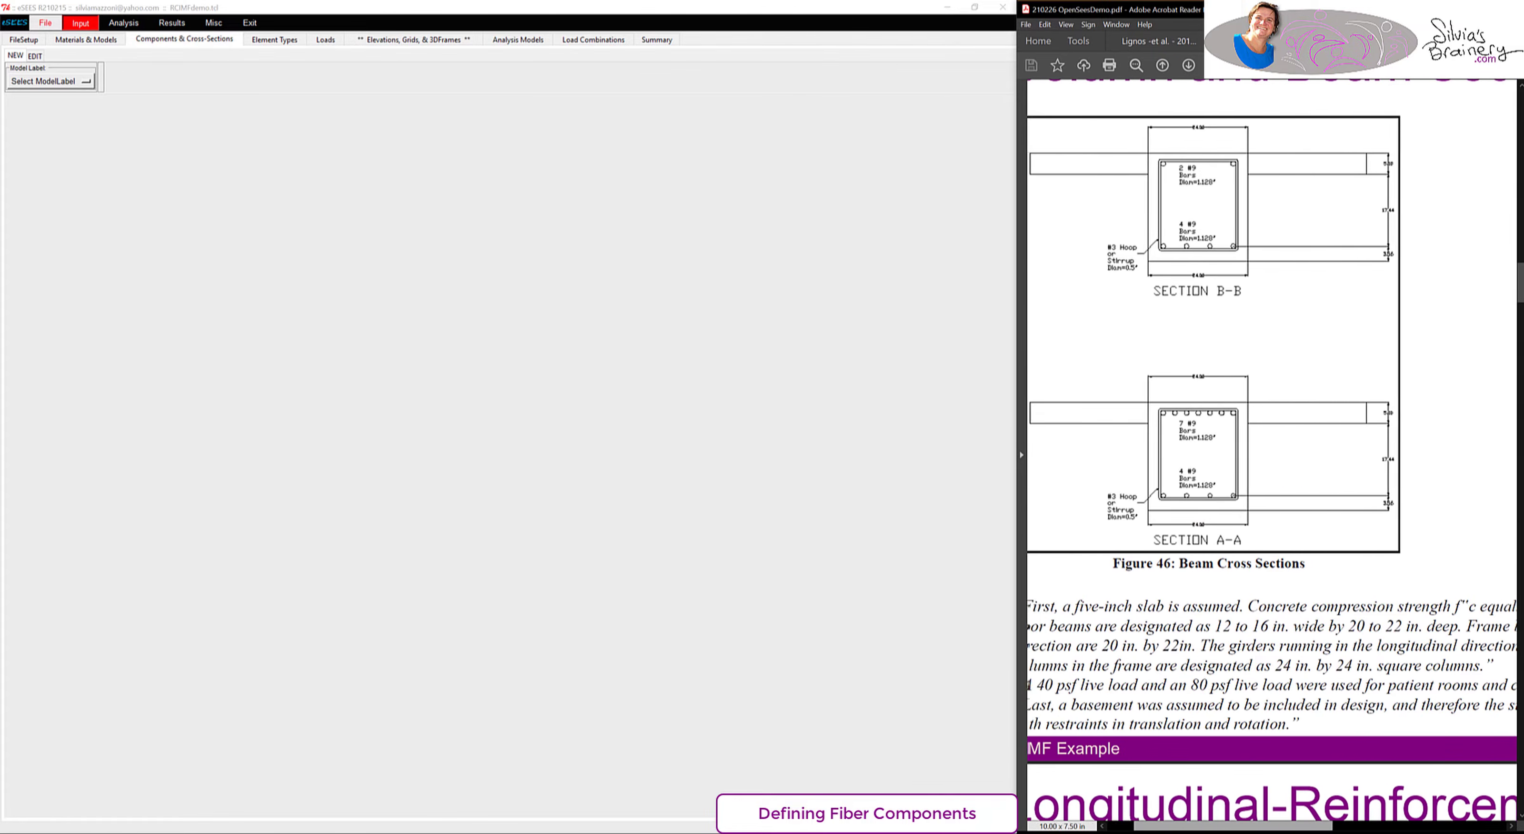
left_click(31, 82)
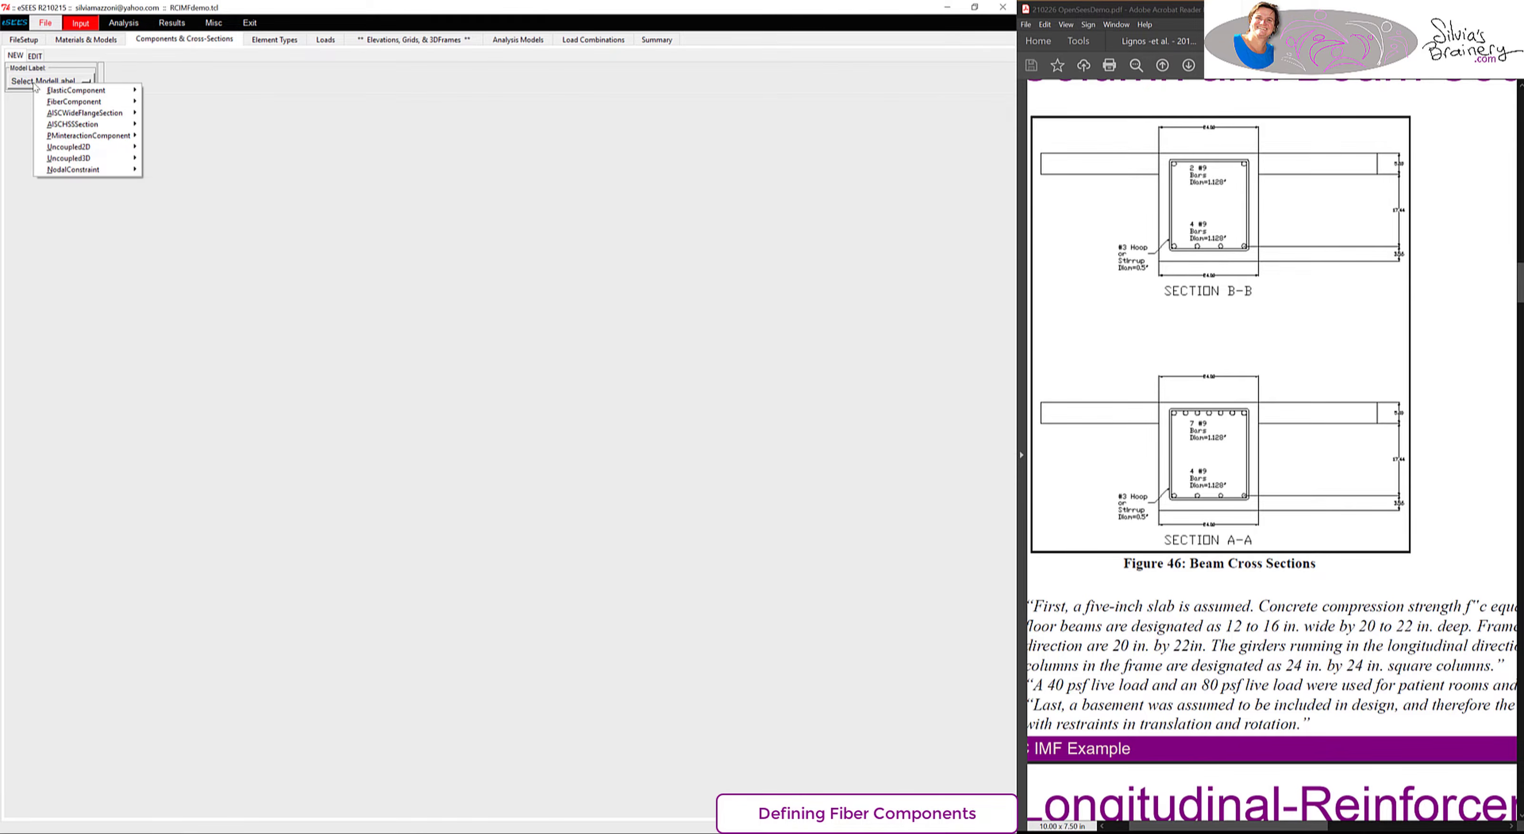
mouse_move(78, 105)
left_click(210, 112)
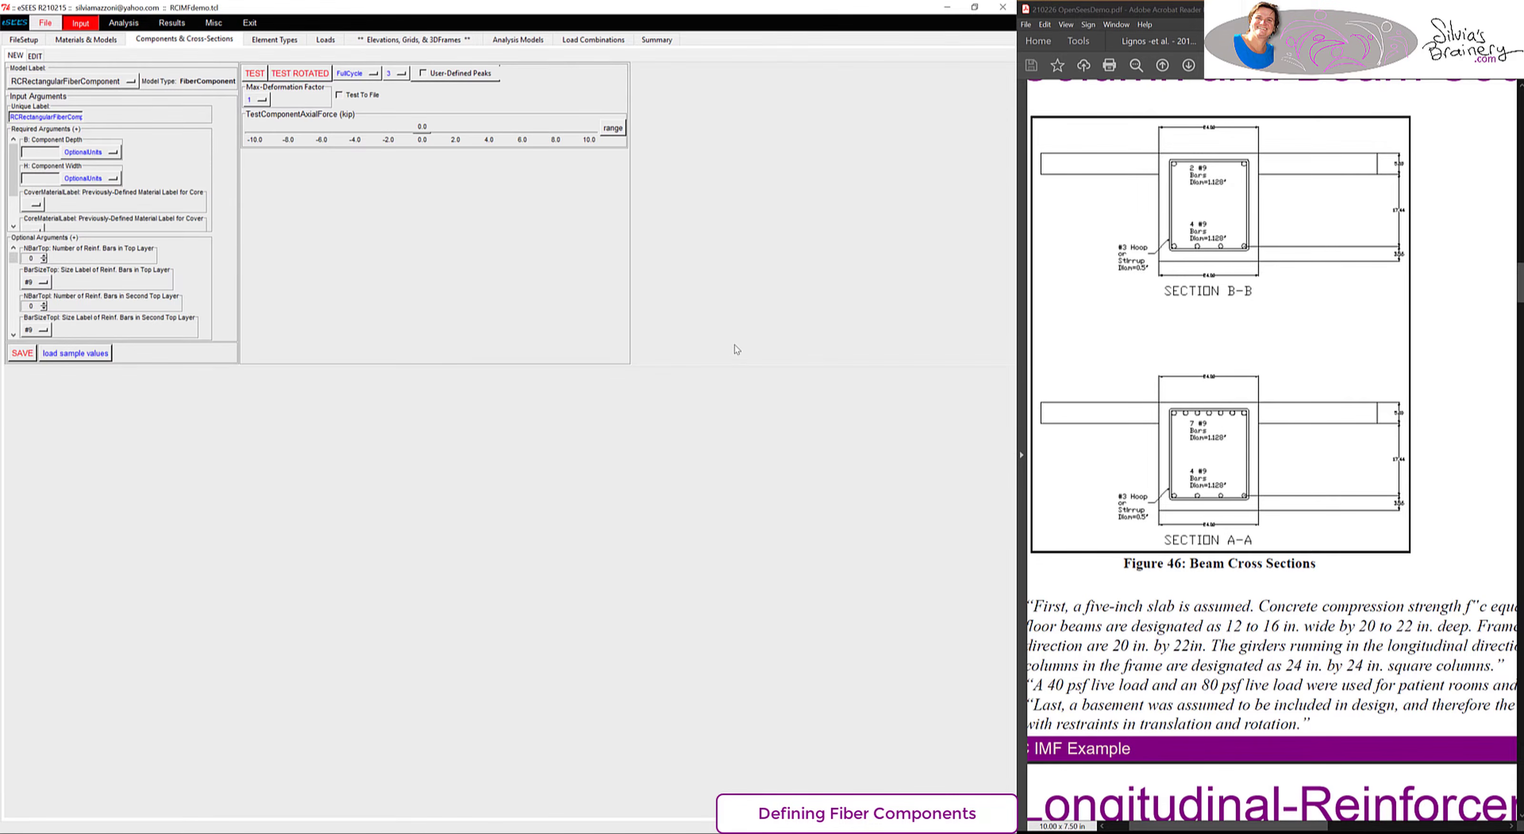
left_click(27, 128)
left_click(38, 154)
type("24")
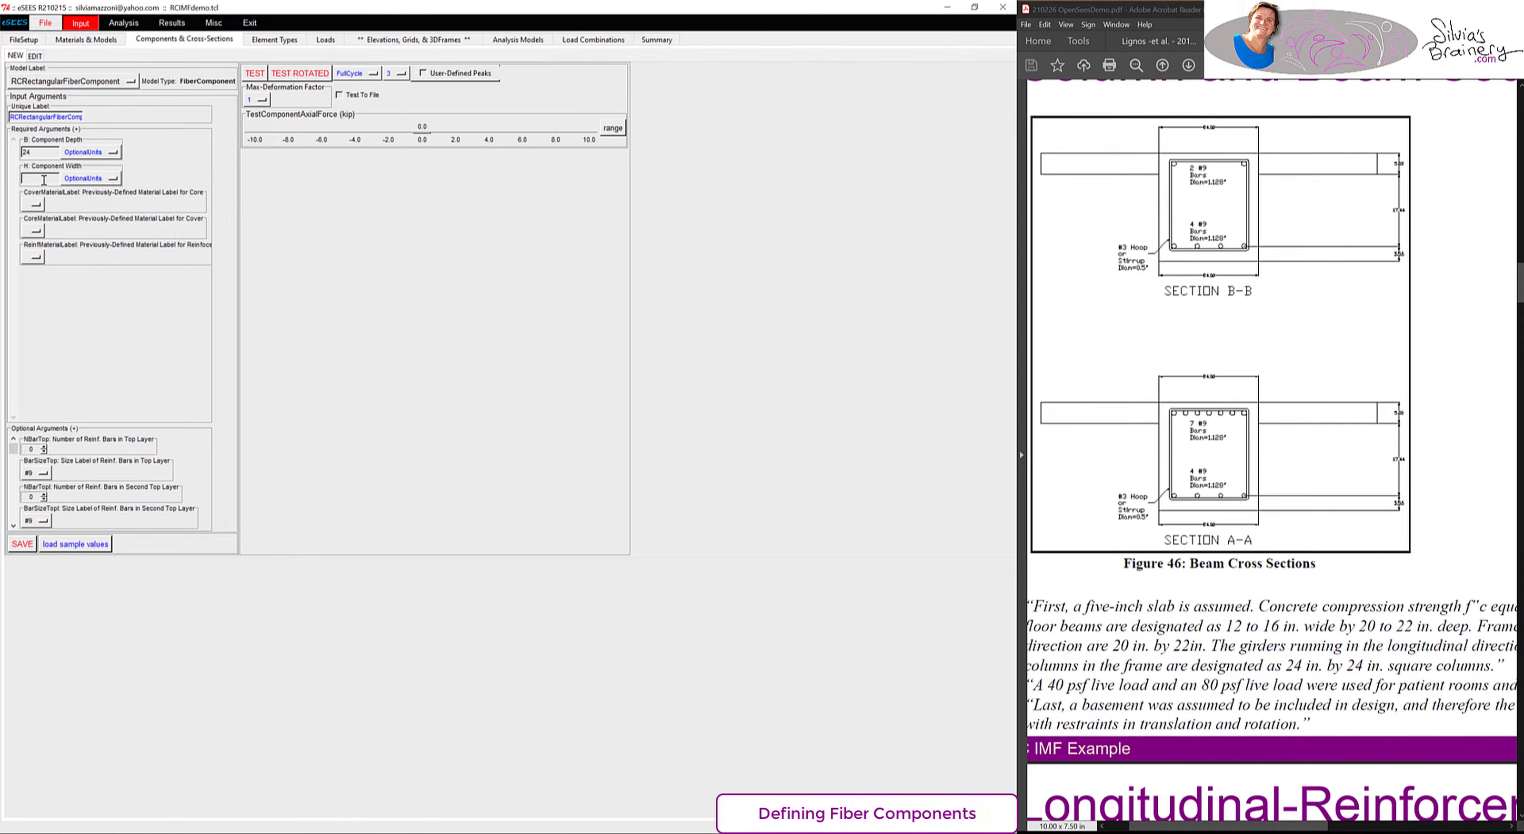
- Assign UnconfinedConcrete as the cover material, ConfinedConcrete as the core material and Reinforcement as the bar material
left_click(30, 207)
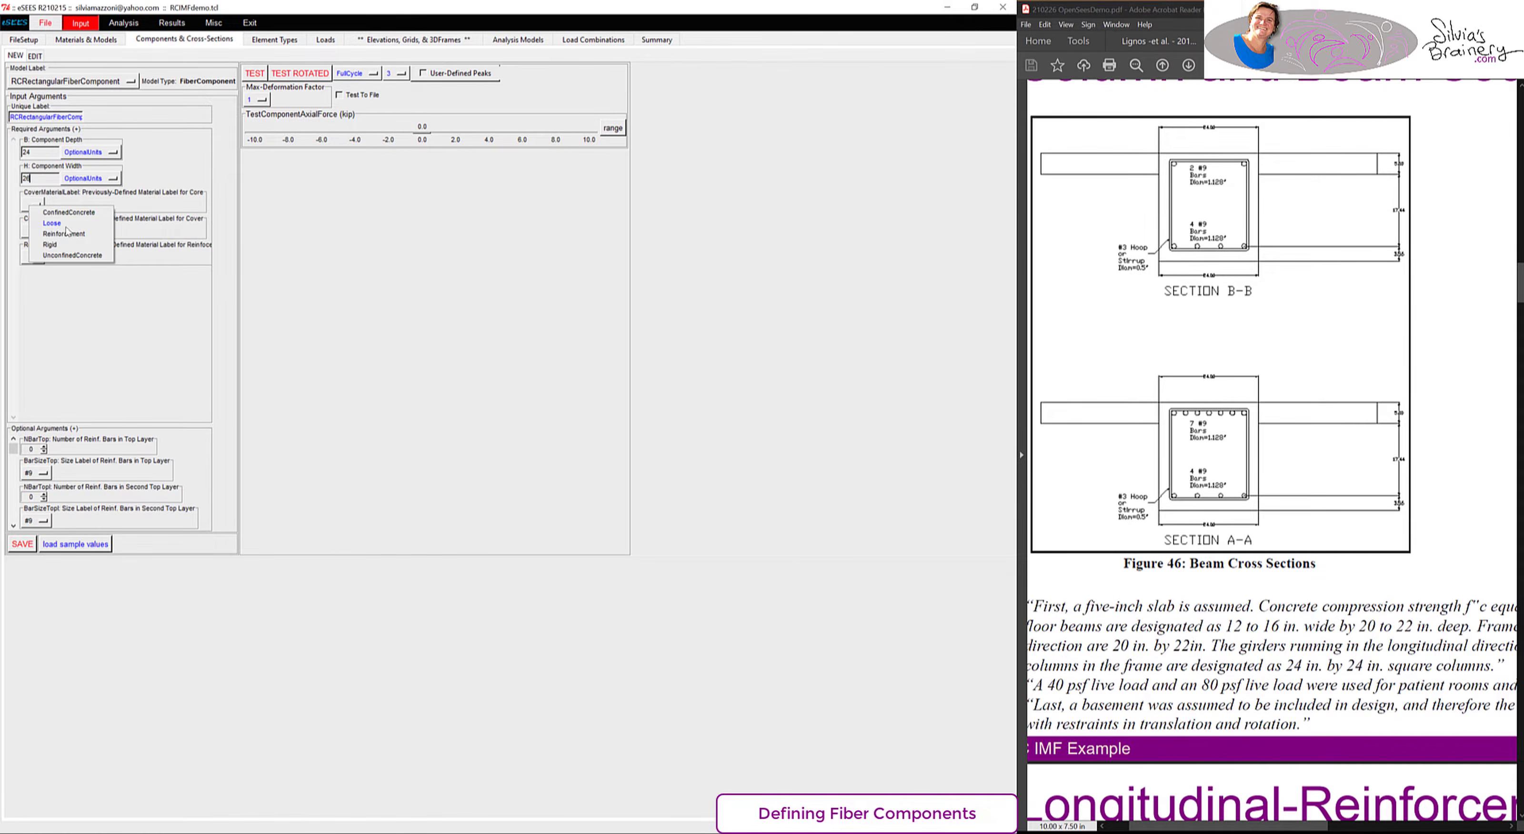
left_click(71, 255)
left_click(34, 232)
left_click(66, 238)
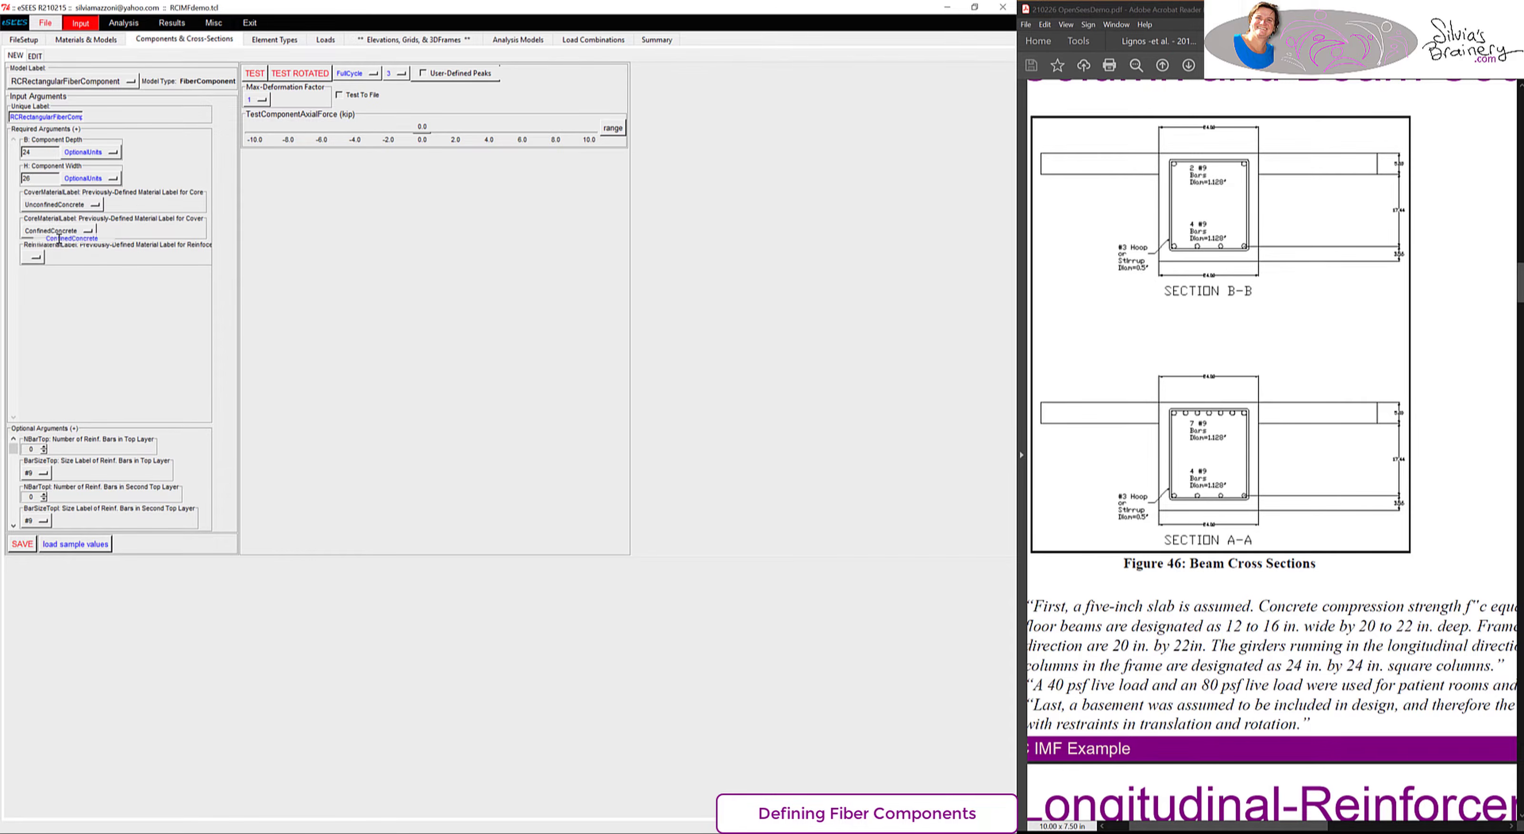
left_click(34, 258)
left_click(66, 283)
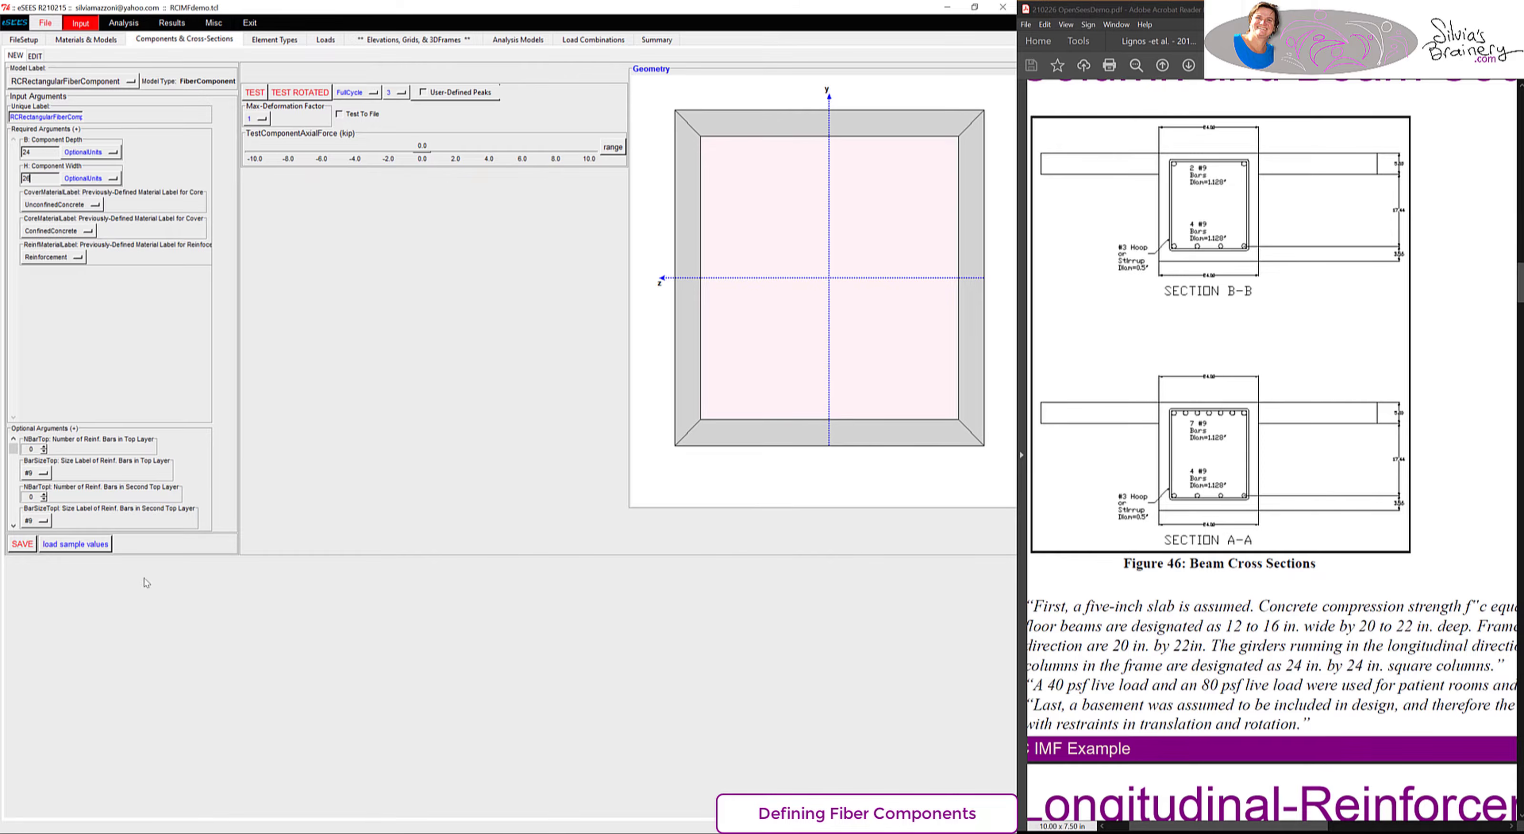
- Set the beam section's cover to bar centroid to 3.56 for the bottom layer and 3 for the intermediate layers
left_click(55, 433)
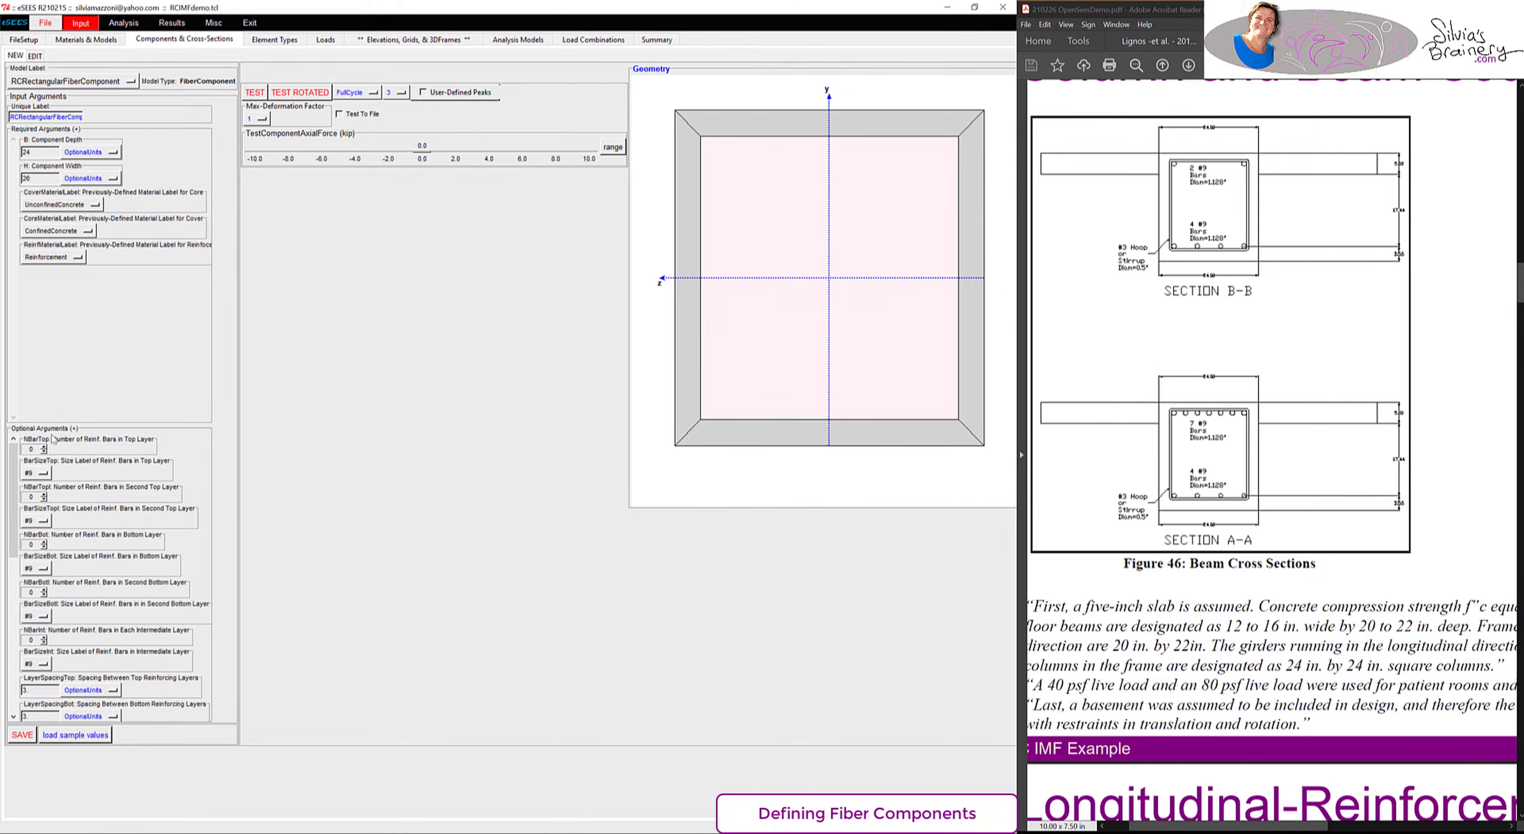
scroll(20, 500, "down", 3)
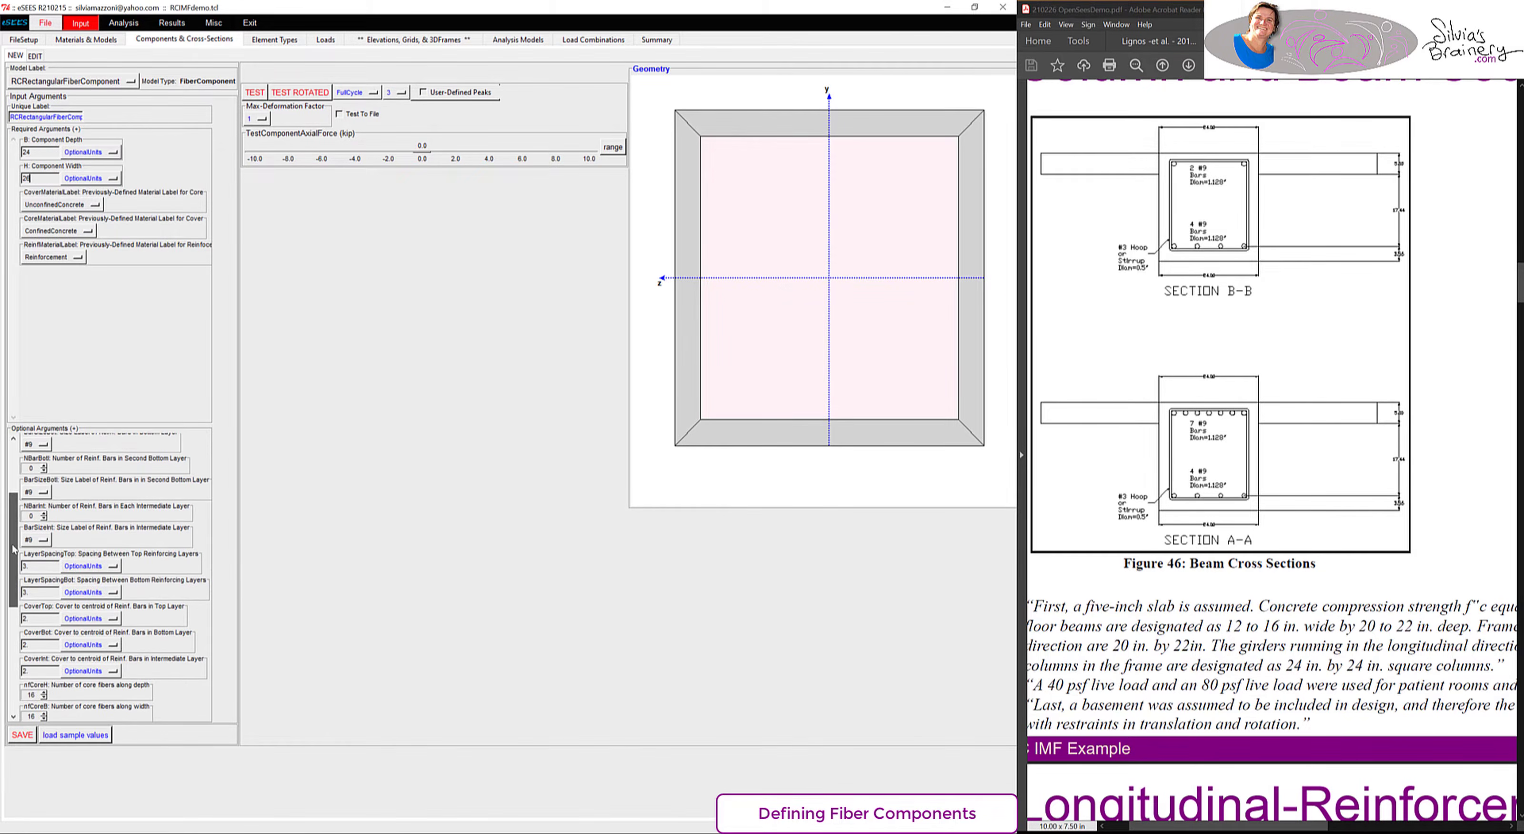
left_click(34, 618)
key("BackSpace")
key("BackSpace")
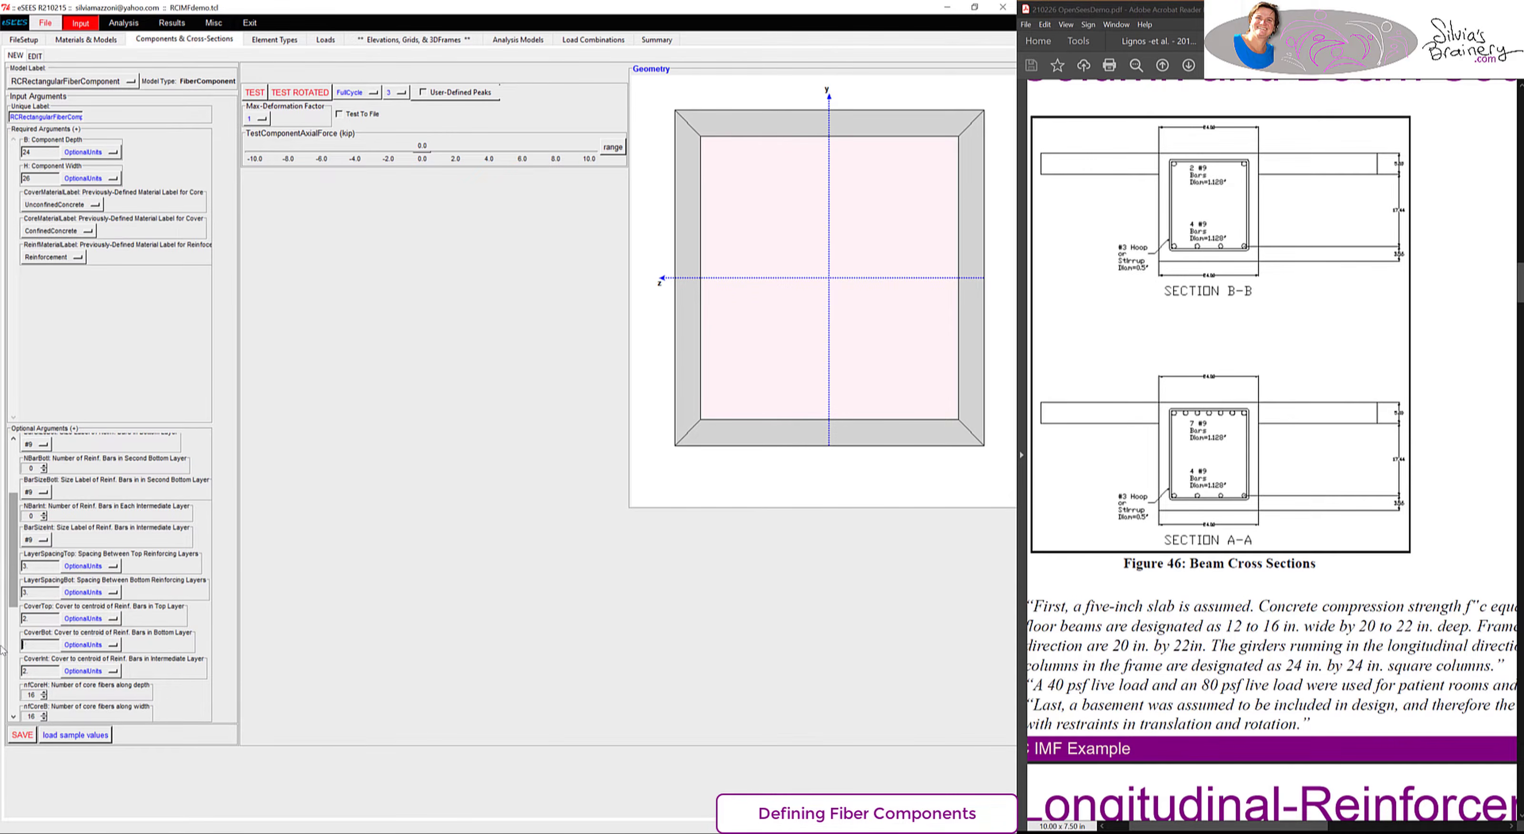
type("3.56")
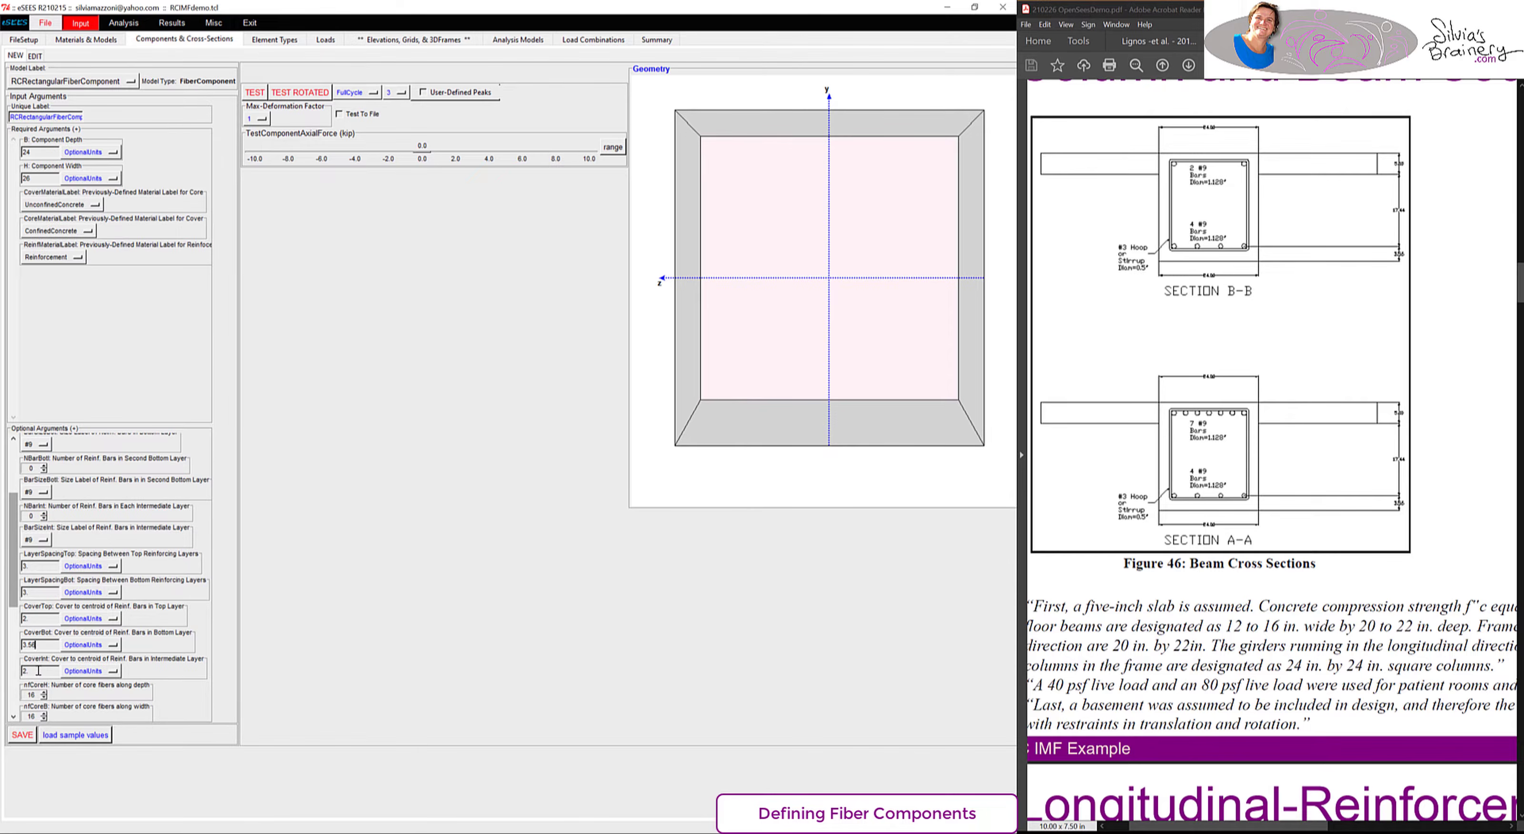
type("3")
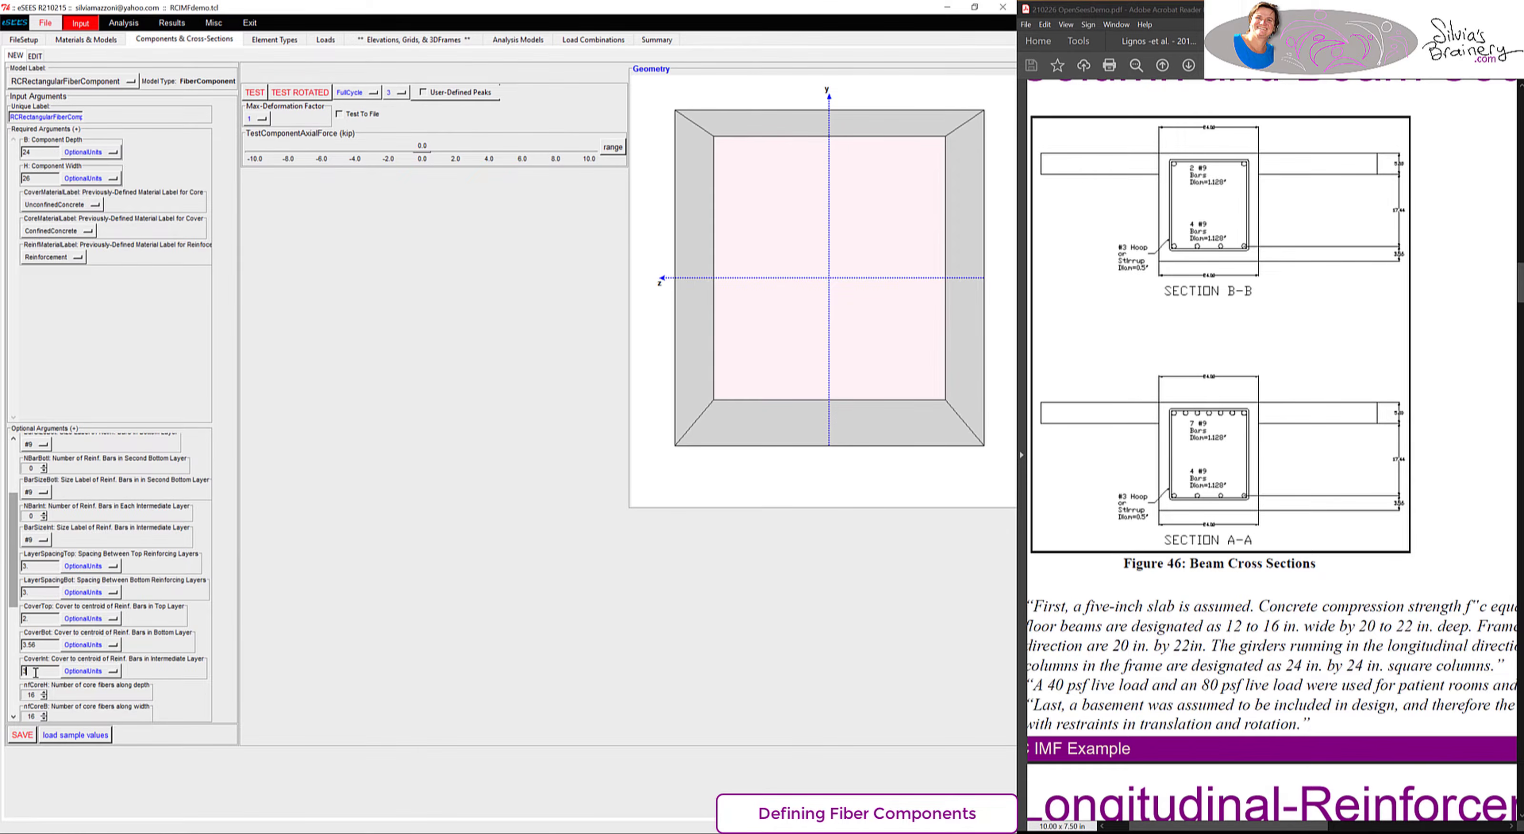
- Set the number of reinforcing bars in the beam section's top layer to 7, following Section A-A
scroll(12, 603, "up", 5)
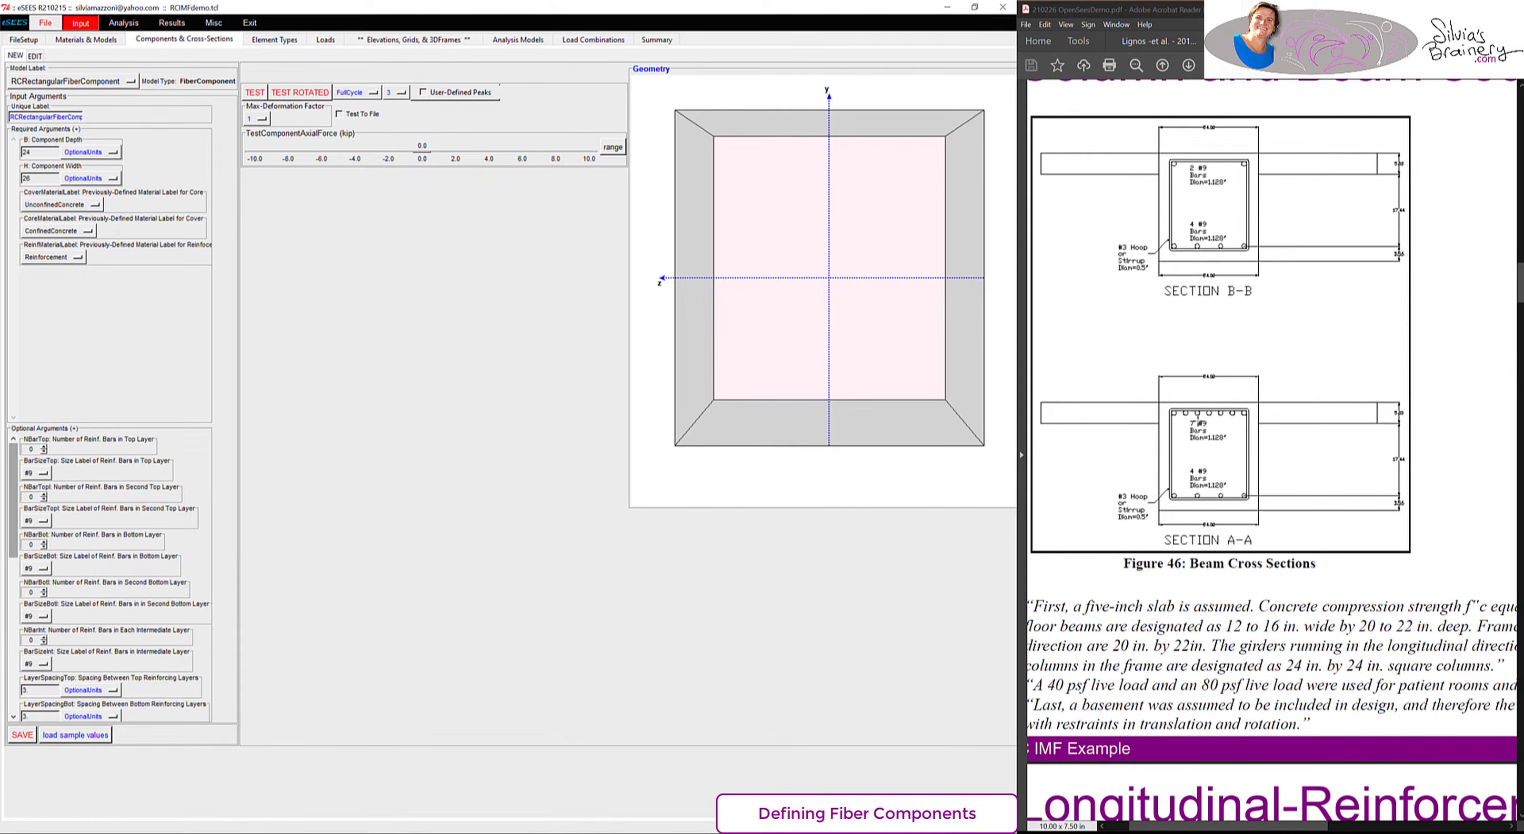
left_click_drag(1165, 402, 1365, 529)
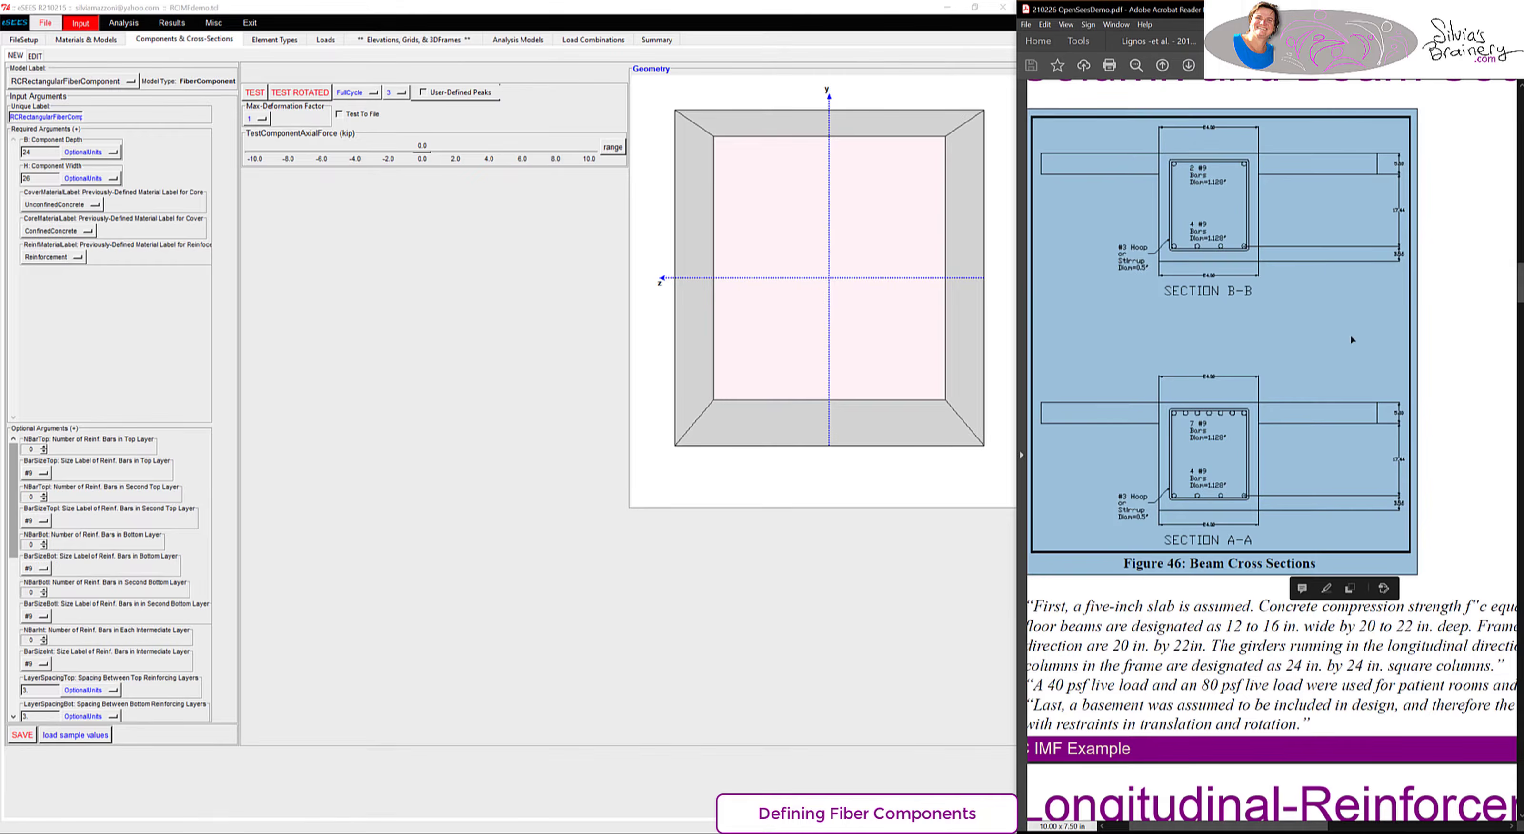
left_click(44, 446)
left_click(44, 446)
left_click(43, 446)
left_click(44, 446)
left_click(44, 446)
left_click(44, 446)
left_click(44, 446)
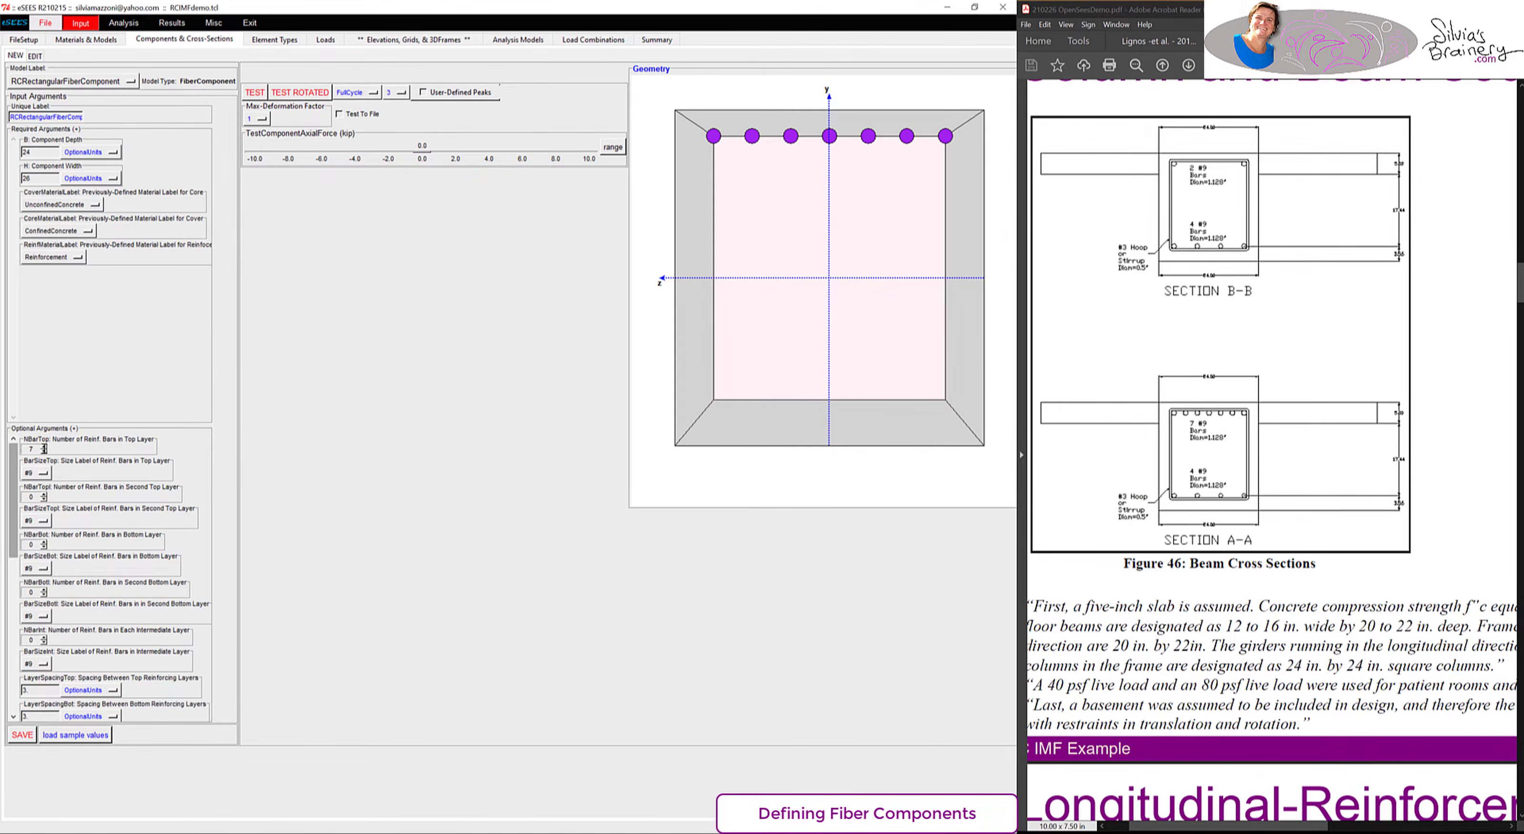
- Set the number of bars in the bottom layer to 4 and run the component test
left_click(44, 542)
left_click(44, 541)
left_click(44, 542)
left_click(44, 542)
left_click(254, 92)
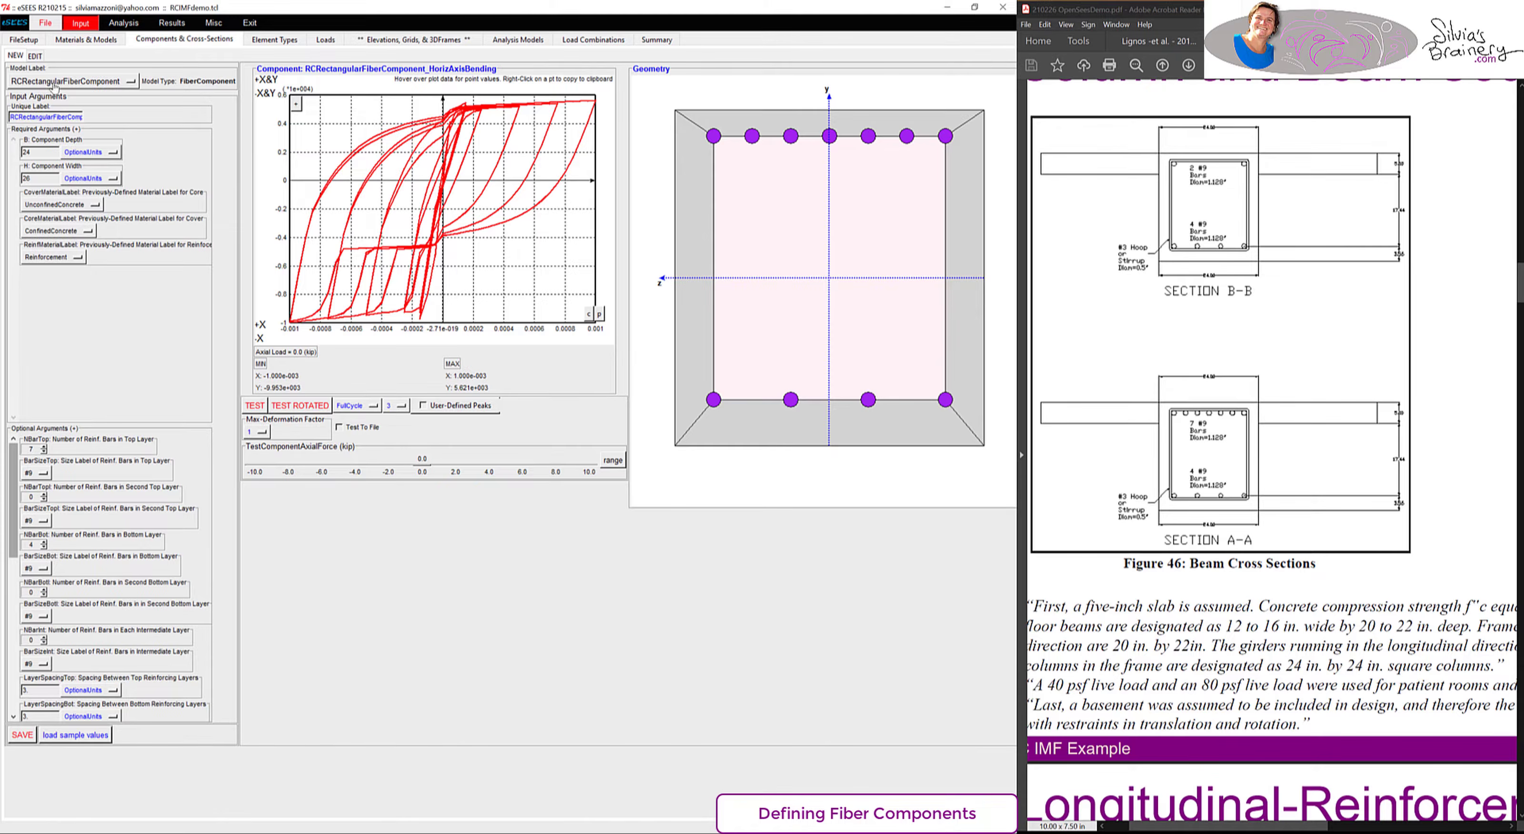
- Change the Reinforcement material model to TrilinearHysteretic with Fy 60, E 29000 and Bsh 0.01, and test it to a strain of 0.050
left_click(87, 39)
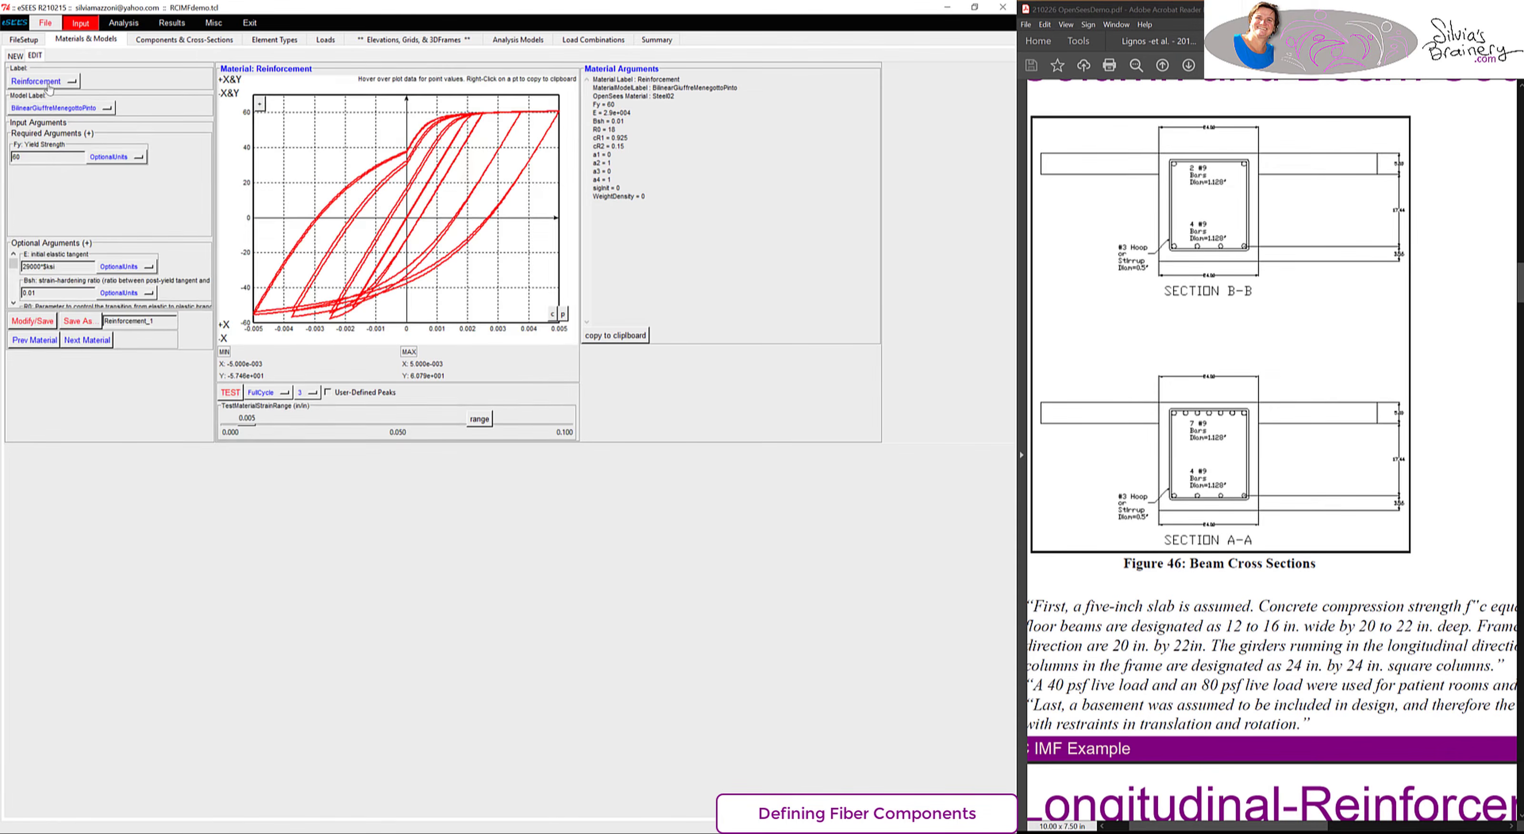
left_click(49, 108)
mouse_move(96, 161)
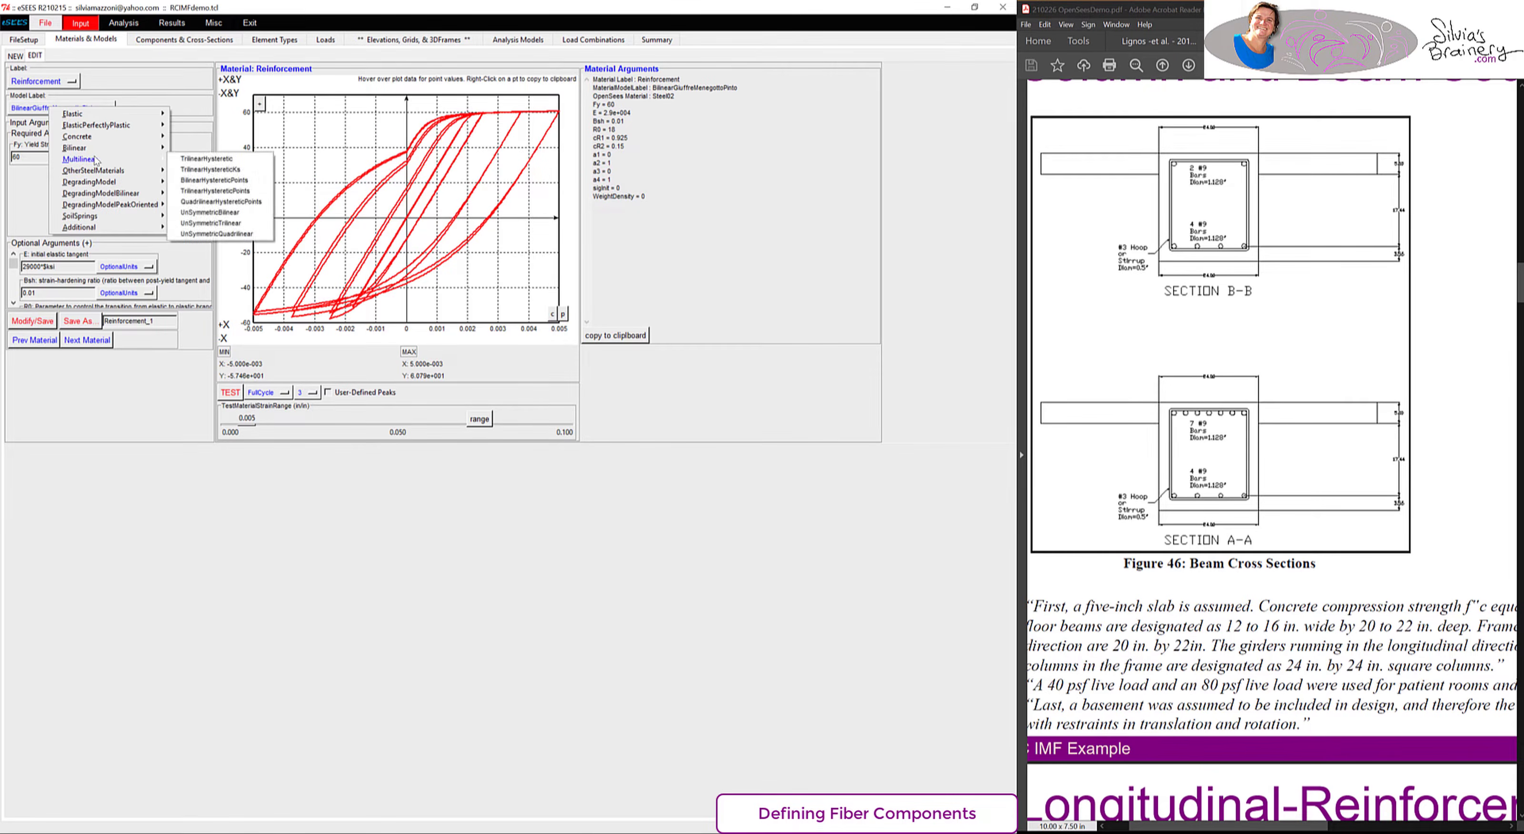
left_click(254, 160)
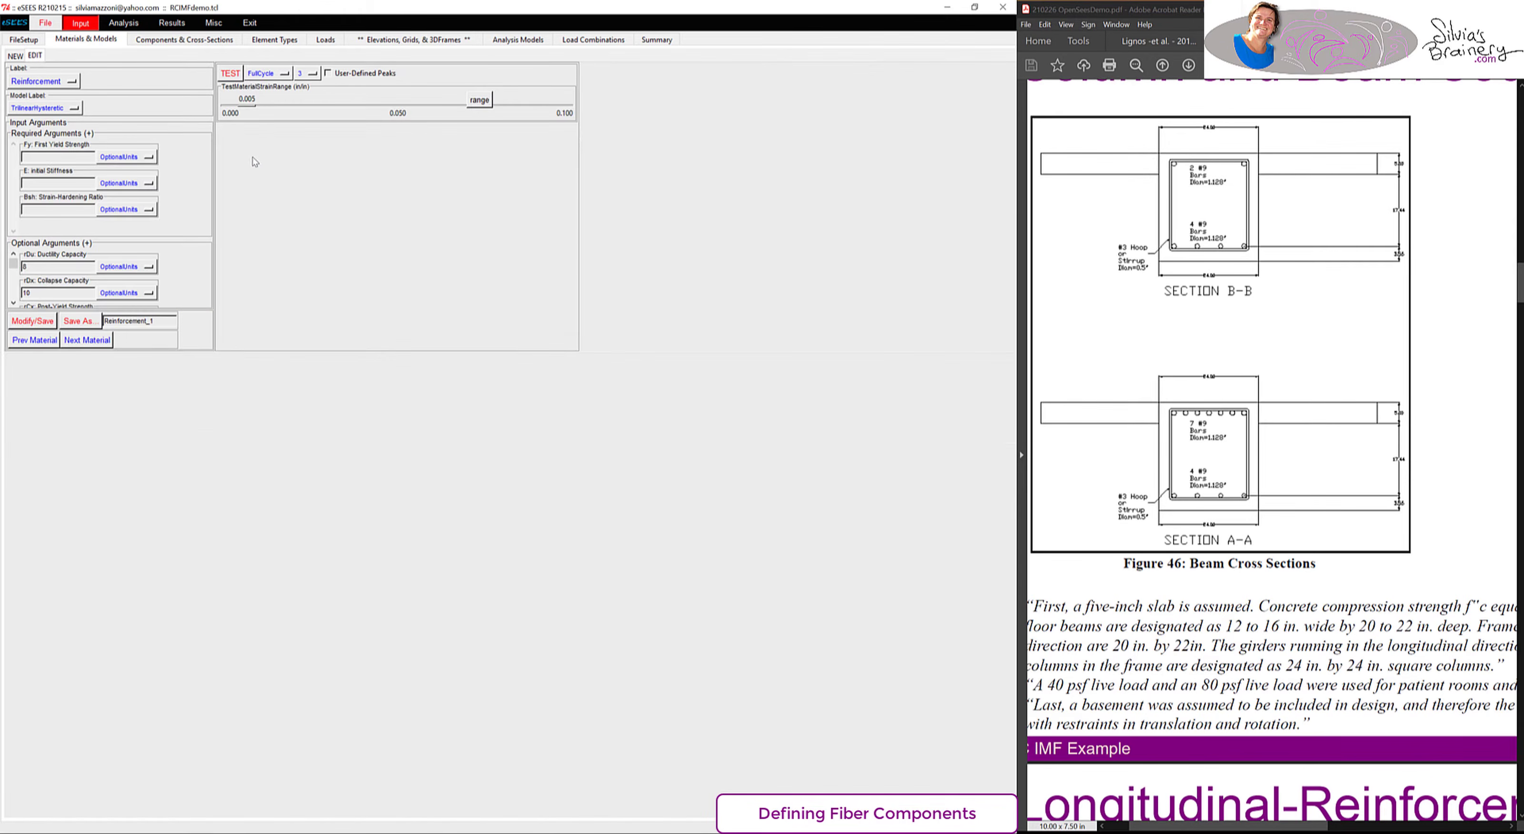
left_click(38, 159)
left_click(231, 74)
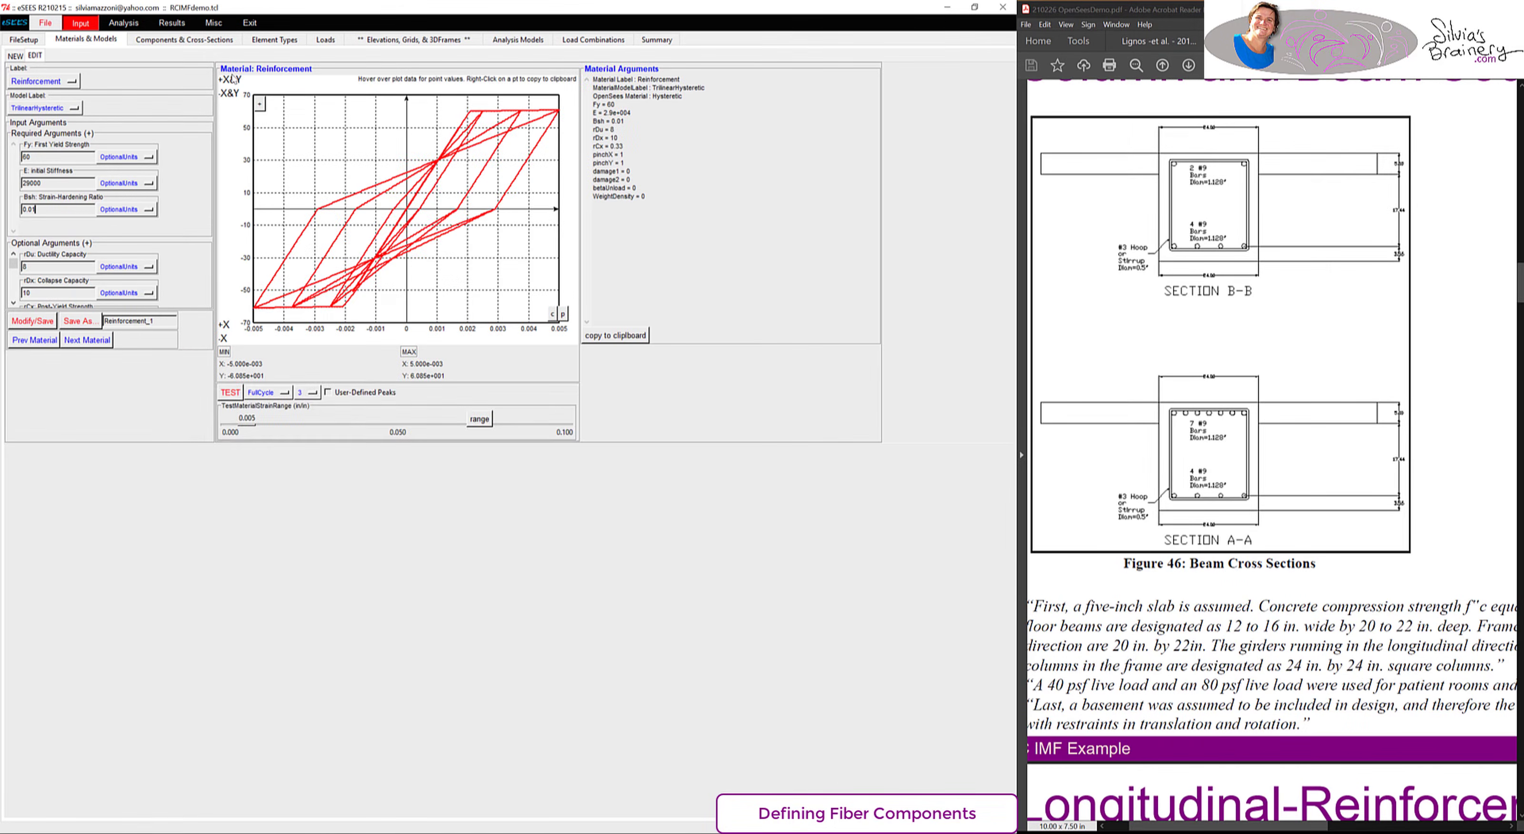
left_click_drag(248, 430, 398, 430)
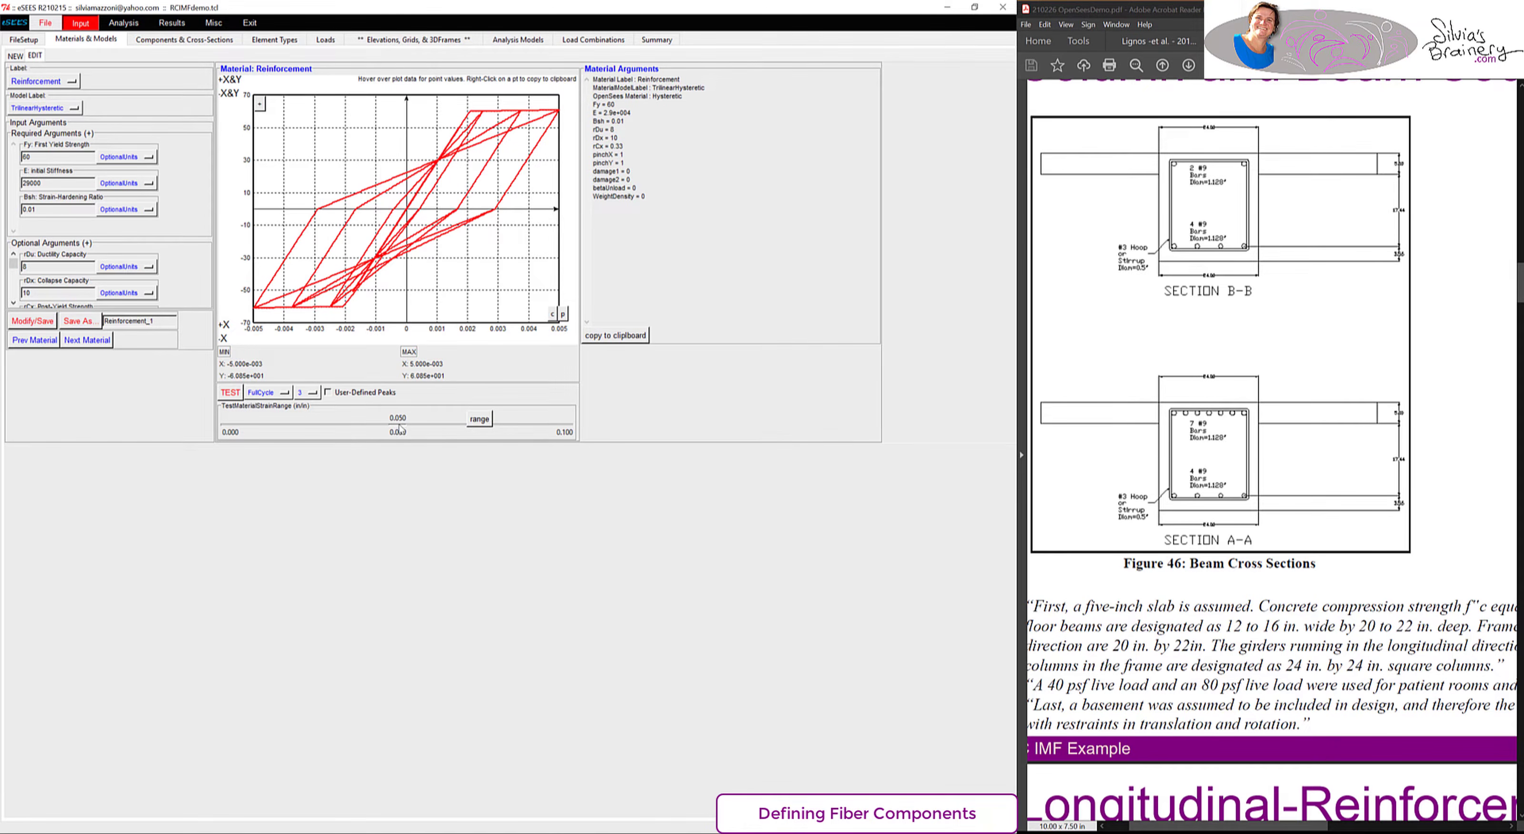
left_click(230, 393)
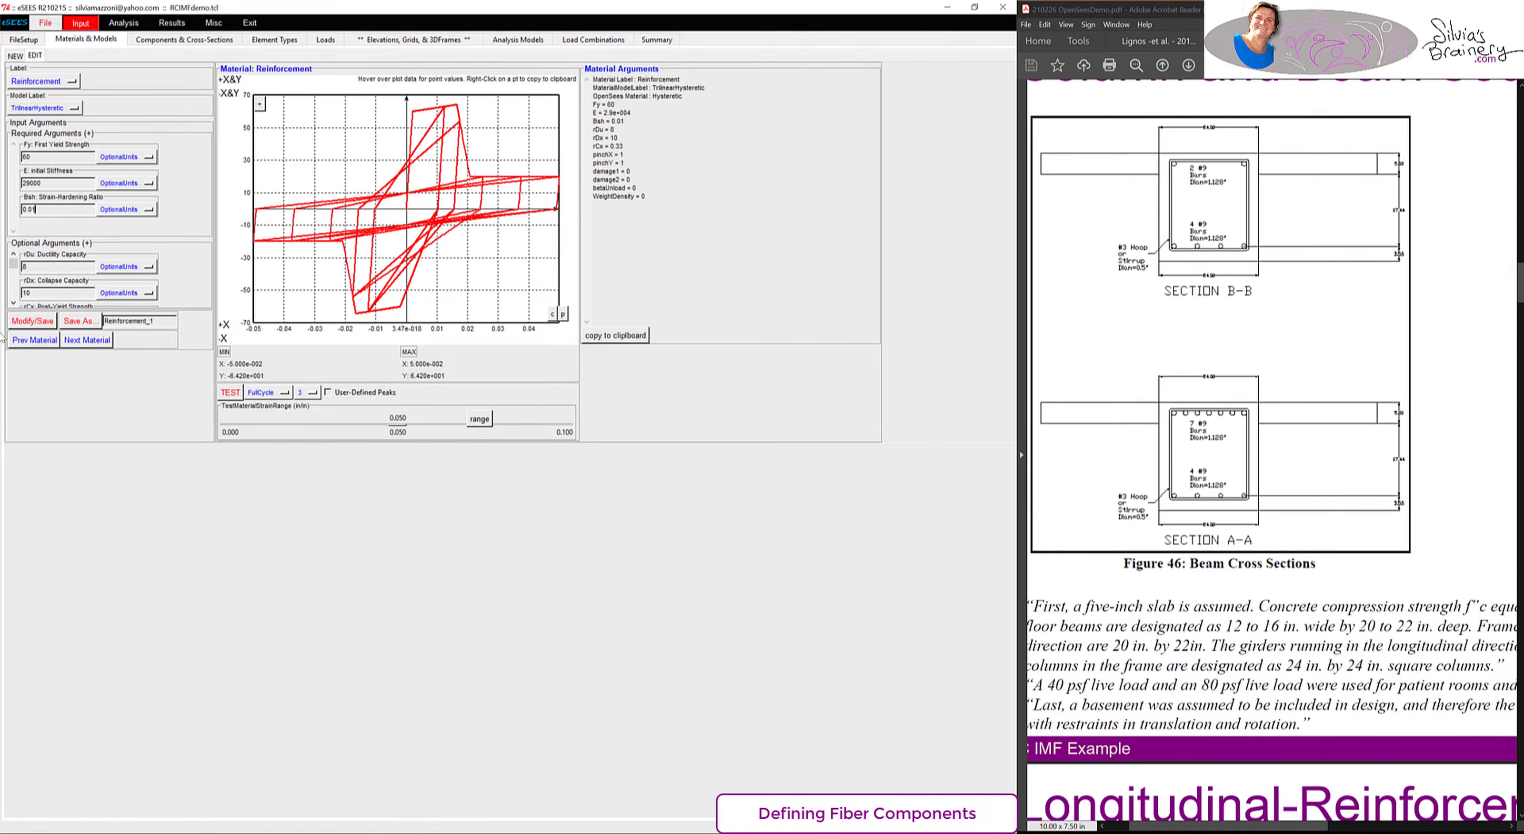
- Set the Reinforcement material's collapse capacity to 30 and post-yield strength to 0.8, testing each change, and save the modified material
left_click(35, 248)
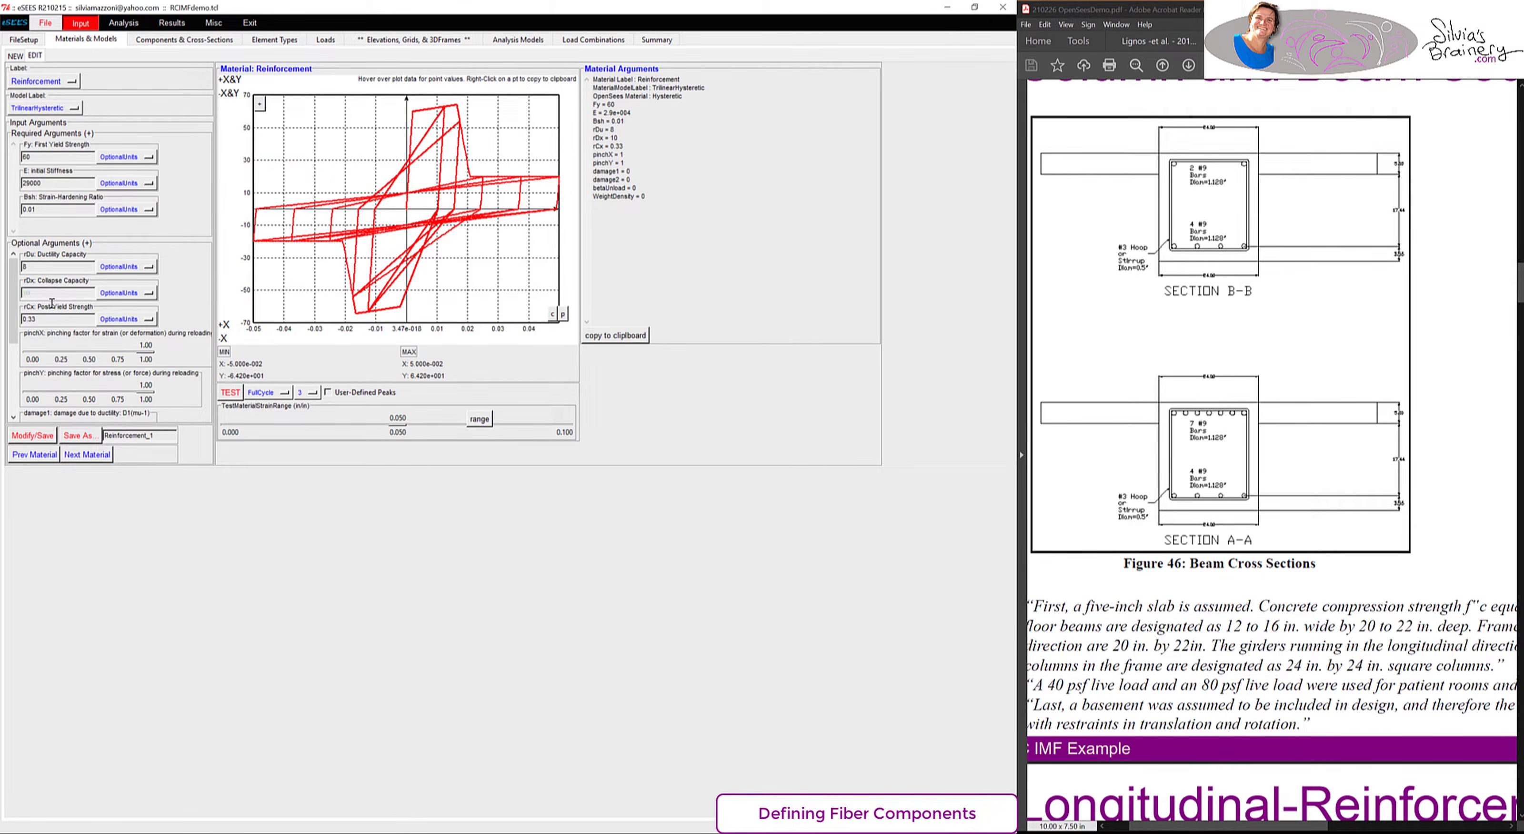
left_click(54, 322)
left_click(230, 392)
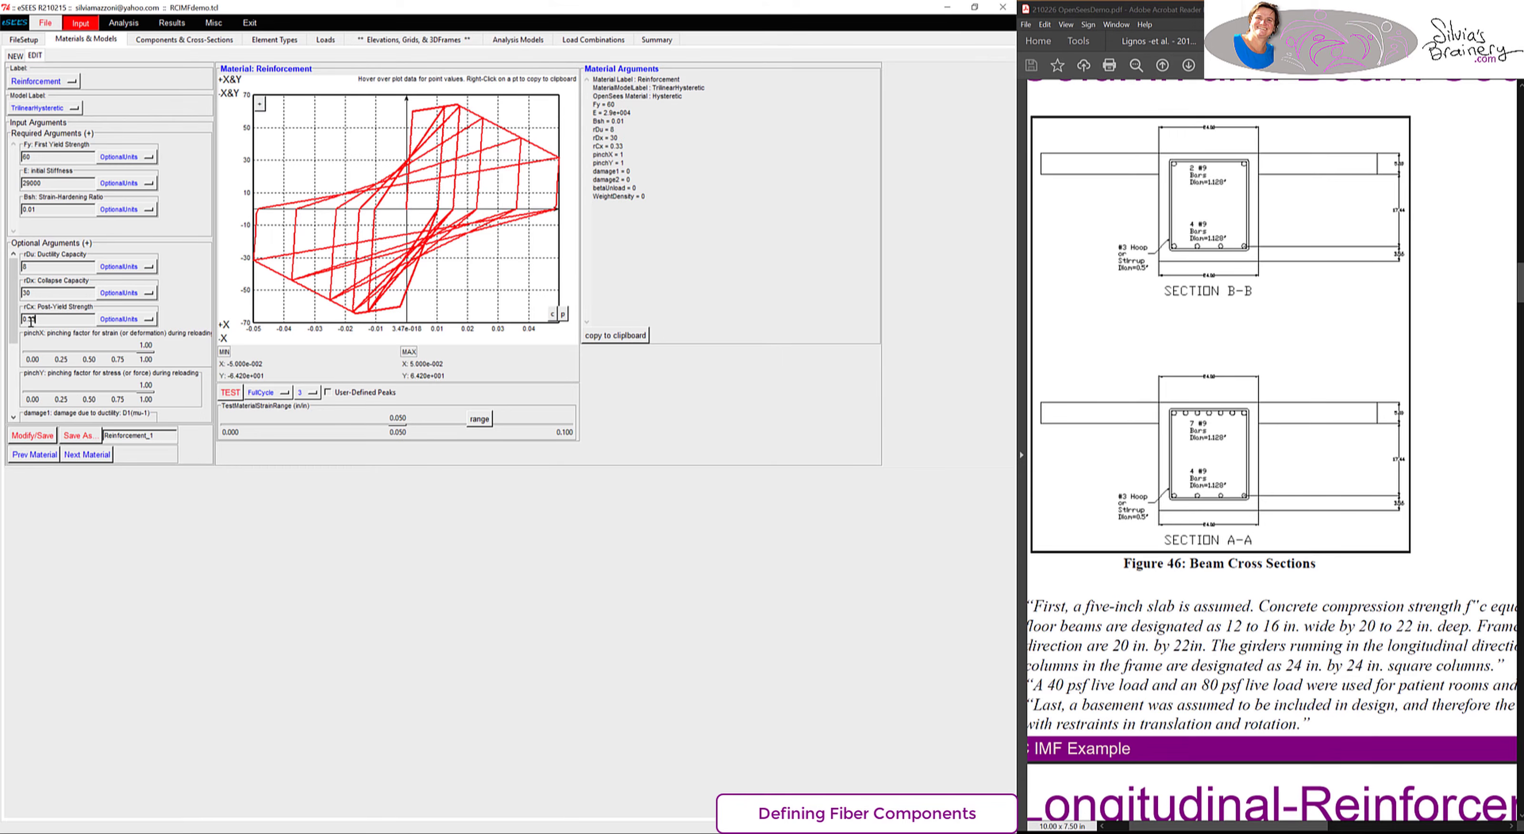
left_click_drag(29, 320, 53, 314)
type("8")
left_click(230, 393)
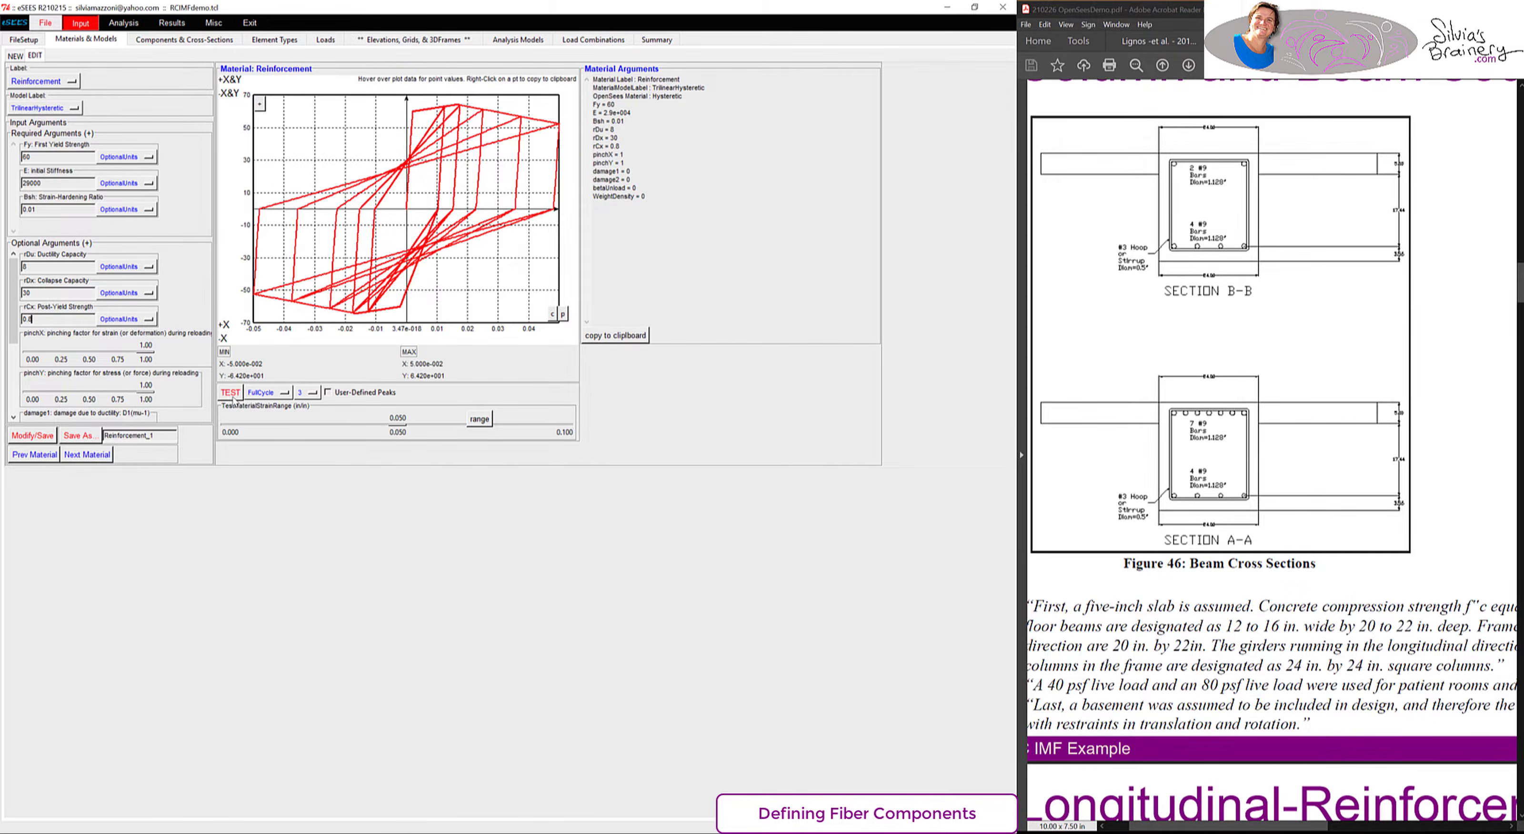
left_click(37, 438)
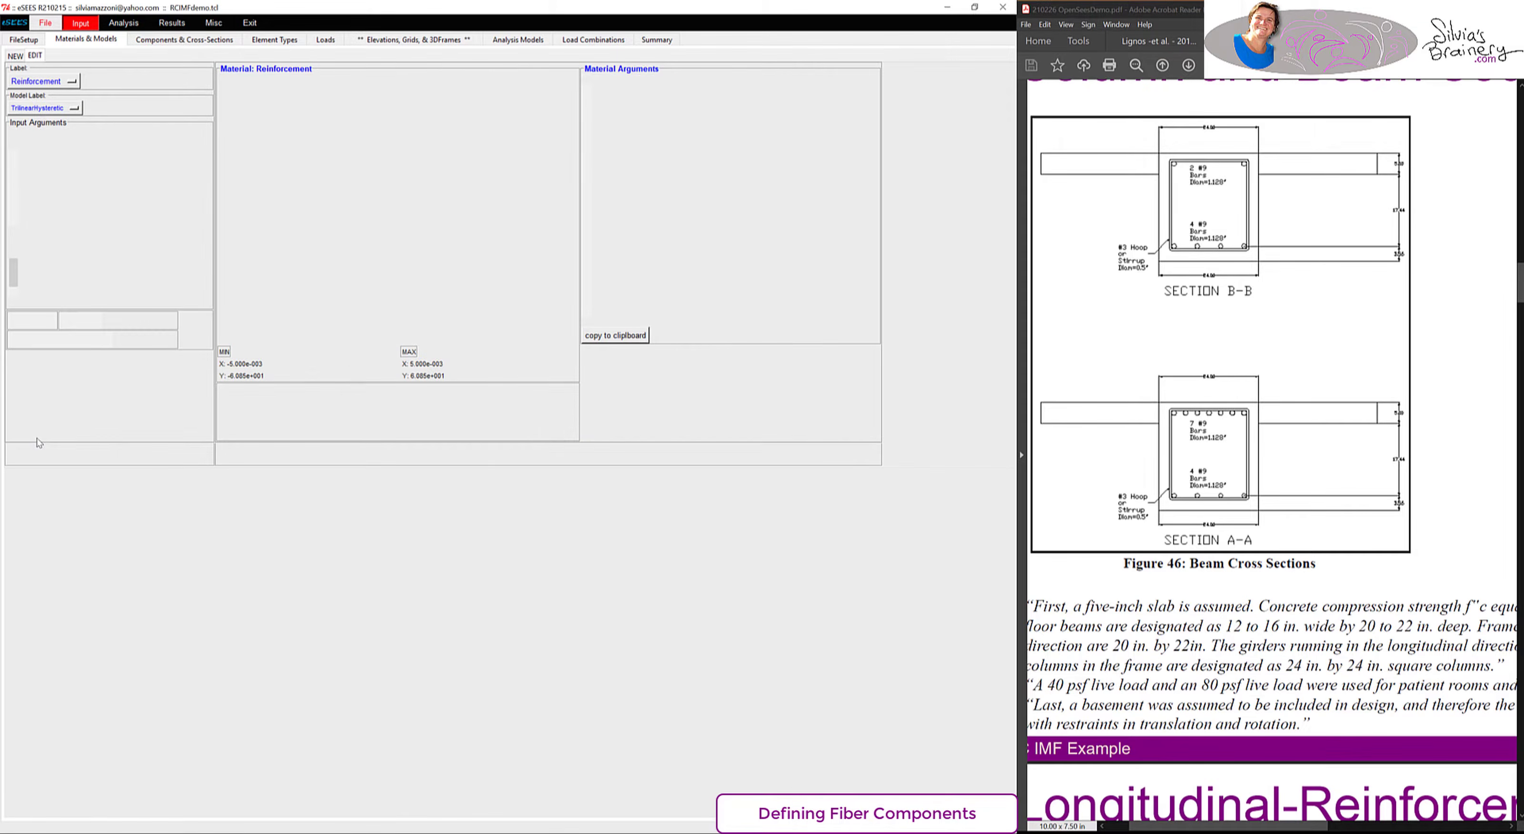
- Retest the beam fiber component with the modified reinforcement, label it Beam7top4bot and save it
left_click(177, 39)
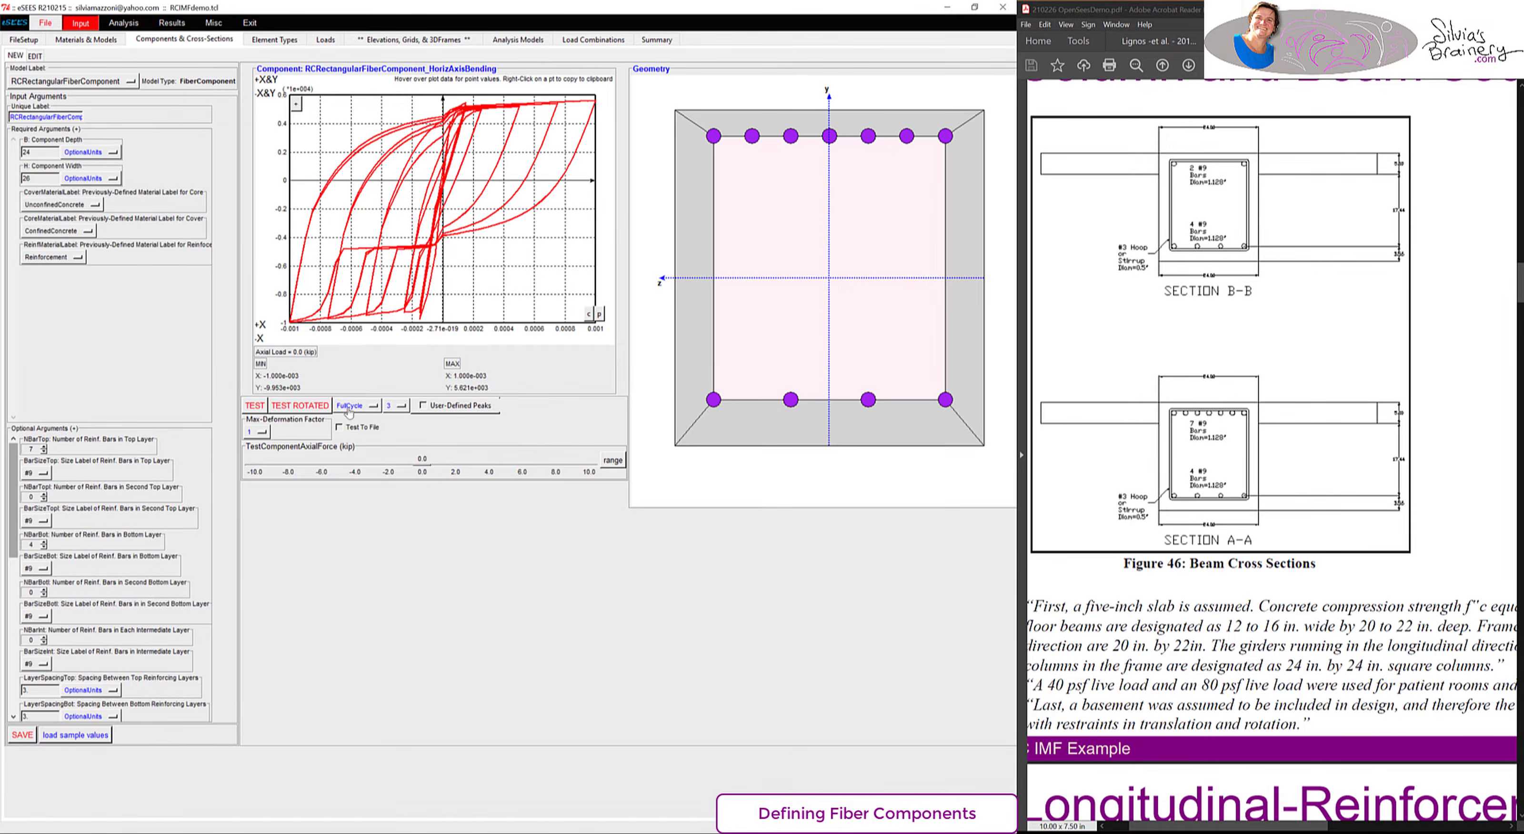
left_click(256, 407)
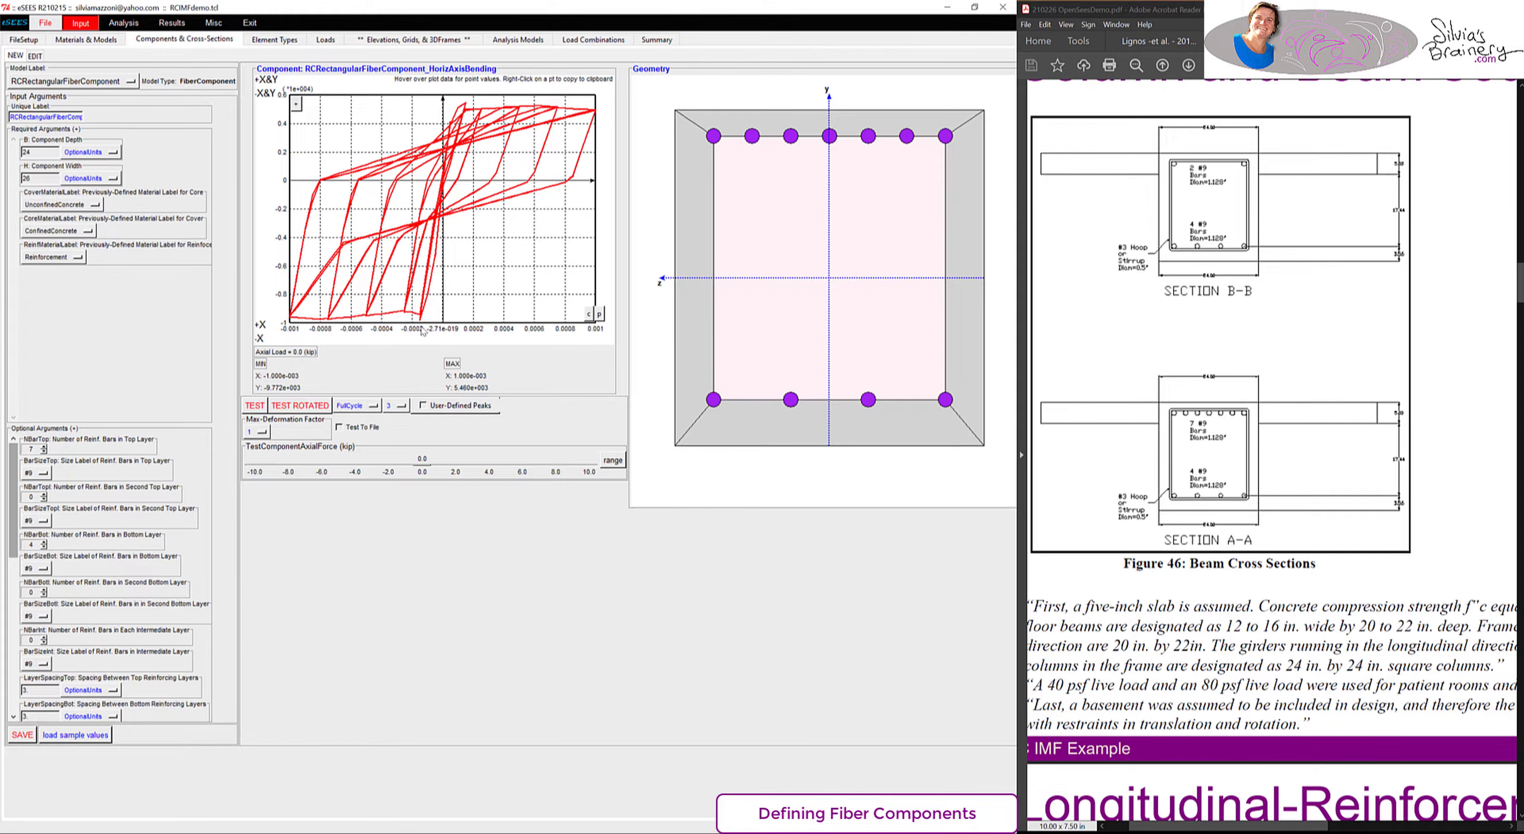
left_click(27, 429)
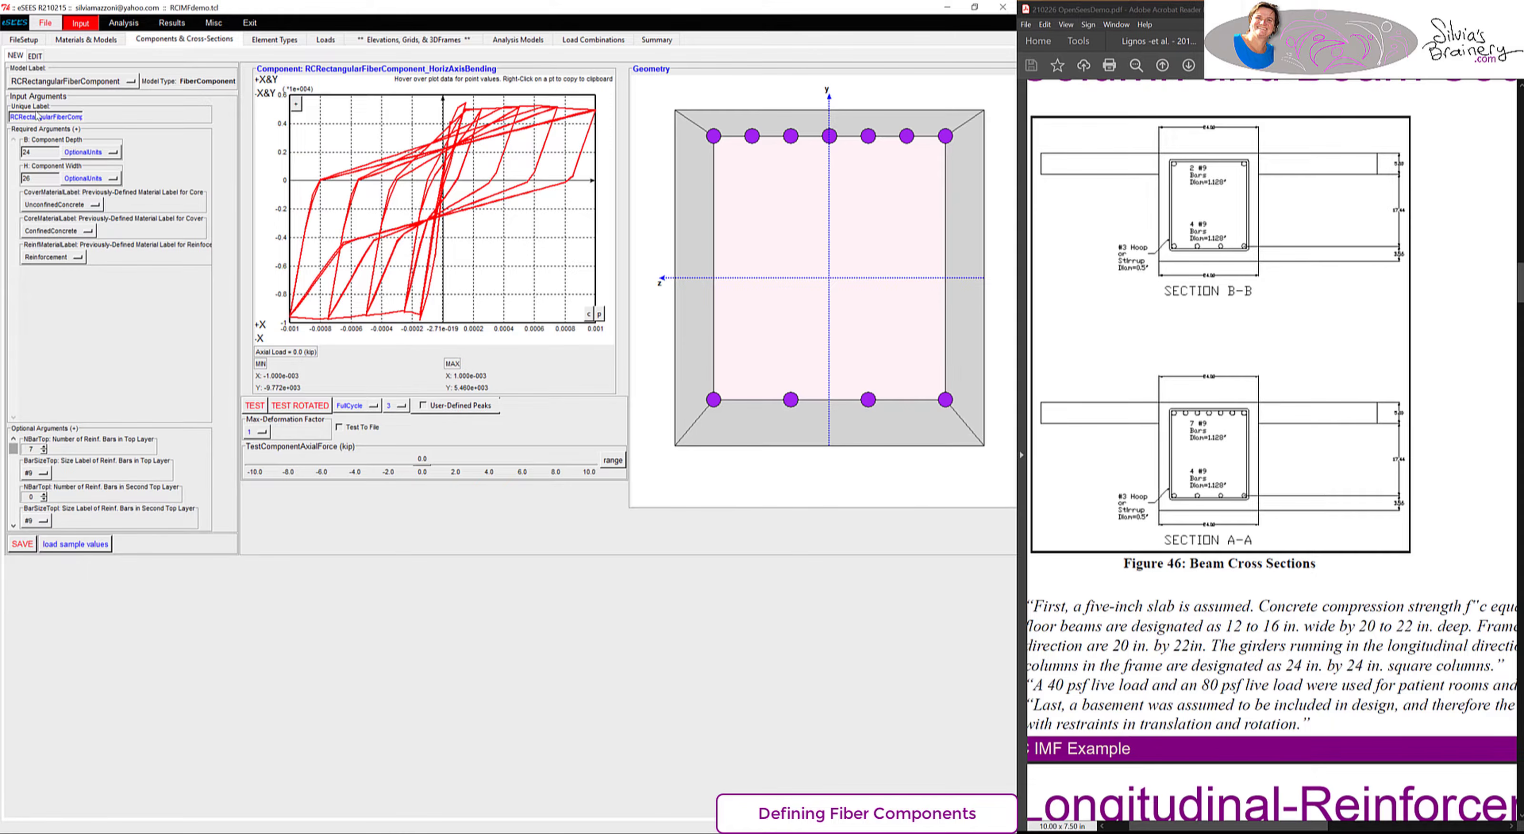
left_click(33, 129)
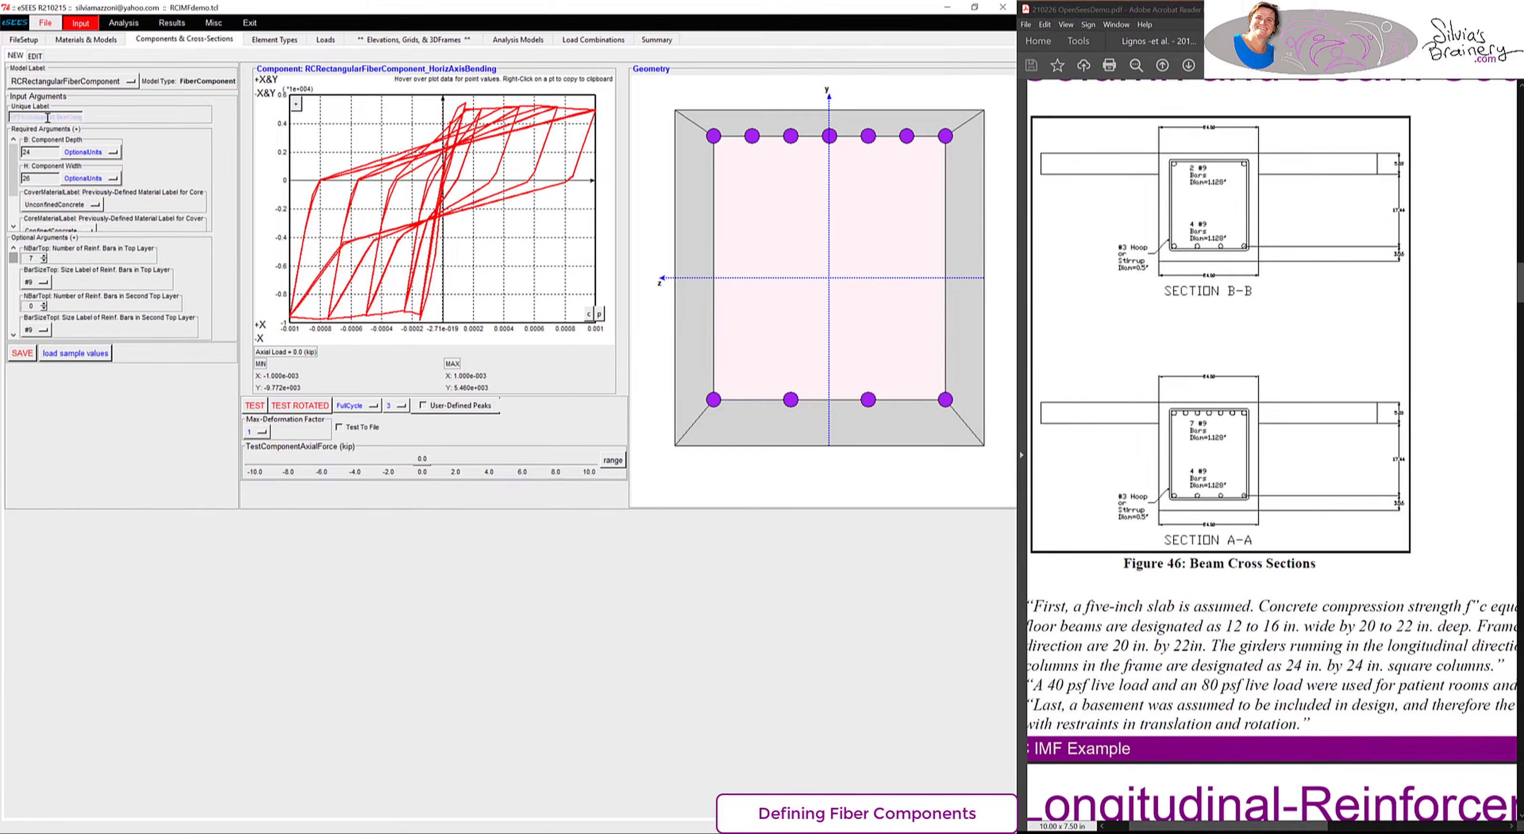
left_click(48, 117)
type("Beam7top4bot")
left_click(24, 353)
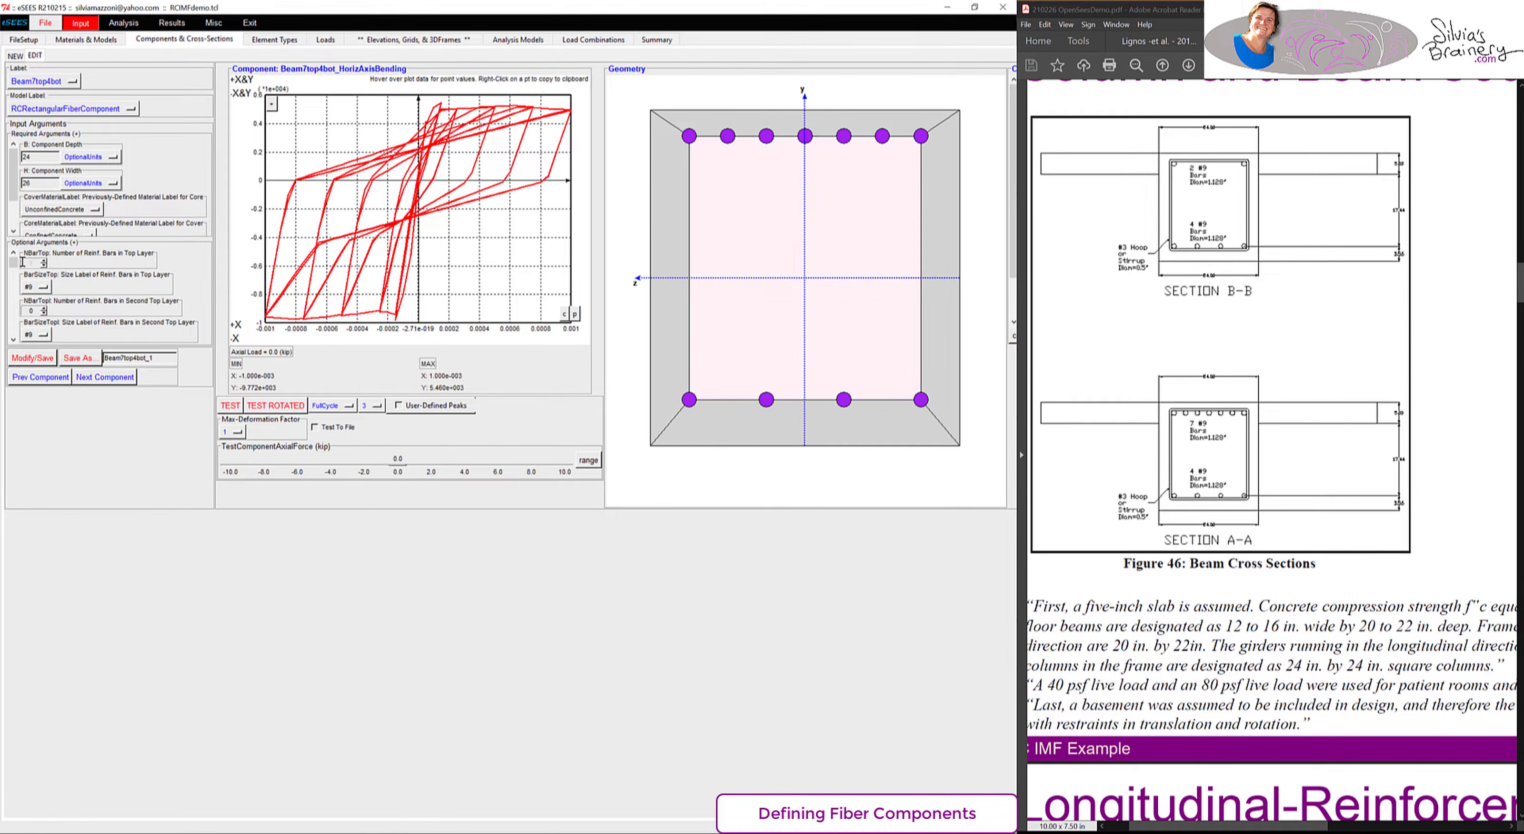
- Reduce the top layer to 2 bars, test the section, and save it as a new component named Beam2top4bot
type("2")
left_click(231, 406)
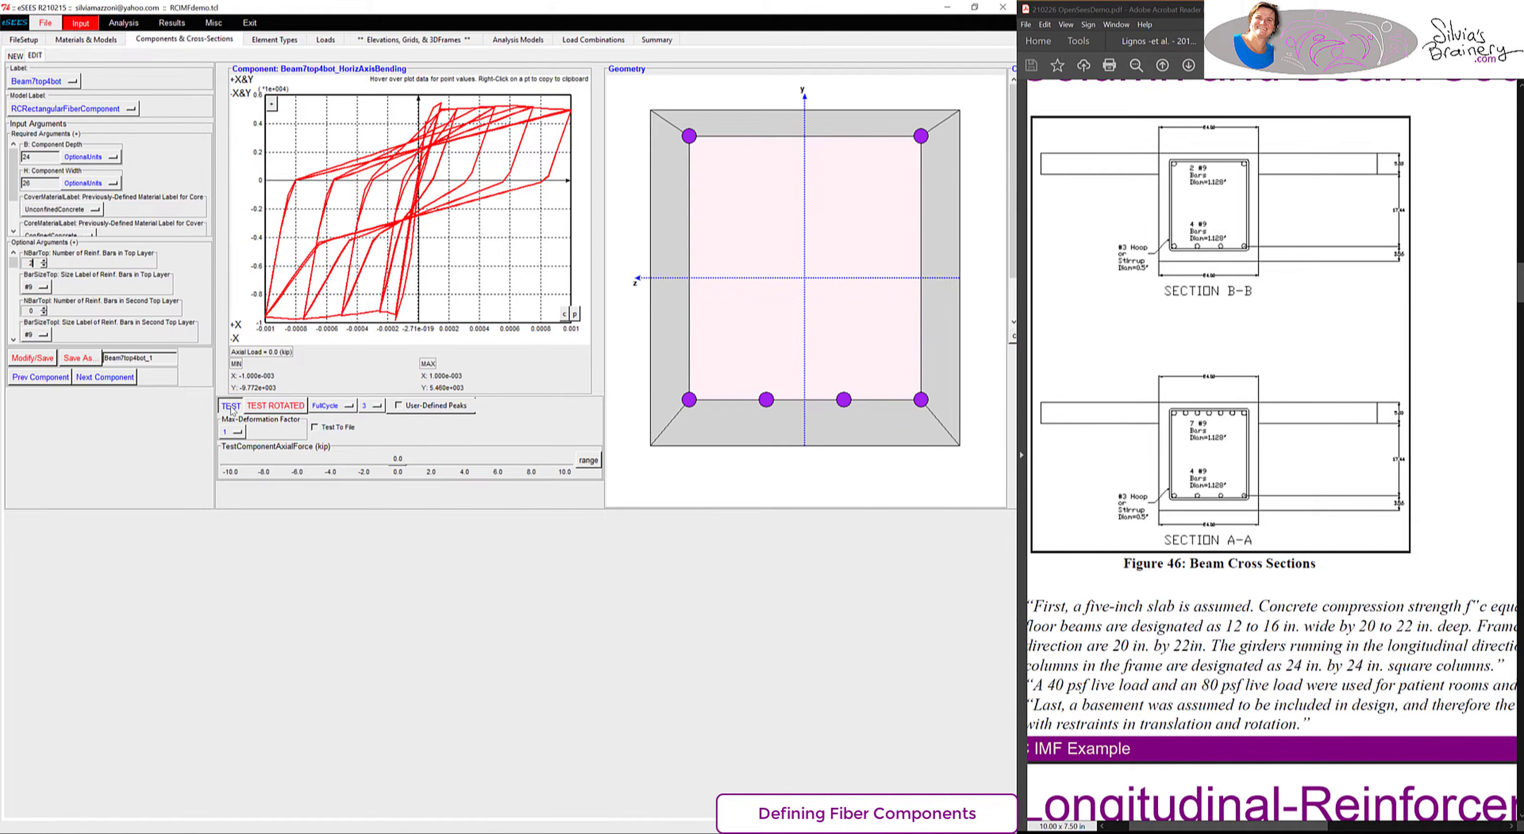
left_click_drag(122, 358, 179, 358)
type("2")
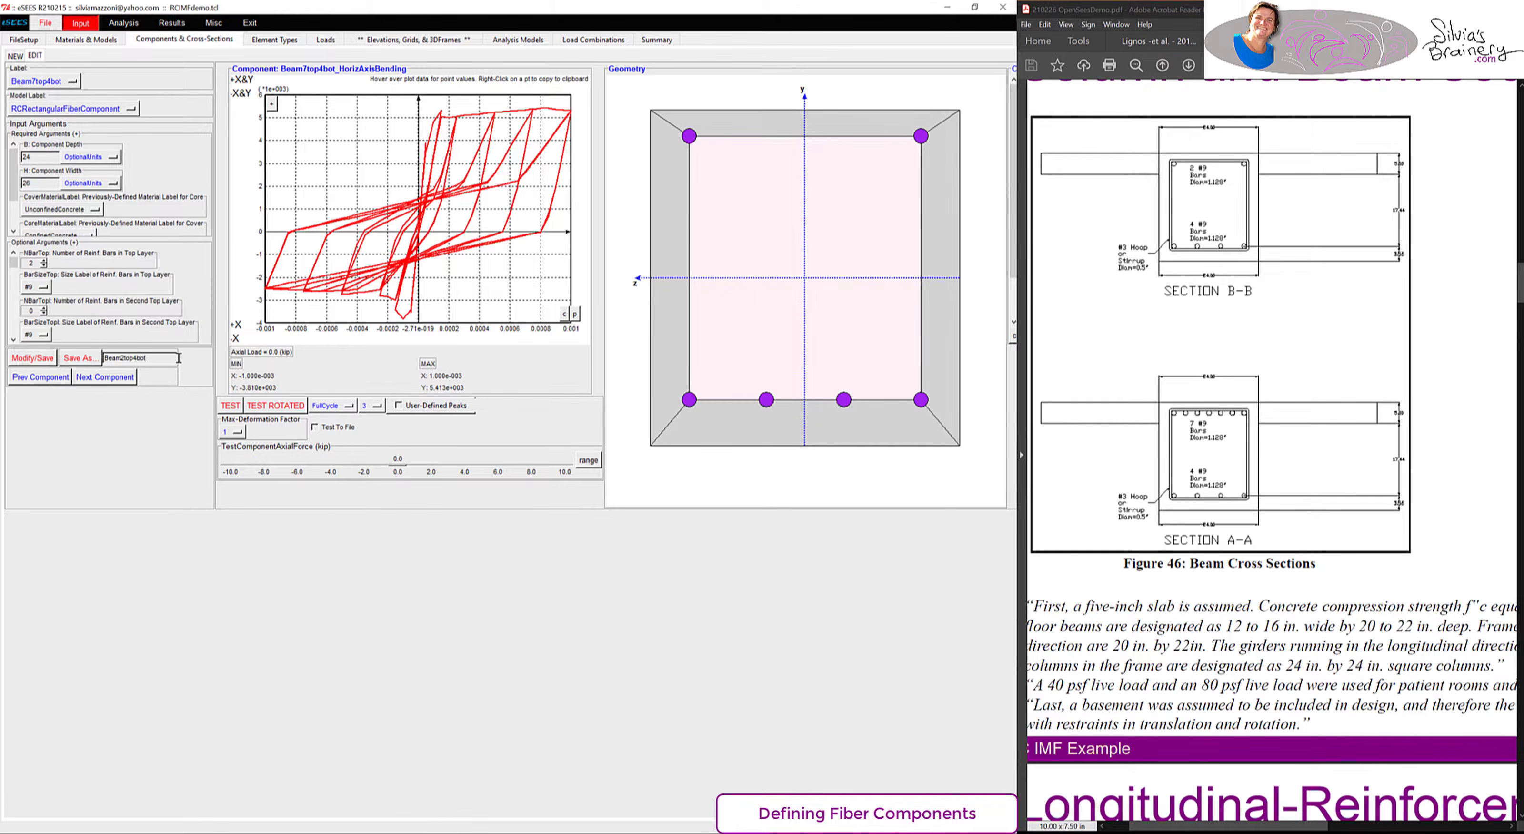
left_click(78, 358)
- Following the typical-bay flexural reinforcement drawing in the PDF, set the beam section's top layer to 6 bars
scroll(1456, 312, "down", 3)
scroll(1453, 303, "down", 10)
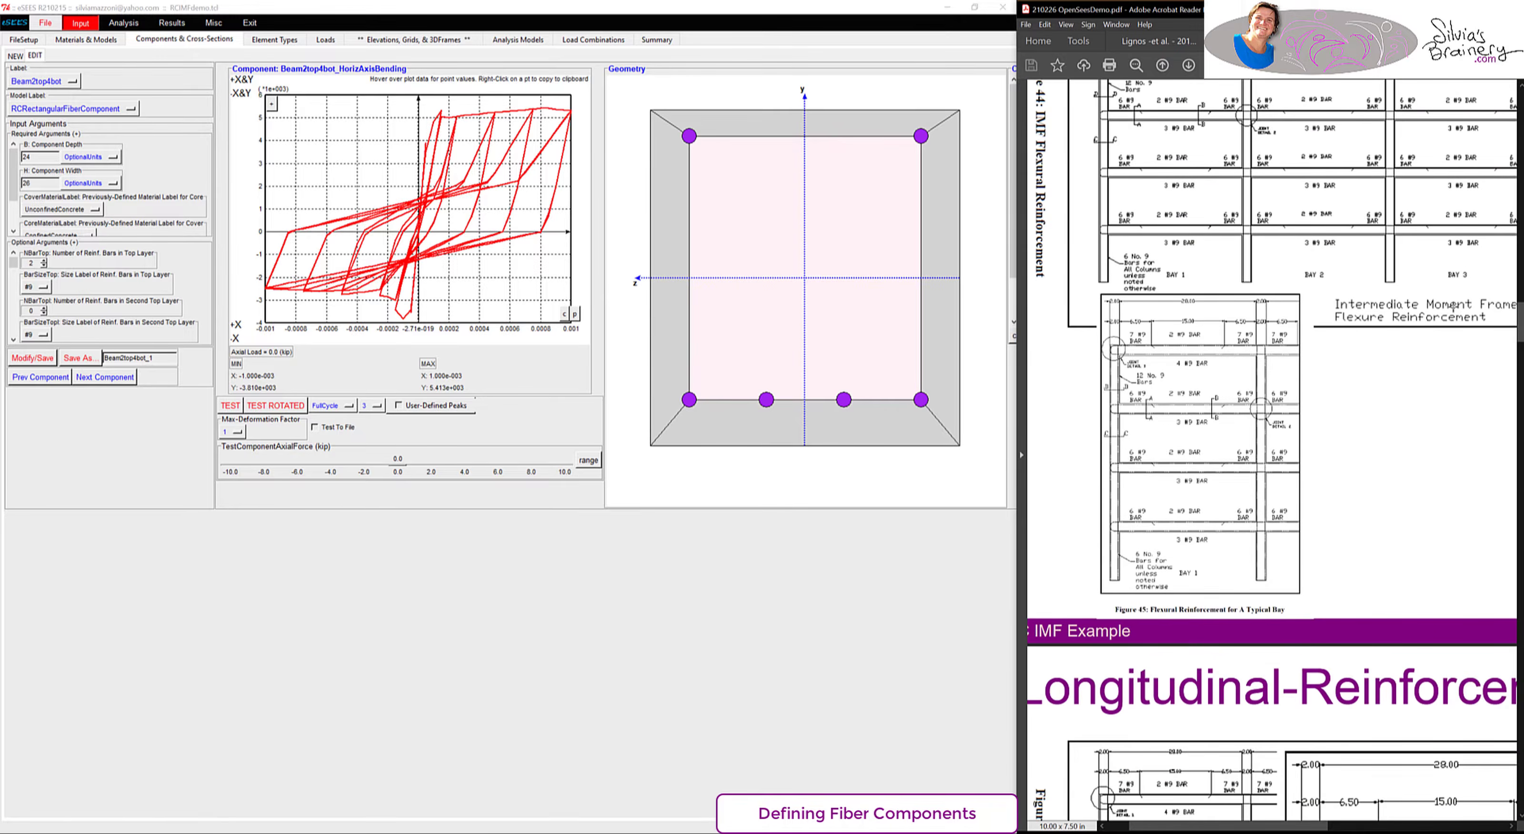
scroll(1384, 442, "up", 2)
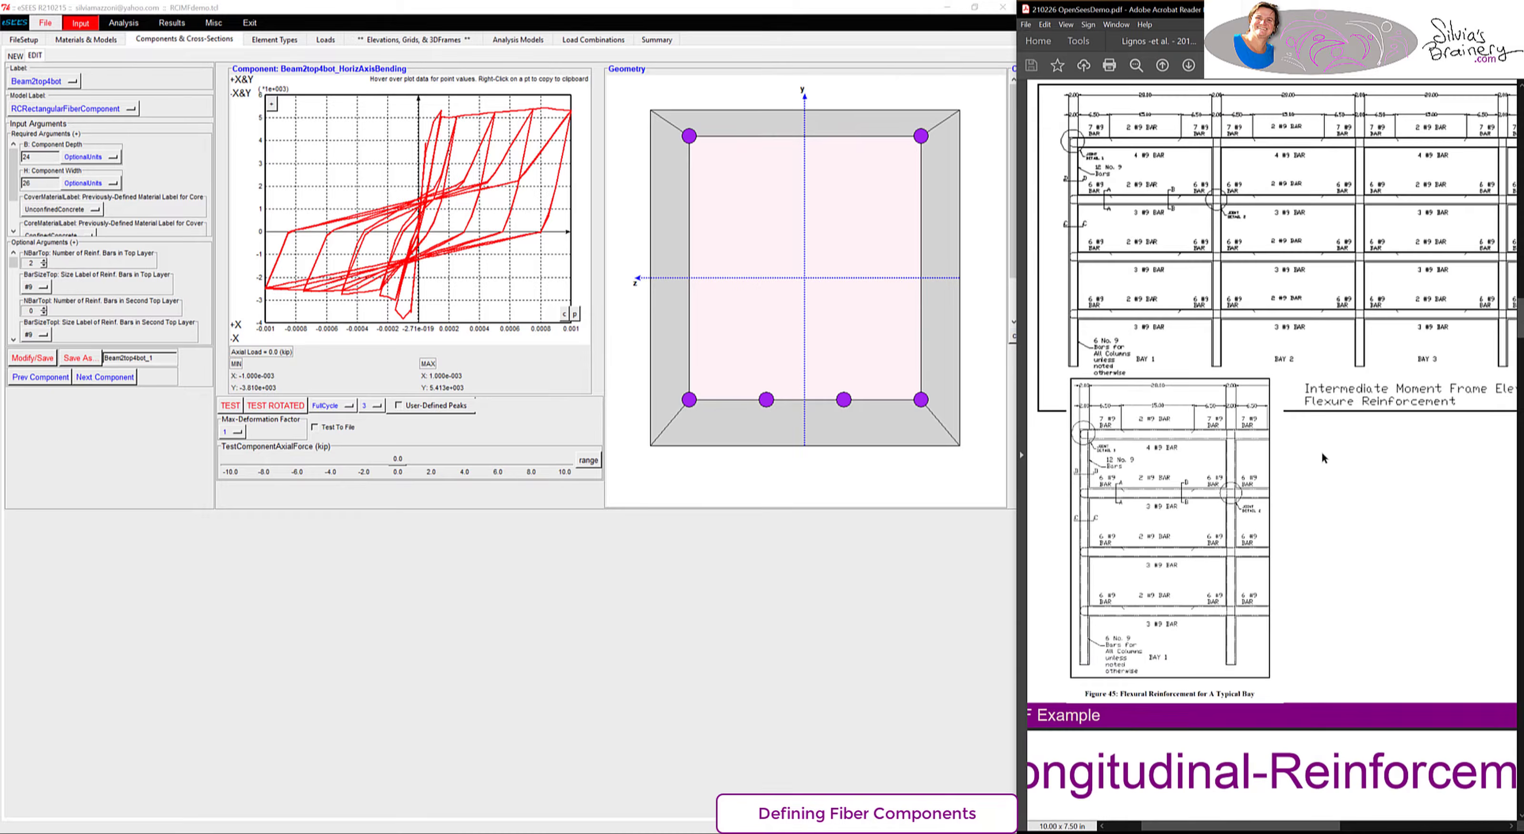
scroll(1247, 636, "down", 10)
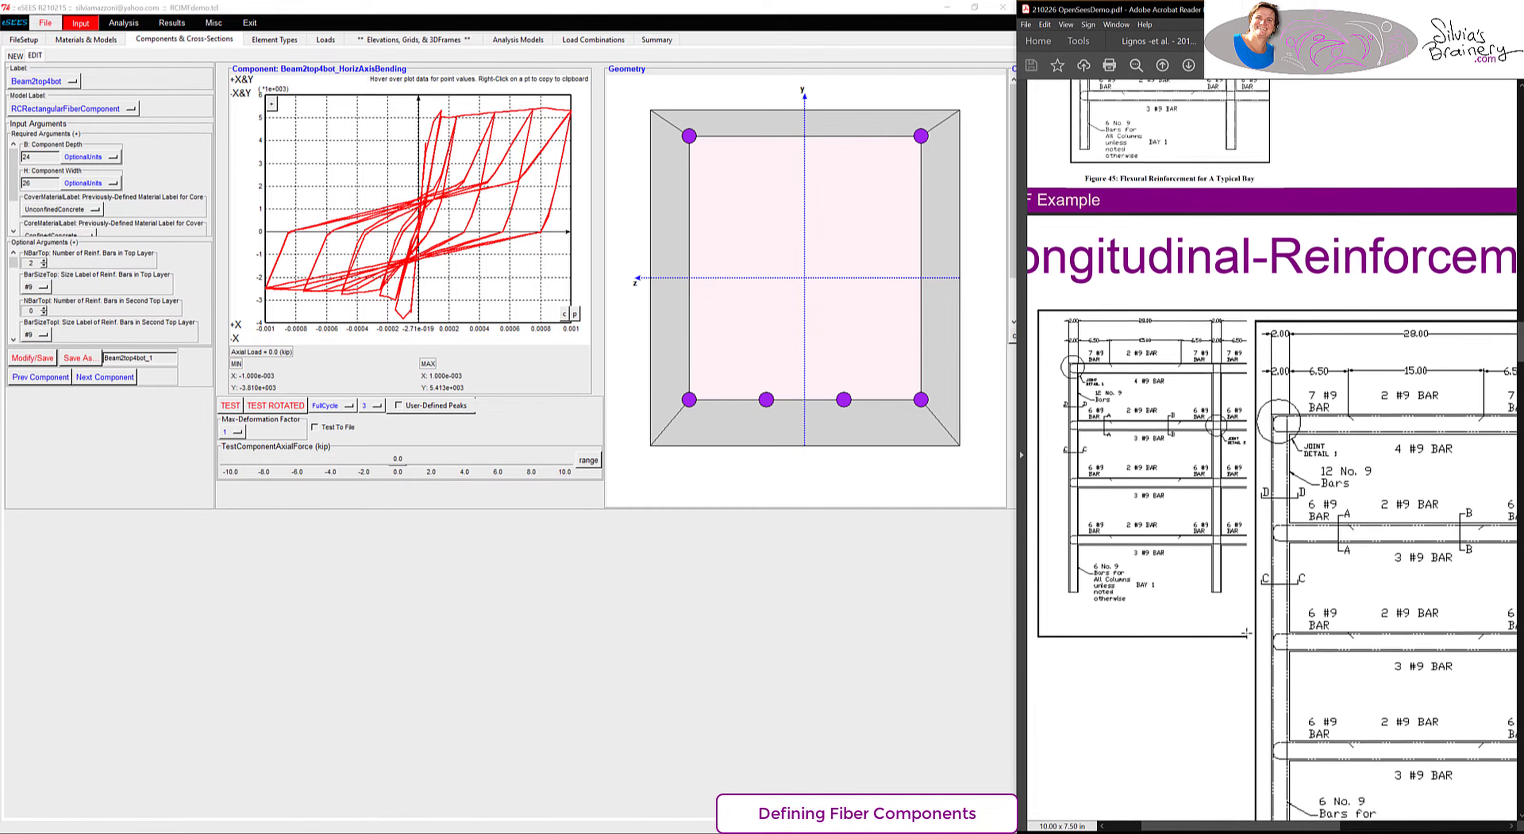
scroll(1247, 633, "right", 5)
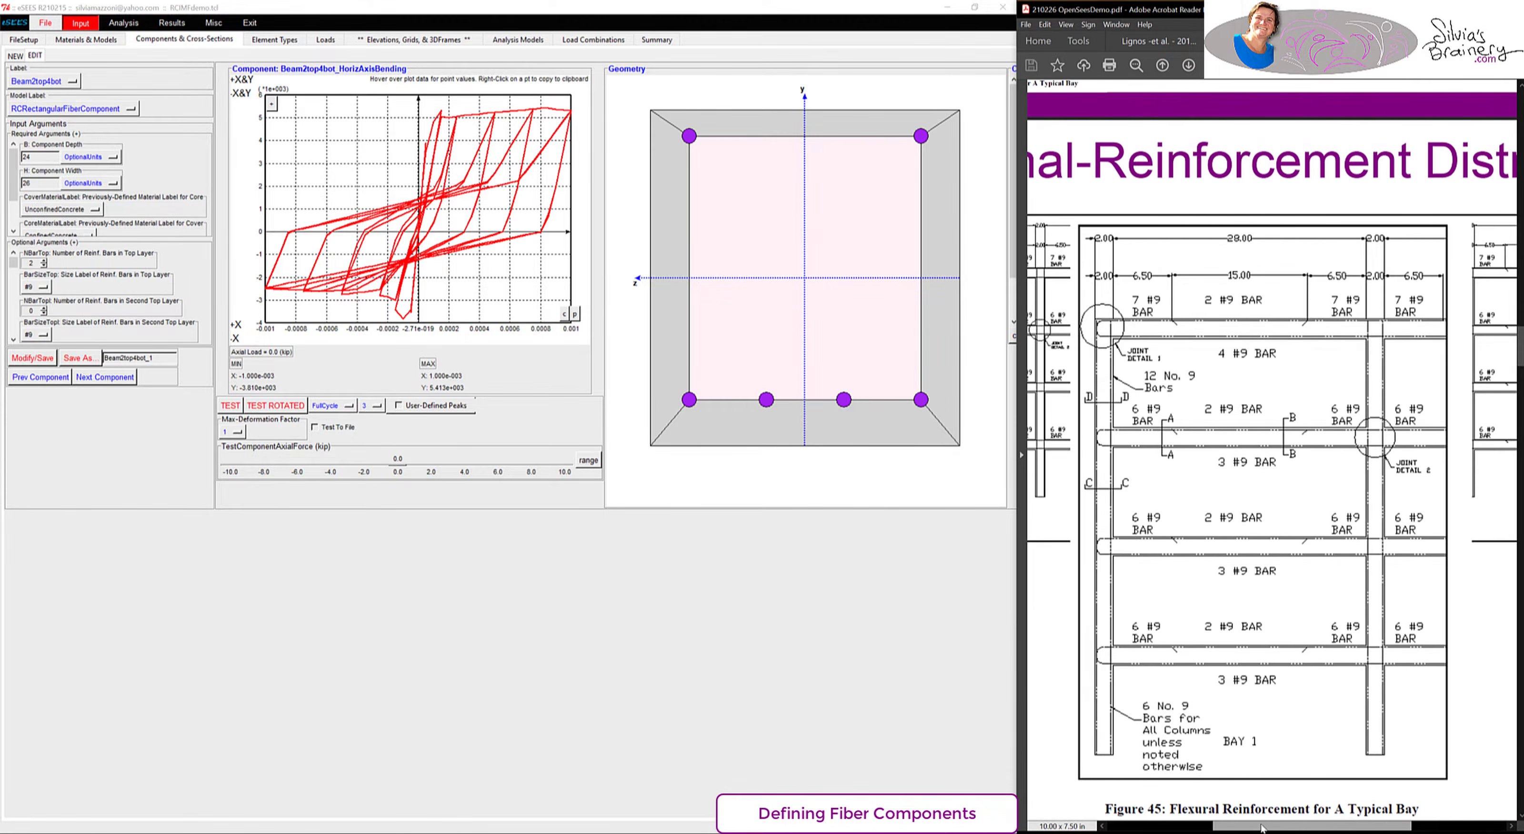
left_click_drag(1118, 393, 1170, 460)
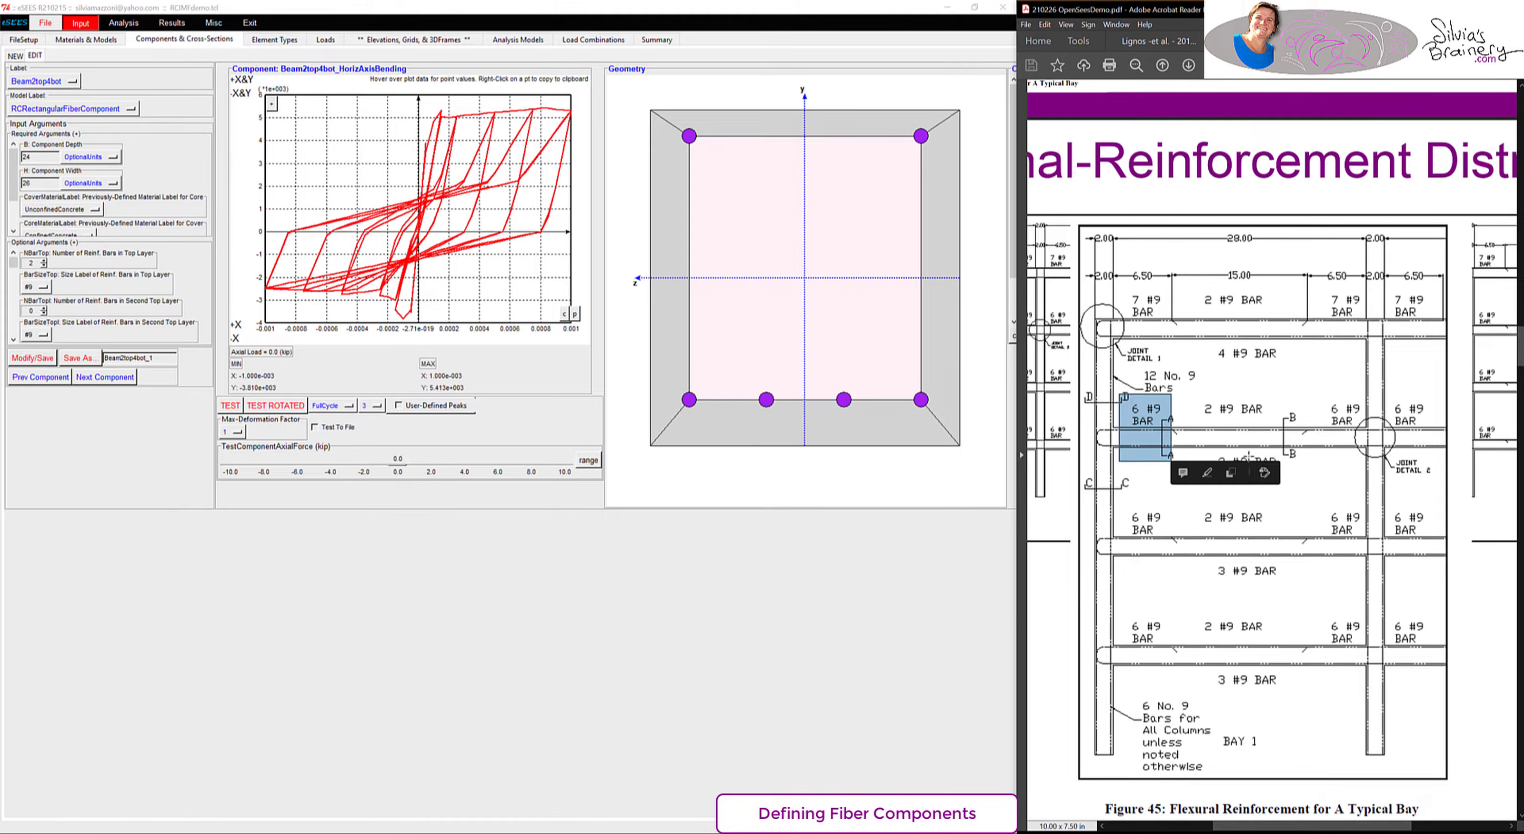
left_click(44, 260)
left_click(44, 260)
left_click(44, 260)
left_click(43, 260)
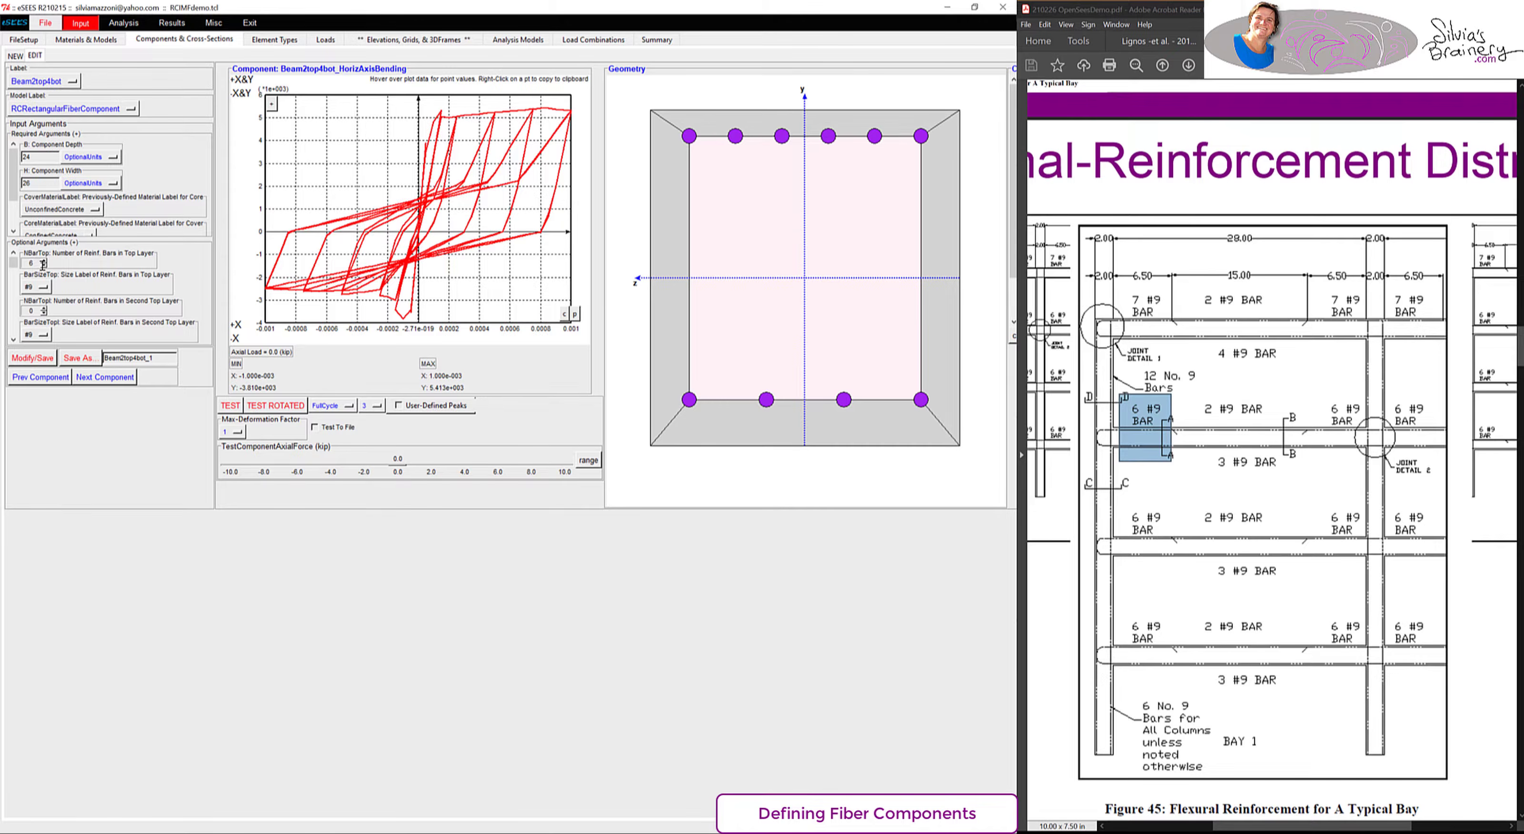
- Reduce the bottom layer to 3 bars and save the section as a new component named Beam6top3bot
scroll(36, 285, "down", 2)
left_click(44, 324)
left_click_drag(122, 358, 171, 358)
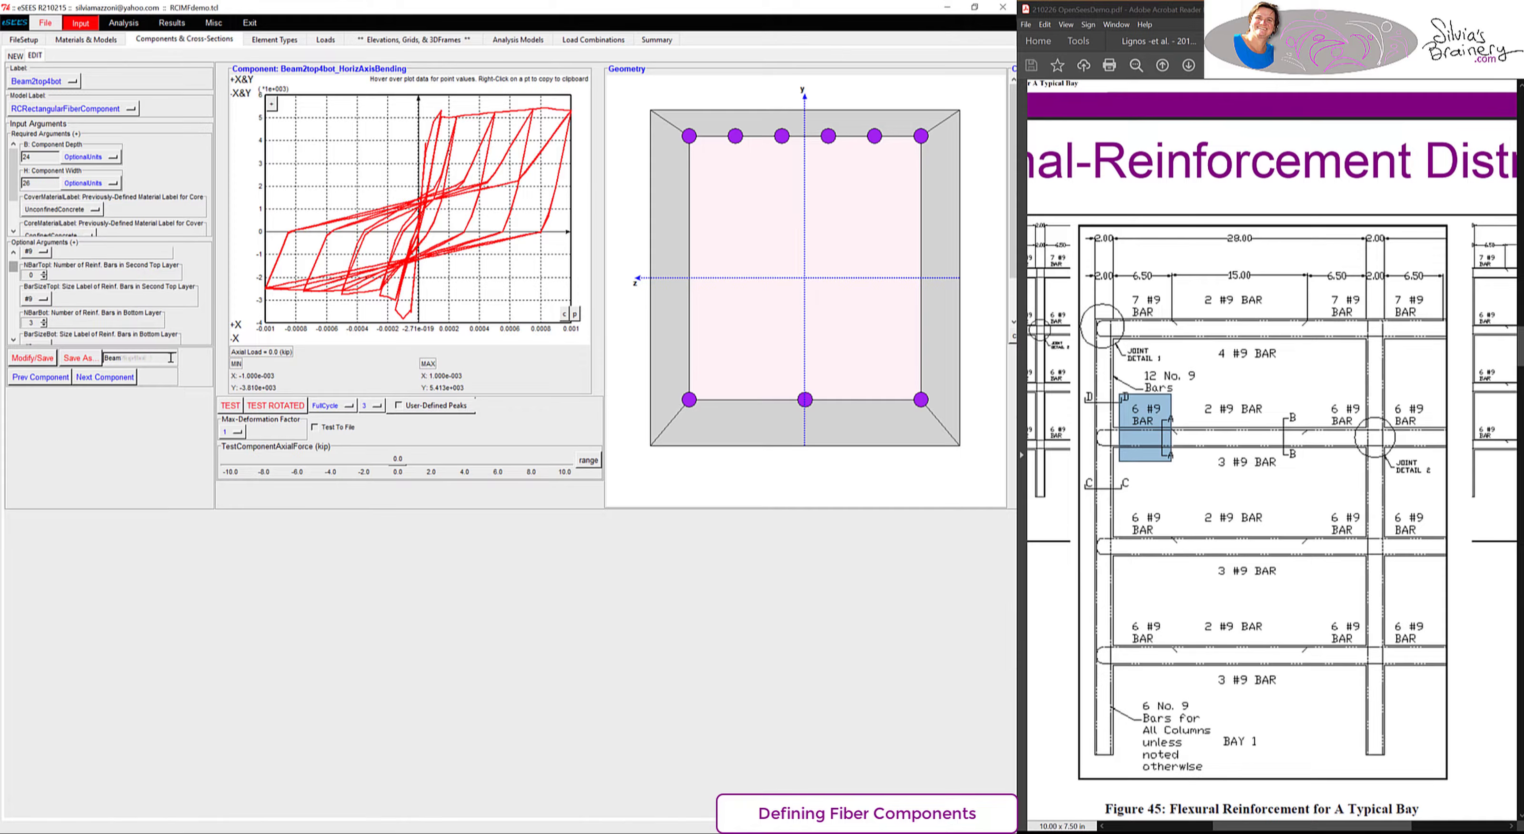
type("6top3bot")
left_click(81, 359)
left_click(81, 359)
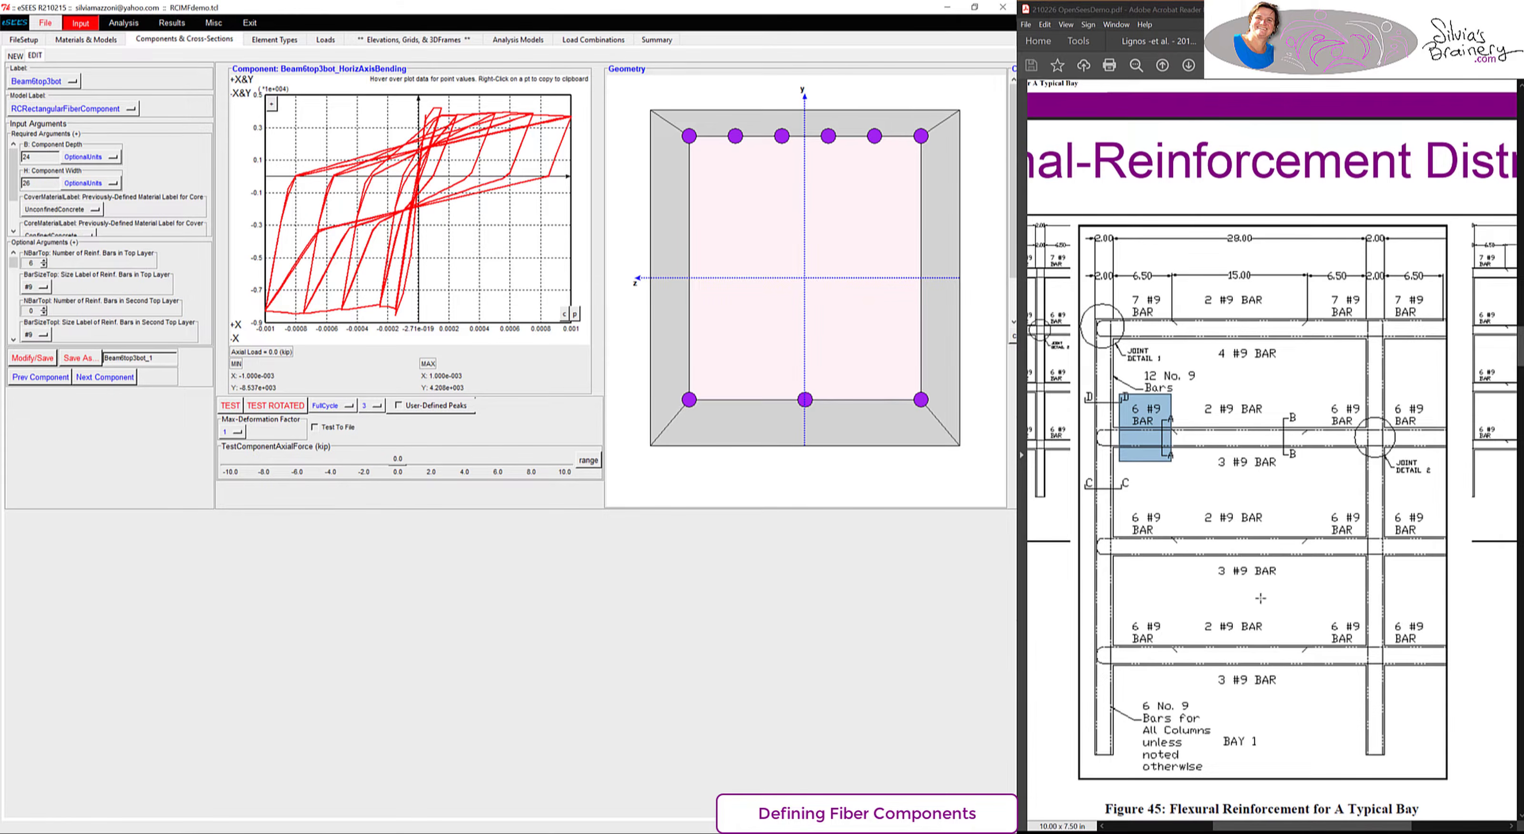
- Set the top layer to 2 bars for the midspan section, test it, and save it as a new component named Beam2top3bot
left_click_drag(1196, 393, 1290, 485)
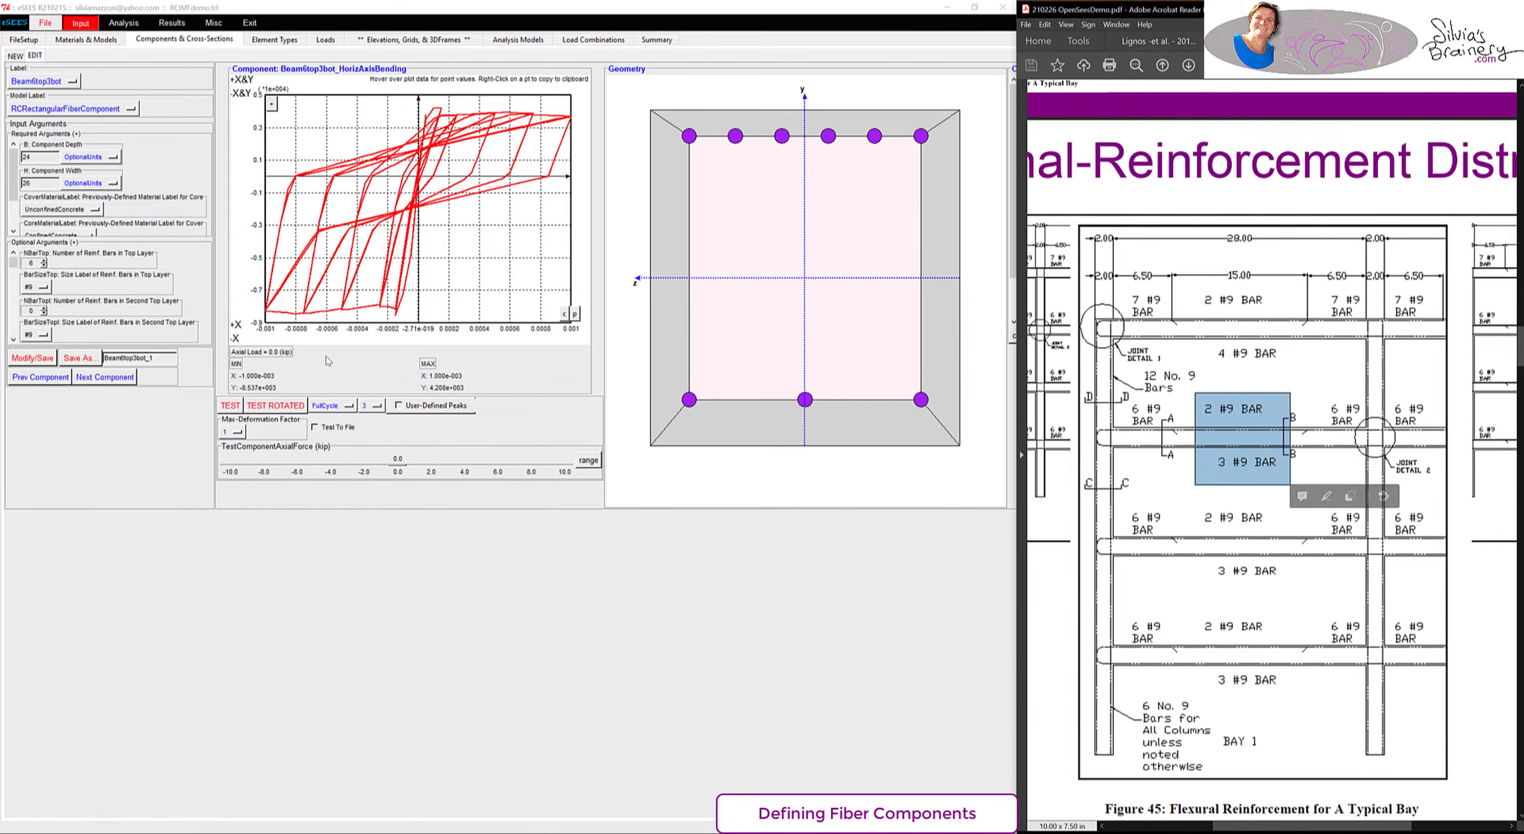
left_click_drag(36, 263, 14, 264)
type("2")
left_click(230, 405)
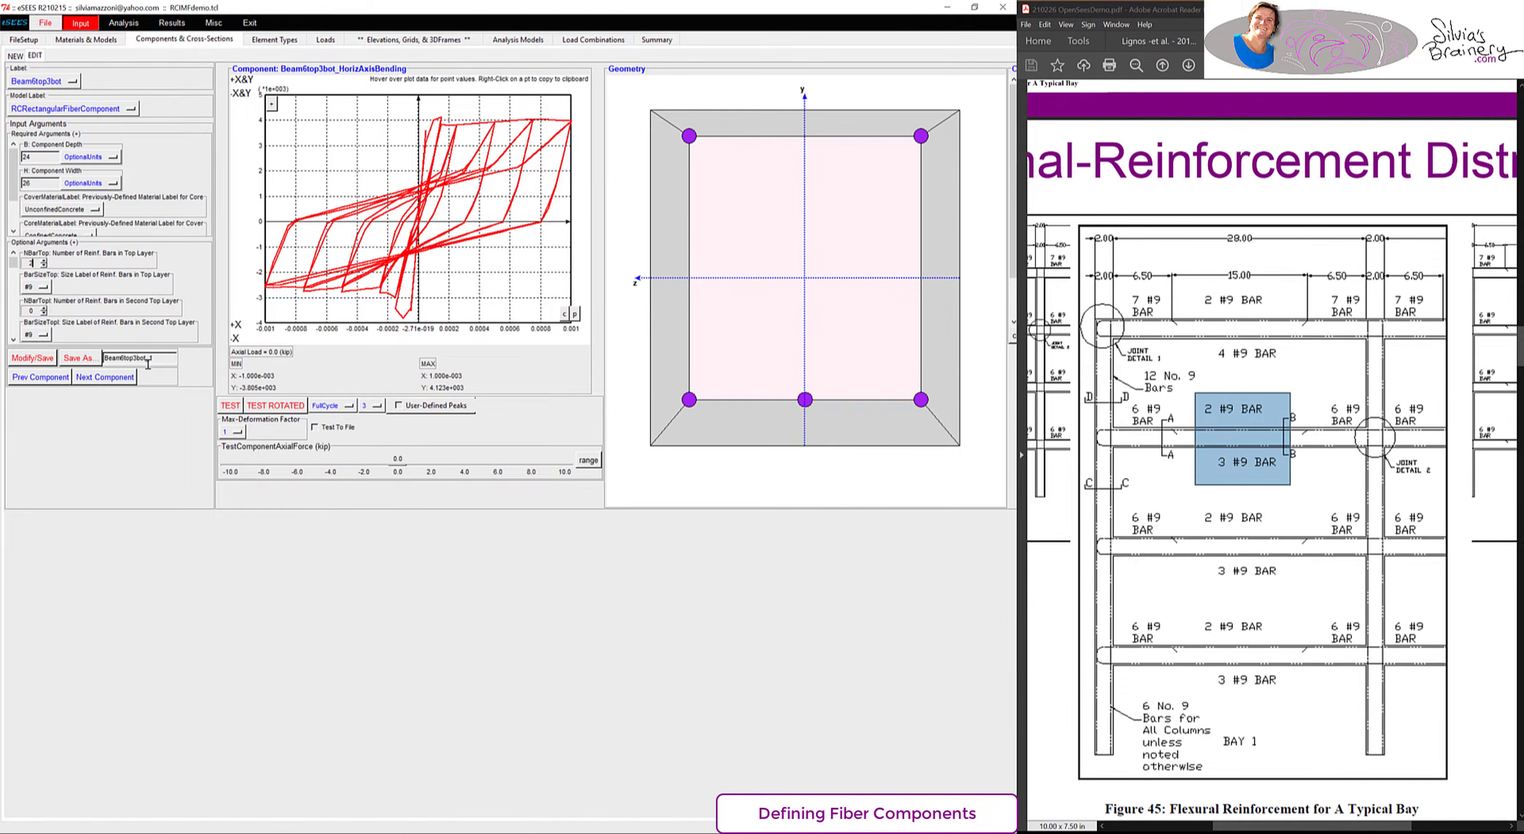
left_click_drag(121, 358, 170, 358)
type("2top3bot")
left_click(79, 358)
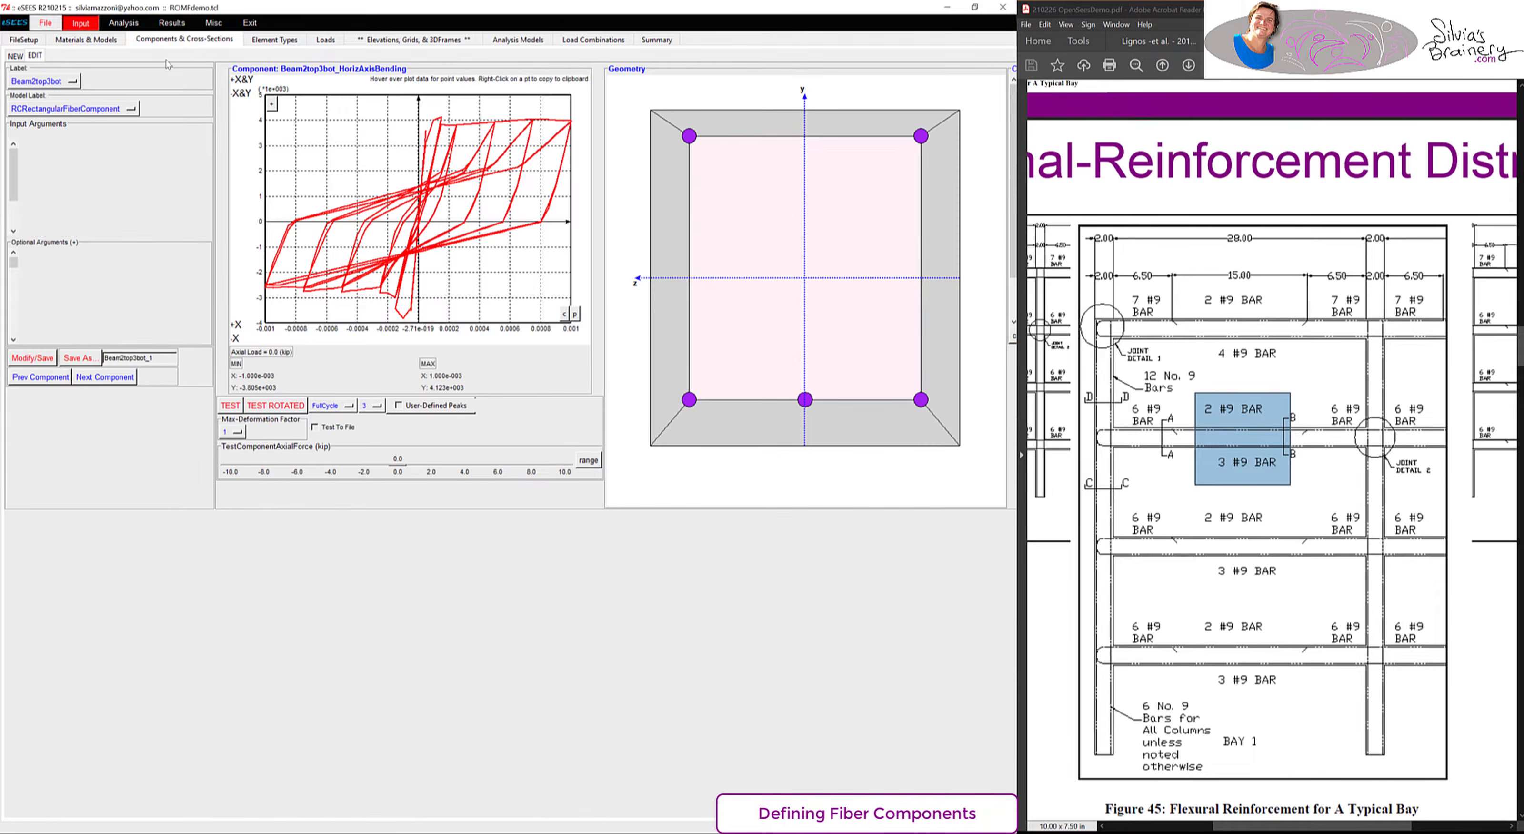
- Save the model's input file
left_click(44, 26)
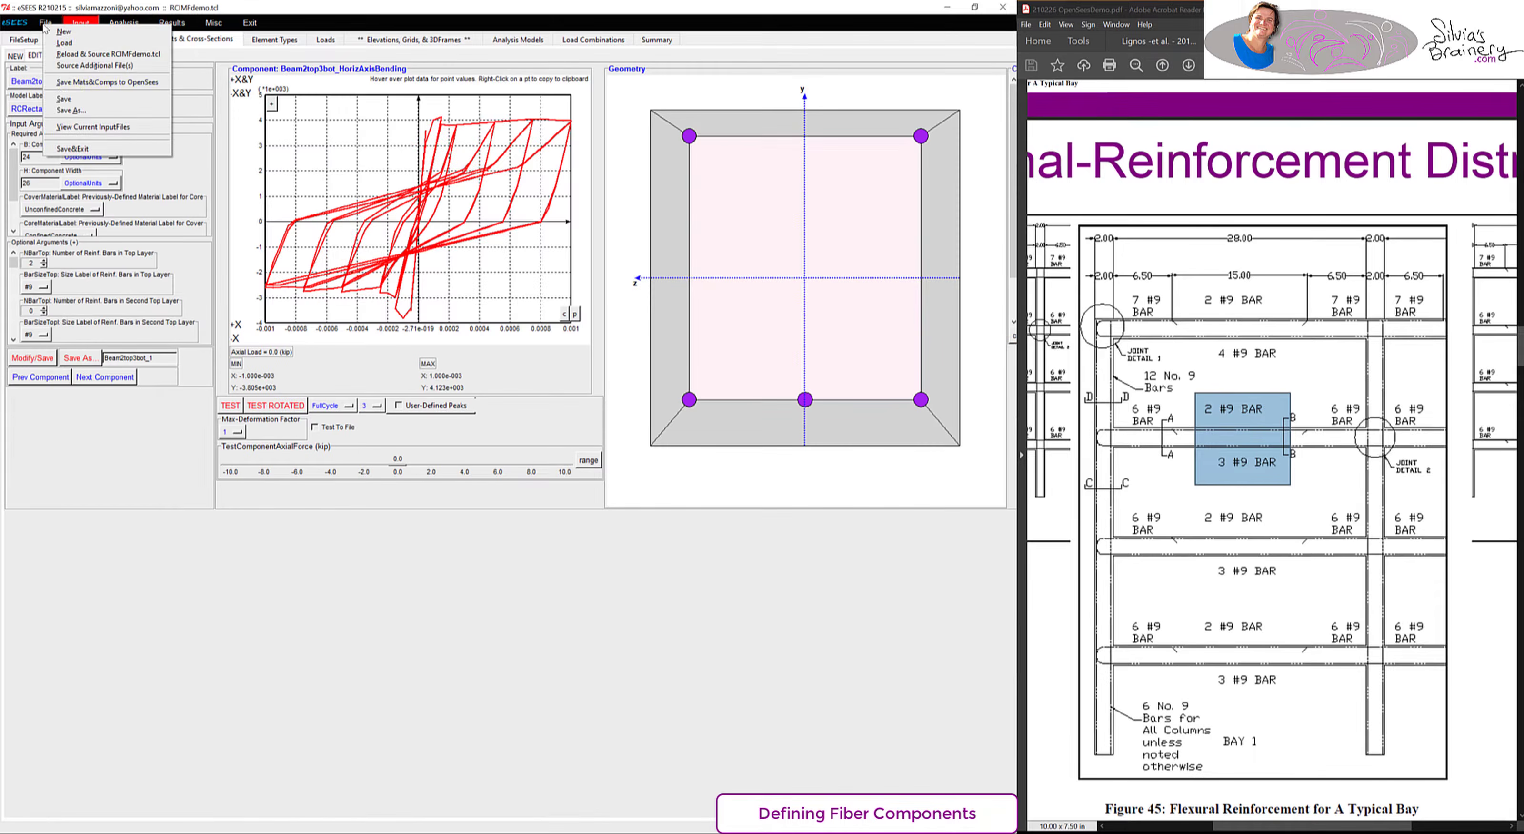
left_click(64, 101)
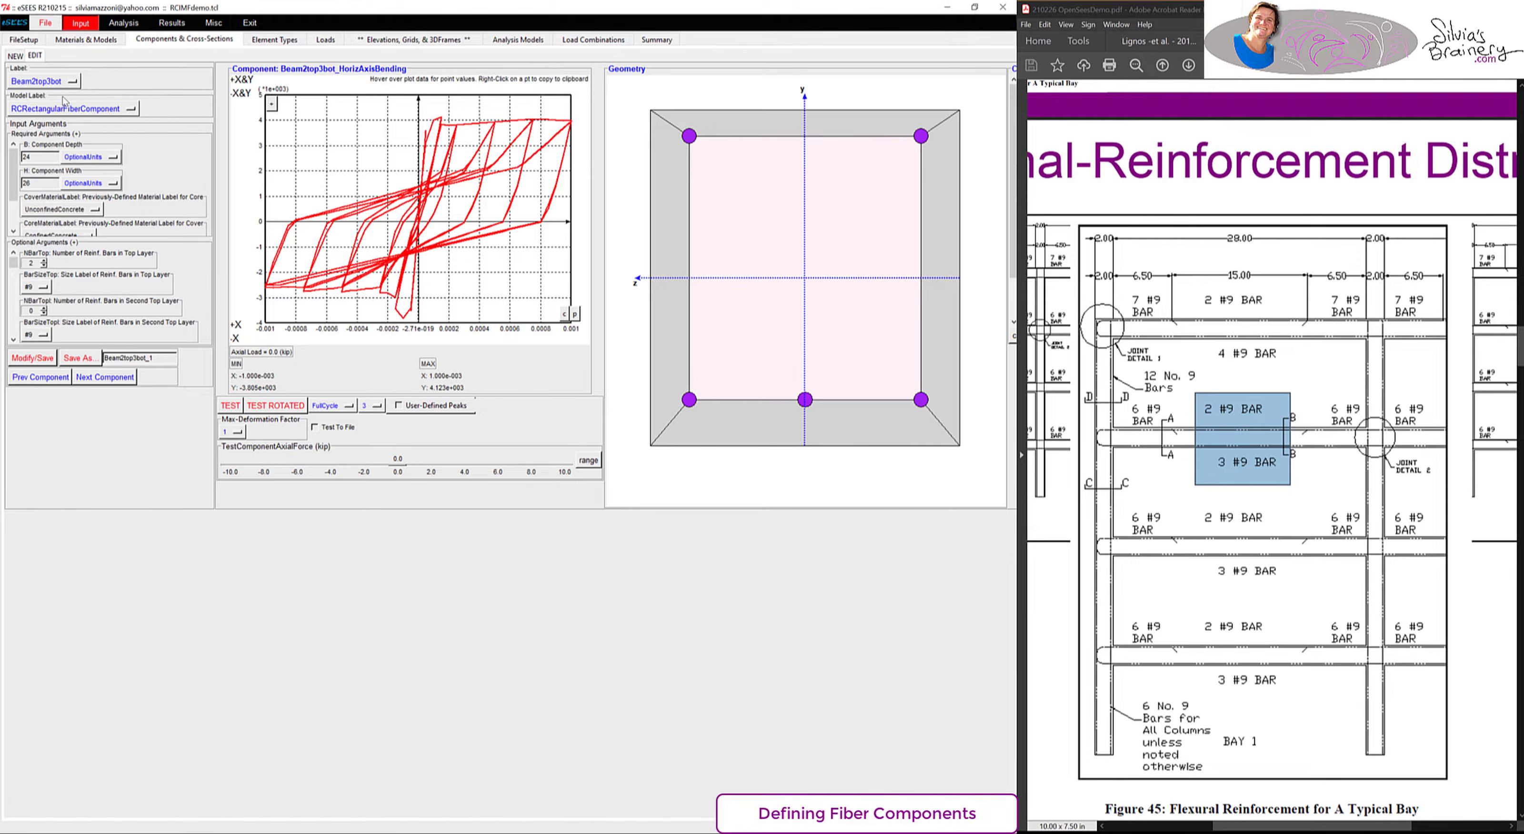
- Review the material and beam component definitions in the script of the current input file RCIMFdemo.tcl
left_click(43, 23)
left_click(93, 119)
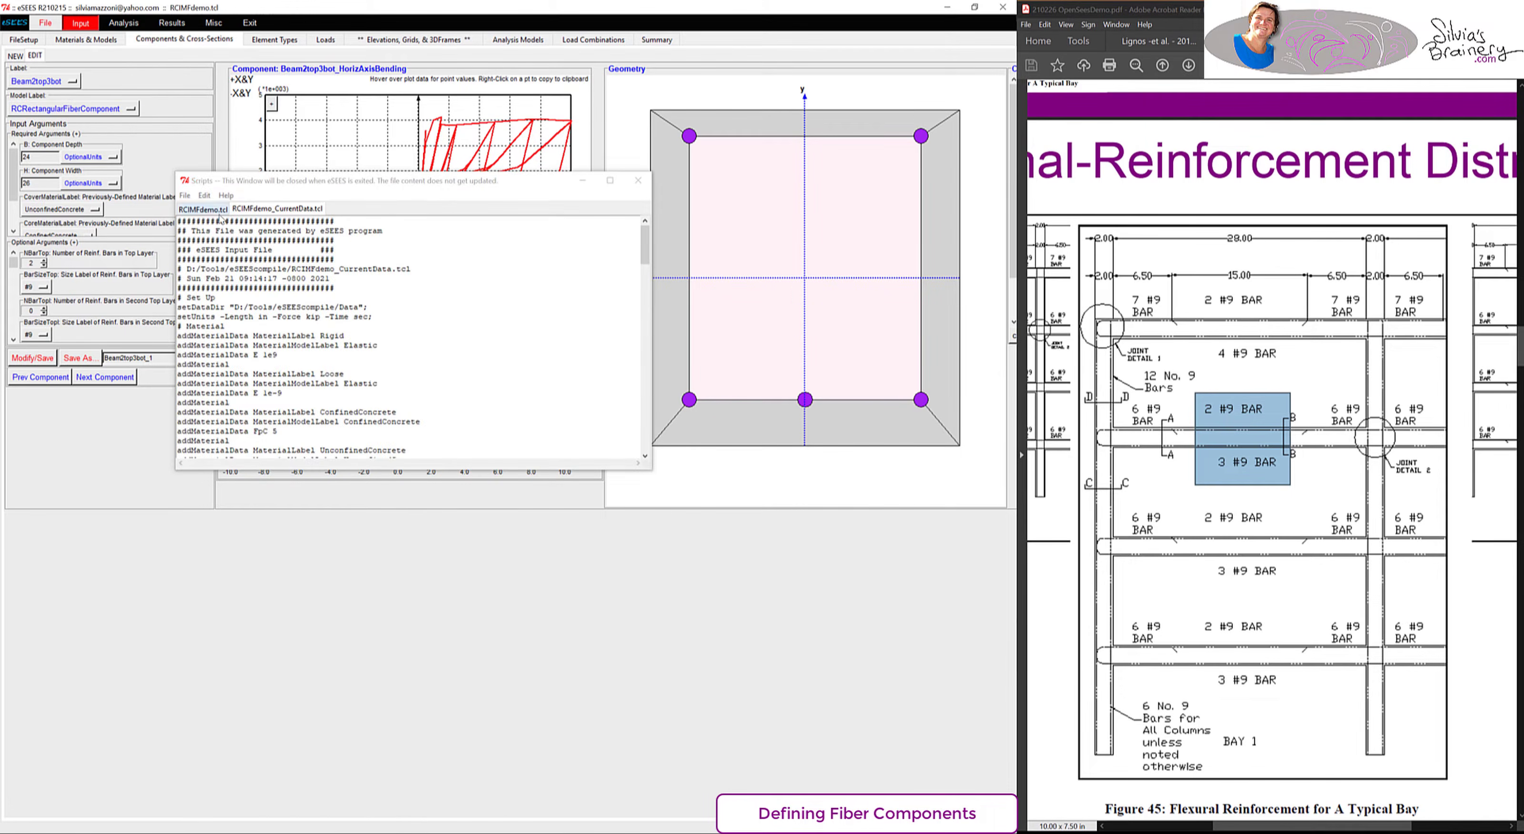
scroll(487, 361, "down", 7)
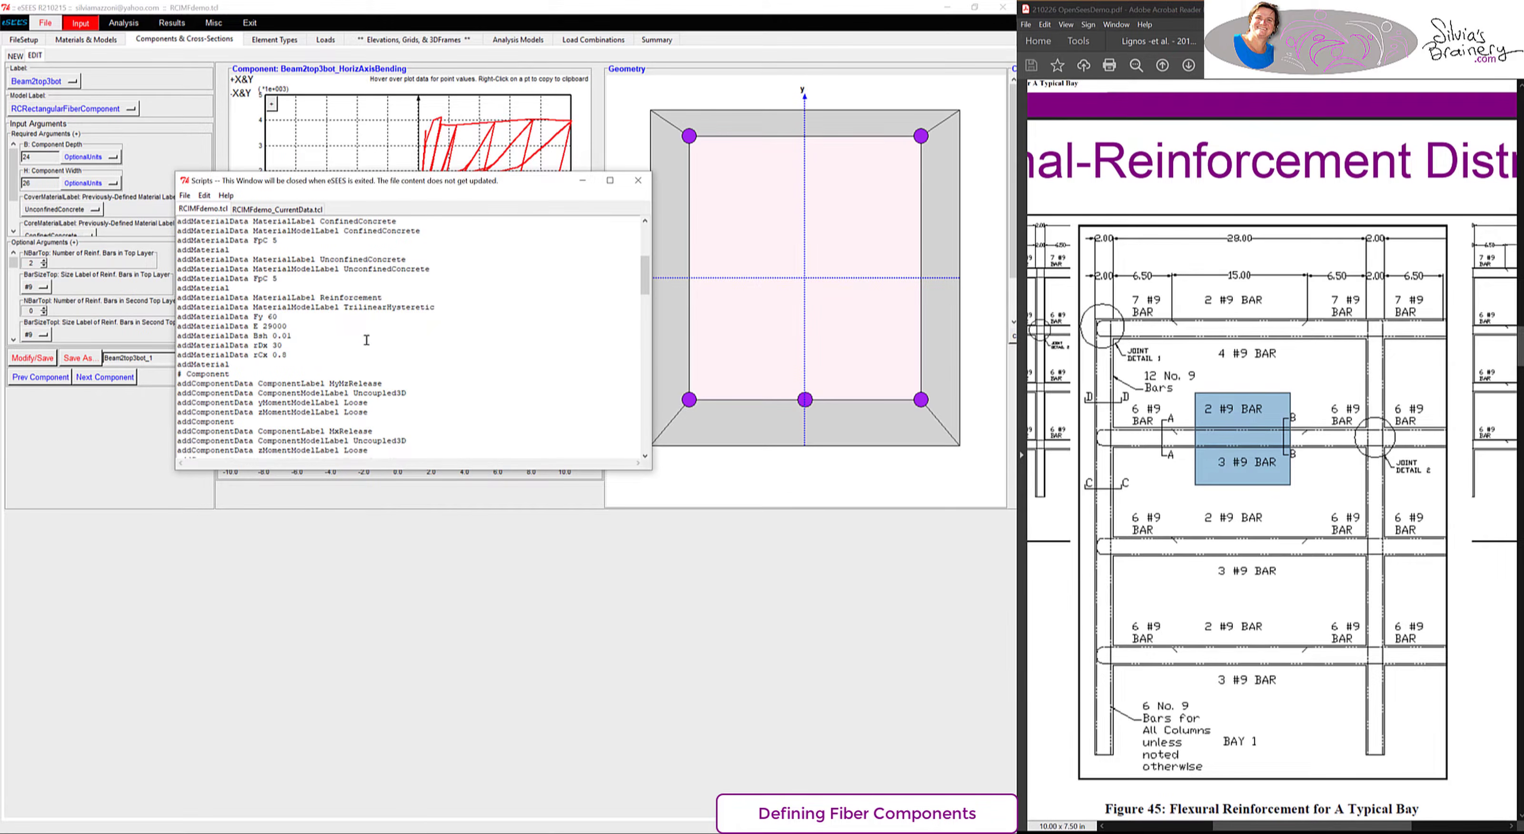
scroll(379, 338, "down", 2)
scroll(410, 336, "down", 15)
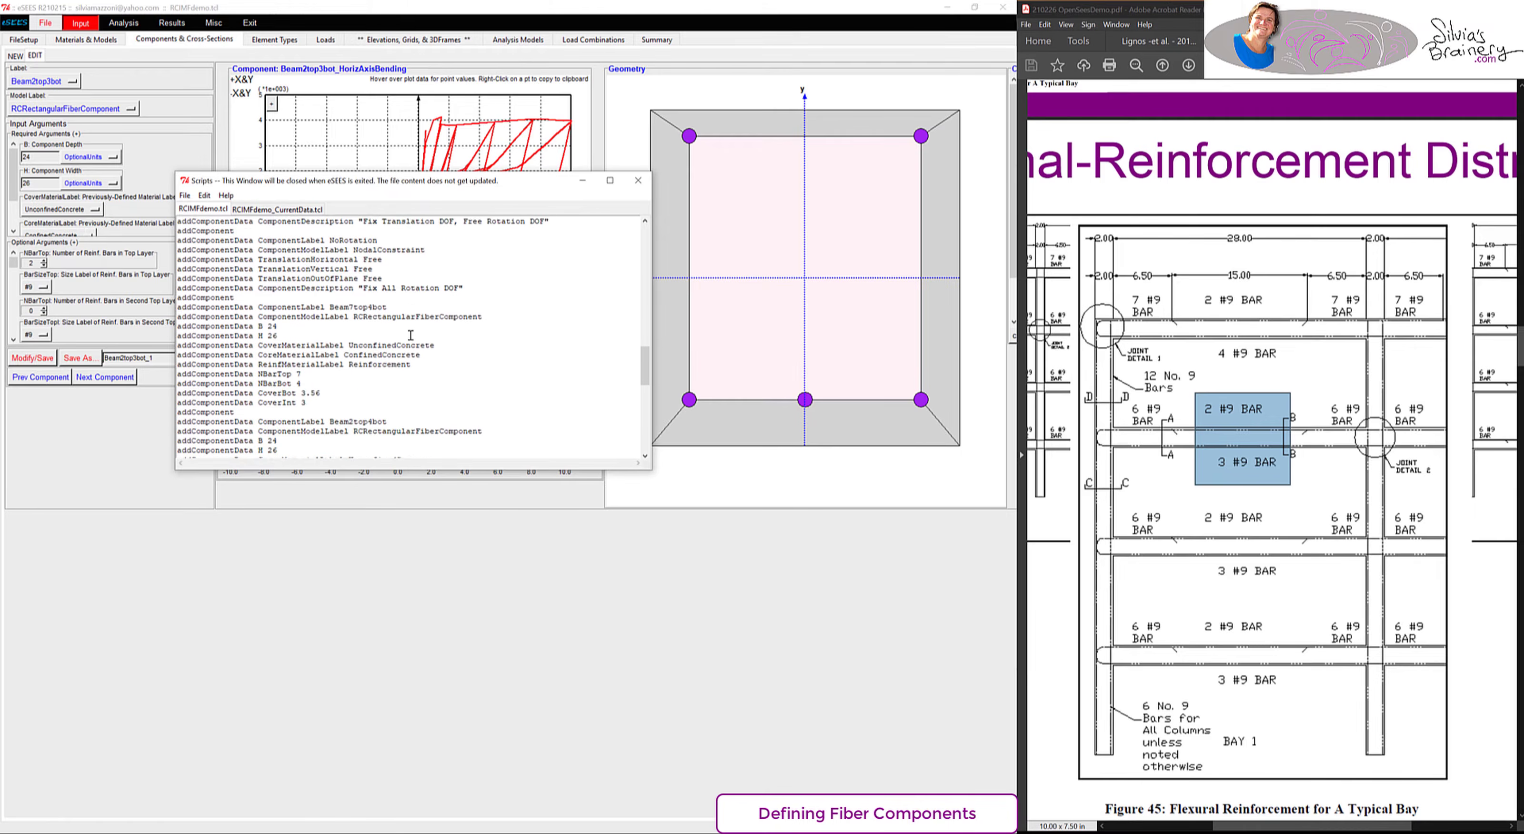
scroll(410, 335, "down", 1)
left_click(414, 283)
scroll(456, 390, "down", 5)
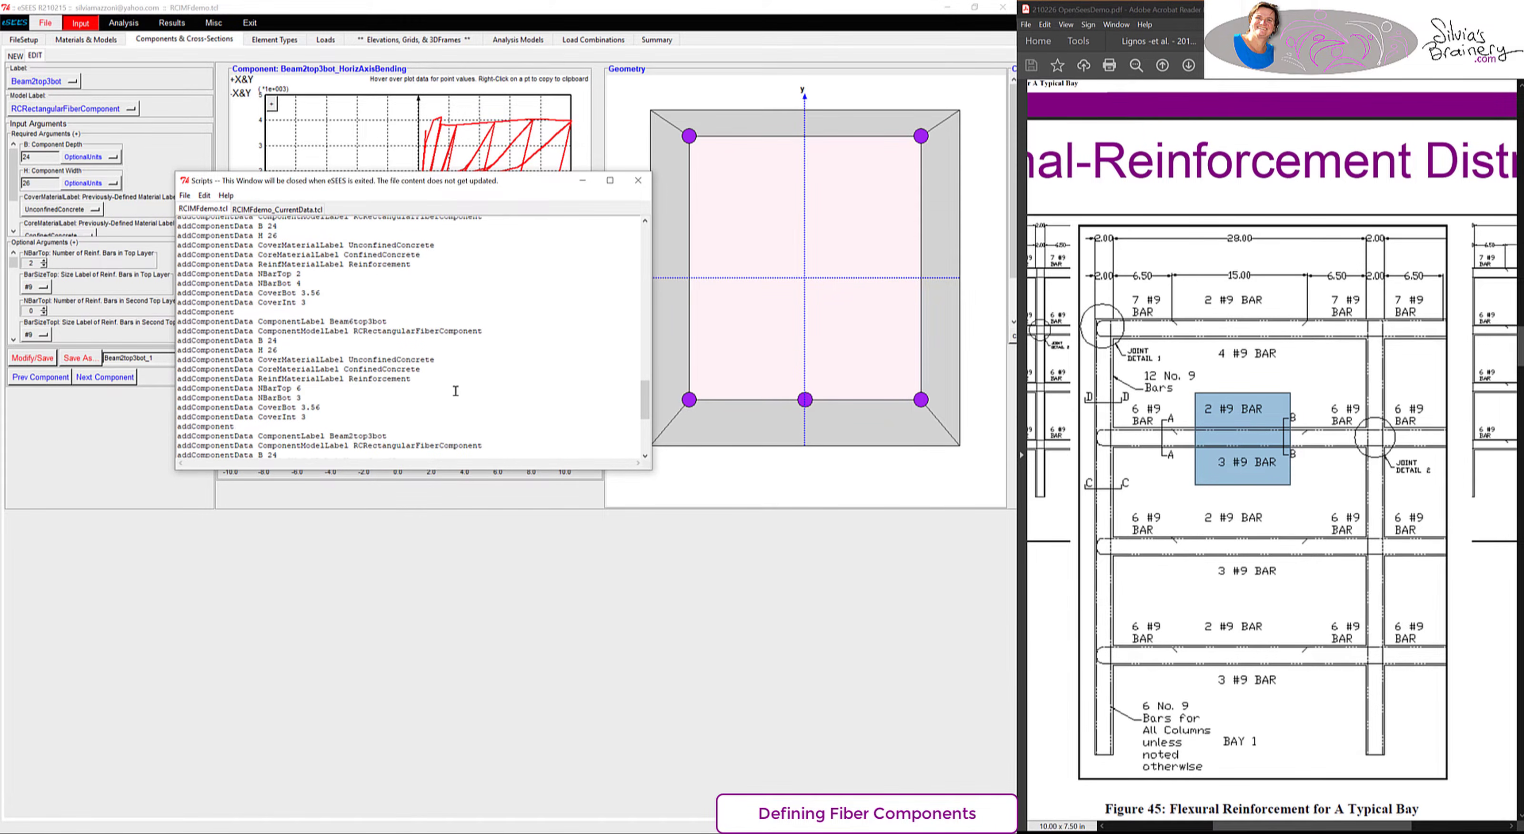
scroll(456, 420, "down", 3)
scroll(456, 420, "down", 4)
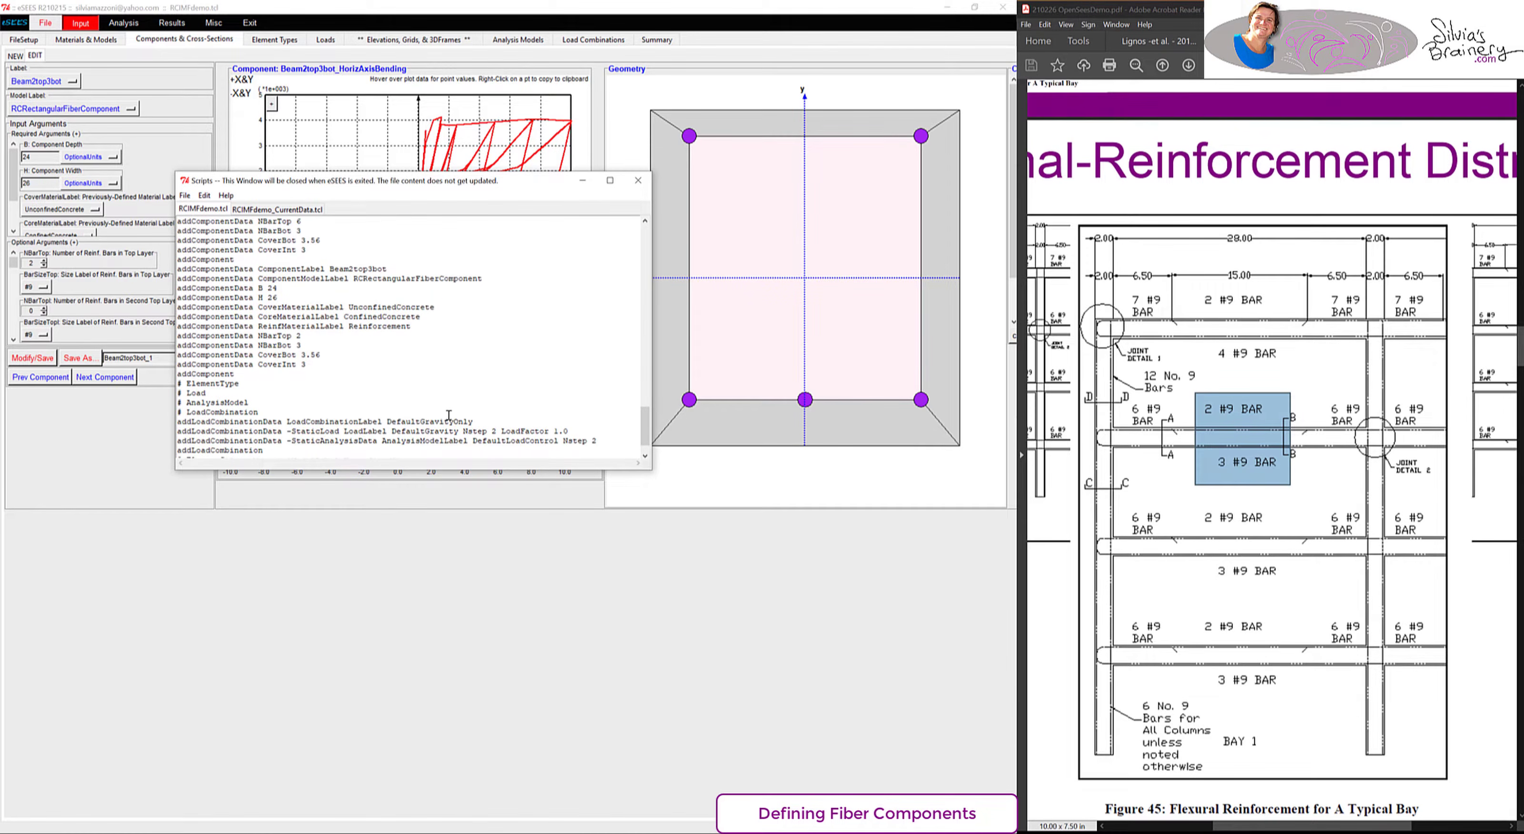
left_click(639, 181)
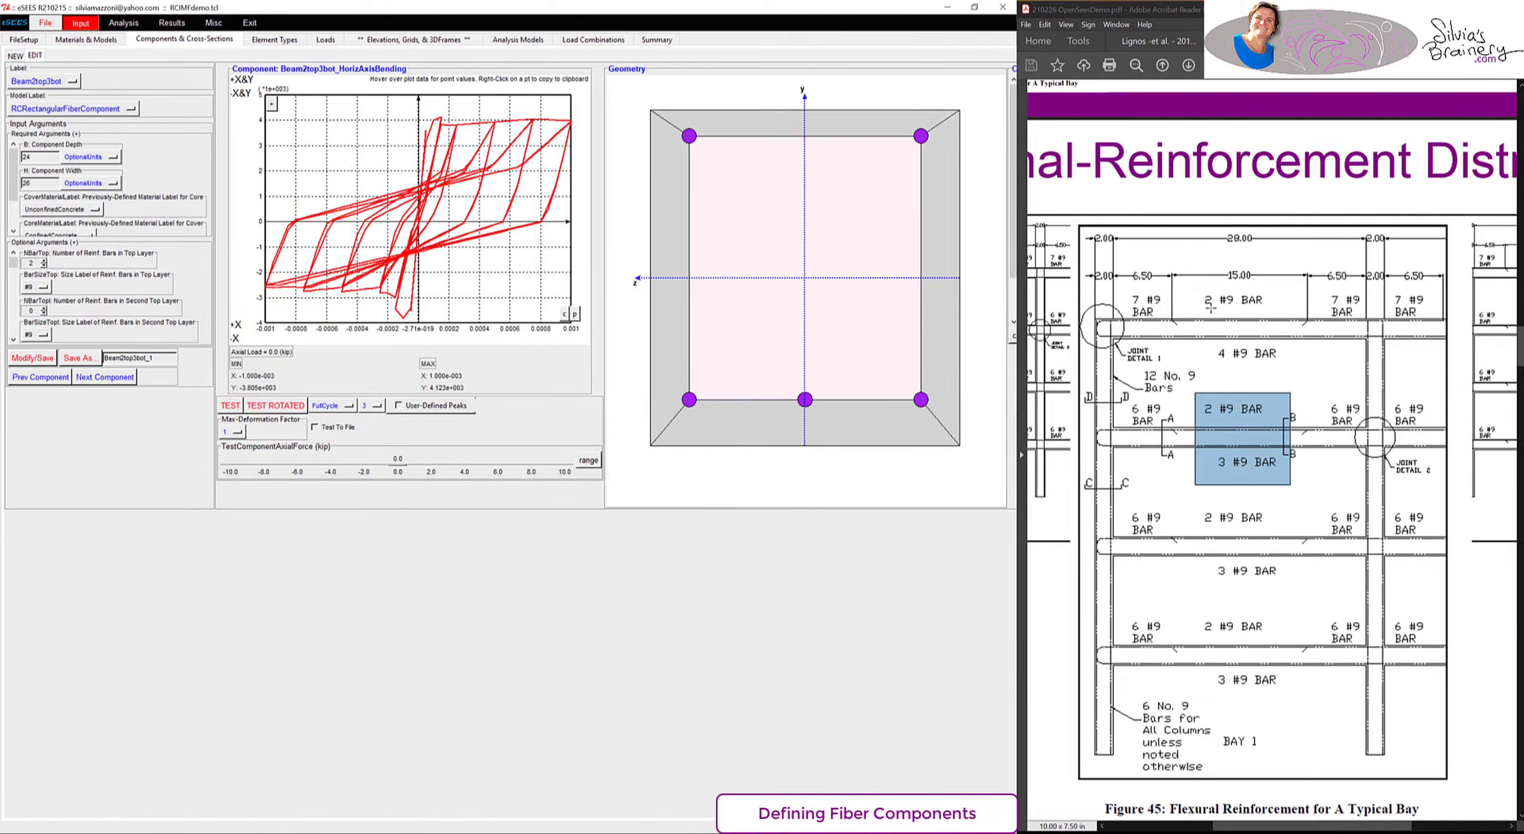
- Bring up the column cross sections in the PDF and start a new RCRectangularFiberComponent
scroll(1203, 292, "up", 10)
scroll(1203, 291, "up", 3)
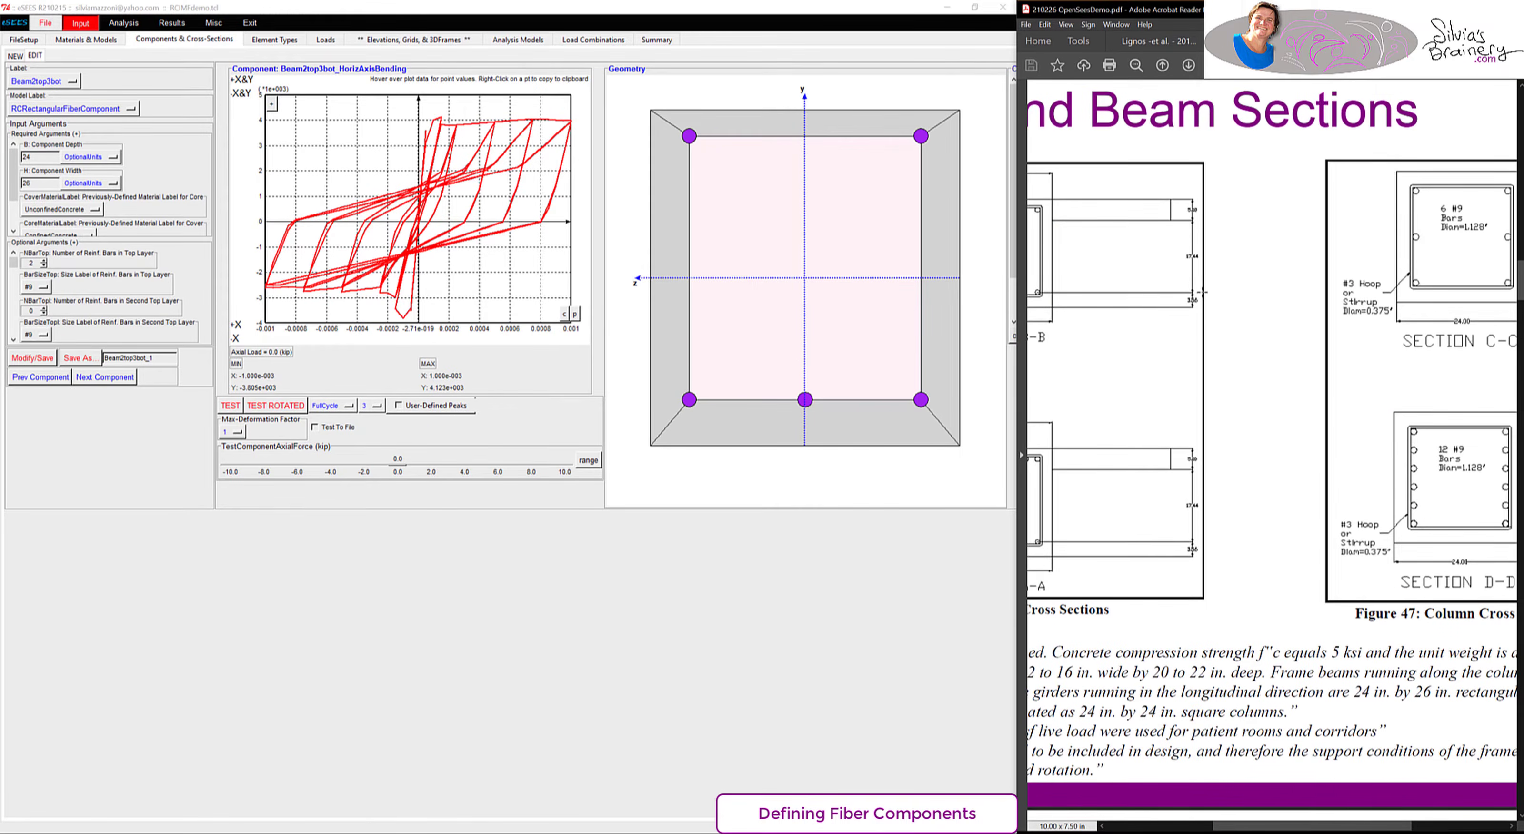
left_click_drag(1227, 826, 1302, 826)
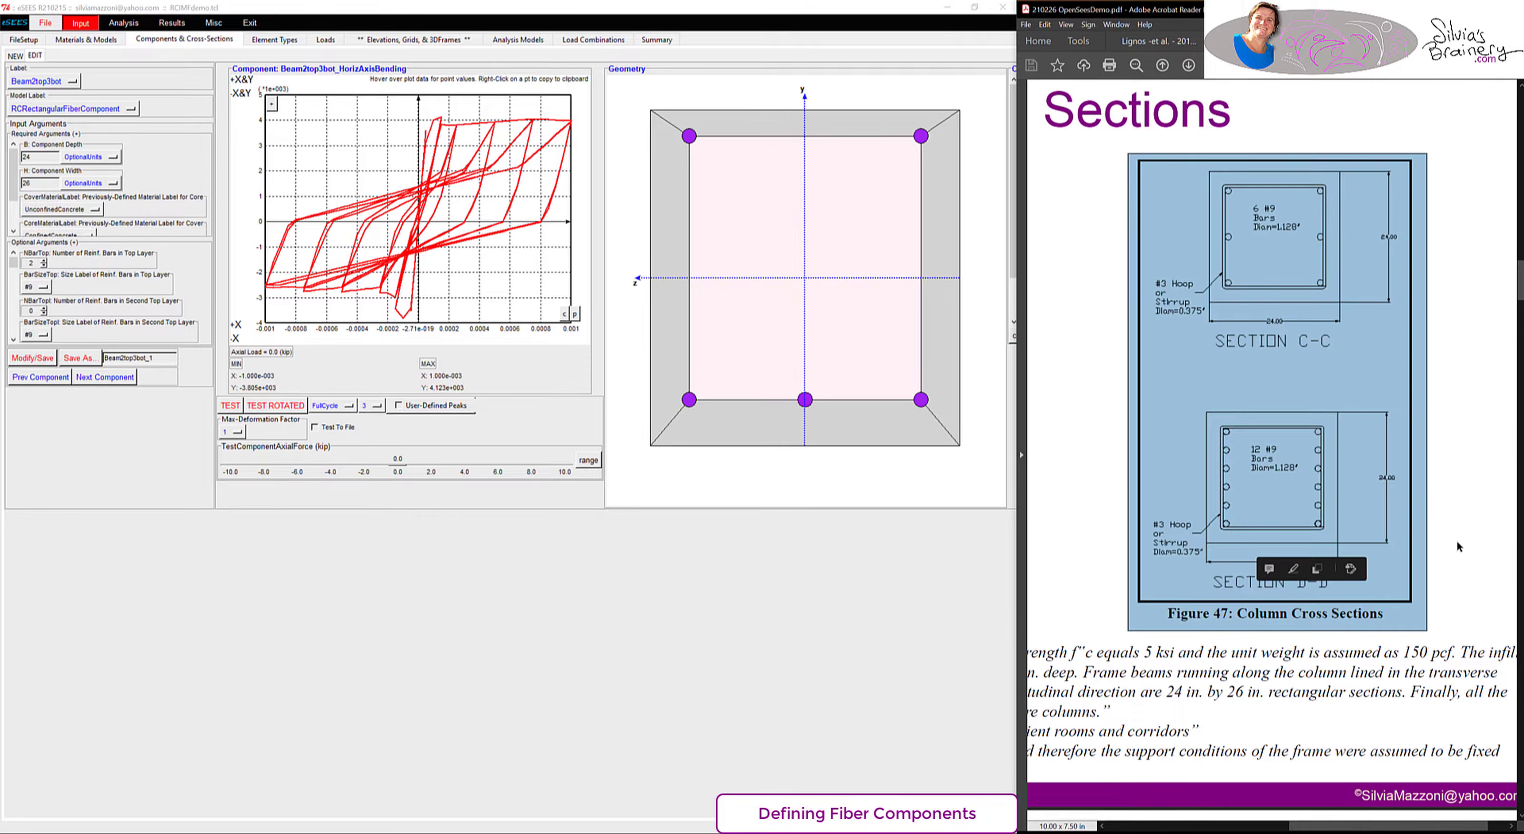
left_click(15, 56)
left_click(51, 80)
mouse_move(118, 99)
left_click(206, 115)
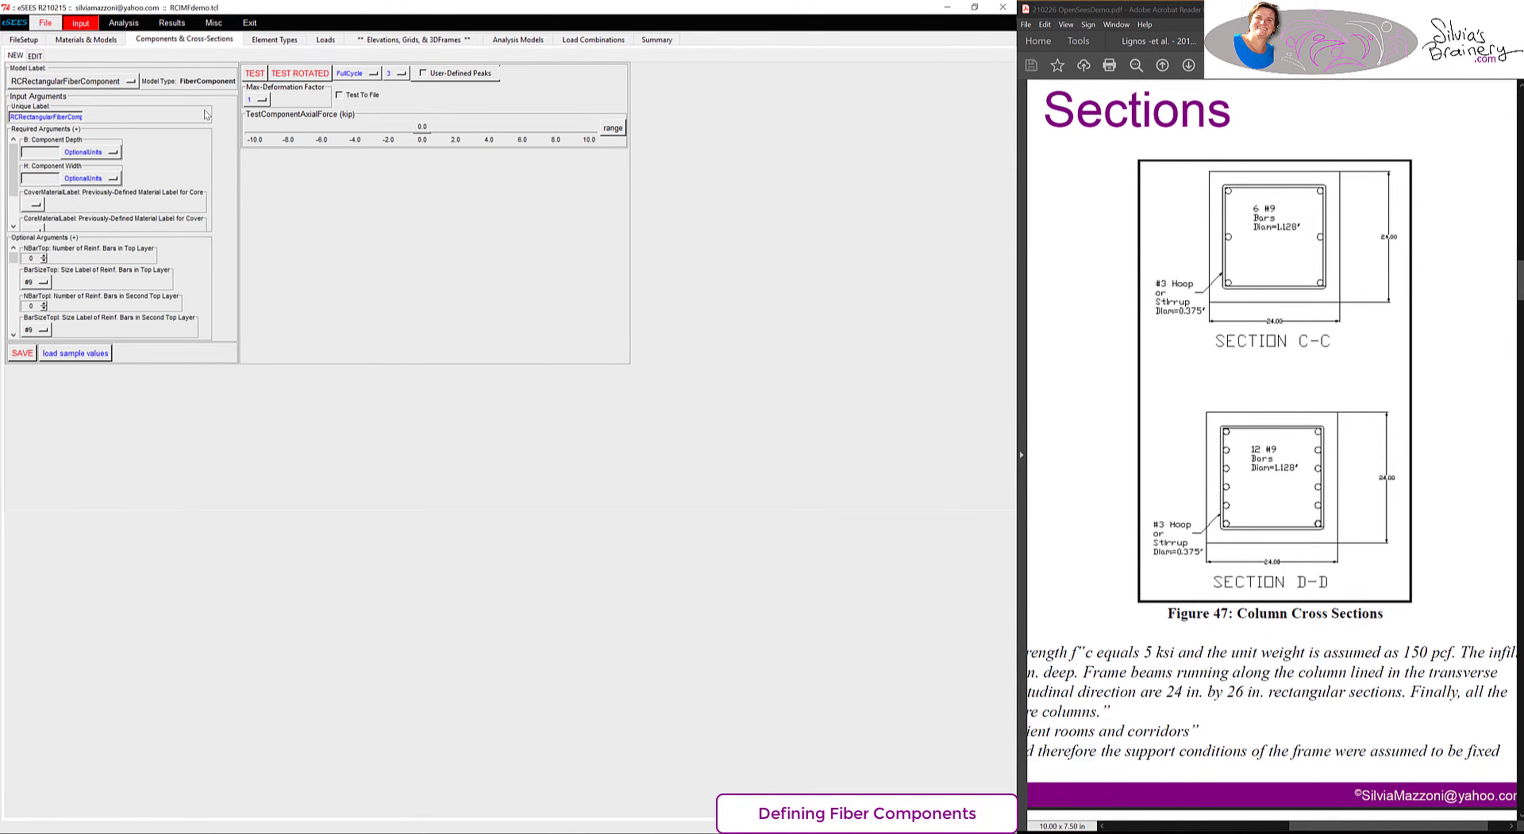
- Set the component's depth and width to 24, with UnconfinedConcrete as cover, ConfinedConcrete as core and Reinforcement as the bar material
left_click(40, 153)
type("24")
left_click(44, 180)
left_click(36, 200)
left_click(61, 258)
scroll(20, 172, "down", 2)
left_click(35, 185)
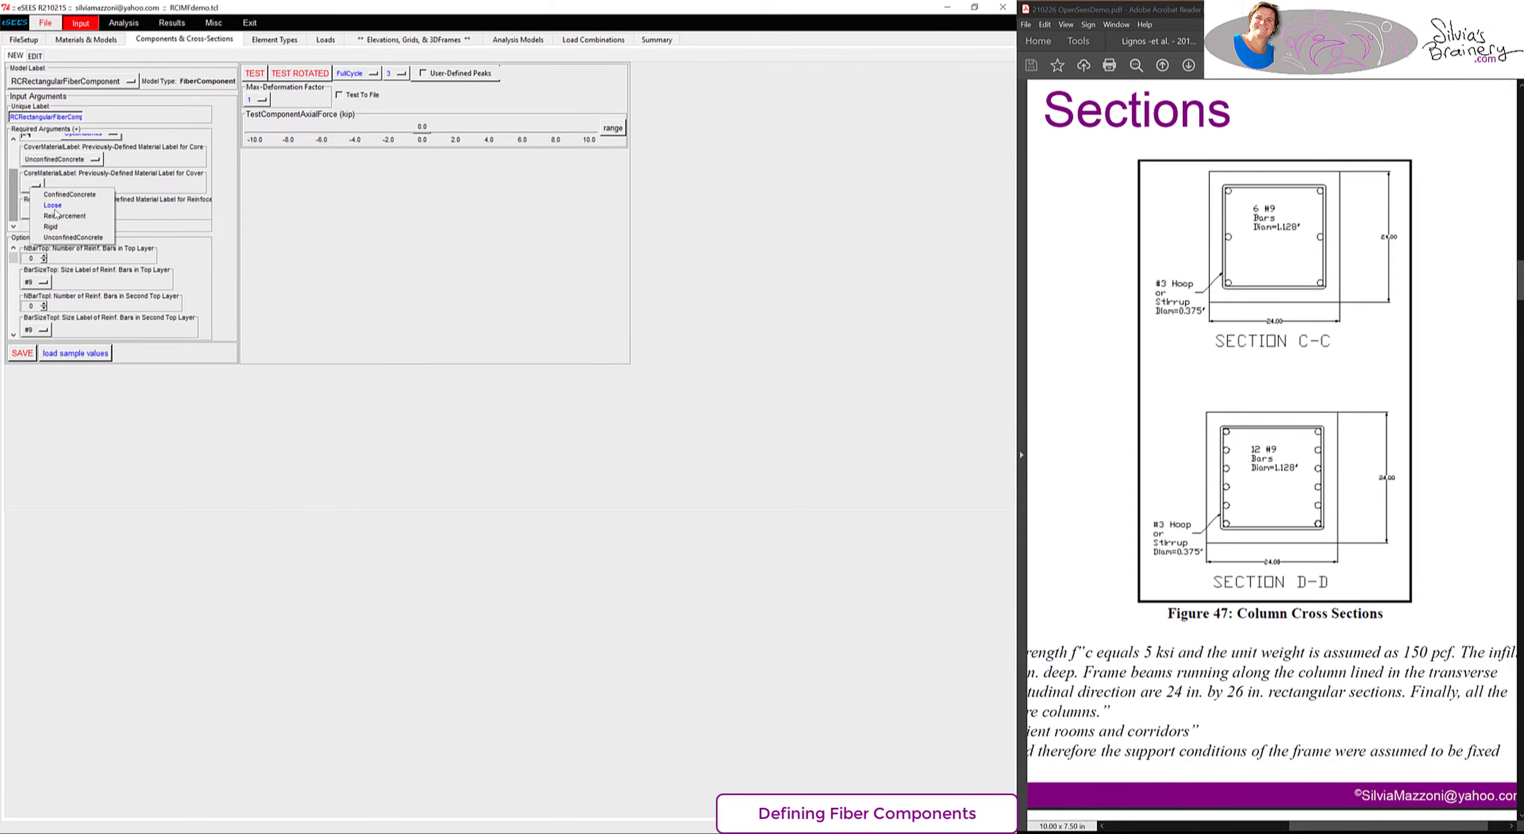
left_click(69, 195)
left_click(53, 211)
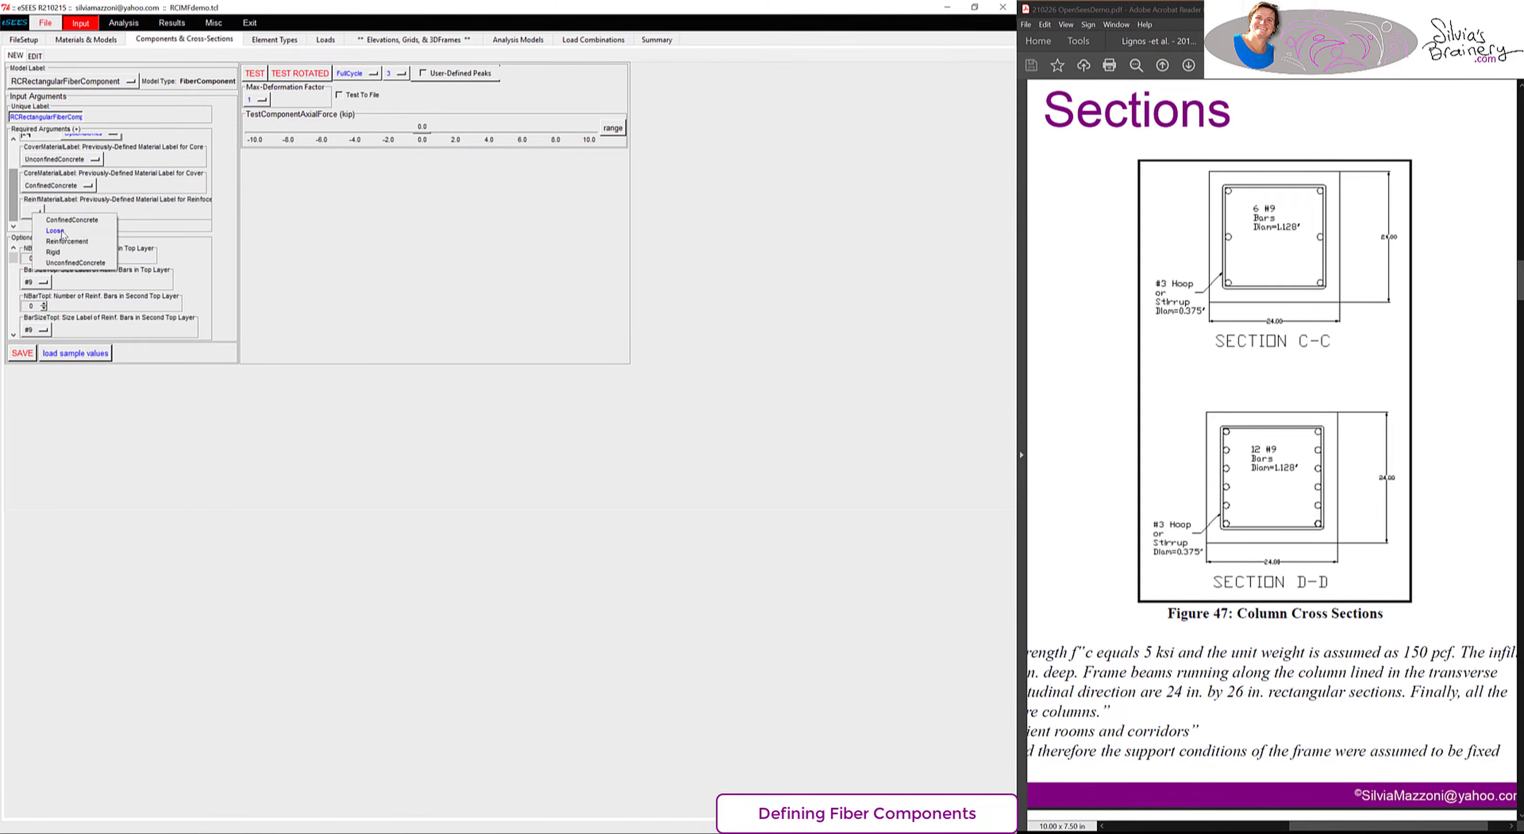
left_click(48, 238)
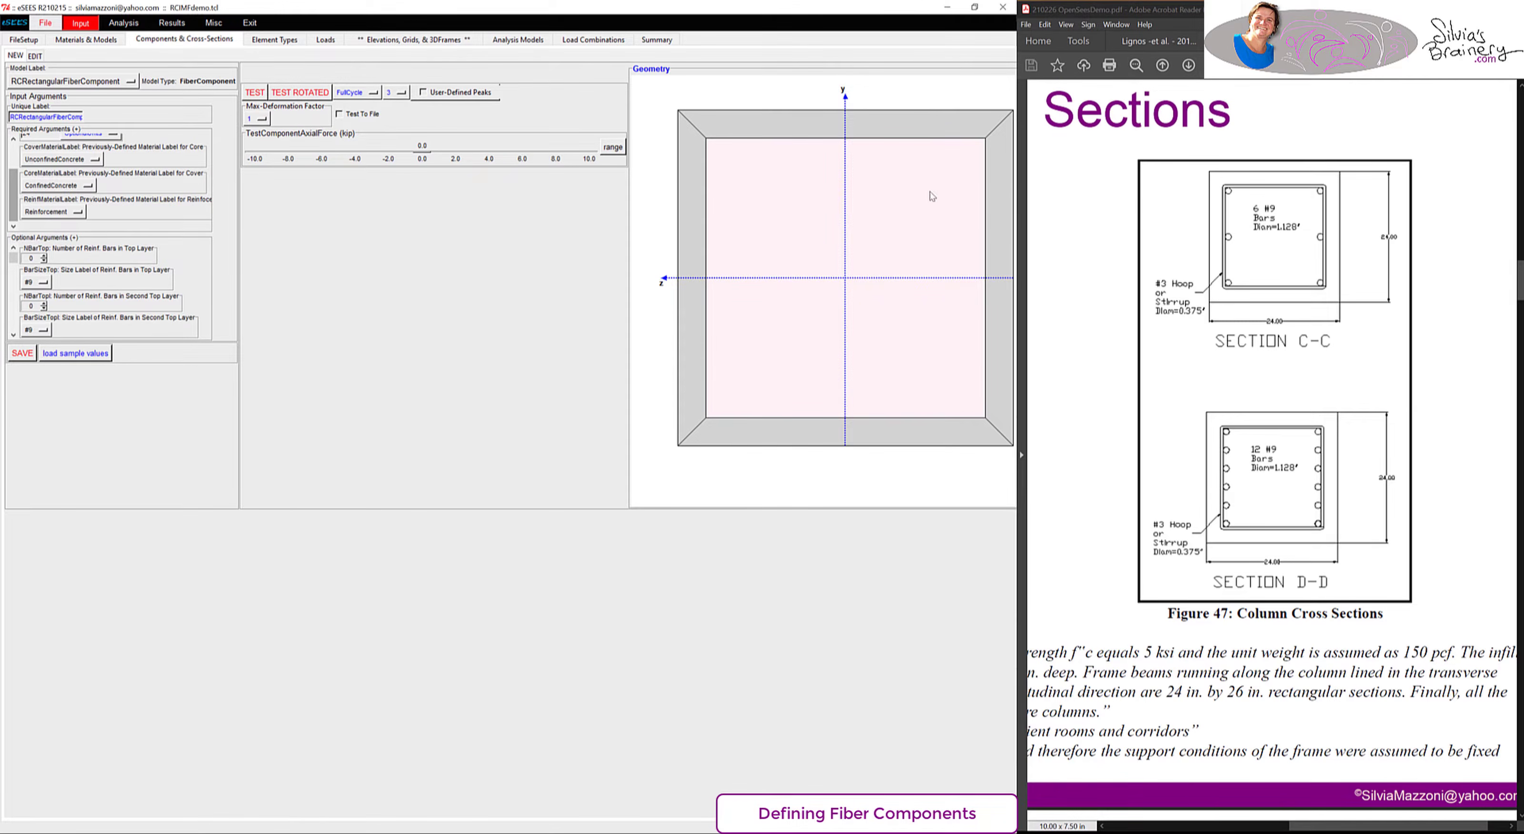
- Set the column section's top and bottom layers to 3 bars each, consulting Section C-C in the PDF
left_click(1292, 276)
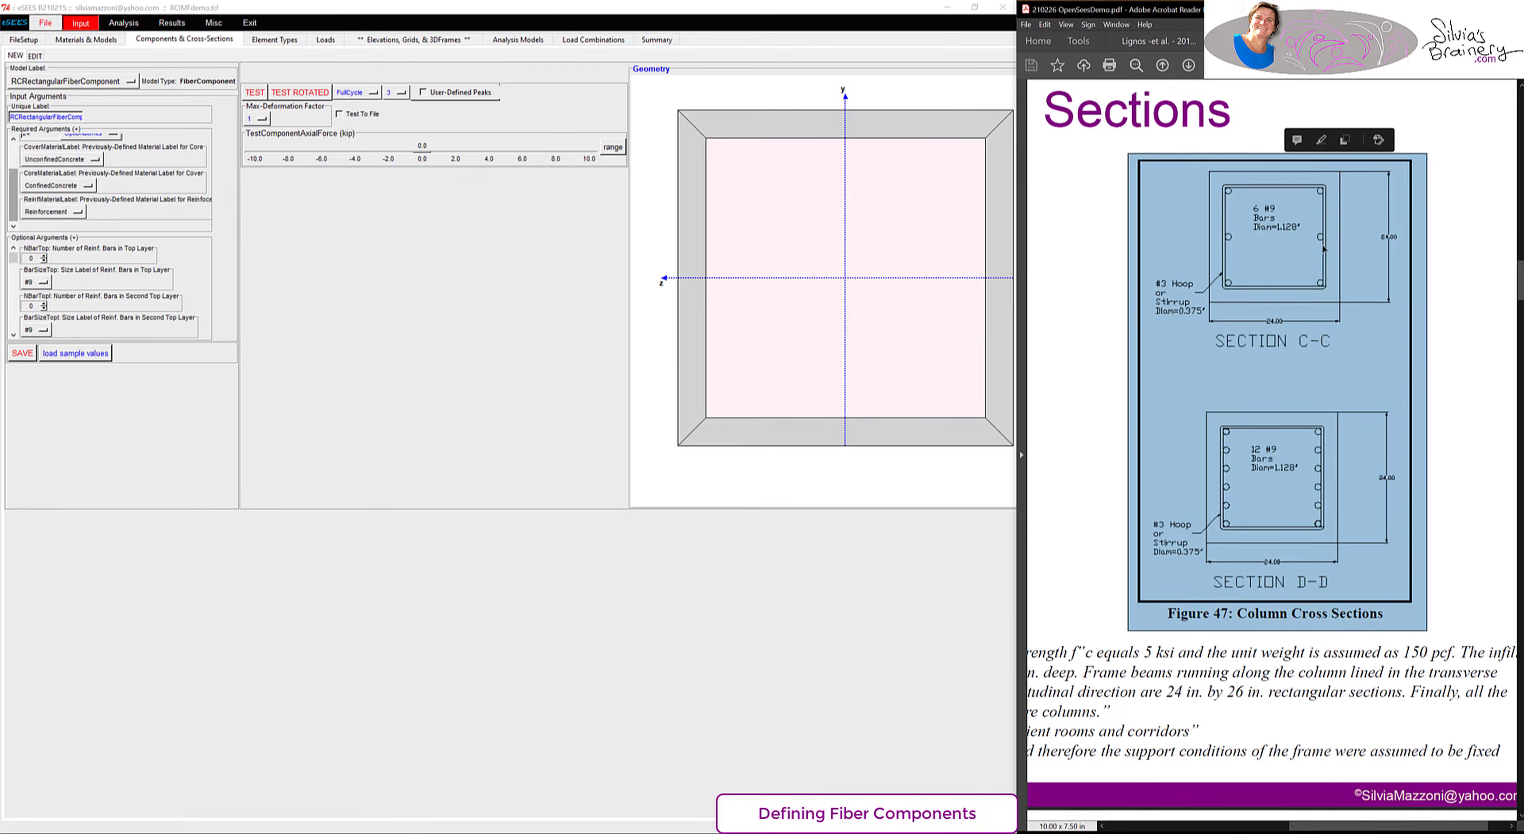
left_click(1344, 267)
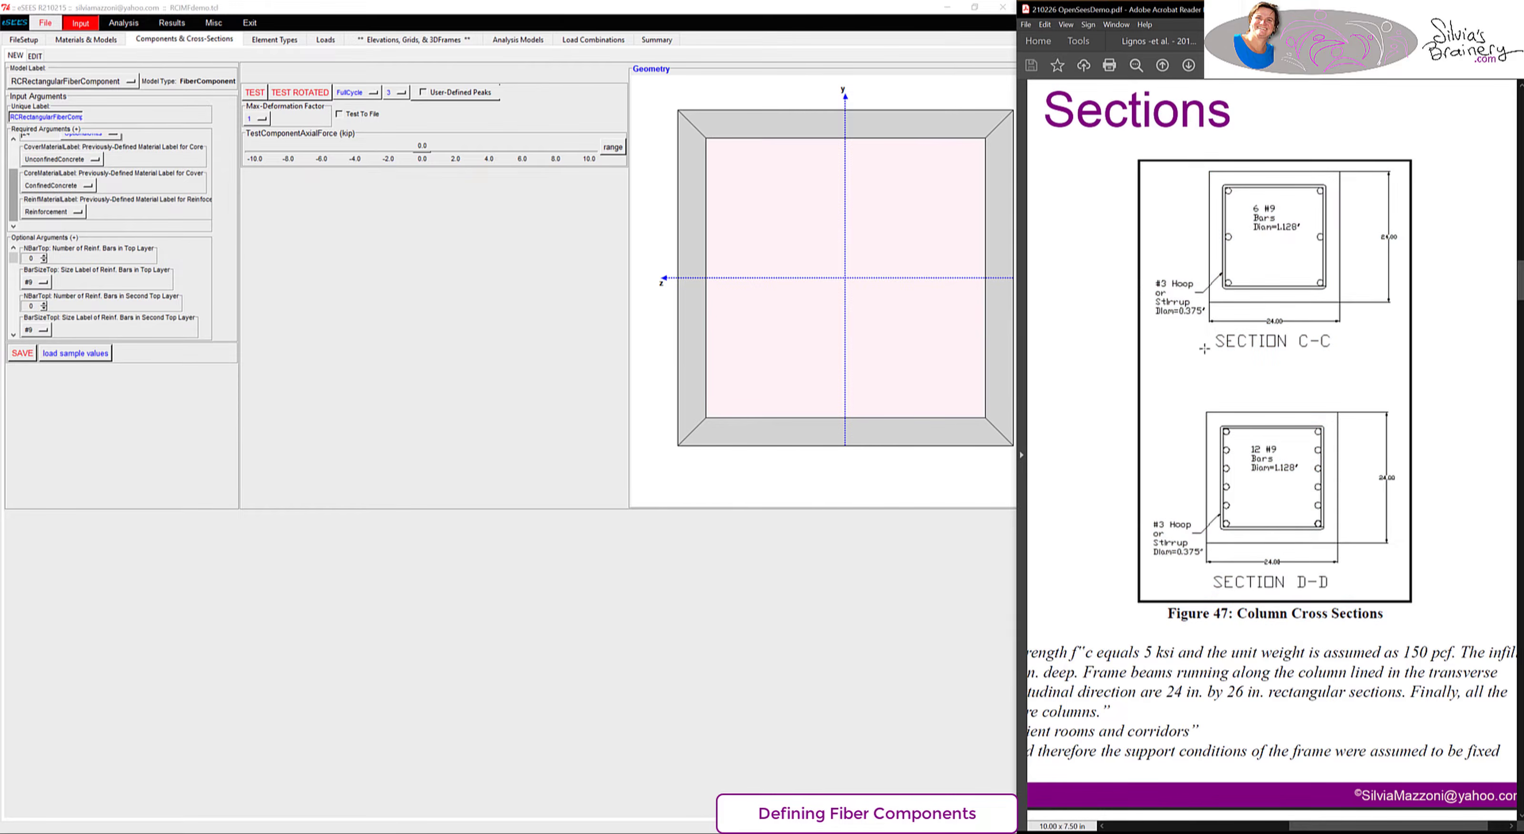
left_click(44, 256)
left_click(44, 256)
left_click(43, 255)
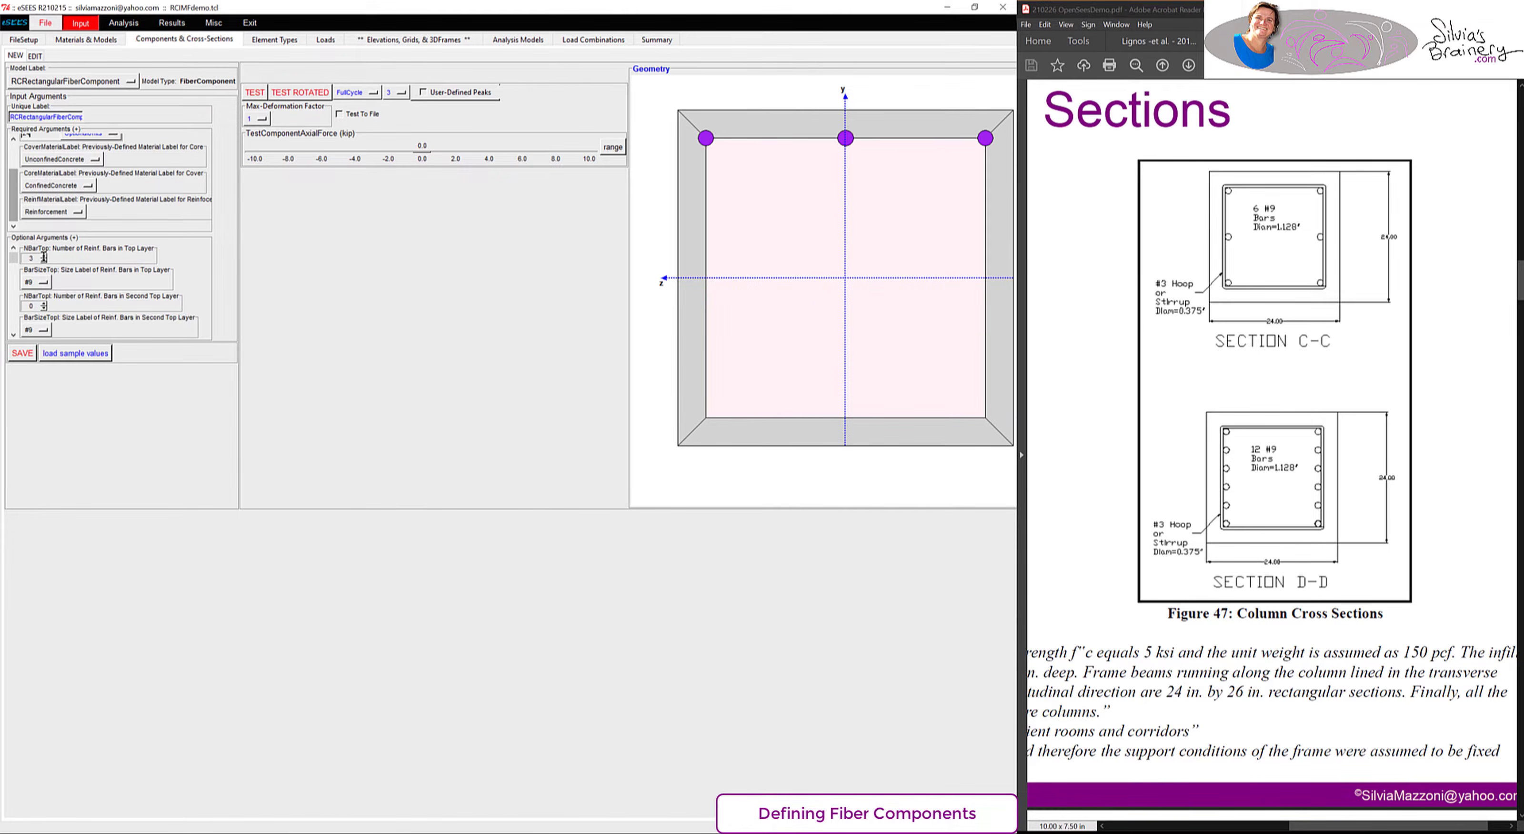
left_click_drag(12, 258, 10, 275)
left_click(44, 284)
left_click(44, 284)
left_click(44, 284)
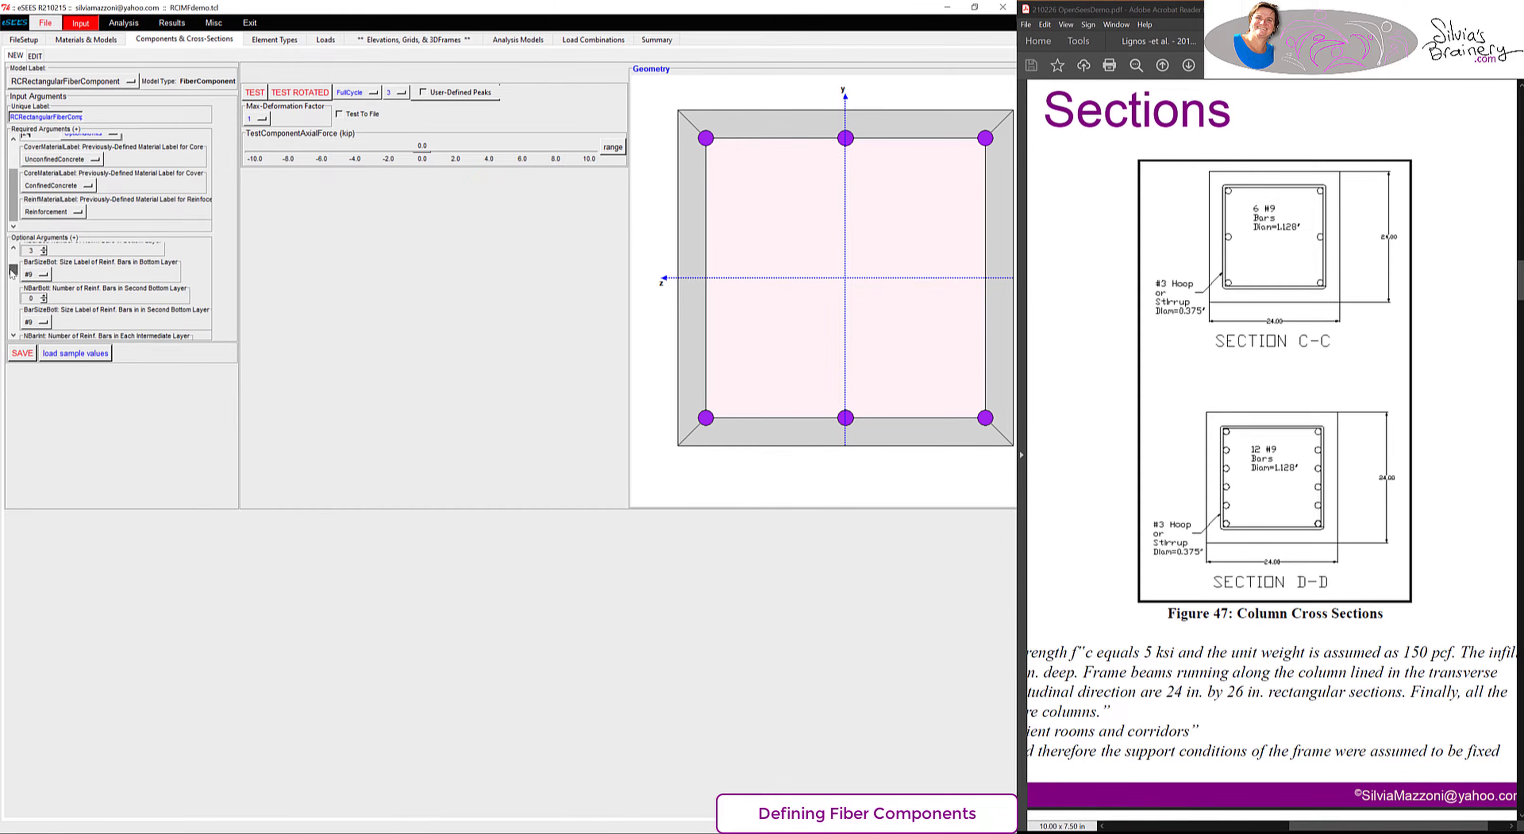
- Expand the optional arguments and set the number of bars in each intermediate layer to 1
left_click(73, 238)
left_click(44, 343)
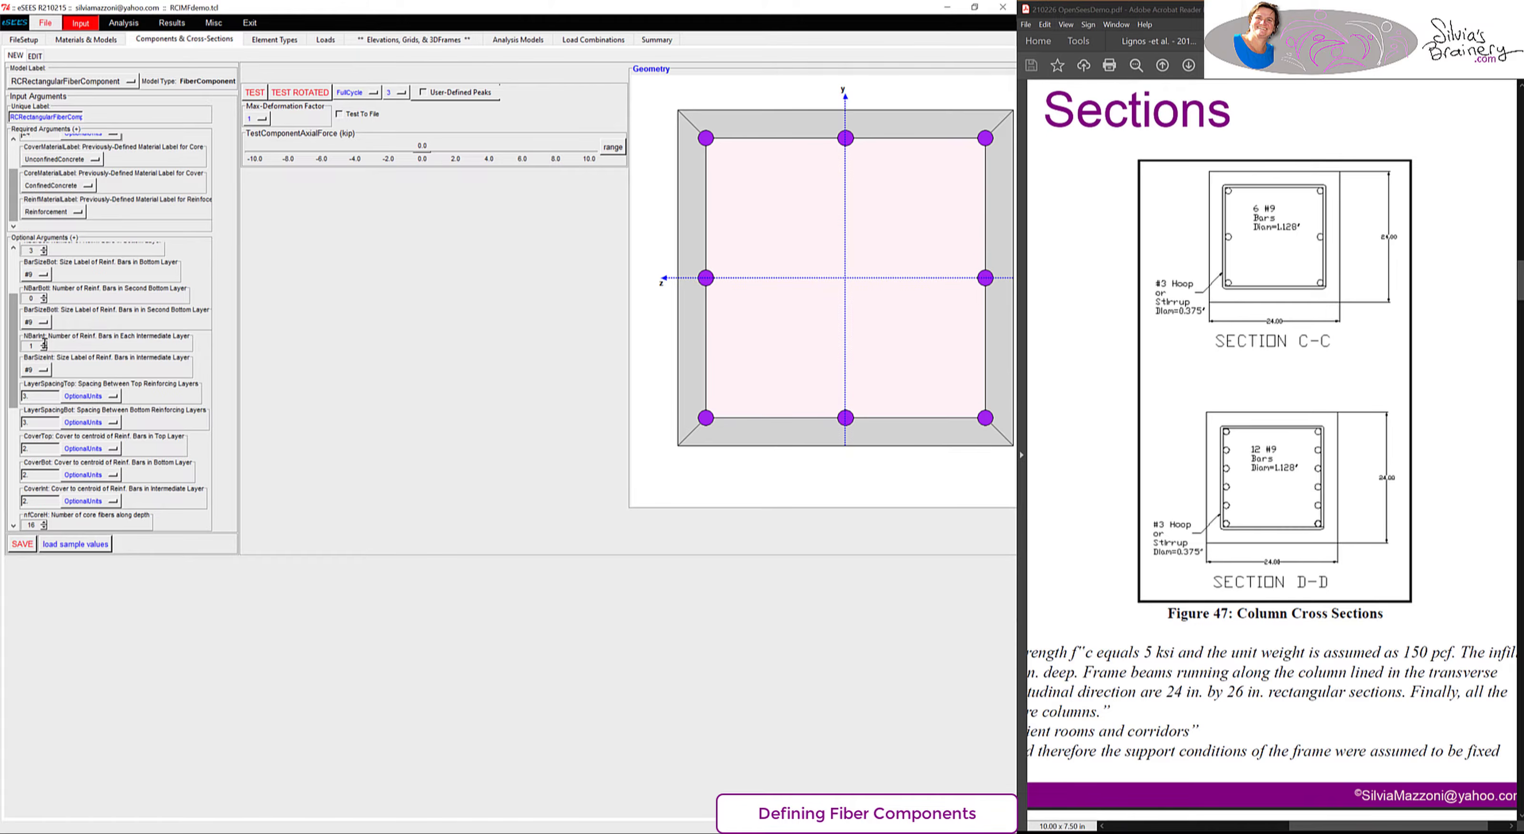
left_click(44, 343)
left_click(43, 349)
- Set the top, bottom and intermediate bar covers to 2.5, and save the tested section as Column6bars
scroll(14, 390, "down", 3)
left_click(38, 386)
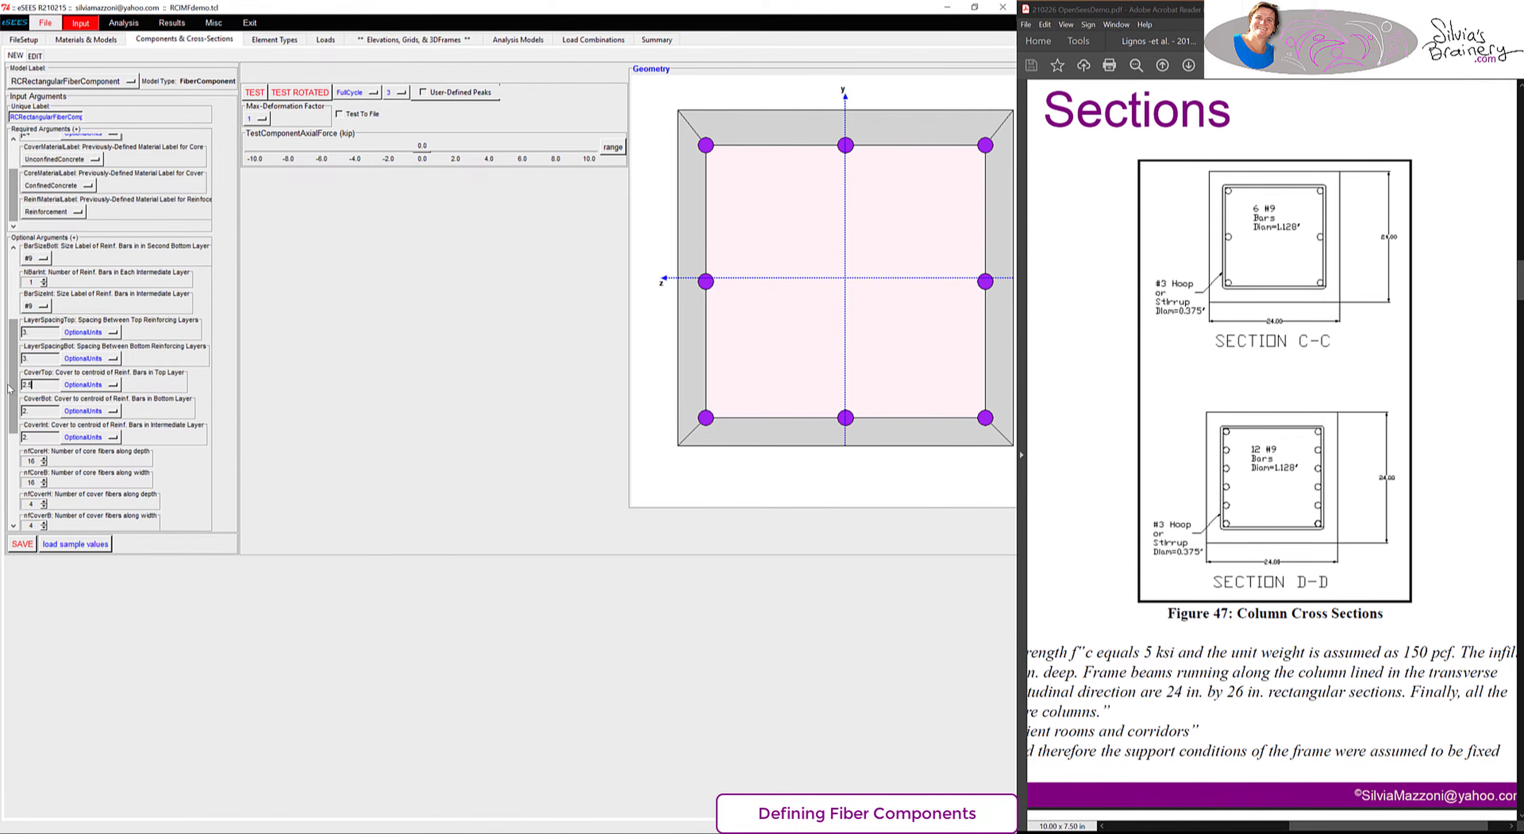
key("ctrl+c")
mouse_move(36, 412)
left_mouse_down()
mouse_move(12, 416)
mouse_move(22, 438)
left_mouse_up()
key("ctrl+v")
key("ctrl+v")
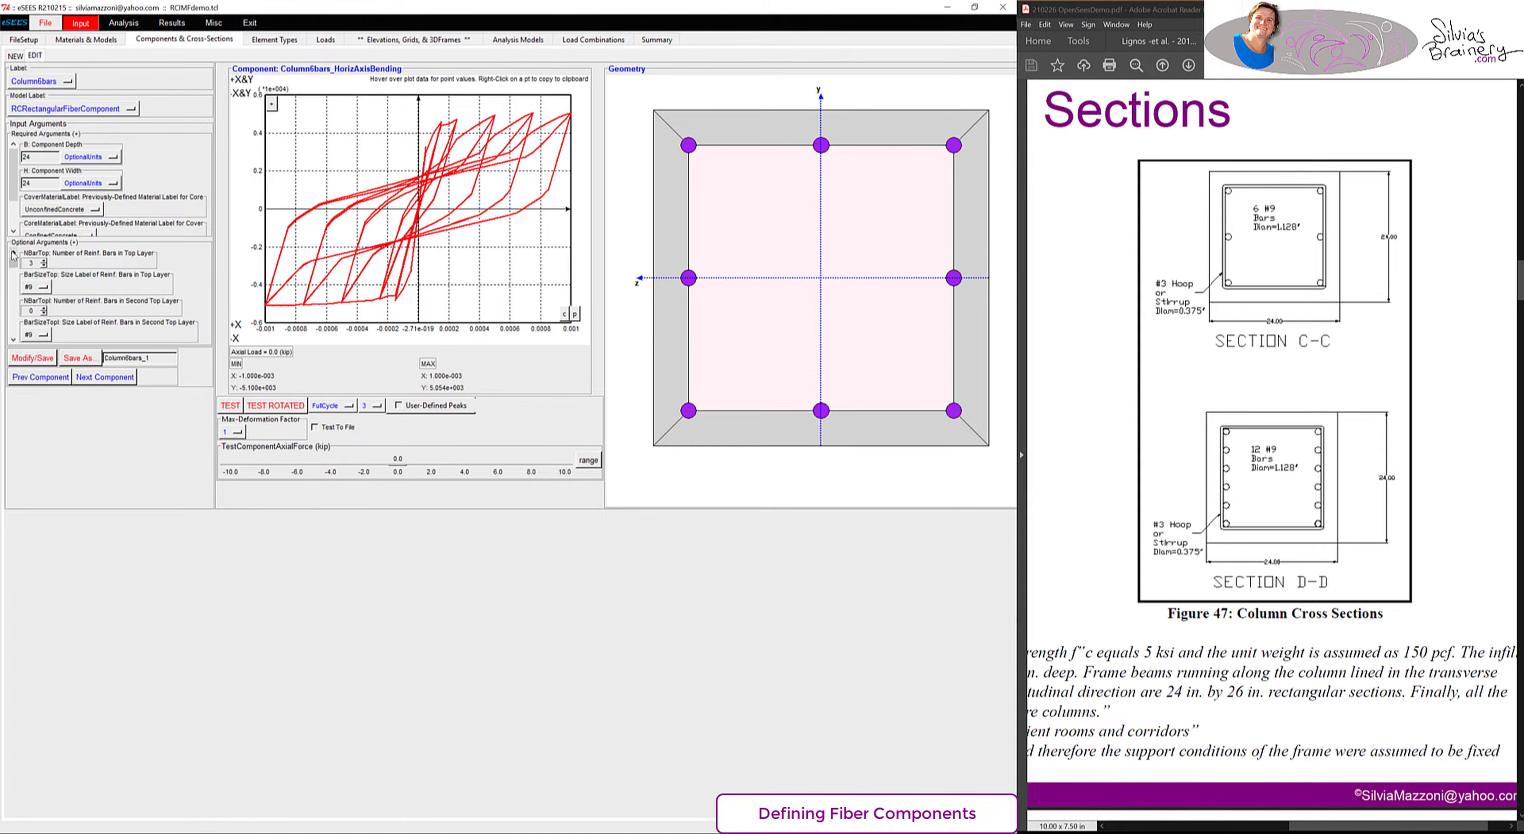
- Increase the top layer of the Column6bars section to 6 bars
left_click(44, 260)
left_click(44, 260)
left_click(43, 260)
left_click(44, 308)
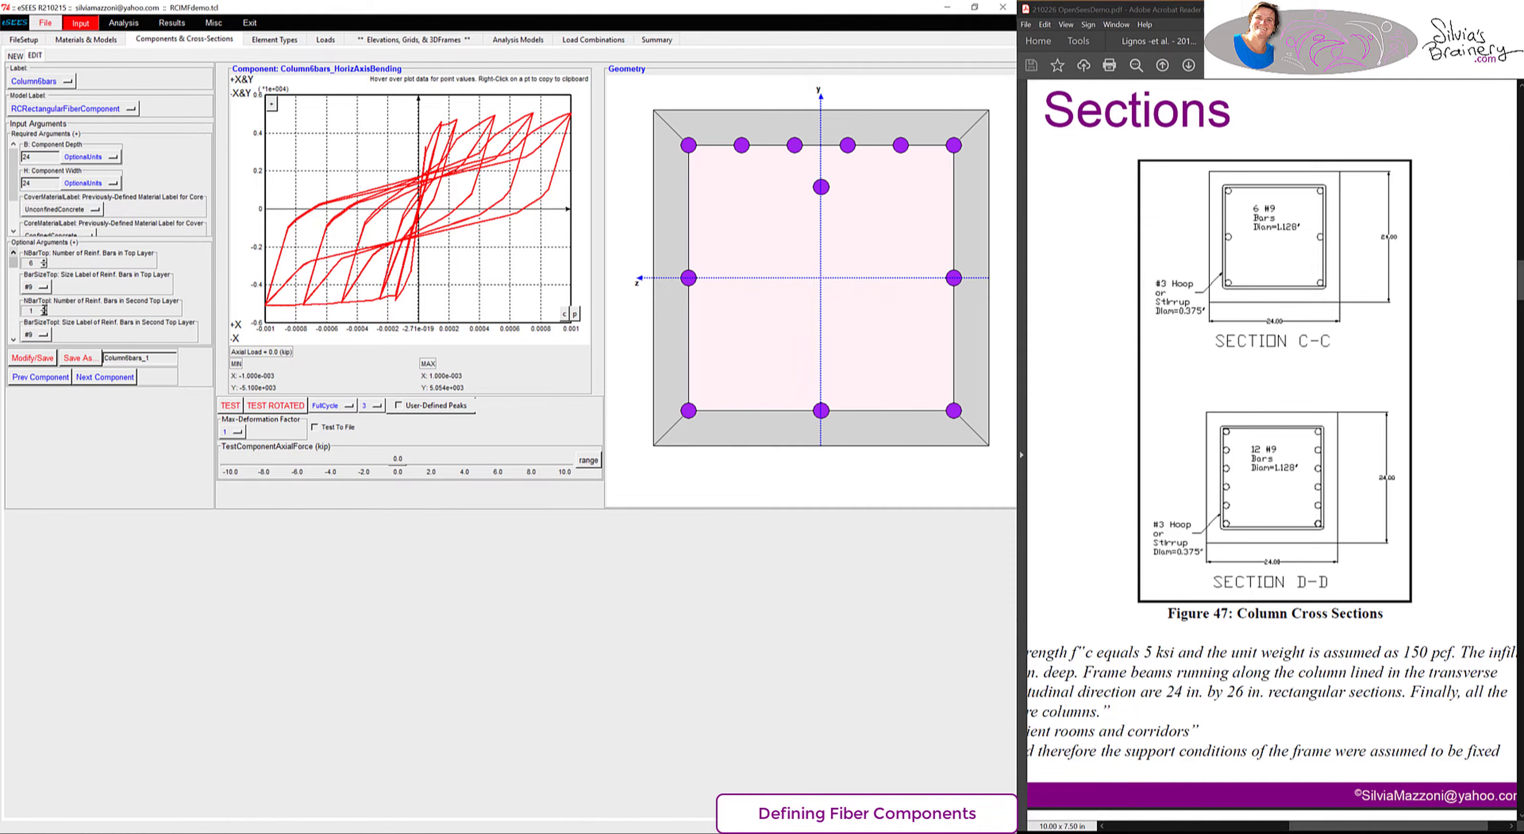
left_click(44, 308)
left_click(44, 312)
left_click(44, 312)
- Set the column section's bottom layer to 6 bars and each intermediate layer to 4 bars
left_click(44, 356)
left_click(44, 356)
left_click(44, 356)
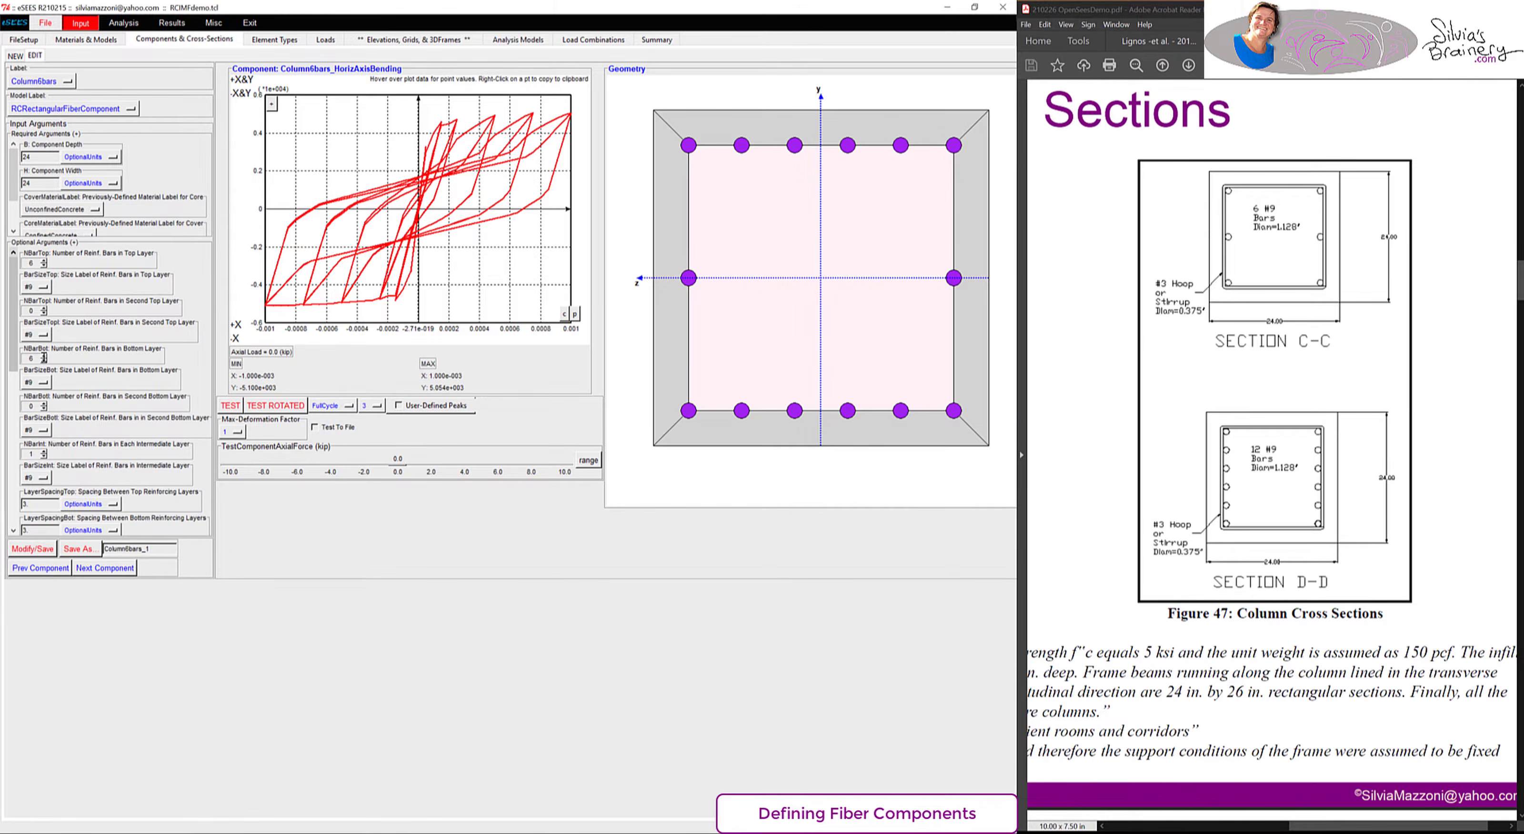
left_click(44, 451)
left_click(43, 451)
left_click(44, 451)
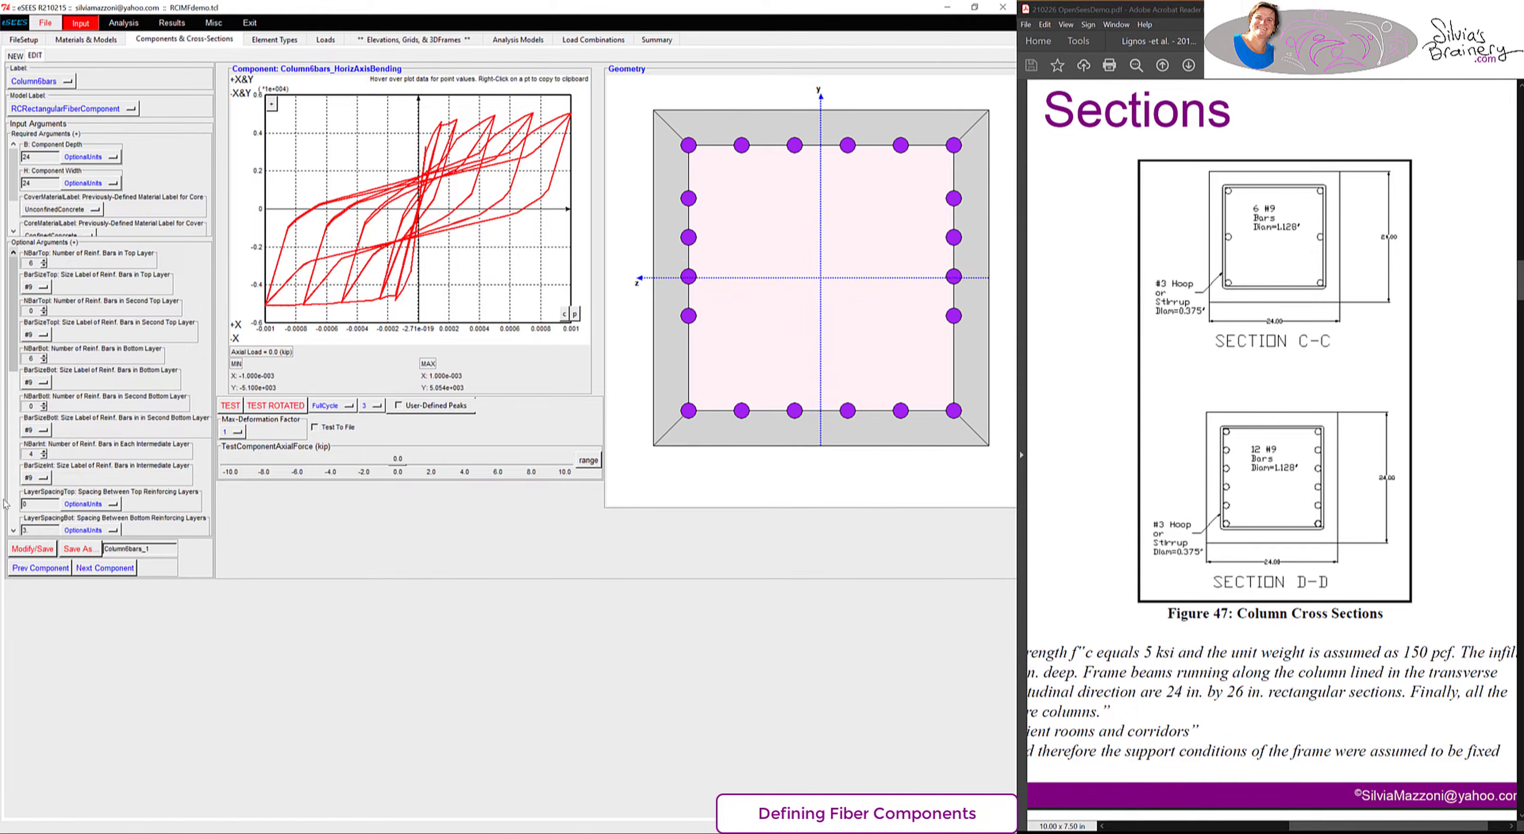
- Set the spacing between the bottom reinforcing layers to 0 and save the section as a new component named Column12bars
left_click_drag(12, 363, 12, 395)
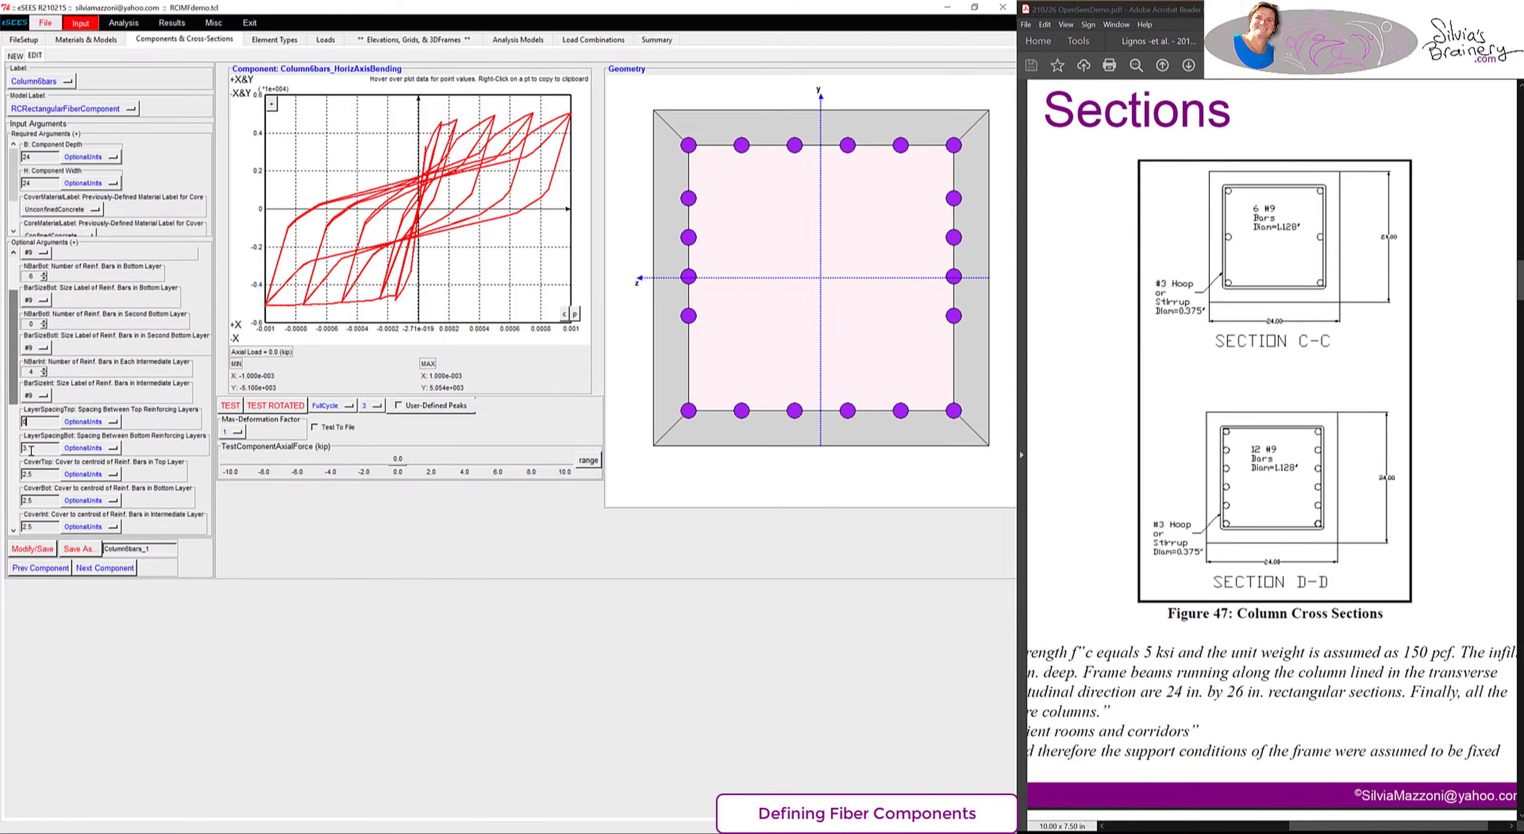
double_click(29, 448)
type("0")
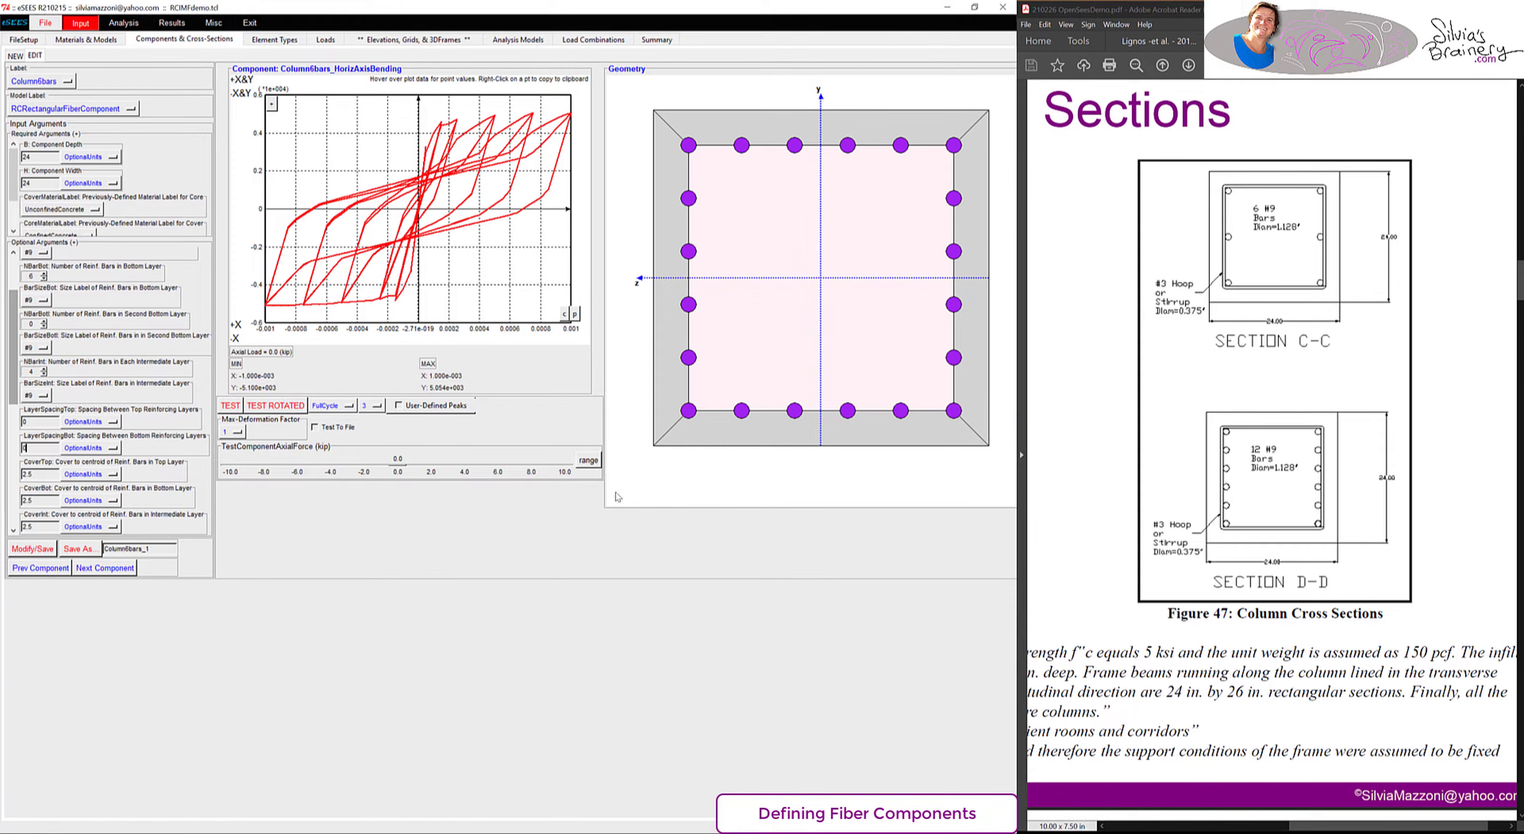
left_click_drag(126, 548, 187, 551)
type("12")
left_click(85, 551)
- Examine the longitudinal-reinforcement drawings in the PDF for where the 6-bar and 12-bar column sections apply
scroll(1434, 317, "down", 10)
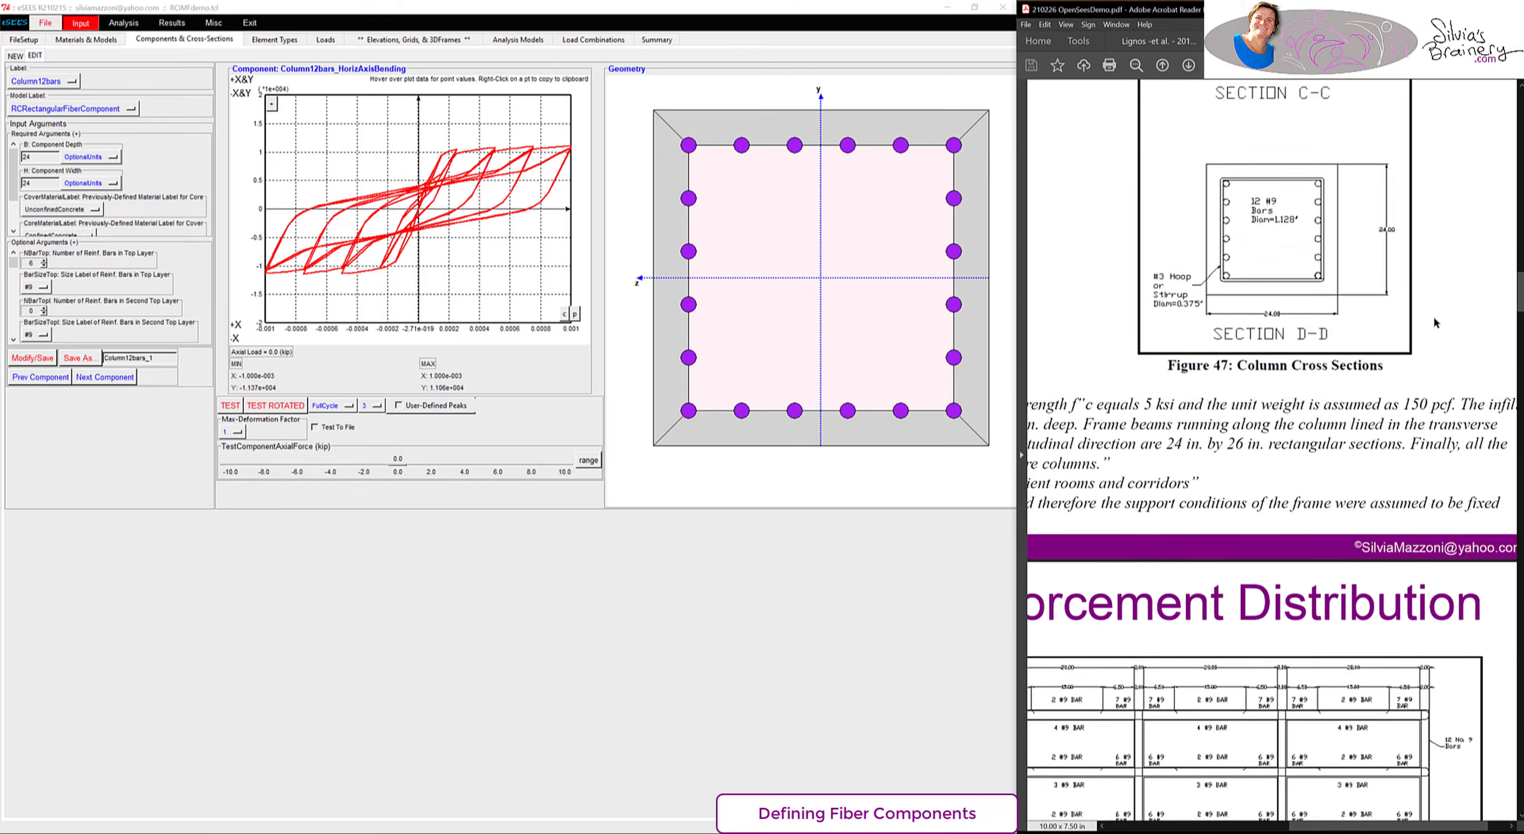
scroll(1435, 318, "down", 10)
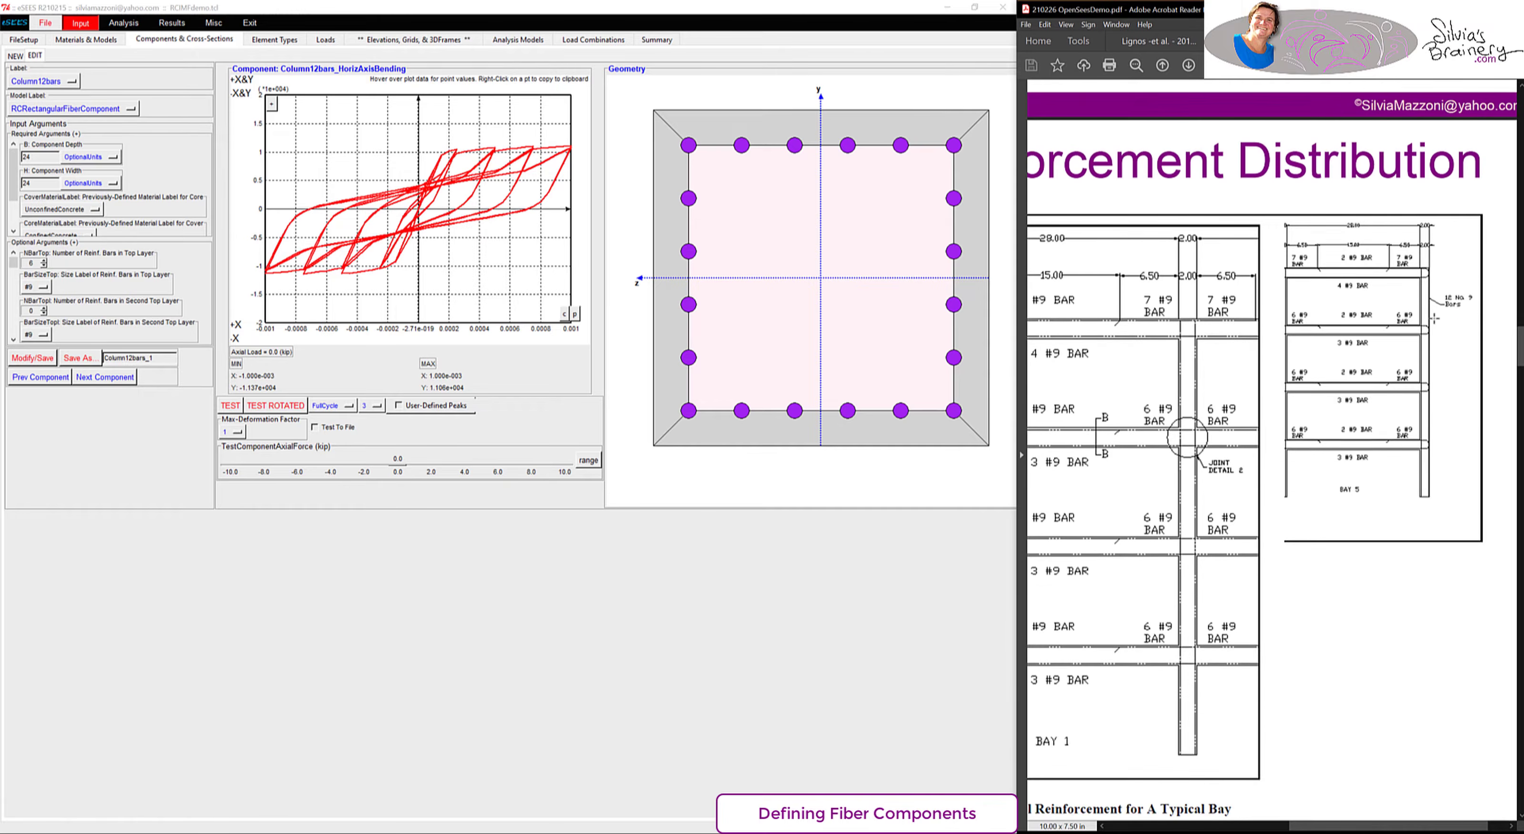
left_click(1185, 825)
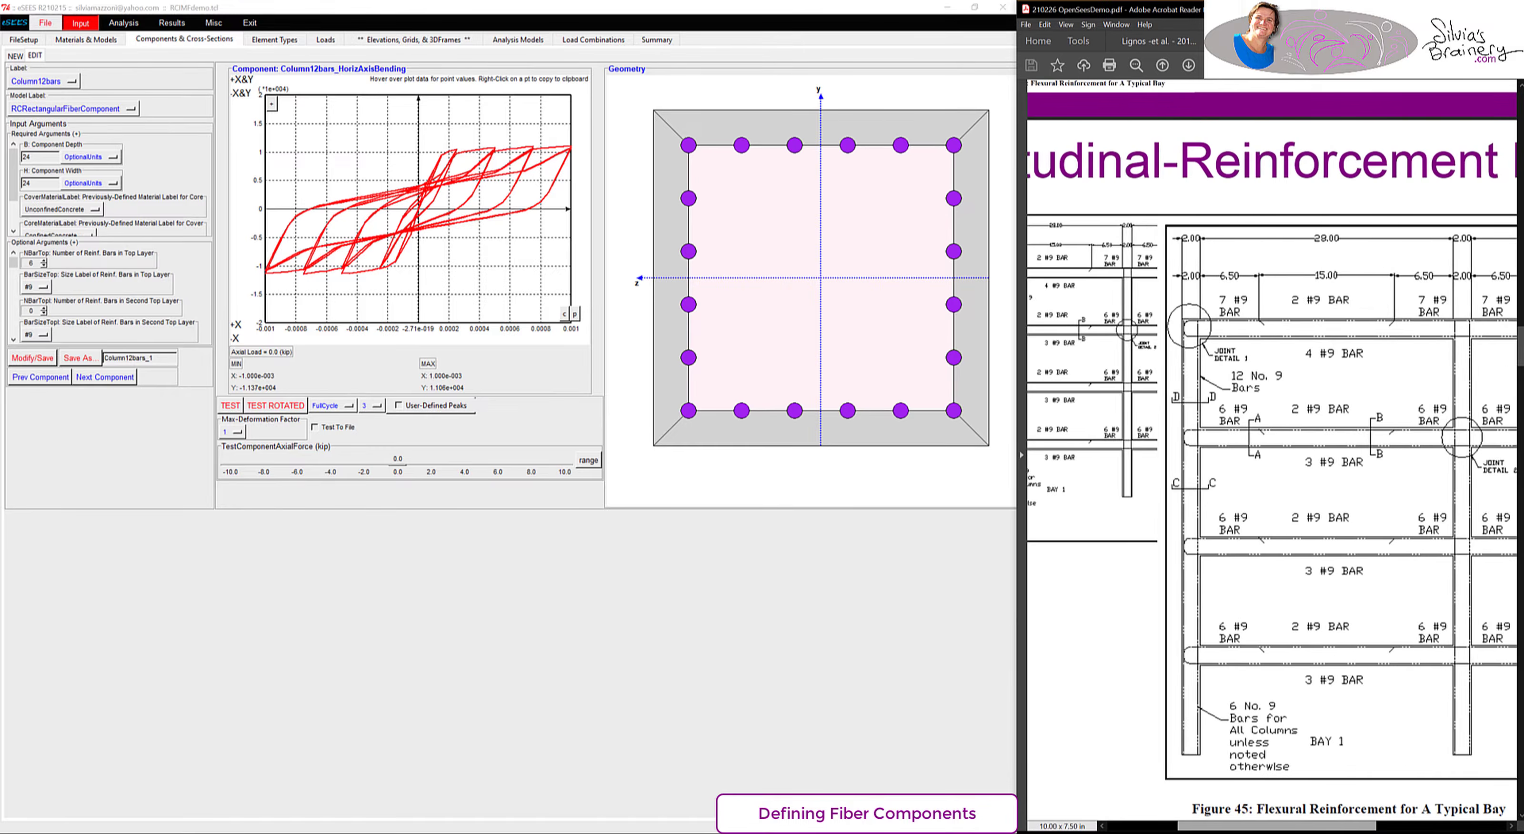
left_click_drag(1198, 777, 1326, 687)
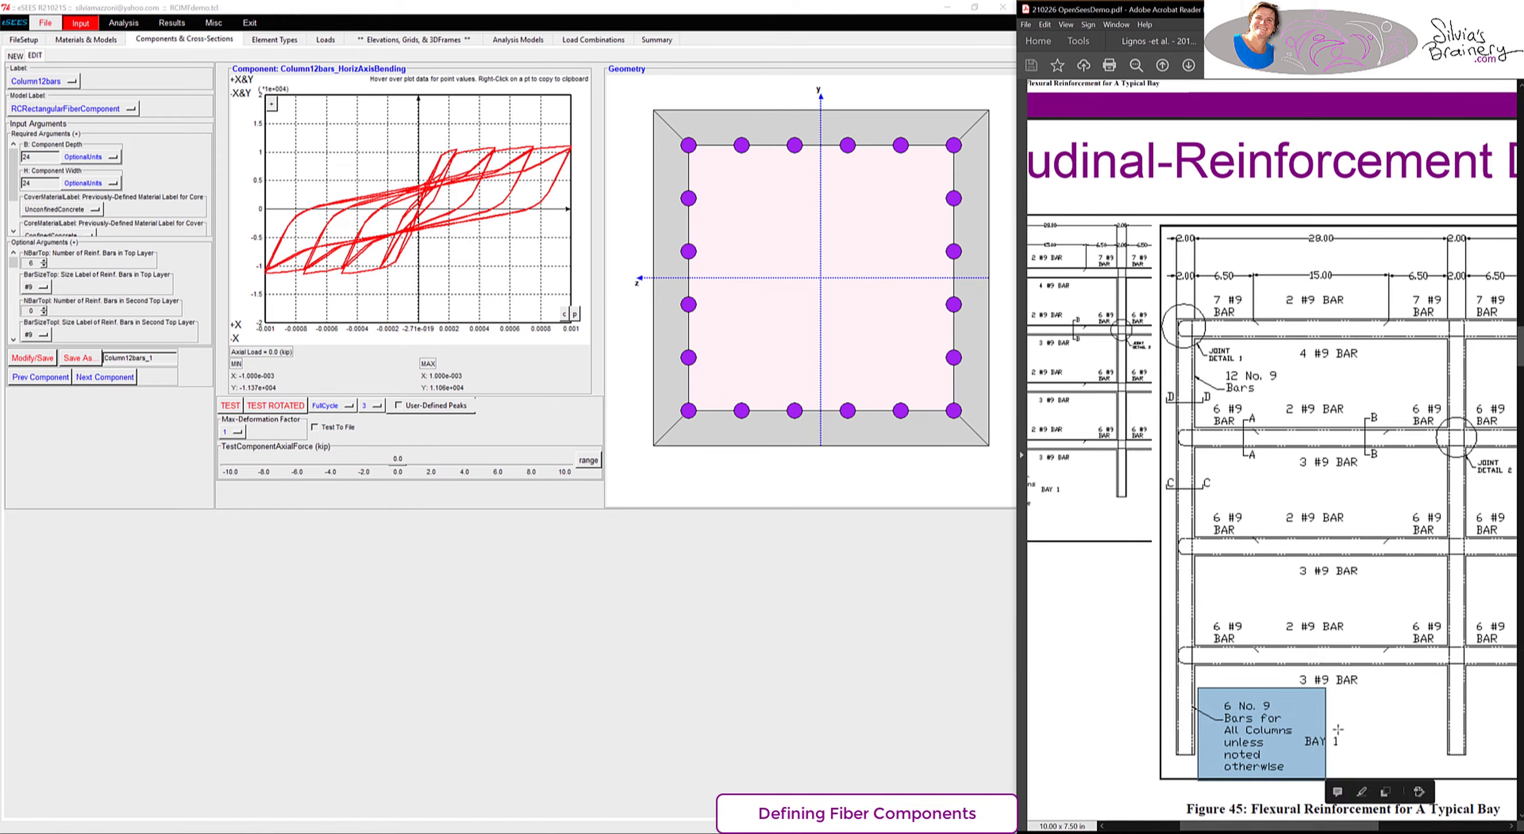
left_click_drag(1178, 348, 1302, 427)
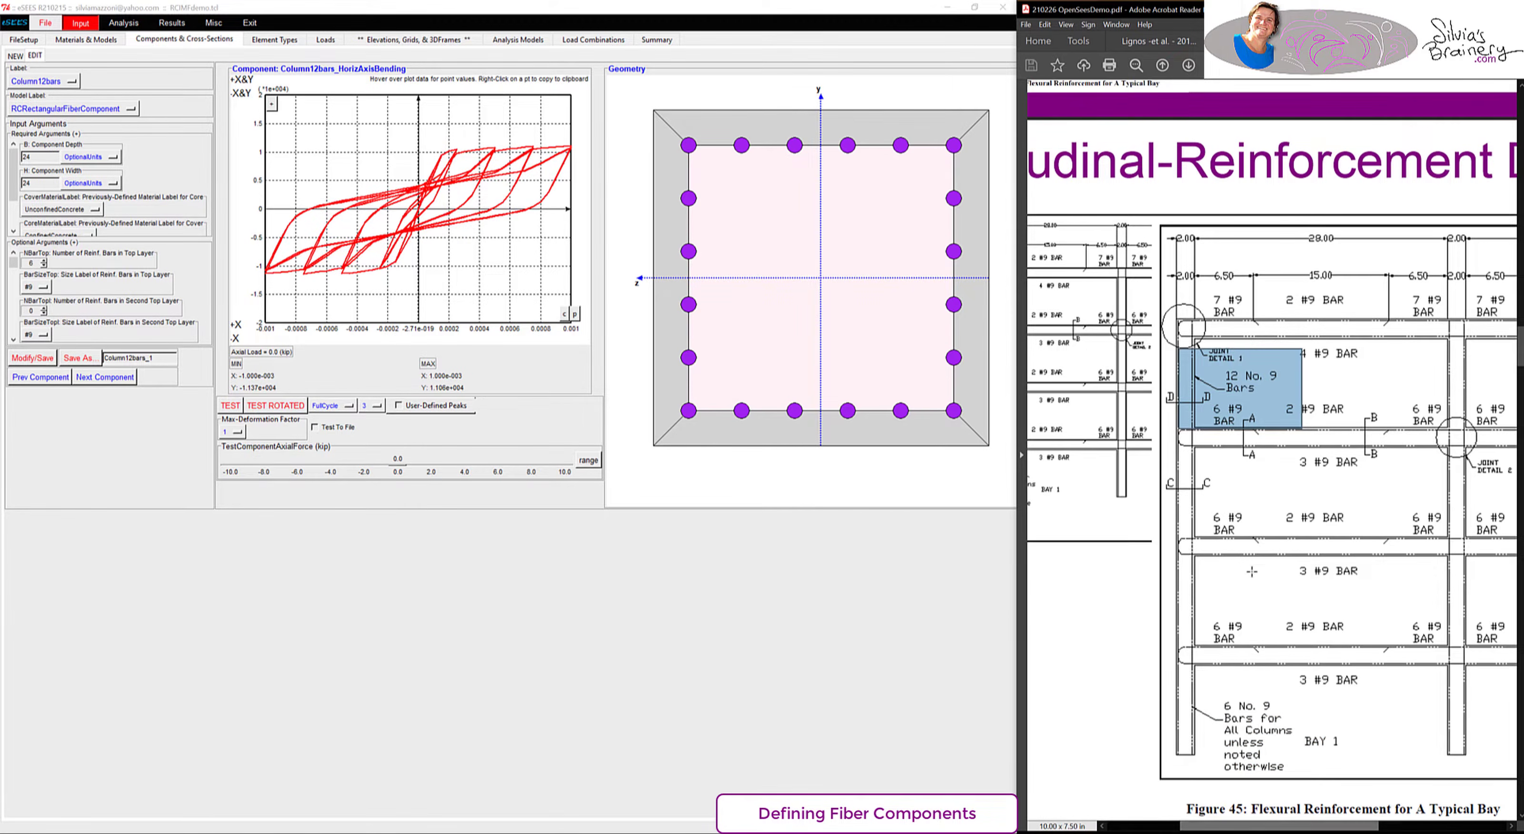
scroll(1251, 569, "up", 10)
scroll(1250, 568, "down", 10)
left_click_drag(1261, 826, 1187, 828)
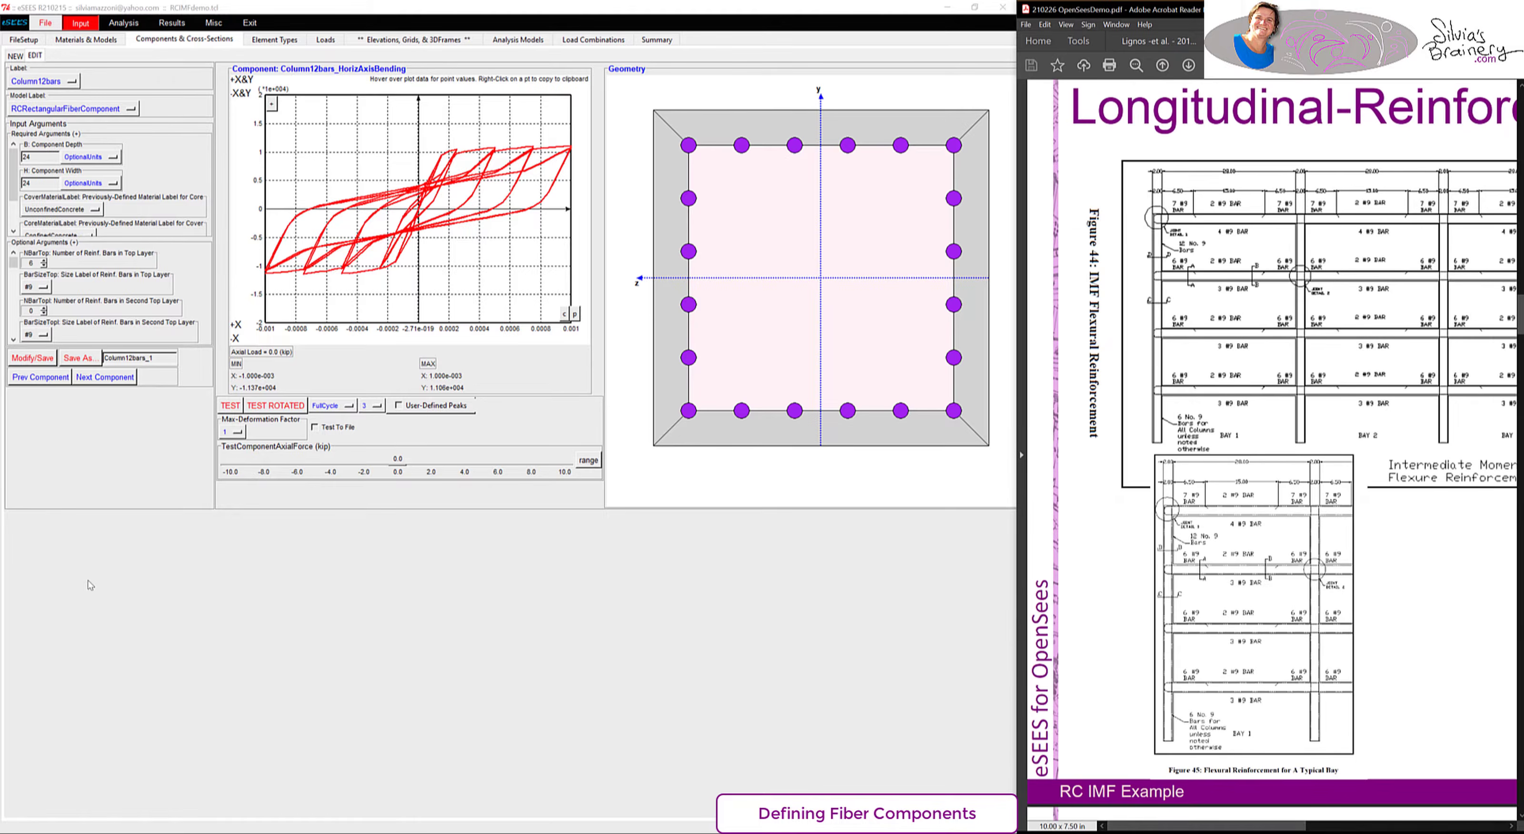
- Review the column component definitions in the RCIMFdemo_CurrentData.tcl script, including the Column12bars entries
left_click(45, 23)
left_click(63, 91)
left_click(45, 22)
left_click(93, 119)
scroll(500, 349, "down", 20)
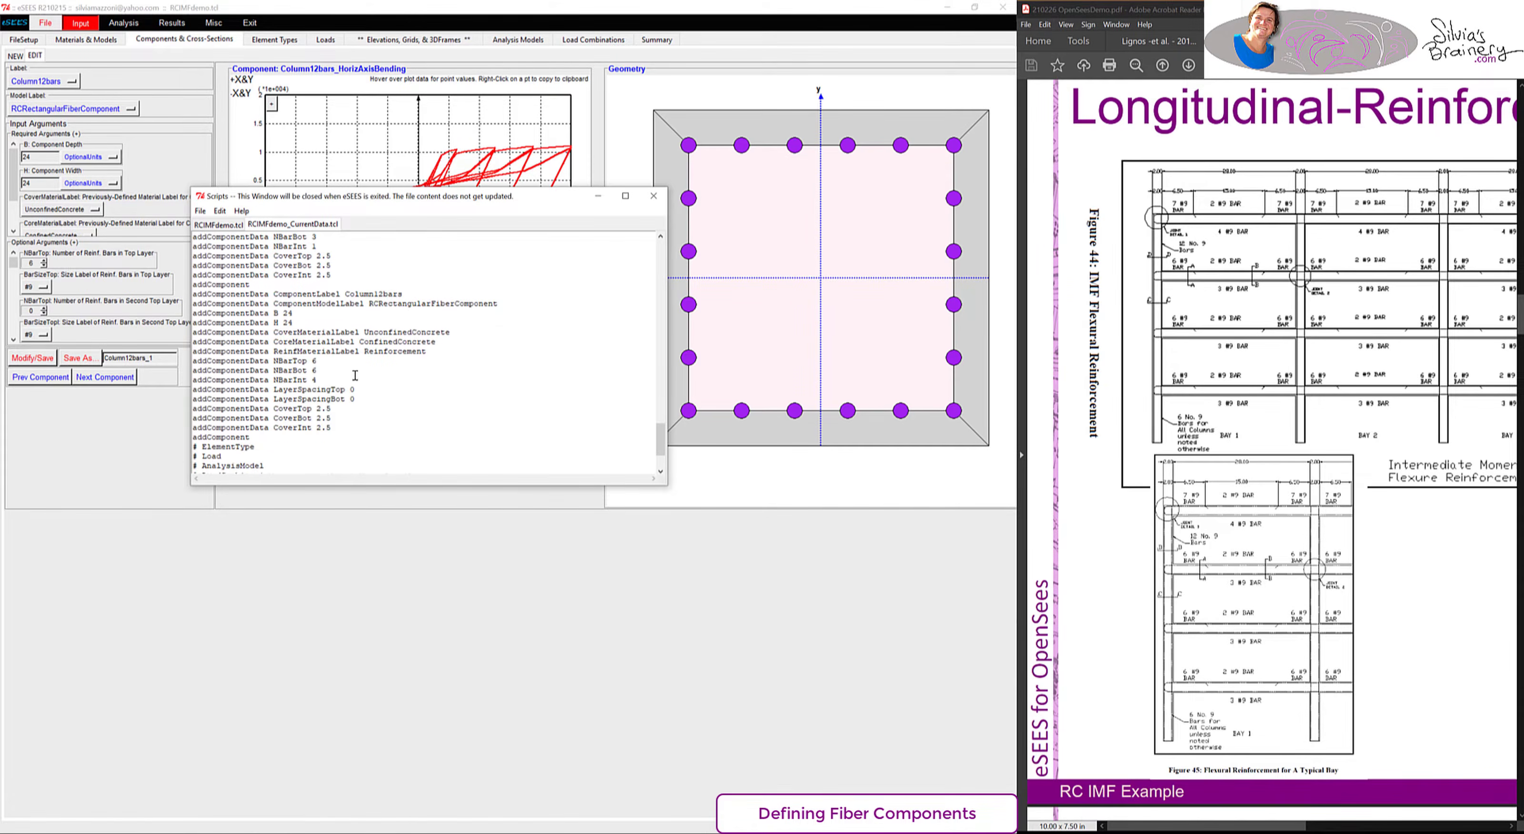
scroll(341, 427, "up", 1)
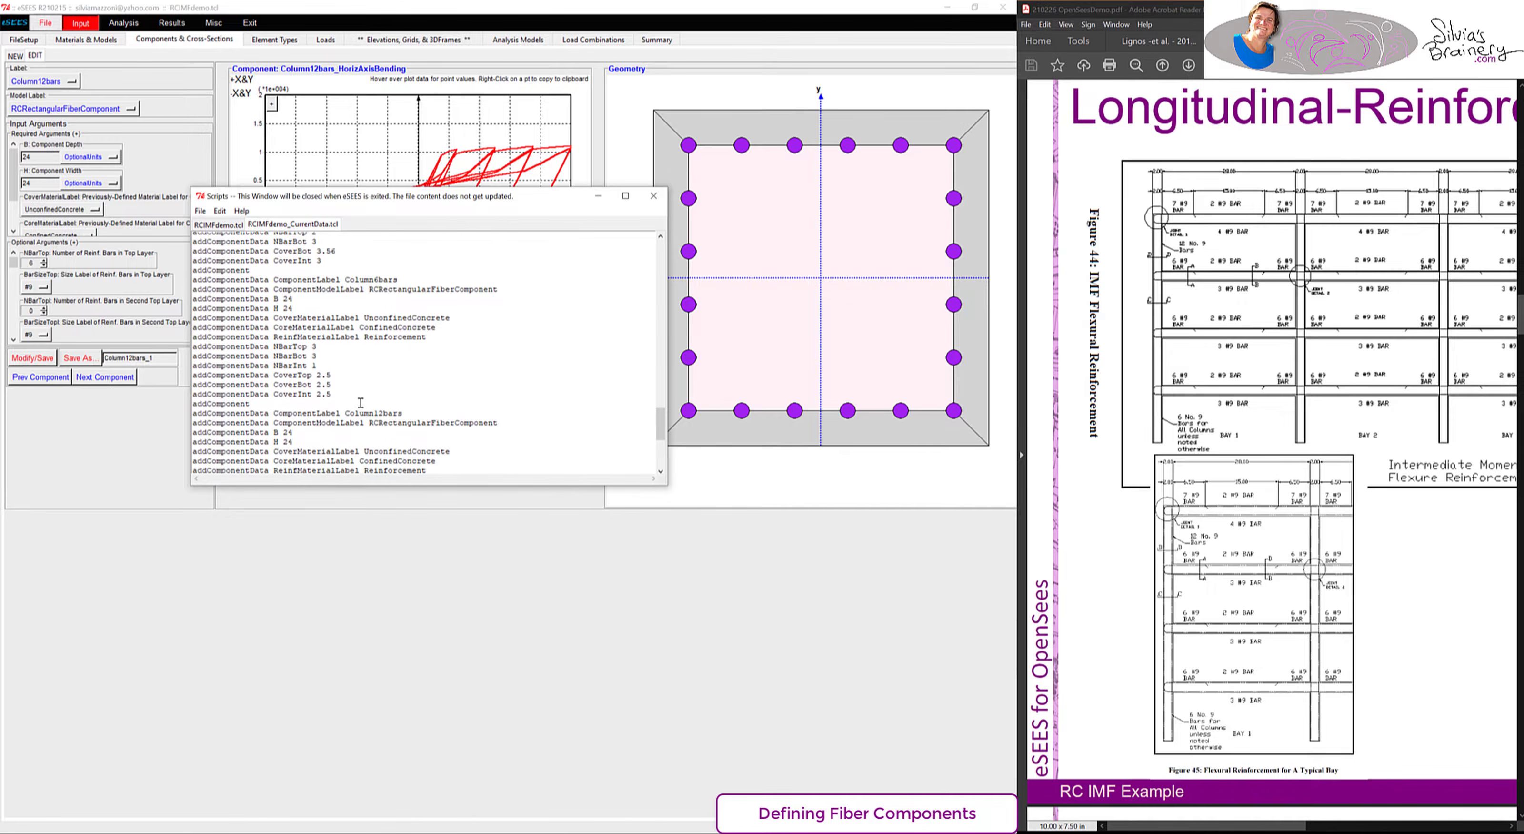
scroll(360, 402, "down", 3)
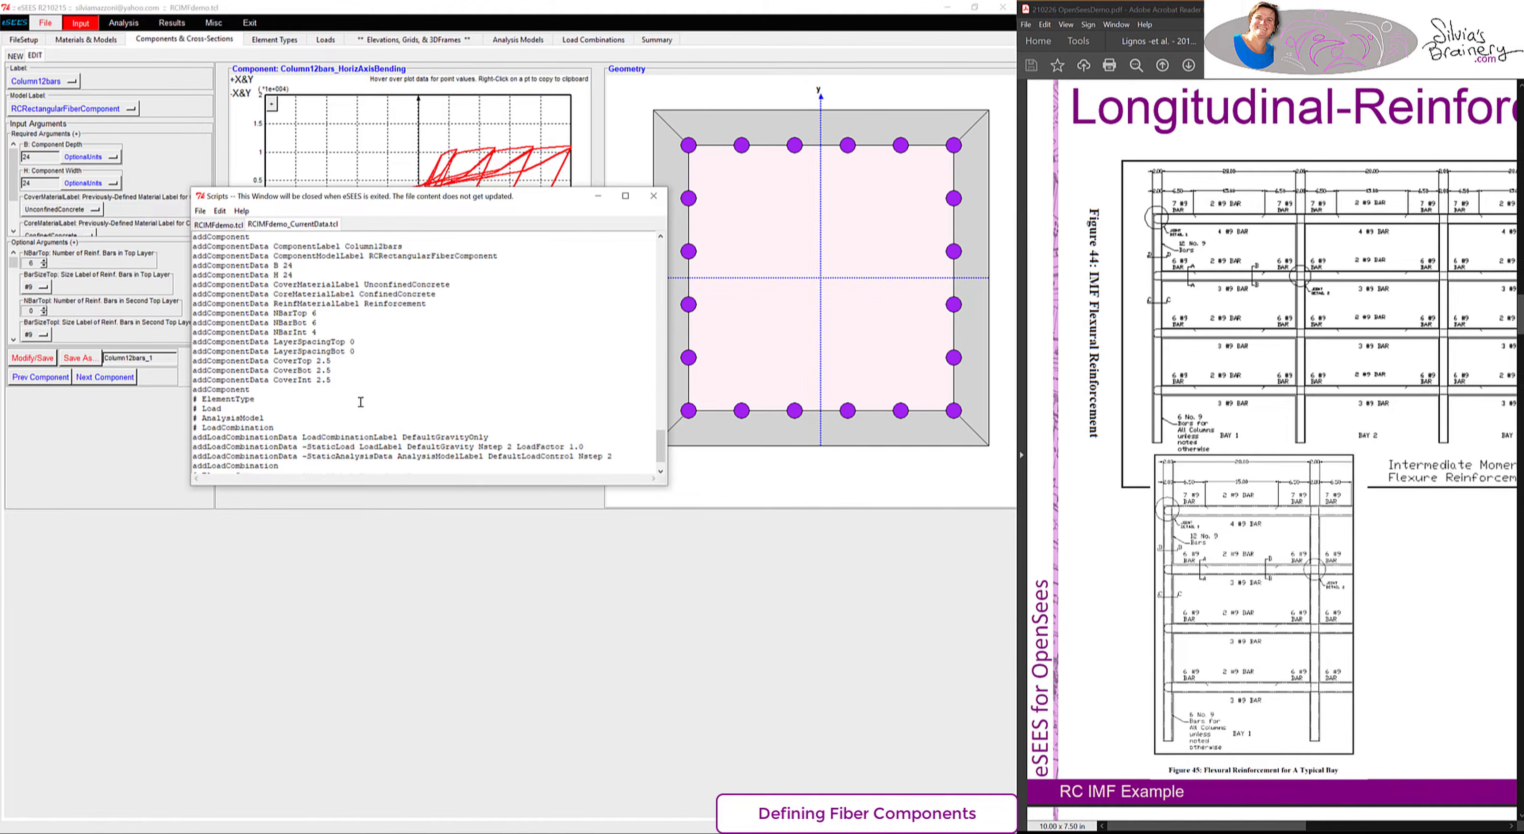
left_click(610, 560)
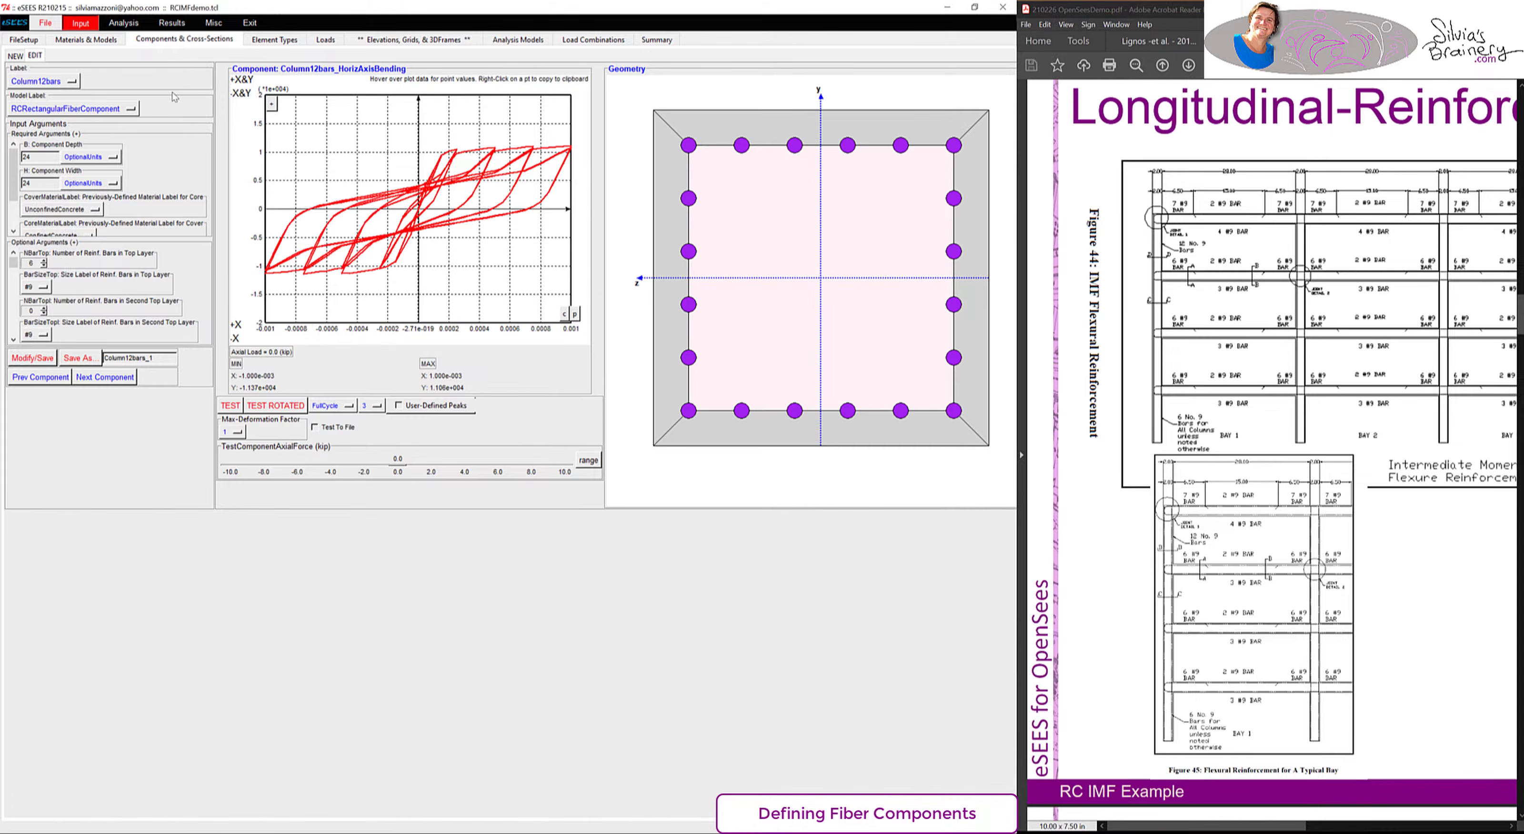
- Start a new model of type Elevation
left_click(414, 39)
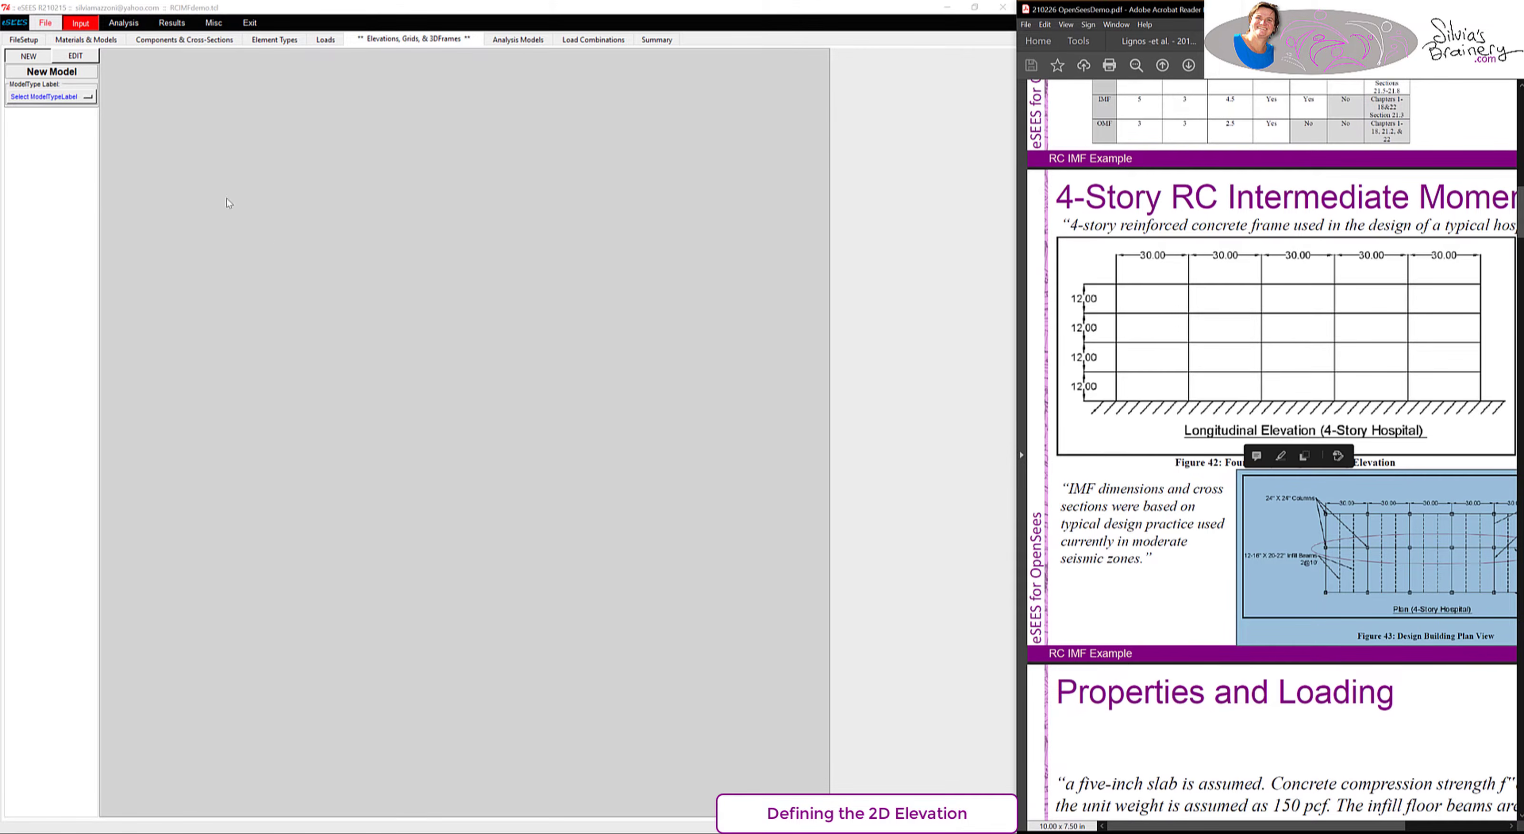
left_click(38, 96)
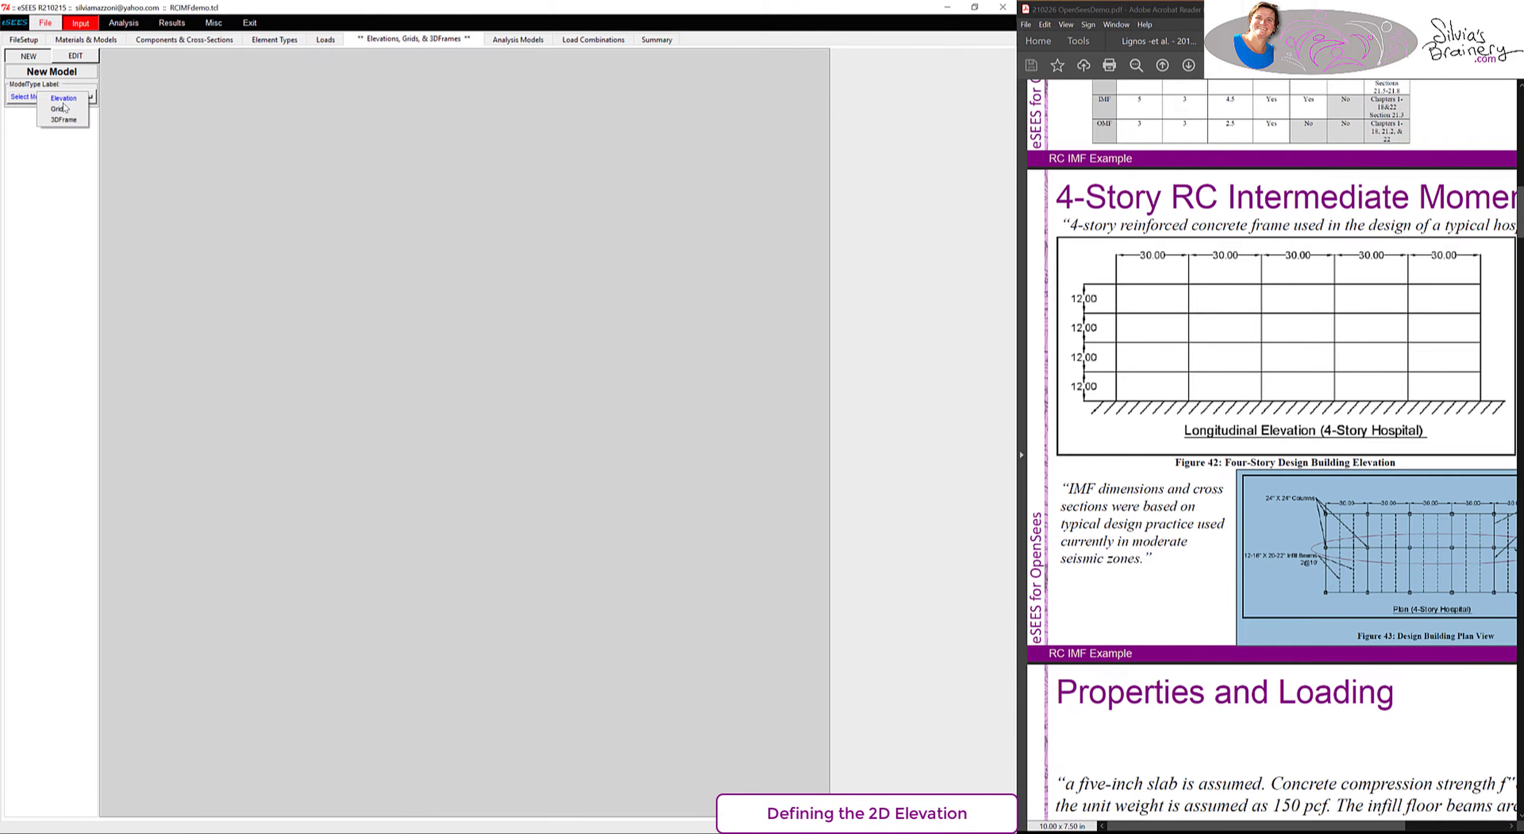
left_click(59, 102)
- Set the story height of the elevation to 144
left_click(760, 502)
double_click(764, 502)
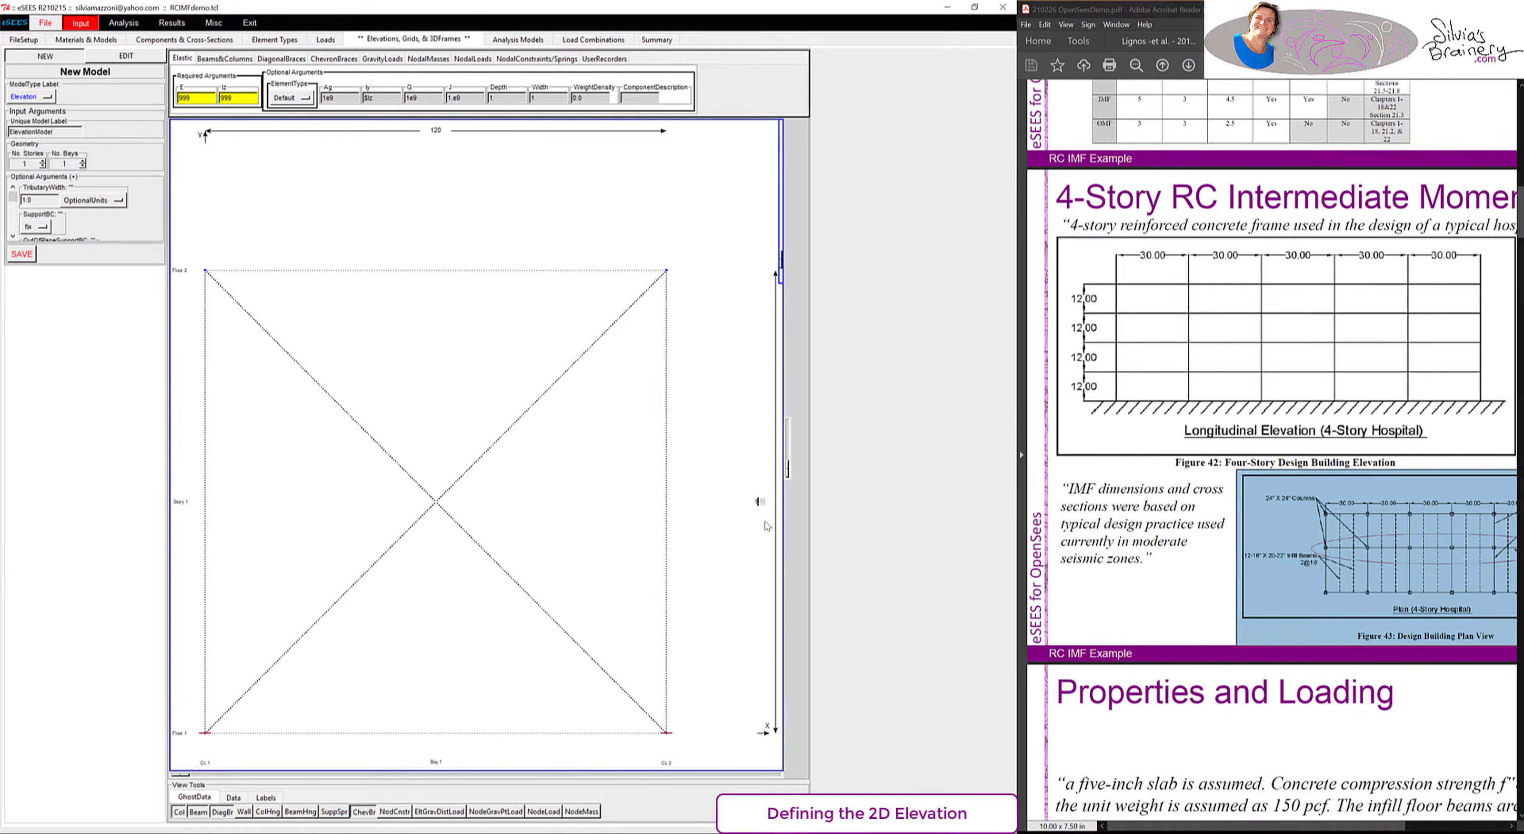
type("144")
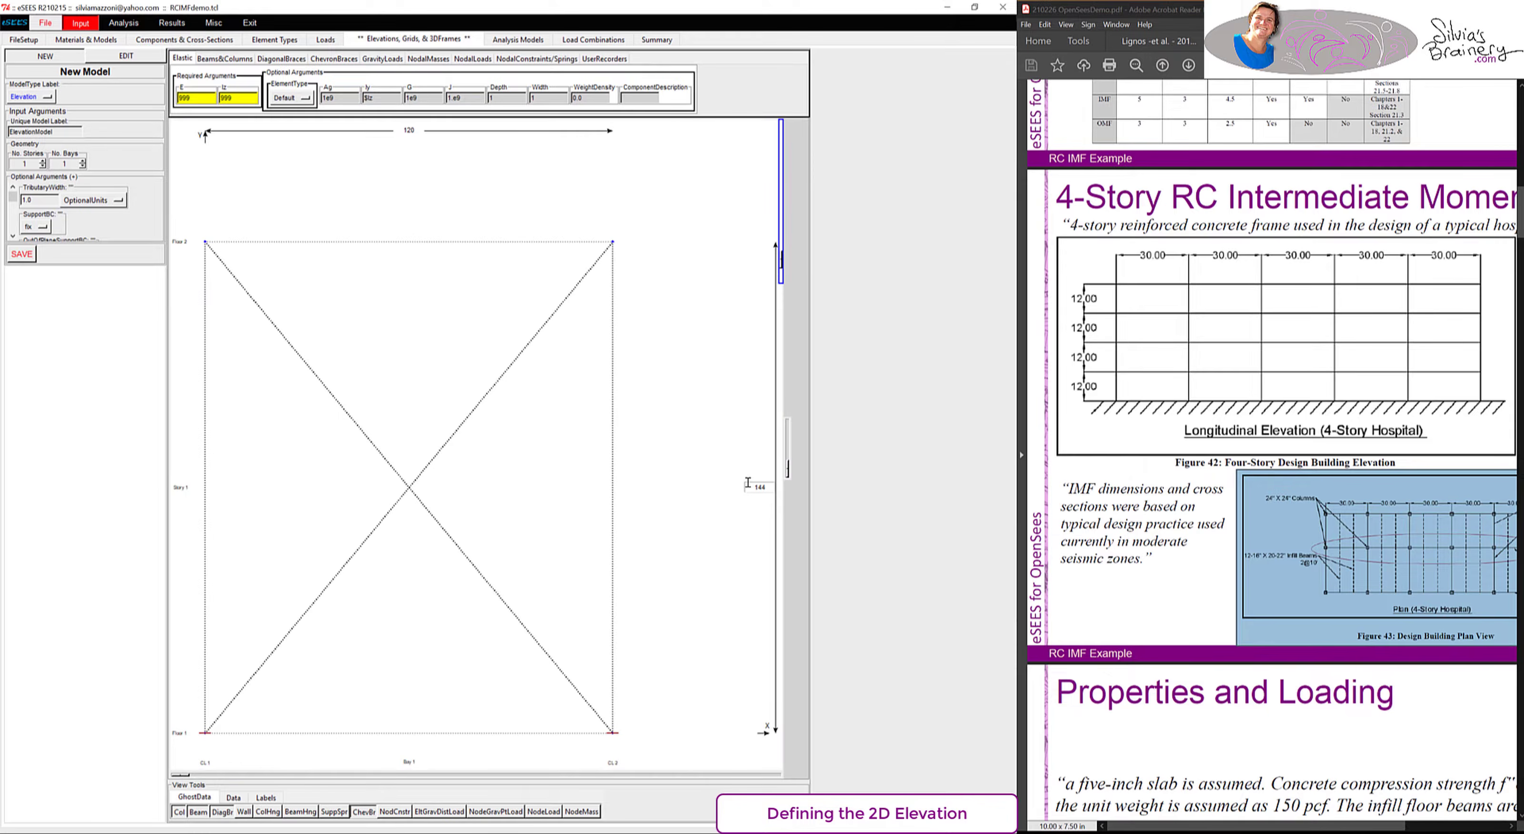
- Set the bay width to 30*$ft and the story height to 12*$ft
double_click(408, 130)
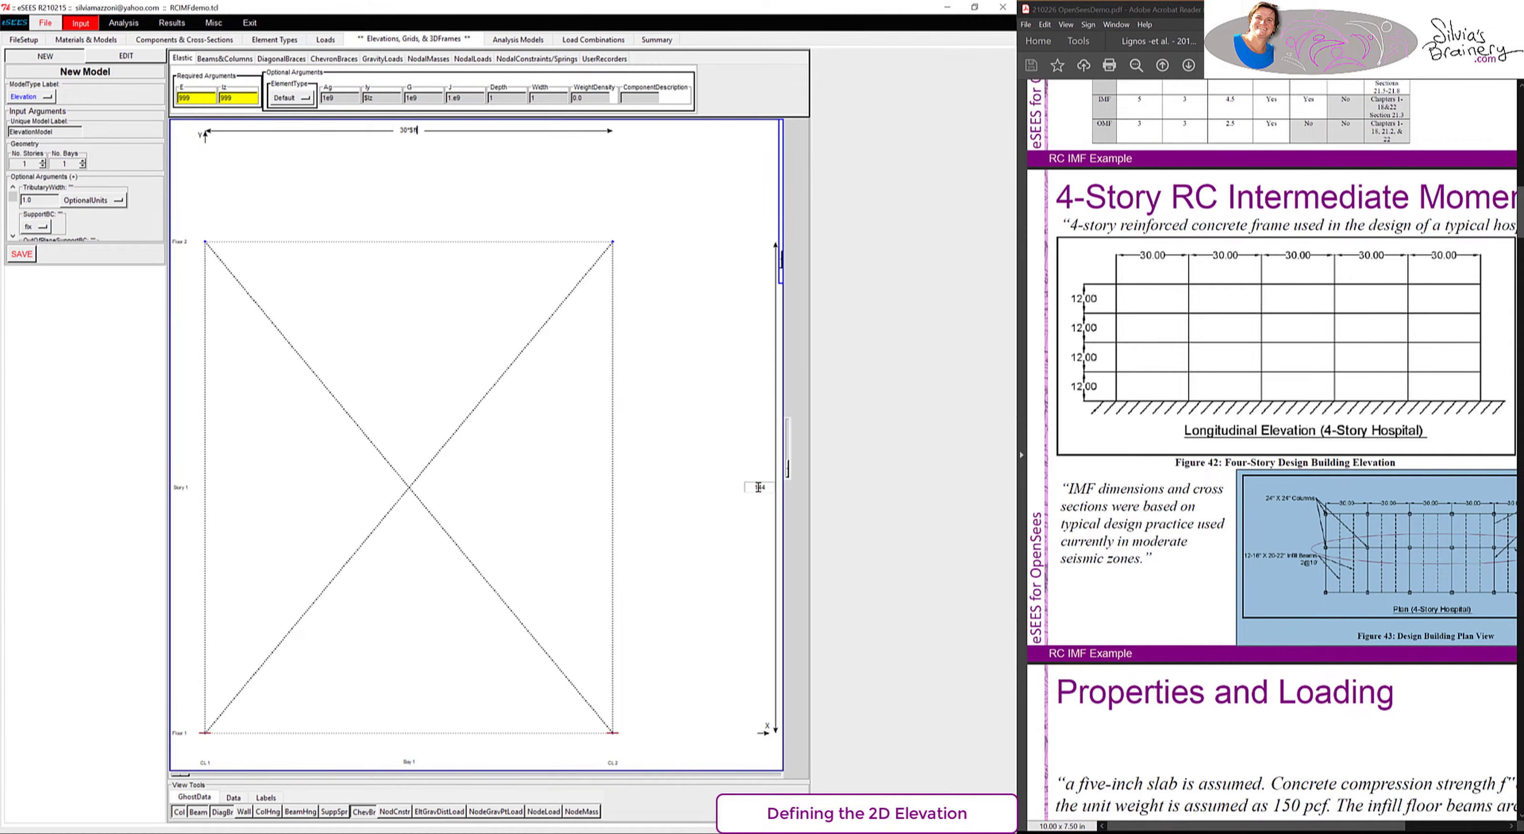
type("30*$ft")
key("Return")
left_click(761, 641)
key("Return")
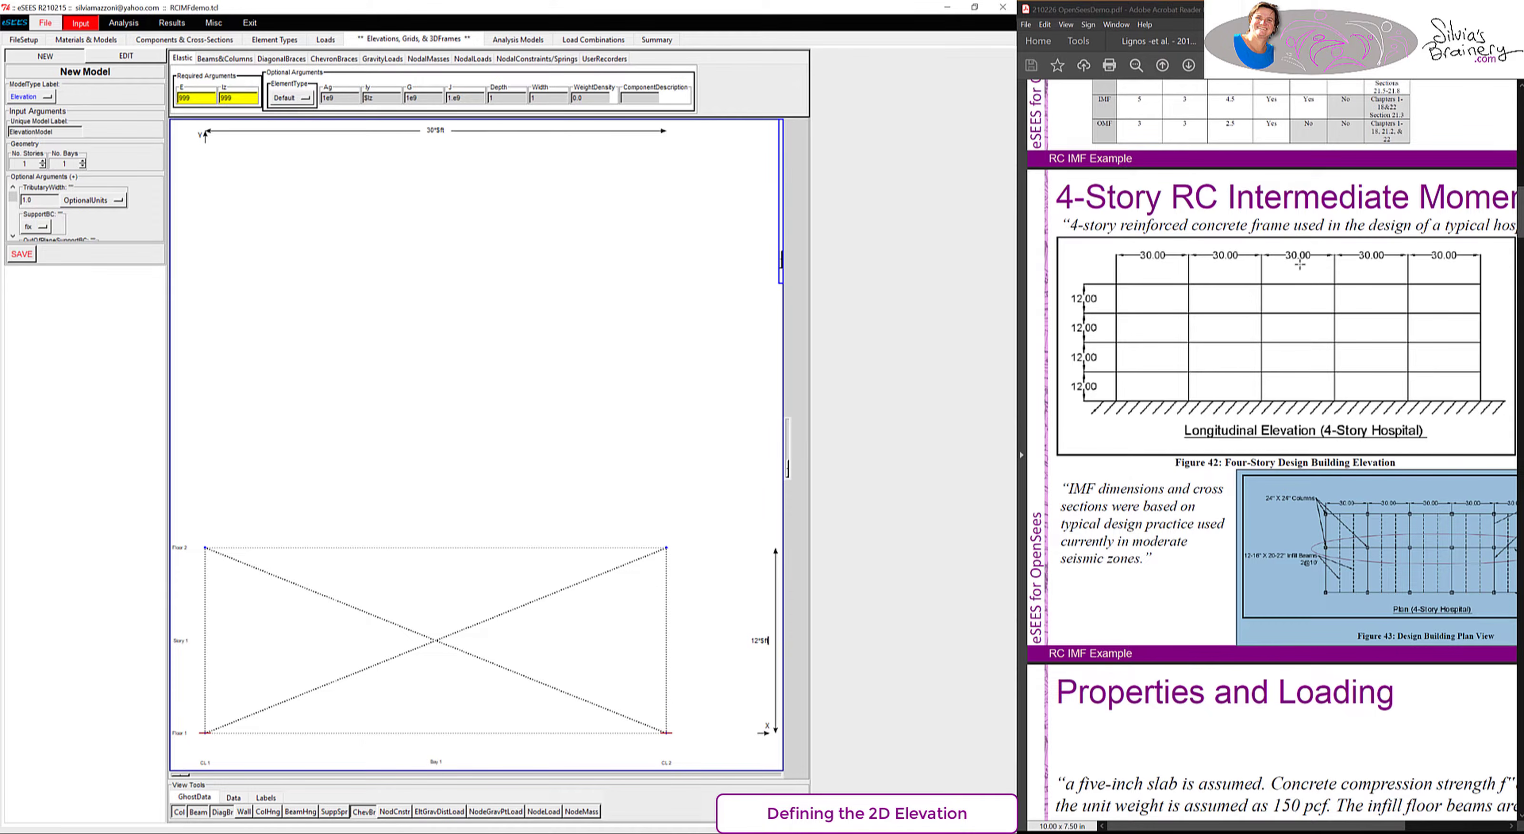
- Expand the elevation to 5 bays and 4 stories, and hide the ghost brace lines
left_click(83, 161)
left_click(83, 161)
left_click(83, 161)
left_click(84, 161)
left_click(363, 816)
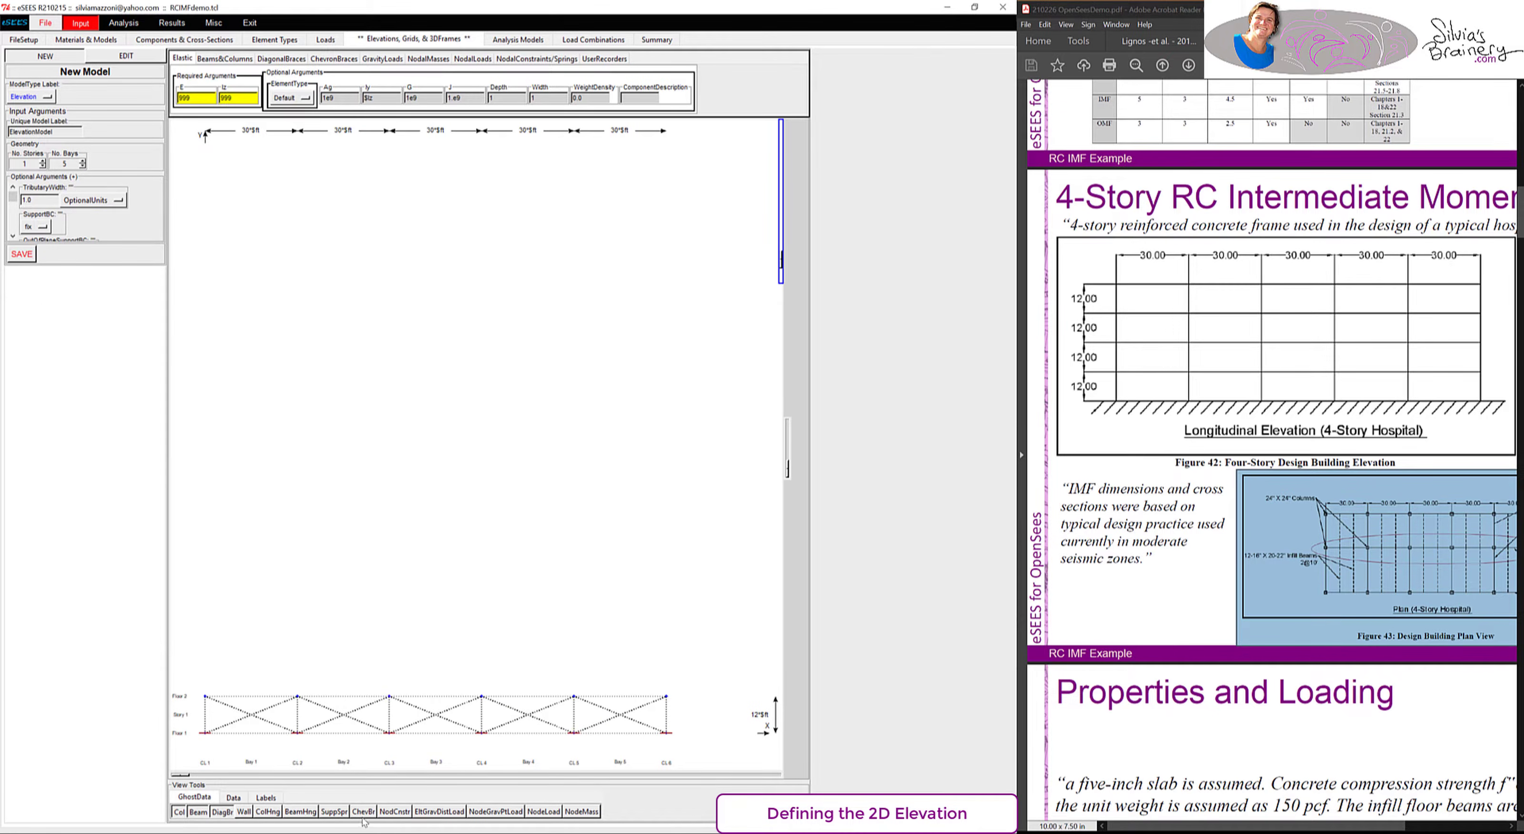
left_click(42, 161)
left_click(42, 161)
left_click(42, 161)
left_click(225, 814)
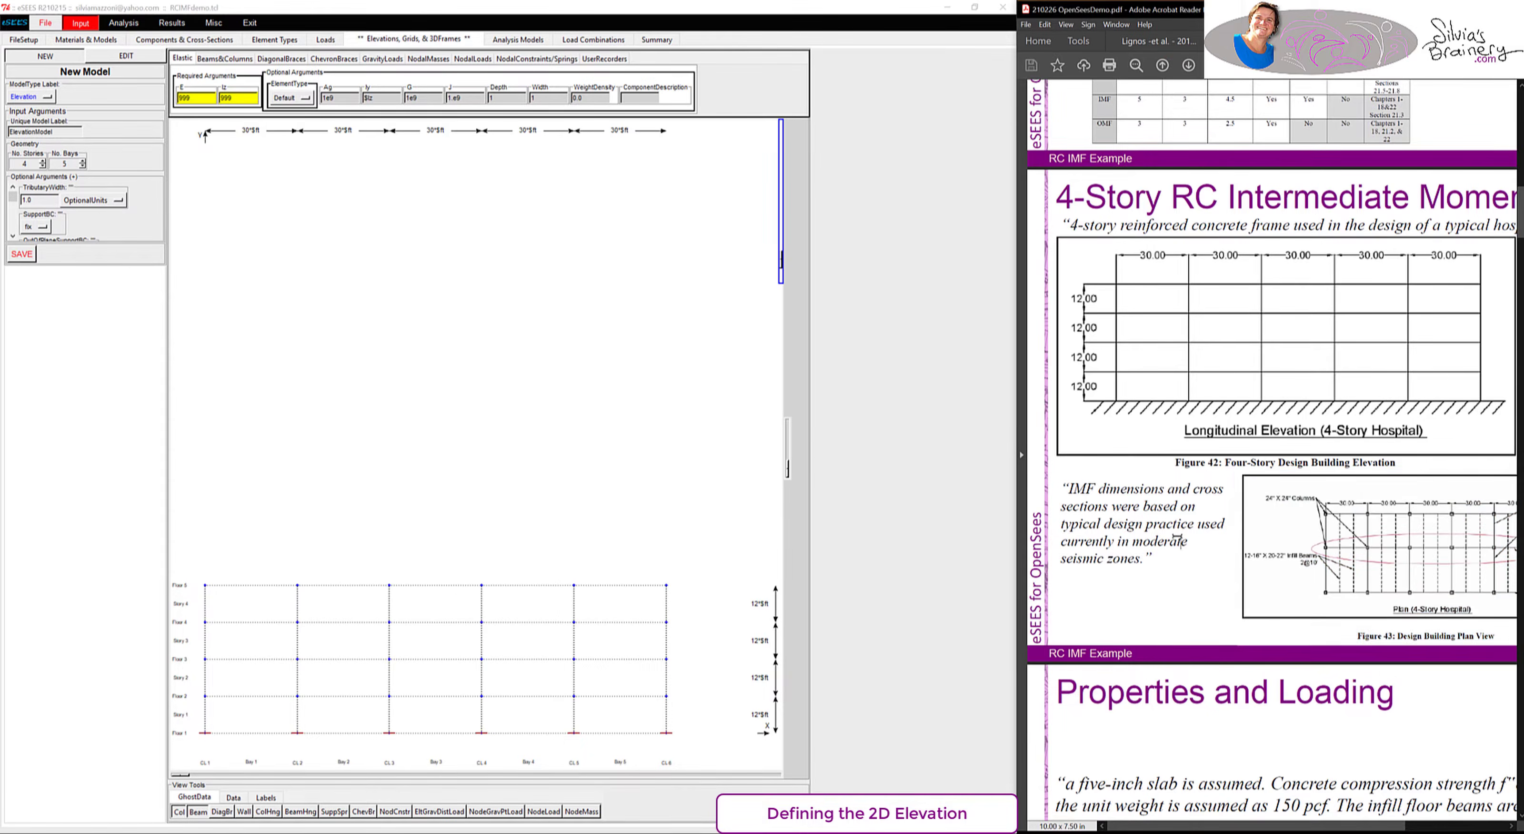
- Consult the typical-bay reinforcement drawing and choose the Beam6top3bot fiber component for Node I of the beams
scroll(1173, 536, "down", 10)
scroll(1175, 536, "down", 10)
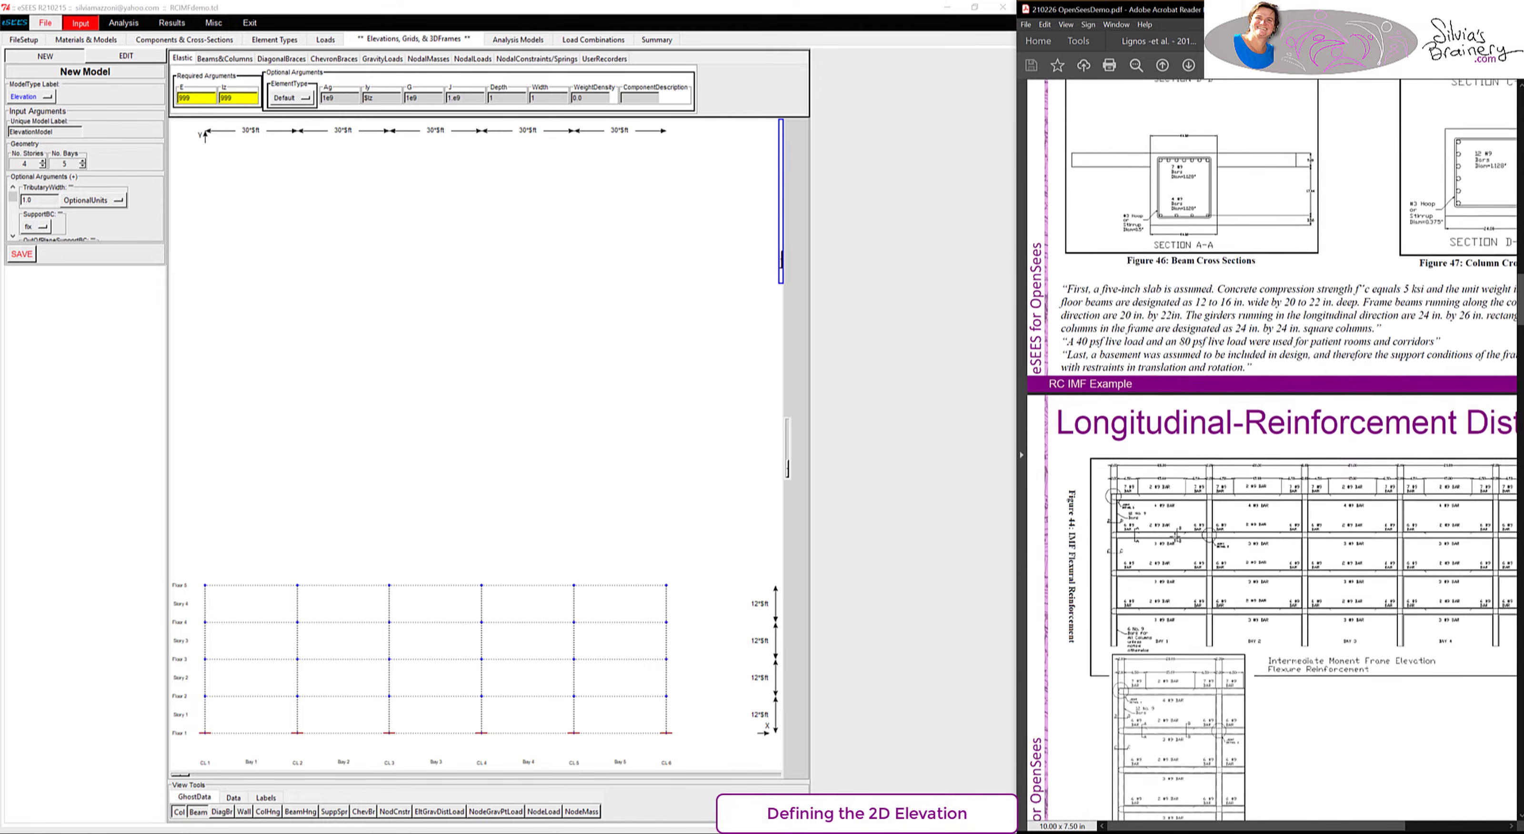
scroll(1173, 537, "down", 6)
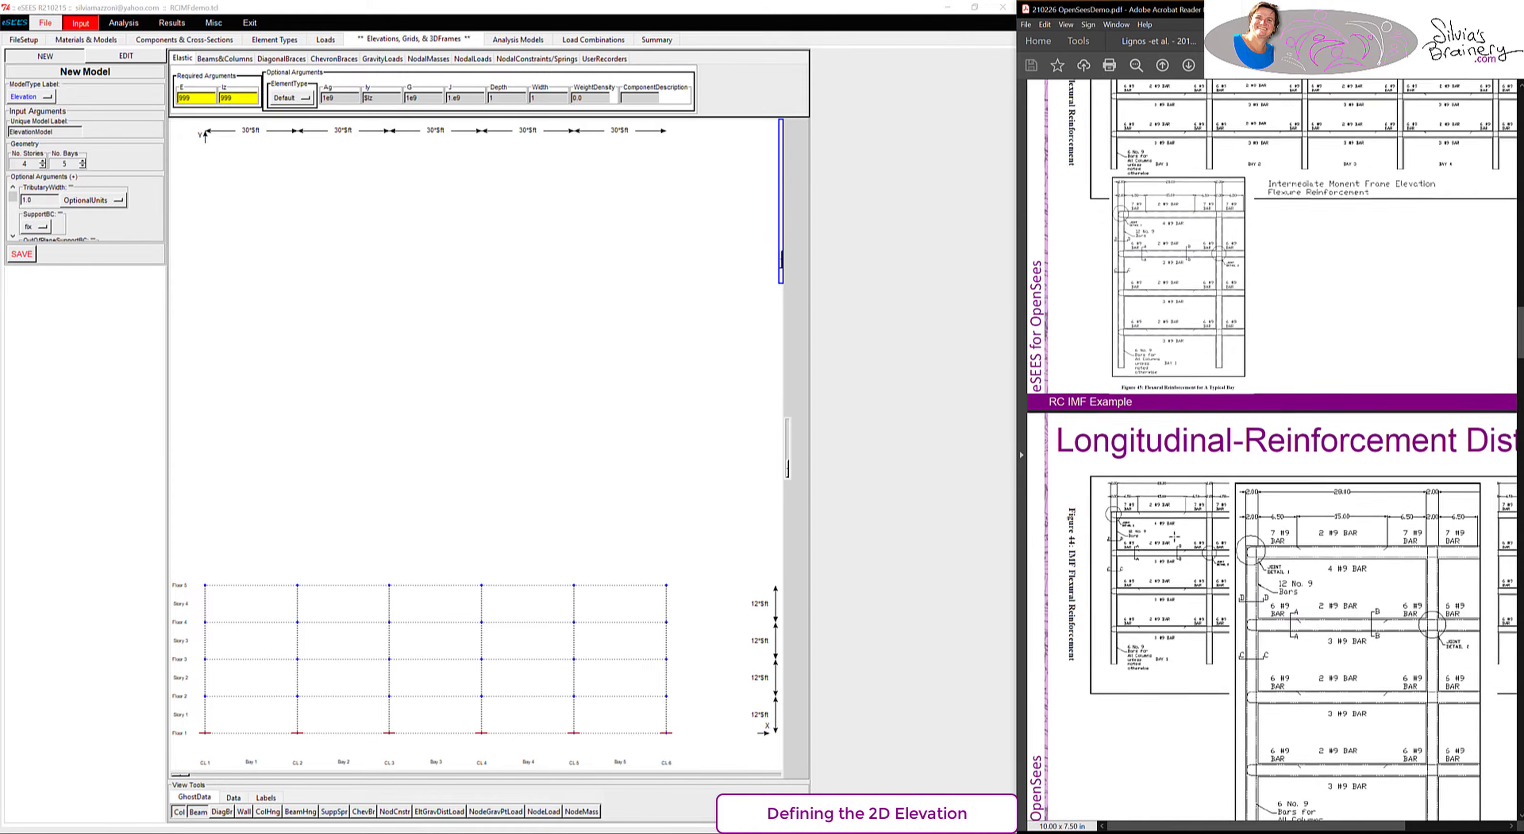
left_click_drag(1292, 828, 1358, 828)
scroll(1269, 655, "up", 2)
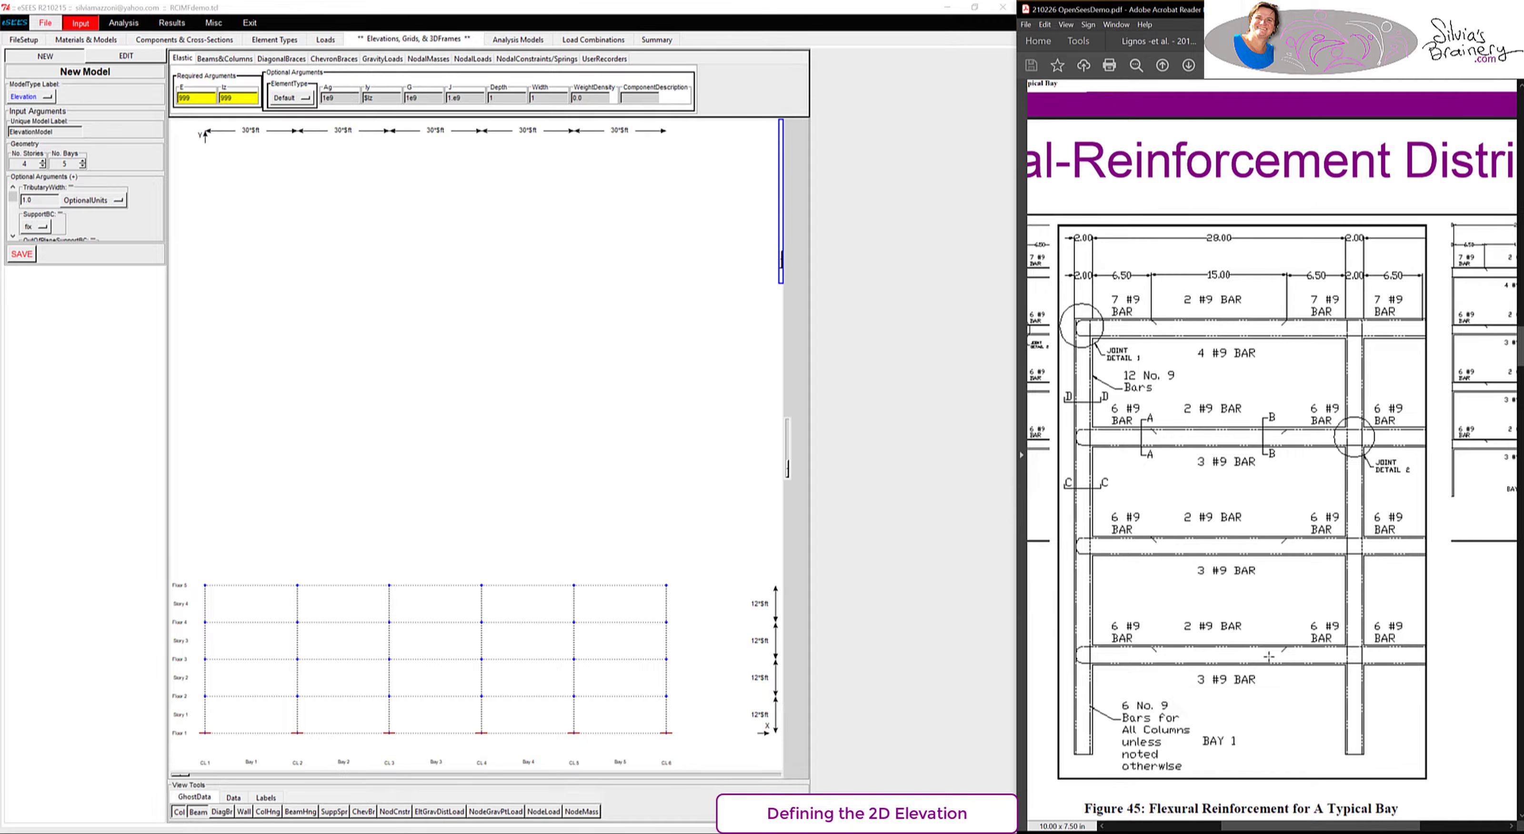
left_click(224, 58)
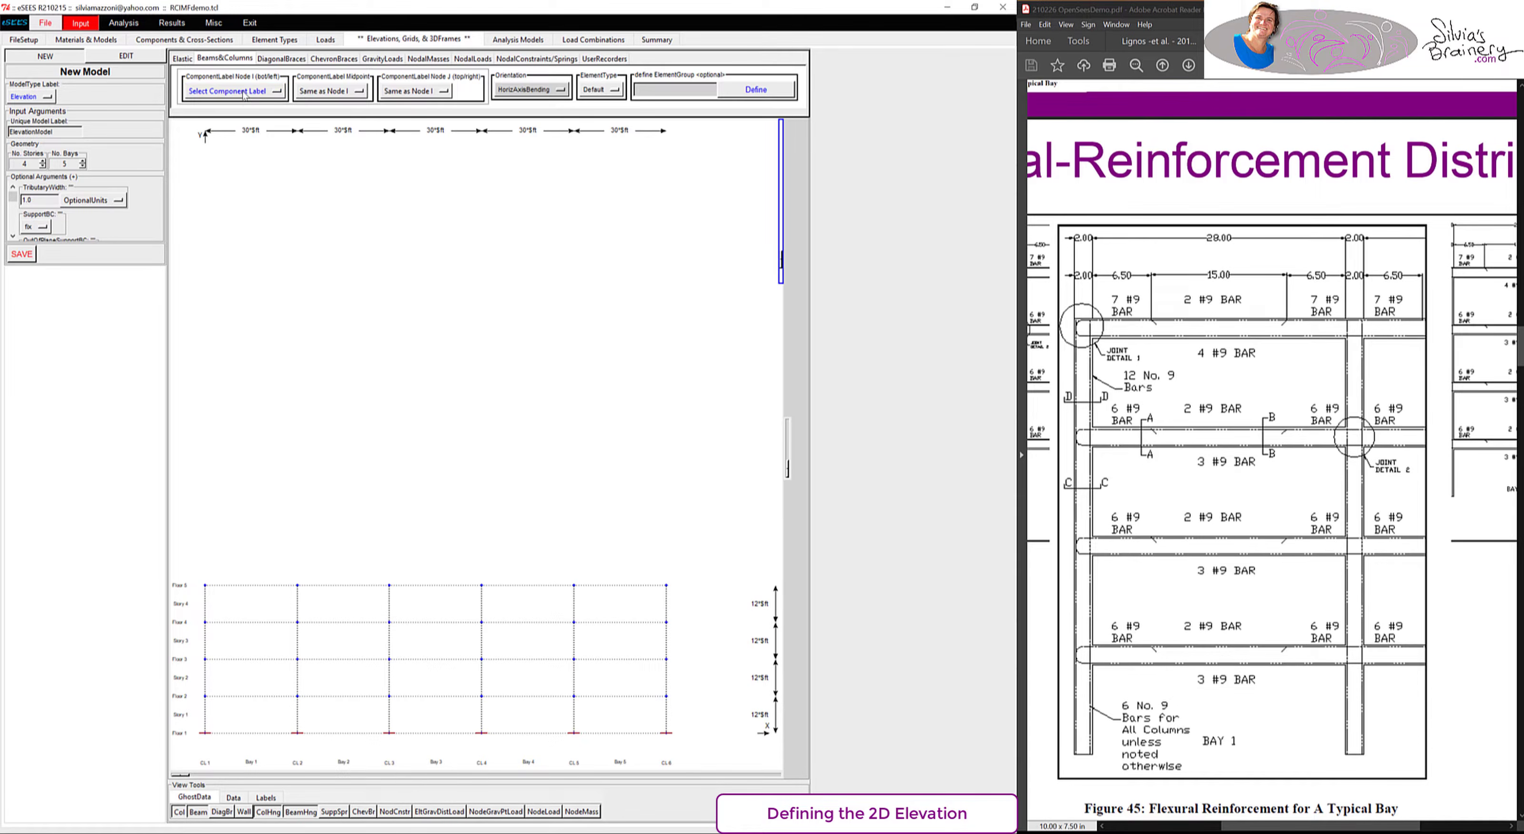
left_click(244, 92)
mouse_move(254, 98)
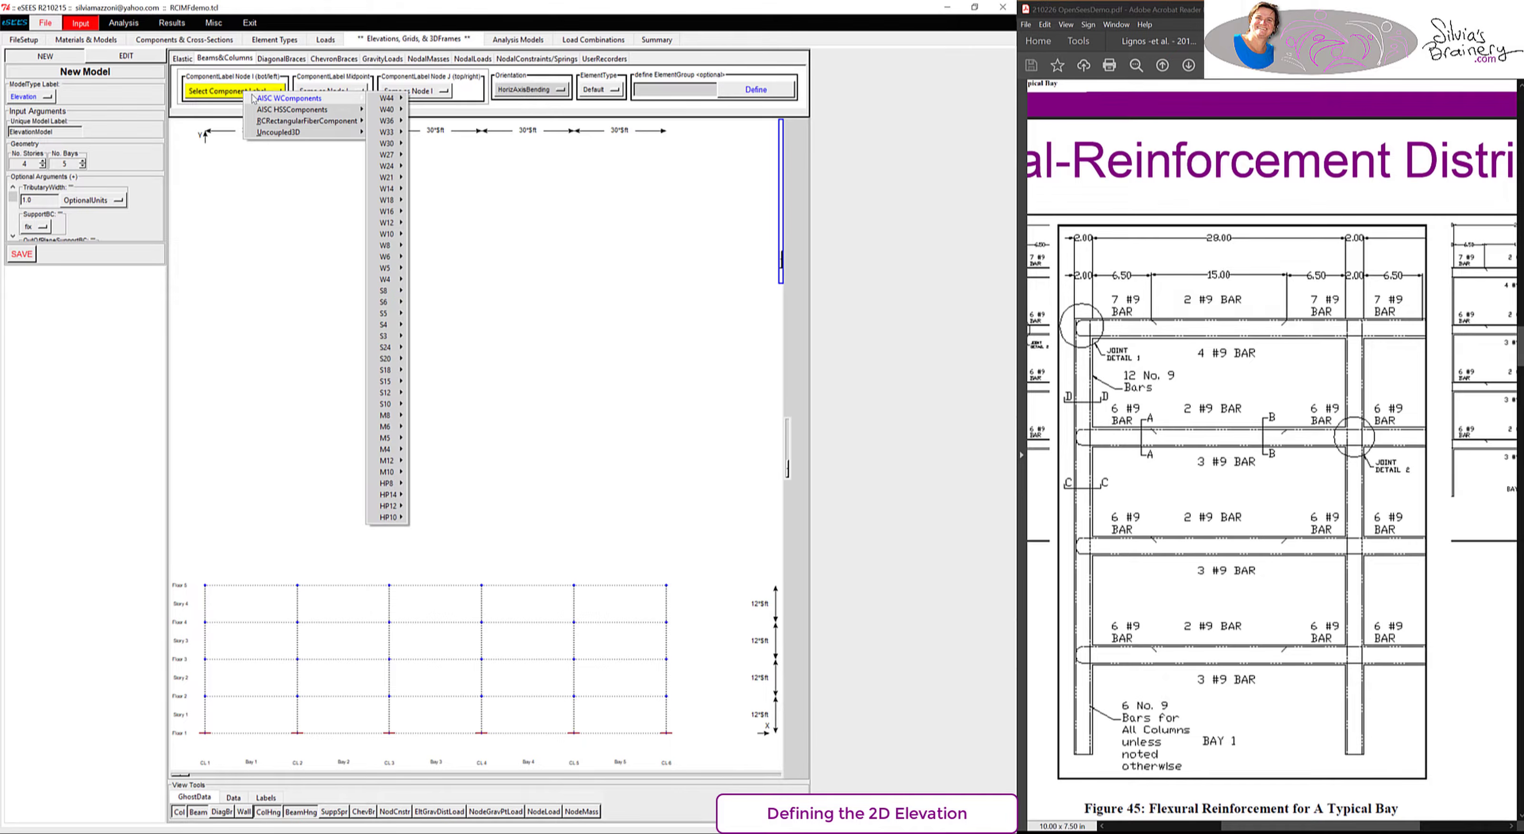
mouse_move(283, 124)
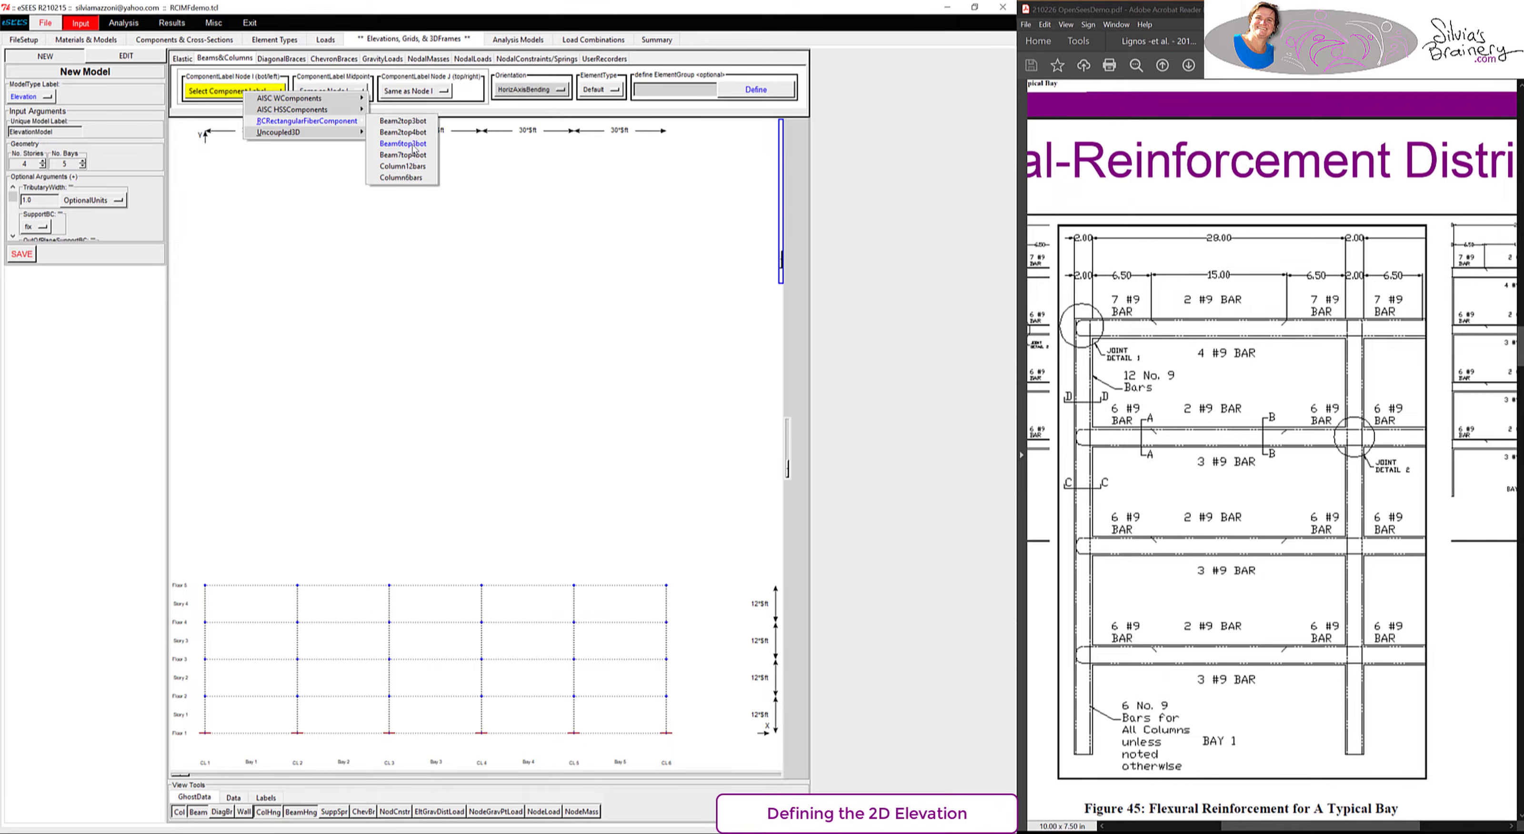
left_click(414, 148)
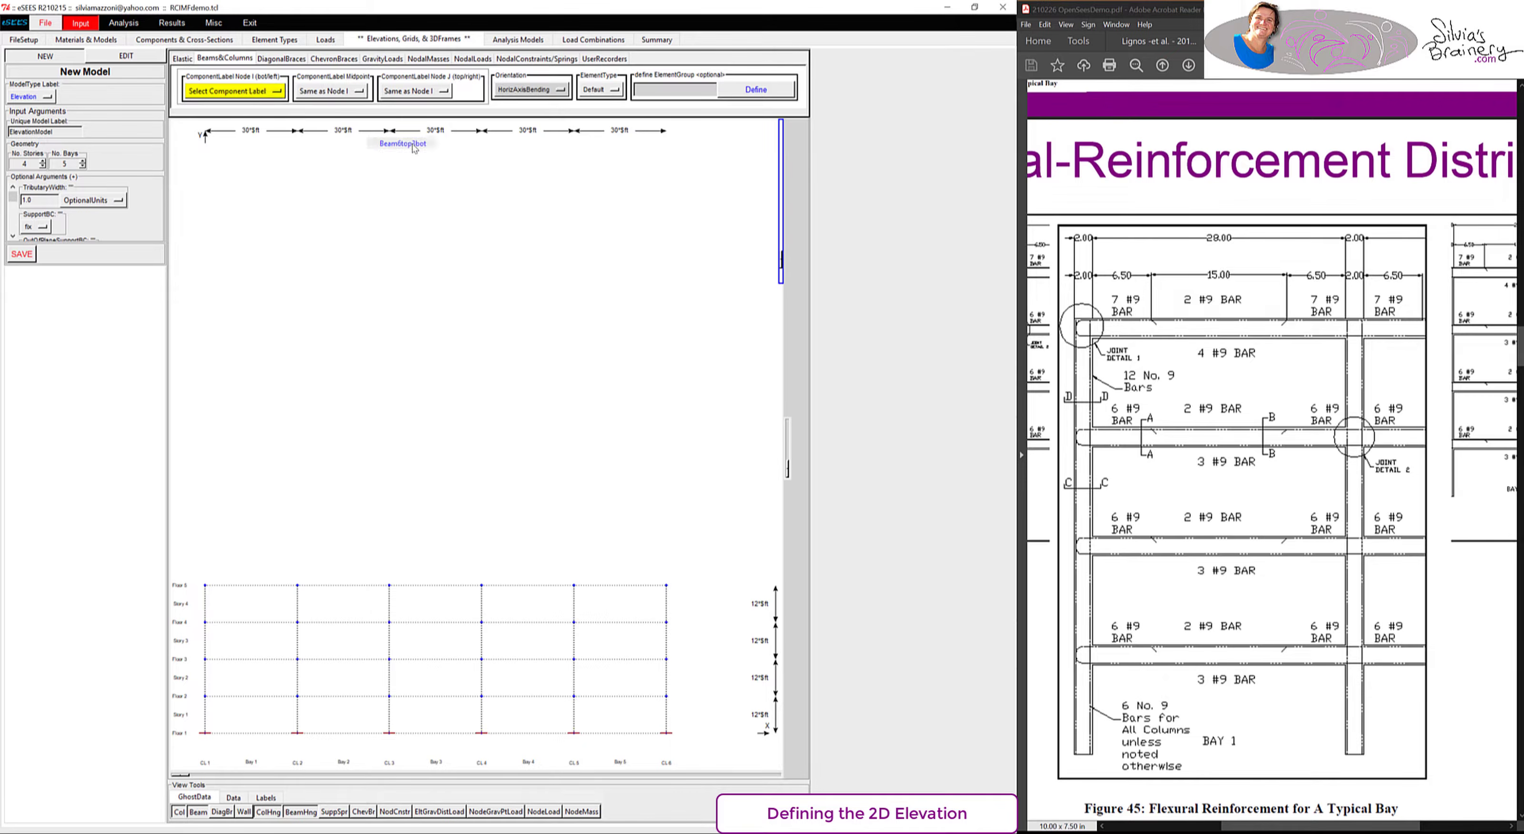
- Assign Beam6top3bot to Node J and Beam2top3bot to the midpoint of the beam elements
left_click(398, 92)
mouse_move(441, 122)
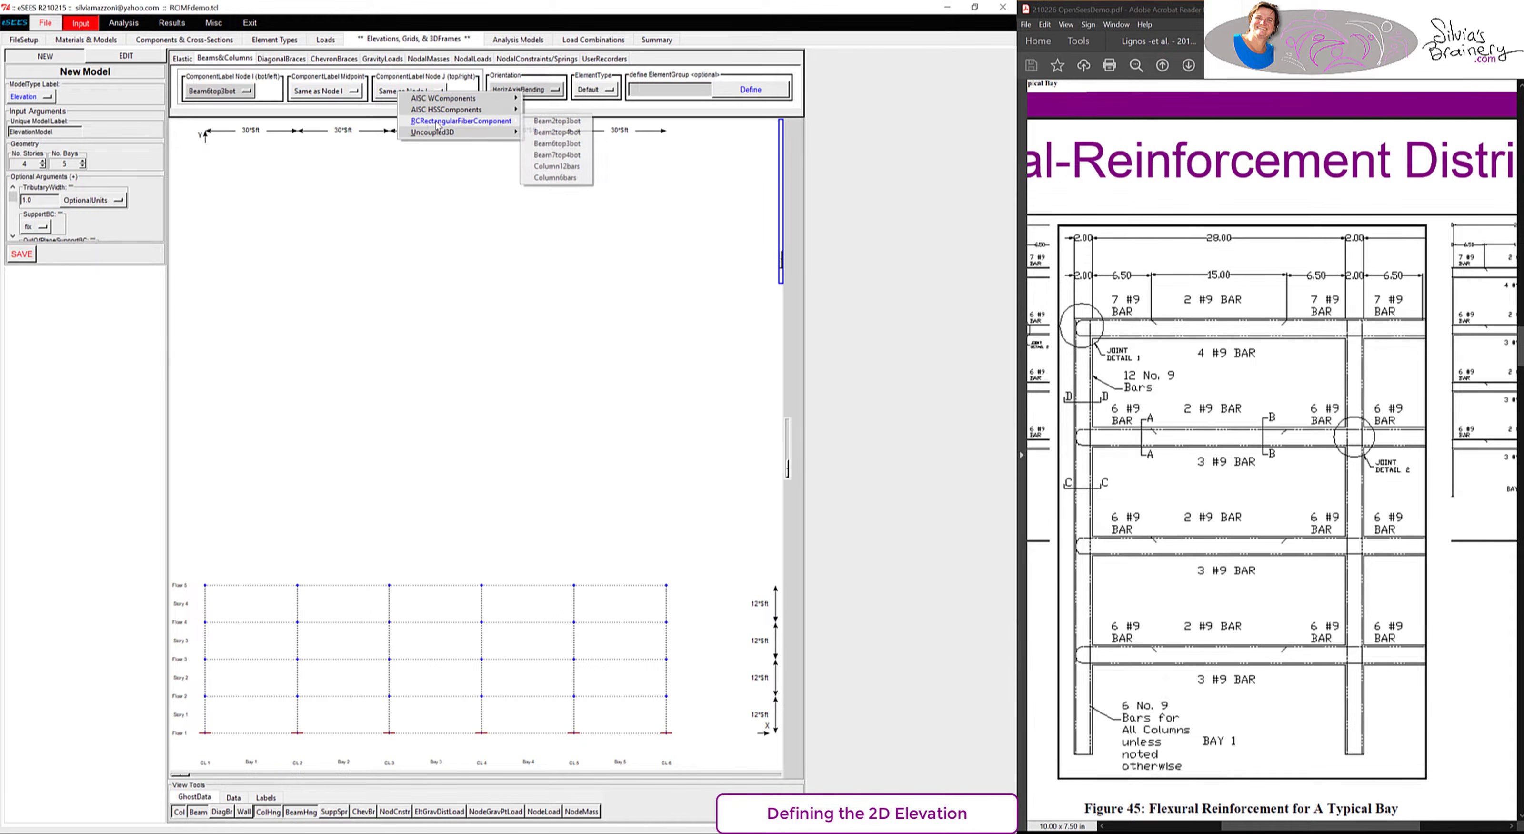
left_click(557, 144)
left_click_drag(1079, 605, 1402, 704)
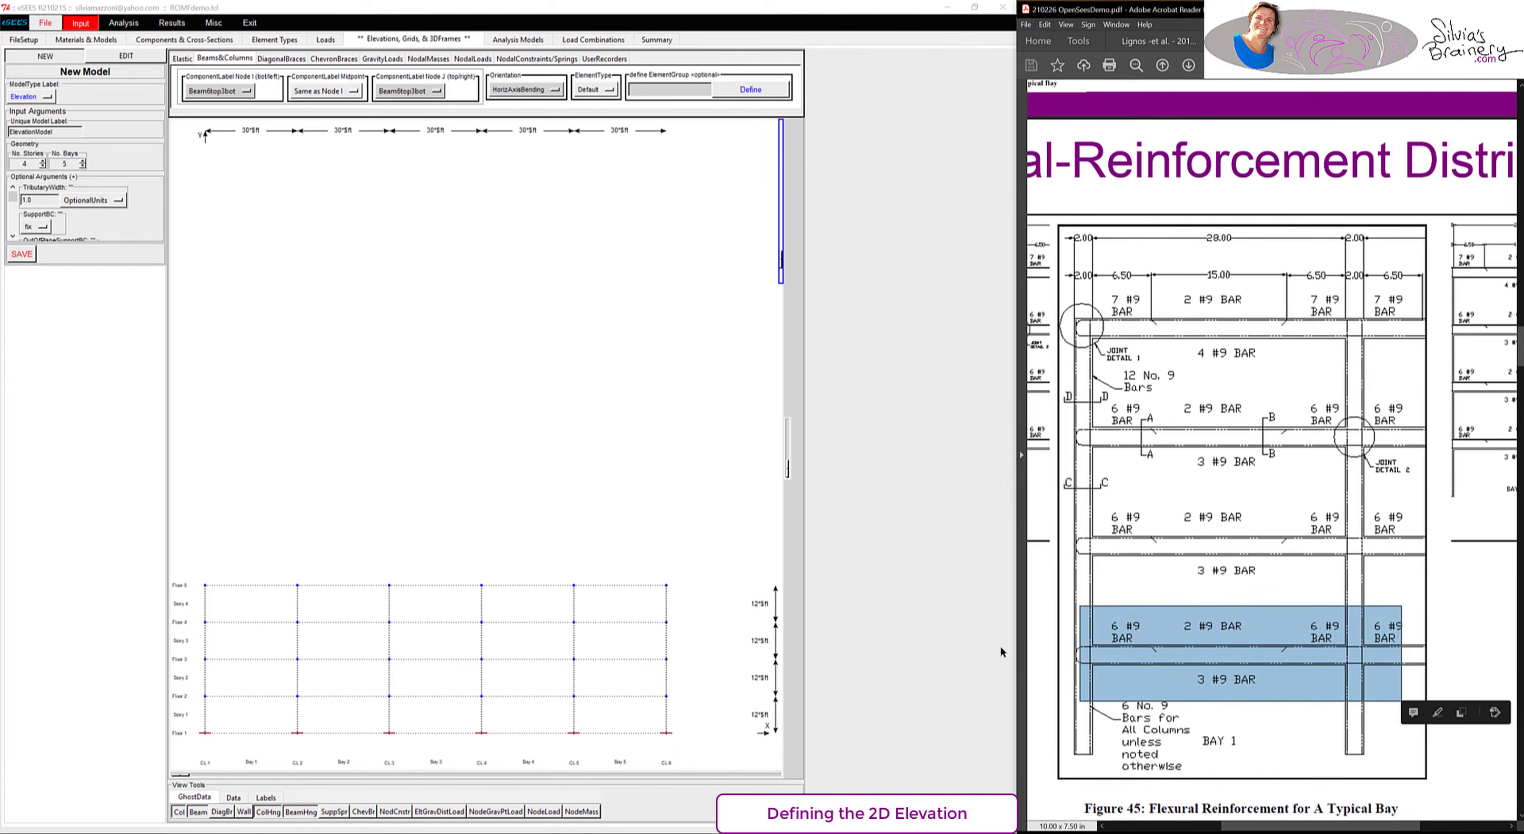
left_click(315, 94)
mouse_move(359, 122)
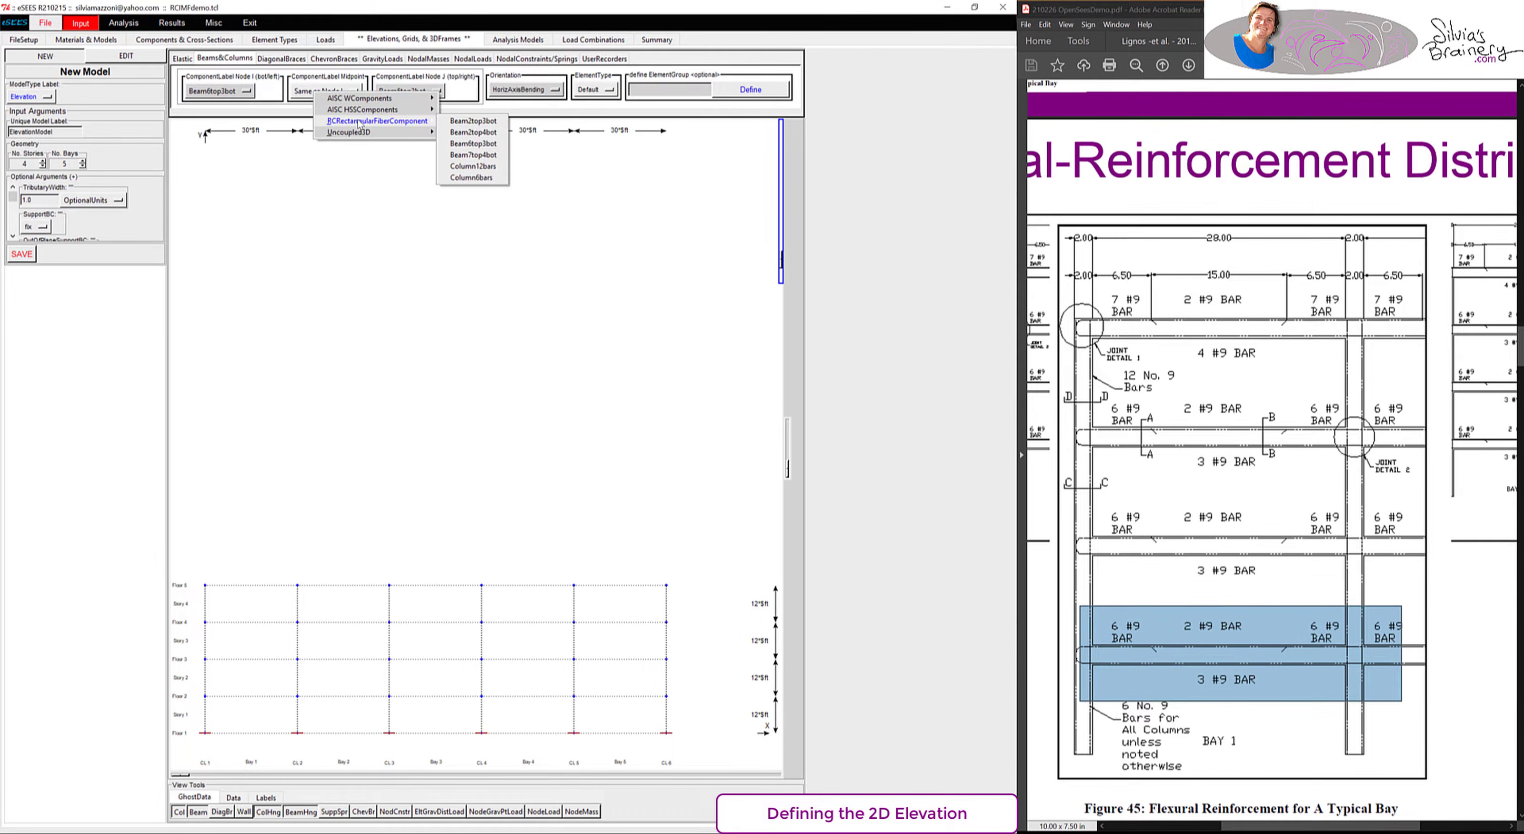
left_click(482, 123)
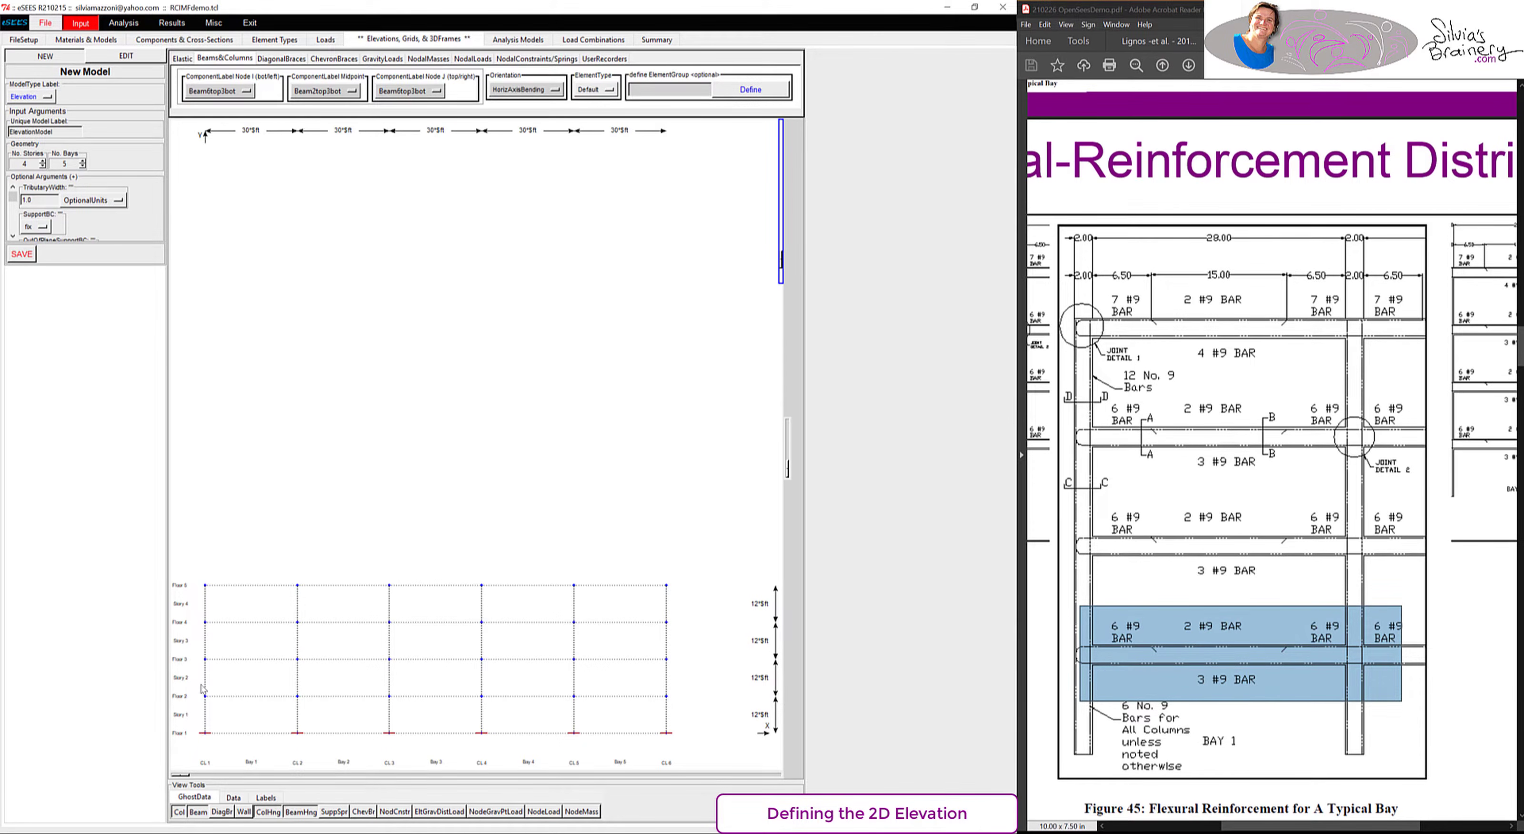
- Add the Beam6top3bot/Beam2top3bot beam elements along Floors 2, 3 and 4 across all five bays, matching the reinforcement drawing
left_click_drag(194, 685, 703, 706)
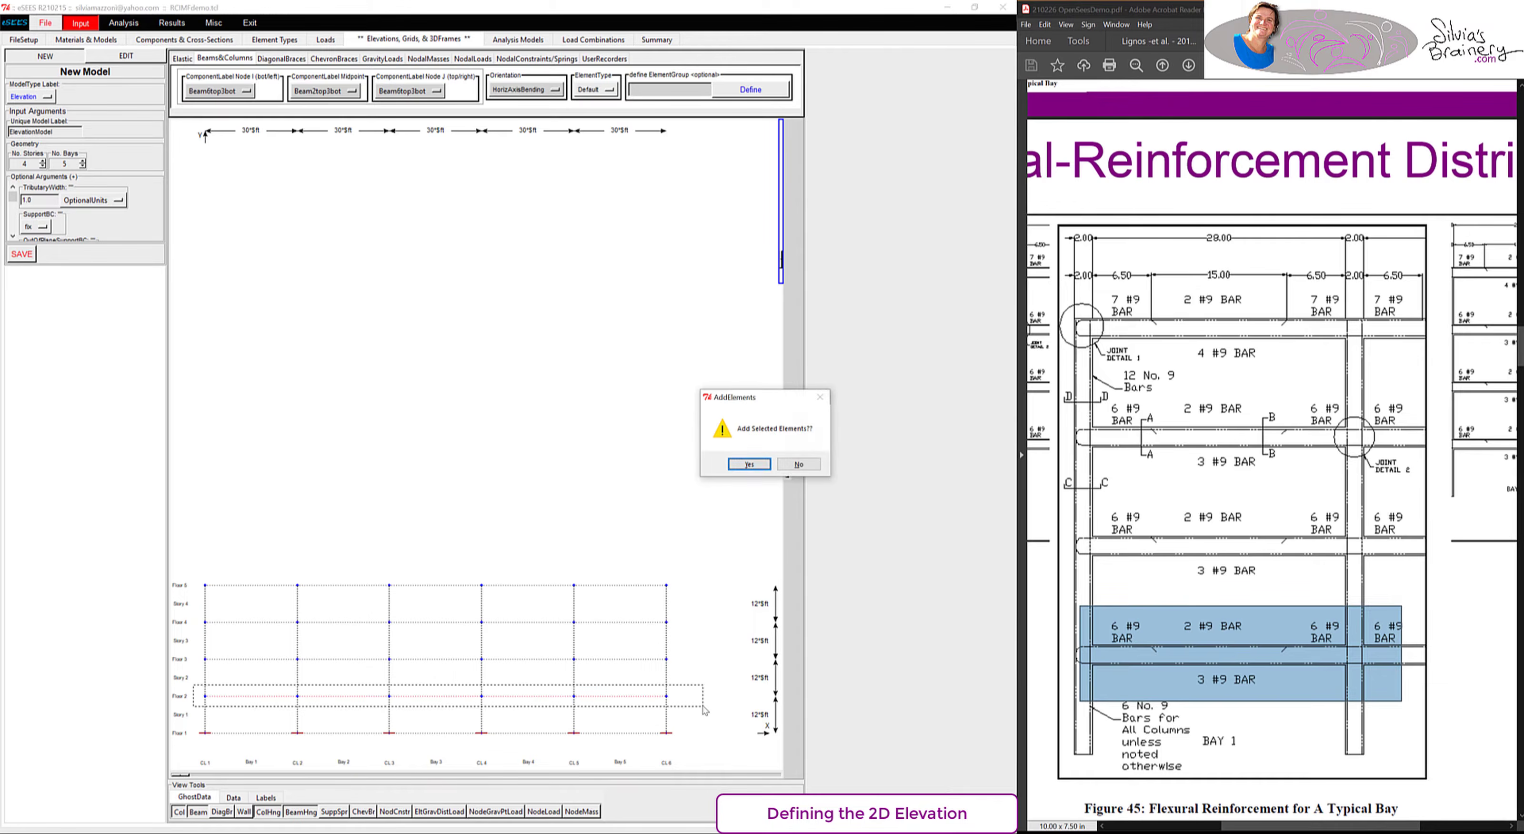
left_click(749, 464)
mouse_move(1063, 388)
left_mouse_down()
mouse_move(1448, 595)
mouse_move(1359, 595)
left_mouse_up()
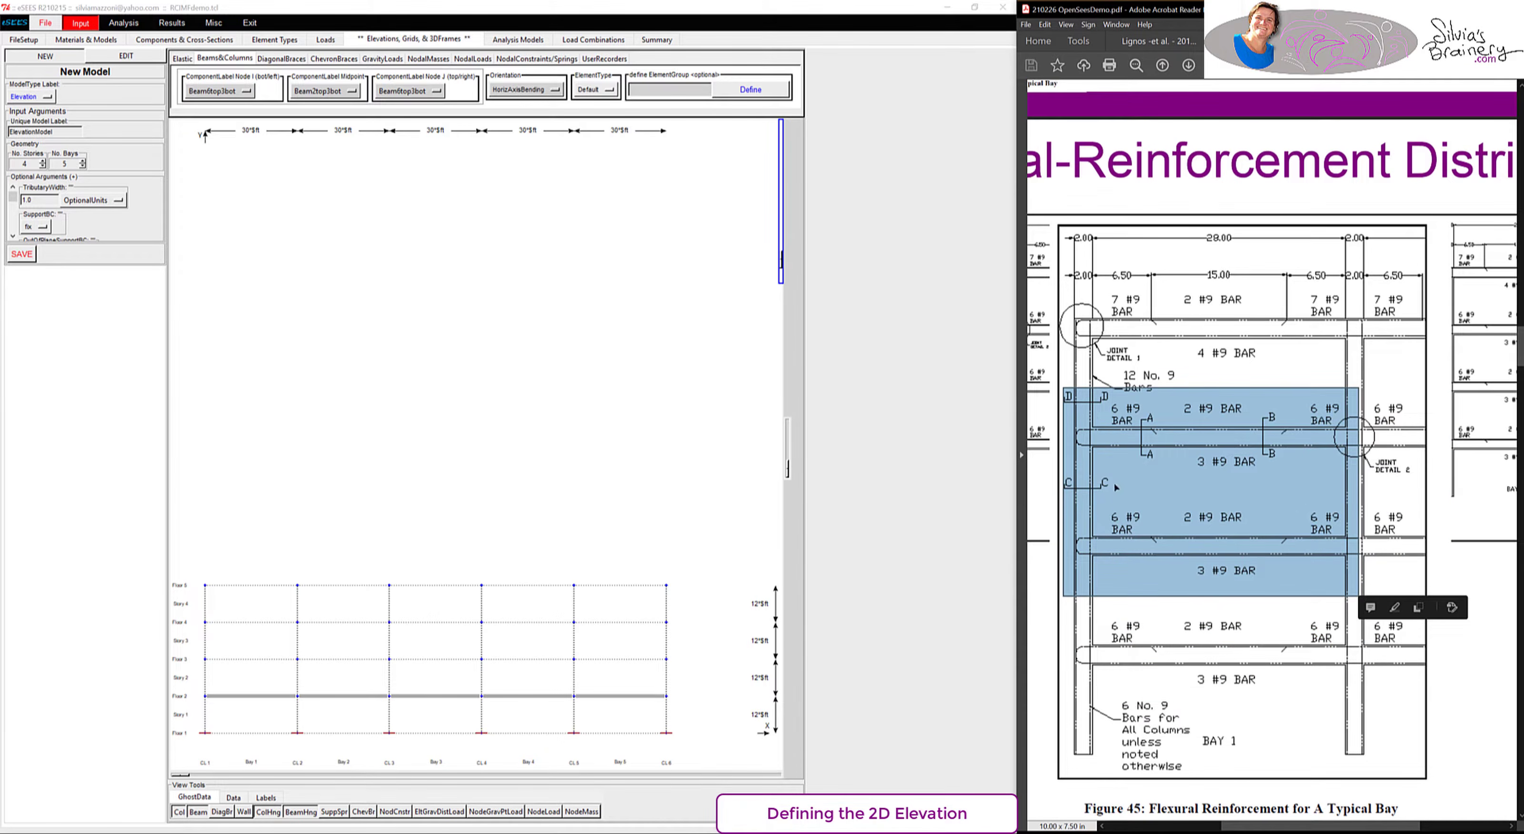
left_click_drag(193, 685, 678, 640)
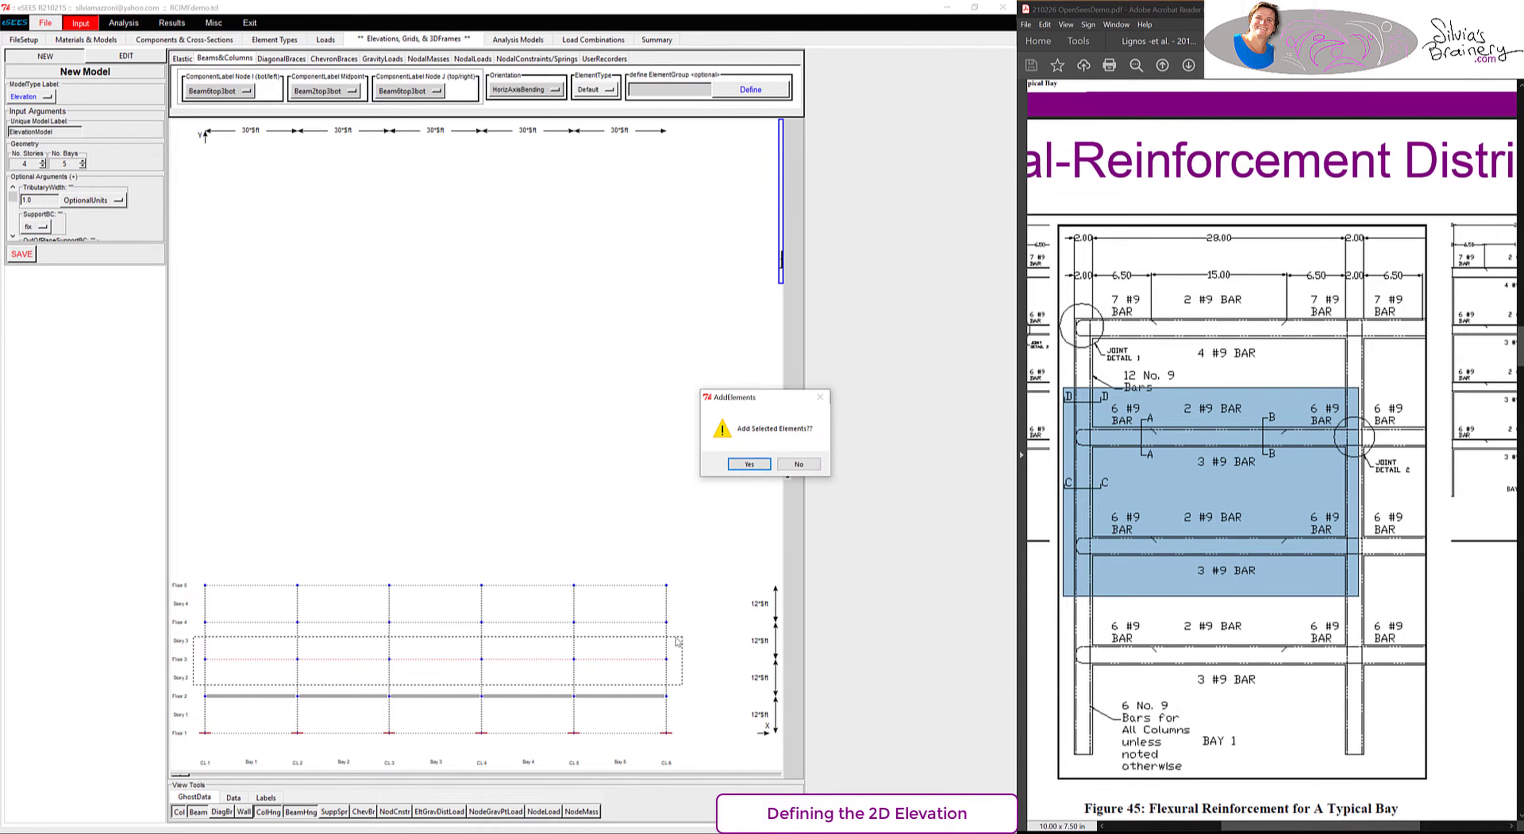
left_click(748, 465)
mouse_move(193, 687)
left_mouse_down()
mouse_move(521, 623)
mouse_move(194, 685)
mouse_move(209, 626)
mouse_move(687, 610)
left_mouse_up()
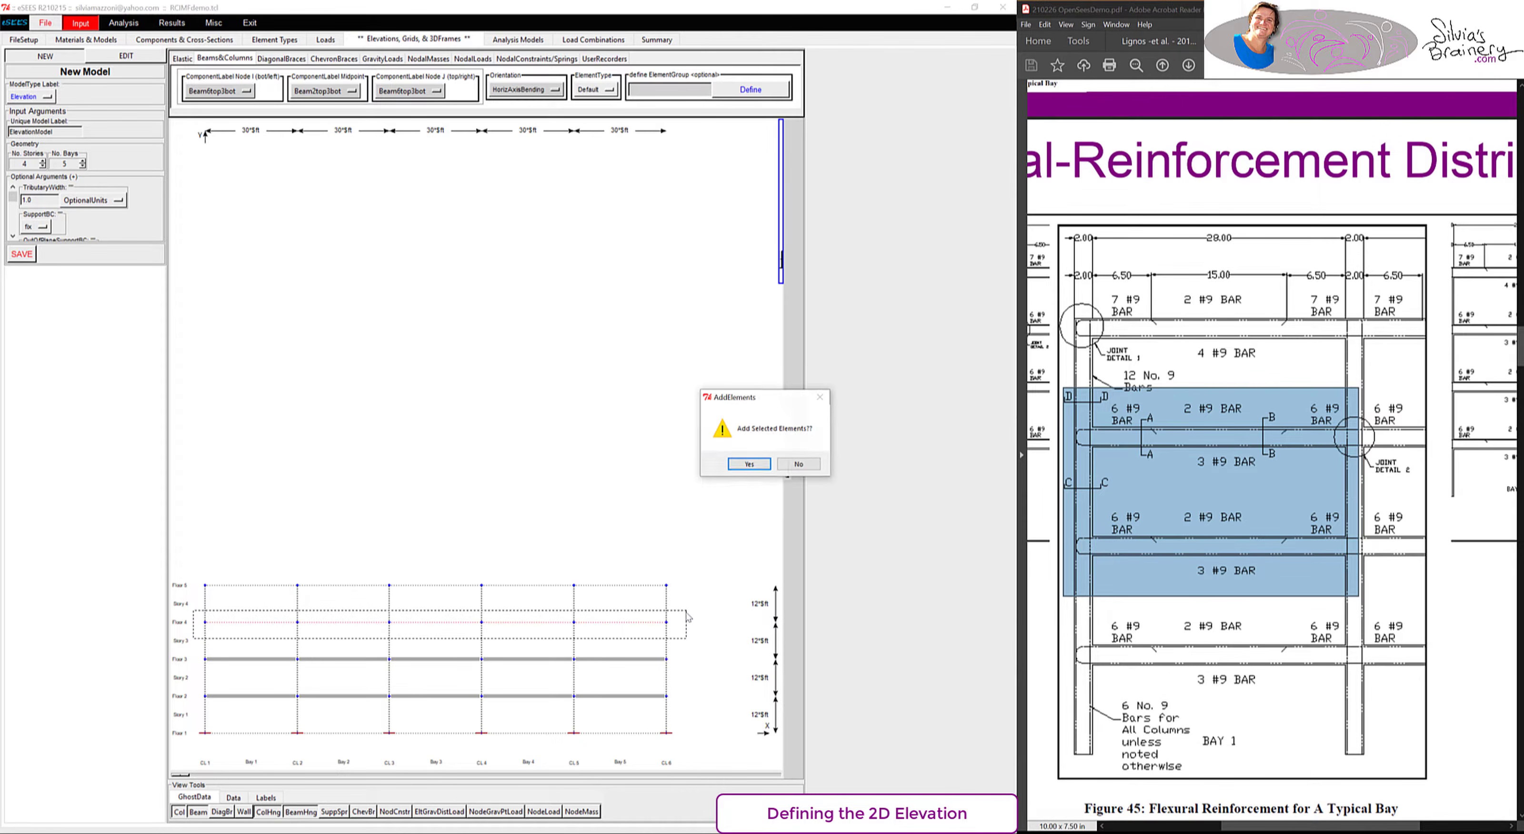
left_click(748, 464)
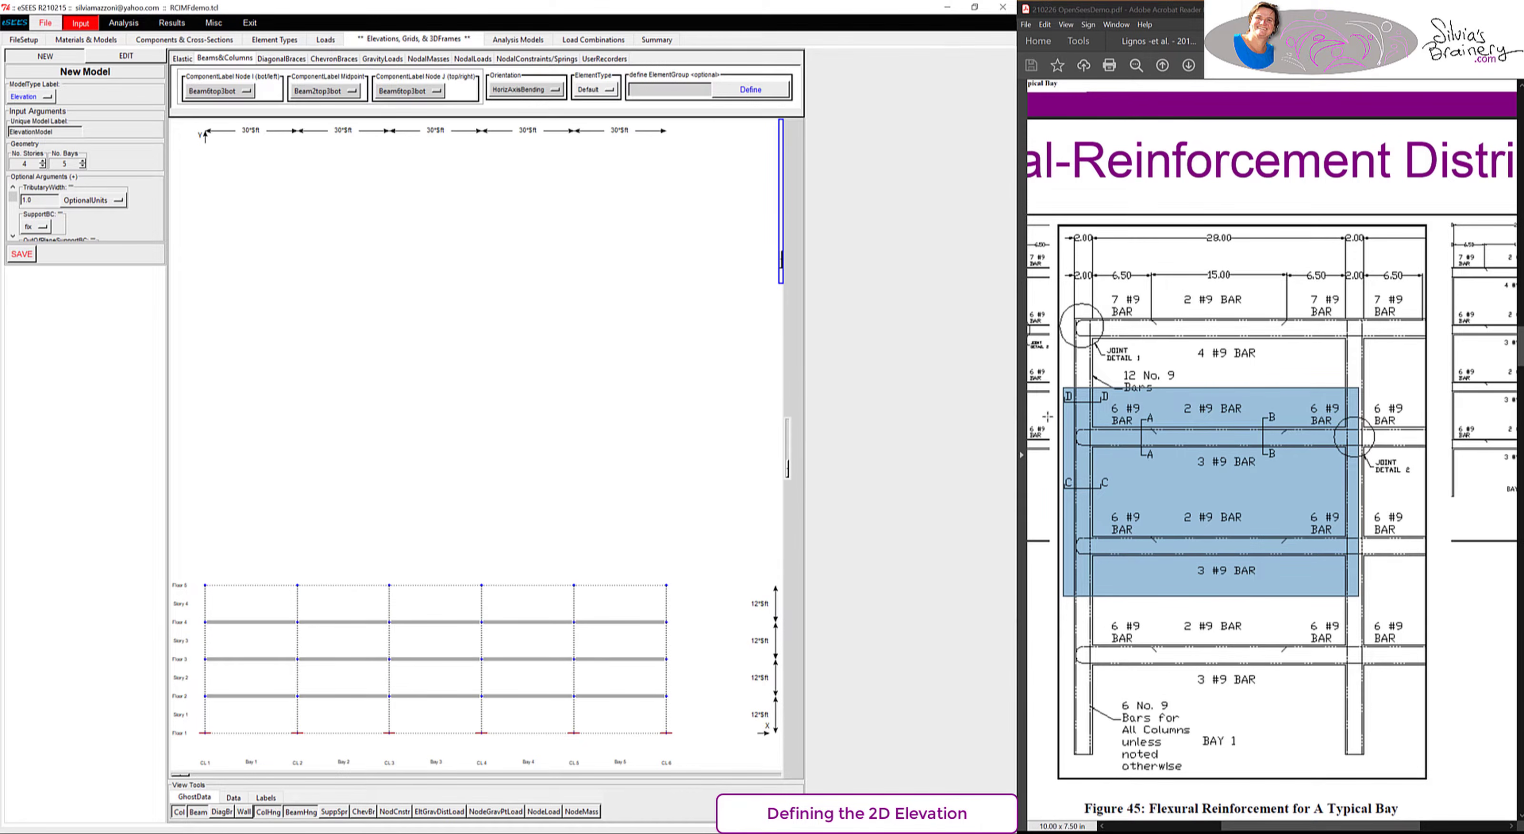
- Add the roof beams along Floor 5 across all bays with Beam7top4bot at Nodes I and J and Beam2top4bot at the midpoint
left_click_drag(1090, 271, 1385, 374)
left_click(234, 92)
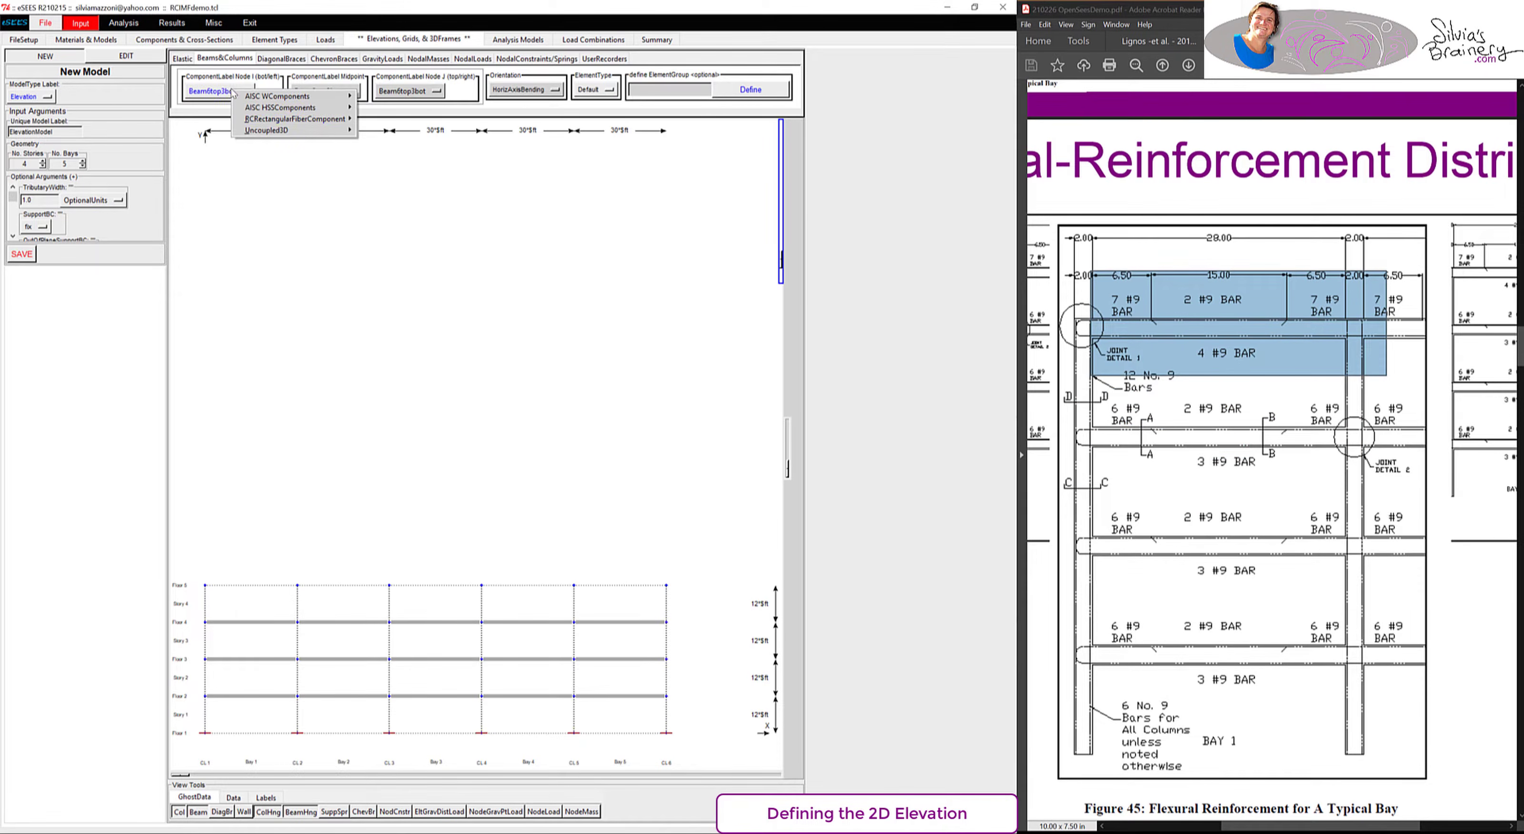
mouse_move(269, 121)
left_click(391, 153)
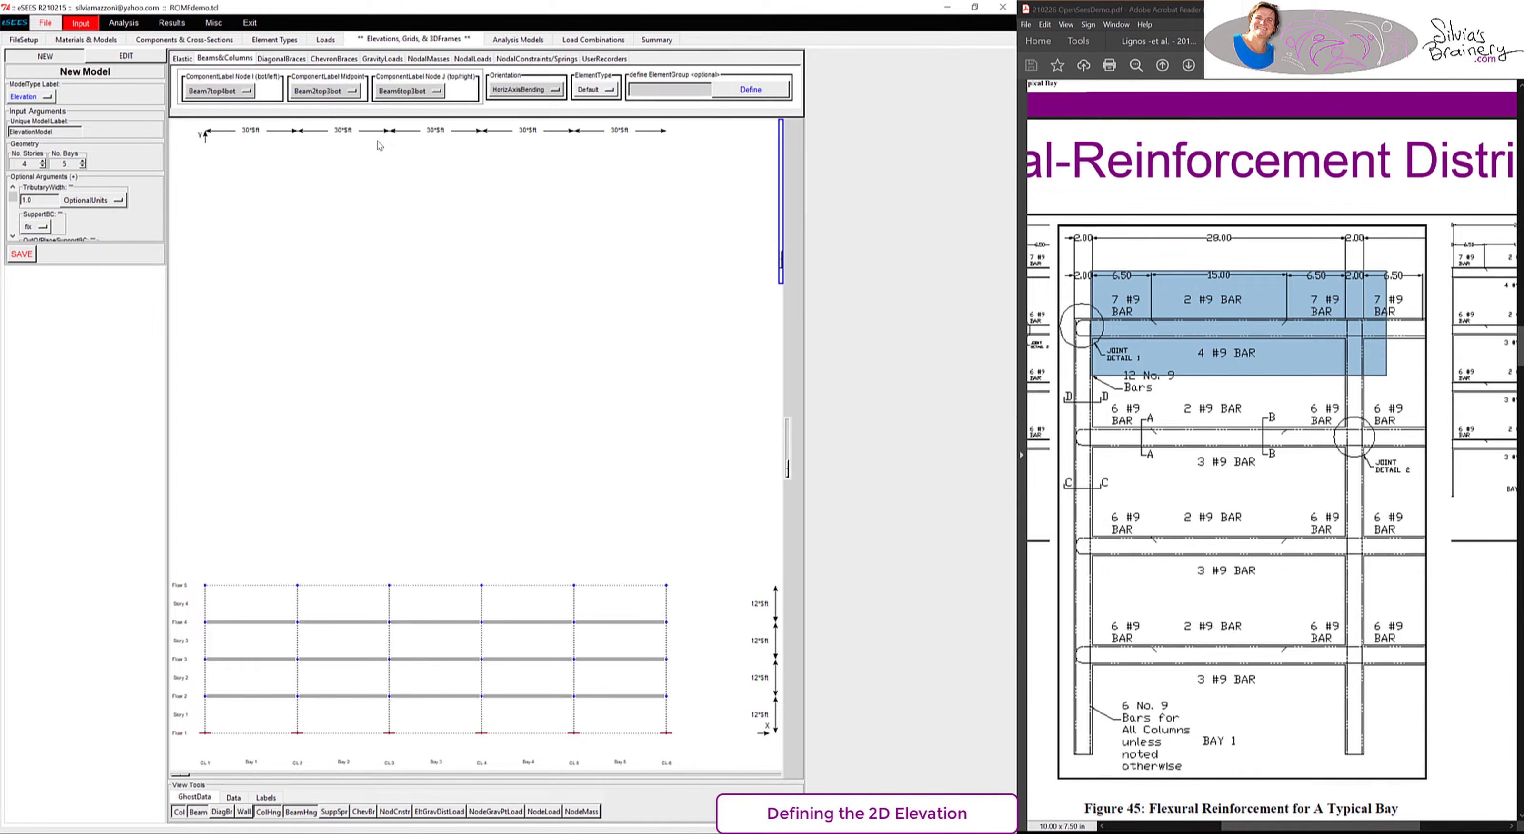
left_click(408, 90)
mouse_move(448, 123)
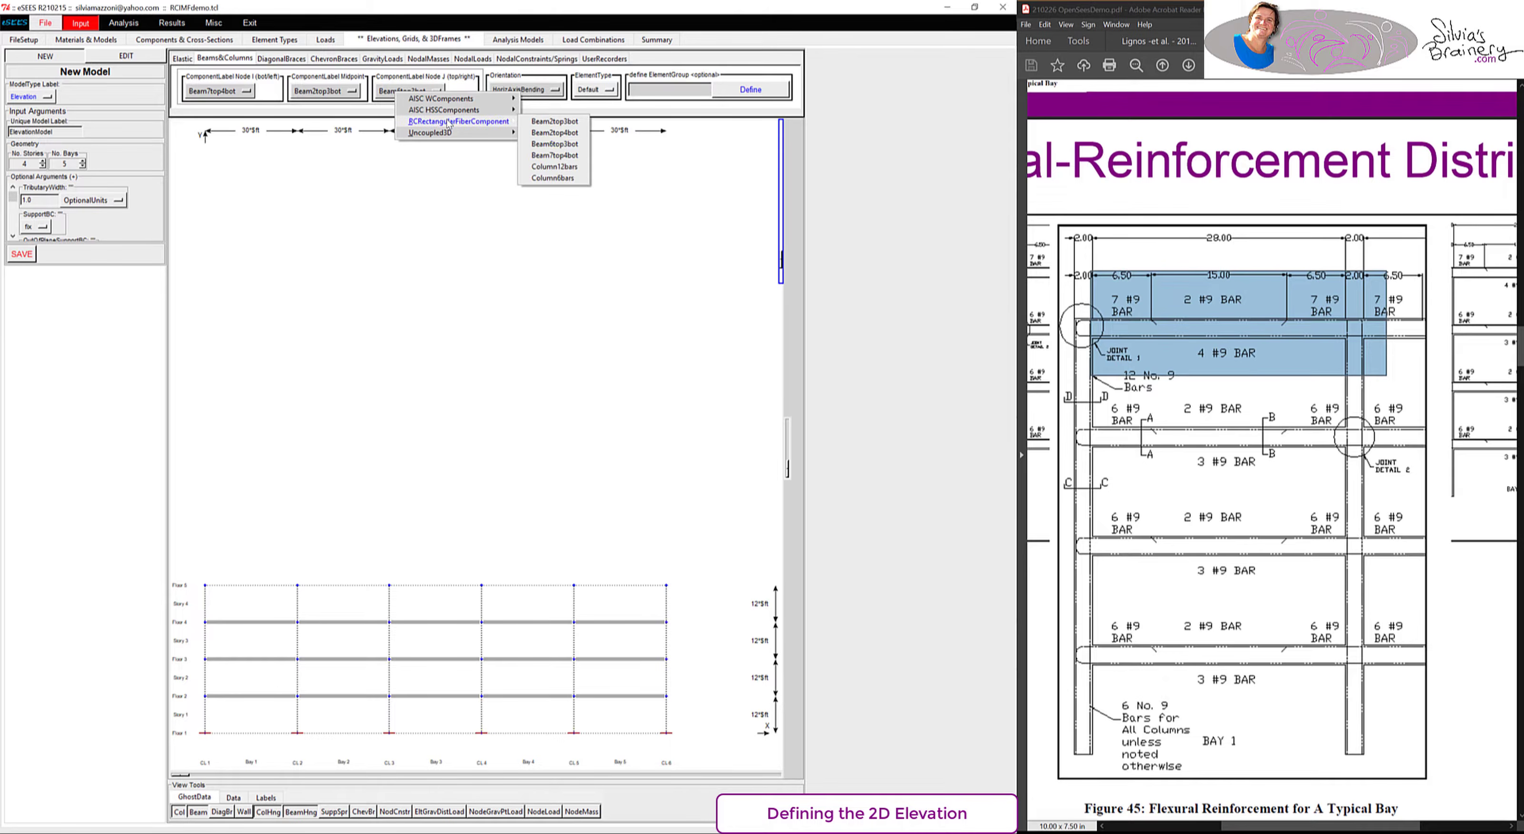
left_click(554, 144)
left_click(331, 91)
mouse_move(395, 123)
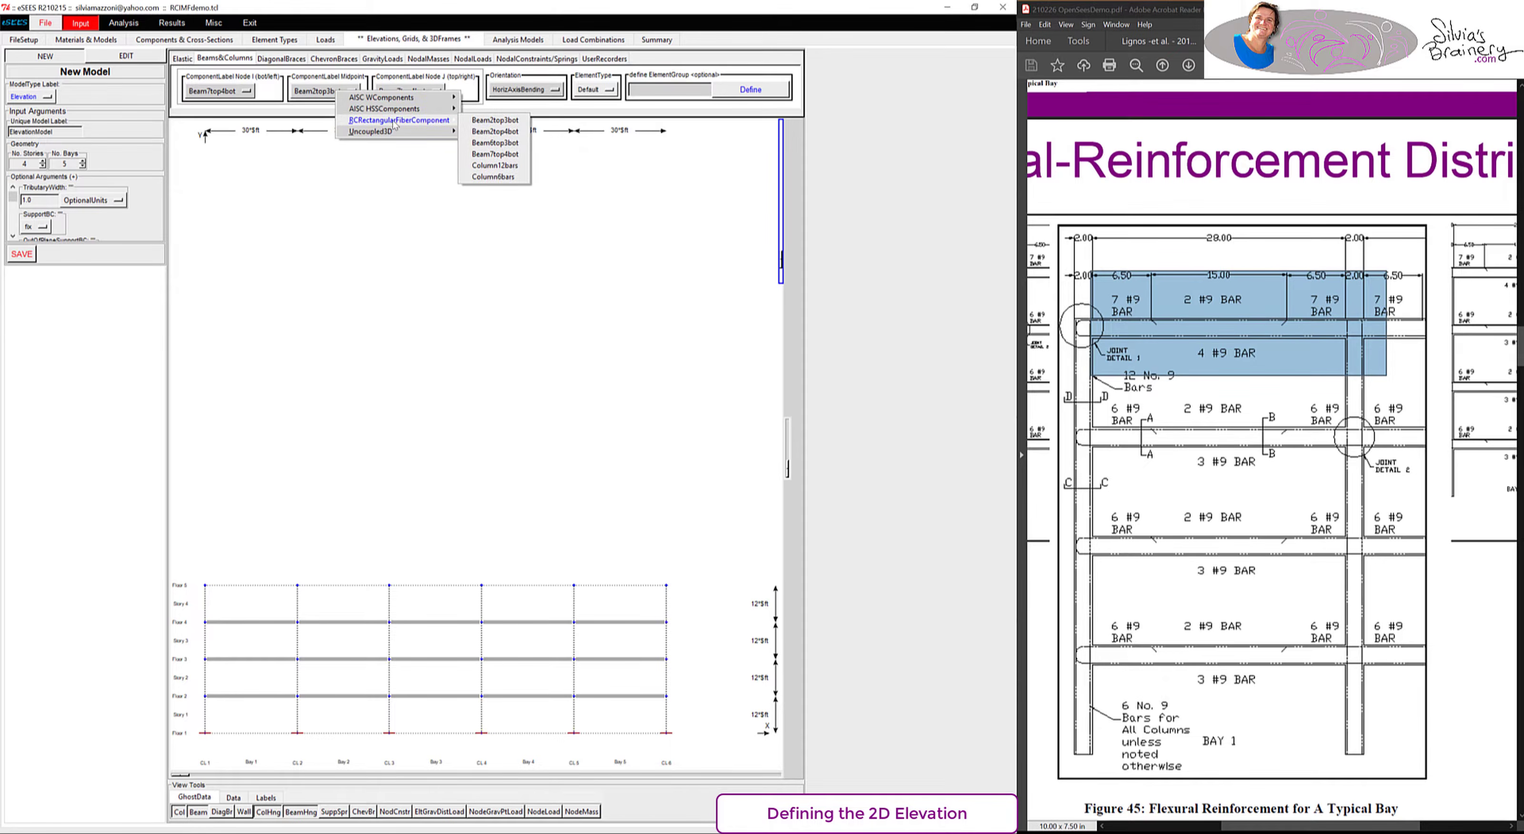
left_click(494, 131)
left_click_drag(194, 570, 703, 599)
left_click(753, 467)
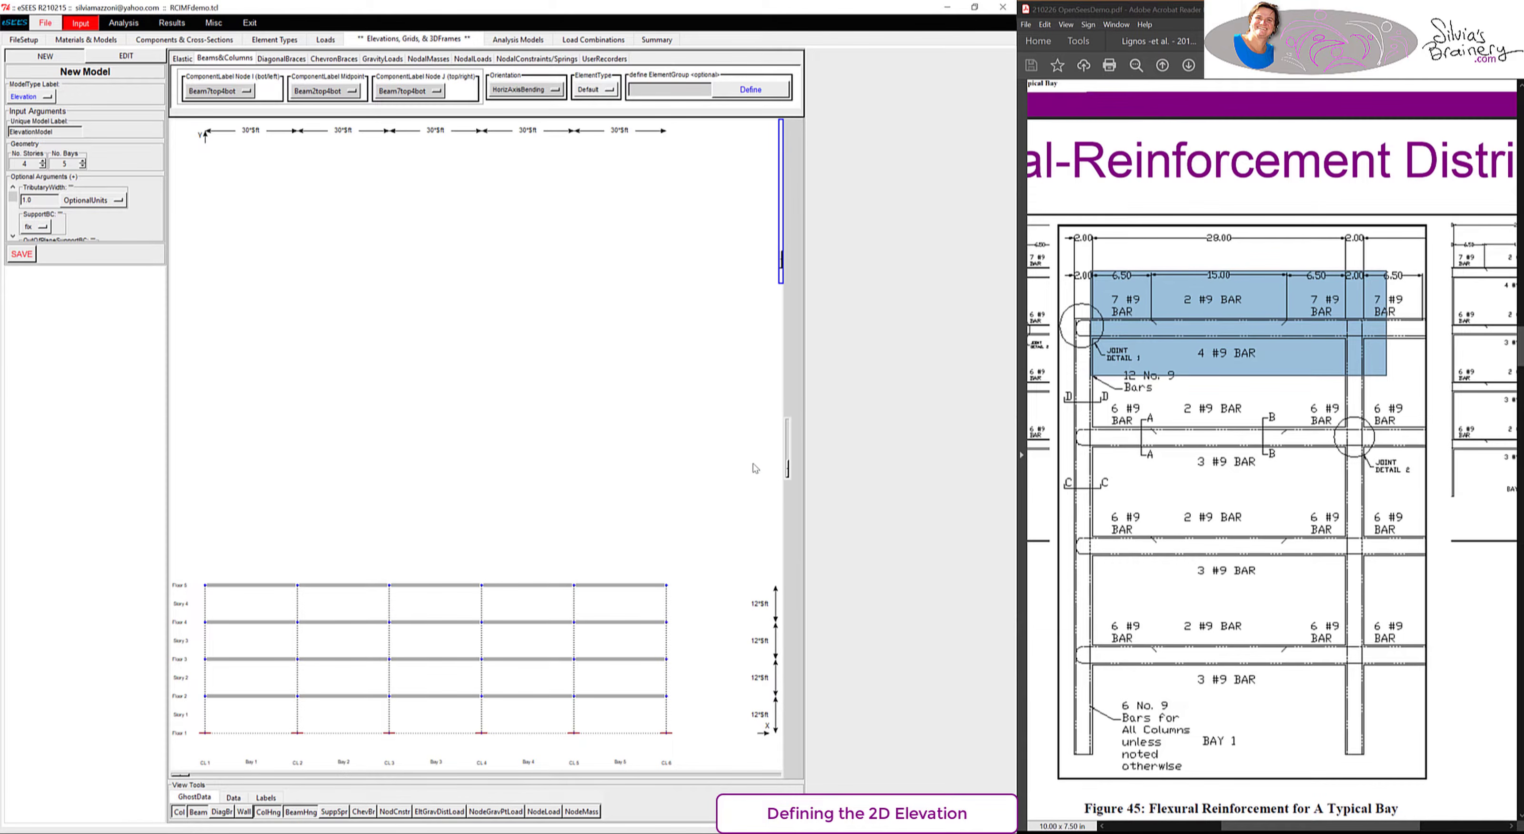
- Consult the column notes in the reinforcement drawing and choose Column6bars for Node I, the midpoint and Node J
left_click(1101, 407)
left_click_drag(1115, 362, 1195, 397)
left_click_drag(1106, 680, 1259, 799)
left_click(216, 90)
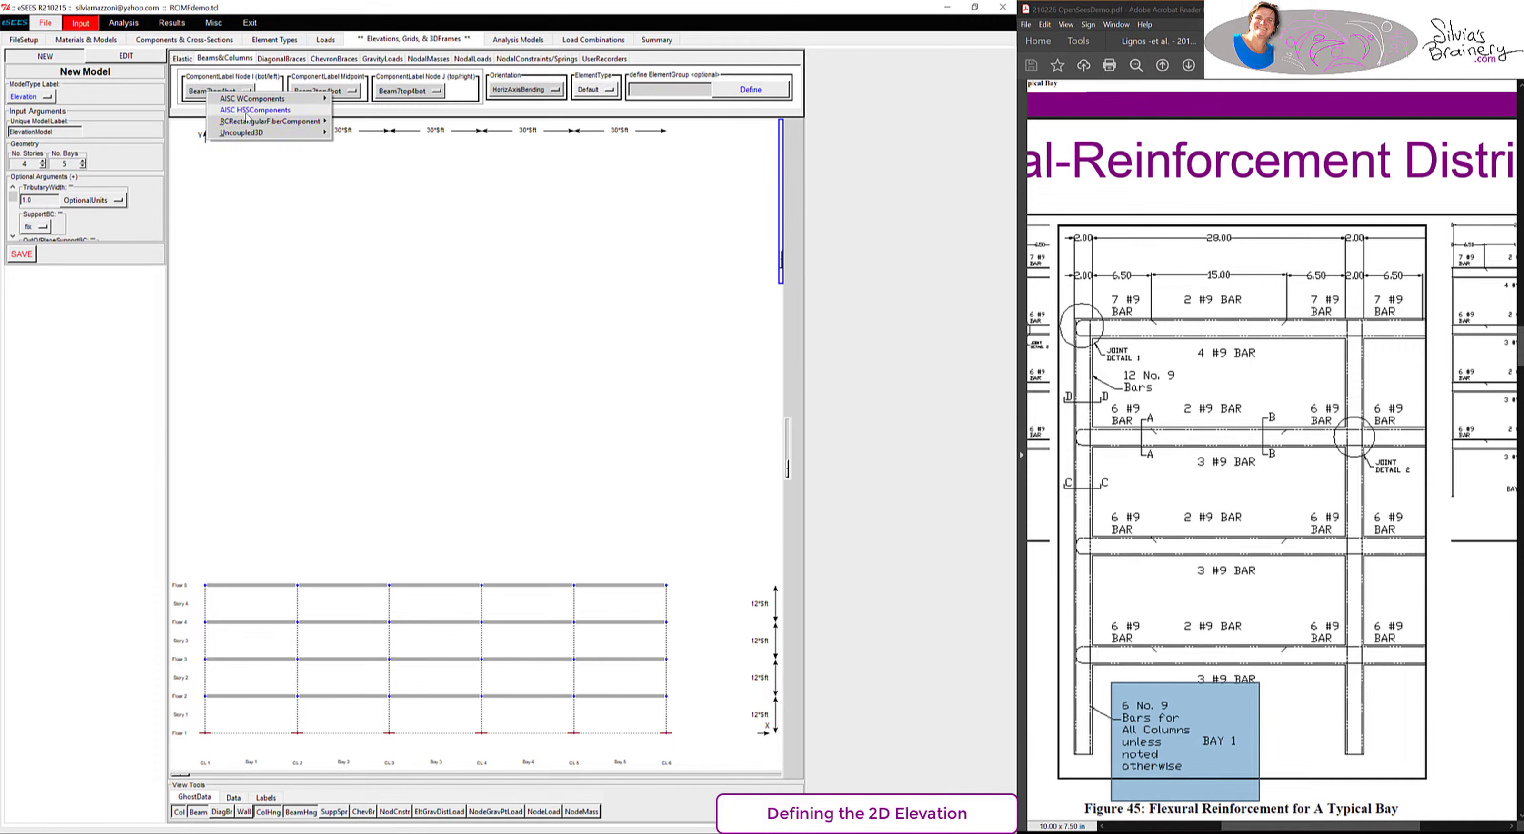
mouse_move(257, 123)
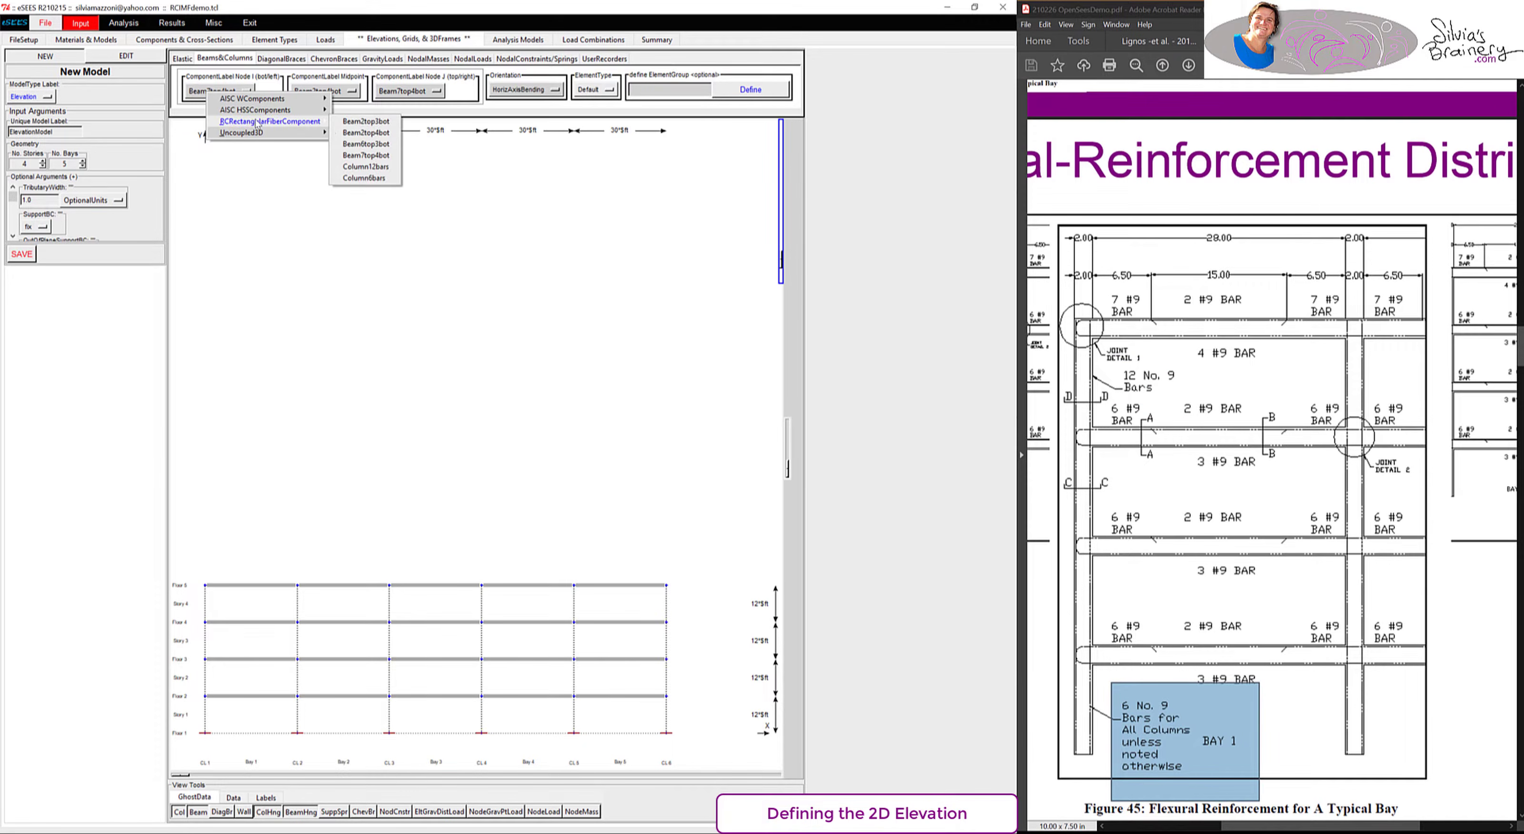
left_click(379, 178)
left_click(328, 91)
mouse_move(385, 119)
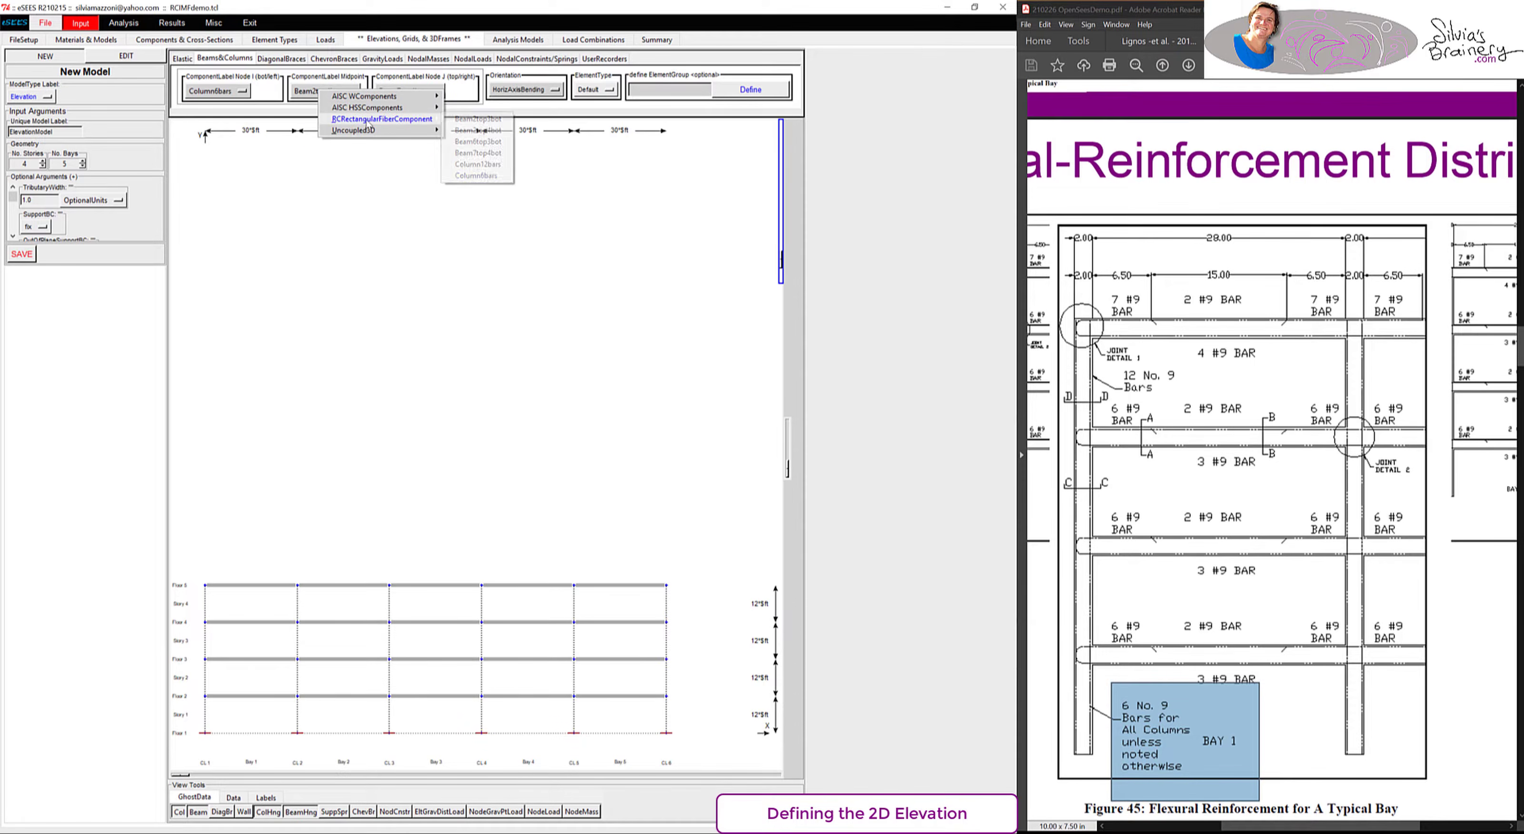
left_click(488, 177)
left_click(403, 90)
mouse_move(466, 123)
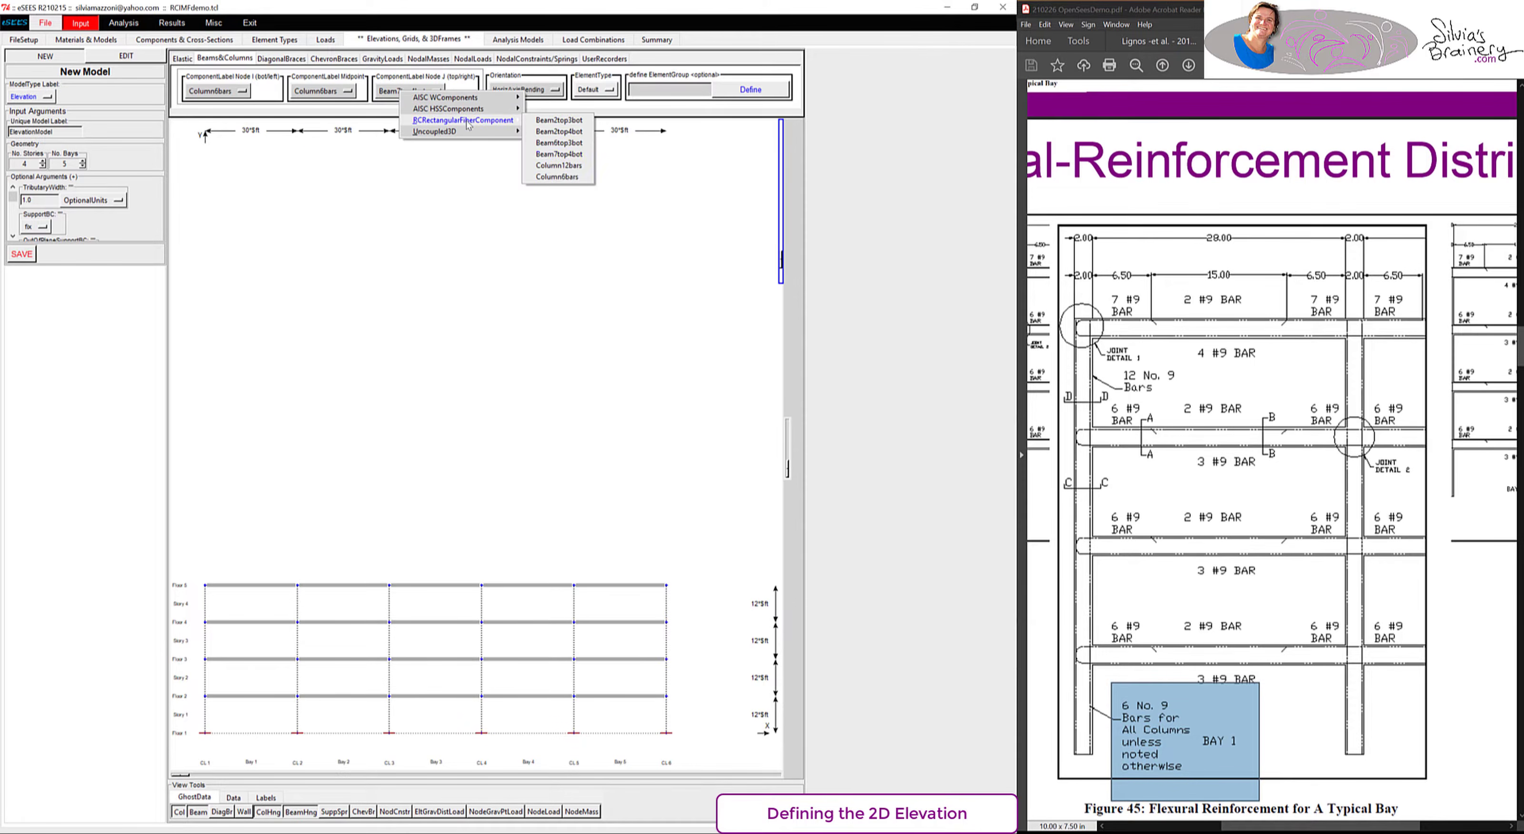
left_click(557, 177)
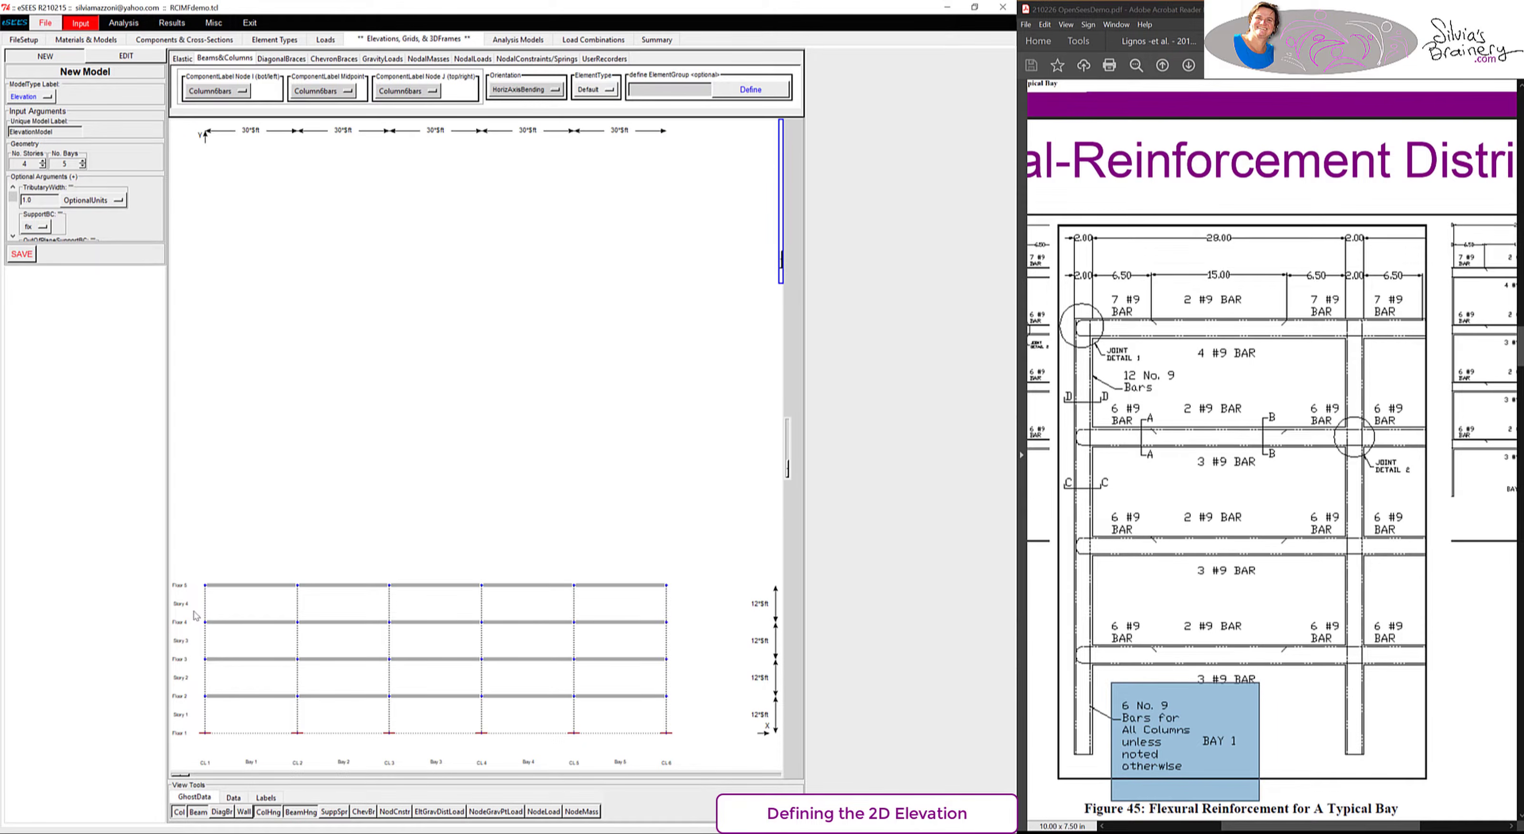
- Turn off the ghost beams and add Column6bars columns on all column lines of Stories 1 to 3
left_click(198, 812)
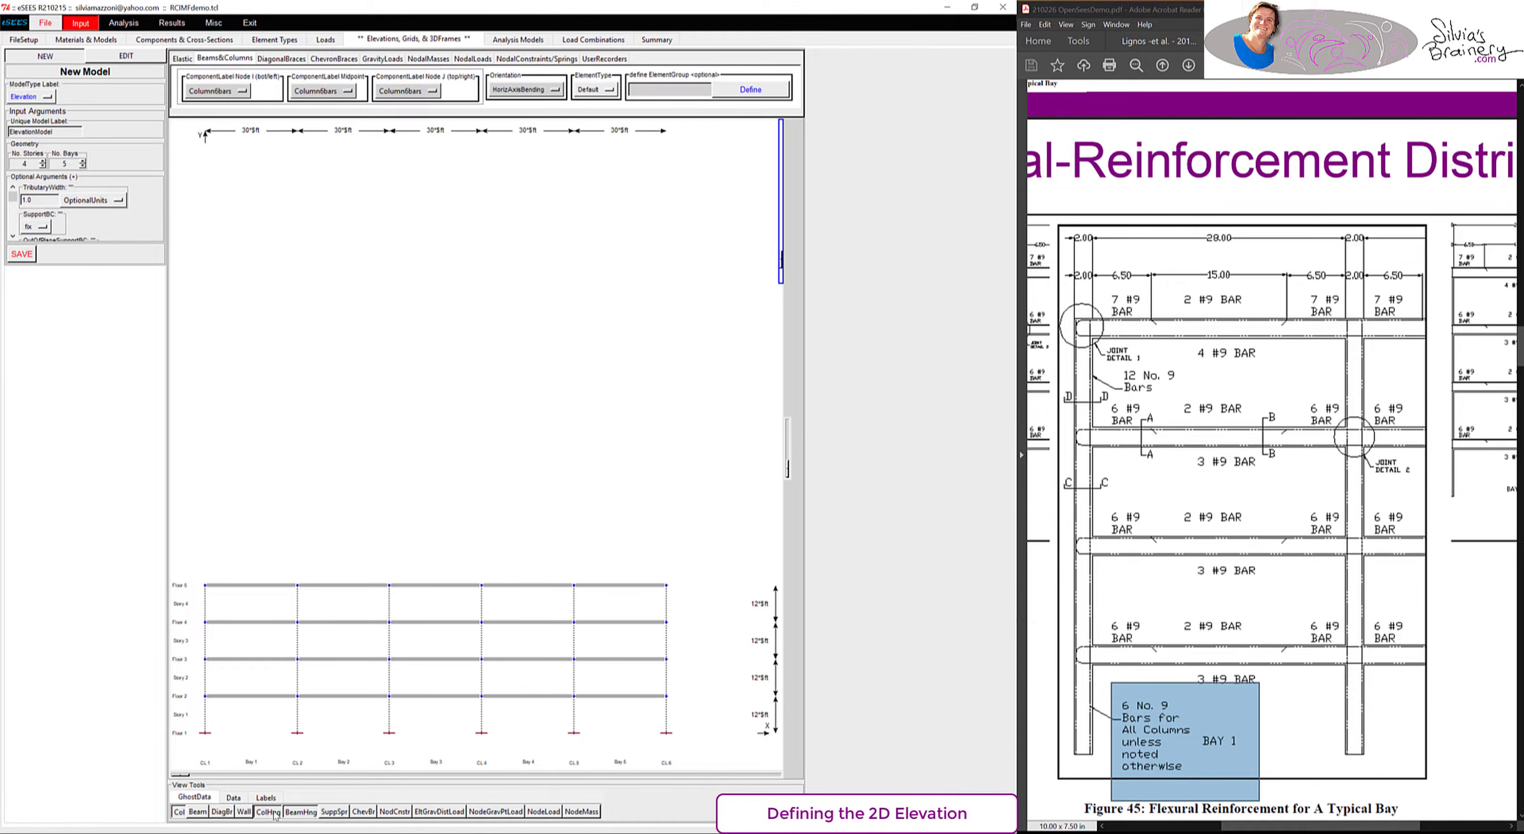
left_click_drag(197, 613, 691, 741)
left_click(748, 464)
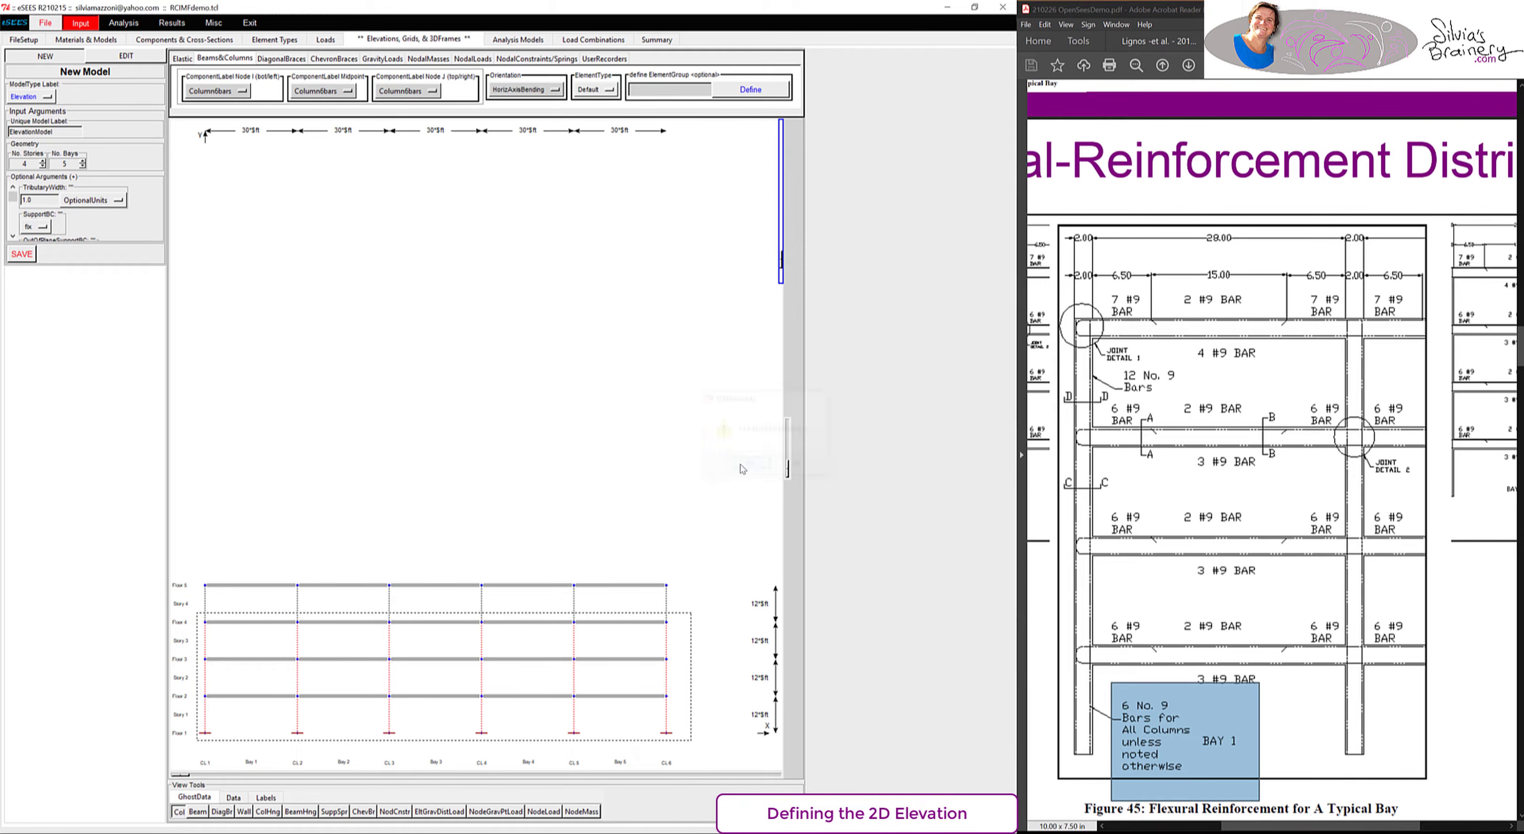
- Add the Story 4 columns on all column lines with Column12bars at Node I, the midpoint and Node J
left_click(214, 92)
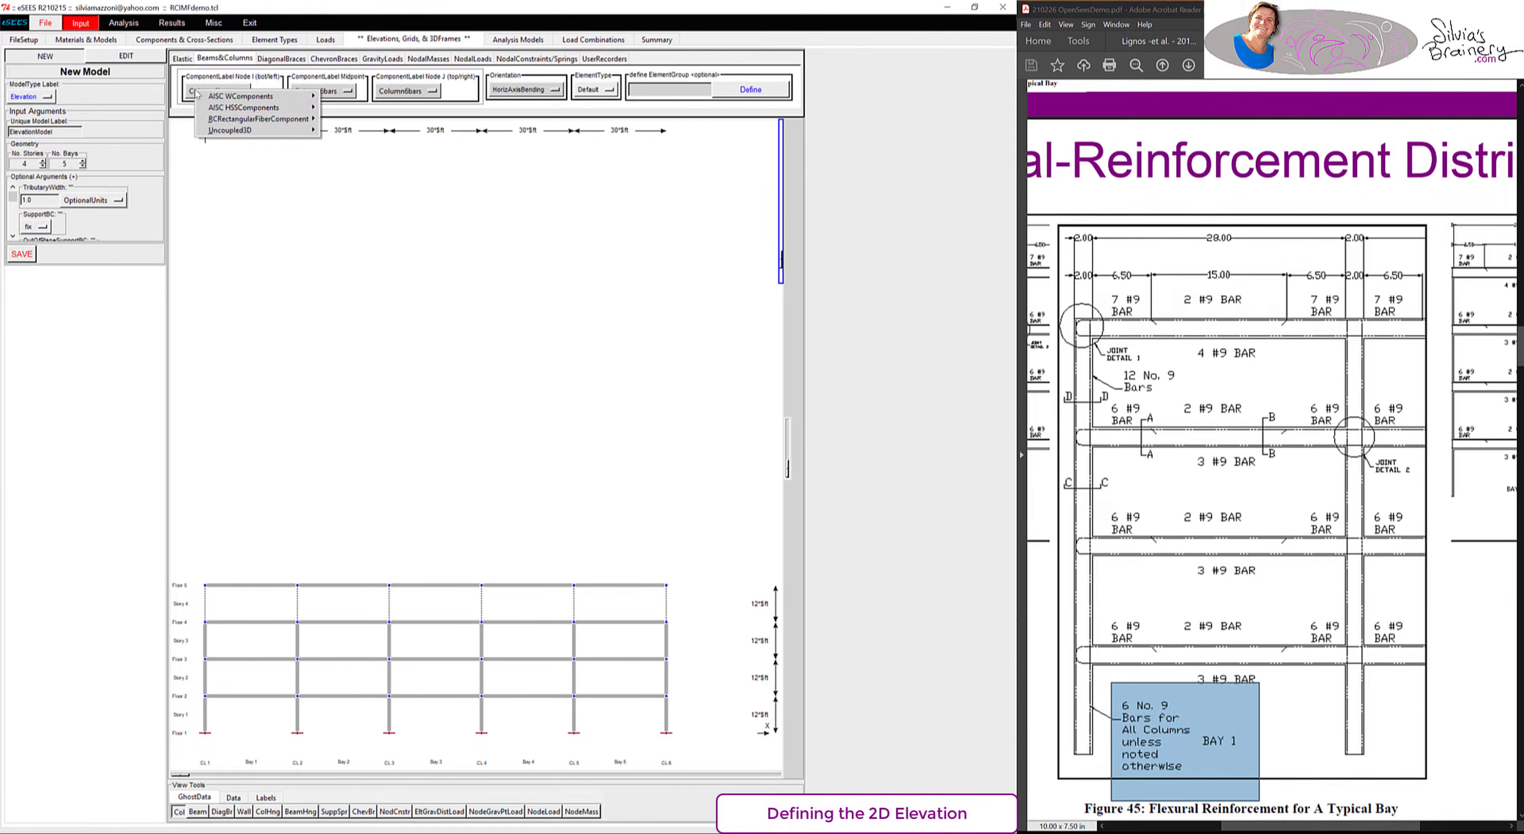
mouse_move(235, 121)
left_click(373, 164)
left_click(320, 92)
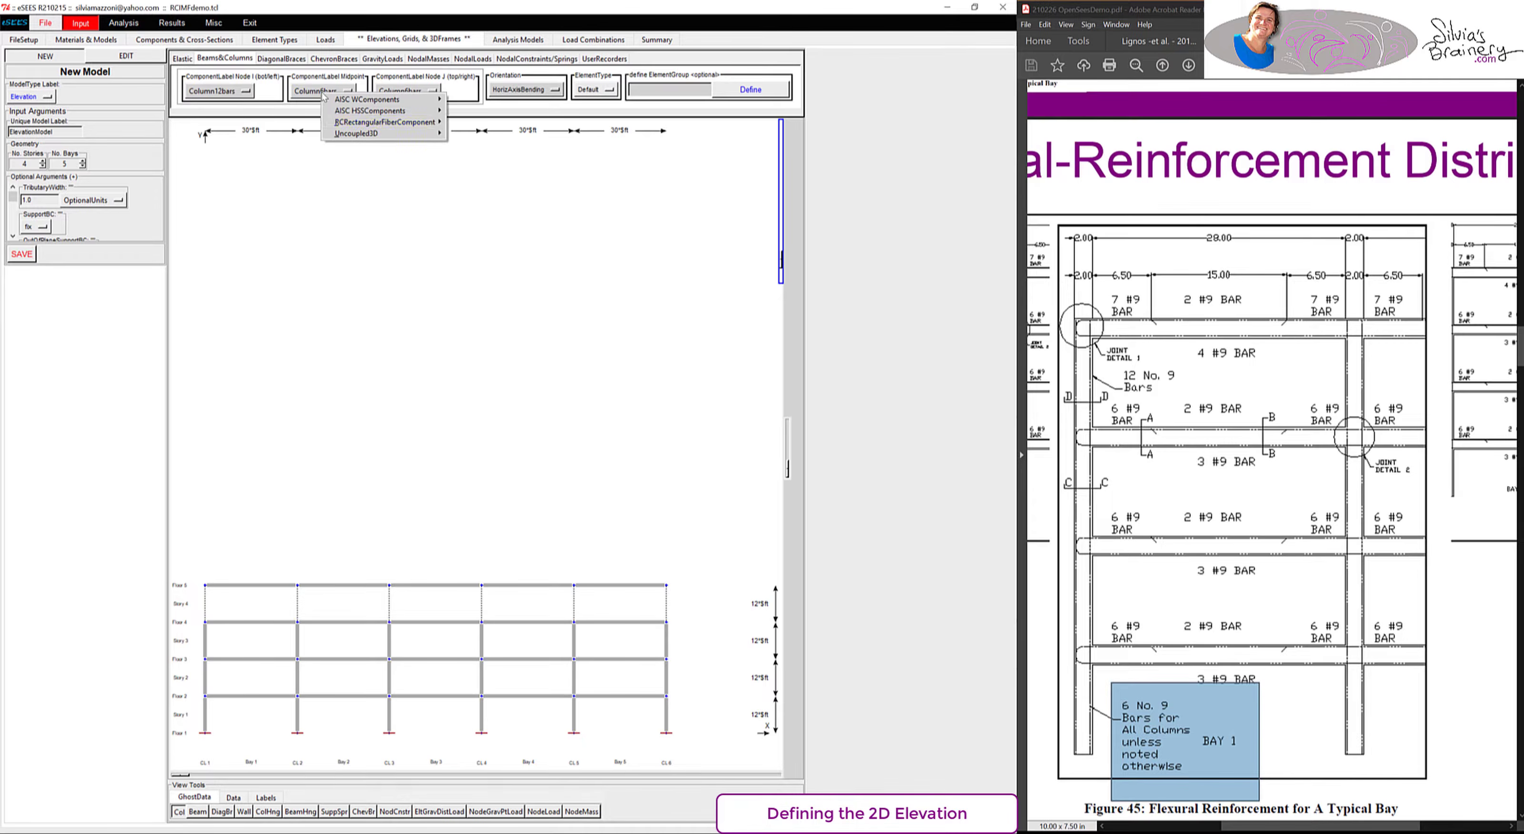
mouse_move(374, 125)
left_click(489, 167)
left_click(406, 91)
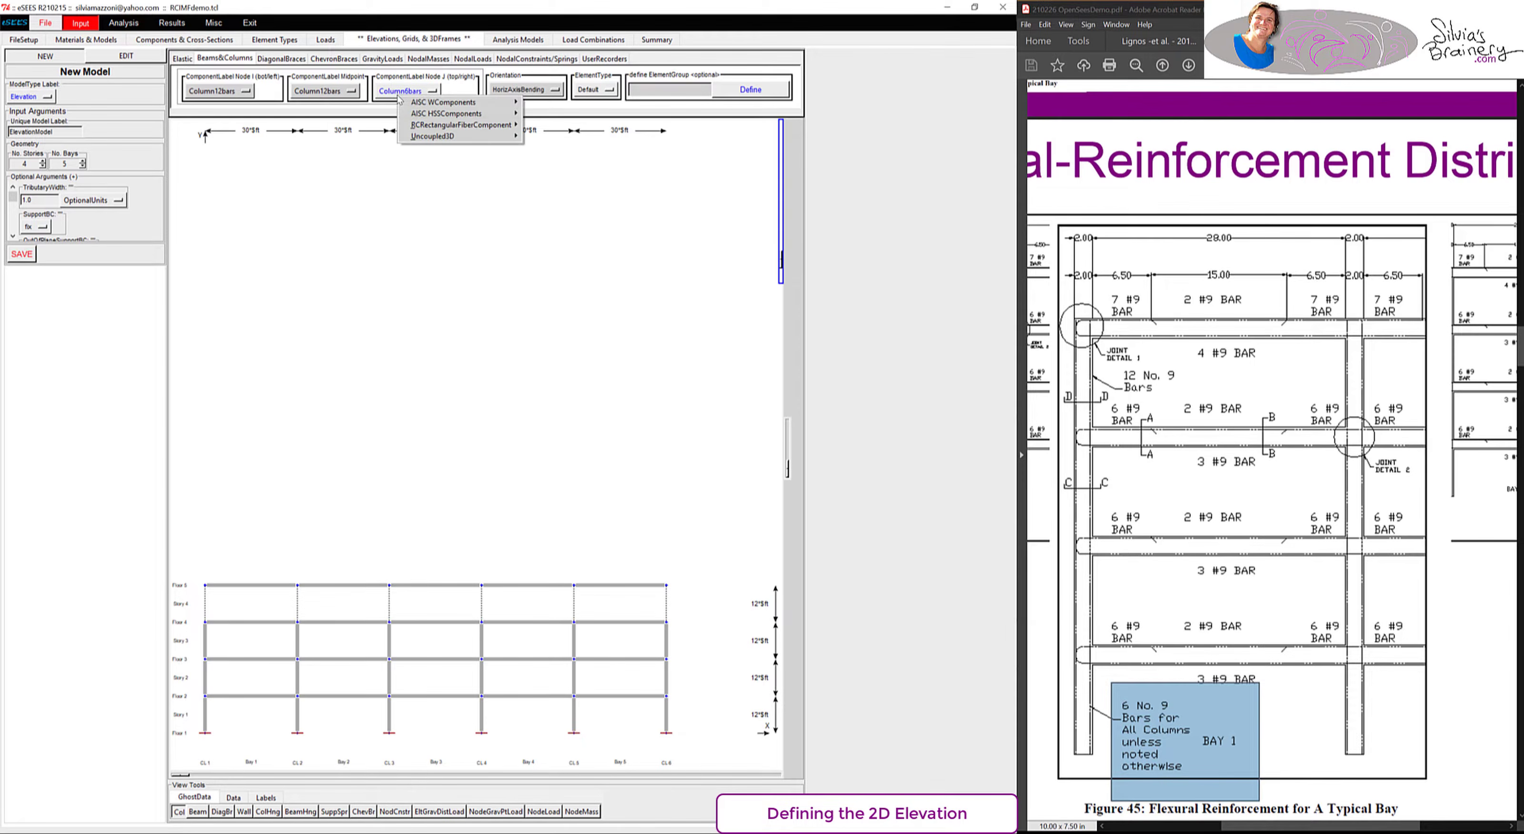
mouse_move(461, 125)
left_click(571, 171)
left_click_drag(194, 574, 707, 638)
left_click(750, 465)
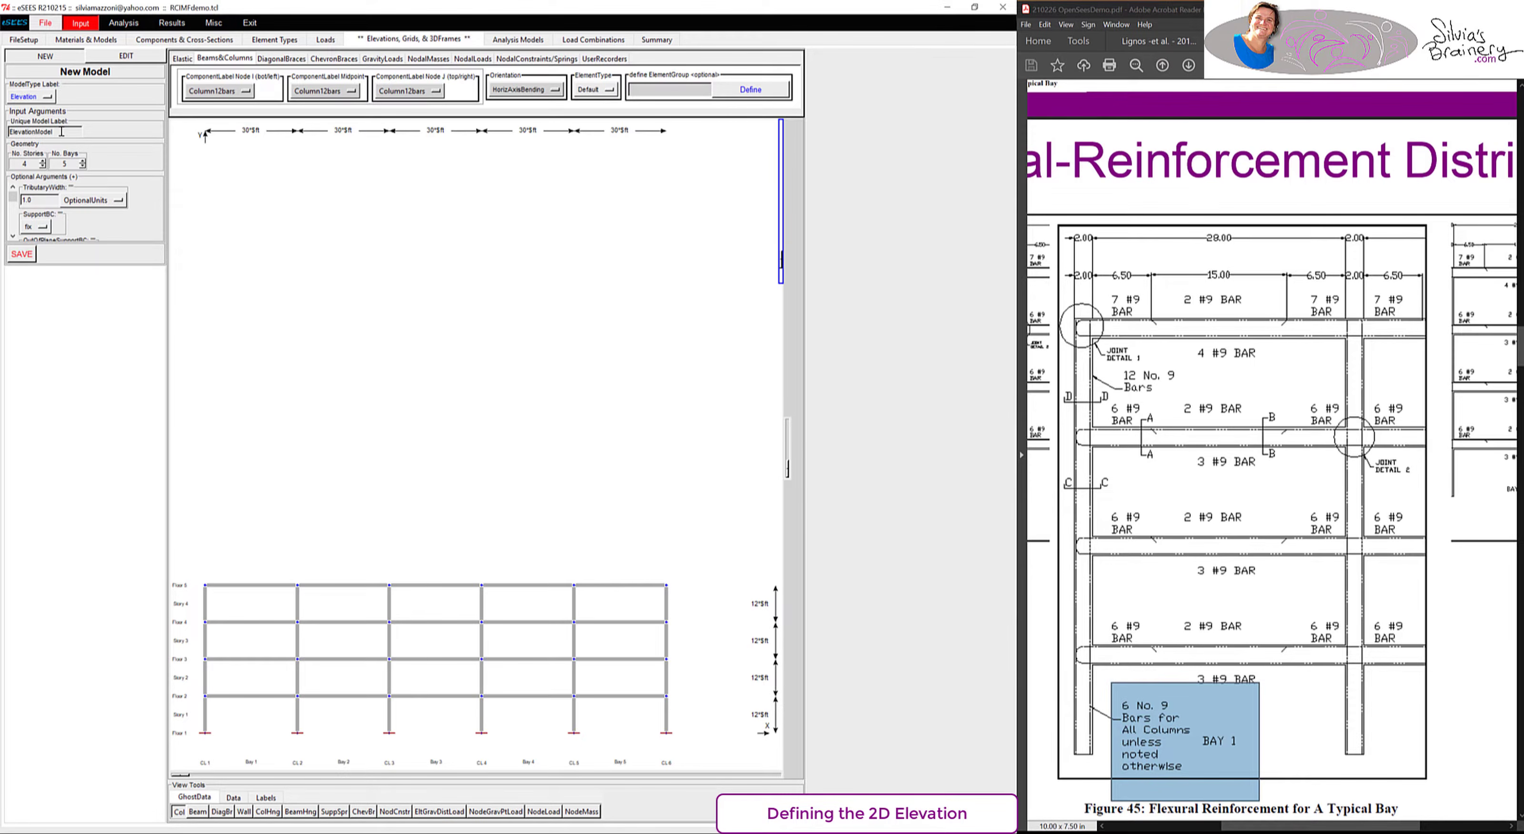
- Save the elevation model as InteriorElevation, hide the ghost diagonal braces and save the input file
type("Interior")
left_click(21, 254)
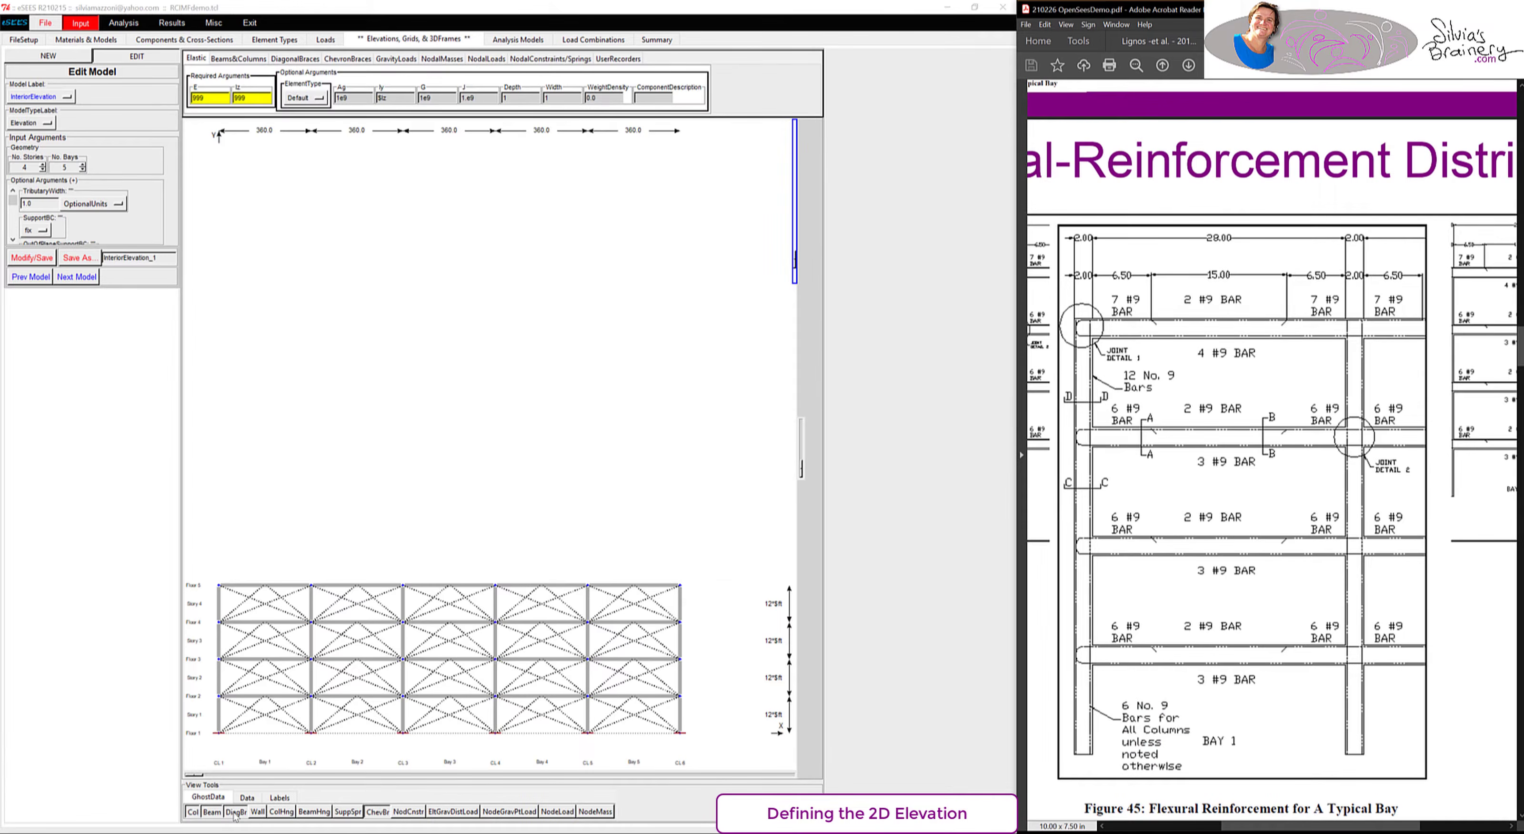
left_click(235, 812)
left_click(50, 24)
left_click(82, 96)
- Examine the InteriorElevation geometry and the column and beam component assignments in the current input file, then close the script window
left_click(51, 25)
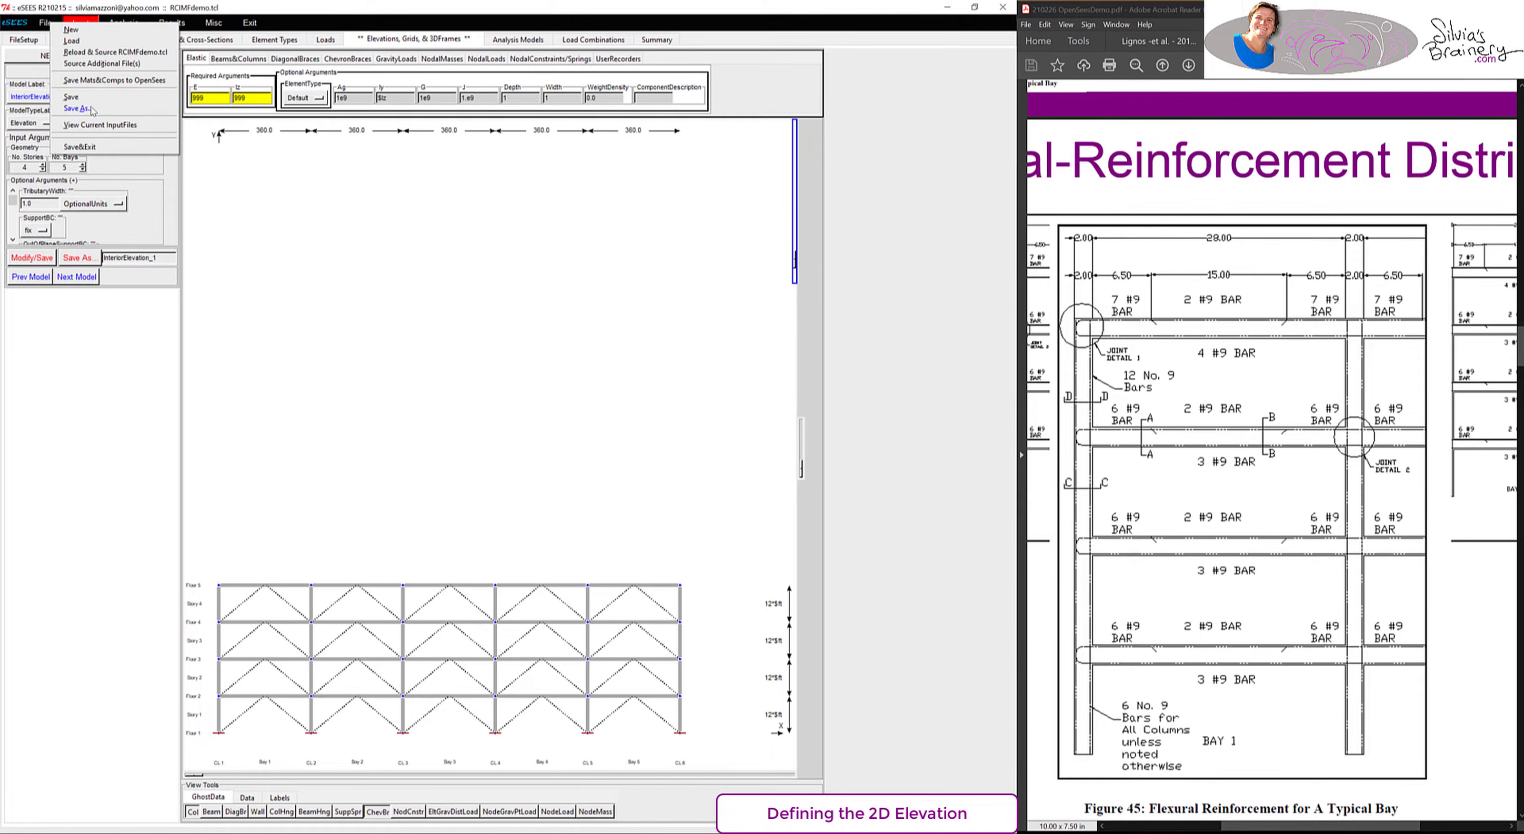
left_click(108, 132)
scroll(470, 310, "down", 15)
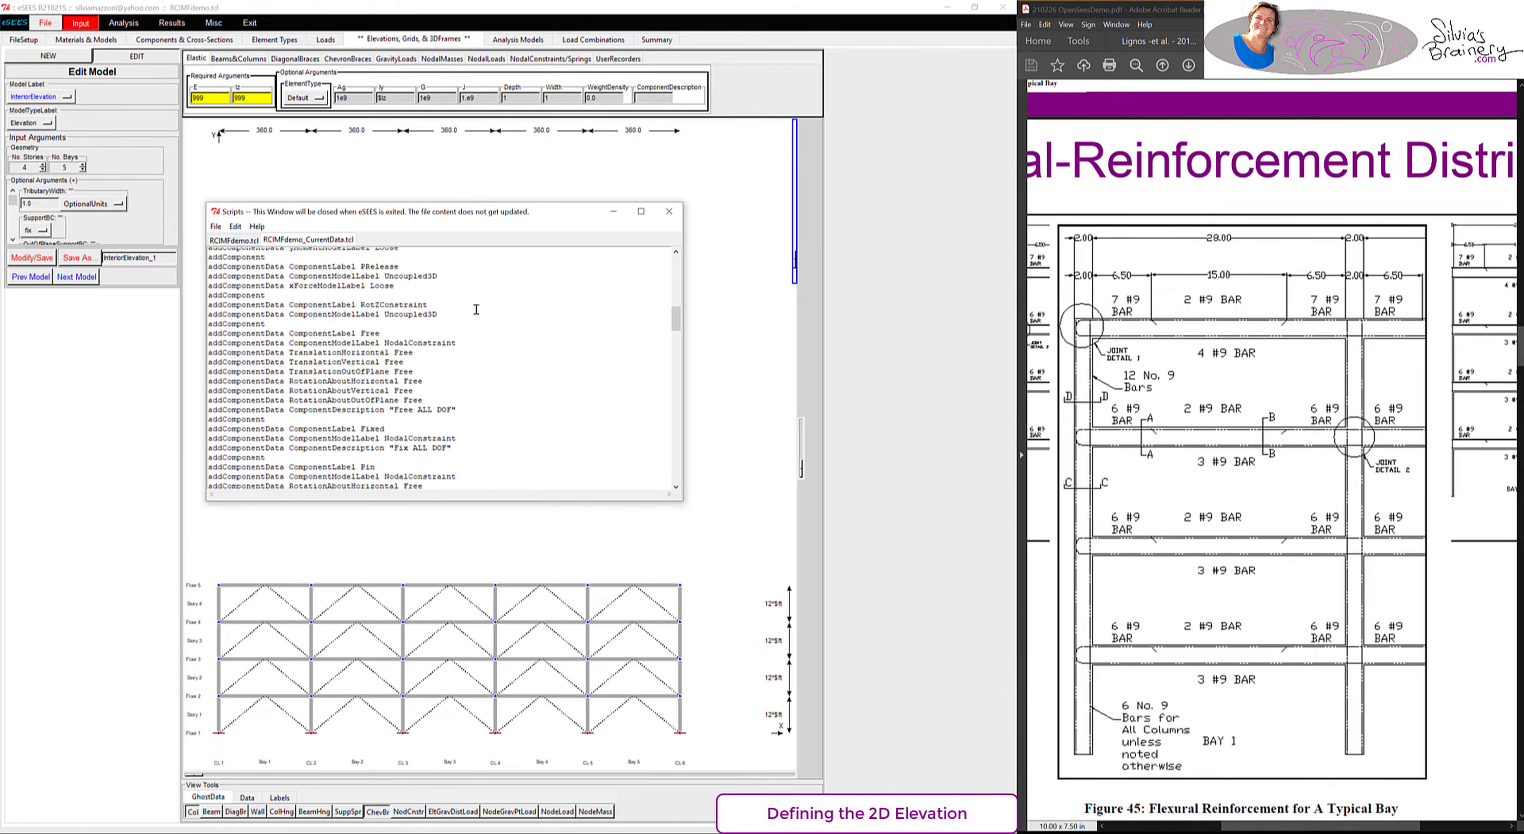
scroll(476, 309, "down", 15)
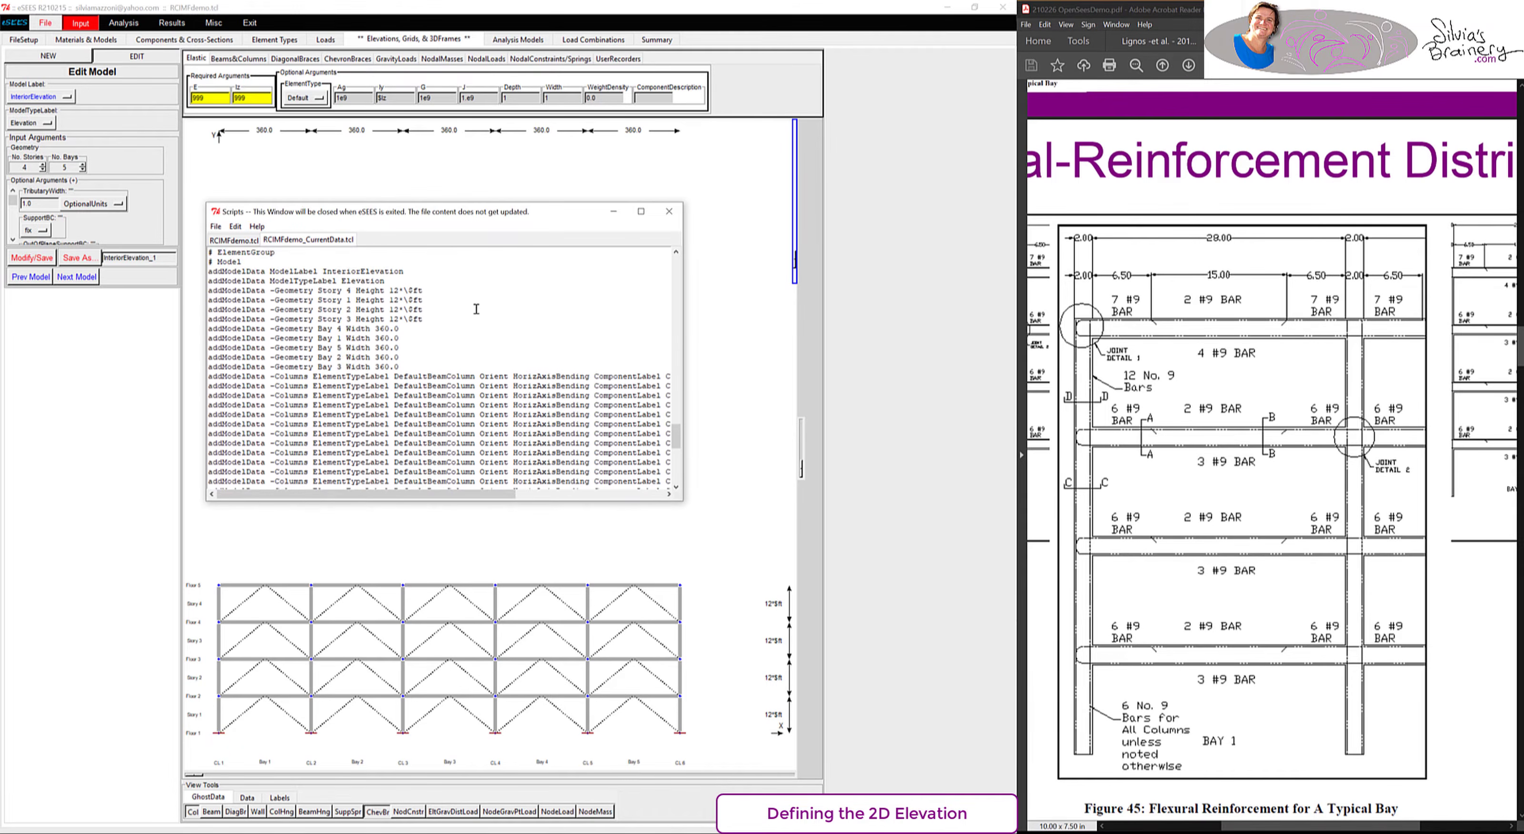
left_click_drag(446, 499, 601, 505)
scroll(358, 383, "down", 5)
scroll(358, 383, "down", 1)
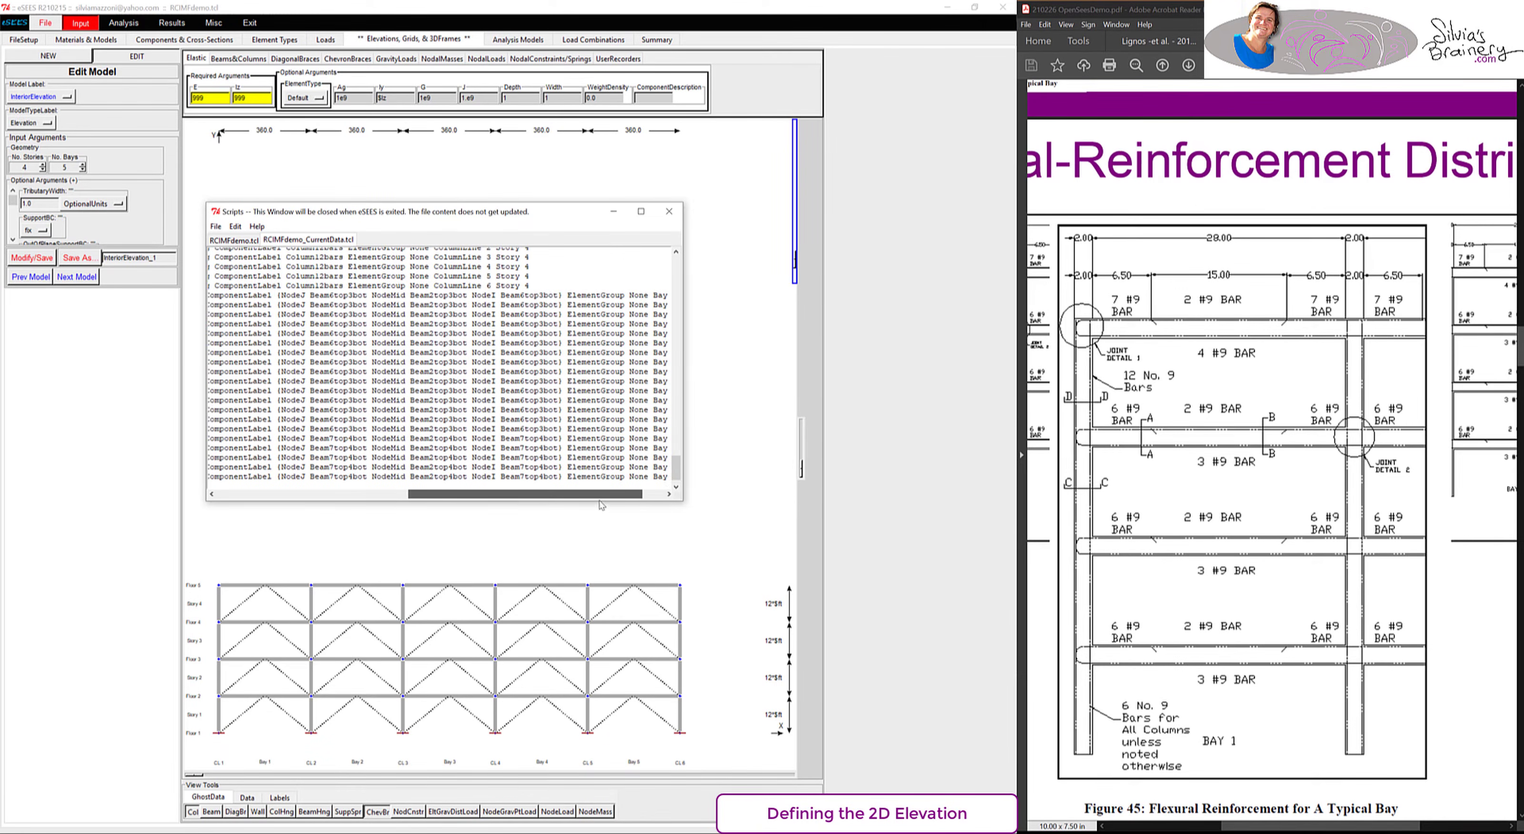
left_click_drag(277, 300, 568, 297)
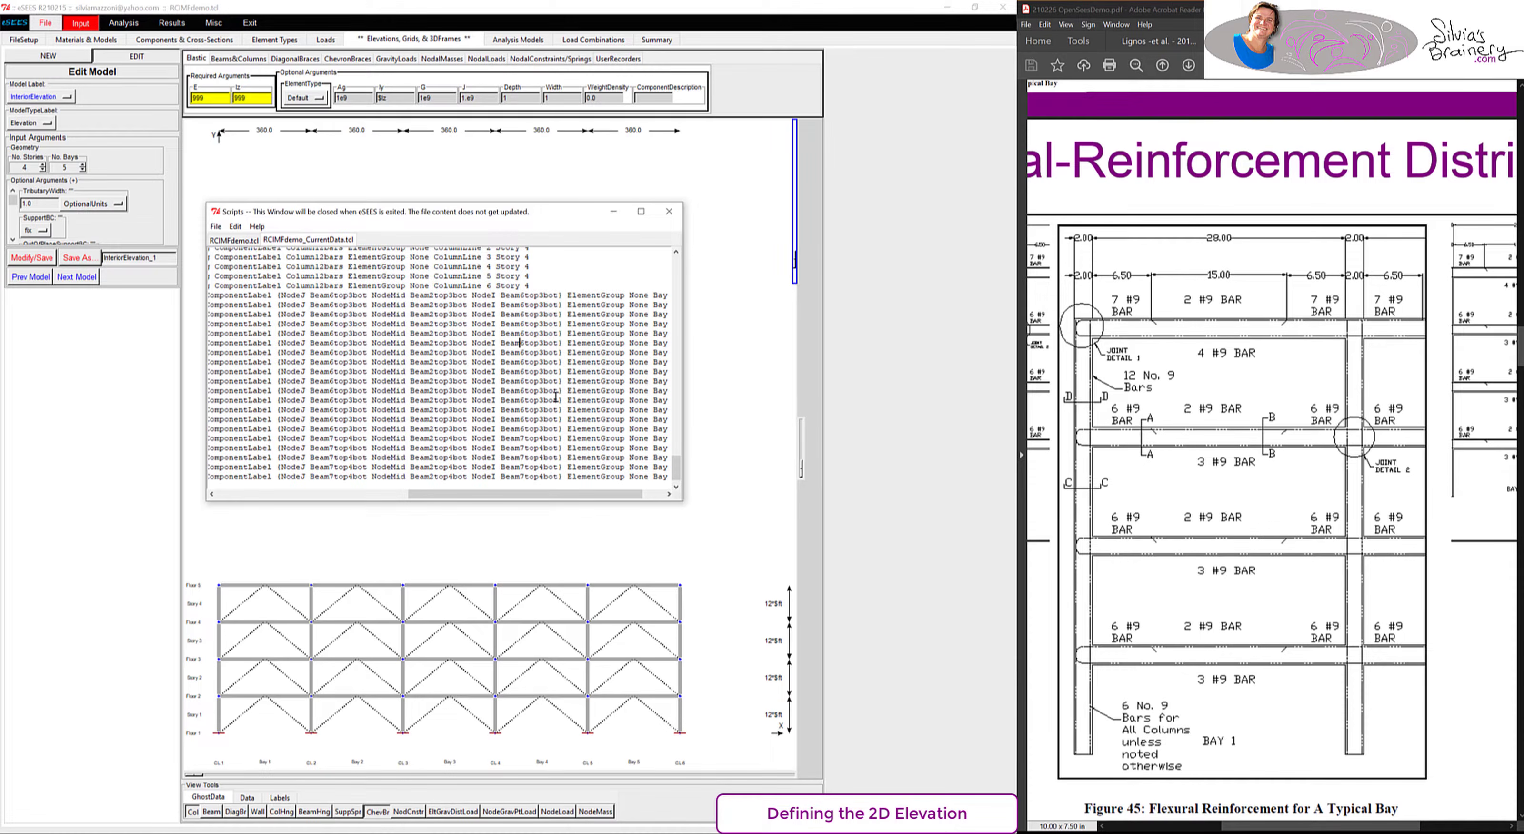
left_click(669, 211)
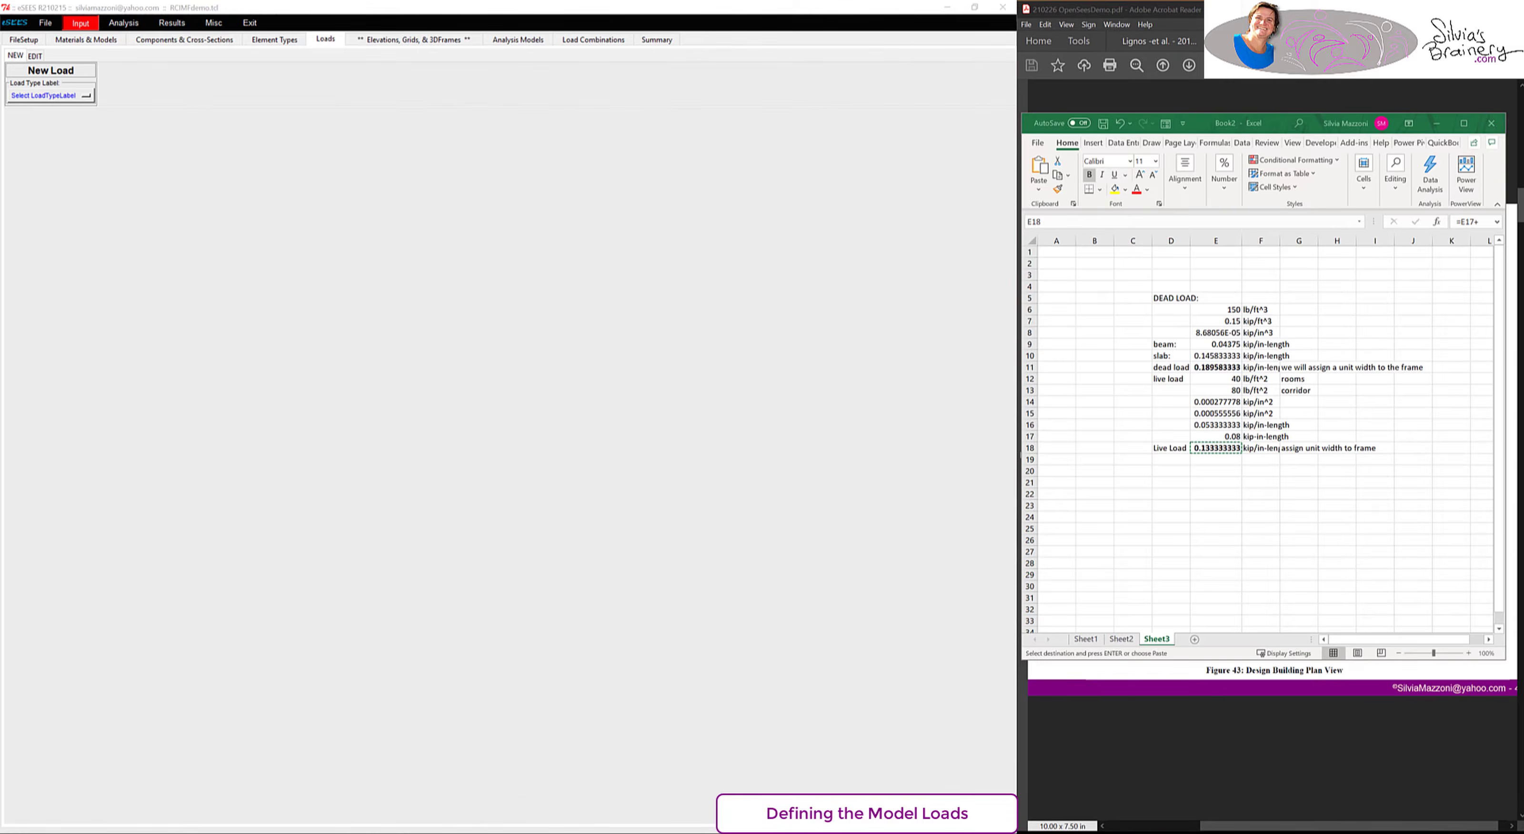
- Create and save a Model-type load labelled DeadLoad with an inertia mass factor of 1.0
left_click(51, 95)
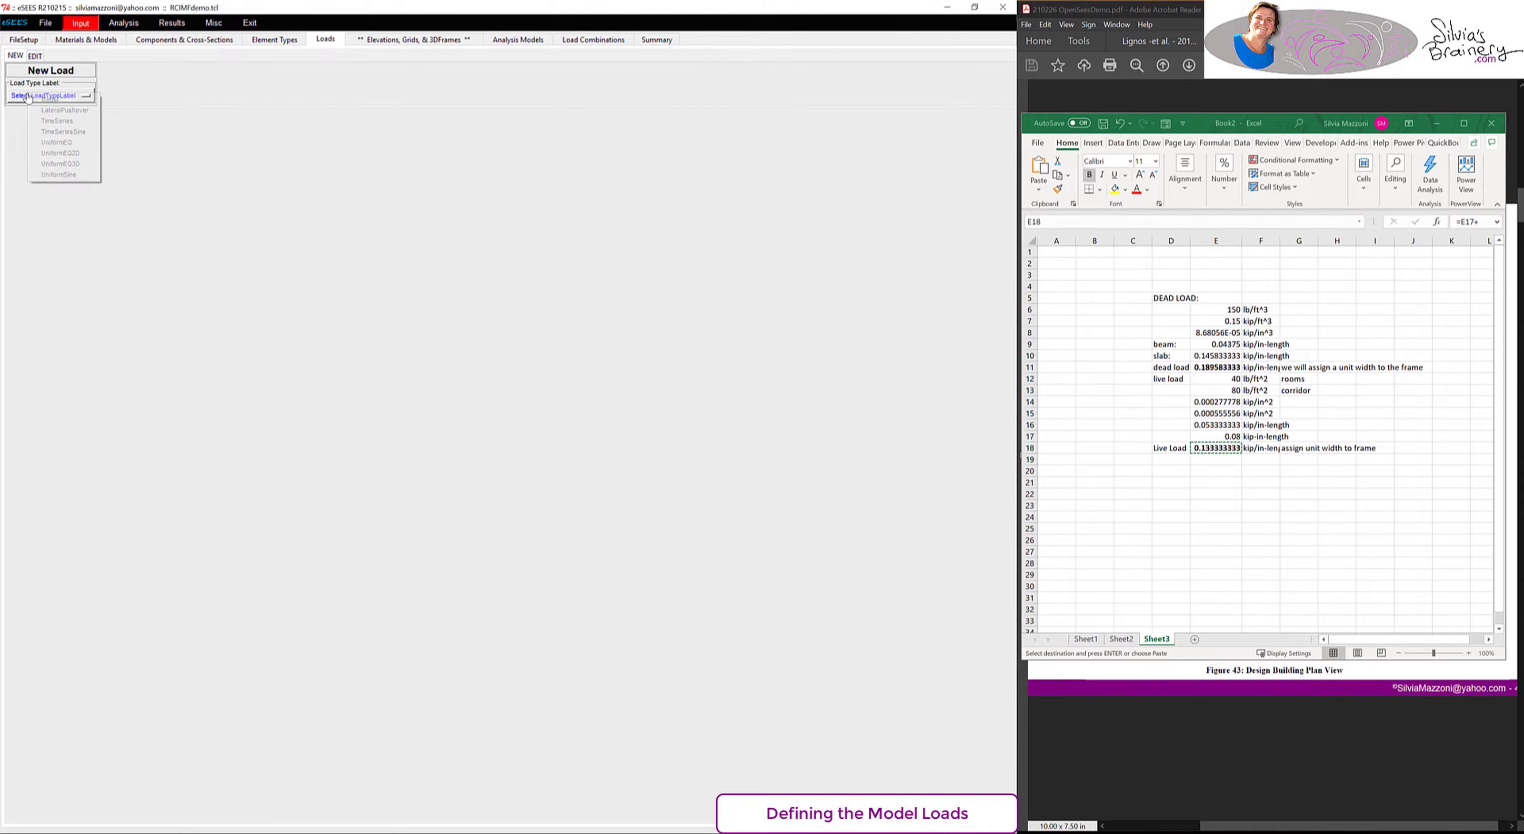
left_click(44, 131)
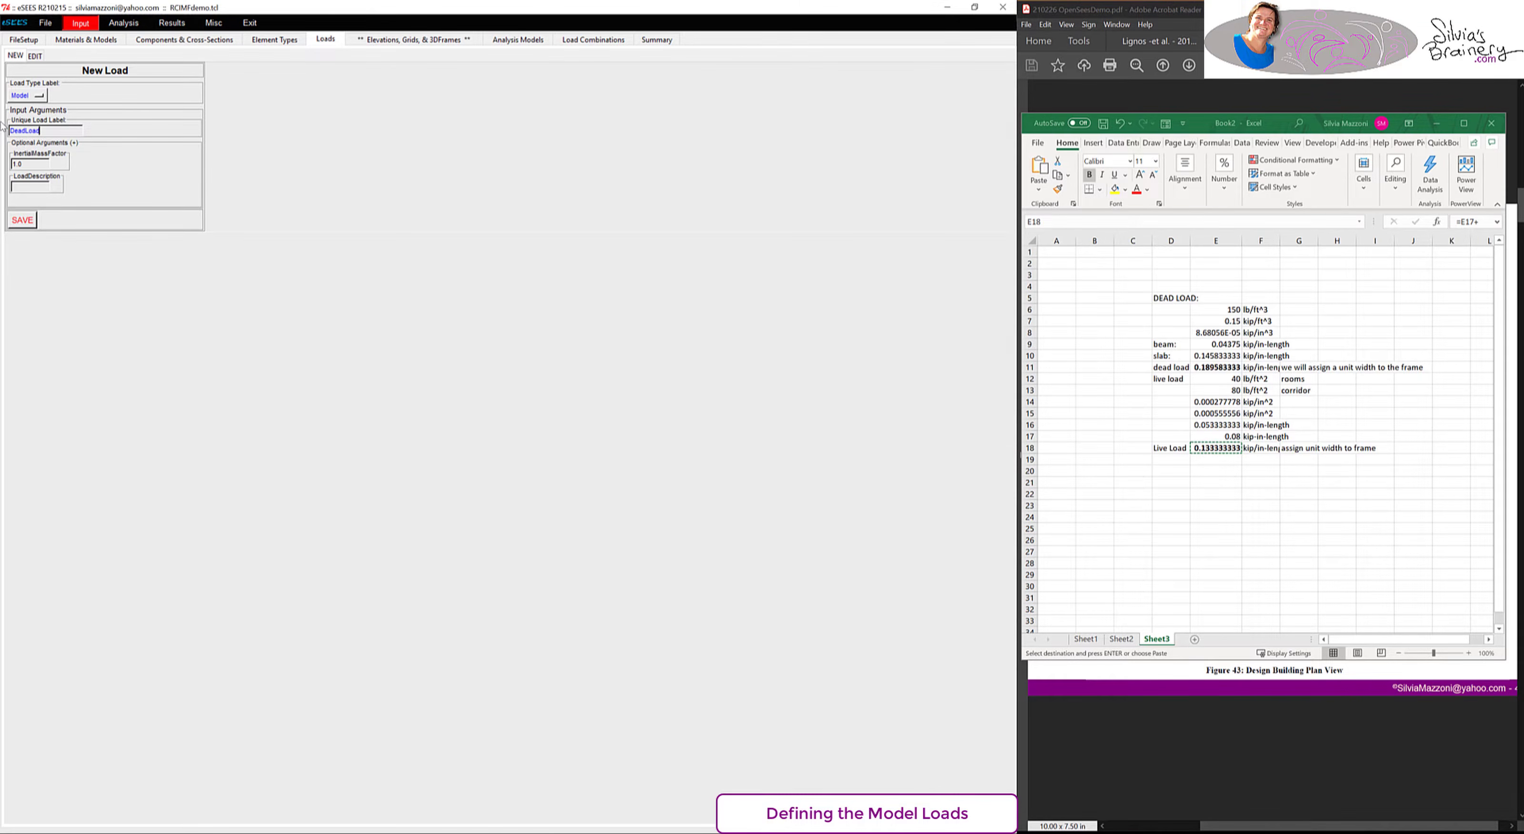
left_click(22, 220)
- Create and save a second Model-type load for the live load, keeping the inertia mass factor at 1.0
left_click(15, 56)
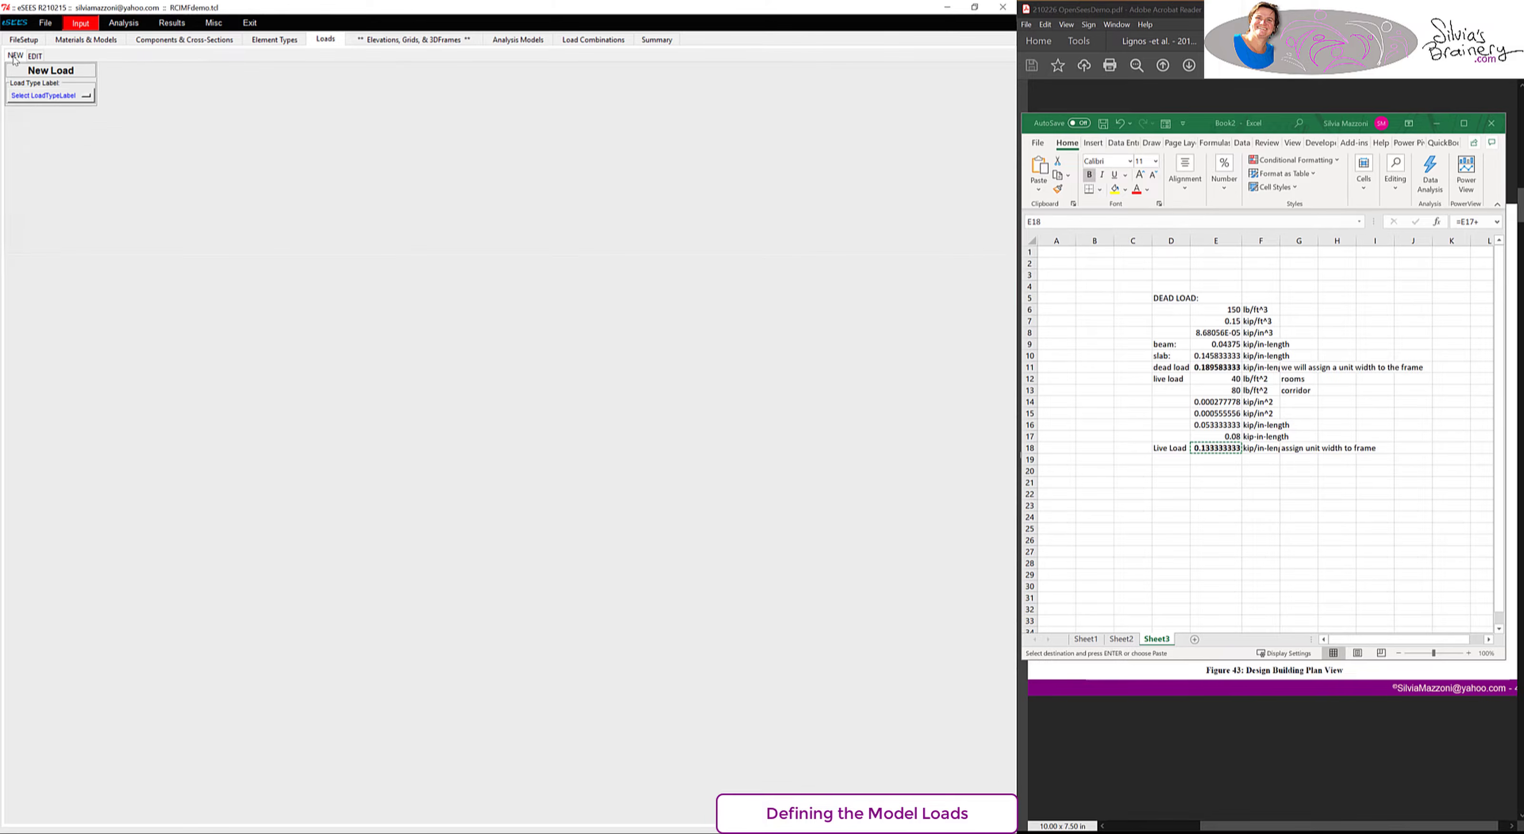
left_click(47, 96)
left_click(76, 103)
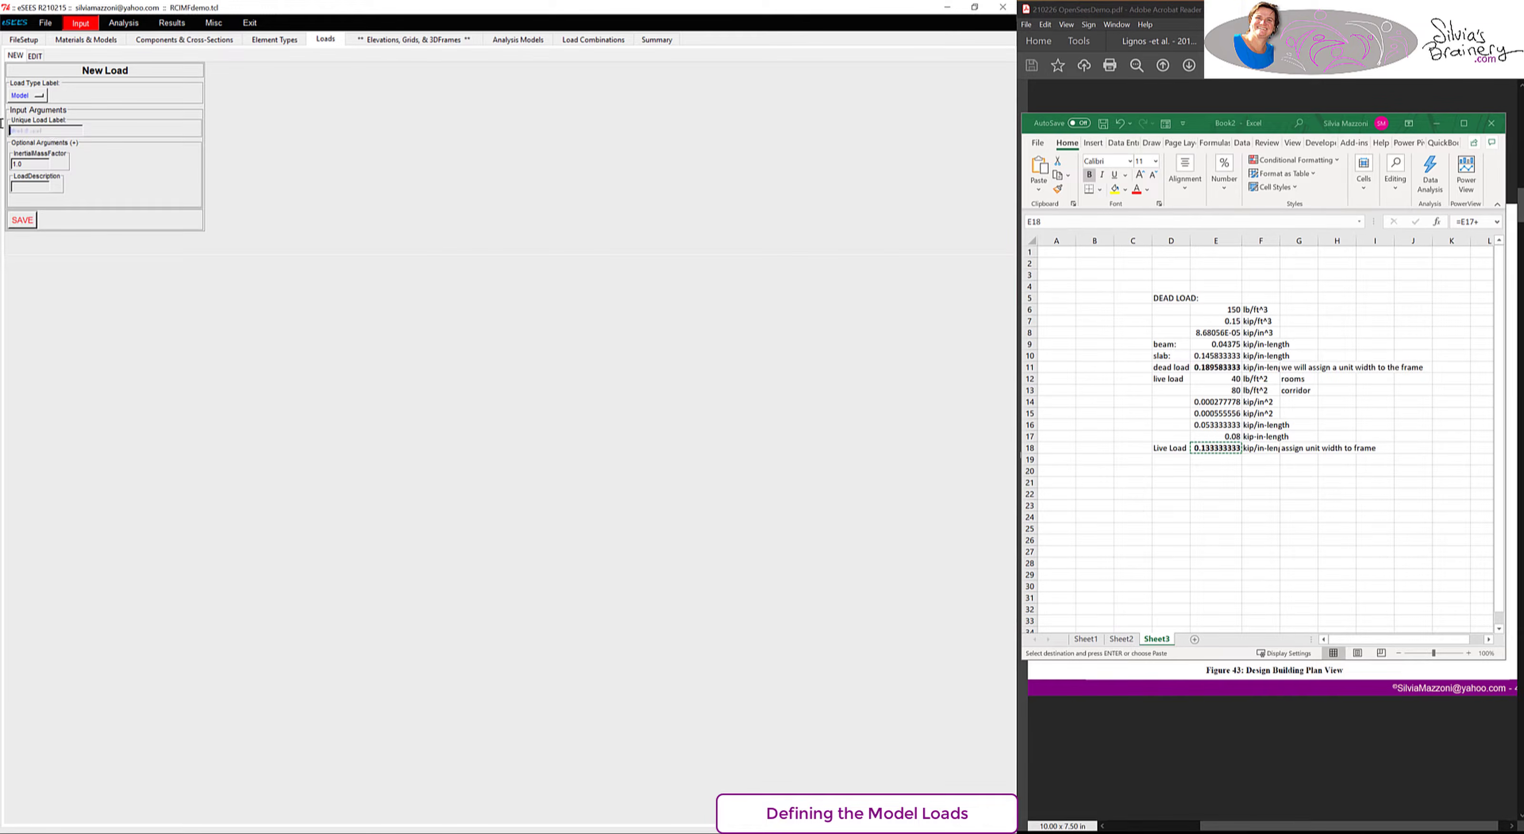
left_click(22, 220)
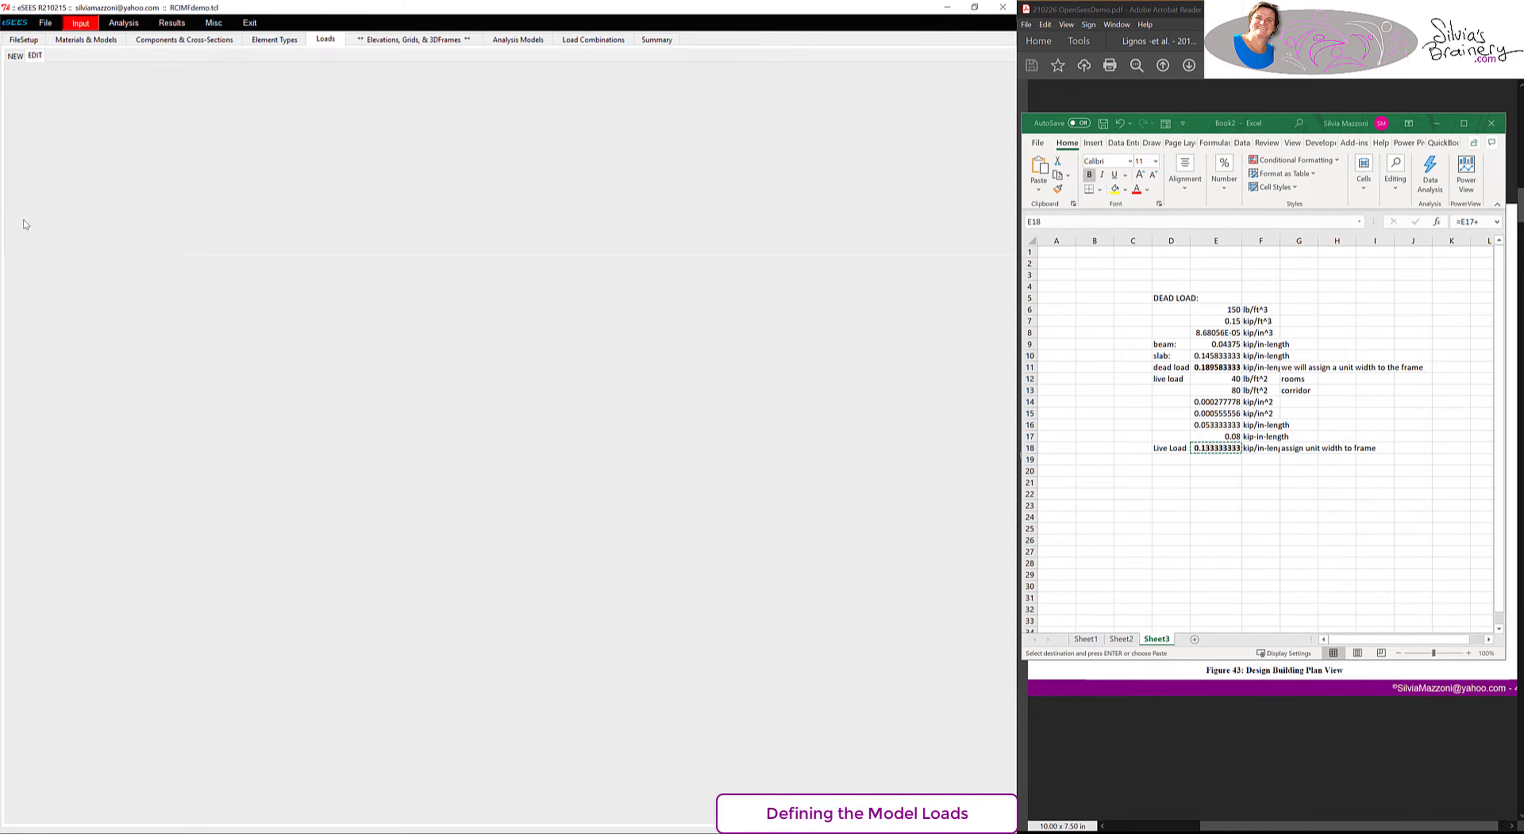
- Start a new load combination of type DefaultLoadCombinationModel and label it GravityOnly
left_click(593, 39)
left_click(65, 81)
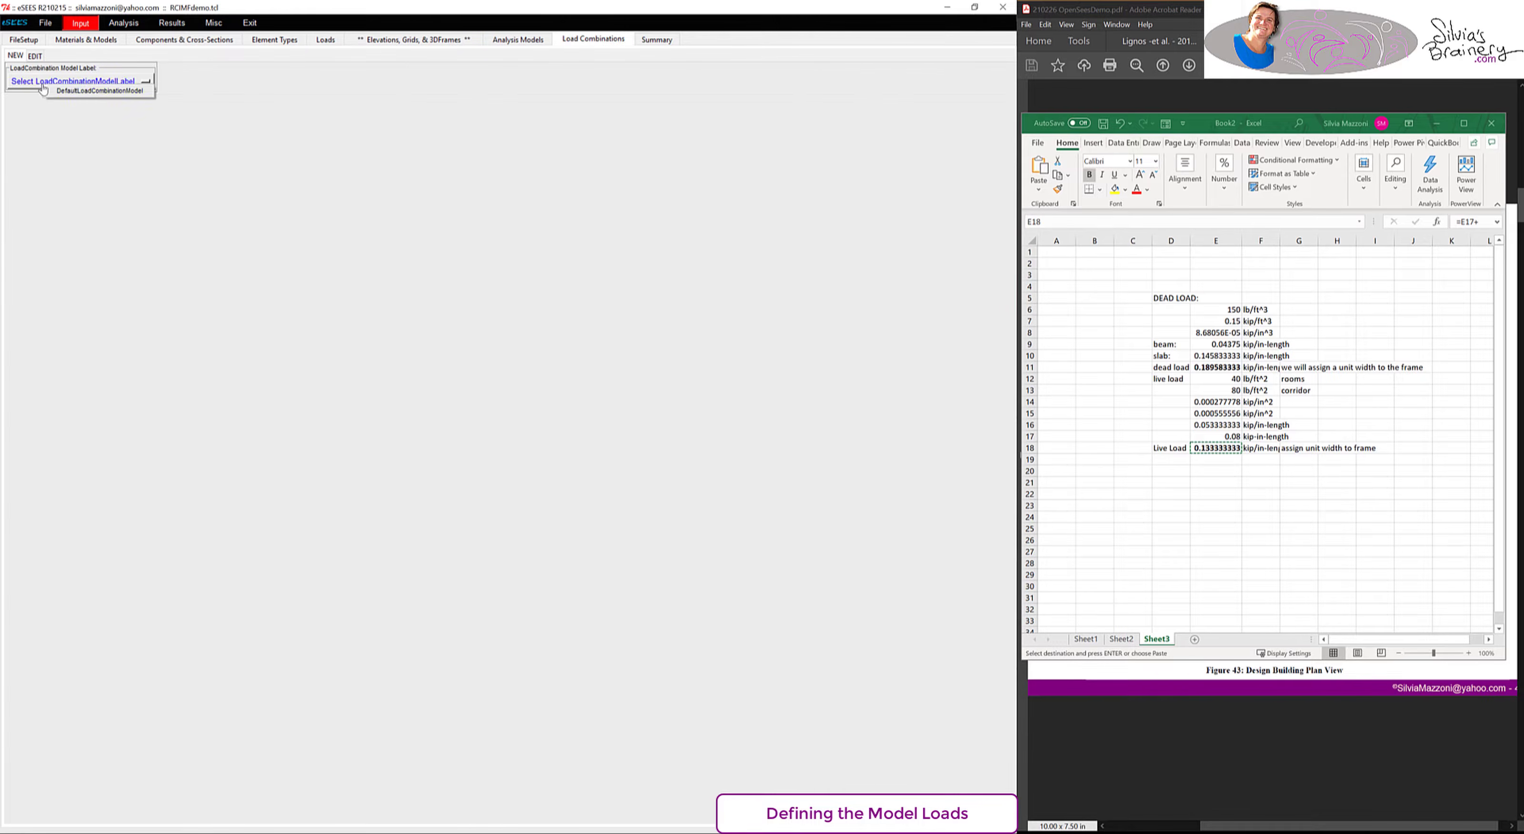
left_click(92, 95)
left_click_drag(64, 118, 2, 111)
type("GravityOnly")
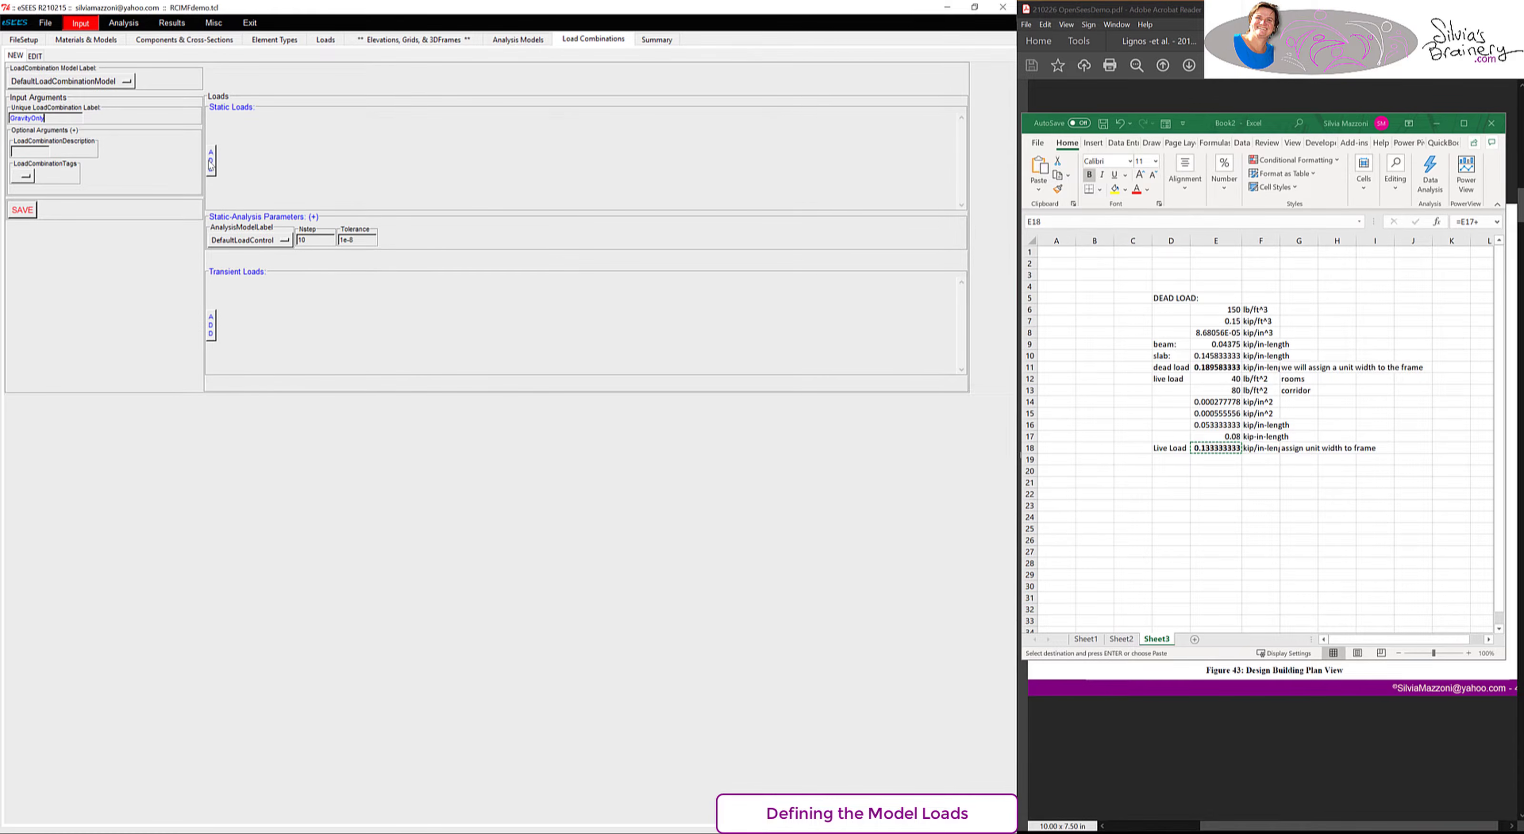
- Add DeadLoad and LiveLoad as static loads to the GravityOnly combination, keeping load factors and inertia mass factors at 1.0
left_click(210, 165)
left_click(241, 133)
left_click(268, 152)
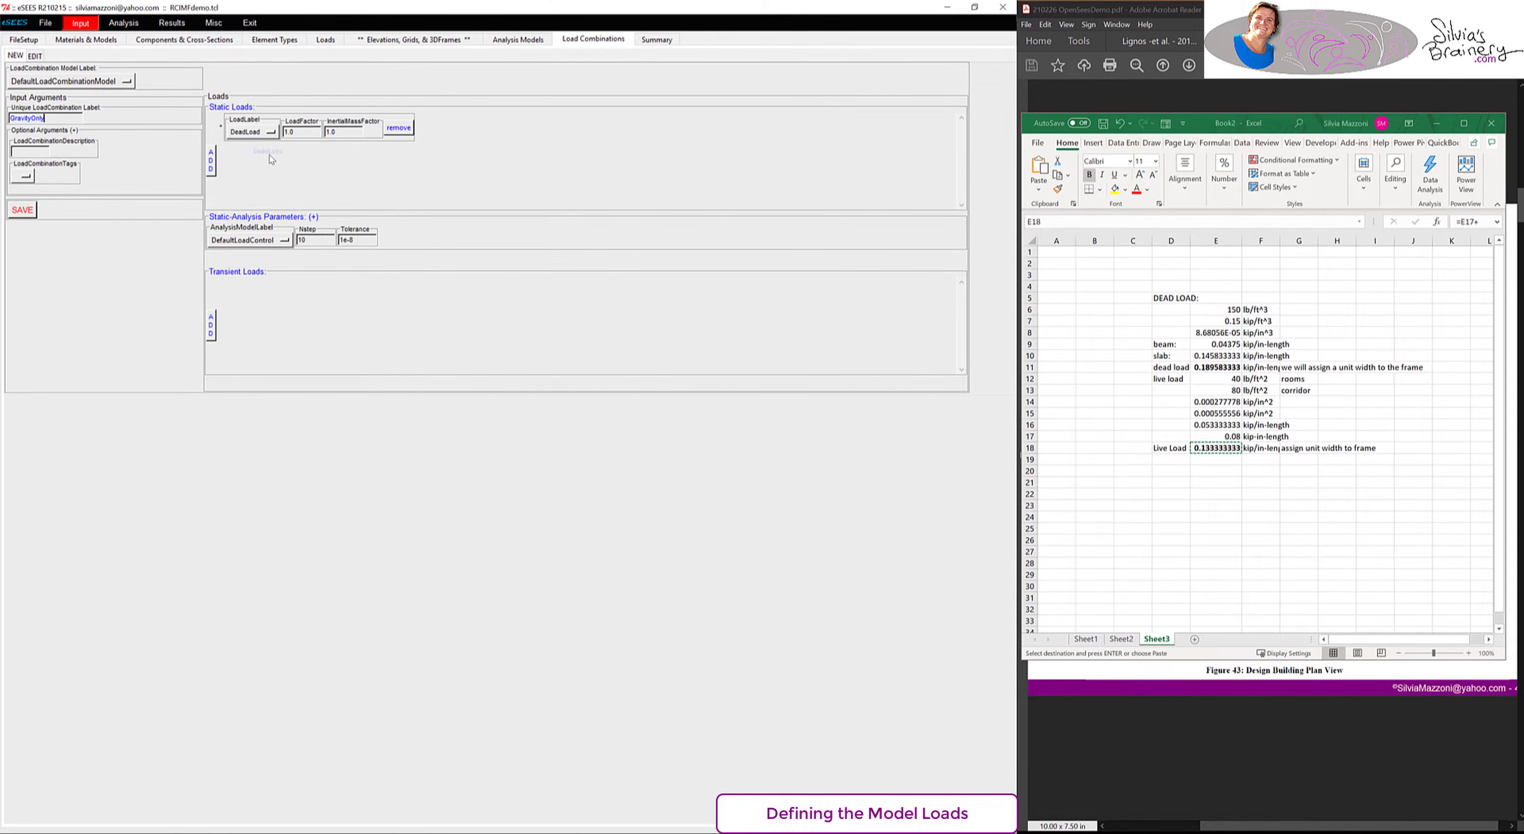
left_click(210, 160)
left_click(240, 170)
left_click(278, 198)
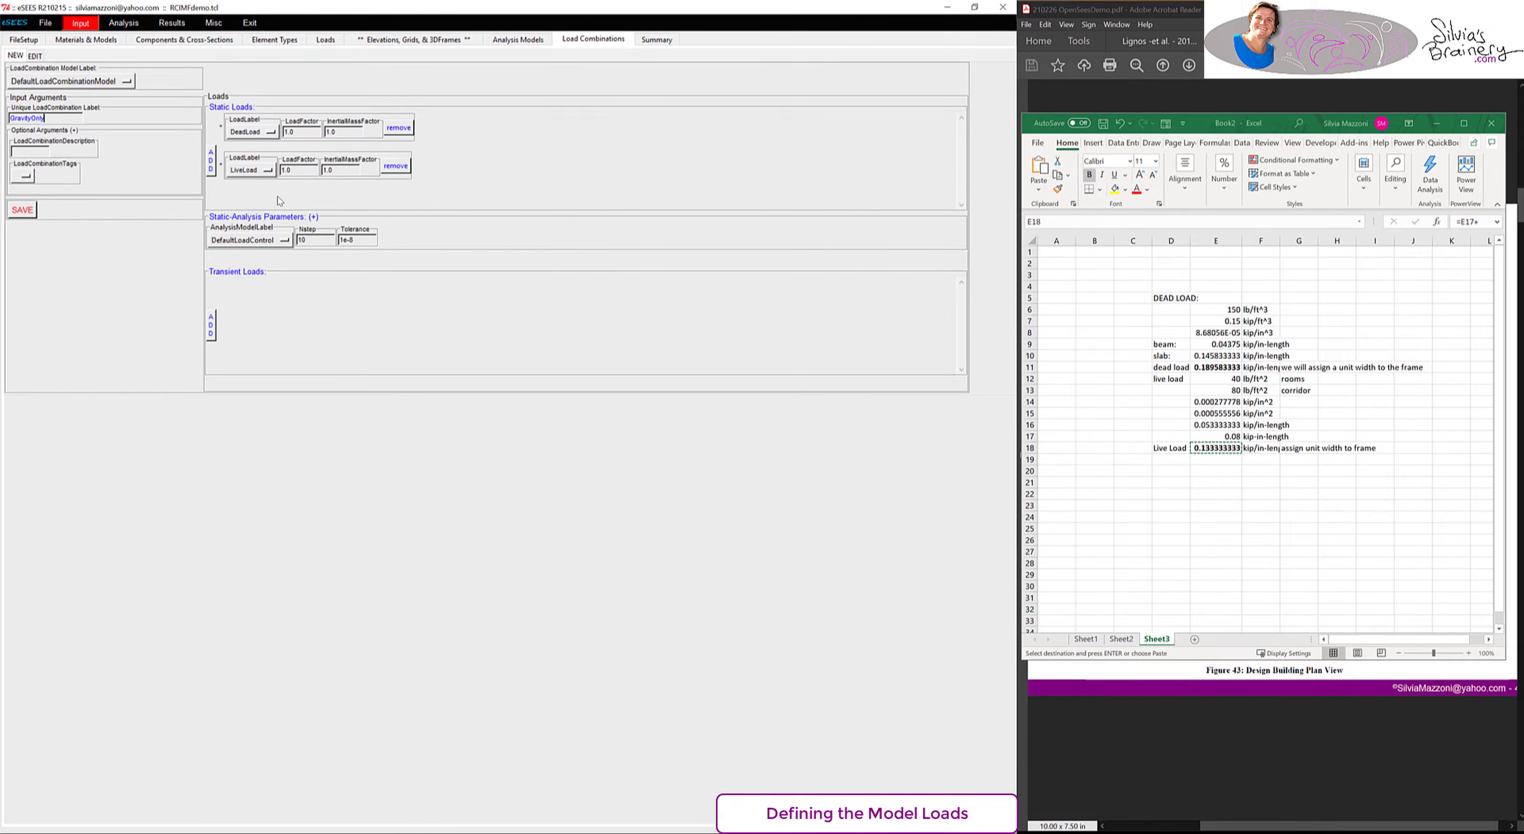
- Save the GravityOnly load combination and save the model input file
left_click(1155, 739)
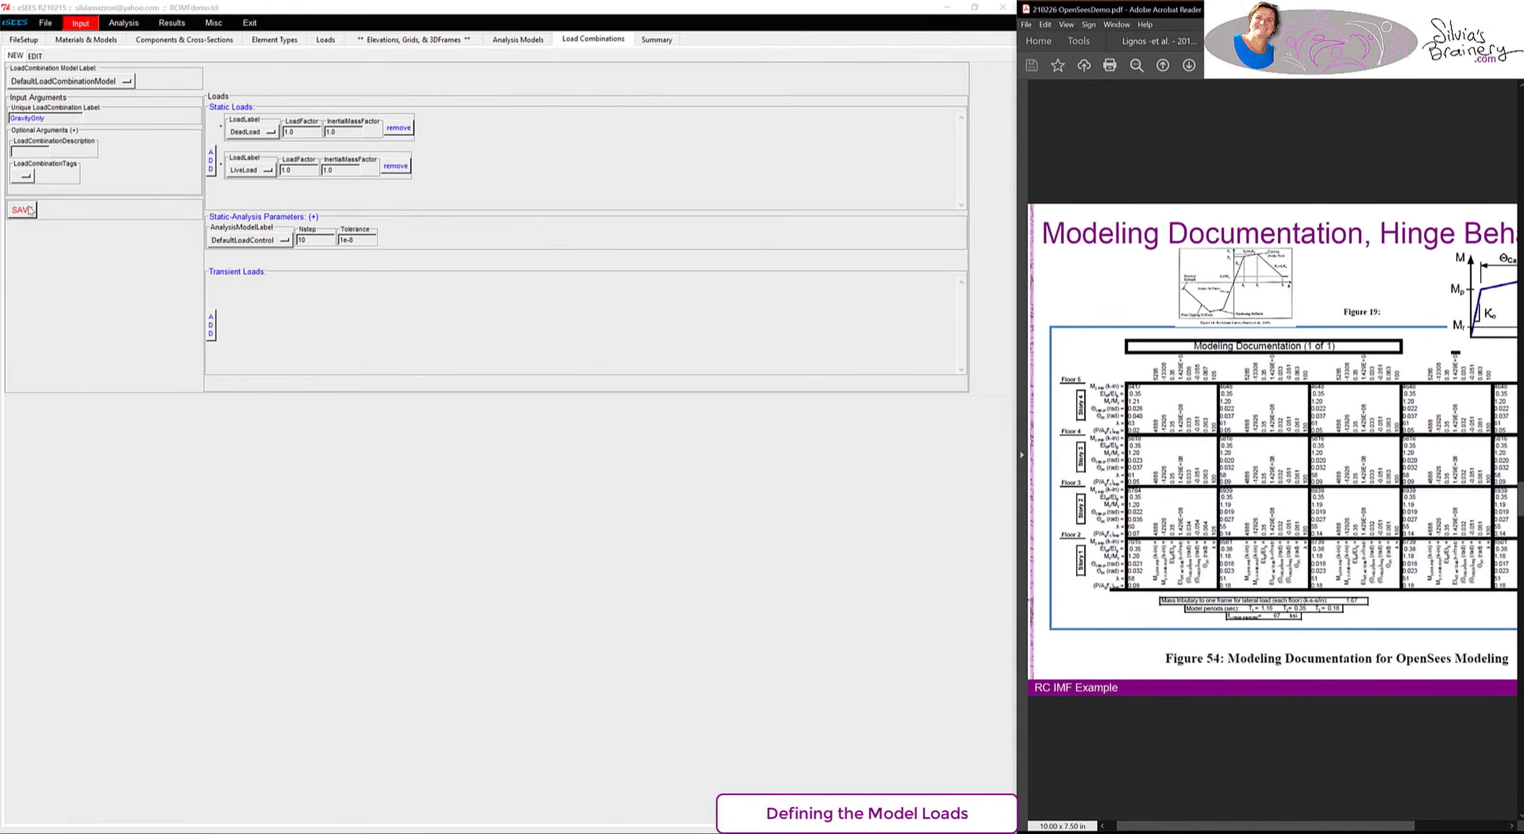
left_click(22, 210)
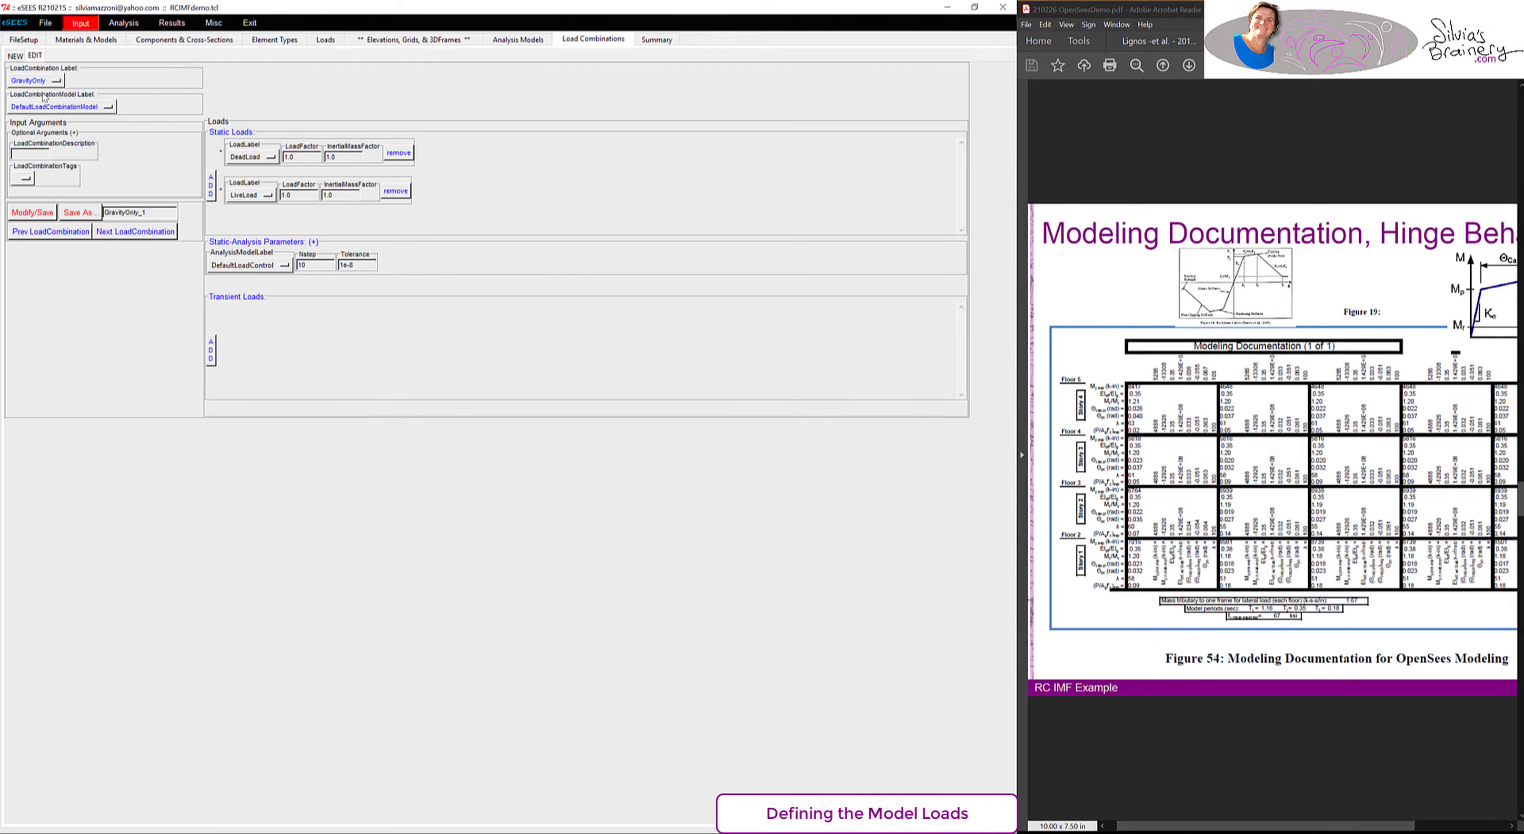
left_click(47, 24)
left_click(66, 101)
- Examine the load and load-combination definitions in both the current-data and the saved RCIMFdemo.tcl input scripts
left_click(46, 24)
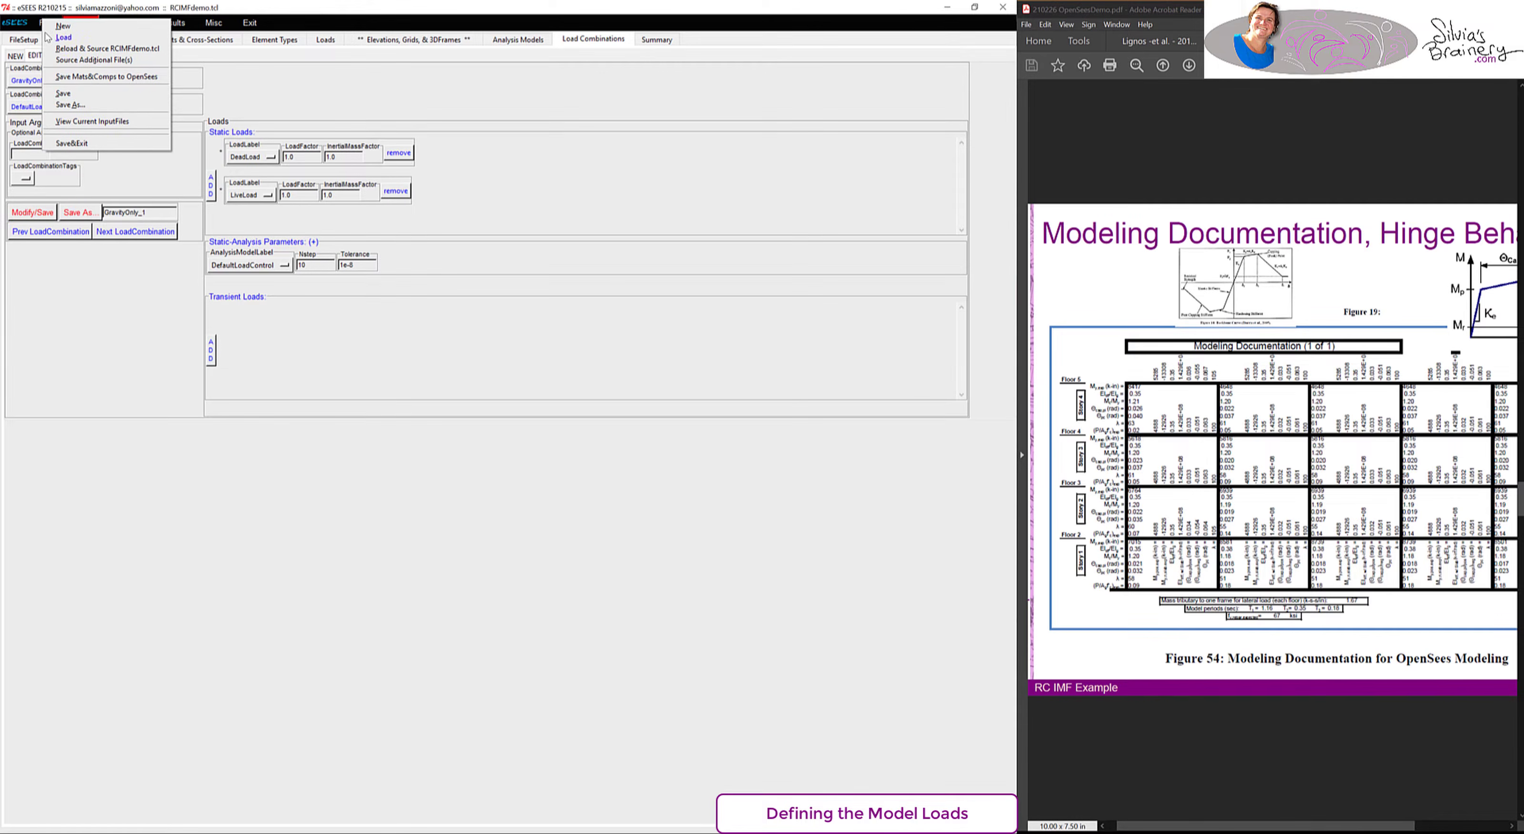
left_click(83, 122)
scroll(347, 298, "down", 10)
scroll(348, 298, "down", 15)
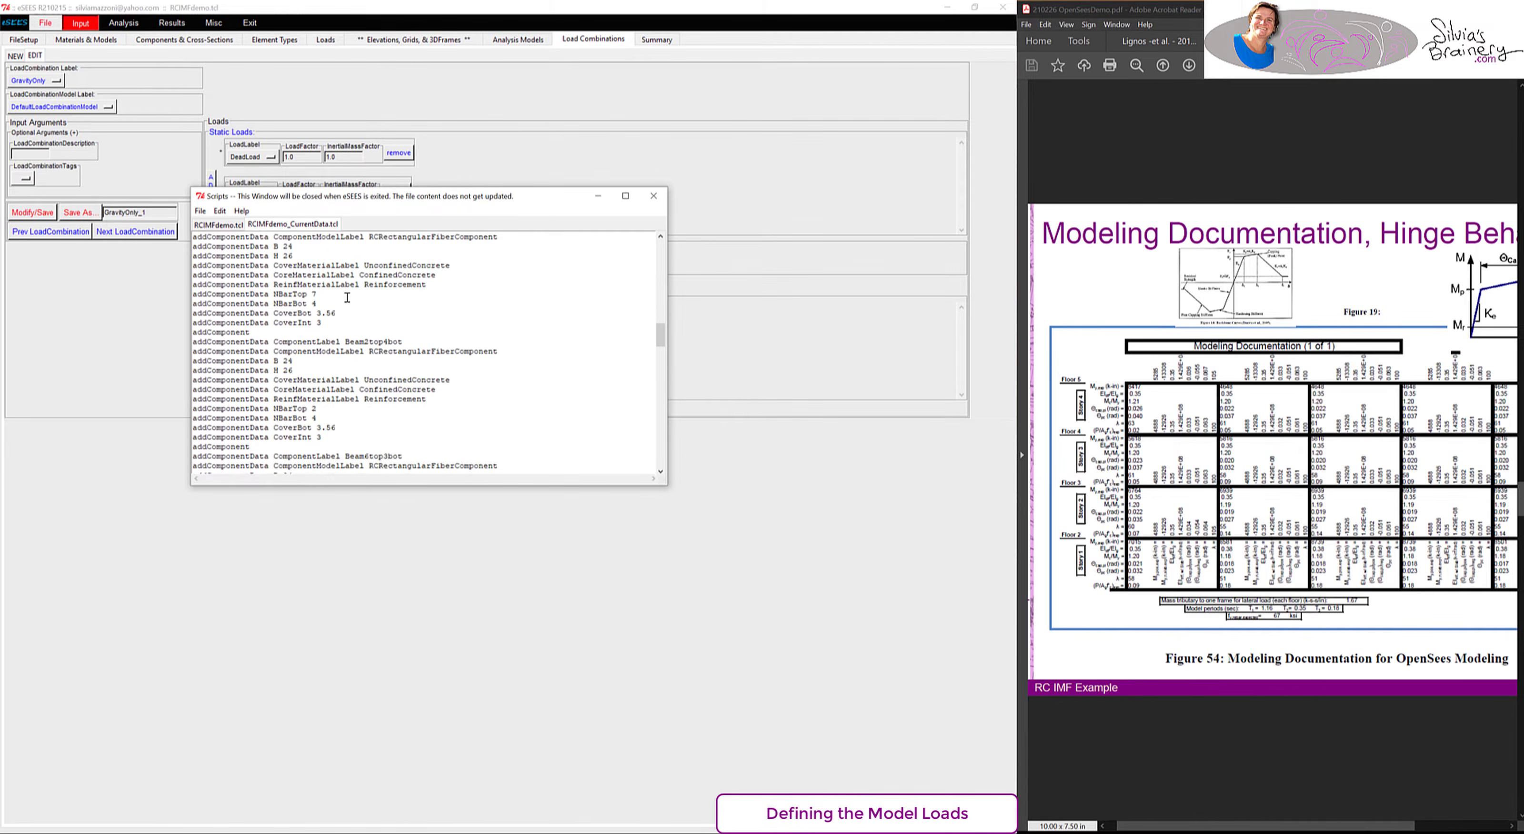
scroll(348, 297, "down", 3)
left_click(353, 315)
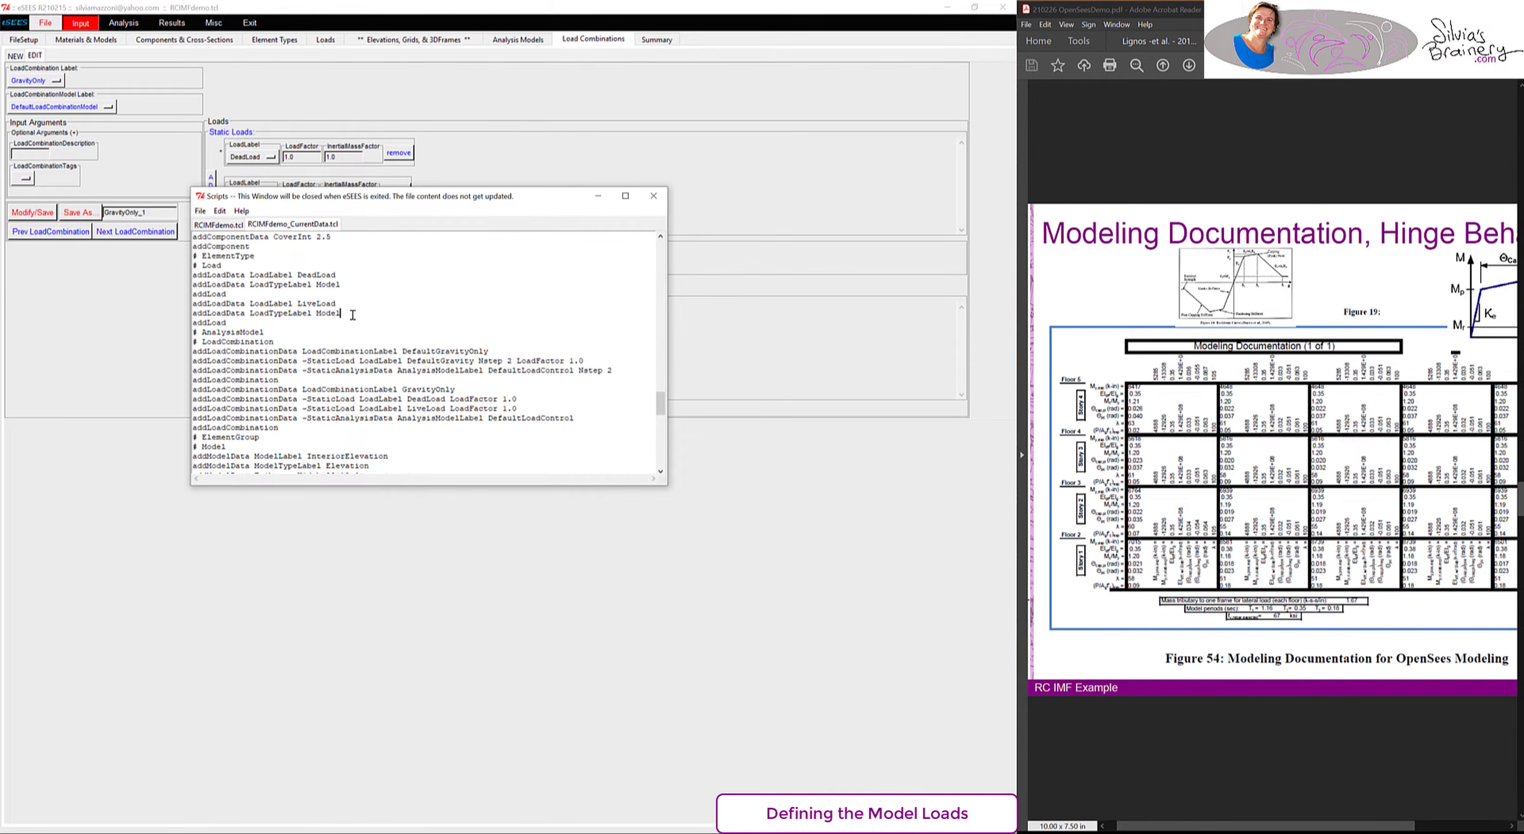
left_click(214, 231)
scroll(269, 349, "down", 20)
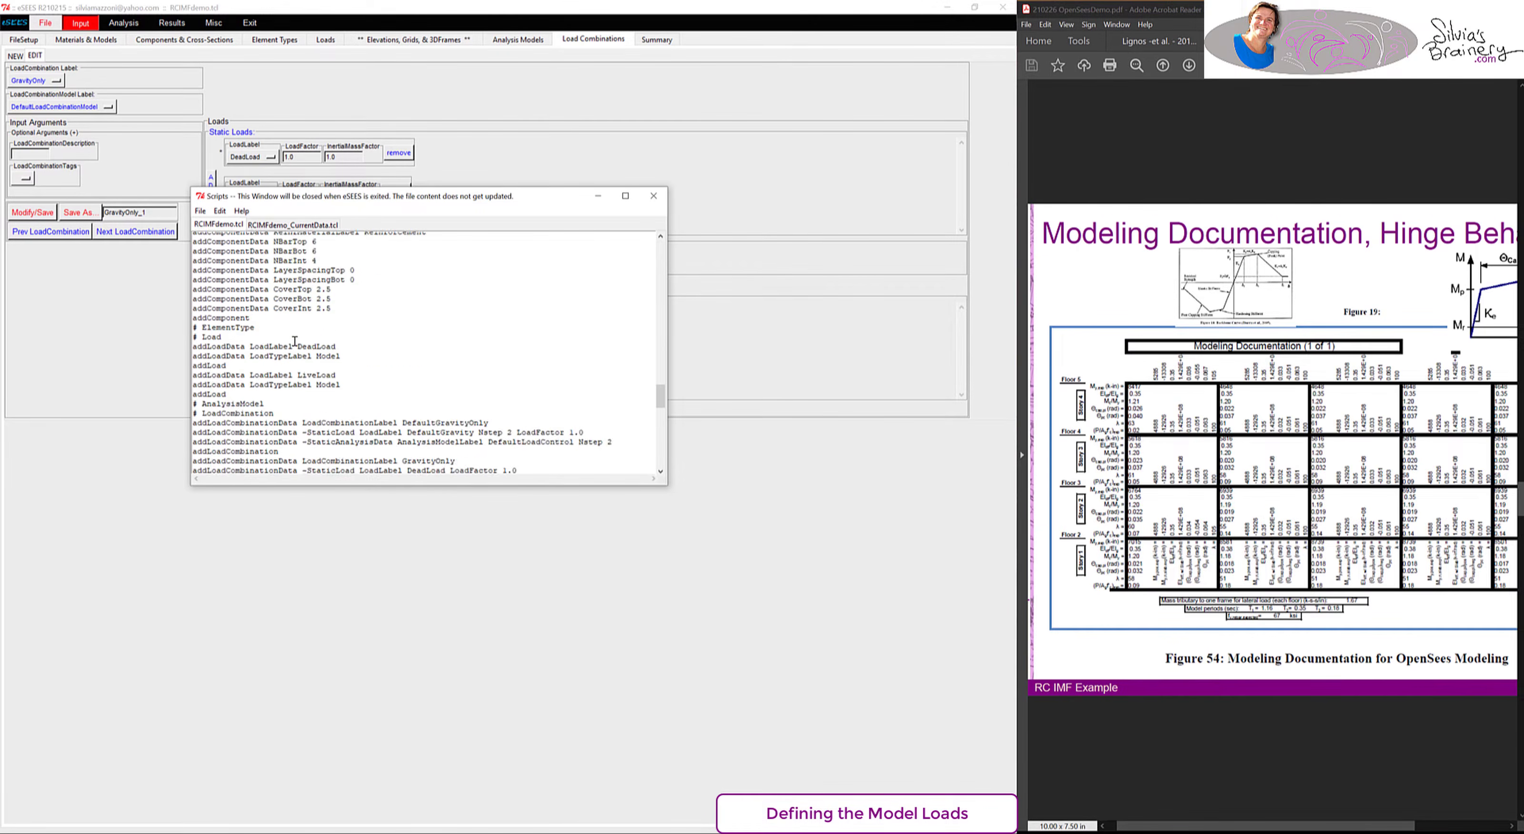
scroll(294, 337, "up", 3)
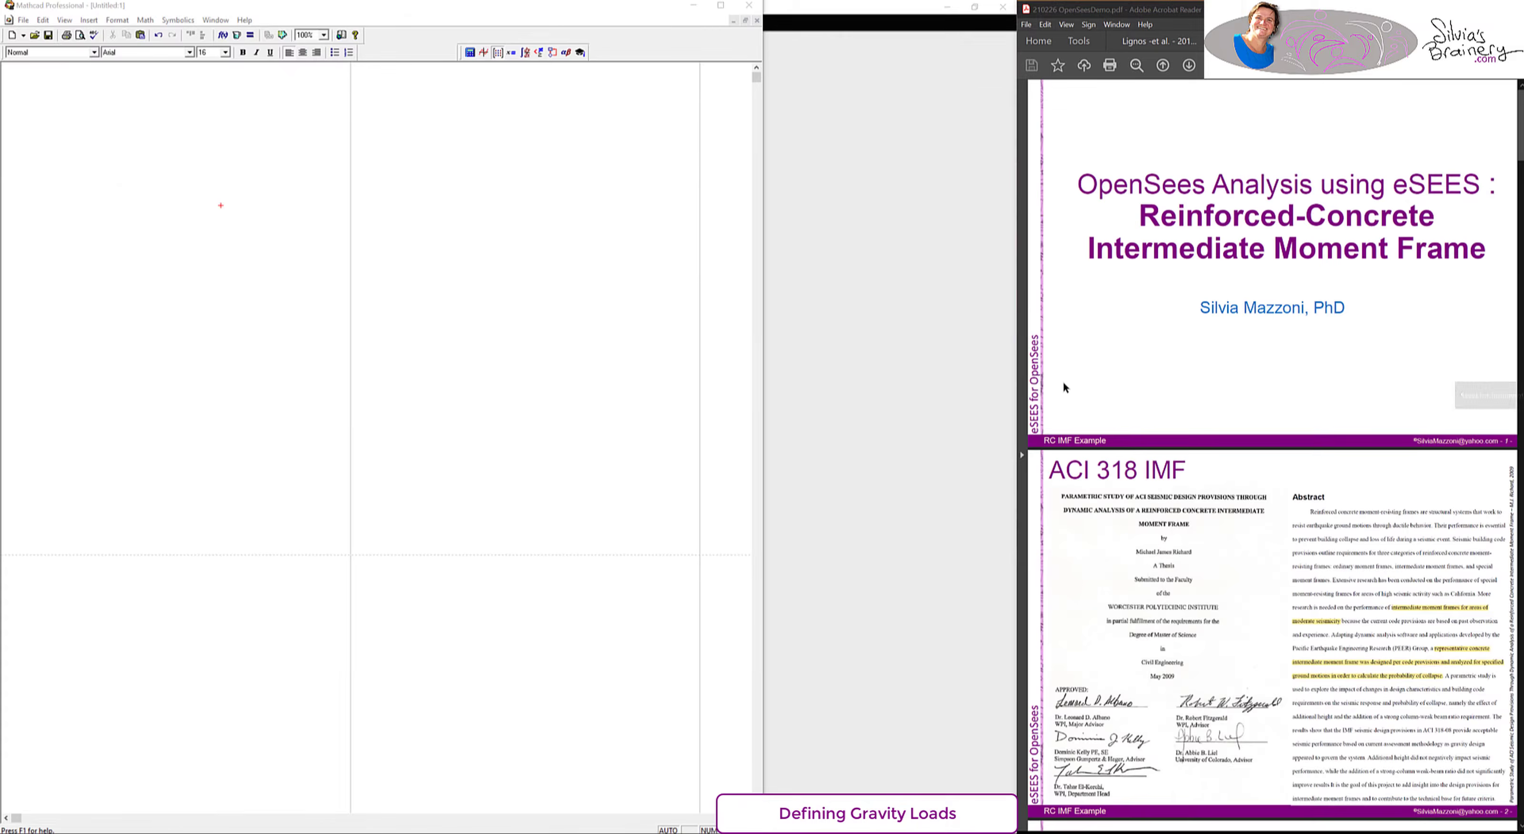
- Find the 150 pcf concrete unit weight in the PDF's Properties and Loading page and define kip as 1000·lb in the Mathcad worksheet
scroll(1177, 355, "down", 15)
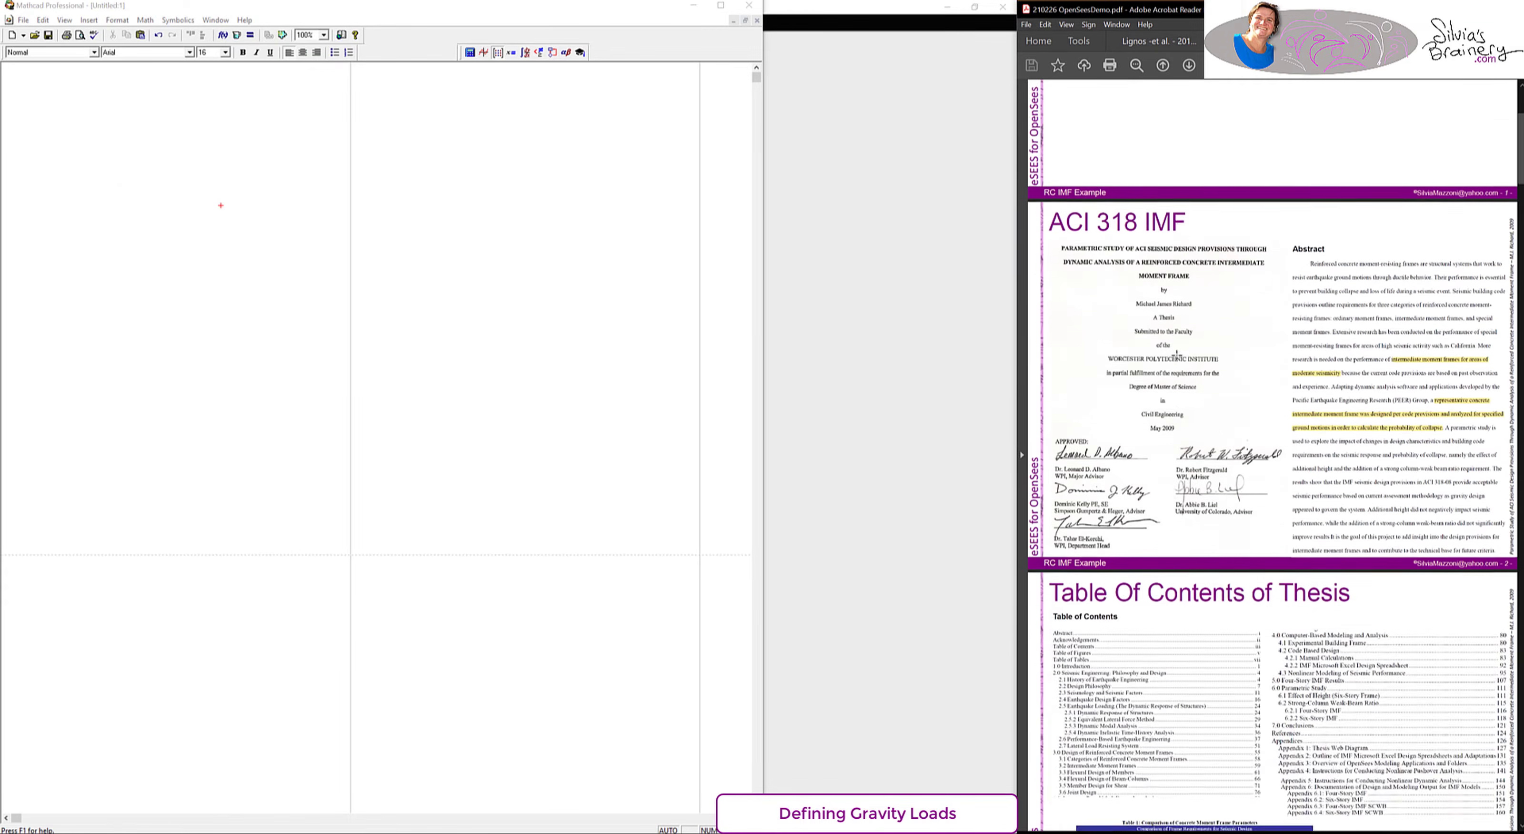
scroll(1176, 355, "down", 2)
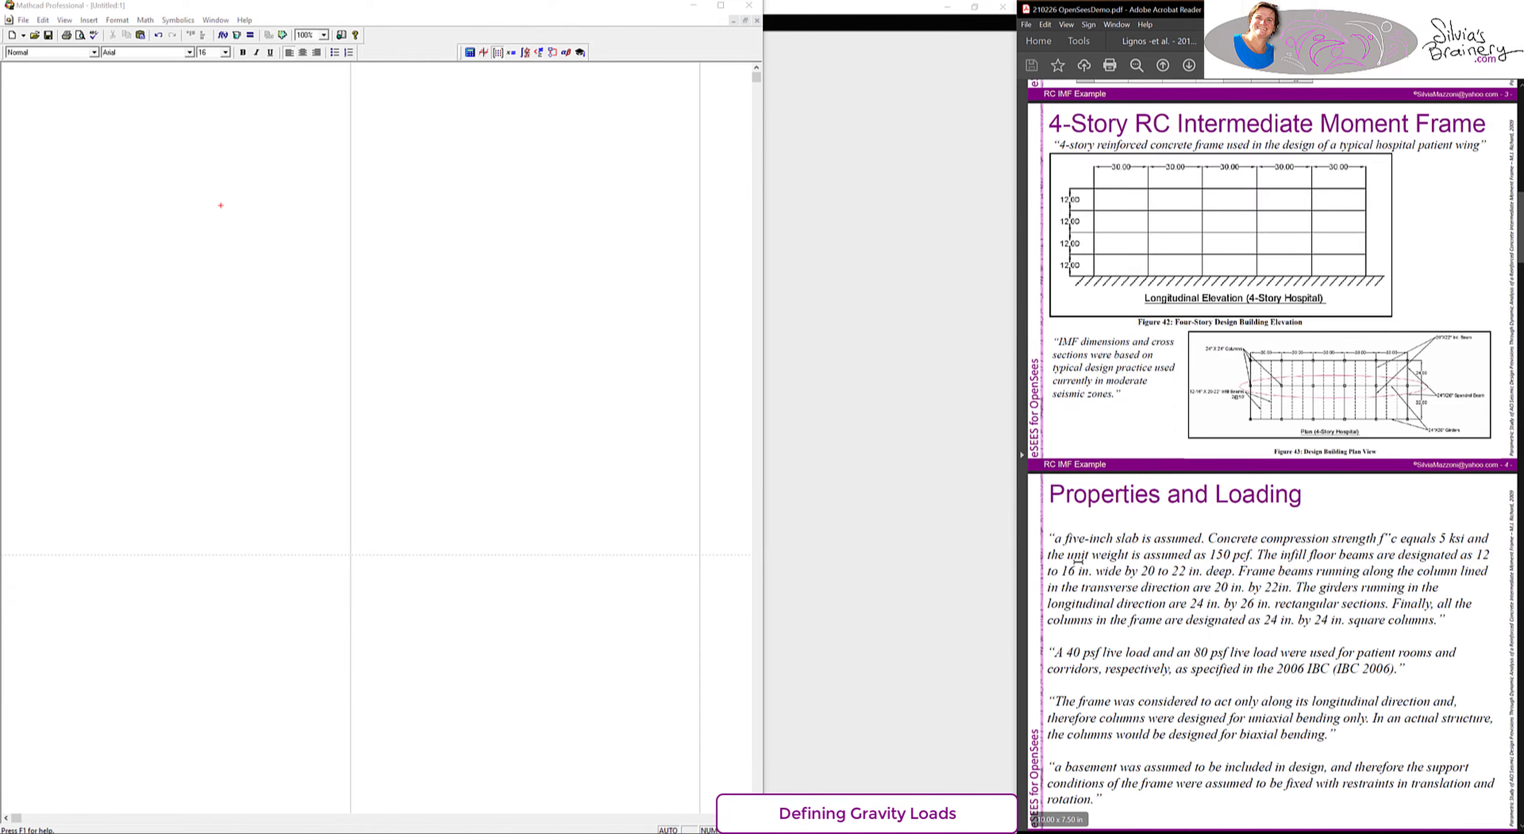
left_click_drag(1209, 555, 1254, 560)
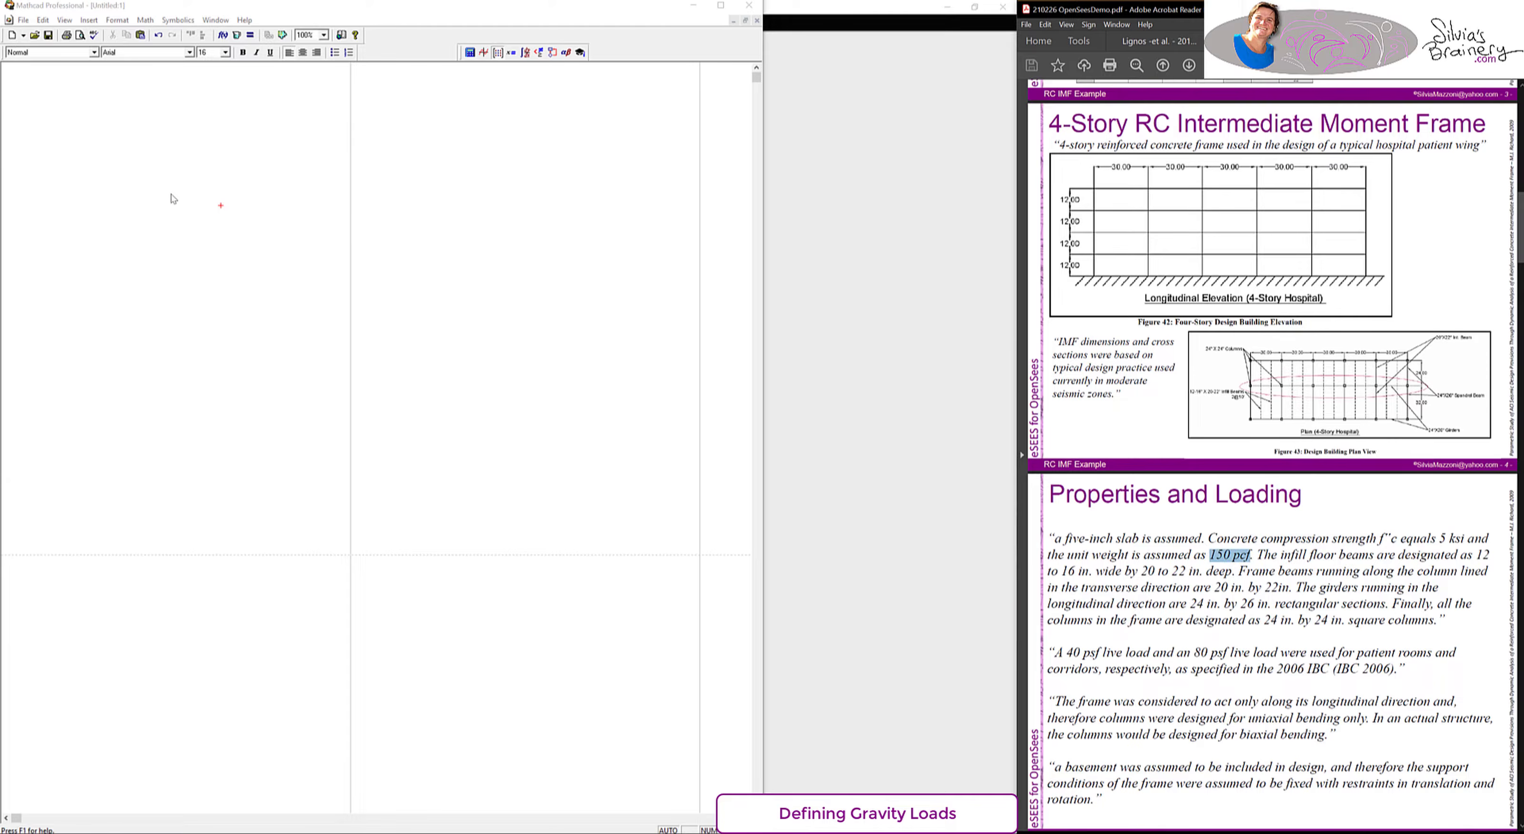
left_click(198, 191)
type("kip:1000*lb")
key("Return")
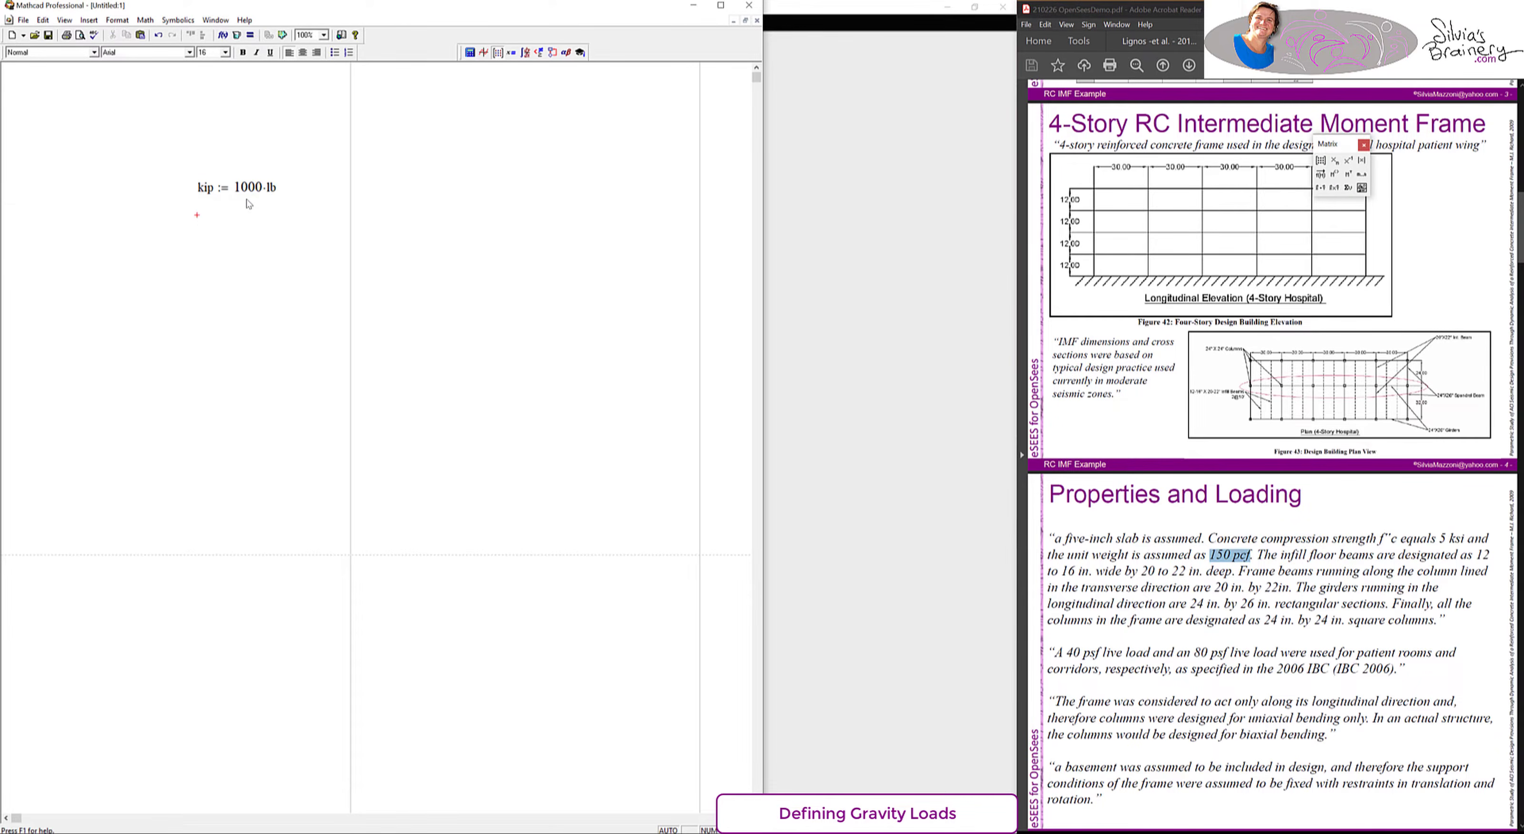
- Evaluate 150 lb/ft^3 in kip/in^3 below the kip definition and reposition both expressions farther left and down
type("150")
type("*lb/f")
type("t^3=")
left_click(381, 236)
type("kip/in^")
type("3")
key("Return")
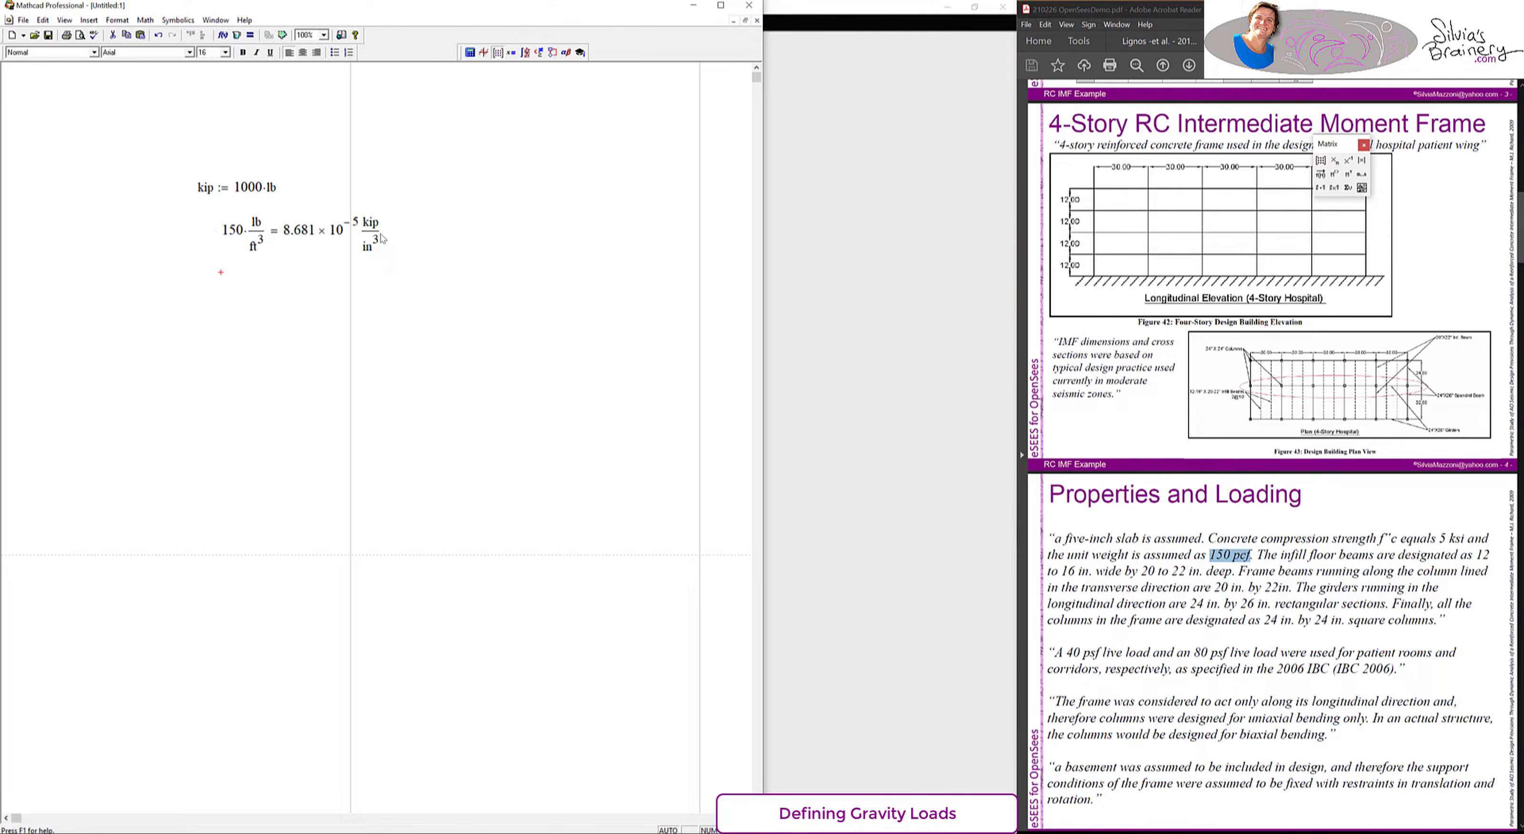
left_click_drag(190, 153, 381, 257)
left_click_drag(220, 239, 144, 272)
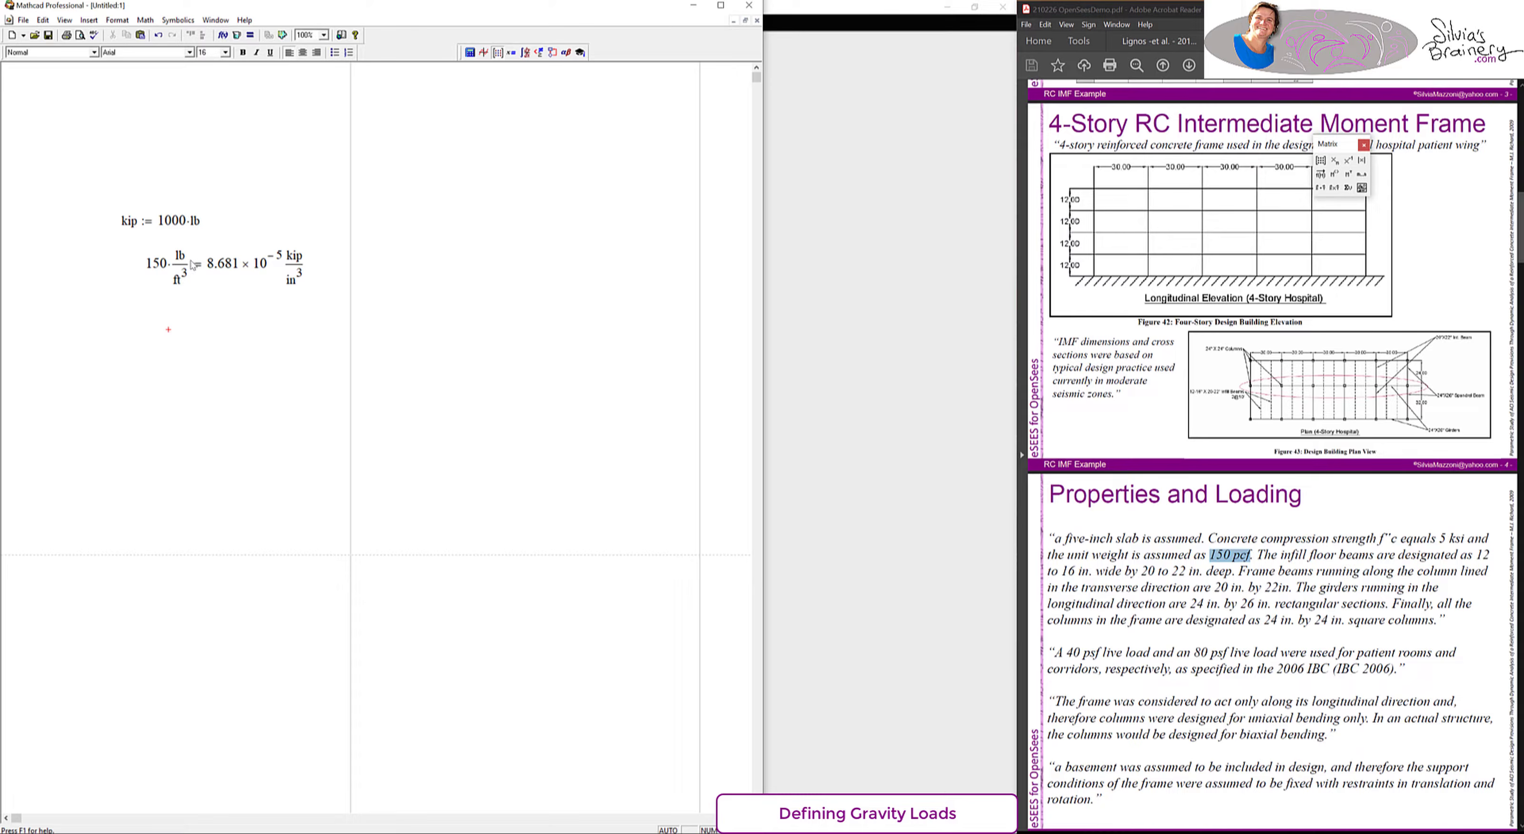
- Start the beam dead load definition beam.dl with 150 lb/ft^3 multiplied by an open factor
type("beam.dl:")
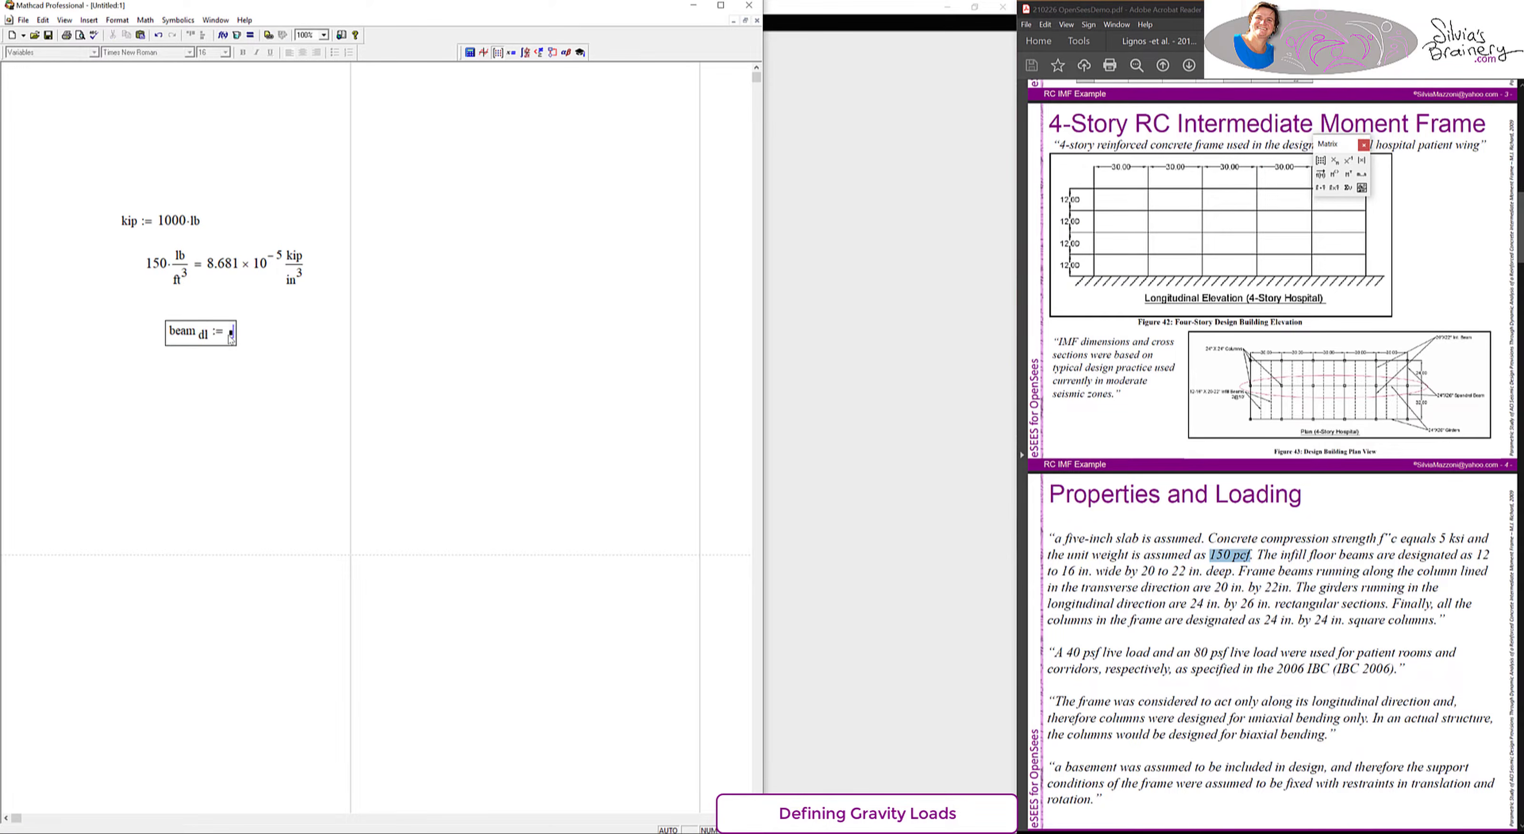
type("150*lb/ft")
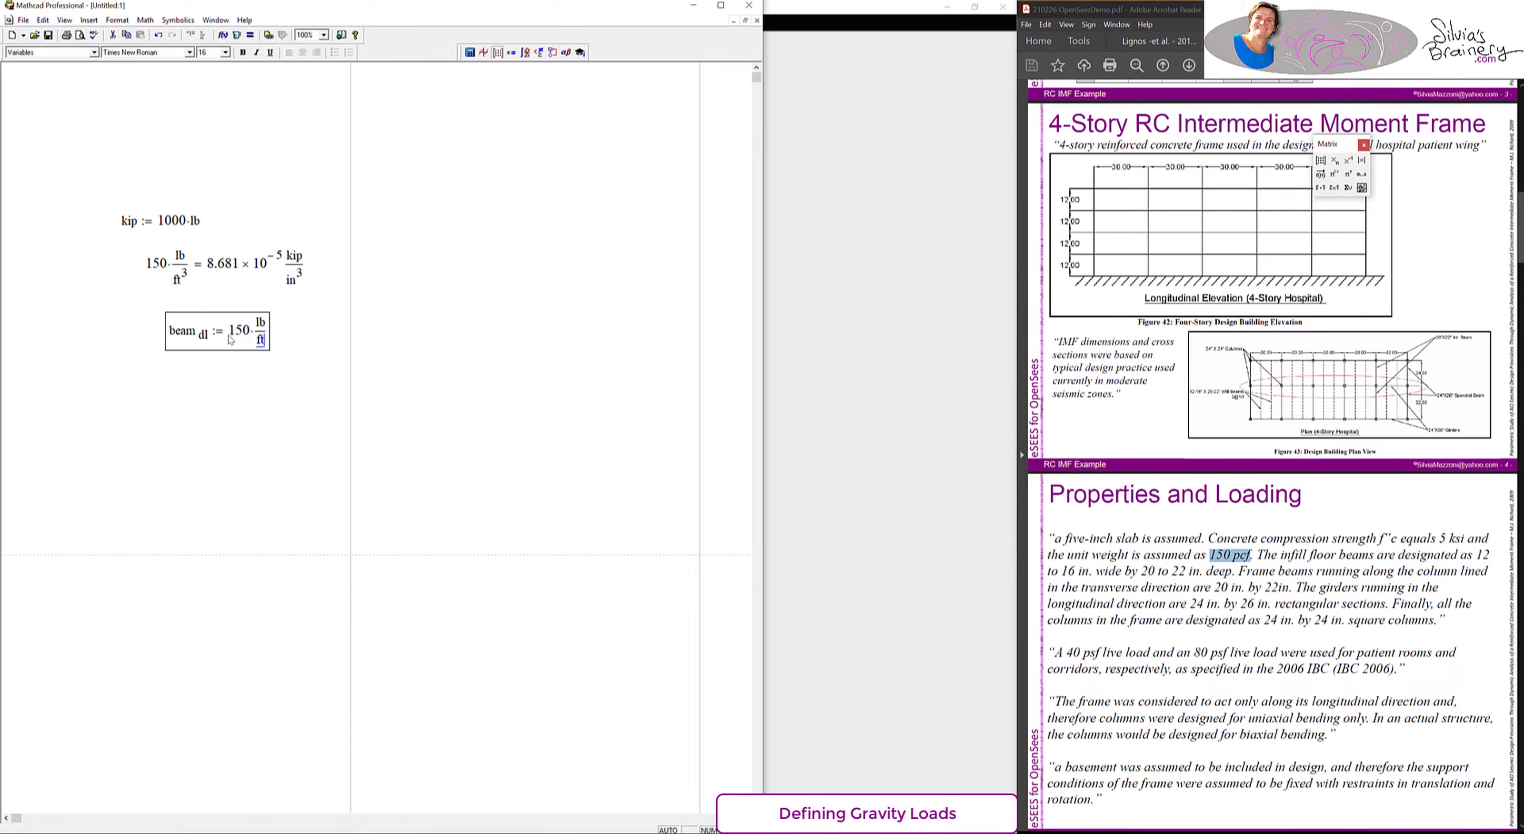
type("^3 *")
- Complete beam.dl with the Section B-B dimensions from the PDF, multiplying by (24 in) and (17.44 in + 3.56 in)
left_click(1284, 437)
scroll(1285, 436, "down", 10)
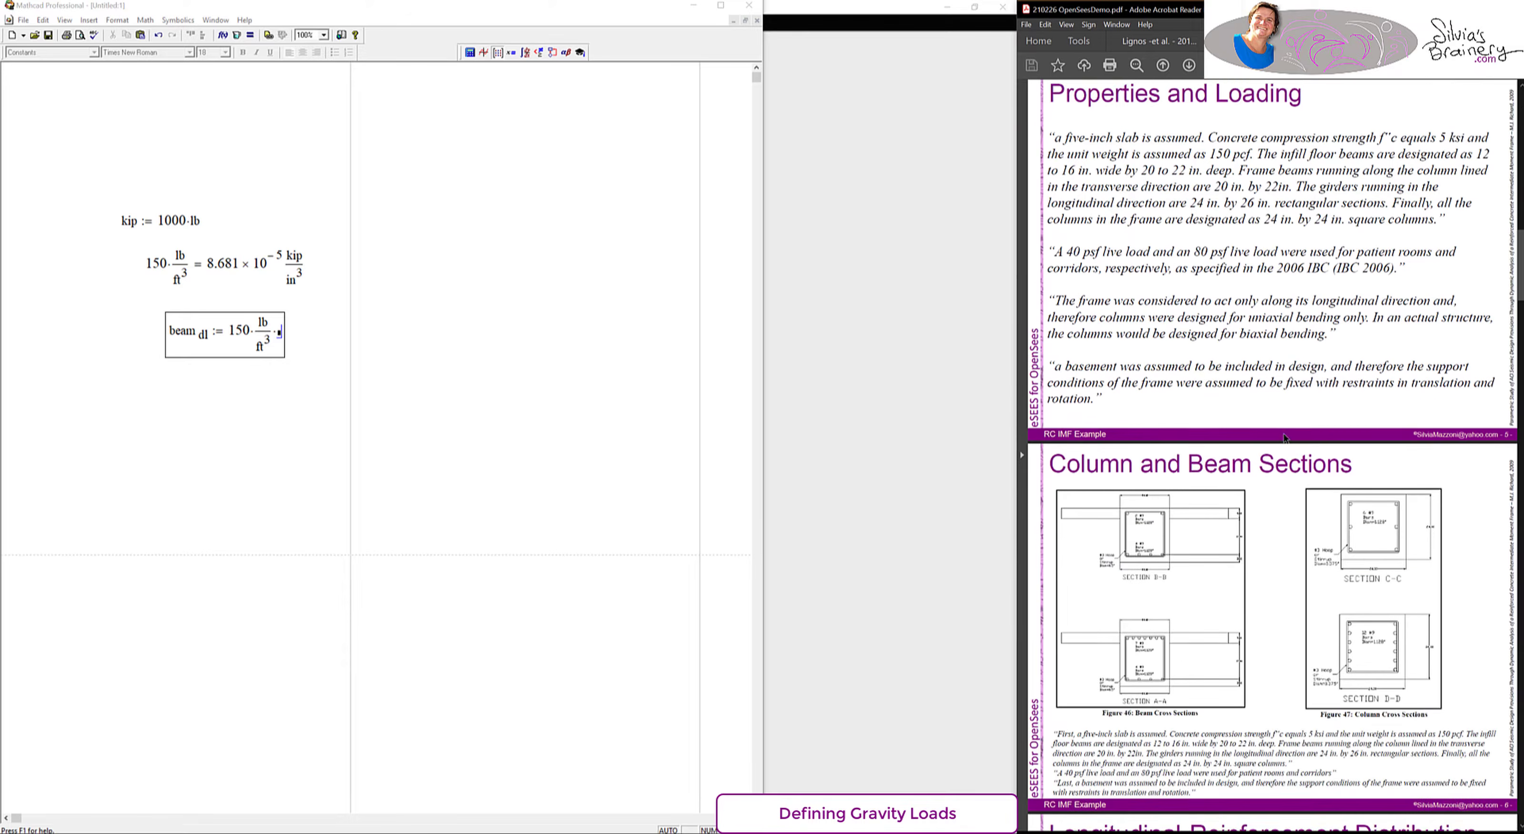
scroll(1284, 438, "down", 1)
left_click(1185, 515)
scroll(1185, 515, "up", 5)
left_click(1414, 571)
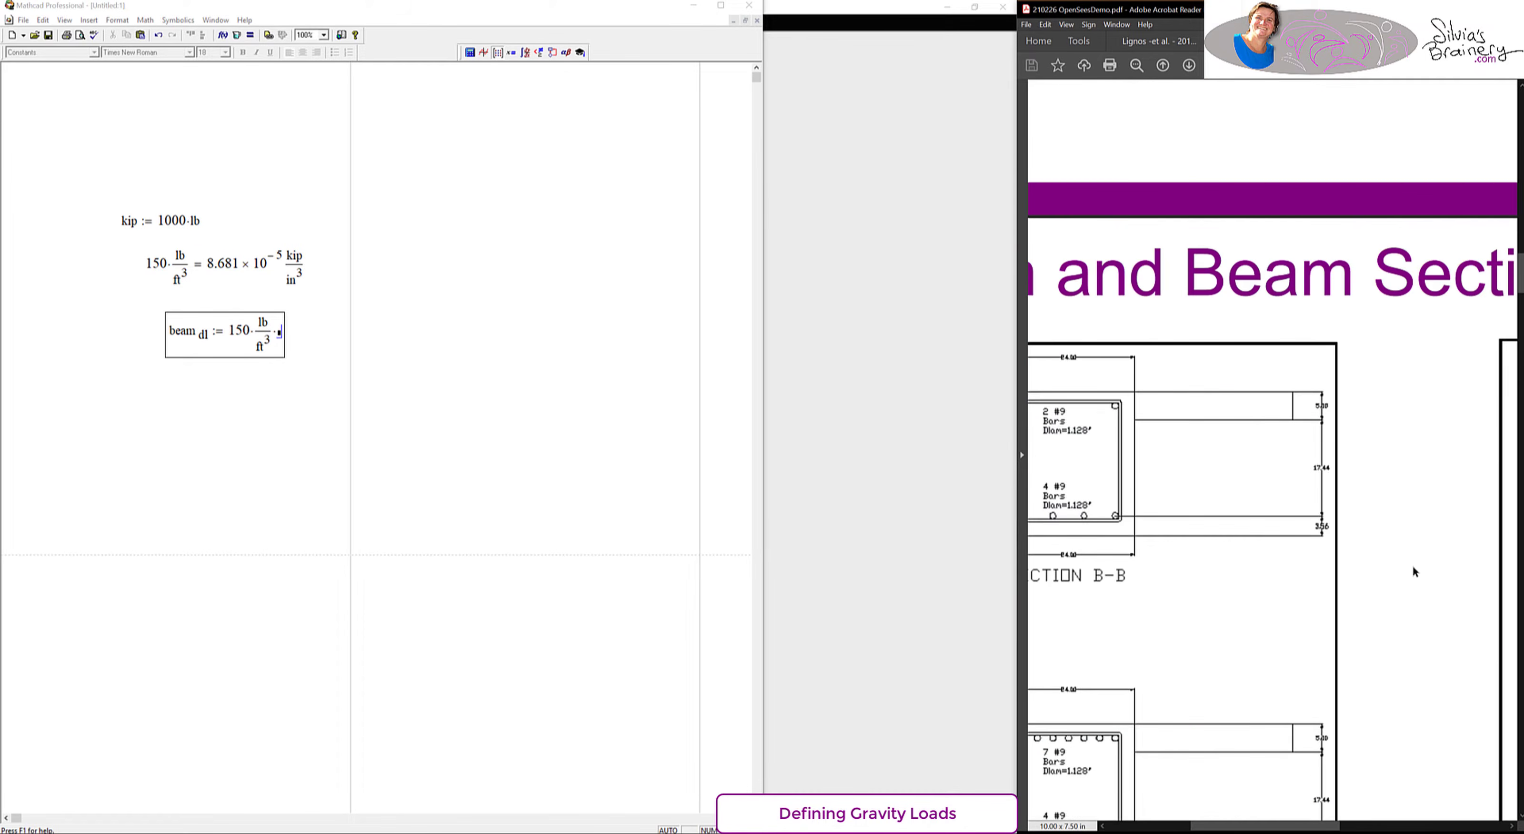
left_click_drag(1232, 817, 1210, 817)
left_click(281, 335)
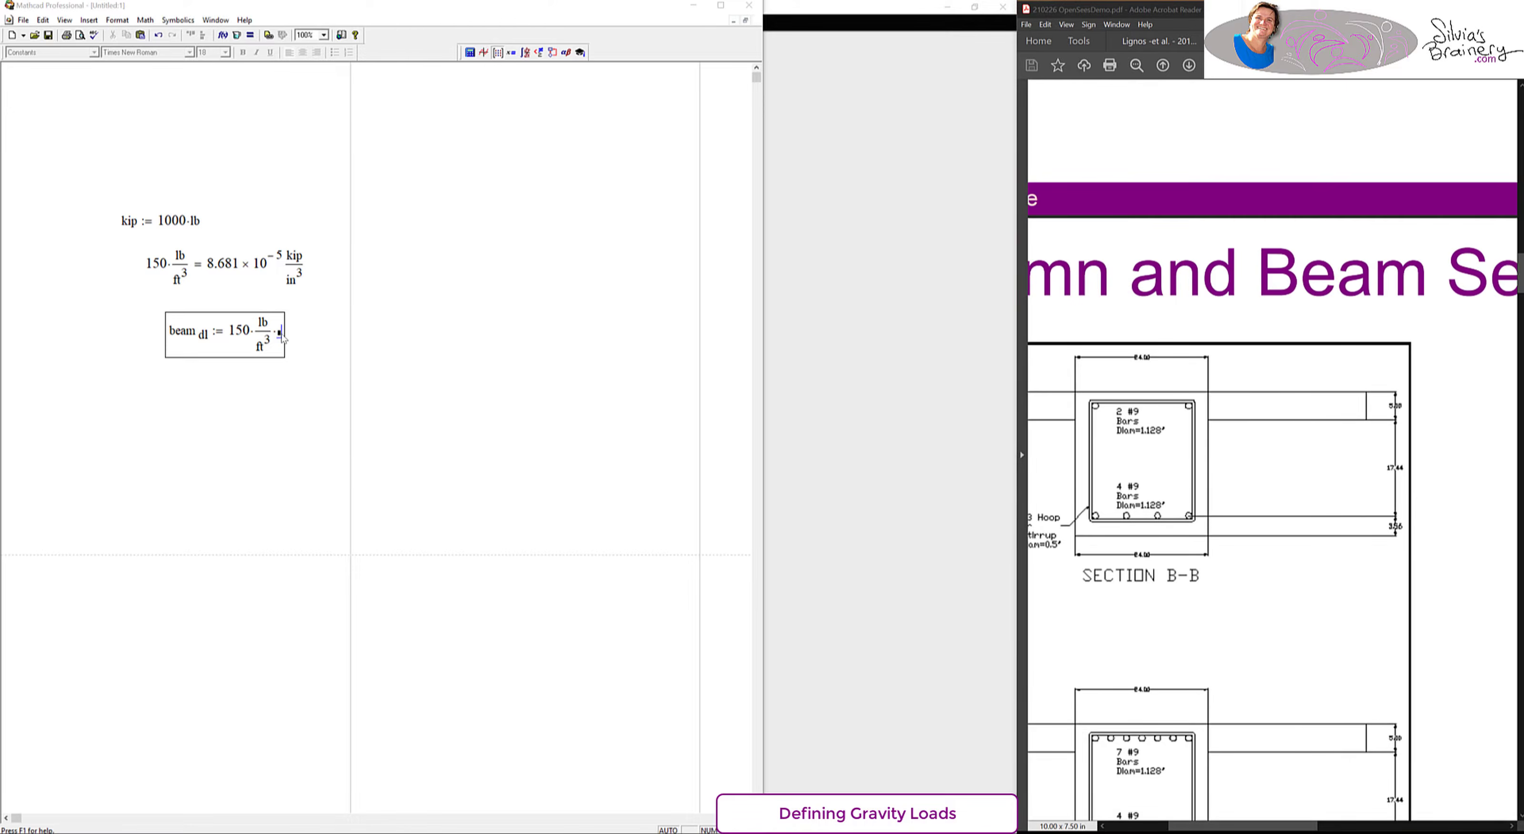
type("(")
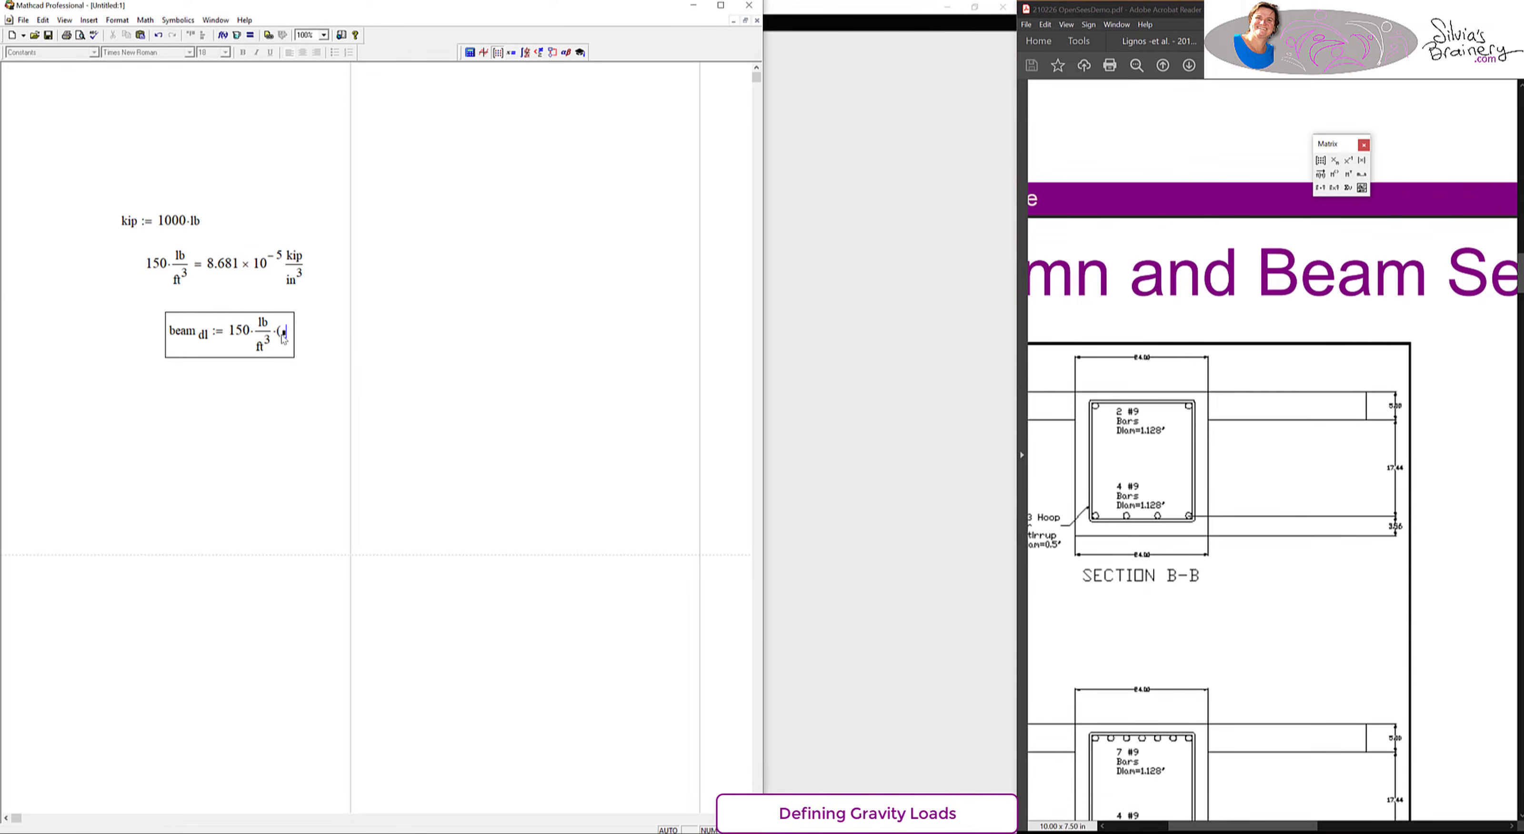
type("24*in)*(")
type("17.44*in+")
type("3.56*in)")
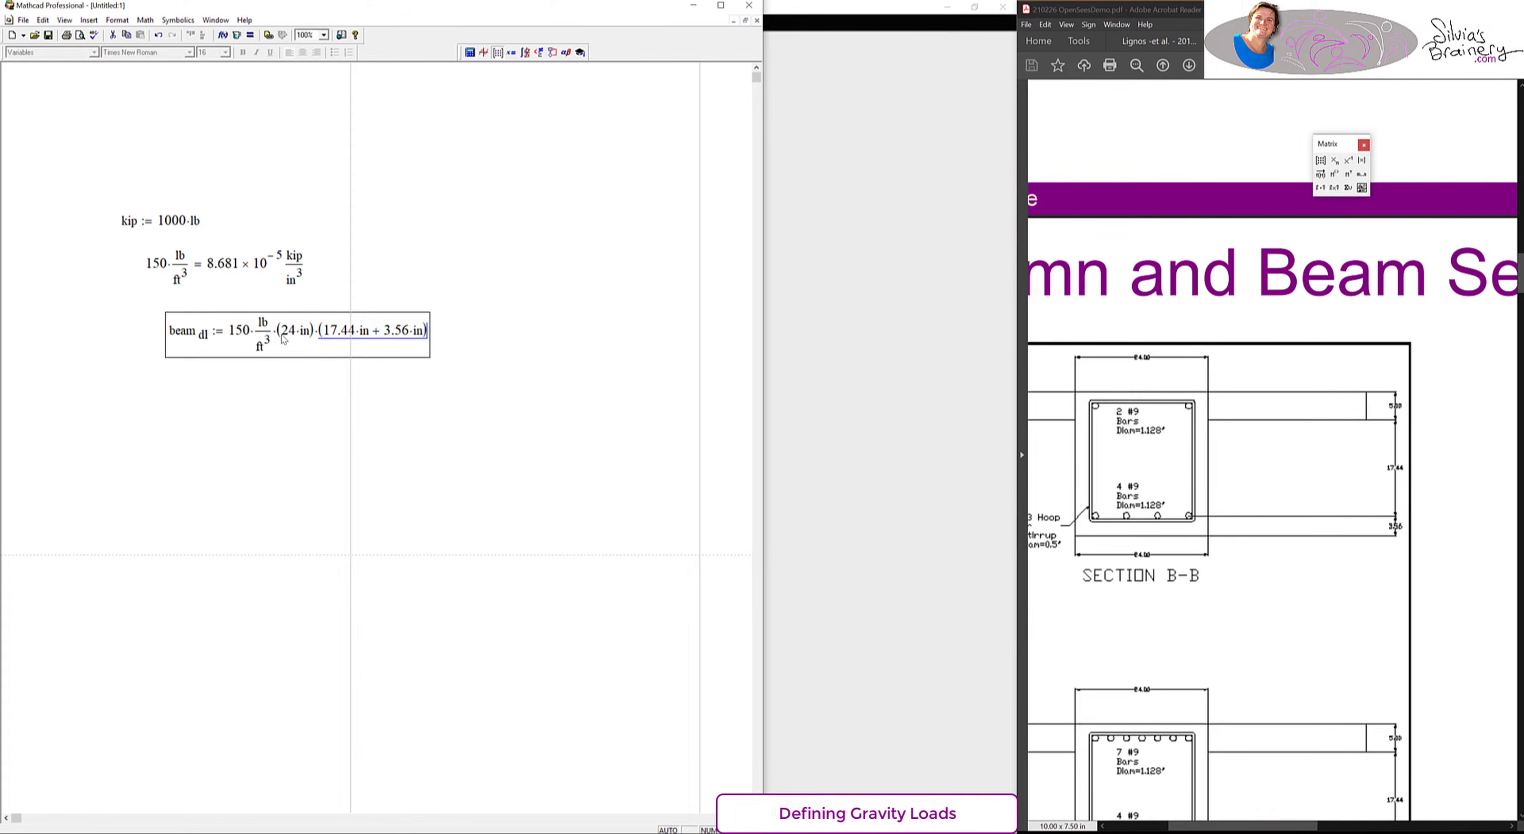
key("Return")
- Evaluate beam.dl beneath its definition and express the result in kip/in
type("b")
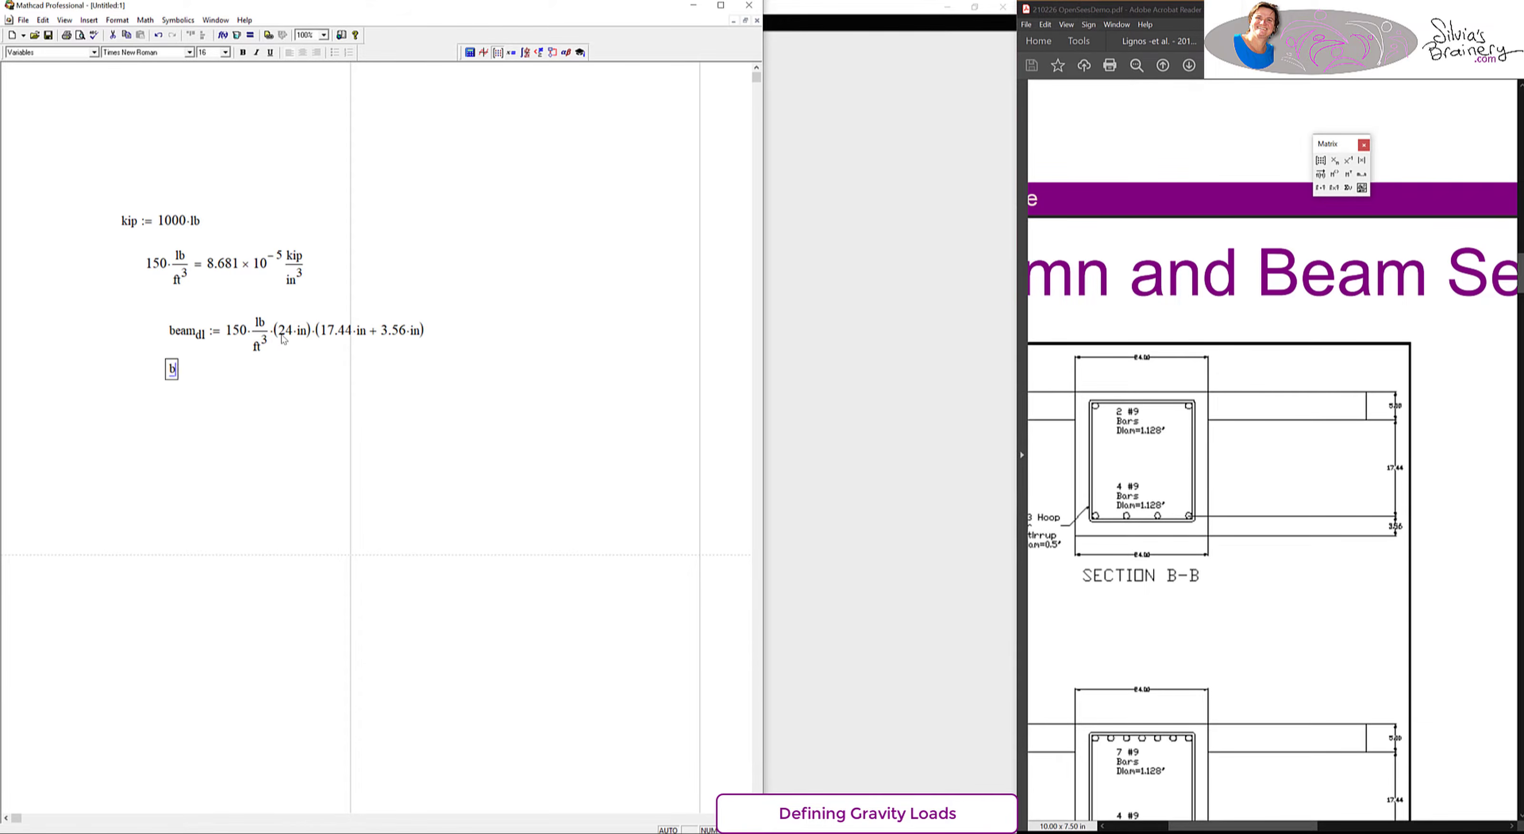
type("eam.dl=")
scroll(299, 366, "down", 1)
left_click(298, 365)
type("kip/in")
left_click_drag(285, 419, 214, 380)
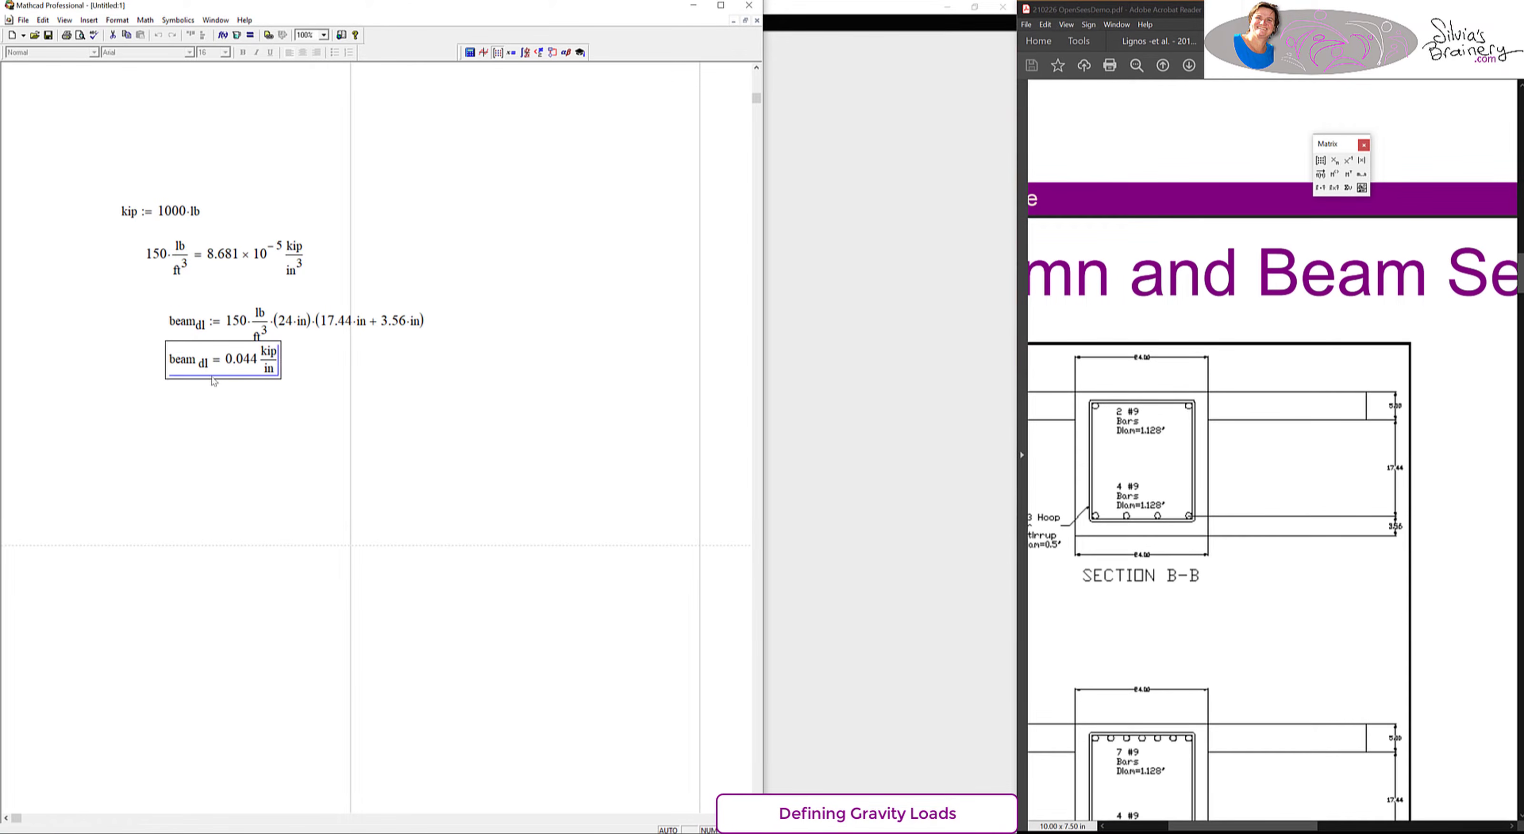
- Start the slab dead load definition slab.dl as 150 lb/ft^3 times the 5 in slab thickness
left_click(173, 422)
type("s")
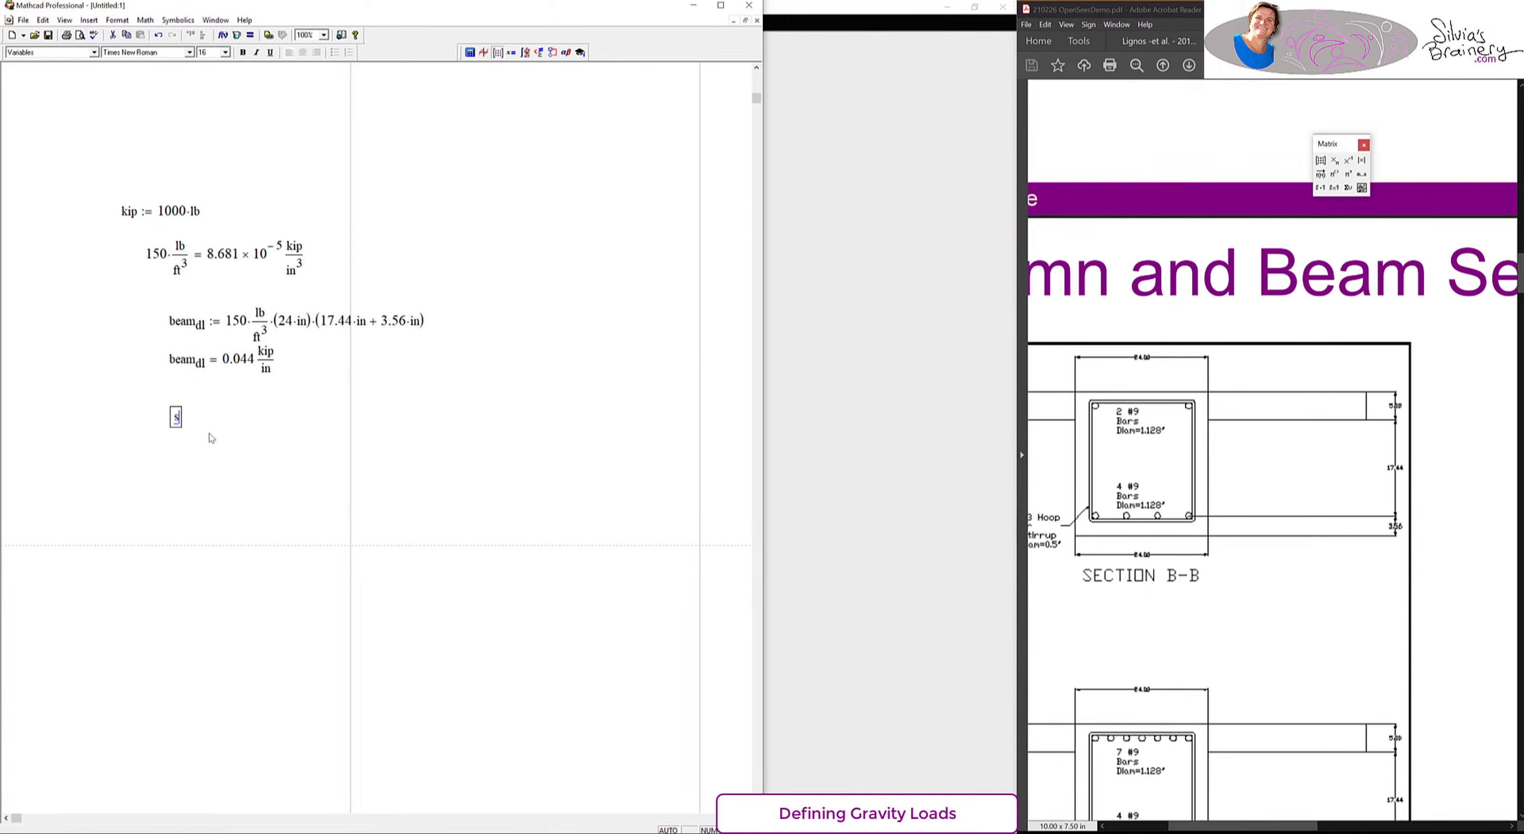
type("lab.dl:150*lb")
type("/ft^3")
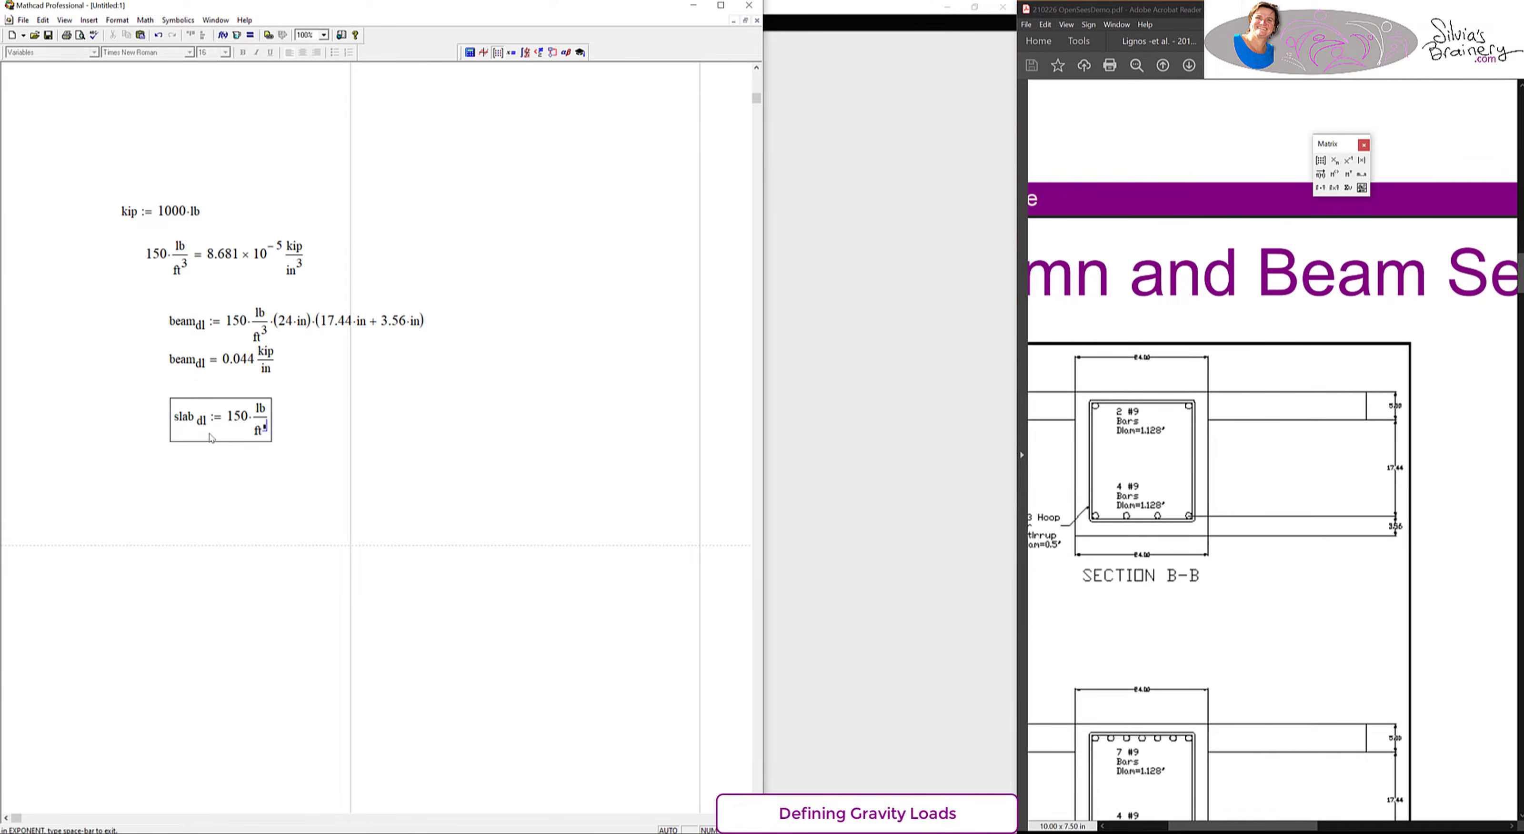
type("*(5")
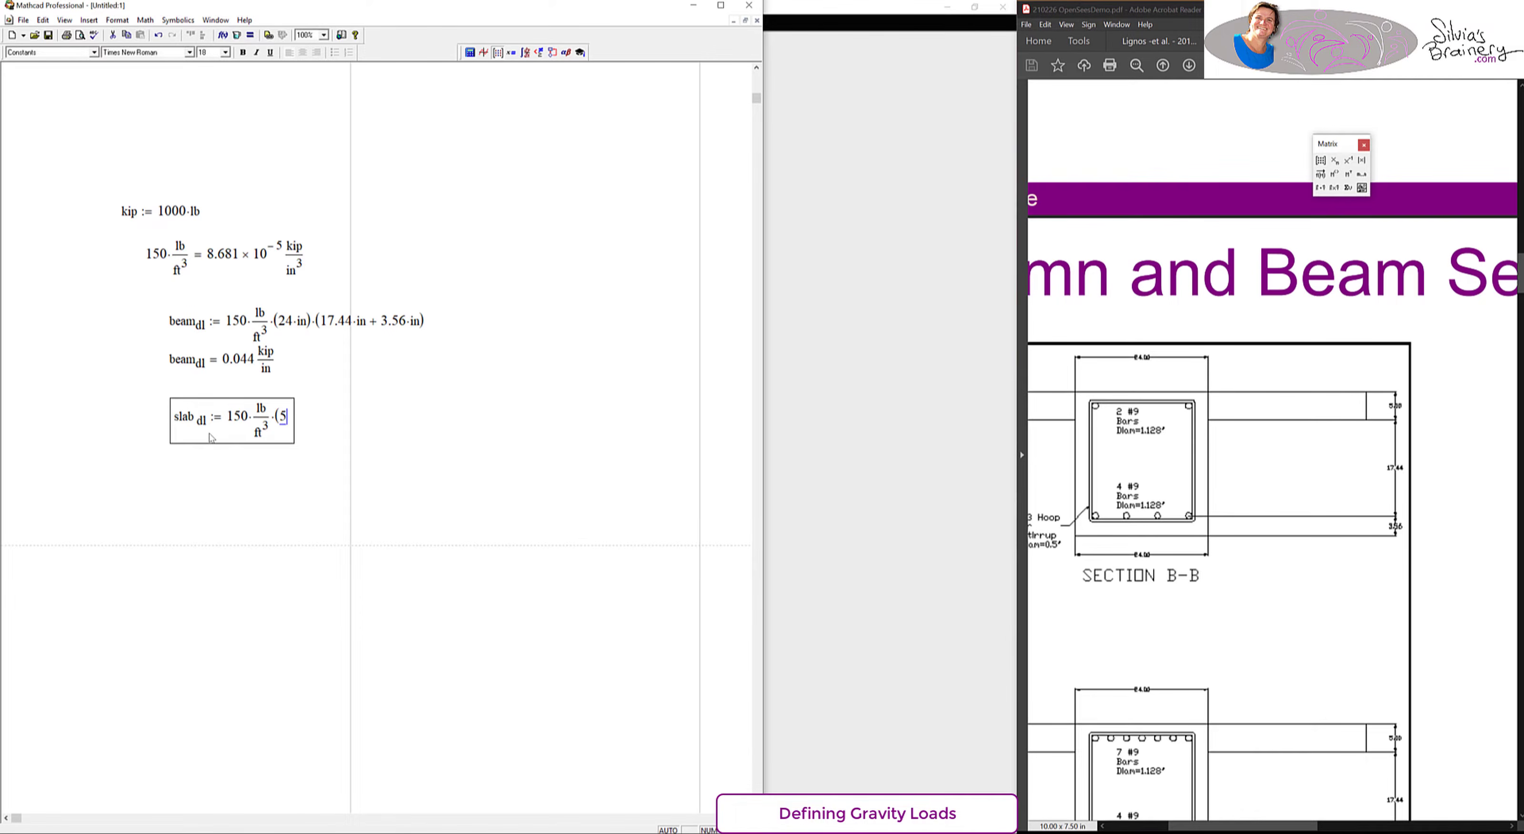
type("*in)*(")
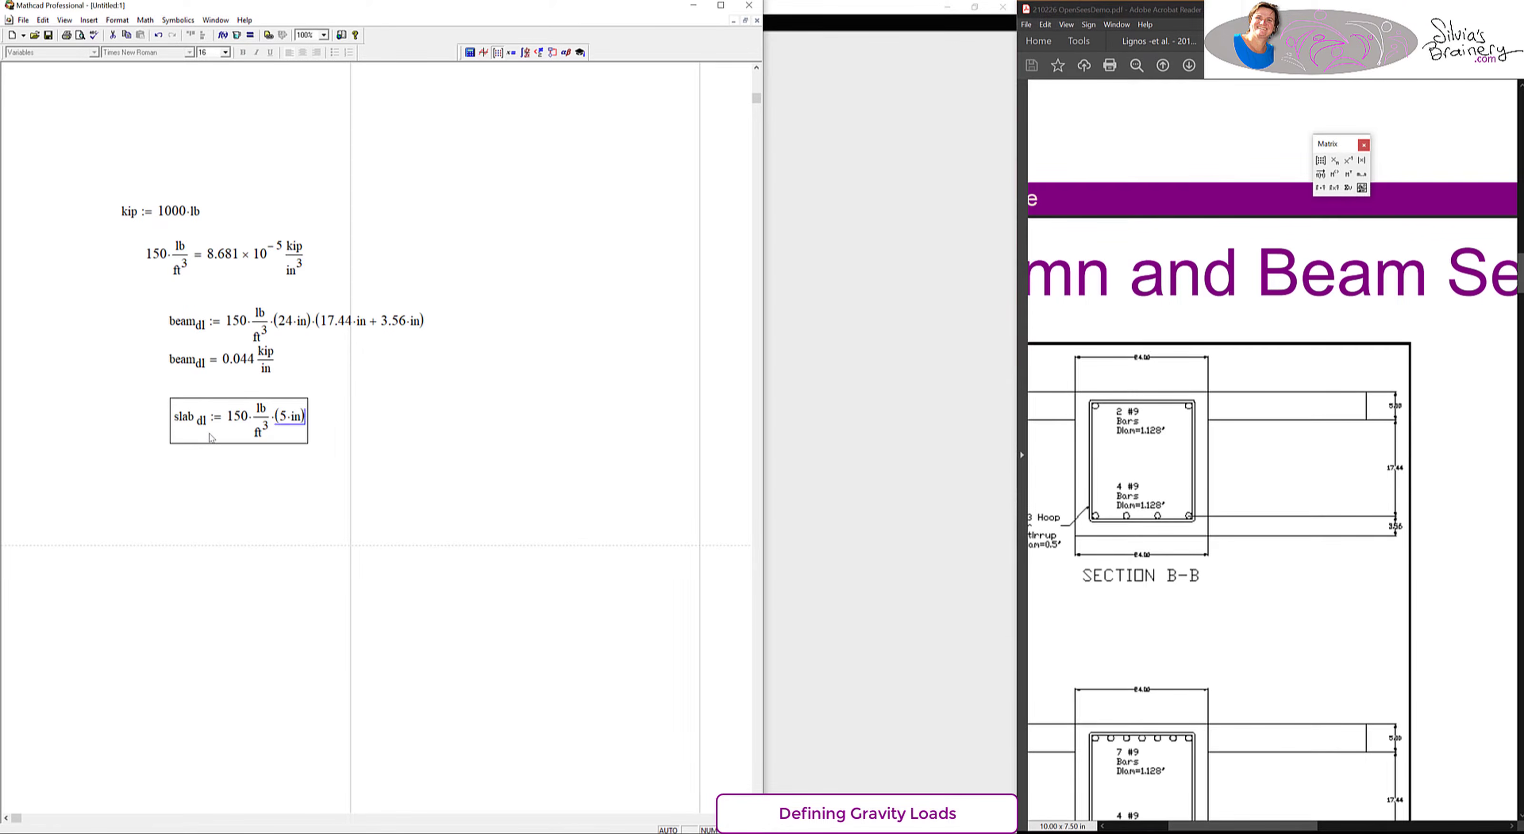
- Complete slab.dl with the tributary width from the PDF's building plan, entered as (24 ft/2 + 32 ft/2)
left_click(1271, 369)
scroll(1271, 368, "down", 5)
scroll(1271, 369, "up", 5)
scroll(1271, 369, "up", 3)
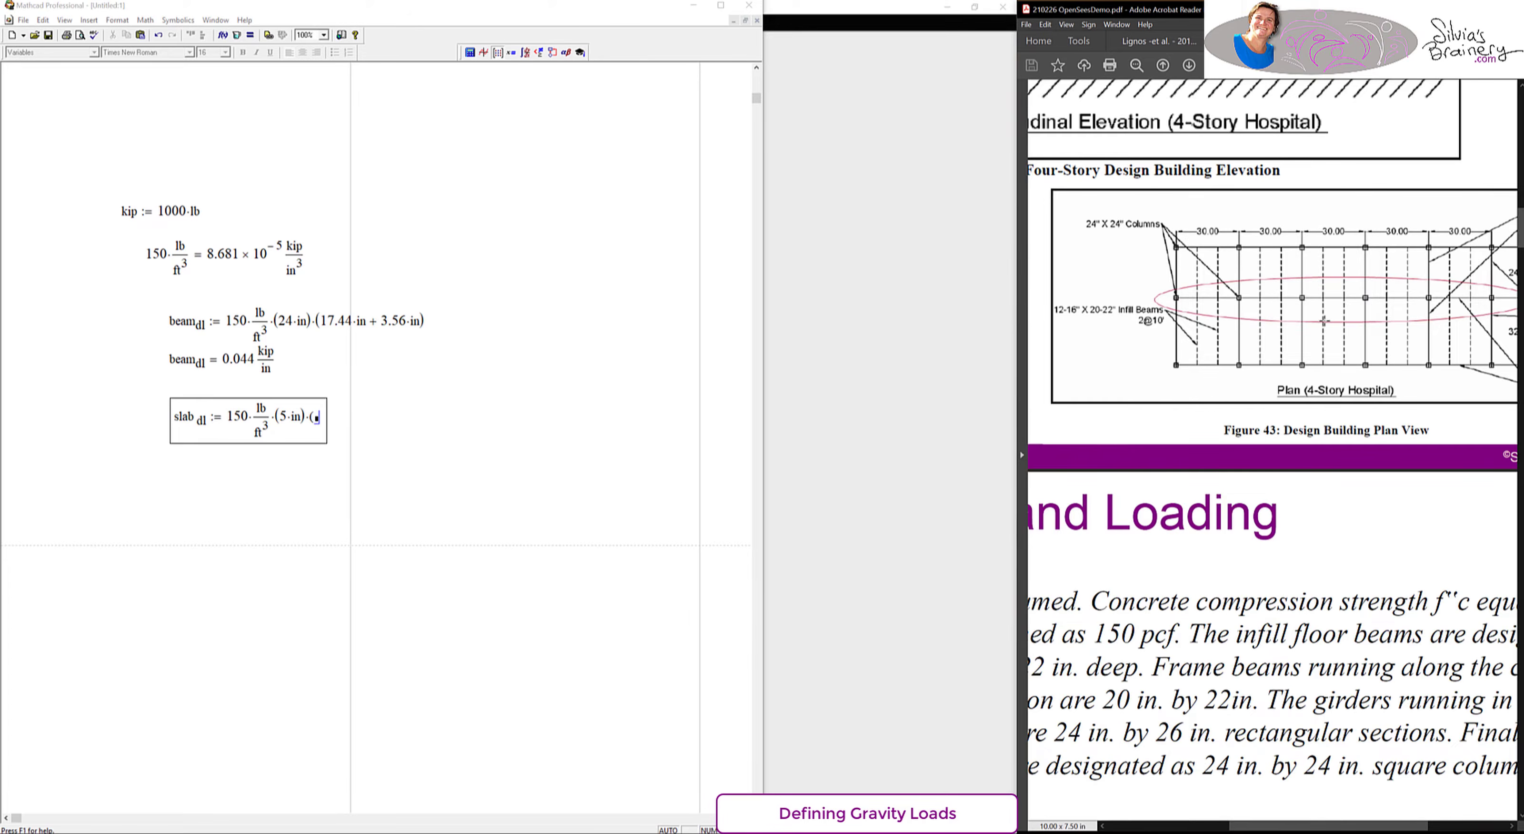
left_click_drag(1271, 825, 1307, 824)
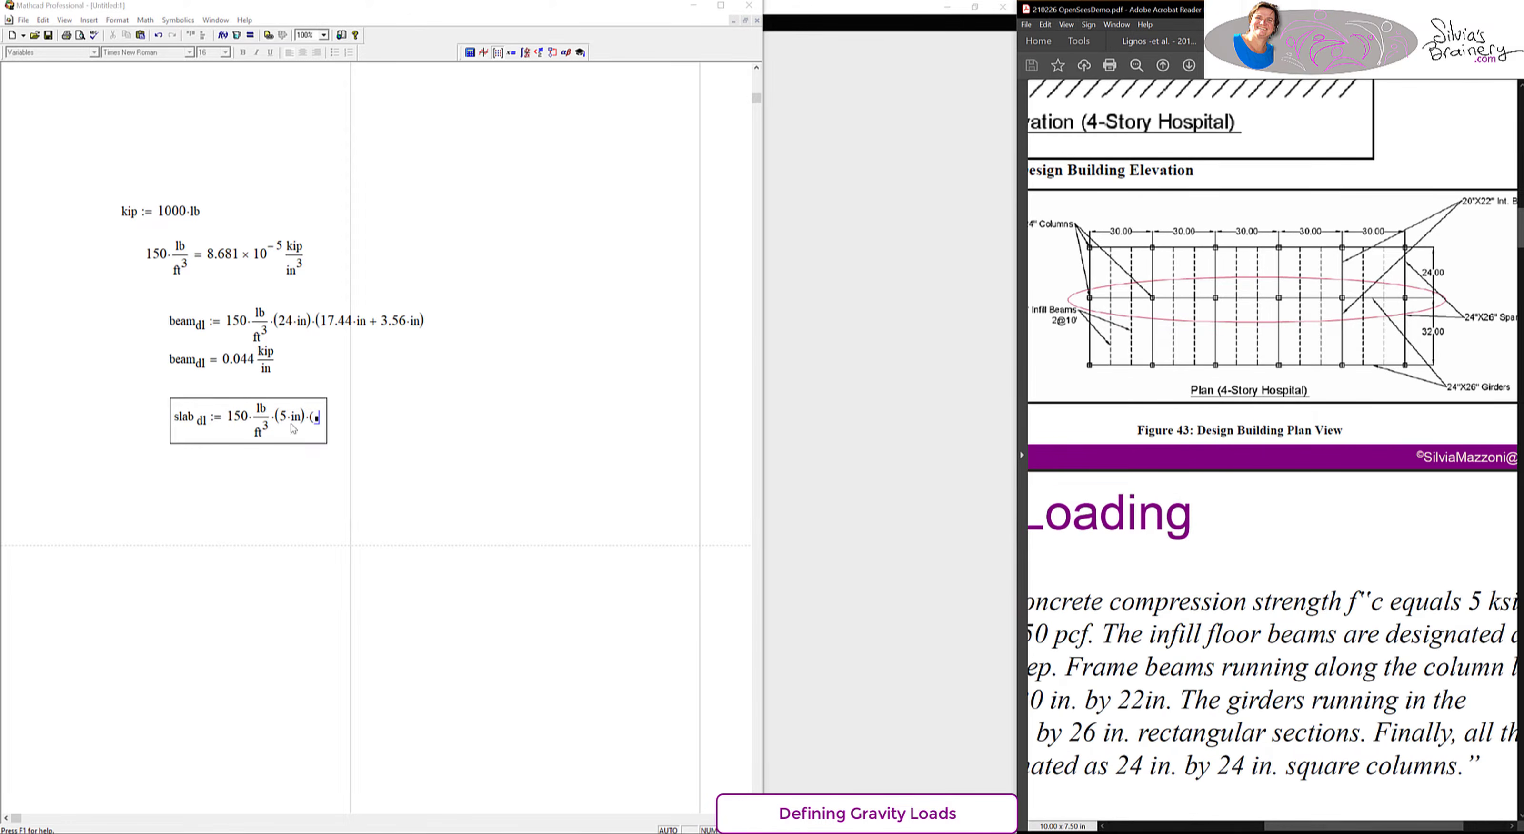
left_click(320, 422)
type("24*ft/2")
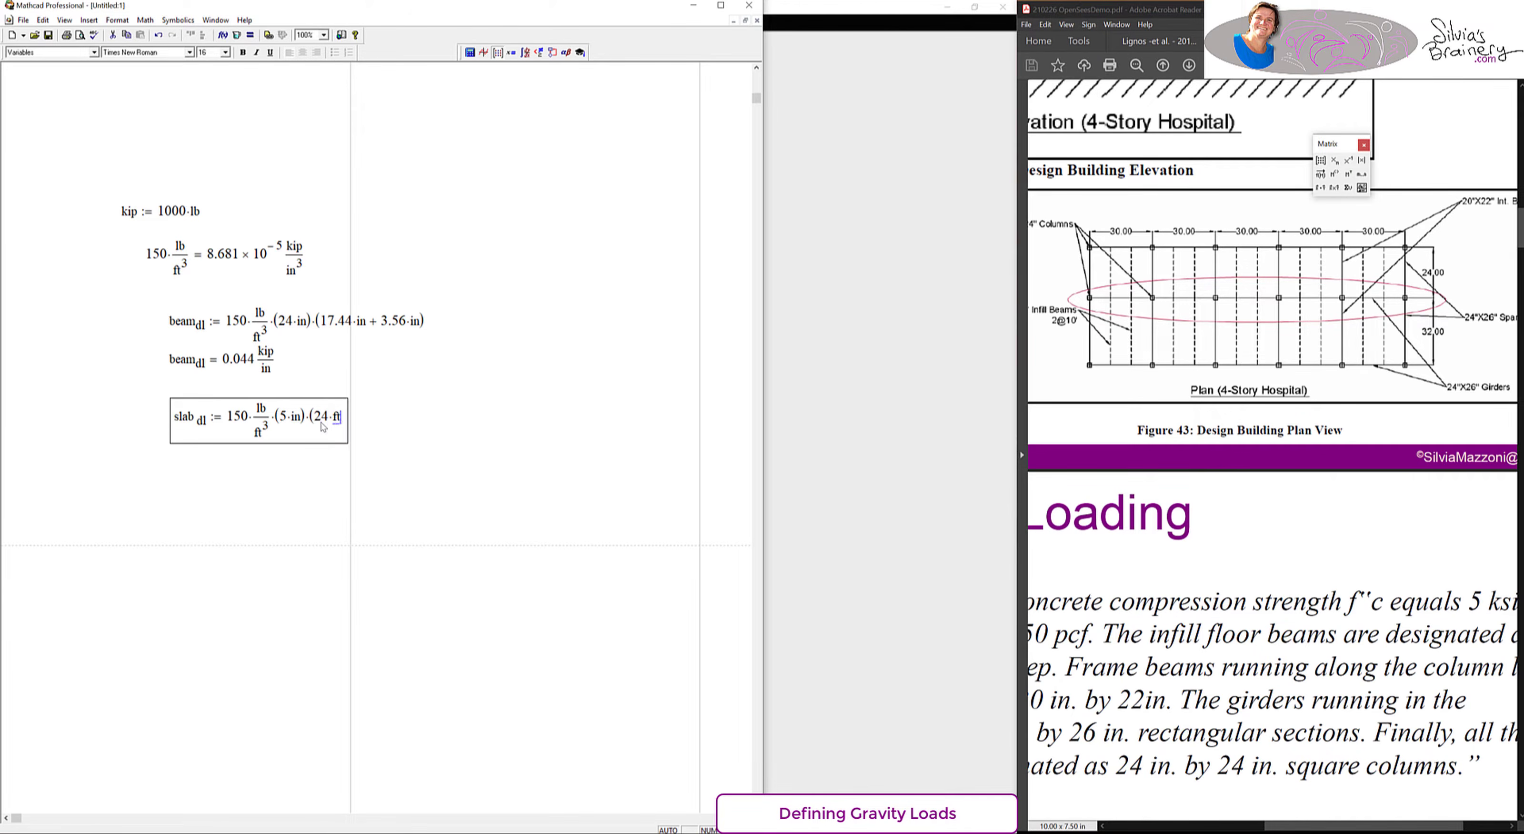
key("space")
type("+")
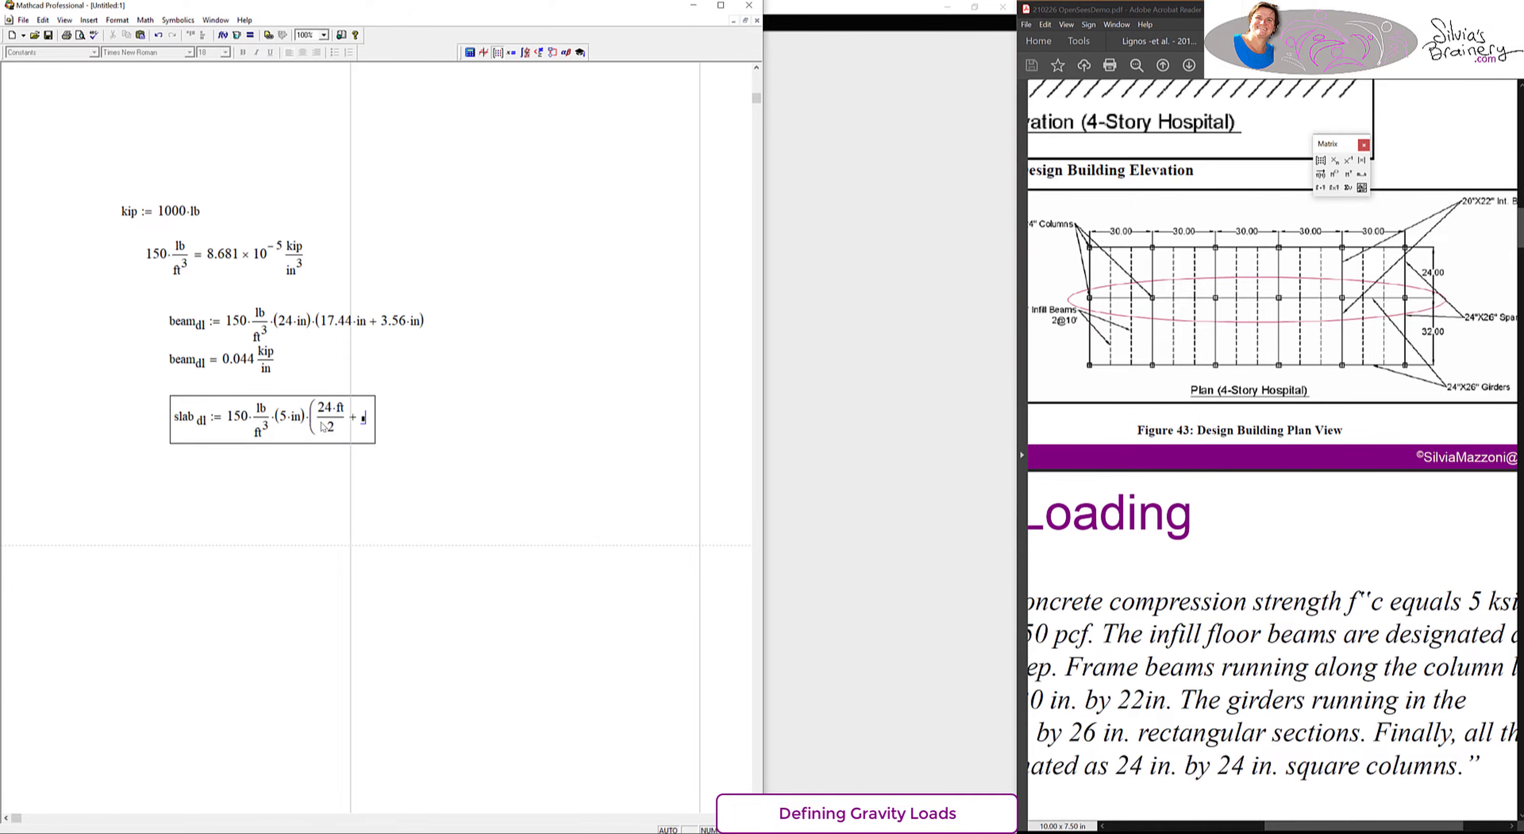
type("32*ft/2)")
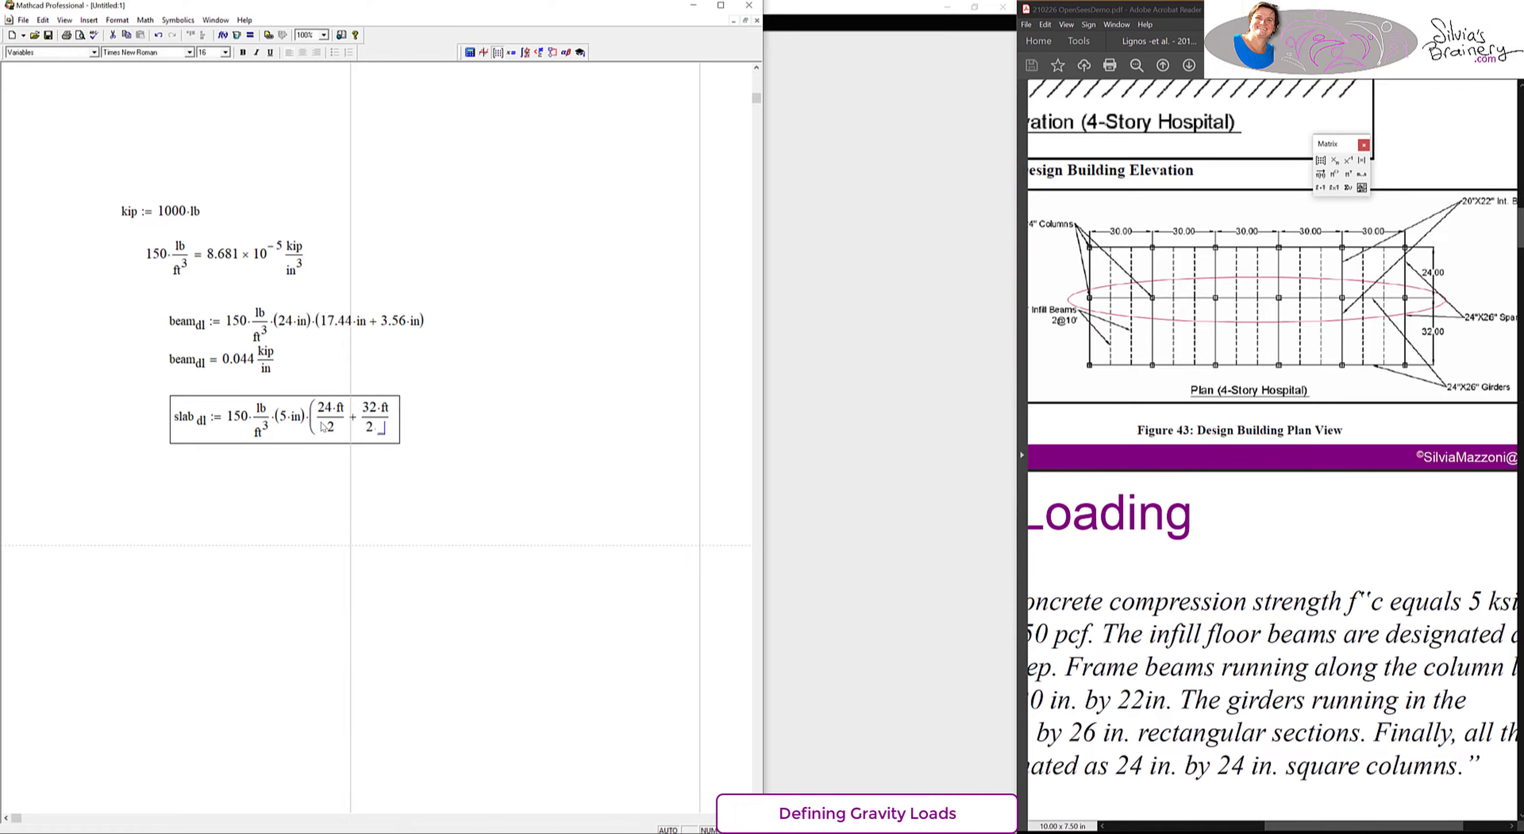
key("Return")
- Evaluate slab.dl beneath its definition and express the result in kip/in
type("slba.dl")
key("BackSpace")
key("BackSpace")
key("BackSpace")
key("BackSpace")
key("BackSpace")
type("ab.dl=")
left_click(318, 462)
type("kip/in")
key("Return")
- Evaluate the total dead load beam.dl + slab.dl below the slab calculation in kip/in
left_click(184, 527)
type("beam")
type(".dl+slab.dl=")
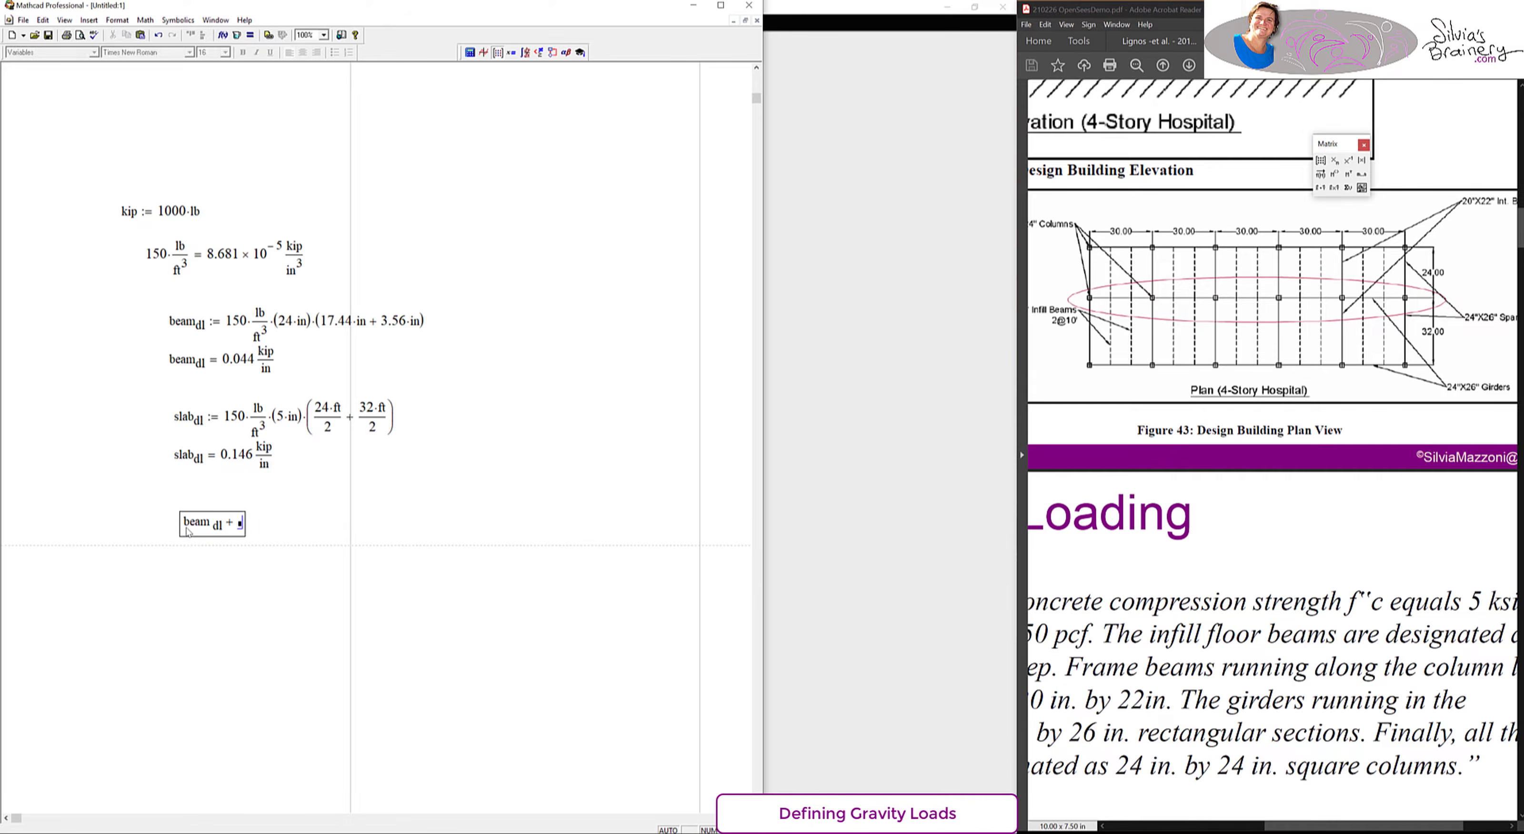
left_click(378, 531)
type("kip/in")
key("Return")
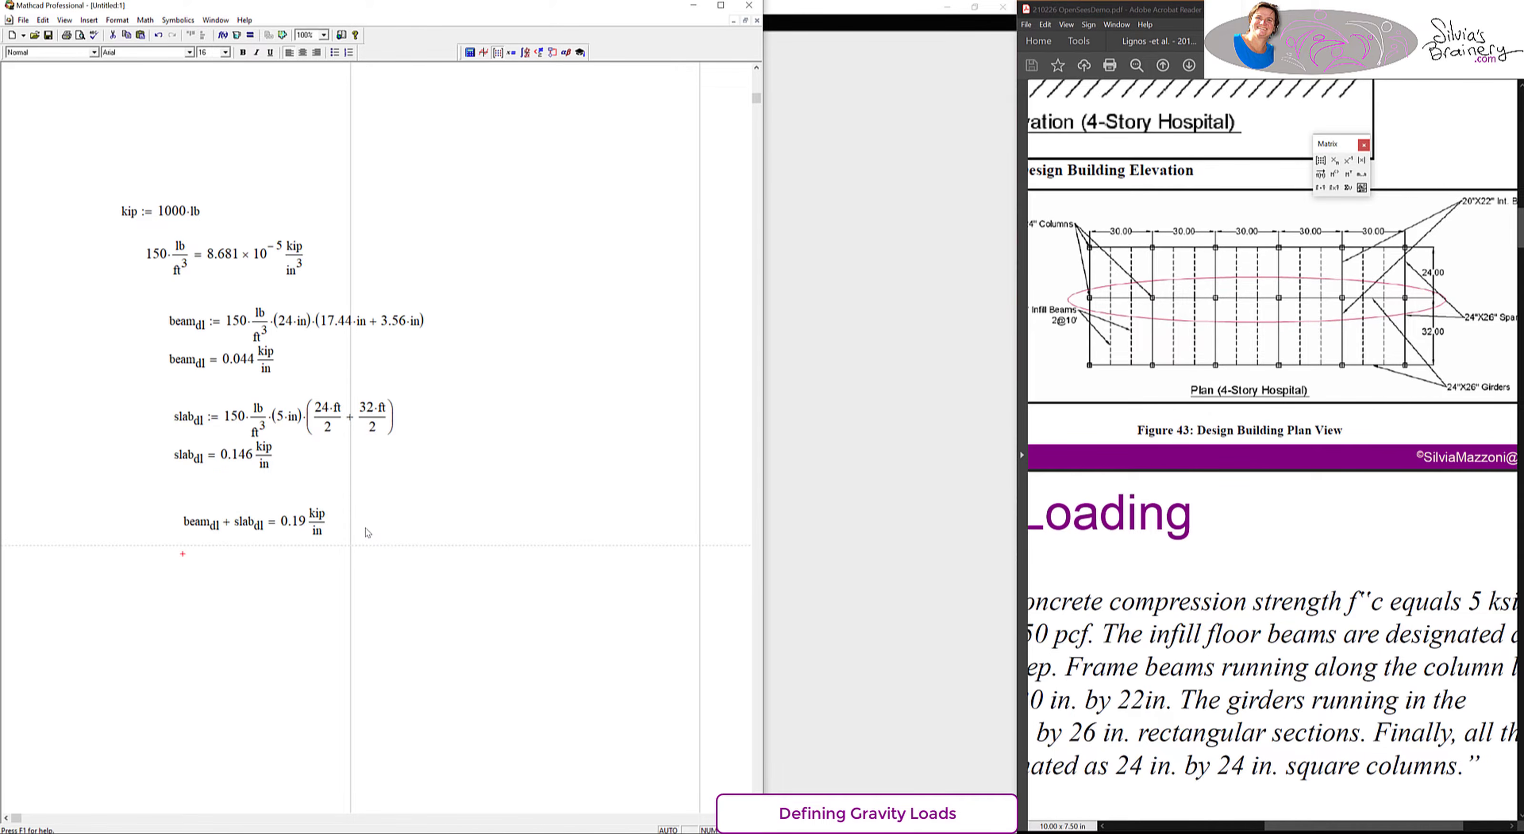
double_click(301, 529)
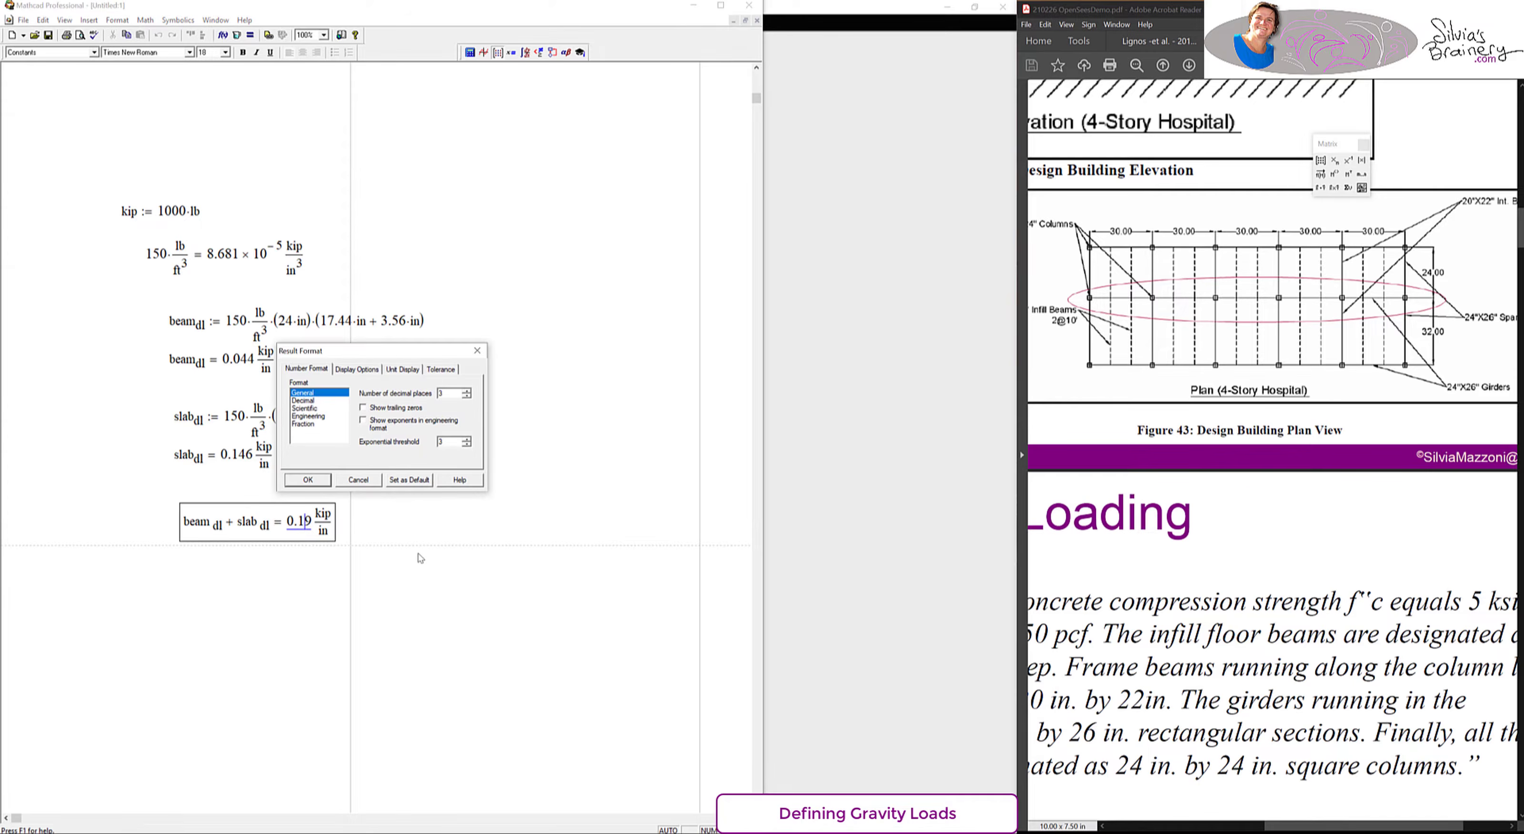
left_click(358, 480)
left_click(178, 596)
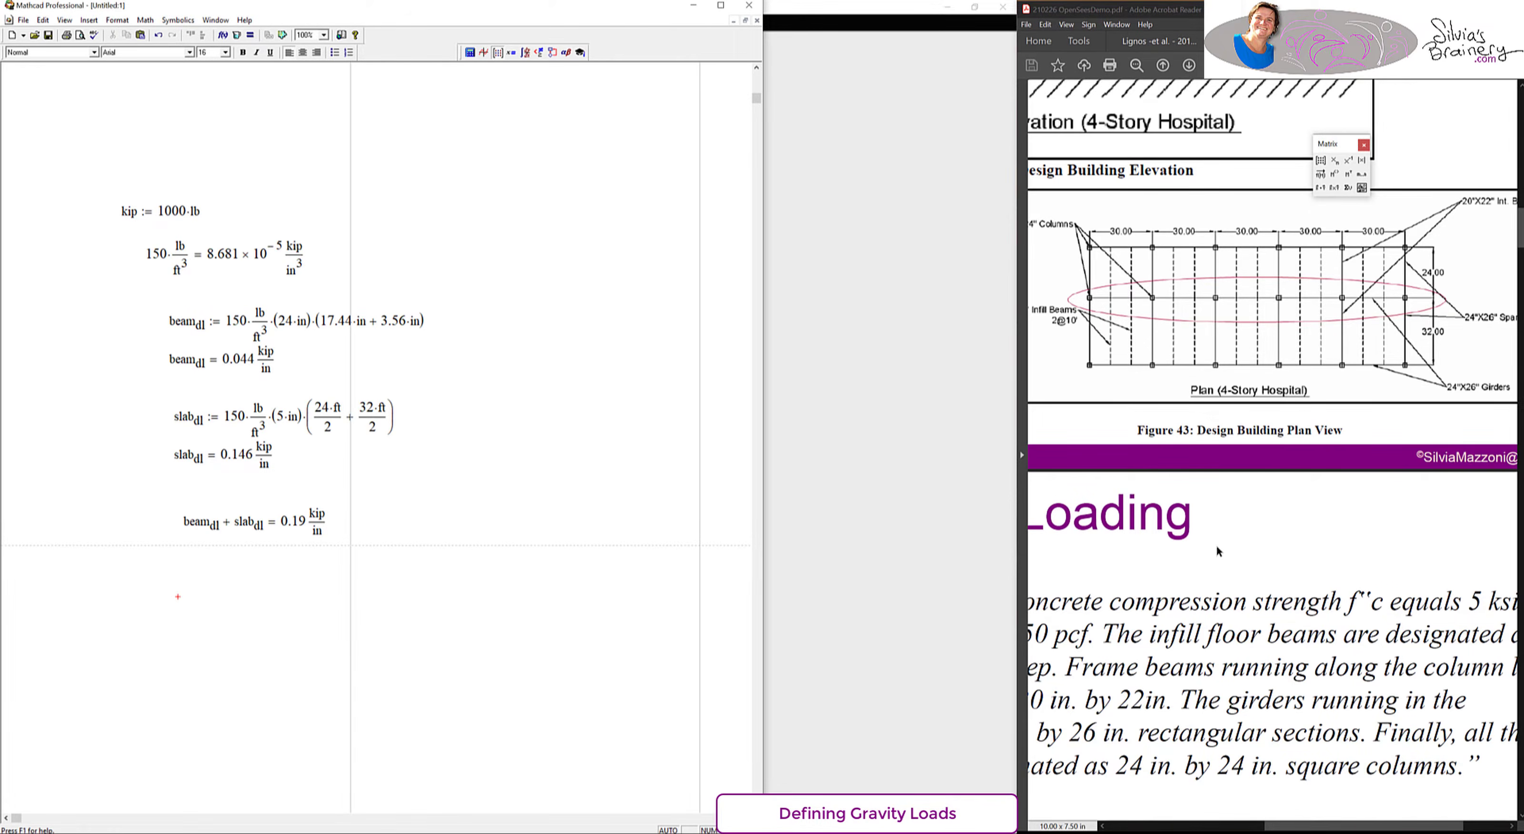
- Find the live load paragraph in the PDF's Properties and Loading page and start the room live load definition room.ll in Mathcad
left_click(1217, 548)
scroll(1216, 548, "down", 3)
scroll(1216, 547, "up", 1)
scroll(1216, 548, "down", 3)
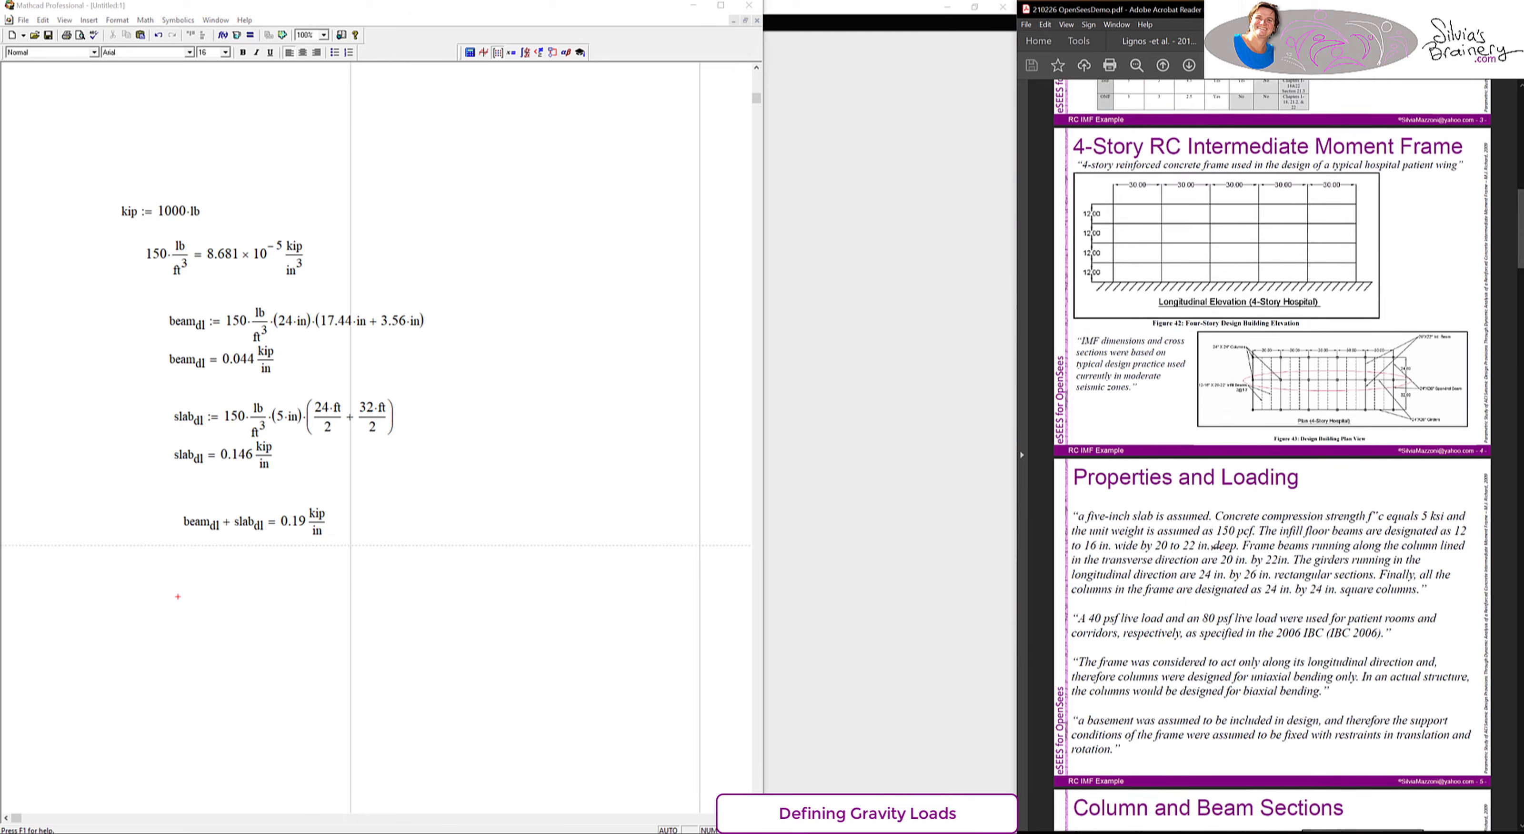
left_click_drag(1087, 580, 1372, 595)
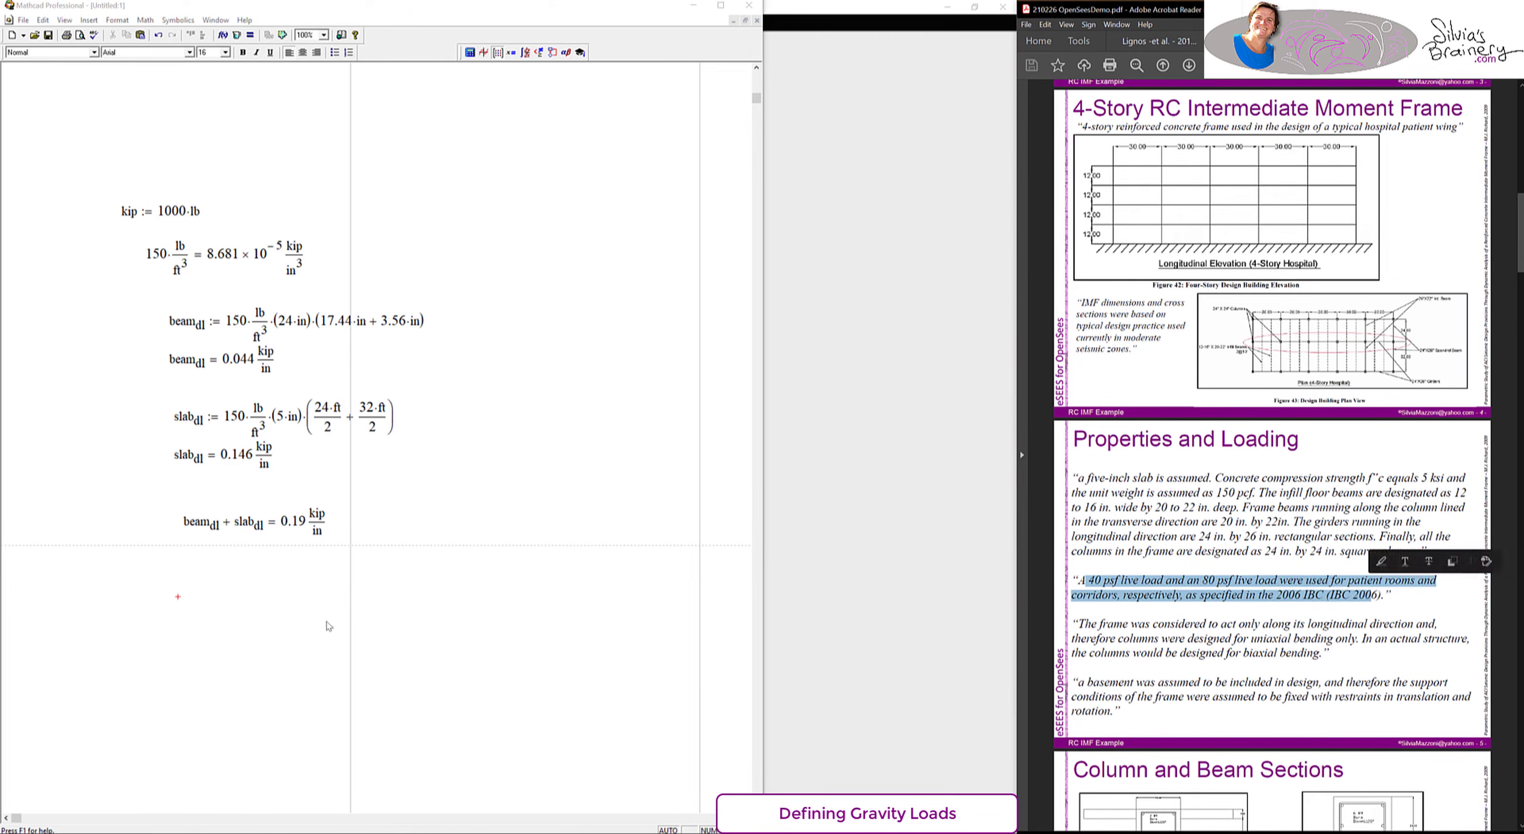
left_click(163, 582)
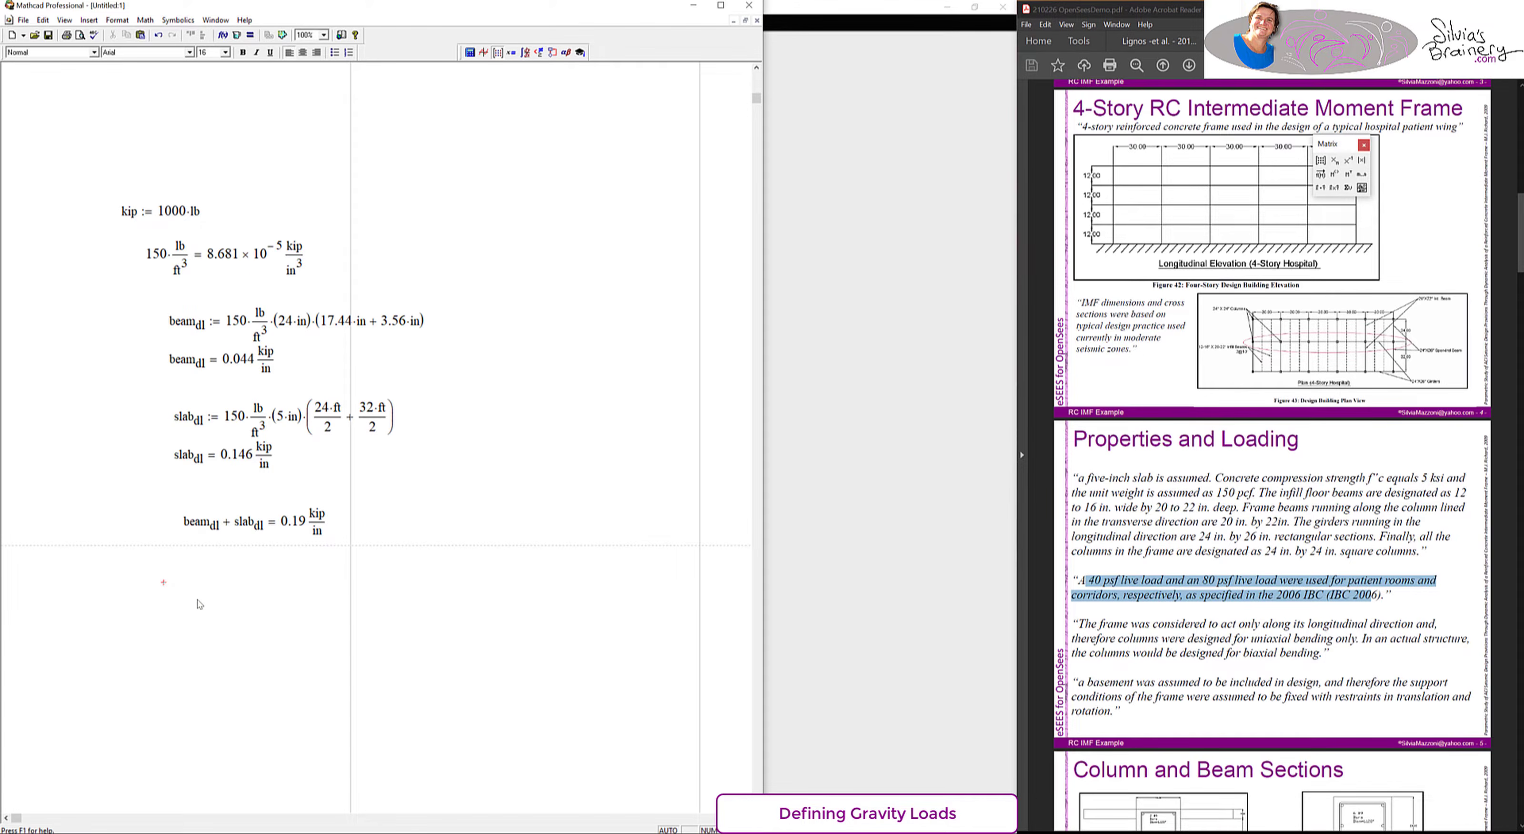
type("room.ll:")
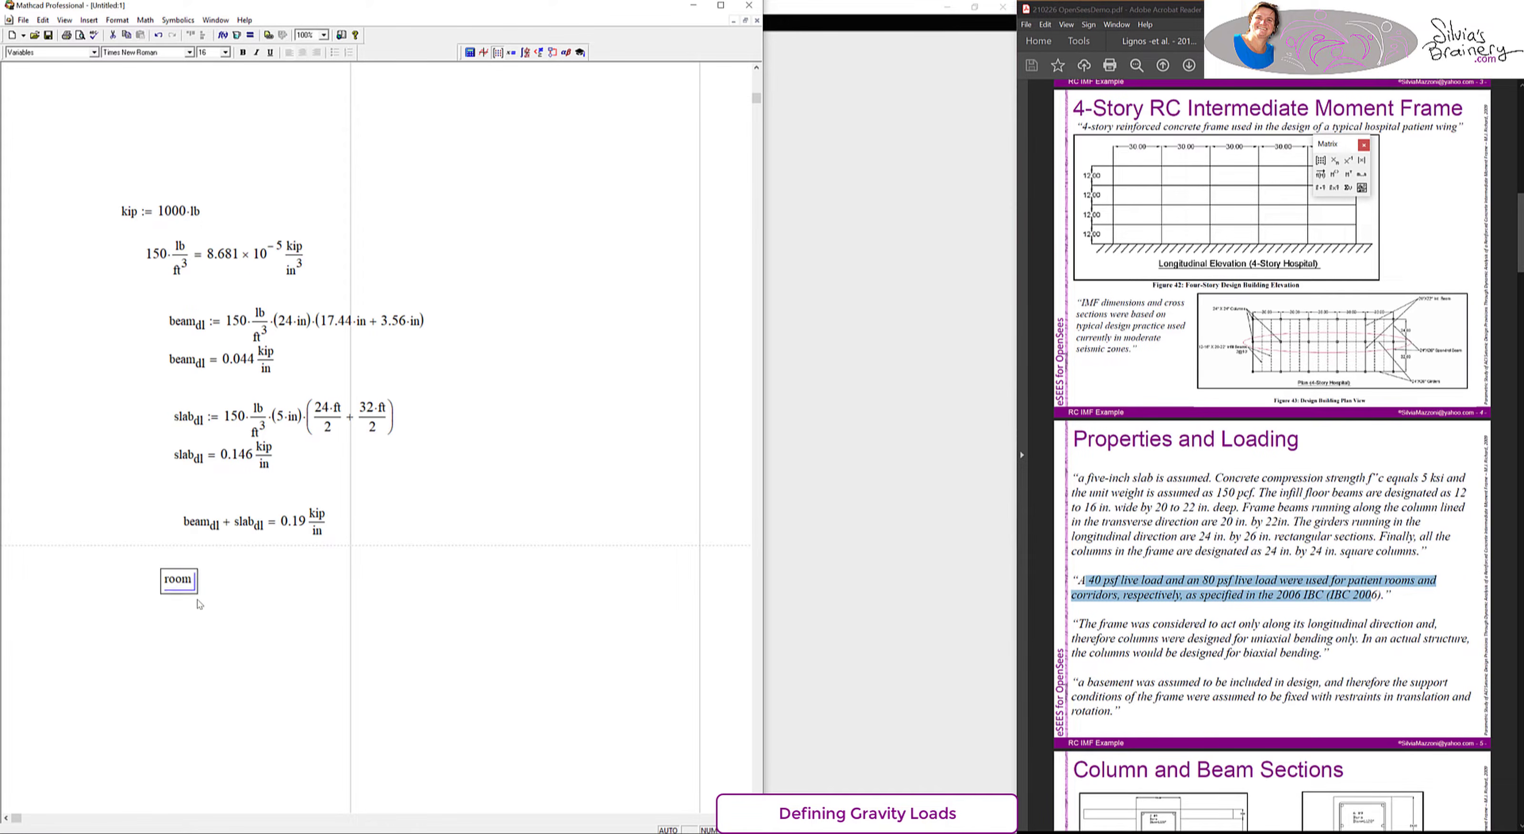
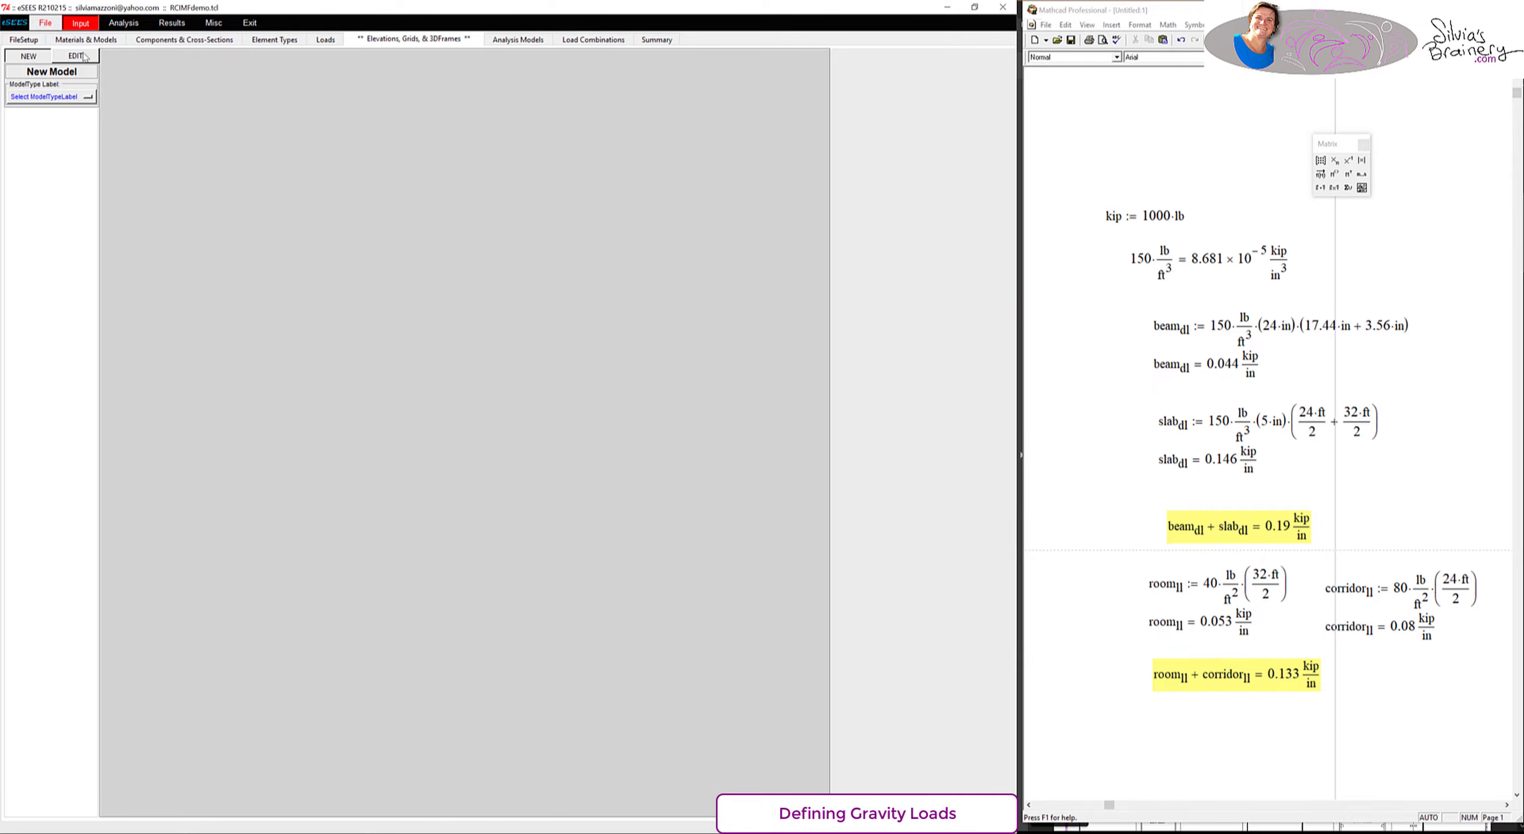
- Switch to eSEES, open the InteriorElevation model for editing and show its gravity load settings
left_click(74, 99)
left_click(125, 101)
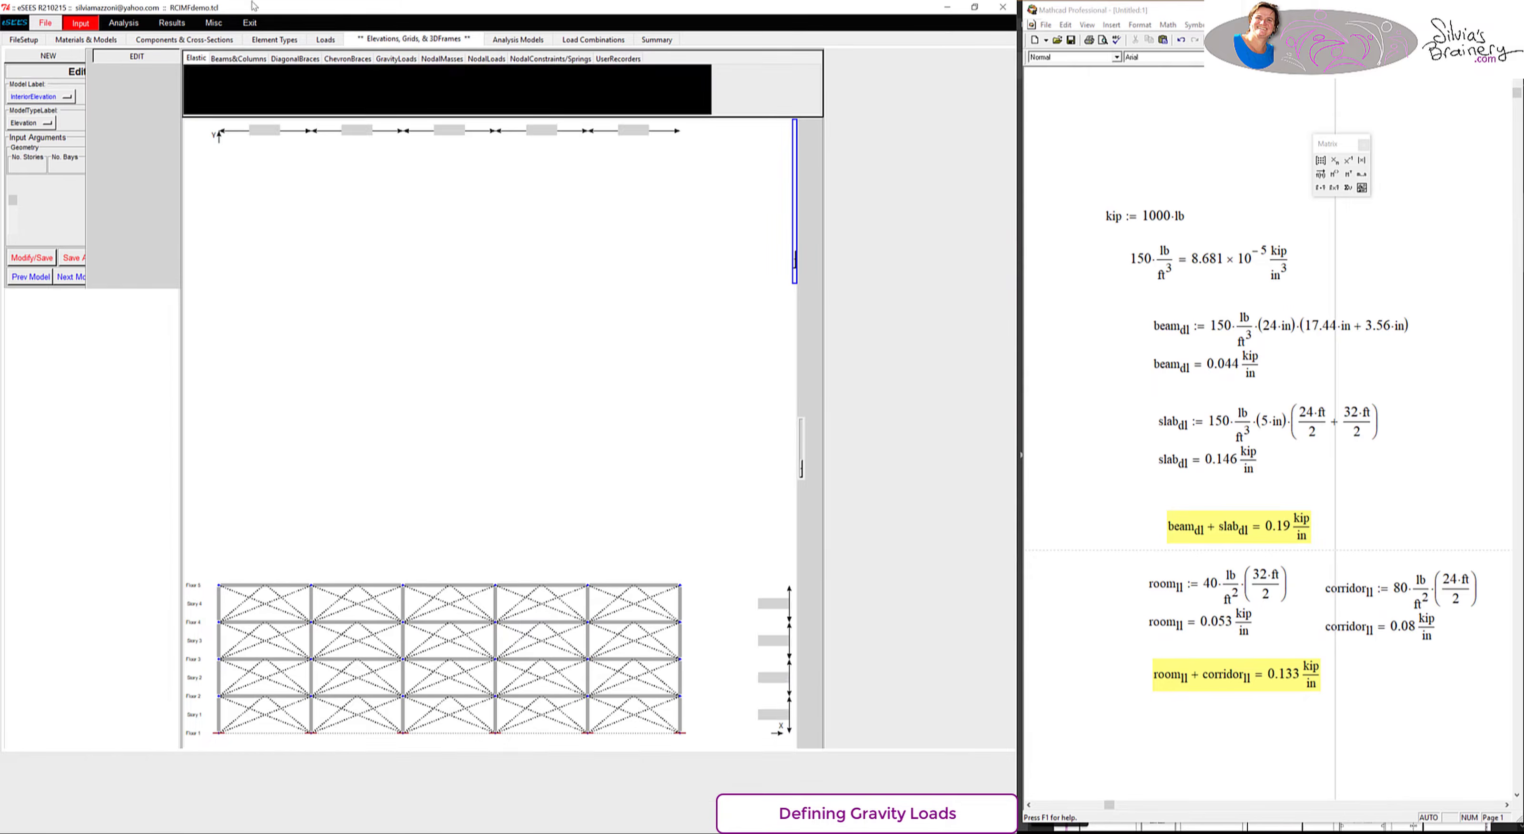
left_click(400, 61)
- Add a distributed DeadLoad gravity load of 0.190 to the beams on all floors of the InteriorElevation frame
left_click(219, 92)
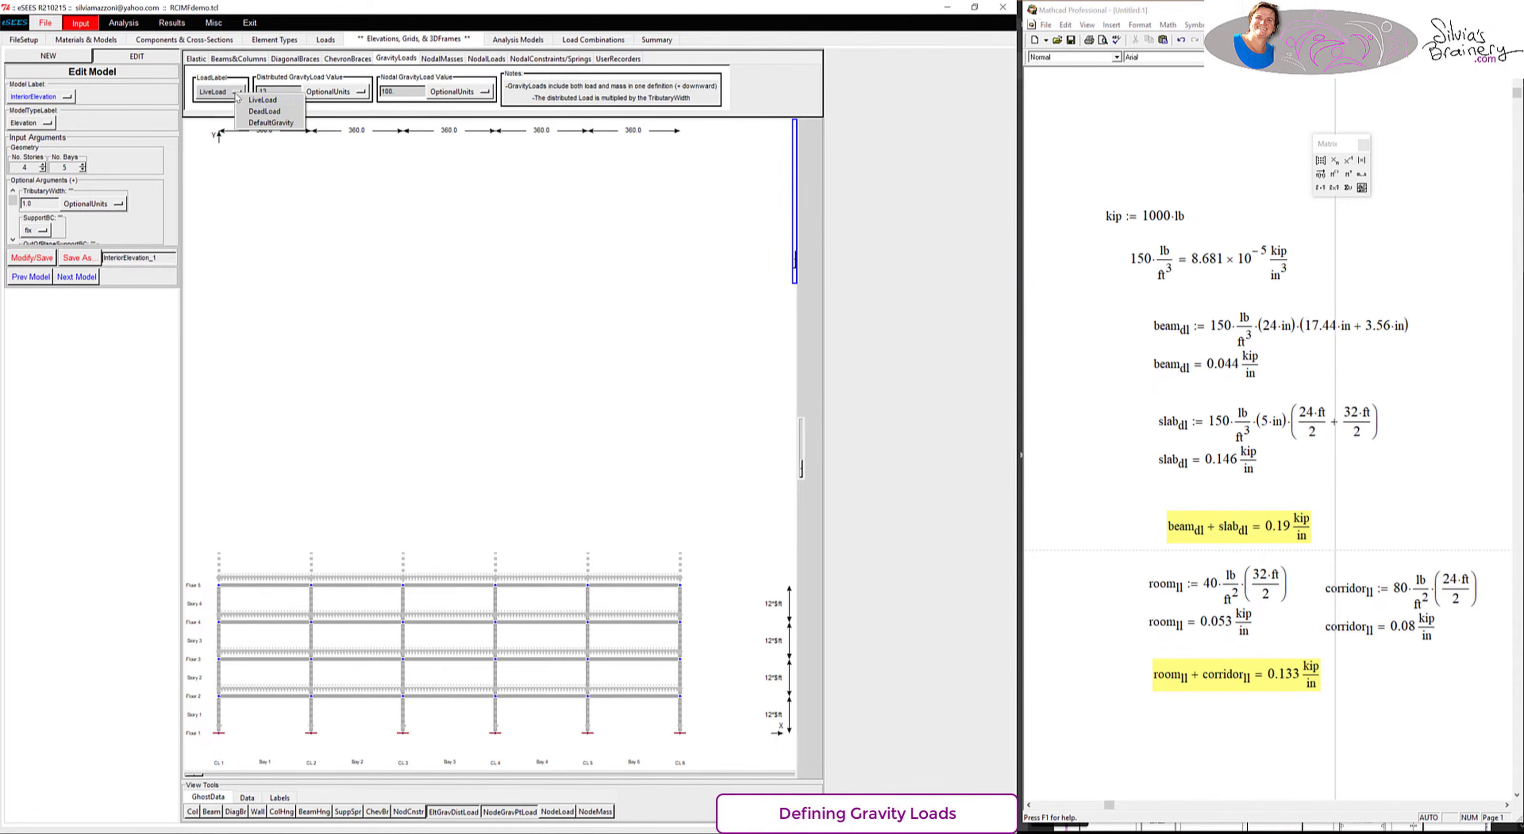
left_click(285, 97)
left_click_drag(285, 96, 229, 81)
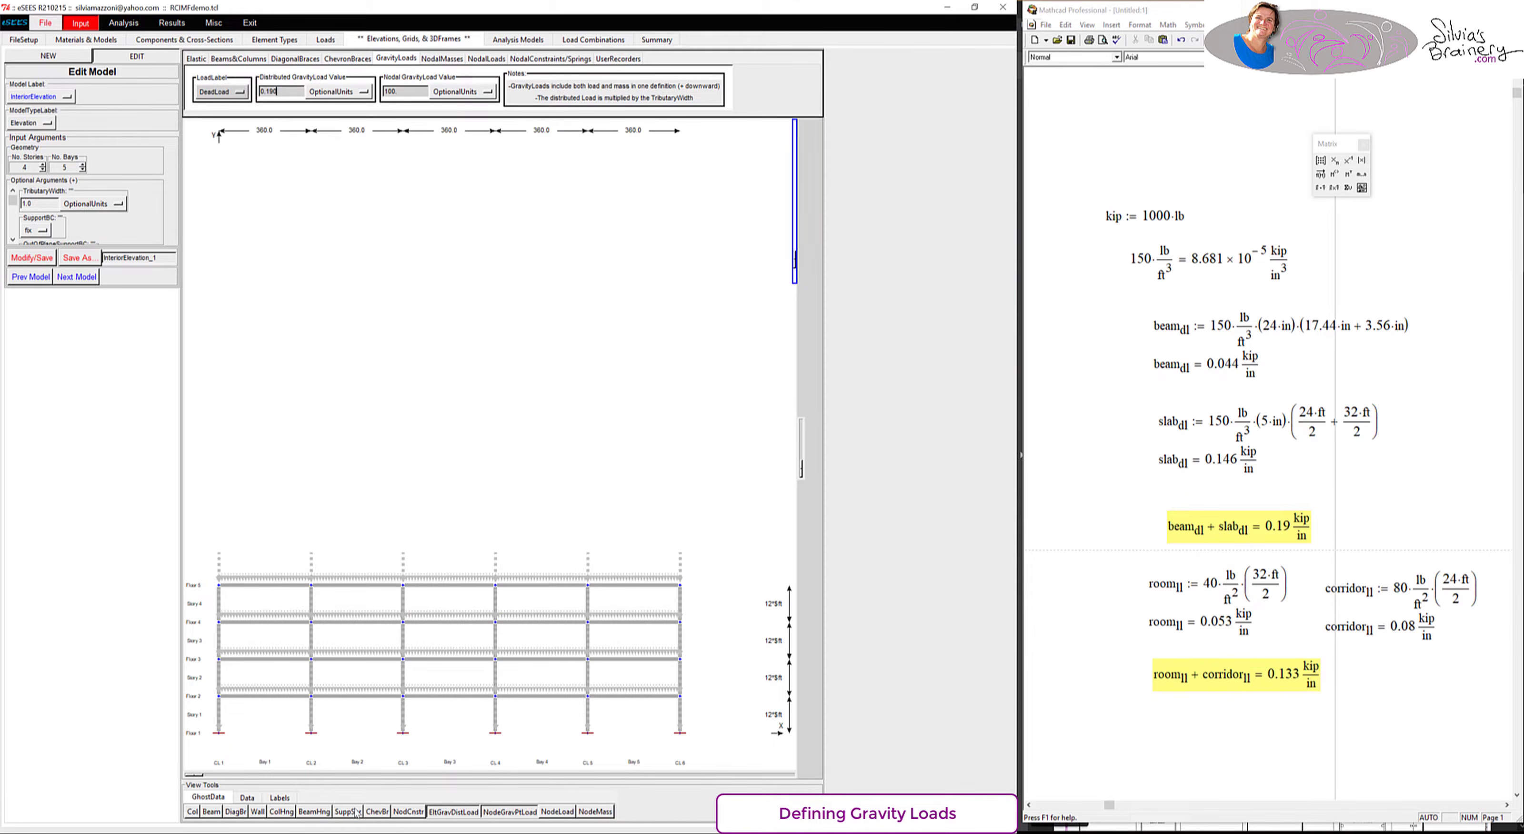
key("BackSpace")
key("BackSpace")
left_click(515, 812)
left_click_drag(207, 709, 720, 534)
left_click(772, 466)
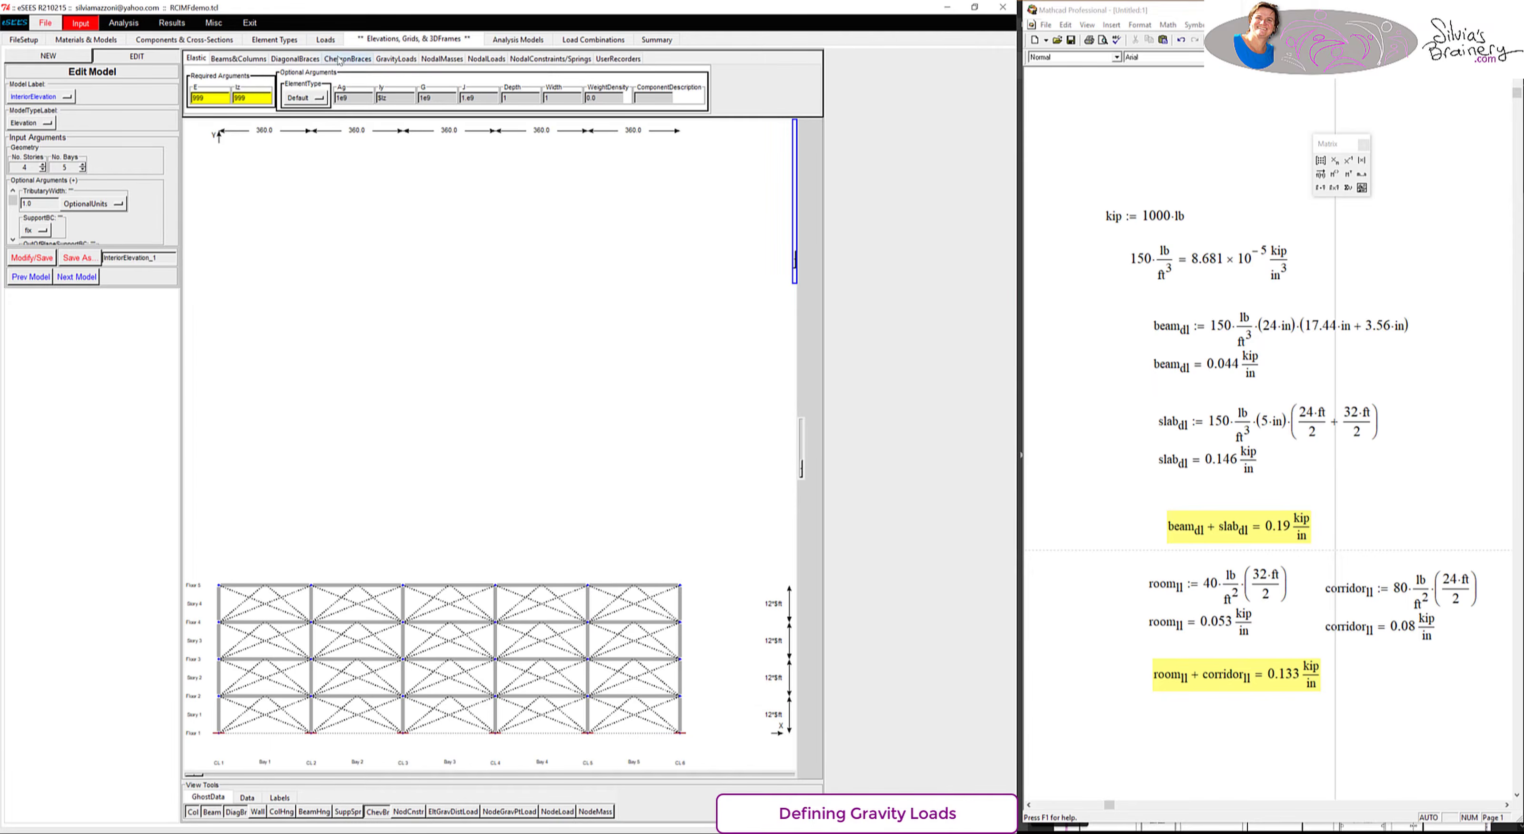
- Add a distributed LiveLoad gravity load of 0.133 to the beams on all floors of the frame
left_click(235, 92)
left_click(237, 97)
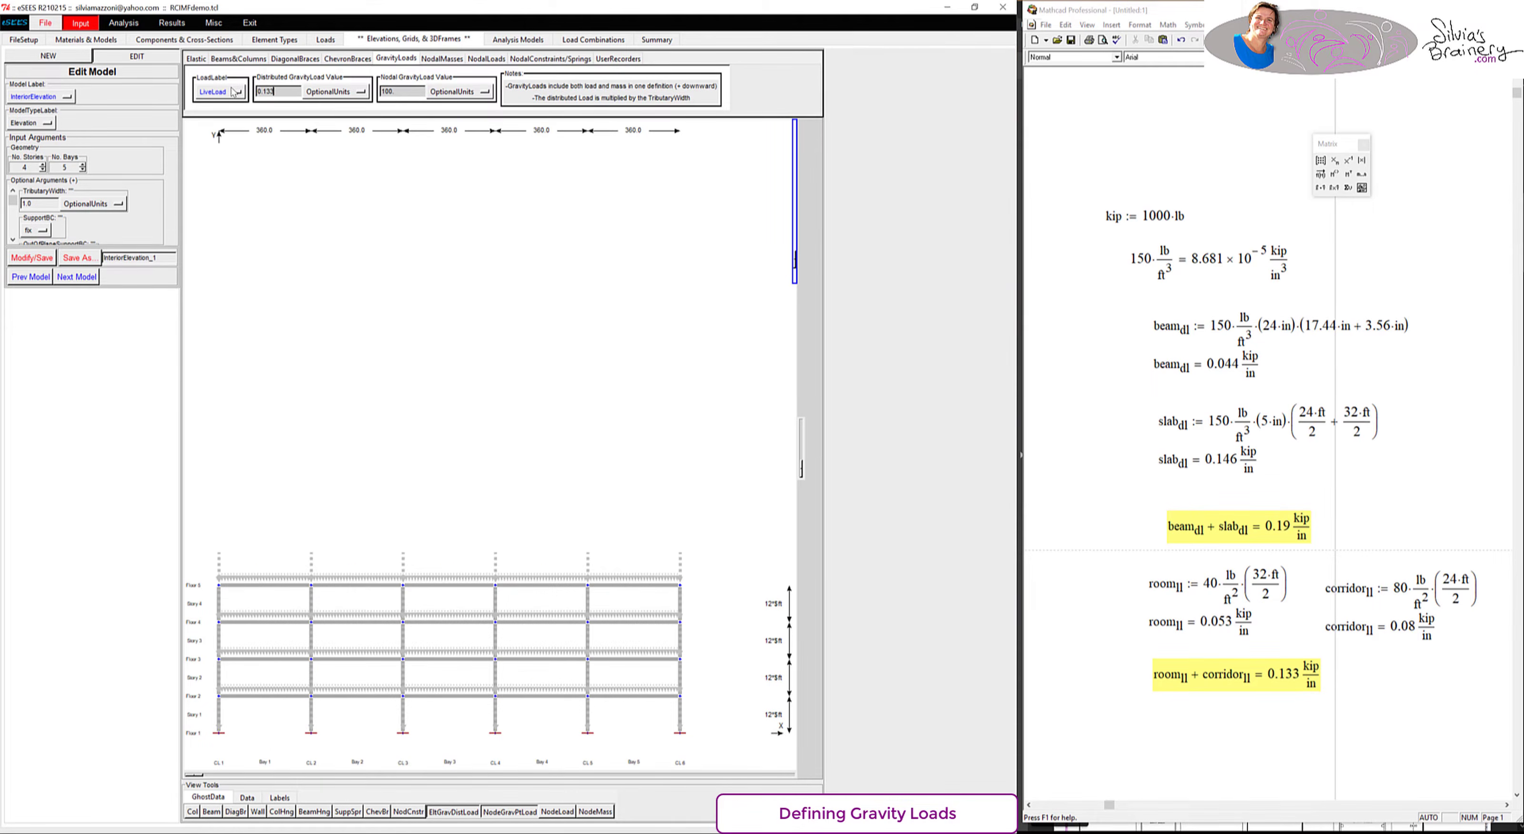
left_click(500, 809)
left_click_drag(209, 715, 708, 545)
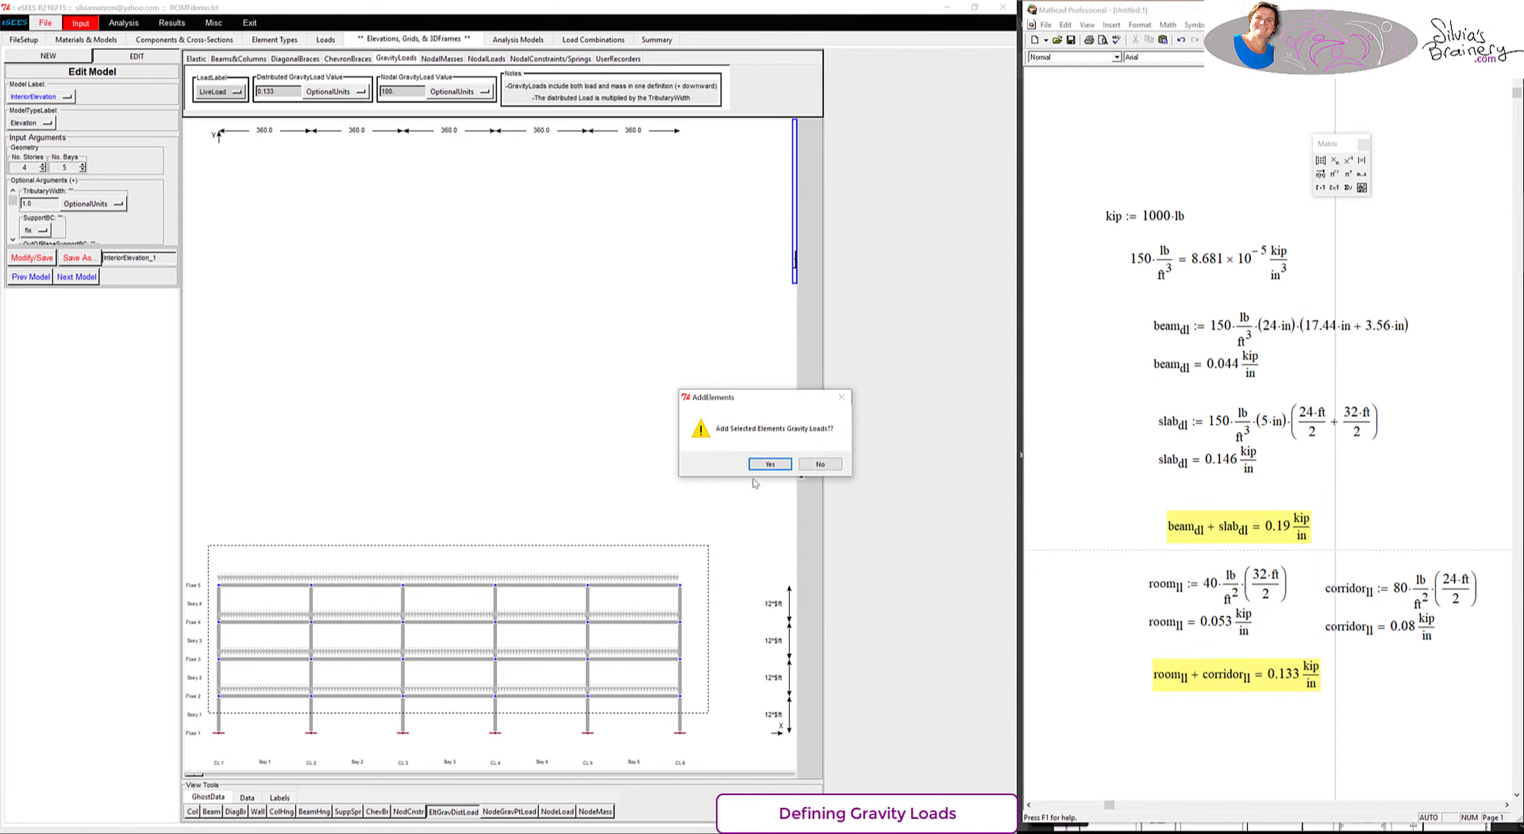
left_click(763, 465)
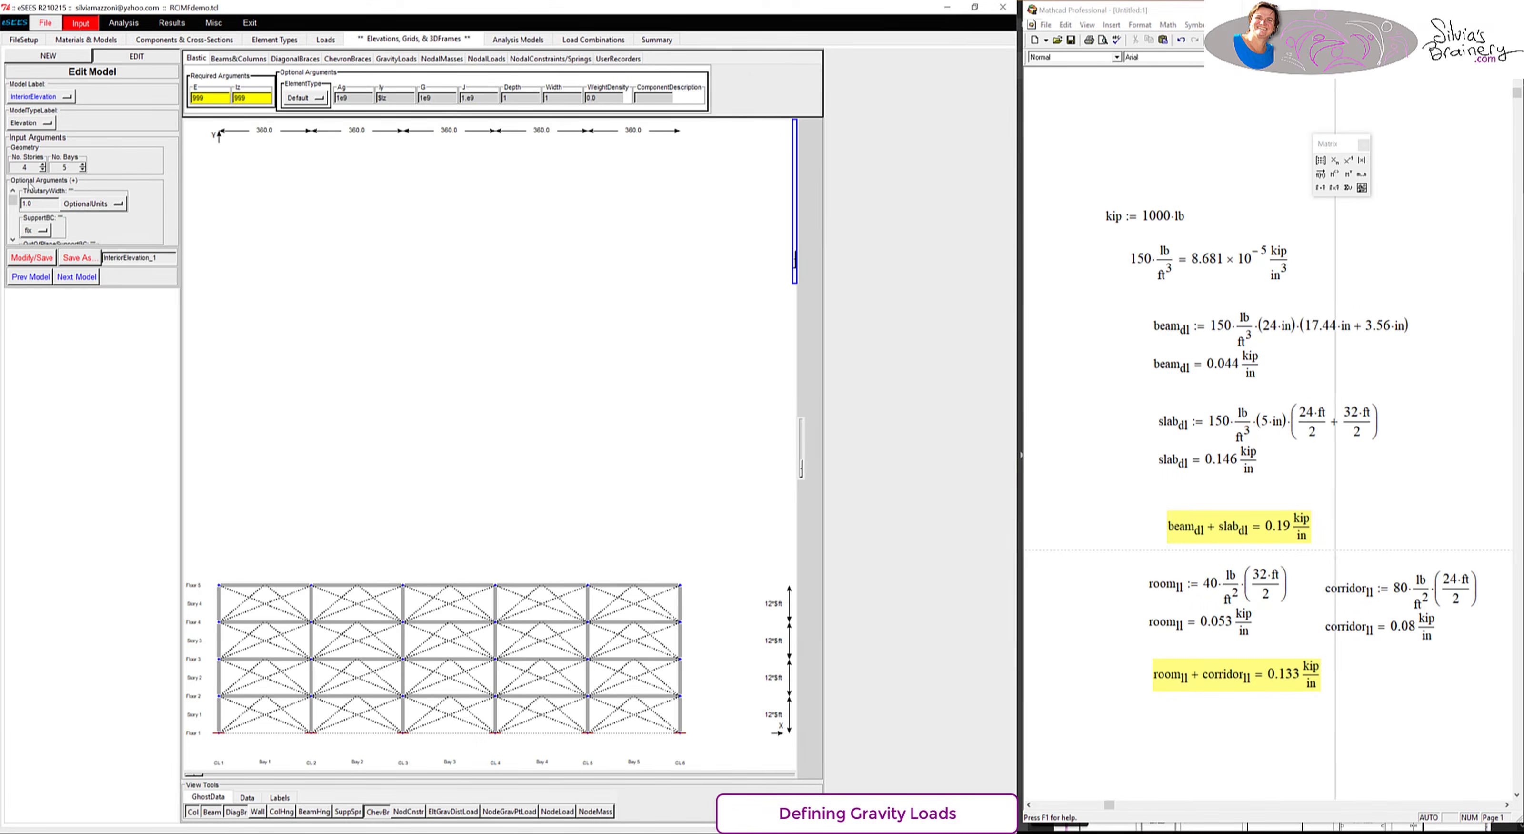
- Set the InteriorElevation model's NMode to 3 and save the model and the RCIMFdemo.tcl file
left_click(29, 181)
scroll(12, 234, "down", 3)
left_click(29, 295)
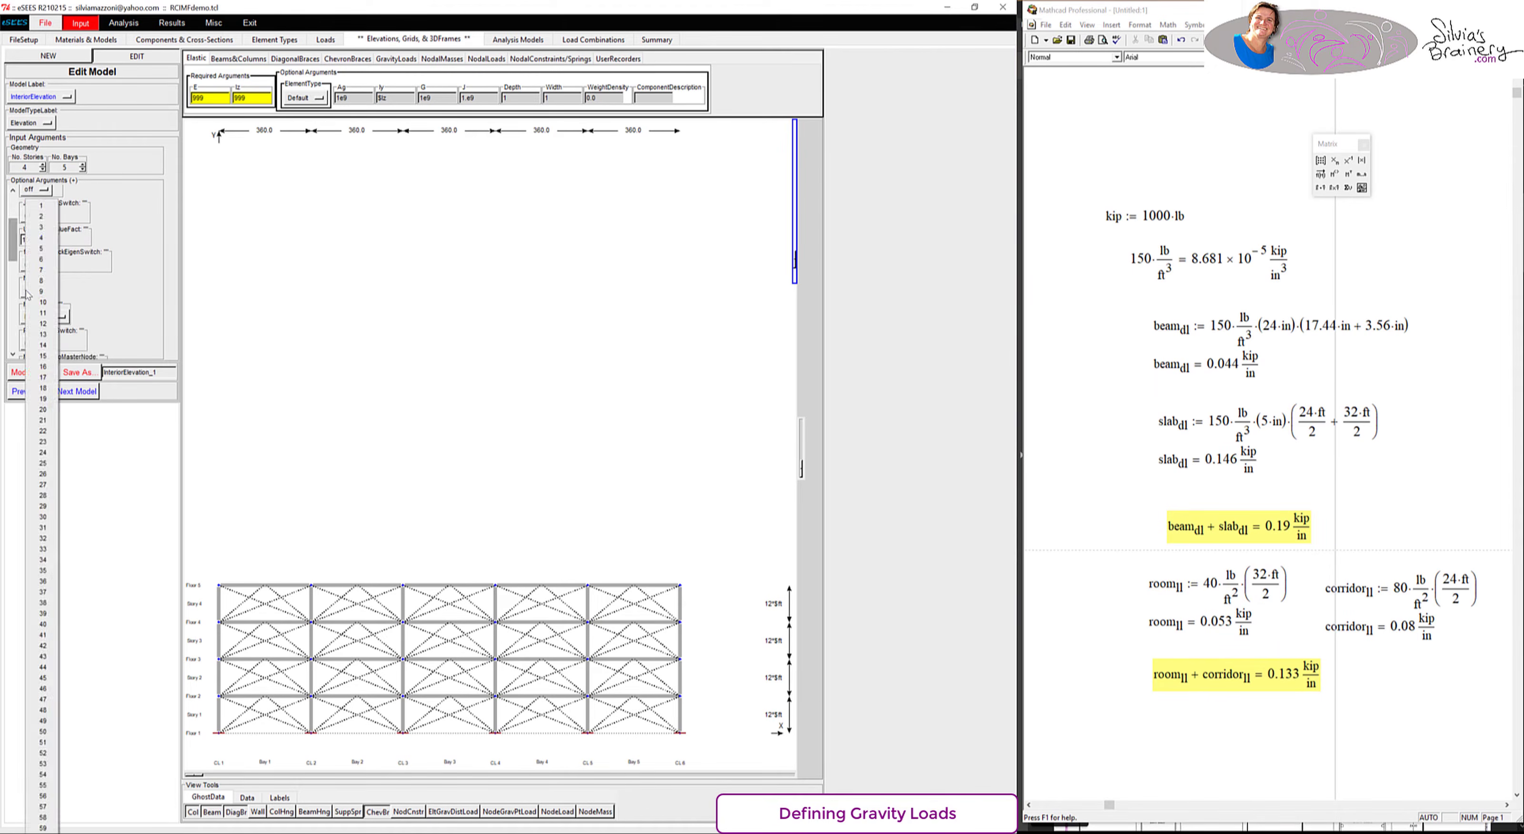
left_click(42, 228)
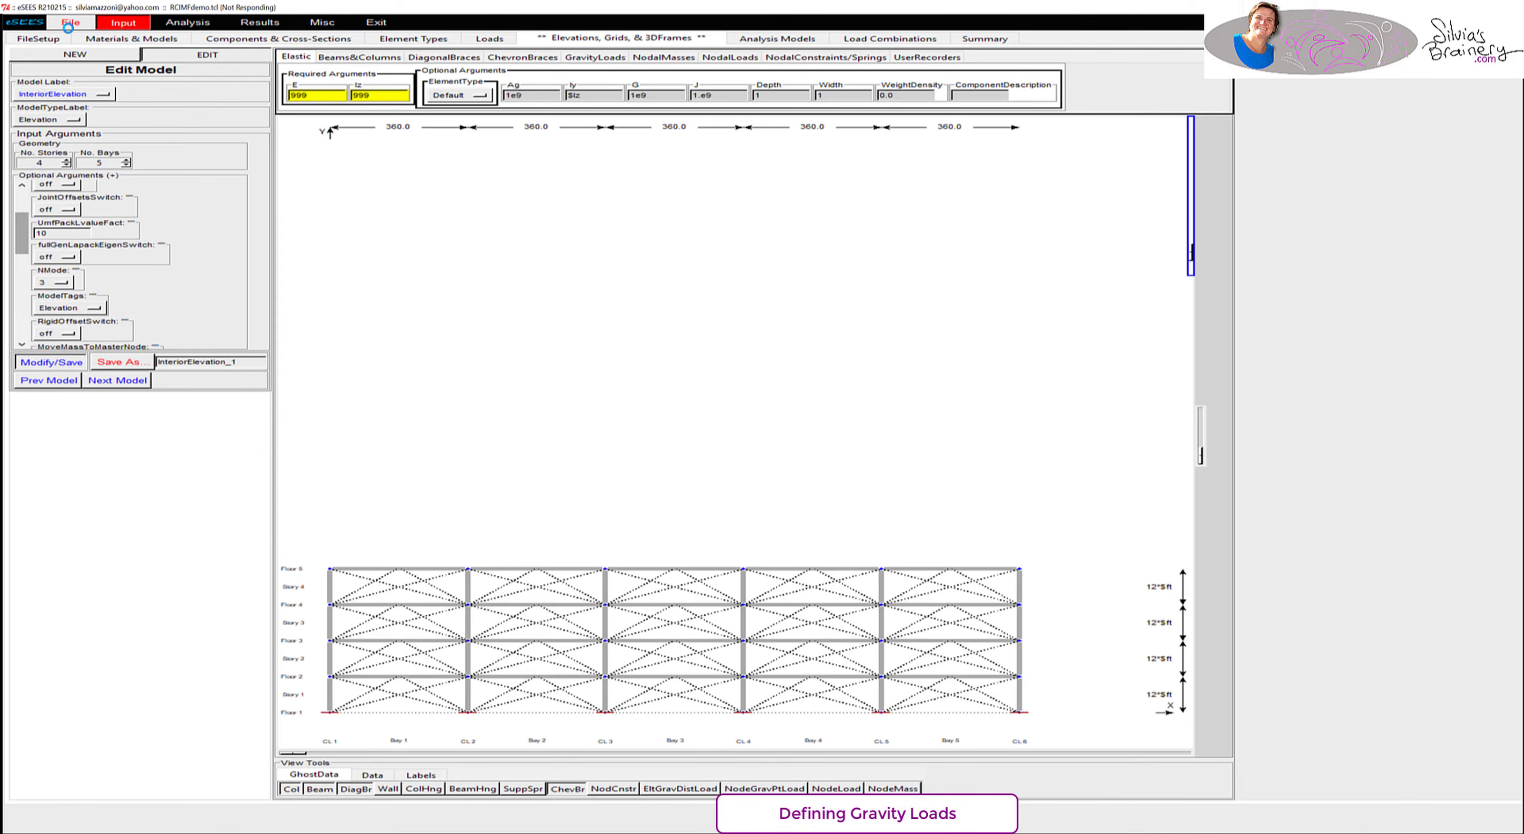
left_click(44, 24)
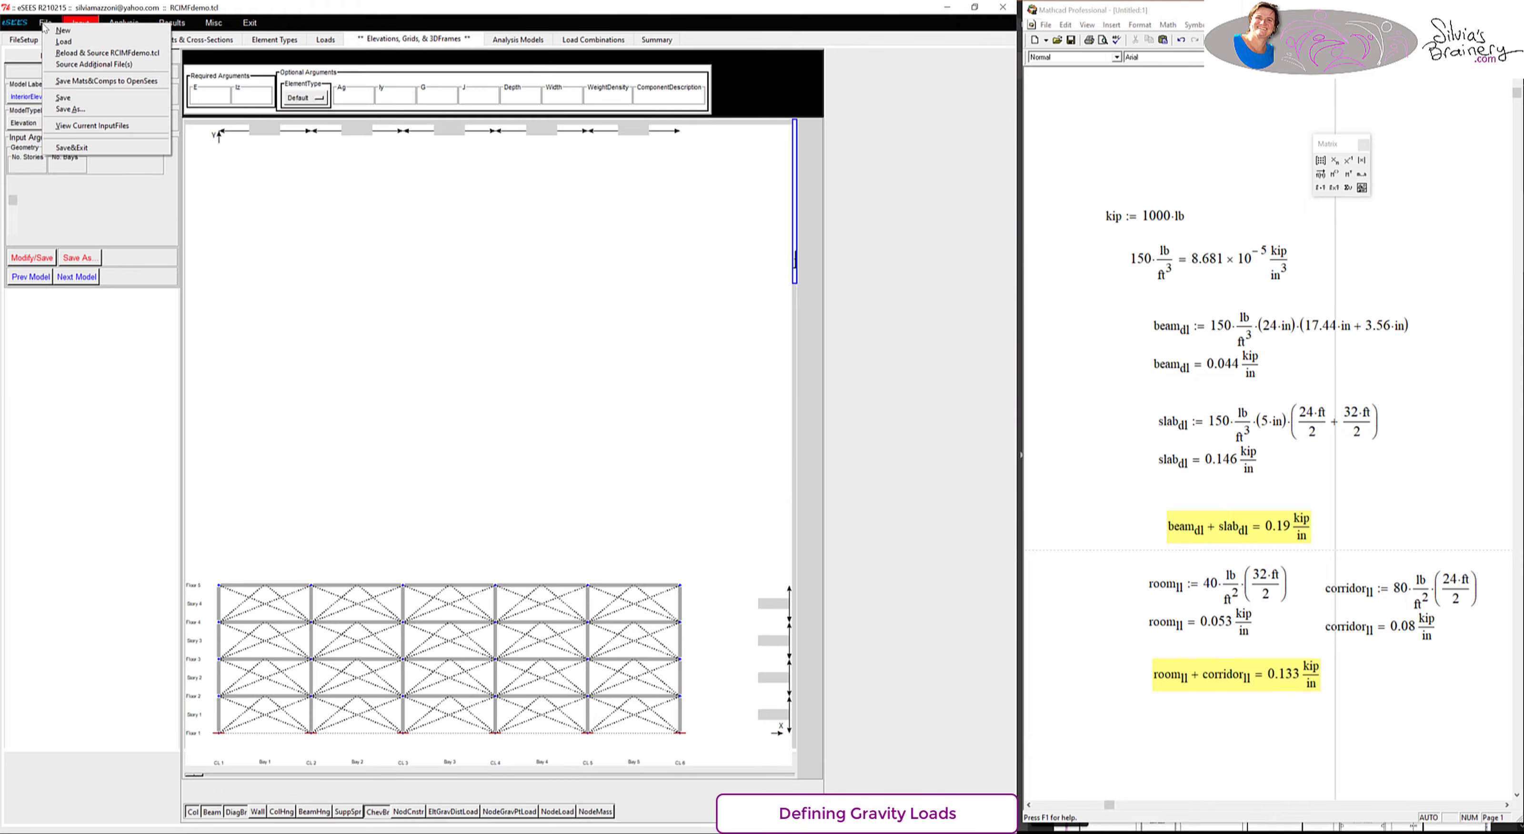
left_click(63, 98)
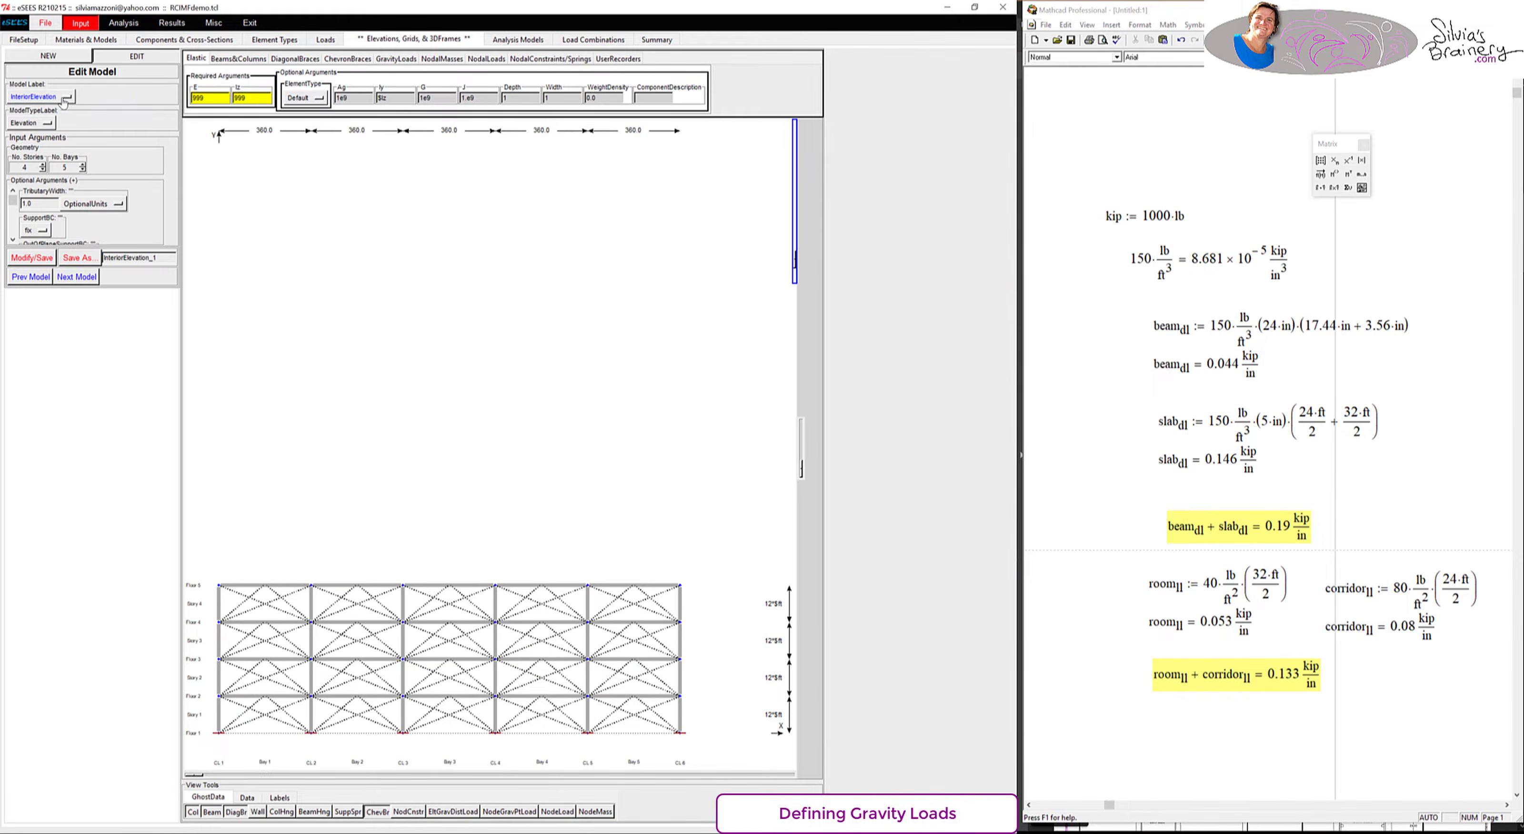
- View the current input files and read the RCIMFdemo.tcl script down to its load and load combination definitions
left_click(44, 24)
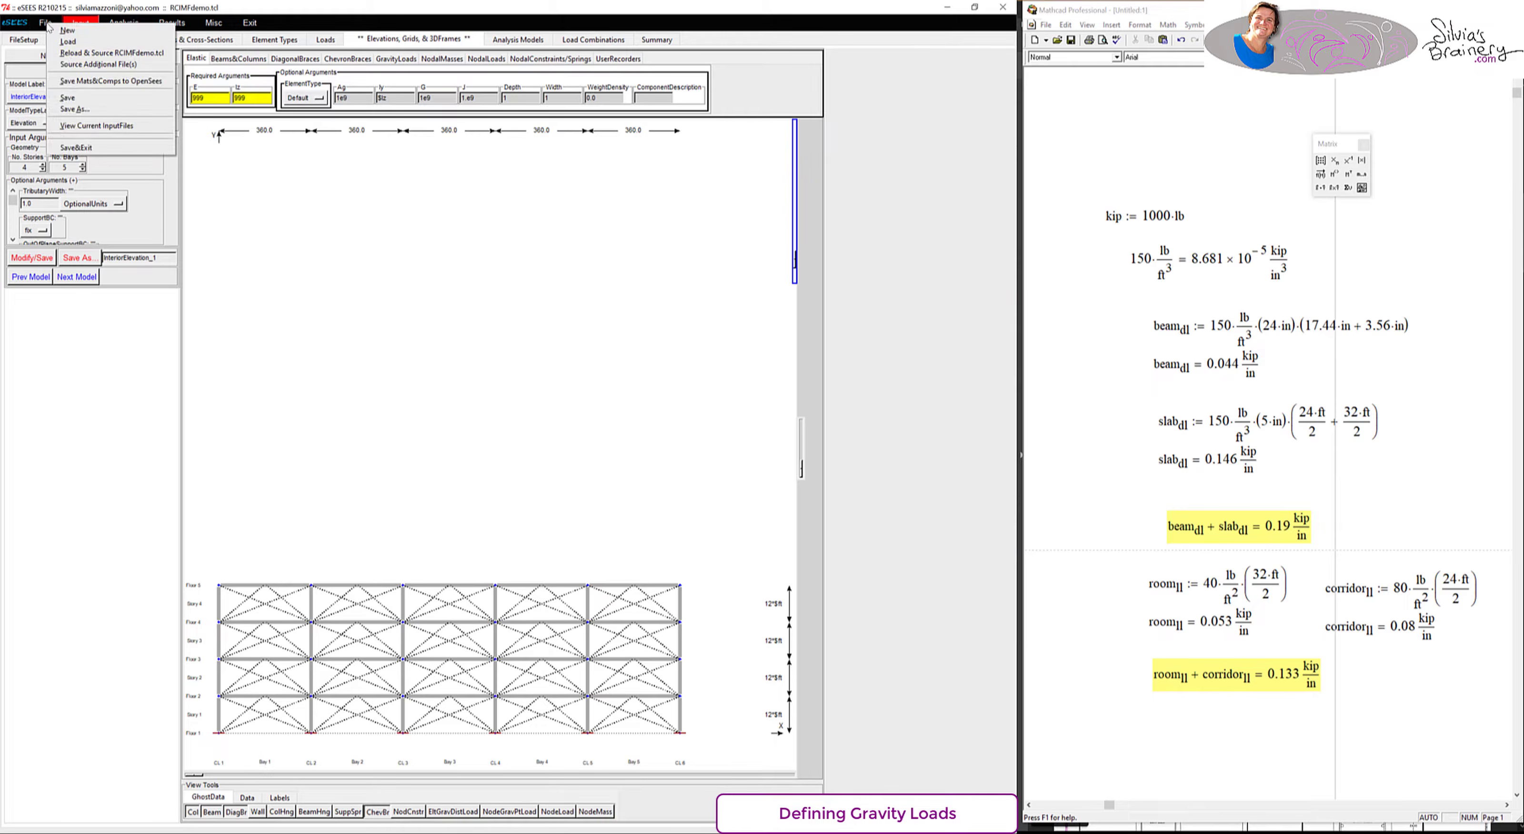
left_click(92, 127)
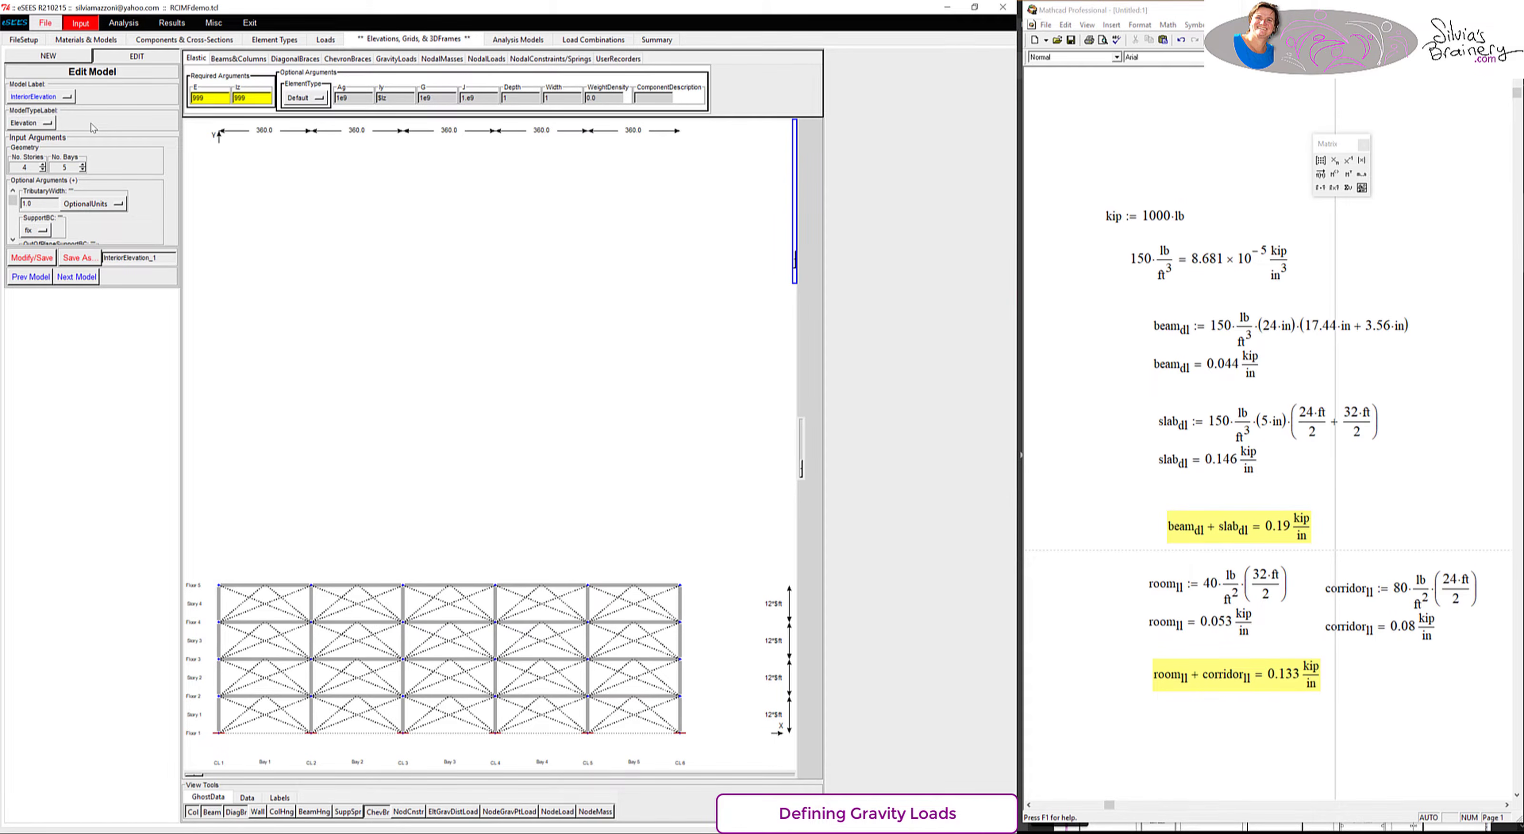
left_click(47, 25)
left_click(73, 127)
left_click(418, 221)
left_click_drag(860, 494, 865, 731)
scroll(736, 566, "down", 15)
scroll(736, 566, "down", 20)
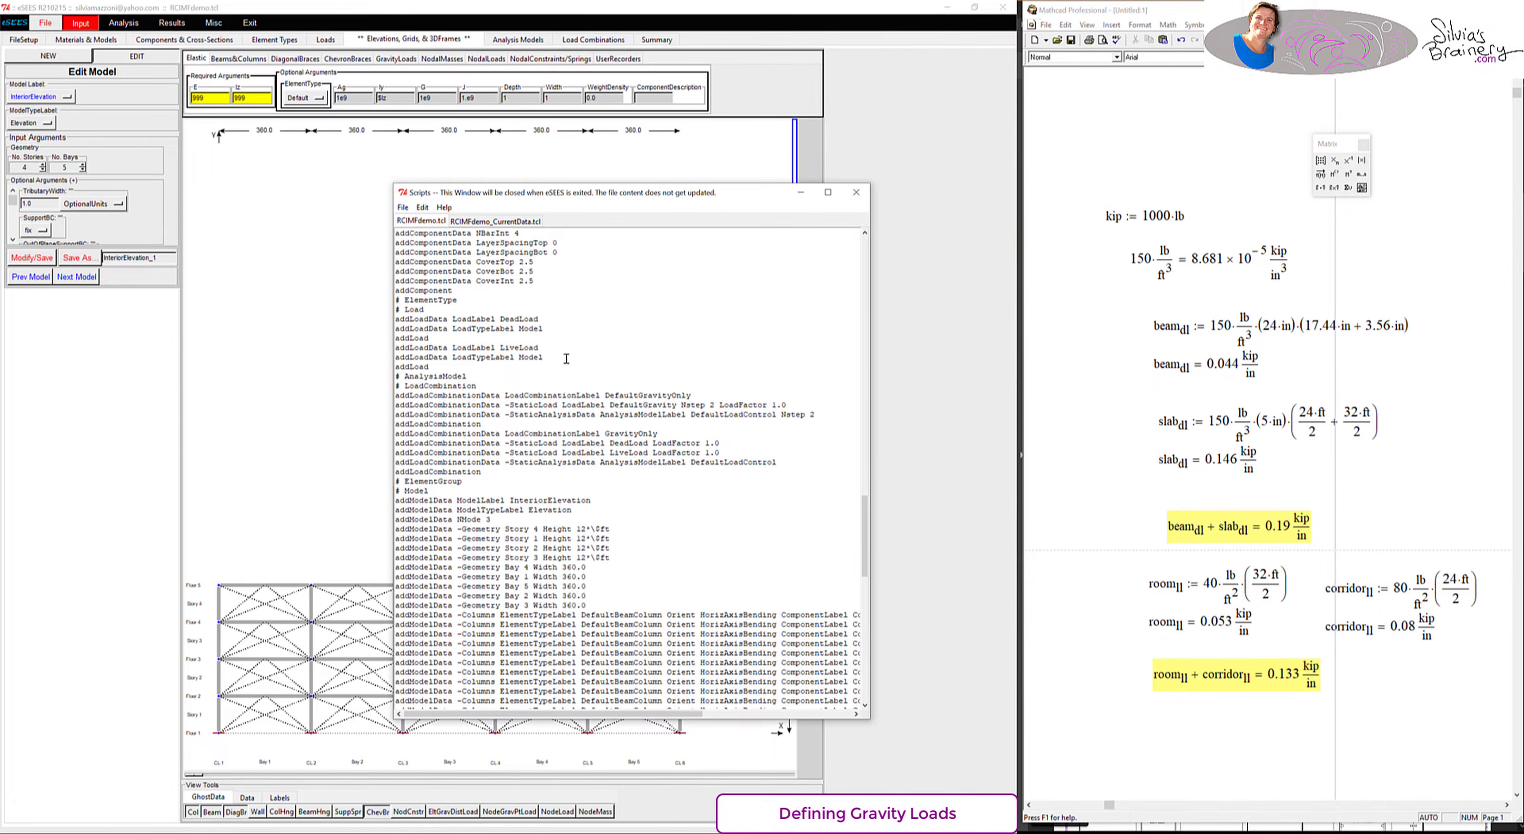
scroll(611, 410, "down", 4)
left_click(792, 341)
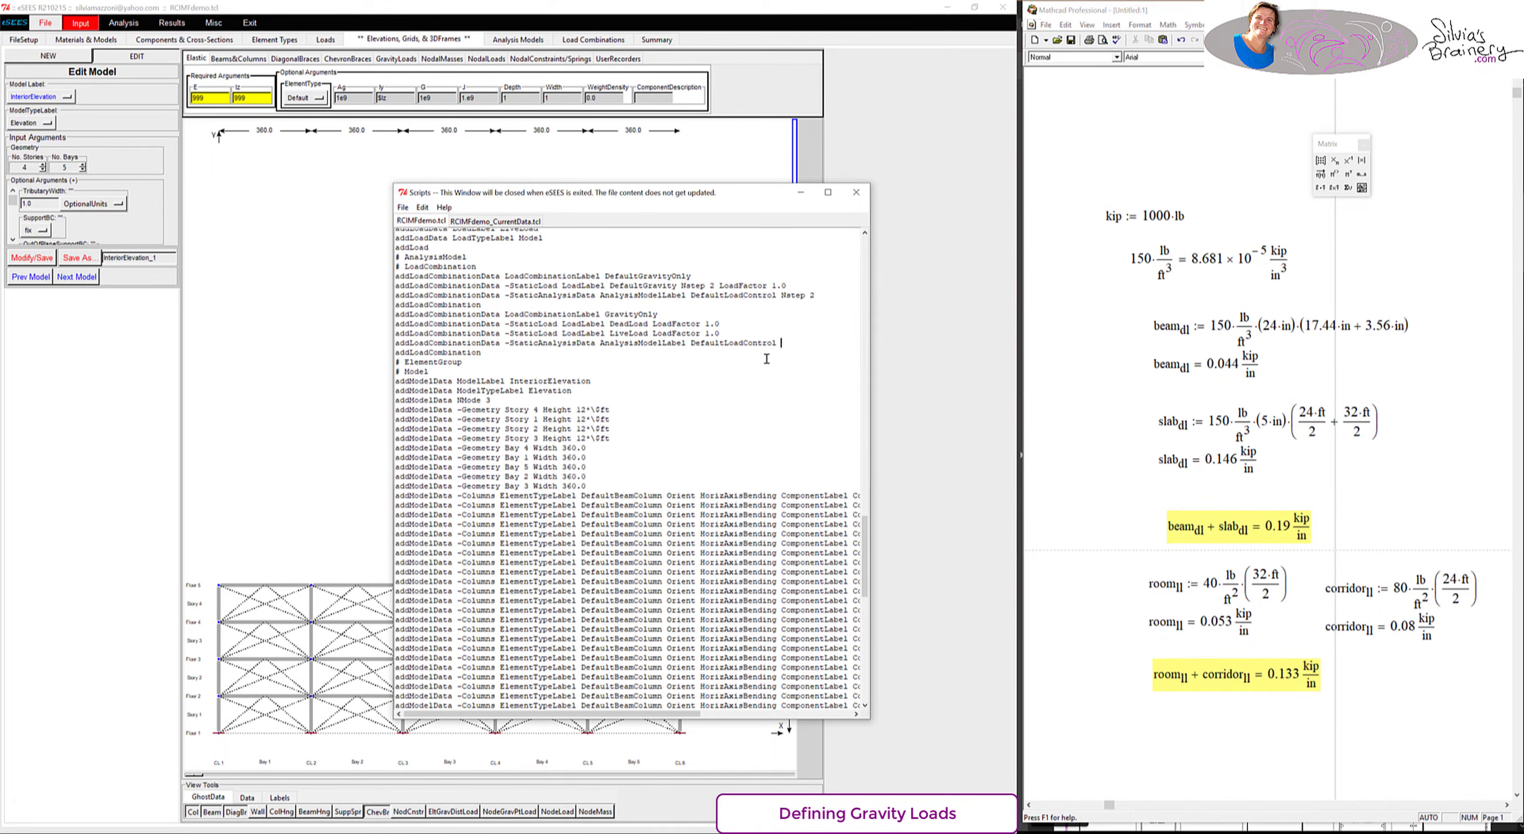
- Check the LiveLoad and DeadLoad entries of the beams through the end of the script and close the script window
scroll(779, 349, "down", 12)
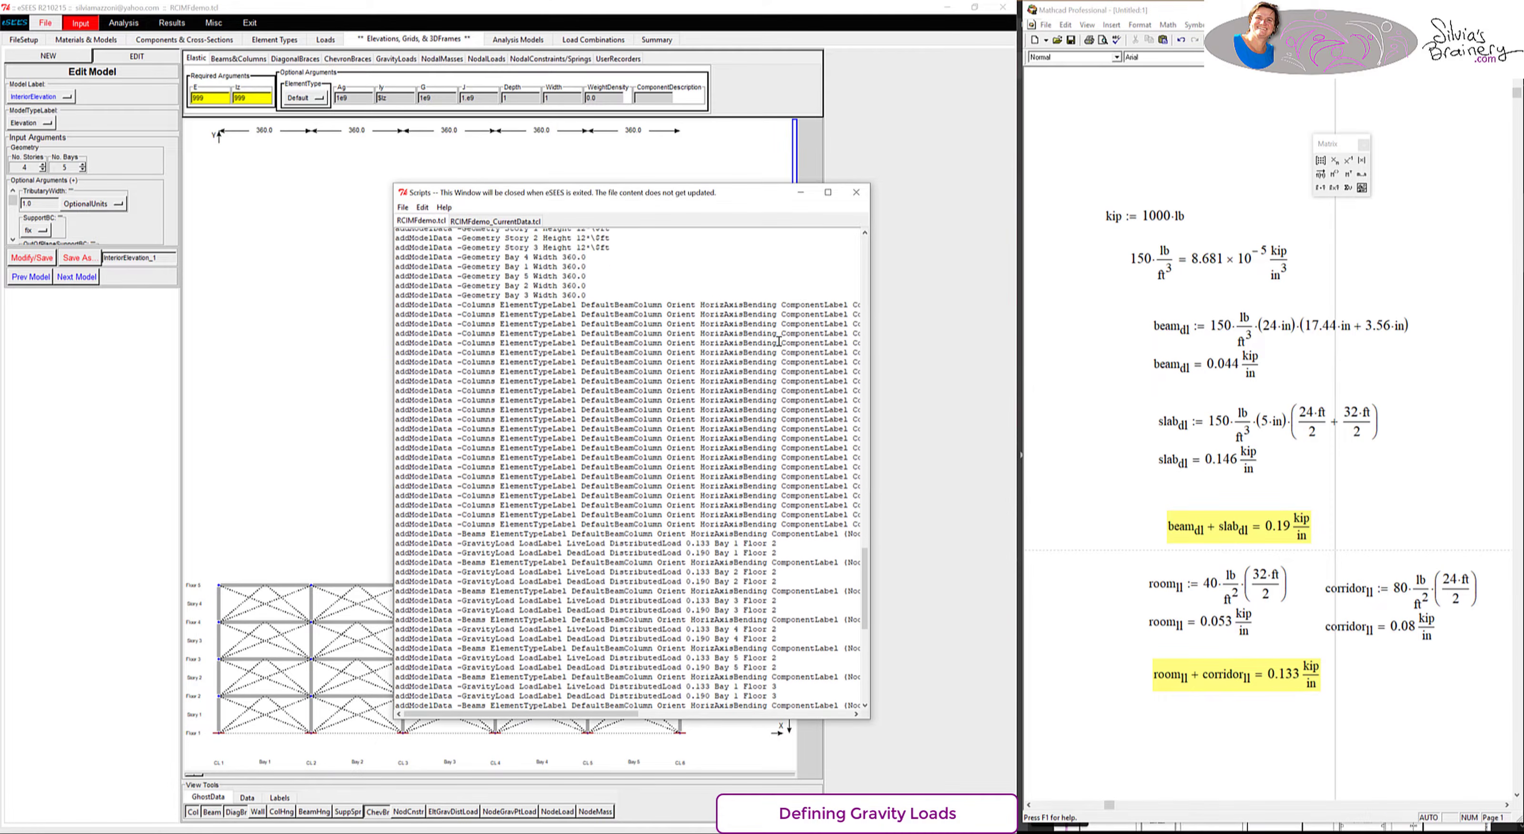
left_click(784, 378)
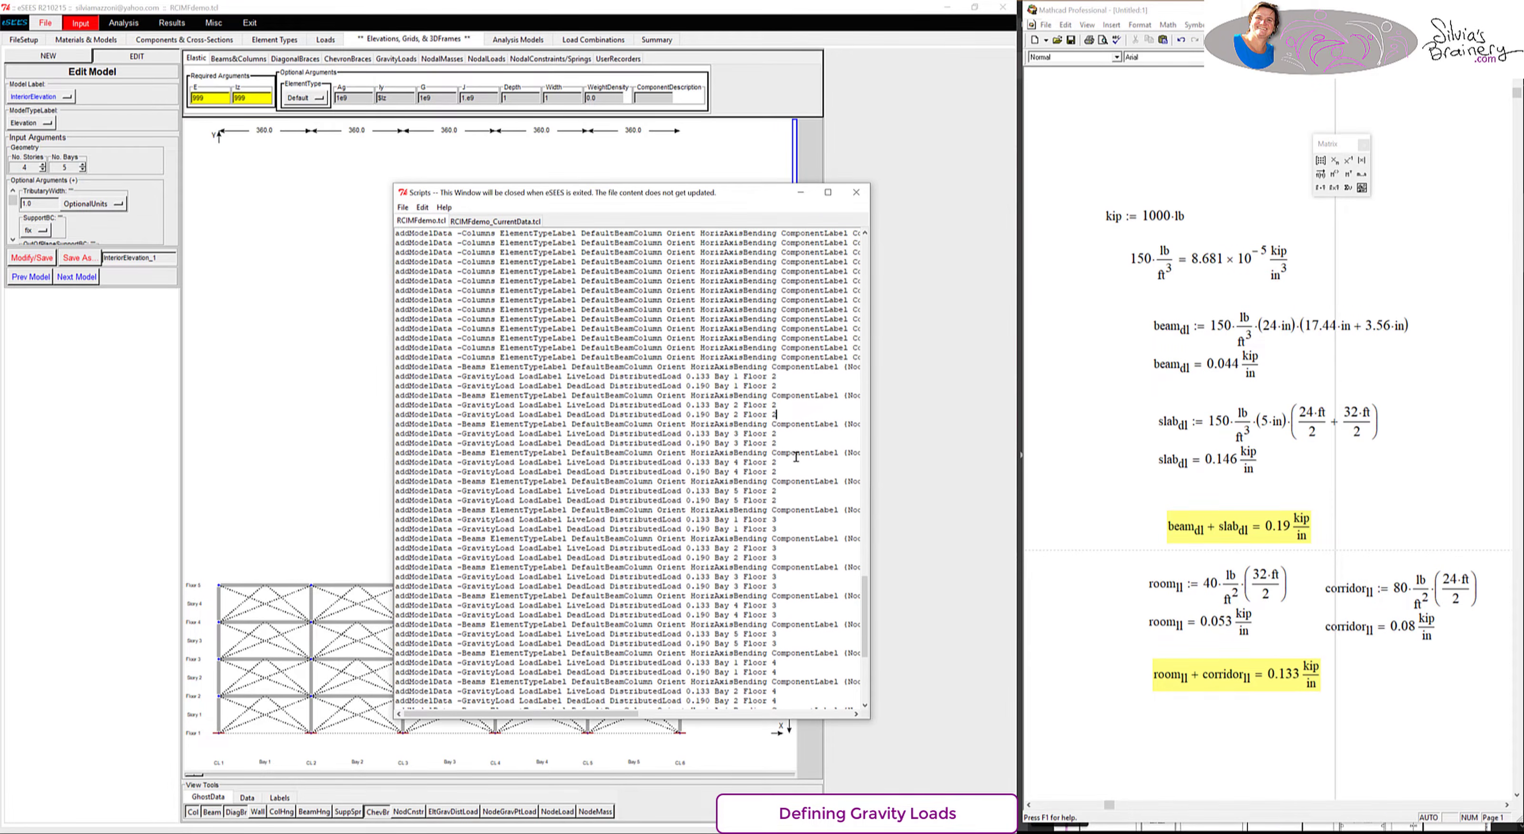
scroll(793, 439, "down", 9)
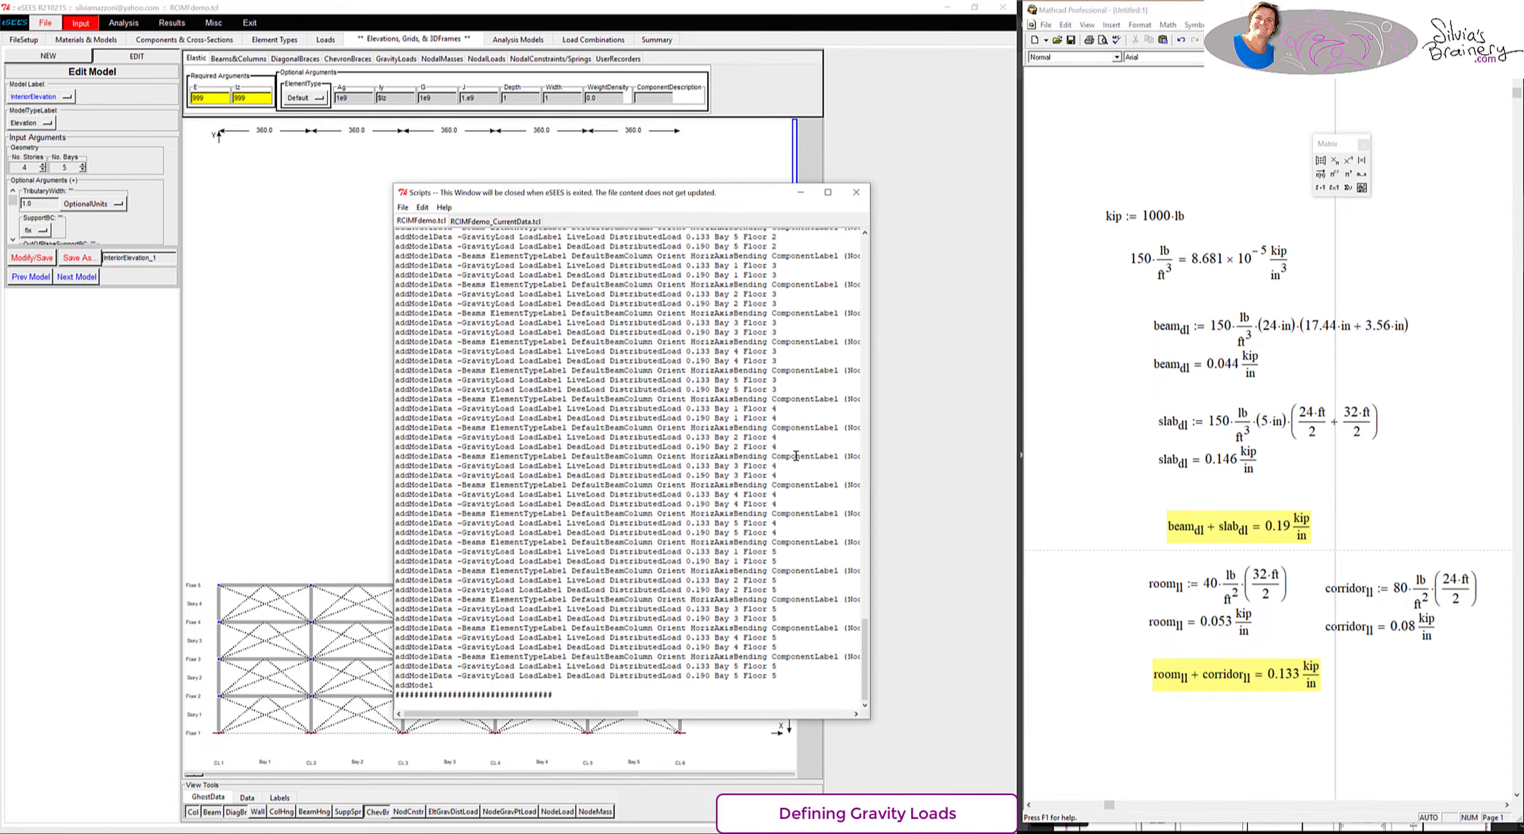
left_click(856, 192)
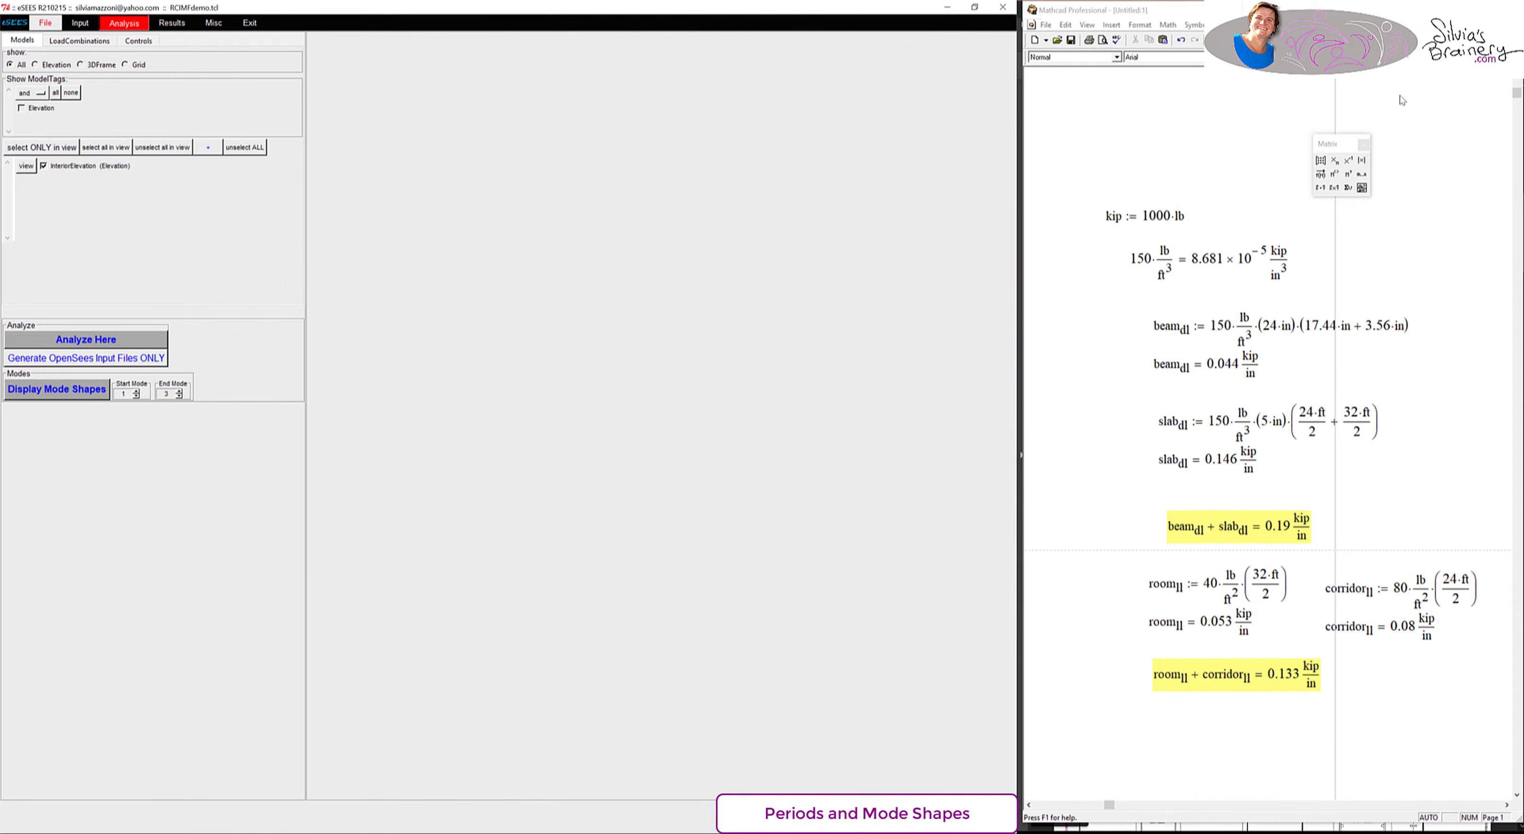
- Bring the PDF back in place of Mathcad and find its hinge modeling documentation and Results pages
left_click(1454, 10)
left_click(1302, 466)
scroll(1302, 464, "down", 3)
scroll(1302, 462, "down", 20)
scroll(1304, 459, "down", 10)
scroll(1299, 455, "down", 10)
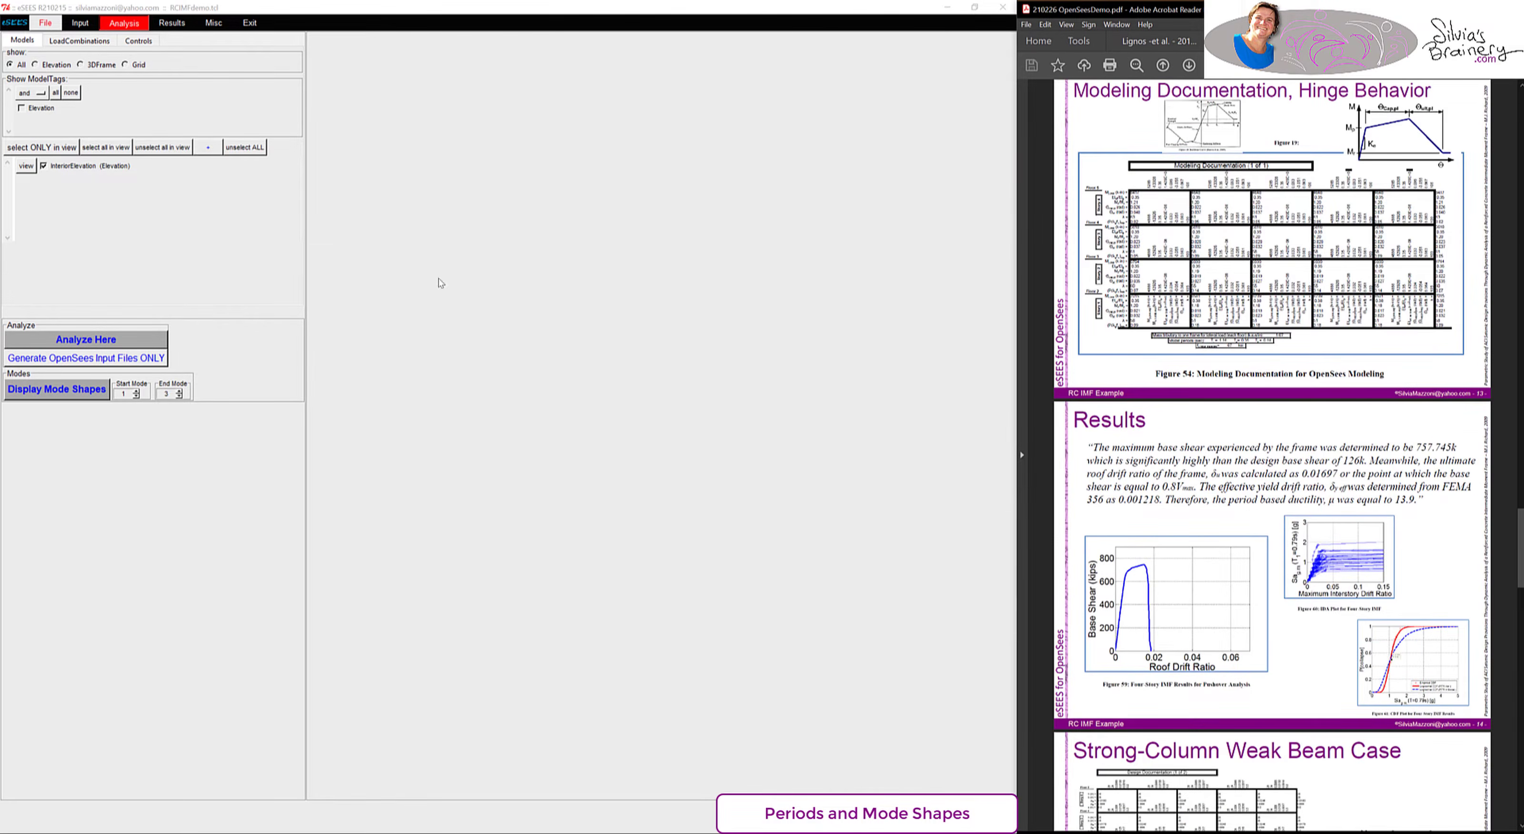
- Select the GravityOnly load combination in eSEES and display mode shapes 1 to 3 of the InteriorElevation model
left_click(67, 395)
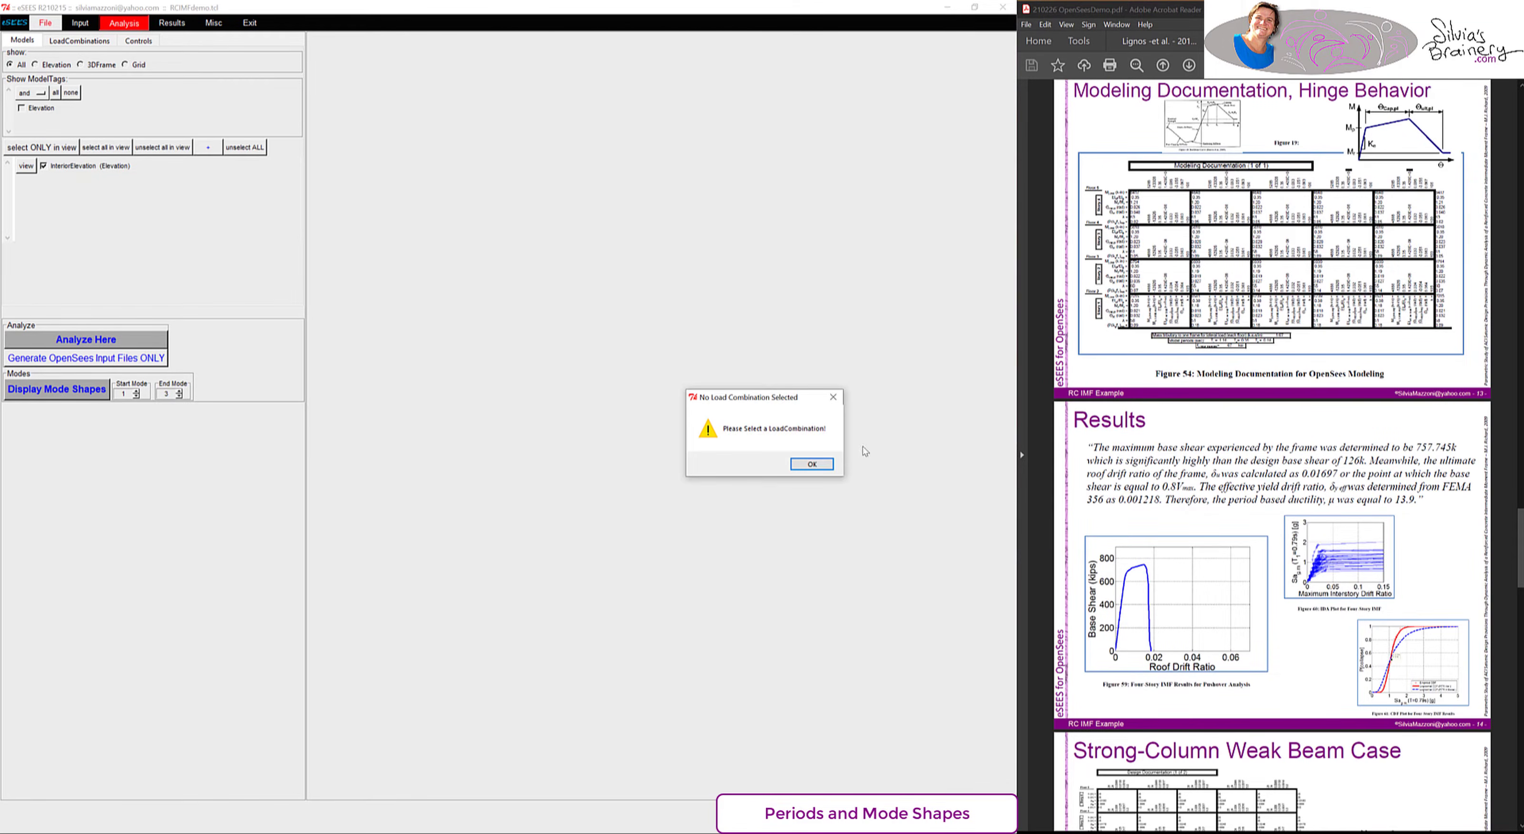
left_click(811, 464)
left_click(79, 41)
left_click(23, 169)
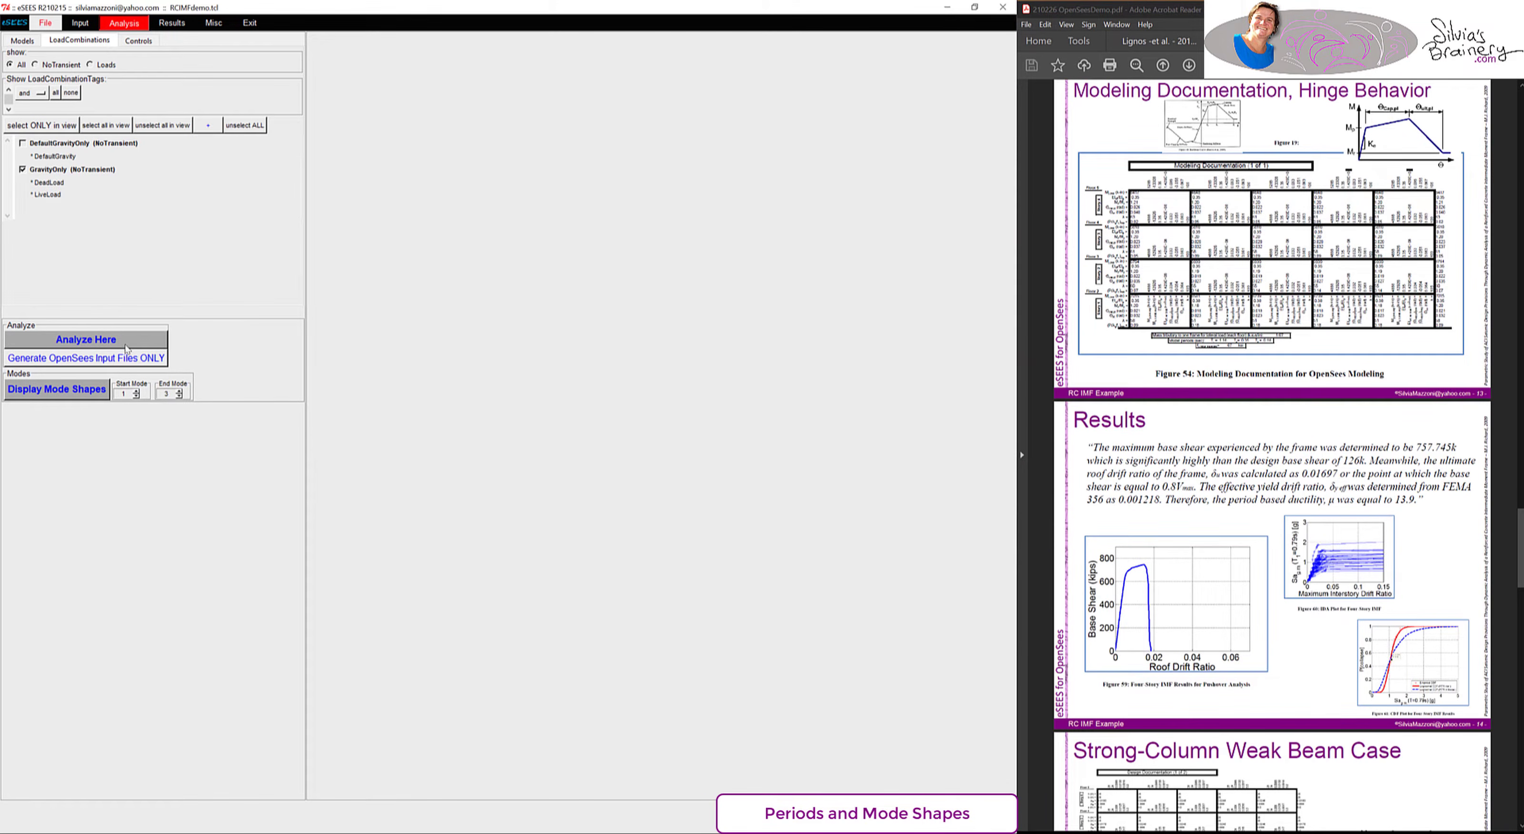
left_click(75, 389)
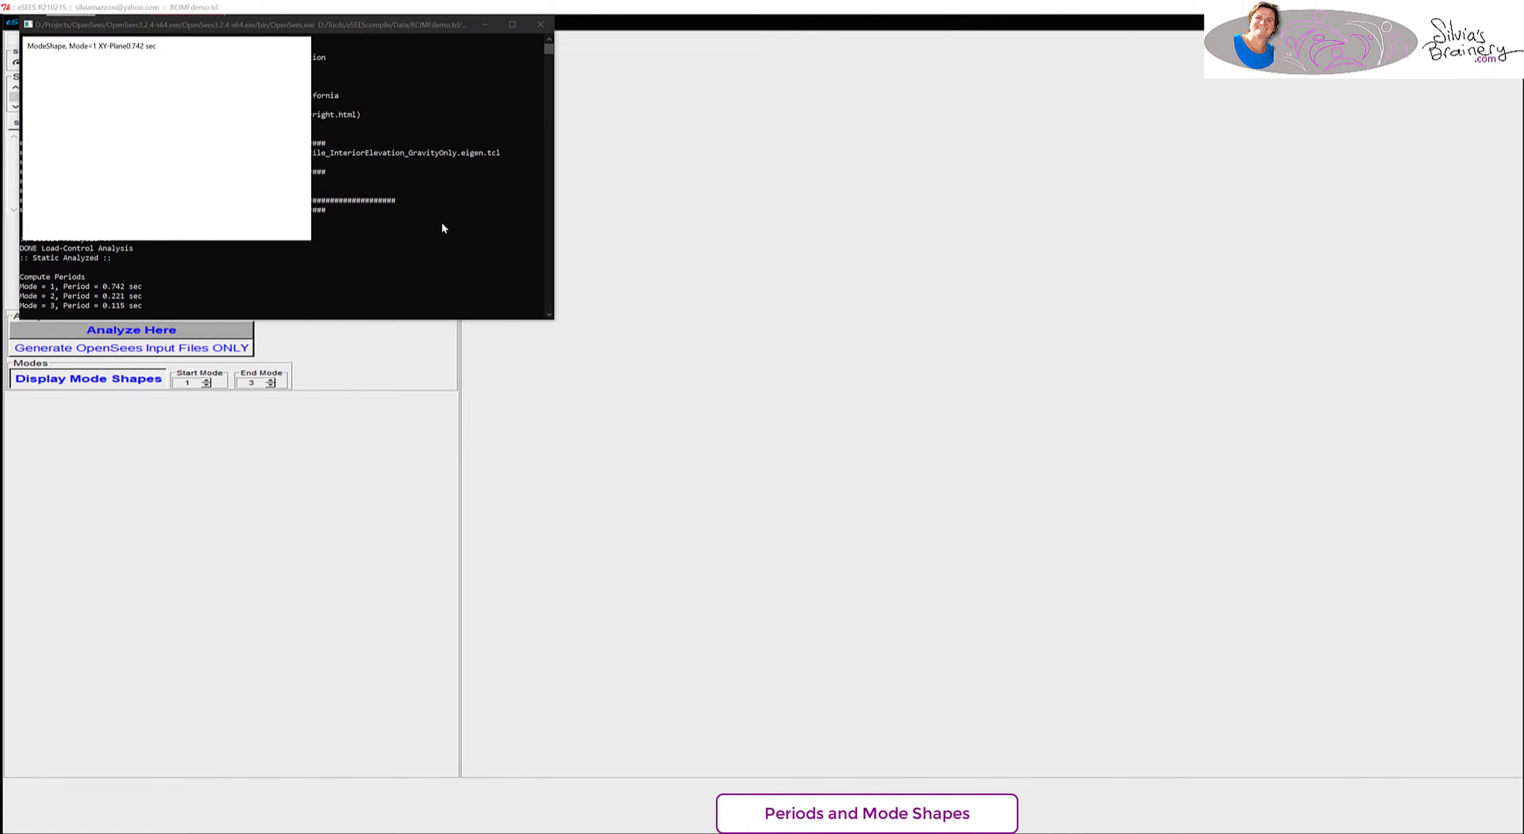
- Compare the periods in the OpenSees console with those listed beneath the PDF's modeling documentation figure
left_click(362, 304)
mouse_move(968, 828)
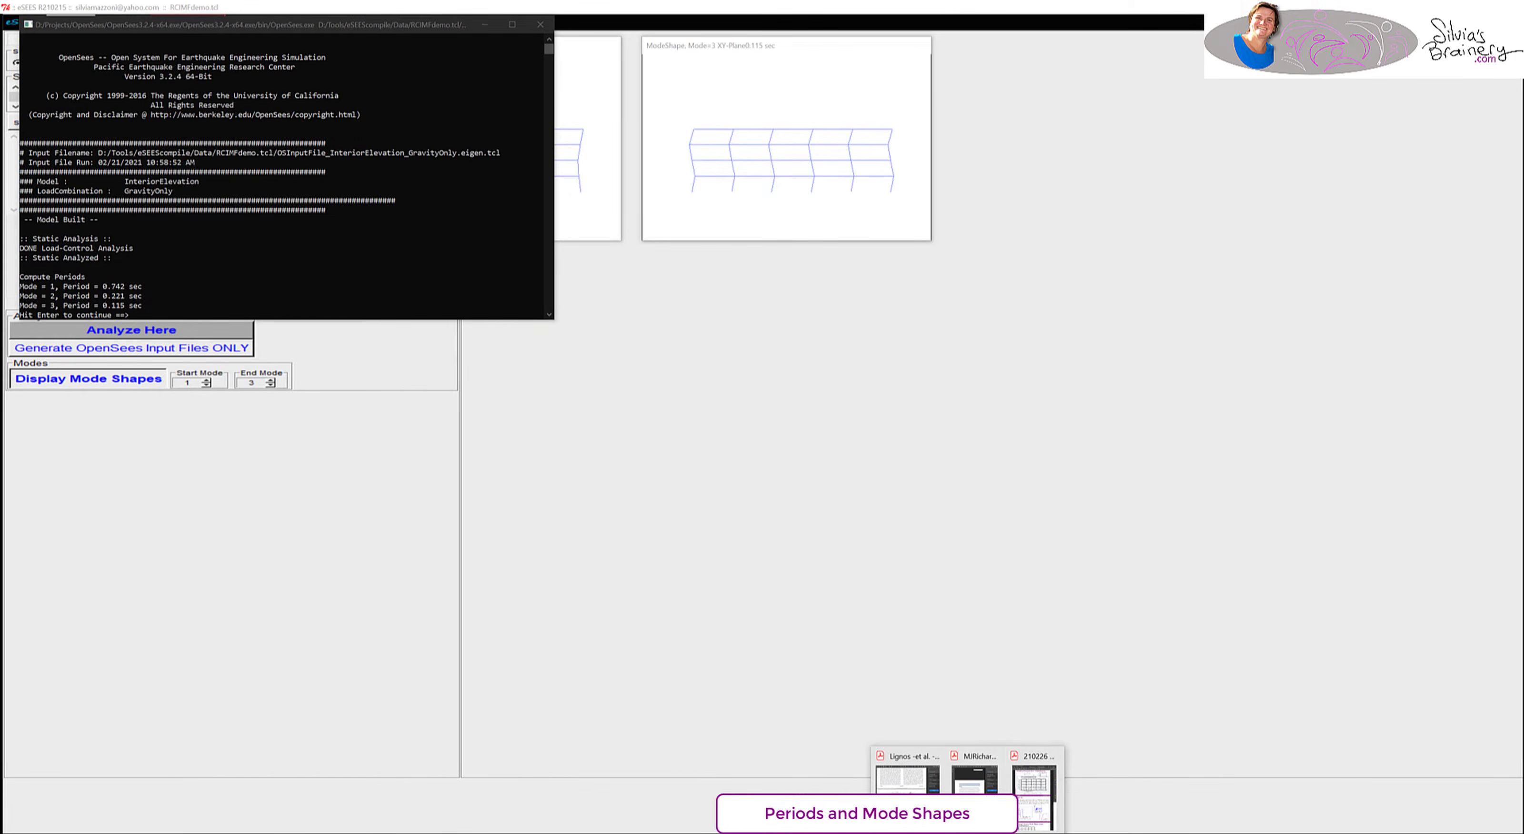
left_click(1042, 823)
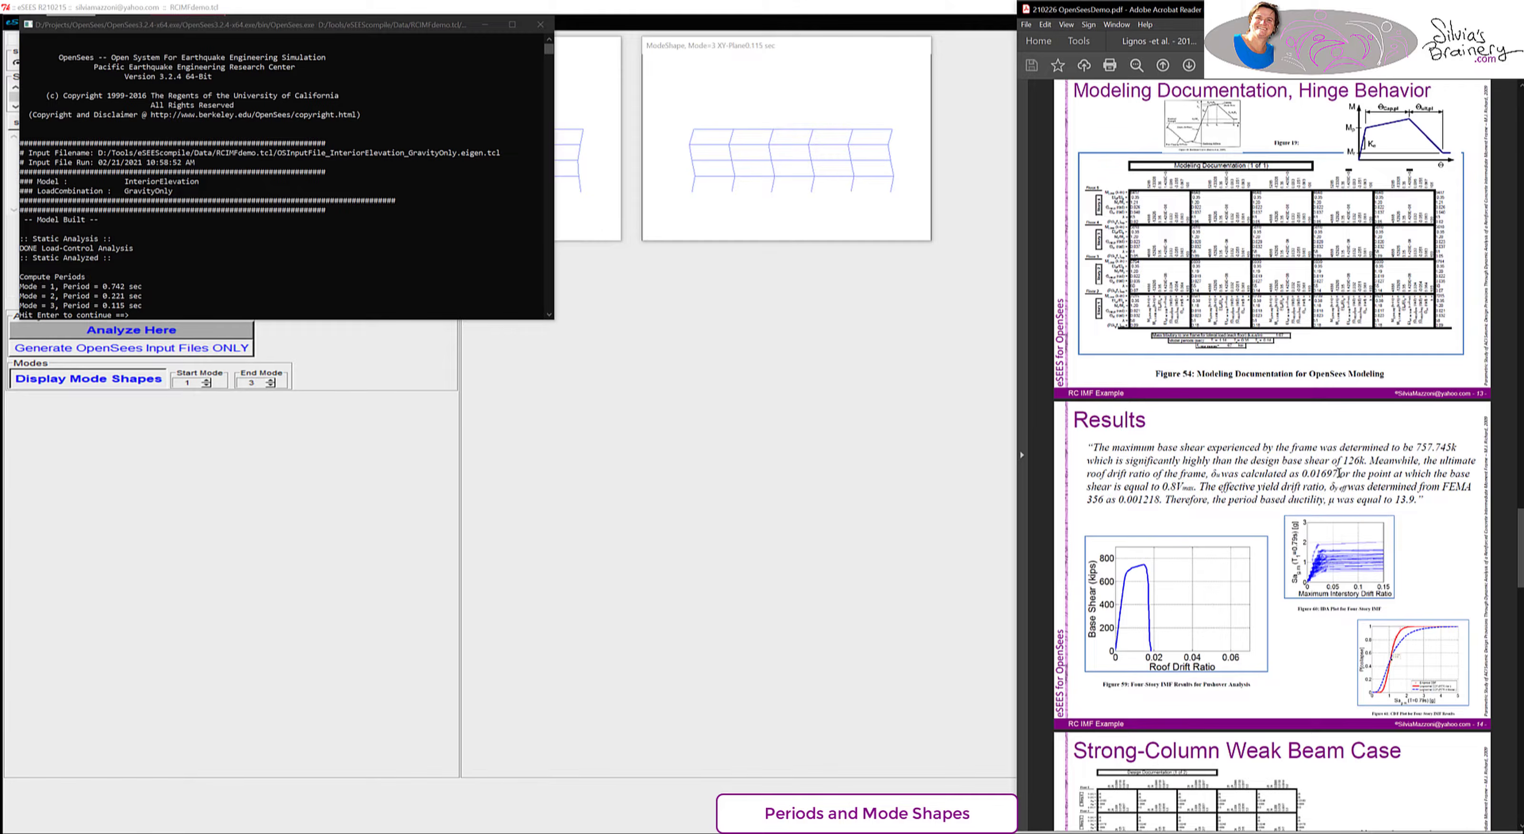
left_click(1268, 320)
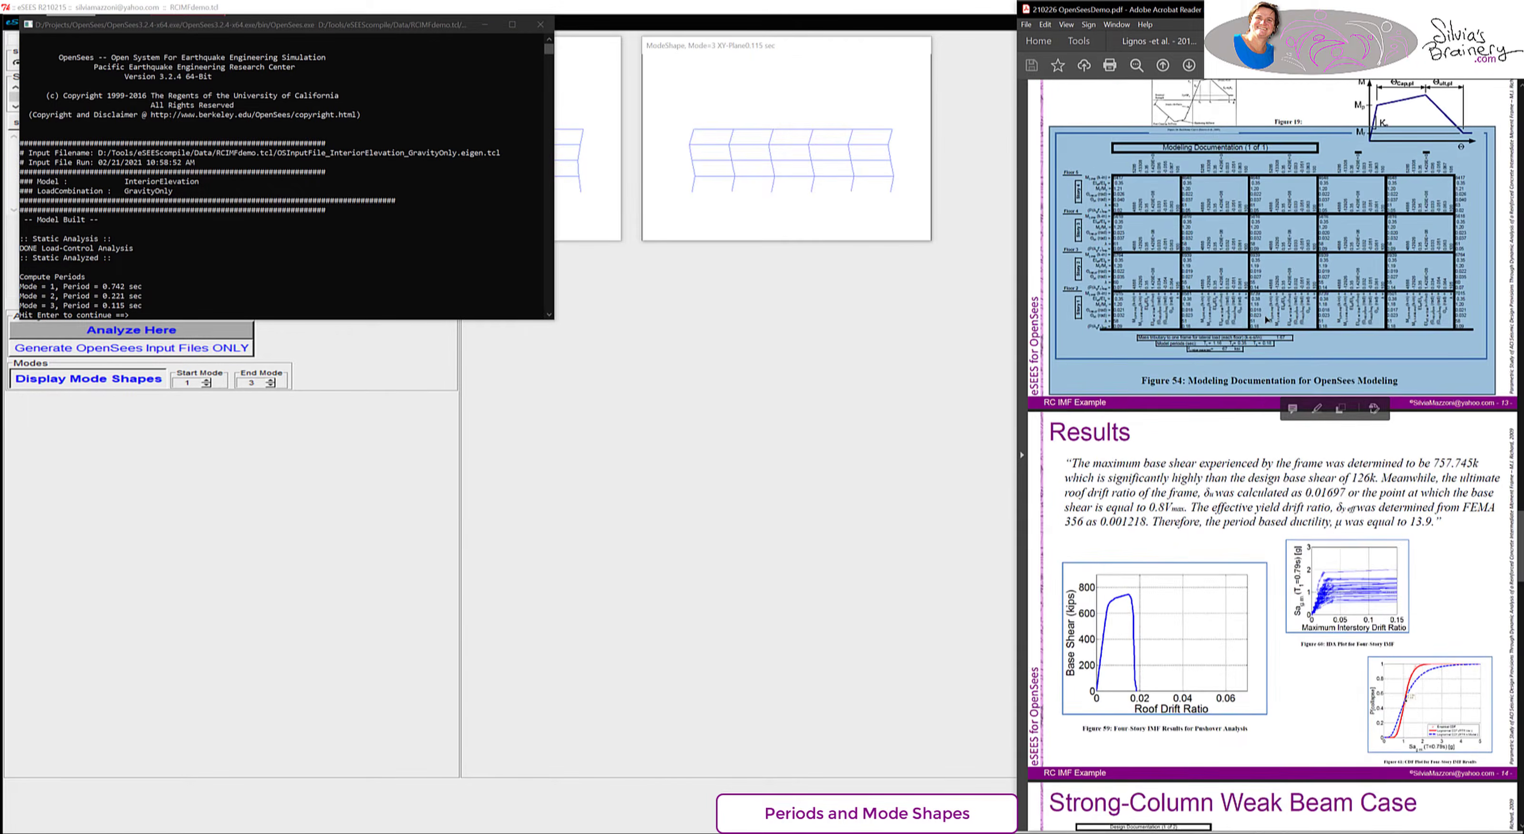
scroll(1267, 320, "up", 3)
scroll(1268, 320, "up", 1)
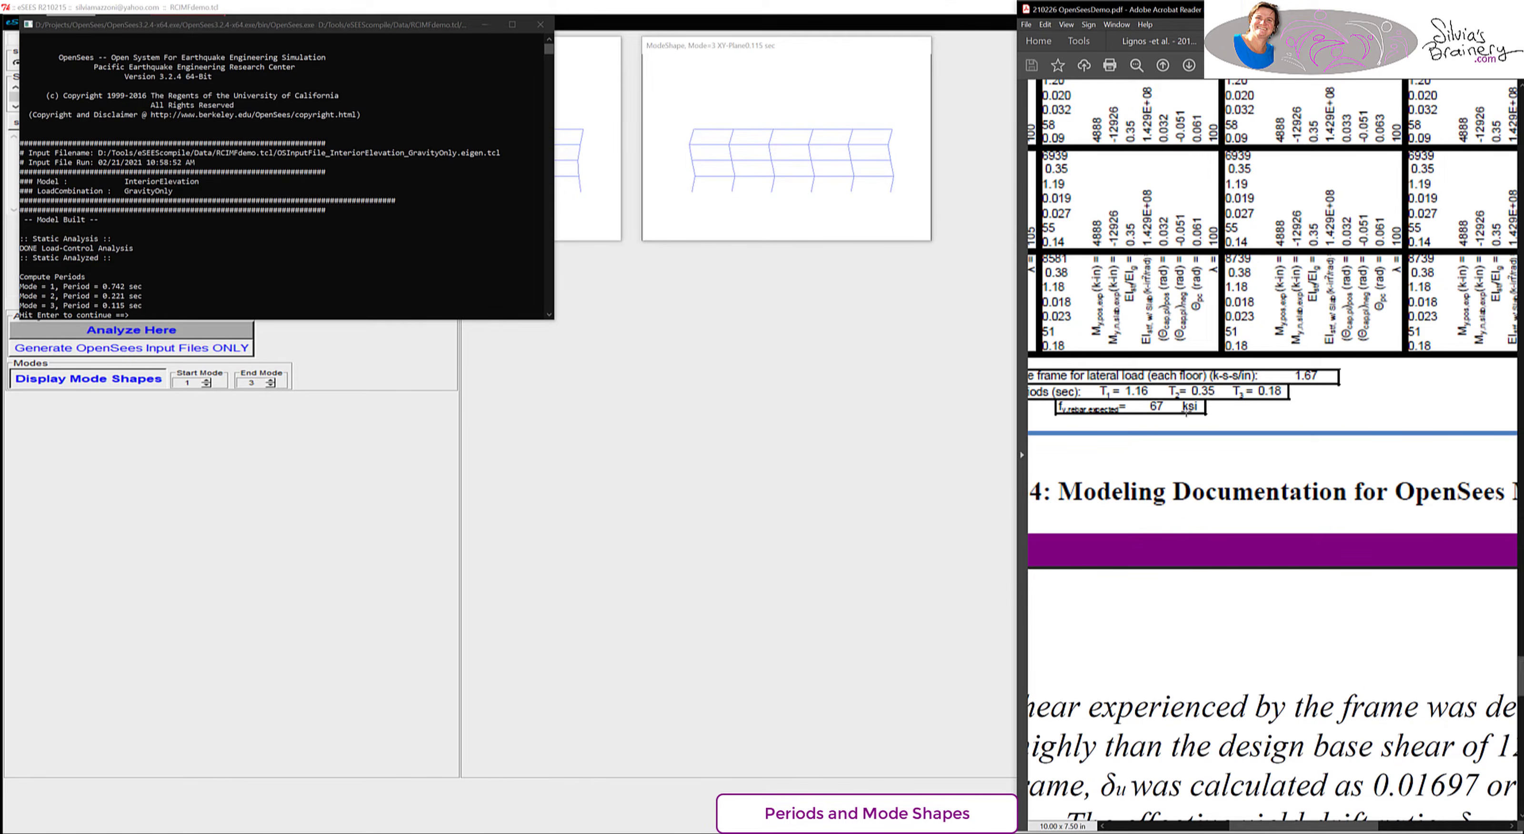
scroll(1186, 412, "down", 3)
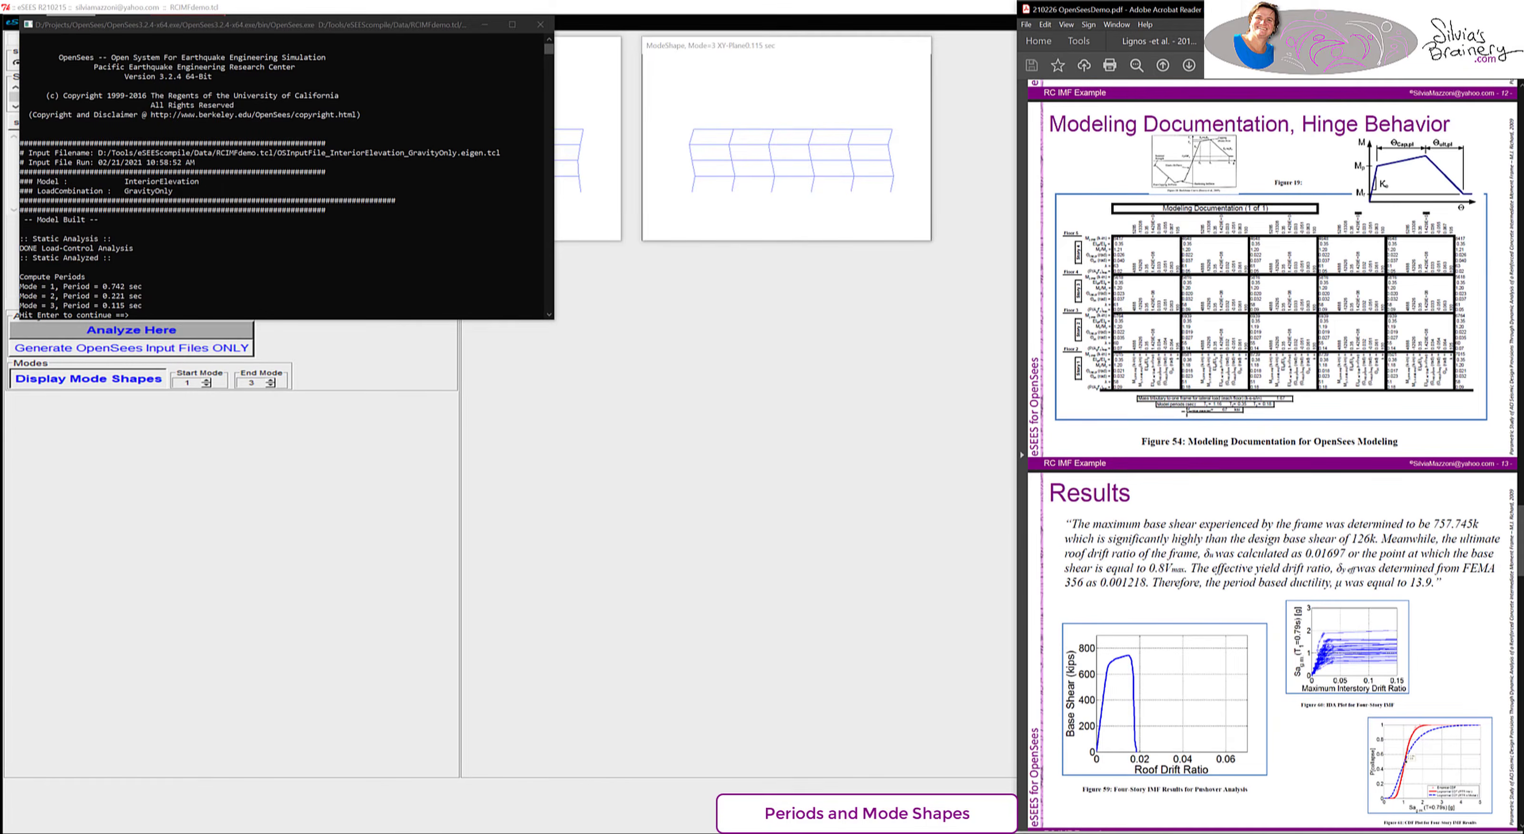
- End the mode-shape run in the OpenSees console and open the GravityOnly load combination for editing
left_click(198, 292)
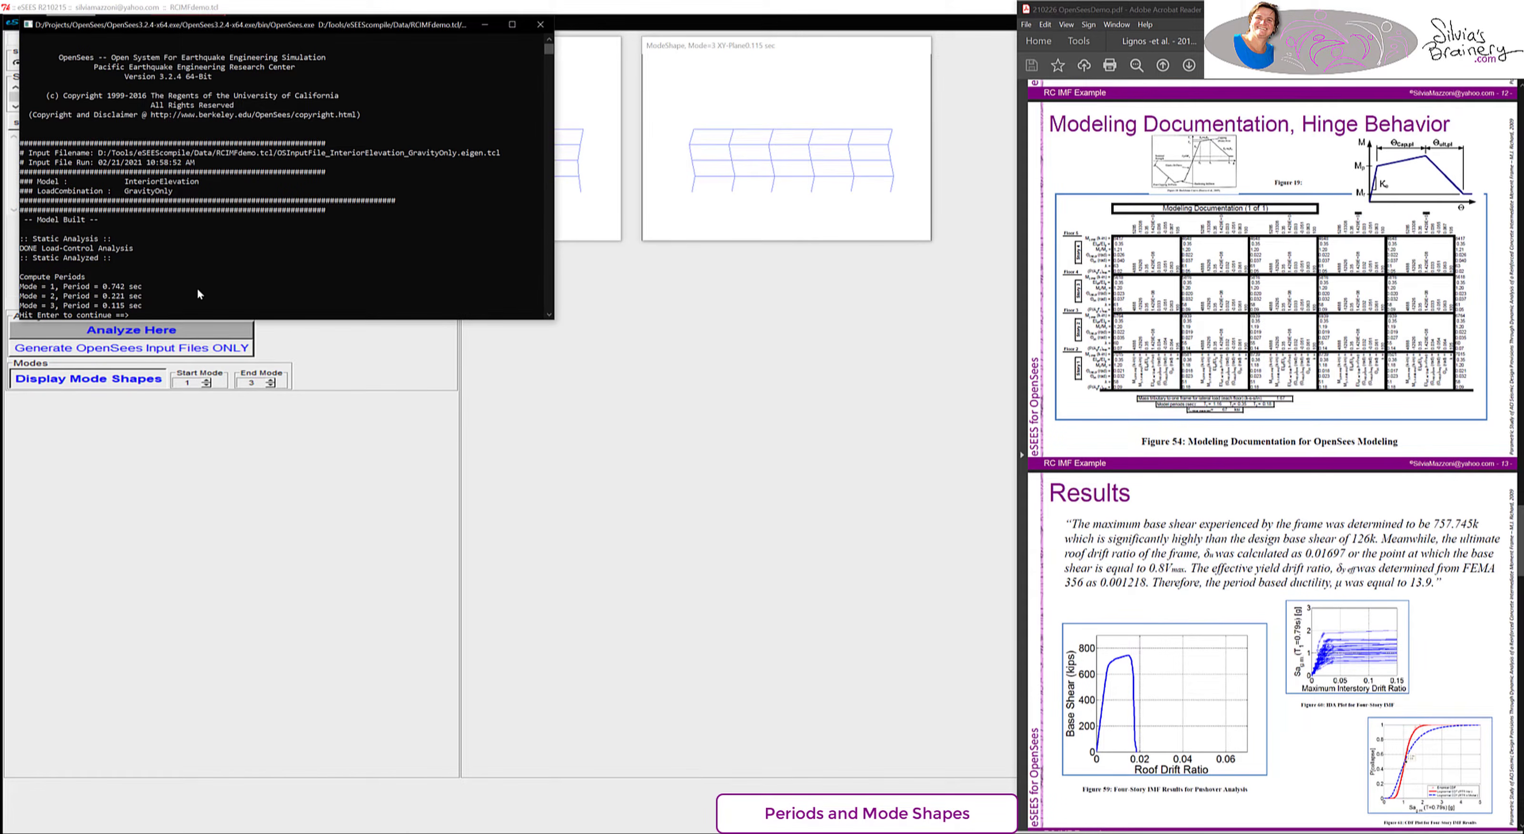
key("Return")
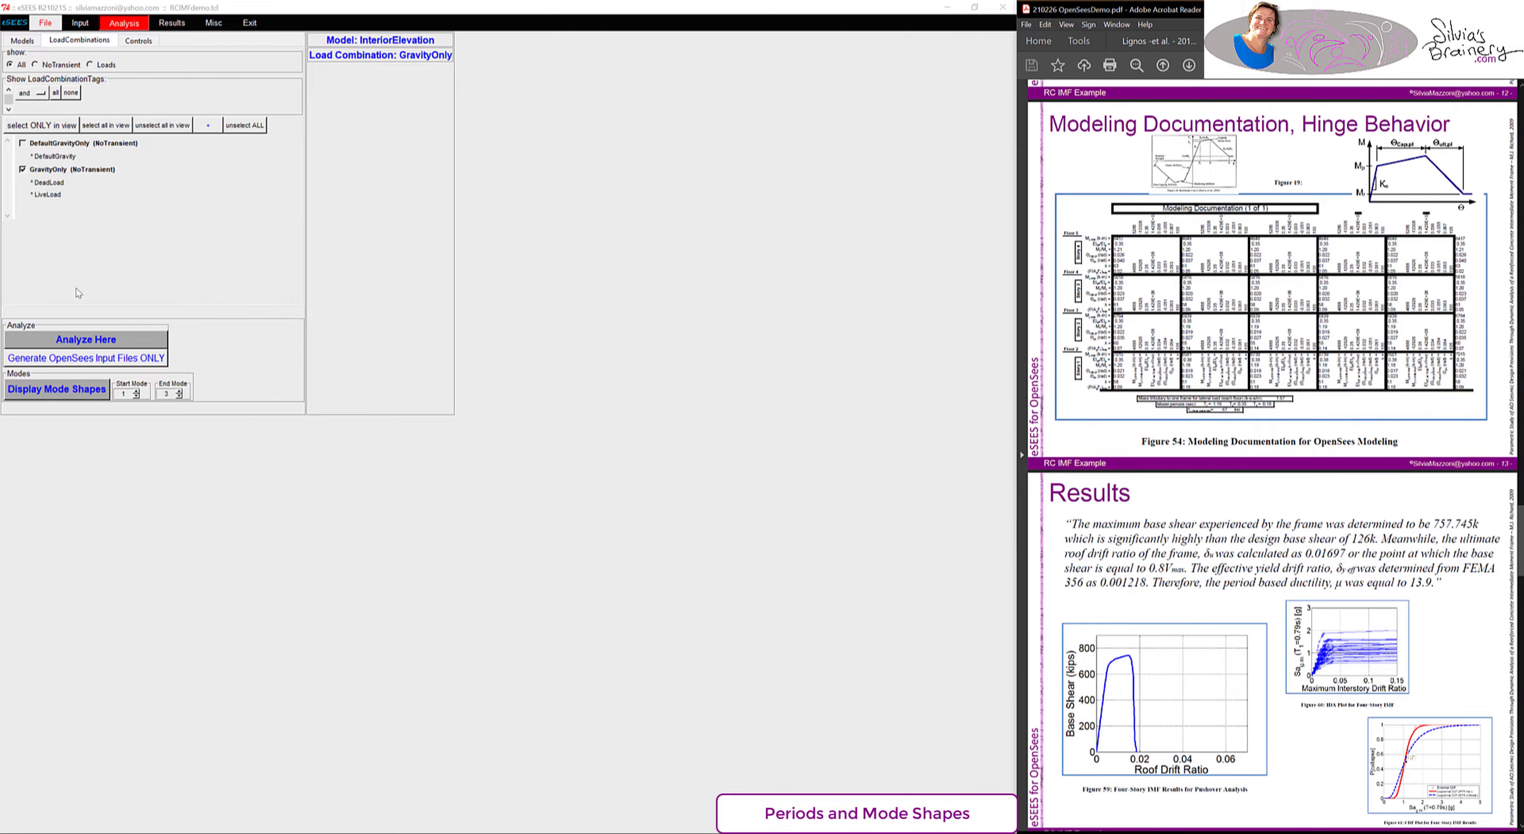
left_click(80, 22)
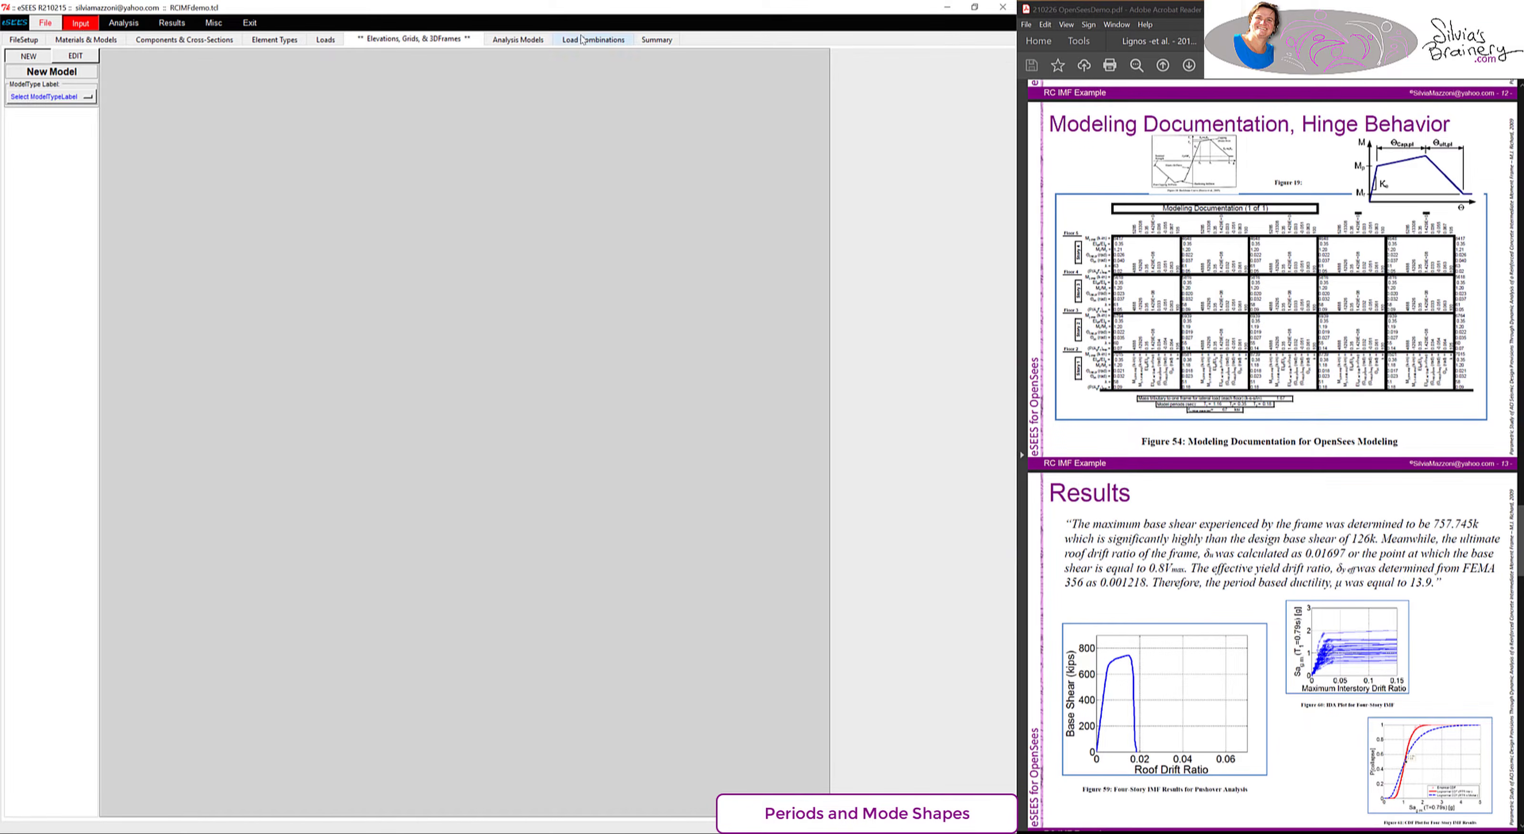
left_click(596, 39)
left_click(80, 81)
left_click(83, 87)
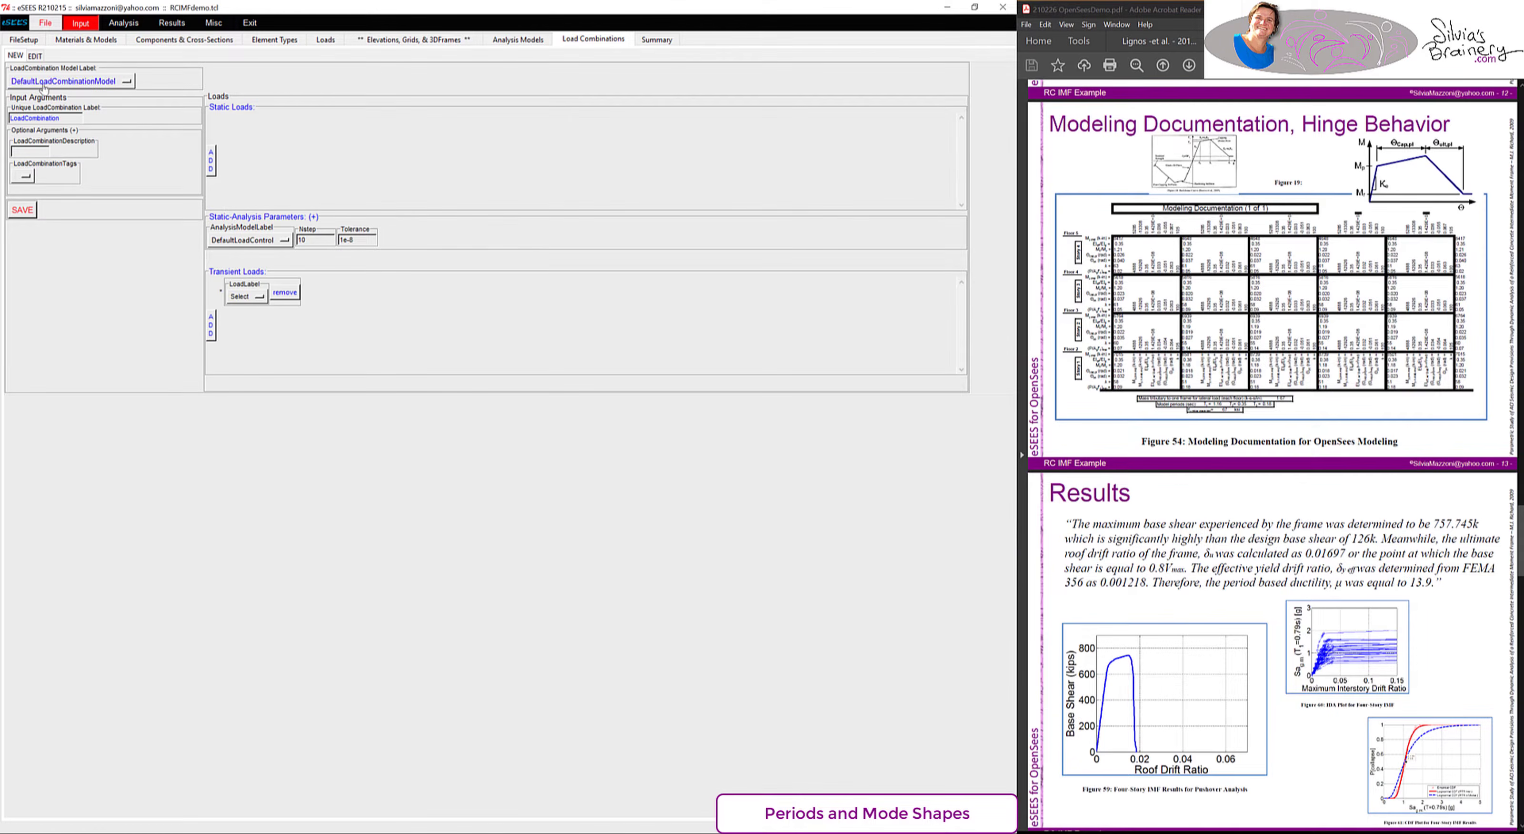
left_click(34, 57)
left_click(49, 83)
left_click(83, 89)
- Add DefaultPushover as a transient load, edit its DMax, and save the load combination as Pushover
left_click(210, 353)
left_click(246, 321)
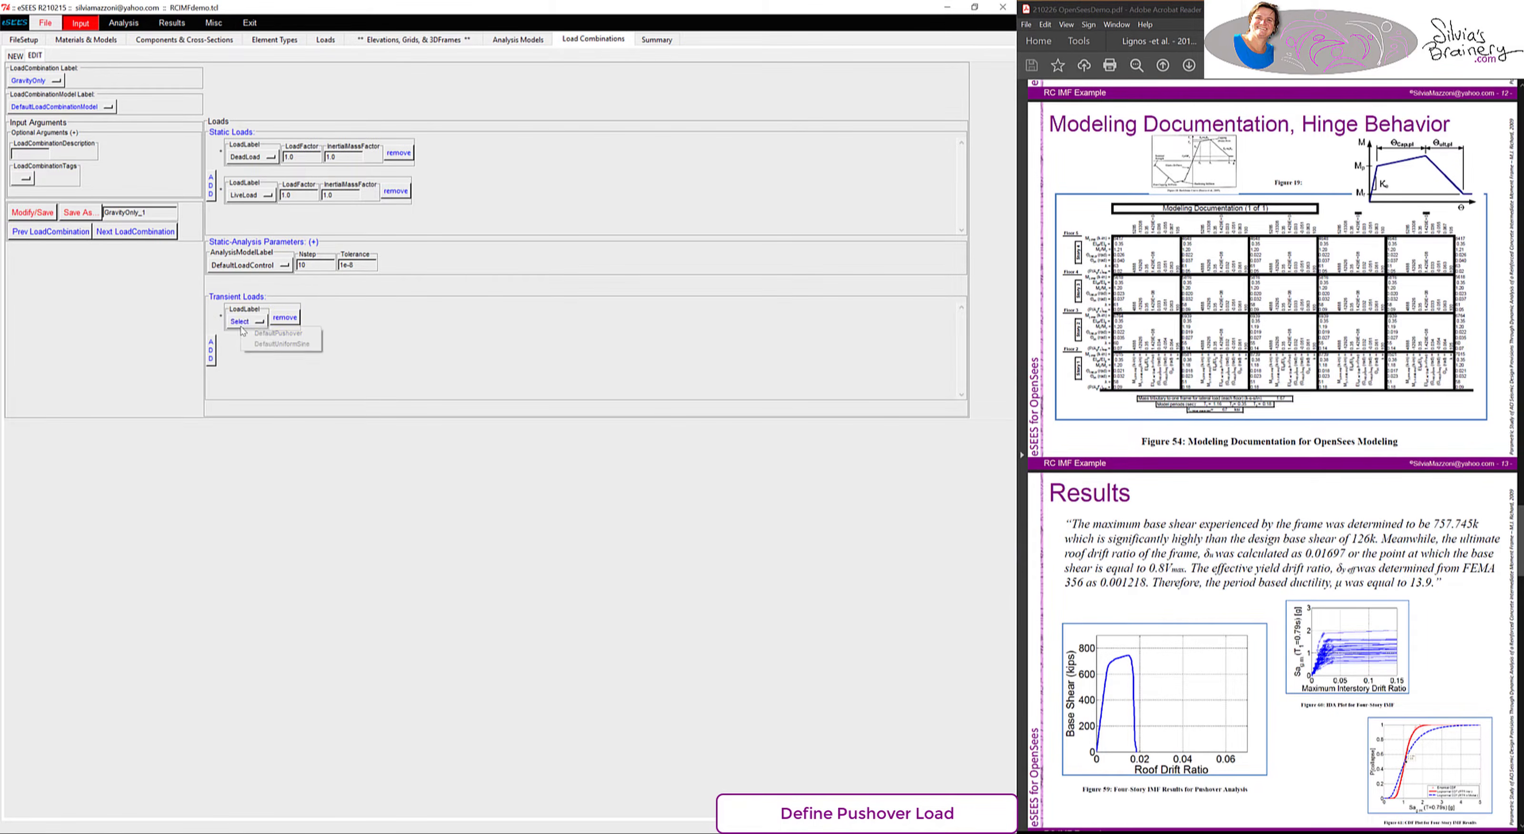
left_click(272, 334)
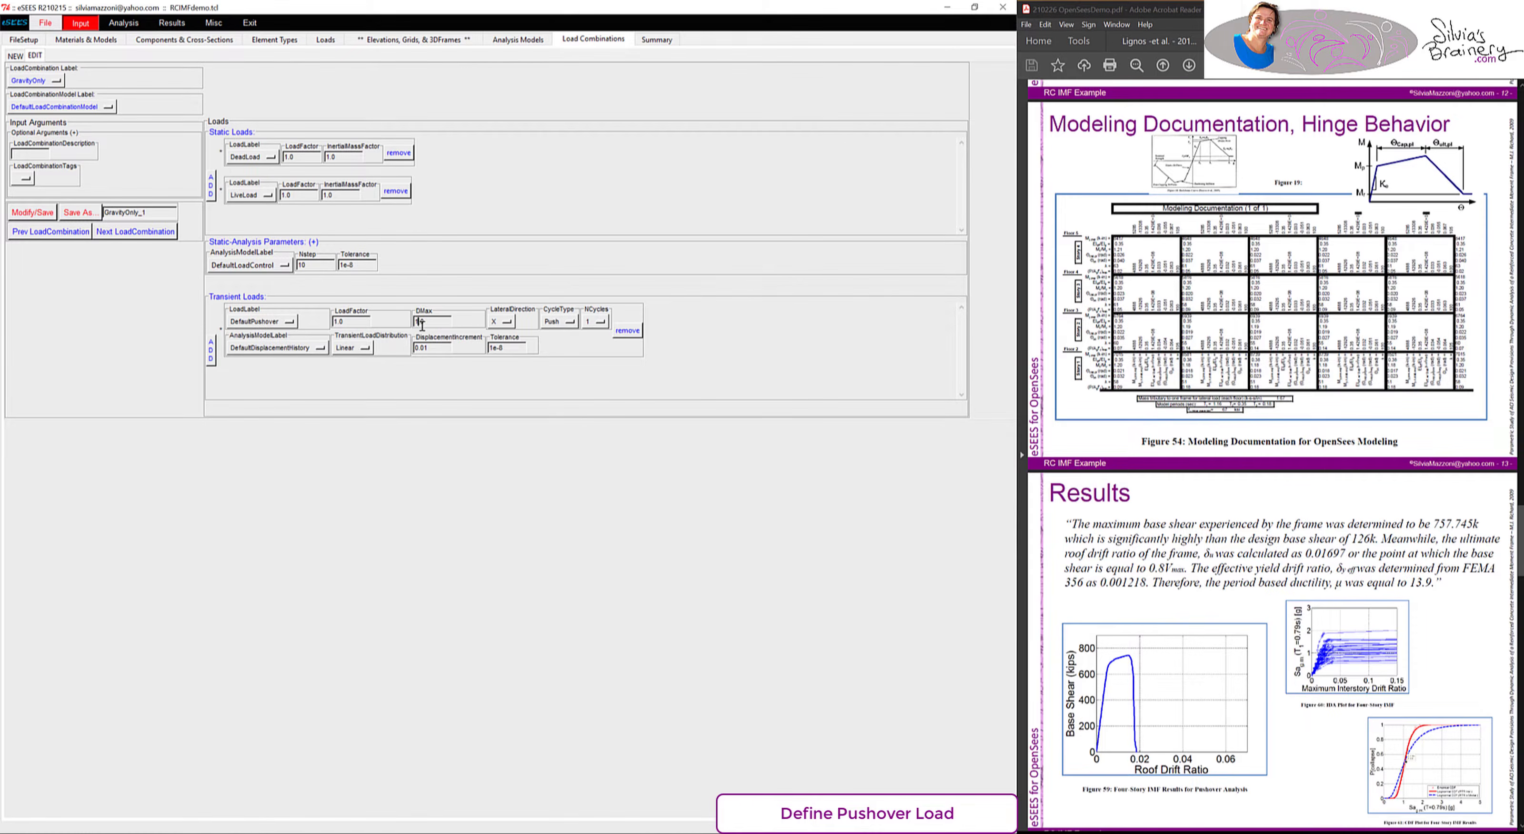
type("0")
left_click(72, 215)
- Set the first yield strength Fy of the Reinforcement material to 67 and save the material and the model file
left_click(84, 43)
left_click(35, 56)
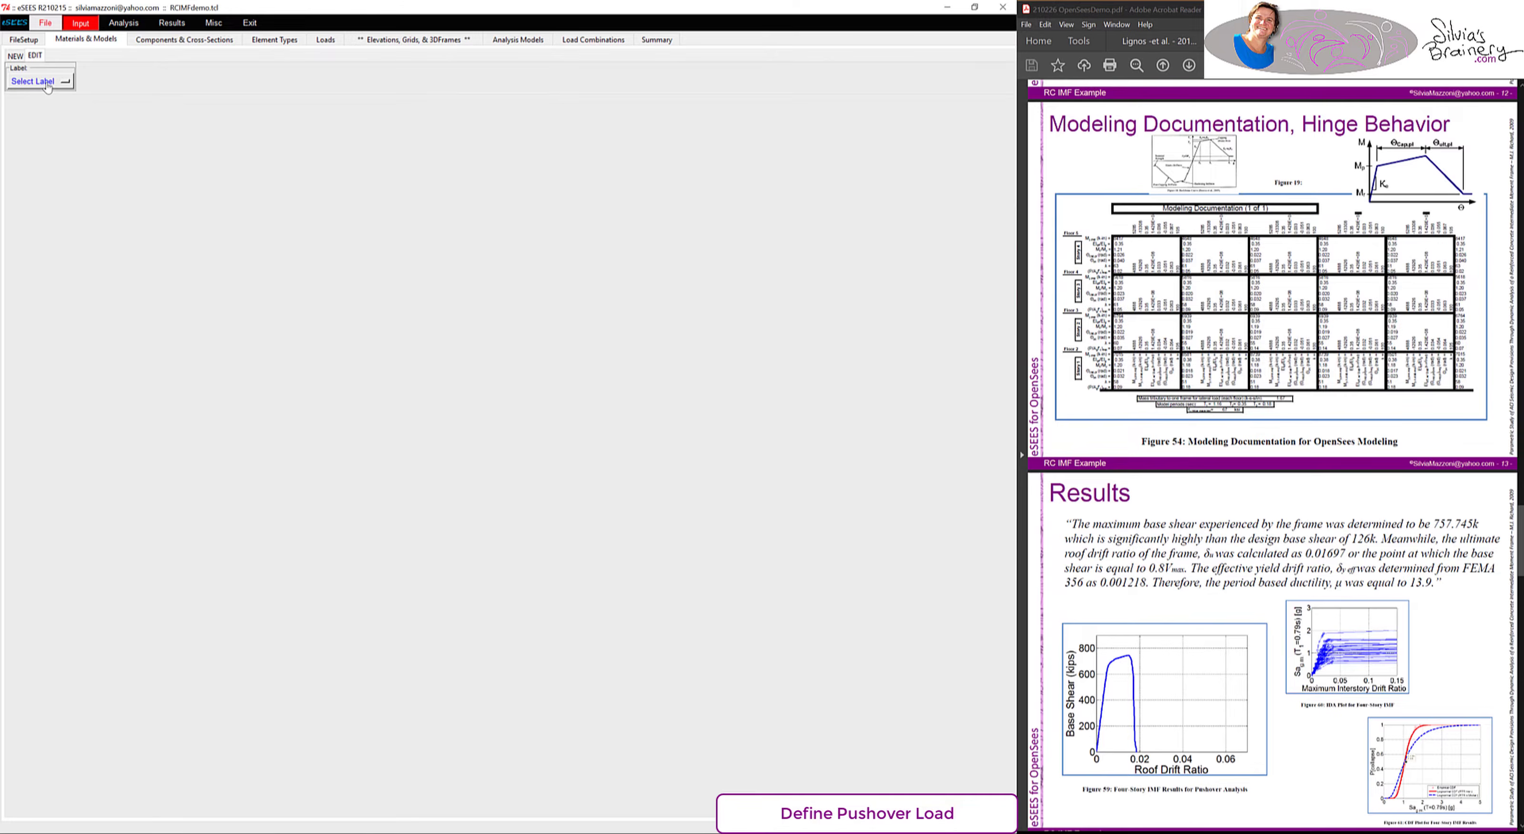
left_click(47, 86)
mouse_move(88, 114)
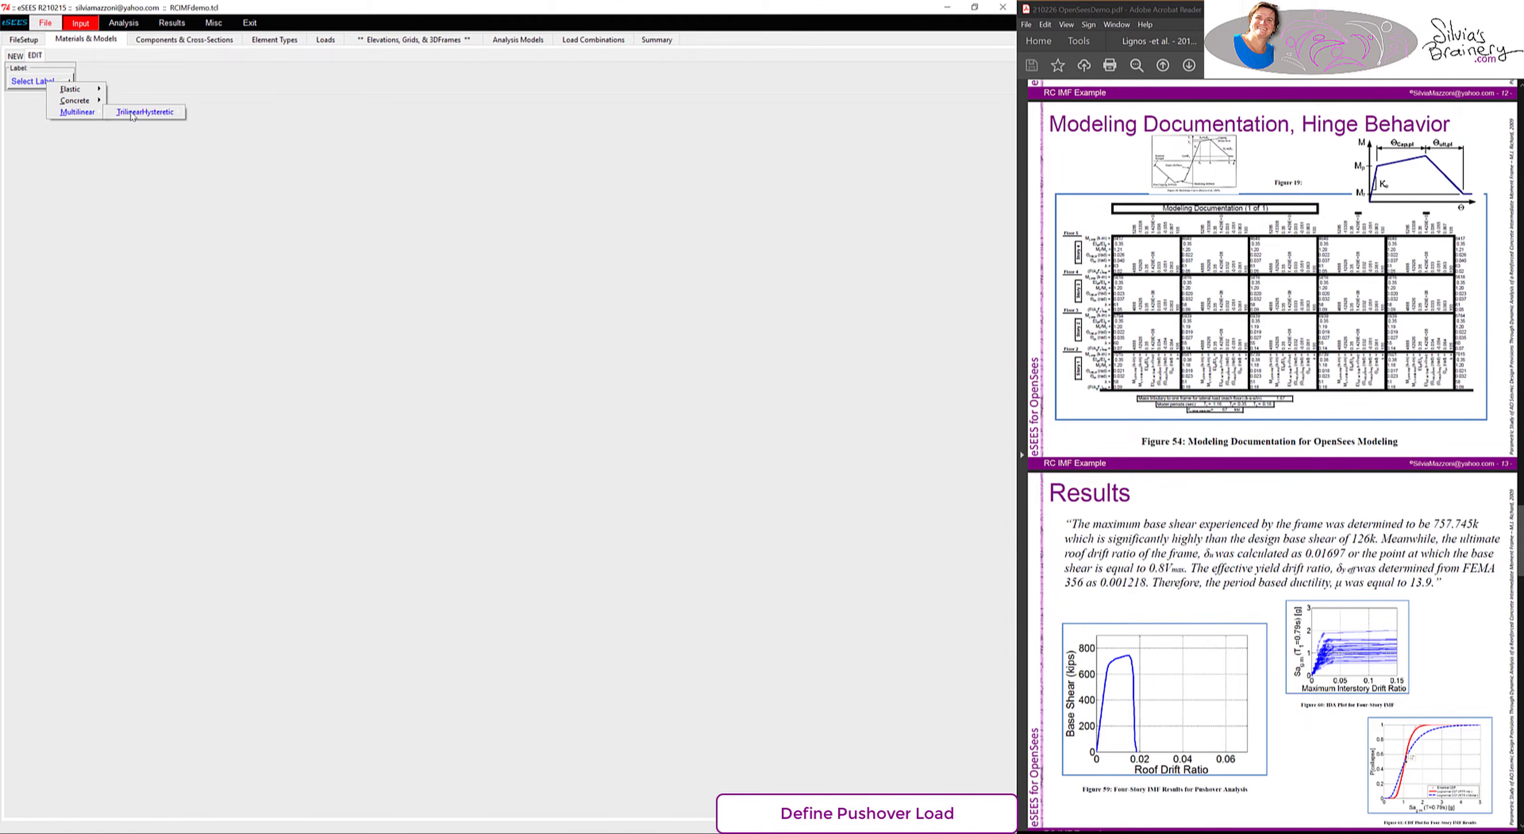
left_click(201, 112)
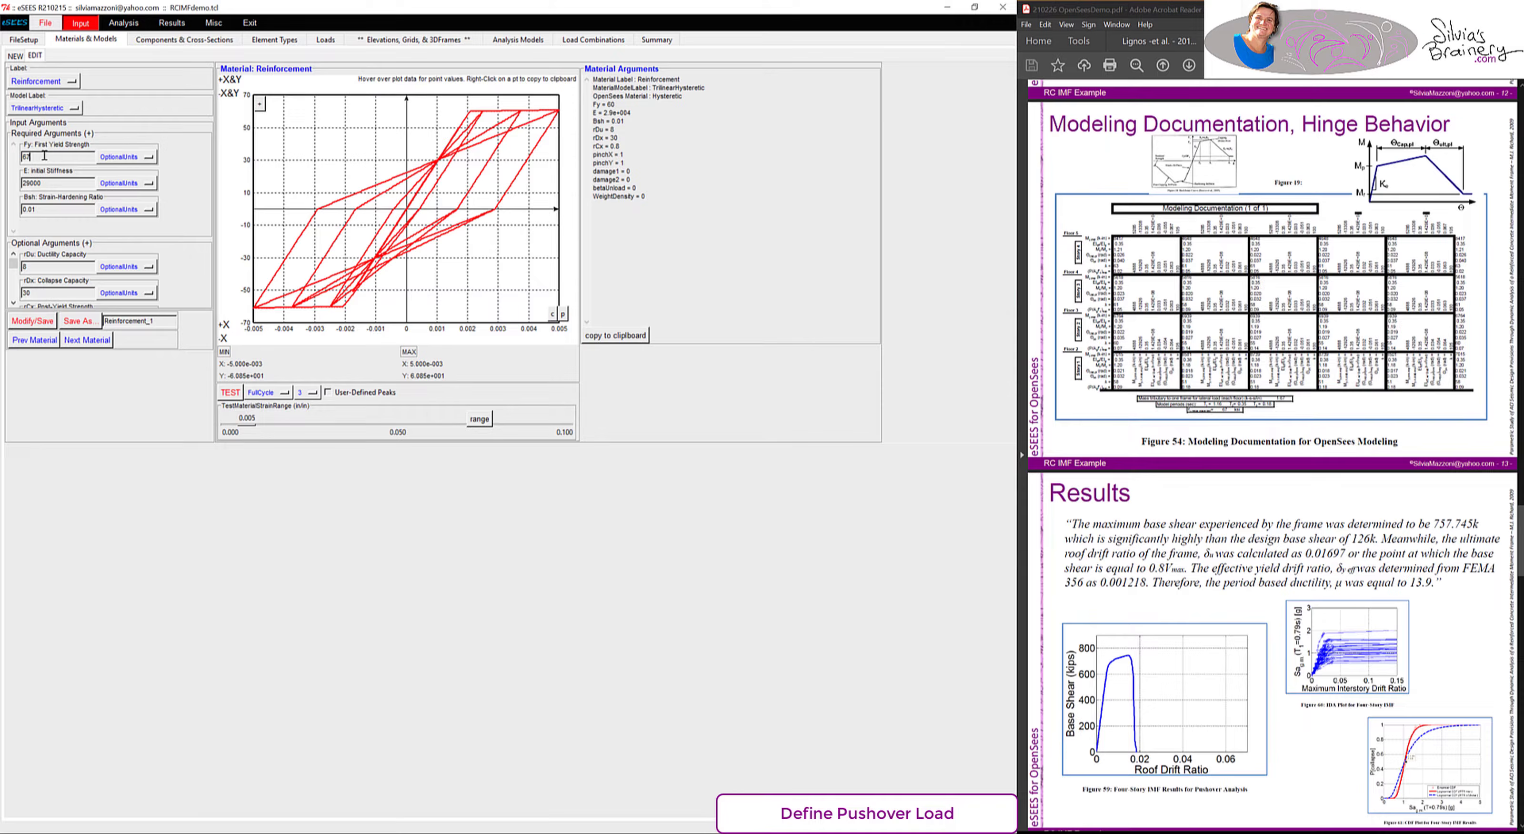
left_click(34, 322)
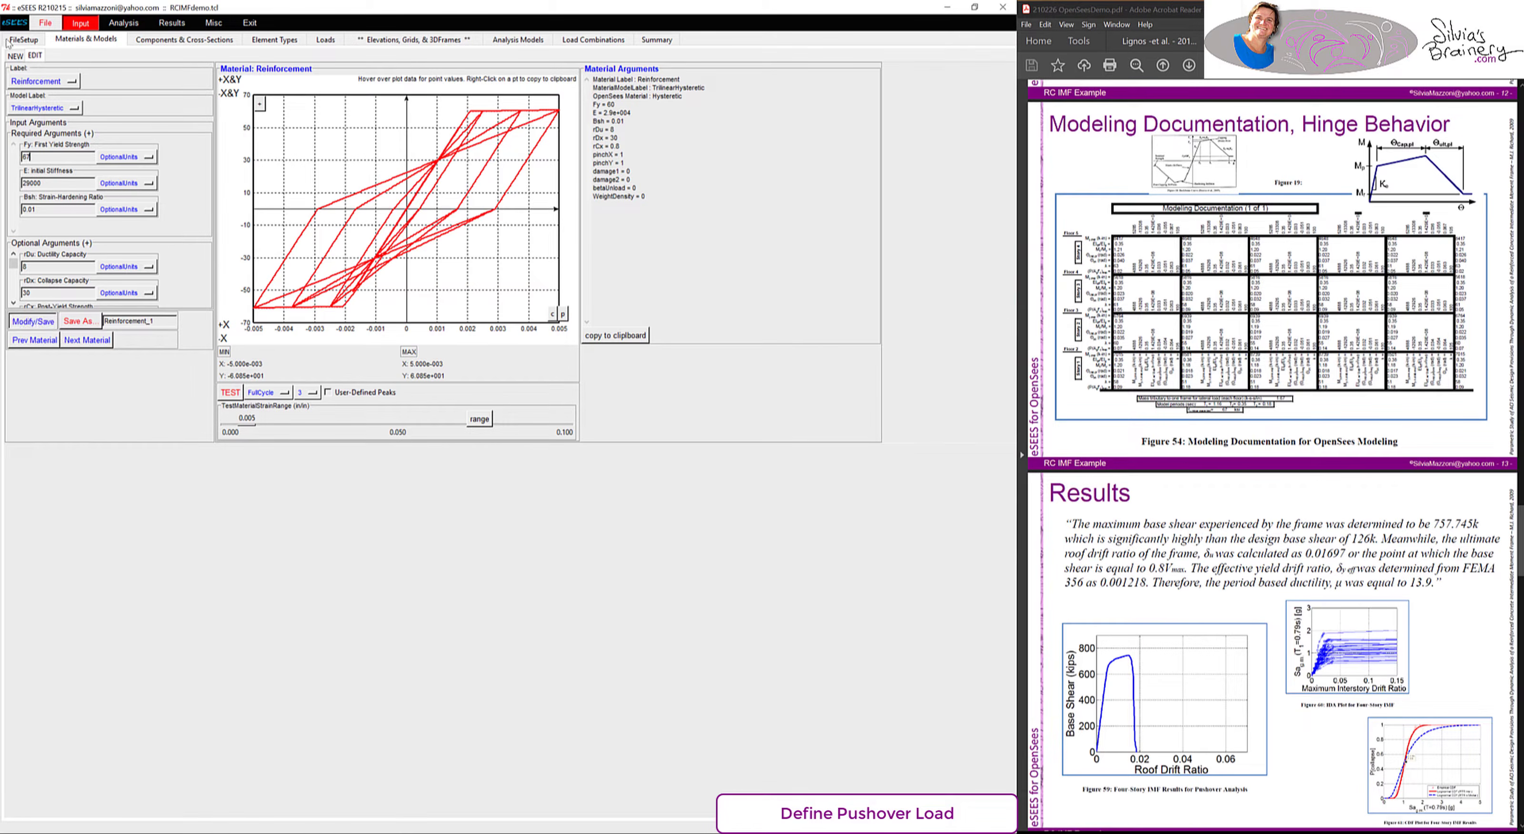
left_click(46, 24)
left_click(45, 24)
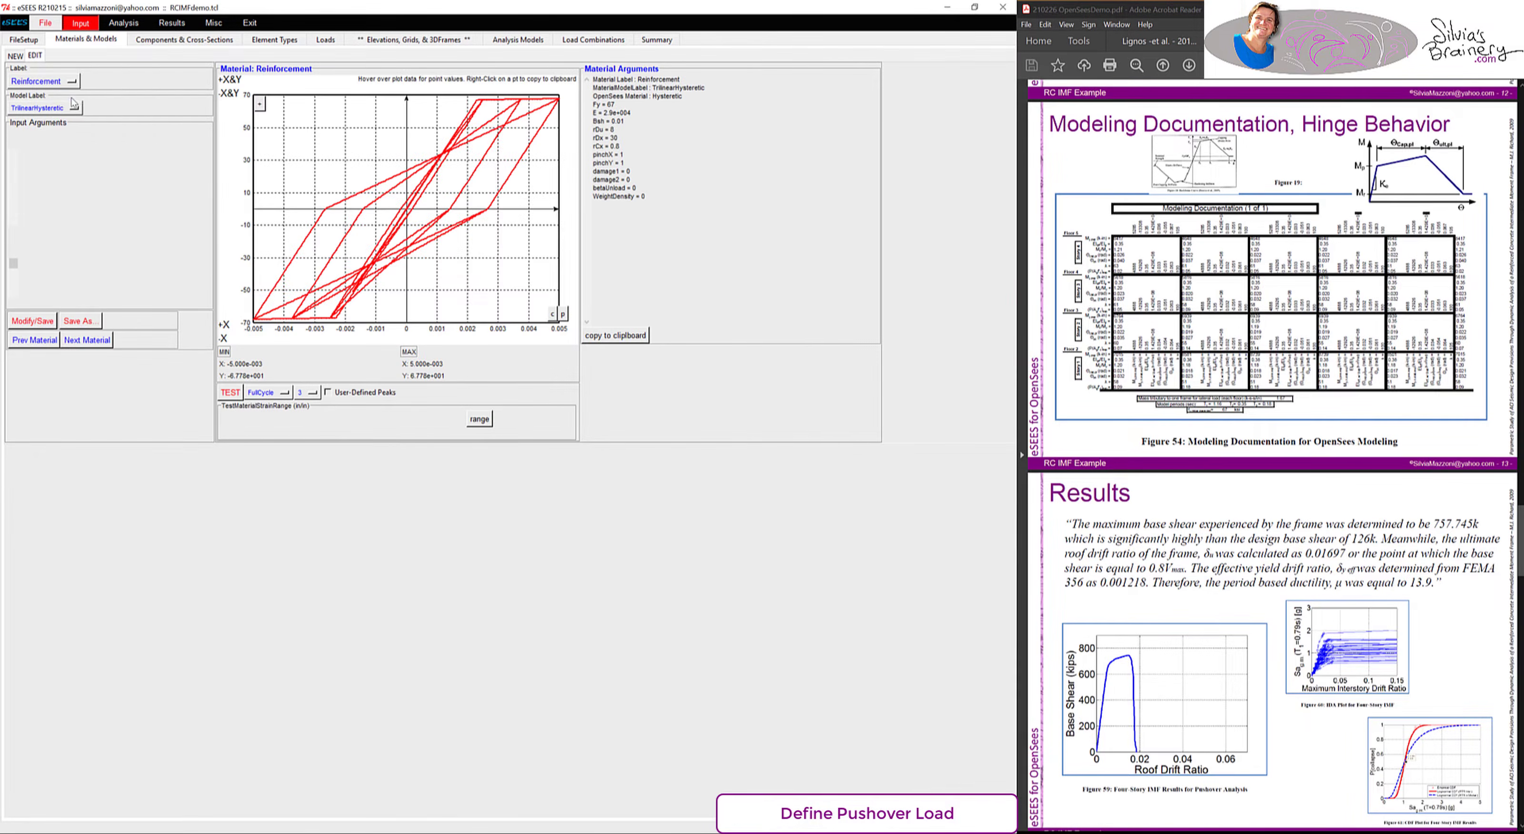
left_click(43, 24)
left_click(60, 100)
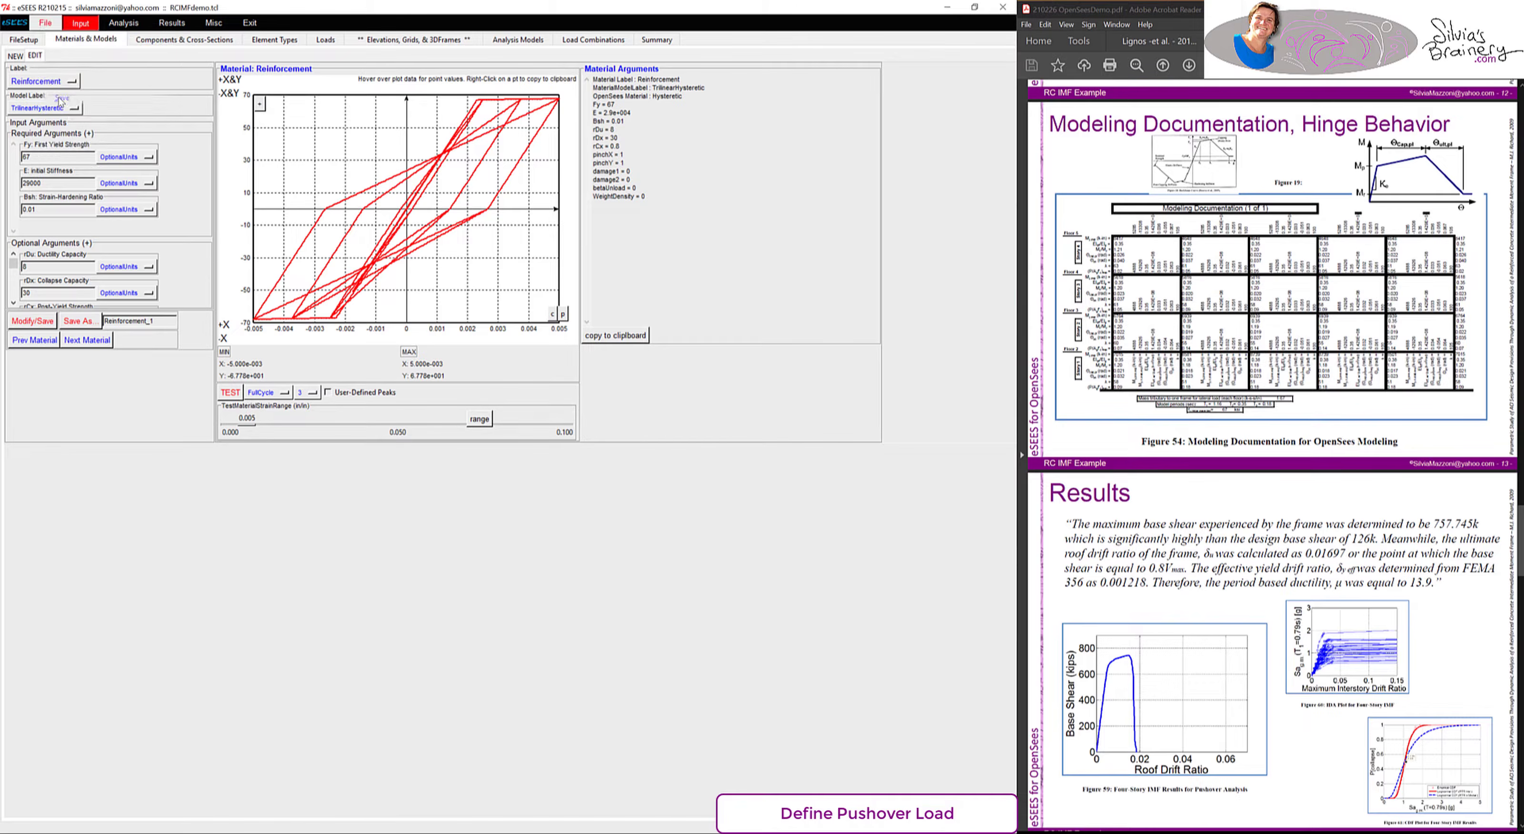
- Analyze the InteriorElevation model under the GravityOnly load combination and, separately, under Pushover
left_click(122, 23)
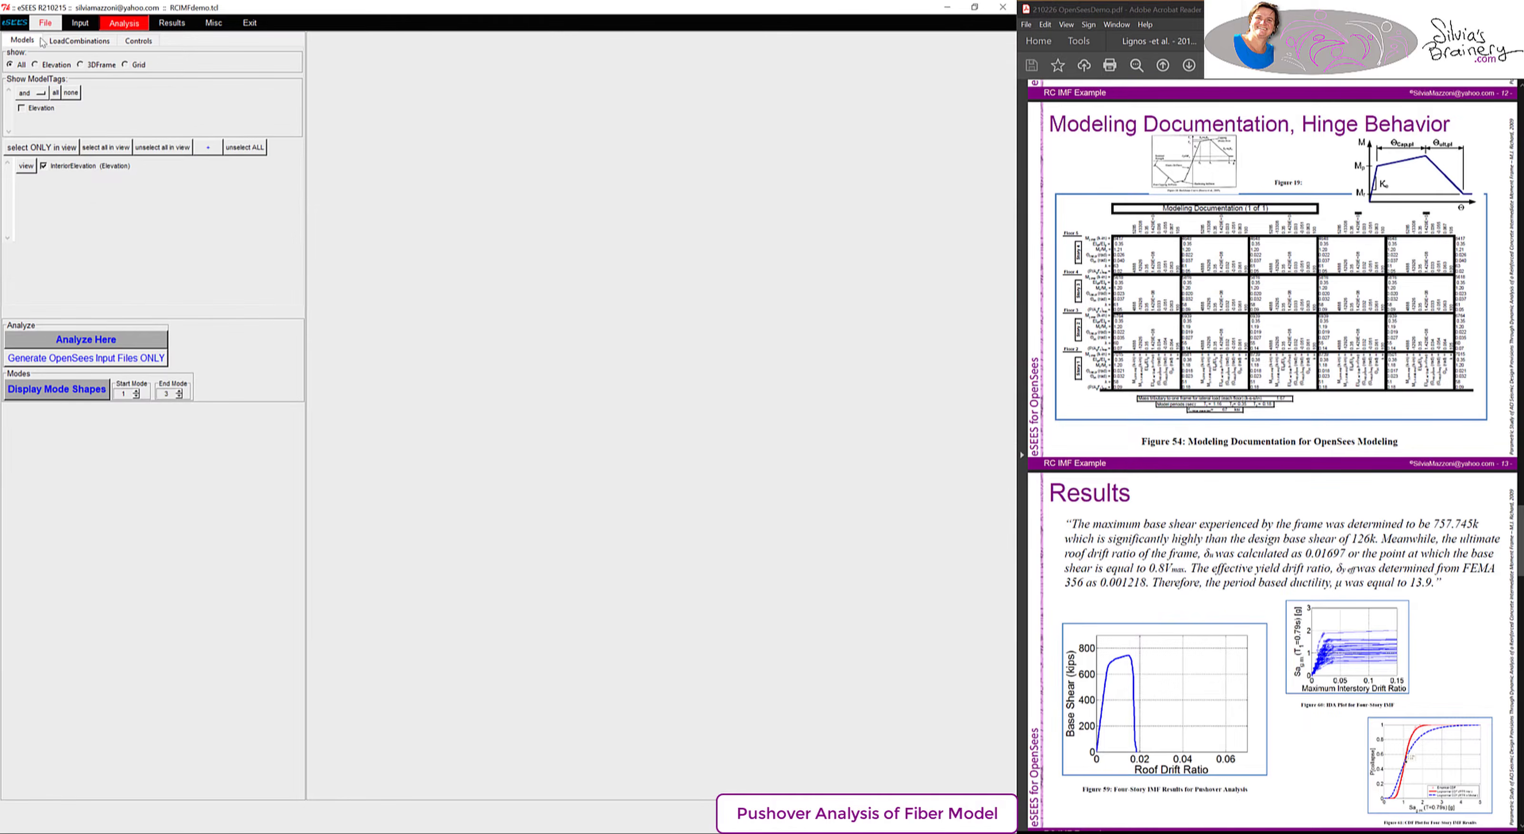
left_click(68, 41)
left_click(59, 170)
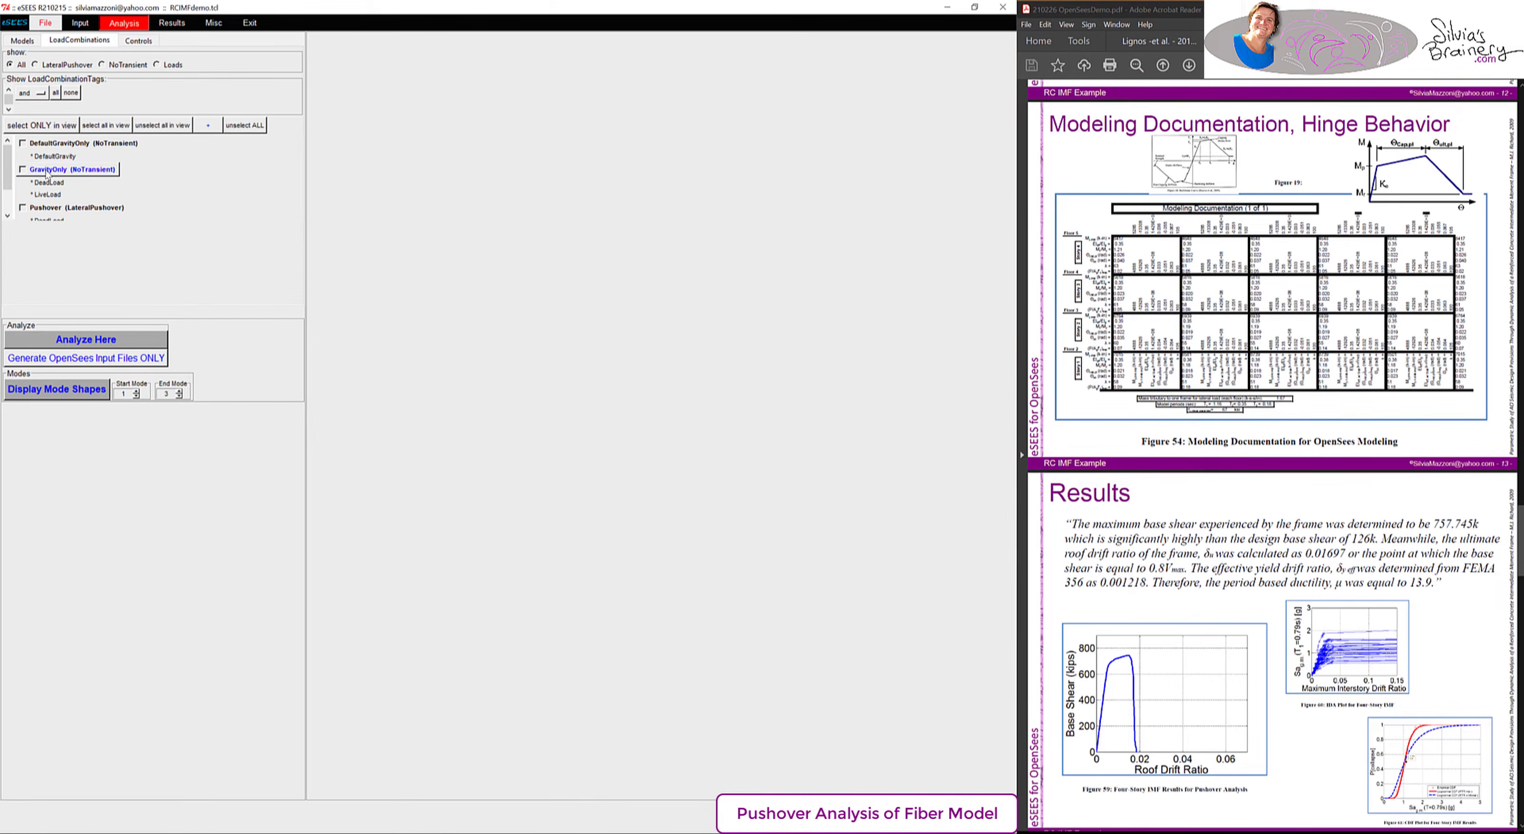
left_click(109, 341)
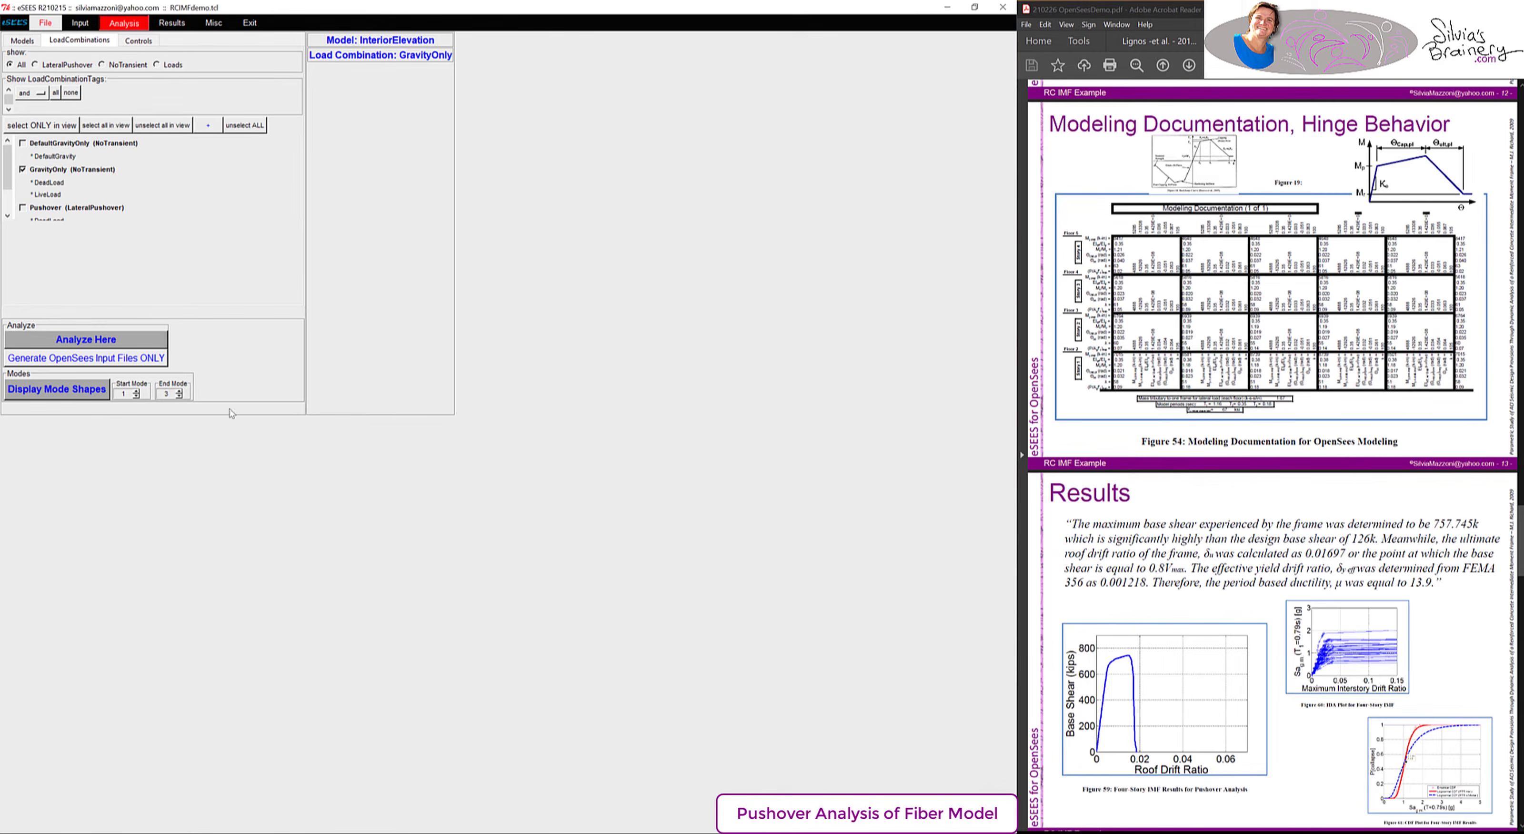
mouse_move(163, 832)
left_click(270, 807)
left_click_drag(1, 290, 733, 319)
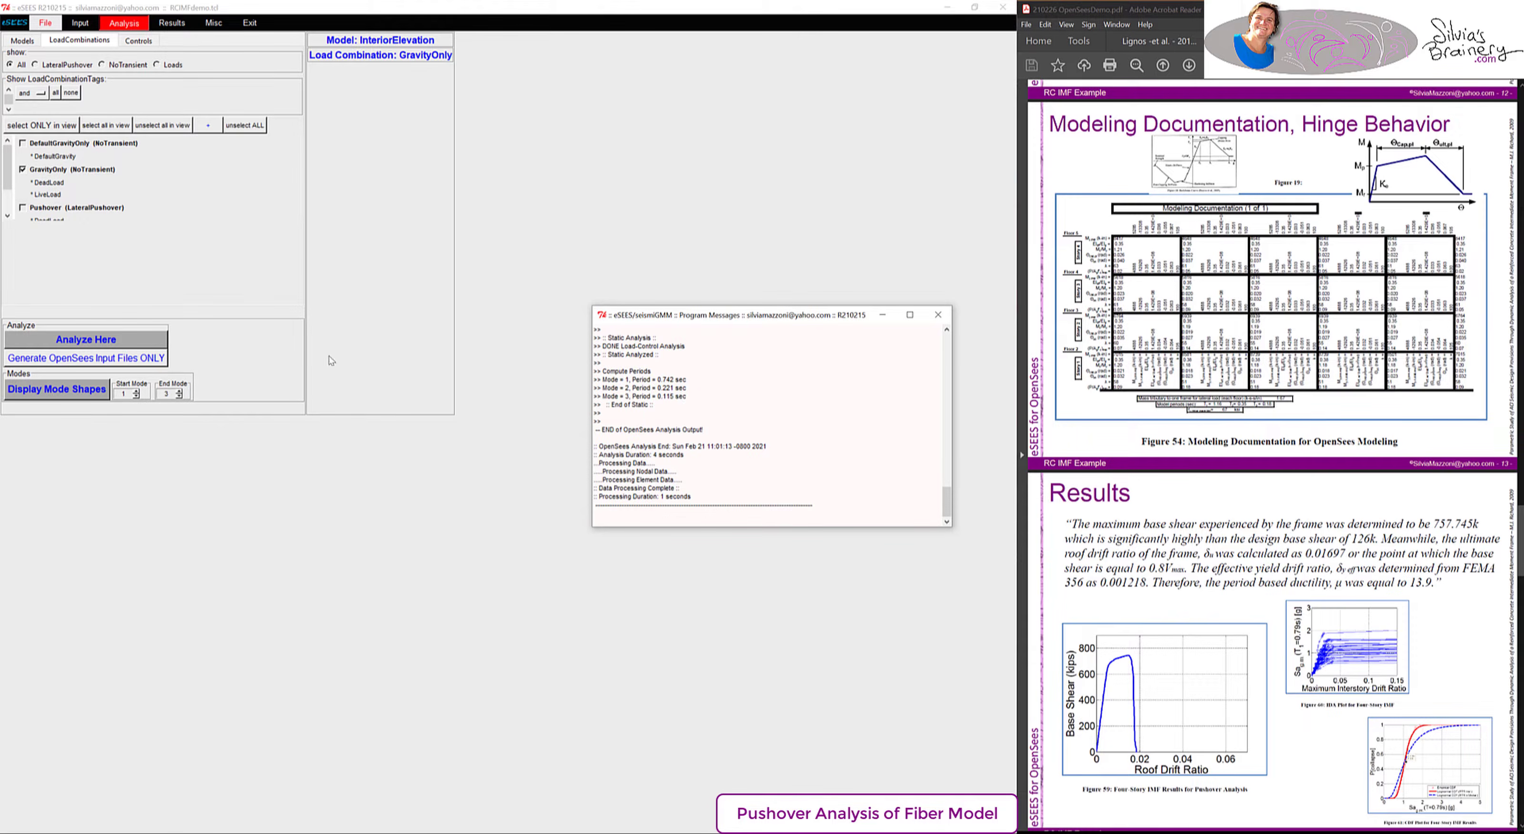
left_click(62, 207)
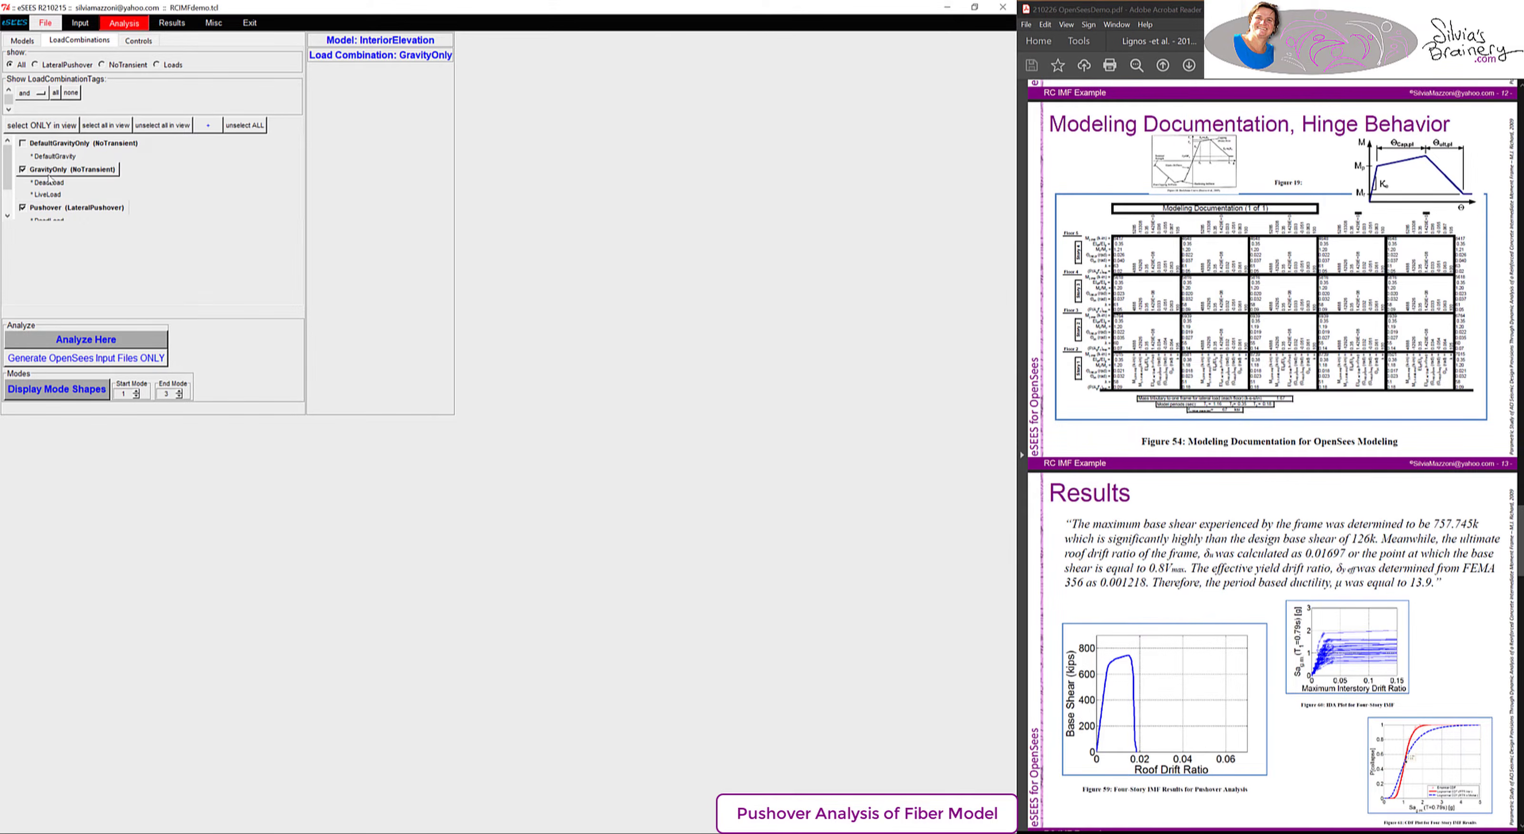
left_click(114, 342)
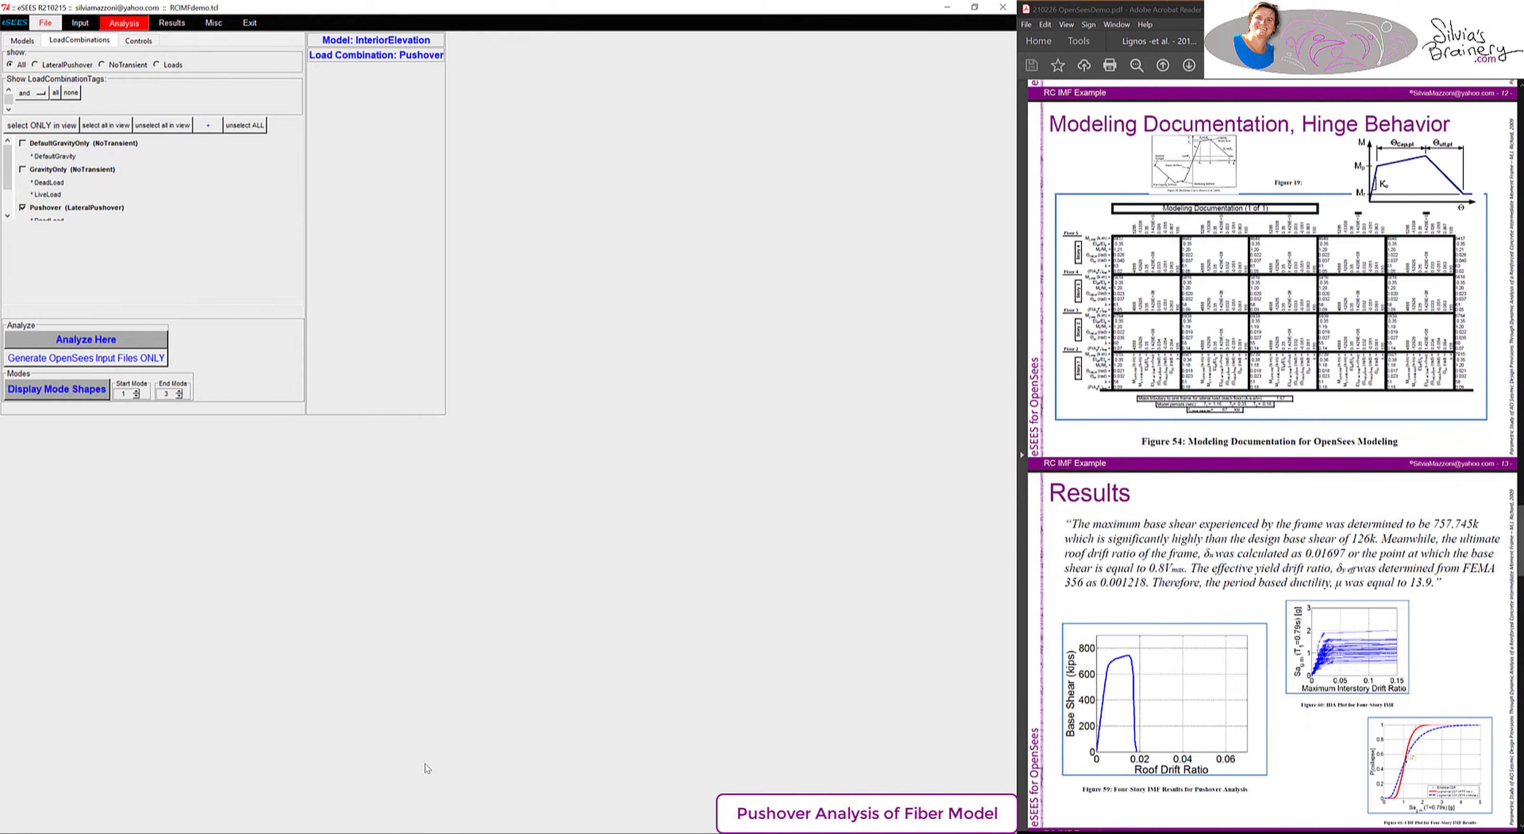
- Switch to Mathcad and compute the 2% roof drift displacement below the live load as 0.02·4·12·ft, expressed in inches
left_click(384, 811)
left_click_drag(1239, 10, 522, 44)
left_click(666, 533)
scroll(666, 534, "down", 5)
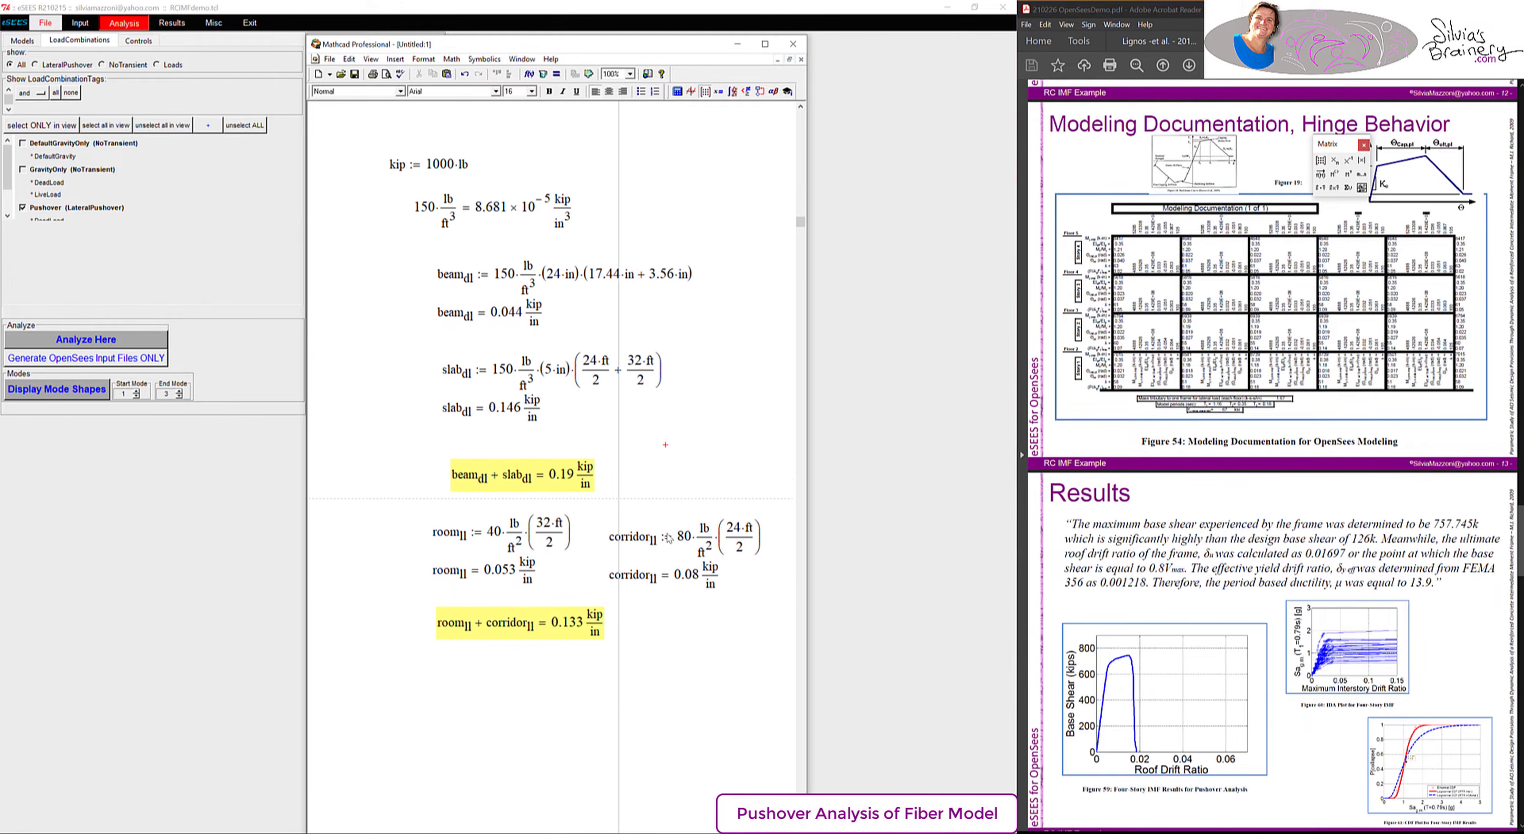
scroll(667, 537, "down", 2)
type("0.02*")
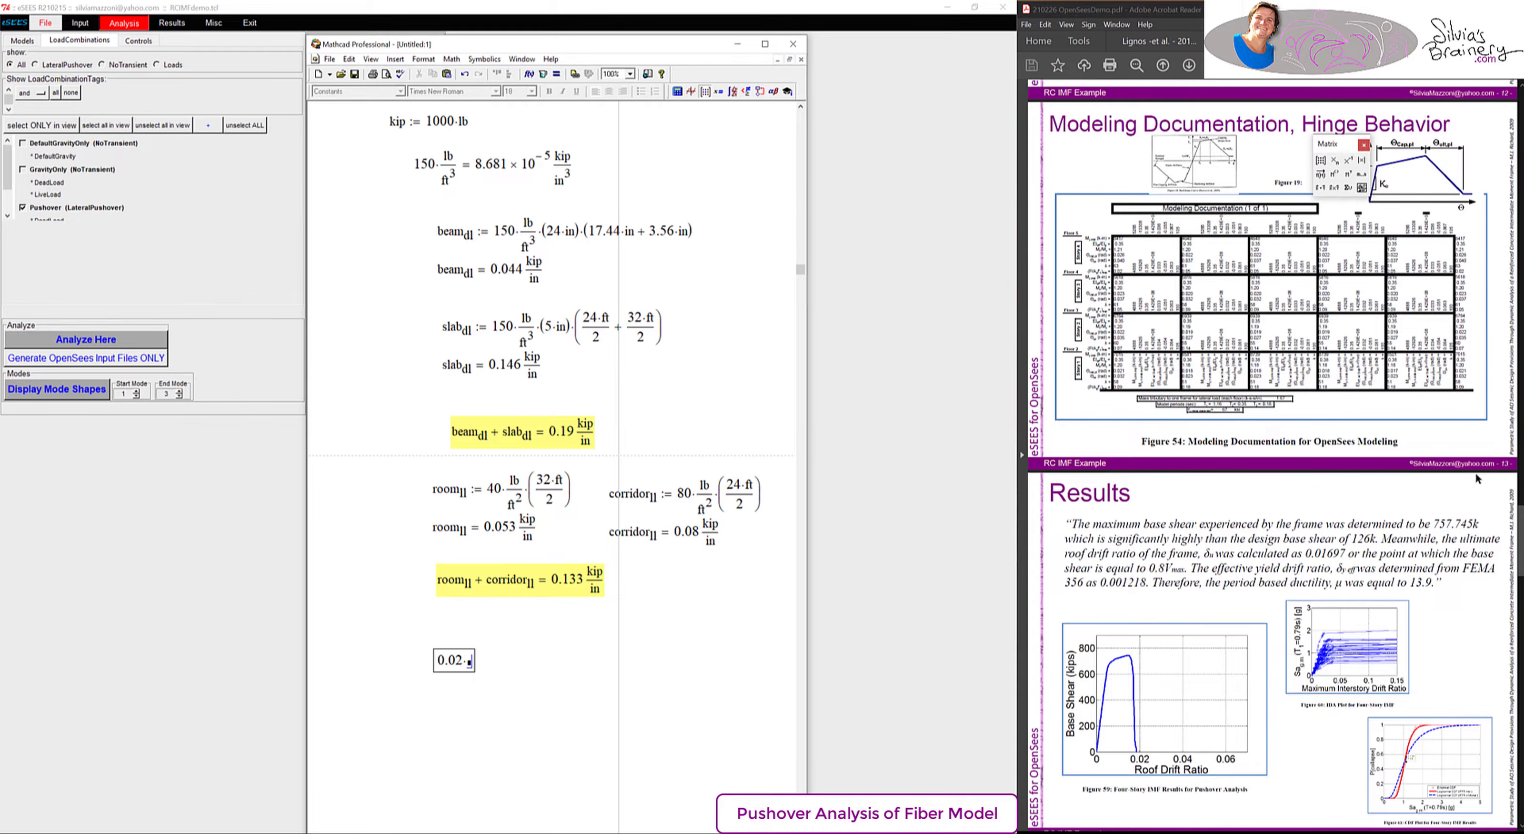
left_click_drag(1521, 536, 1521, 439)
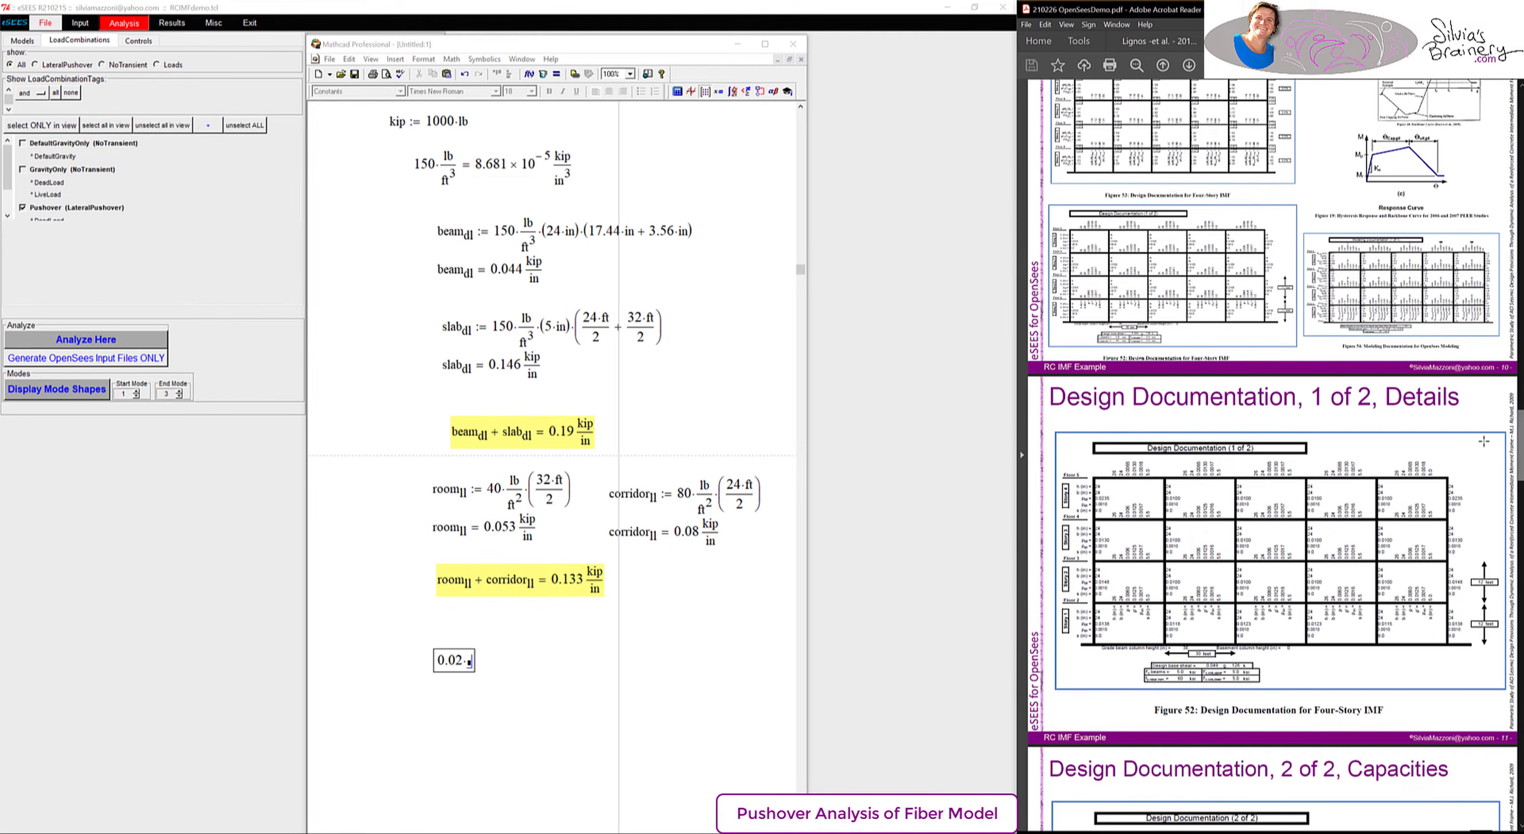
left_click(472, 659)
type("4*12*ft=")
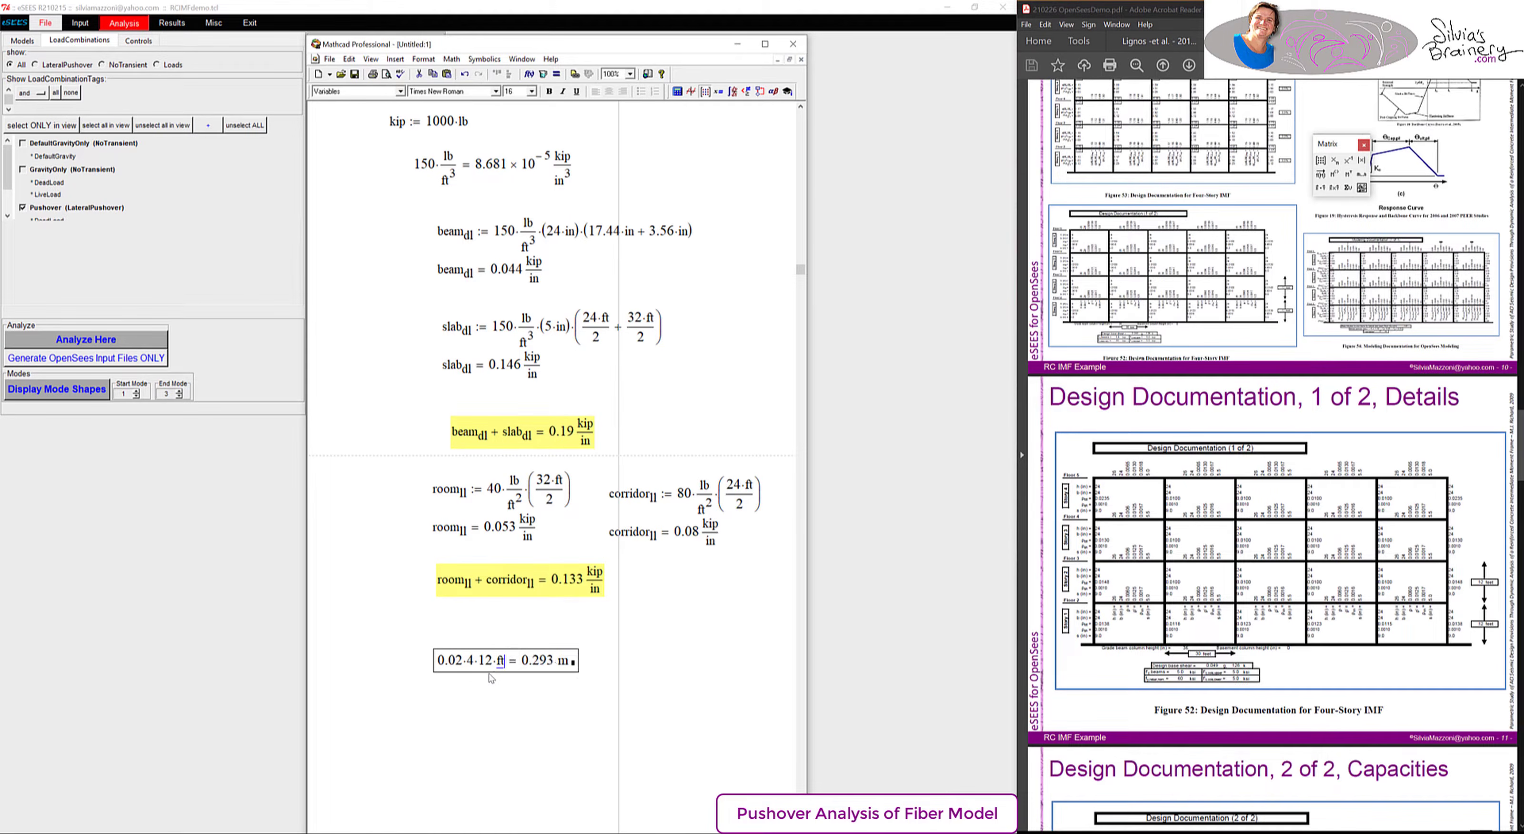
left_click(573, 662)
type("in")
key("Return")
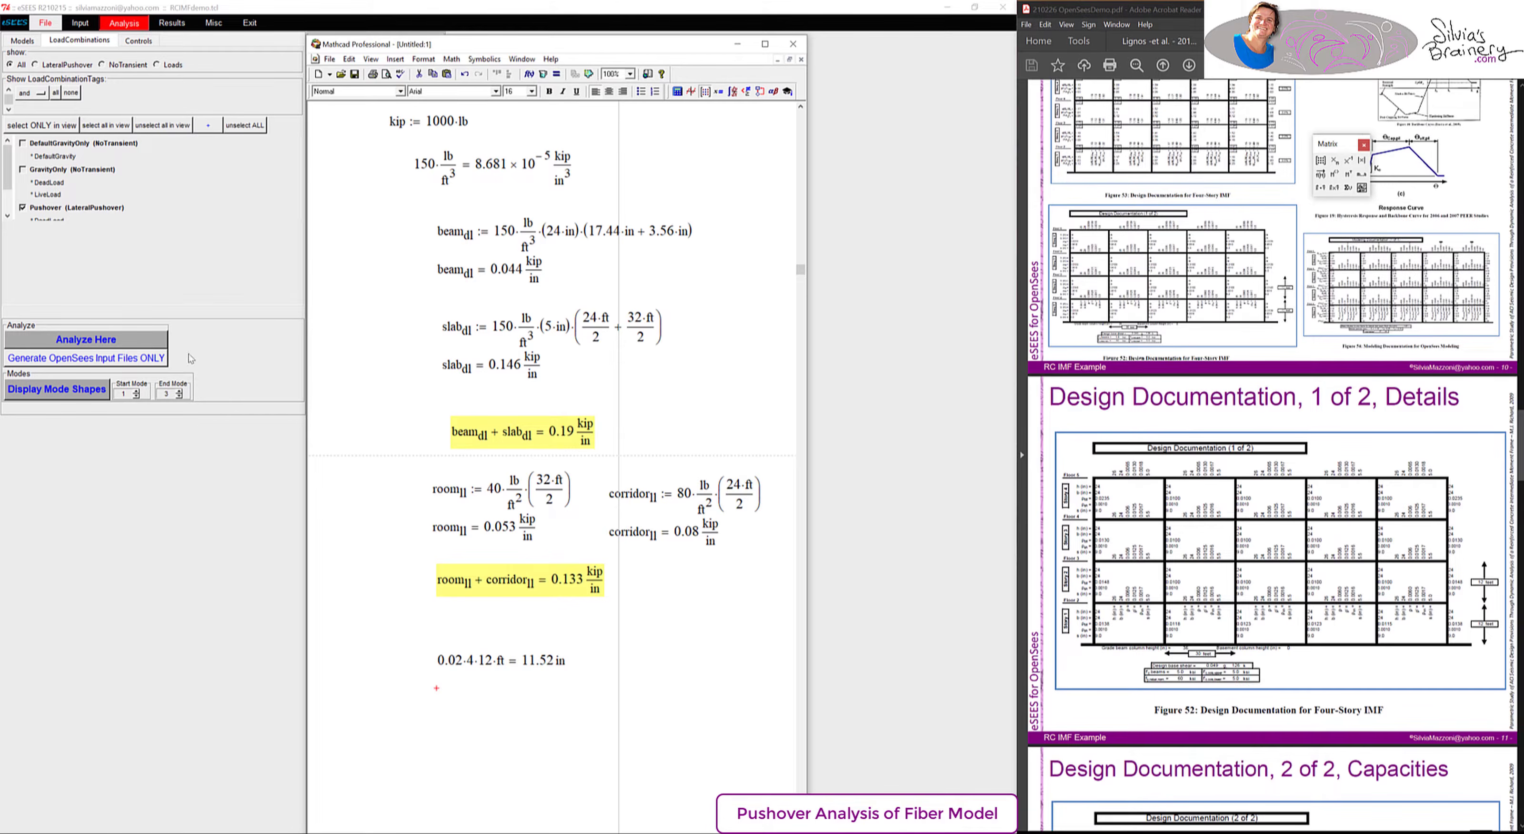
- In eSEES, set the DMax of the Pushover load combination to 11.5 and save the combination and the model file
left_click(81, 25)
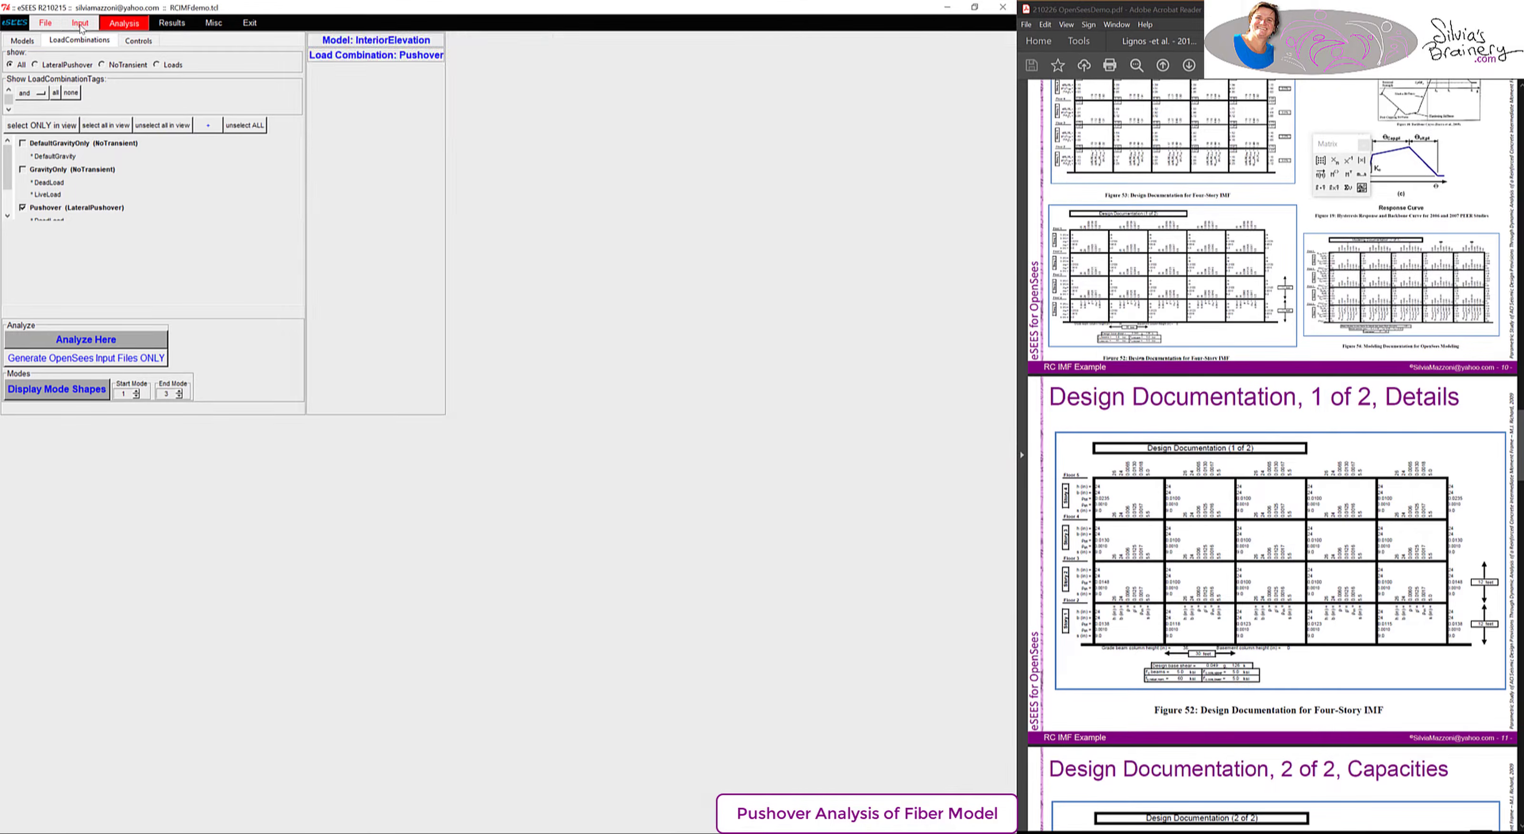
left_click(572, 41)
left_click(37, 56)
left_click(51, 84)
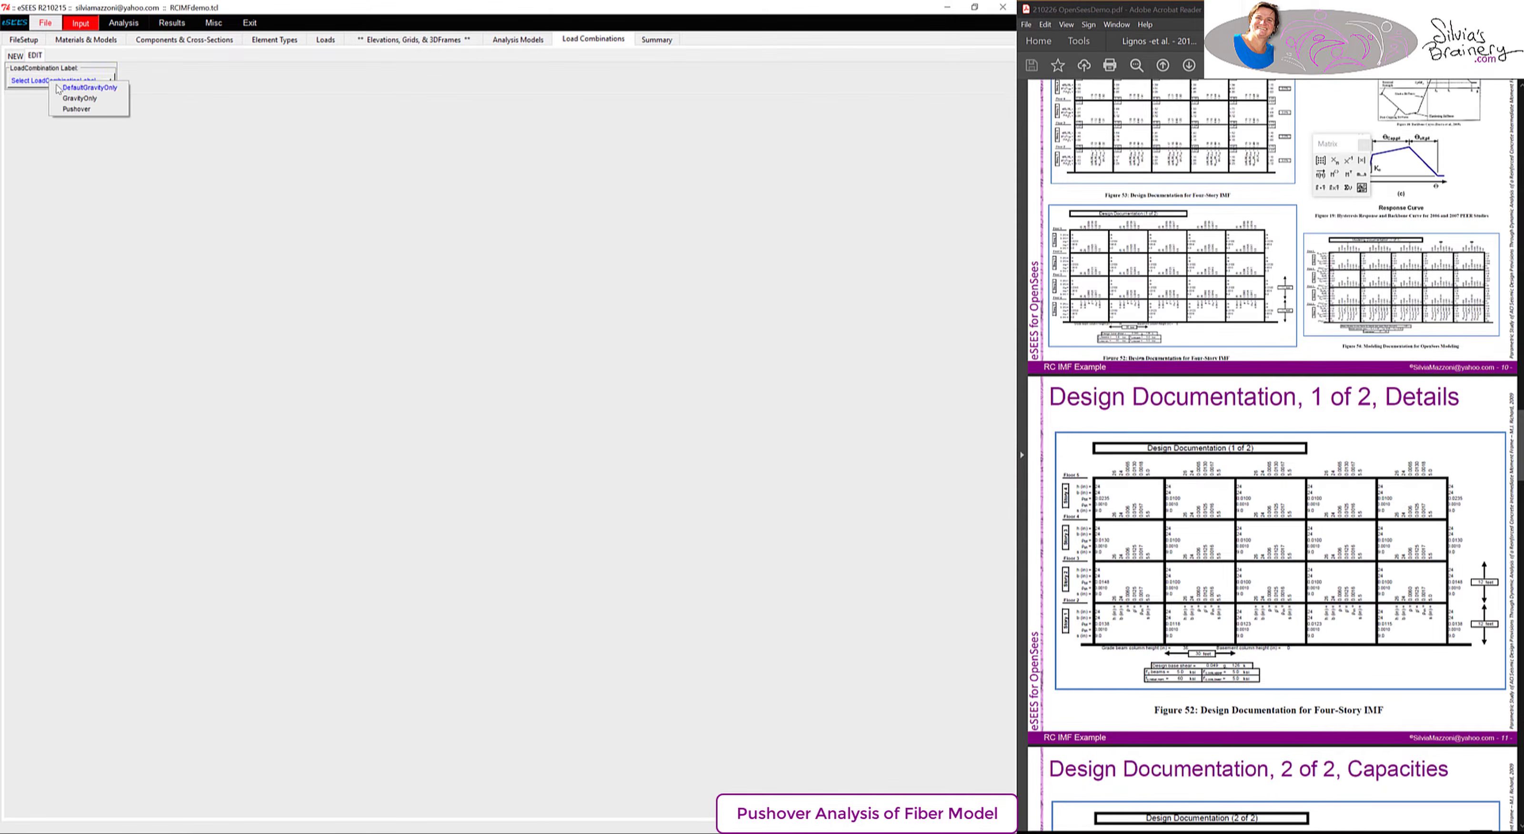
left_click(76, 109)
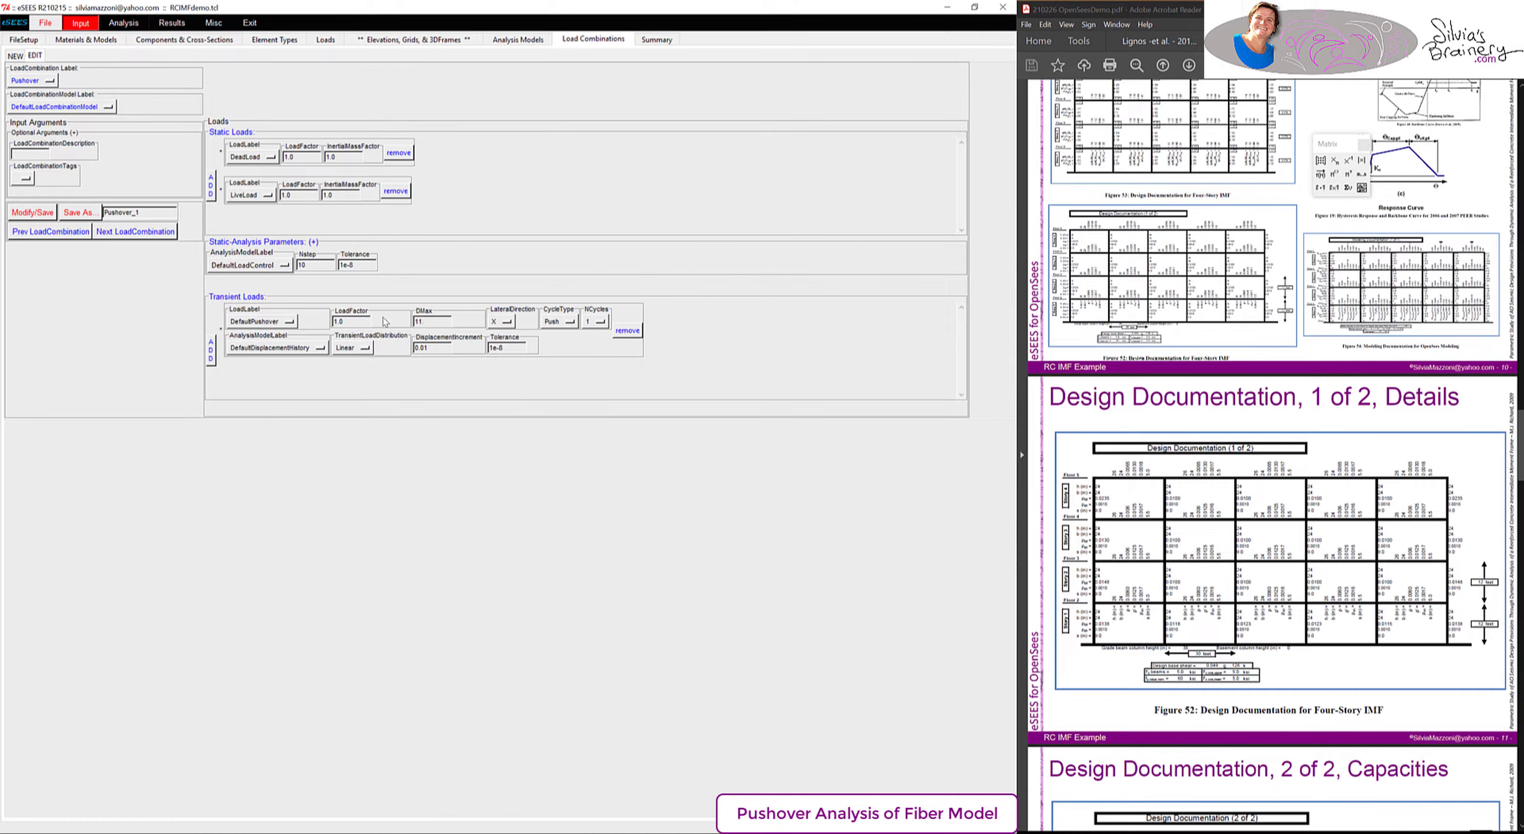
left_click(35, 218)
left_click(42, 25)
left_click(71, 99)
- Look through the material and component entries of the RCIMFdemo.tcl script and close the script window
left_click(46, 27)
left_click(95, 129)
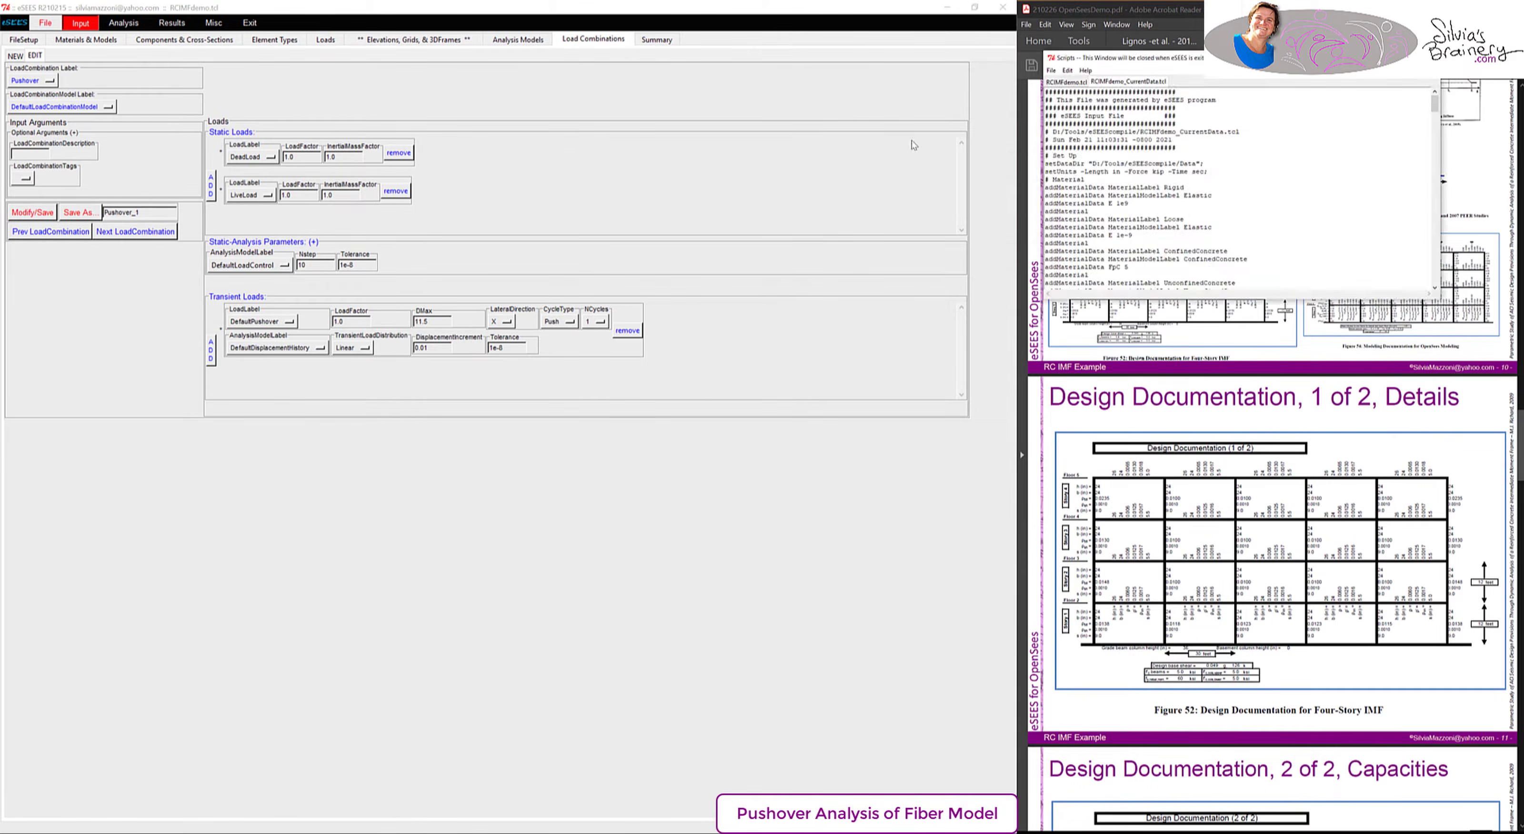
scroll(593, 302, "down", 20)
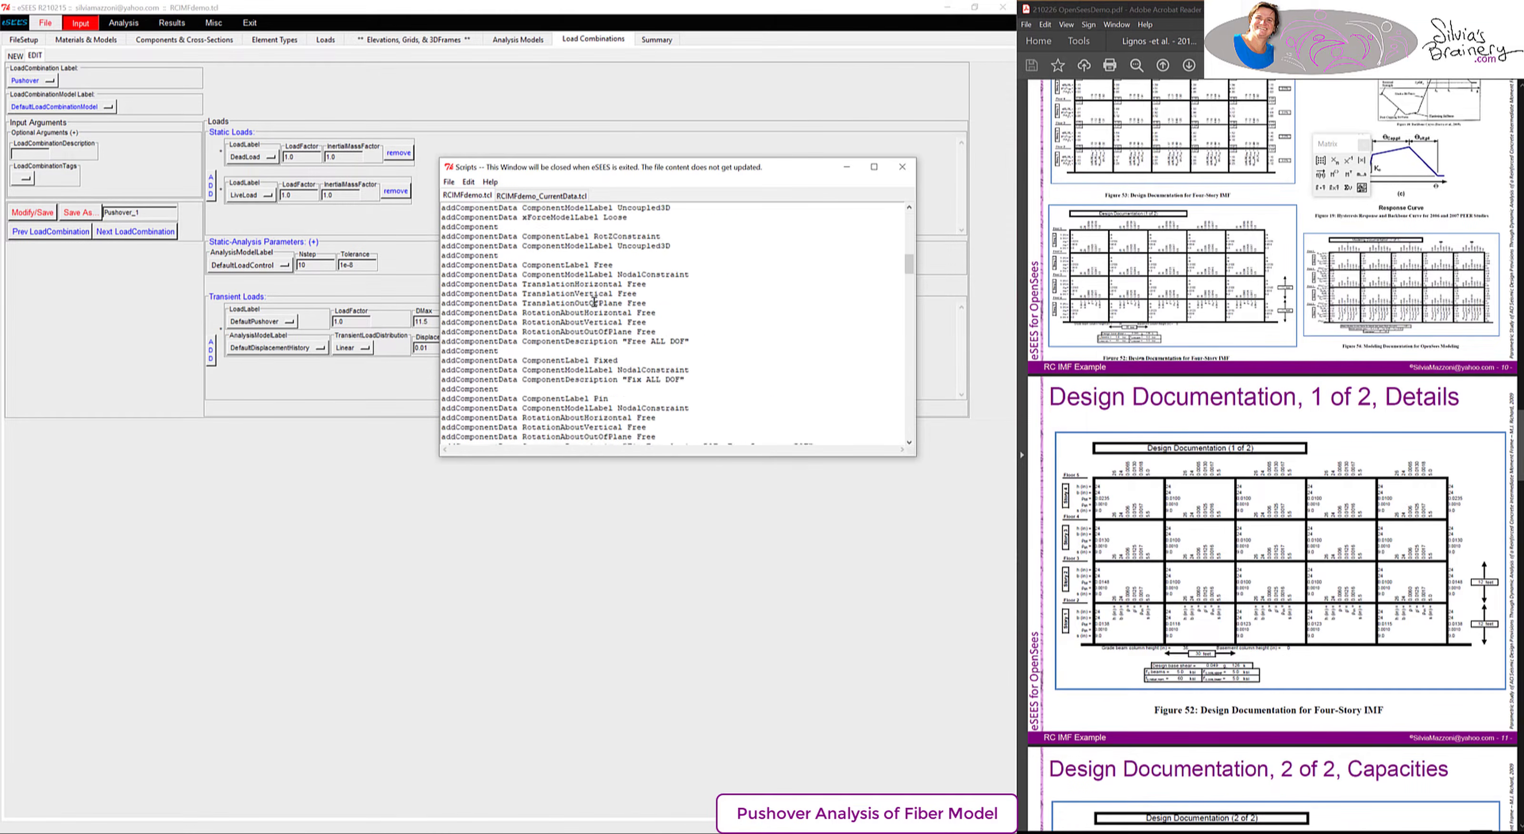
scroll(594, 303, "down", 20)
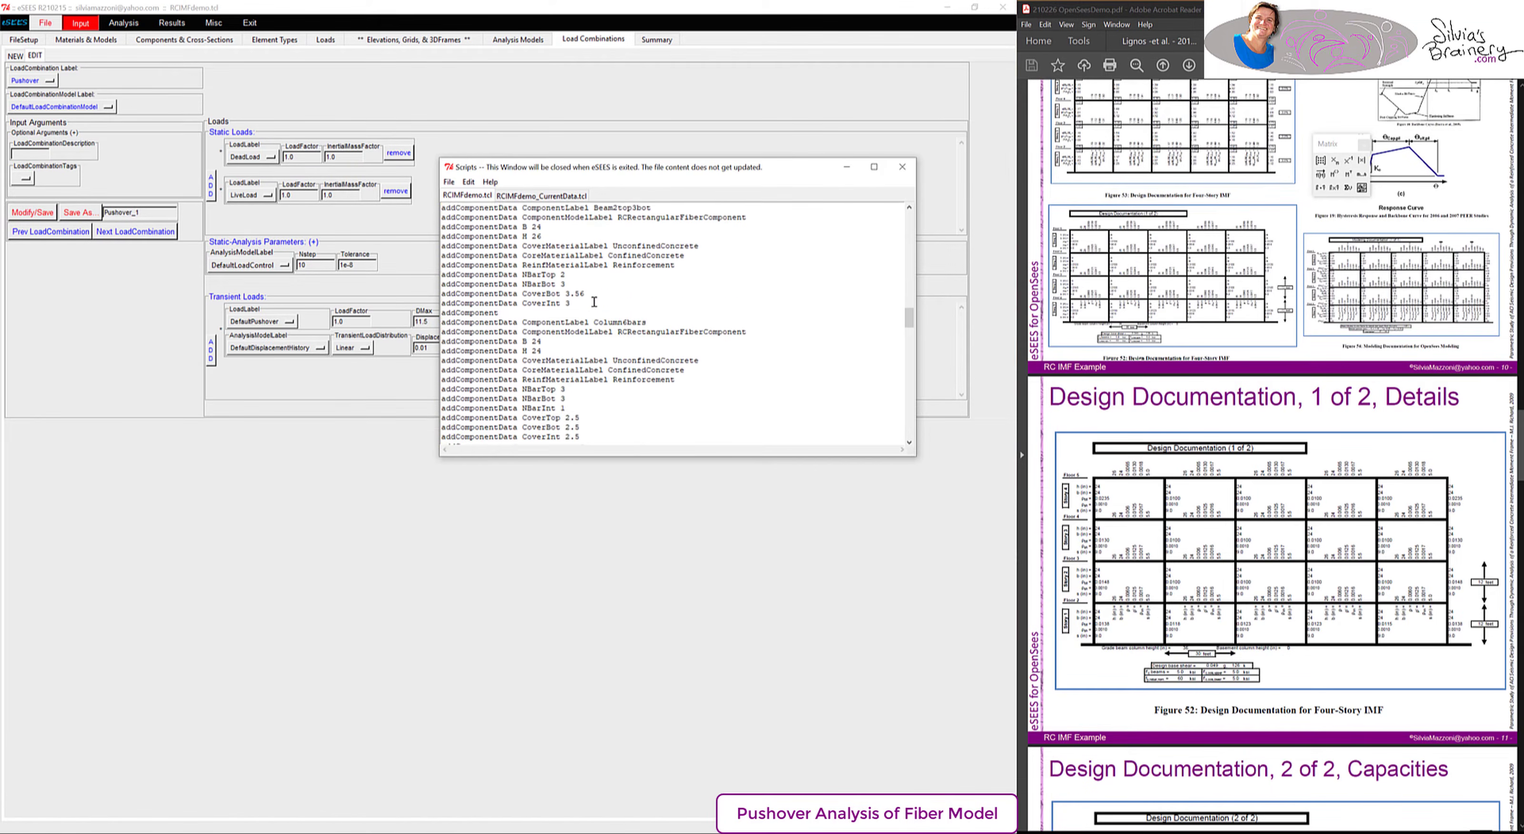
left_click_drag(699, 453, 467, 457)
left_click(902, 166)
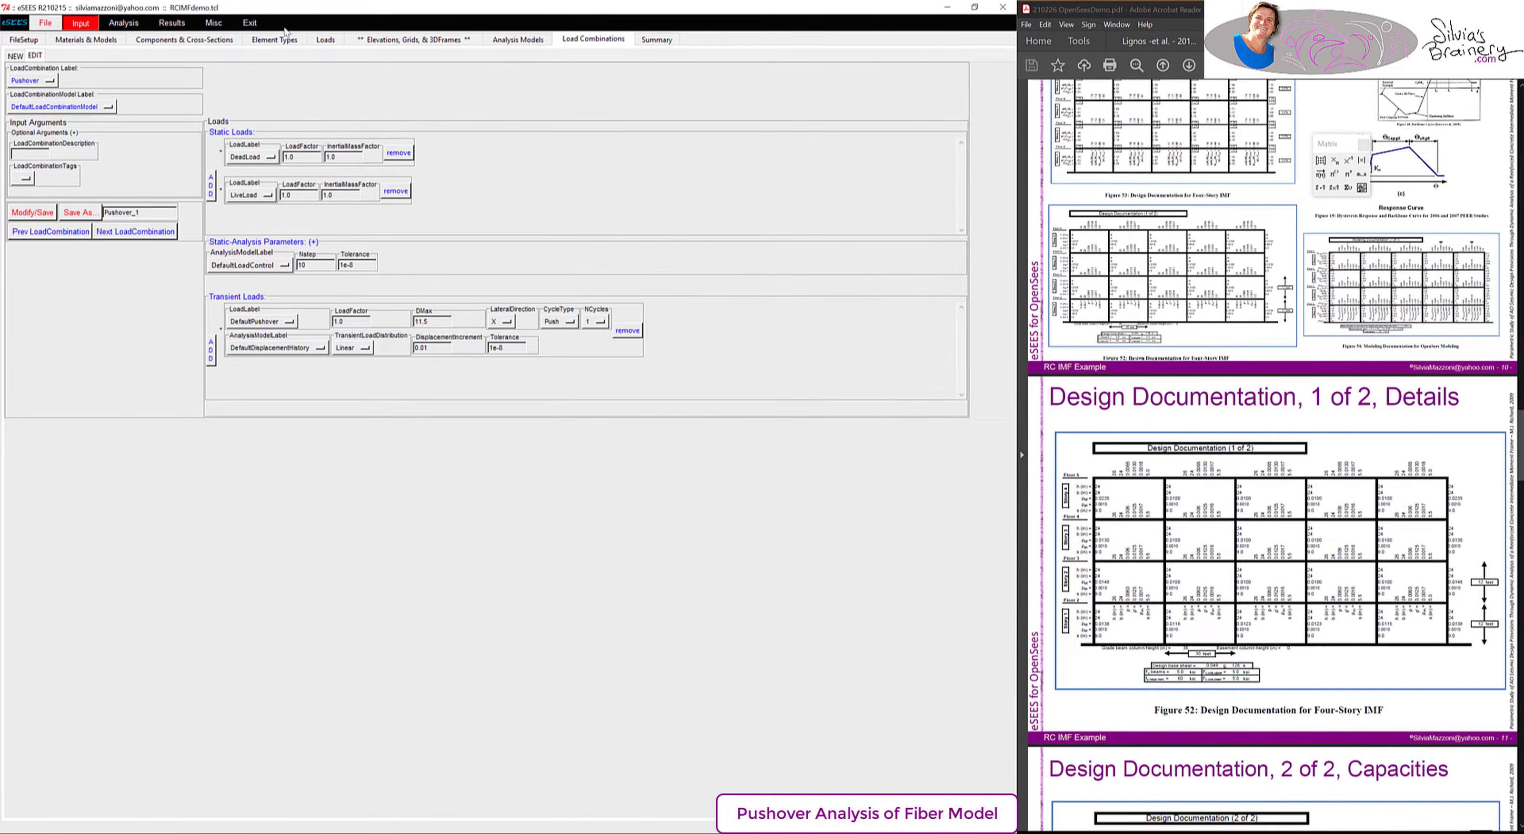
- Select the Pushover load combination, set Scale Deformations to 3 and Scale Real-Time Display to 0.95, and run the analysis
left_click(131, 22)
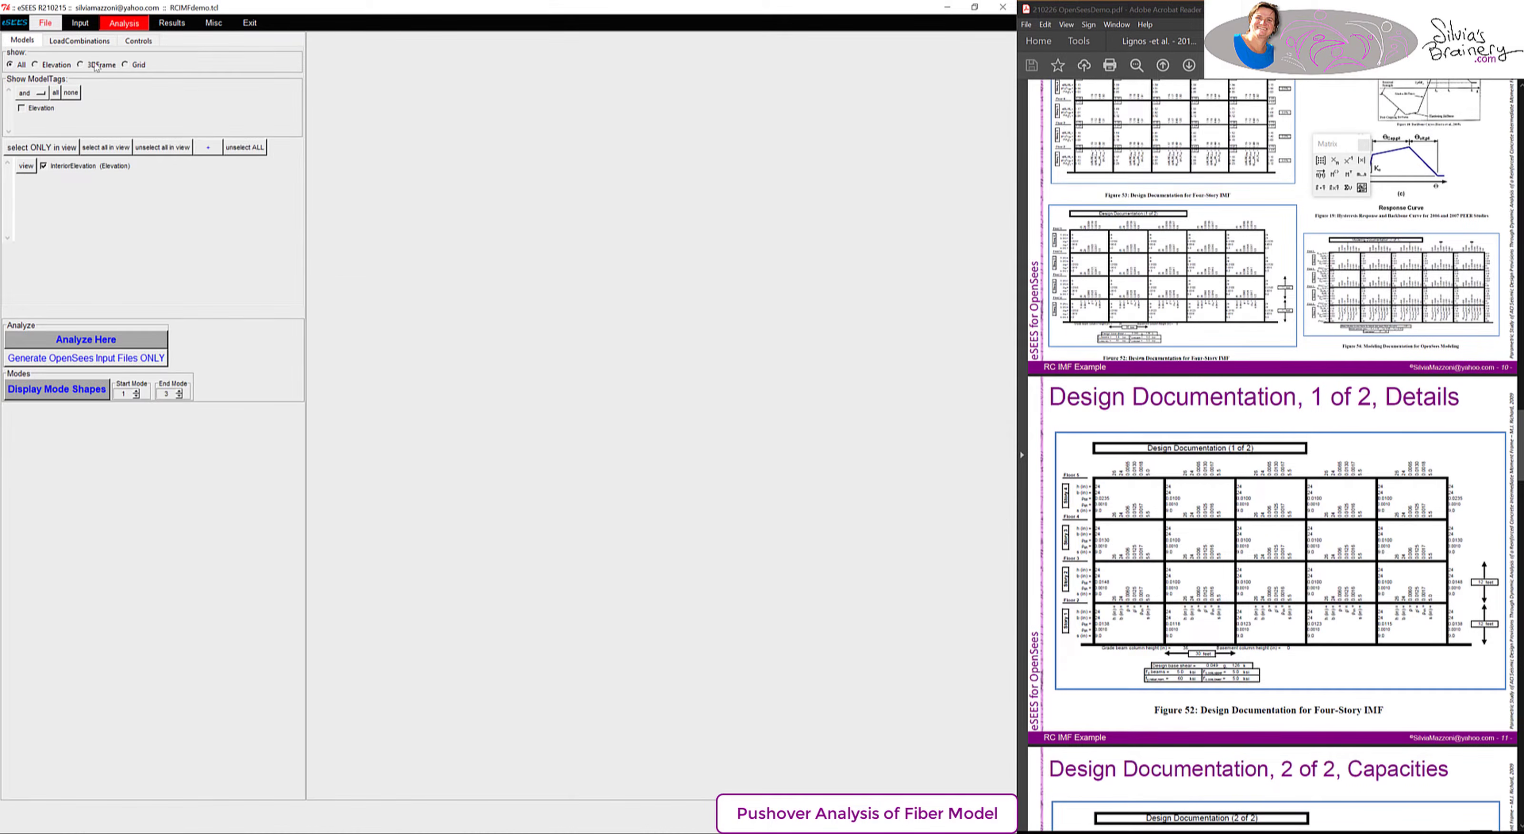
left_click(81, 41)
left_click(52, 207)
left_click(98, 342)
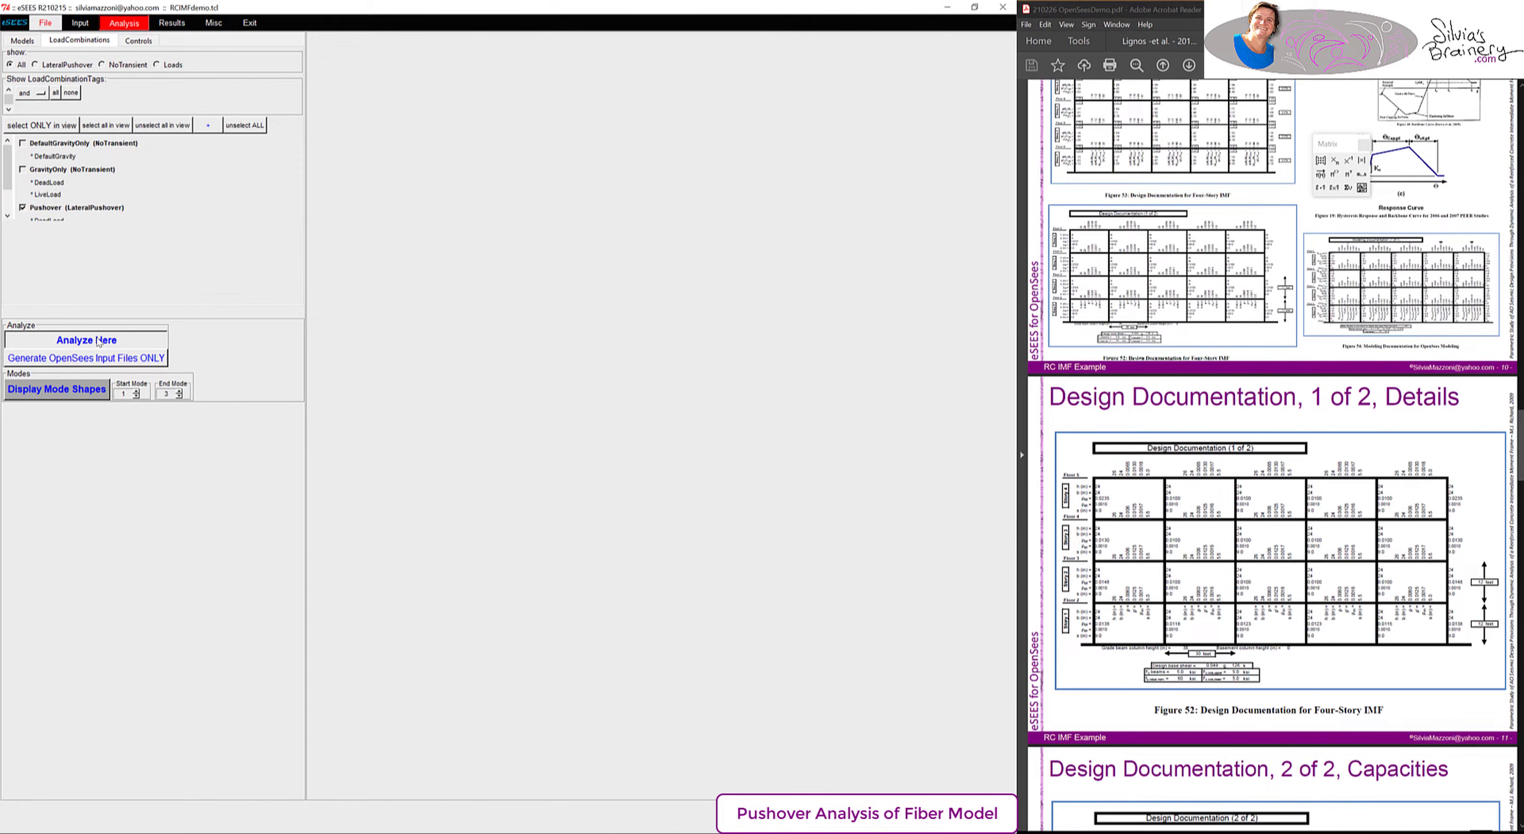
left_click(154, 41)
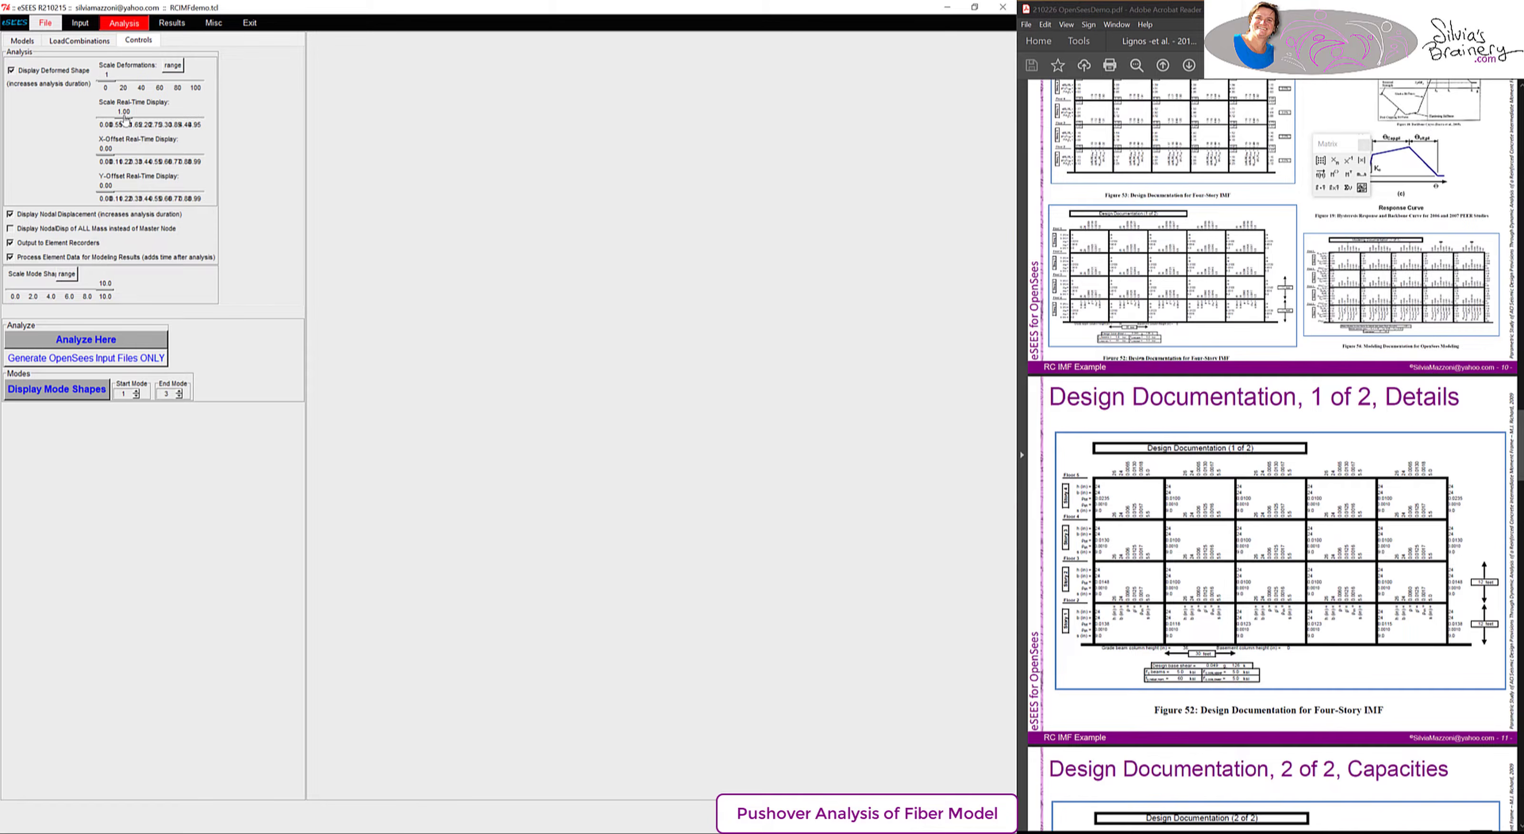
left_click_drag(121, 120, 124, 120)
left_click(92, 342)
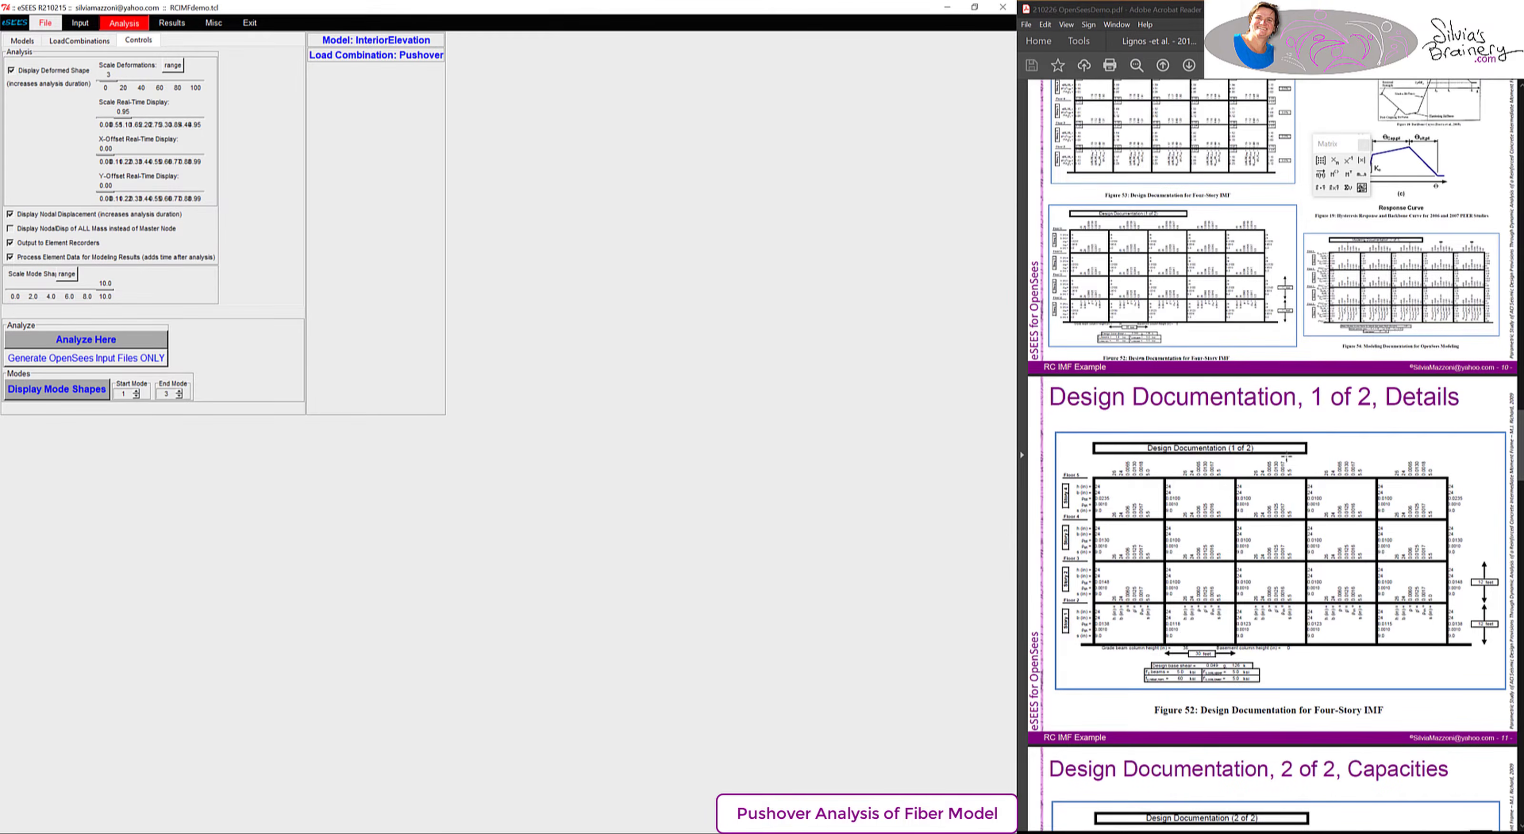
- Find the pushover plot on the PDF's Results page and display the analysis results of InteriorElevation under Pushover in eSEES
left_click(1286, 454)
scroll(1243, 453, "down", 12)
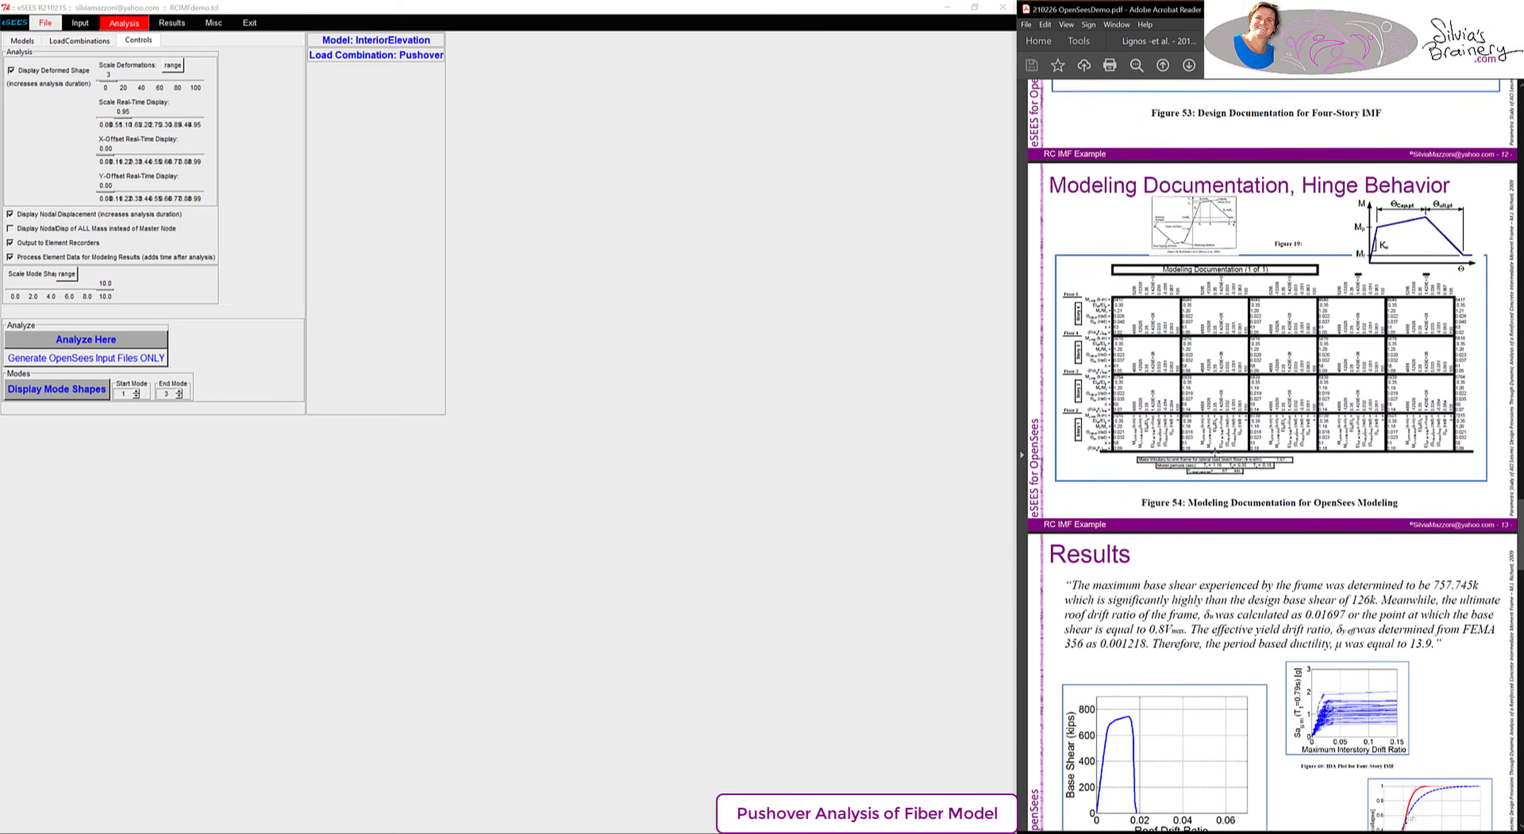
scroll(1214, 453, "down", 4)
left_click(185, 26)
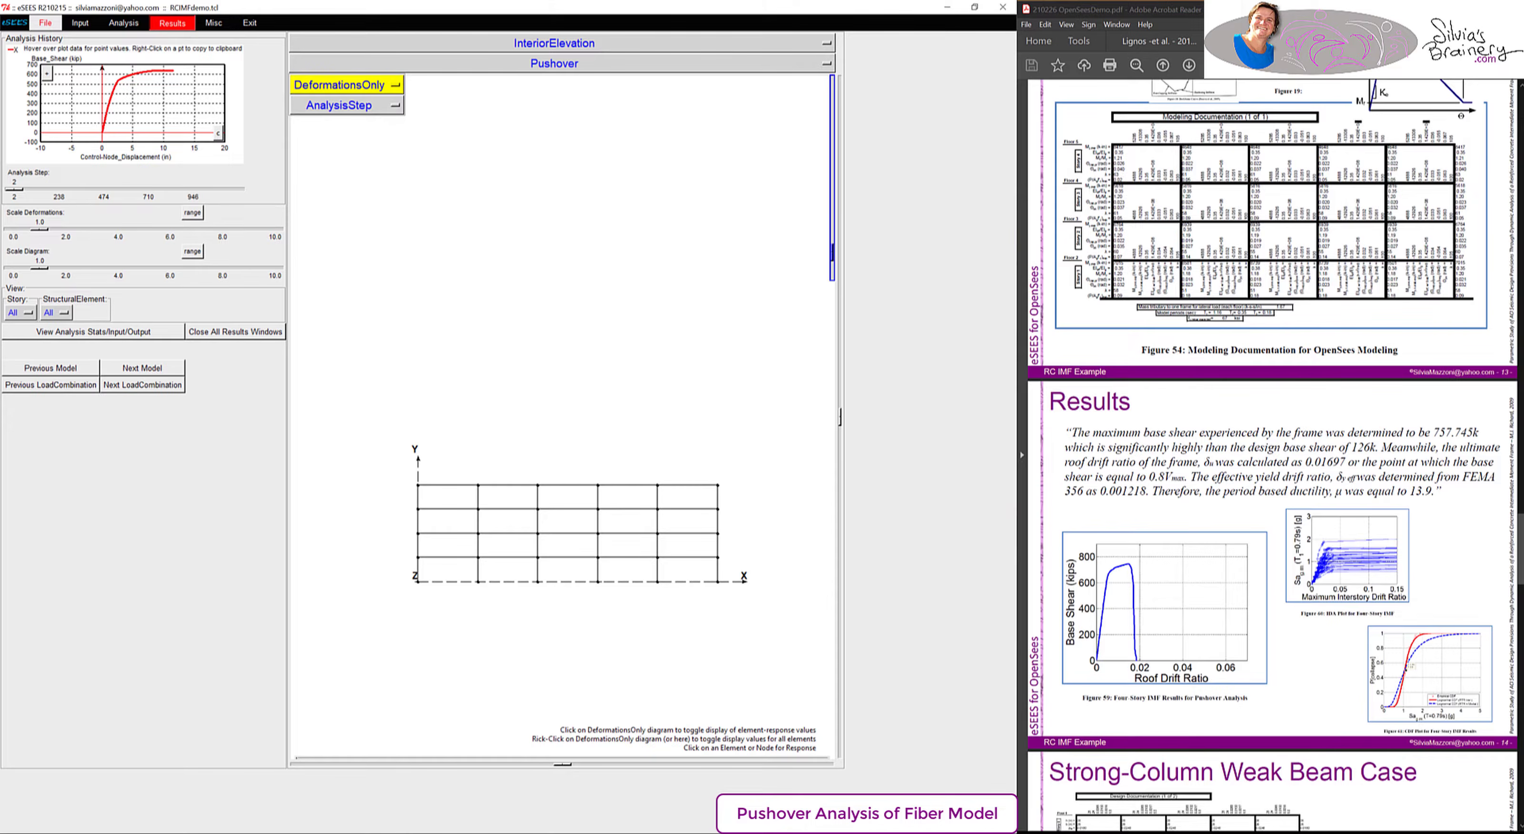
- Paste the pushover displacement and base shear data into a new sheet of the Excel workbook and move it to start at M1
left_click_drag(1523, 95, 733, 95)
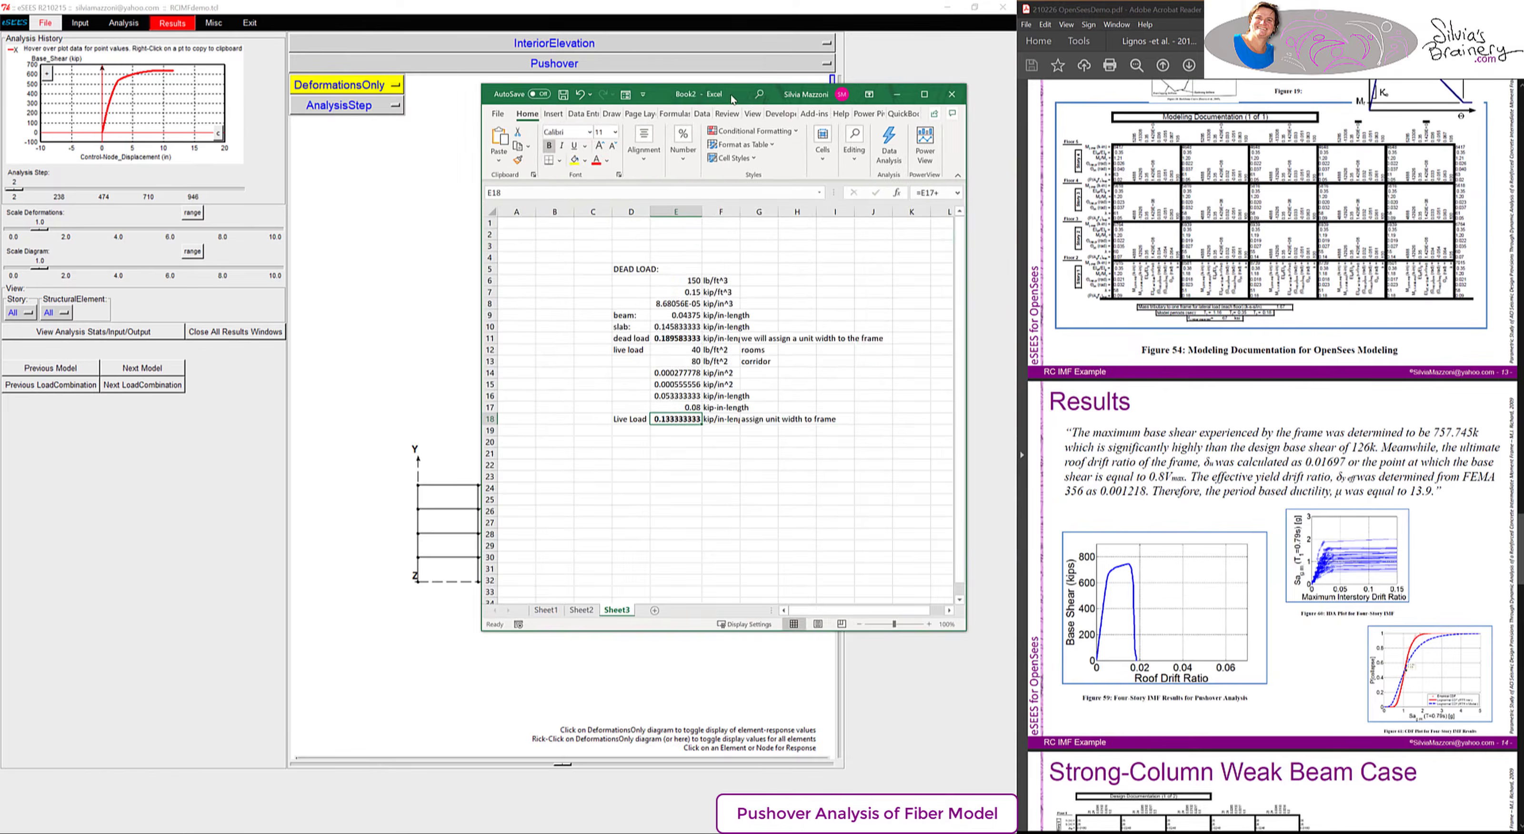
left_click(924, 94)
left_click(173, 815)
left_click(340, 230)
key("ctrl+v")
key("ctrl+x")
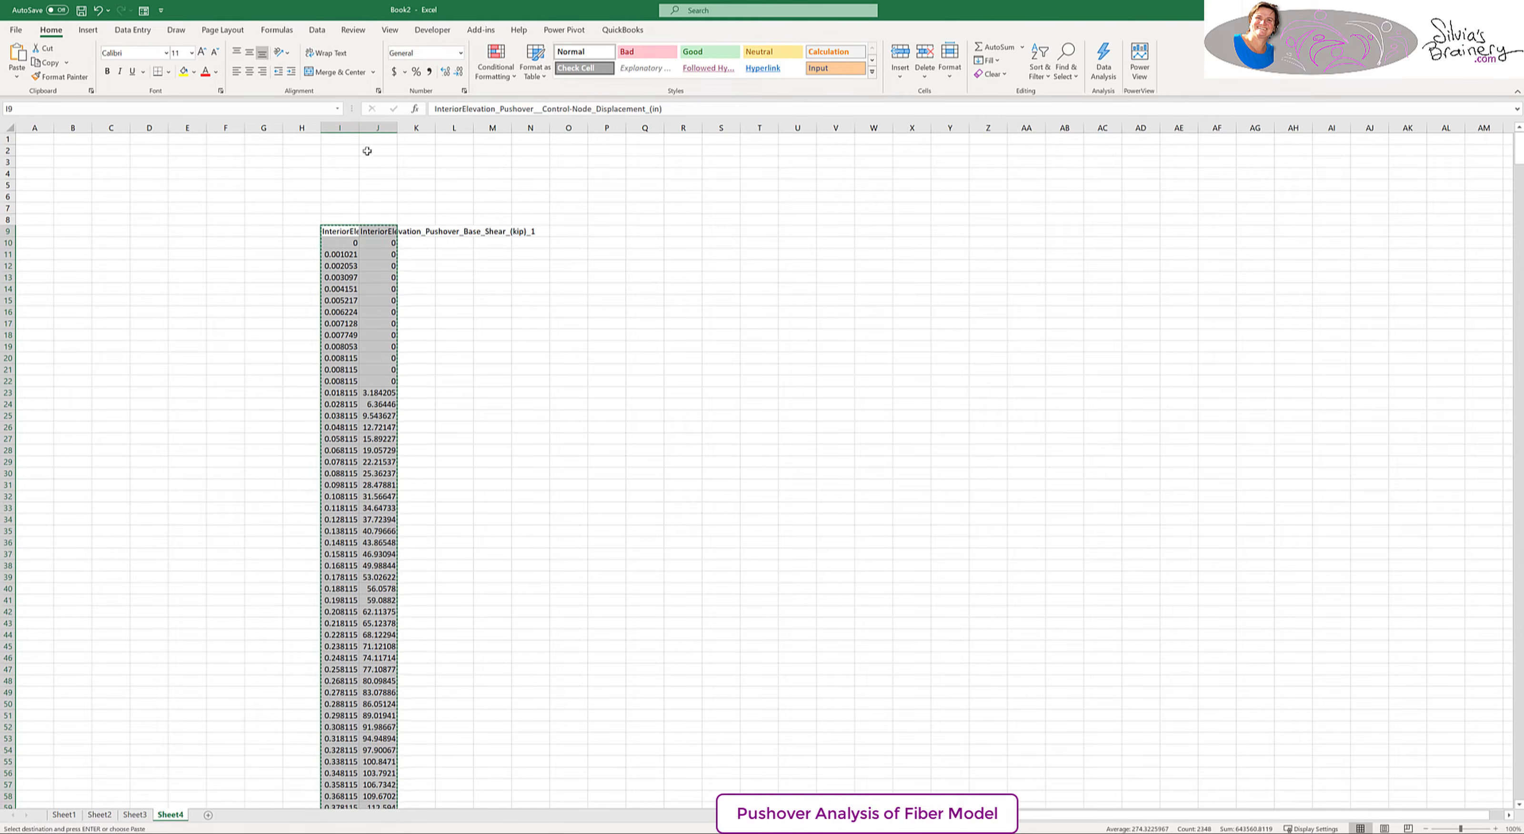
left_click(494, 138)
key("ctrl+v")
- Insert a scatter chart with lines and no markers plotting base shear against control-node displacement
left_click(87, 30)
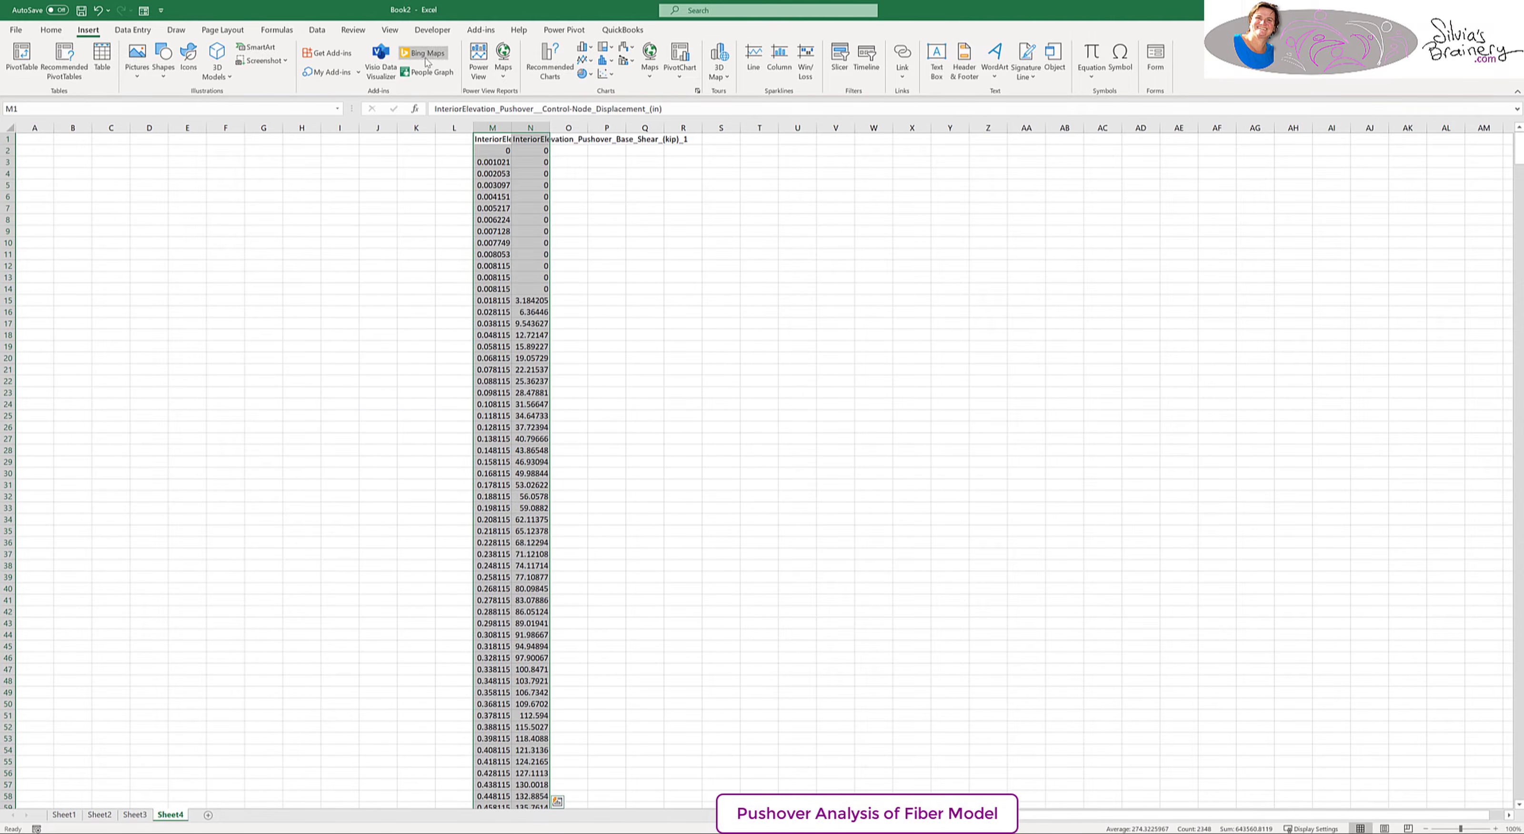
left_click(606, 73)
left_click(648, 116)
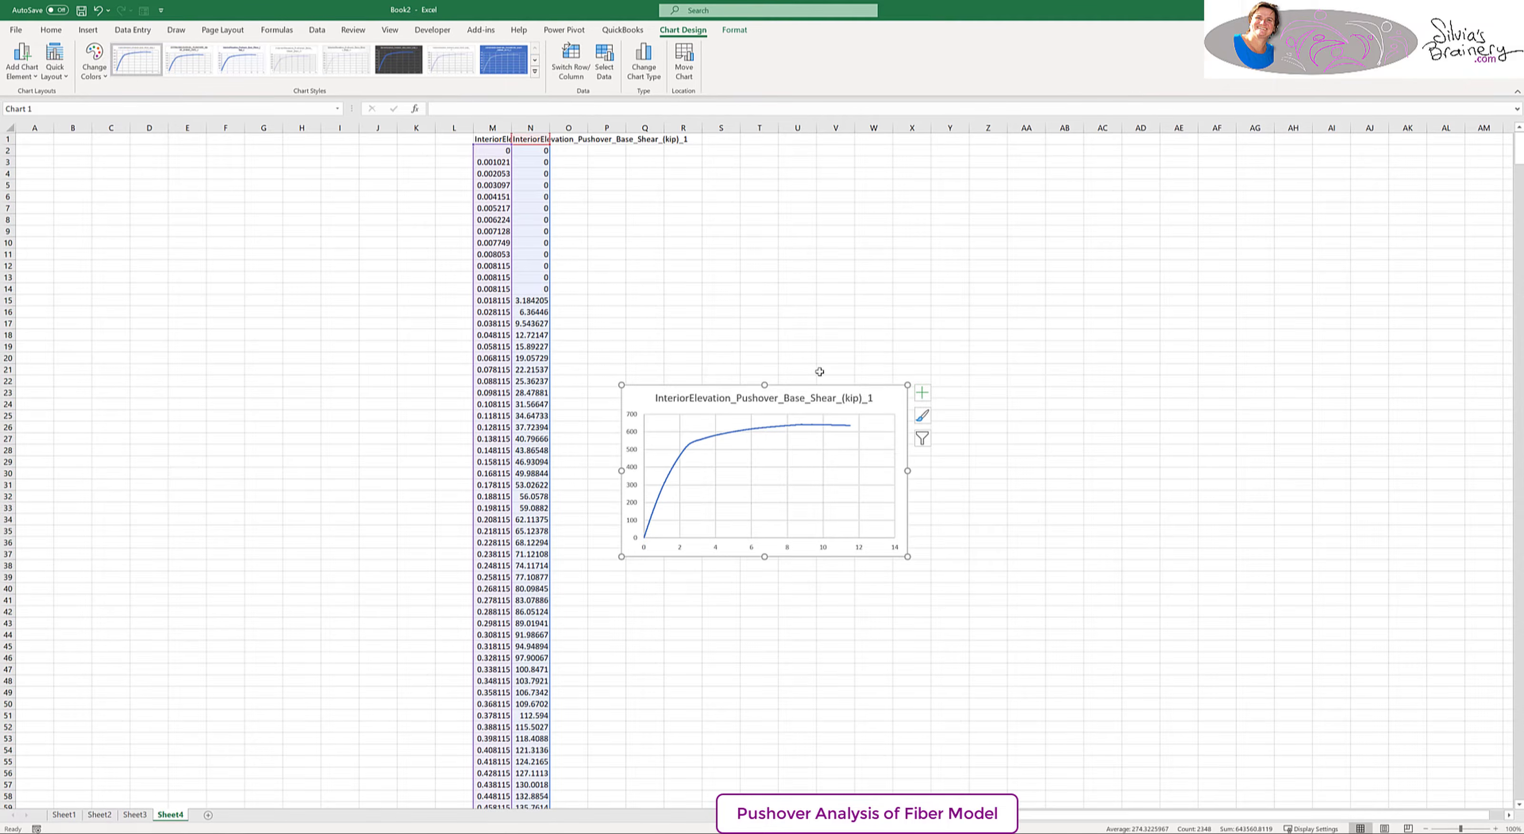
- Enlarge the base shear pushover chart on Sheet4 to roughly twice its width and height
left_click(928, 370)
left_click_drag(1027, 300, 1448, 139)
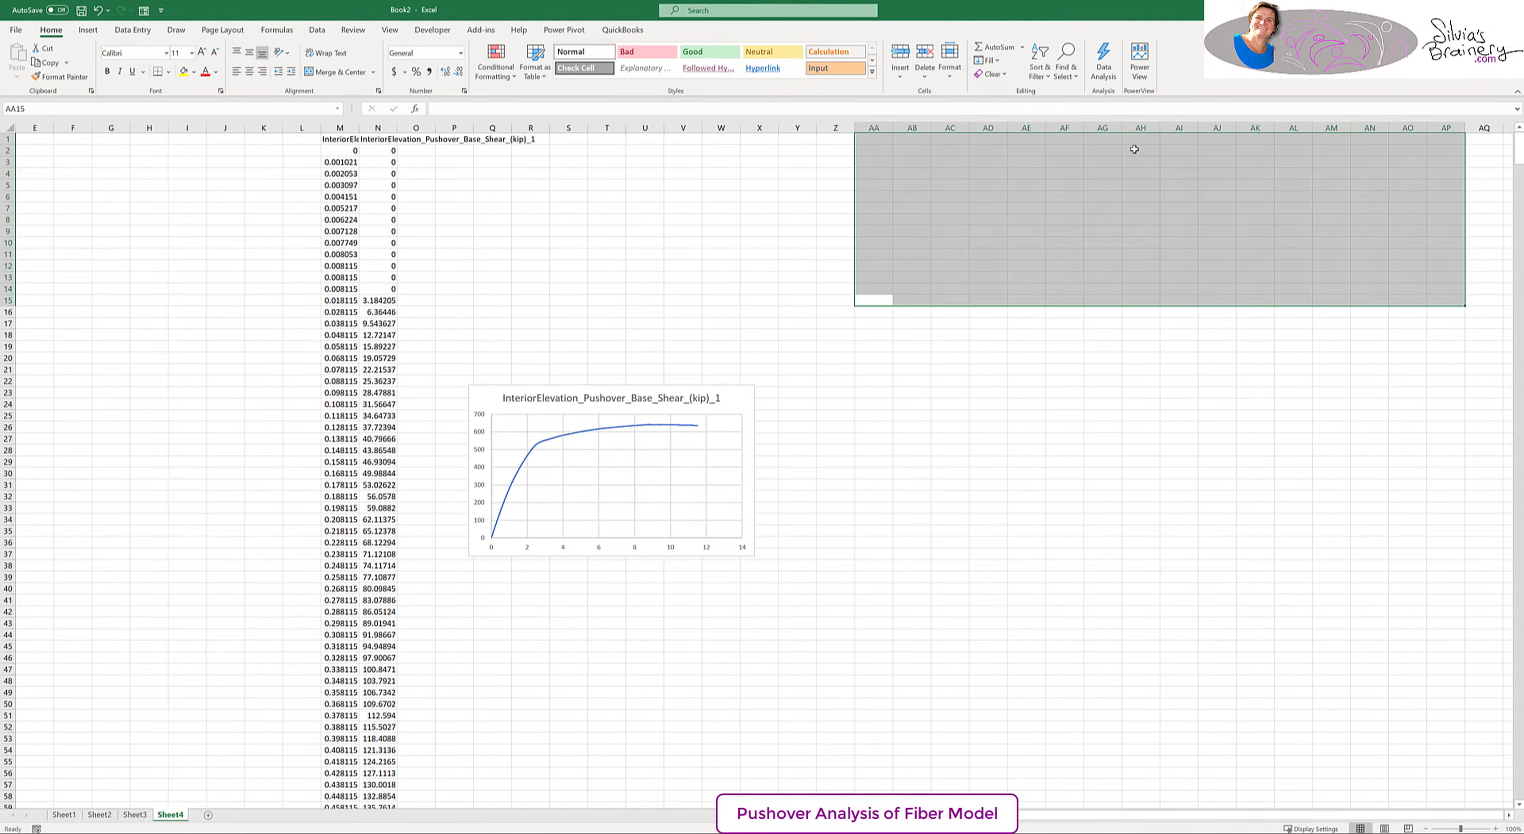
left_click(720, 390)
left_click_drag(755, 385, 1057, 176)
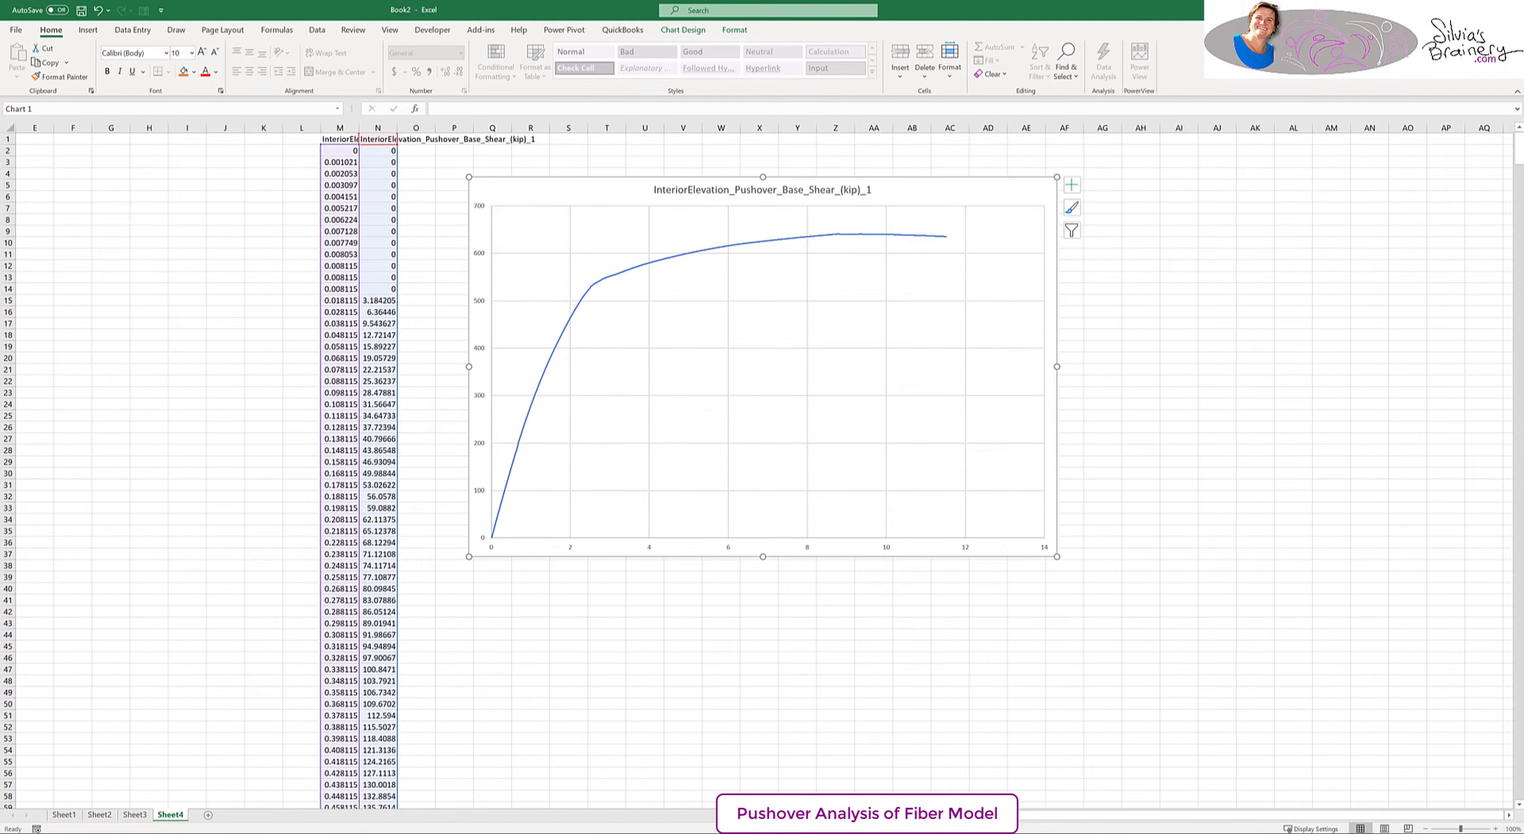
- Switch to 210226 OpenSeesDemo.pdf in Acrobat Reader and snip the Figure 59 pushover plot with its caption from the Results slide
mouse_move(968, 830)
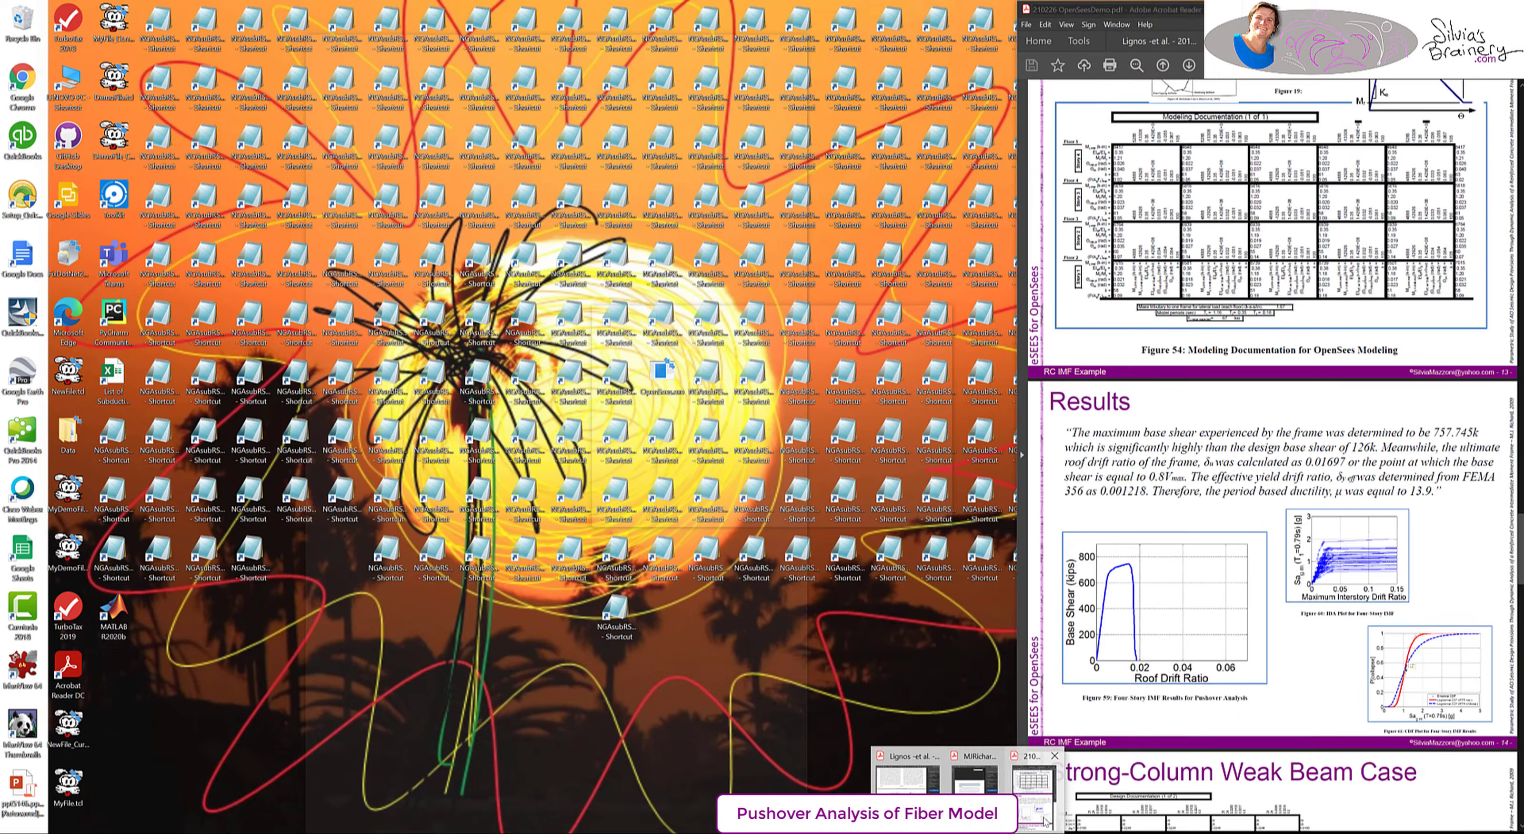
left_click(1038, 790)
left_click(1448, 9)
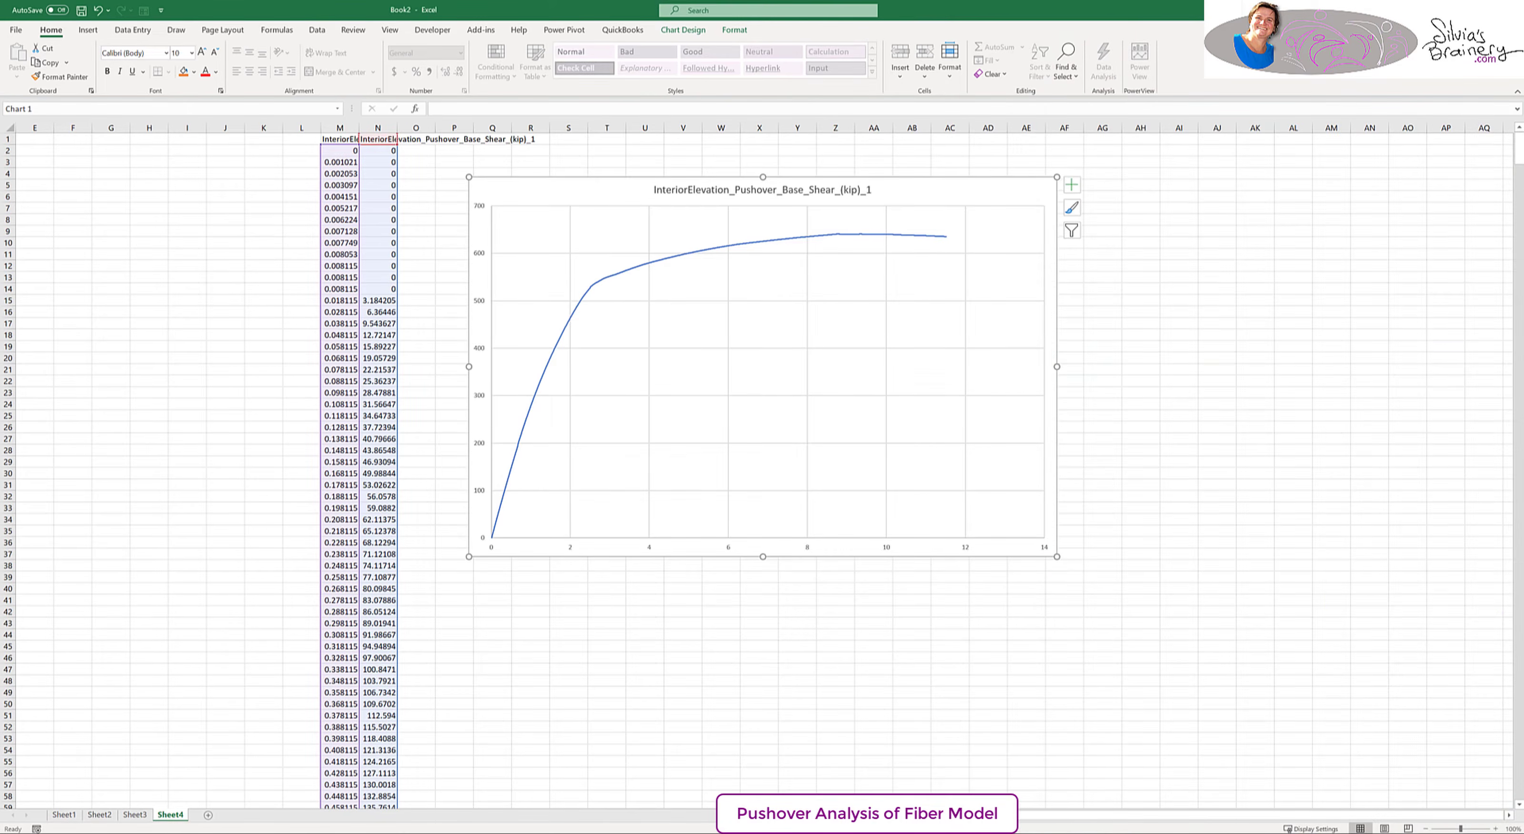
mouse_move(968, 830)
left_click(1036, 790)
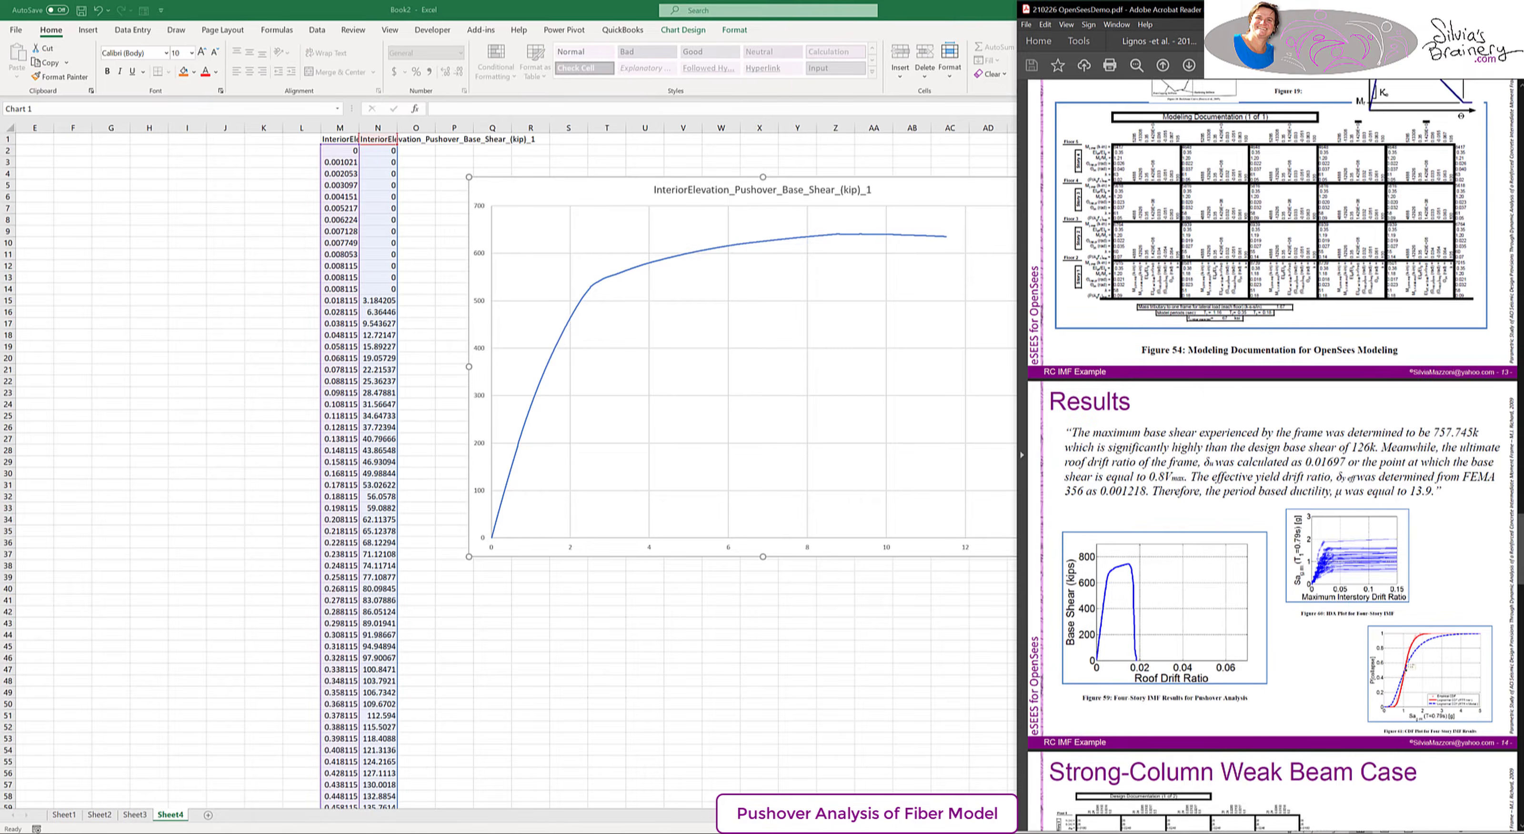
left_click(1515, 9)
scroll(539, 563, "up", 4)
scroll(540, 563, "down", 2)
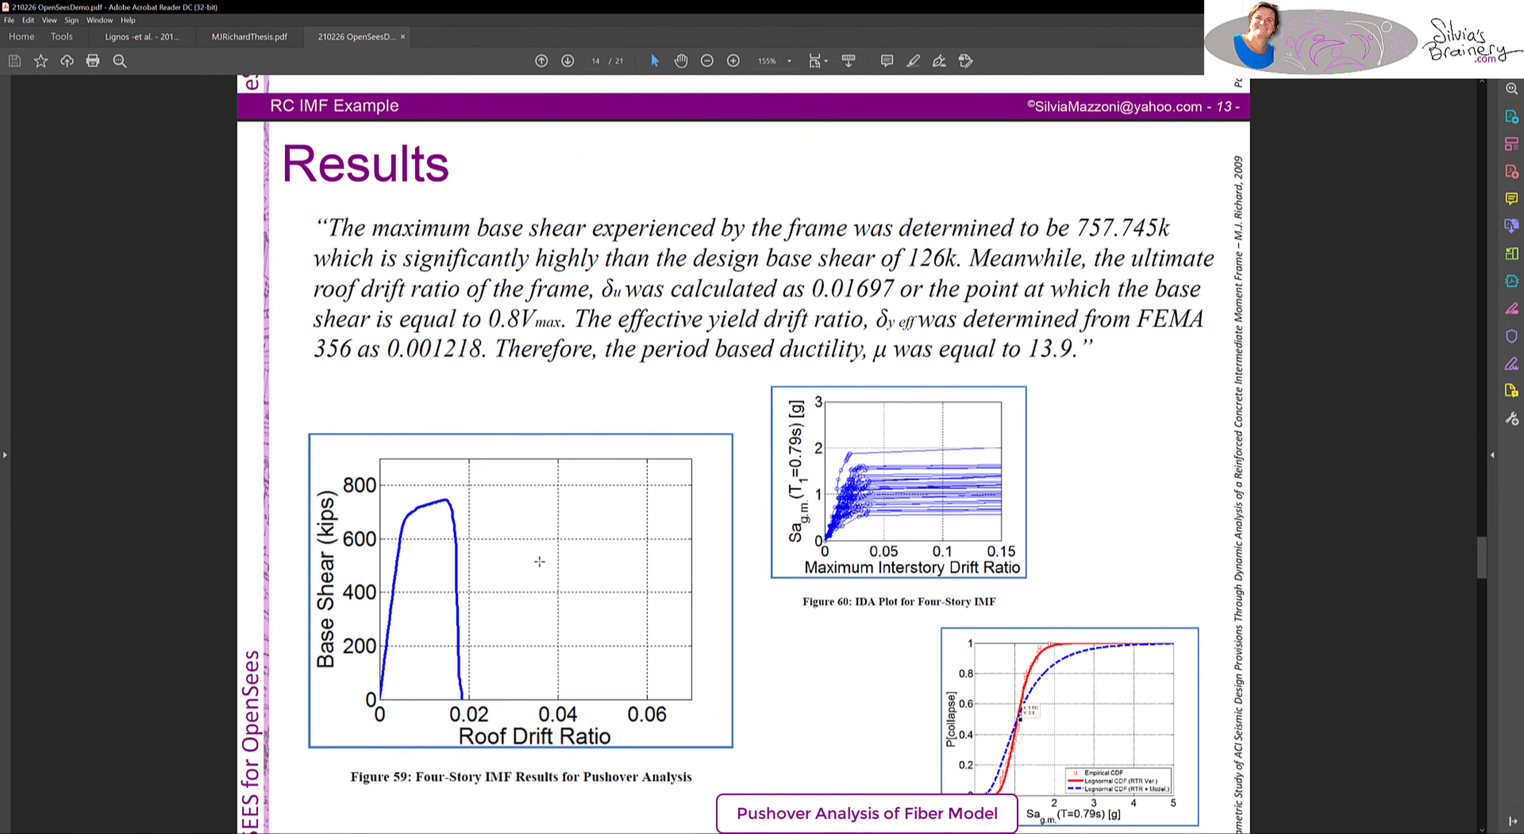
left_click(914, 445)
left_click_drag(298, 422, 749, 764)
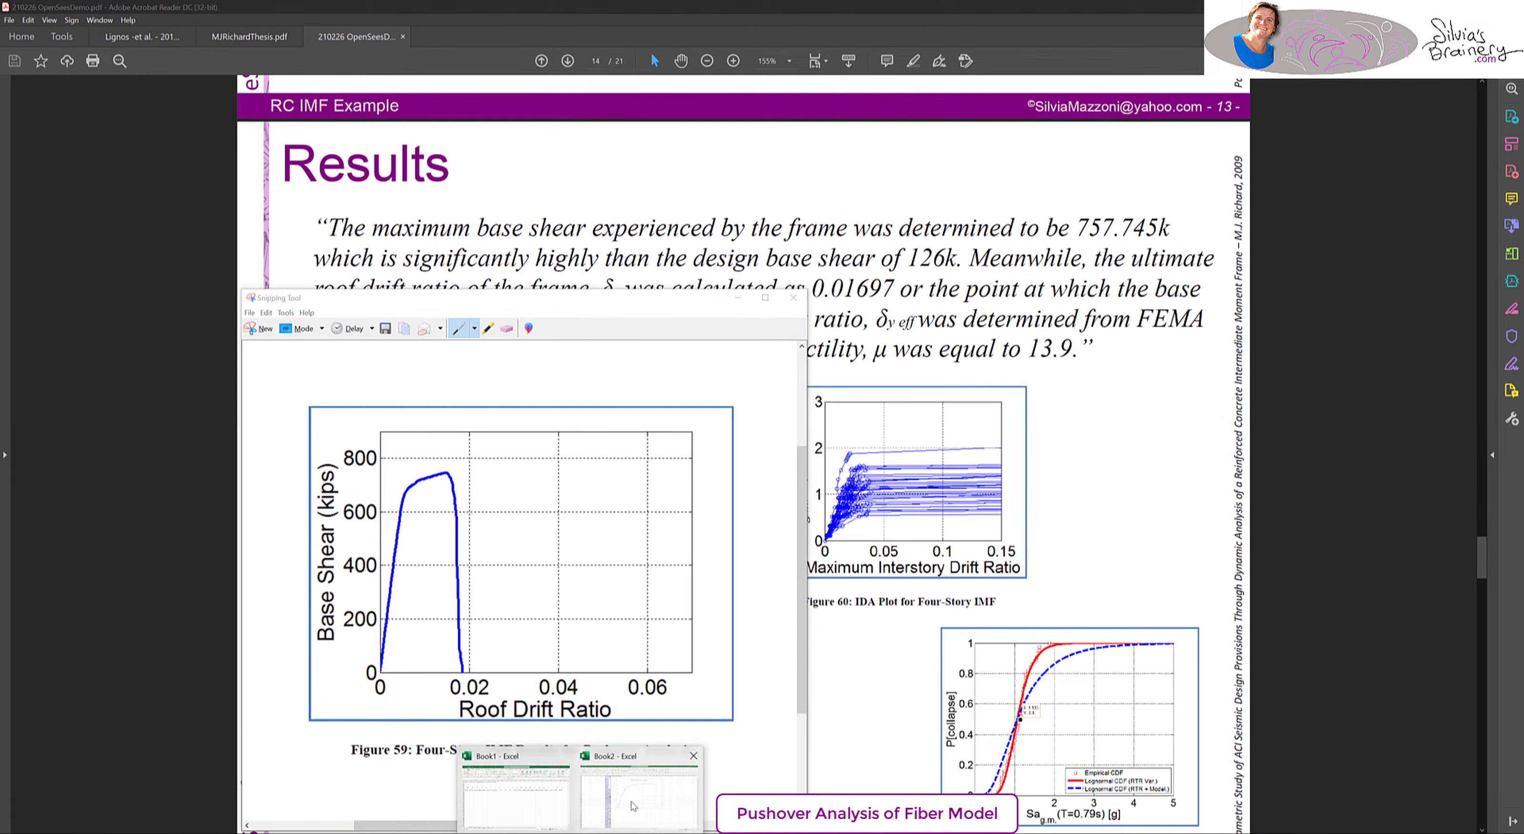
- Switch to Book2 in Excel and paste the snipped Figure 59 onto Sheet4, starting around row 10
left_click(632, 803)
left_click(684, 612)
left_click(171, 415)
key("ctrl+v")
left_click_drag(254, 412, 117, 237)
- Set the pushover chart's vertical axis maximum to 800 and place the chart beside the pasted figure
left_click_drag(687, 178, 984, 235)
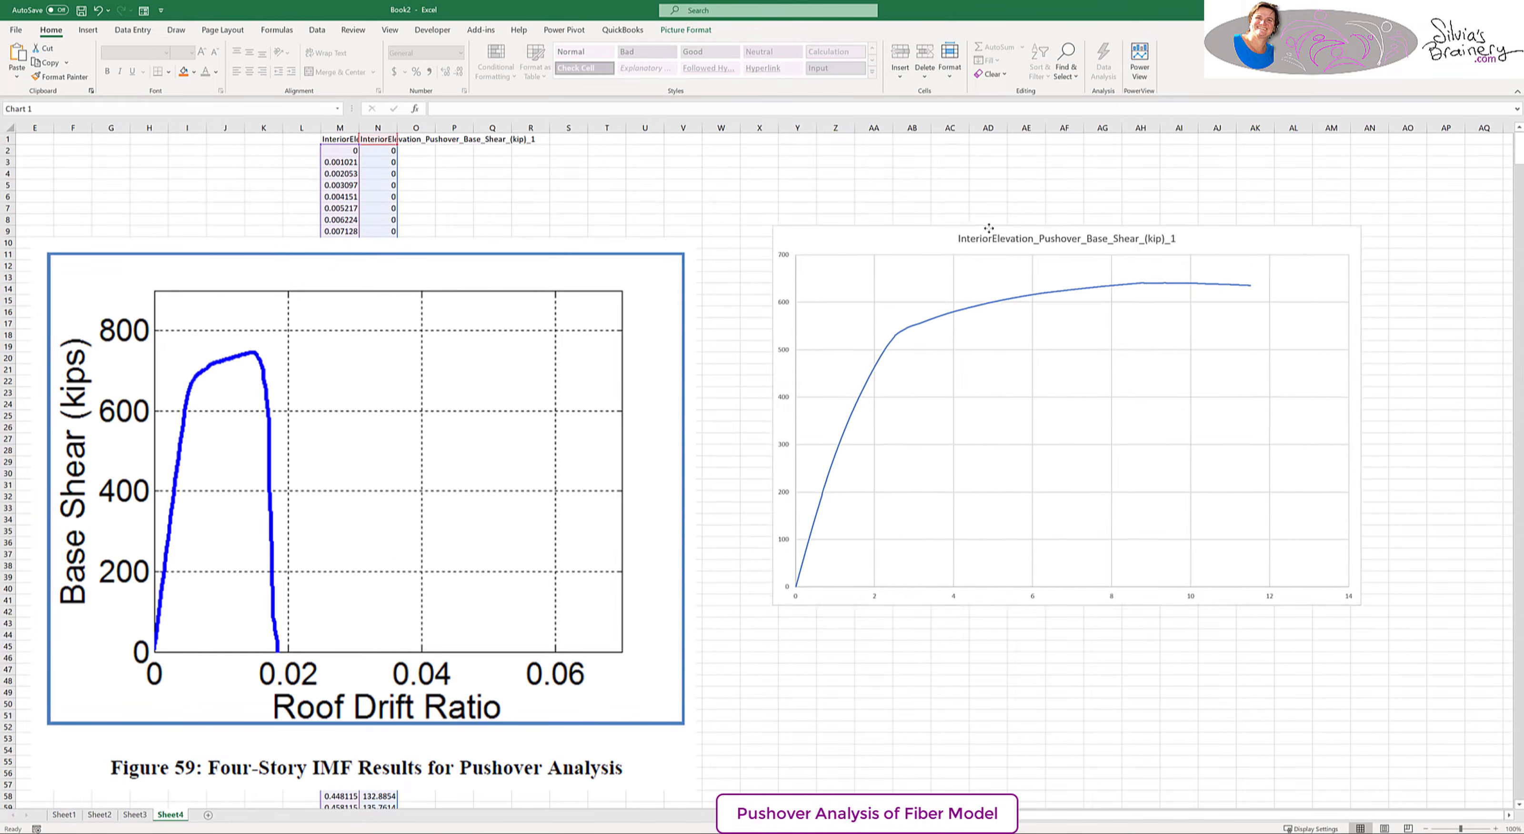
double_click(779, 263)
left_click(1382, 249)
type("800")
key("Return")
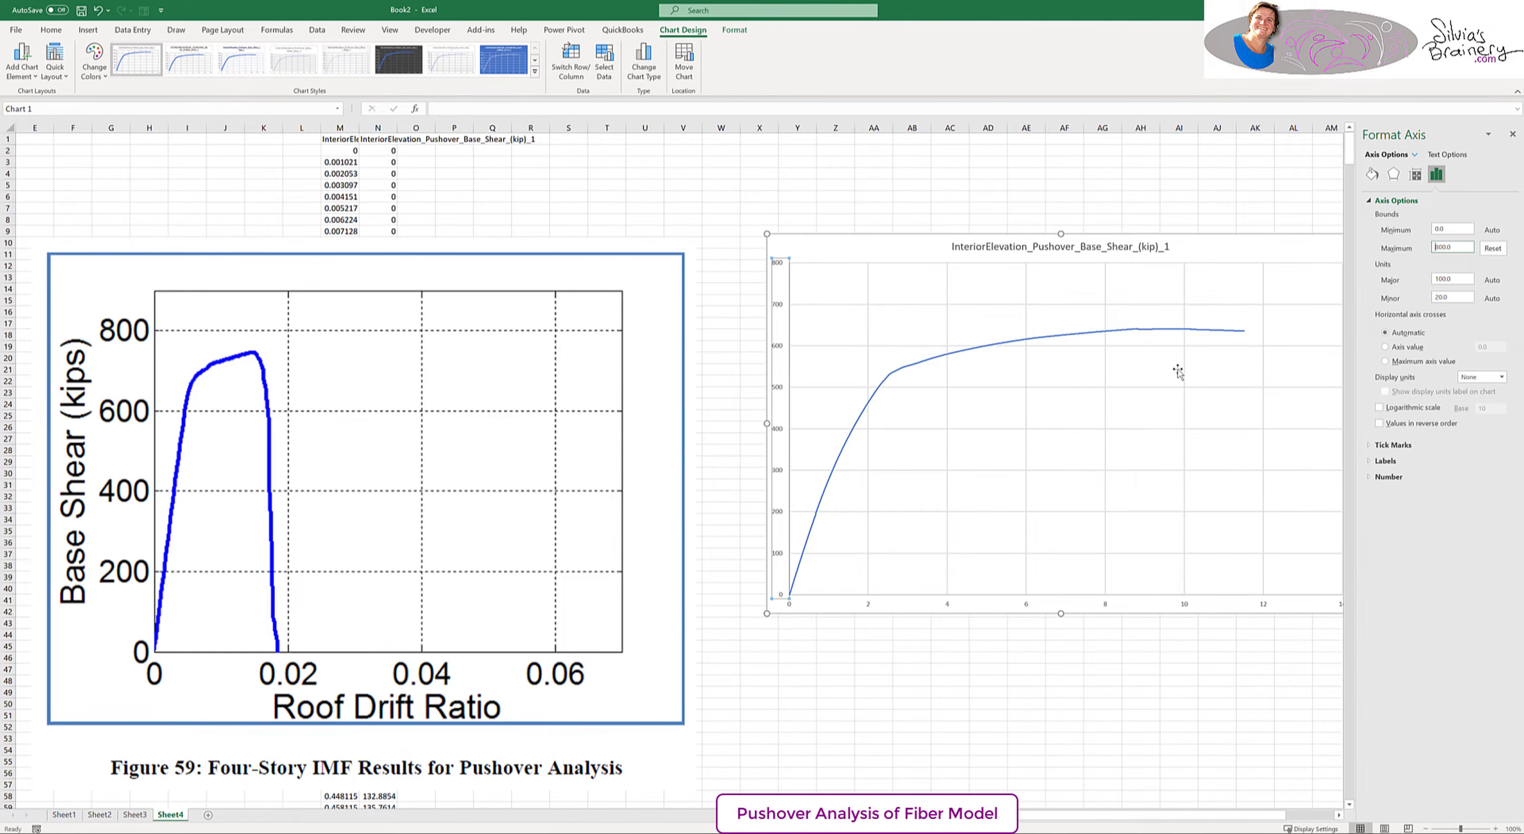
left_click_drag(1193, 243, 1131, 229)
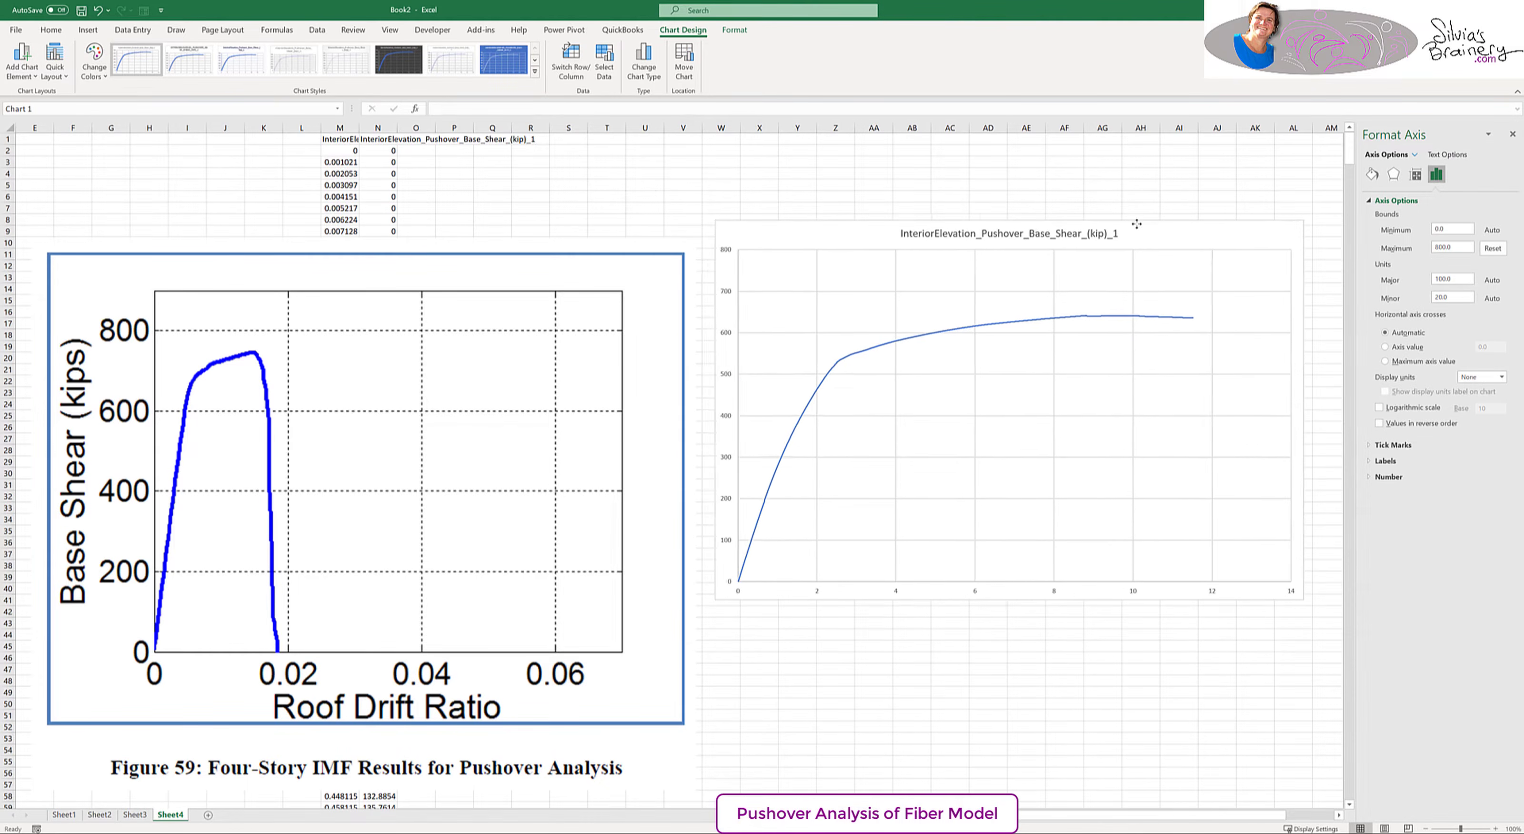
- Enter the drift ratio formula =M2/4*12*12 in cell O2 and fill it down the column
left_click(416, 151)
type("=")
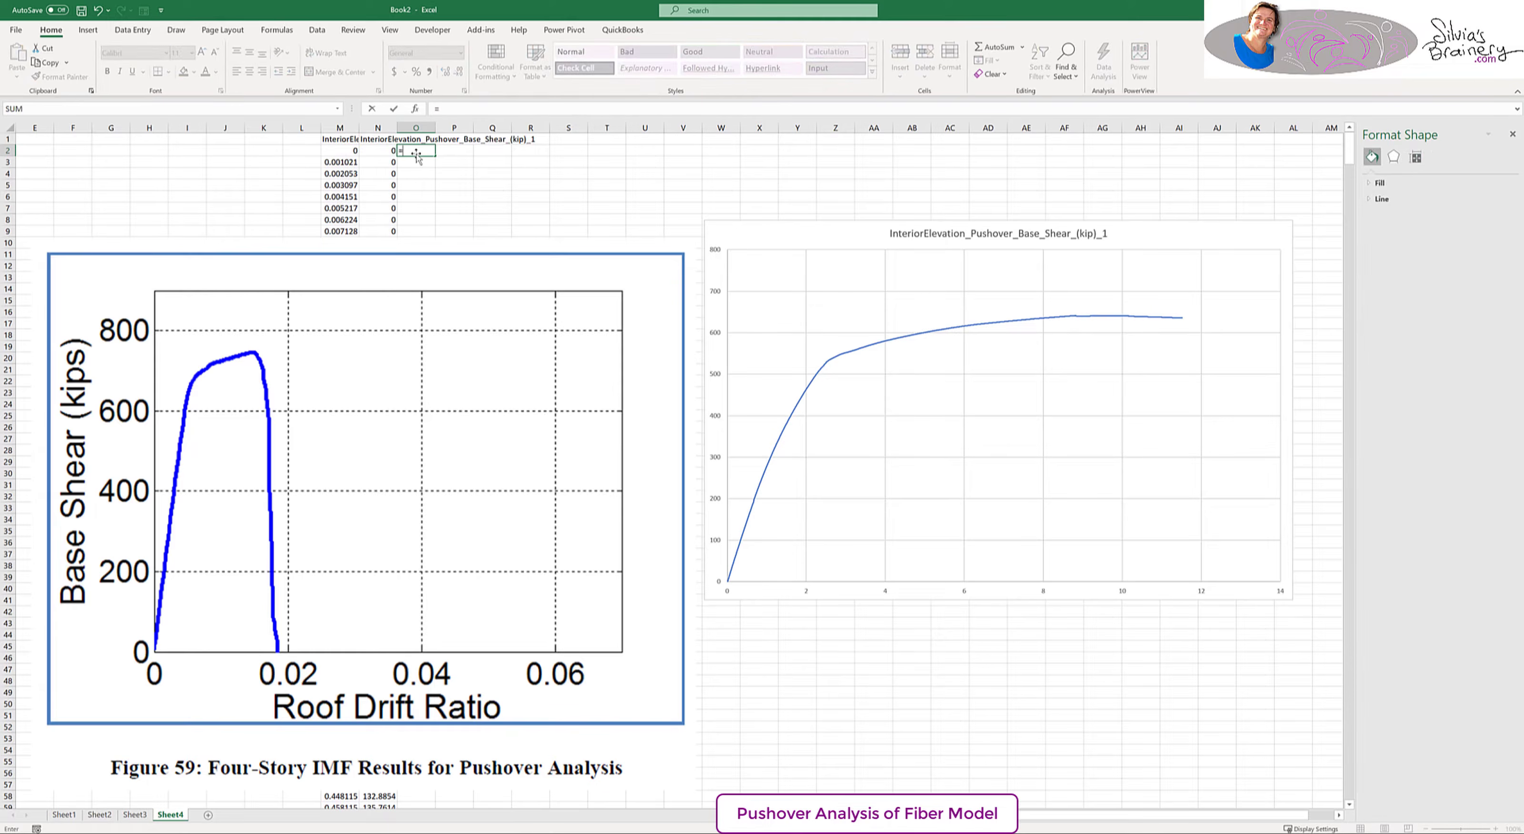
left_click(374, 150)
left_click(347, 151)
type("/4*12*12")
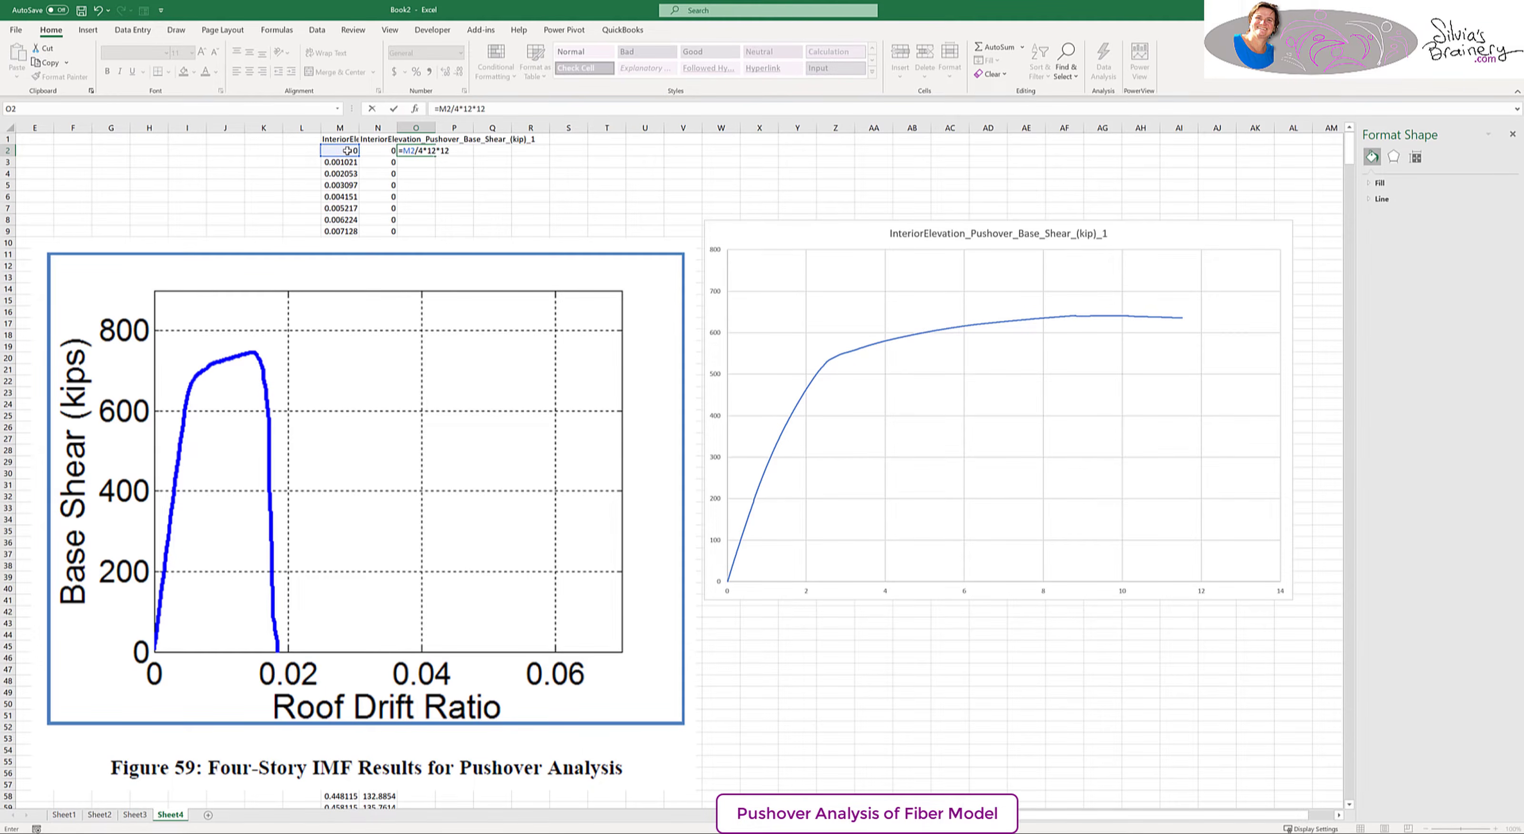
key("Return")
left_click(413, 152)
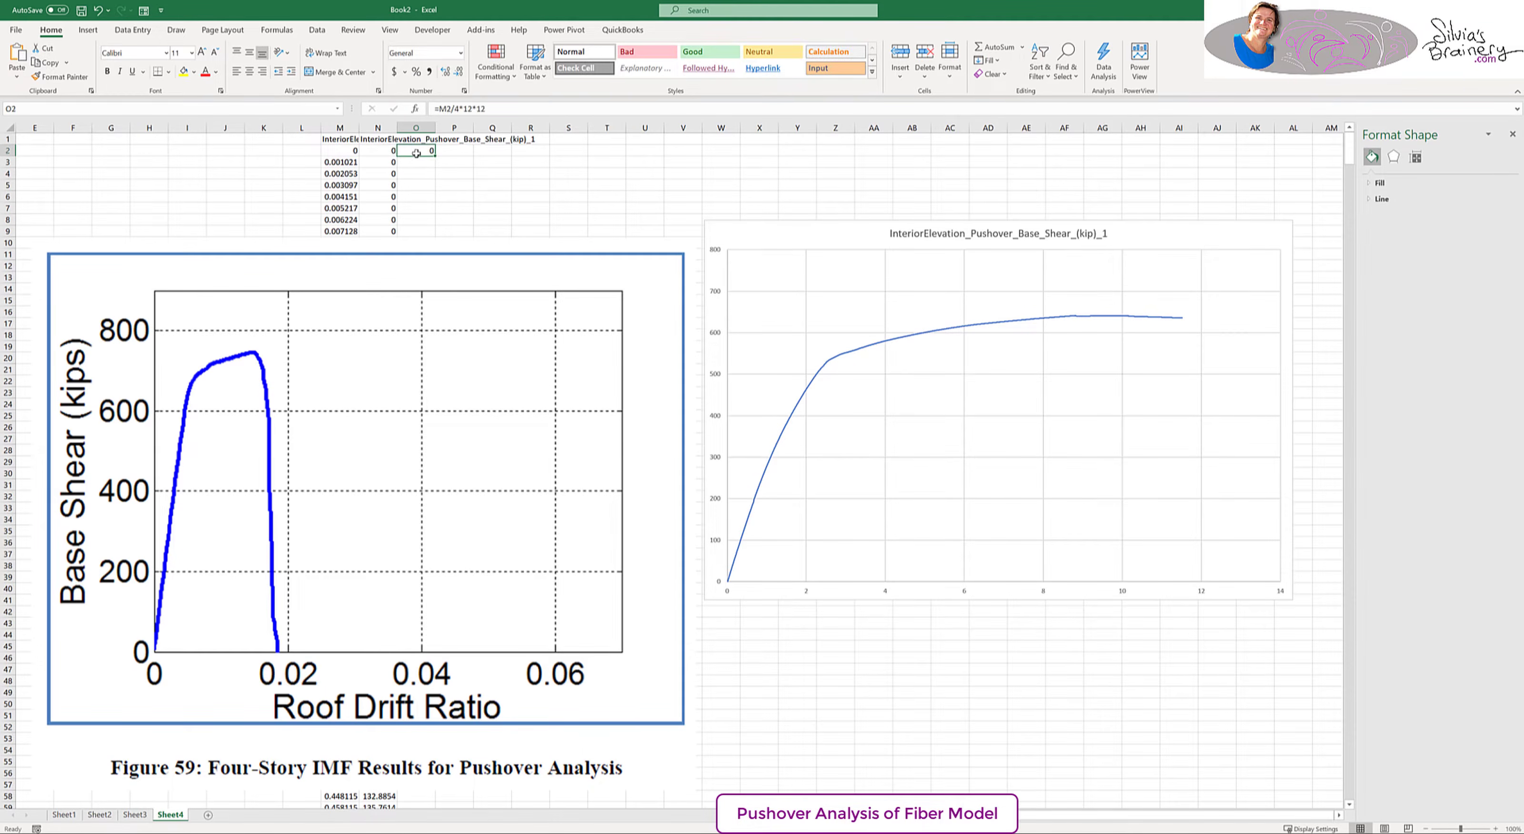
double_click(434, 156)
- Use column O as the chart series' X values and correct the column's formula to =M2/(4*12*12) in every row
left_click(857, 350)
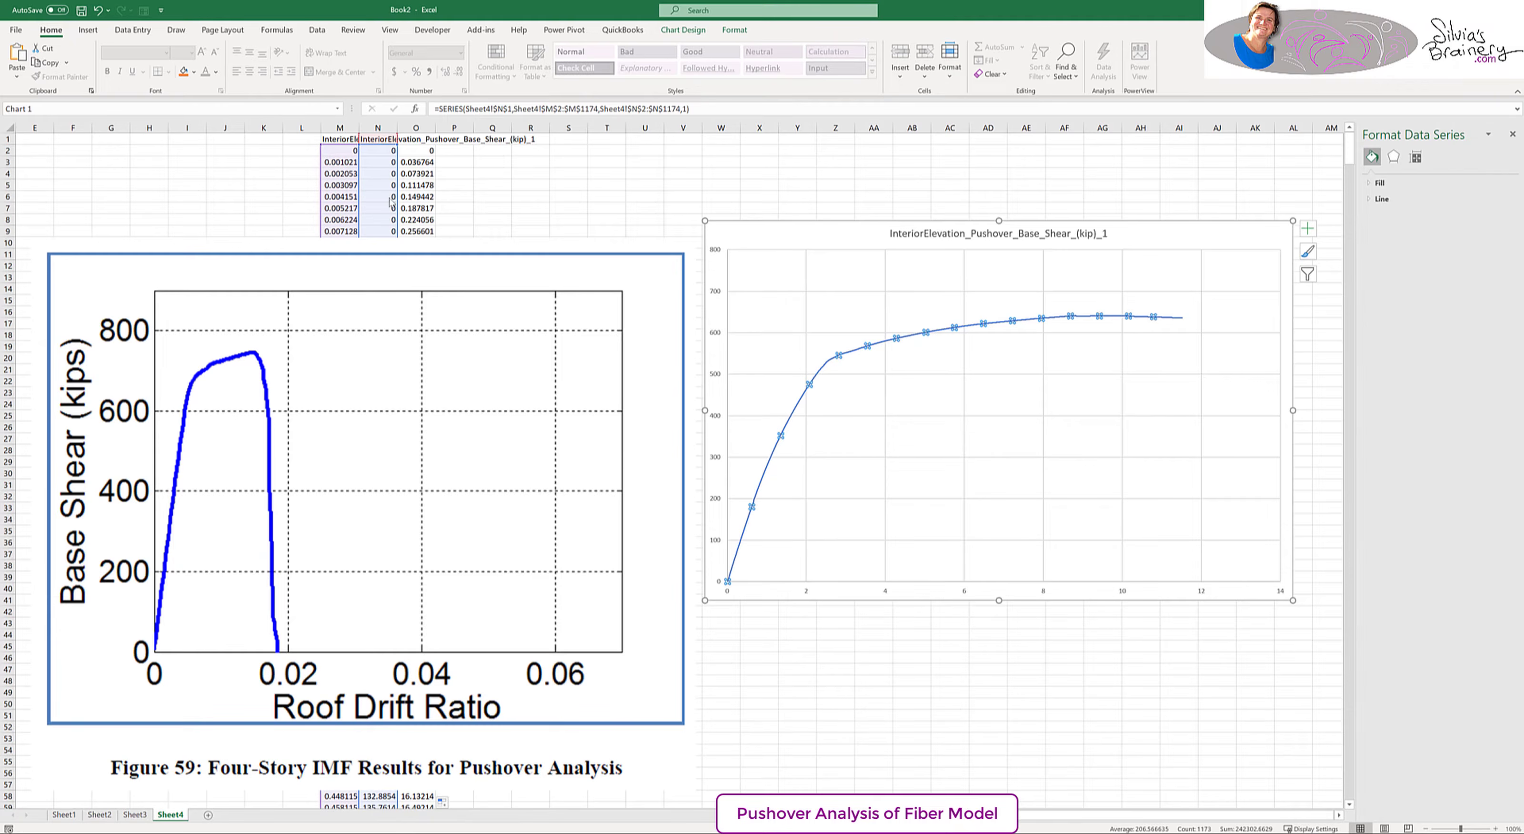
left_click_drag(317, 156, 411, 155)
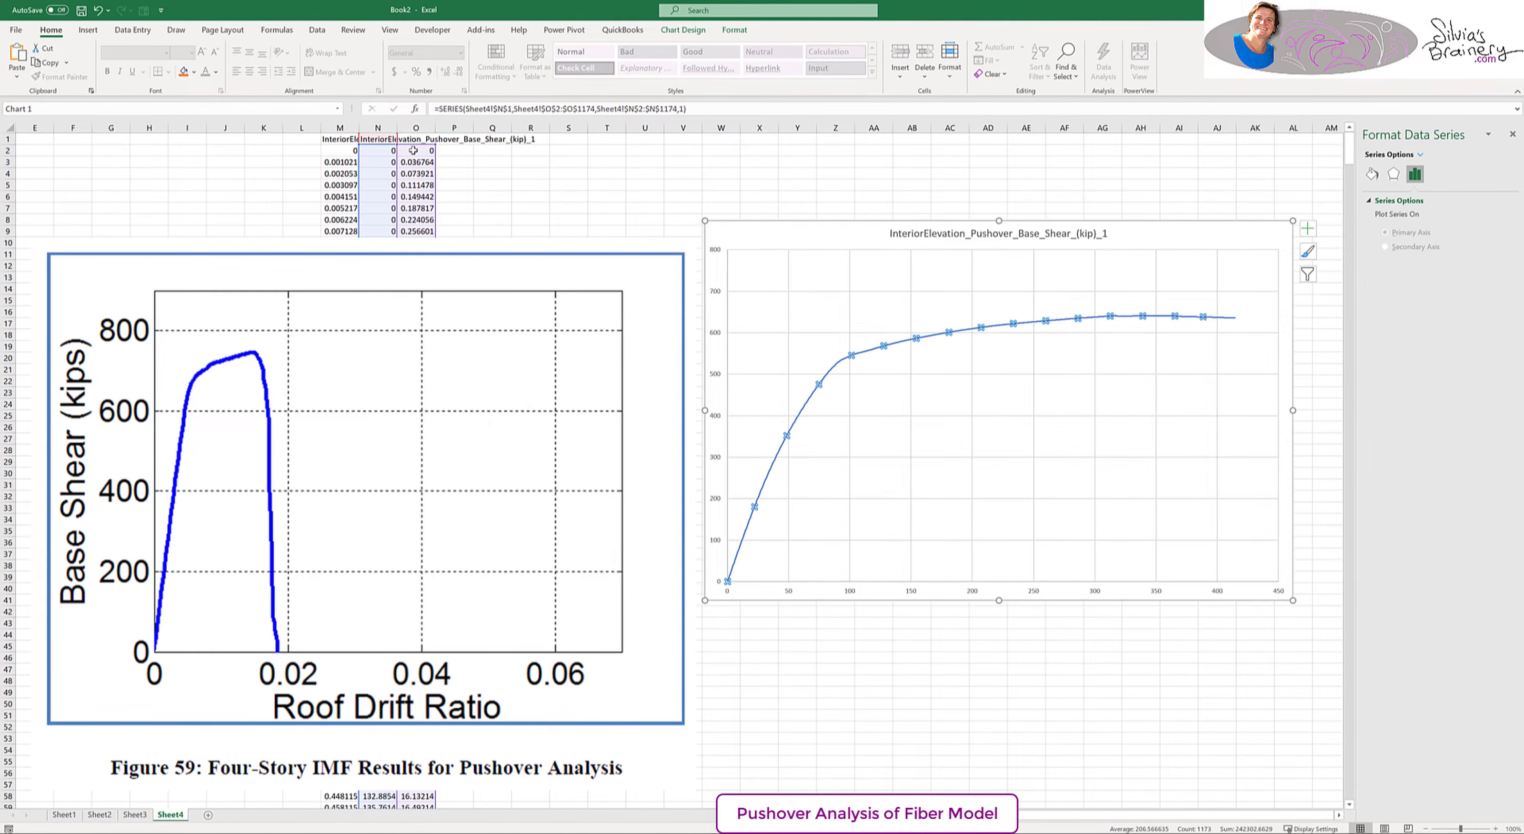
left_click(413, 151)
left_click(493, 118)
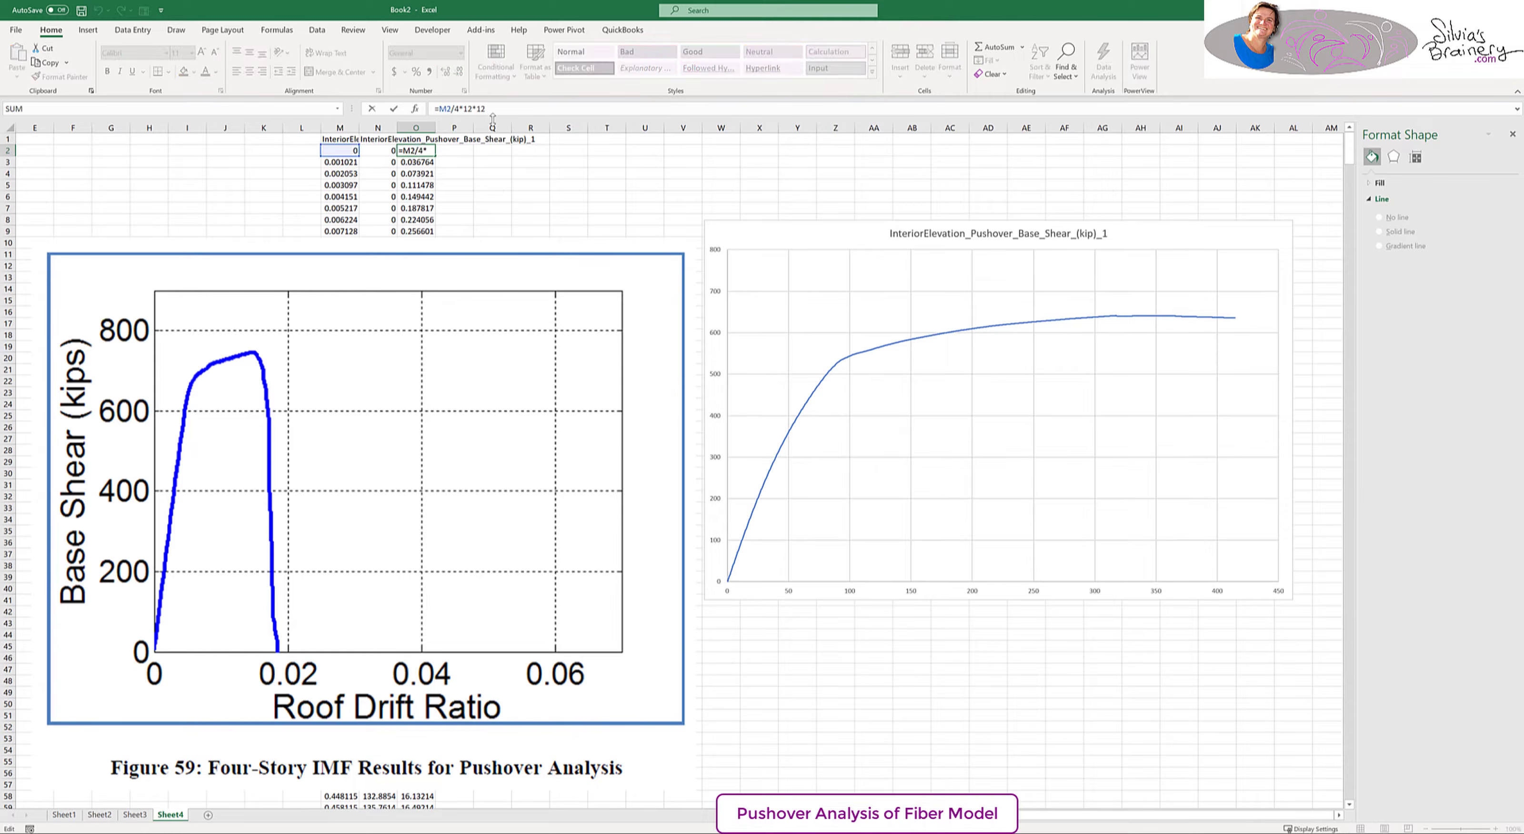
key("Return")
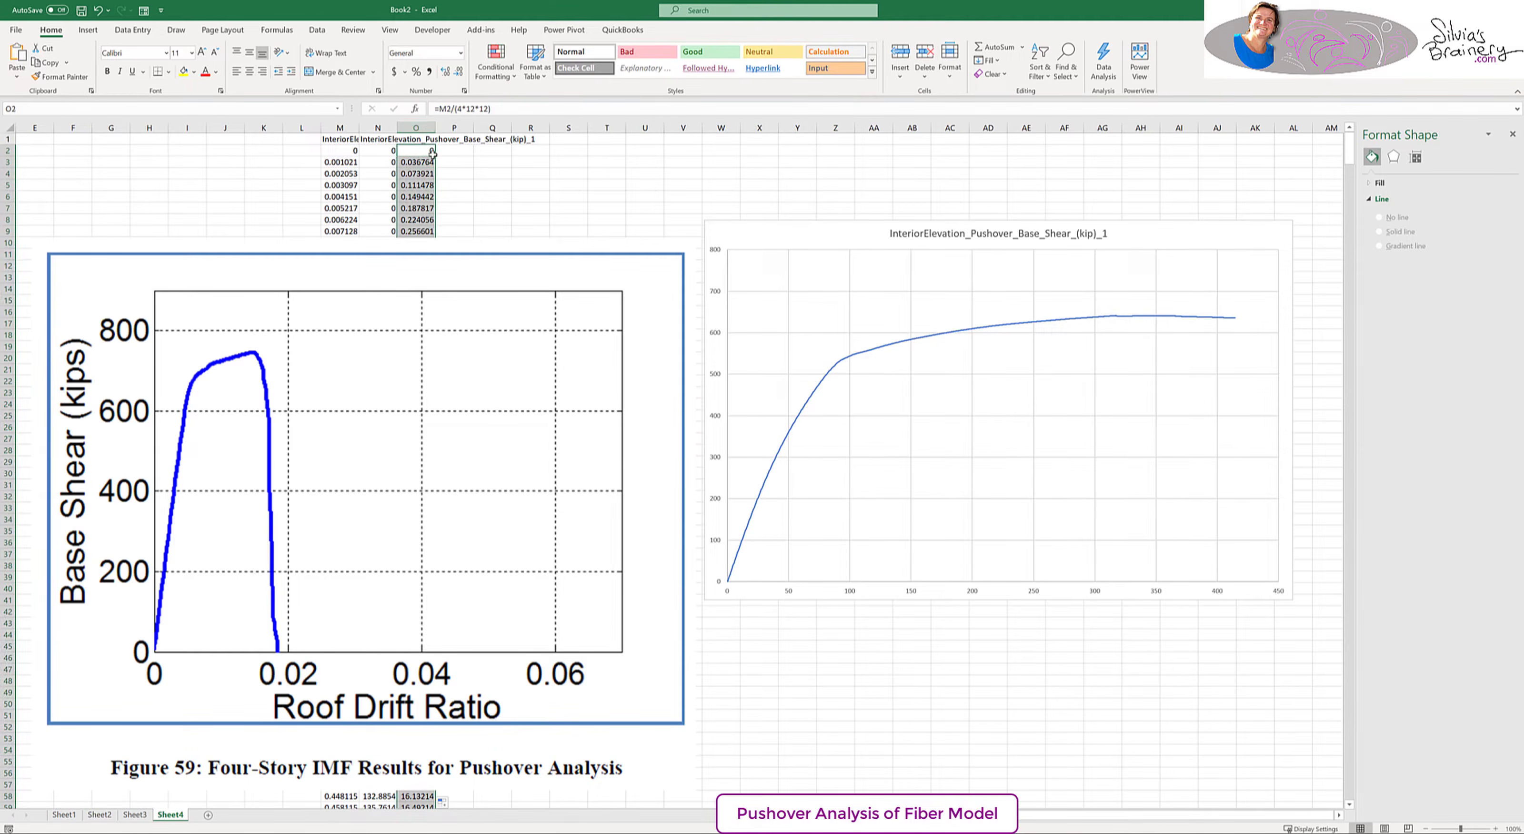
double_click(434, 155)
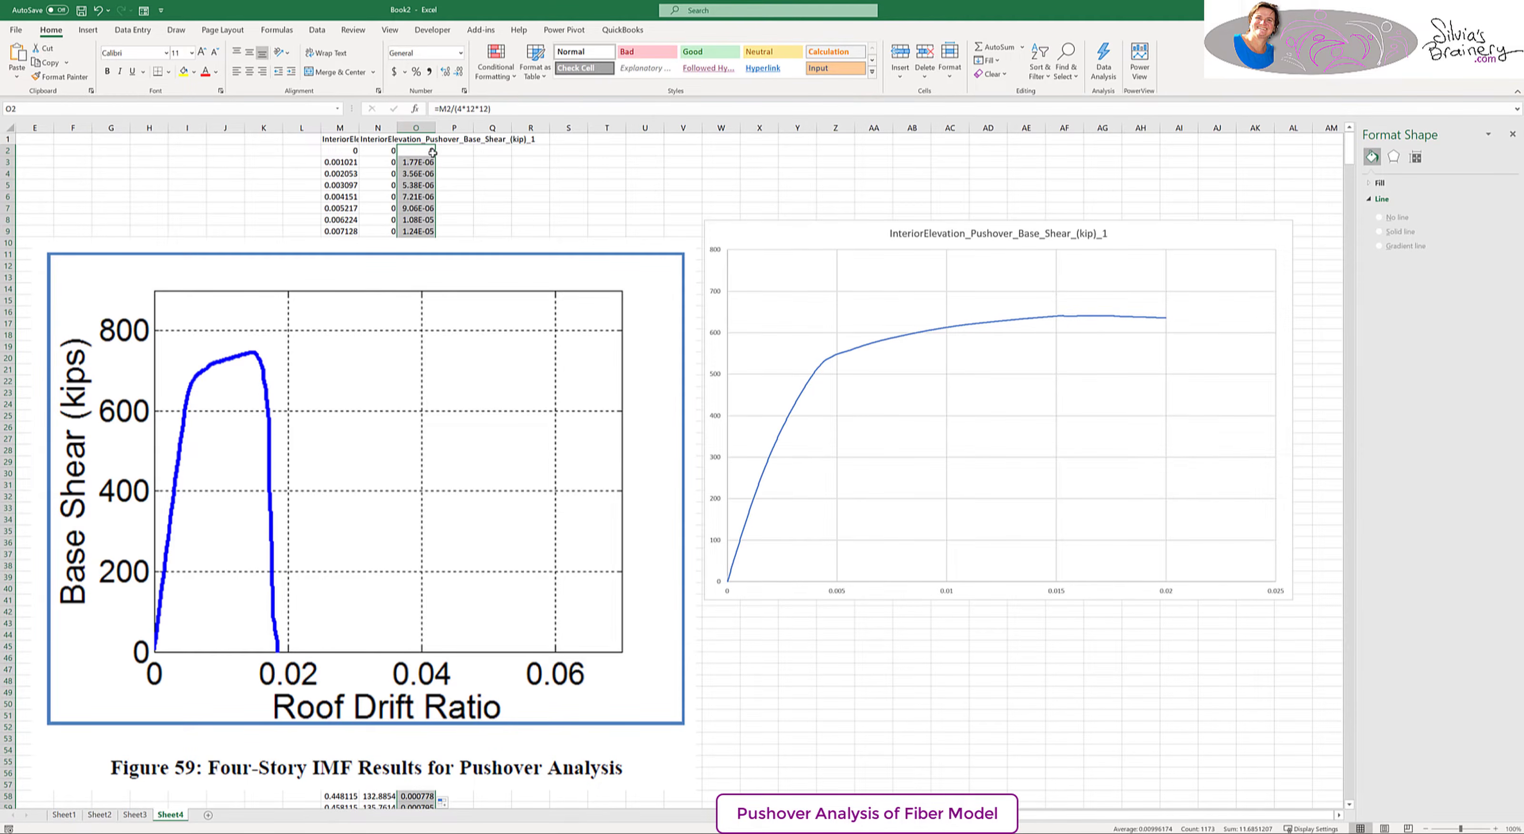
- Set the chart's horizontal axis maximum to 0.05
double_click(1273, 594)
left_click(1449, 247)
type("0.05")
key("Return")
- Change the pushover curve's line color to red
left_click(903, 322)
left_click(1372, 175)
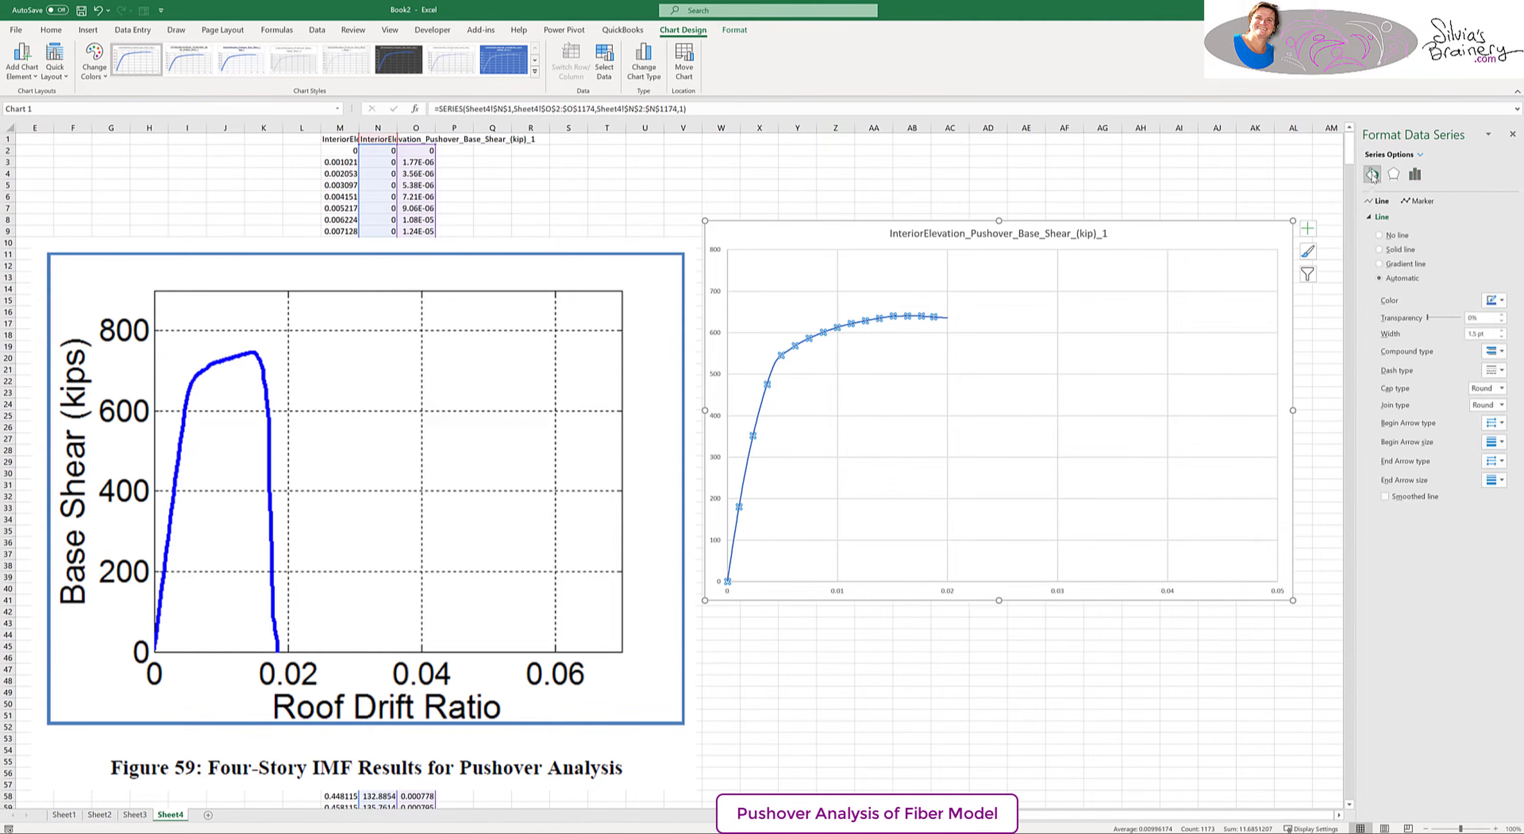
left_click(1493, 300)
left_click(1437, 416)
- Format the chart area with no border line and no fill
left_click(1095, 256)
right_click(1146, 234)
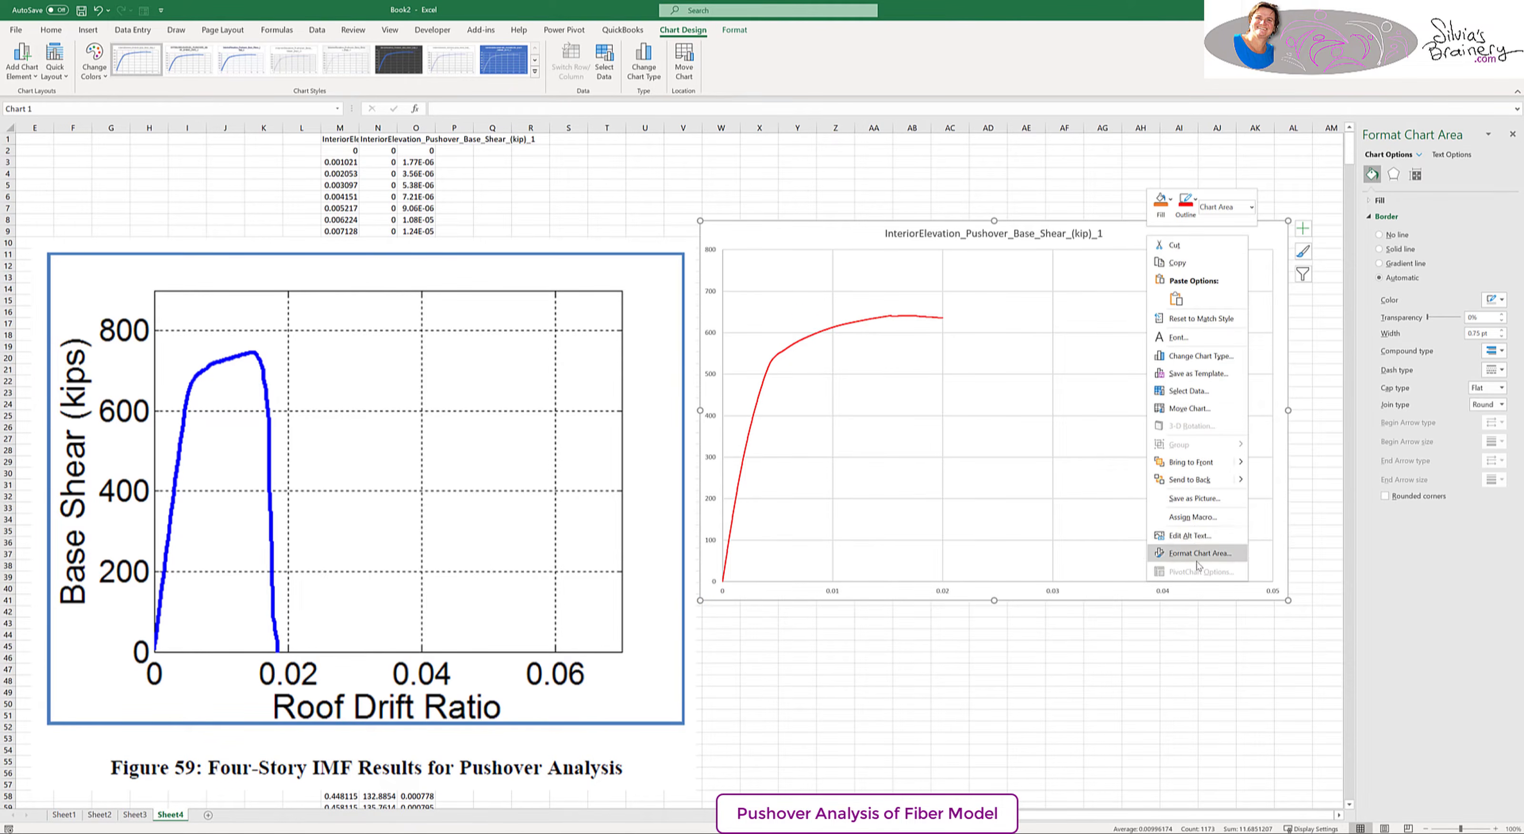
left_click(1388, 235)
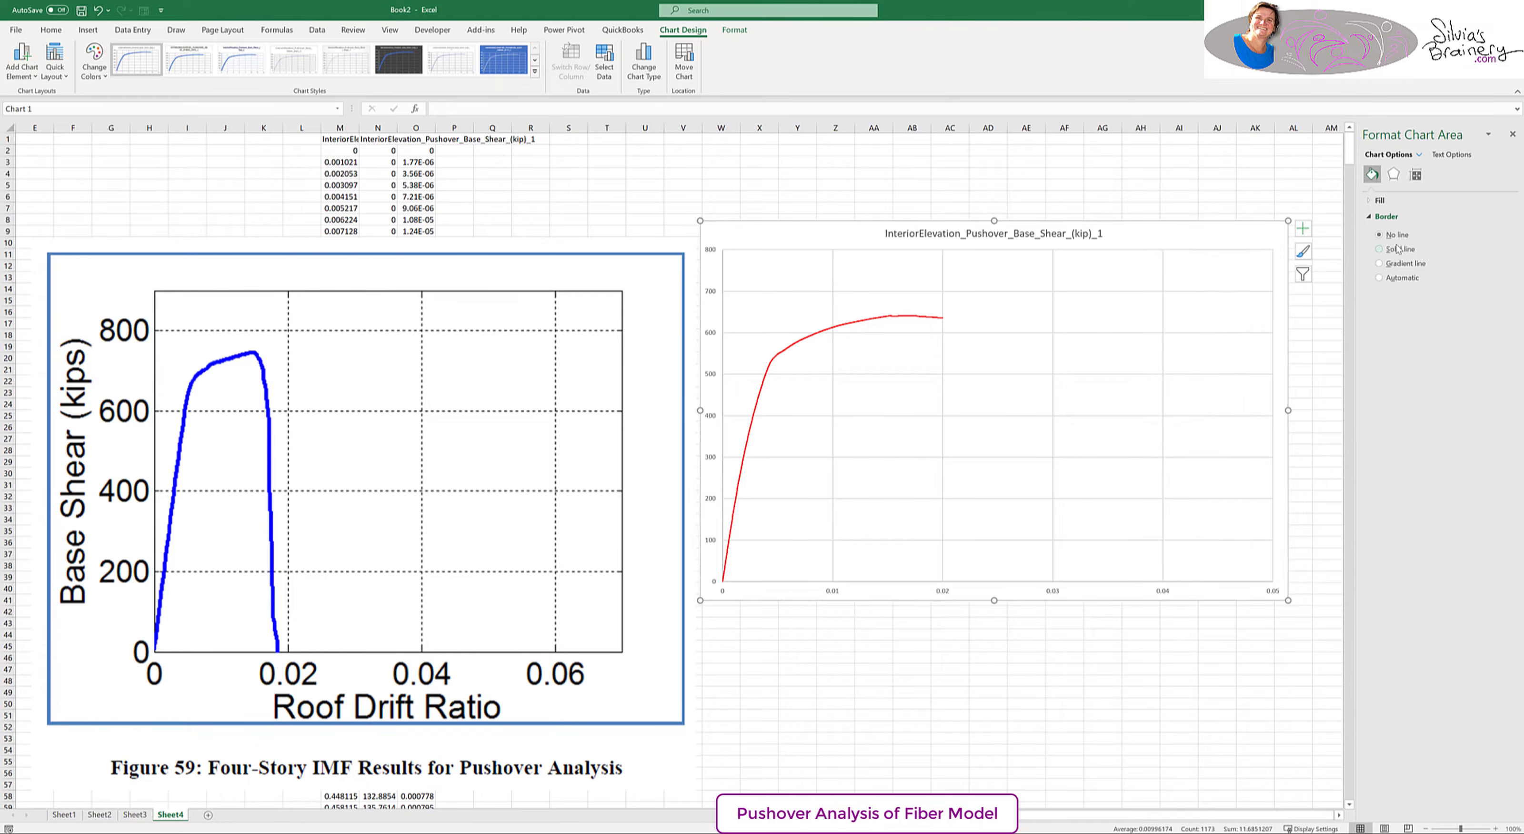
left_click(1380, 200)
left_click(1398, 221)
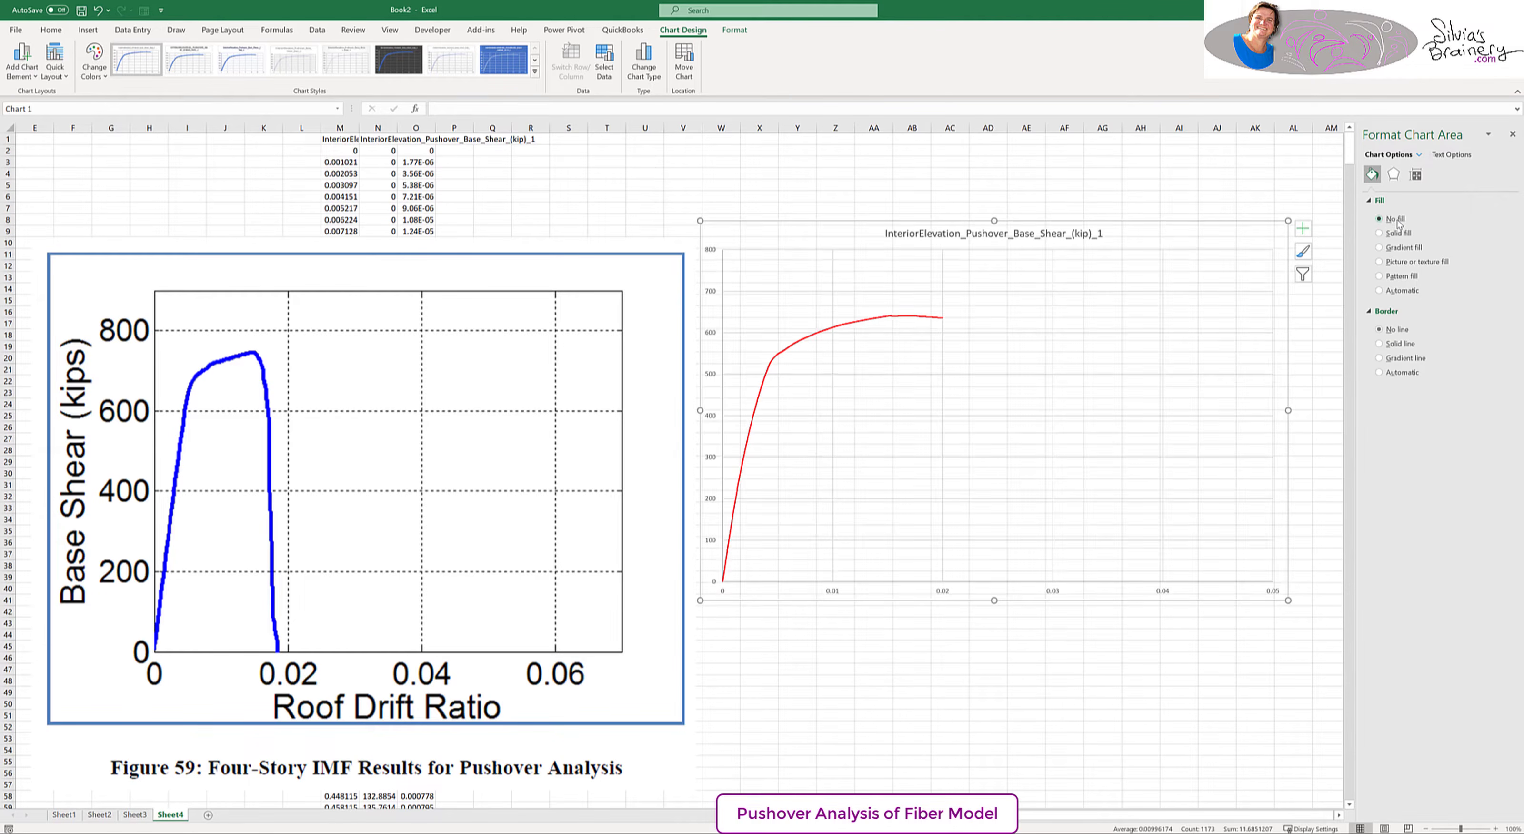
- Bring the transparent chart in front of the pasted figure and overlay it with both plot origins aligned
left_click_drag(782, 222, 739, 209)
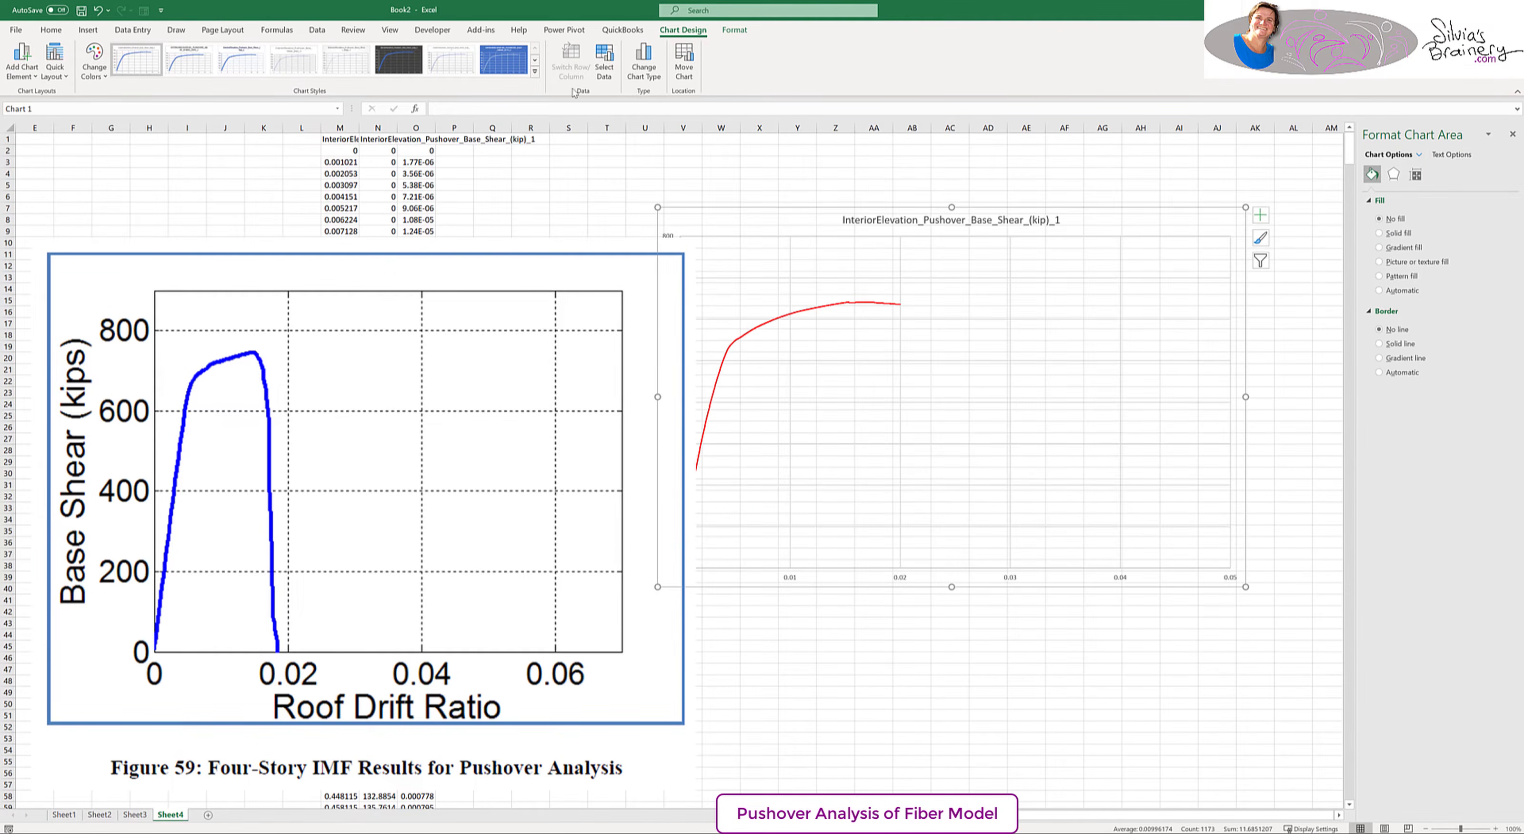
left_click(751, 31)
left_click_drag(674, 217, 149, 302)
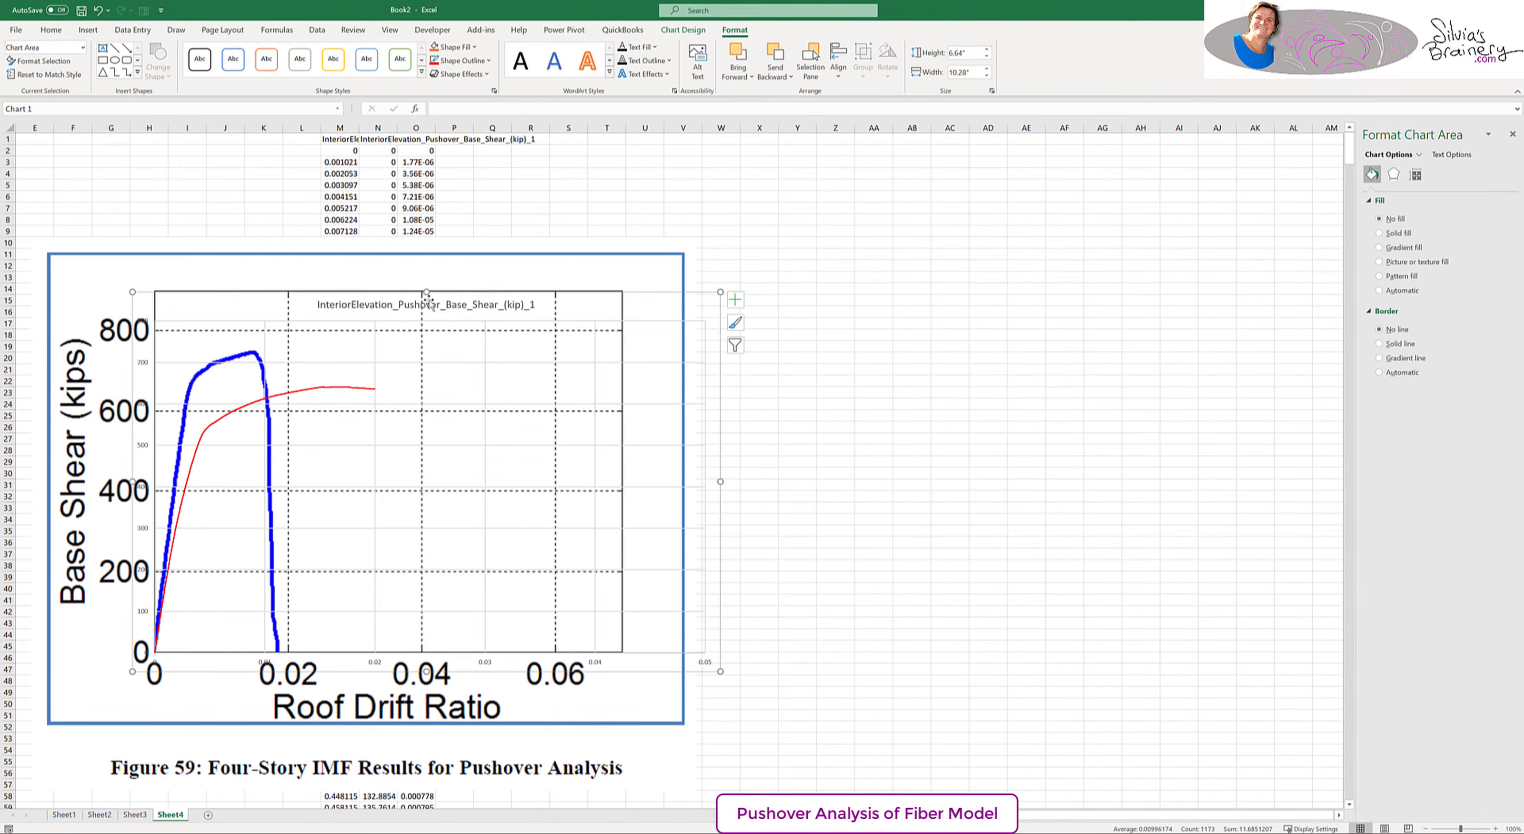
- Resize the chart's plot area so its 800 and 0.05 axis limits line up with the scales of the figure underneath
left_click_drag(427, 295, 431, 331)
left_click(430, 333)
left_click_drag(706, 488, 556, 493)
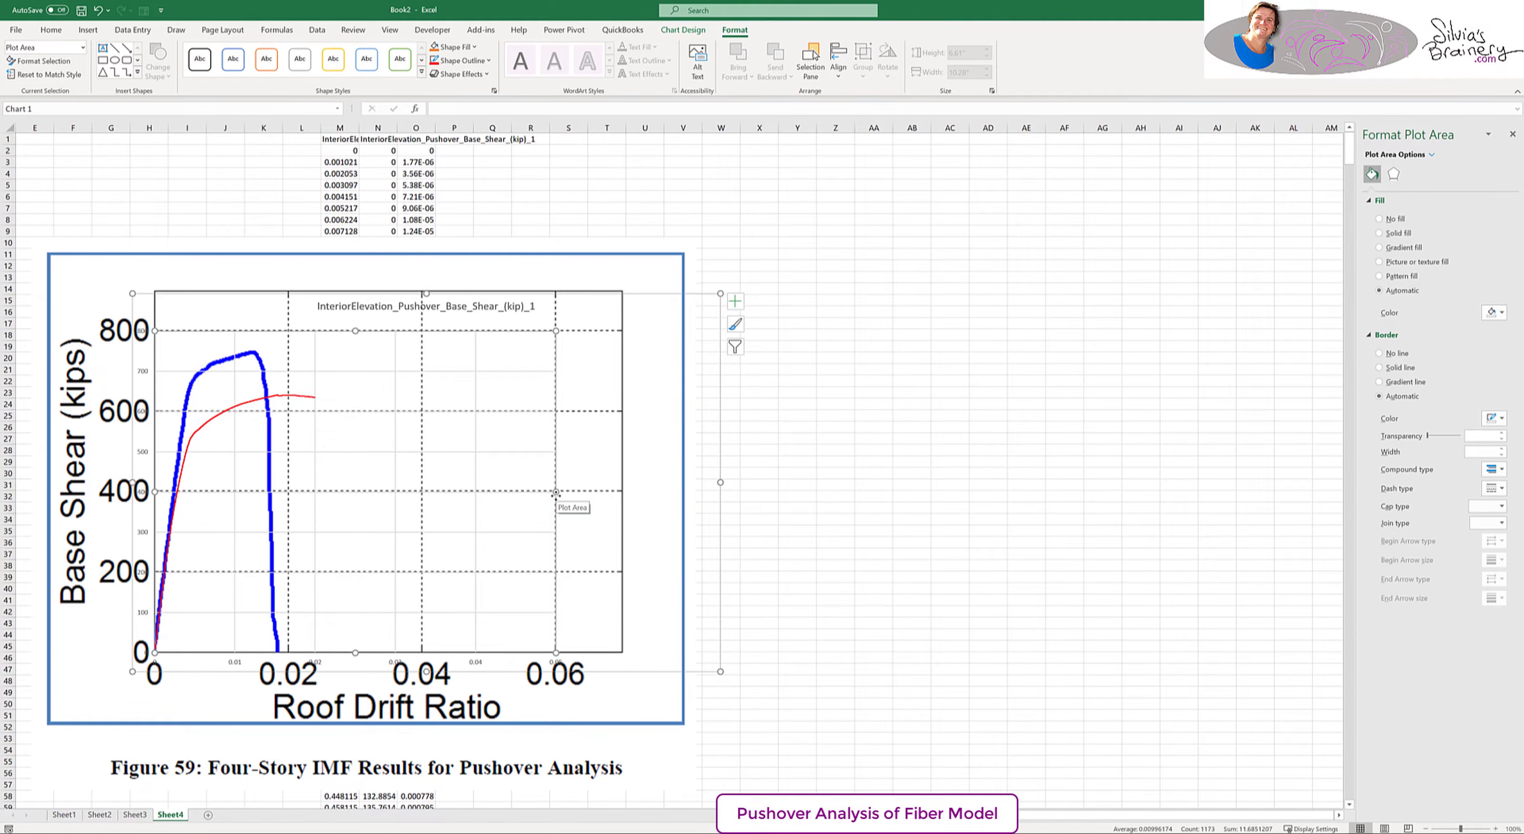
left_click_drag(556, 491, 493, 495)
- Set the horizontal axis maximum to 0.06 and widen the plot area to match the figure's 0.06 gridline
left_click(492, 663)
left_click(1436, 173)
left_click(1397, 200)
left_click(1456, 249)
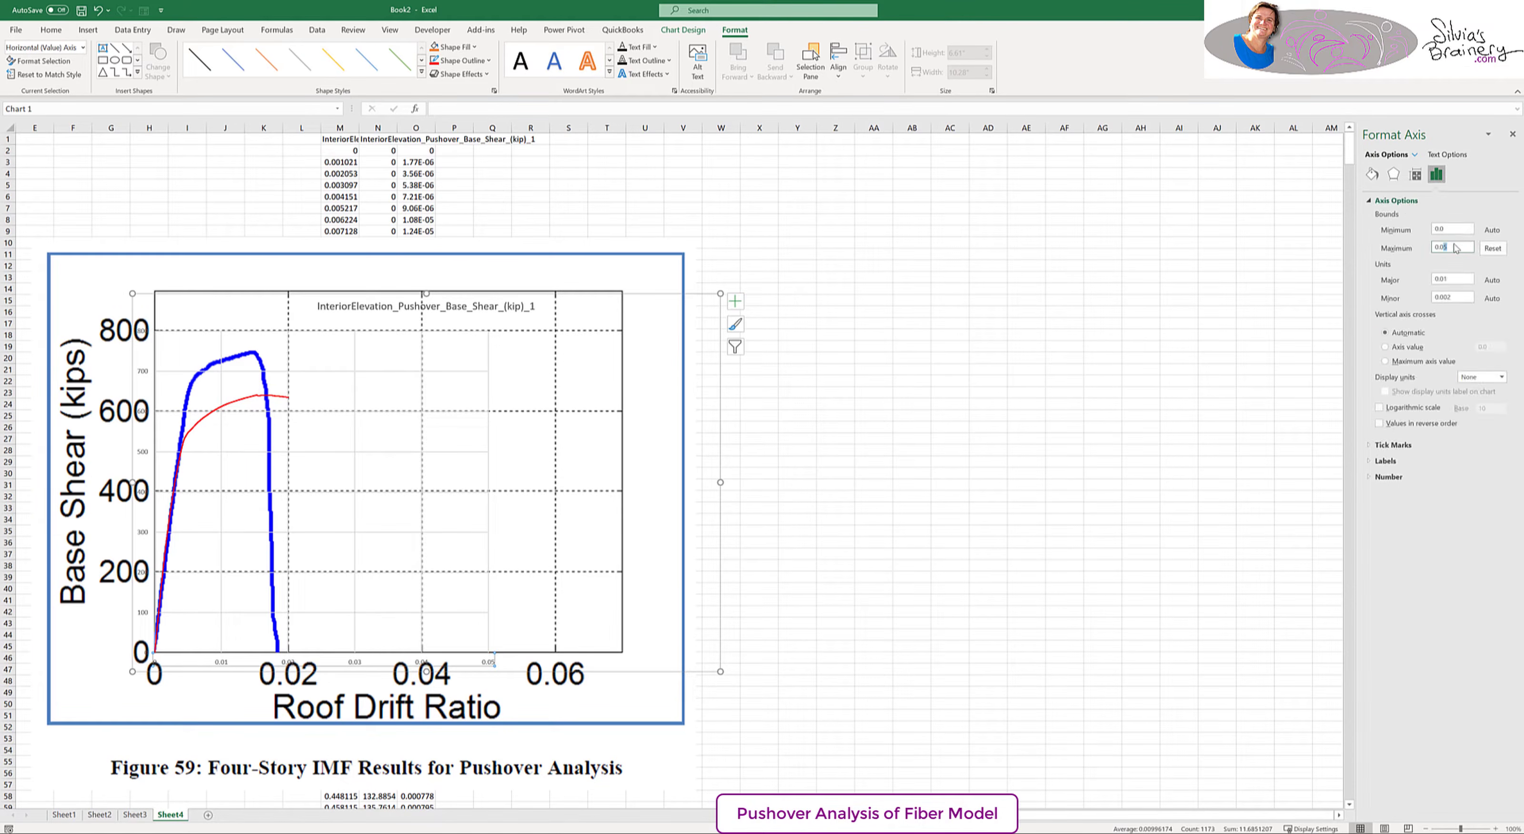
type("6")
key("Return")
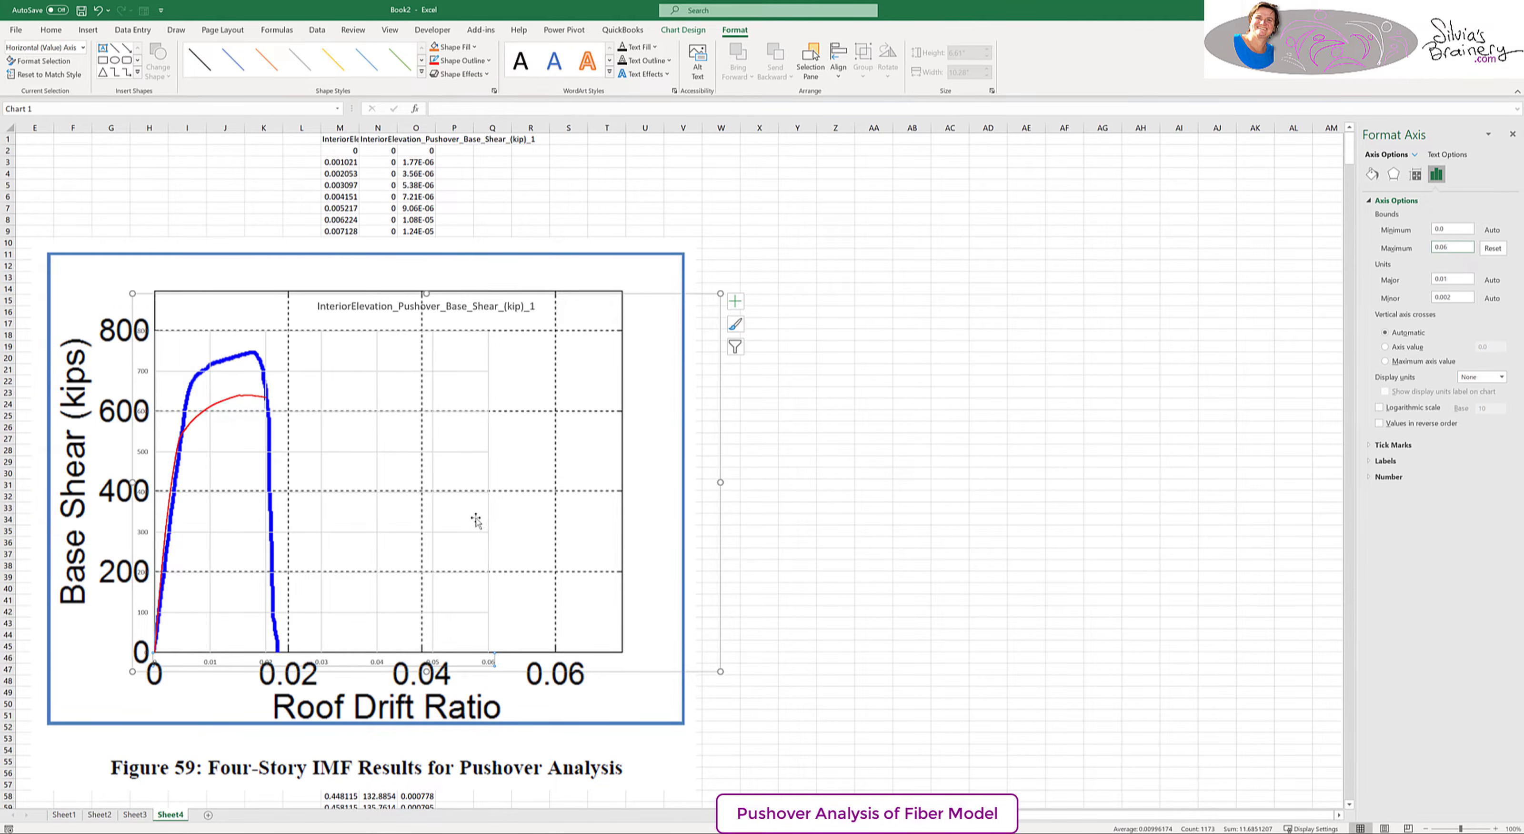
left_click(476, 543)
left_click_drag(489, 492, 557, 495)
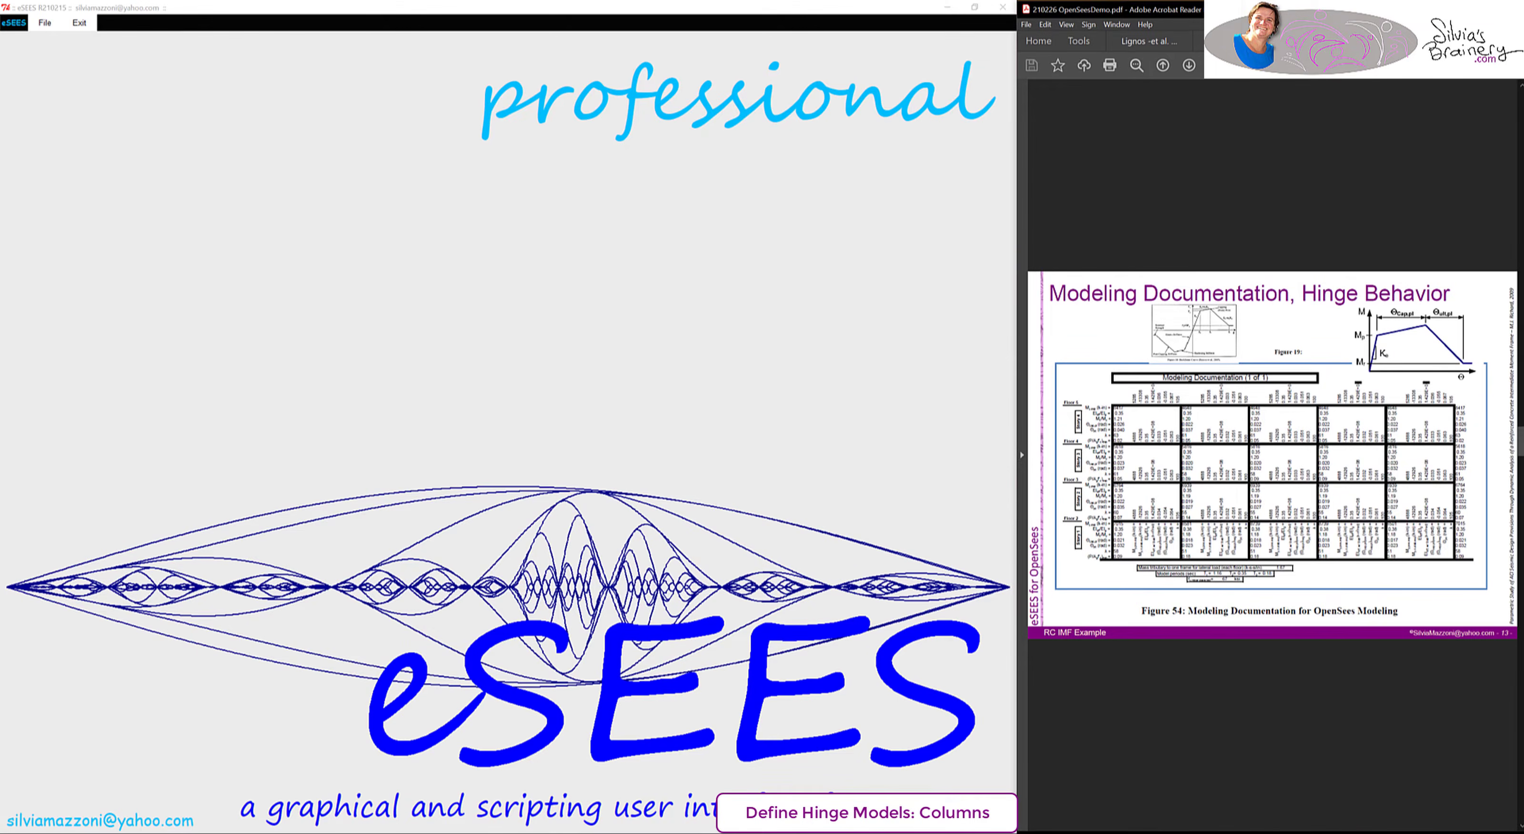
- Maximize the PDF and examine the first-bay hinge values in the Figure 54 modeling documentation table
left_click(1482, 9)
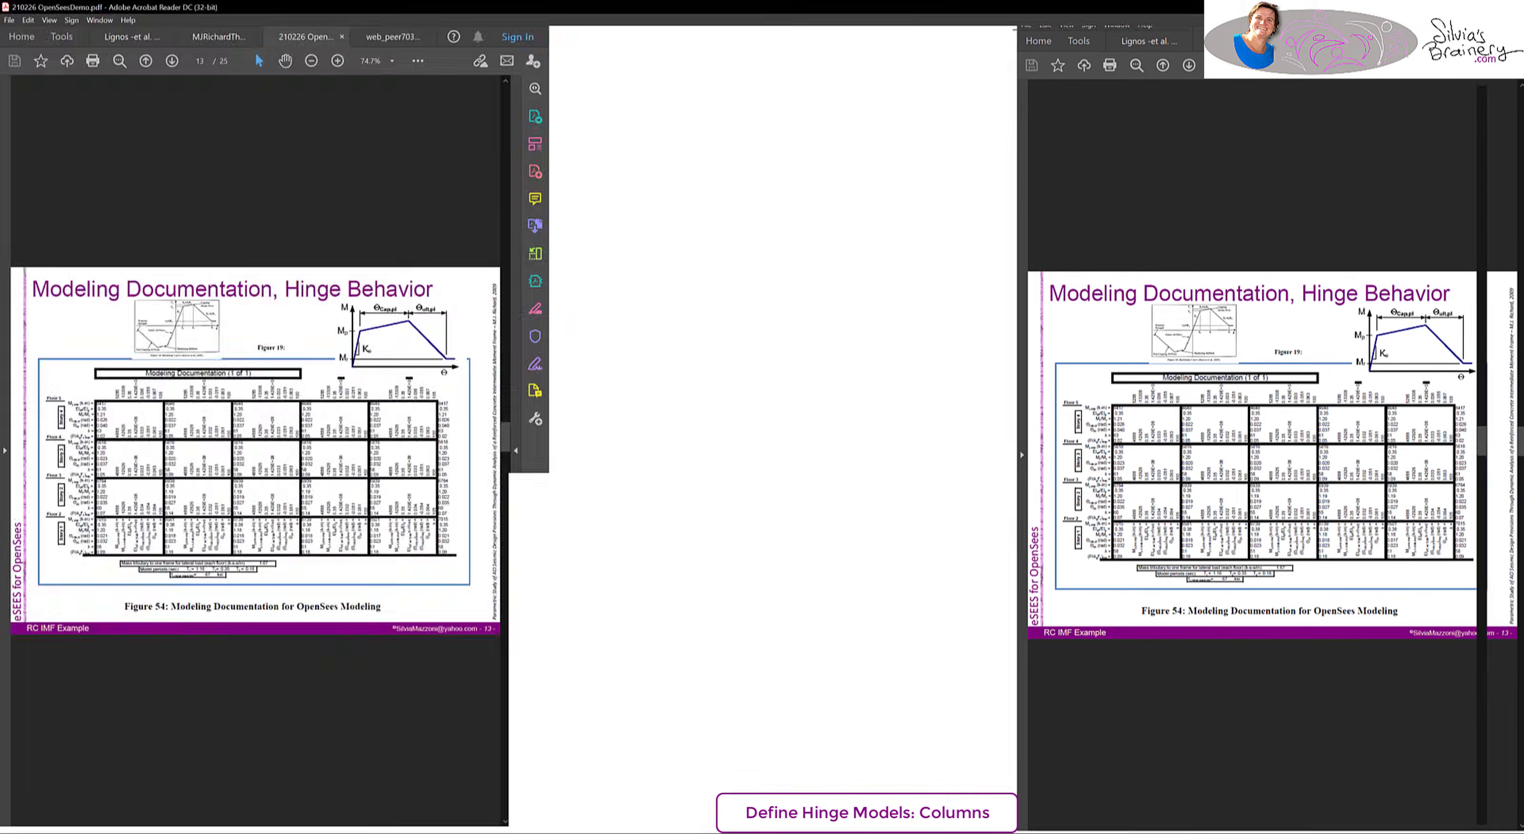
left_click_drag(344, 337, 462, 680)
left_click_drag(428, 297, 546, 676)
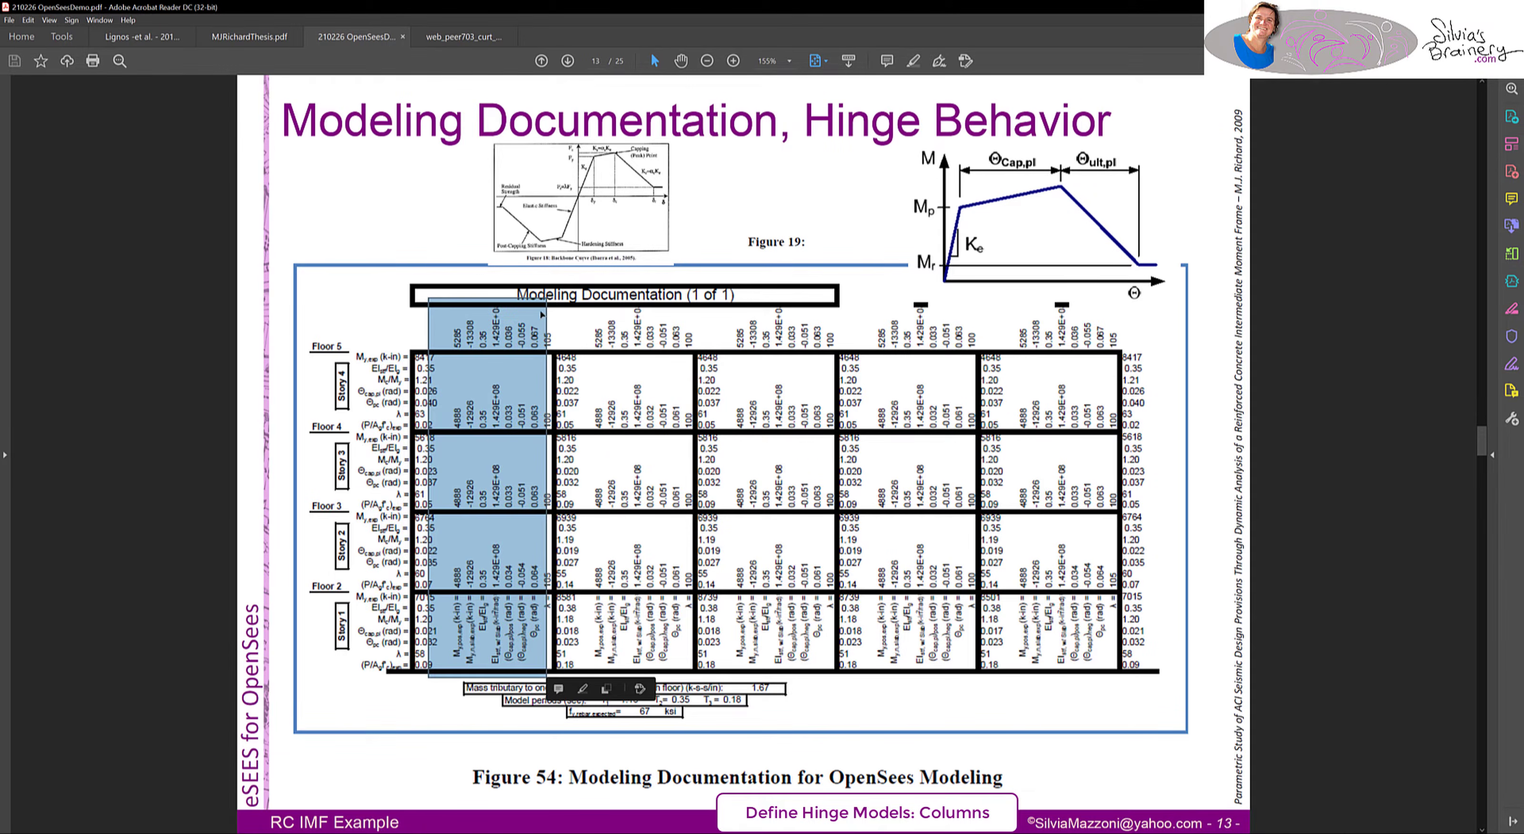
left_click_drag(603, 297, 512, 680)
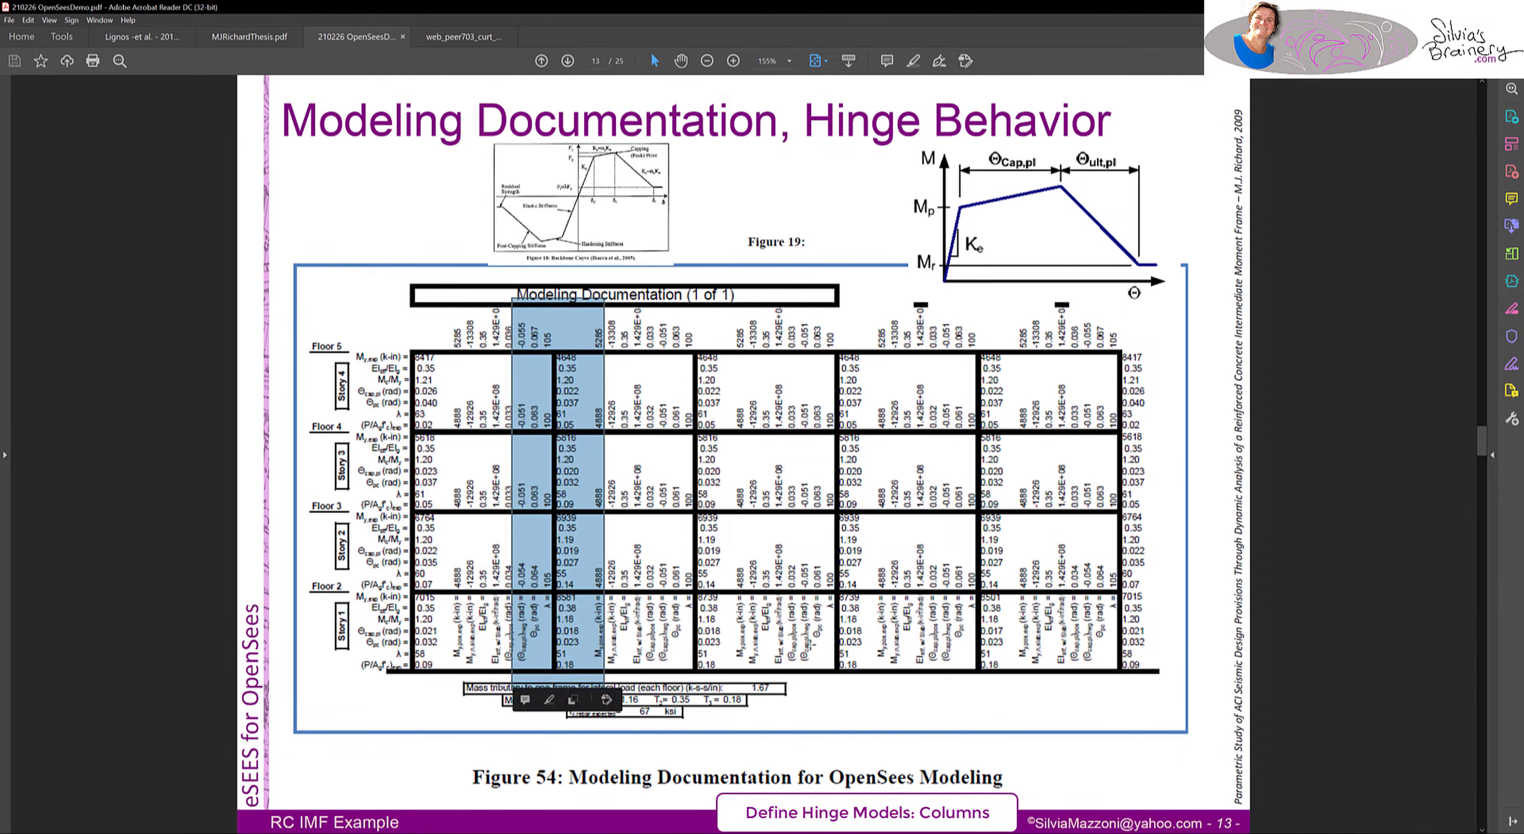
left_click(1308, 363)
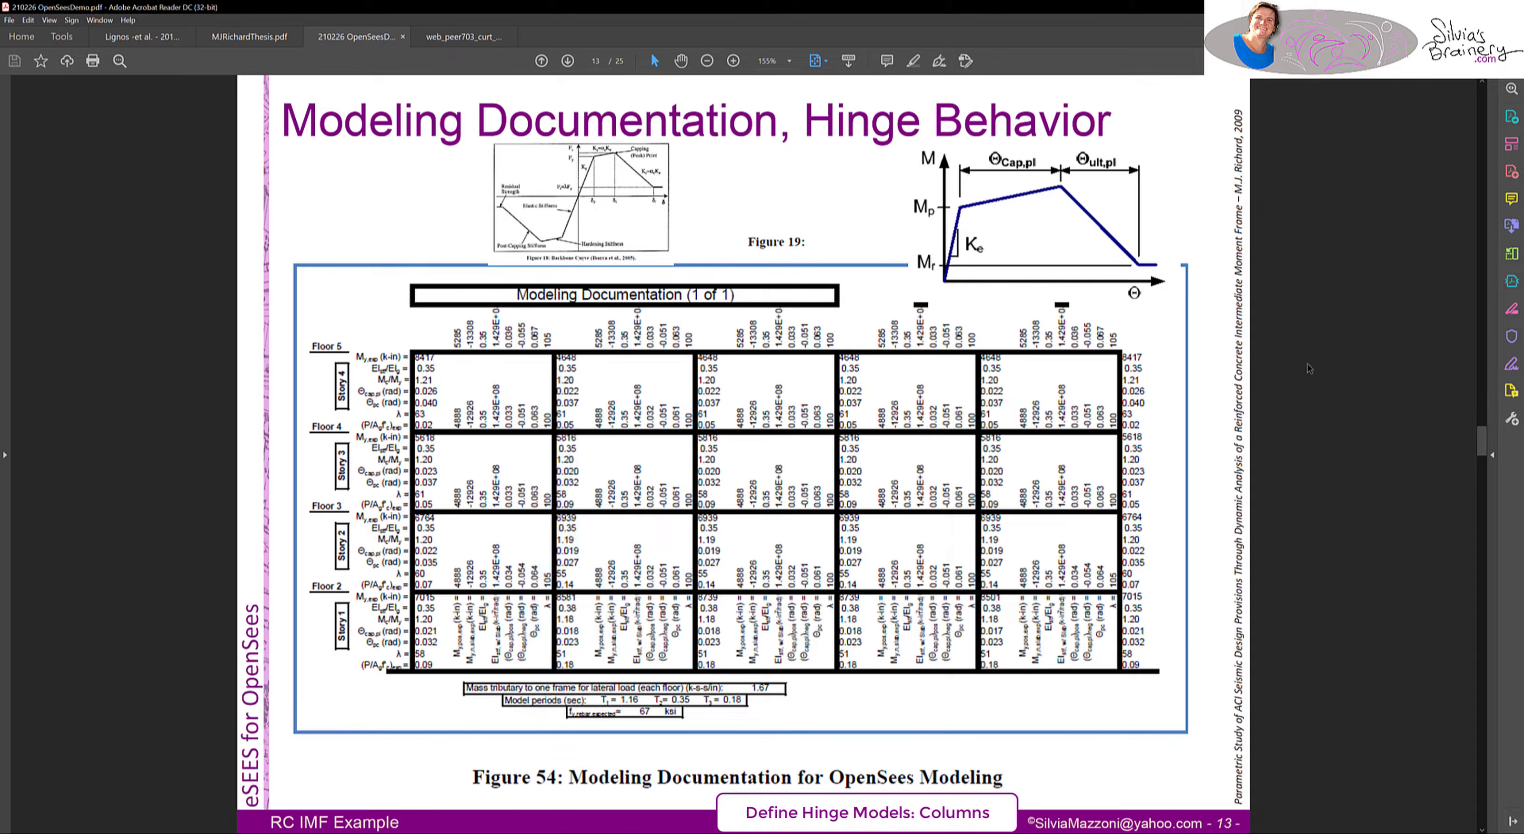
- Show the PDF's Hinge Behavior COLUMNS slide and dock the reader beside the eSEES window
key("super")
key("Escape")
key("Page_Down")
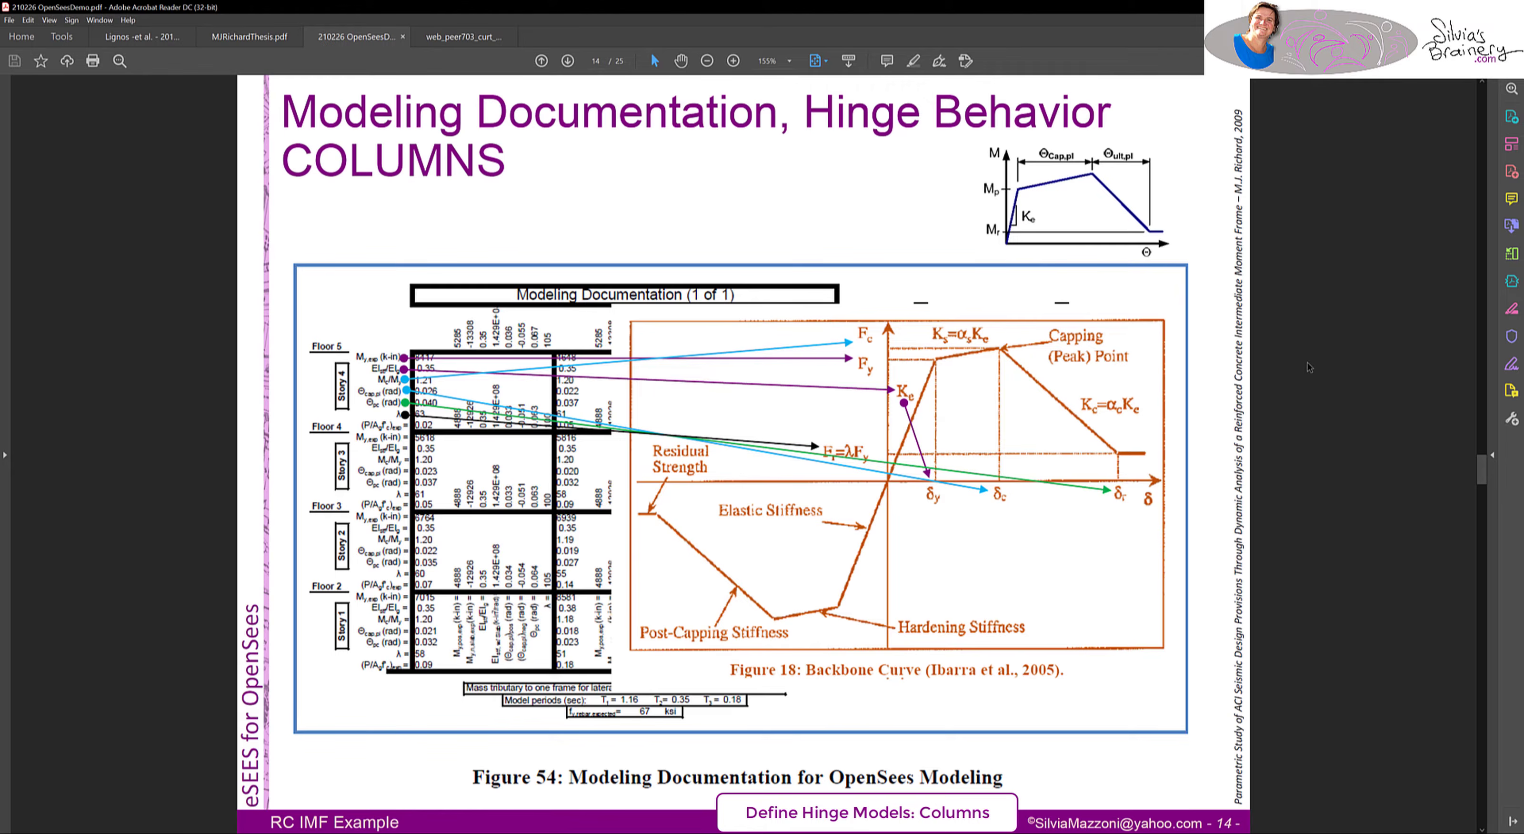
key("super+Right")
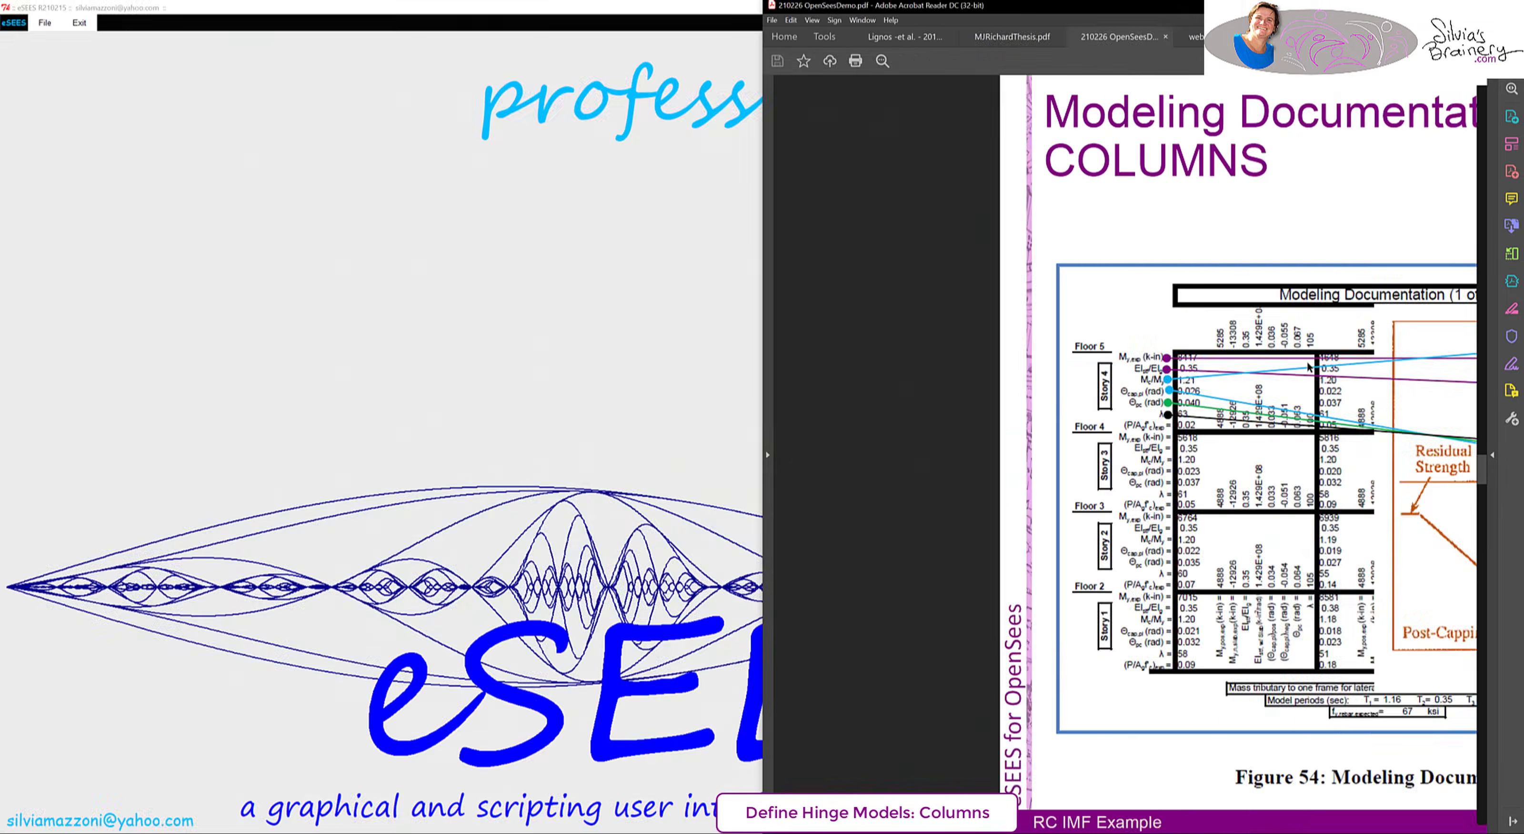
key("alt+Tab")
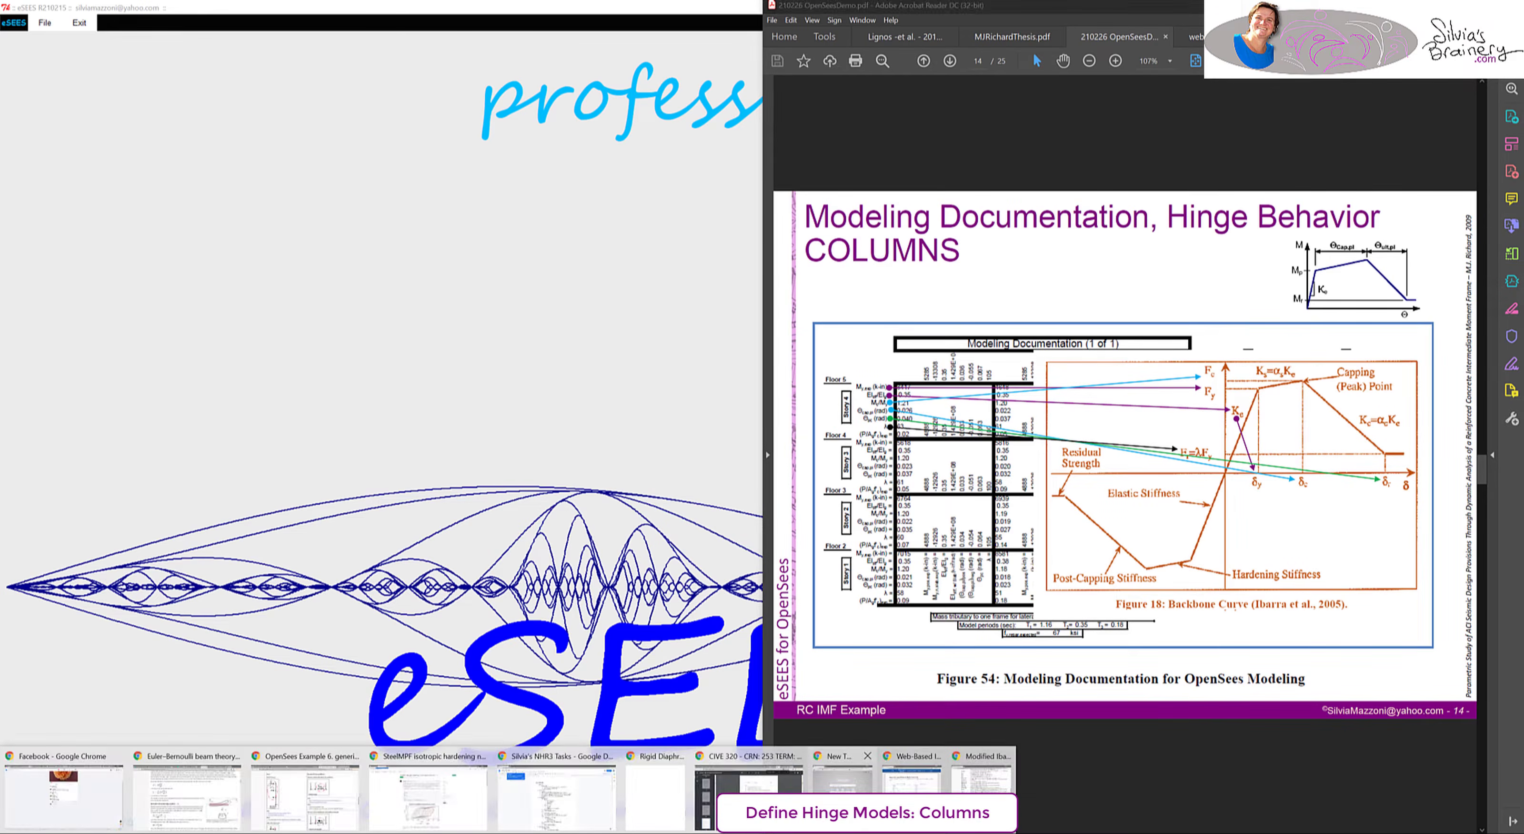
- Return the browser to the OpenSees wiki's ModIMKPinching material page and dock it beside a widened eSEES window
key("super+Left")
key("super+Left")
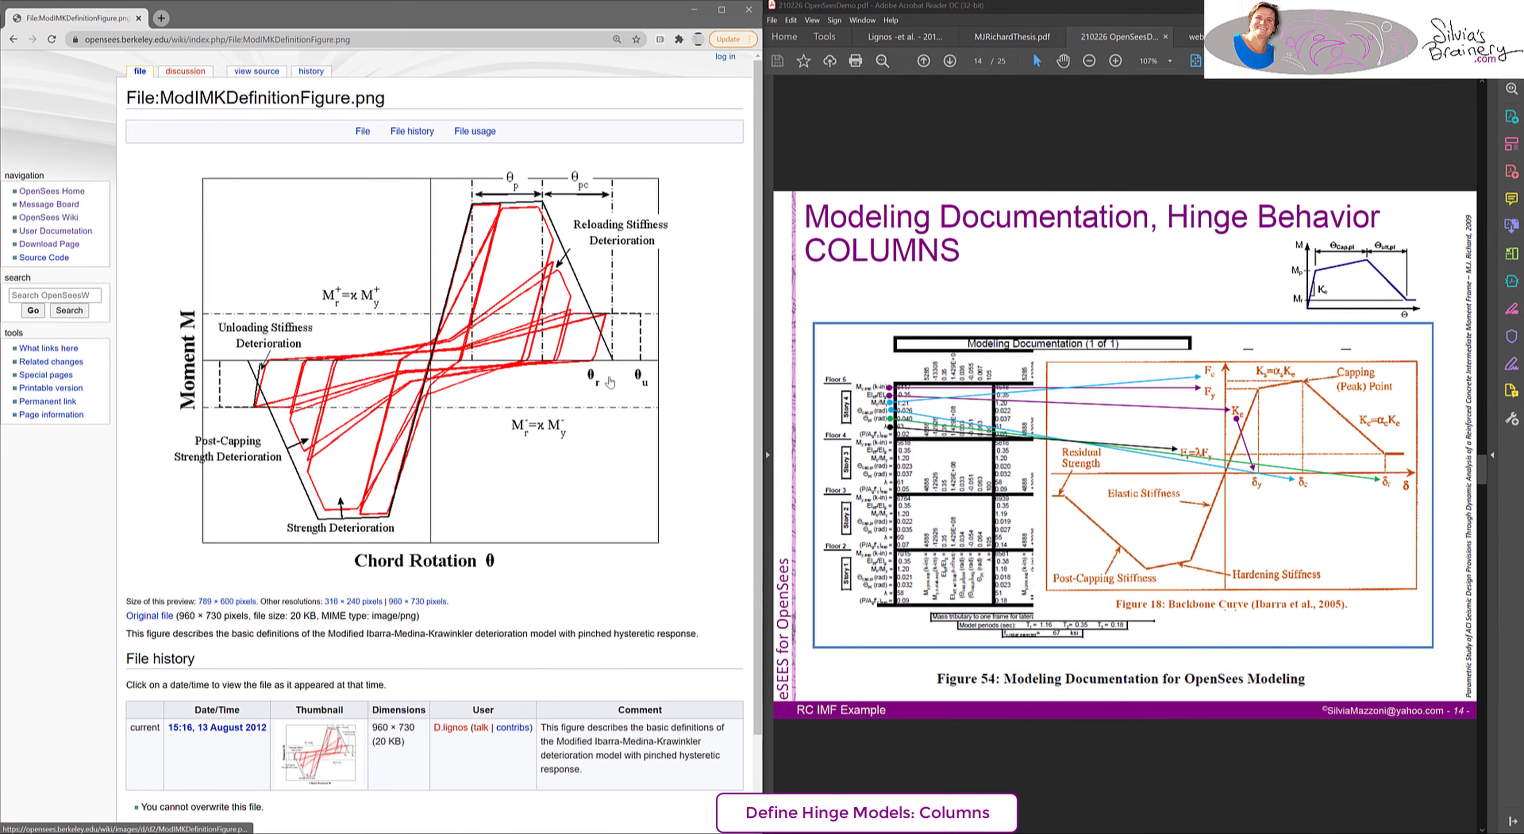
left_click(13, 39)
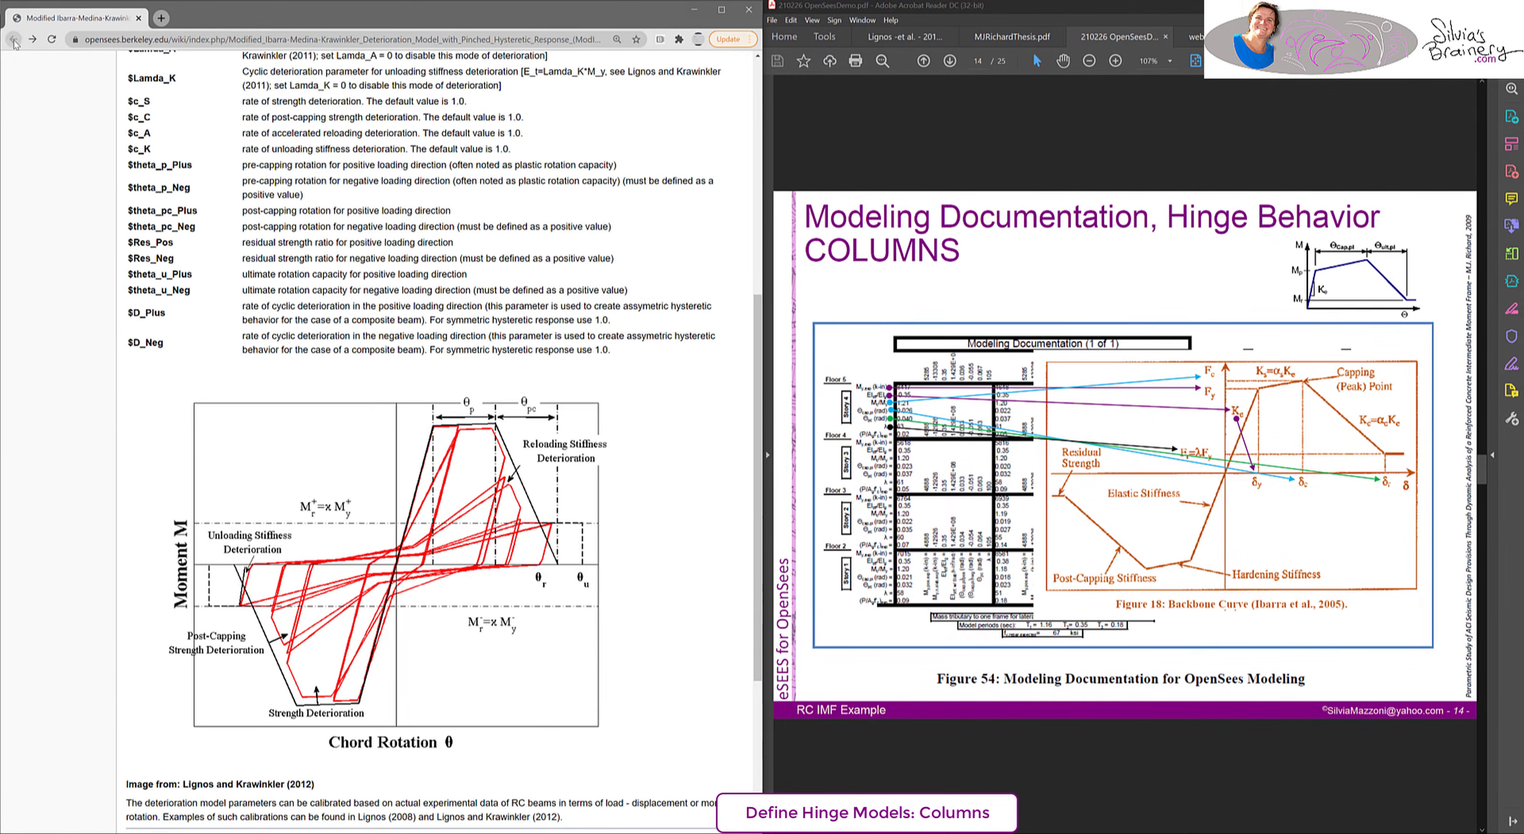
key("super+Right")
key("super+Right")
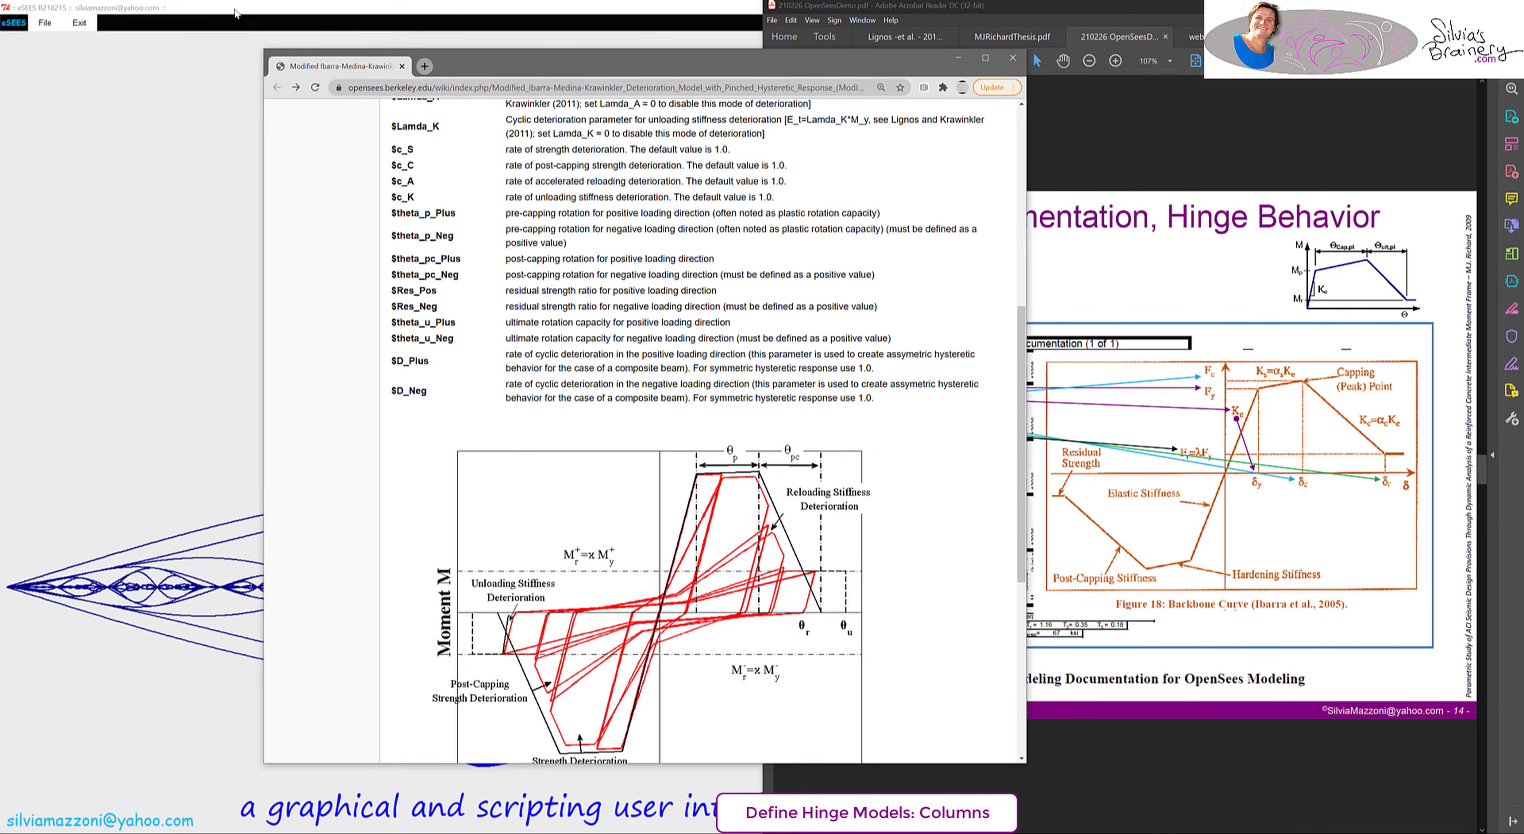
left_click(201, 124)
left_click_drag(764, 176, 1016, 176)
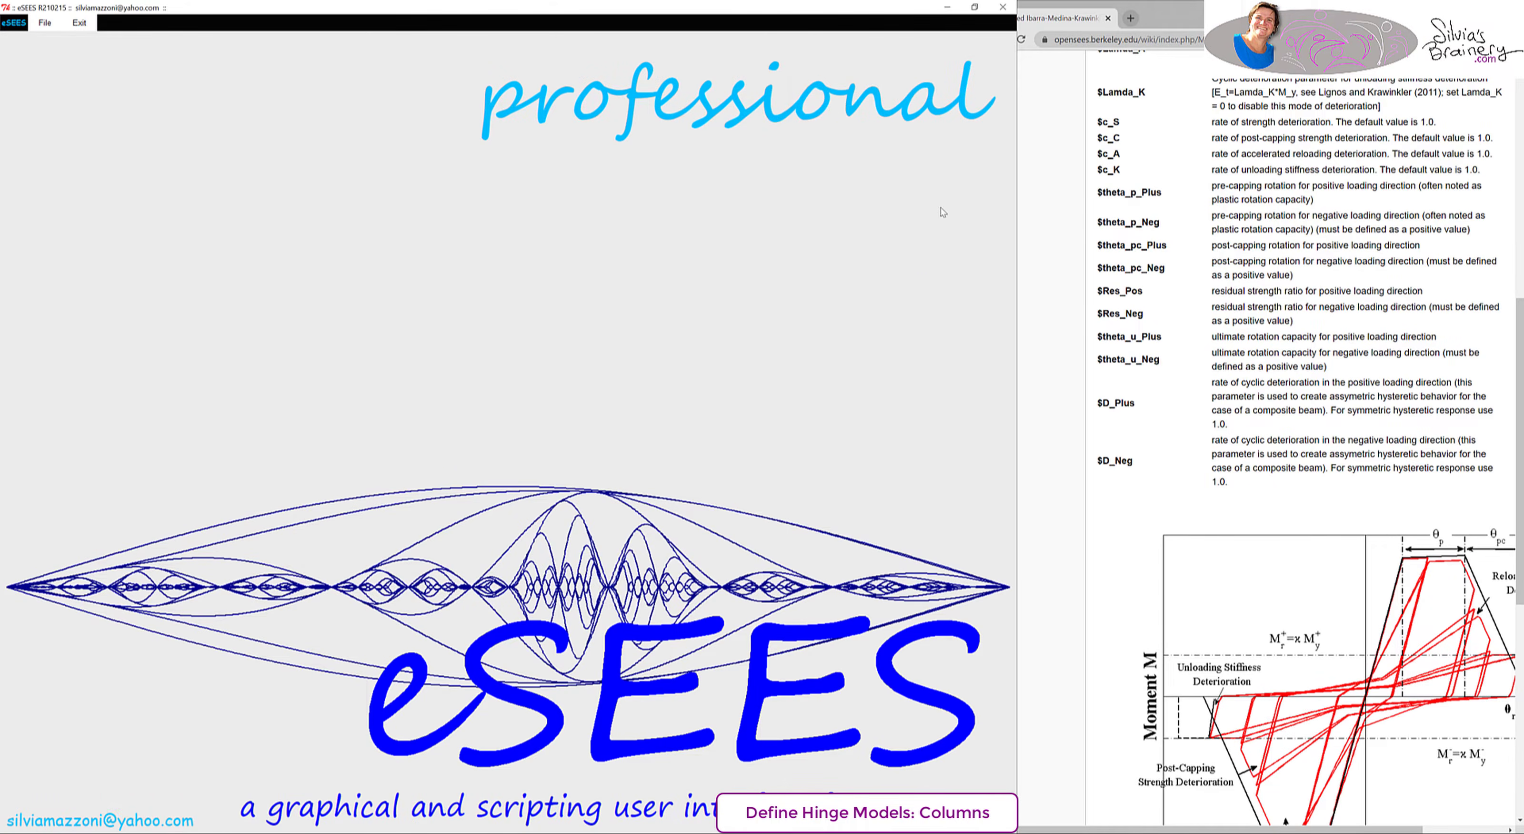
- Open the RCIMFdemo.tcl model file in eSEES
left_click(45, 22)
left_click(51, 42)
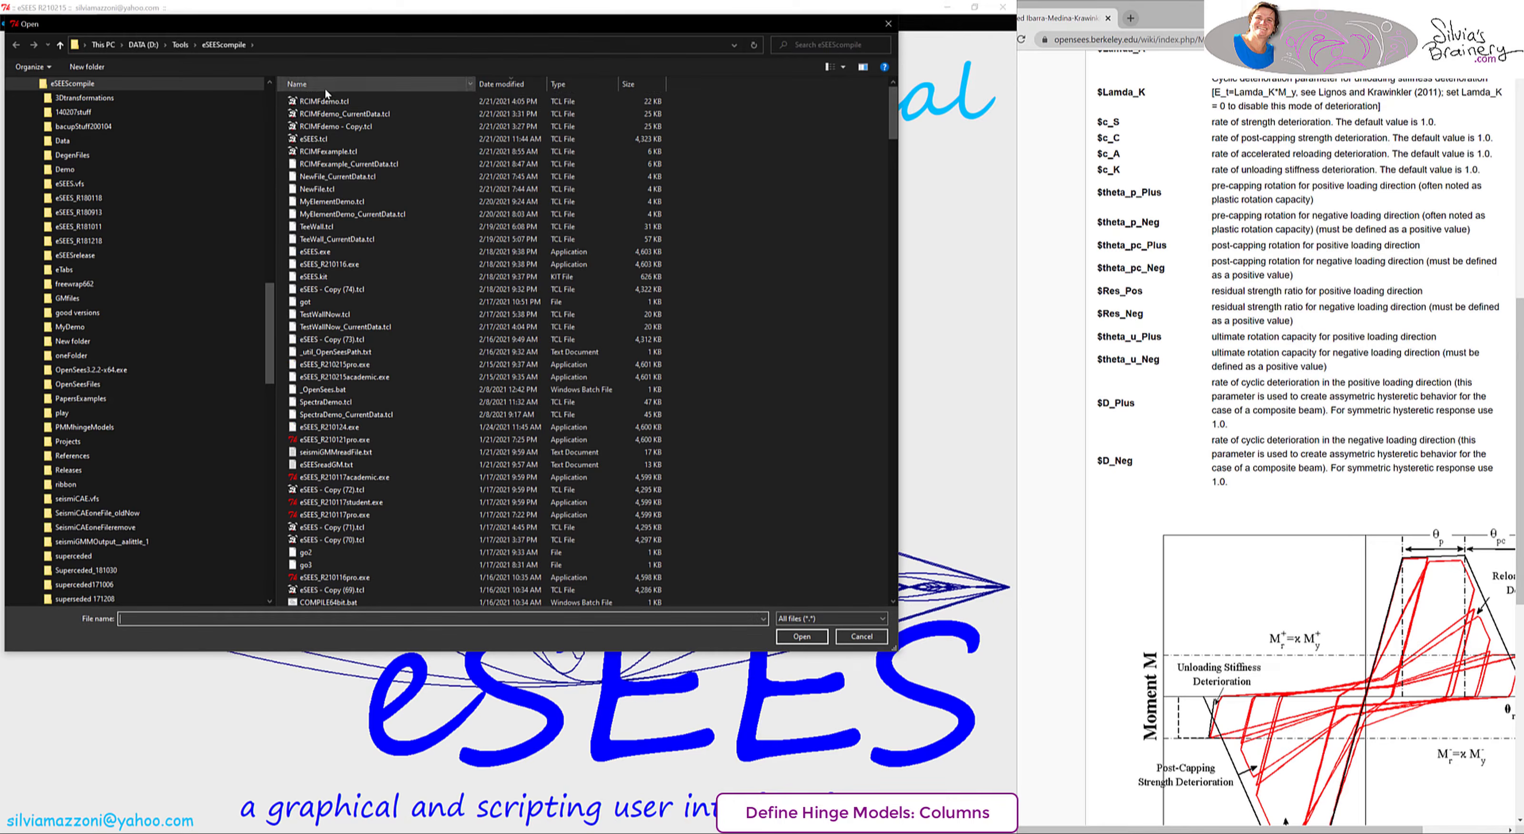
double_click(323, 96)
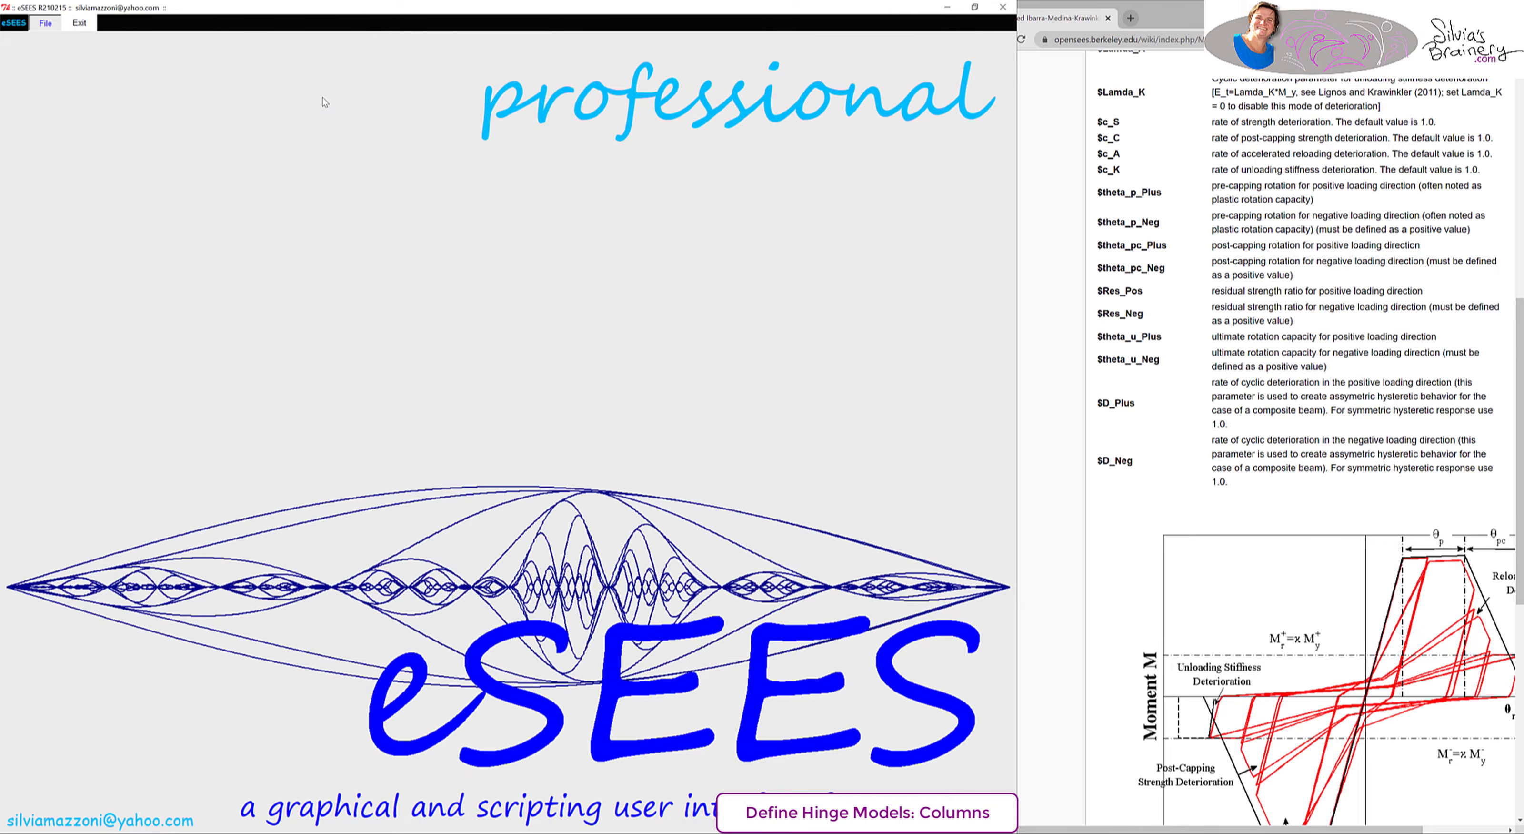
- Start a new degrading material using the ModIMKPinching model with user-defined rotations
left_click(80, 22)
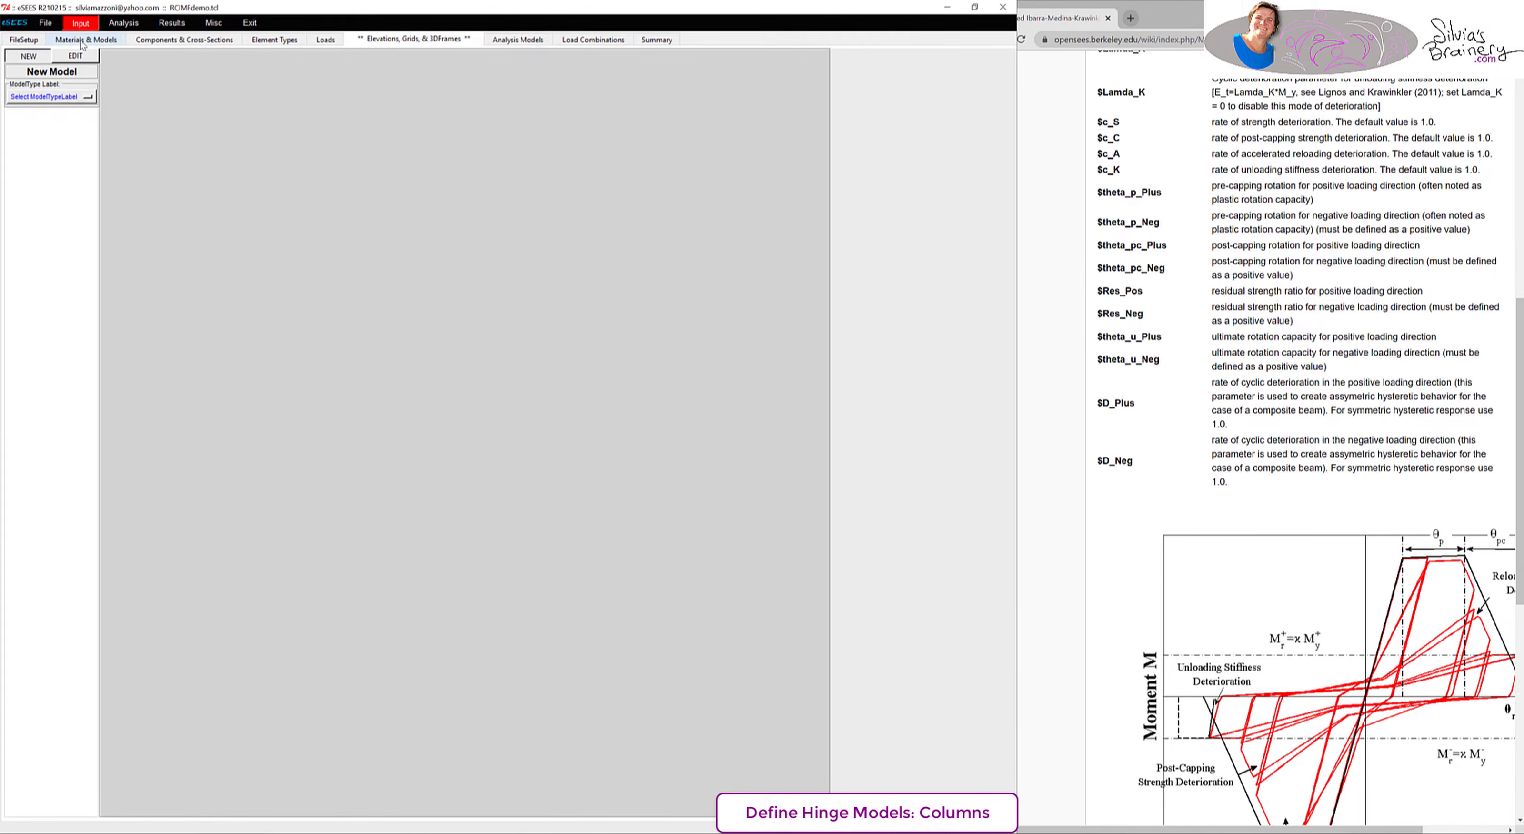
left_click(84, 39)
left_click(41, 83)
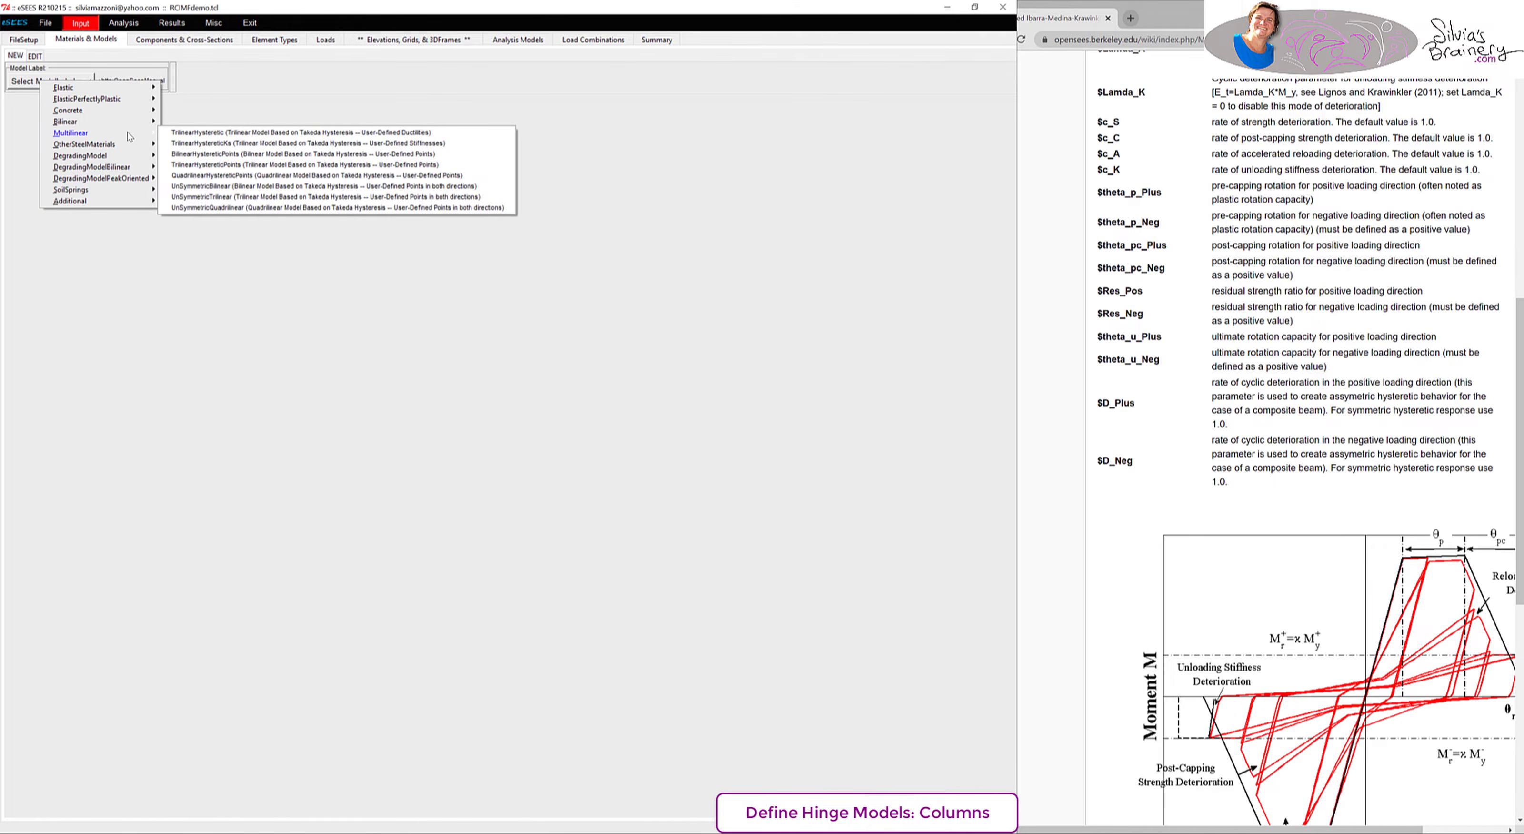
mouse_move(114, 156)
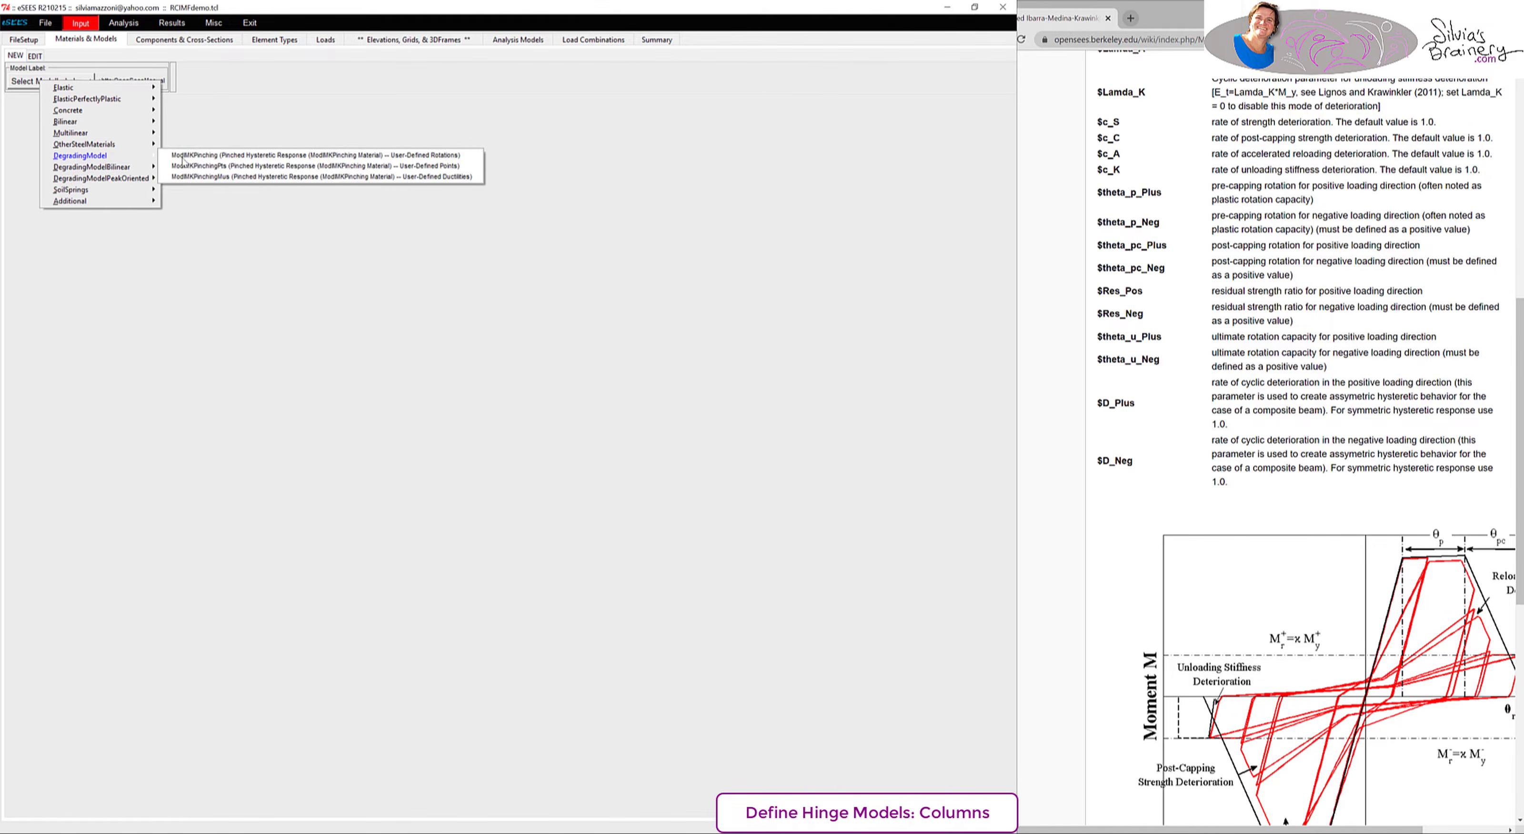
left_click(284, 156)
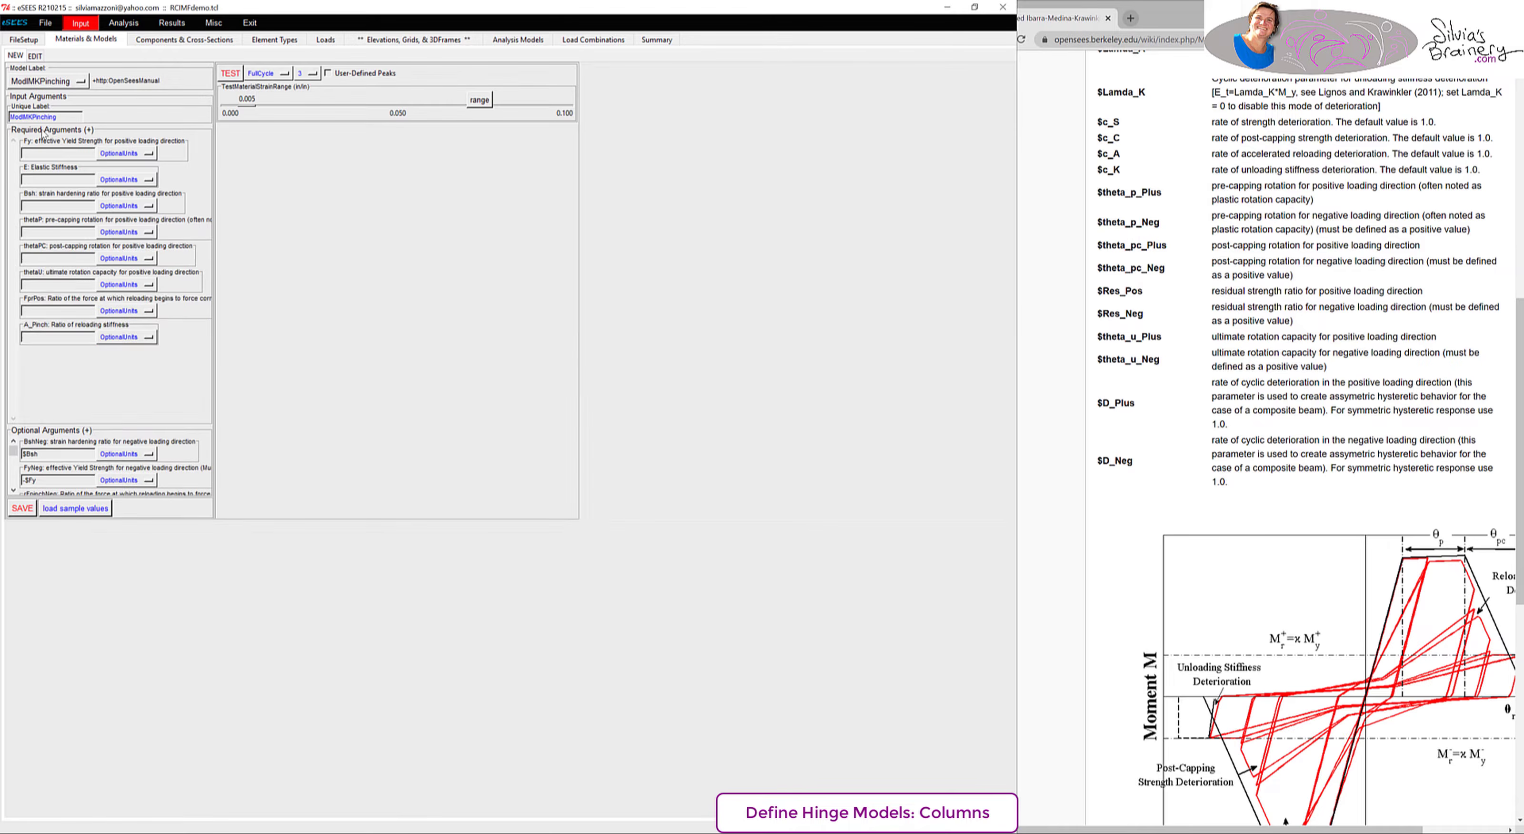
- Open the OpenSees manual page for ModIMKPinching and examine its parameter definitions and backbone figure
left_click(110, 85)
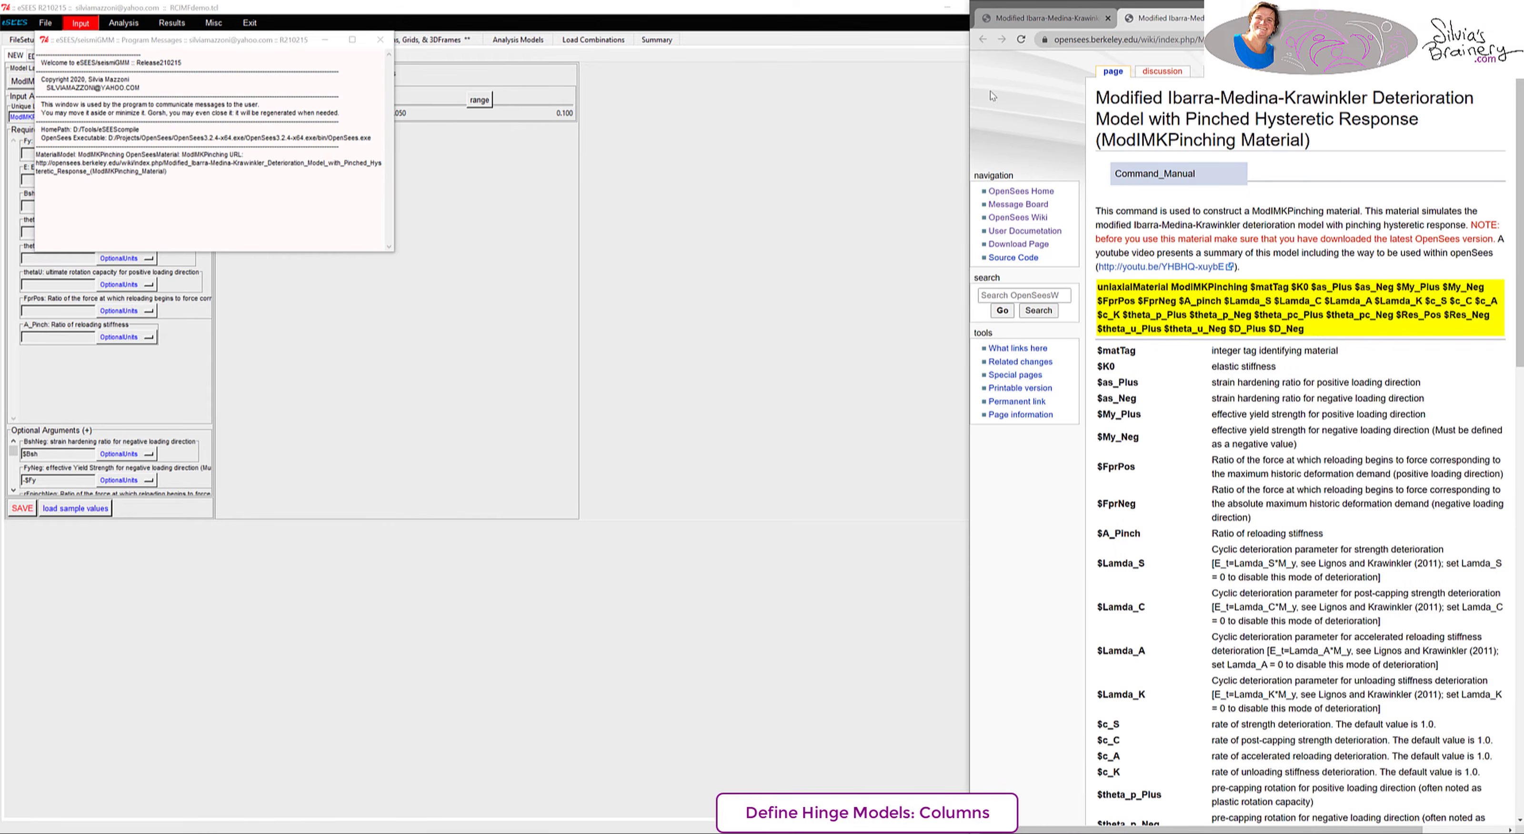
scroll(1256, 356, "down", 12)
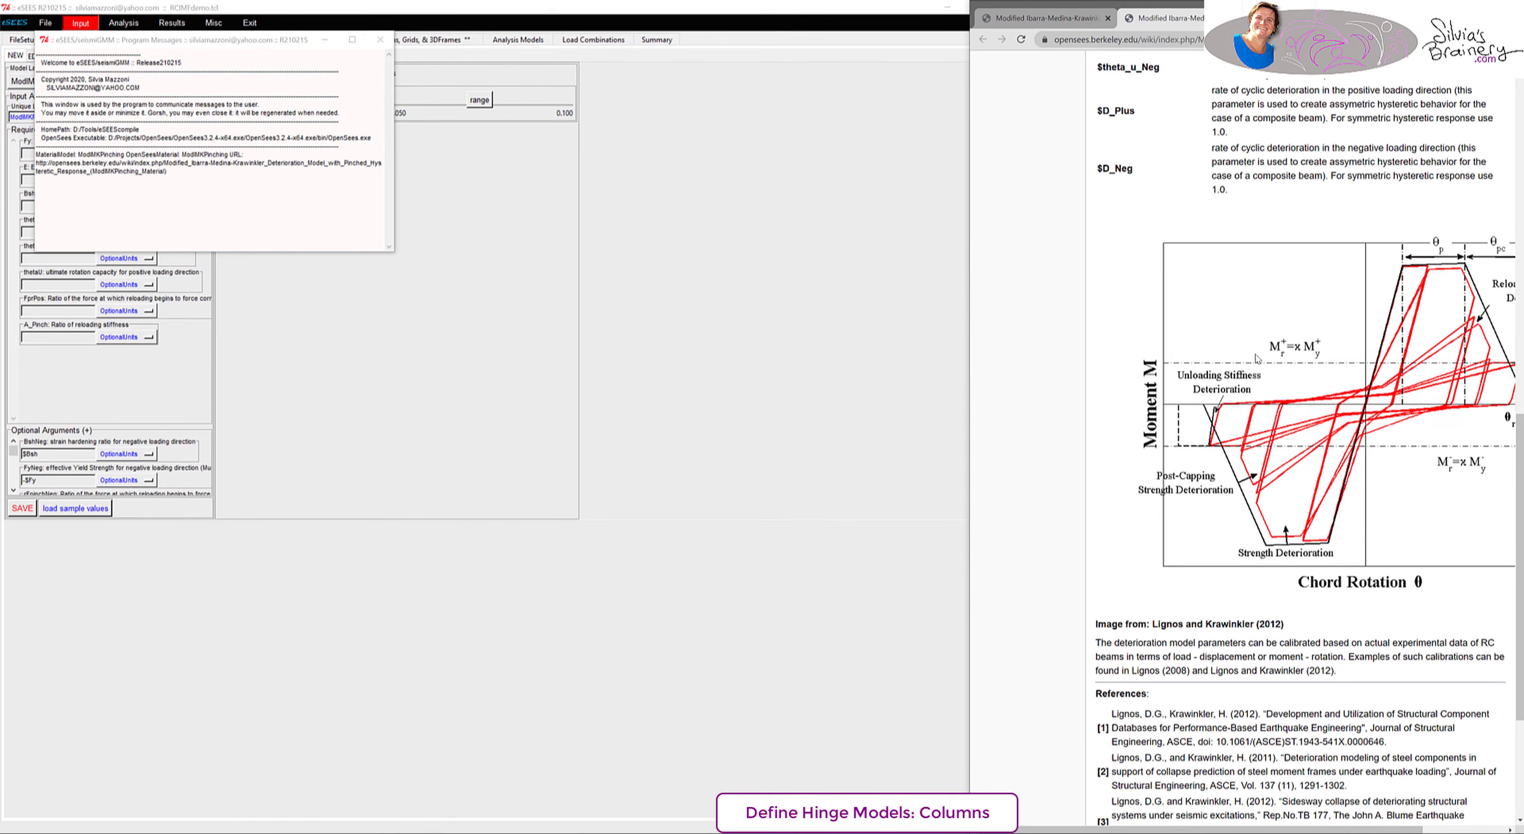
left_click(325, 40)
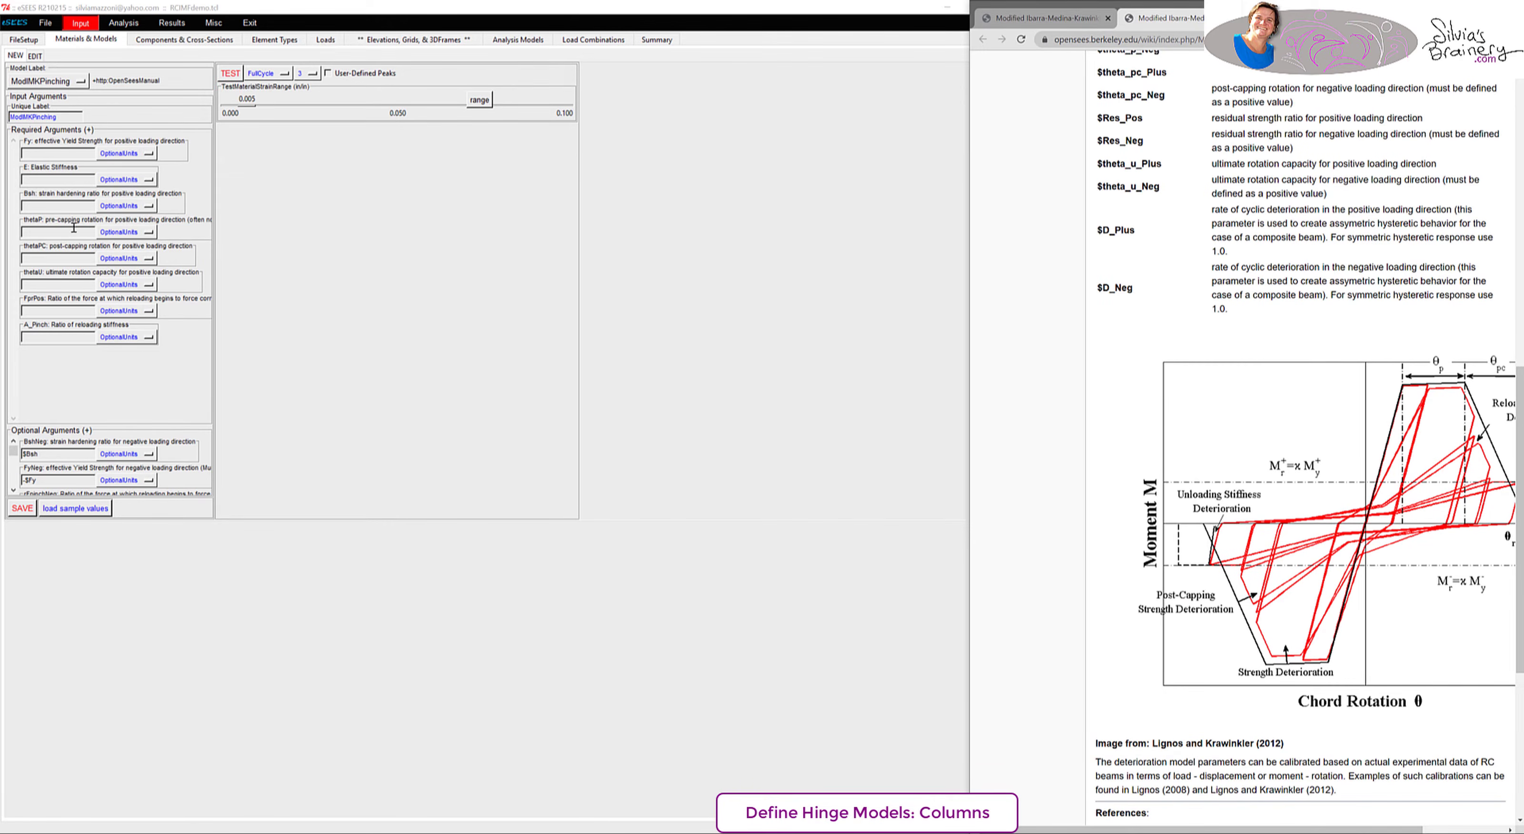
- Set the required arguments to Fy 100, E 10000, Bsh 0.01, thetaP .01, thetaPC .02, thetaU .1, FprPos 1, A_Pinch 1, and test the material
left_click(45, 152)
type("1")
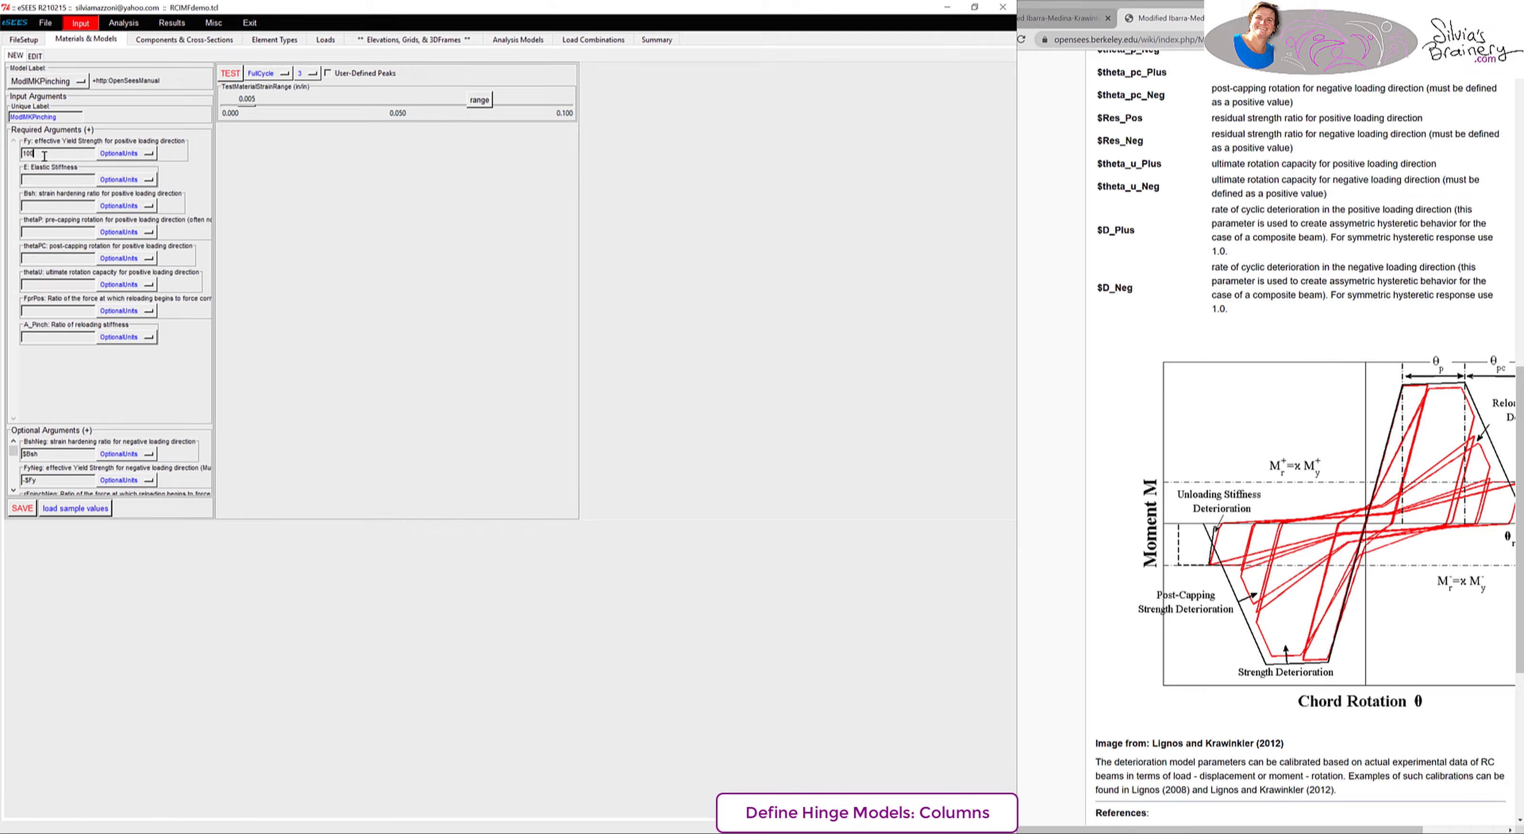
left_click(40, 179)
type("100")
type("0")
type(".02")
left_click(43, 288)
type("1")
left_click(47, 336)
type("1")
left_click(230, 74)
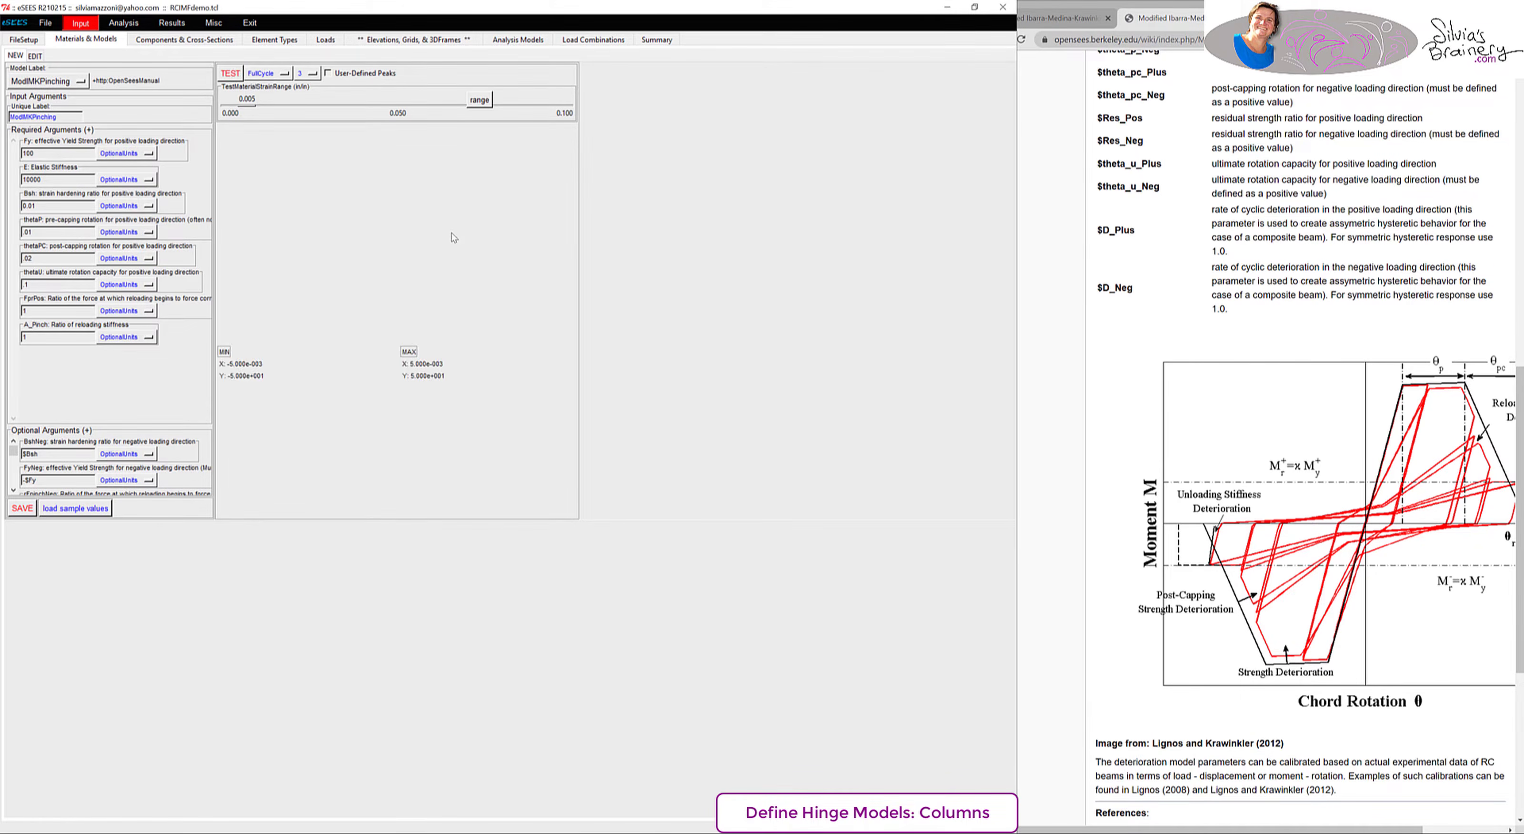
- Rerun the material test with the strain range set to 0.100, and again with it set to 0.050
left_click_drag(249, 425, 591, 427)
left_click(226, 395)
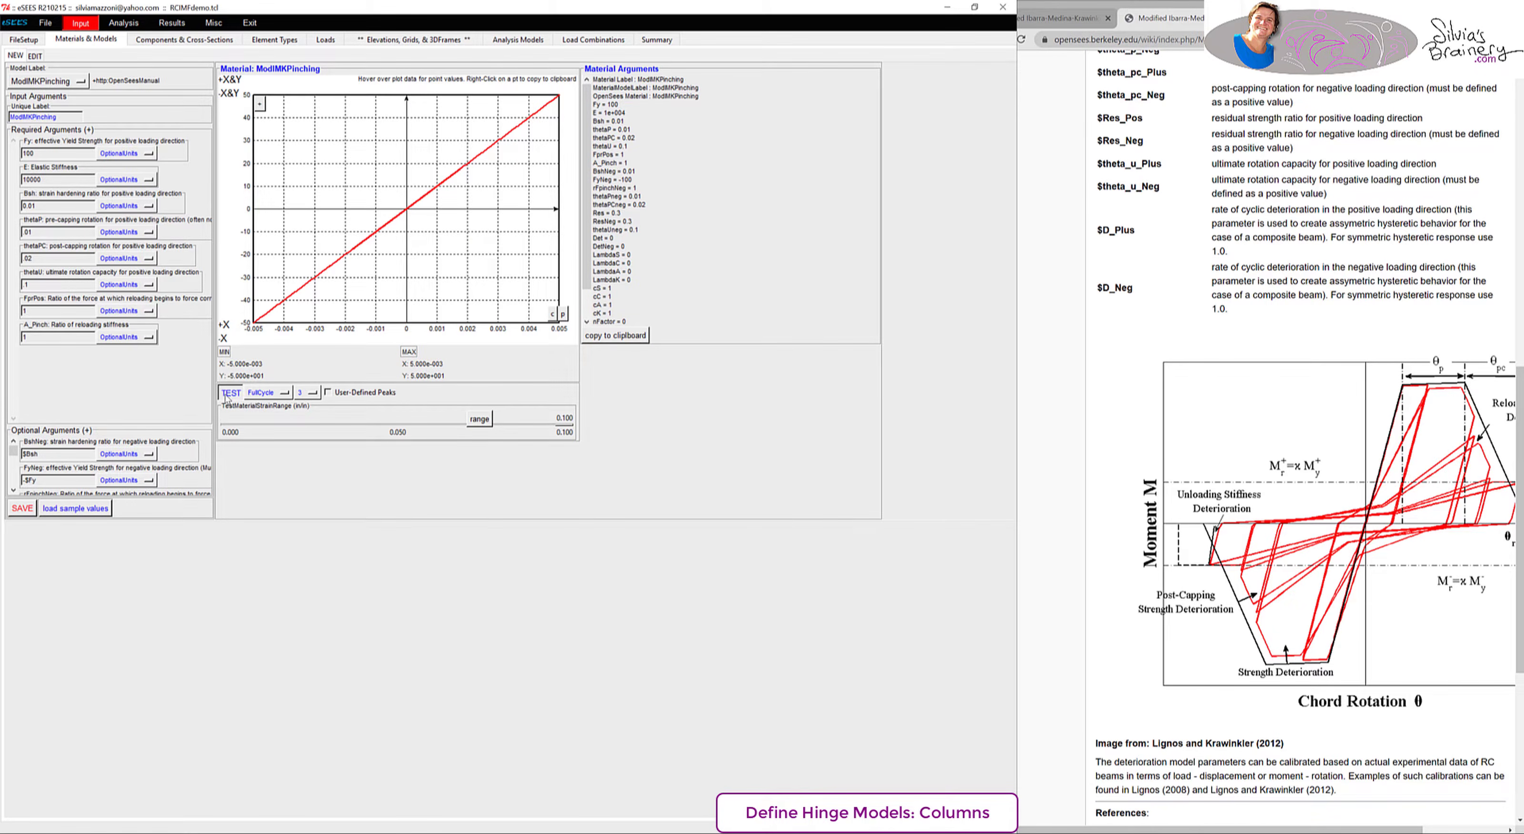
left_click(227, 393)
mouse_move(422, 154)
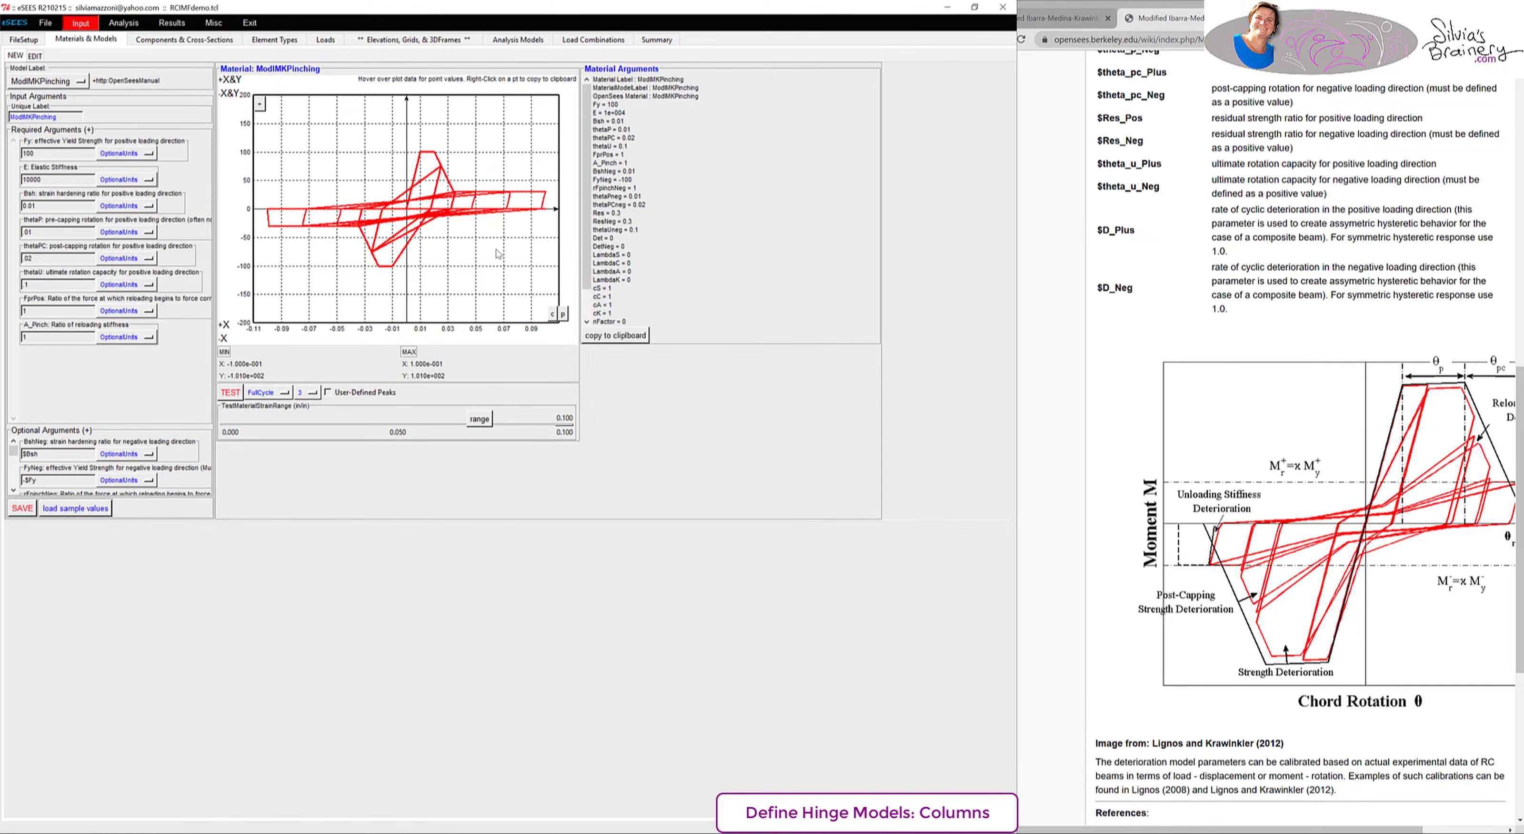
left_click_drag(565, 422, 399, 435)
left_click(237, 397)
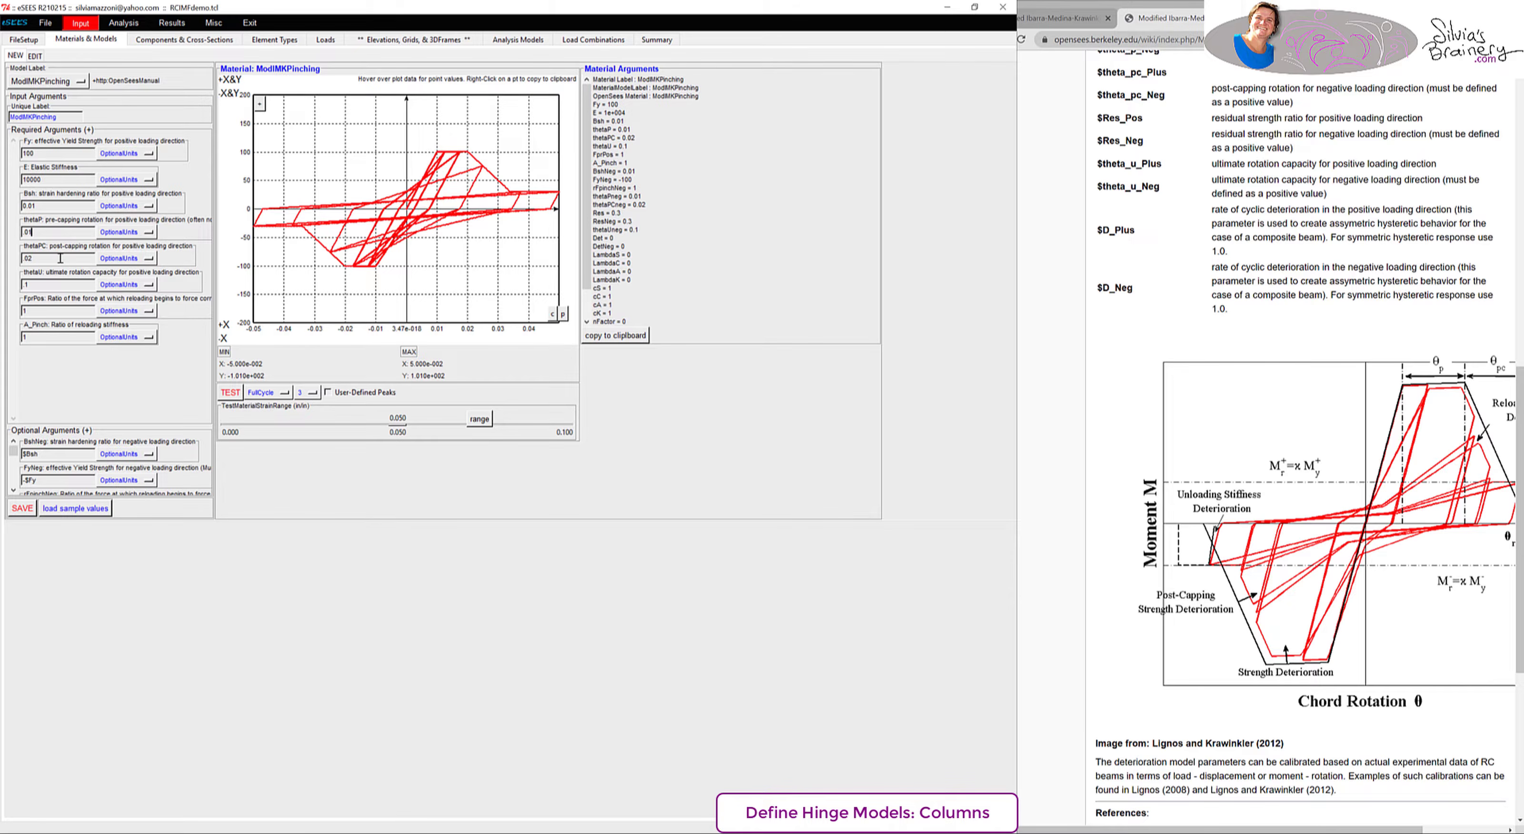
- Test the material with a thetaP of .025, restore thetaP to .01, and retest to inspect the curve's capping and residual points
key("BackSpace")
type("25")
left_click(237, 396)
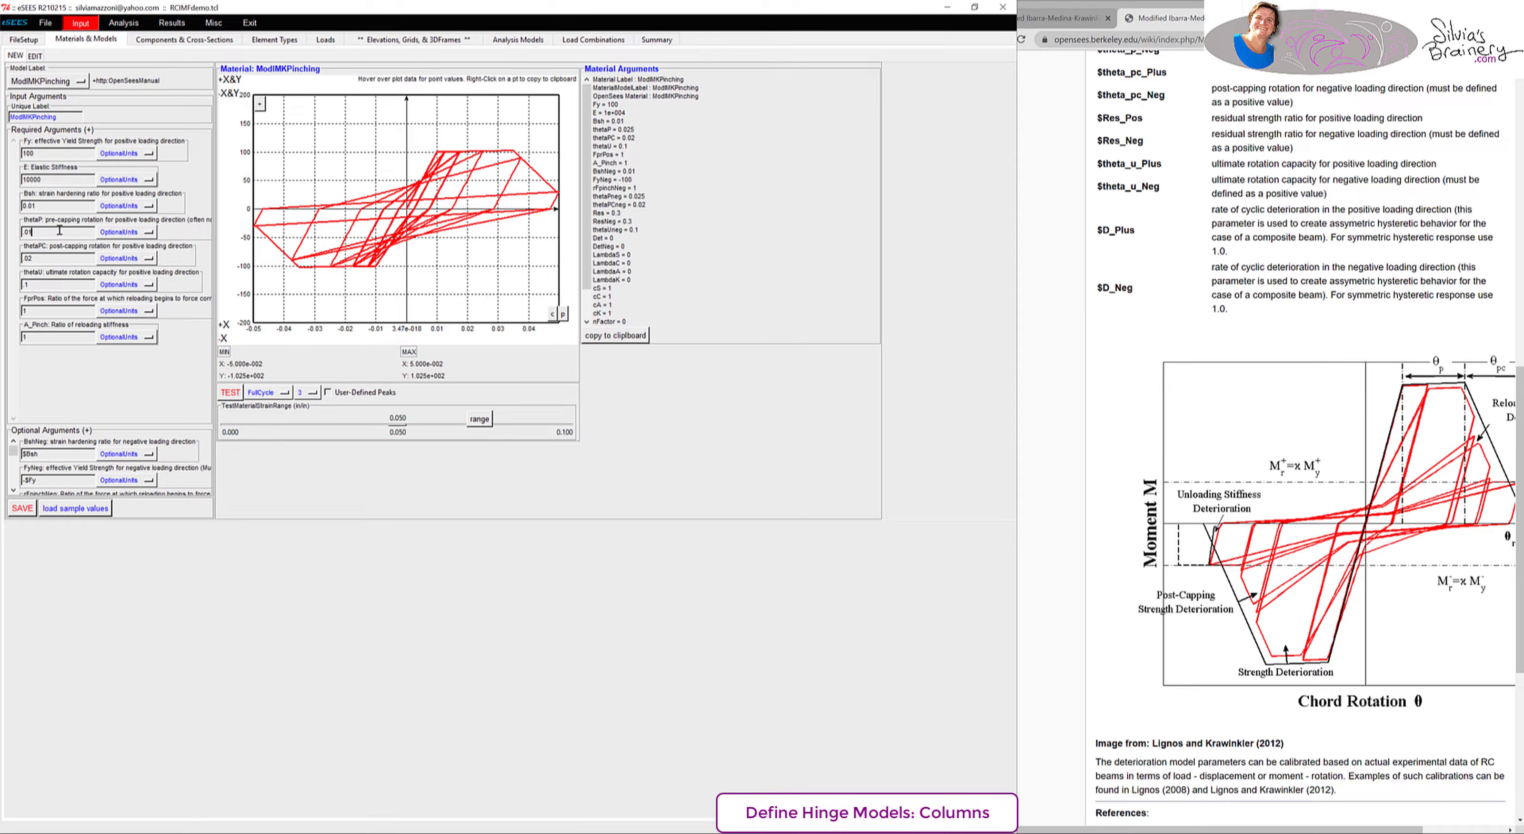
left_click(237, 396)
mouse_move(467, 153)
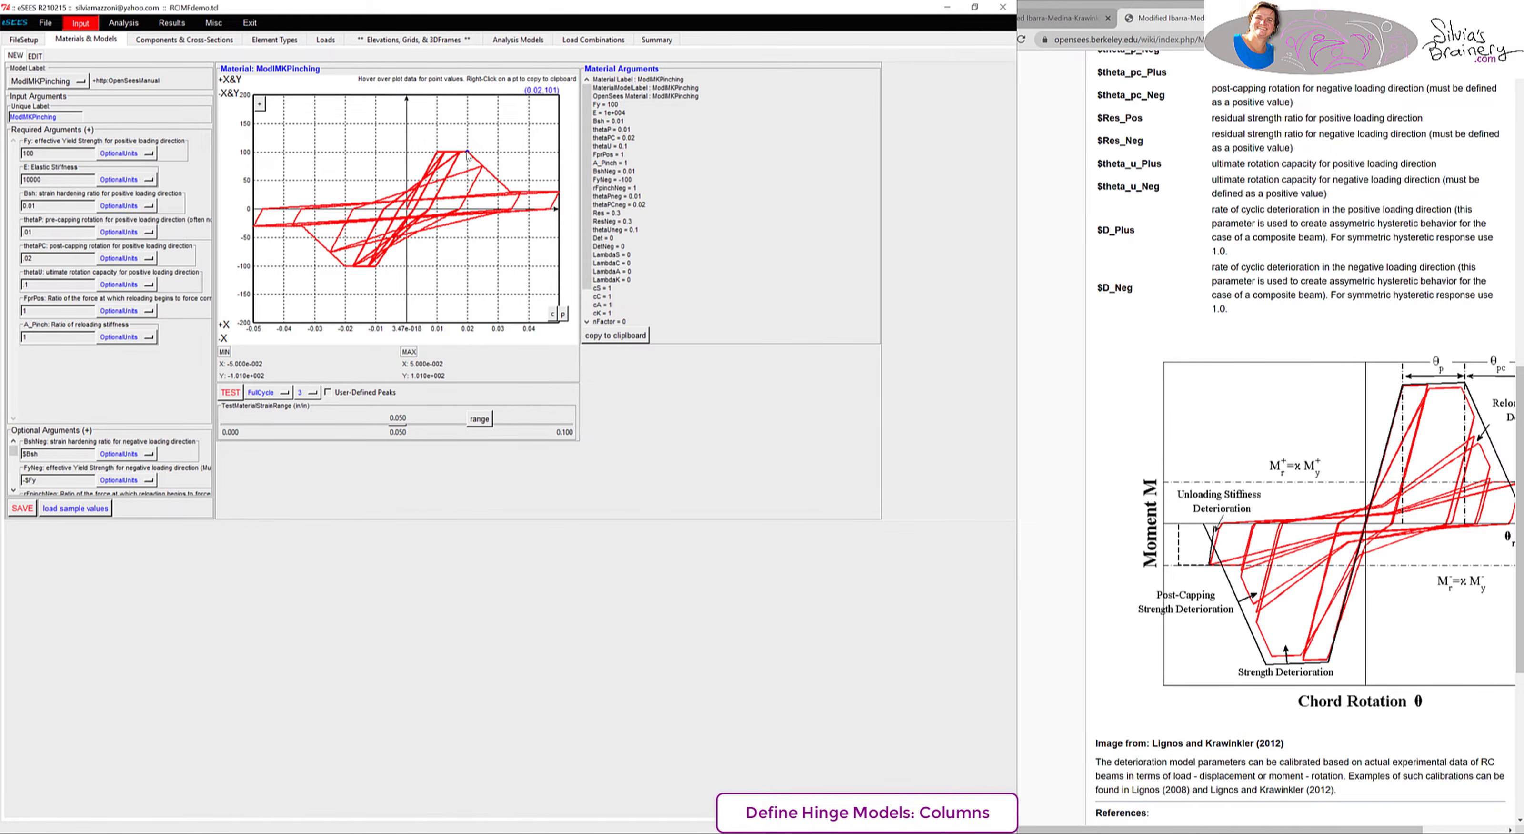
mouse_move(512, 195)
- Set the post-capping rotation thetaPC to .03 and rerun the material test
left_click(44, 258)
key("BackSpace")
left_click(227, 394)
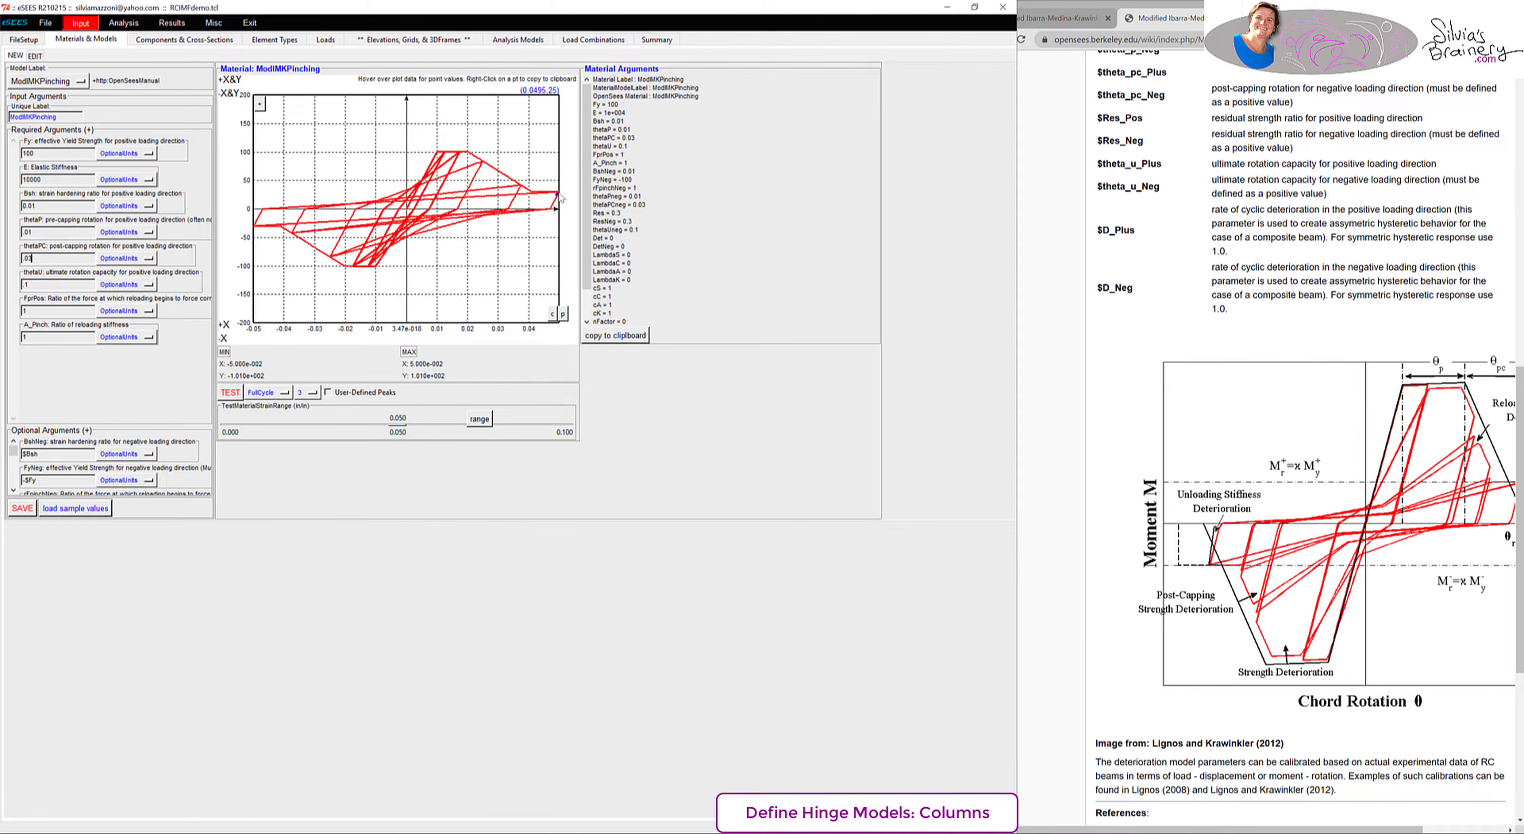
- Set the optional residual strength ratio Res to 0.50, retest the response, and save the ModIMKPinching material
left_click(87, 431)
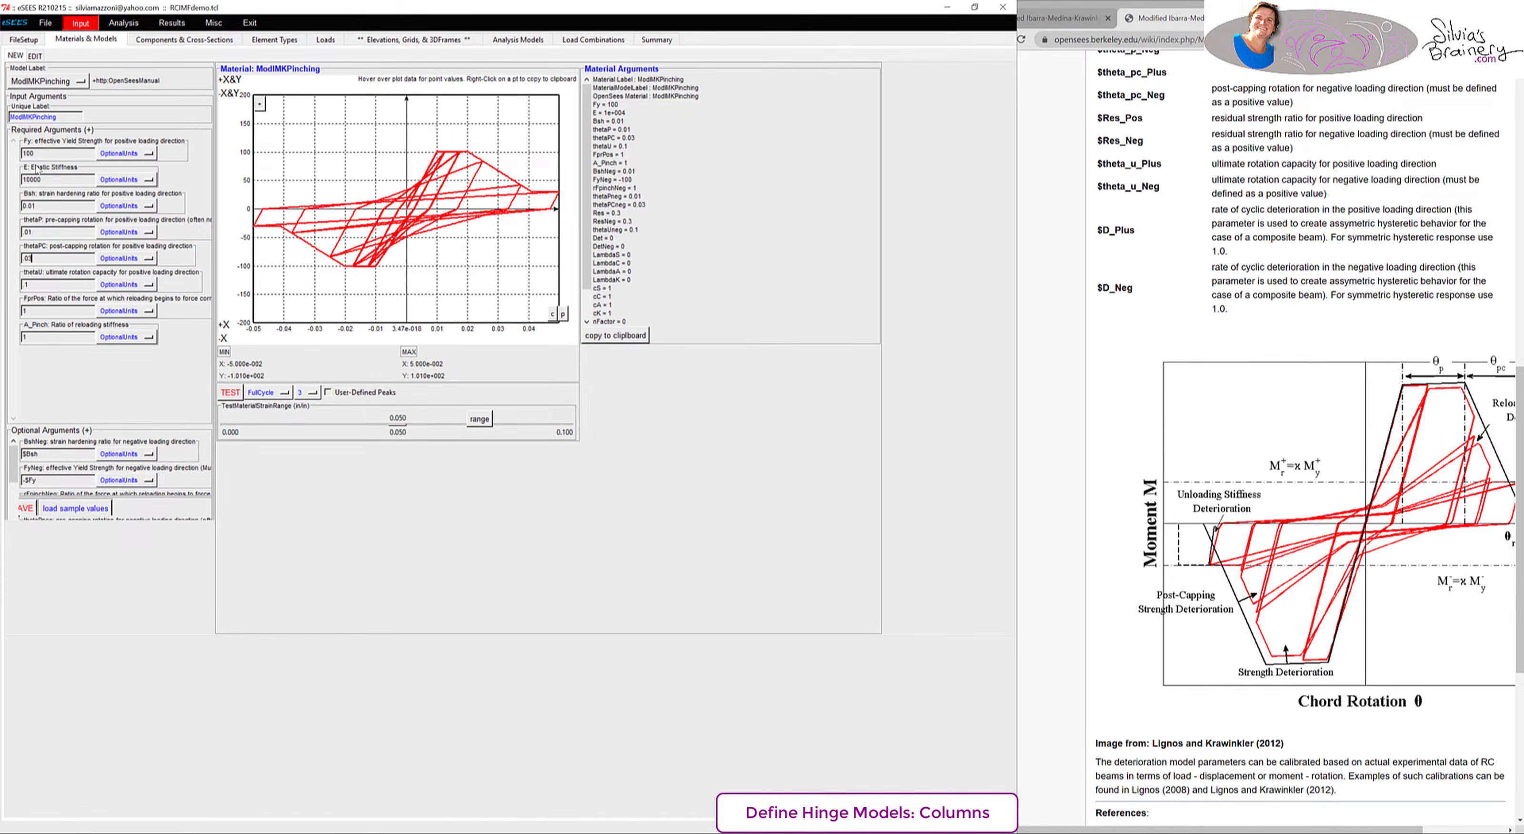
left_click(41, 129)
left_click_drag(14, 279, 92, 308)
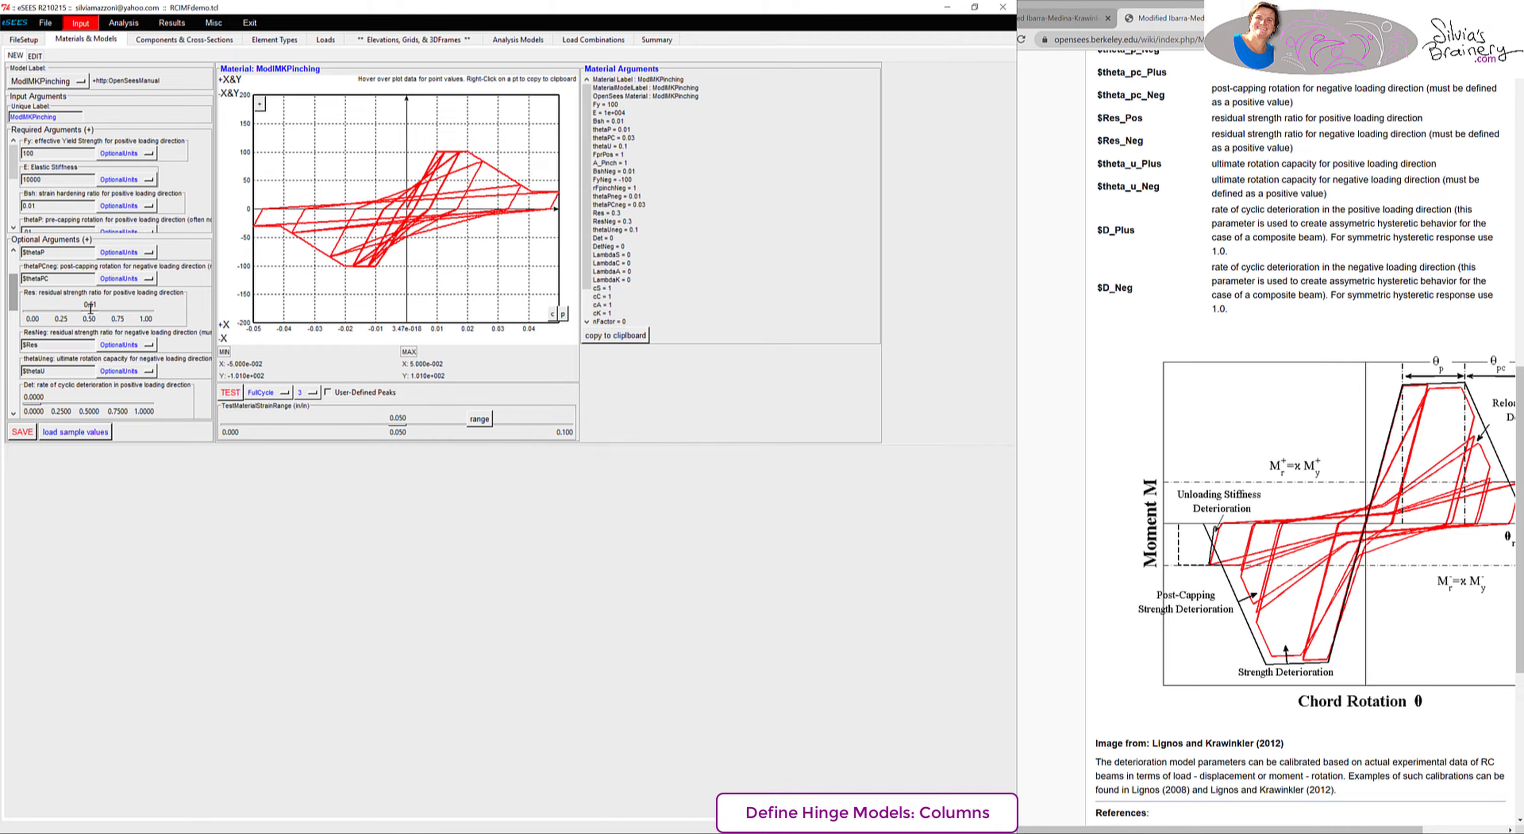
left_click(231, 393)
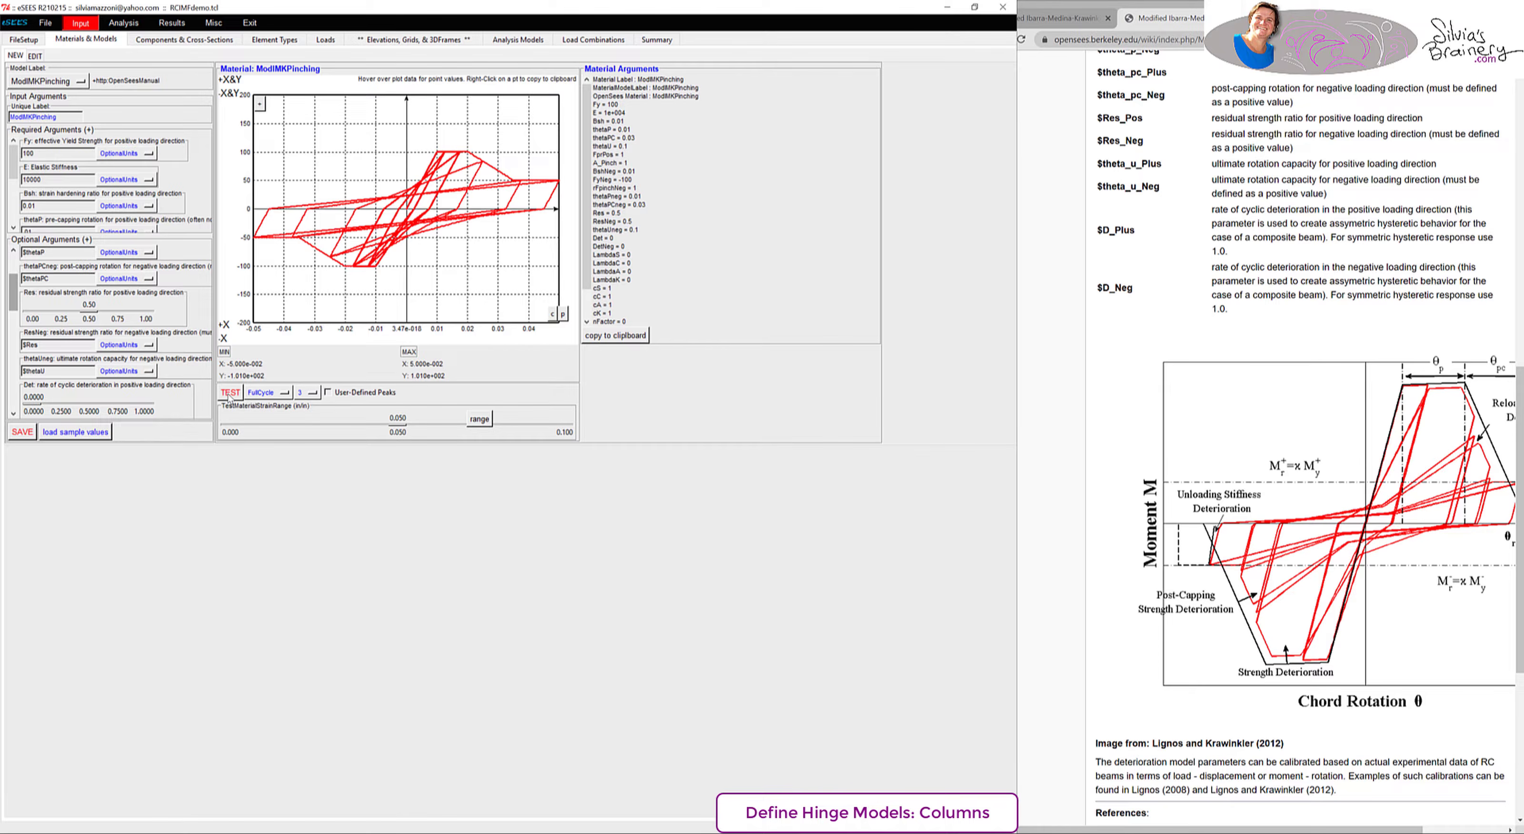
left_click(21, 433)
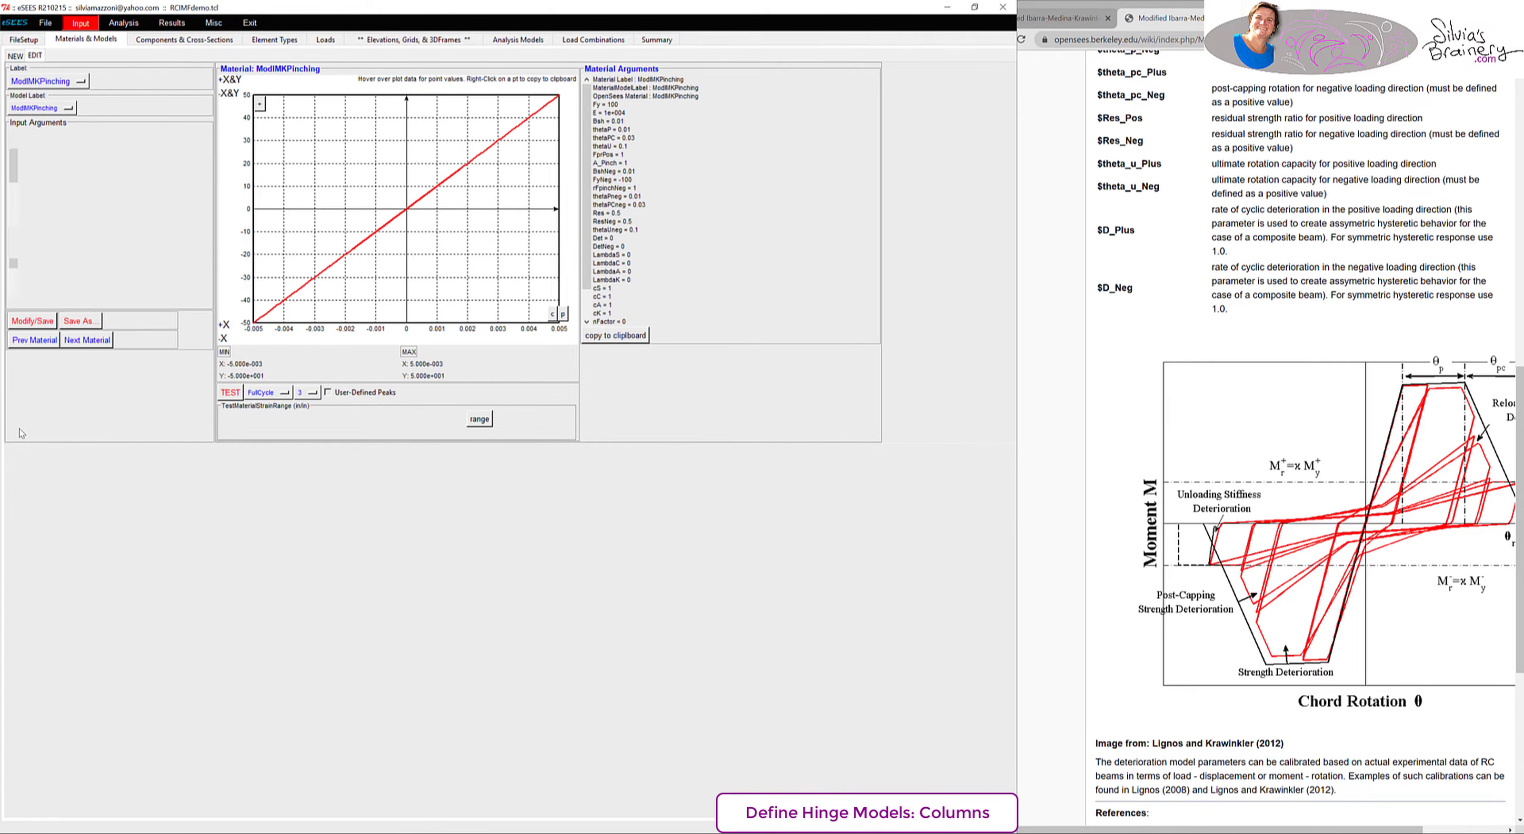
- Open the RCIMFdemo_CurrentData.tcl script and examine how its addMaterial commands define the materials
left_click(81, 24)
left_click(88, 134)
left_click_drag(496, 305, 651, 650)
scroll(138, 375, "down", 19)
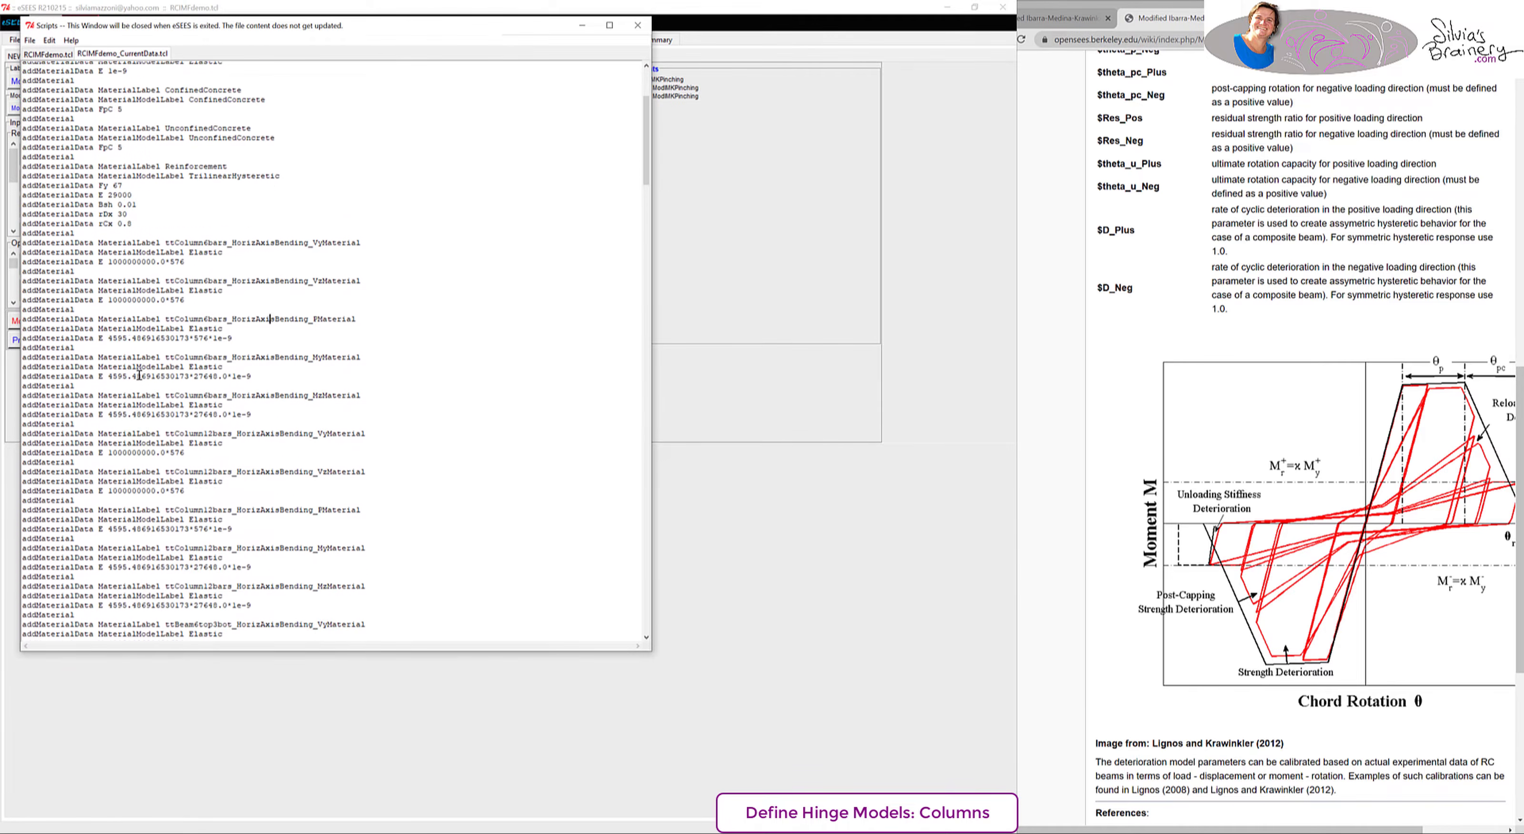
scroll(138, 374, "down", 8)
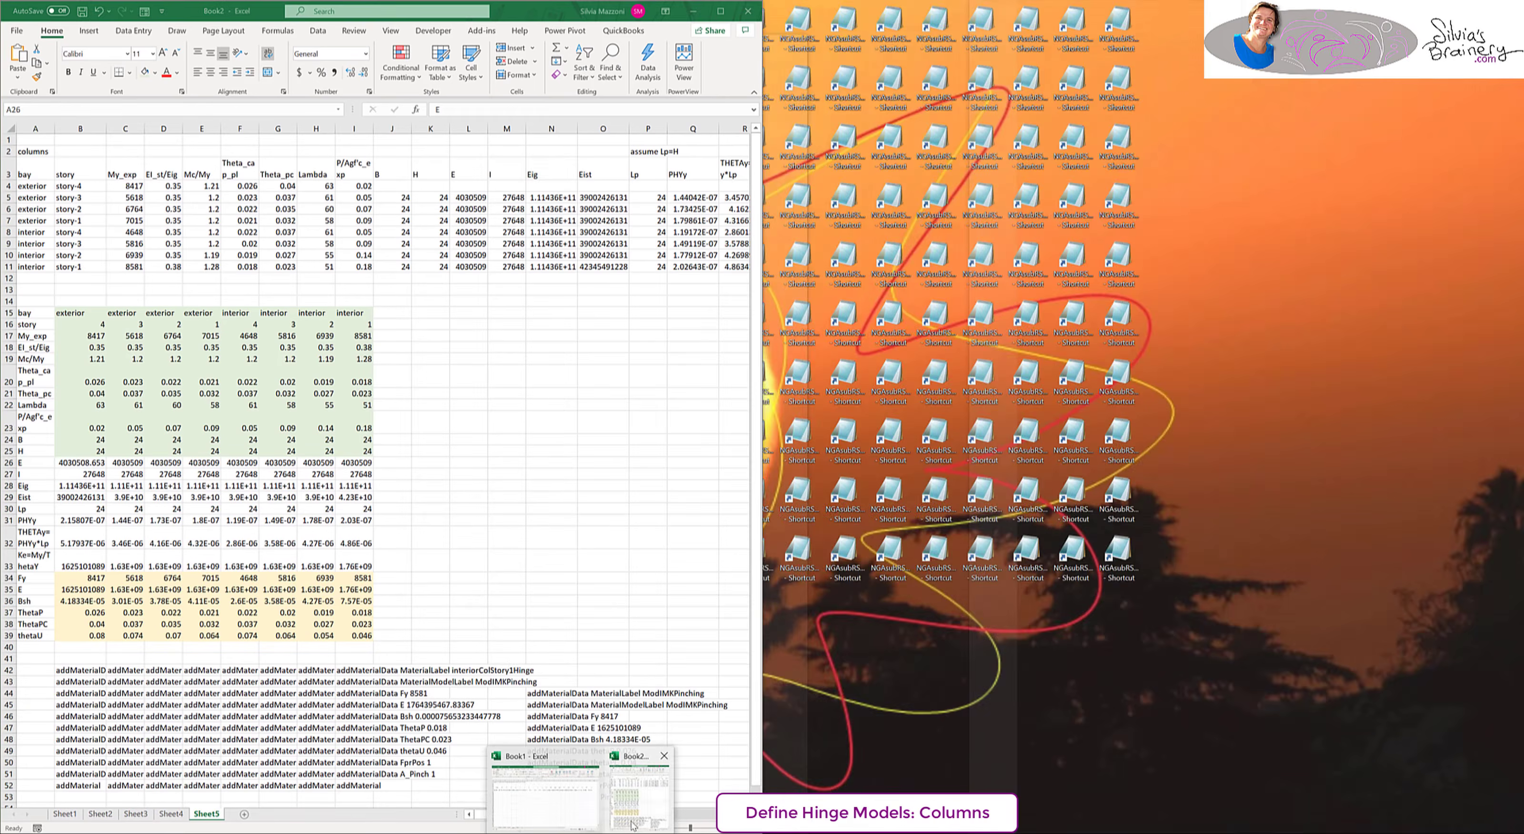
- Switch to Excel's Book2, copy the green column hinge data in A15:I25 of Sheet5, and add a new worksheet
left_click(634, 826)
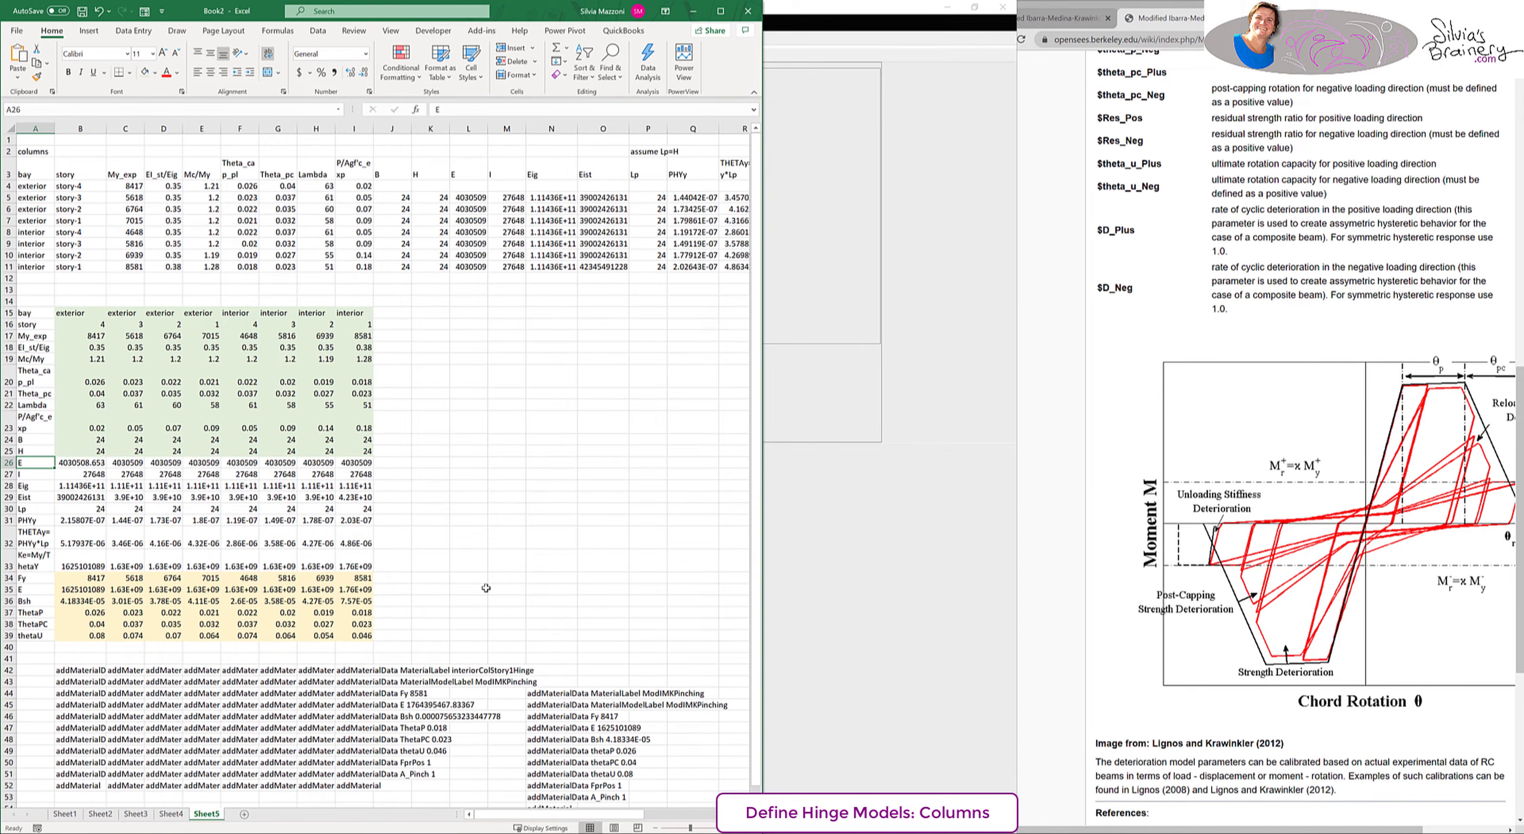
left_click_drag(27, 312, 361, 453)
key("ctrl+c")
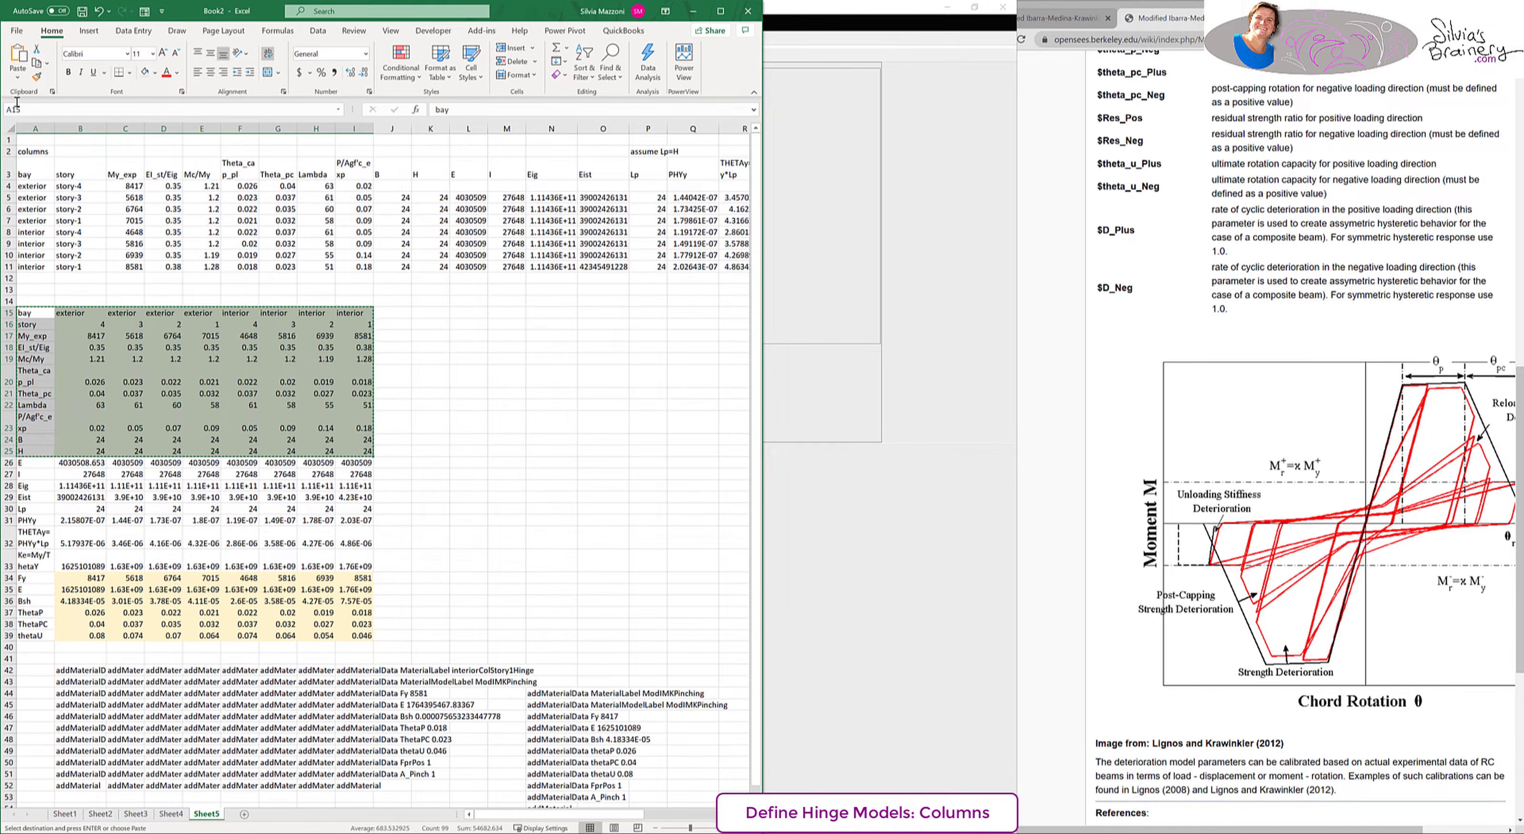
left_click(244, 813)
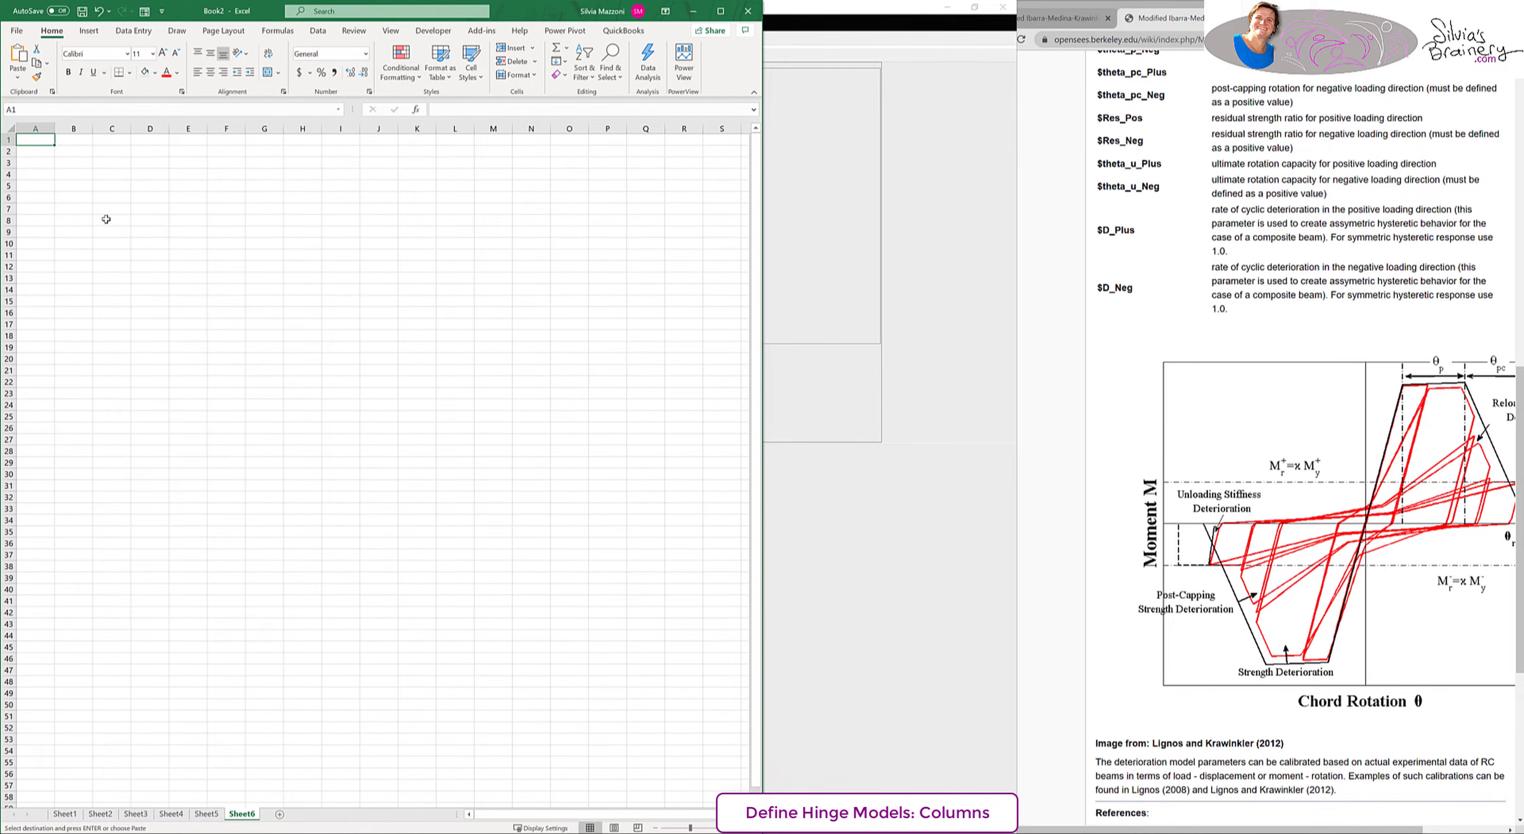
- Enter the label "columns" in cell A5 of the new sheet
left_click(26, 183)
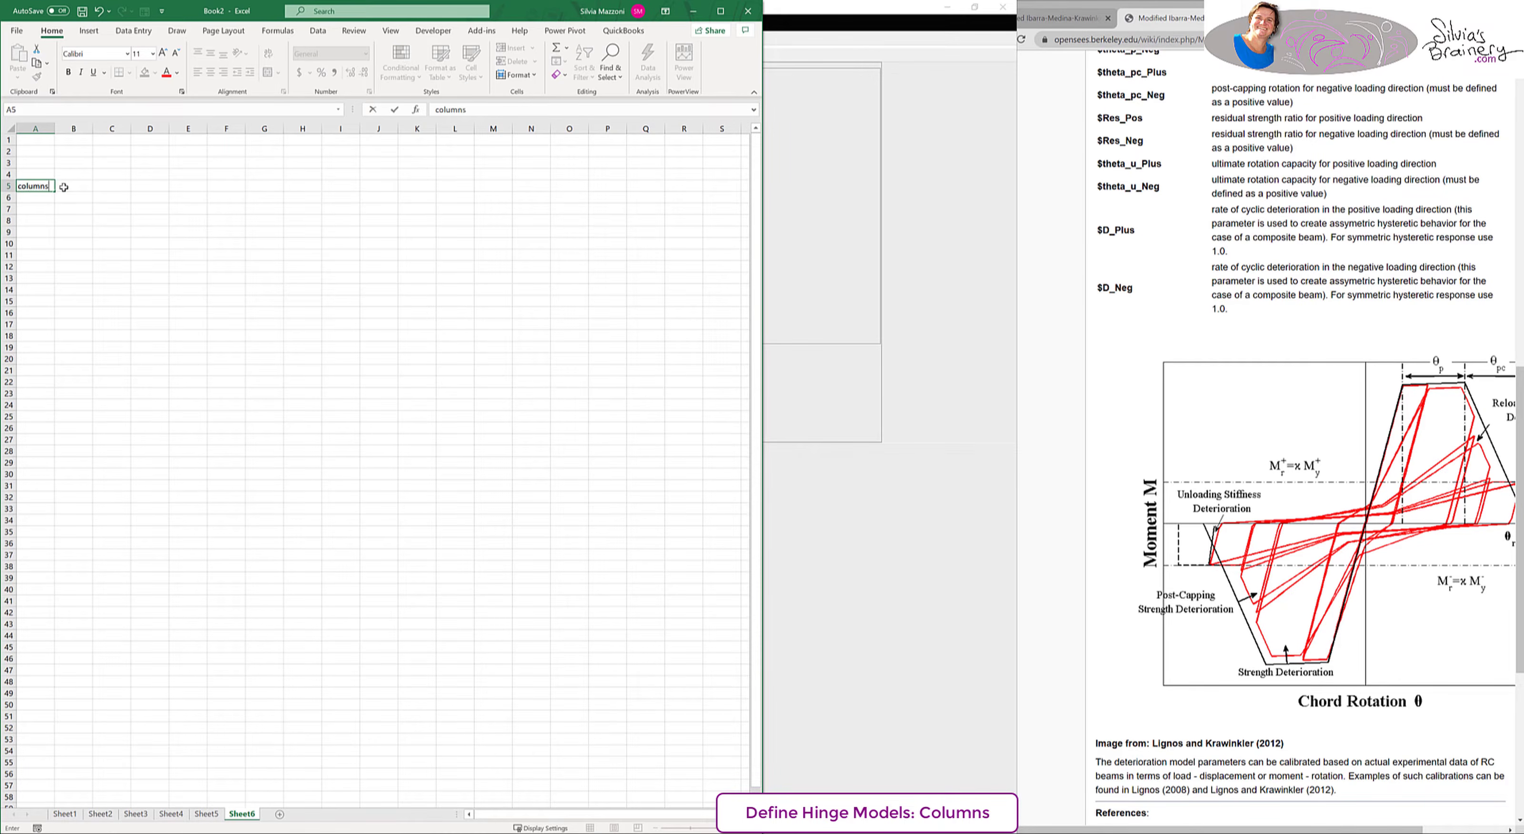
key("Return")
left_click(120, 252)
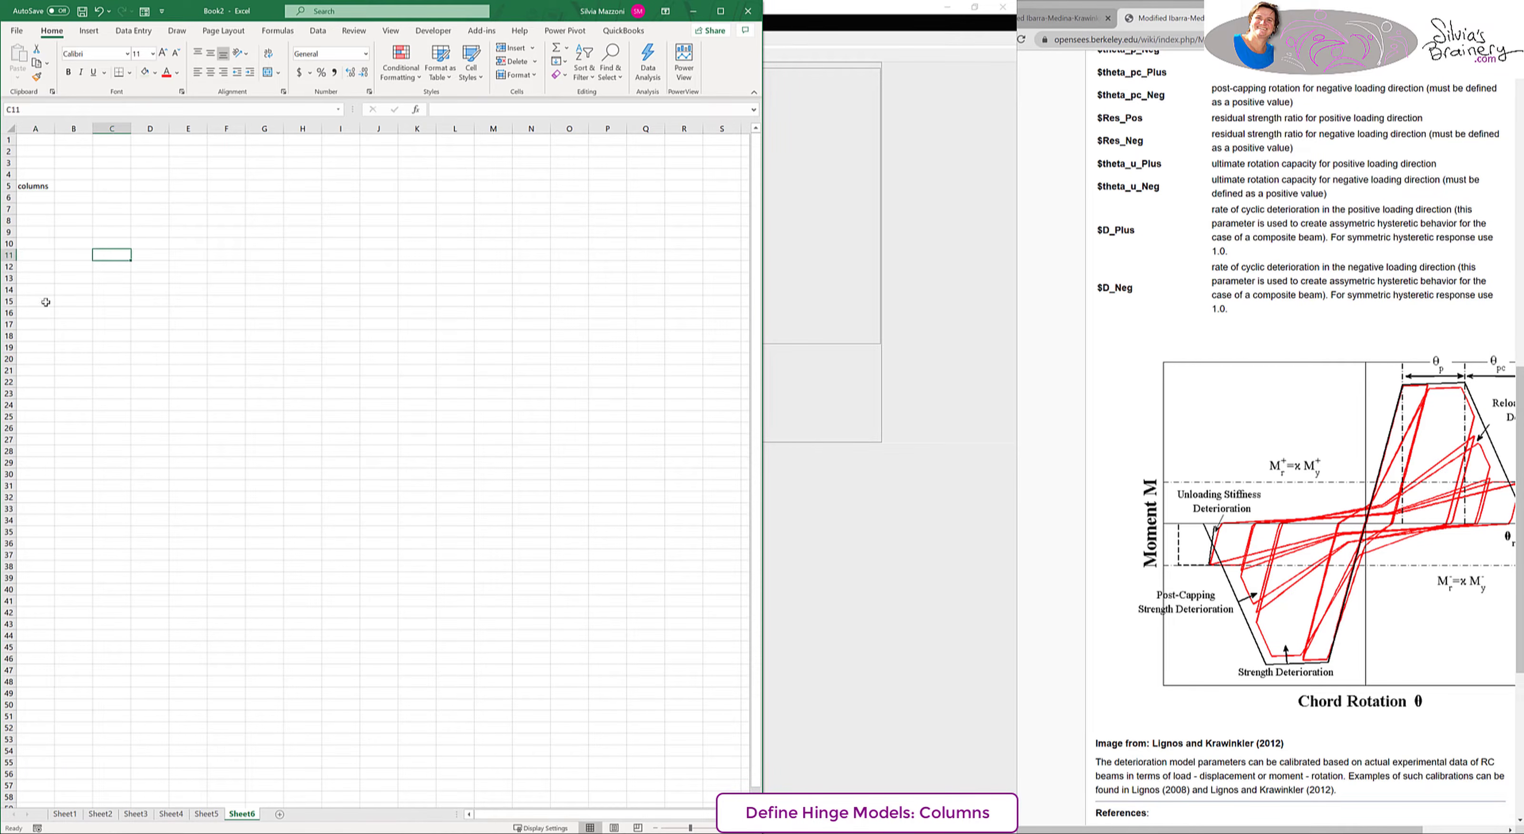
- Copy the column hinge data from Sheet5 again and replace the label in Sheet6's cell A5 with "COLUMNS"
left_click(206, 814)
key("ctrl+c")
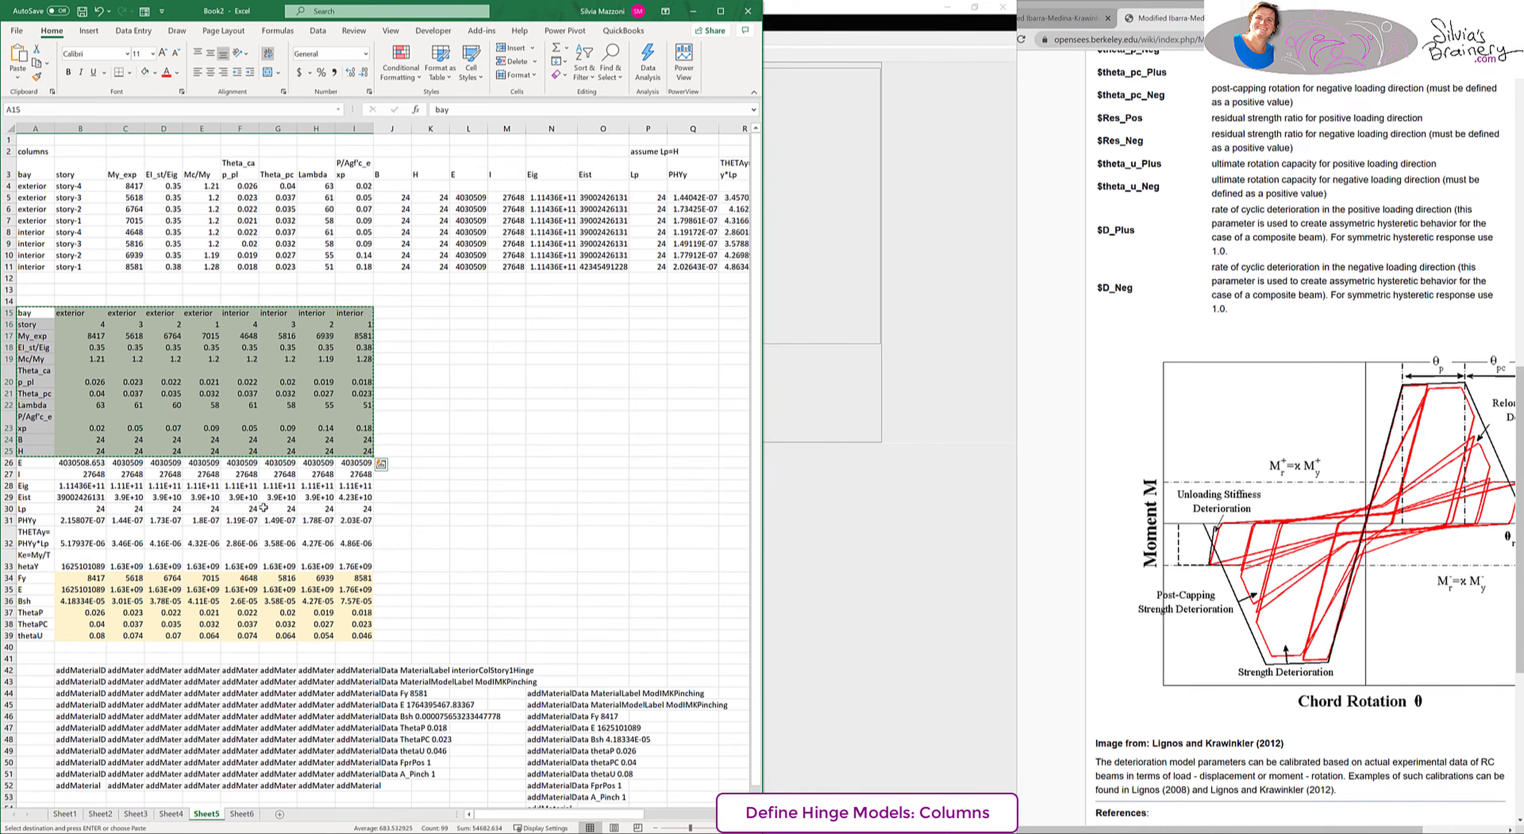
left_click(247, 817)
left_click(33, 187)
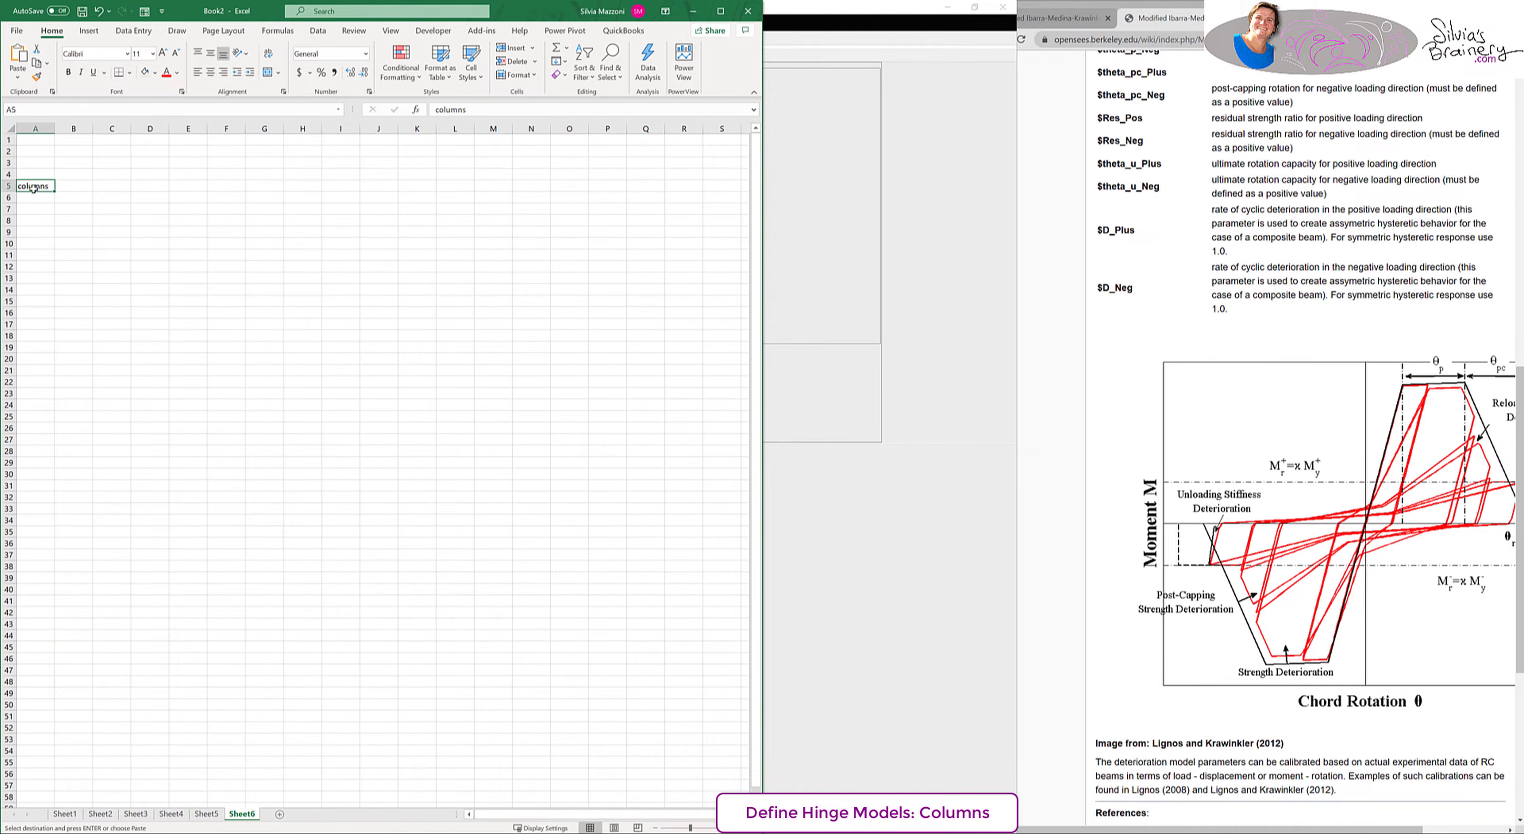
type("COLUMNS")
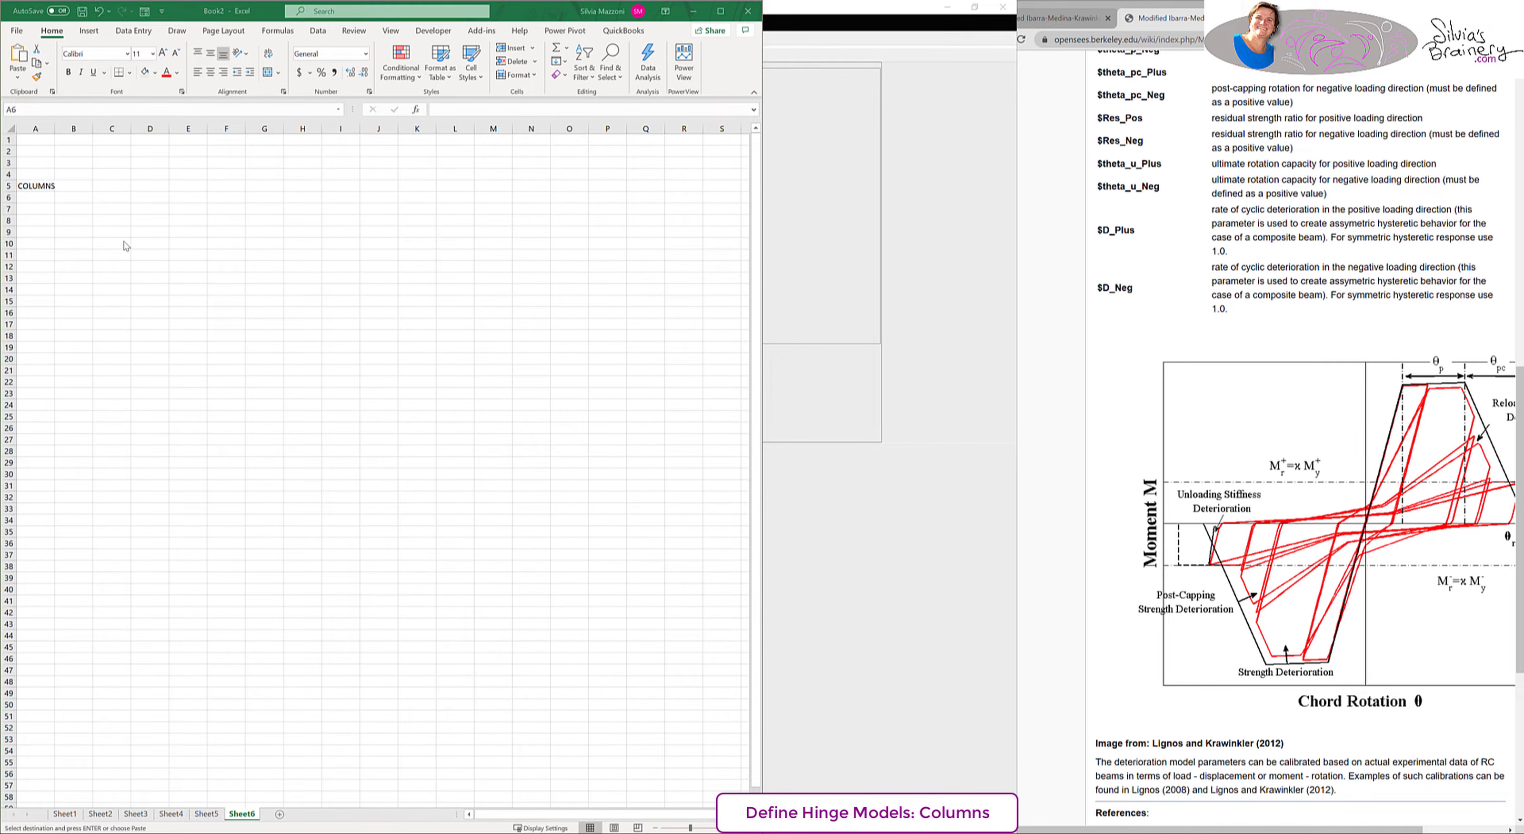
- Paste the copied column hinge data into Sheet6 starting at cell A6
left_click(36, 200)
key("ctrl+v")
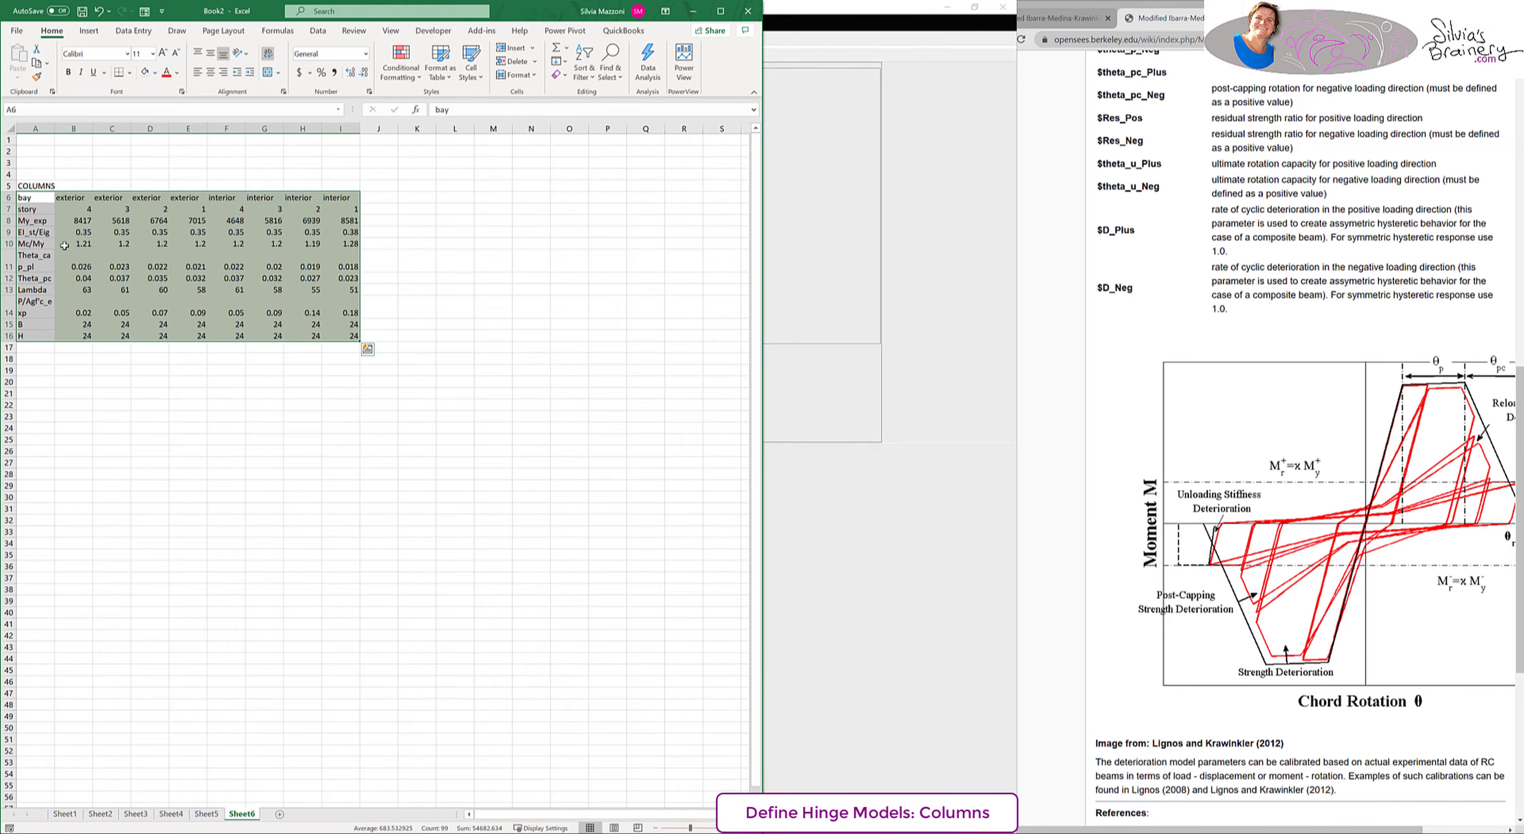
- Switch to the OpenSeesDemo PDF in Acrobat Reader and zoom in on the hinge values in the column modeling documentation slide
left_click(1092, 486)
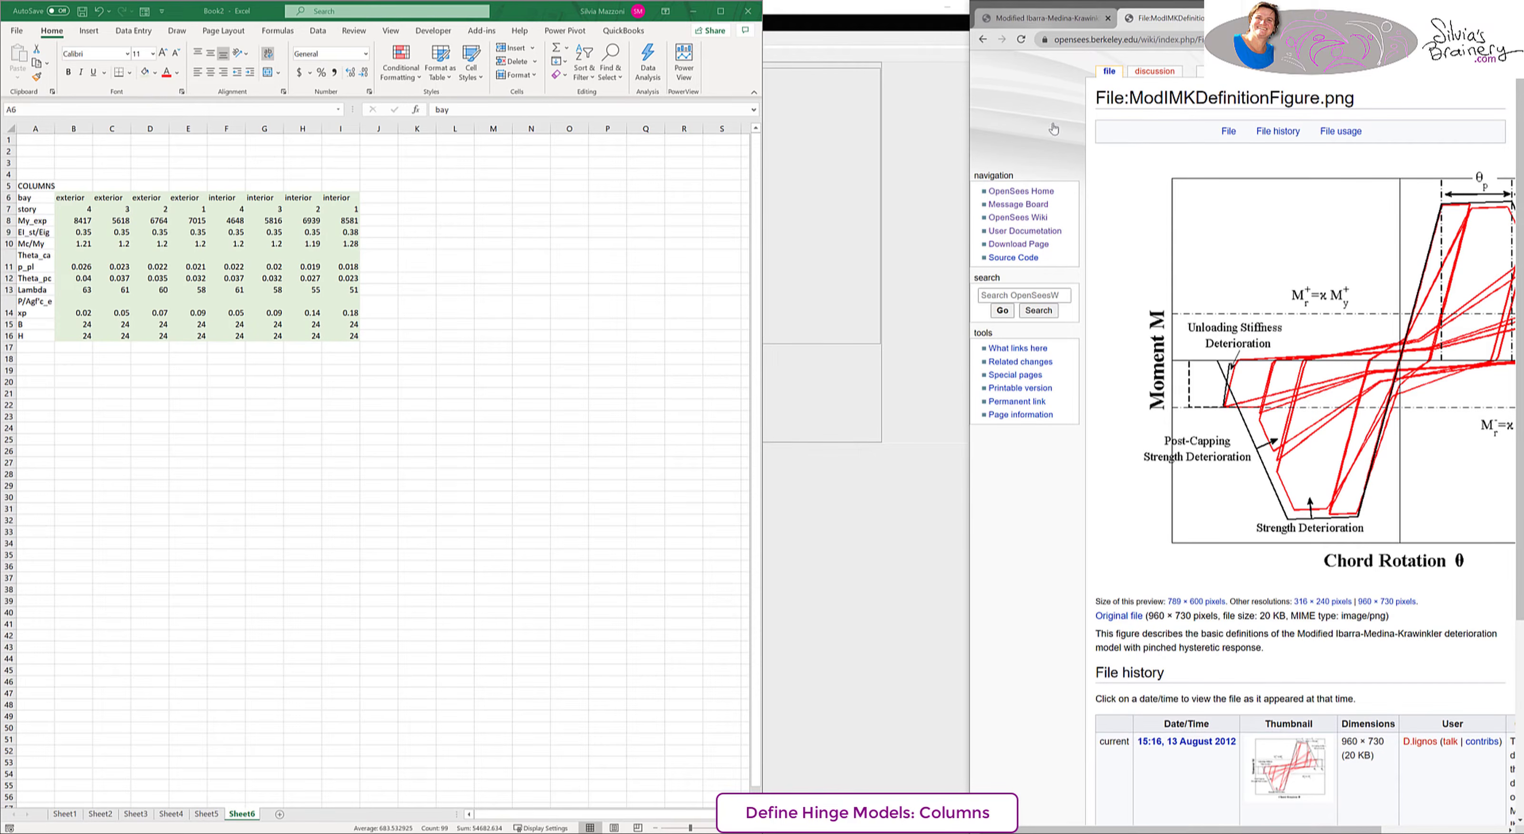
left_click(968, 832)
left_click(1027, 788)
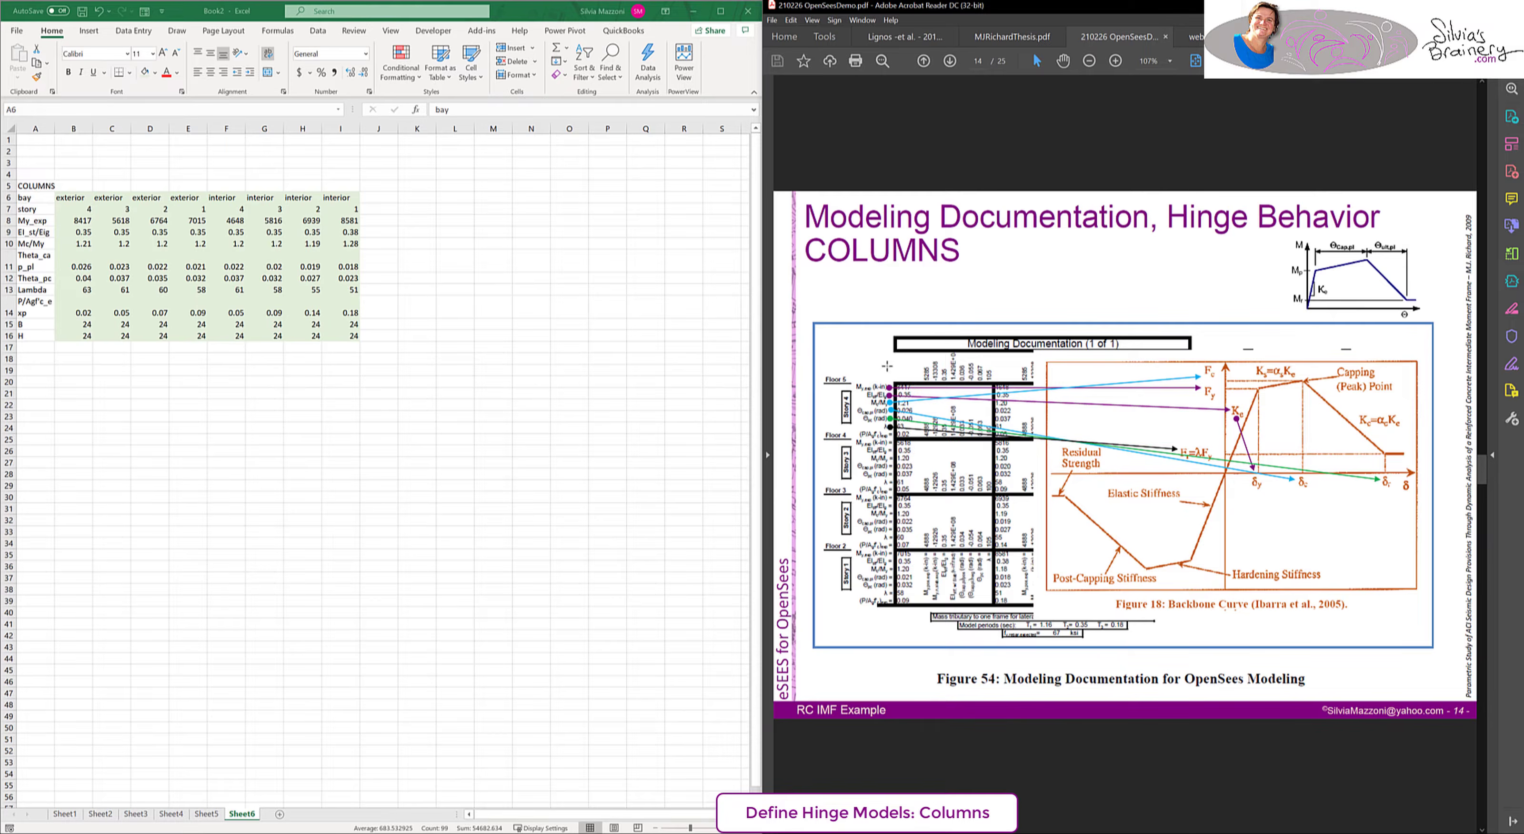
left_click(886, 365)
scroll(919, 362, "up", 4)
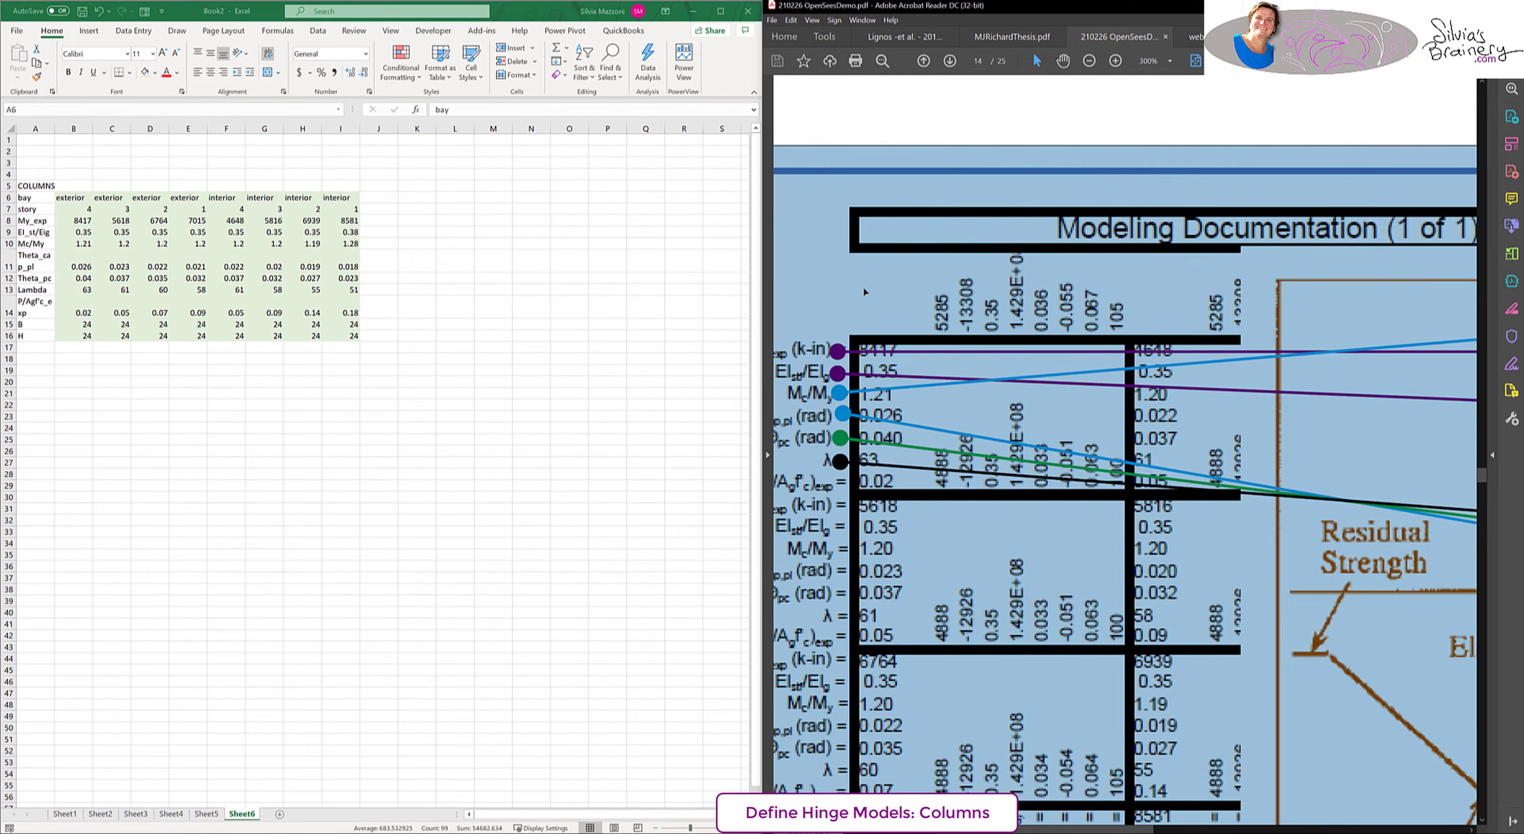
left_click(877, 296)
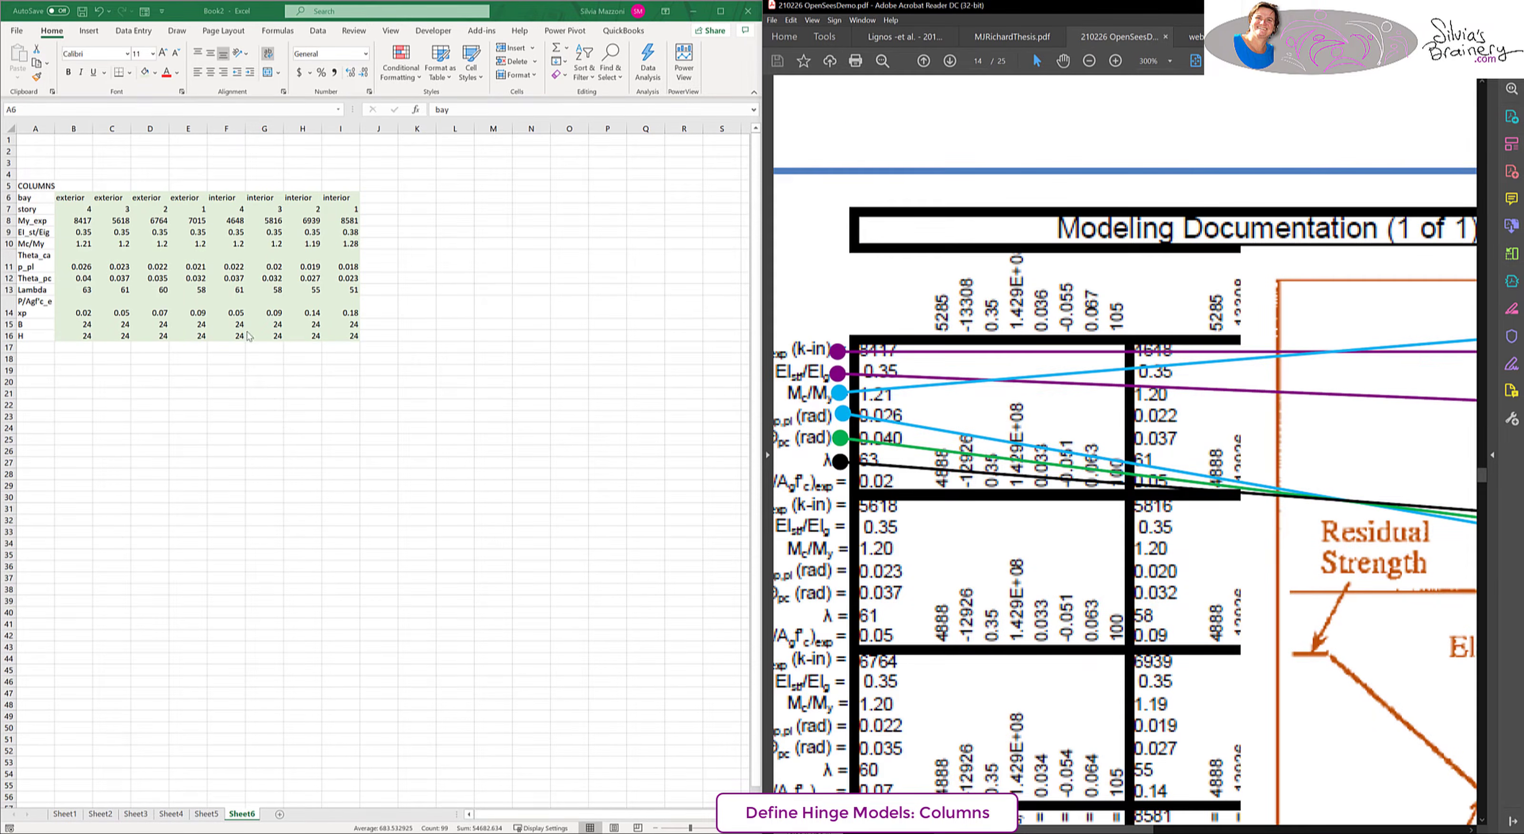
scroll(1256, 745, "left", 3)
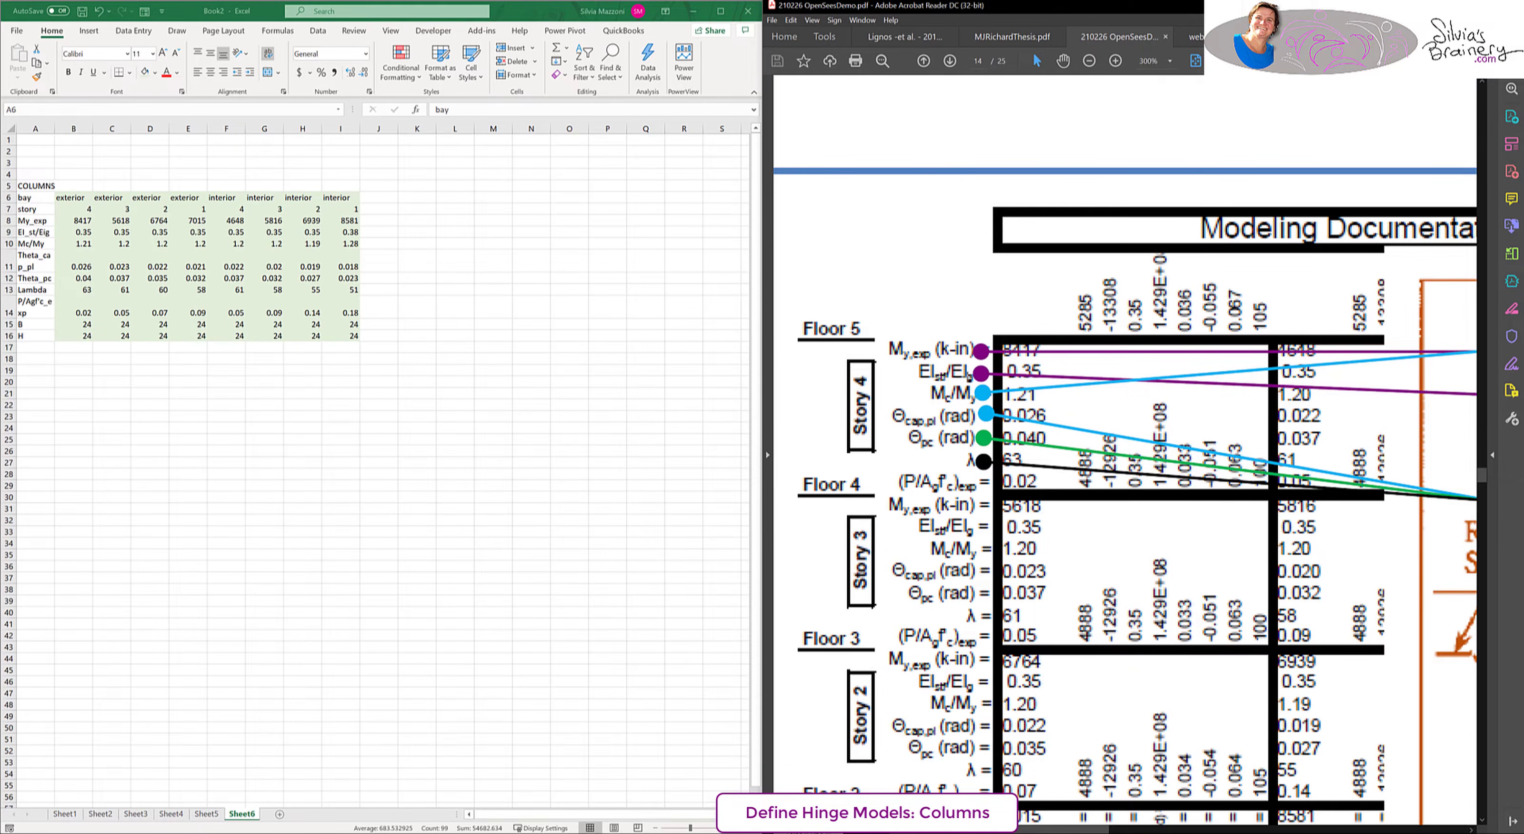
- Switch back to Excel and shade the interior column data in F6:I16 light blue
key("alt+Tab")
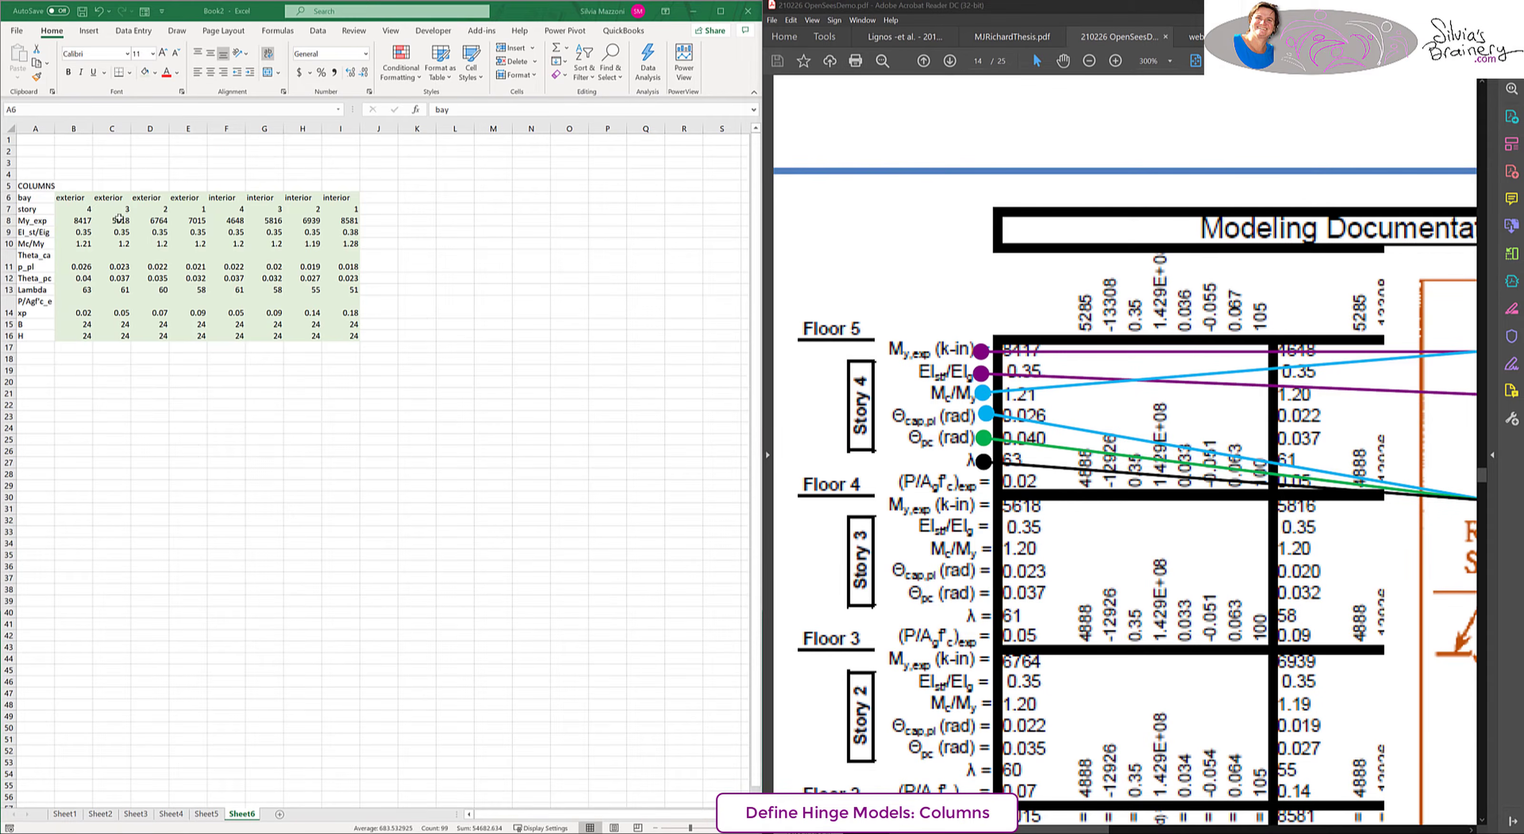
left_click(91, 380)
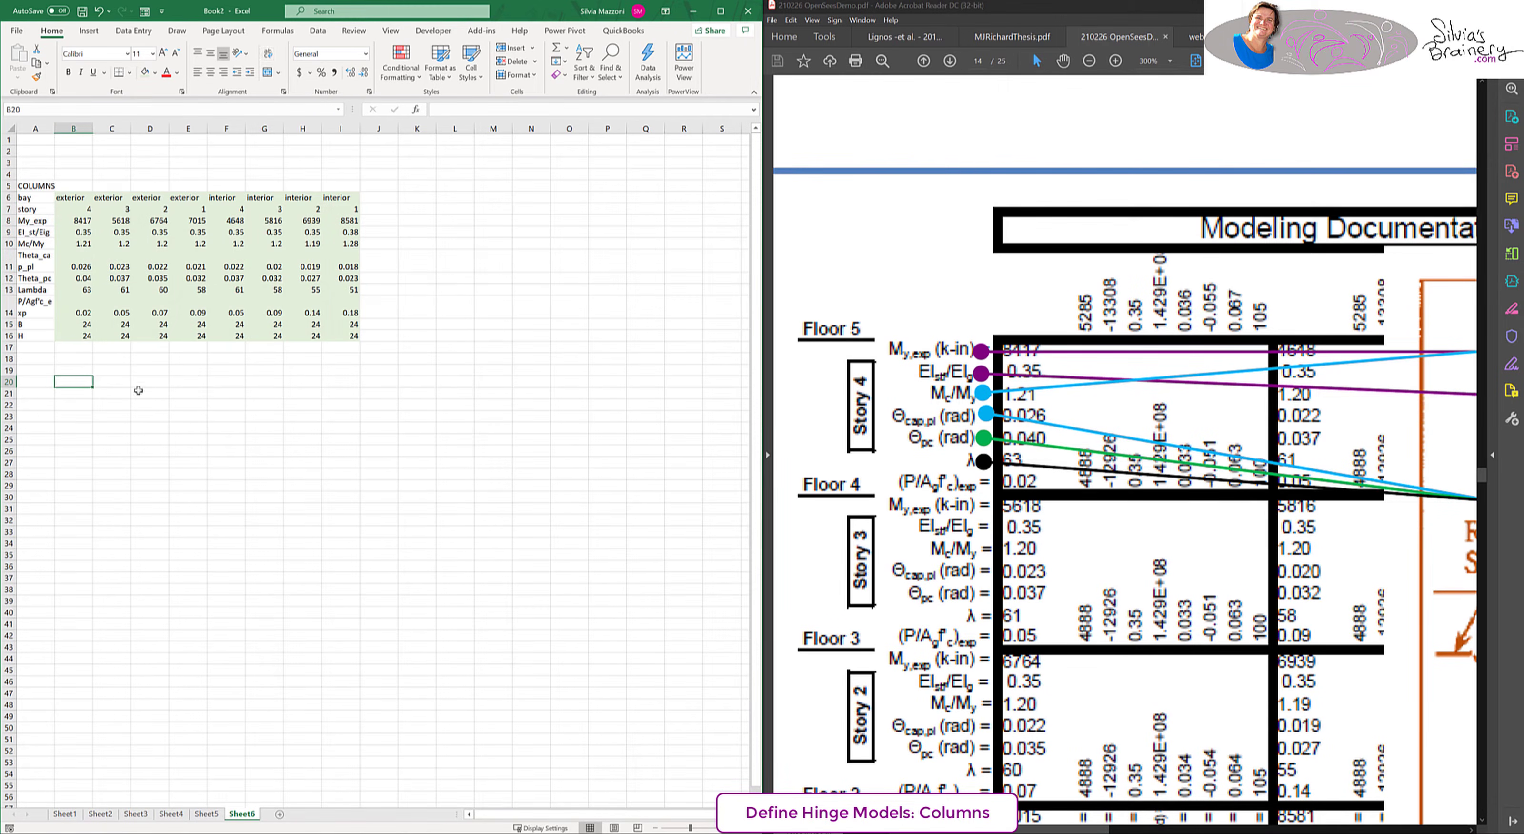
left_click_drag(223, 197, 337, 335)
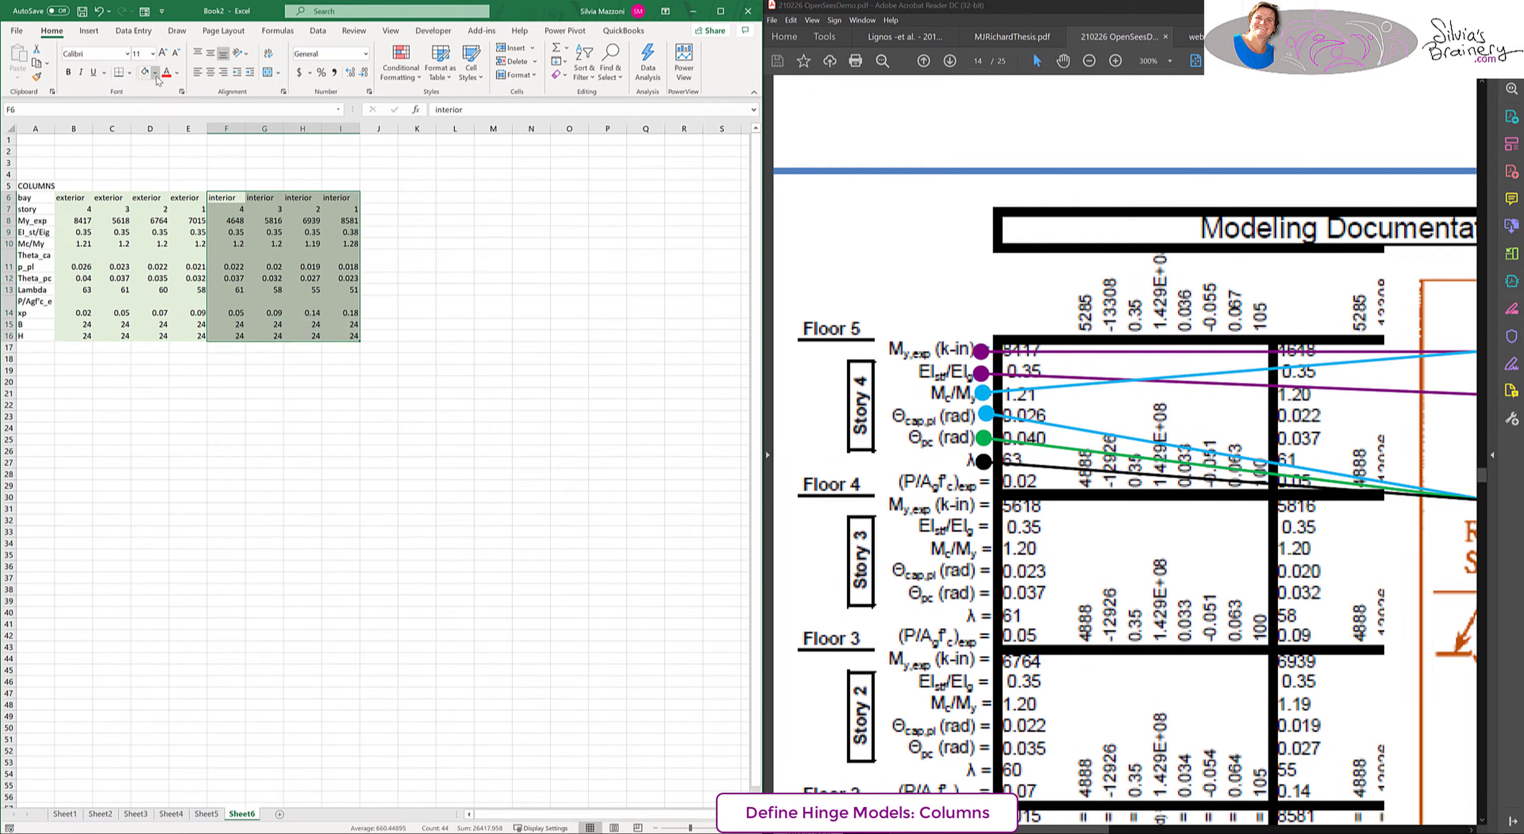
left_click(155, 72)
left_click(228, 122)
- Label row 17 "Lp", set B17 equal to the section height H in B16, and fill it across to I17
left_click(27, 347)
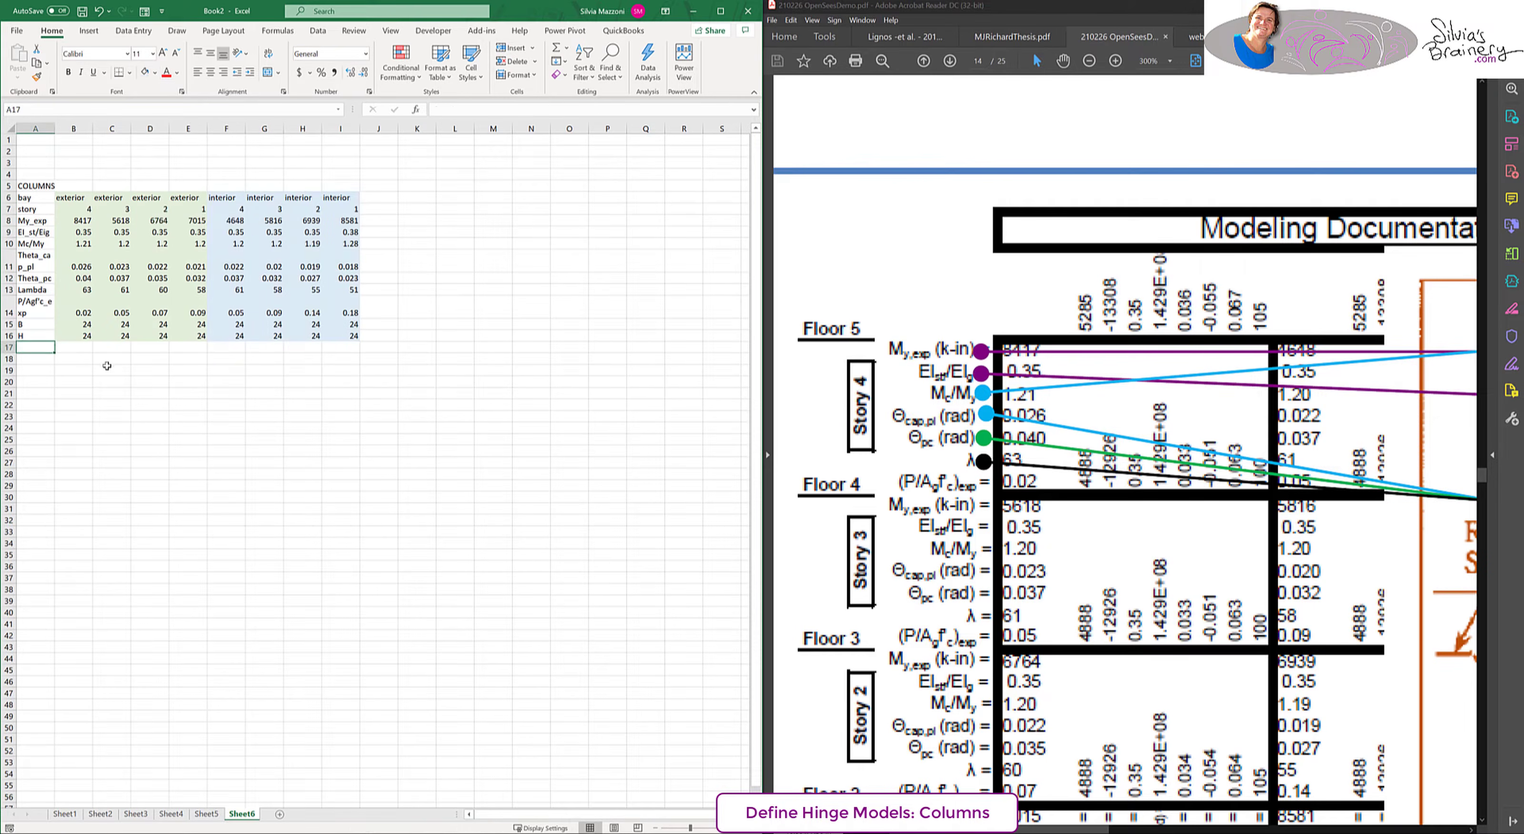
type("IPp=")
left_click(72, 336)
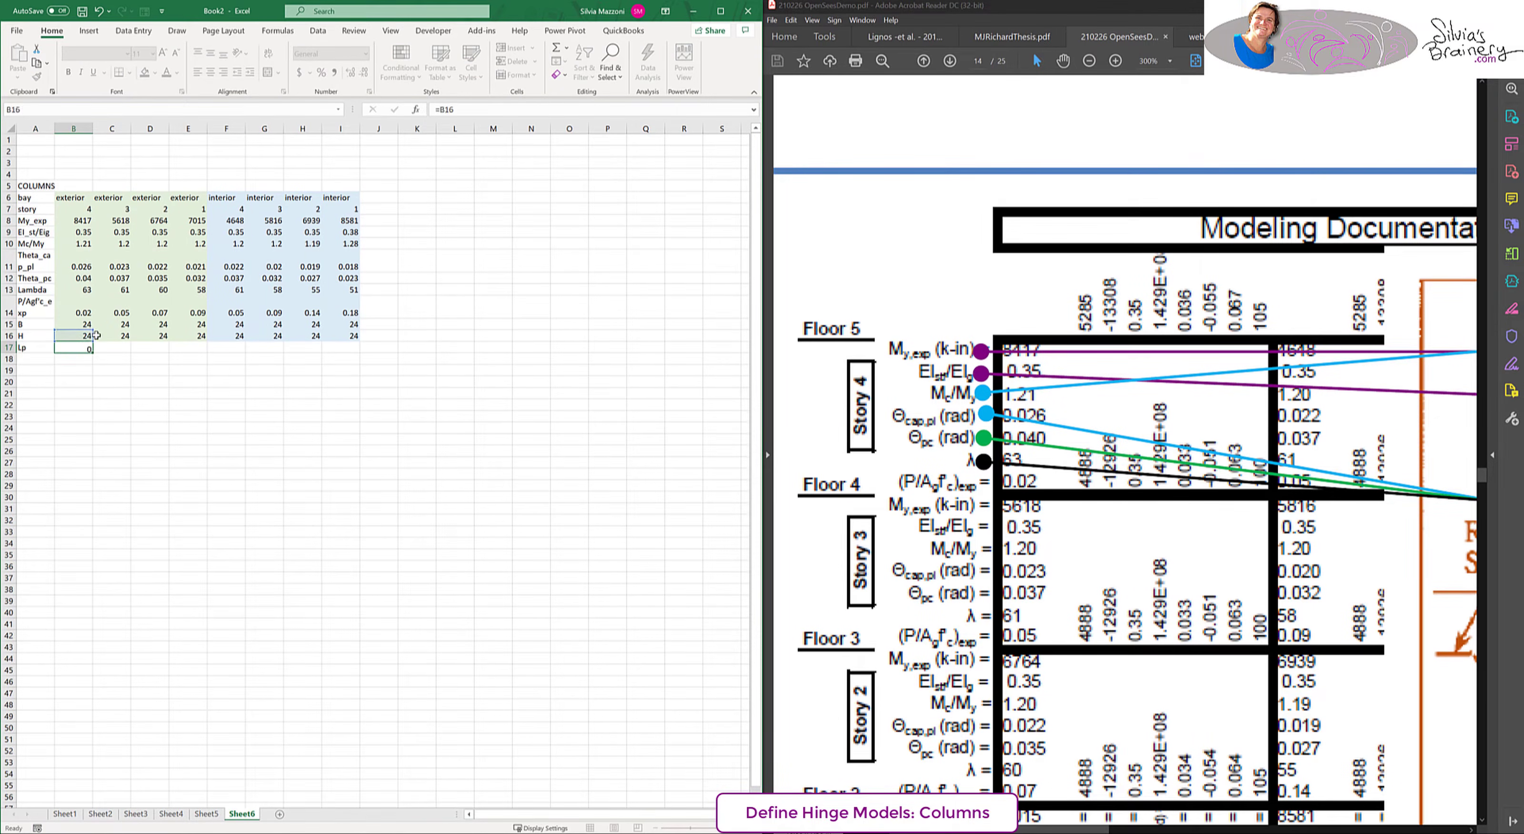
left_click_drag(93, 353, 345, 349)
- Label row 18 "Ig" and compute it in B18 as 1/12*B15*B16^3
type("Ig=1/12*")
left_click(69, 327)
type("*")
left_click(69, 335)
type("^3")
key("Return")
- Label row 19 "E" and enter the 57000*sqrt( elastic modulus formula in B19
left_click(47, 371)
type("E")
key("Tab")
type("=57000*sqrt(")
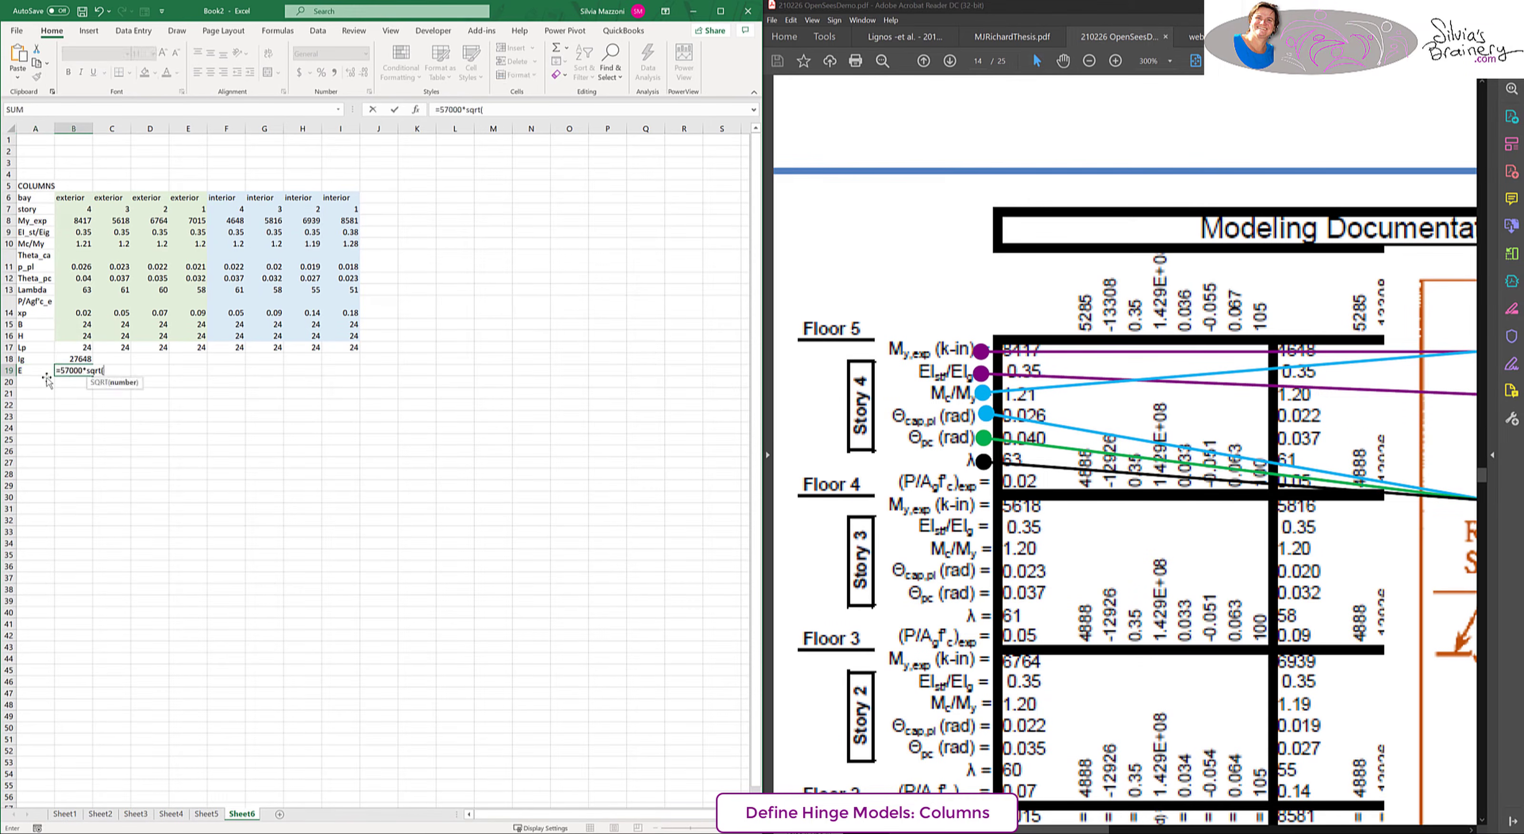
- Label row 20 "Eig" and compute it in B20 as E times Ig
type("Eig")
key("Tab")
type("=")
left_click(81, 371)
type("*")
left_click(82, 359)
key("Return")
- Label row 21 "EI_st" and compute it in B21 as the EI_st/Eig ratio in B9 times Eig in B20
type("EI_st")
key("Tab")
type("=")
left_click(81, 232)
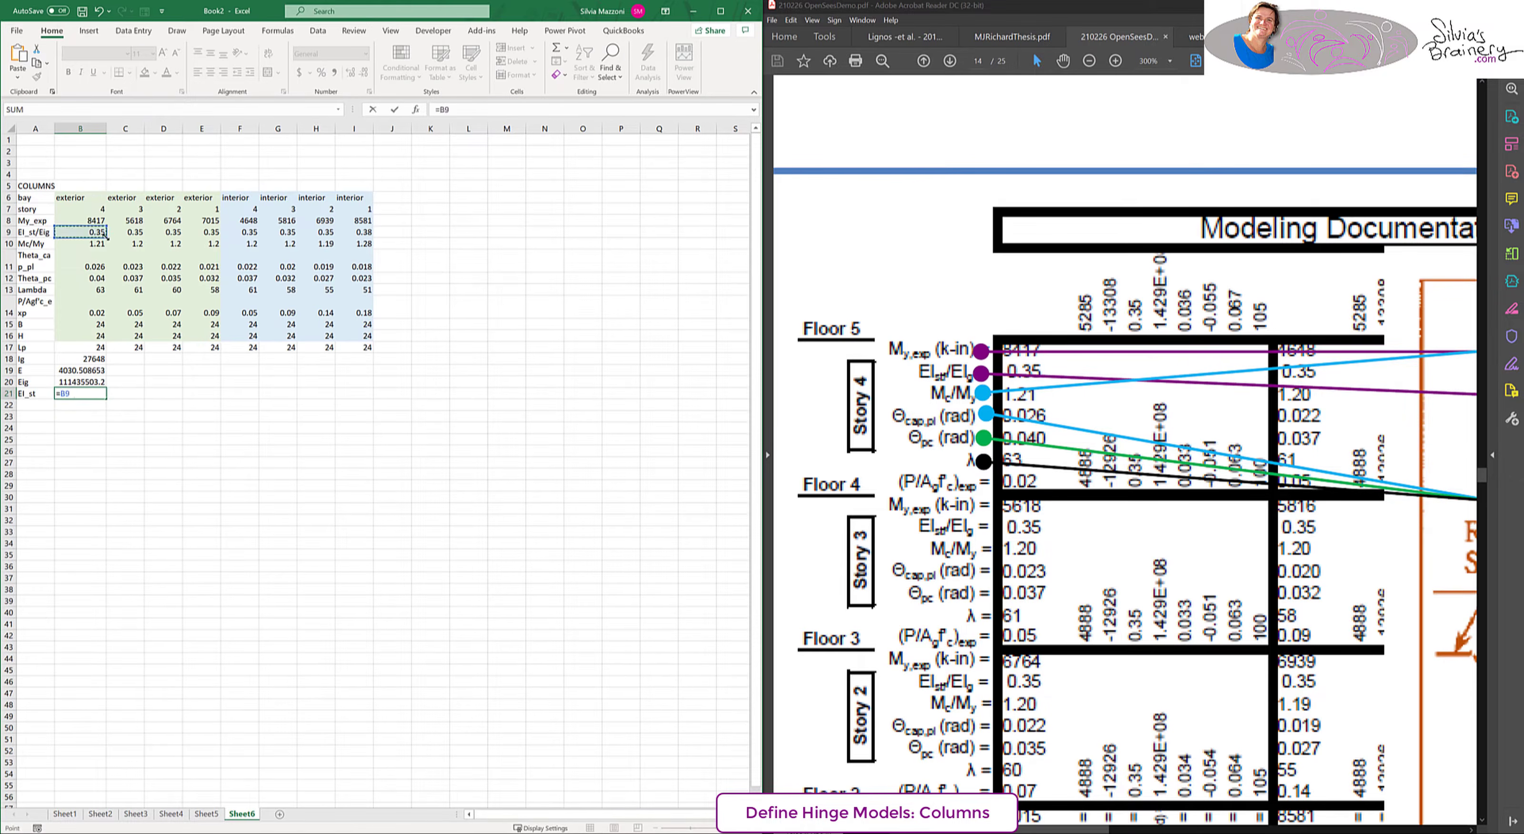
type("*")
left_click(95, 382)
key("Return")
- Add PHYy in row 22 as My_exp divided by EI_st, and THETAy in row 23 as PHYy times Lp
type("PHYy")
key("Tab")
key("Return")
type("THETAy")
key("Tab")
type("=")
left_click(80, 405)
type("*")
left_click(83, 349)
key("Return")
- Add Ke in row 24 as My_exp divided by THETAy, and copy the formulas in B18:B24 across to column I
type("e")
key("Tab")
type("=")
left_click(83, 221)
type("/")
left_click(82, 417)
key("Return")
left_click_drag(83, 359, 83, 427)
key("ctrl+v")
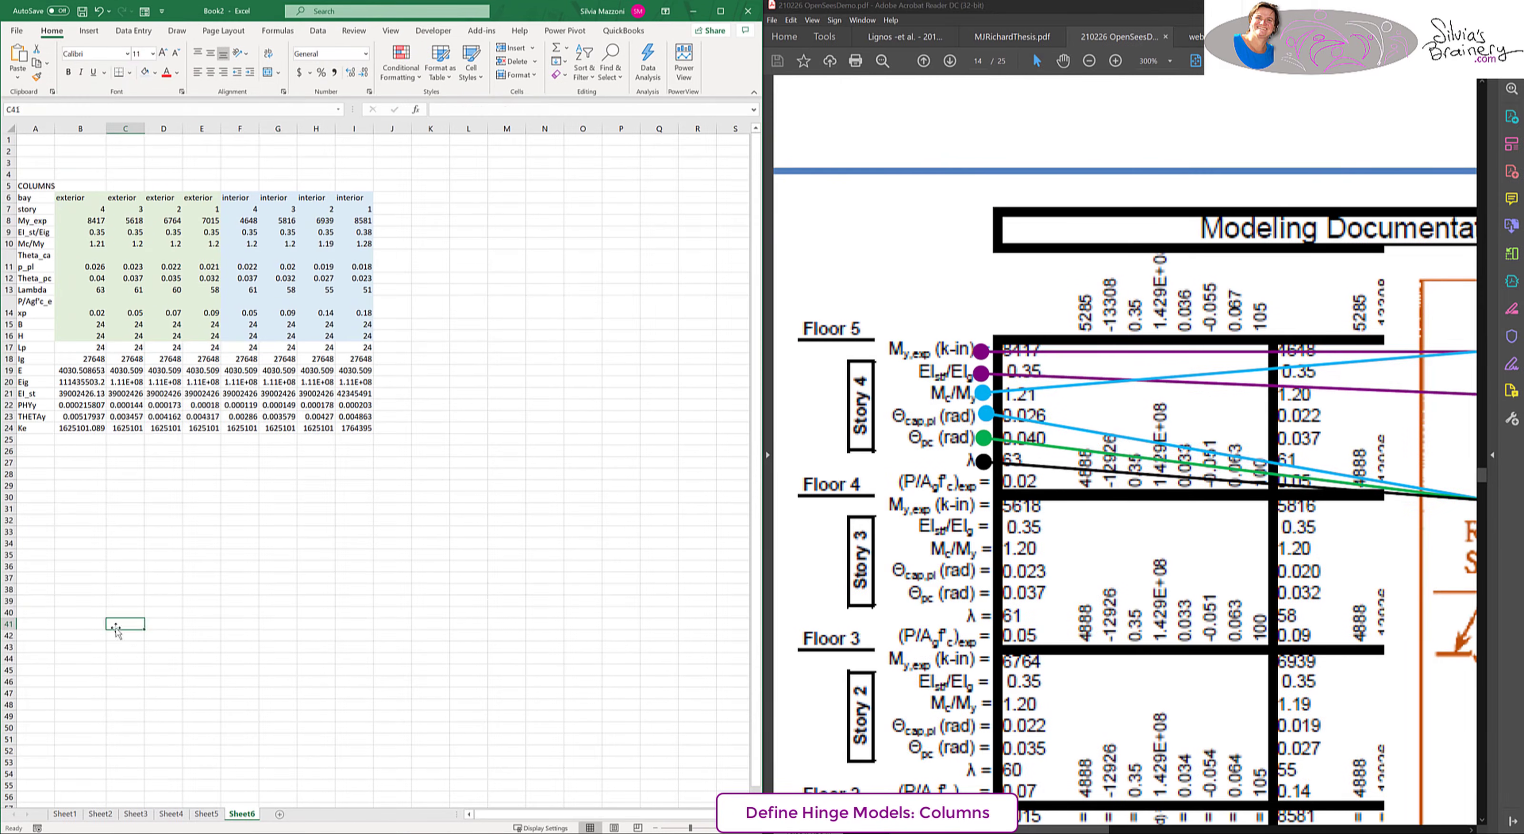
- Paste the ModIMKPinching addMaterialData commands at G39 and copy G39:G50 to the cells starting at A25
left_click(278, 600)
key("ctrl+v")
left_click_drag(278, 624, 271, 690)
left_click_drag(278, 600, 278, 728)
key("ctrl+c")
left_click(36, 439)
key("ctrl+v")
- Remove the ModIMKPinching value from the MaterialLabel command in A25
left_click(36, 440)
left_click_drag(552, 110, 621, 110)
key("BackSpace")
key("Return")
key("Return")
- Strip the sample numbers from the Fy, E, Bsh, thetaP, thetaPC and thetaU commands in A27:A32
left_click(566, 110)
key("BackSpace")
key("BackSpace")
key("BackSpace")
key("BackSpace")
key("Return")
left_click(590, 112)
key("BackSpace")
key("BackSpace")
key("BackSpace")
key("Return")
- Set the Res value in the A35 addMaterialData command to 0.2
left_click(34, 556)
left_click(538, 110)
key("BackSpace")
key("BackSpace")
type("2")
key("Return")
- Build the material label in B25 by joining the bay in B6, the text "ColStory" and the story in B7
left_click(93, 439)
type("=\"")
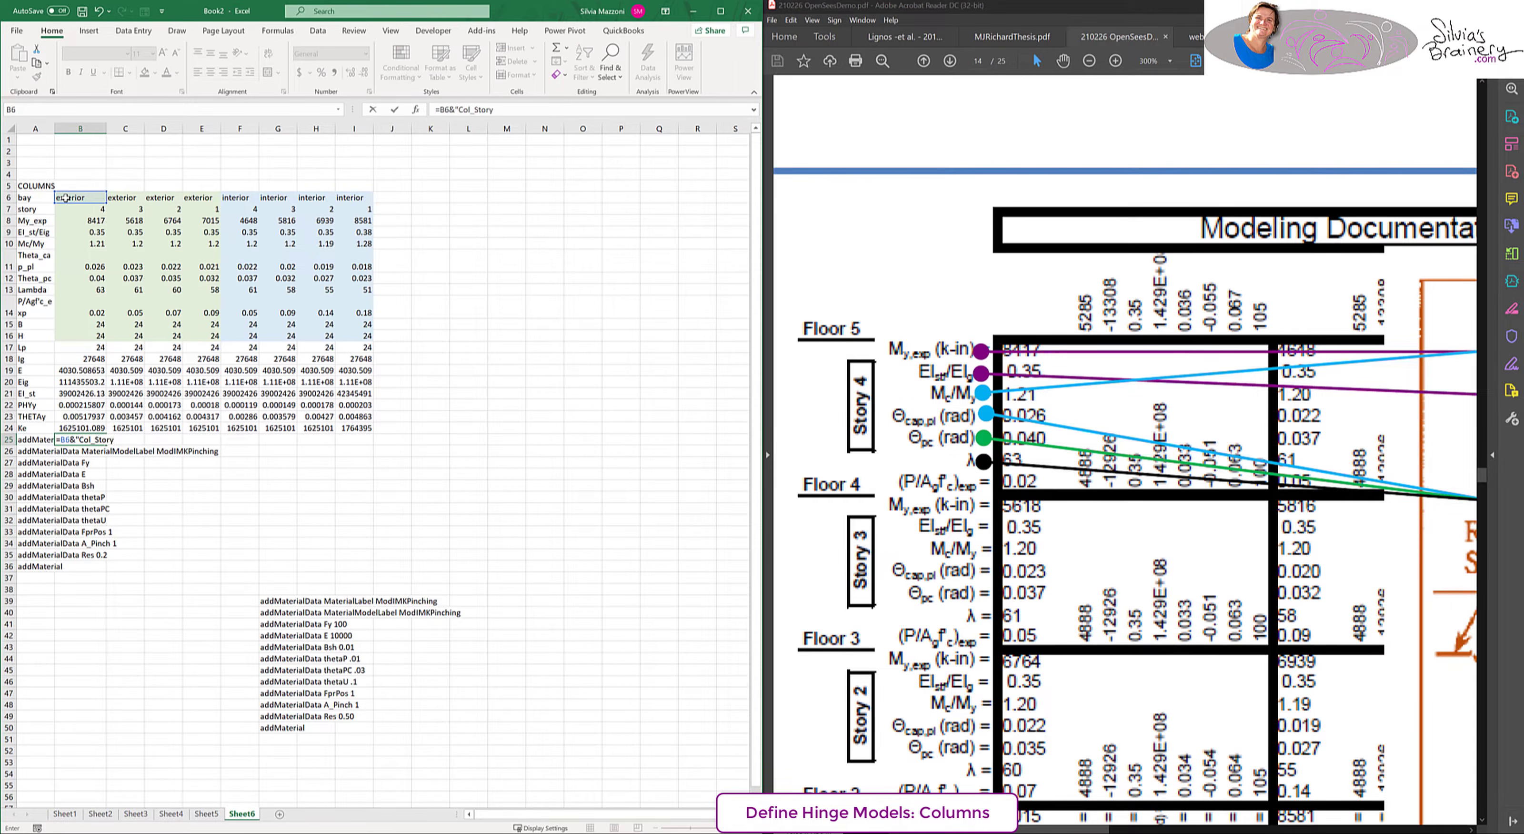
type("\"&")
left_click(66, 210)
key("Return")
left_click(79, 439)
- Move the ModIMKPinching value out of the MaterialModelLabel command in A26 into cell B26
left_click(35, 451)
double_click(616, 110)
key("ctrl+x")
key("Return")
key("Up")
key("Right")
key("ctrl+v")
key("Return")
- Link the Fy value in B27 to My_exp in B8 and the E value in B28 to Ke in B24
type("=")
left_click(89, 221)
key("Return")
type("=")
left_click(83, 428)
key("Return")
- Move the command block in A25:B36 down one row to free row 25
left_click_drag(36, 440, 85, 566)
key("ctrl+c")
key("Return")
key("Up")
- Label row 25 "Bsh" and compute it in B25 as (Mc/My − 1) times My_exp, divided by Theta_cap_pl and Ke
type("Bsh")
key("Tab")
type("=(")
left_click(85, 241)
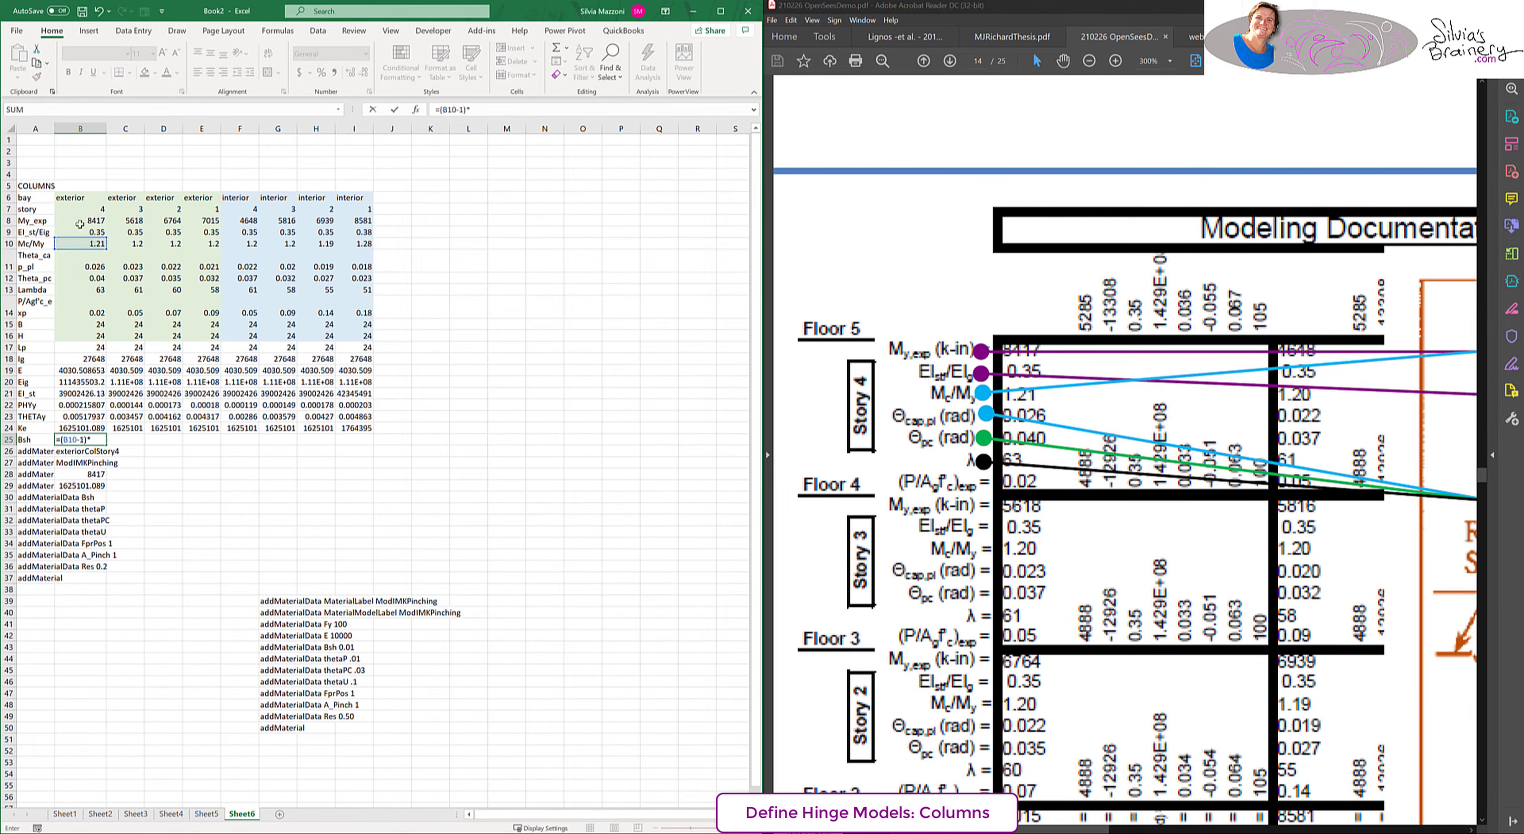
left_click(77, 259)
type("/")
left_click(89, 429)
key("Return")
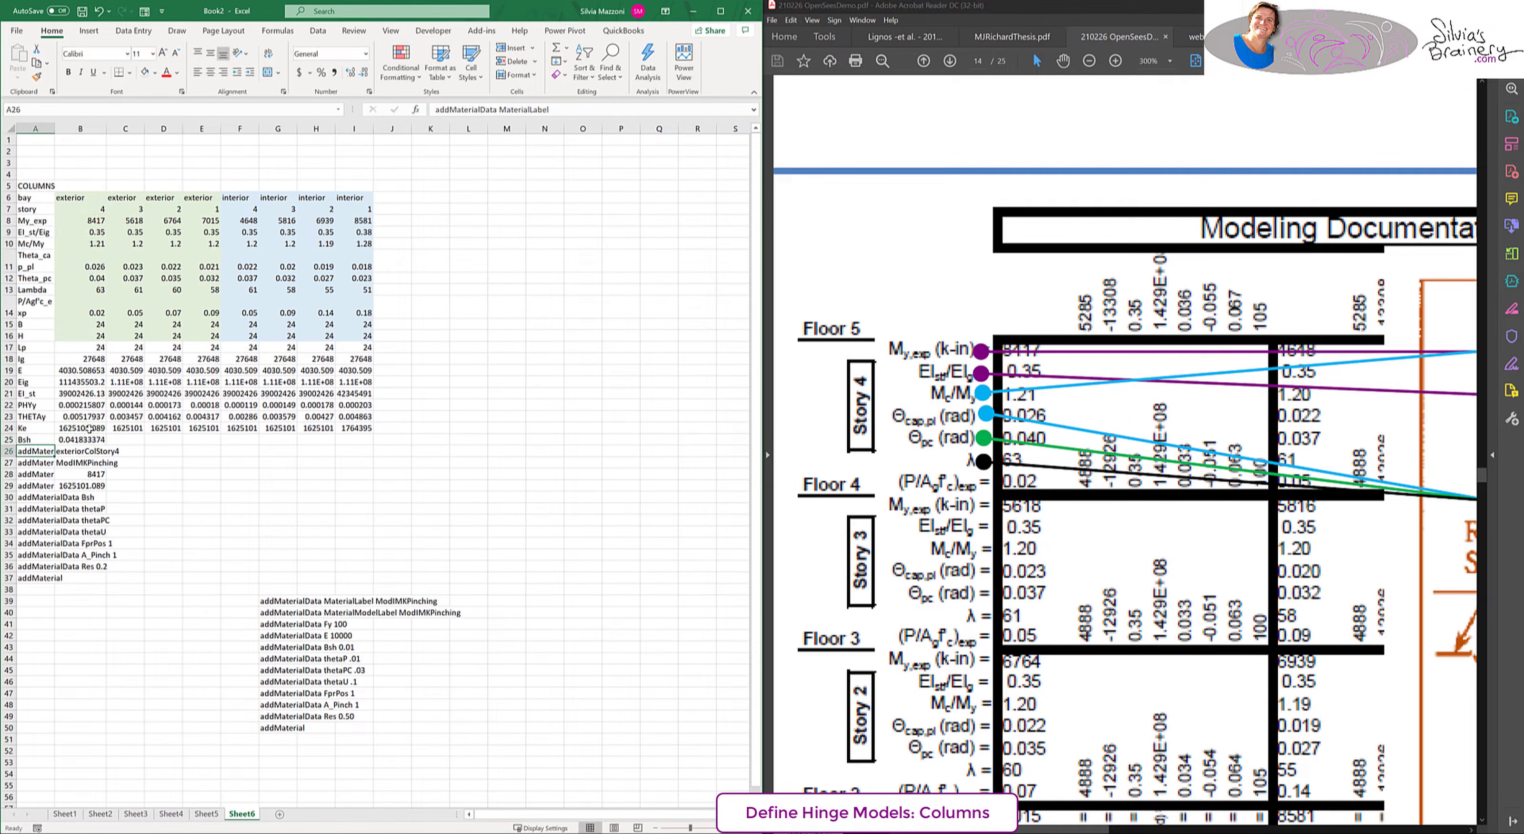
- Copy the Bsh formula from B25 across C25:I25
key("Up")
key("Right")
key("ctrl+c")
key("Right")
key("shift+Right")
key("shift+Right")
key("shift+Right")
key("shift+Right")
key("shift+Right")
key("shift+Right")
key("ctrl+v")
- Link Bsh in B30 to B25, thetaP in B31 to Theta_cap_pl in B11, and thetaPC in B32 to Theta_pc in B12
left_click(83, 496)
type("=")
left_click(80, 439)
key("Return")
key("equal")
left_click(83, 266)
key("Return")
key("equal")
left_click(74, 279)
key("Return")
- Compute thetaU in B33 as twice thetaPC, and set FprPos to 1, A_Pinch to 1 and Res to 0.2
key("equal")
key("Up")
type("*2")
key("Return")
key("1")
key("Return")
key("1")
key("Return")
type("0.2")
- Remove the trailing value from the FprPos command label in A34
key("Up")
key("Up")
key("Left")
left_click(571, 112)
key("BackSpace")
key("Return")
- Fill the material values of rows 26 to 37 across to column I and move the sample command block to column O, starting at row 16
left_click_drag(36, 451, 278, 727)
key("ctrl+r")
left_click(477, 624)
left_click_drag(297, 696, 603, 431)
- Build the first script command in B38 with the formula =$A26&" "&B26
left_click(81, 590)
type("=")
left_click(34, 451)
key("F4")
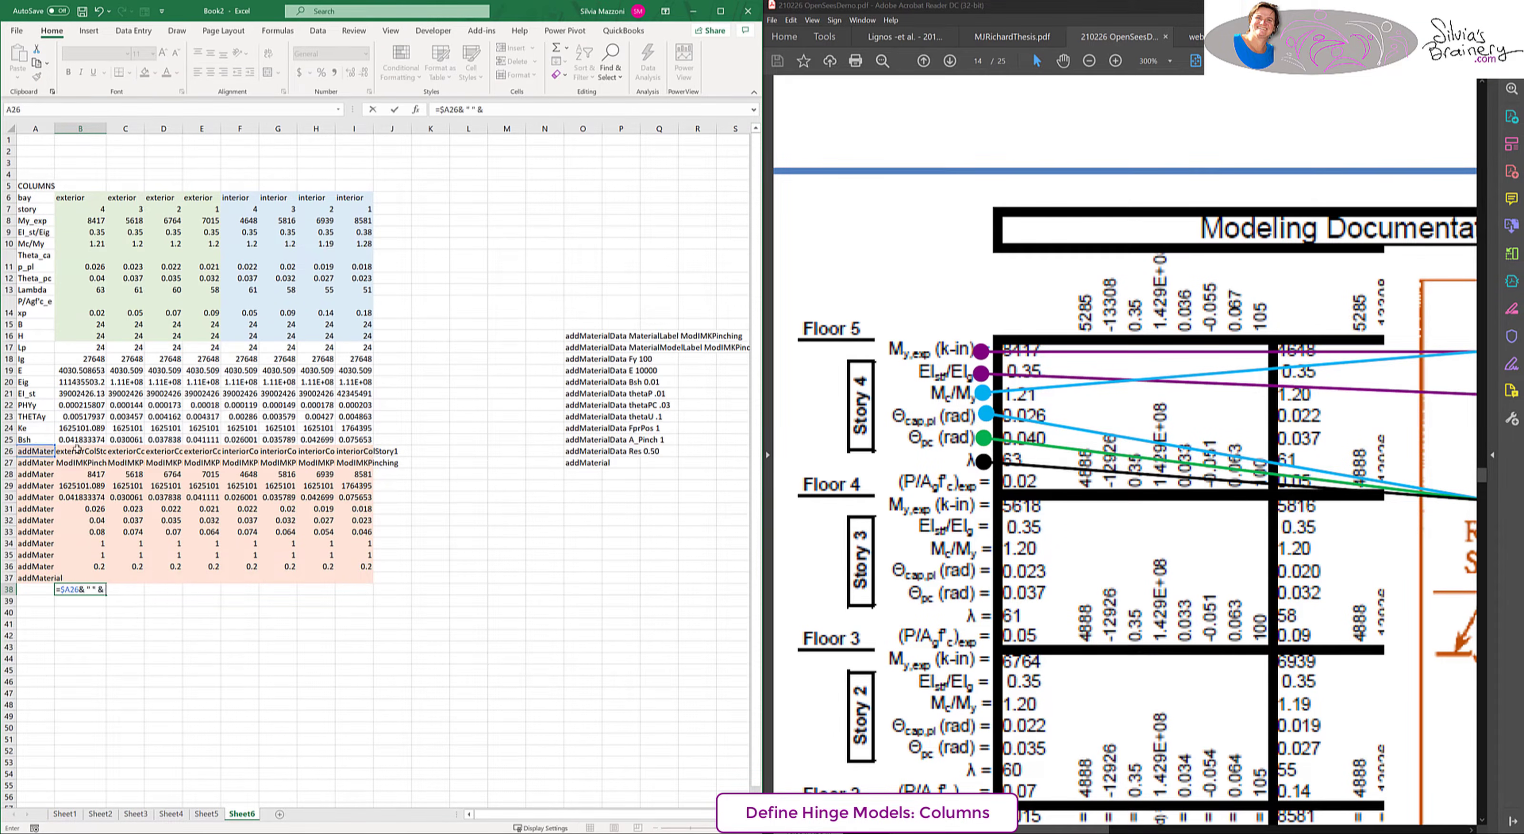
left_click(77, 450)
key("Return")
- Copy the command formula down through B49 and highlight B38:B49 in yellow
key("Up")
key("ctrl+c")
left_click_drag(81, 590, 81, 715)
key("ctrl+v")
left_click(155, 73)
left_click(177, 185)
- Copy the yellow command block B38:B49 across columns C to I
key("ctrl+c")
left_click(125, 590)
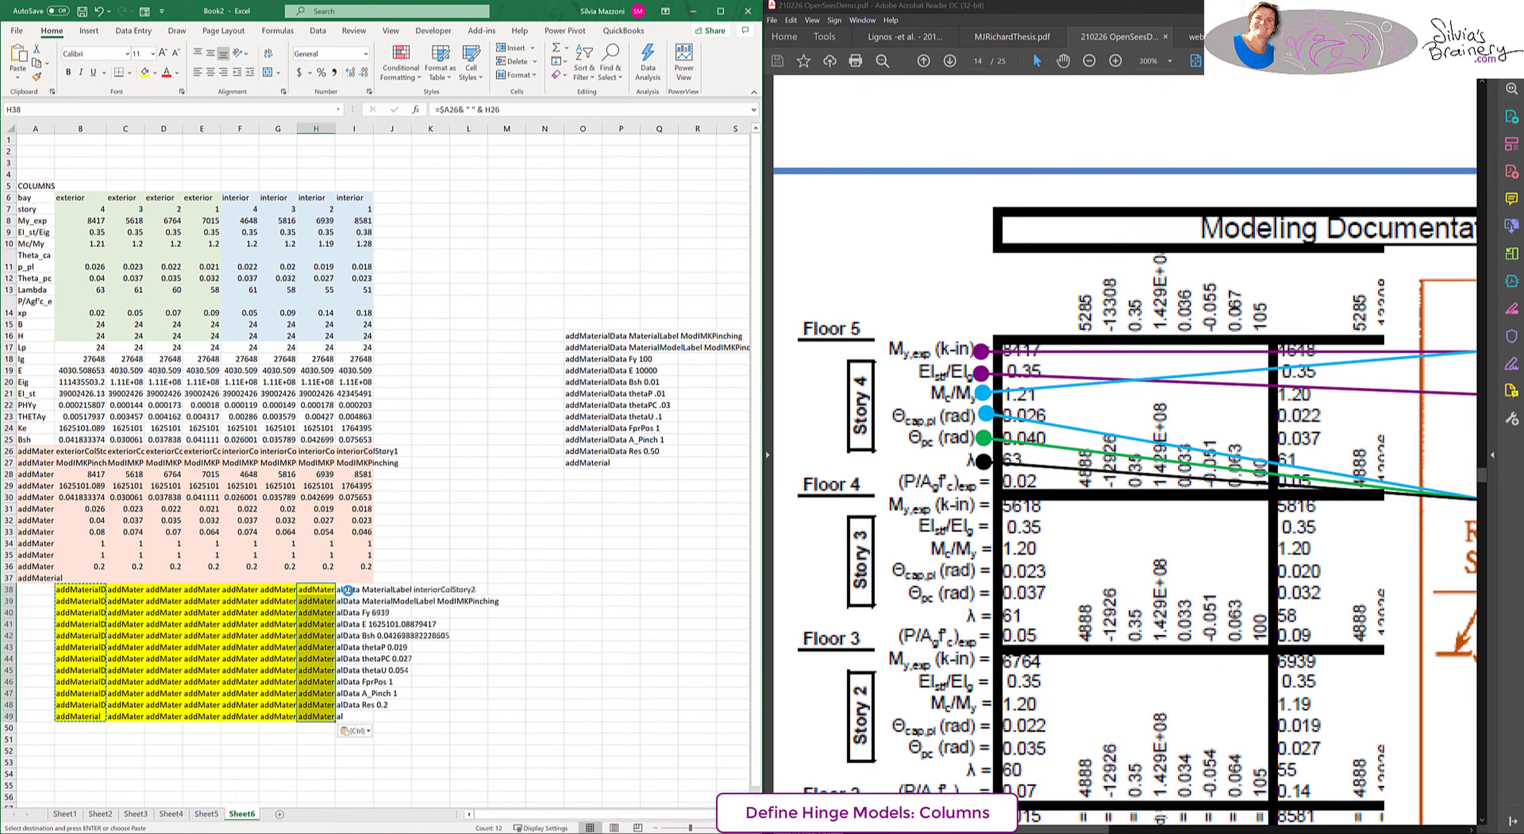
left_click(348, 590)
key("ctrl+v")
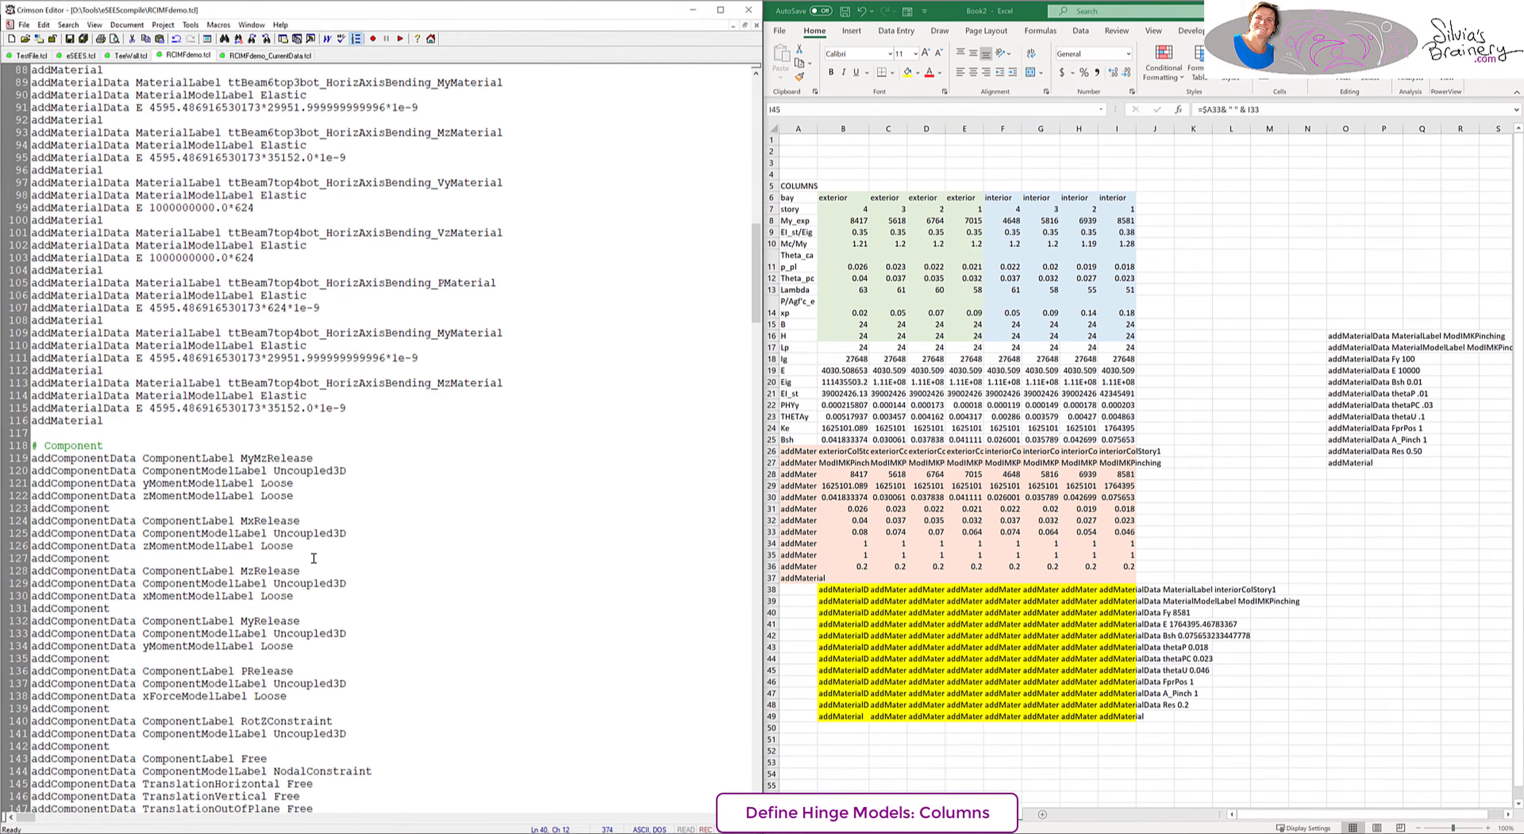
- Copy the generated material commands of the first exterior columns into the RCMFdemo.tcl script in Crimson Editor
left_click_drag(843, 589, 888, 715)
key("ctrl+c")
left_click(110, 435)
key("ctrl+v")
key("ctrl+c")
key("alt+Tab")
key("ctrl+v")
- Copy the remaining generated material command blocks, through column I, into the RCMFdemo.tcl script
left_click_drag(926, 589, 926, 715)
key("ctrl+c")
key("alt+Tab")
key("ctrl+v")
left_click(146, 796)
key("ctrl+v")
left_click_drag(1002, 589, 1039, 715)
key("ctrl+c")
left_click(147, 796)
key("ctrl+v")
key("ctrl+c")
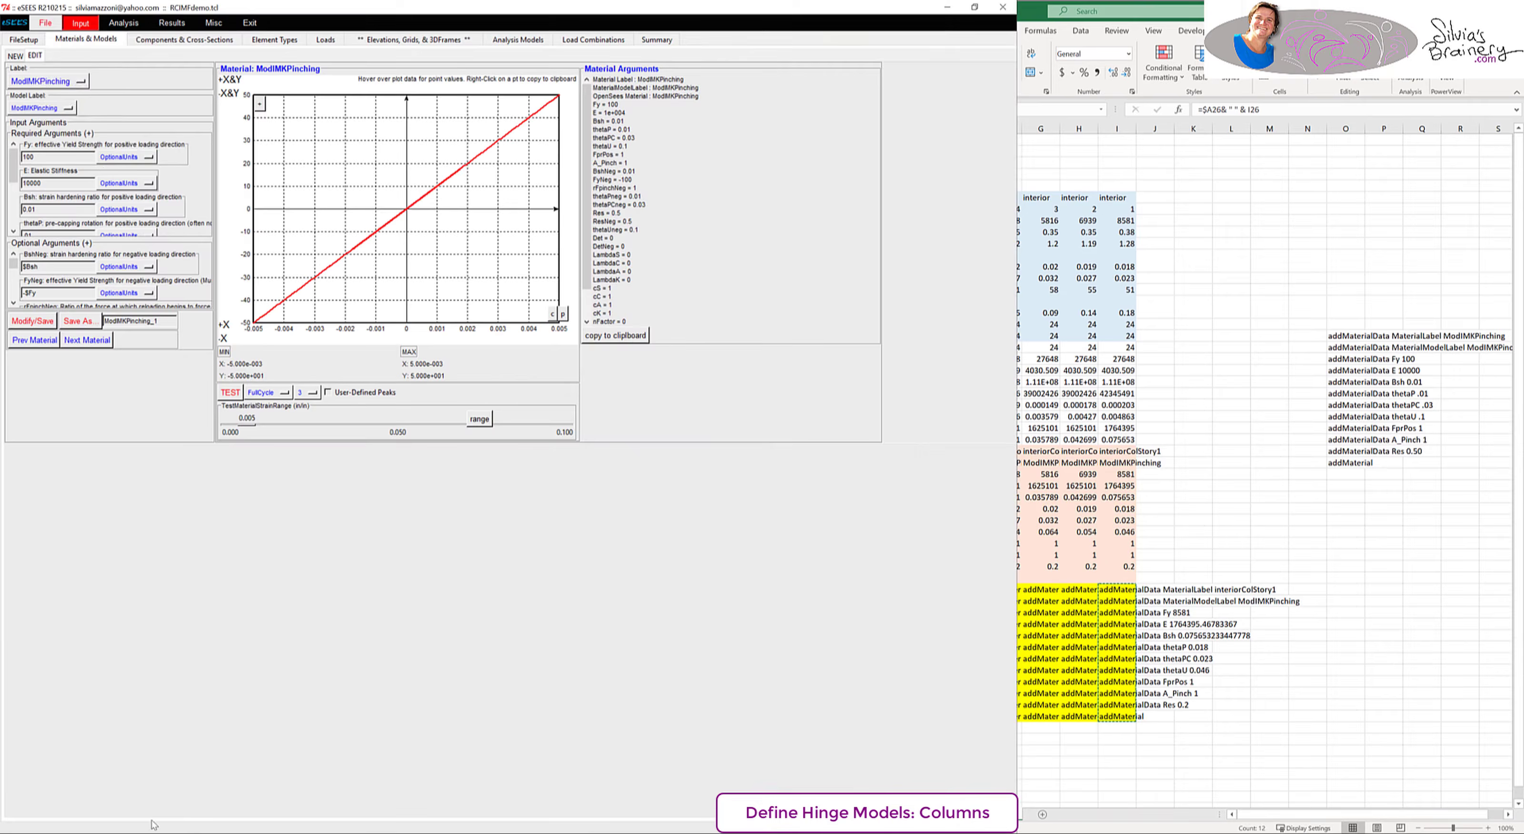
- Switch to eSEES and test the imported column hinge materials, varying the test strain range and examining their hysteresis plots
left_click(34, 8)
left_click(45, 28)
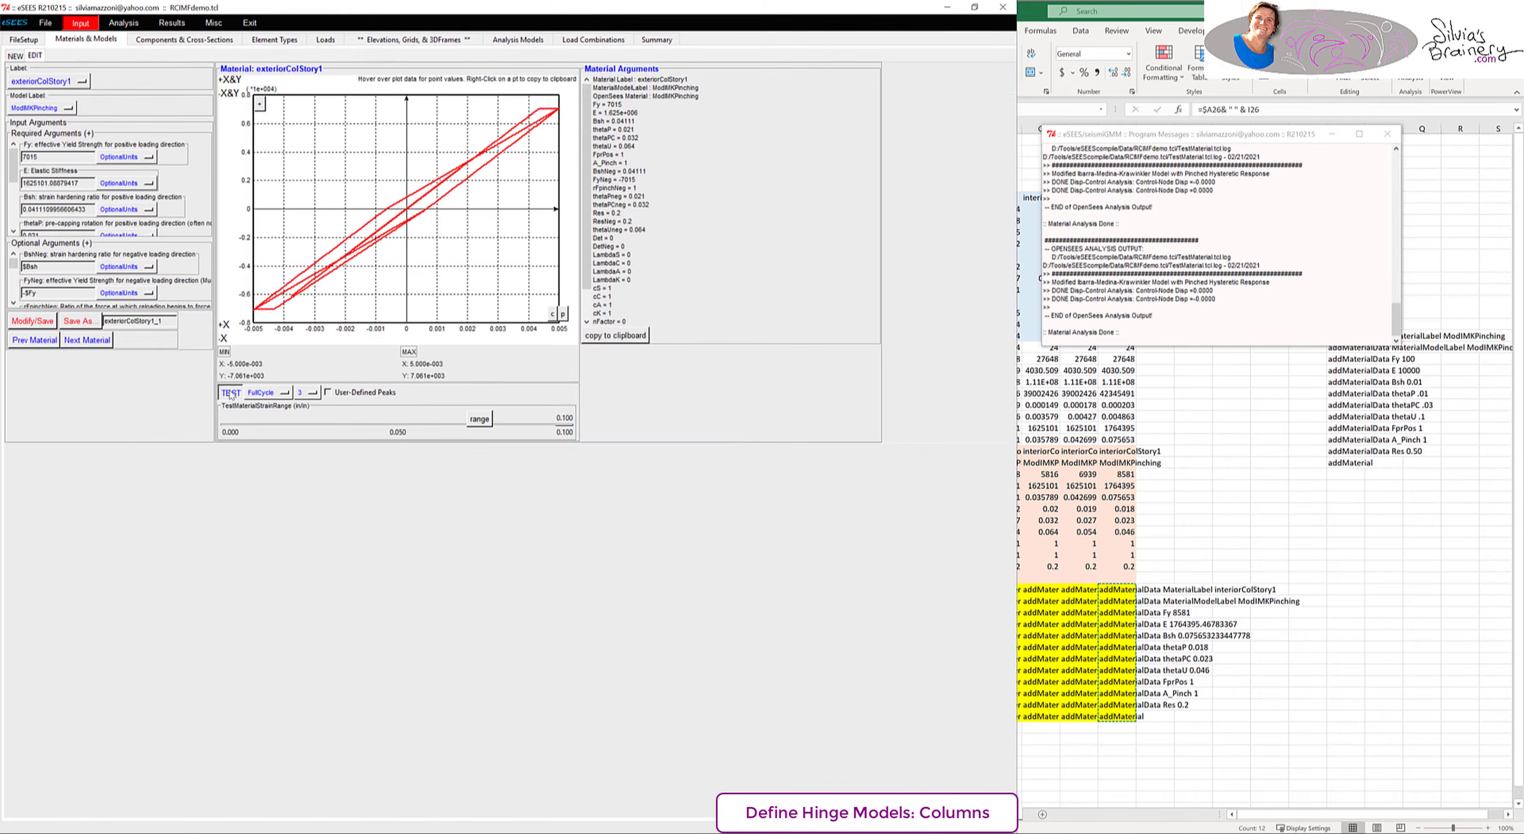
left_click(50, 82)
mouse_move(92, 117)
left_click(237, 169)
left_click_drag(247, 428, 565, 431)
left_click(552, 315)
left_click(59, 82)
mouse_move(92, 117)
left_click(190, 148)
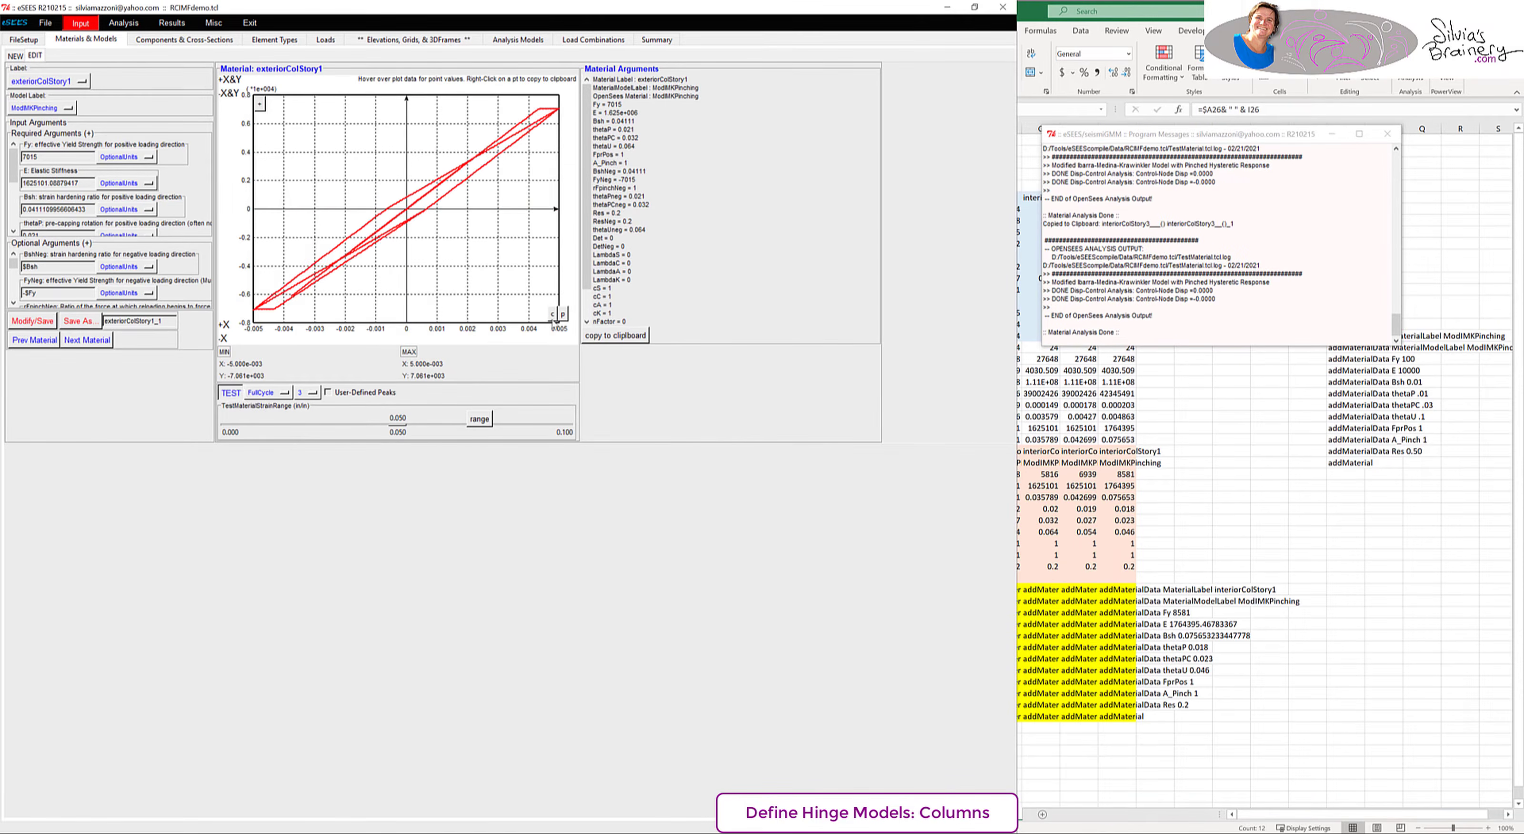
- Assign exteriorColStory1 as the zMomentModelLabel of component ExteriorColumnStory1Hinge2D and test it with a max-deformation factor of 10
left_click(152, 40)
left_click(54, 80)
mouse_move(86, 147)
left_click(213, 169)
left_click_drag(14, 168, 14, 181)
left_click(40, 162)
left_click(71, 228)
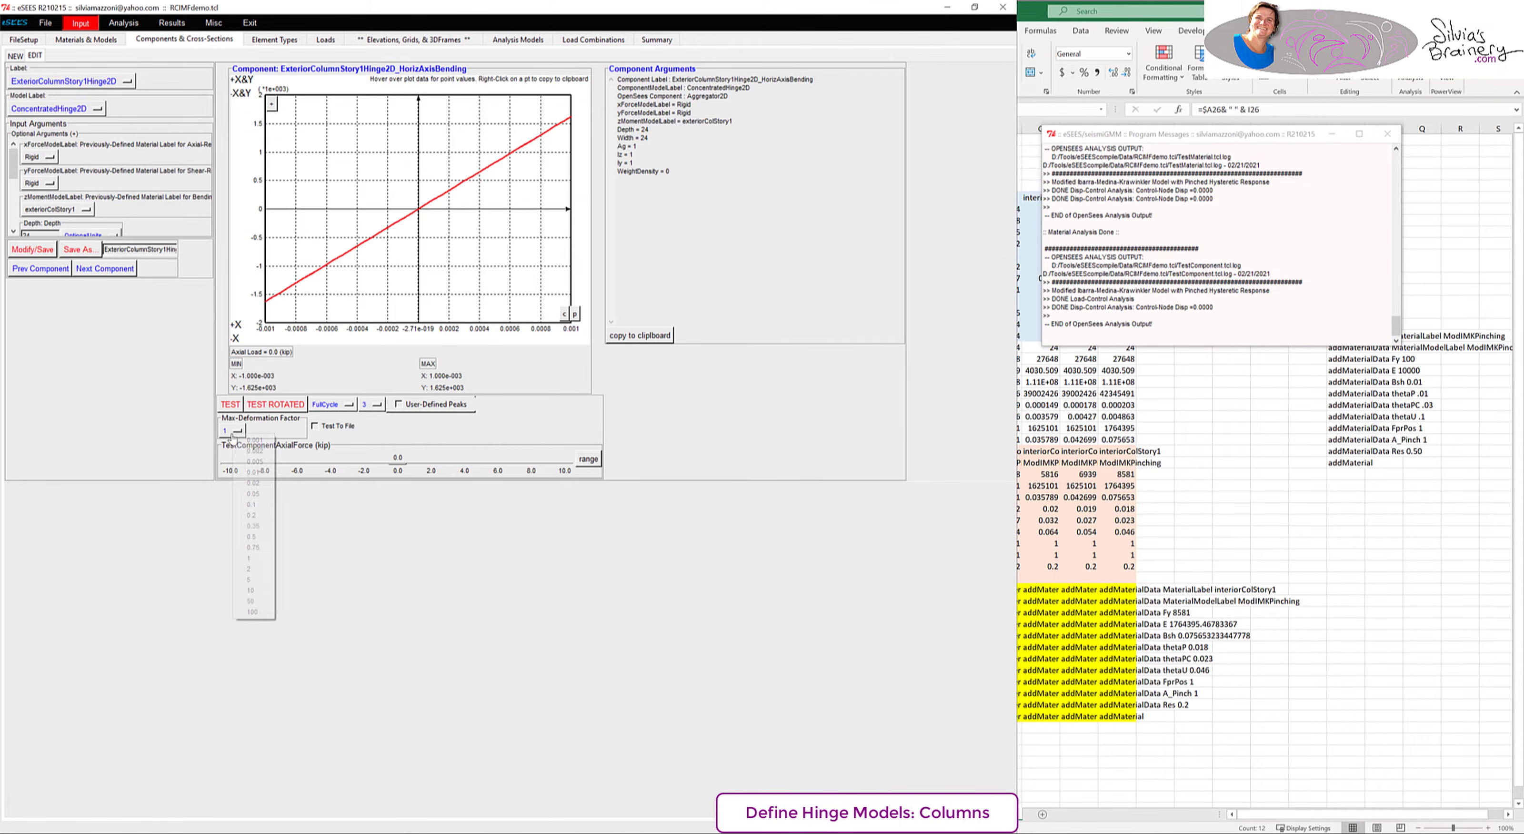
left_click(251, 589)
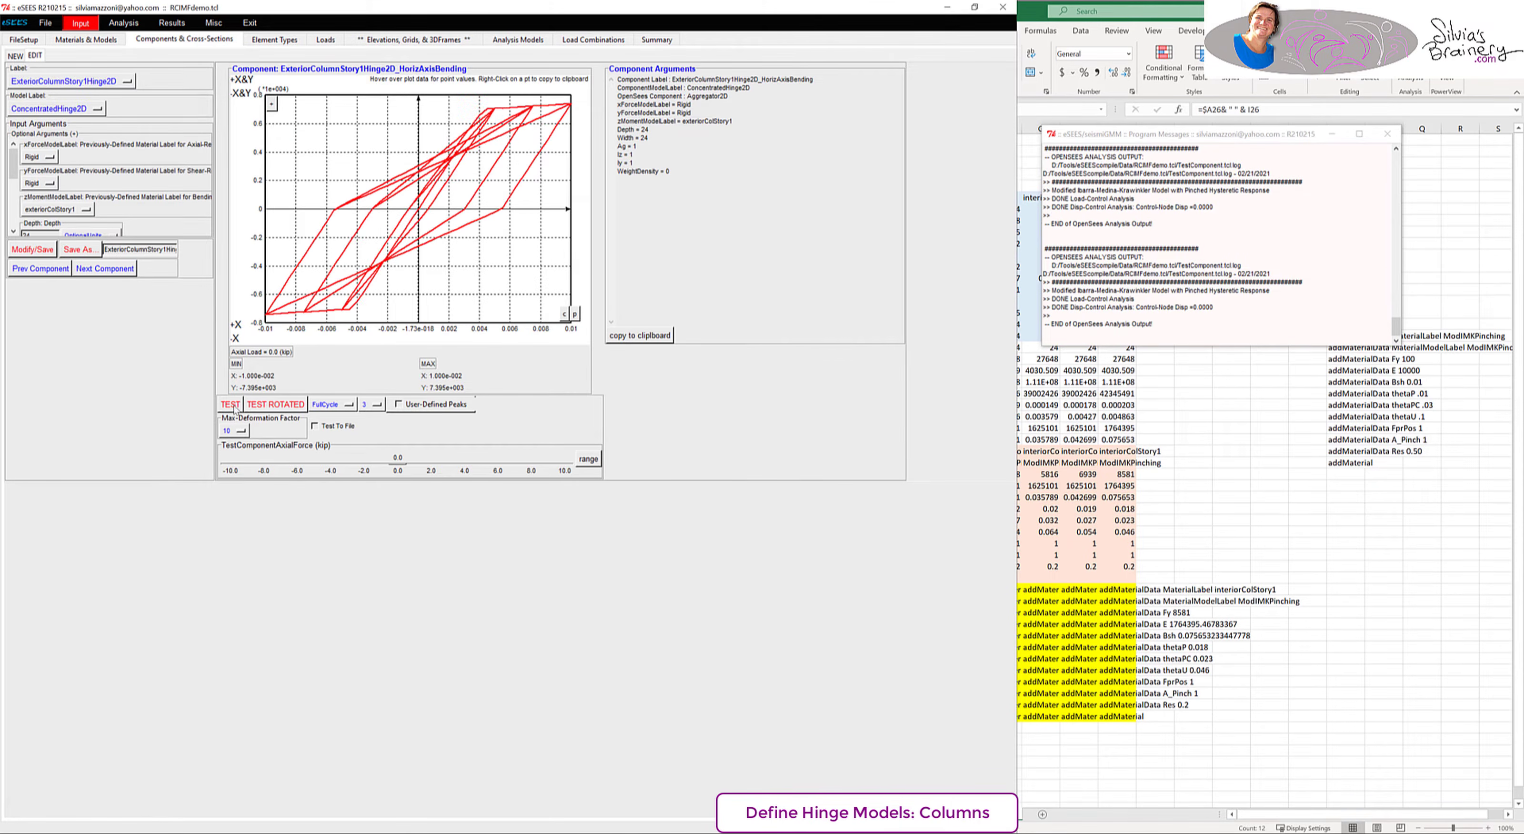
- Find the ExteriorColumnStory1Hinge2D component commands in the current-data script and copy them into the Excel sheet at P37
left_click(75, 27)
left_click(48, 24)
left_click(88, 60)
scroll(357, 262, "down", 20)
scroll(356, 261, "down", 3)
left_click(613, 775)
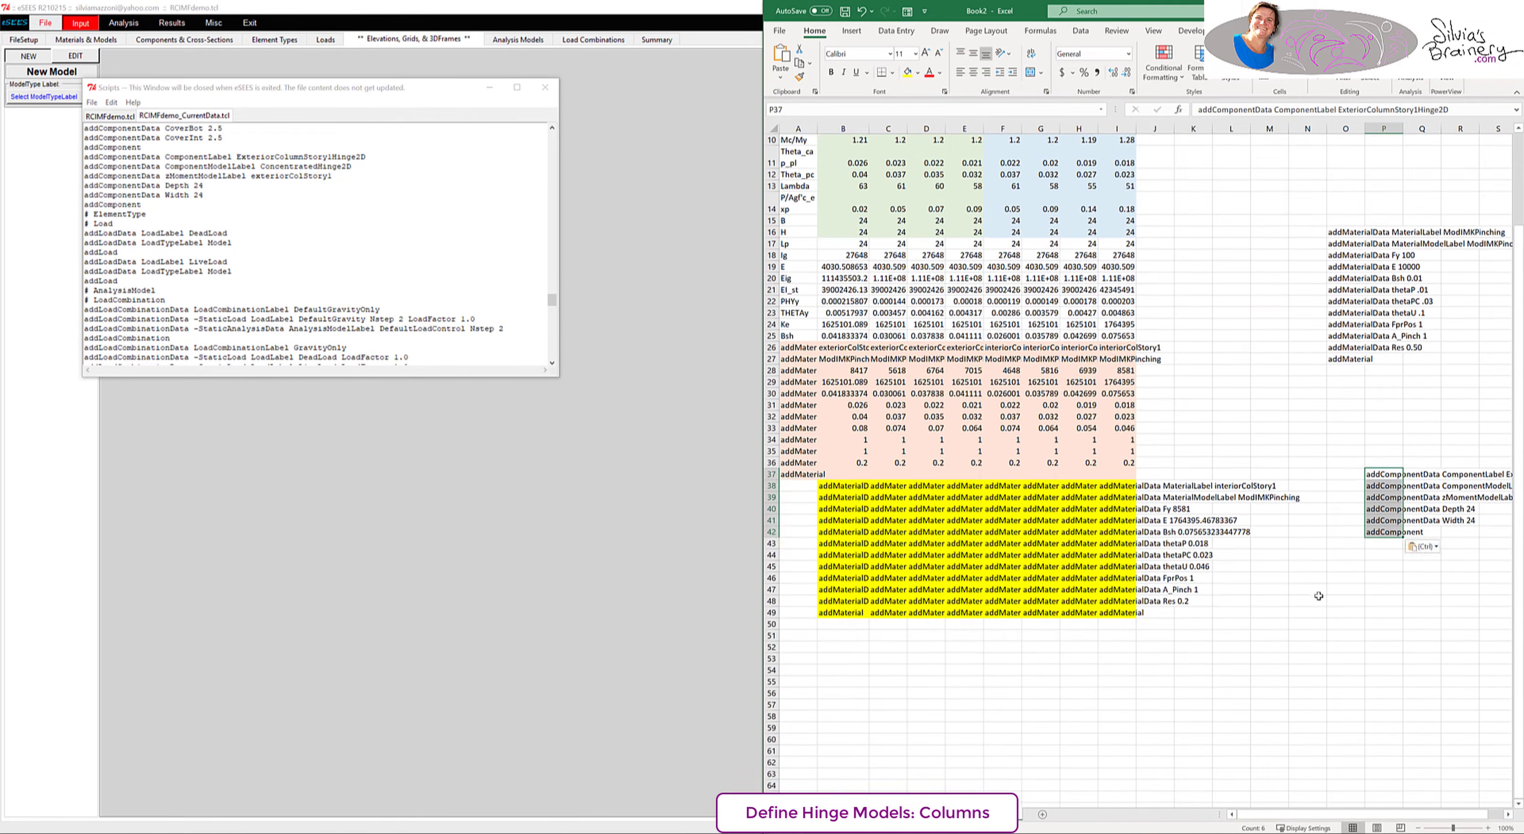
- Paste the component command block at A51 and move the ExteriorColumnStory1Hinge2D value out of A51 into B51
left_click(799, 635)
key("ctrl+v")
double_click(799, 636)
double_click(1378, 112)
key("ctrl+x")
left_click(844, 635)
left_click(1217, 112)
key("ctrl+v")
- Replace the component label in B51 with a formula joining the material label in B26 and "Hinge2D"
left_click_drag(1279, 111, 1131, 106)
type("=")
left_click(837, 346)
type("&\"")
left_click(1266, 110)
type("\"")
left_click_drag(1266, 111, 1138, 105)
key("Return")
- Put the B26 material label in B53 as the zMomentModelLabel value, clearing it from A53, and move ConcentratedHinge2D from A52 to B52
left_click(843, 659)
left_click(799, 658)
double_click(1385, 111)
key("Delete")
left_click(798, 647)
double_click(1397, 110)
key("ctrl+x")
left_click(843, 647)
key("ctrl+v")
- Remove the value 24 from the Depth and Width command labels in A54 and A55
left_click(799, 670)
double_click(1321, 112)
key("Delete")
key("Return")
double_click(1321, 112)
key("Delete")
- Link the Depth value in B54 to H in B16 and the Width value in B55 to B in B15
left_click(843, 671)
type("=")
left_click(838, 230)
key("Return")
type("=")
left_click(837, 222)
key("Return")
- Copy the component values in B51:B56 across columns C to I
left_click_drag(843, 635, 843, 693)
key("ctrl+c")
left_click_drag(889, 635, 1117, 635)
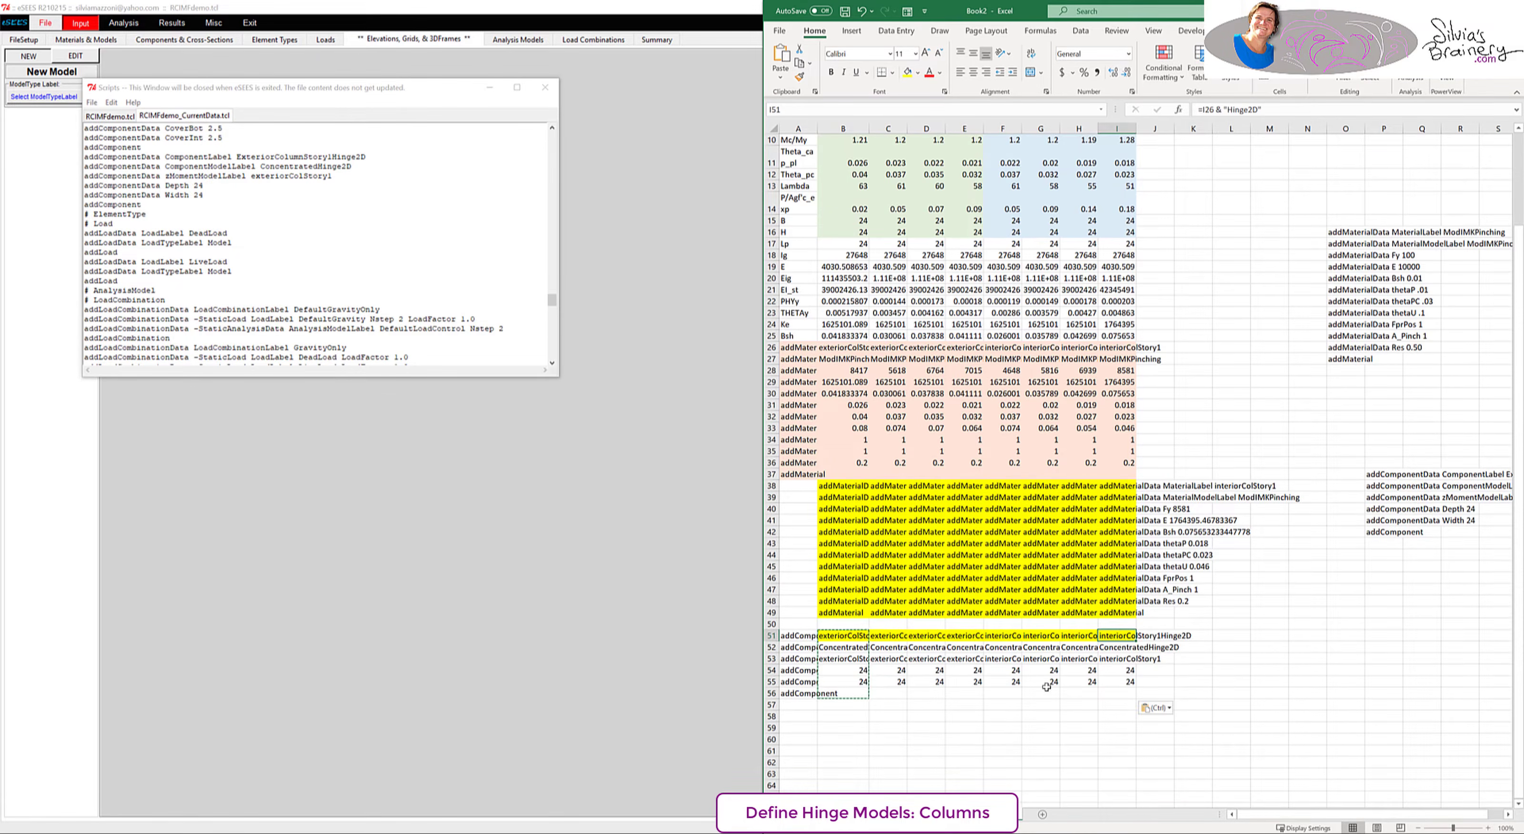
- Copy the command-joining formula from B38 to B57 and point it at the command in A51 and the value in B51
left_click(843, 486)
key("ctrl+c")
left_click(843, 705)
key("ctrl+v")
double_click(844, 704)
left_click_drag(799, 572, 799, 641)
left_click_drag(843, 572, 843, 641)
key("Return")
- Copy the component command formulas in B57:B62 across columns C to I
left_click_drag(843, 705, 843, 762)
key("ctrl+c")
key("Right")
key("ctrl+v")
key("Right")
key("ctrl+v")
key("Right")
key("ctrl+v")
key("Right")
key("ctrl+v")
key("Right")
key("ctrl+v")
key("Right")
key("ctrl+v")
key("Right")
key("ctrl+v")
- Replace the existing hinge component block in RCIMFdemo.tcl with the exteriorColStory4Hinge2D commands from B57:B62
key("alt+Tab")
scroll(429, 453, "down", 20)
left_click_drag(843, 704, 843, 762)
key("ctrl+c")
left_click_drag(110, 446, 32, 383)
key("ctrl+v")
- Add the spreadsheet's exterior column hinge commands for stories 3 to 1 to RCIMFdemo.tcl
key("ctrl+c")
left_click_drag(889, 704, 926, 762)
key("alt+Tab")
key("ctrl+v")
- Add the spreadsheet's interior column hinge commands for stories 4 to 1 to RCIMFdemo.tcl and save the file
left_click_drag(1001, 705, 1001, 762)
key("ctrl+c")
key("alt+Tab")
key("ctrl+v")
left_click_drag(1041, 704, 1079, 762)
key("ctrl+c")
key("alt+Tab")
key("ctrl+v")
key("ctrl+c")
key("alt+Tab")
key("ctrl+v")
left_click_drag(1117, 704, 1117, 762)
key("ctrl+c")
key("alt+Tab")
key("ctrl+v")
key("ctrl+s")
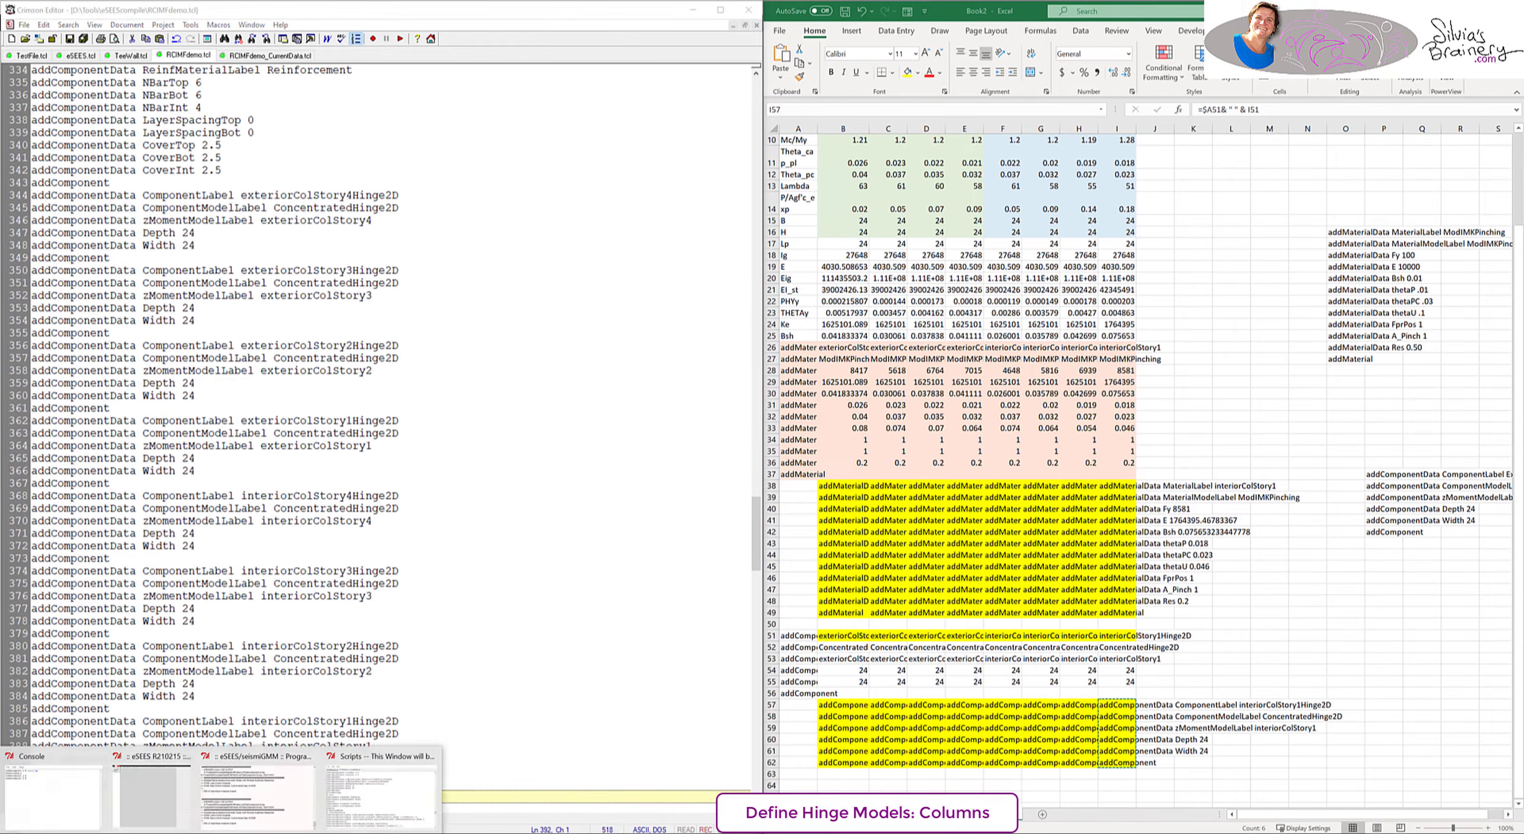
- Switch to eSEES and reload the updated RCIMFdemo.tcl model data
left_click(152, 796)
left_click(44, 22)
left_click(123, 23)
left_click_drag(1155, 136, 508, 215)
left_click(80, 24)
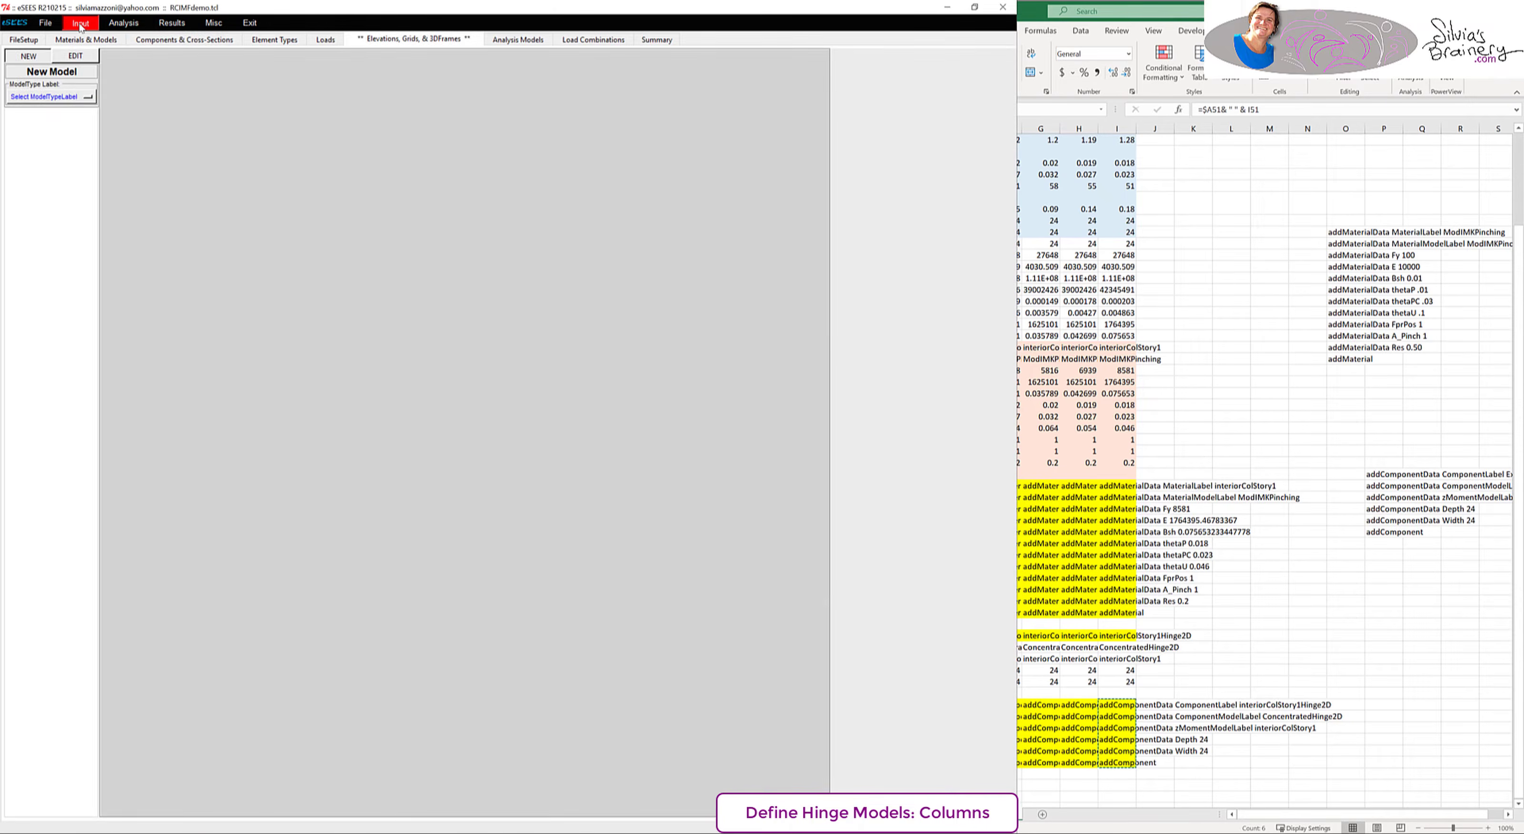
- Test the exteriorColStory1Hinge2D component with a maximum deformation factor of 50
left_click(173, 41)
left_click(35, 56)
left_click(59, 81)
mouse_move(117, 100)
left_click(198, 99)
left_click(234, 431)
left_click(254, 597)
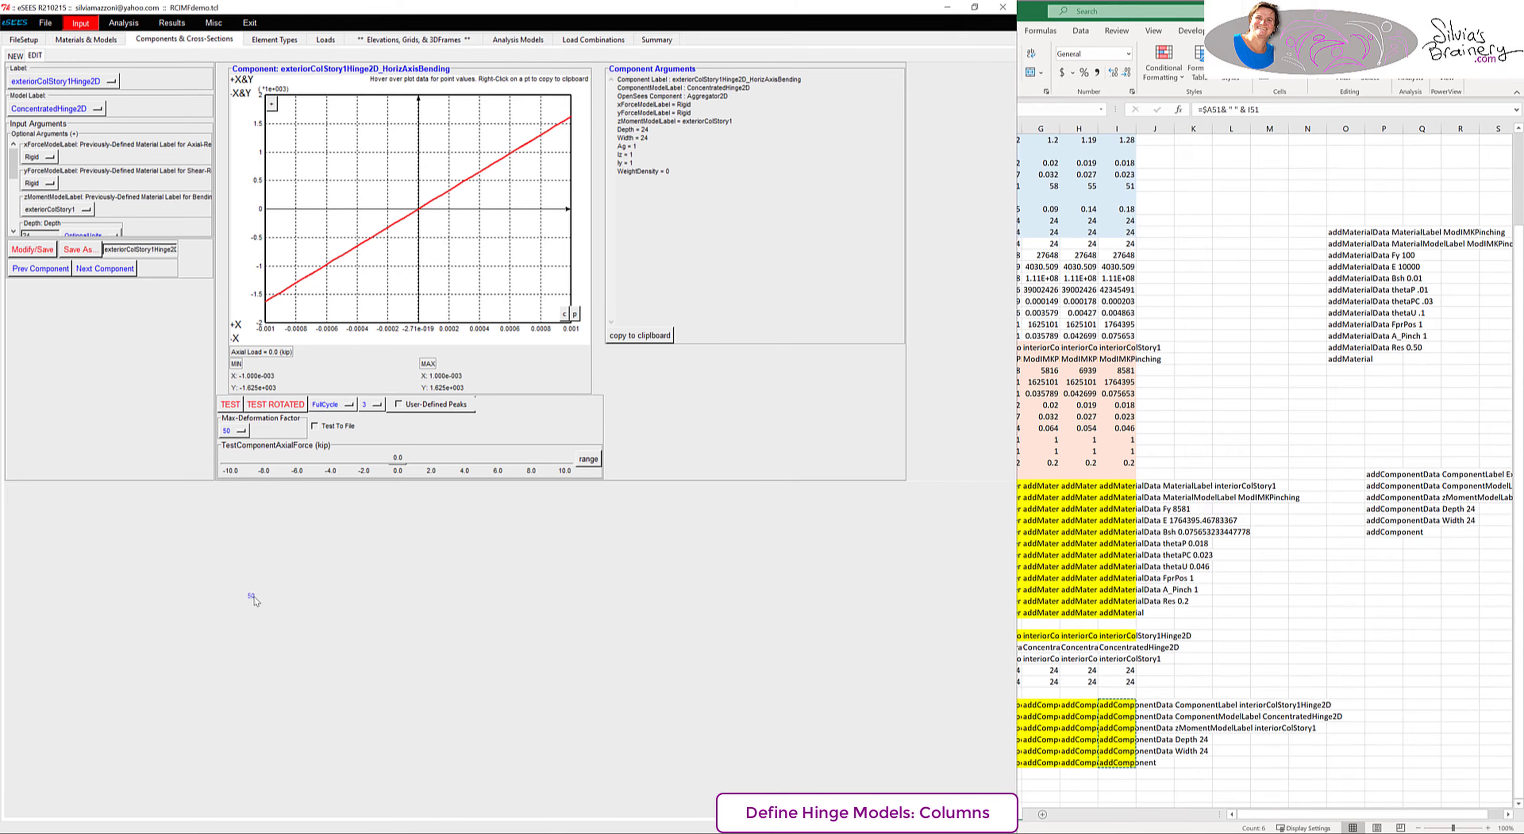
- Plot the test response of the interiorColStory4Hinge2D component with a maximum deformation factor of 50
left_click(19, 84)
left_click(198, 111)
left_click(235, 431)
left_click(255, 596)
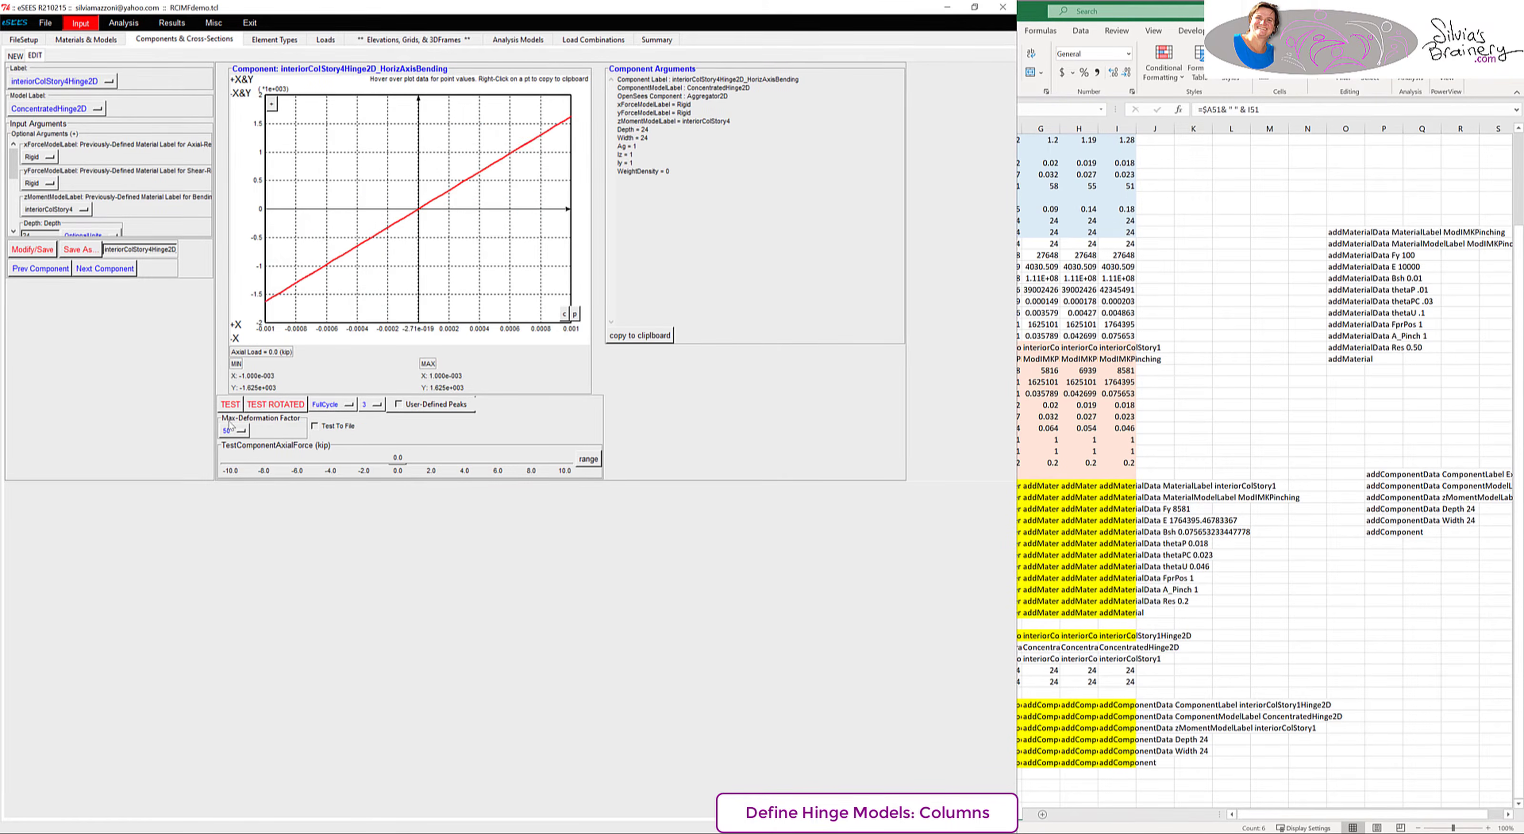
left_click(576, 317)
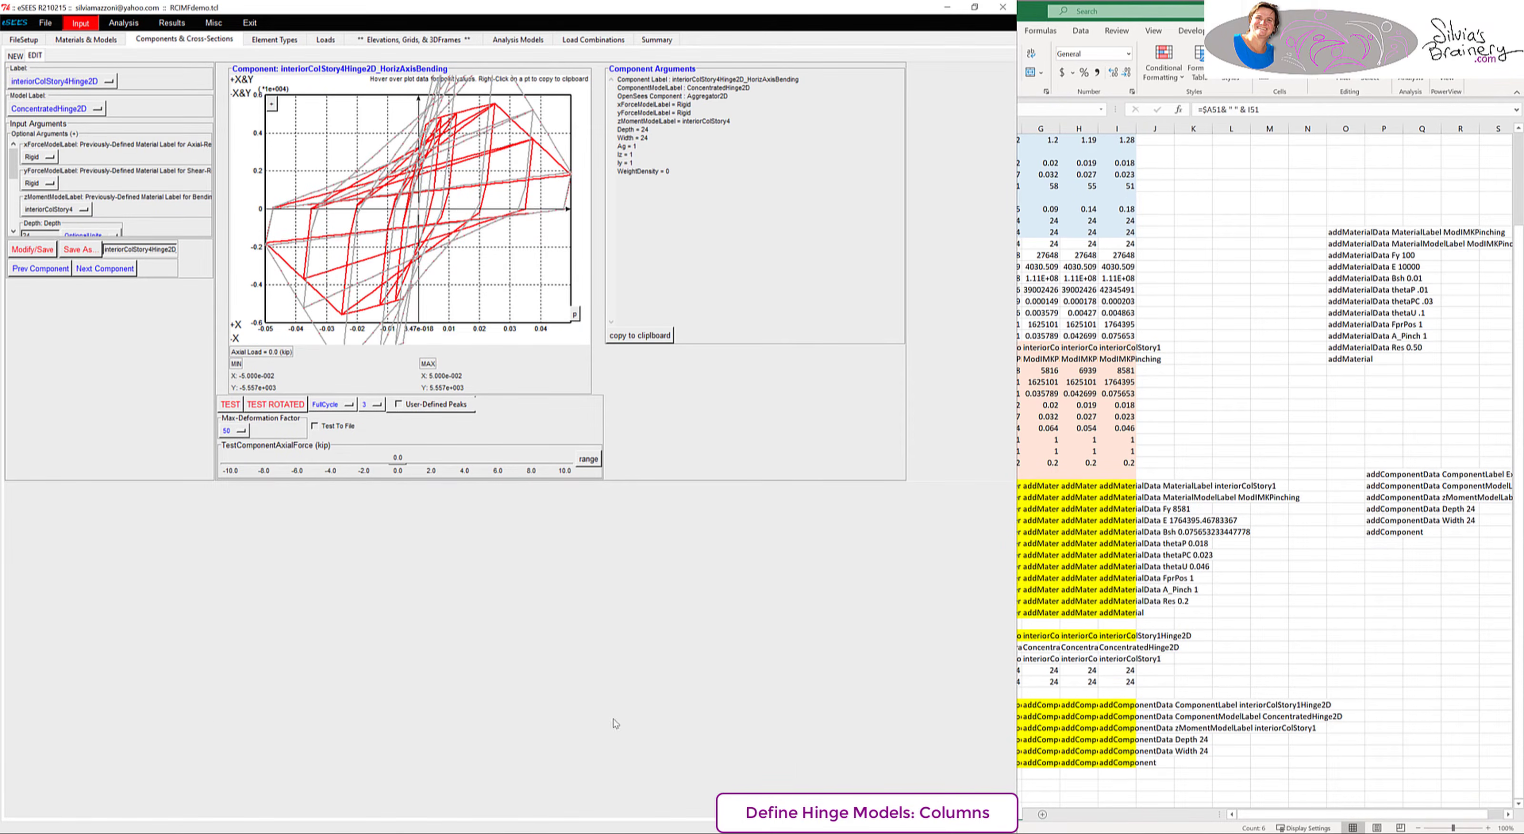
- Create the RectangularElasticComponent ElasticColumnGross with width 24, depth 24 and the modulus 4030.50 from the spreadsheet, and save it
left_click(15, 56)
left_click(50, 81)
mouse_move(56, 90)
left_click(228, 99)
mouse_move(580, 829)
left_click(615, 788)
key("alt+Tab")
key("ctrl+v")
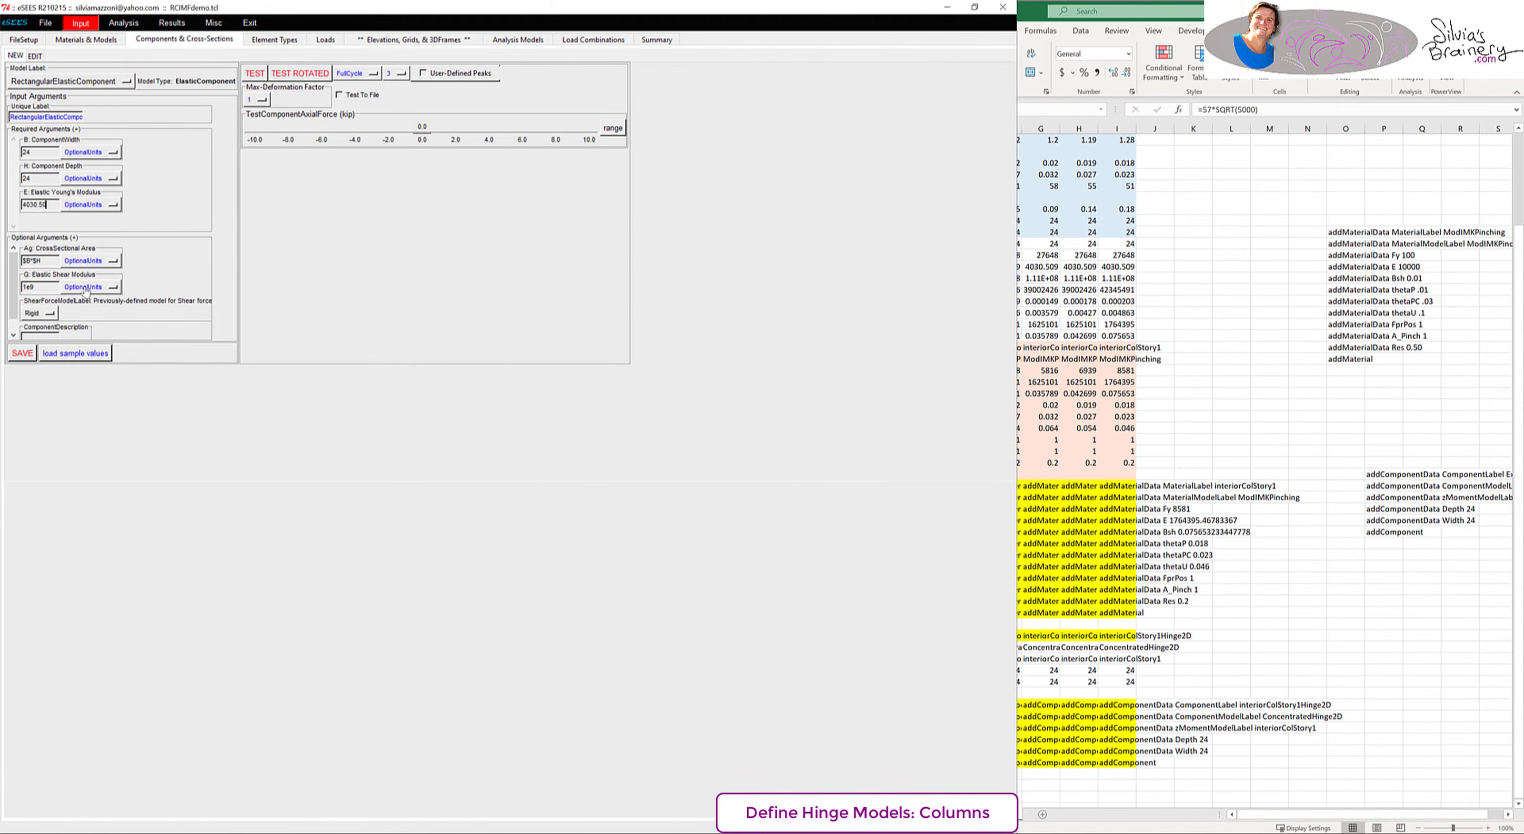
left_click(22, 353)
- Calculate the cracked column modulus in B64 as B9*B19 and use it as the elastic component's Young's modulus
key("alt+Tab")
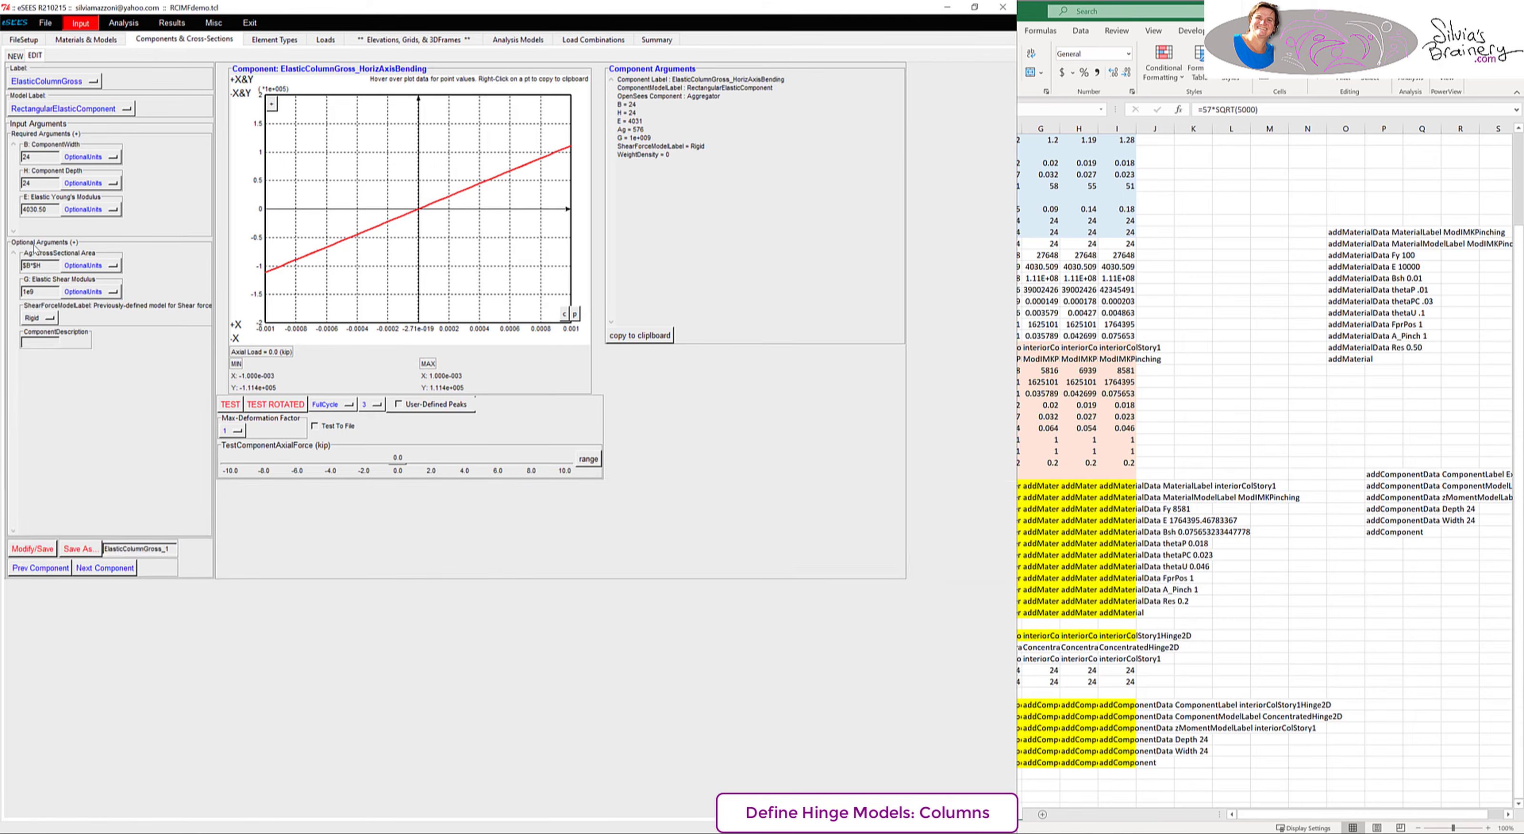
left_click(843, 786)
type("=")
scroll(847, 249, "up", 3)
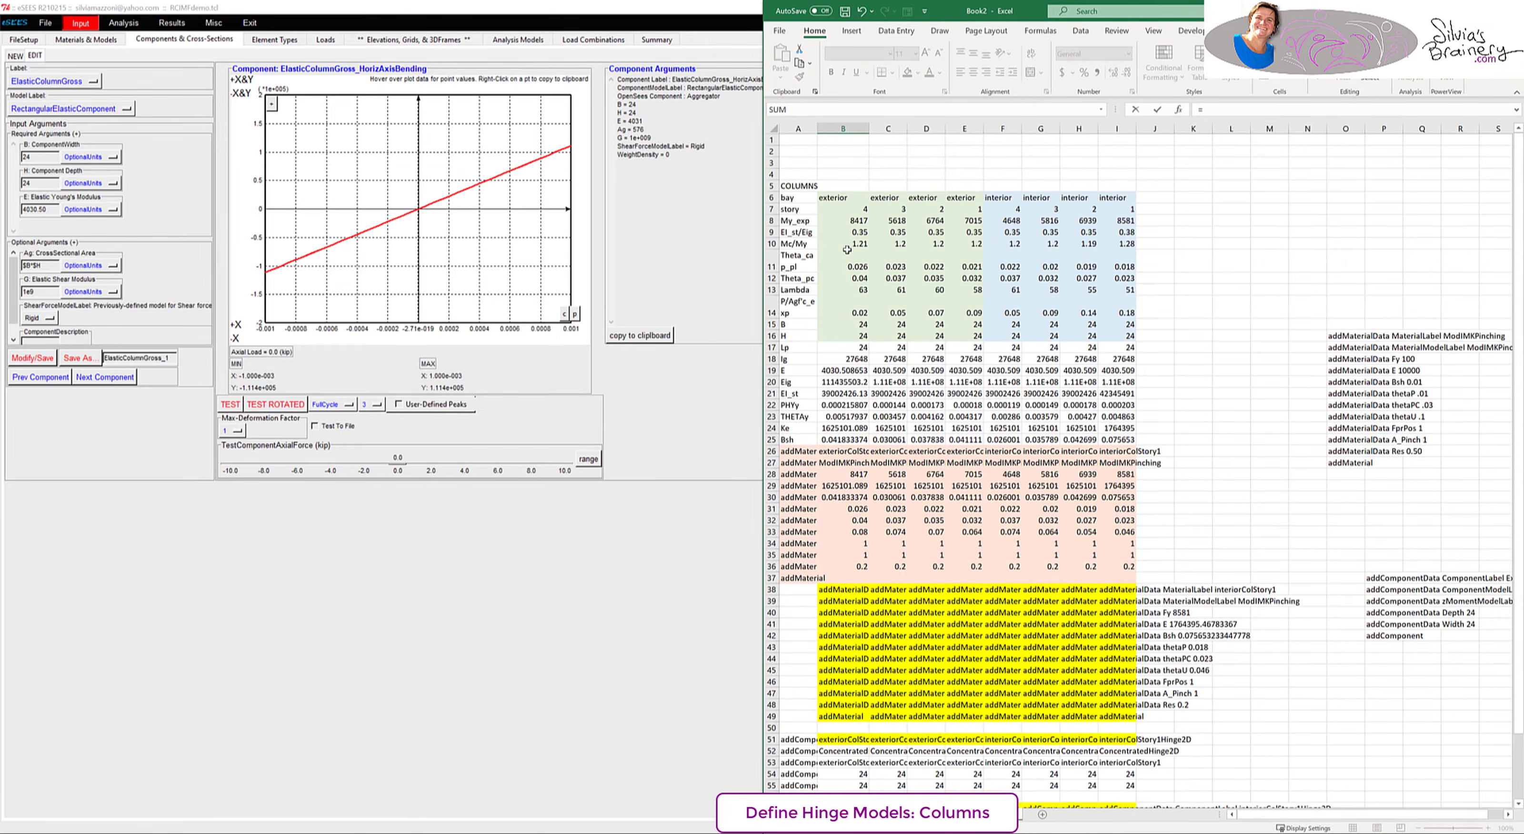
left_click(851, 371)
scroll(851, 370, "down", 3)
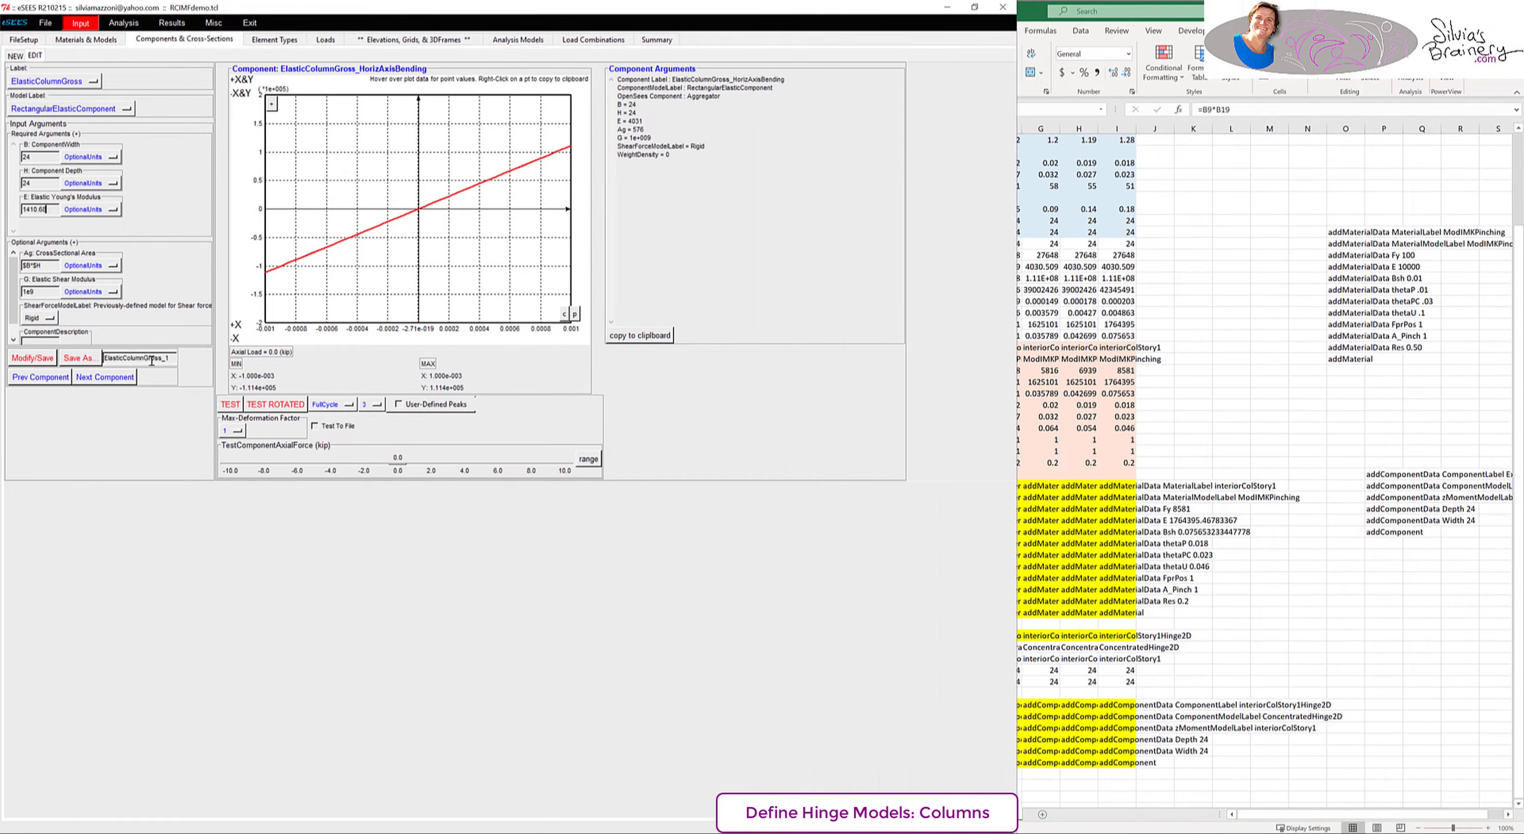
- Save the elastic component with the cracked modulus as ElasticColumnCracked
left_click(80, 23)
left_click(89, 66)
left_click(65, 81)
left_click(145, 153)
left_click(59, 179)
- Start a new model of type Elevation
left_click(47, 95)
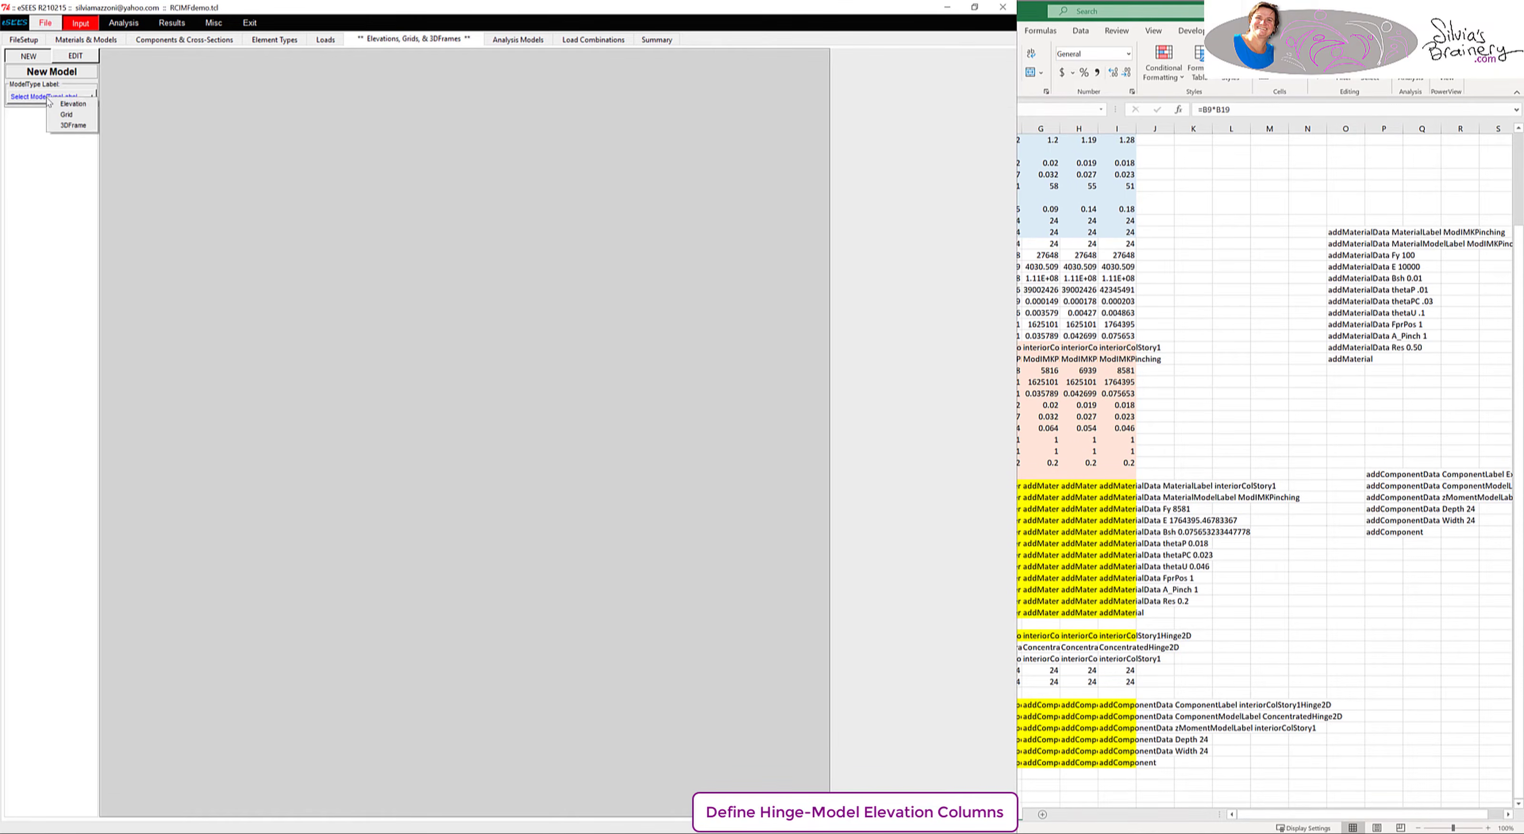
left_click(59, 104)
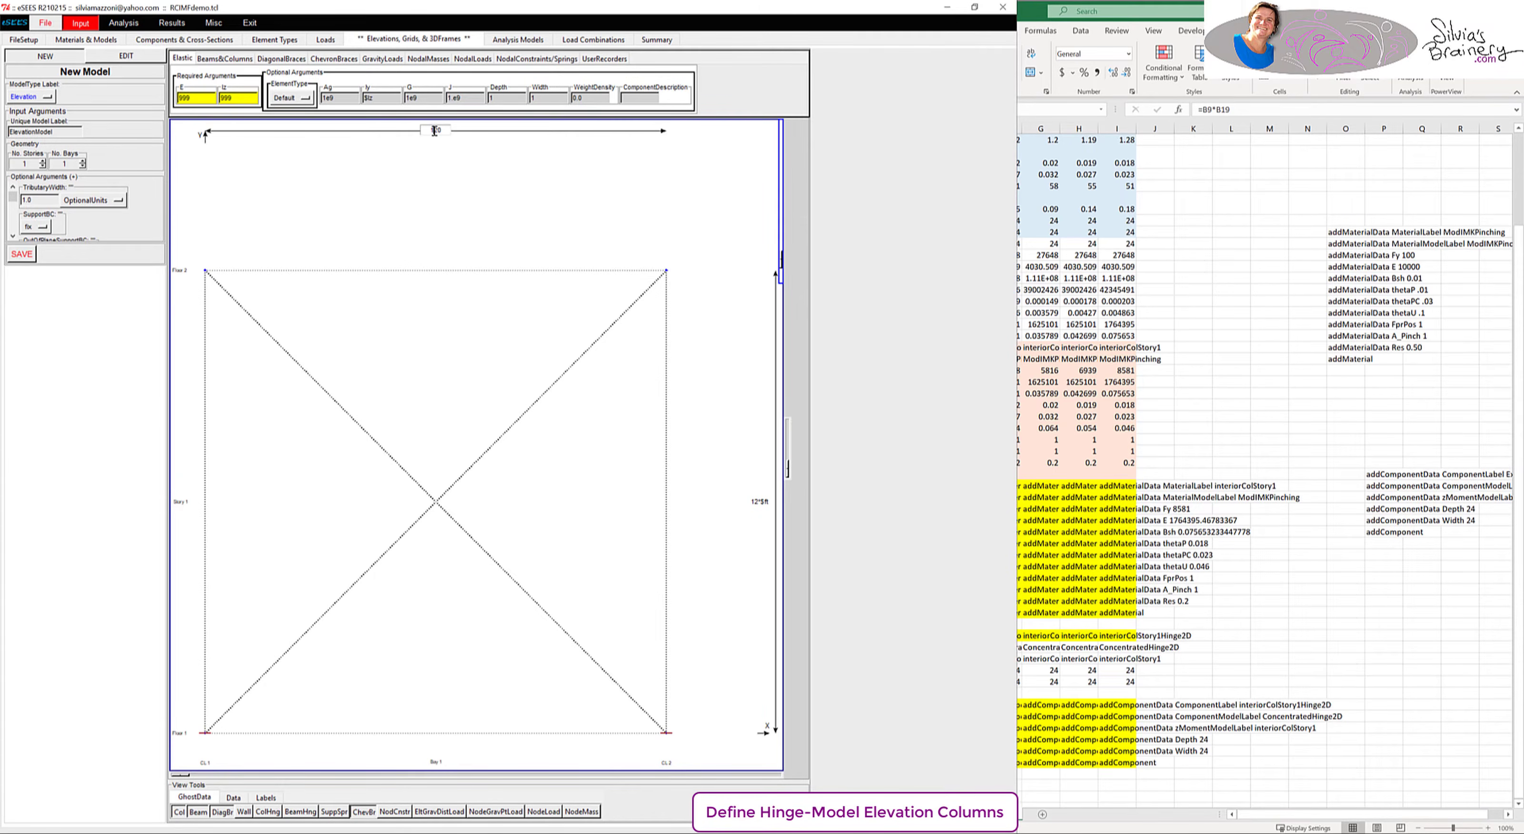
- Examine the 4-Story RC Intermediate Moment Frame page in the OpenSeesDemo PDF for the bay widths and story heights
left_click(1266, 327)
left_click(1454, 11)
left_click(1319, 268)
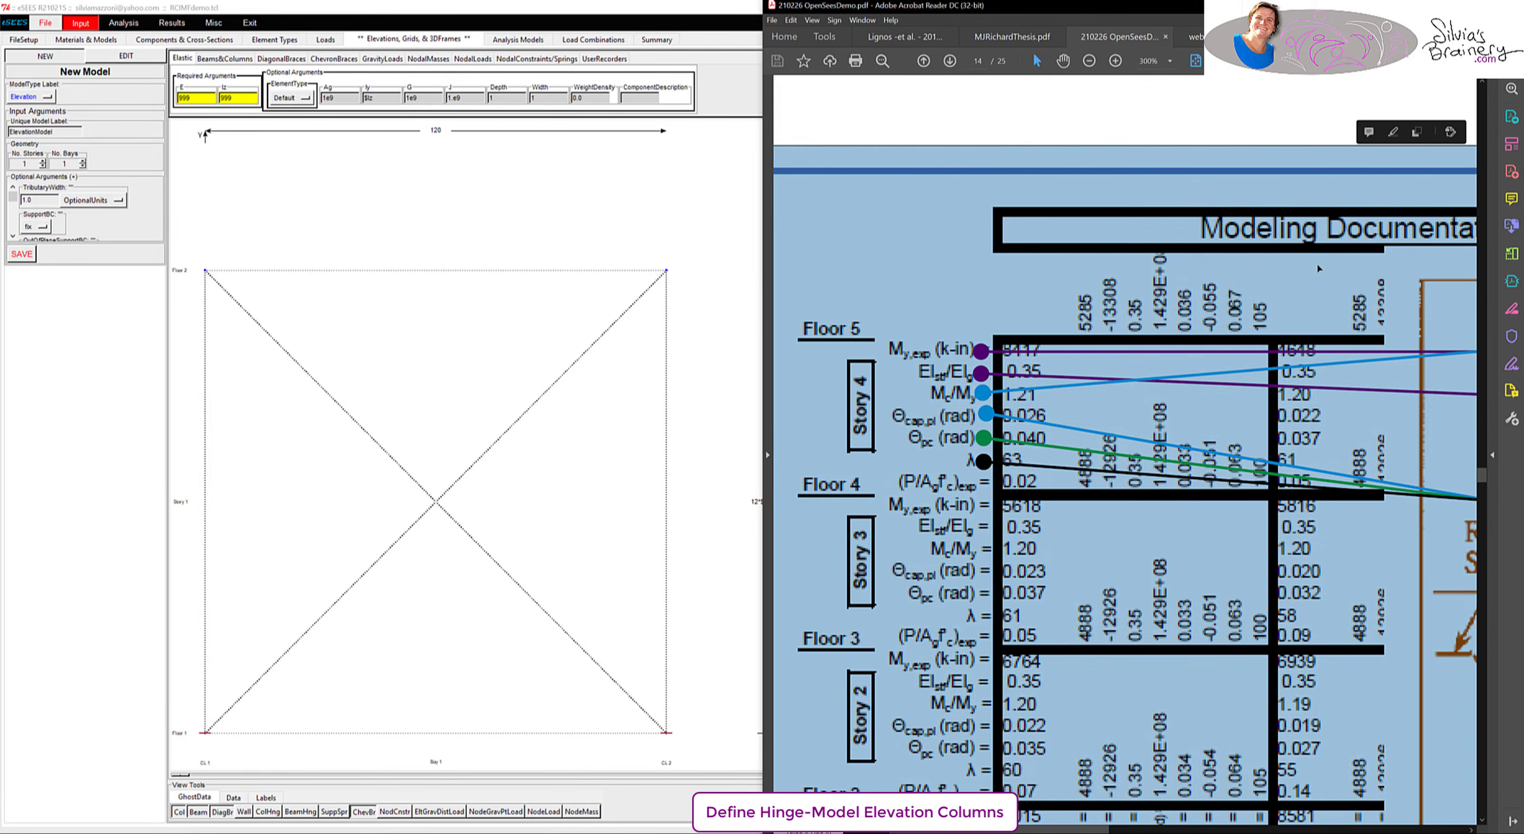
left_click(1482, 7)
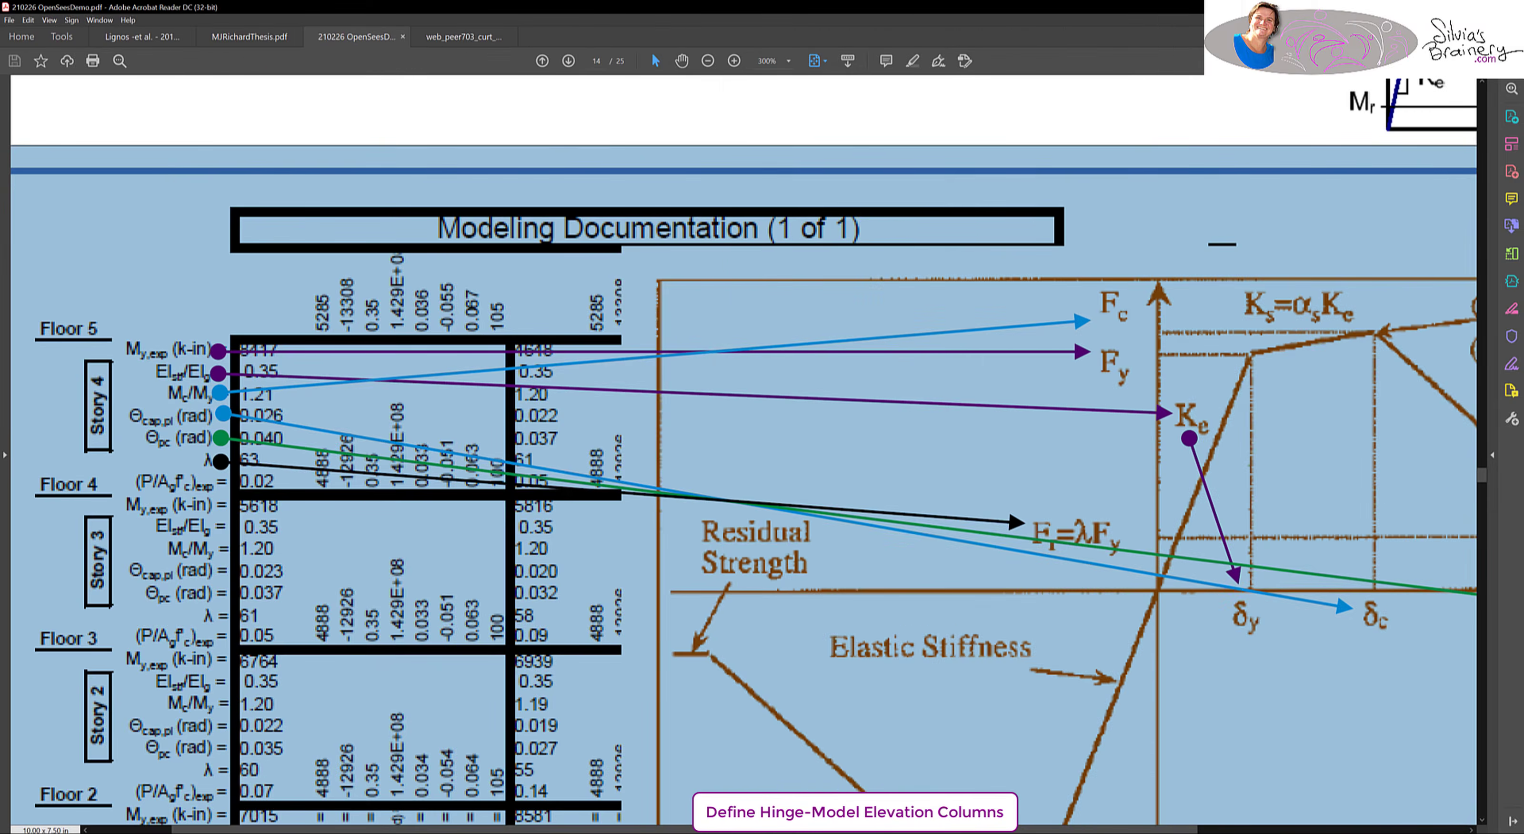
left_click(1482, 7)
left_click(1251, 214)
scroll(1251, 214, "down", 4)
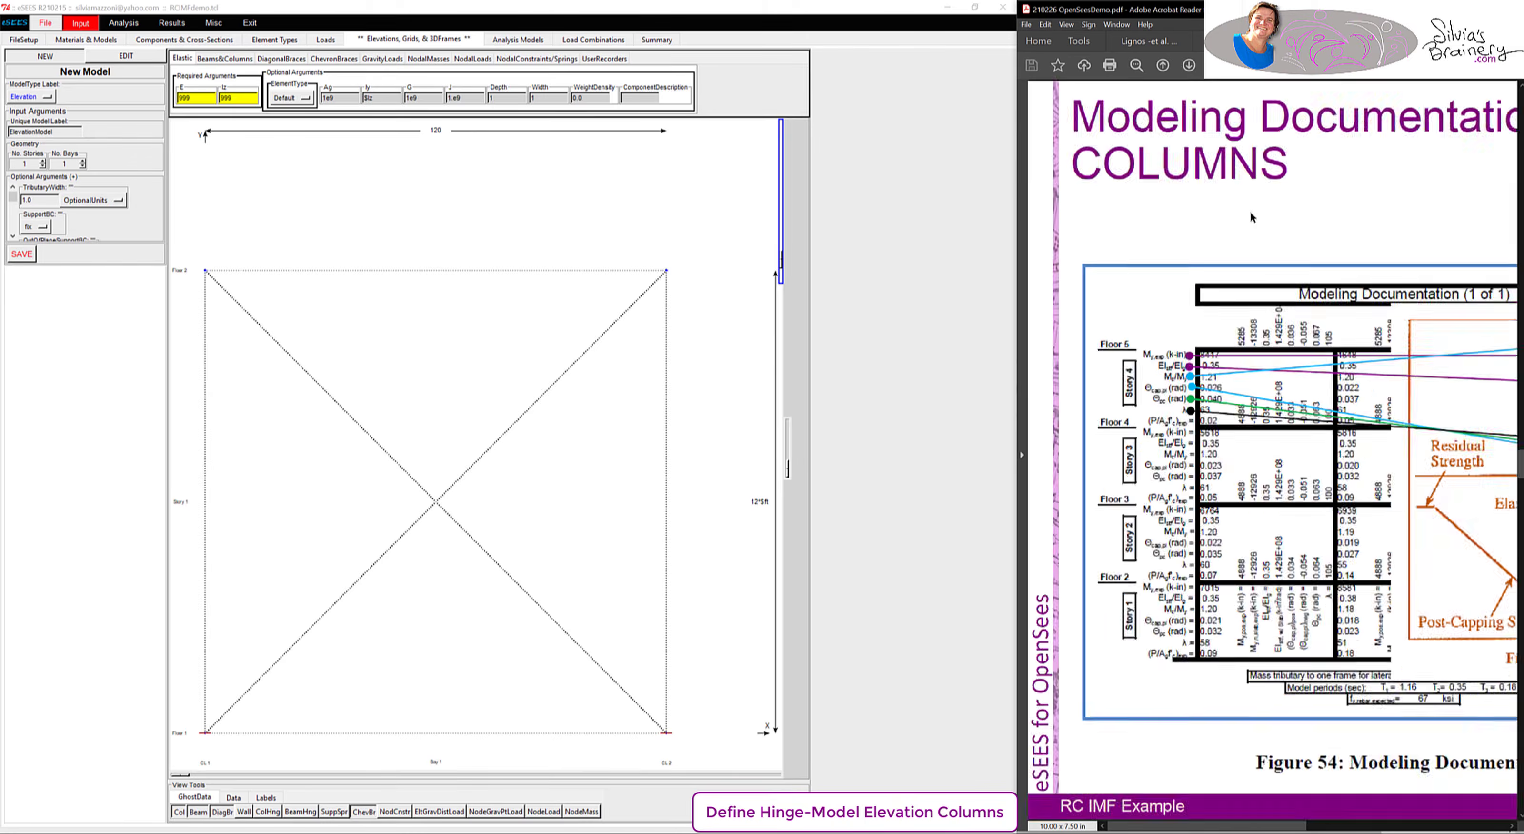
left_click(1417, 65)
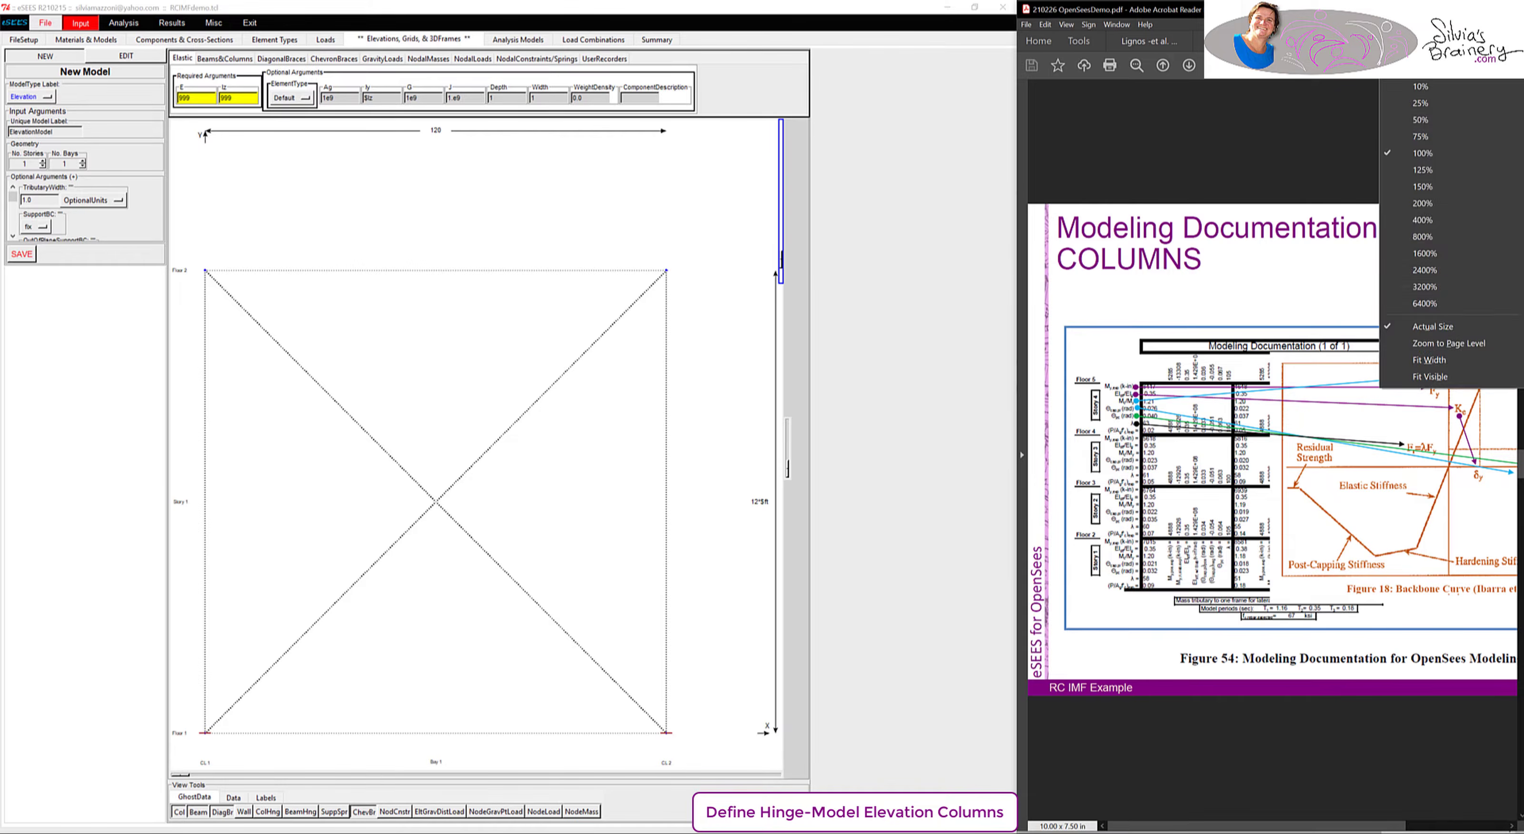
left_click(1443, 344)
scroll(1283, 274, "up", 3)
scroll(1283, 274, "up", 6)
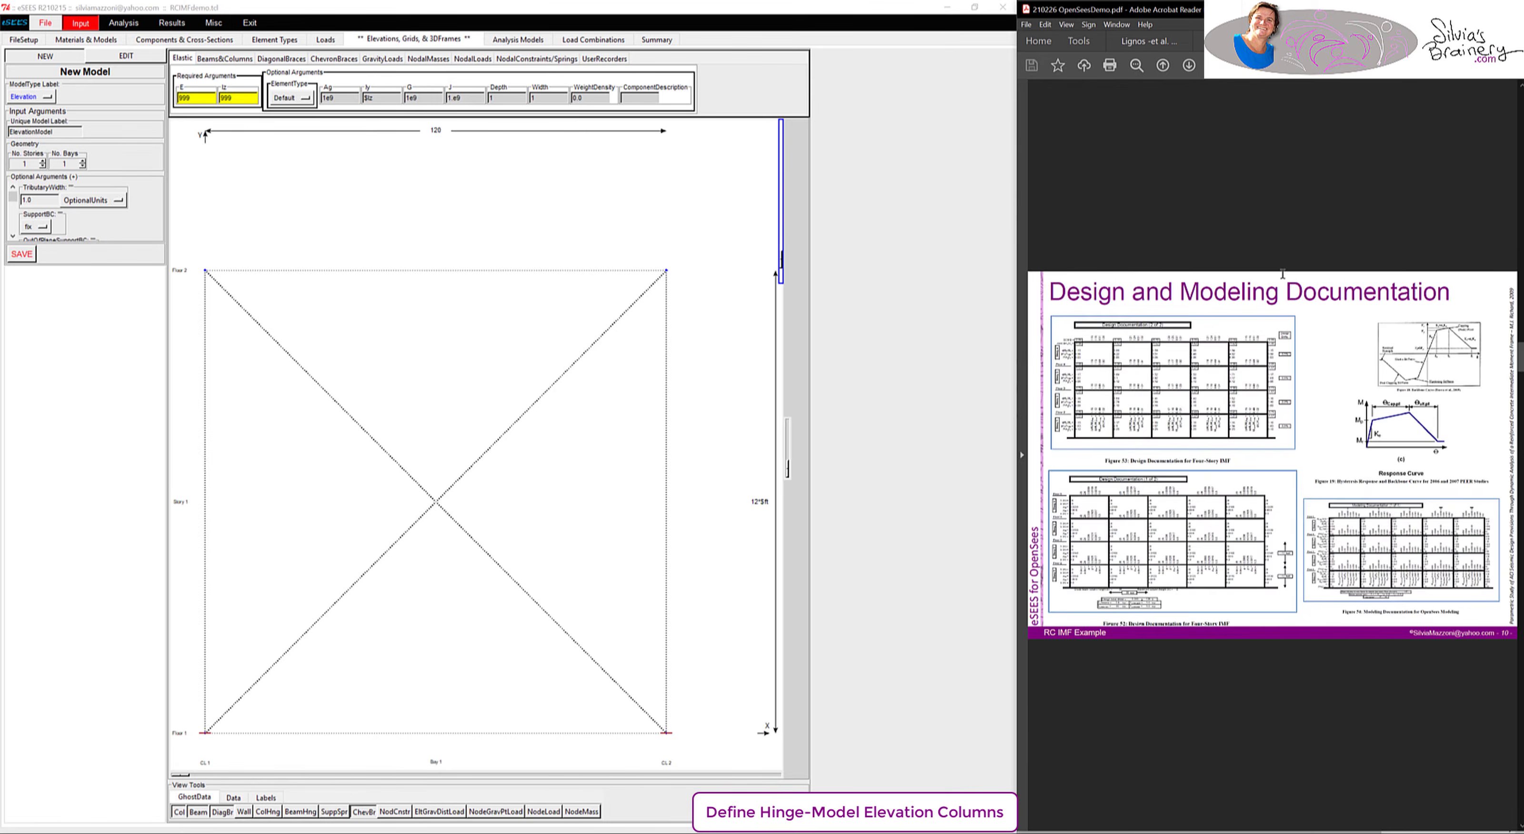
scroll(1283, 274, "up", 1)
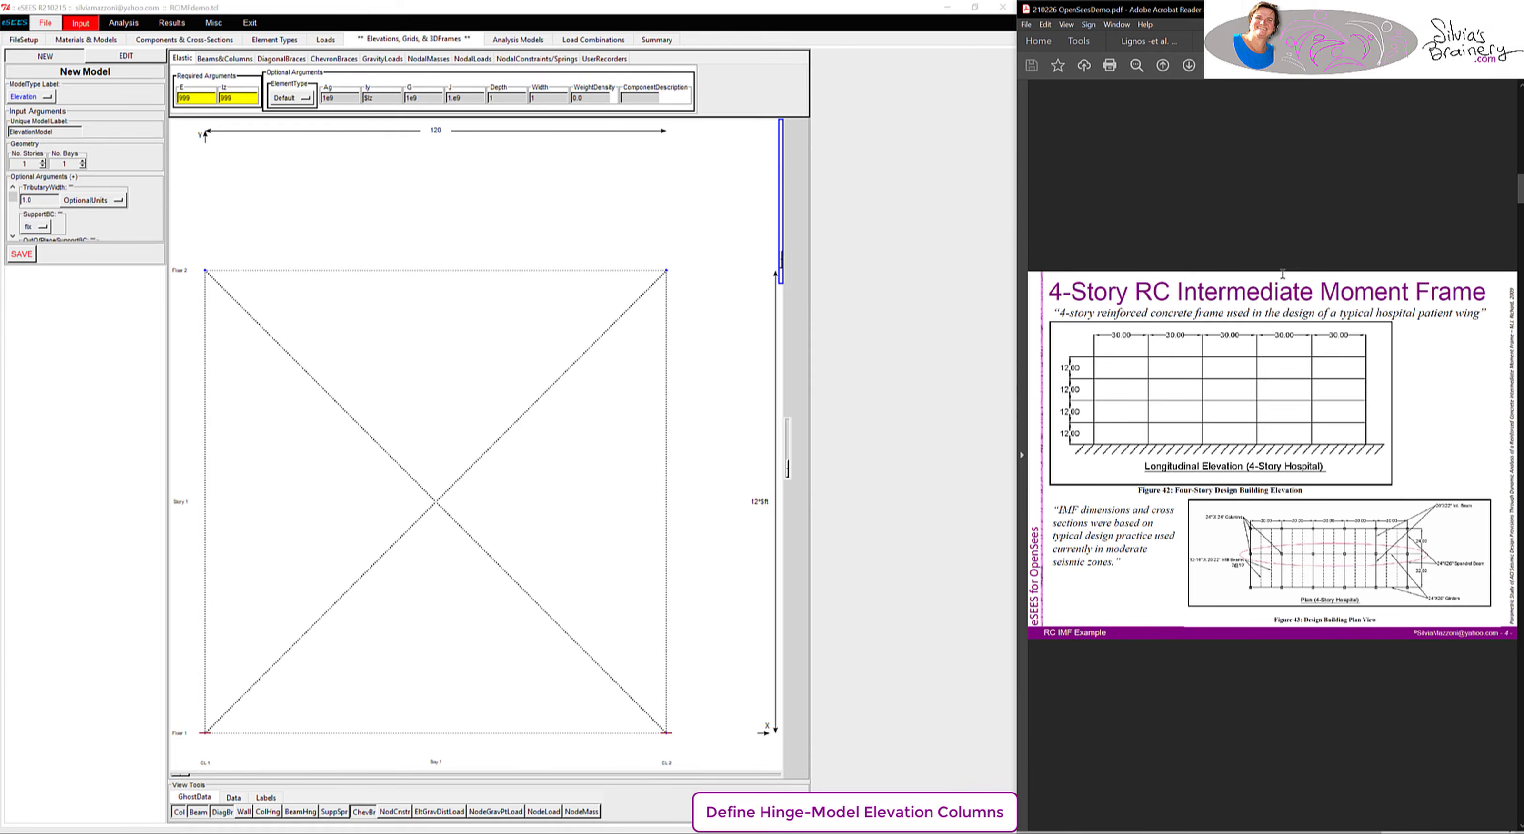
- Set the elevation's bay width to 30*$ft and hide the ghost bracing lines
left_click(444, 131)
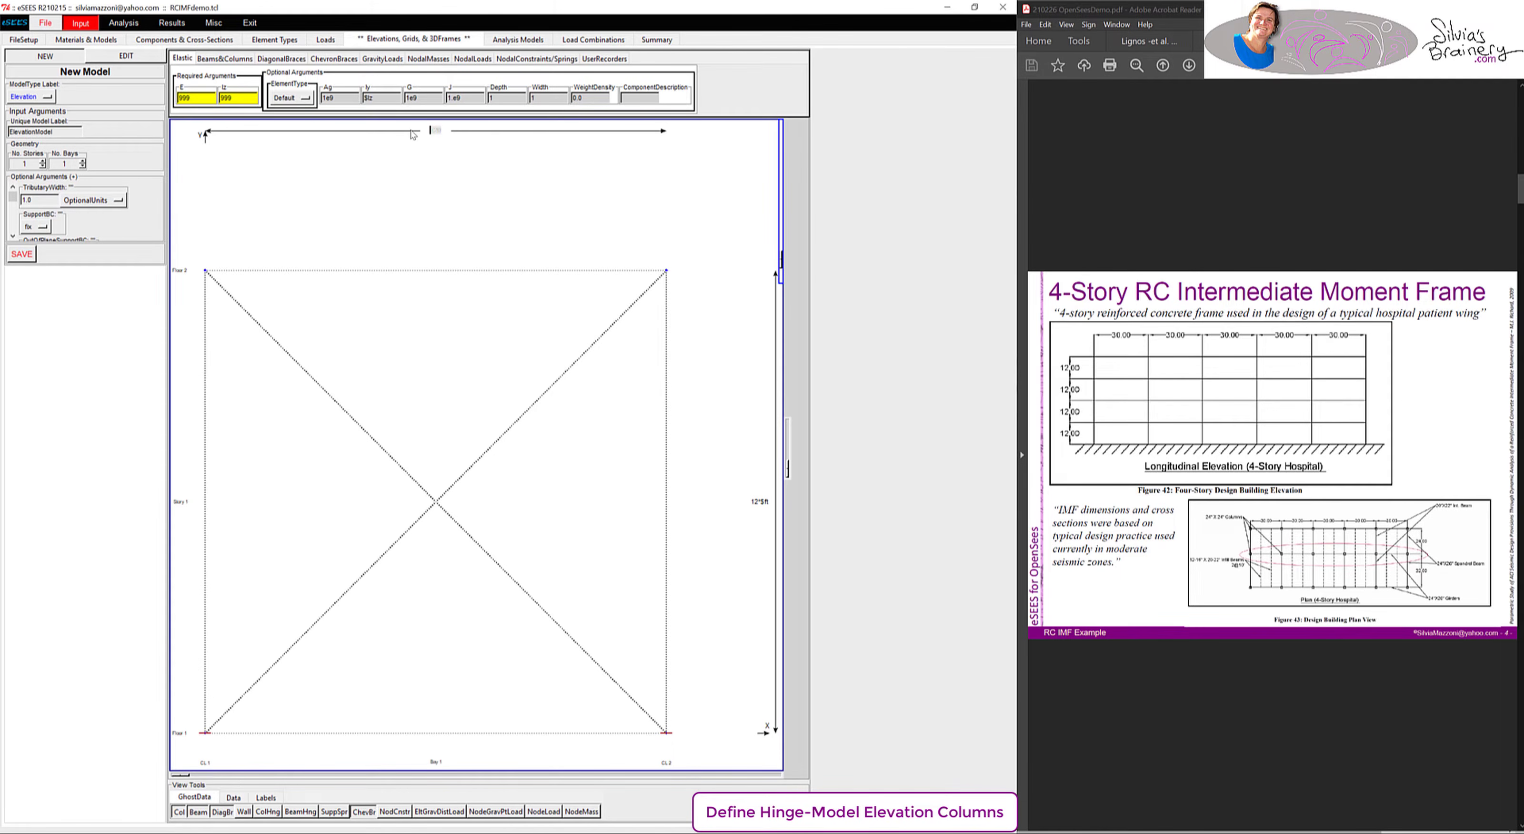
key("Return")
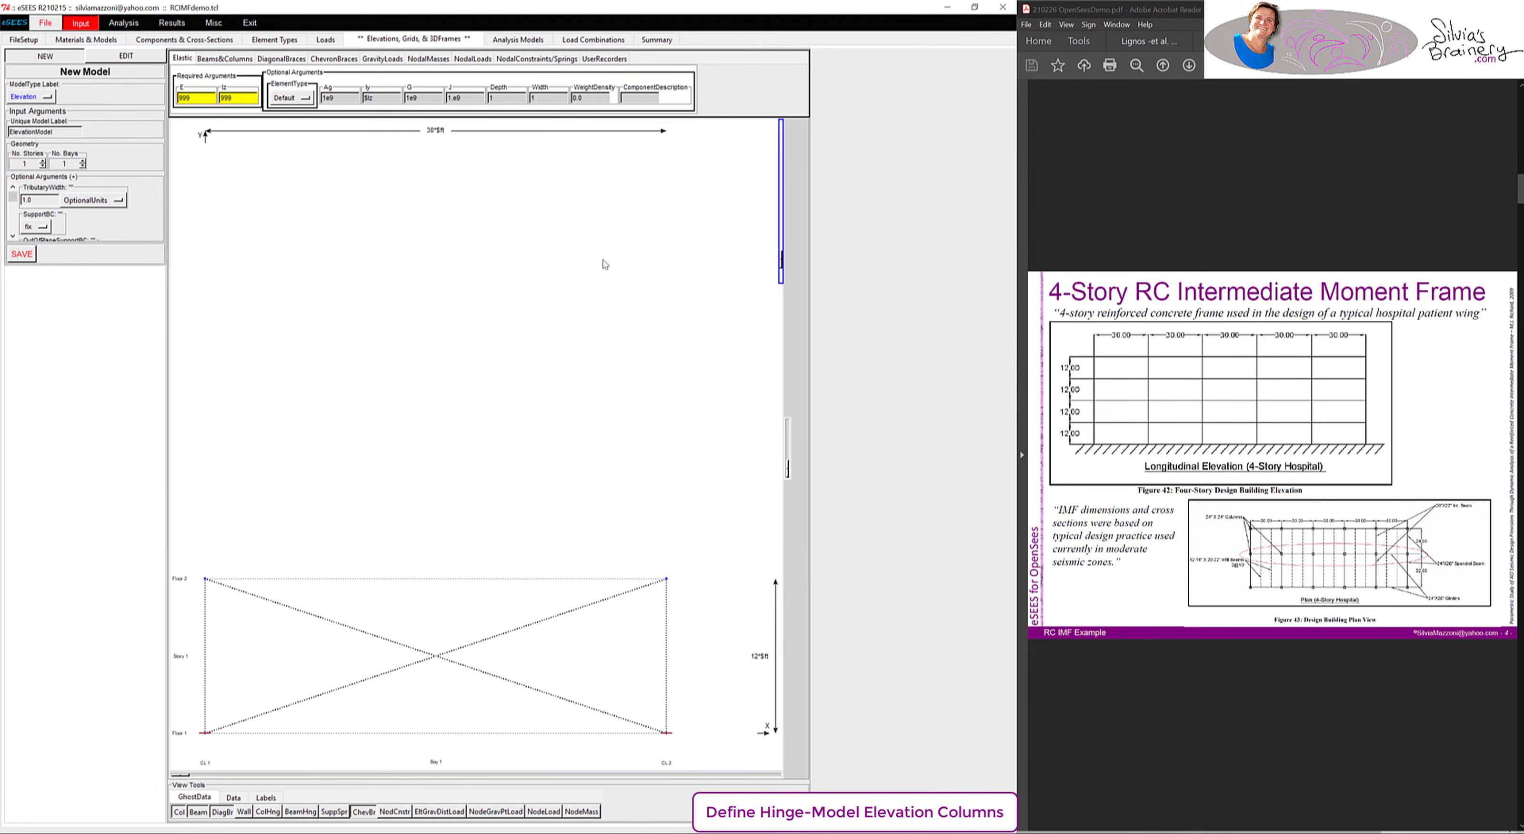
left_click(232, 815)
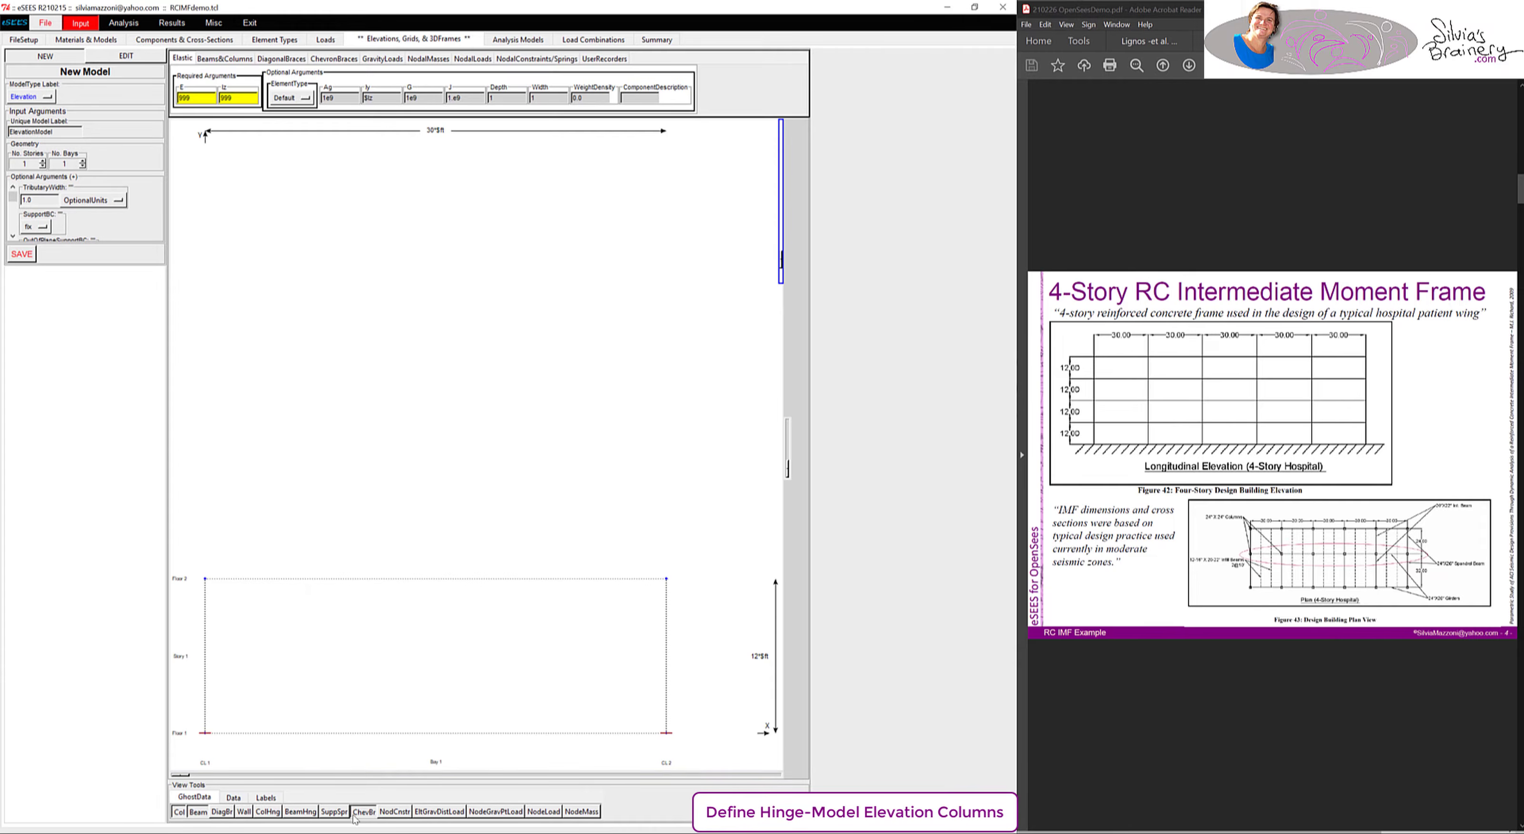
- Set the elevation geometry to 4 stories and 5 bays
left_click(42, 162)
left_click(42, 162)
left_click(42, 162)
left_click(83, 162)
left_click(83, 162)
left_click(83, 162)
left_click(83, 162)
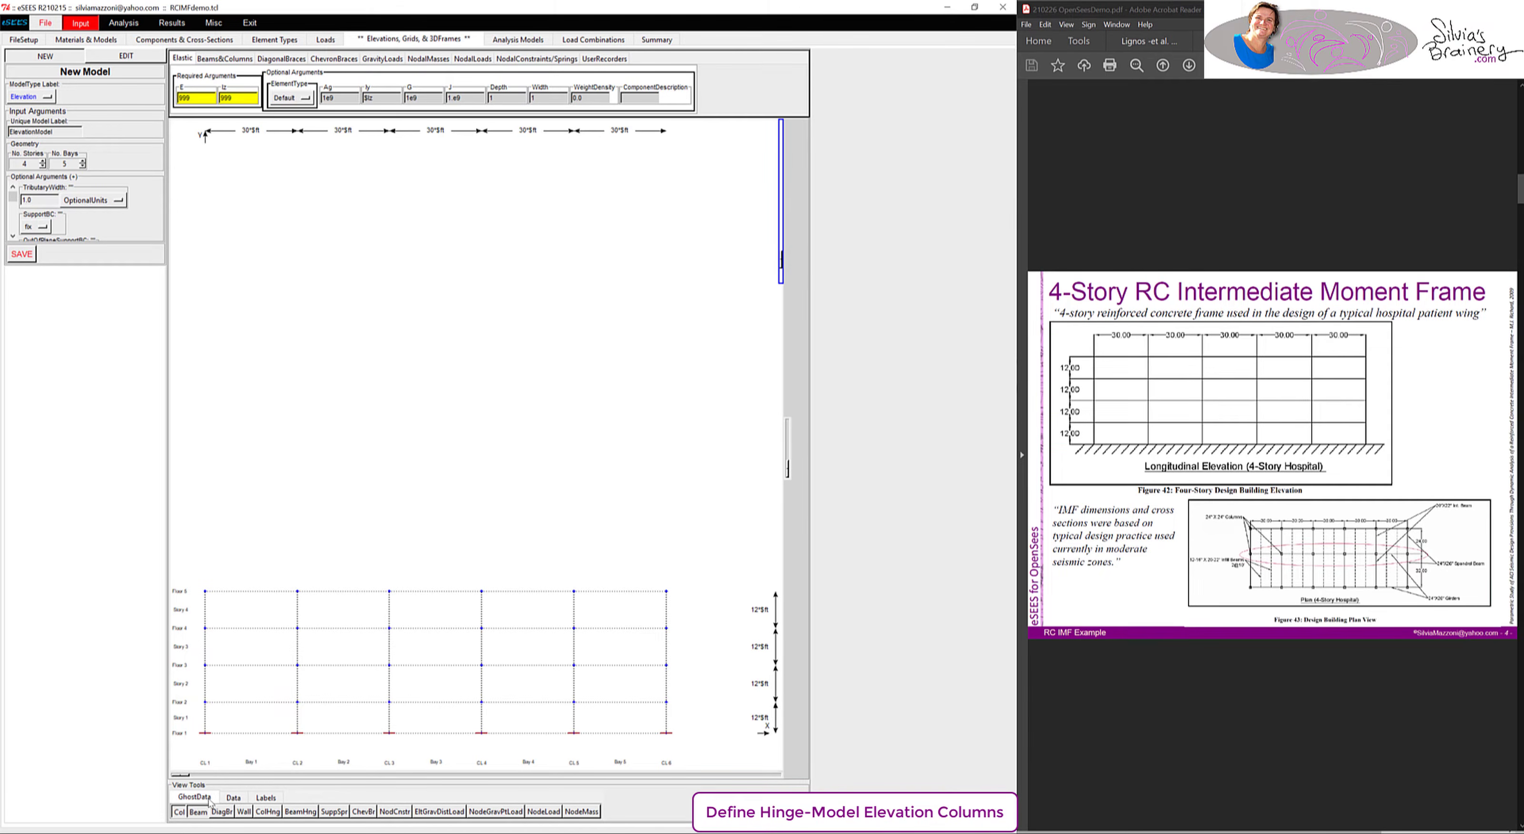
- Choose exteriorColStory1Hinge2D as the Node I and Node J component for the beam and column elements
left_click(197, 813)
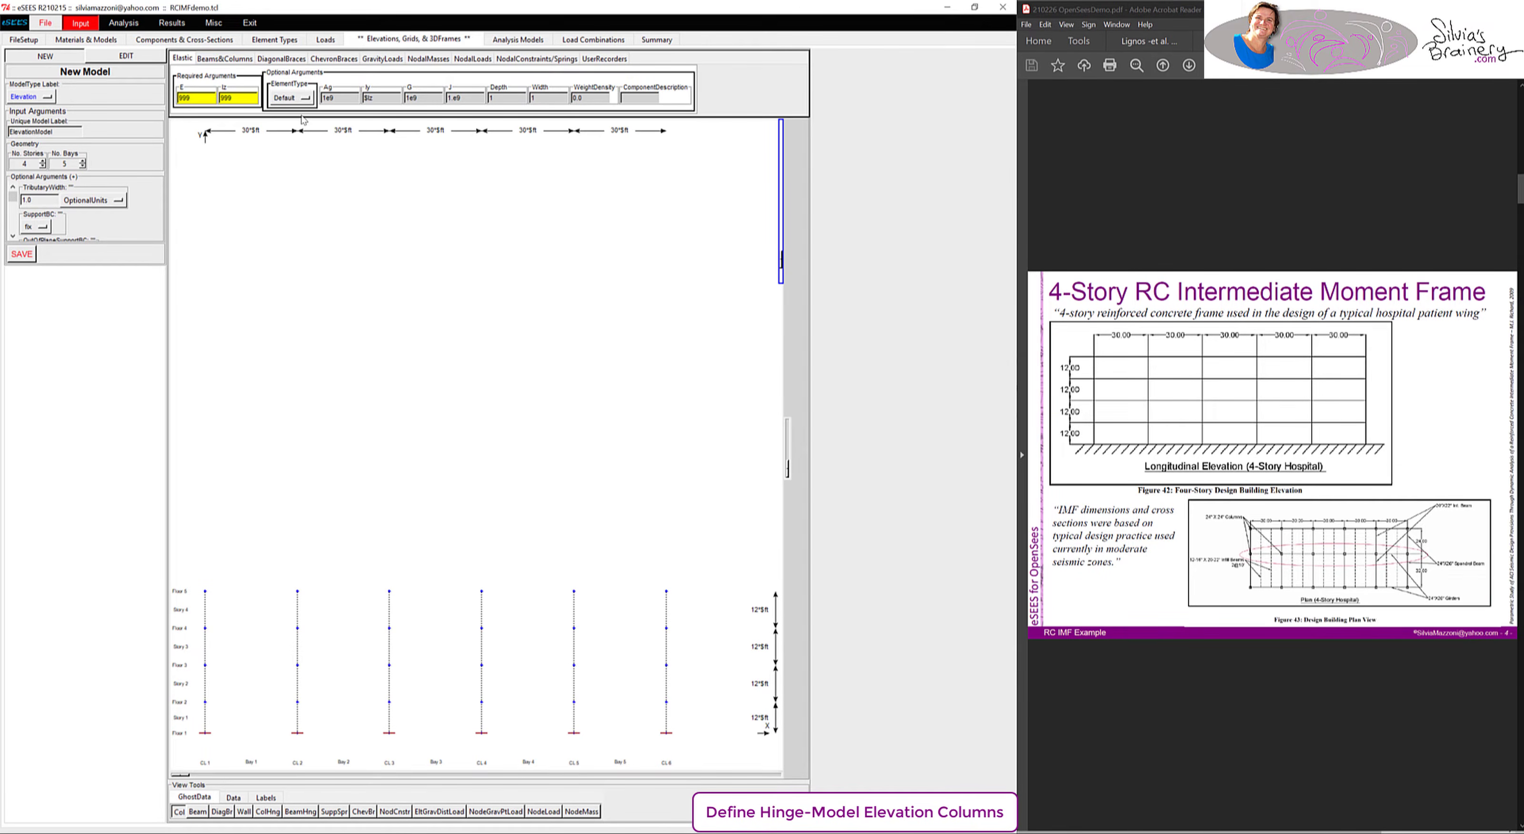
left_click(228, 59)
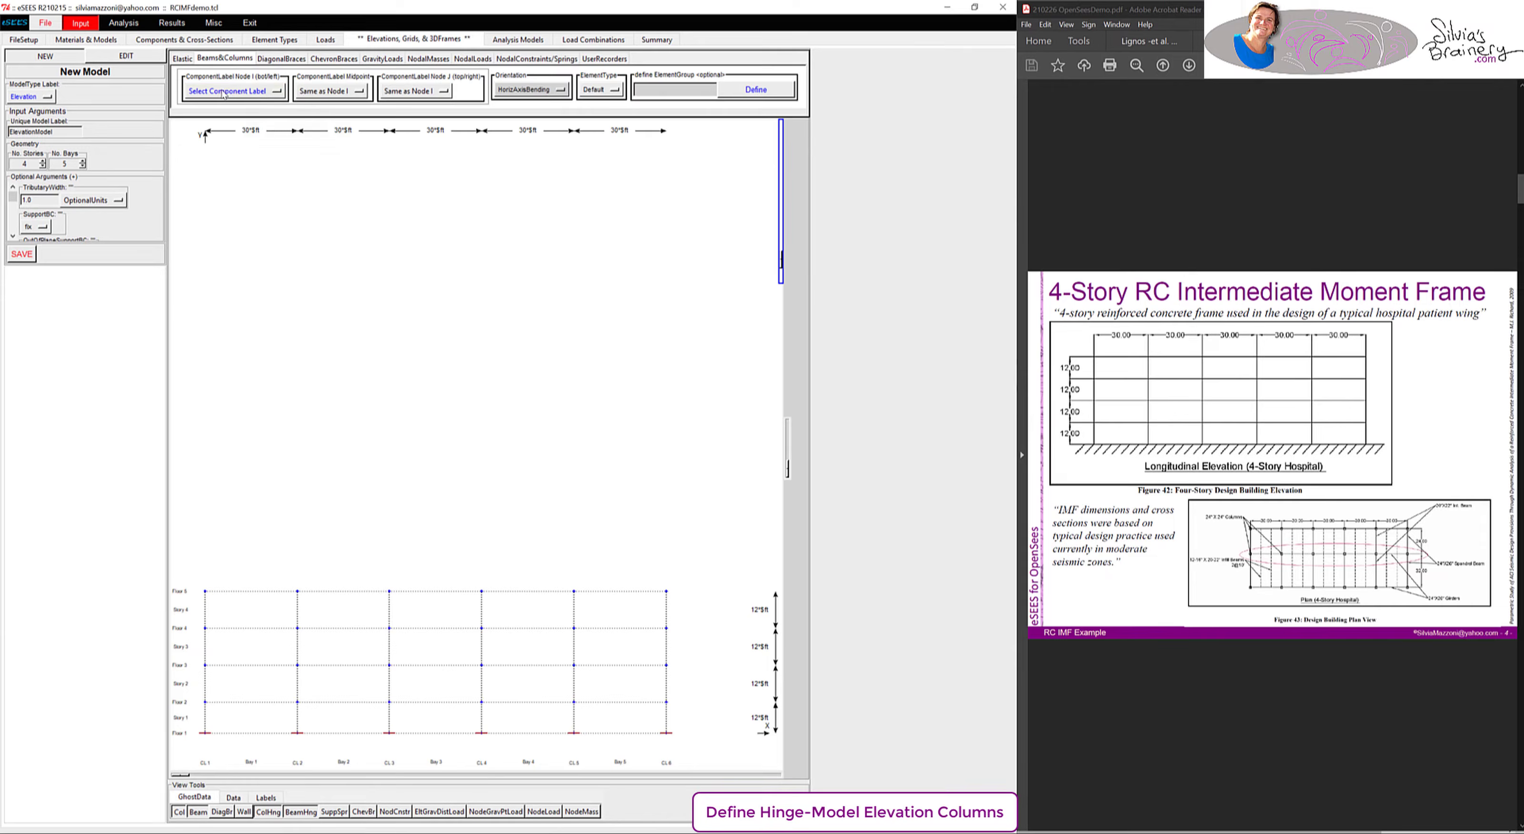
left_click(223, 95)
mouse_move(274, 154)
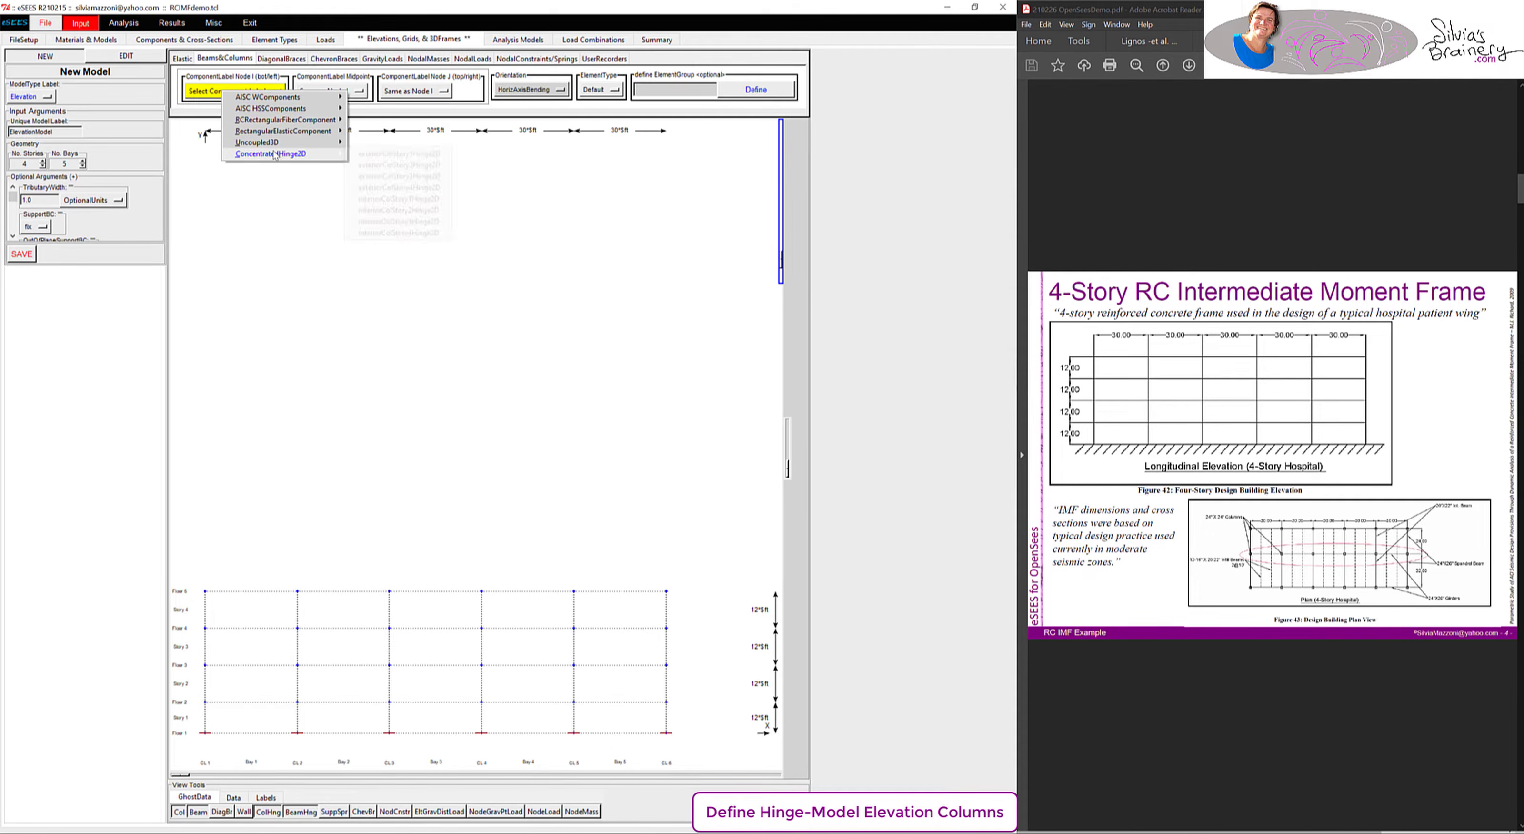
left_click(391, 155)
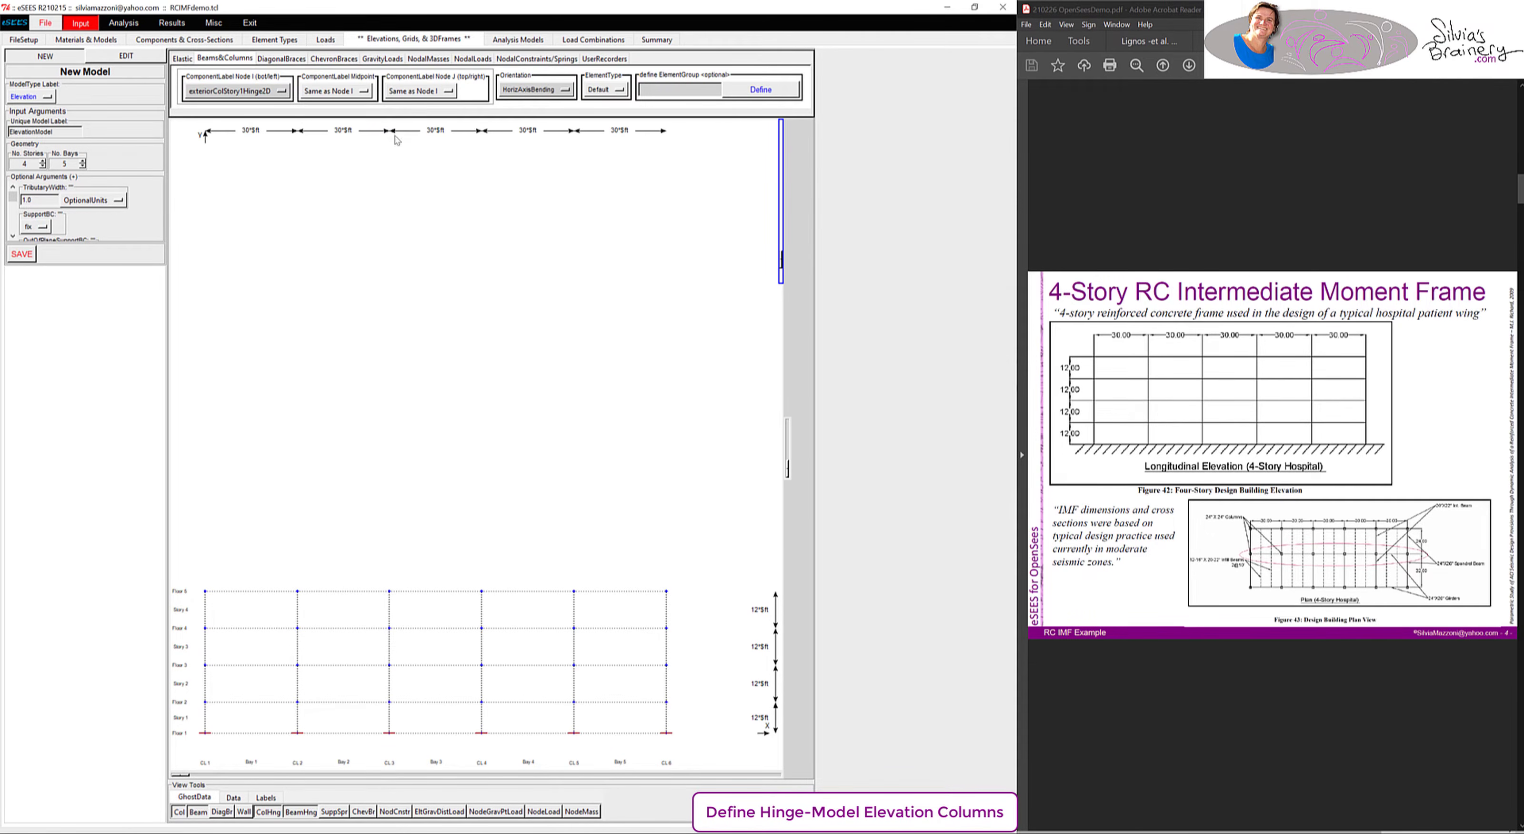
left_click(411, 92)
mouse_move(469, 155)
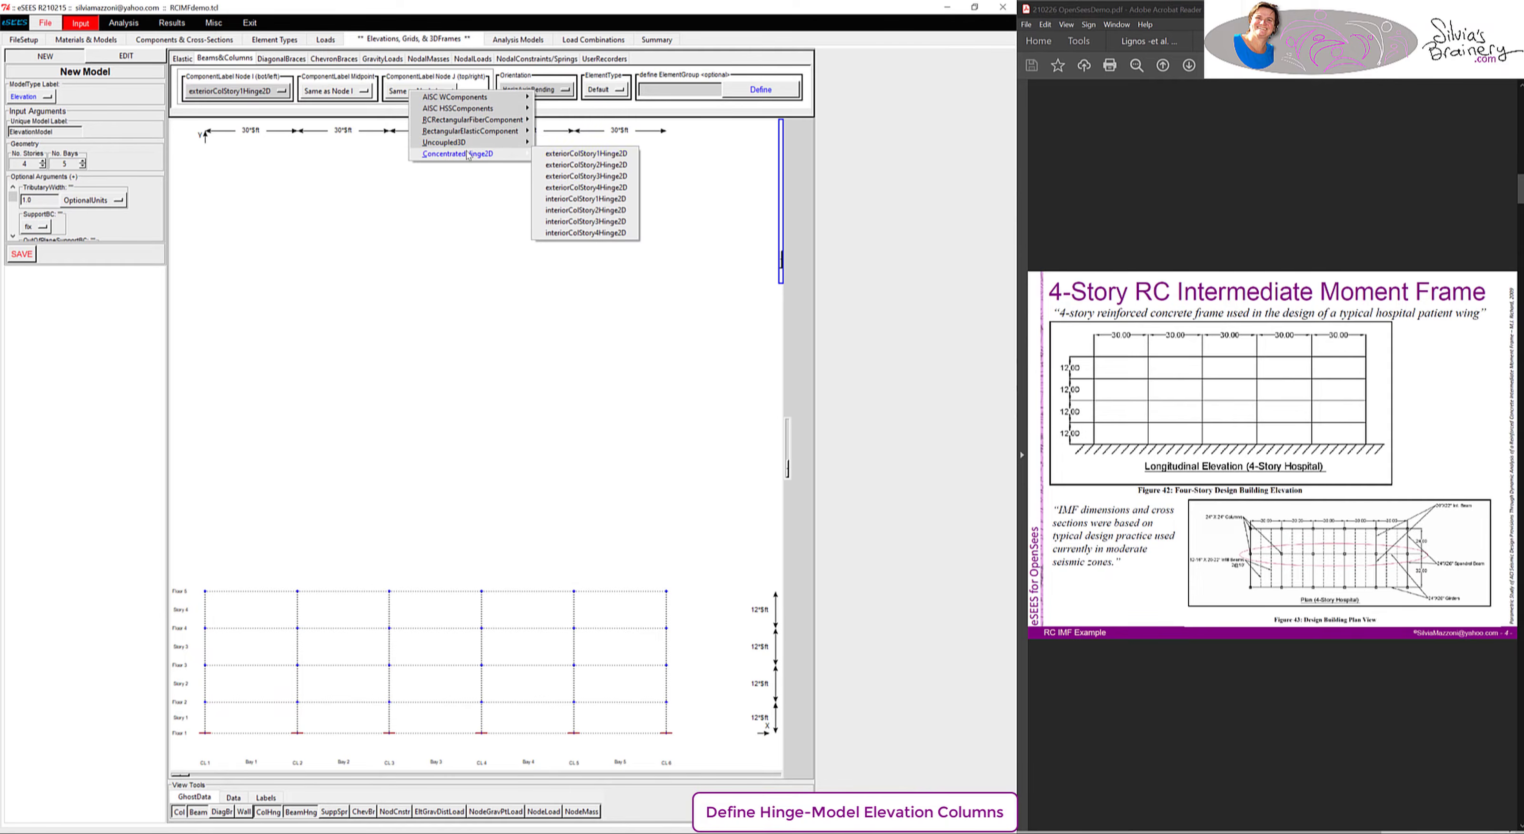
left_click(569, 155)
- Set the midpoint component of the column elements to ElasticColumnCracked
left_click(317, 92)
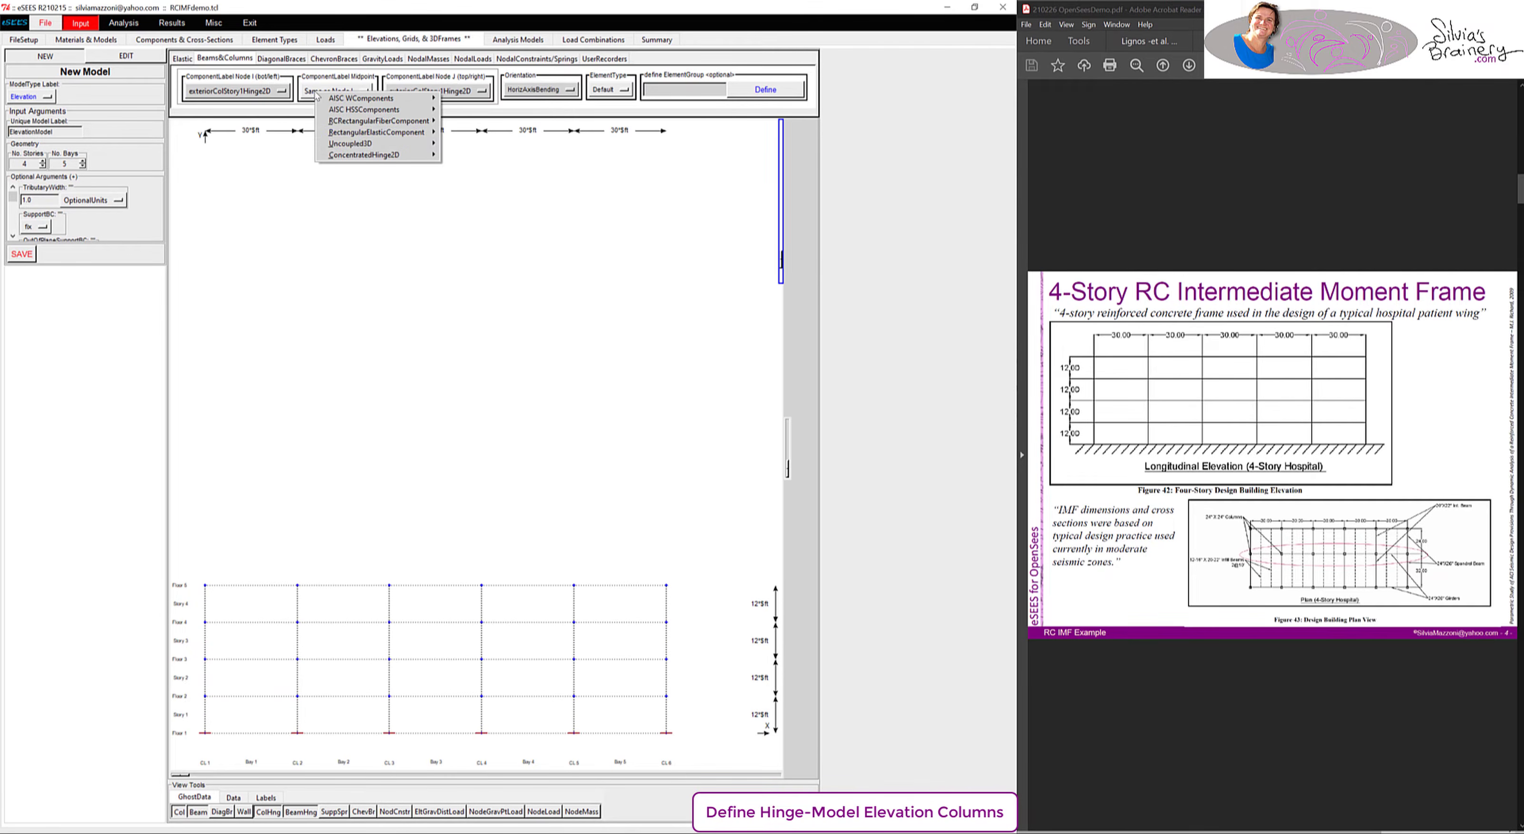
mouse_move(390, 159)
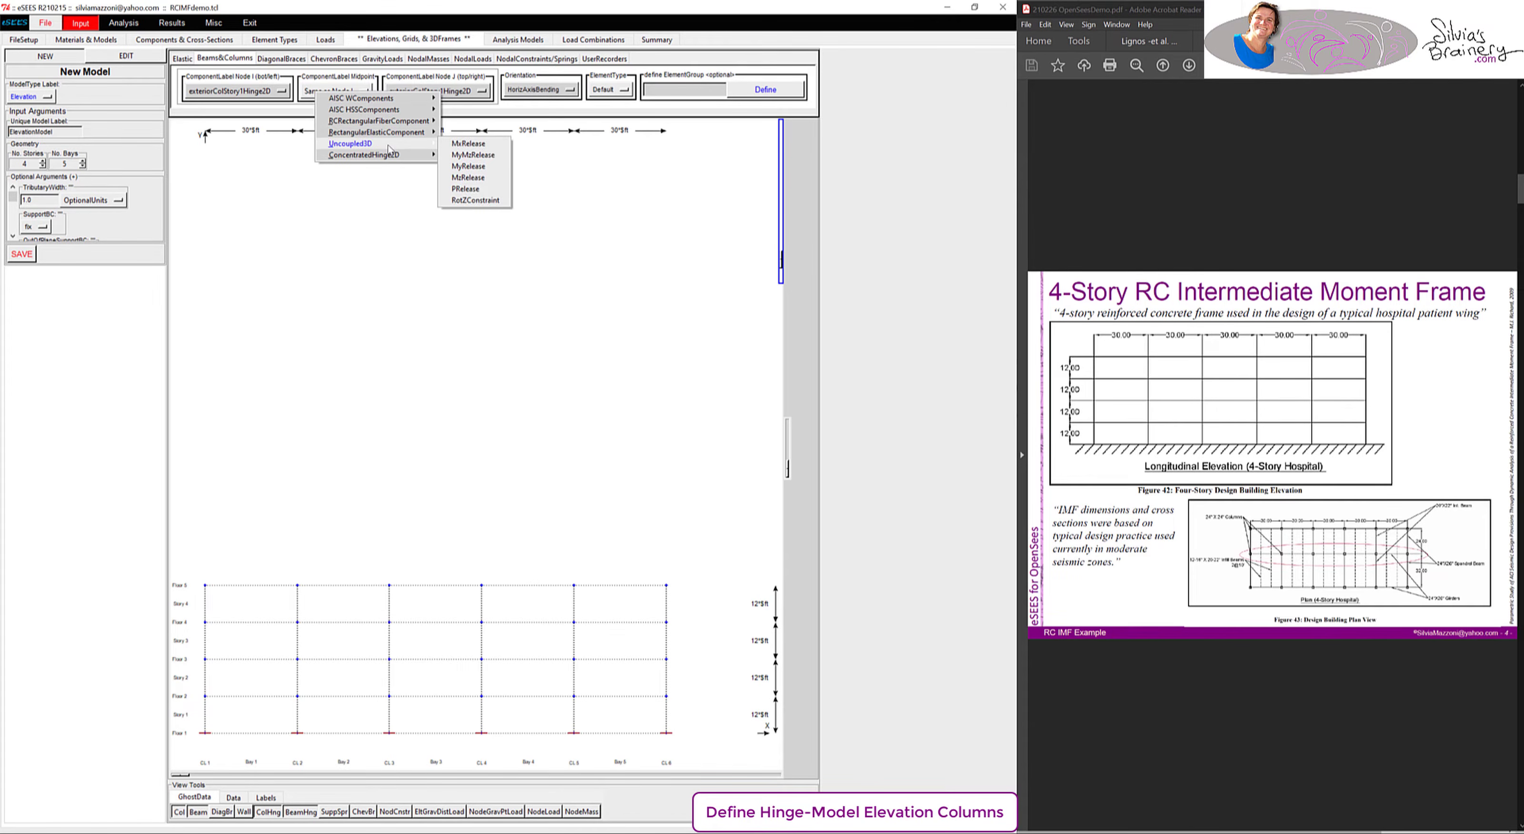
mouse_move(416, 136)
left_click(506, 137)
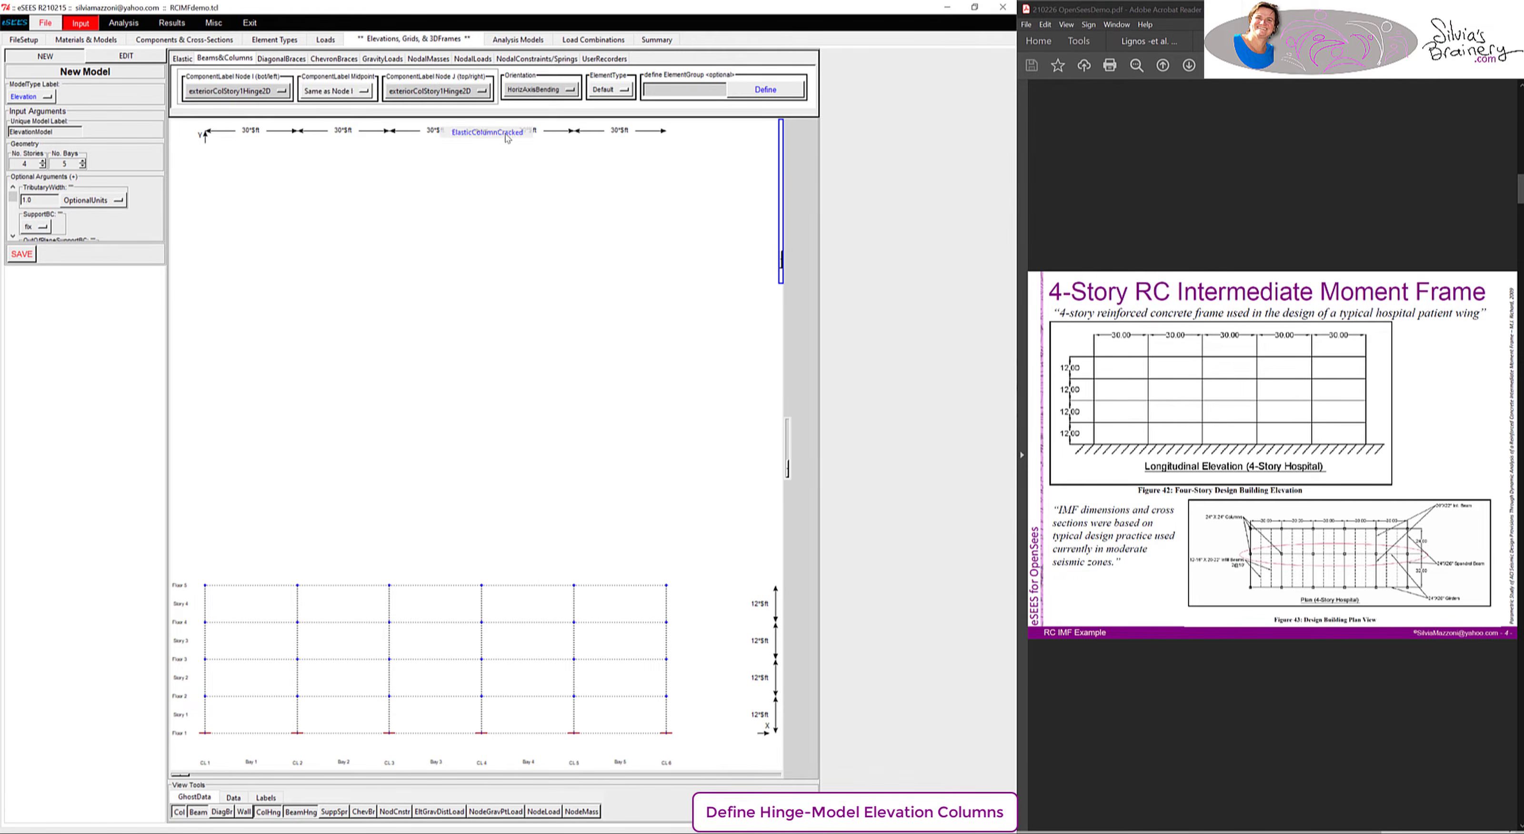
- Set the element type to BeamColumnConcentratedHinge and assign the definition to both exterior columns in Story 1
left_click(632, 93)
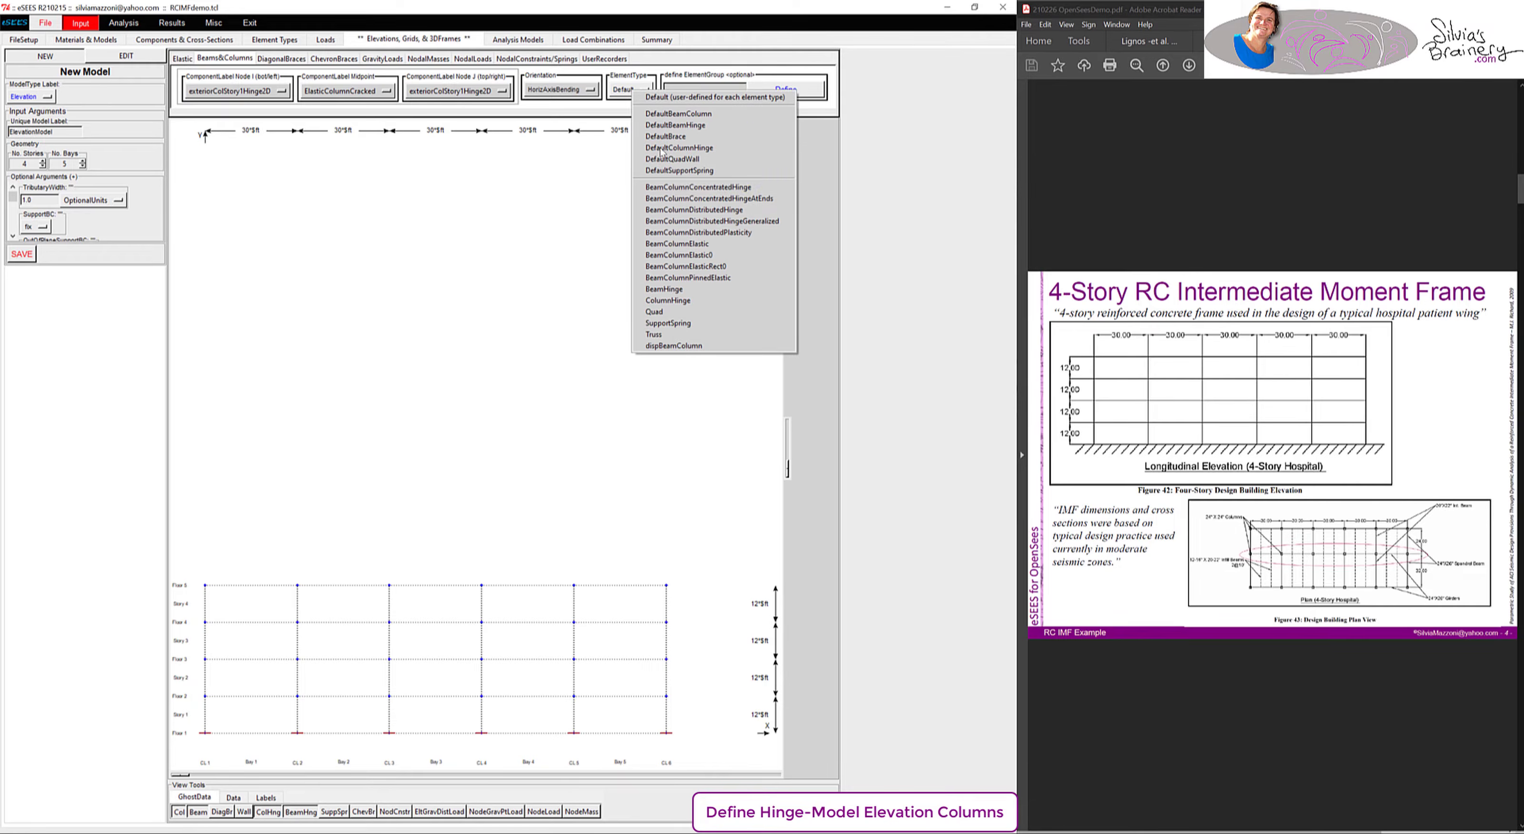
left_click(694, 187)
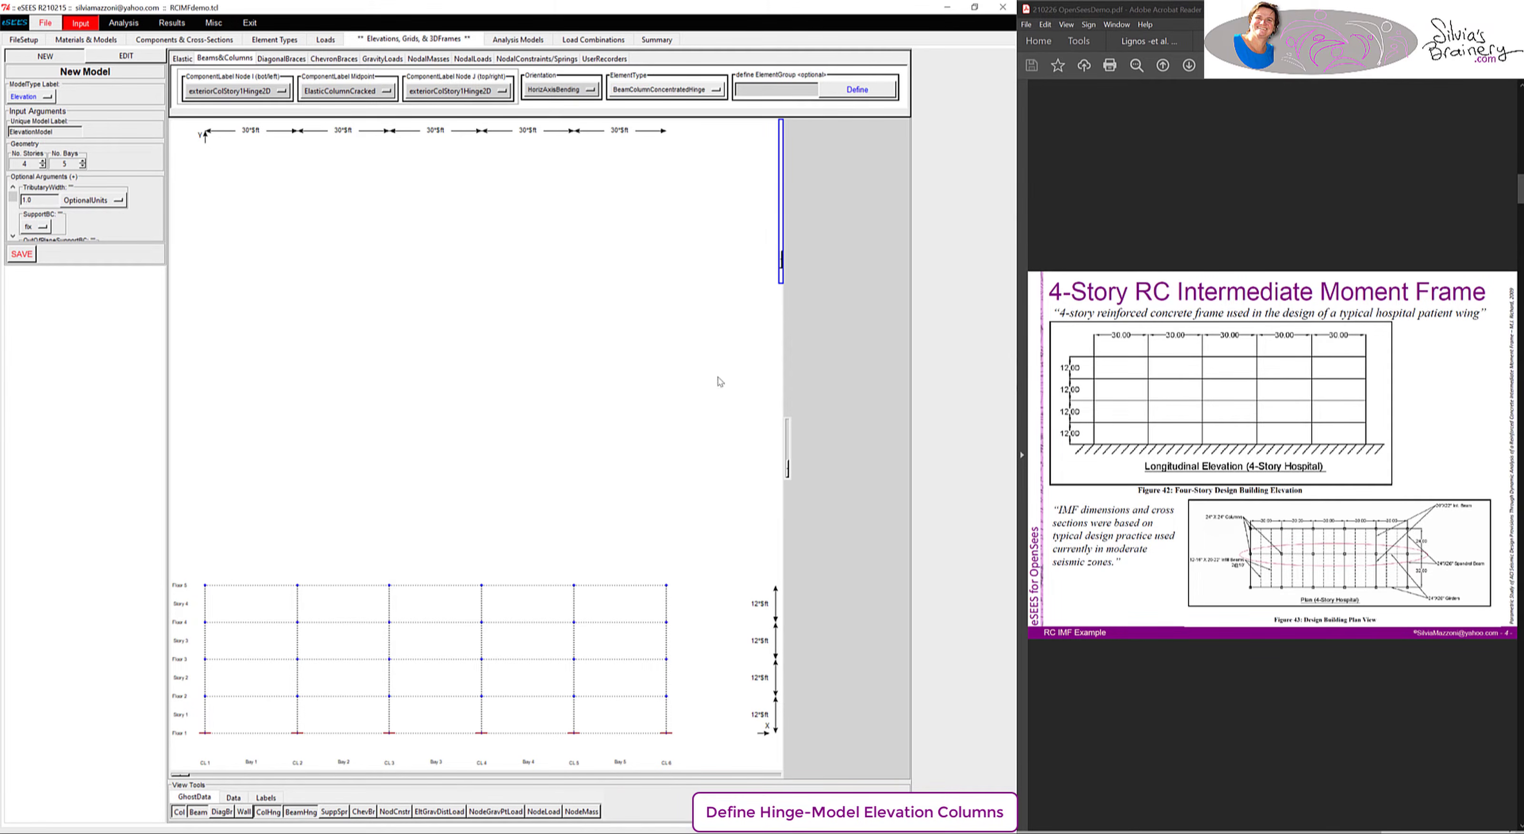
left_click(206, 719)
left_click(667, 719)
- Set the Node I and Node J components to exteriorColStory2Hinge2D and assign them to both exterior columns in Story 2
left_click(220, 92)
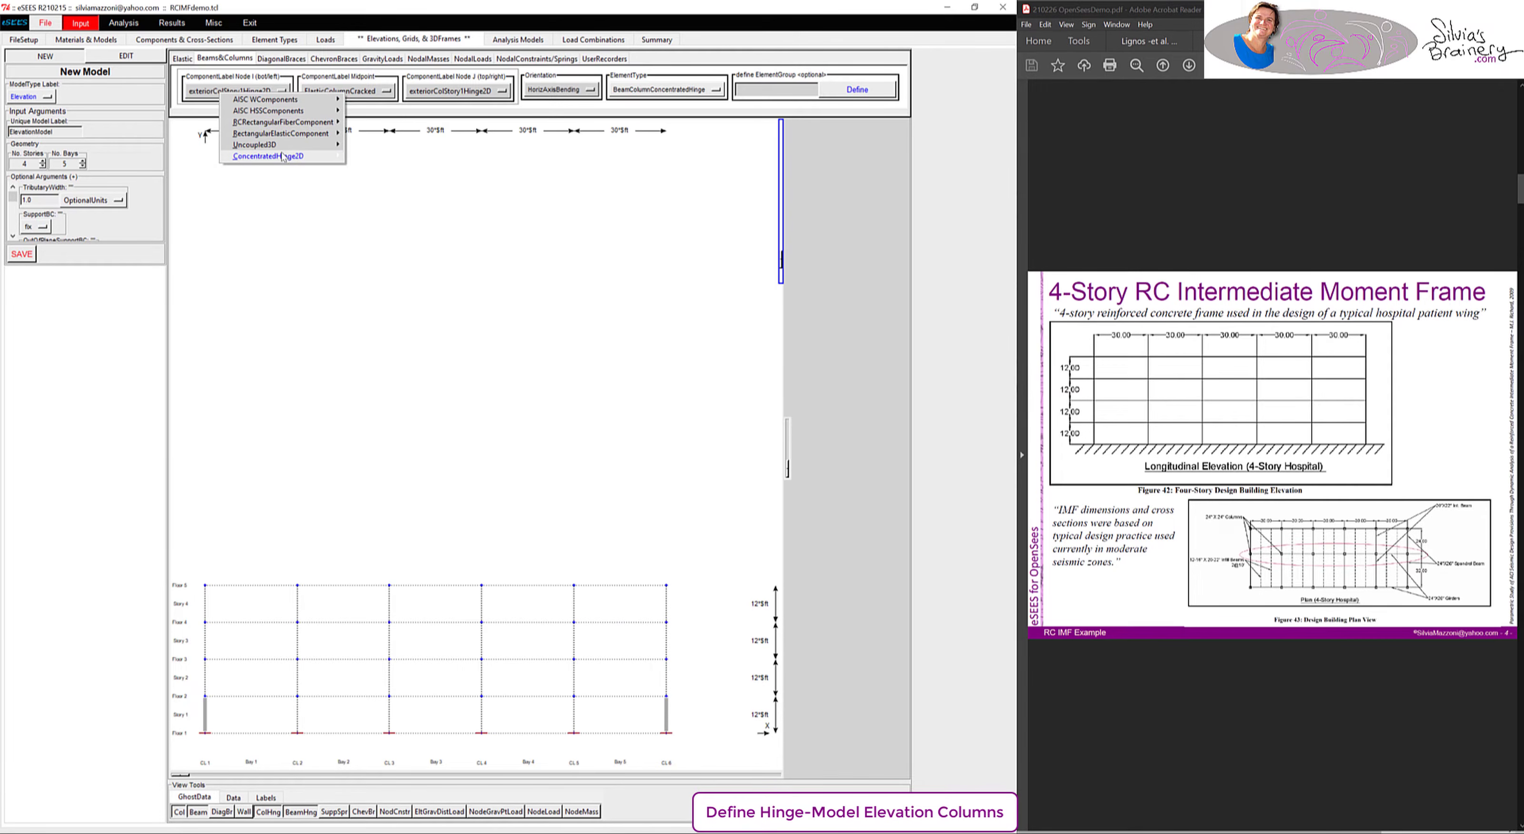
mouse_move(284, 155)
left_click(383, 168)
left_click(441, 91)
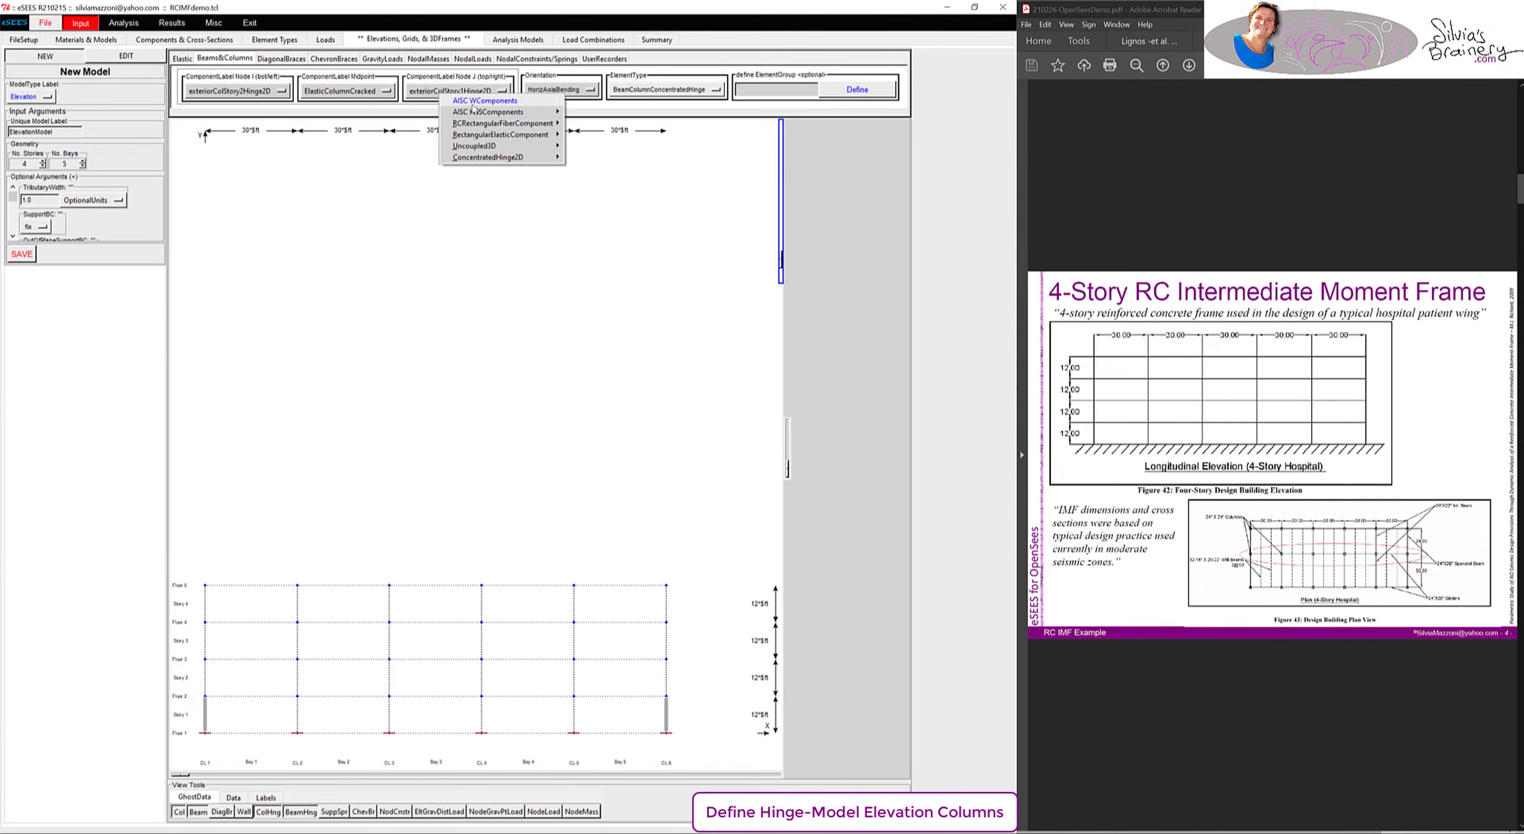
mouse_move(506, 160)
left_click(616, 168)
left_click(205, 676)
left_click(666, 678)
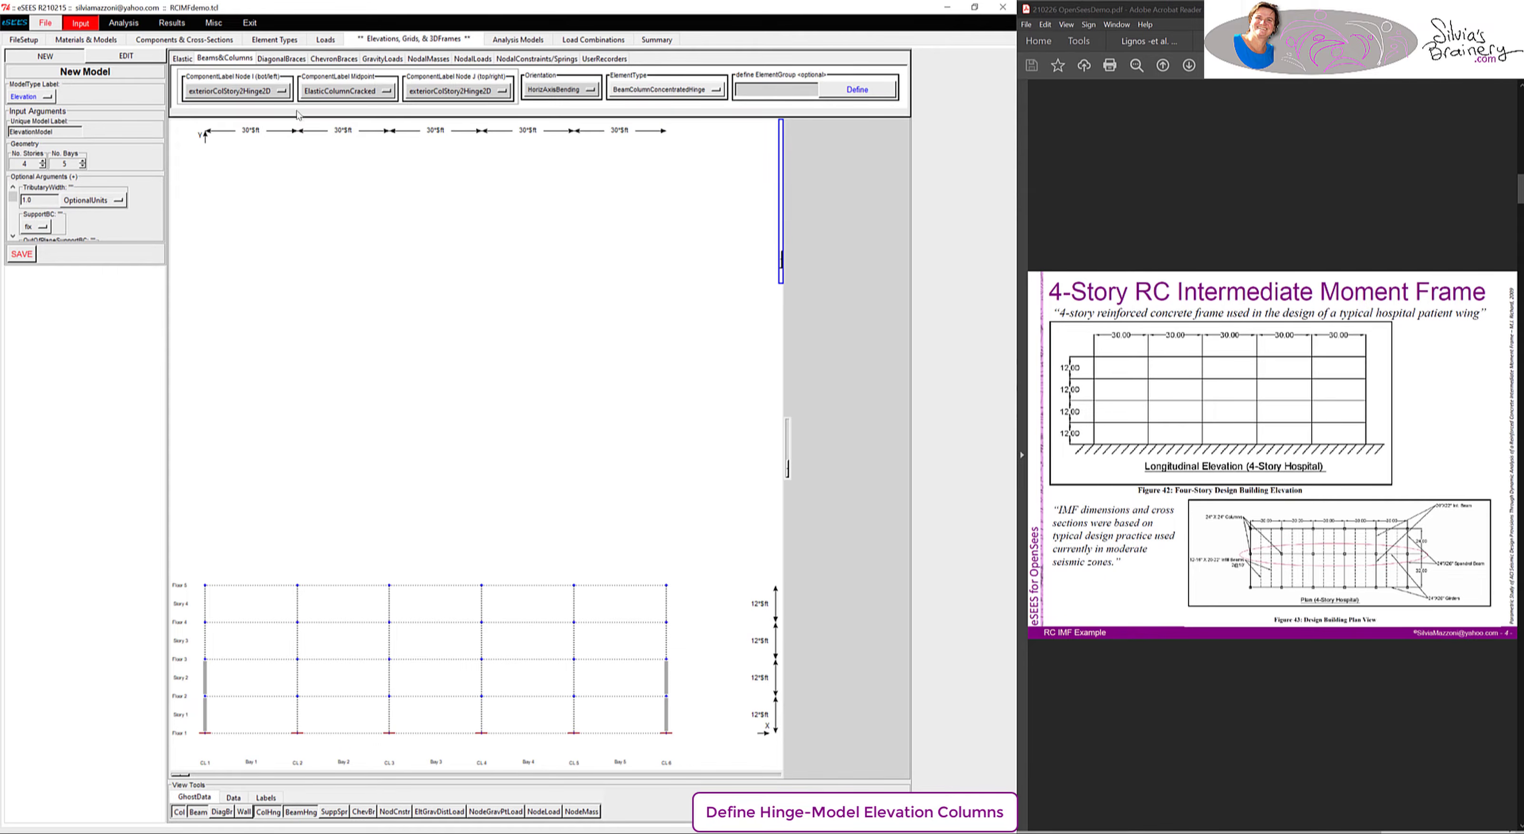
- Set the Node I and Node J components to exteriorColStory3Hinge2D and assign them to both exterior columns in Story 3
left_click(252, 92)
mouse_move(295, 156)
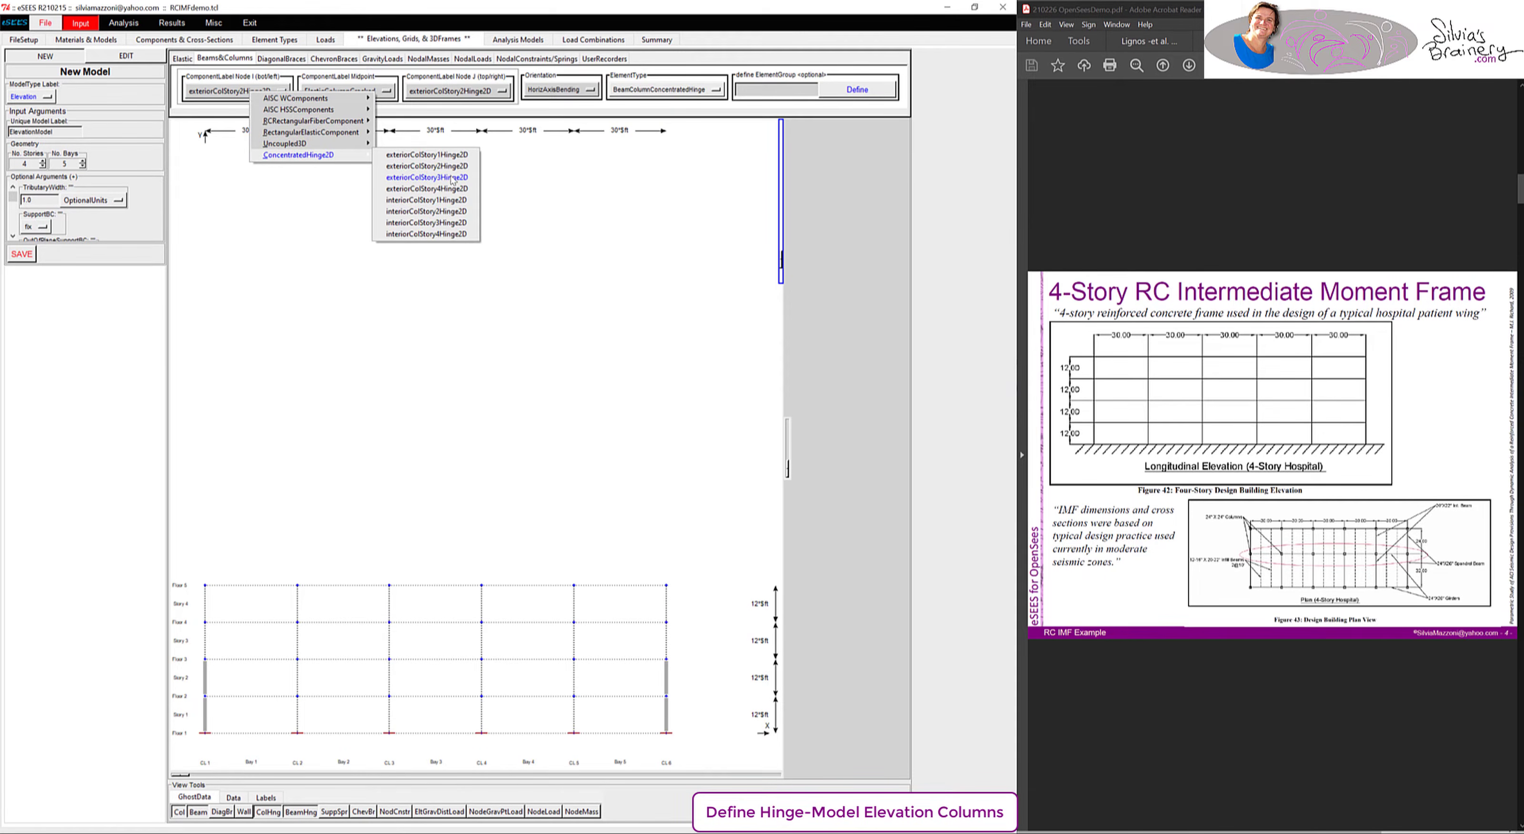
left_click(452, 178)
left_click(251, 93)
left_click(473, 91)
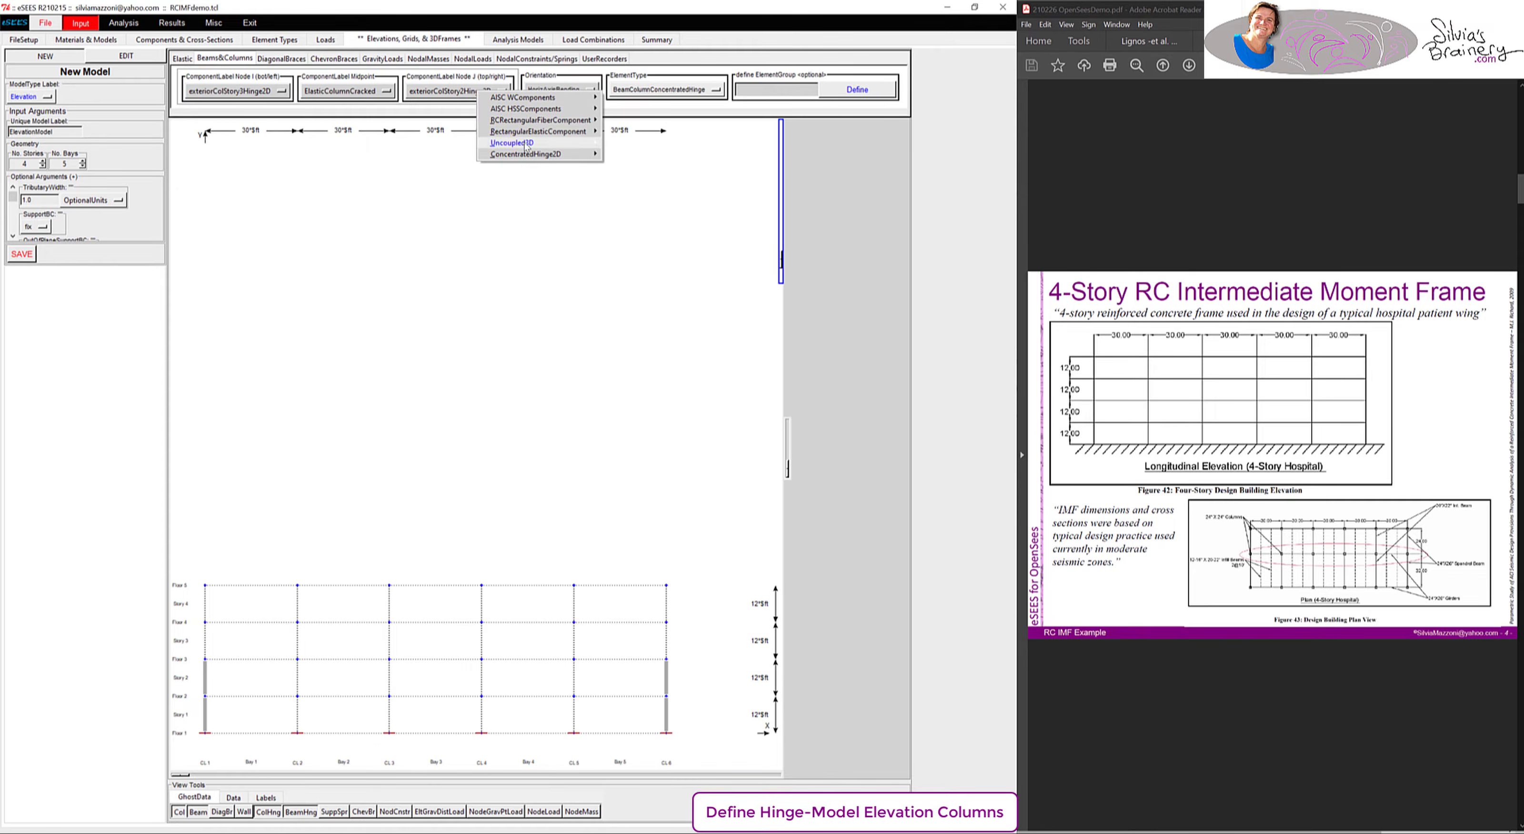
mouse_move(563, 157)
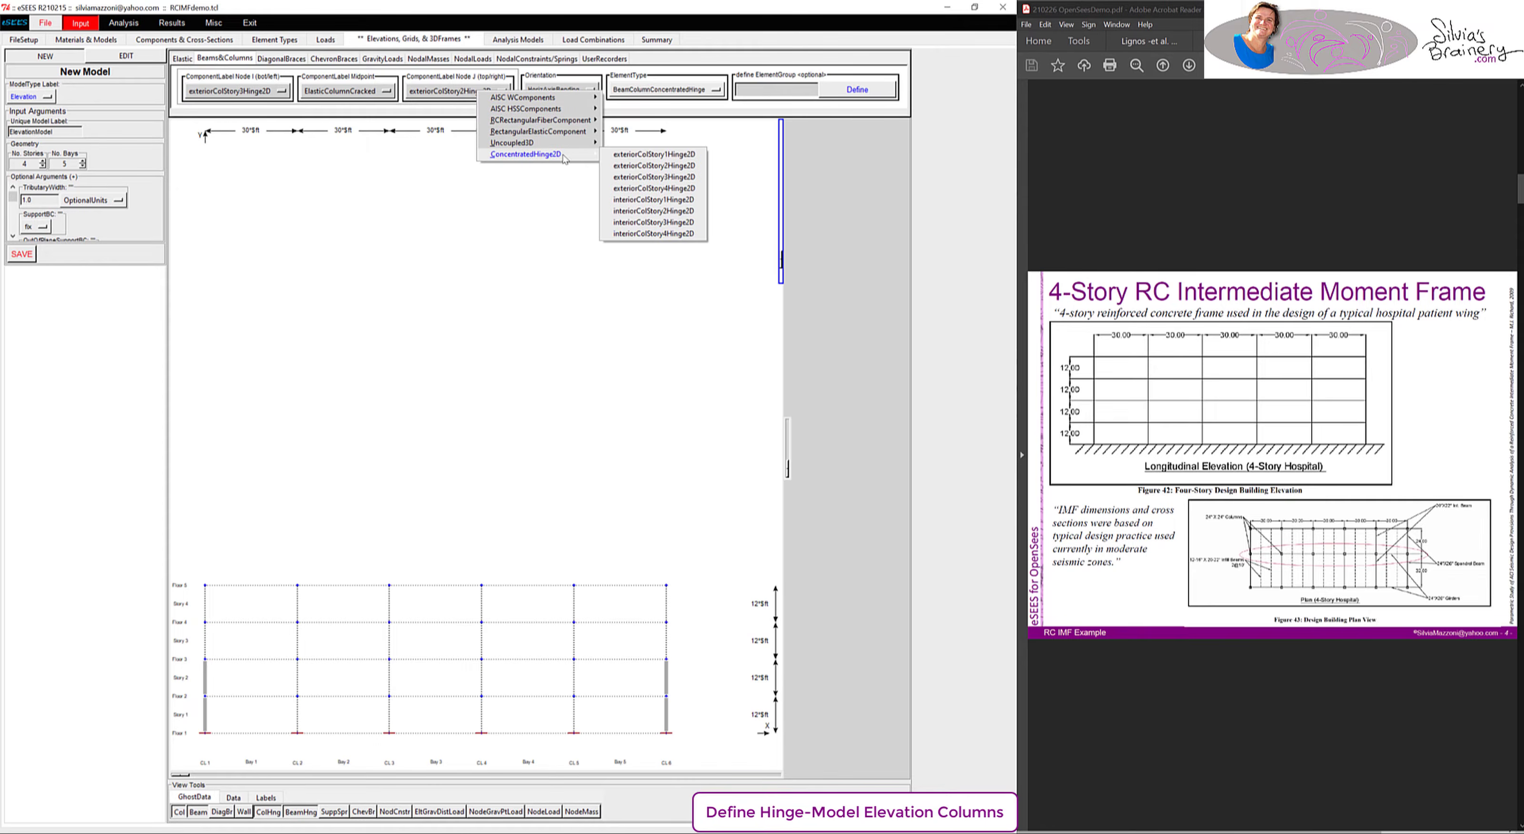
left_click(662, 176)
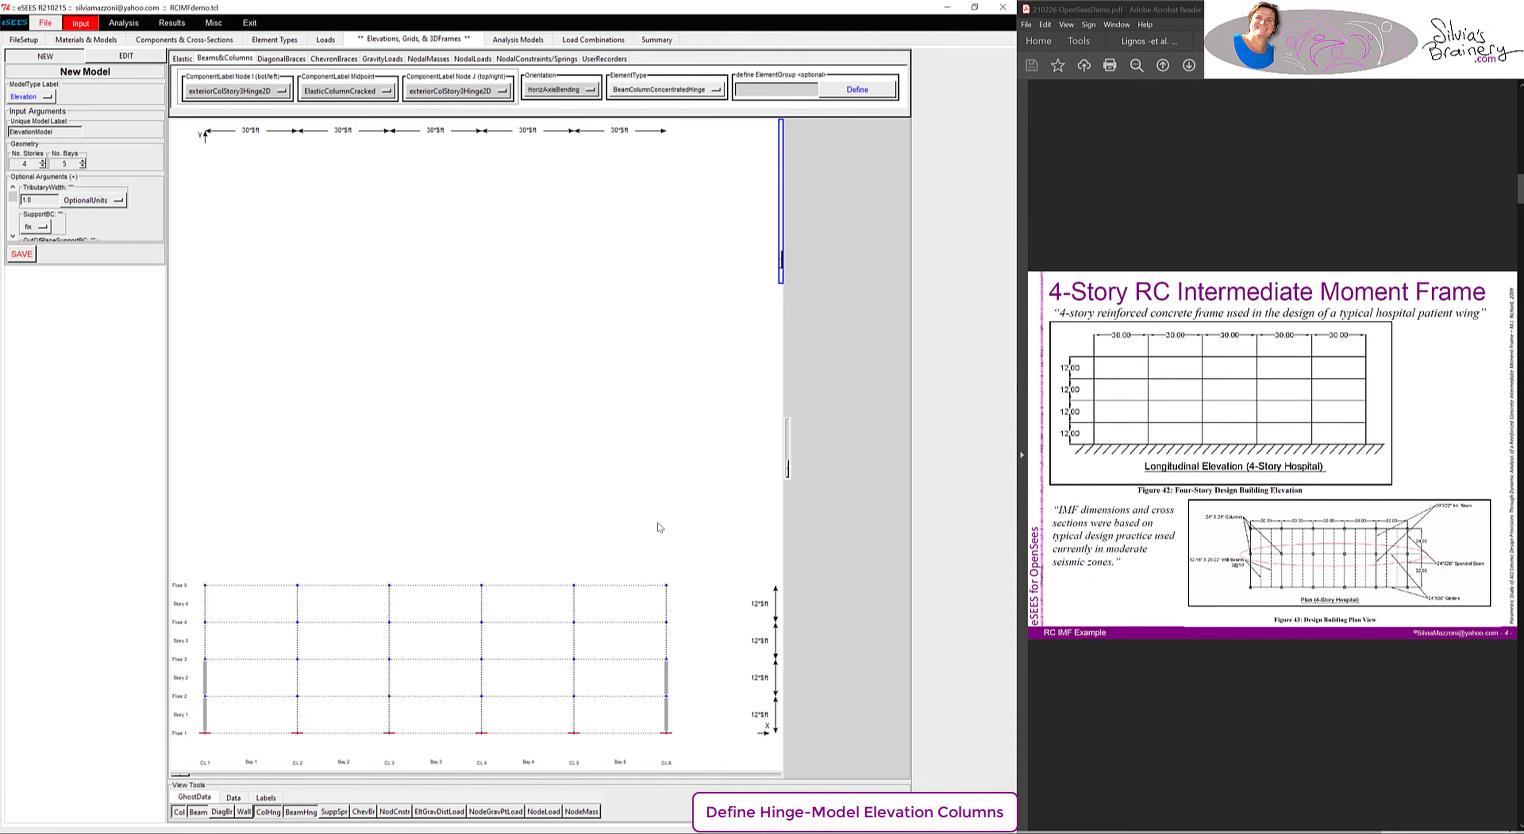
left_click(667, 645)
left_click(206, 643)
- Set the Node I and Node J components to exteriorColStory4Hinge2D and assign them to both exterior columns in Story 4
left_click(207, 92)
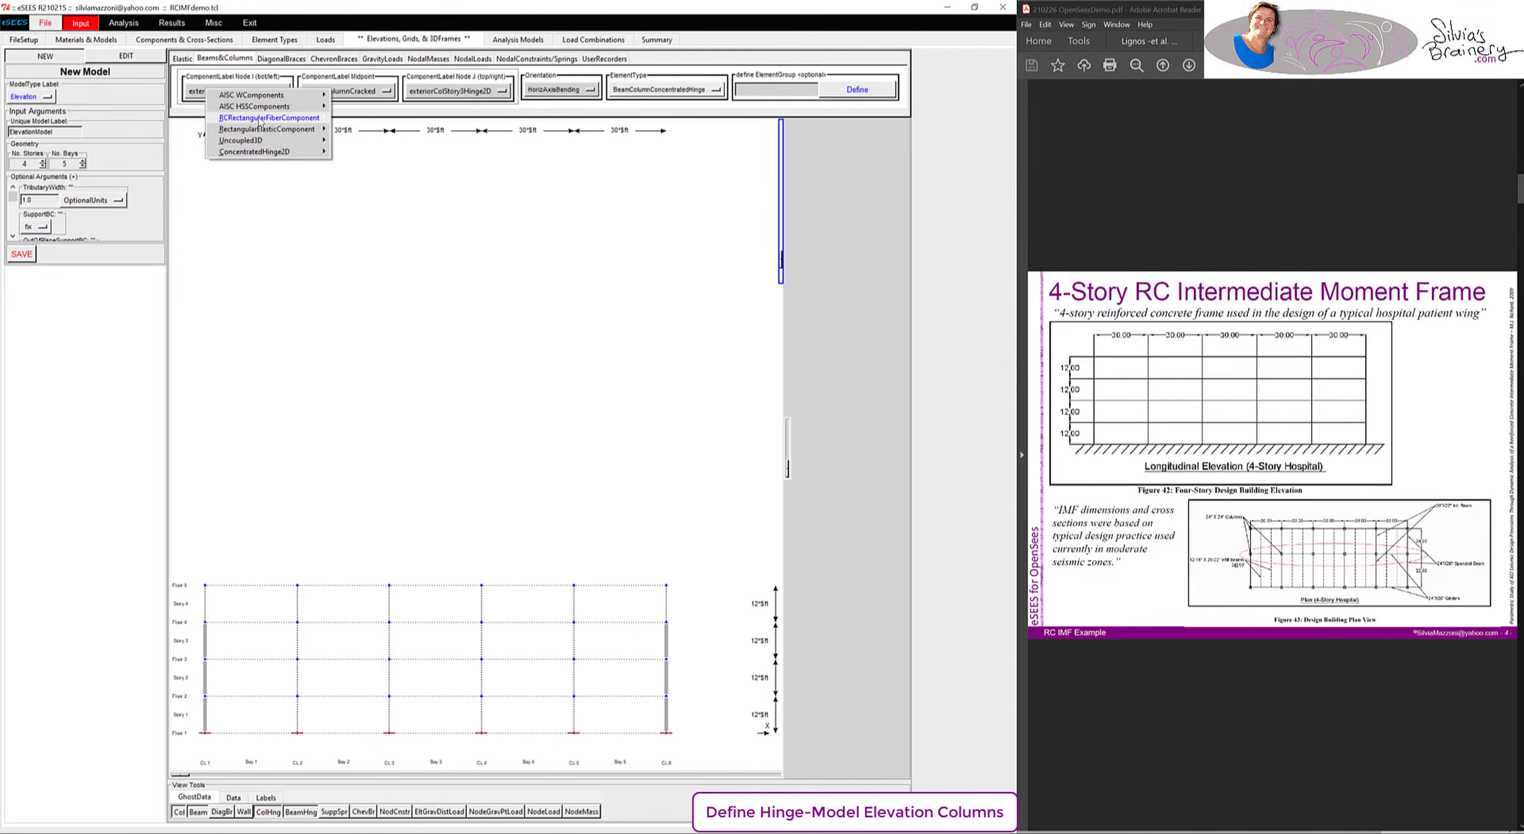
mouse_move(296, 153)
left_click(379, 186)
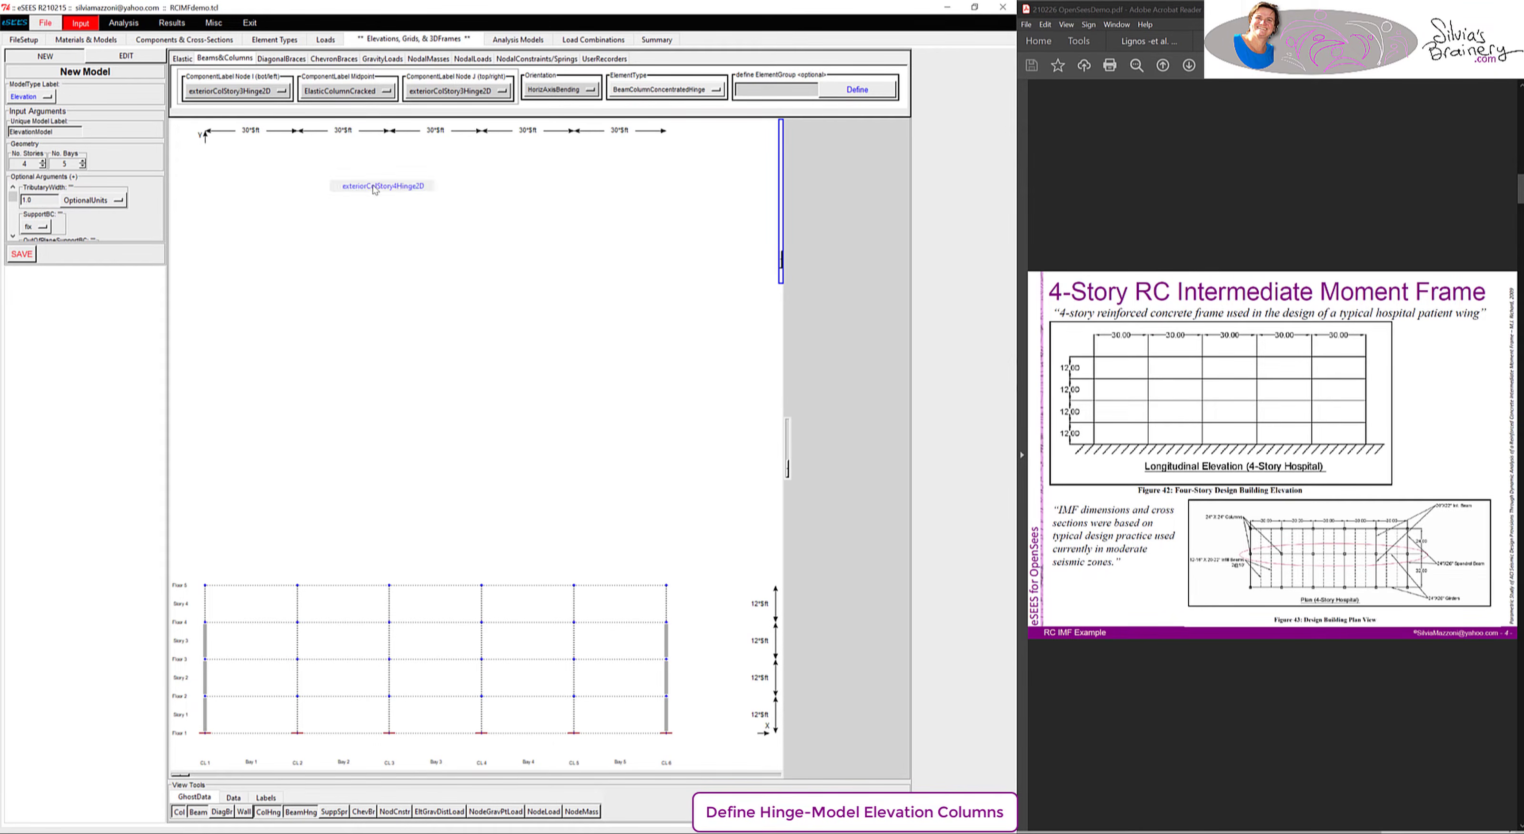
left_click(448, 92)
mouse_move(562, 157)
left_click(625, 190)
left_click(205, 603)
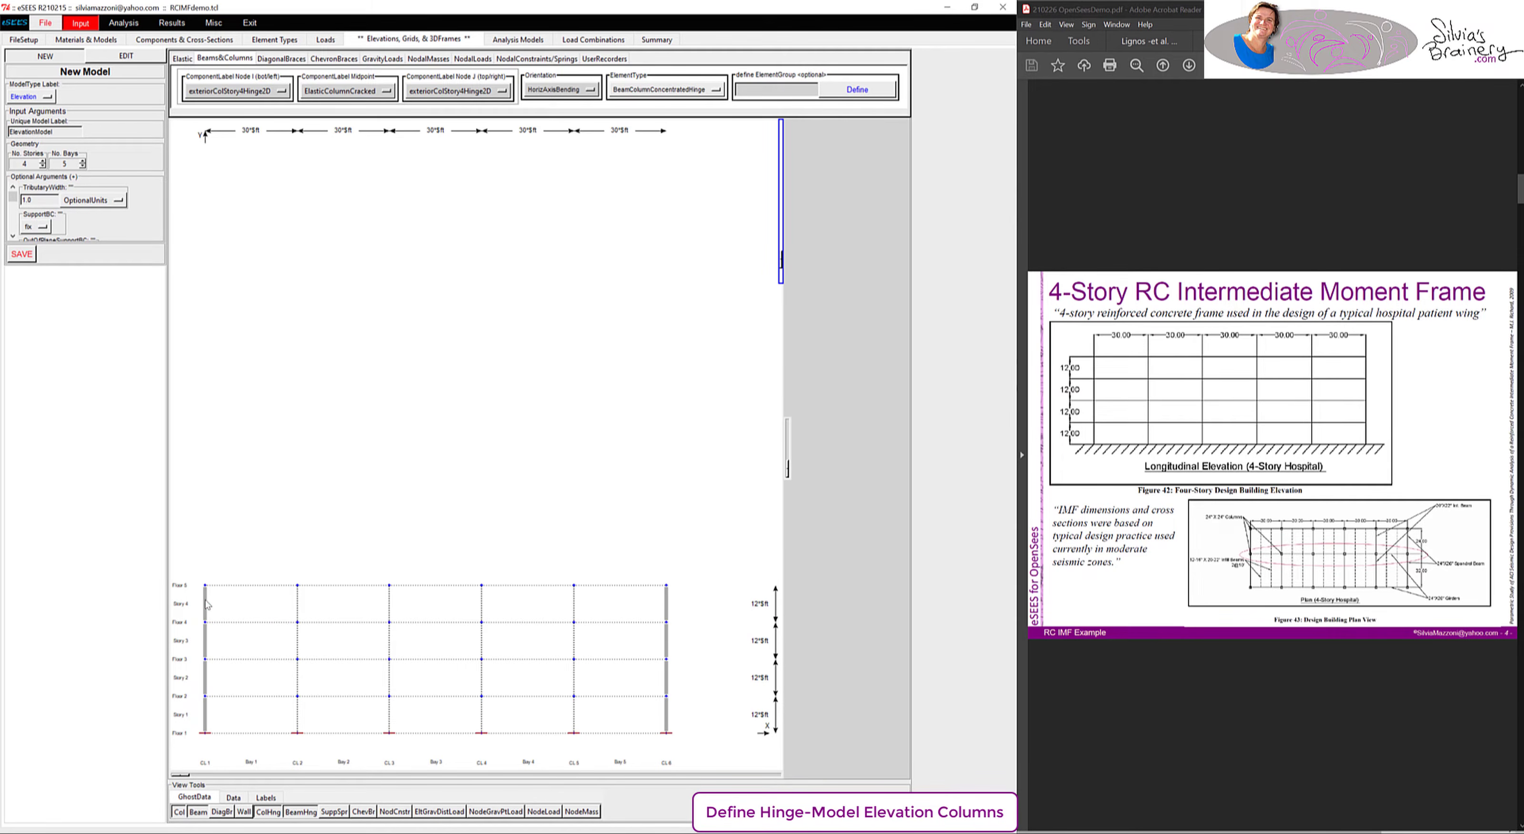
- Set Node I and Node J to interiorColStory1Hinge2D, hide the ghost beams, and add the four interior columns in Story 1
left_click(236, 90)
mouse_move(320, 168)
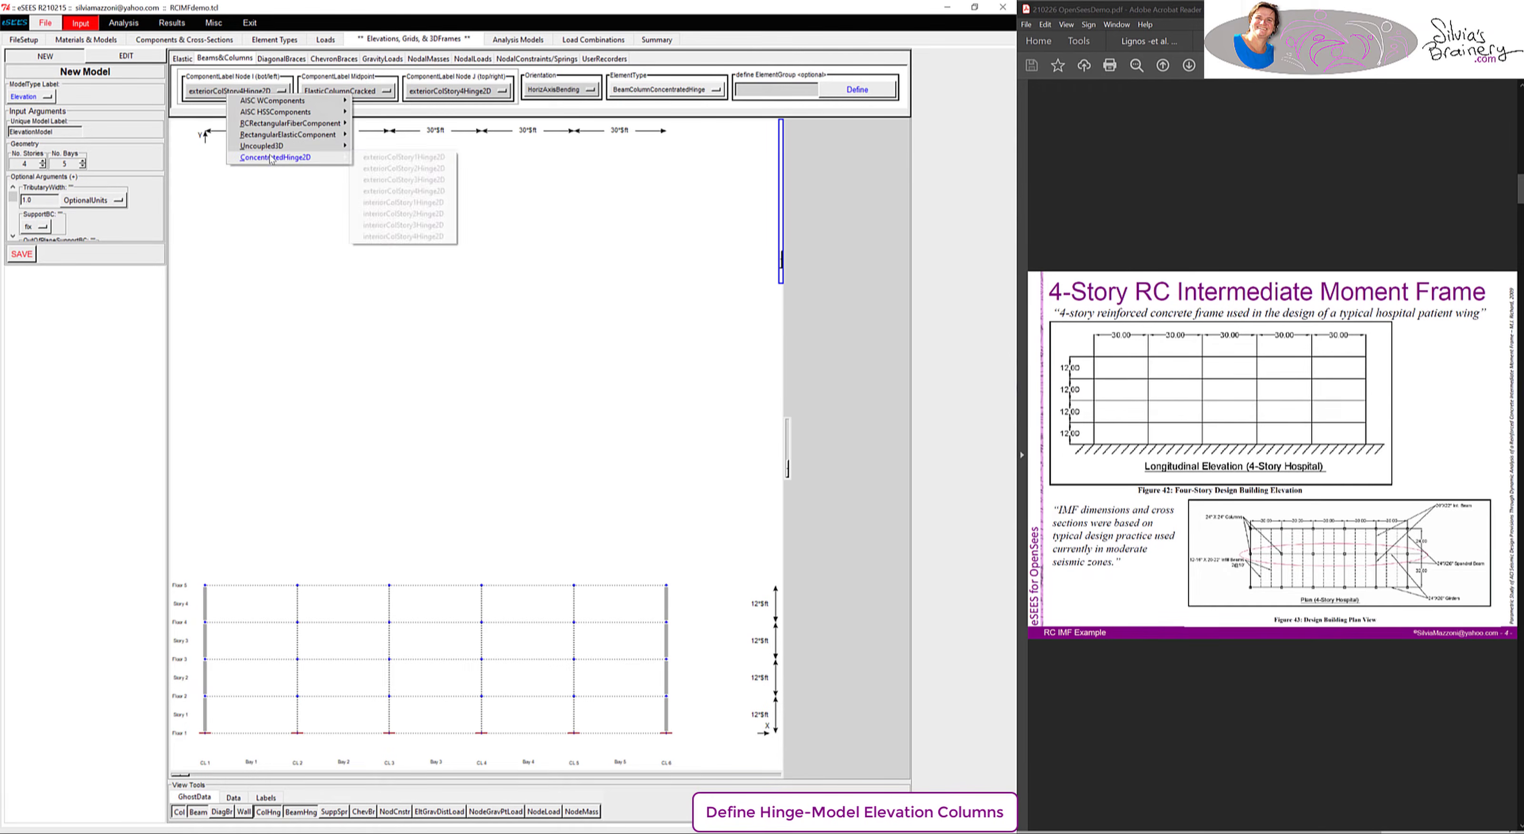
left_click(408, 202)
left_click(452, 92)
mouse_move(535, 157)
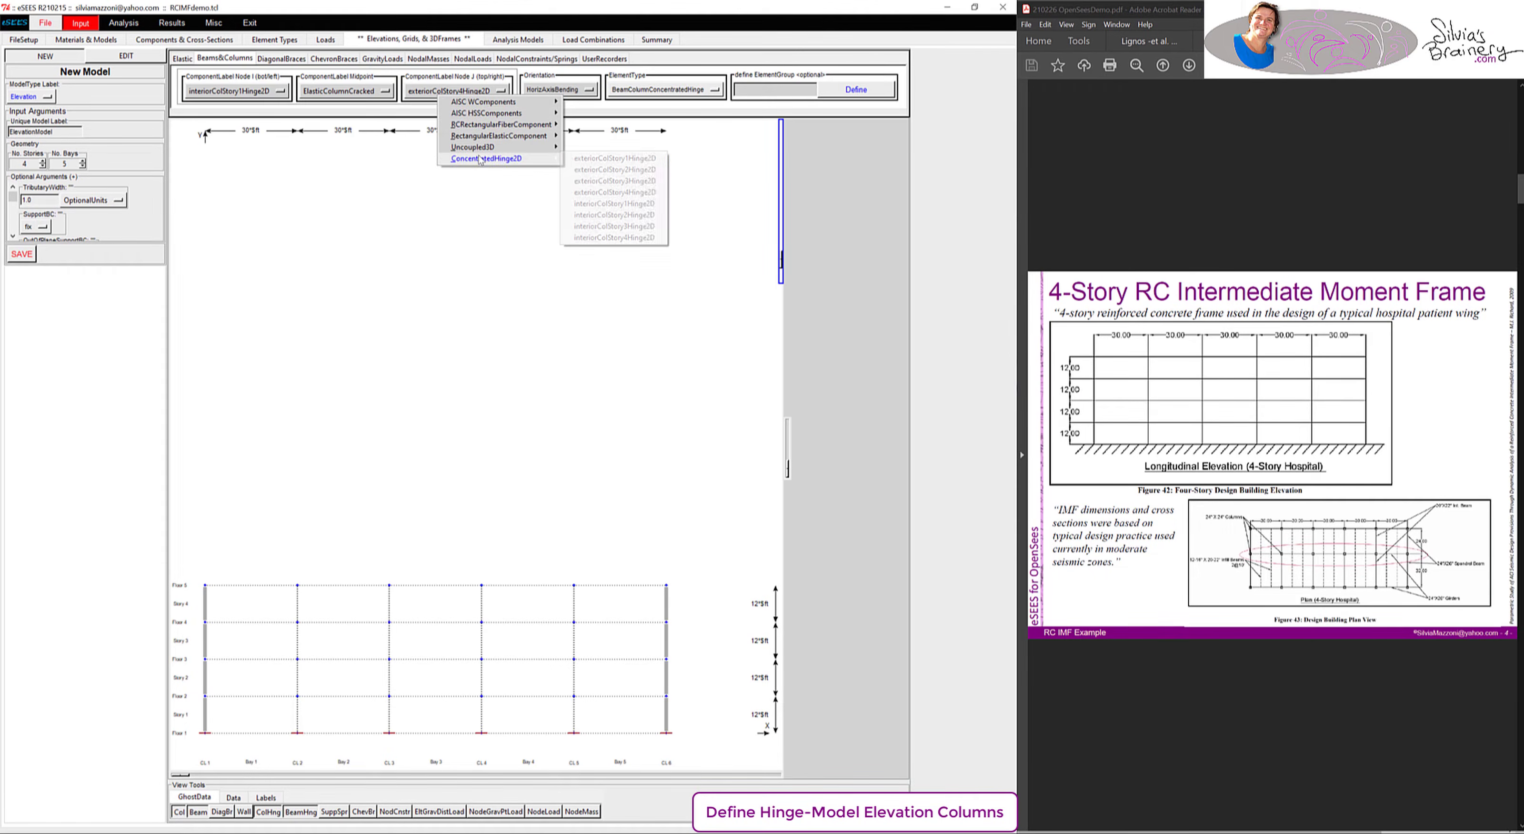
left_click(619, 204)
left_click(199, 812)
left_click_drag(276, 687, 625, 740)
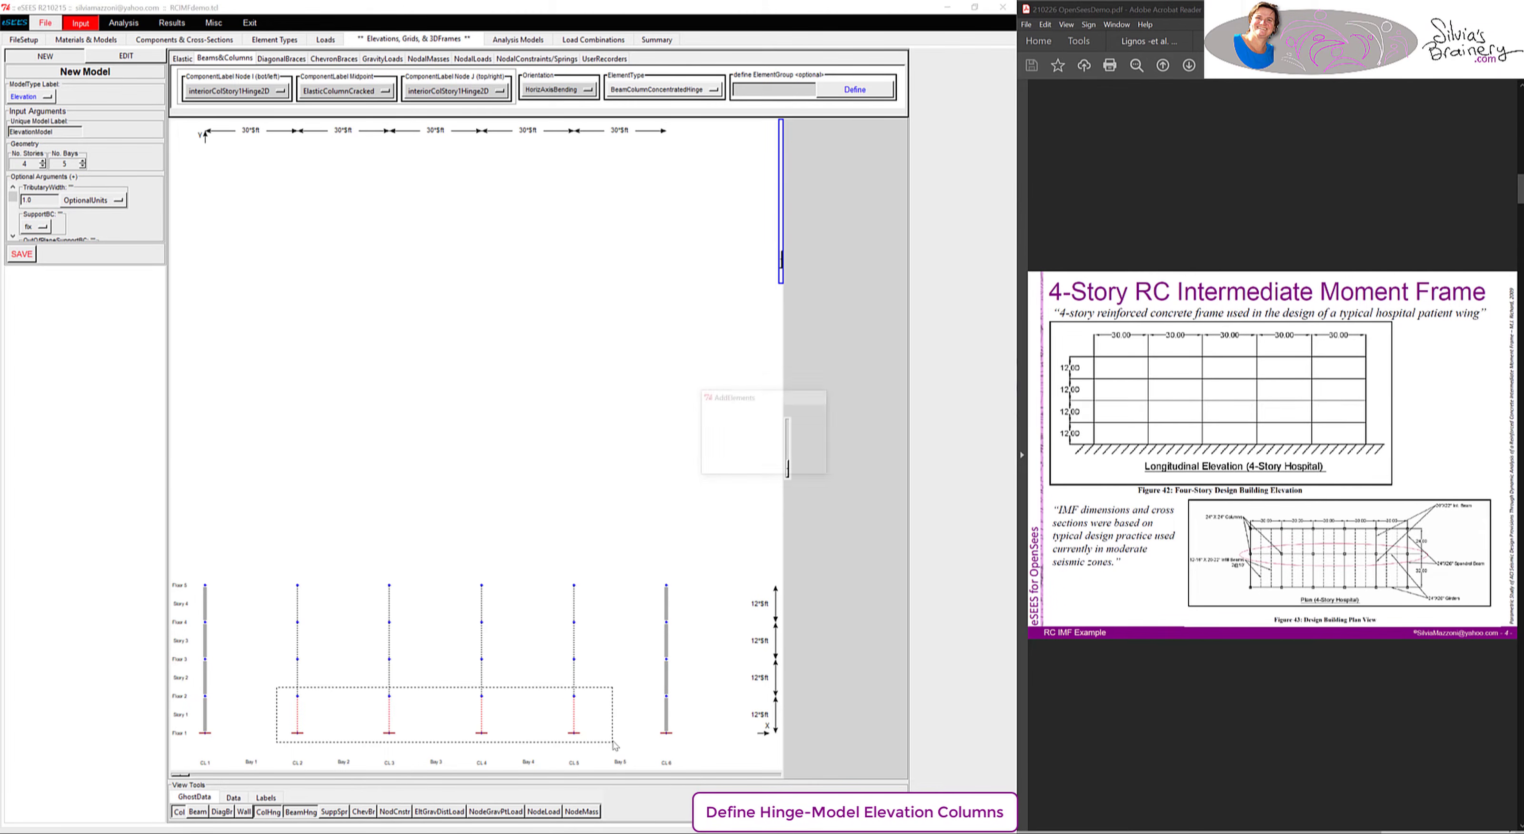
left_click(750, 467)
- Set the Node I and Node J components to interiorColStory2Hinge2D and add the four interior columns in Story 2
left_click(245, 95)
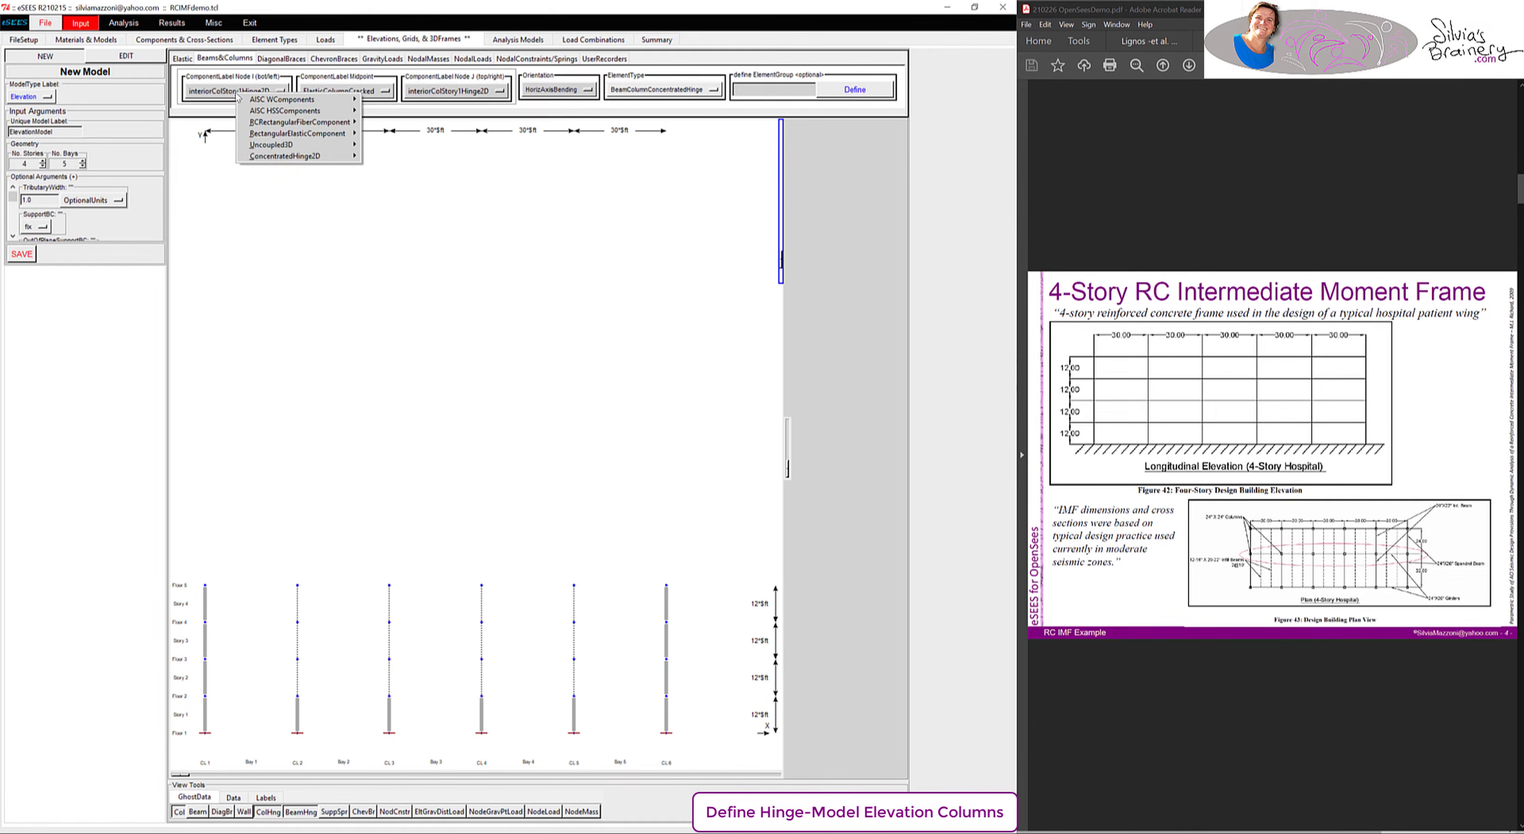
mouse_move(307, 157)
left_click(425, 213)
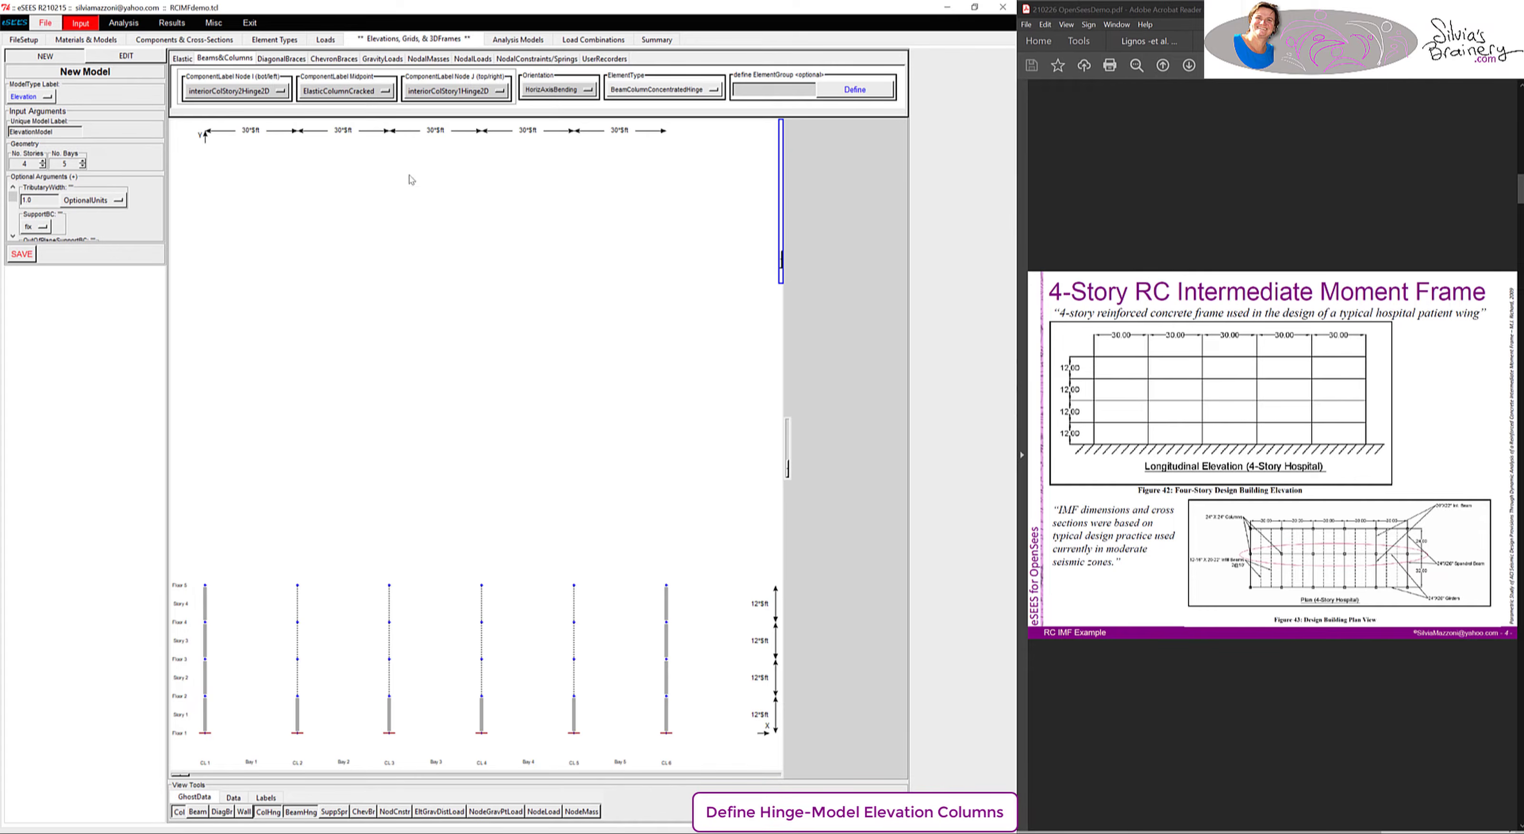
left_click(443, 93)
mouse_move(551, 159)
left_click(629, 215)
left_click_drag(271, 643, 598, 706)
left_click(740, 468)
- Set the Node I and Node J components to interiorColStory3Hinge2D and add the four interior columns in Story 3
left_click(258, 93)
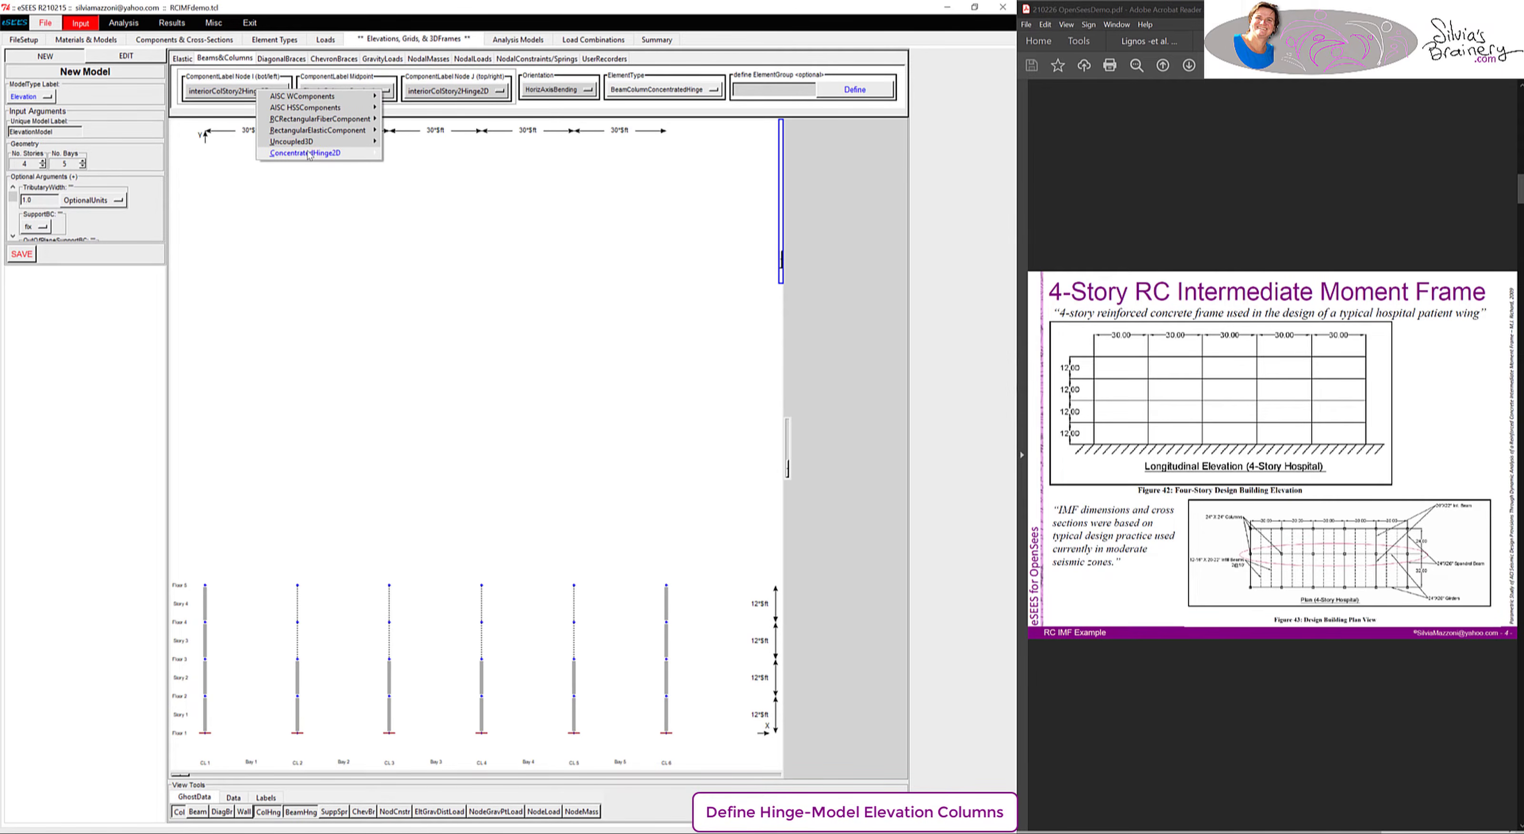
mouse_move(308, 153)
left_click(464, 221)
left_click(432, 90)
mouse_move(479, 154)
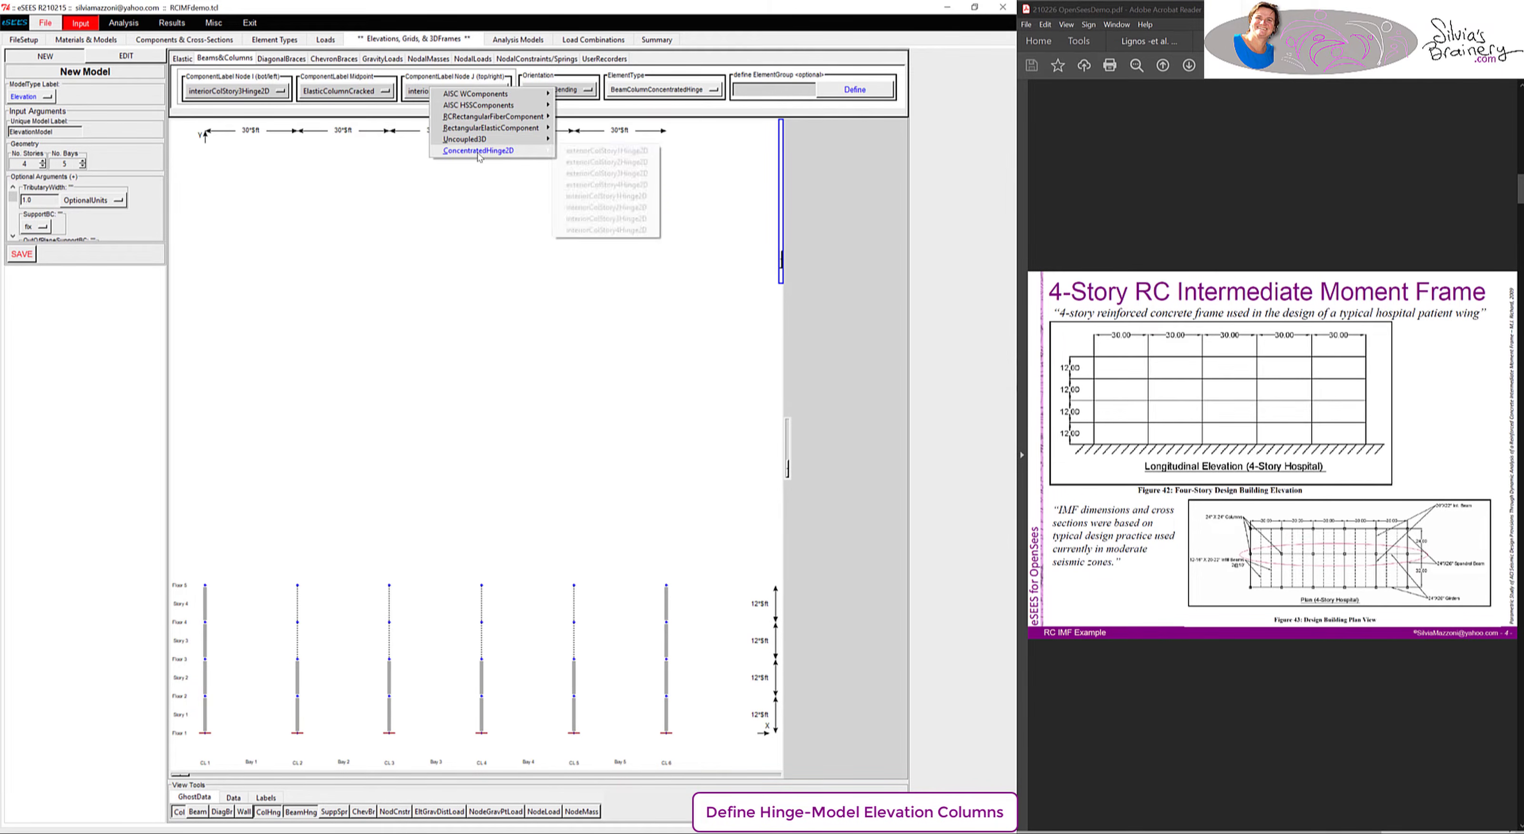
left_click(610, 218)
left_click_drag(281, 608, 618, 671)
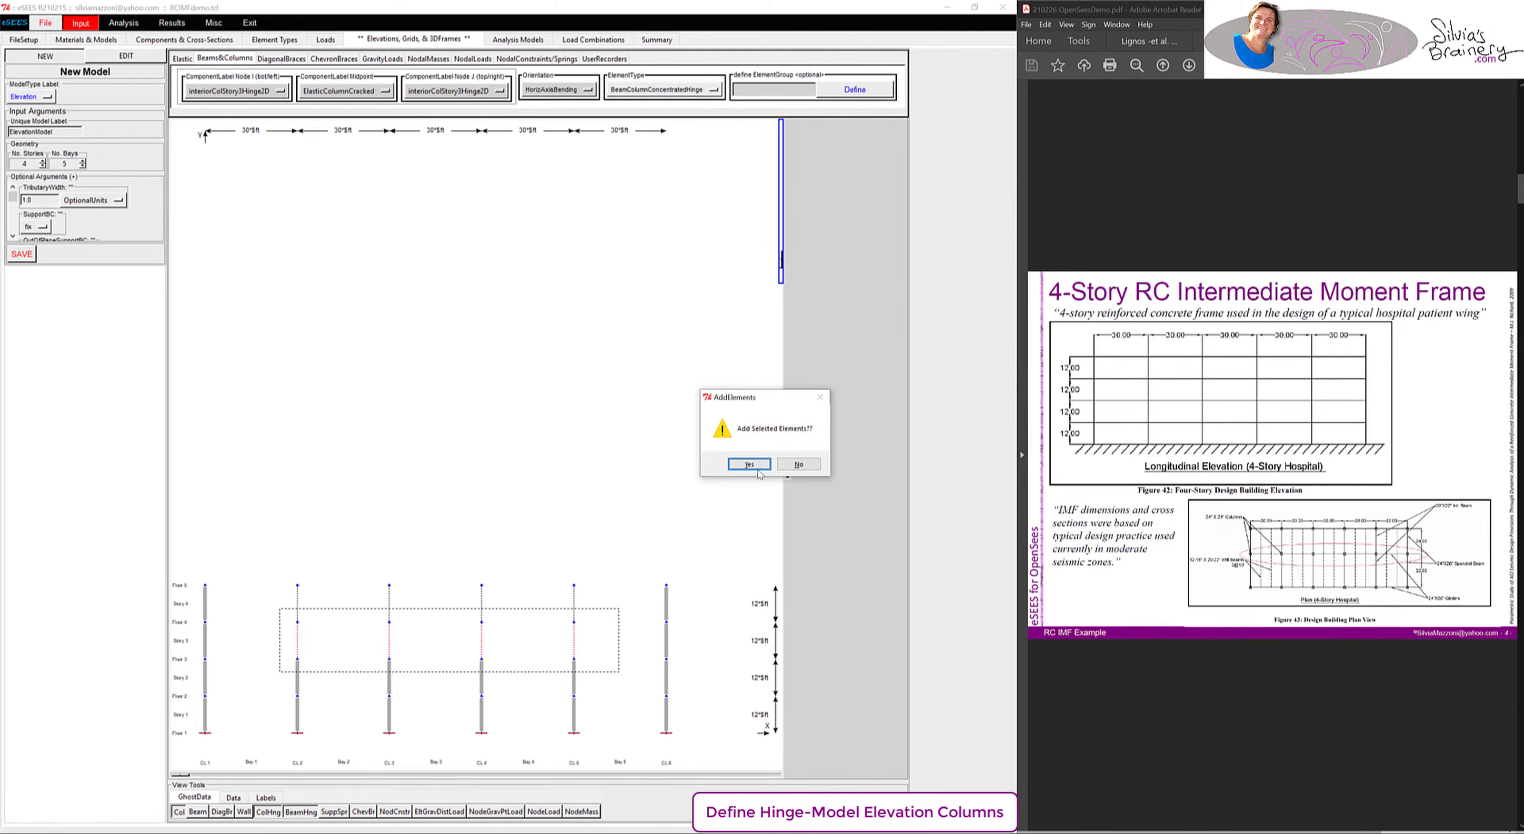
left_click(750, 464)
- Set the Node I and Node J components to interiorColStory4Hinge2D and add the four interior columns in Story 4
left_click(248, 91)
mouse_move(274, 156)
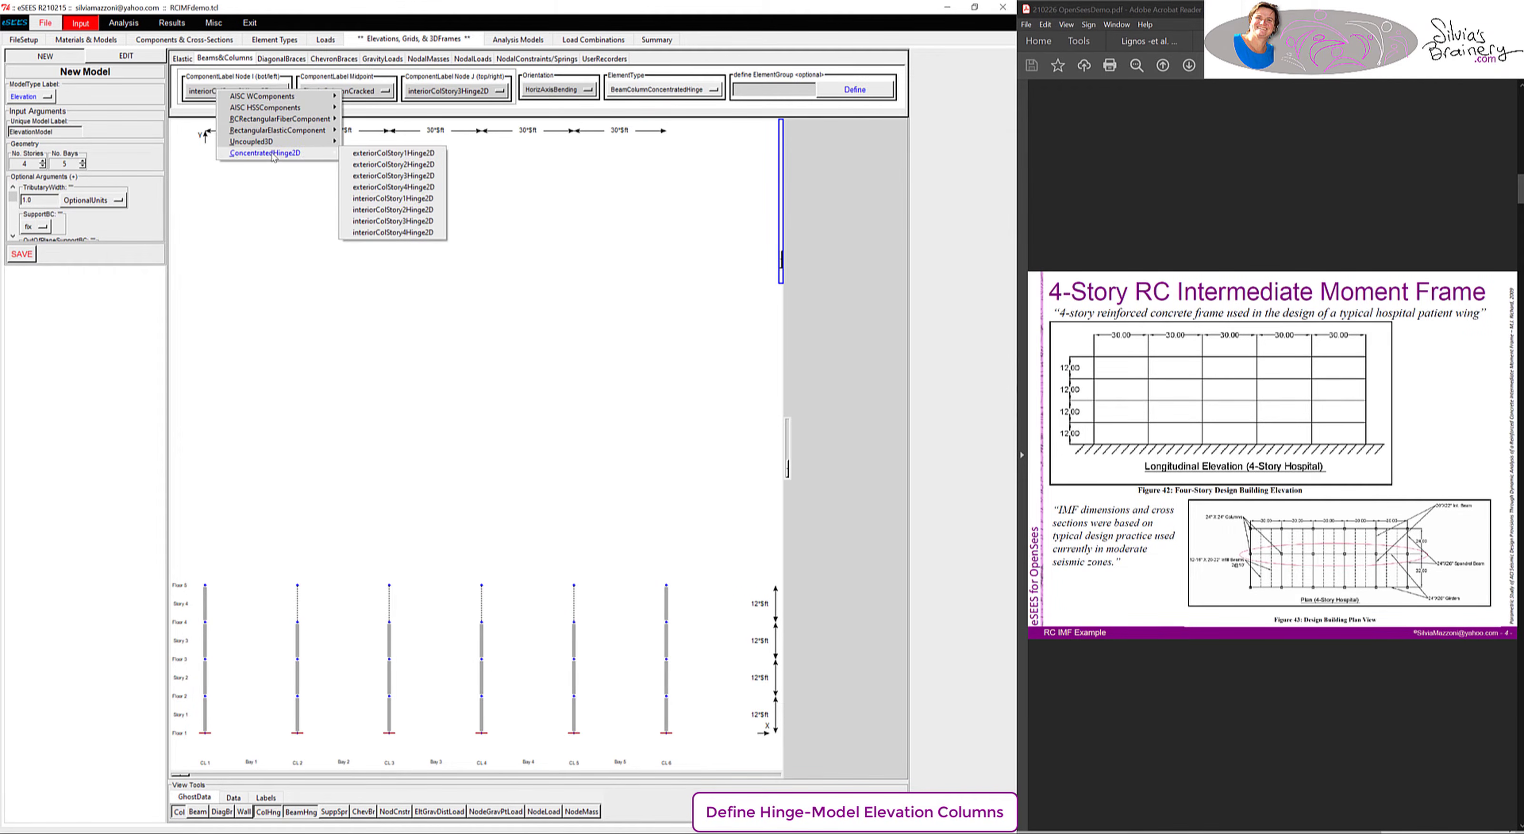
left_click(409, 232)
left_click(456, 91)
mouse_move(488, 158)
left_click(606, 236)
left_click_drag(270, 573, 634, 638)
left_click(743, 466)
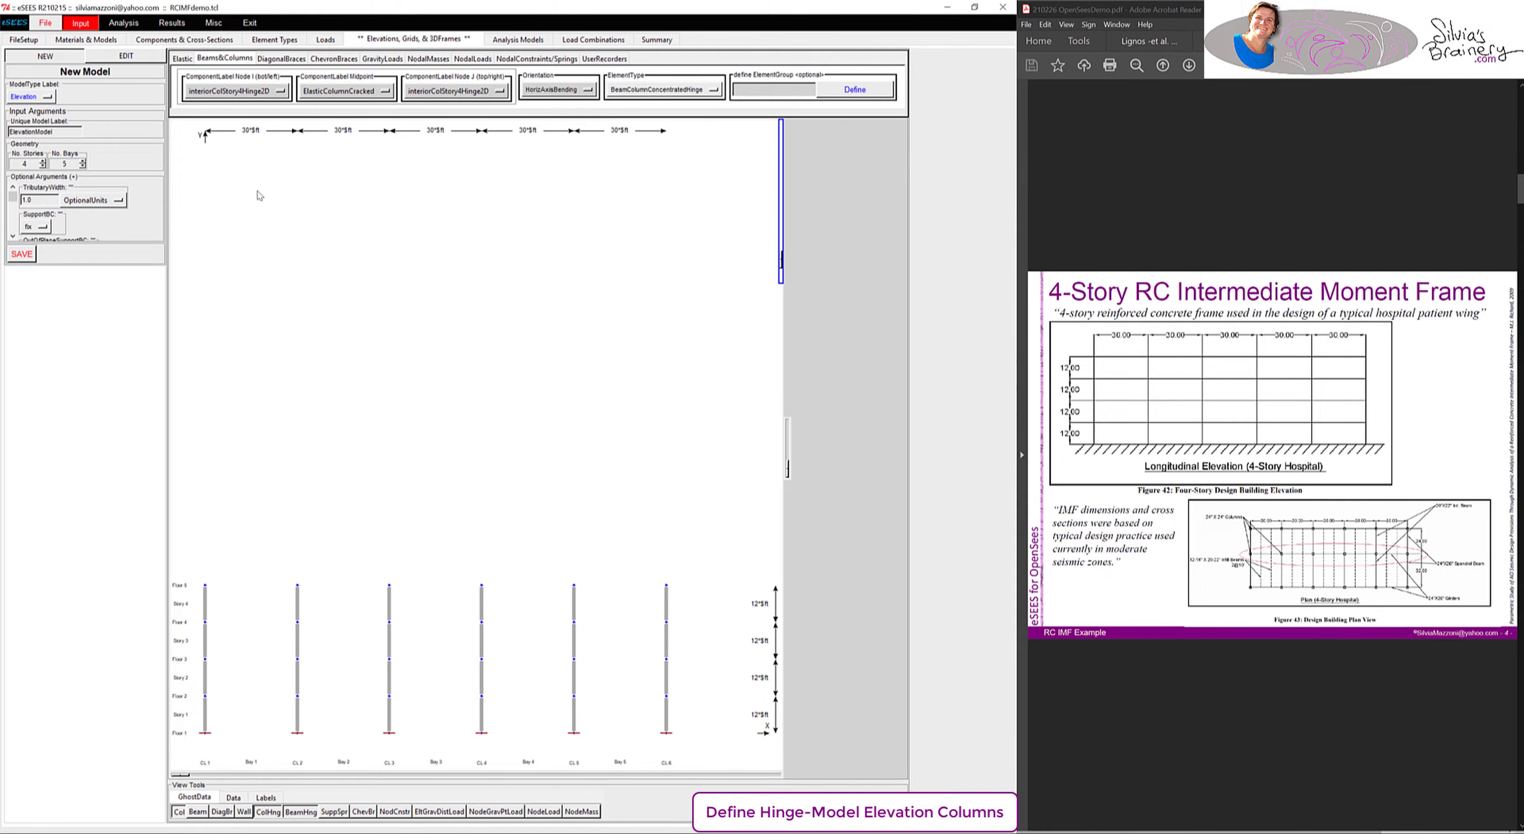
- Label the elevation model InteriorElevactionConcHinge and save it
double_click(61, 132)
type("Interi")
type("orElevactionConcHing")
type("e")
left_click(22, 255)
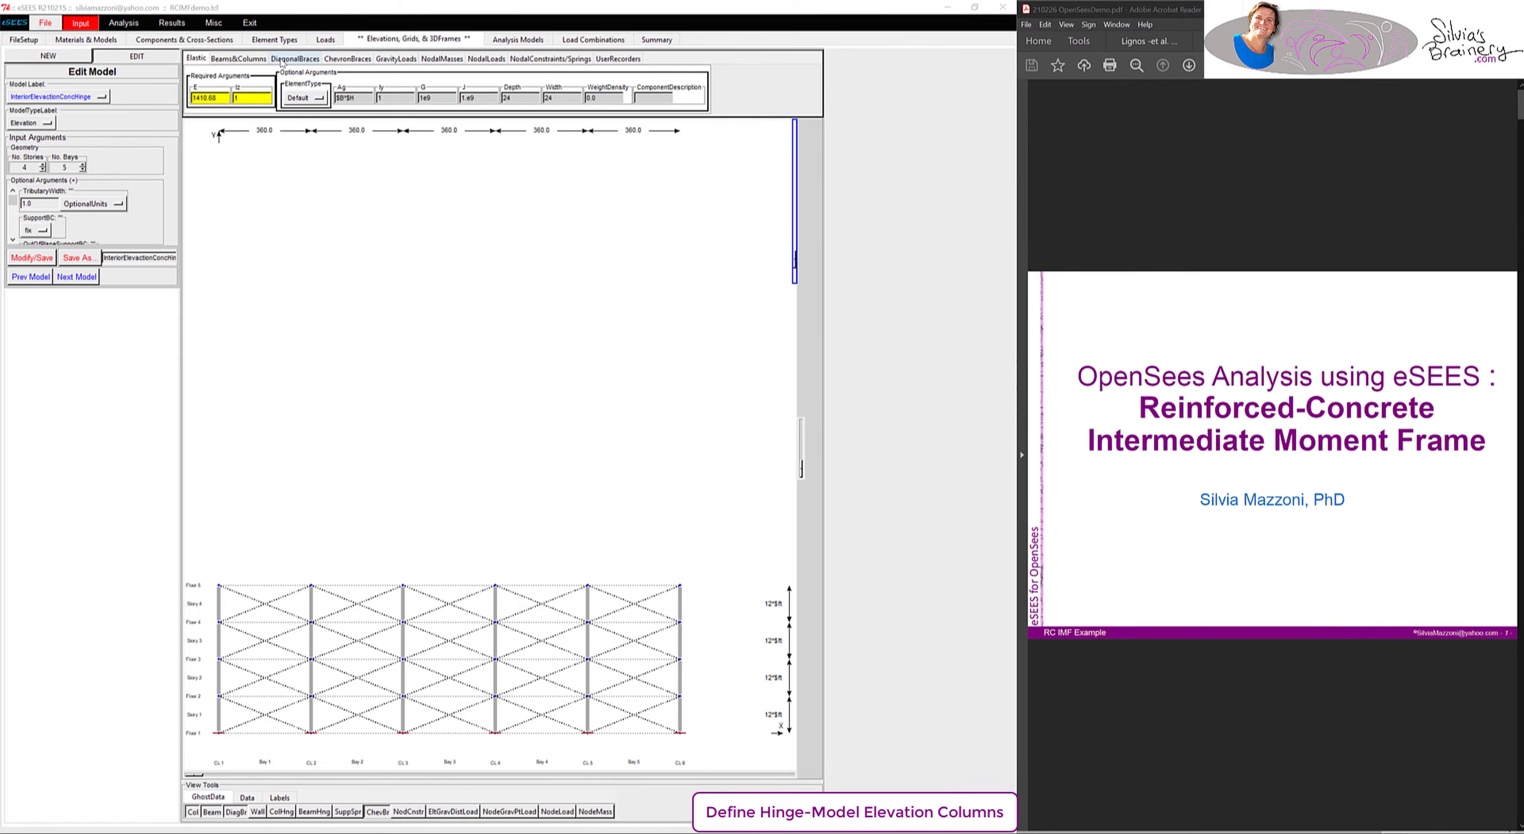
- Open the generated RCIMFdemo_CurrentData.tcl script and find the InteriorElevactionConcHinge model data near its end
left_click(46, 23)
left_click(60, 97)
left_click(45, 23)
left_click(83, 128)
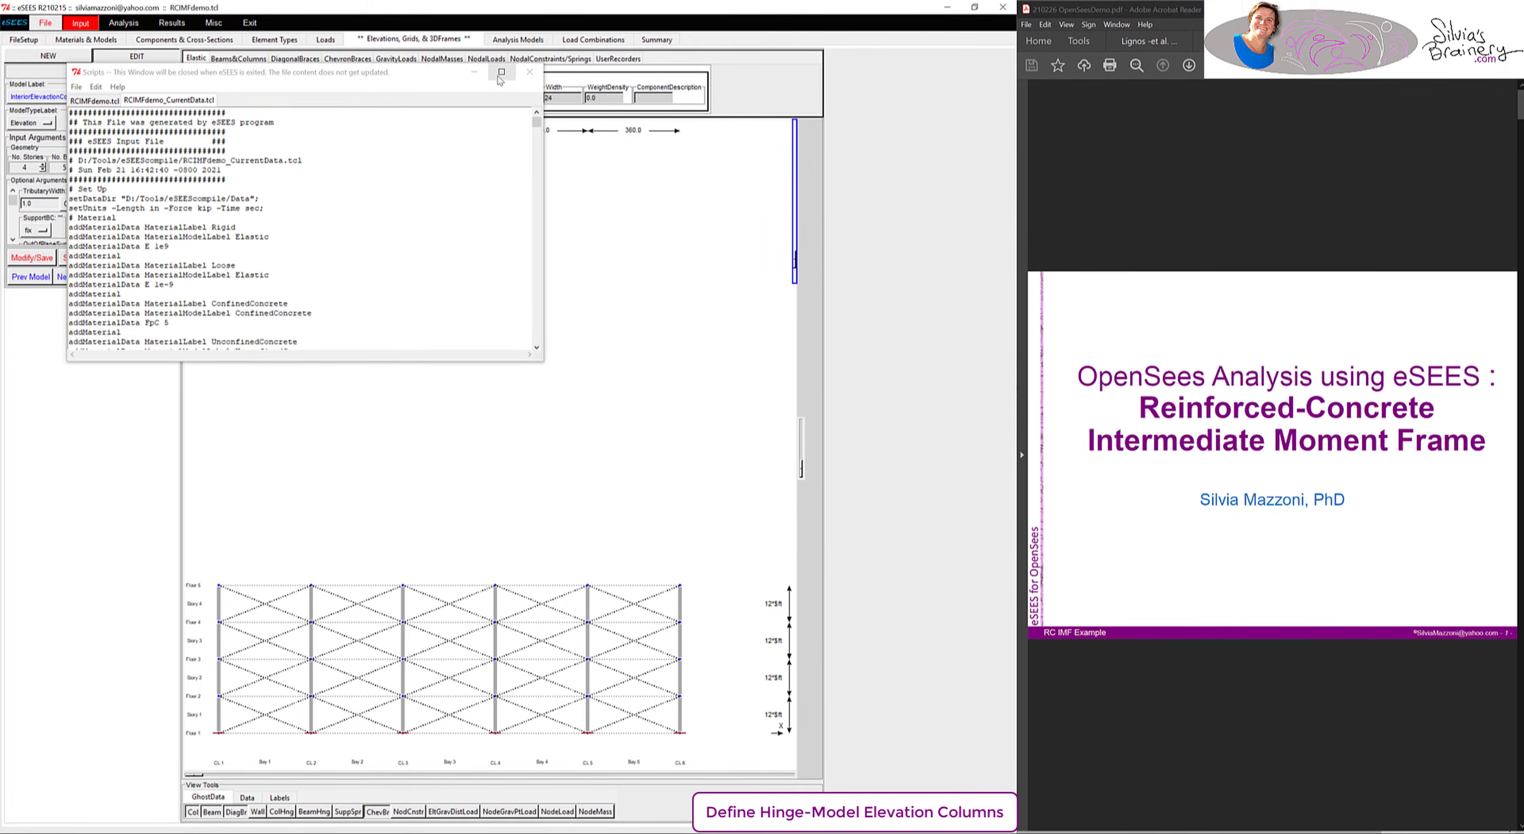
left_click(501, 72)
scroll(412, 213, "down", 15)
key("super+Left")
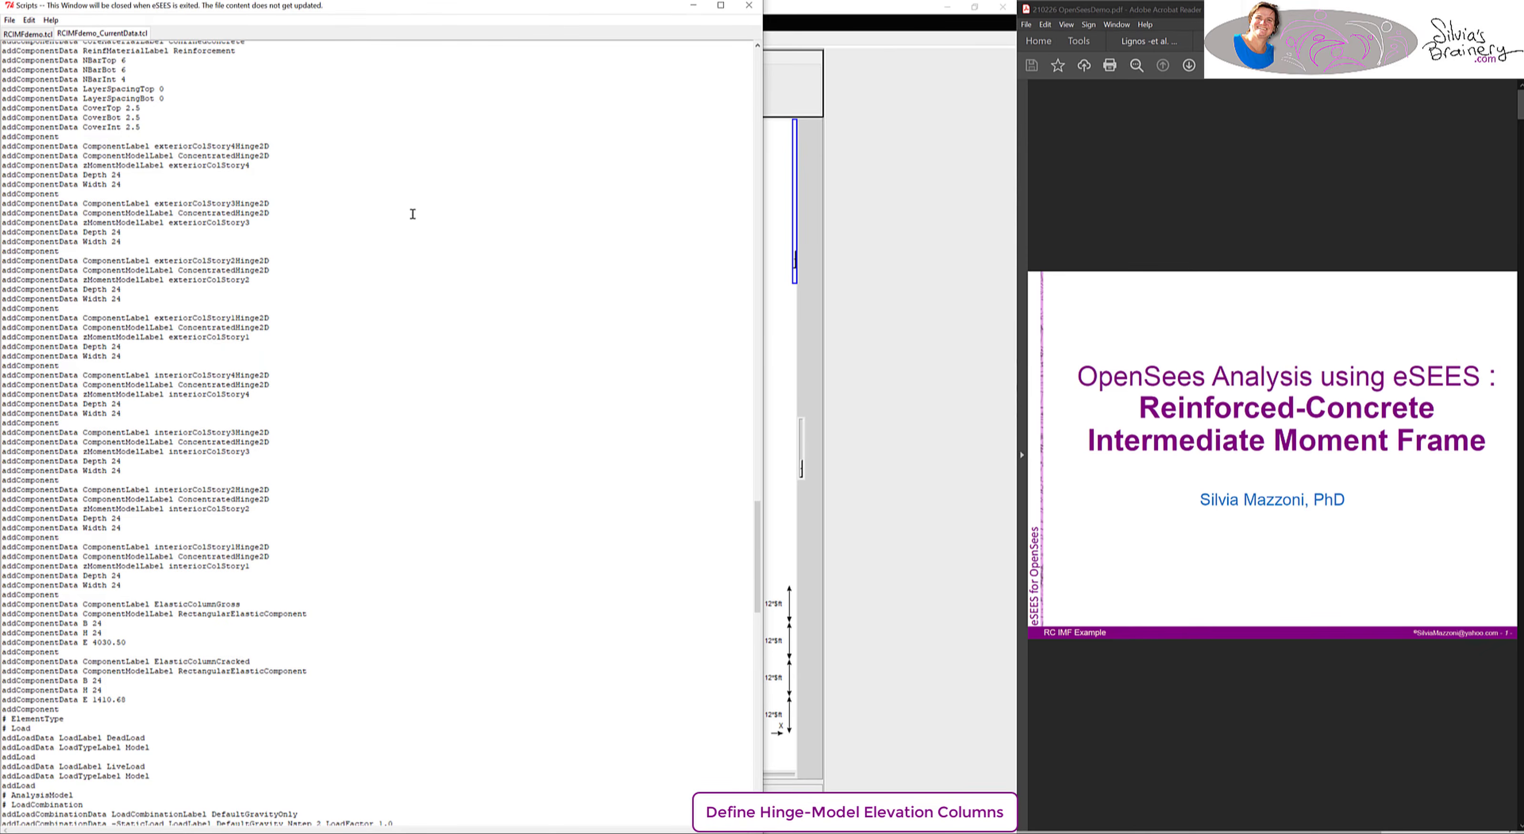
scroll(410, 211, "down", 10)
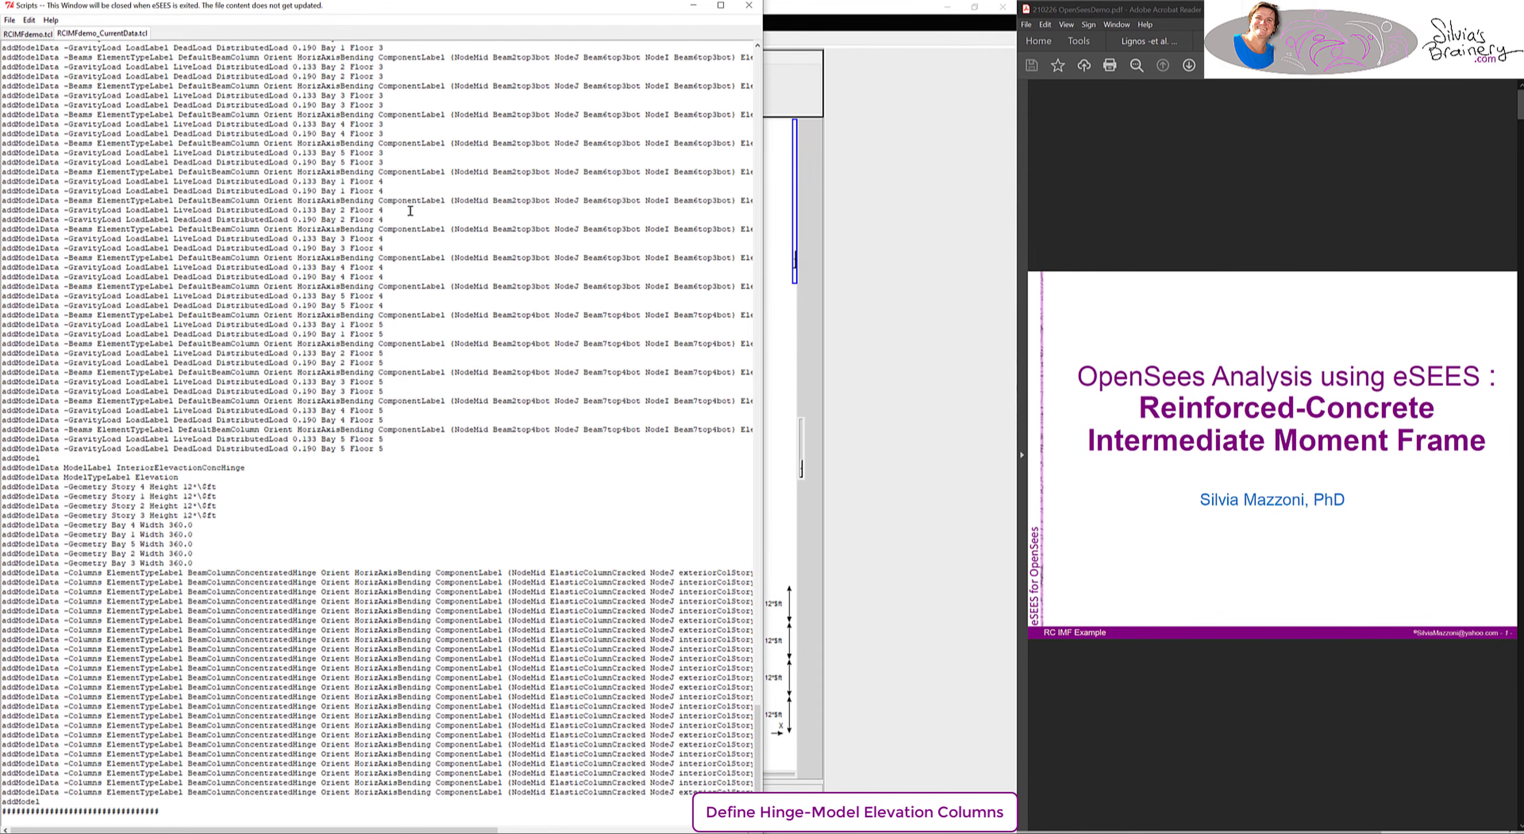
- Check the hinge component, column line and story assignments in the script's column definitions, and close the script window
left_click_drag(72, 830, 318, 829)
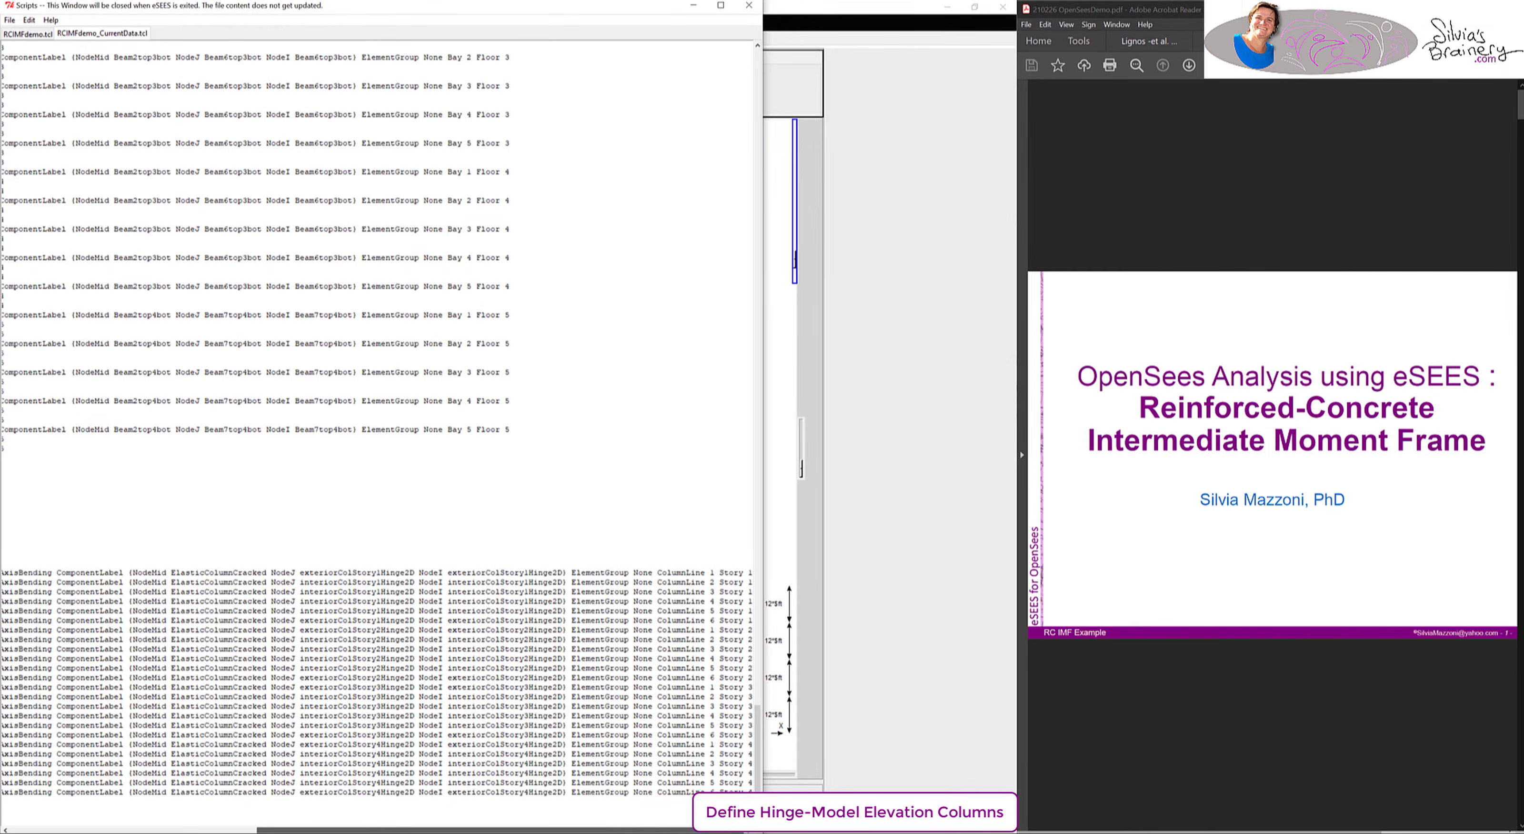
left_click_drag(298, 576, 306, 623)
double_click(332, 656)
double_click(408, 682)
left_click_drag(340, 830, 73, 828)
left_click(207, 541)
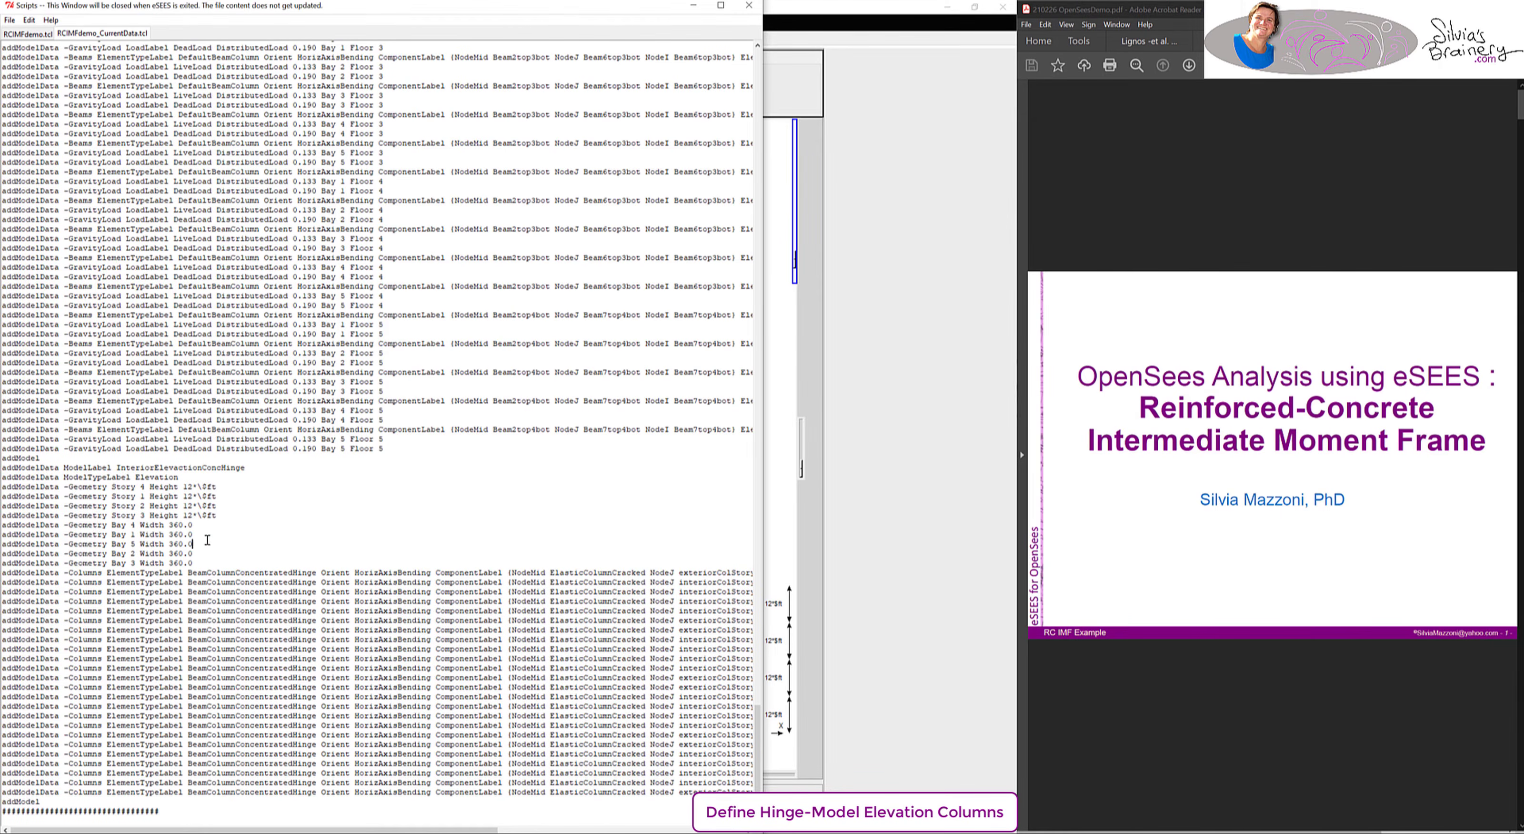
left_click(749, 5)
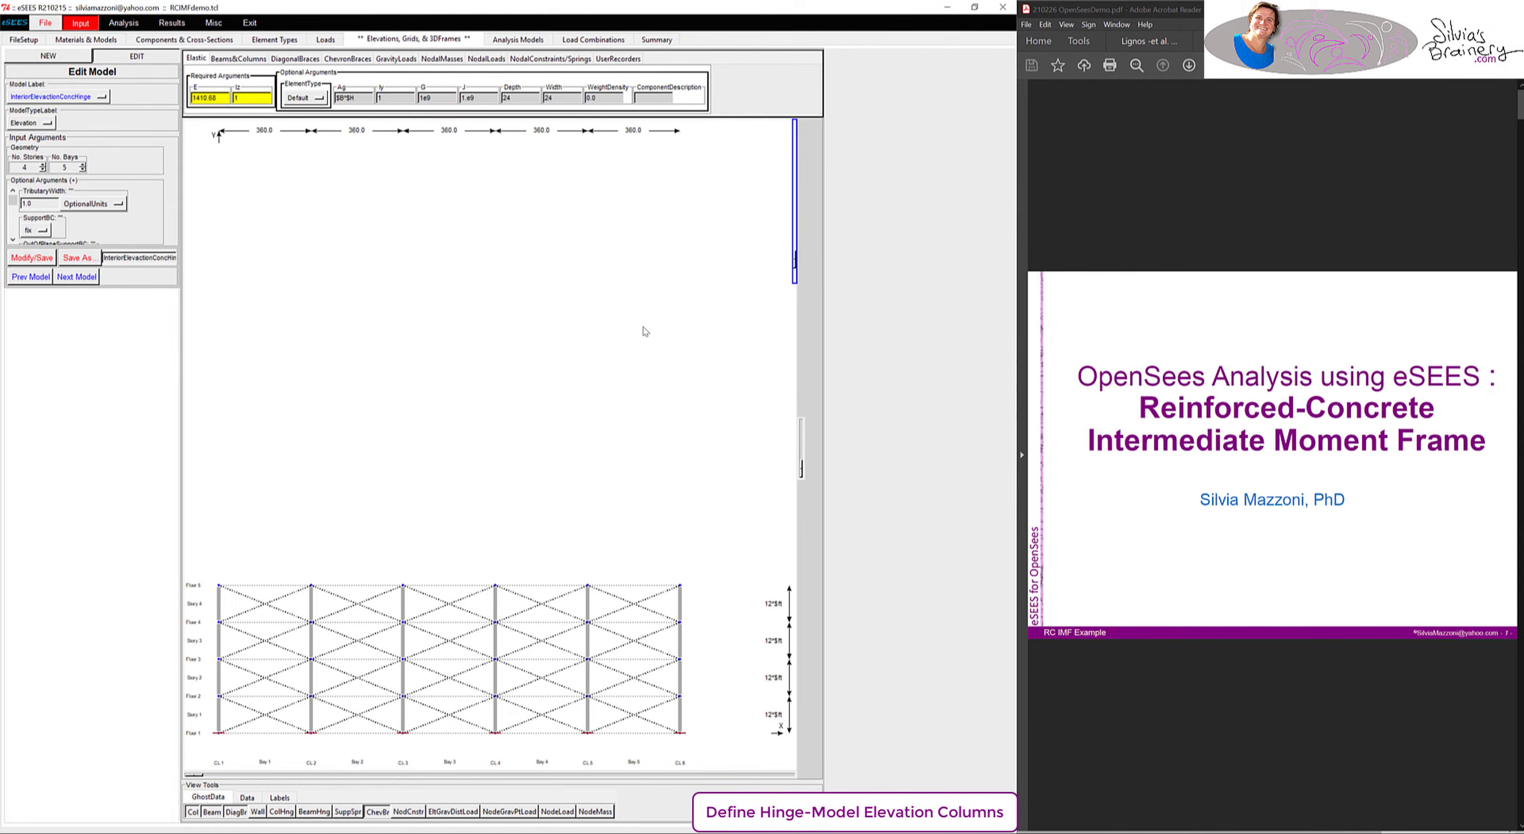
- Hide the ghost members in the elevation view and show the view's data display options
left_click(211, 816)
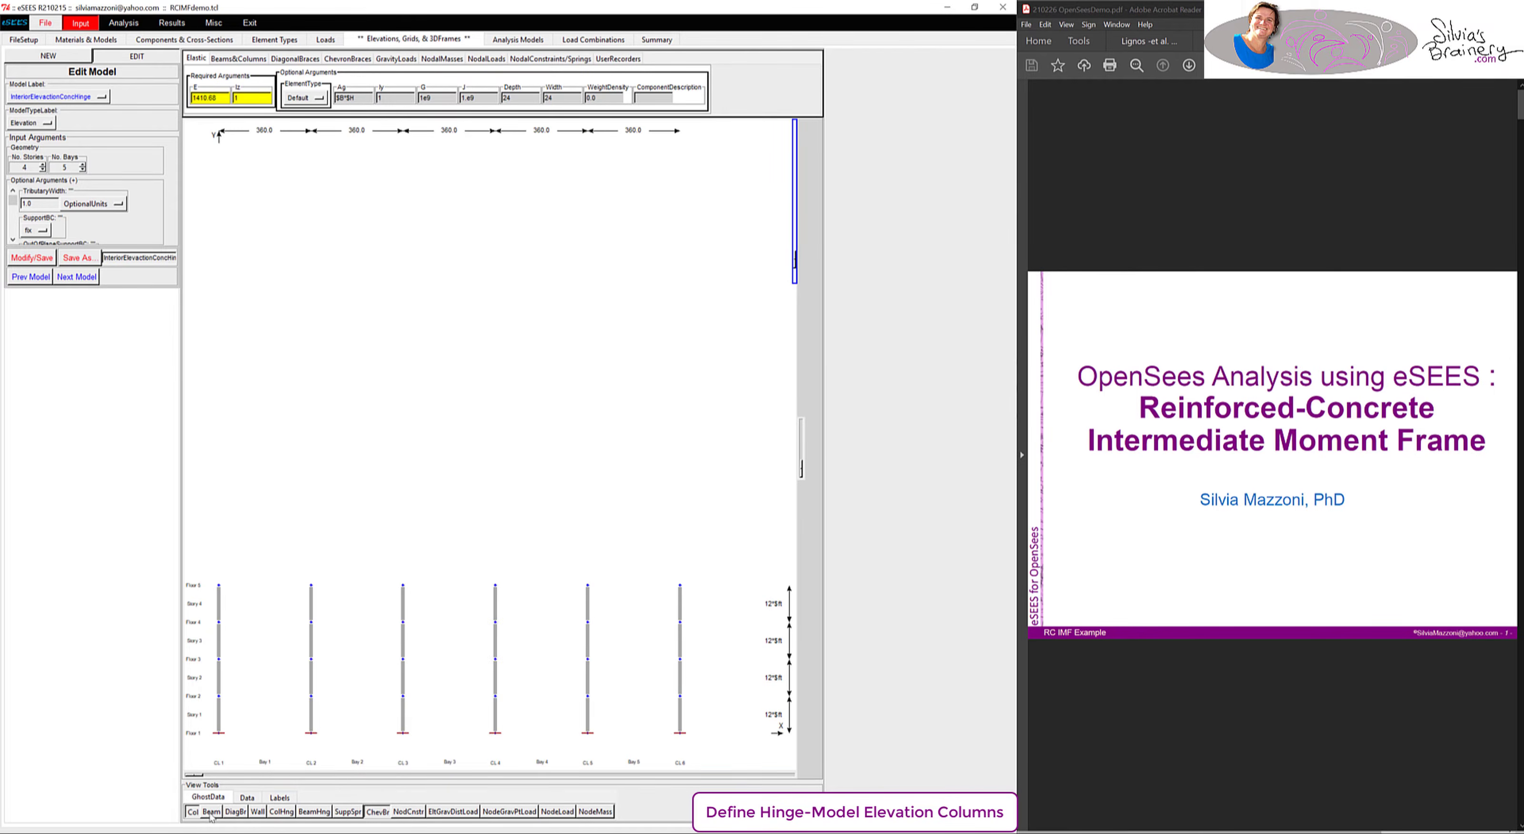
left_click(248, 798)
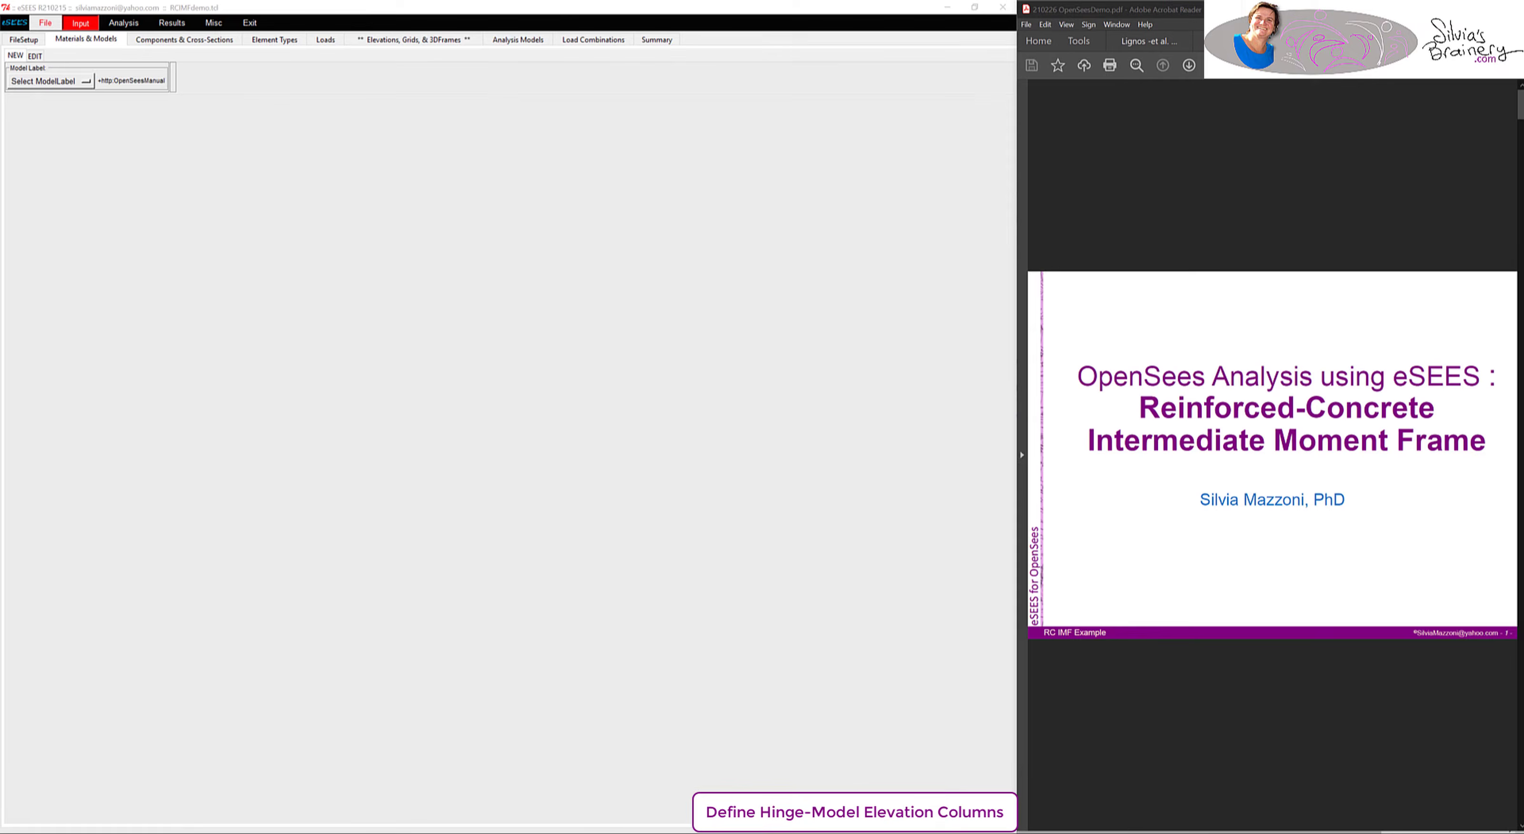
- Switch to the OpenSeesDemo PDF in Adobe Acrobat Reader and examine the beam hinge parameters in the Modeling Documentation table
left_click(1288, 174)
scroll(1287, 174, "down", 10)
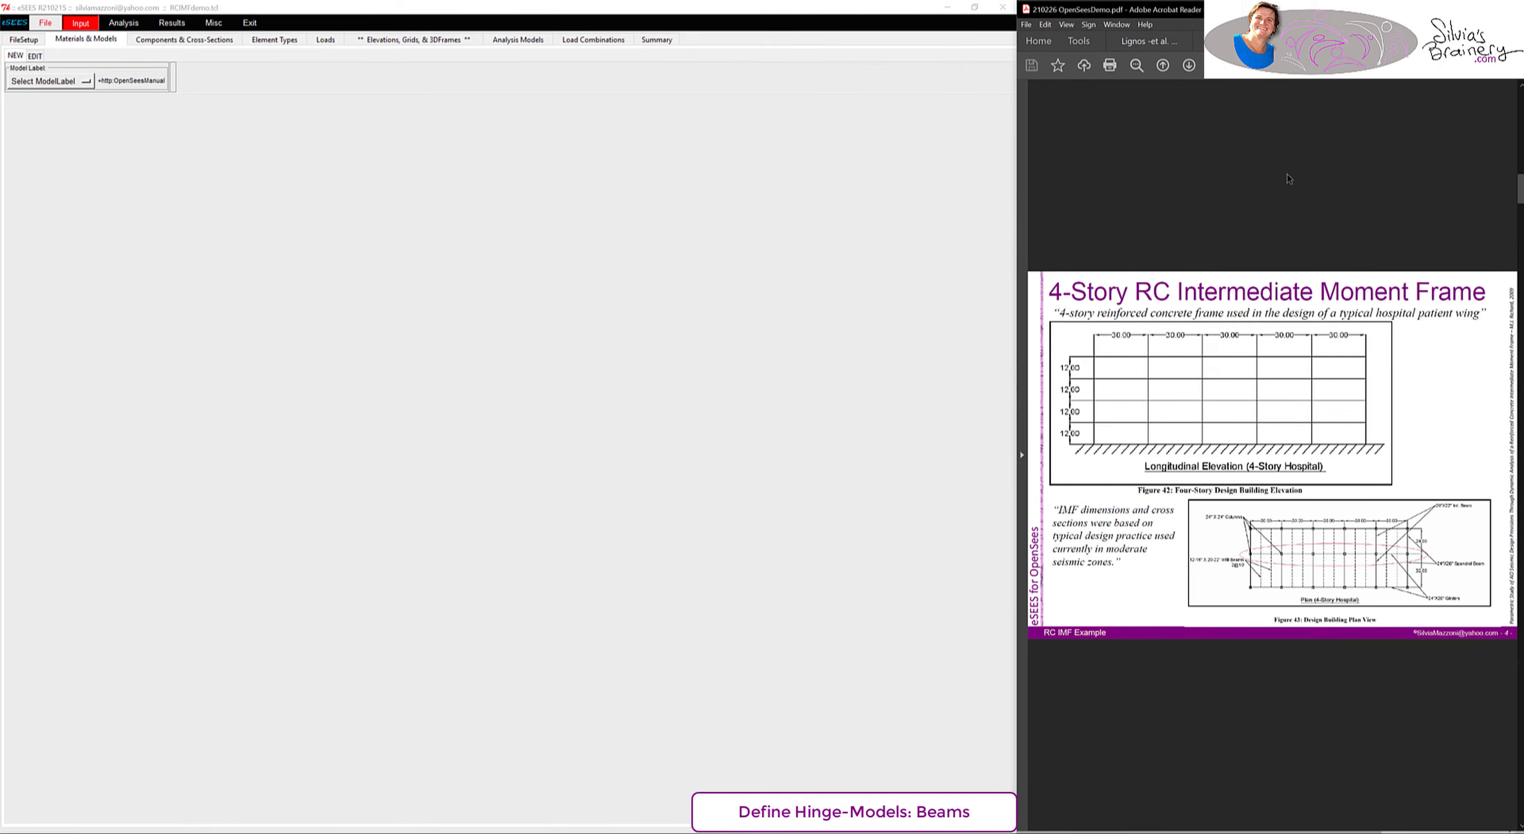
scroll(1183, 477, "up", 2)
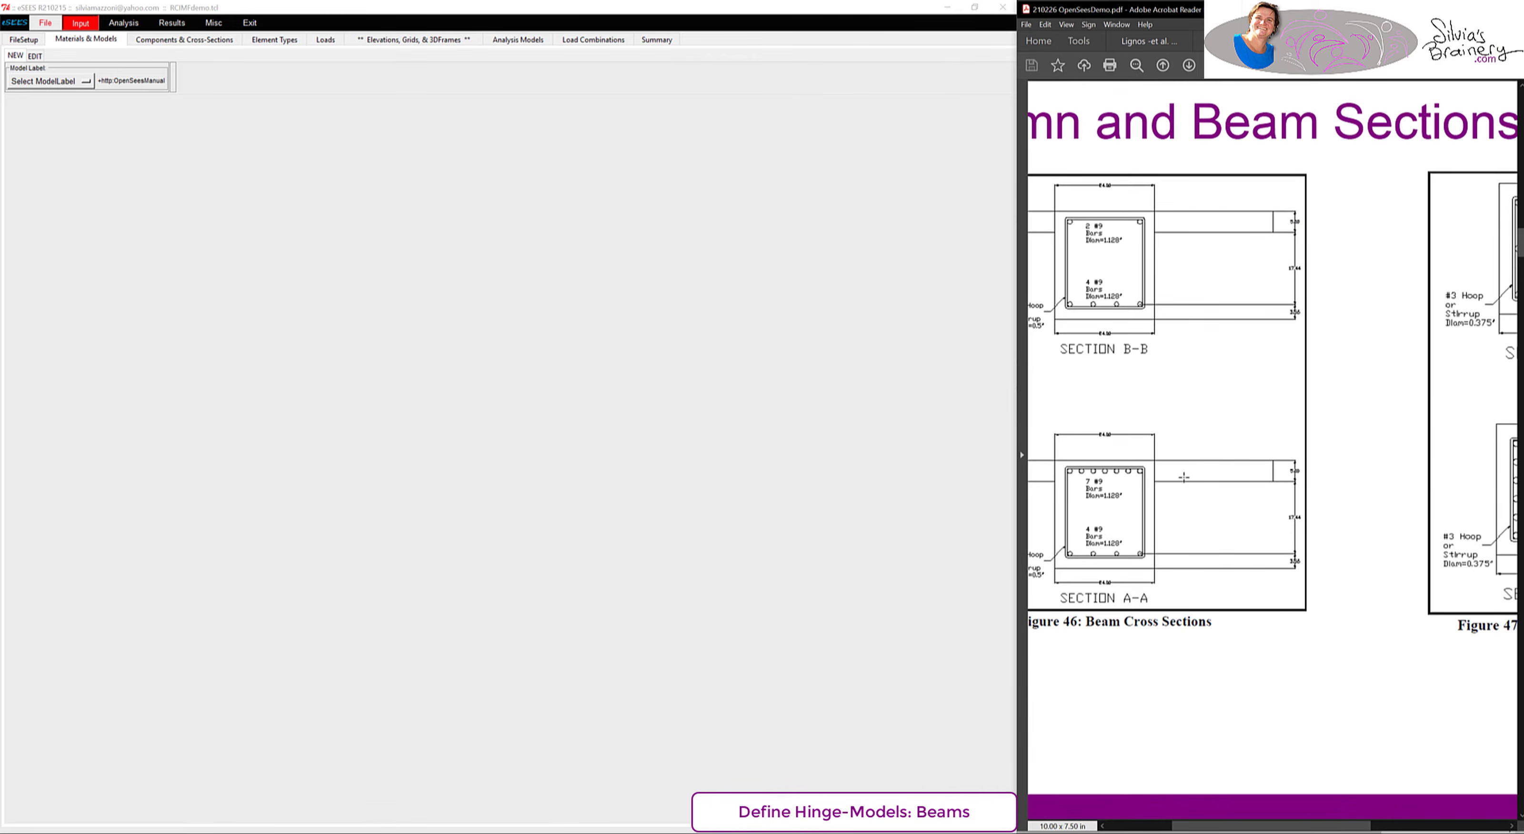
scroll(1183, 477, "down", 2)
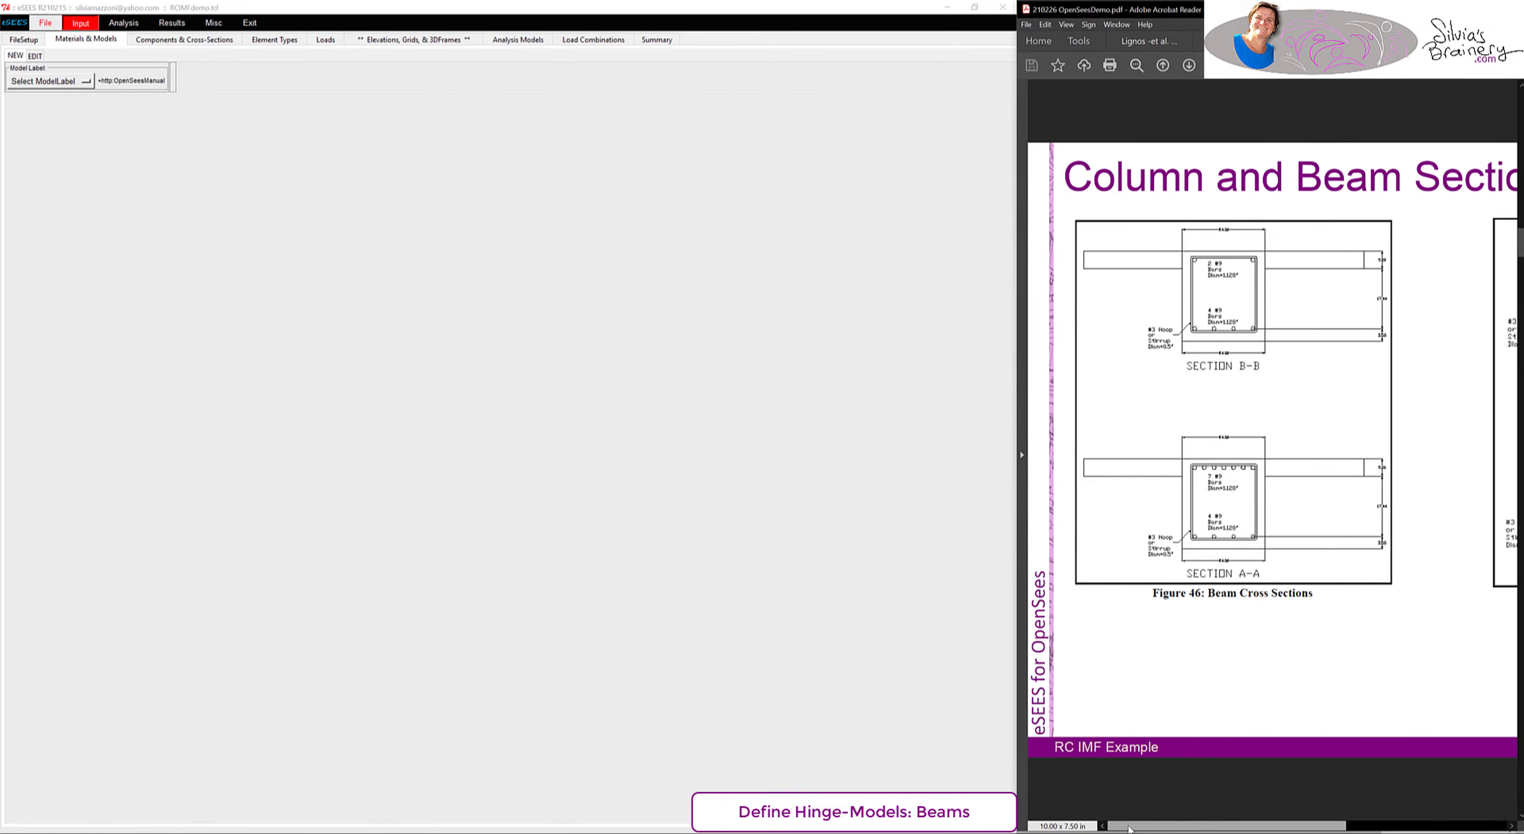
scroll(1205, 540, "down", 10)
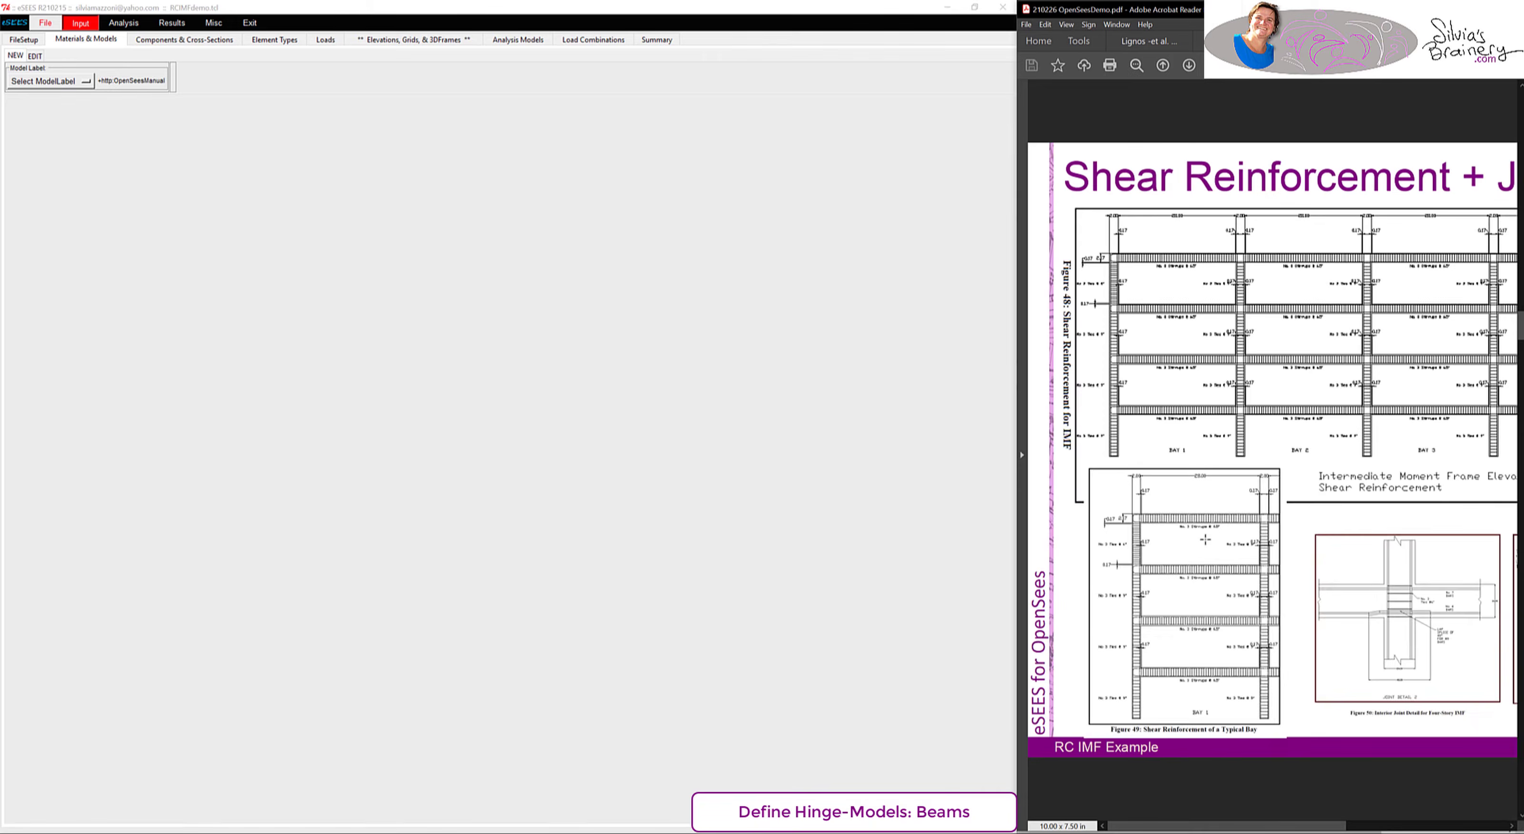
scroll(1205, 538, "down", 4)
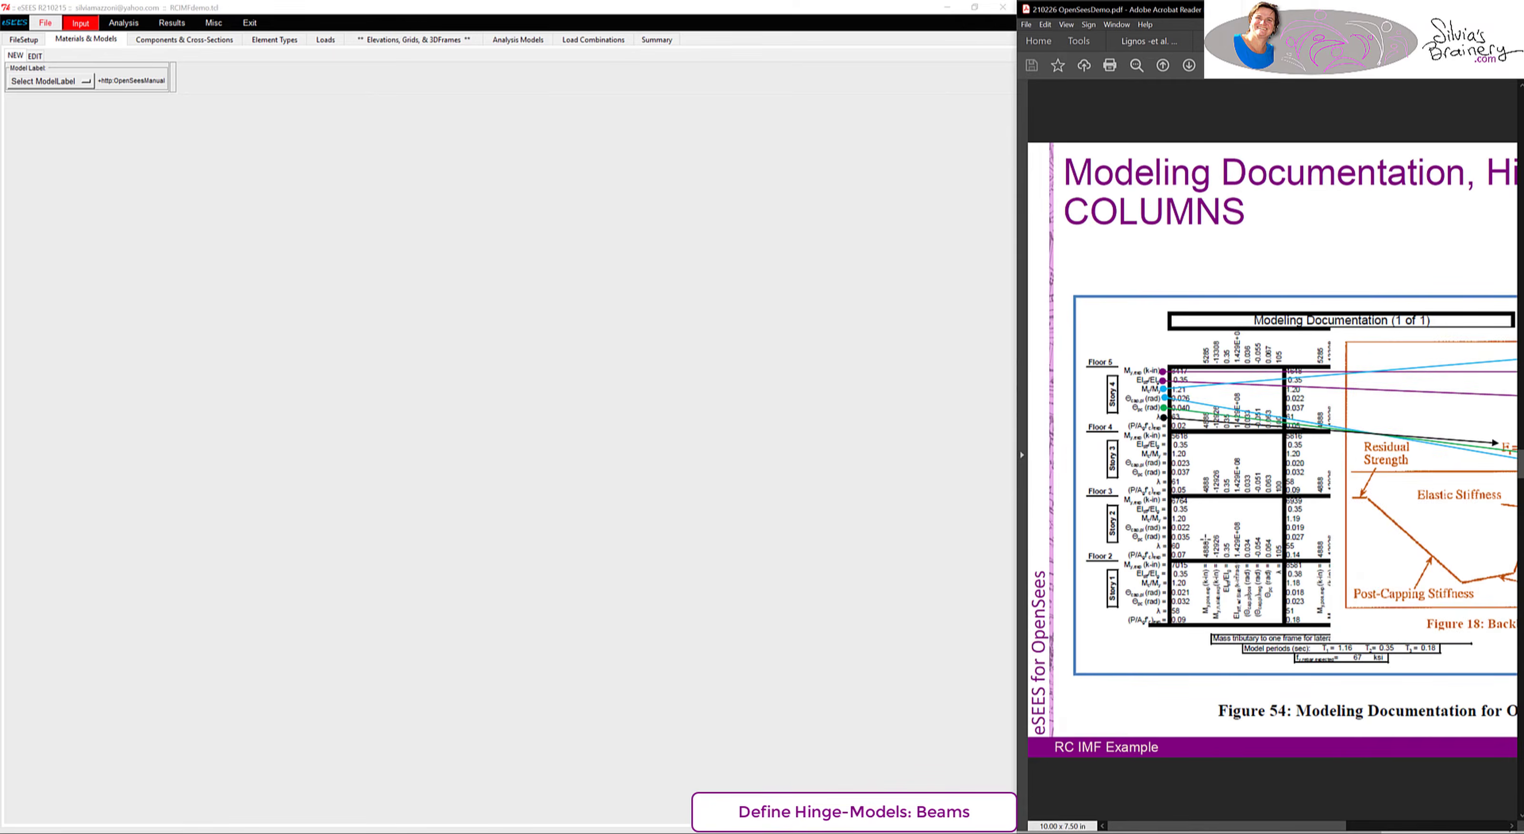
scroll(1146, 416, "up", 4)
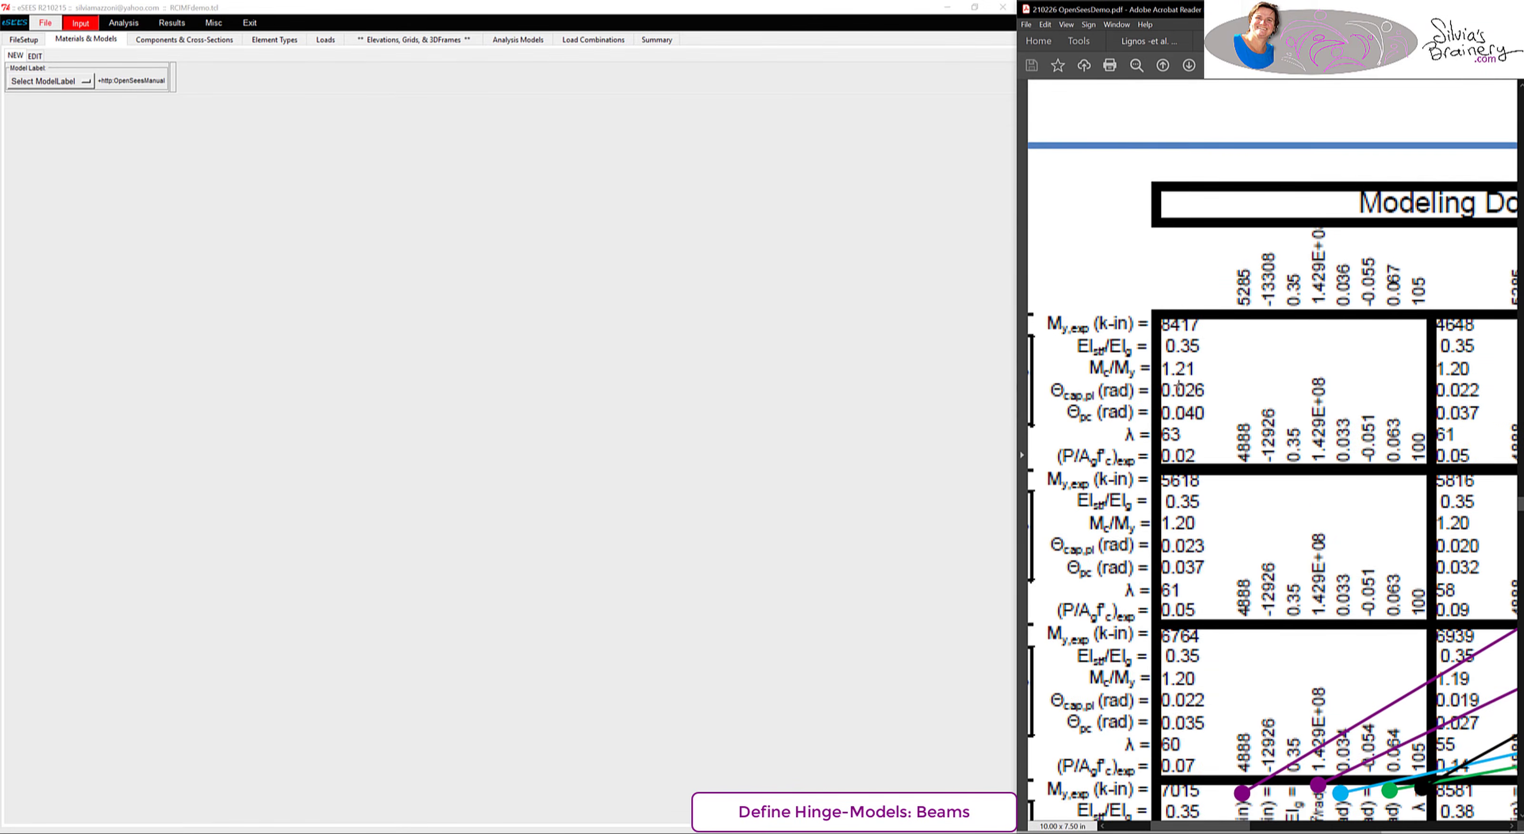
scroll(1155, 487, "down", 3)
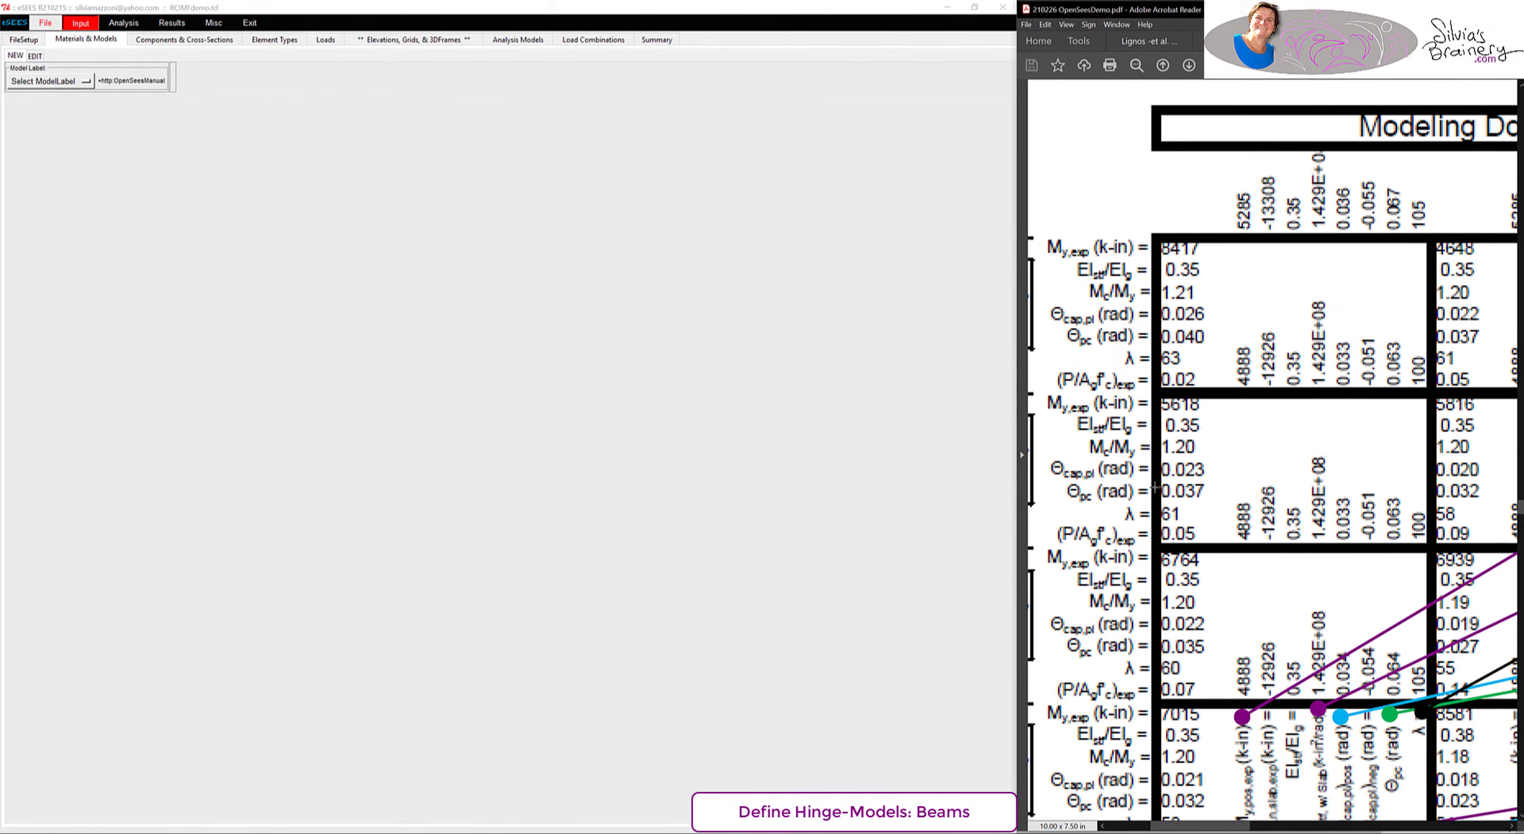
left_click_drag(1272, 8, 1232, 8)
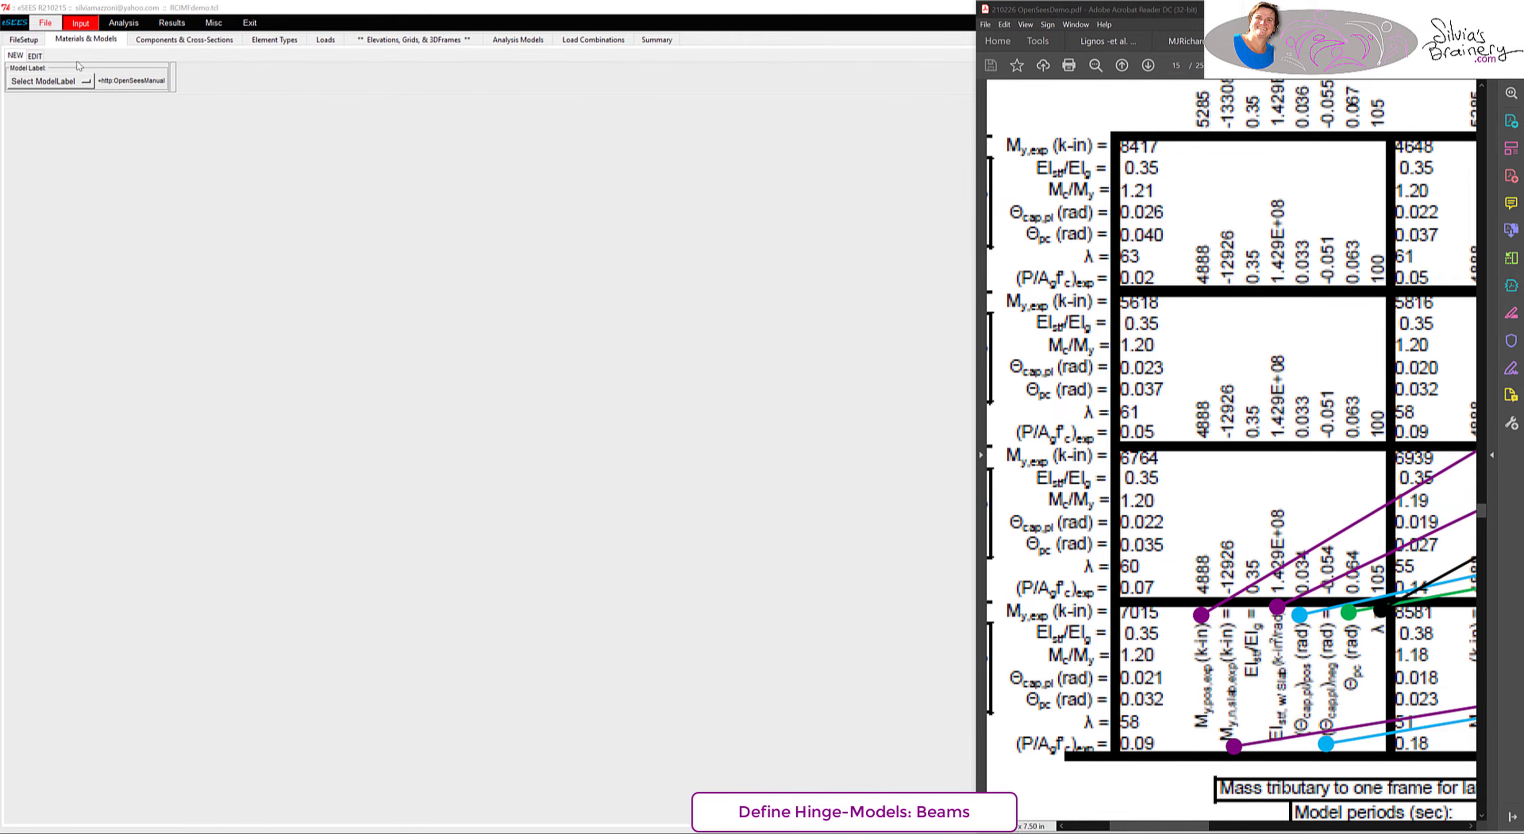
- Start a new degrading ModIMKPinching material model with user-defined rotations
left_click(51, 83)
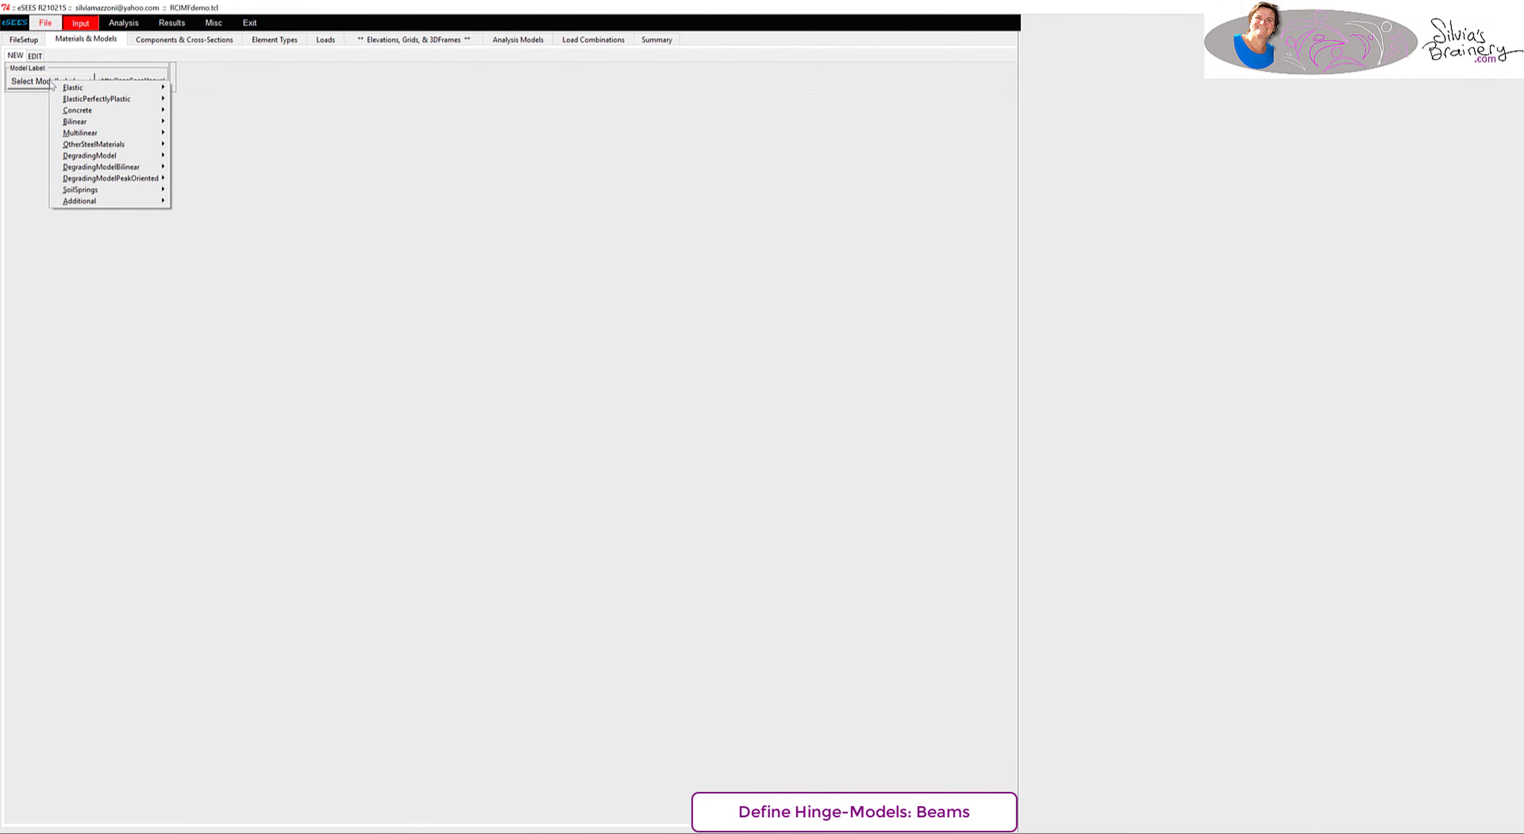
left_click(354, 132)
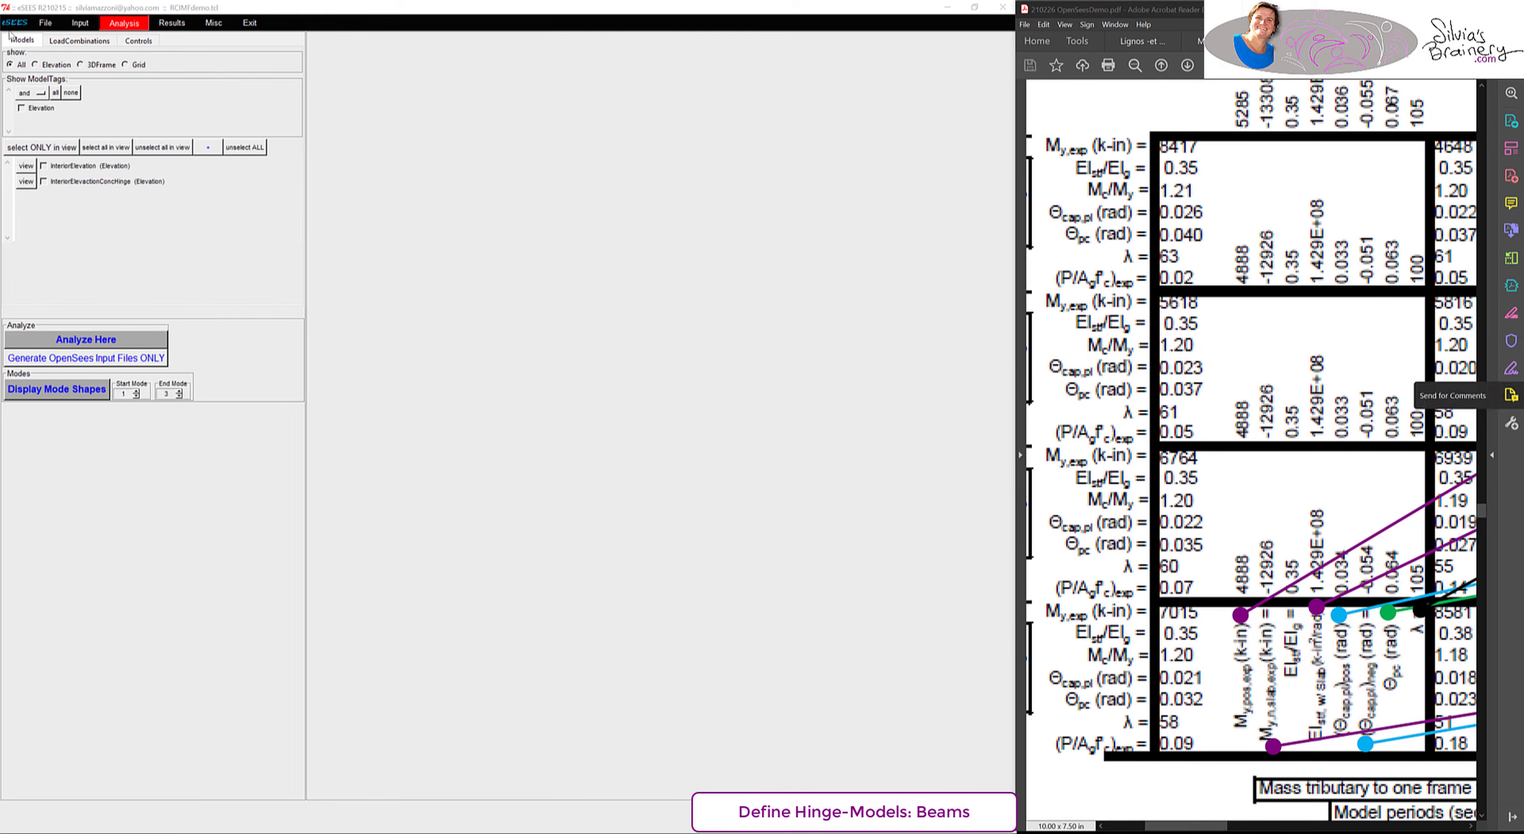
left_click(72, 36)
left_click(79, 41)
left_click(52, 81)
mouse_move(122, 157)
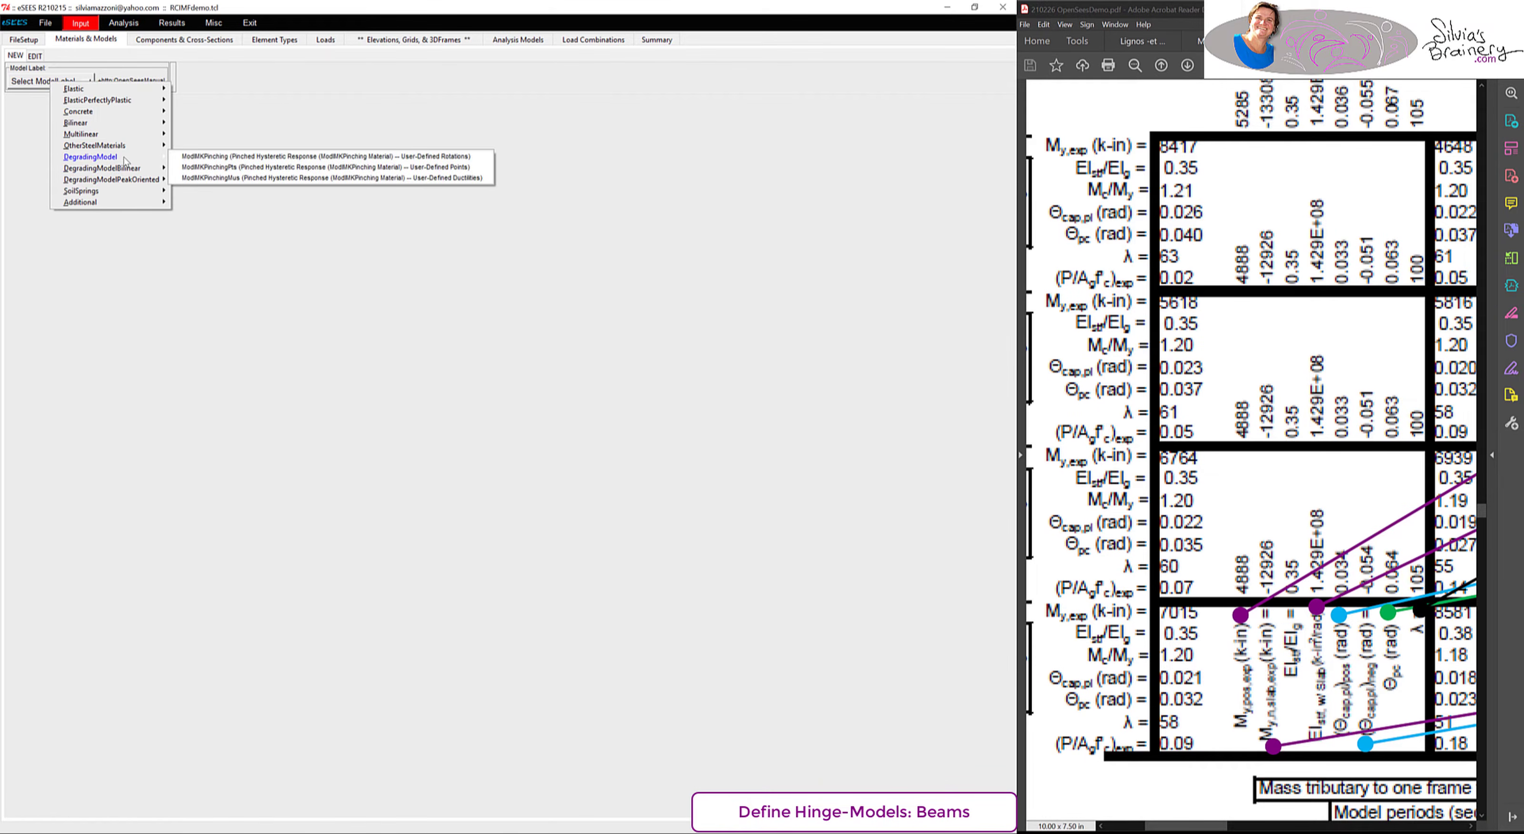
left_click(224, 156)
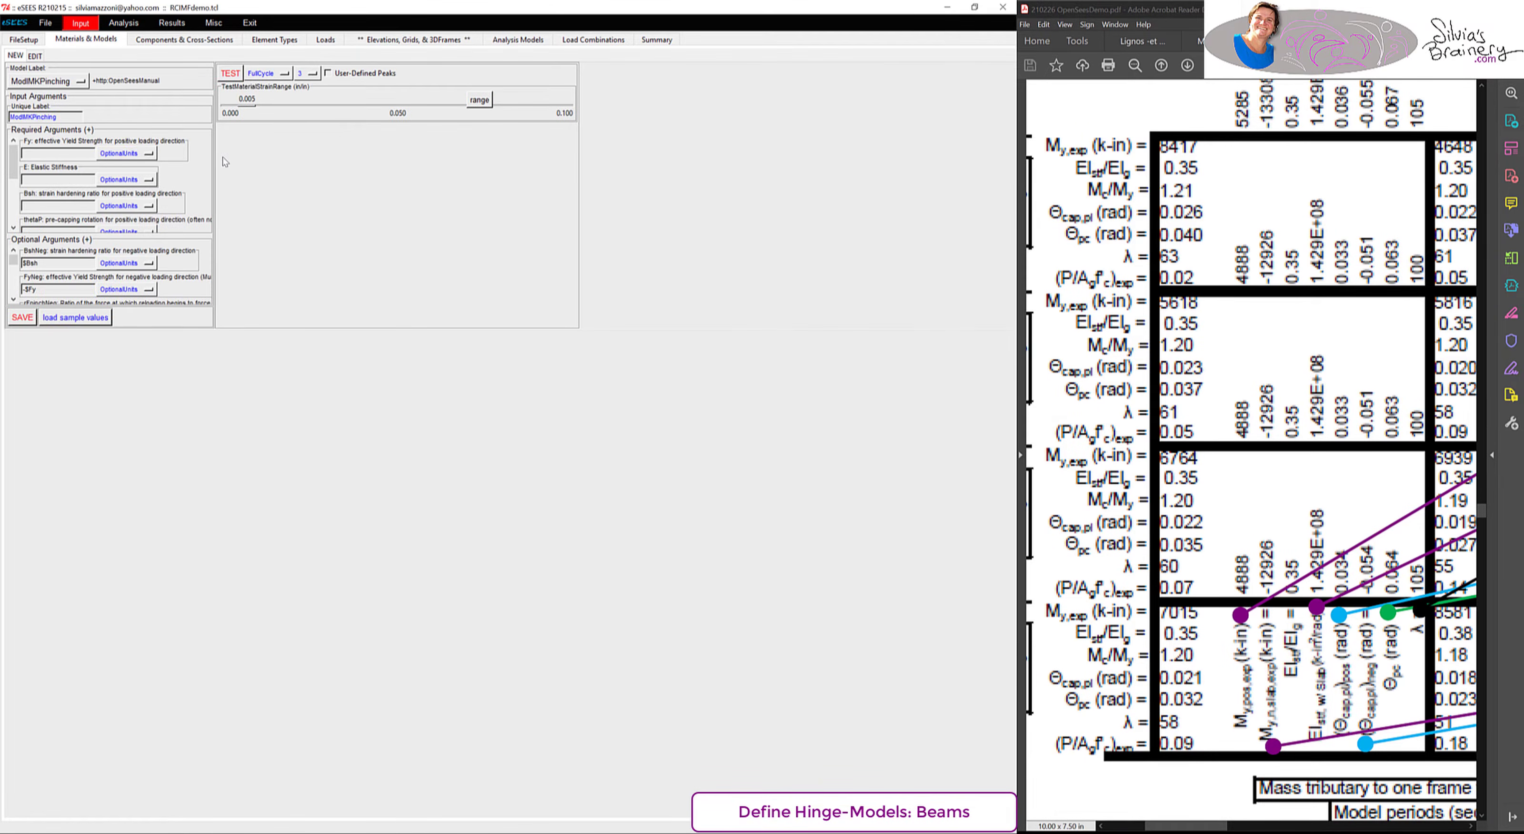
- Fill the required arguments with Fy 100, E 1000, Bsh 0.01, thetaP 0.01, thetaPC 0.02, thetaU 0.2, FprPos 1 and A_Pinch 1, and test the material
left_click(44, 155)
left_click(52, 130)
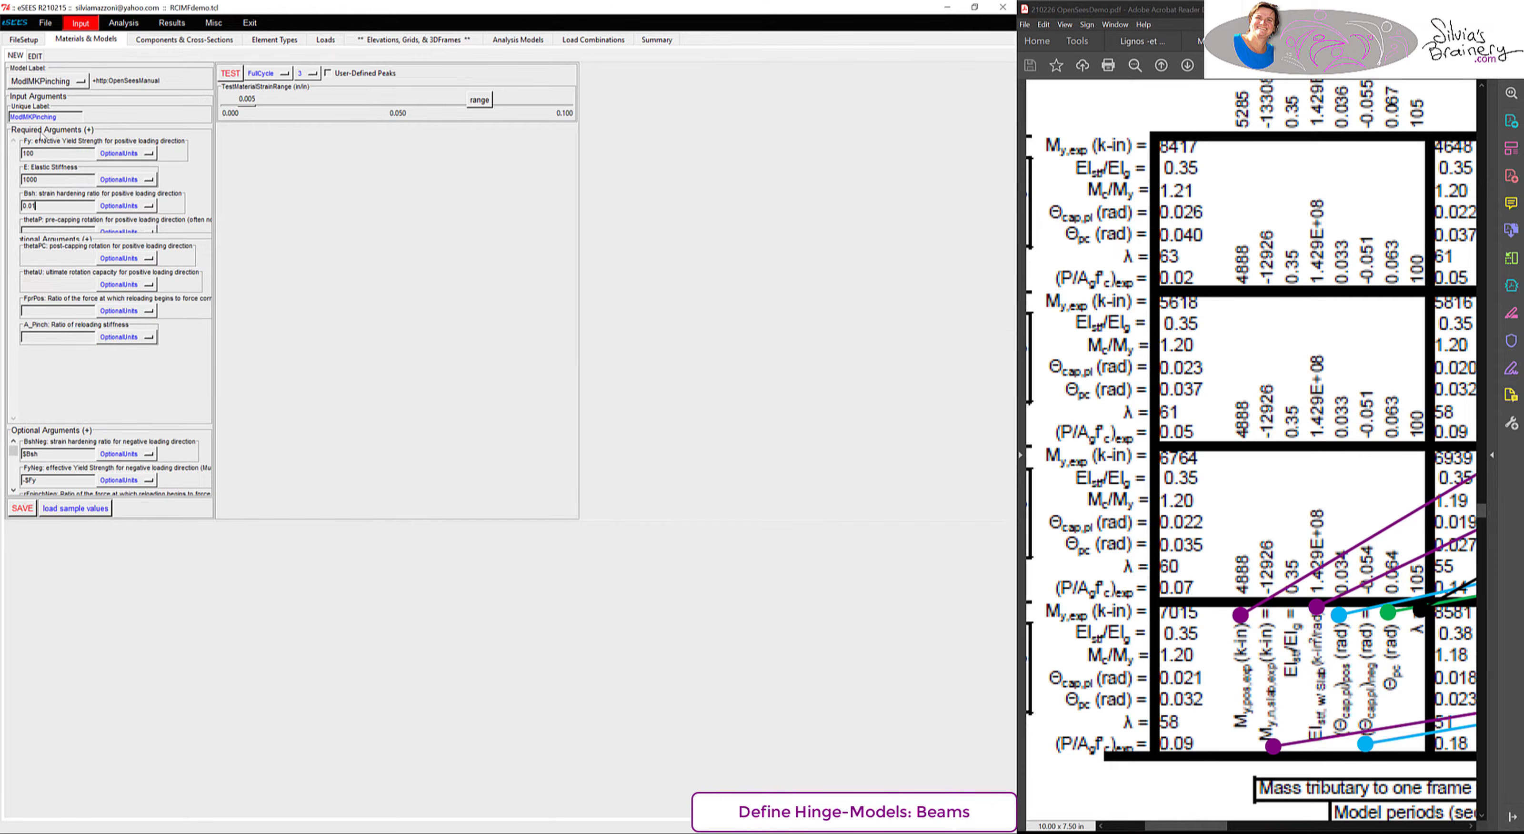
left_click(55, 229)
type("0.01")
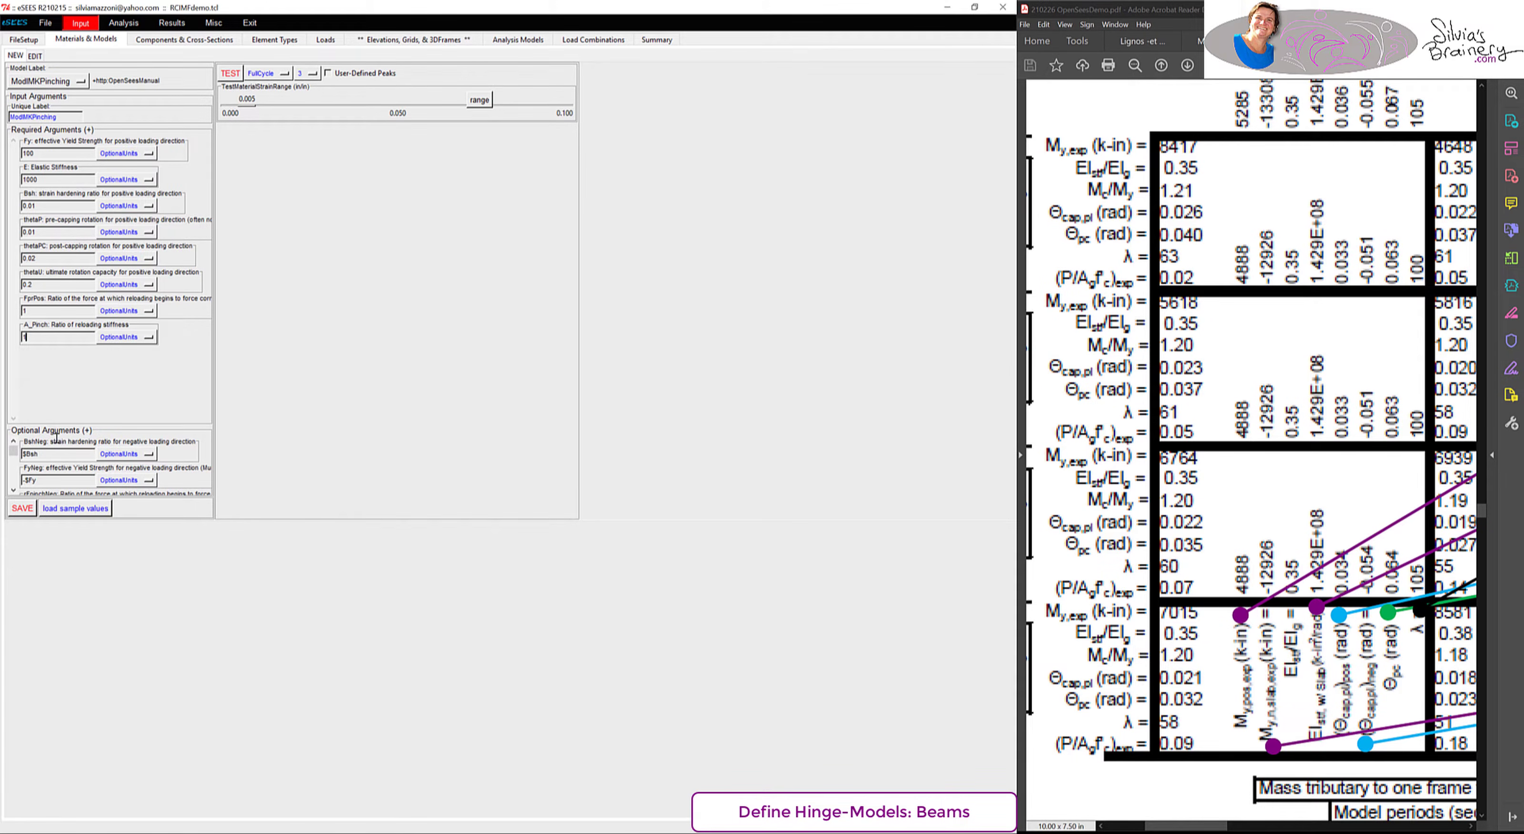
left_click(231, 73)
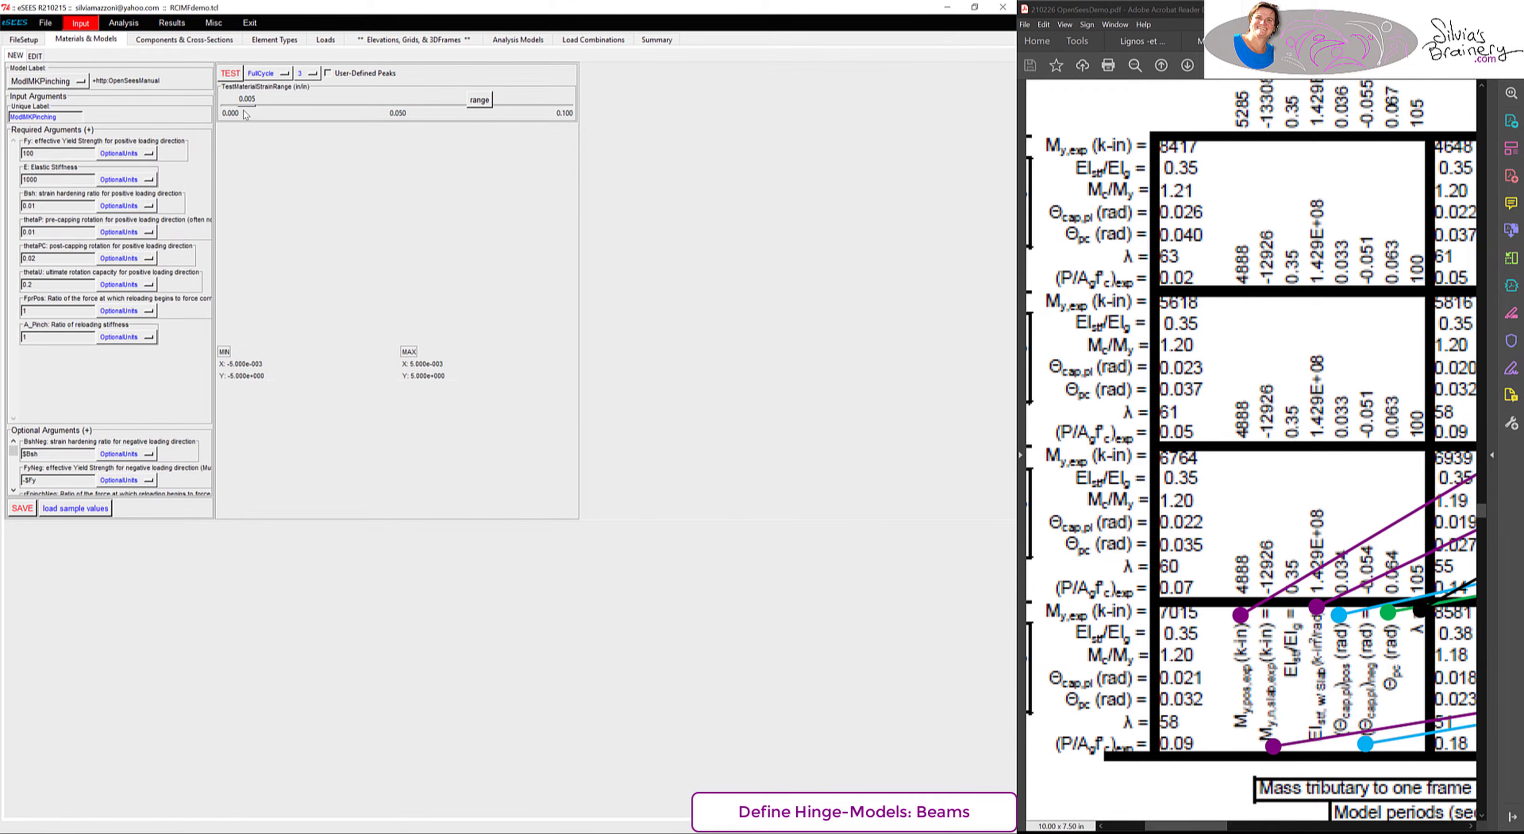
left_click(323, 42)
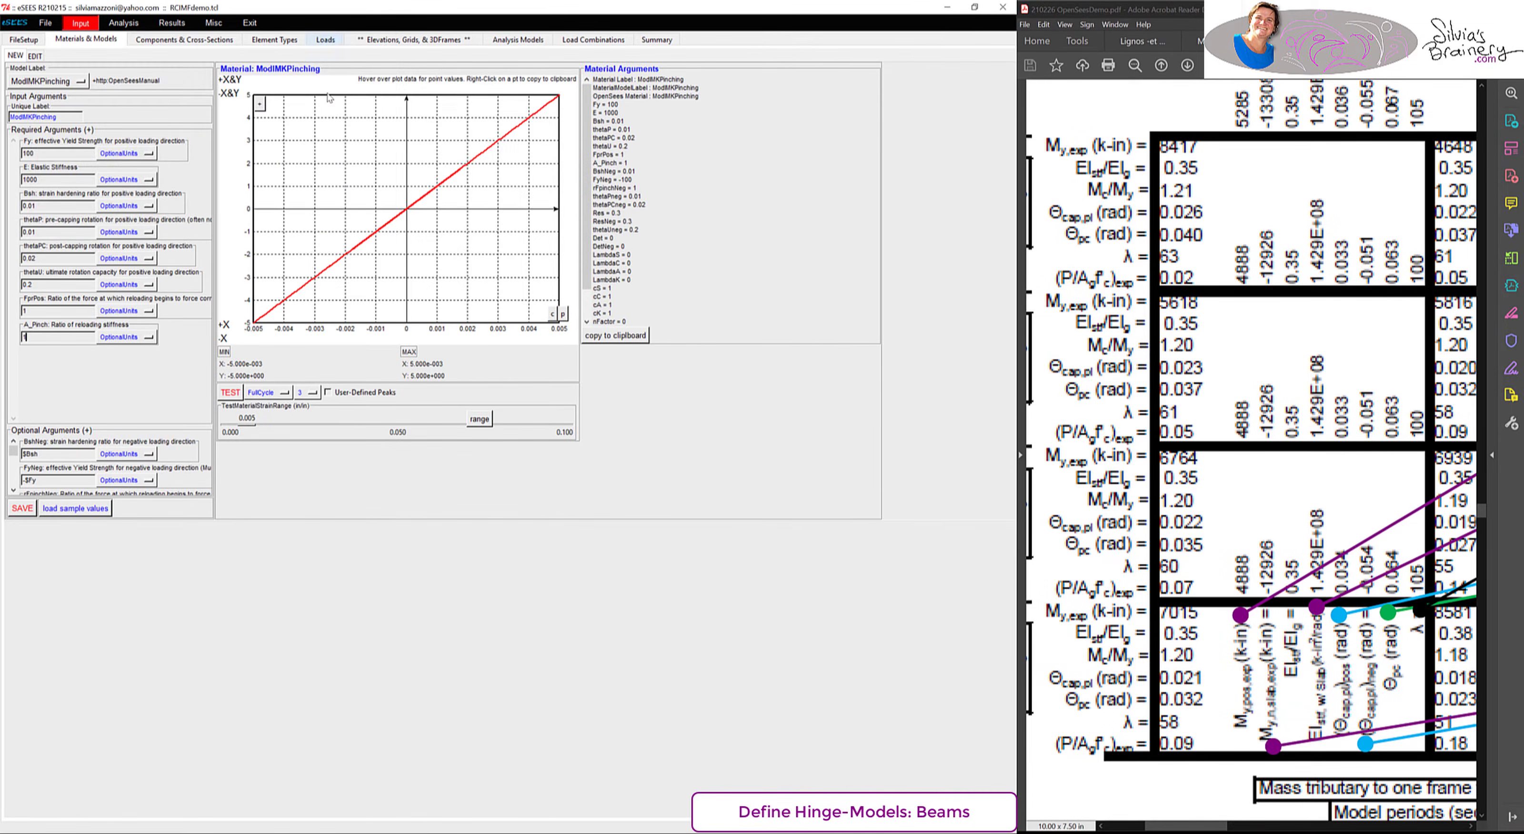
- Raise the test strain range to 0.051, set the elastic stiffness E to 10000, and retest the material
left_click_drag(247, 426, 401, 425)
left_click(232, 394)
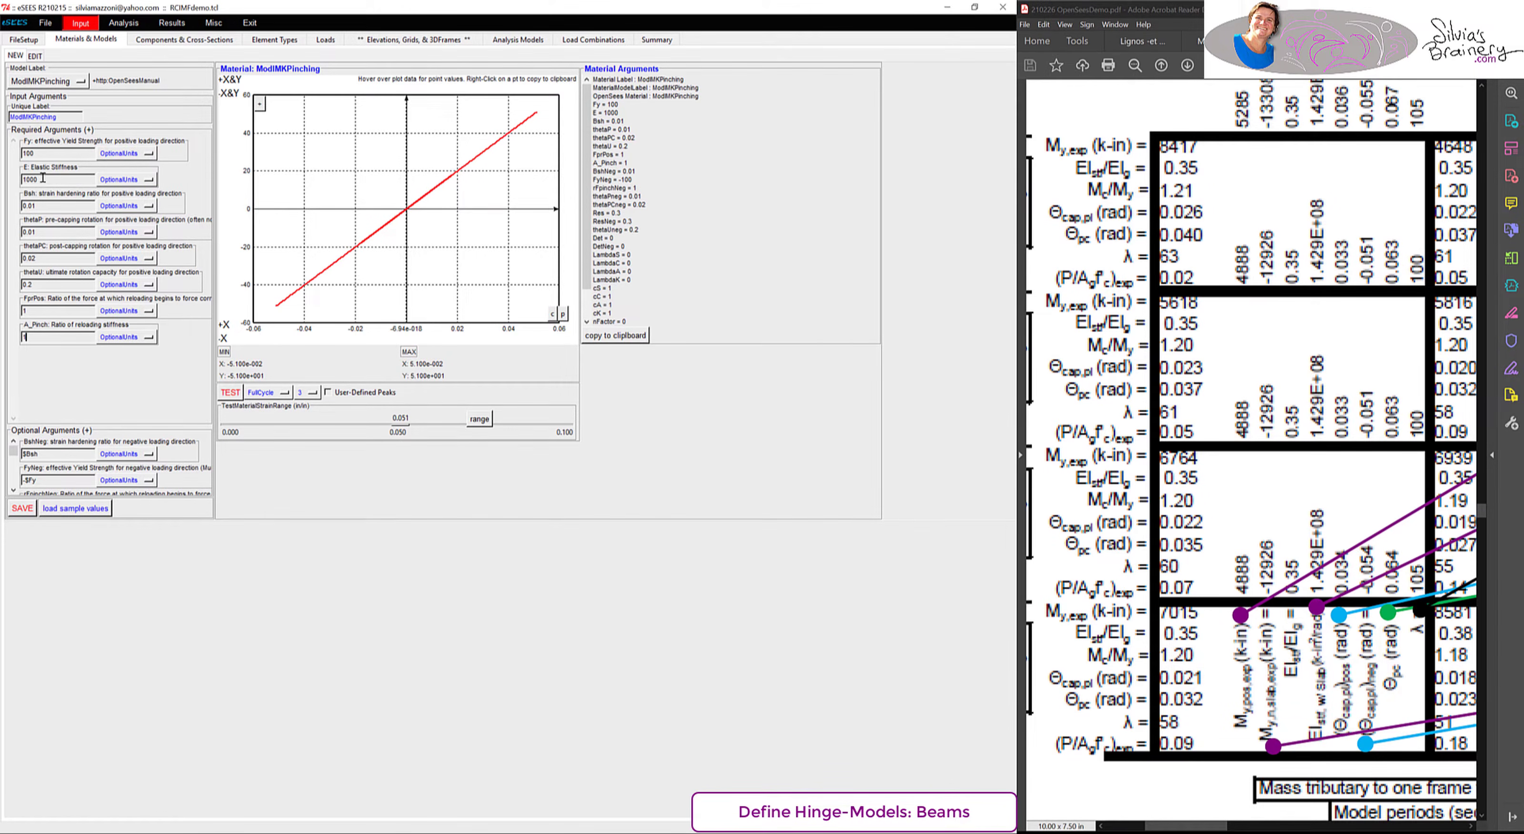
type("0")
left_click(228, 395)
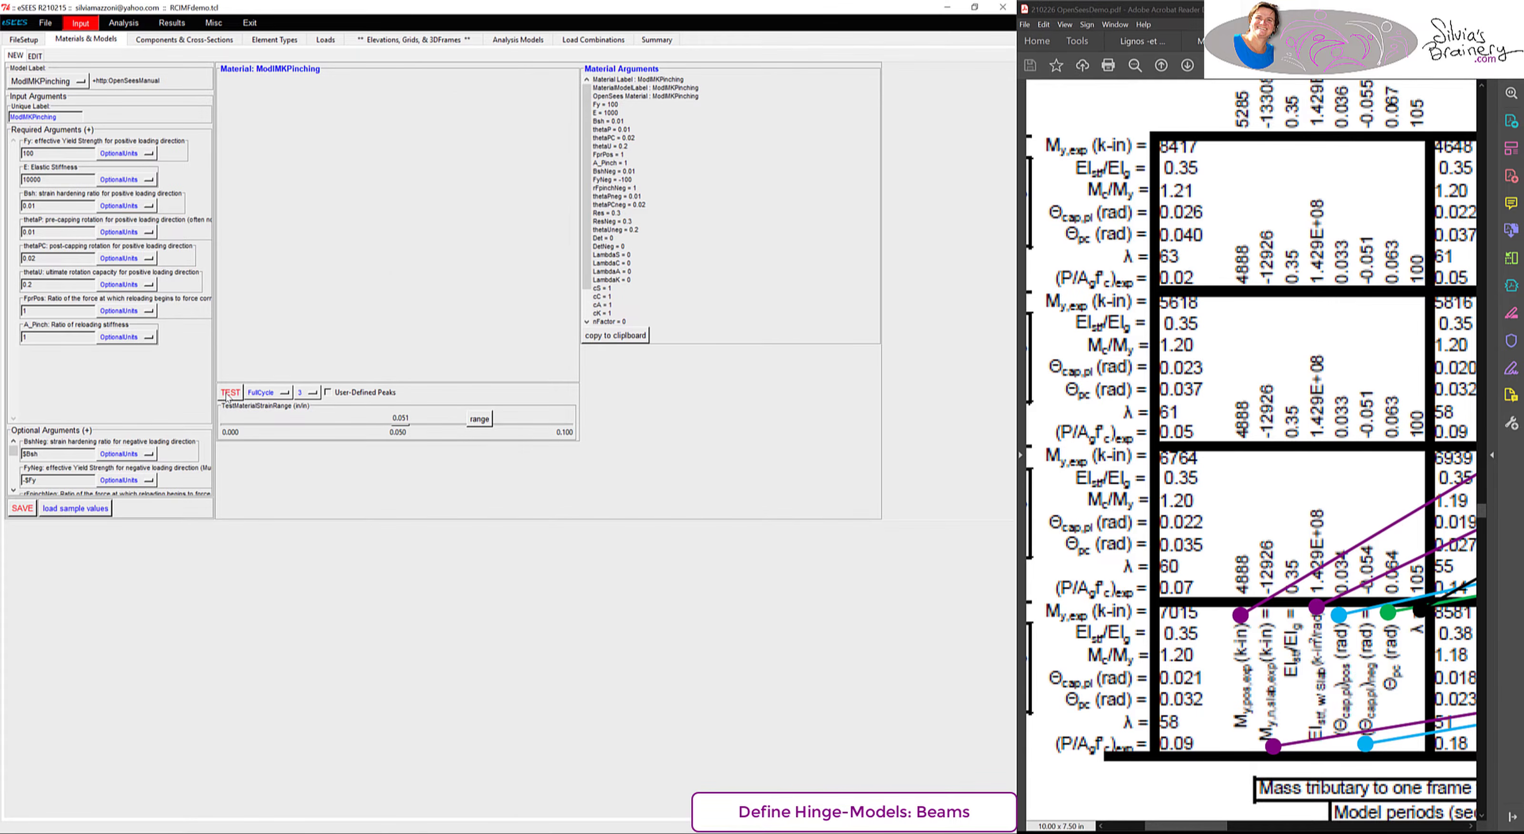
- Set the optional negative-direction arguments FyNeg to -150, BshNeg to 0.1 and thetaPneg to 0.02, testing the hysteretic response after the changes
left_click(40, 431)
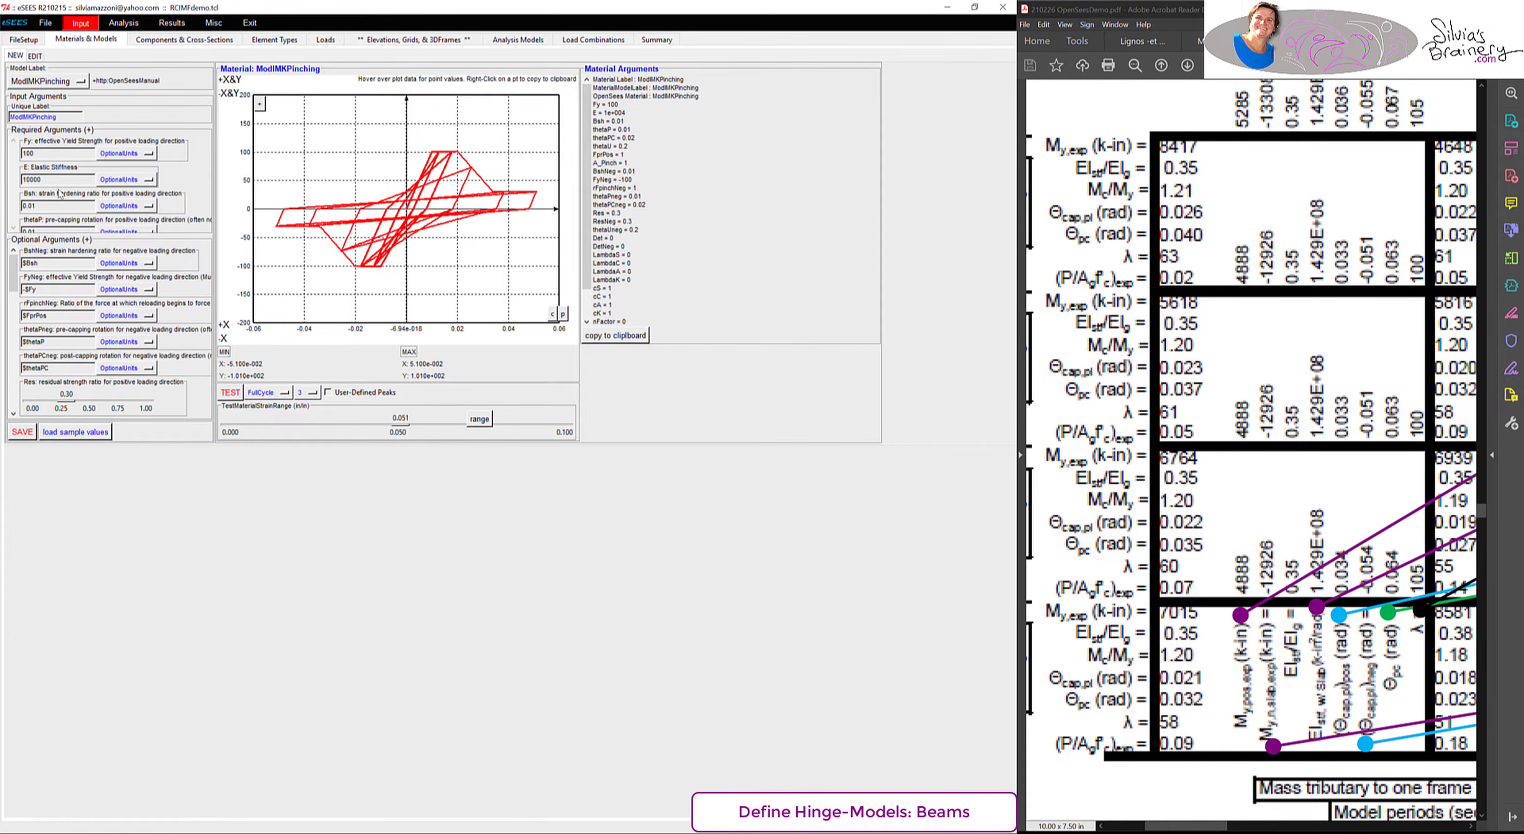
left_click_drag(25, 290, 44, 290)
left_click(235, 395)
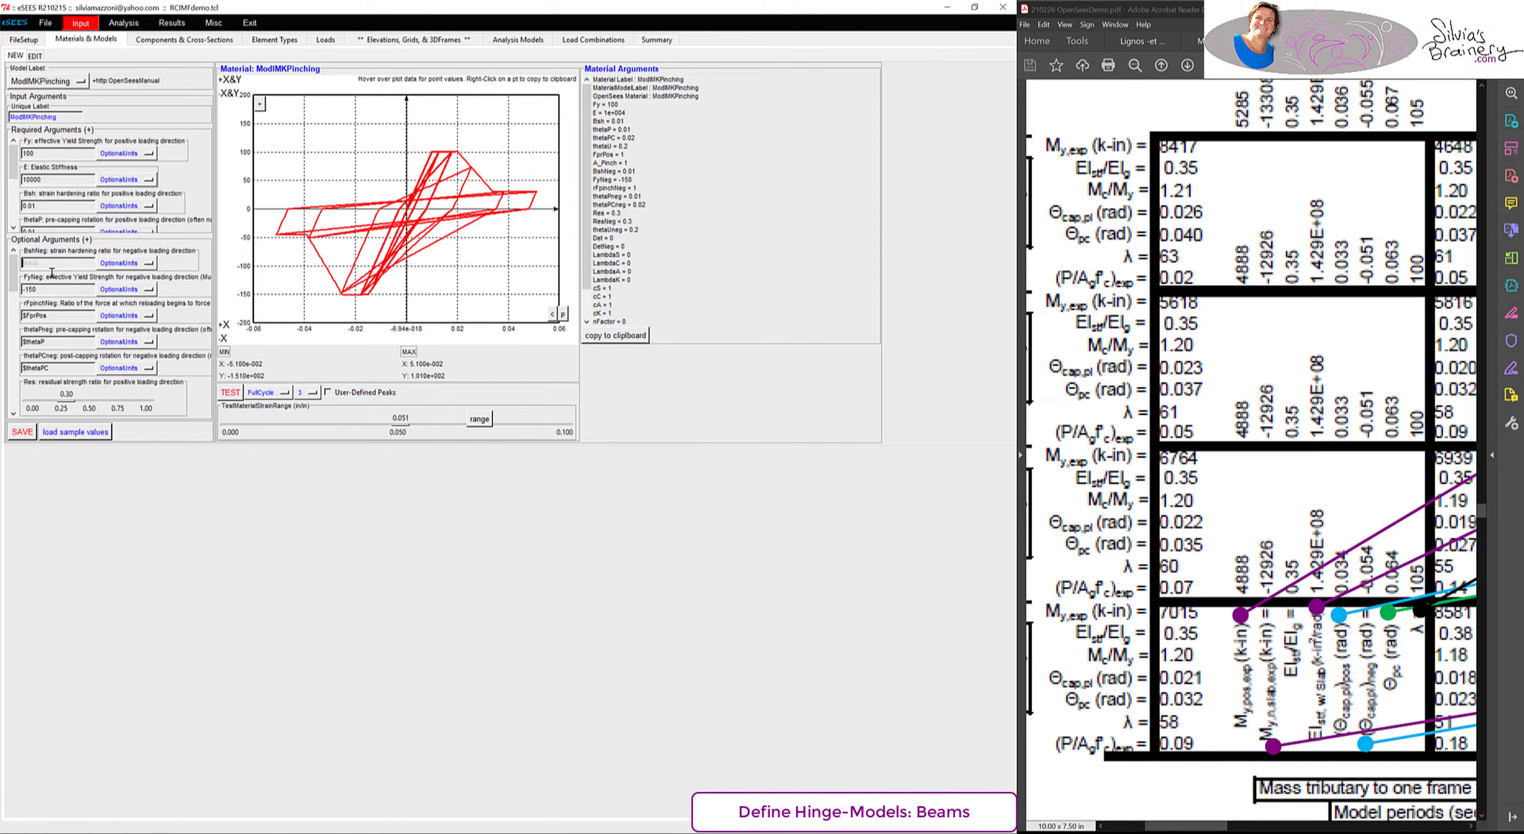
left_click(237, 394)
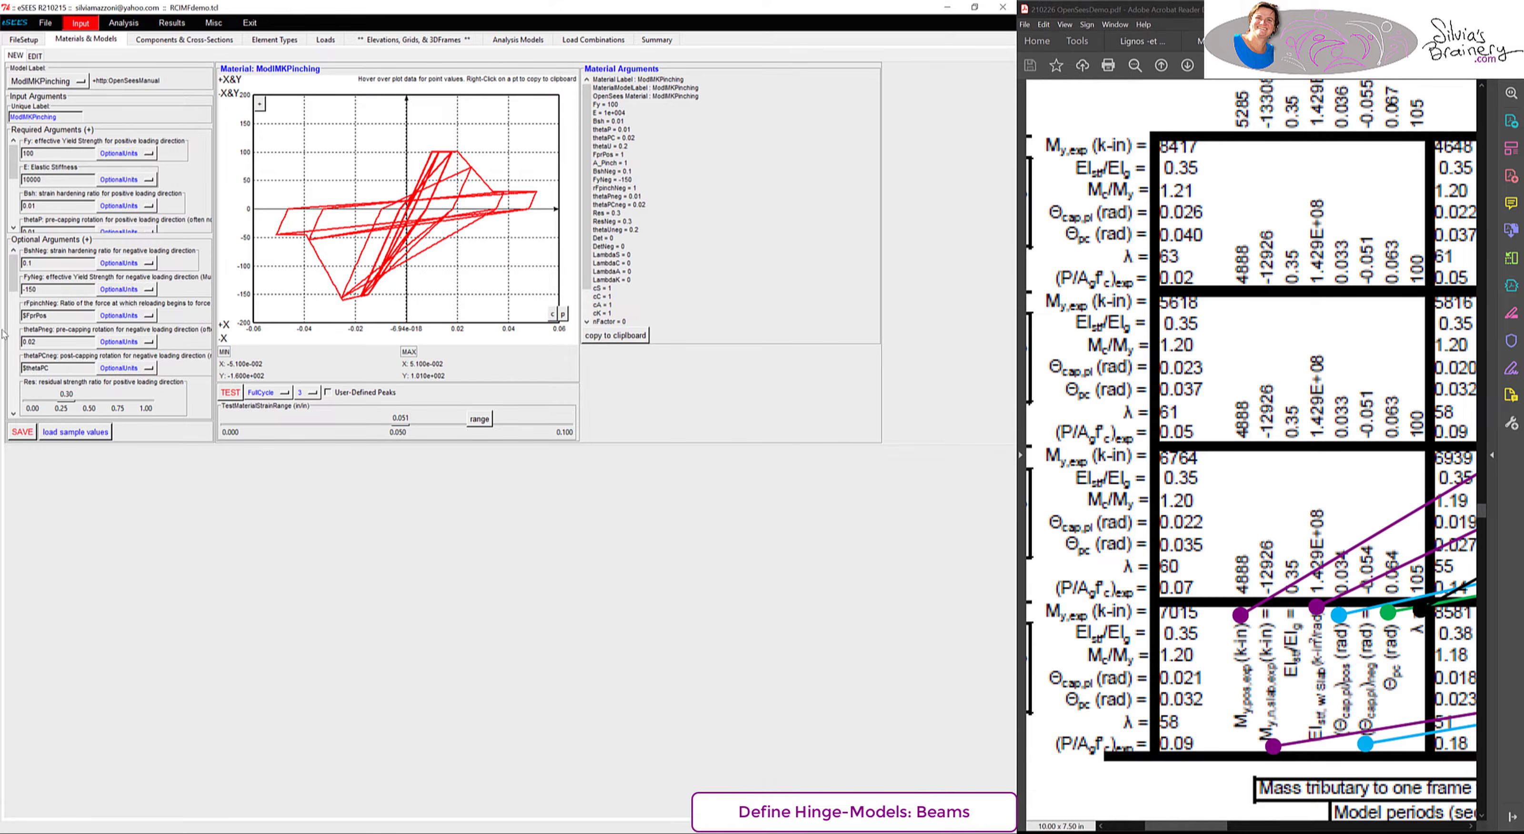
left_click(236, 396)
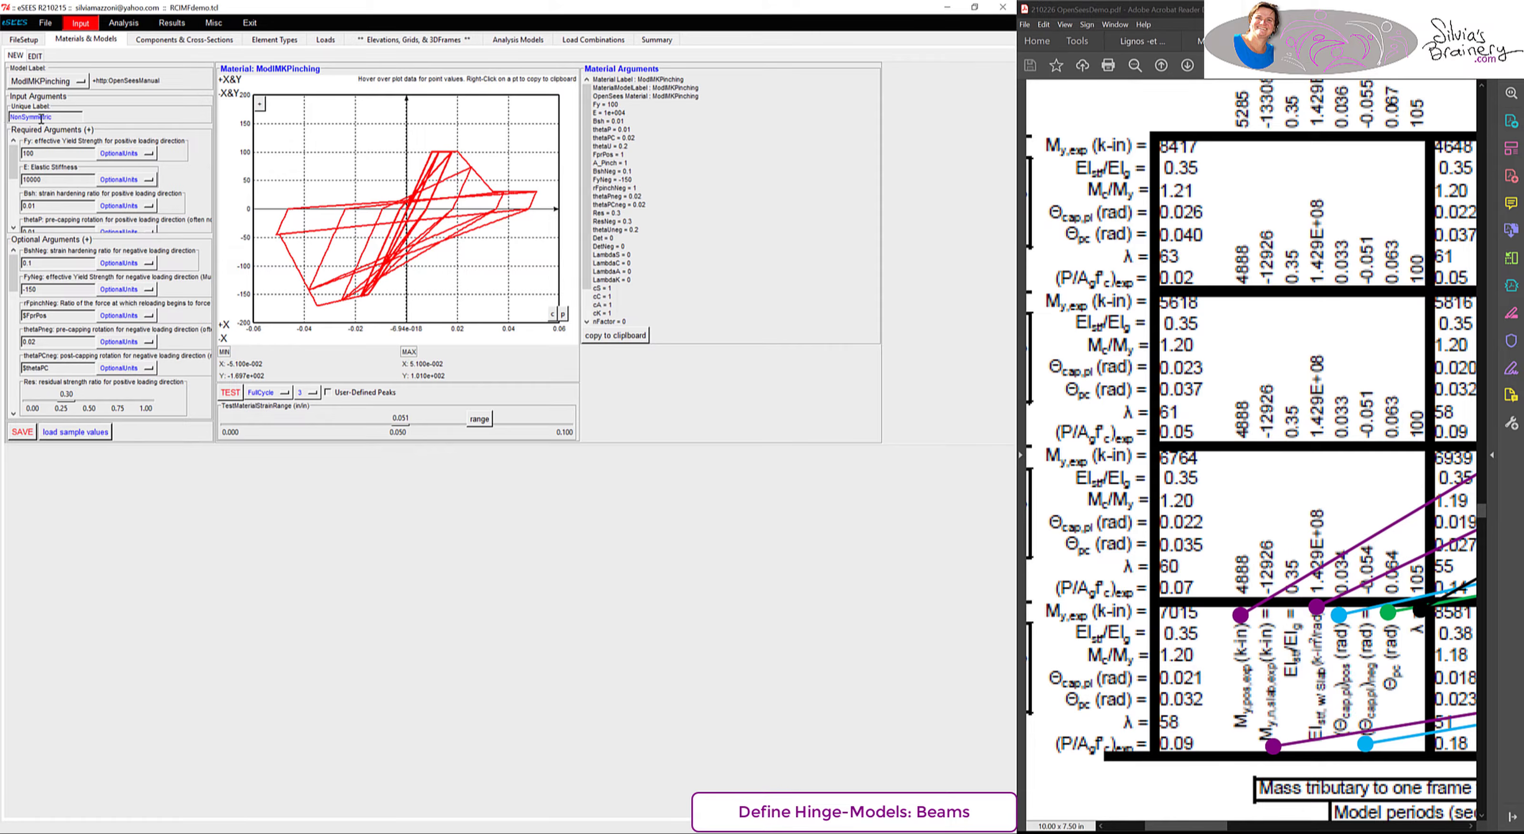
- Save the material as NonSymmetric and test the saved model over a 0.052 strain range
left_click(34, 429)
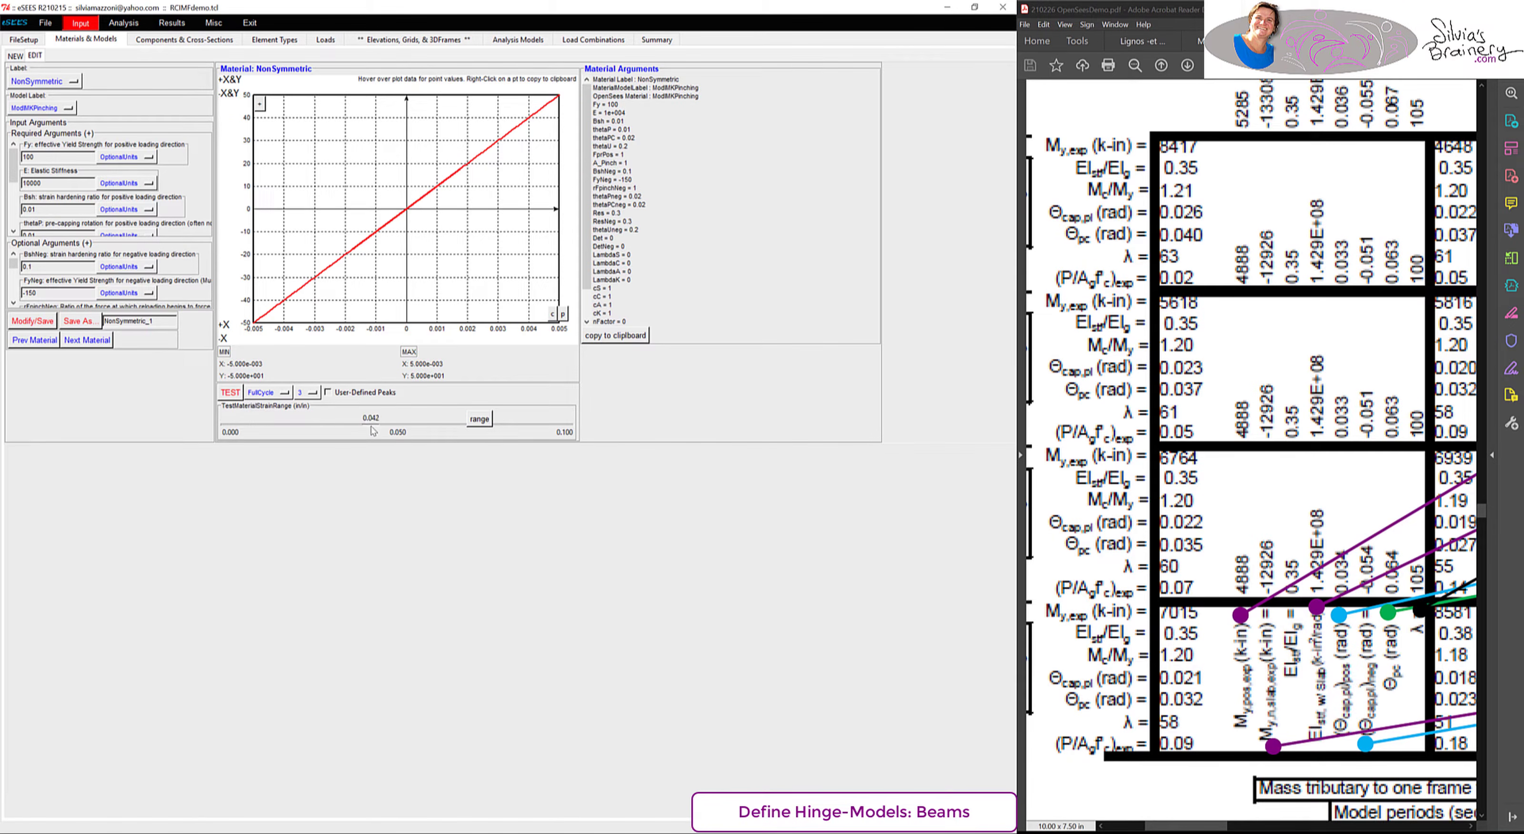
left_click(231, 392)
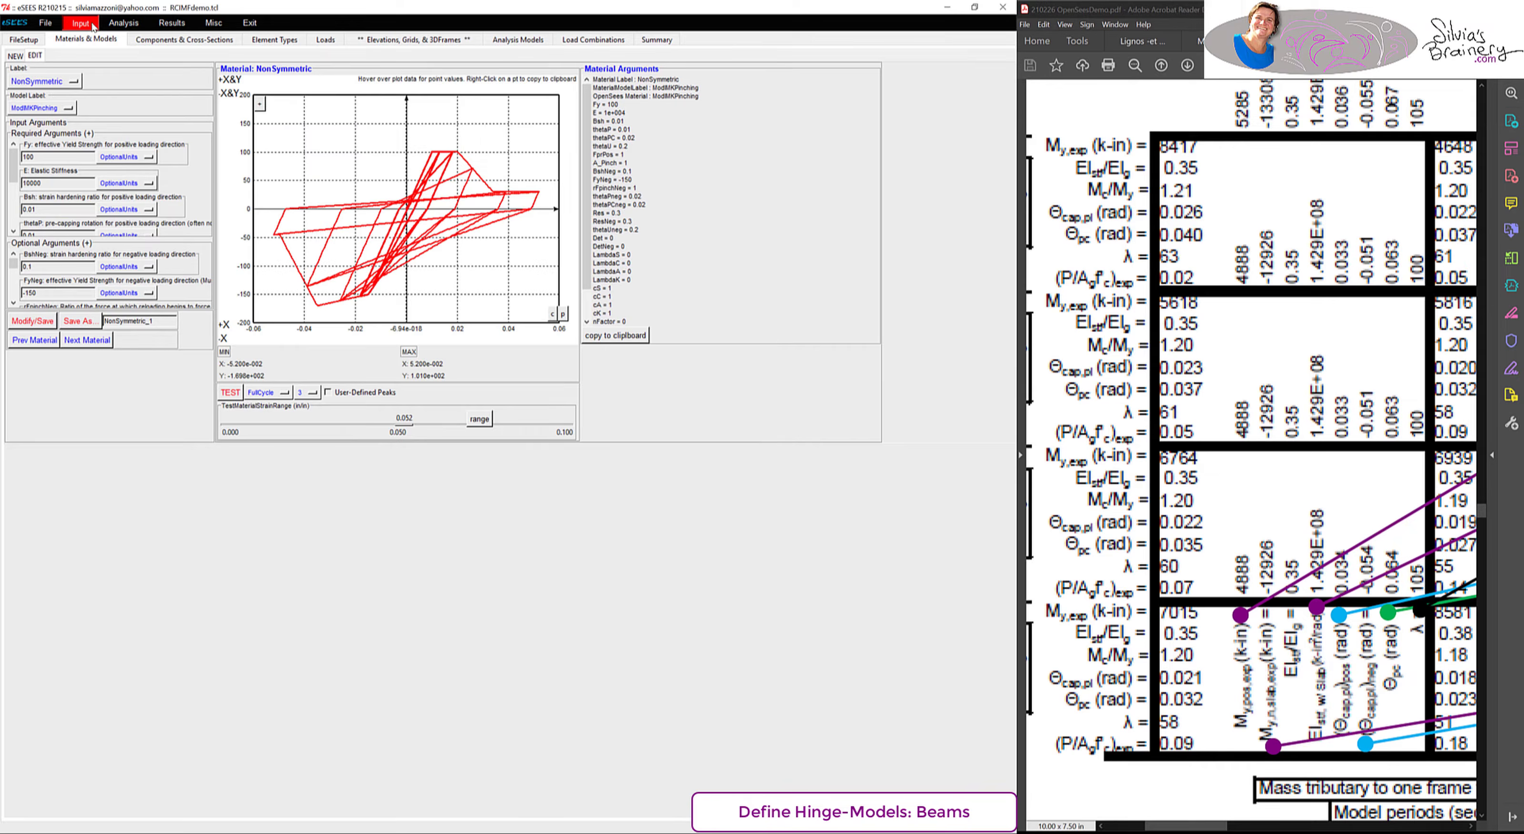
- Open the generated RCIMFdemo_CurrentData.tcl script and find the NonSymmetric material's data lines
left_click(46, 25)
left_click(75, 127)
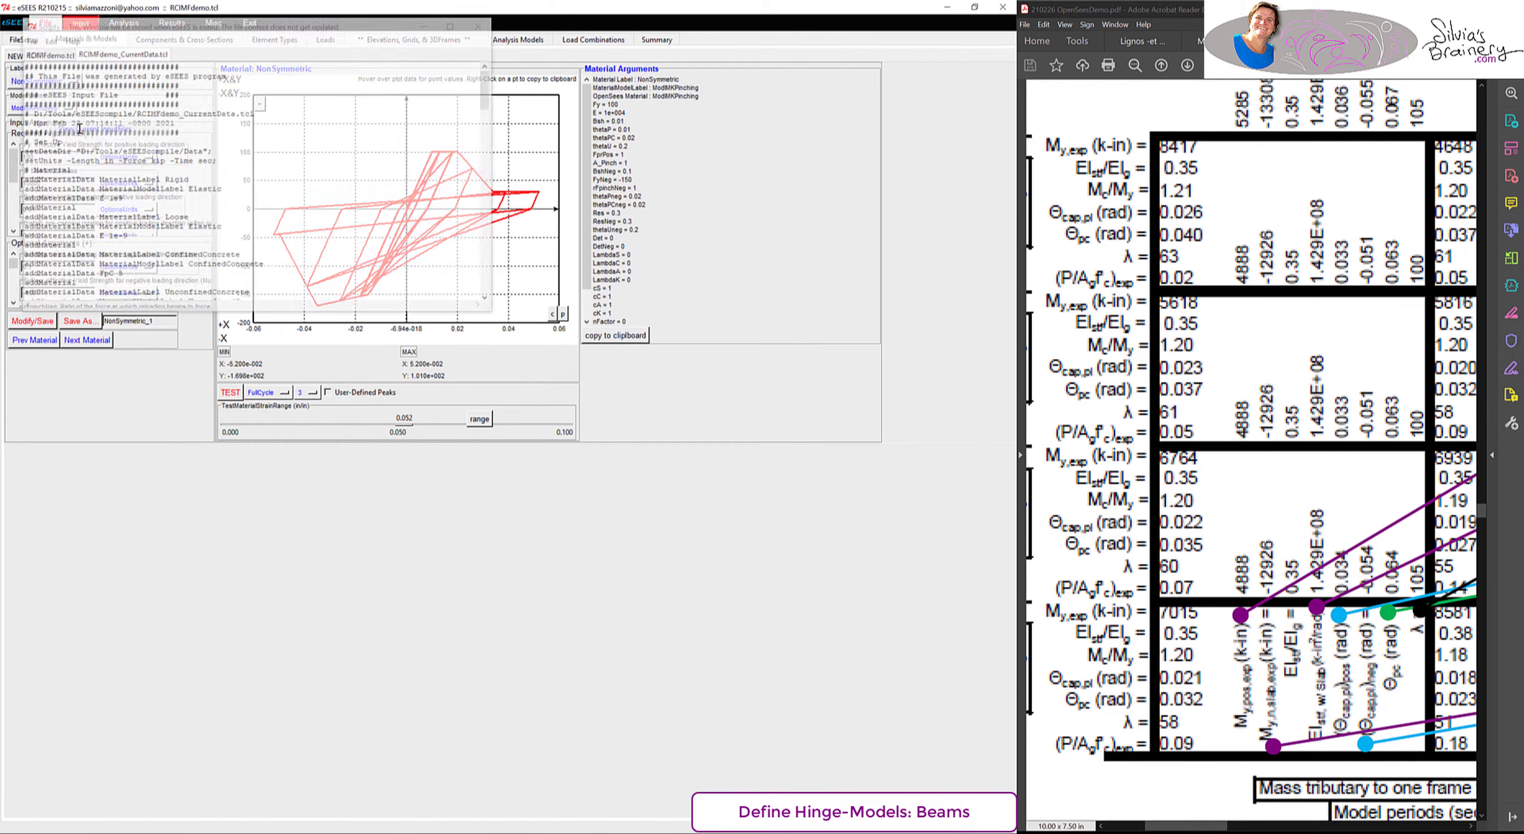
left_click_drag(493, 79, 478, 146)
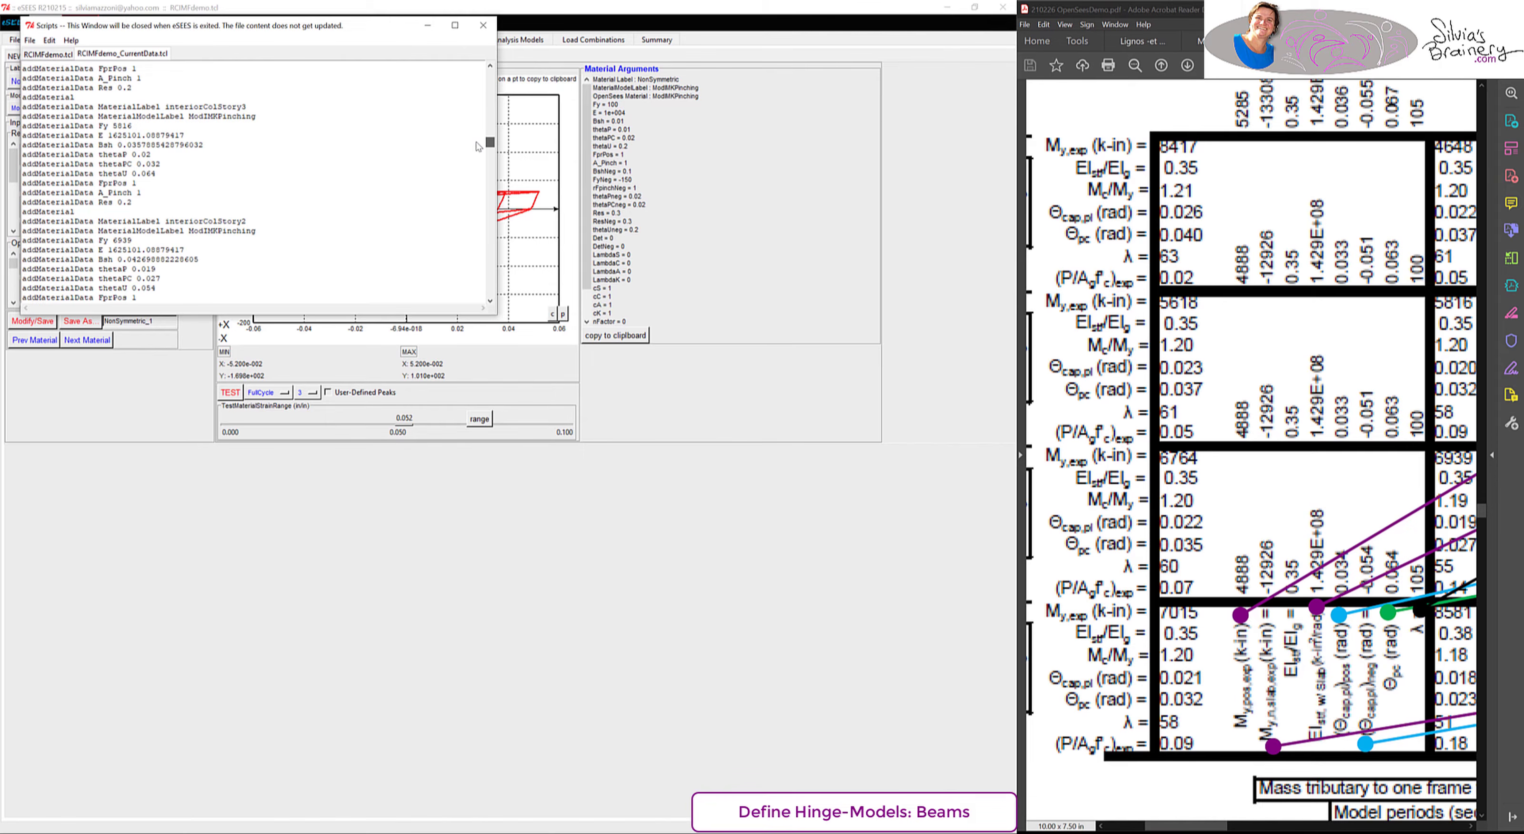
scroll(479, 146, "down", 8)
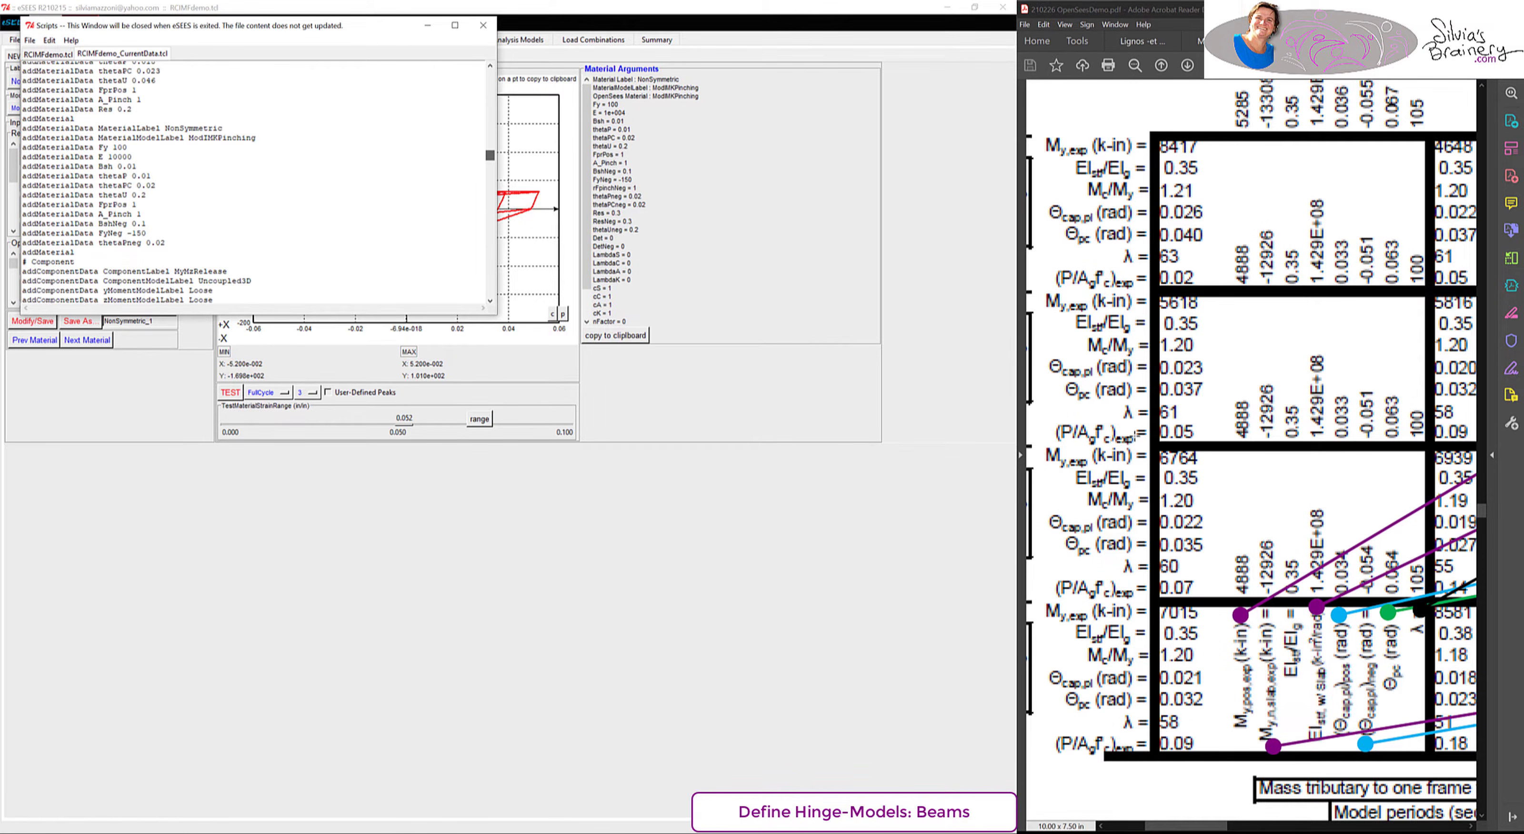
- Switch to the OpenSeesDemo PDF in Acrobat Reader, fit the full page, and examine the Modeling Documentation, Hinge Behavior figure on page 13
left_click(1482, 10)
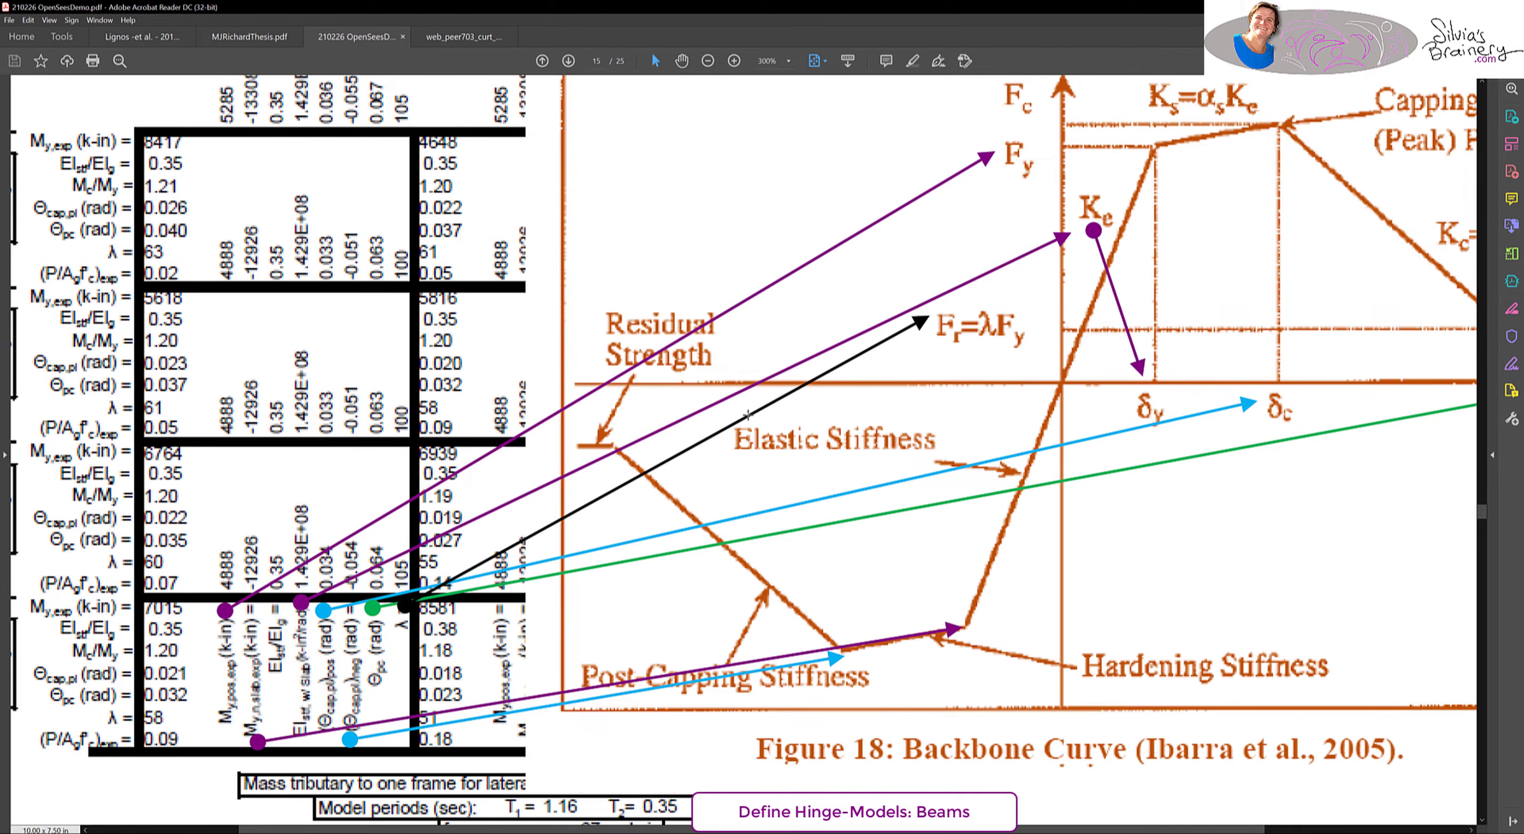
left_click(709, 62)
scroll(812, 312, "up", 10)
scroll(811, 312, "up", 3)
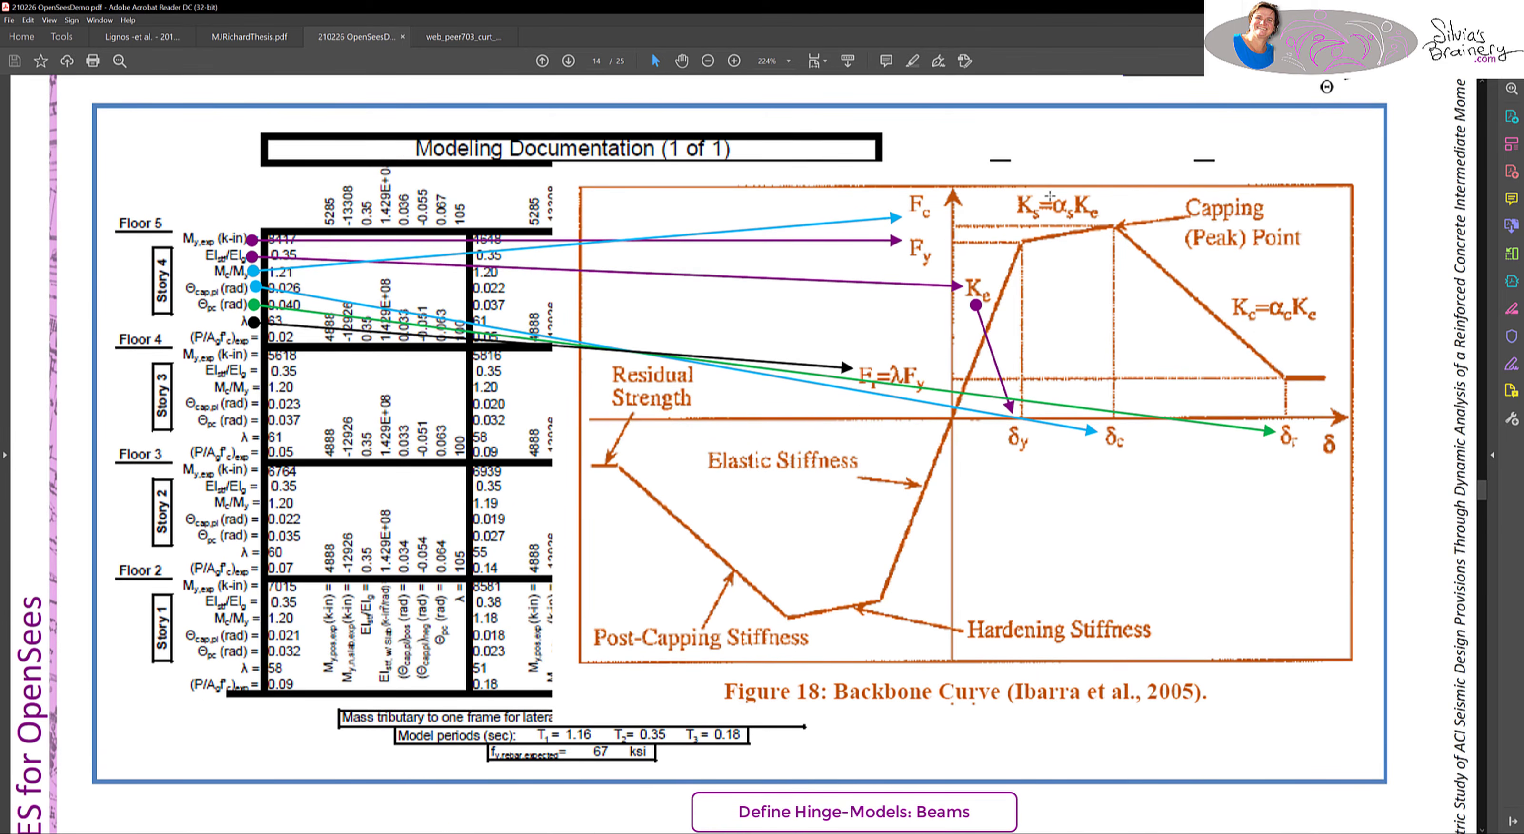
left_click(819, 63)
left_click(857, 100)
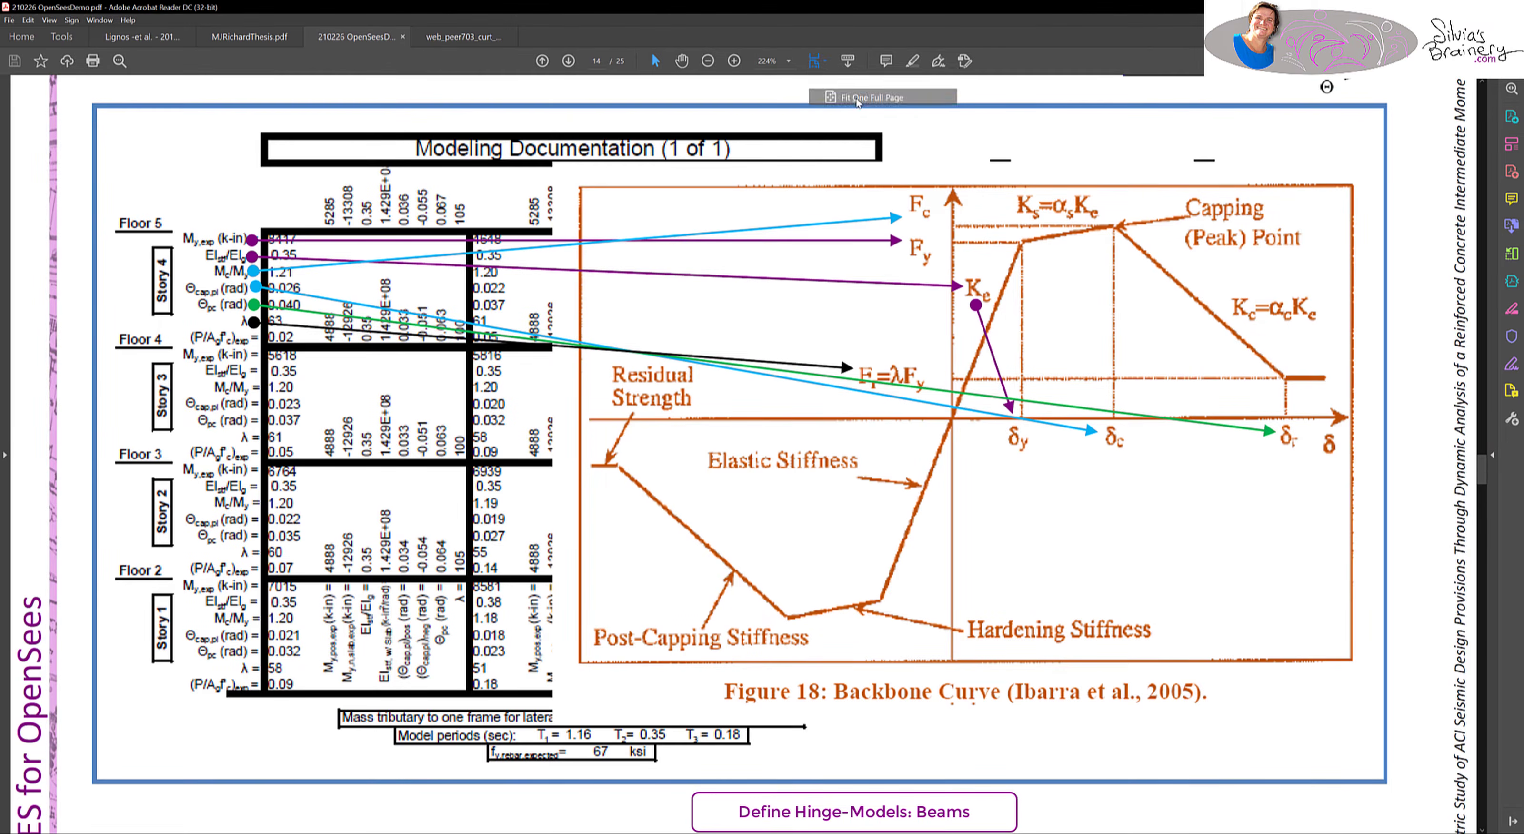
scroll(915, 243, "up", 2)
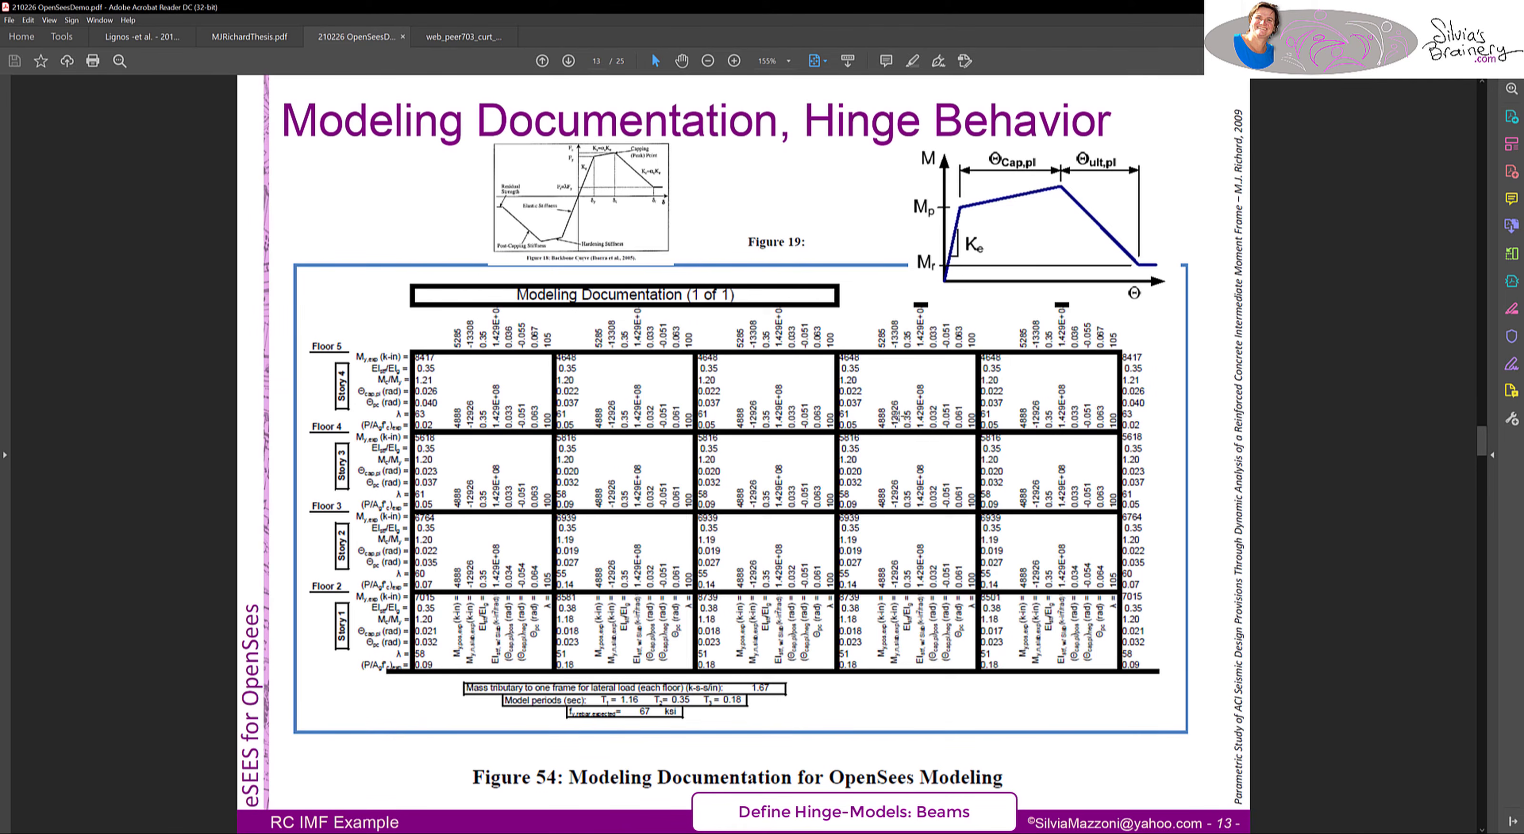
left_click_drag(418, 372, 1148, 619)
left_click_drag(428, 285, 1134, 379)
left_click(919, 460)
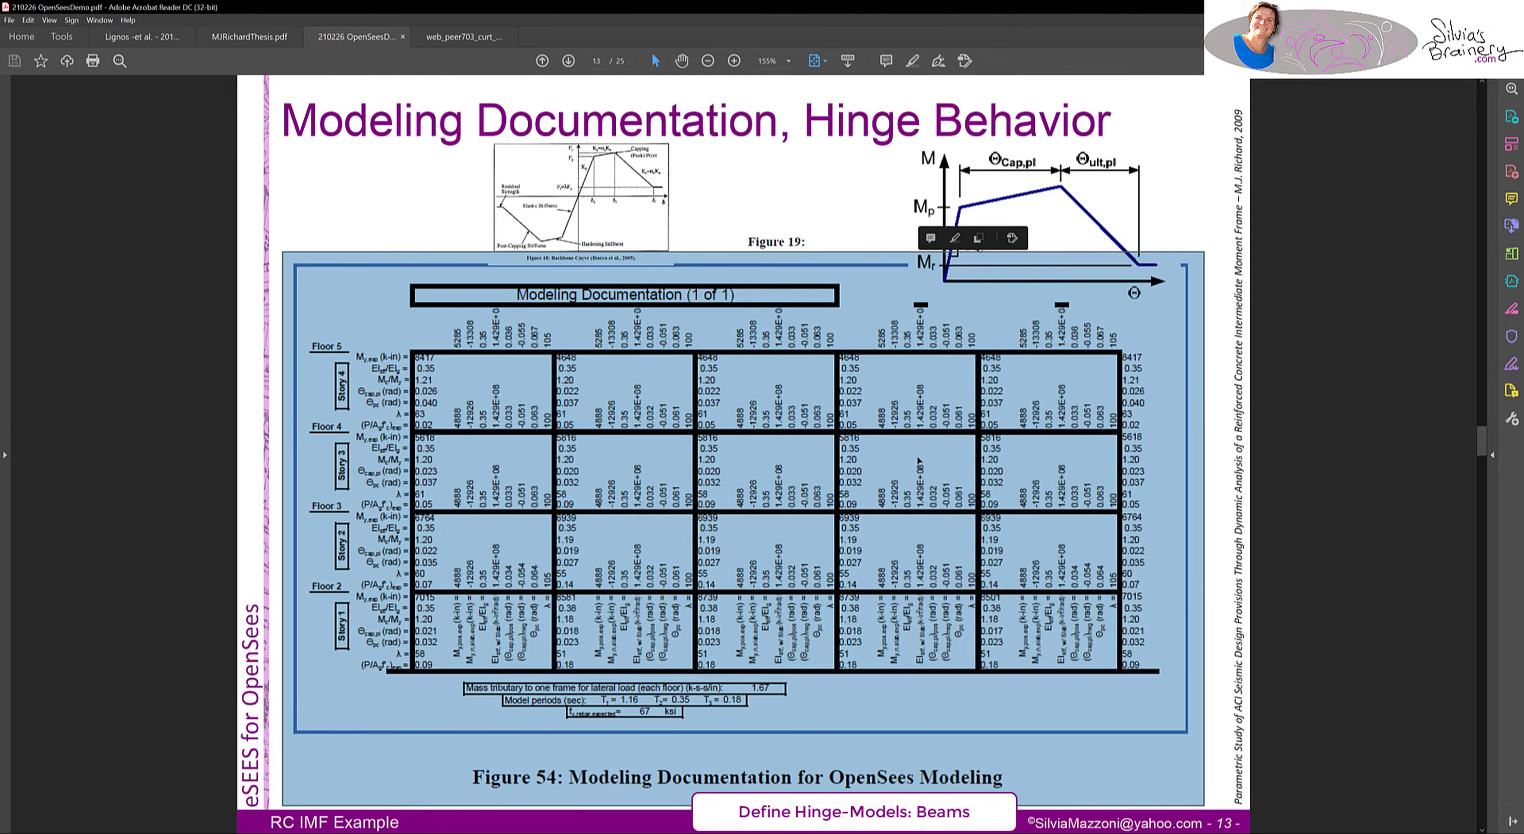
left_click(1271, 379)
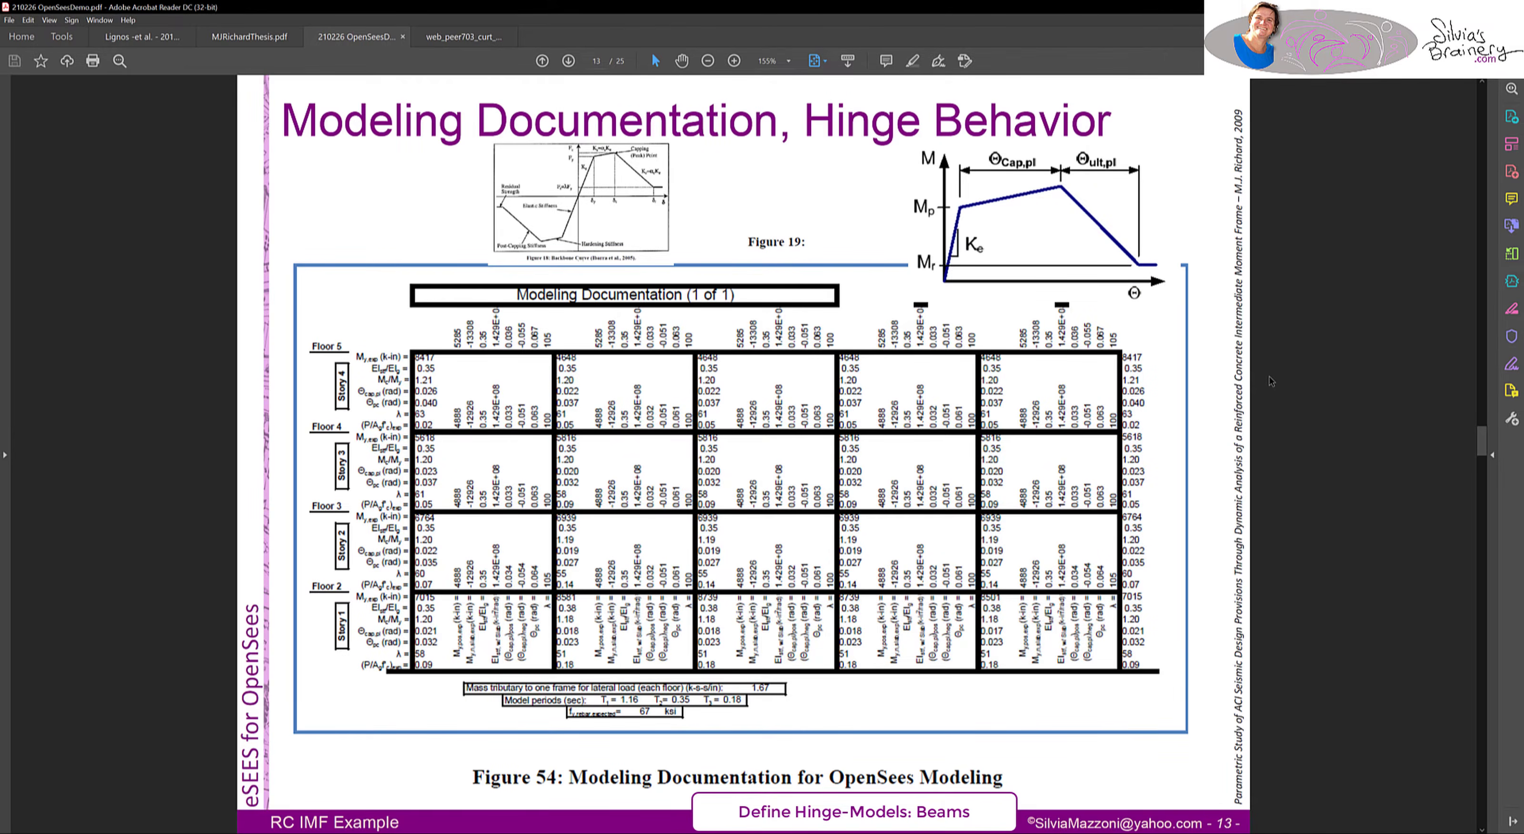
- Shrink the PDF window back beside eSEES, put away the script window, and enlarge the PDF page with the beam hinge parameters
left_click(1483, 7)
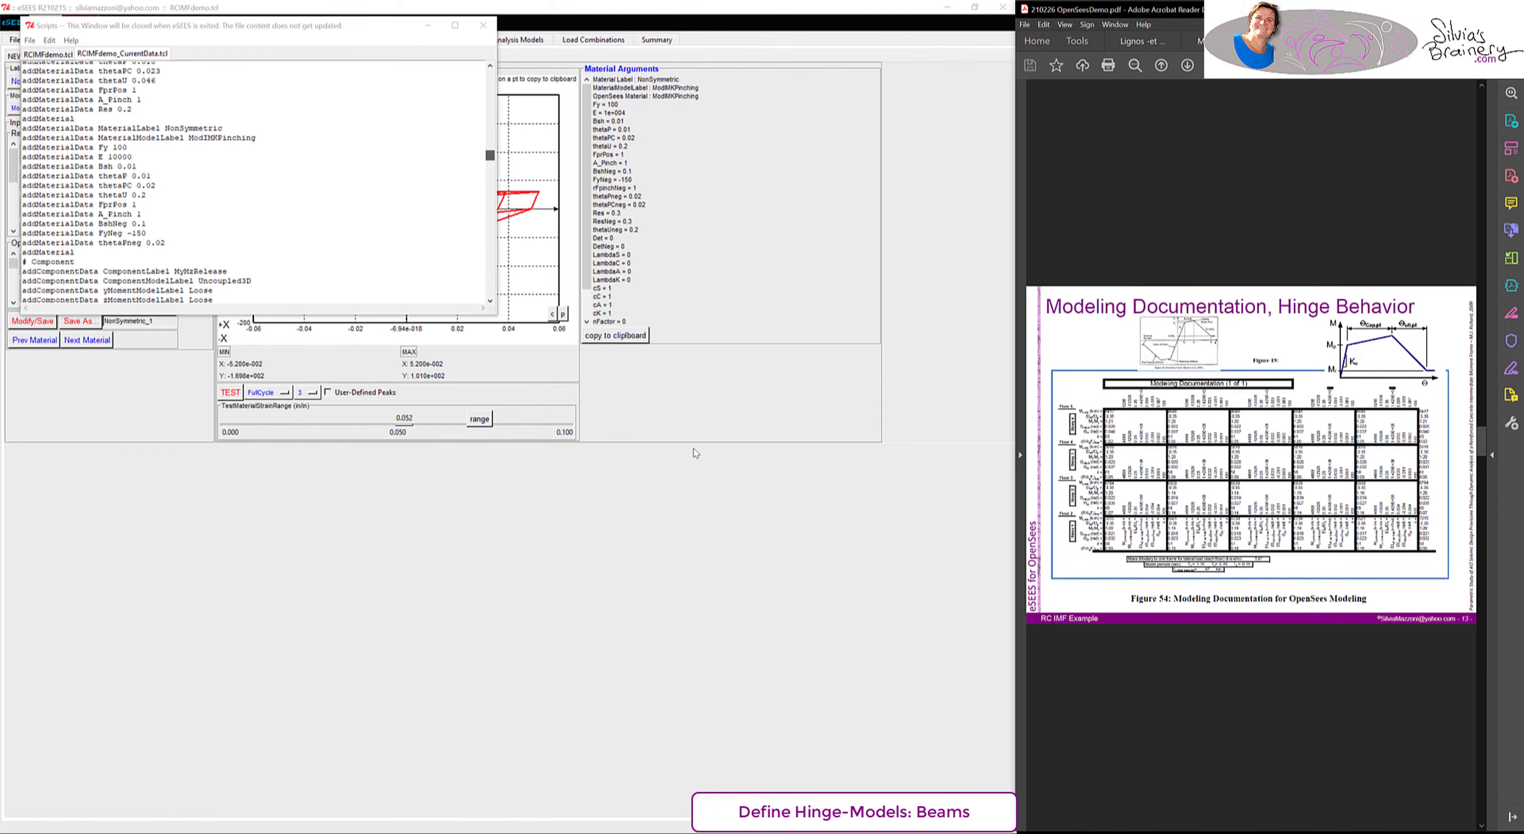
left_click(429, 25)
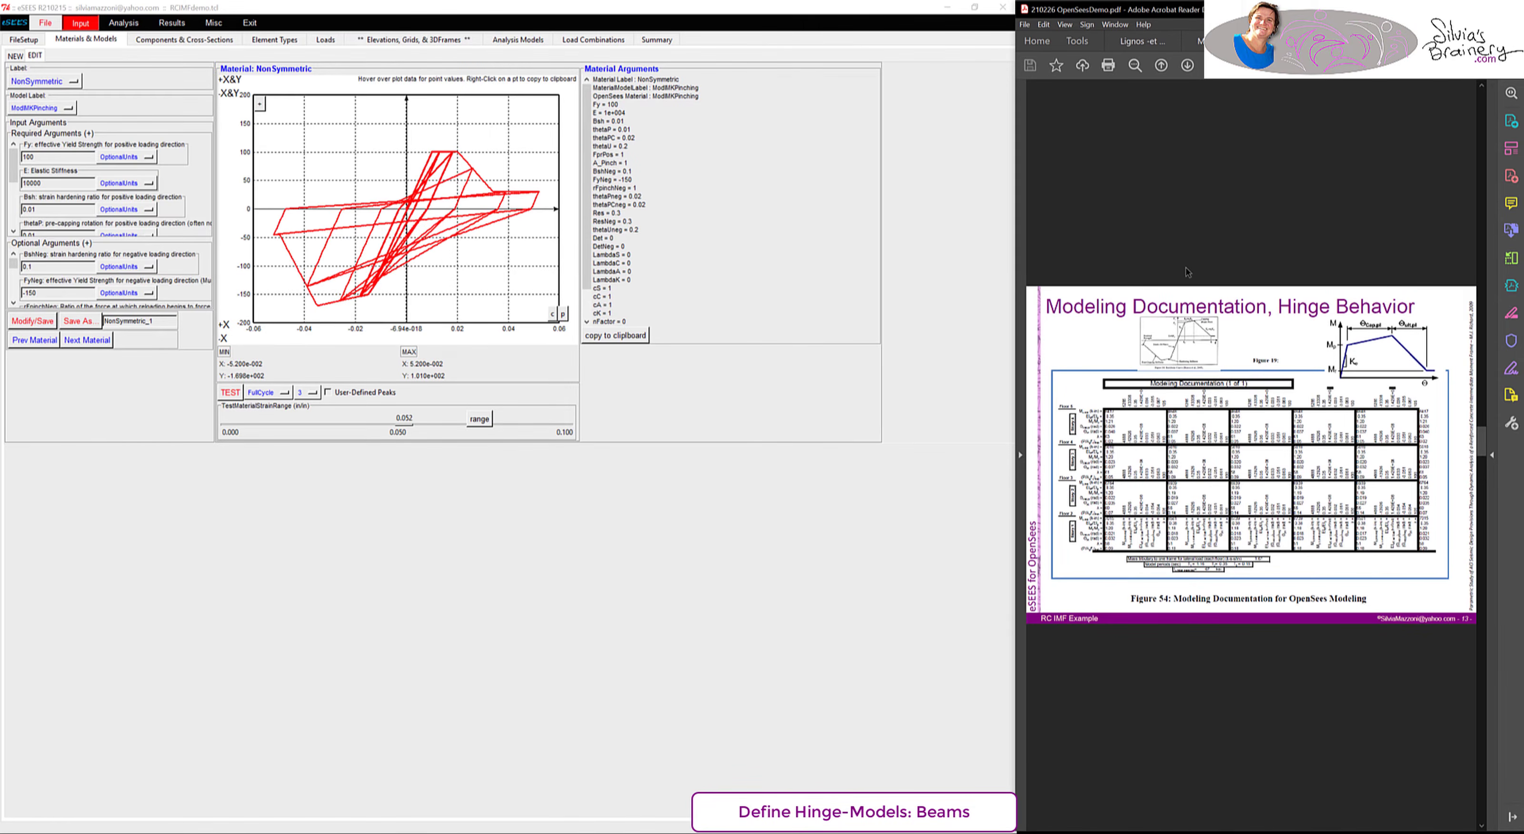
left_click(1221, 402)
scroll(1220, 402, "down", 2)
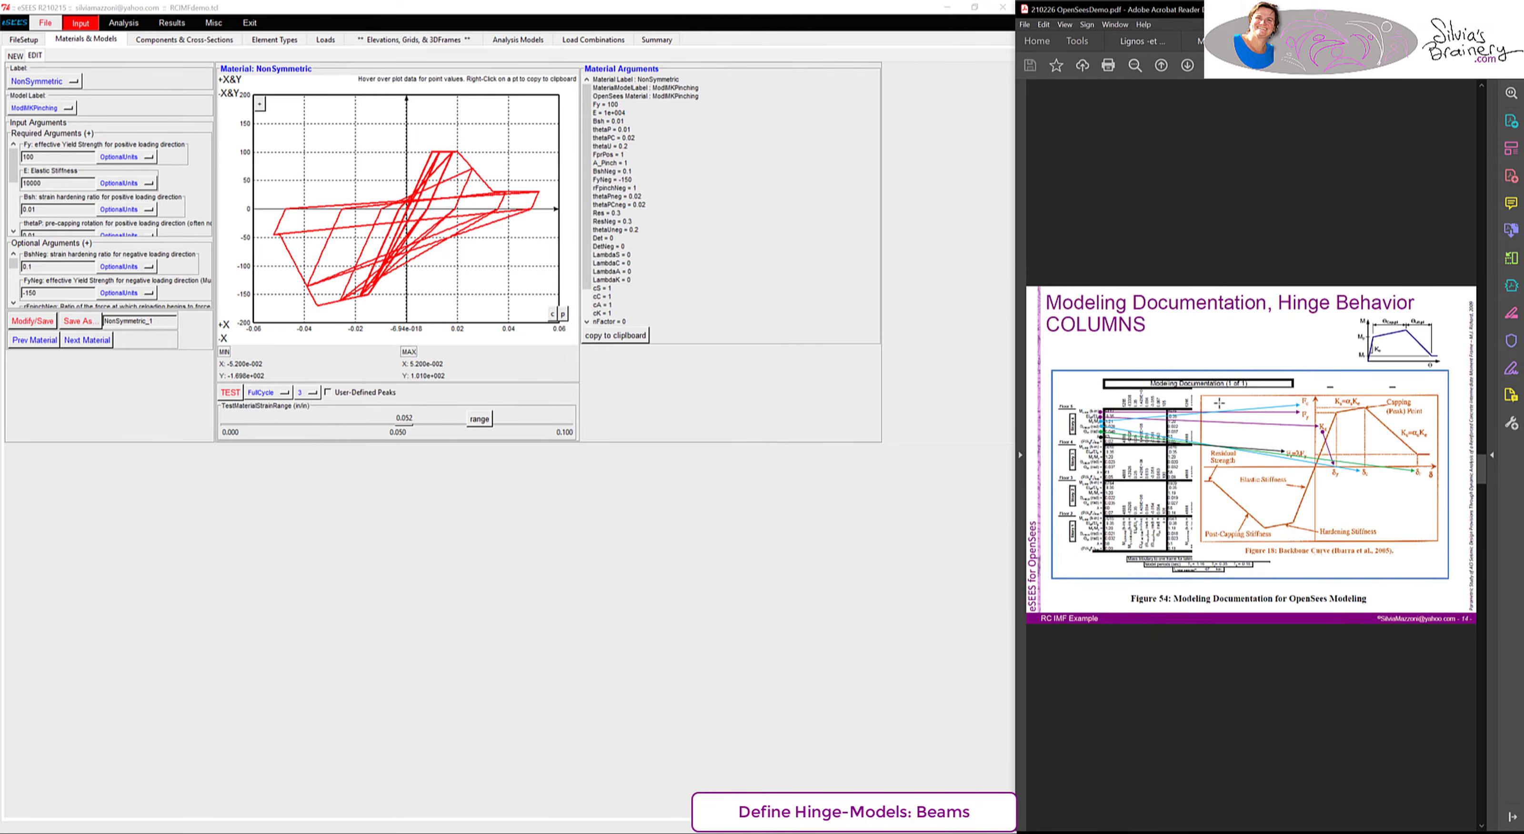
scroll(1218, 403, "up", 3, "ctrl")
scroll(1219, 402, "down", 3, "ctrl")
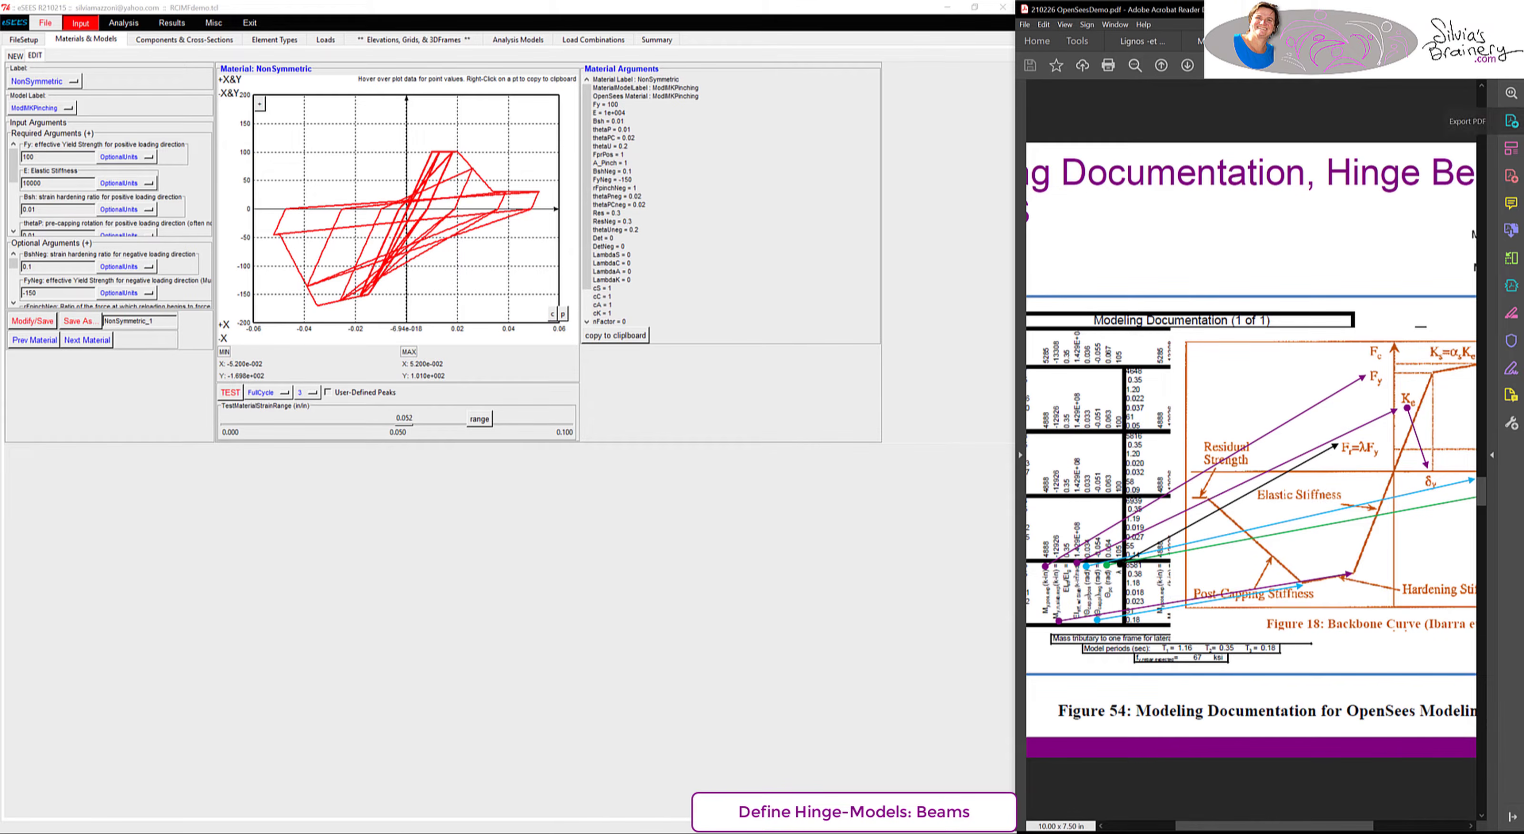
- Switch to the Book2 workbook in Excel and place it beside the PDF
key("alt+Tab")
key("super+Left")
left_click(622, 612)
left_click(1112, 628)
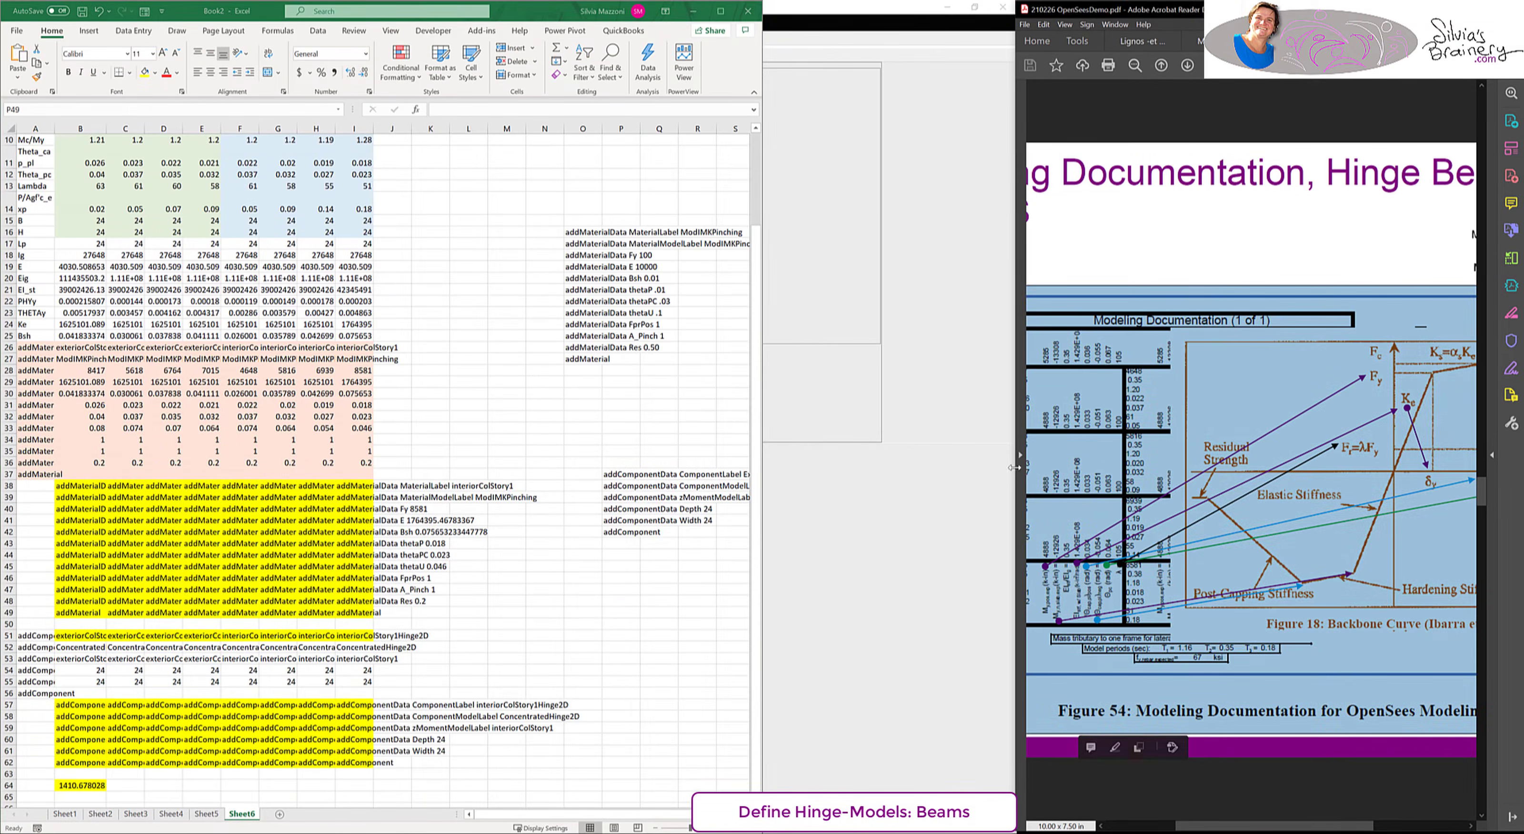
- Start a beam table below the column data on Sheet6, entering Label in A69 and Beam1 in B69
scroll(395, 637, "down", 6)
left_click(1178, 232)
left_click(81, 646)
left_click(37, 611)
type("Label")
key("Tab")
type("Beam")
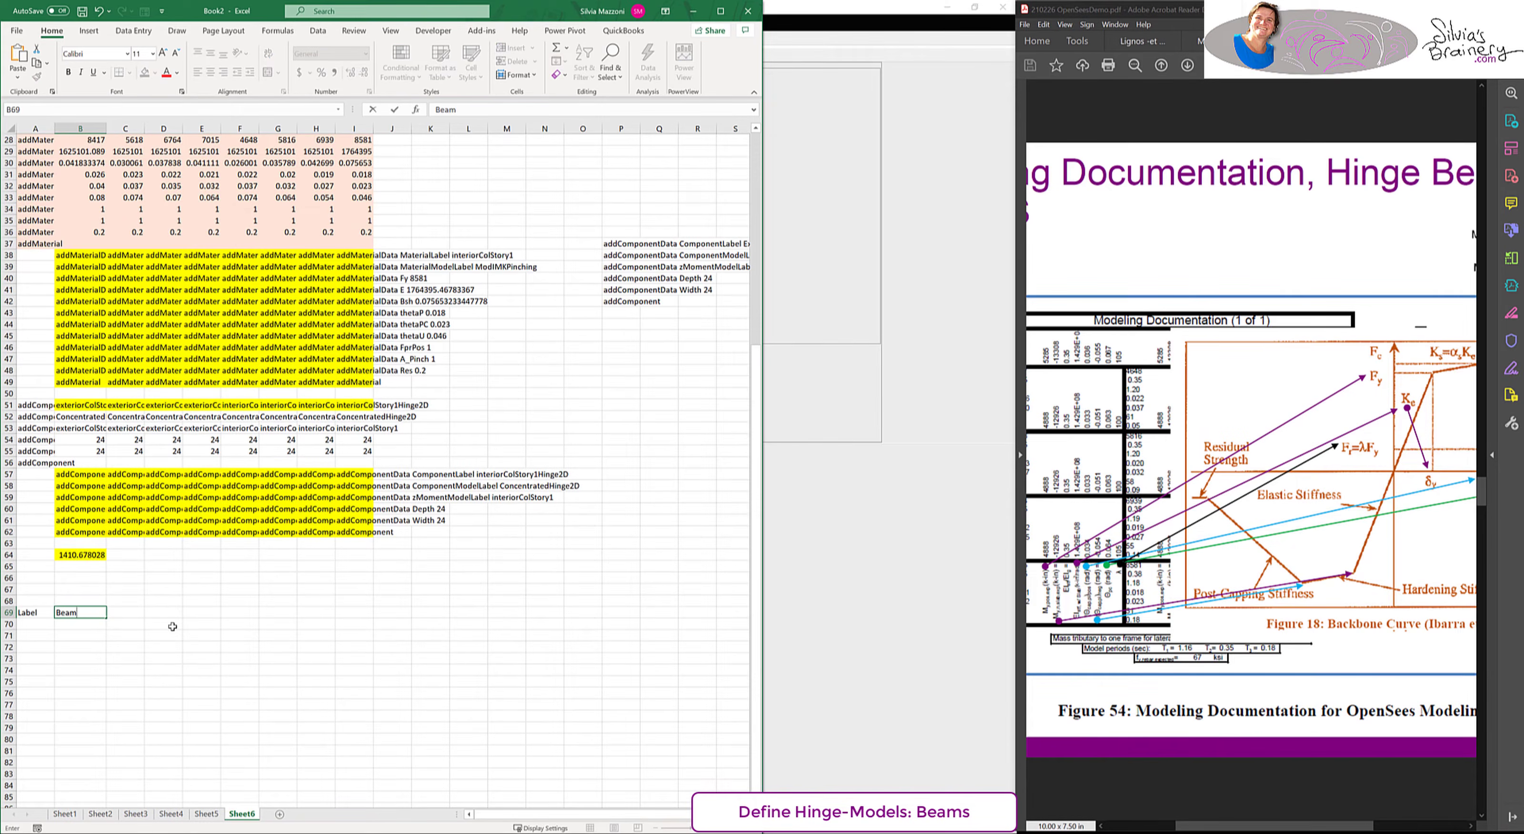
type("1")
key("Return")
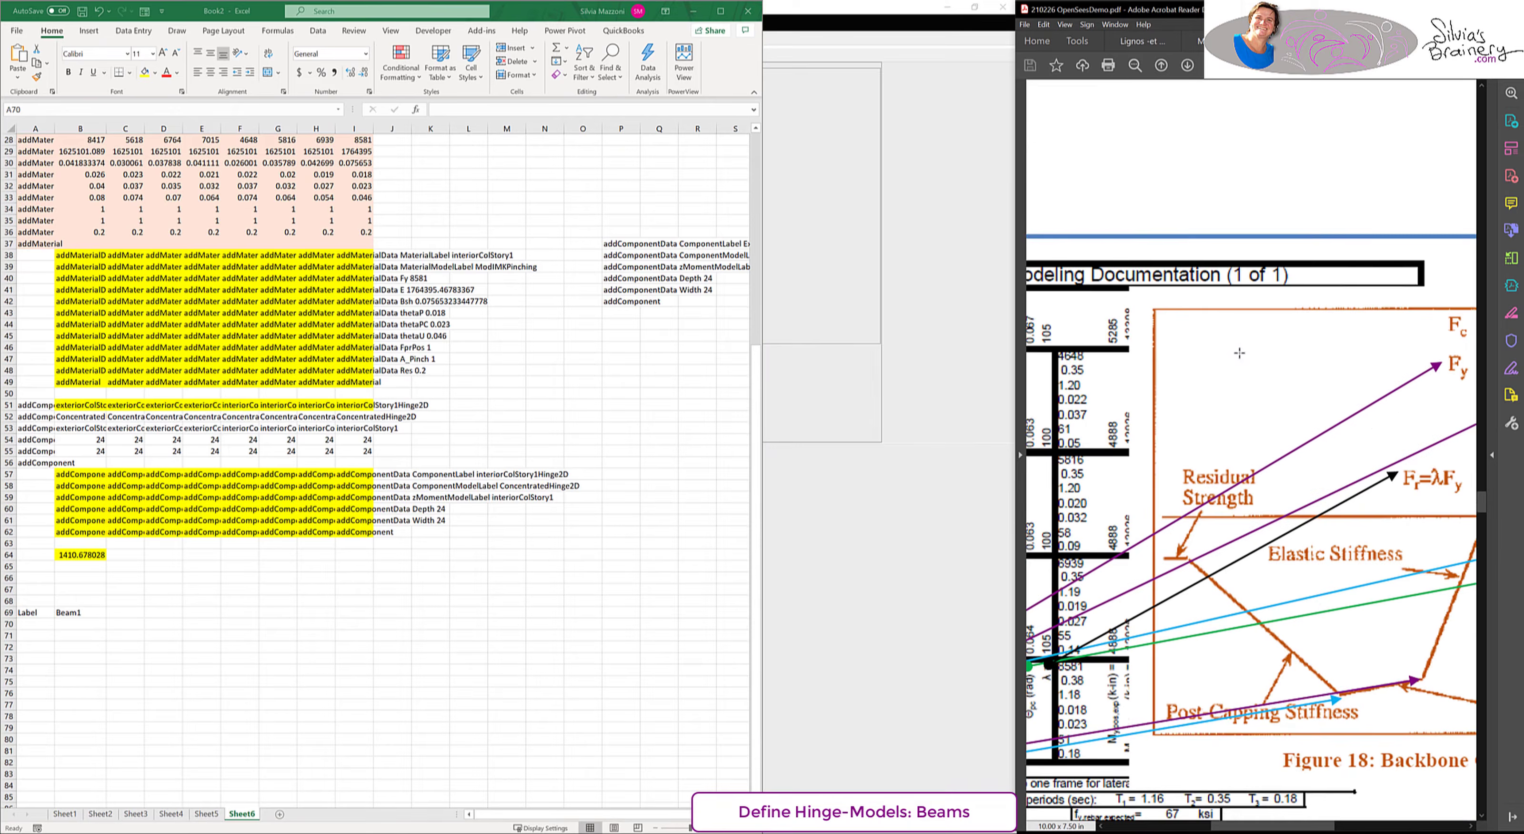
- Enter the row labels Mypos, Myneg, Eist/Eig and Eistw/slab in cells A70 to A73
type("Mypos")
key("Return")
type("Myneg")
key("Return")
type("Eist/Eig")
key("Return")
type("EIst/Eigab")
key("Return")
- Enter the row labels THETAcap.pl_pos, THETAcap.pl_neg, THETAPC and LAMBDA in cells A74 to A77
type("T")
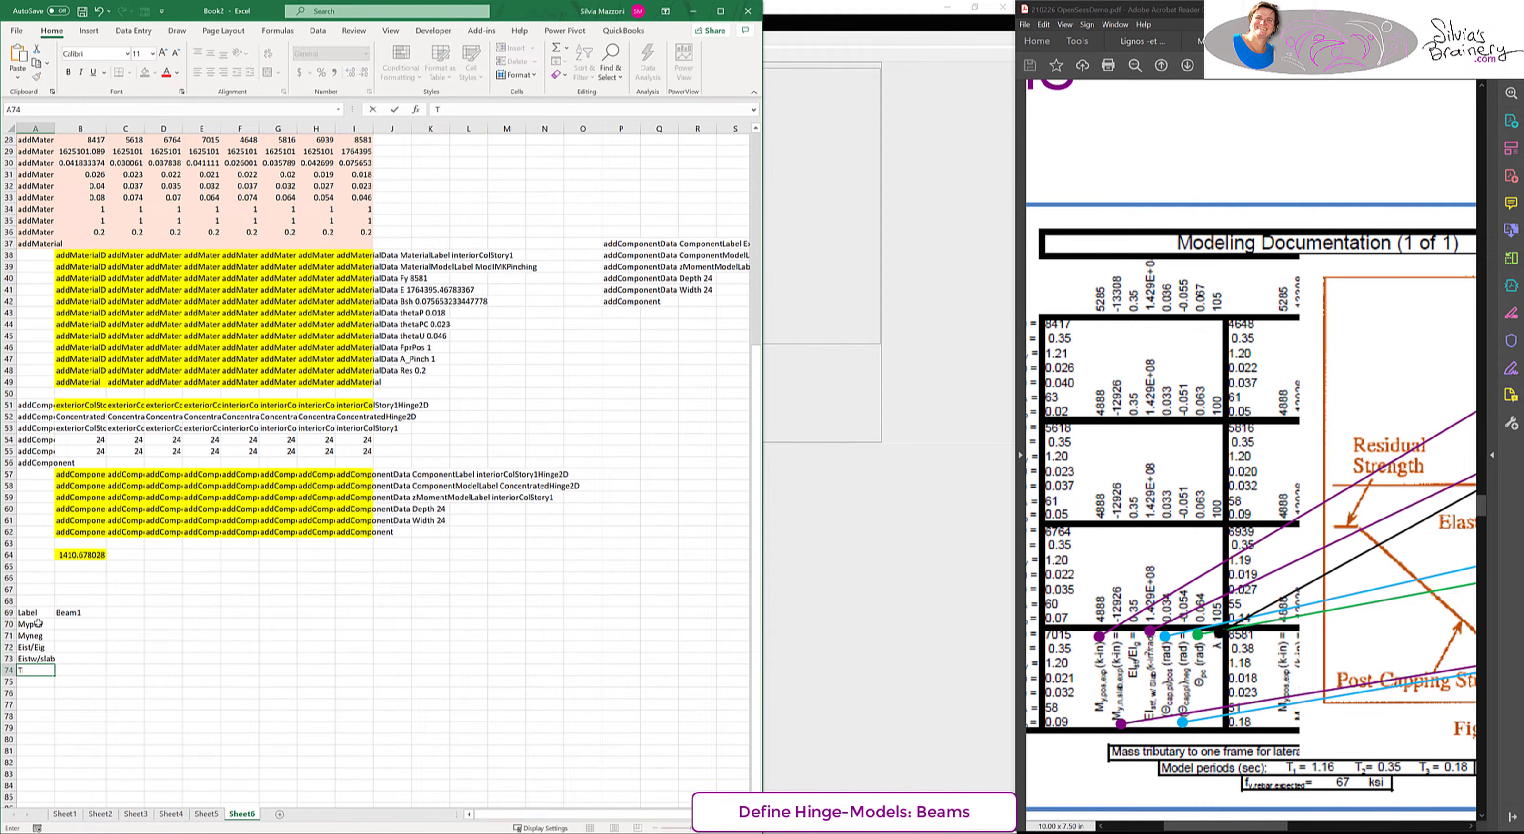
type("HETAcap.pl_pos")
key("Return")
type("THETAcap.pl_neg")
key("Return")
type("THETAPC LAMBDA")
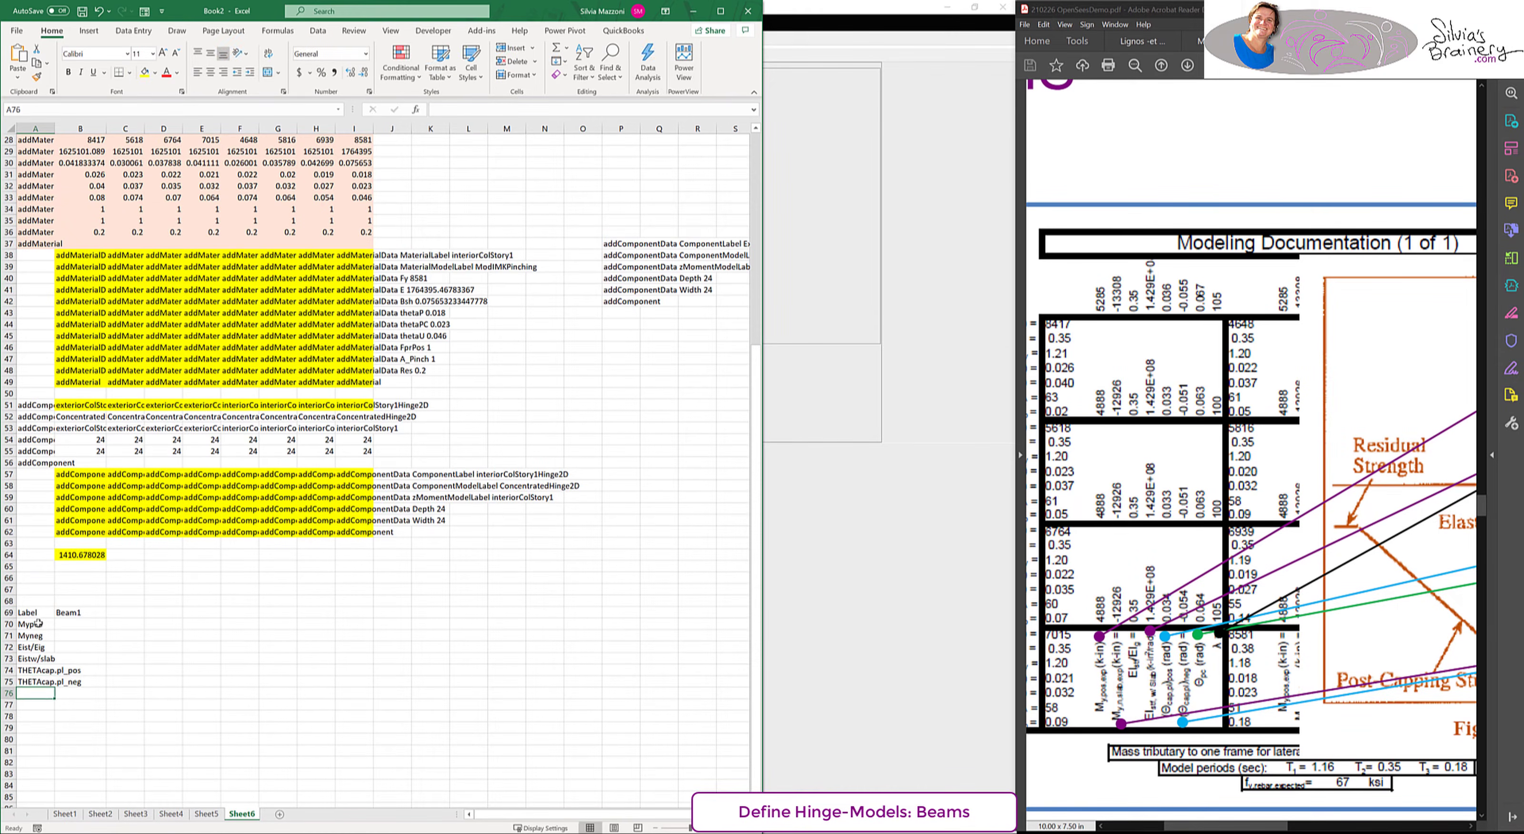
- Enter Beam1's Mypos 4888, Myneg -12926 and stiffness ratio 0.35 in cells B70 to B72
left_click(99, 632)
type("4888")
key("Return")
type("-12926")
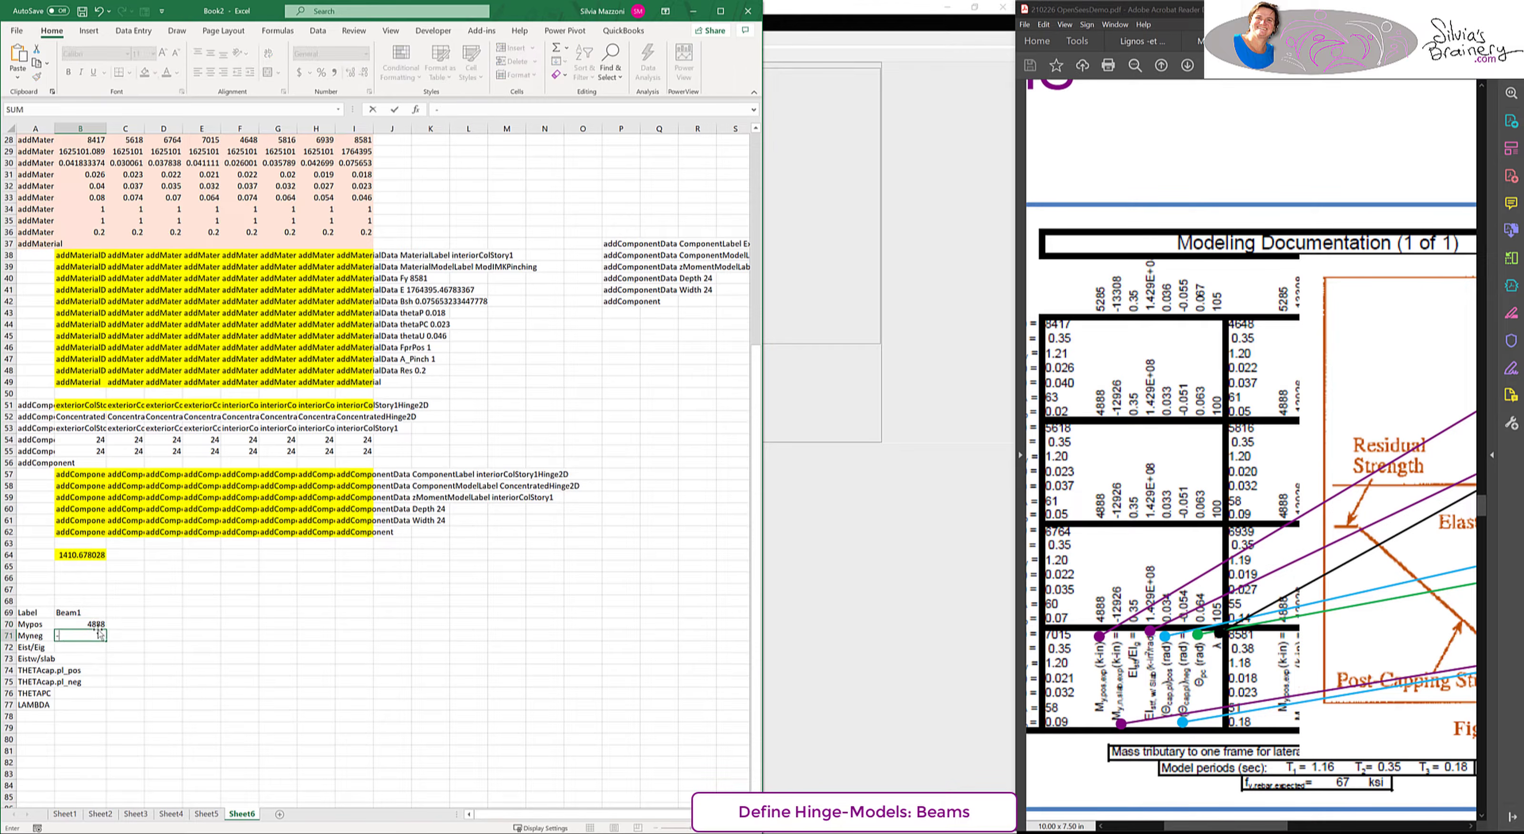
key("Return")
type("0.35")
key("Return")
- Complete the Beam1 column in B73 to B77 with 1.429E+08, 0.034, -0.054, 0.064 and 105
type("1.429E+08")
key("Return")
type("0.034 -0.054")
key("Return")
type("0.064 105")
key("Return")
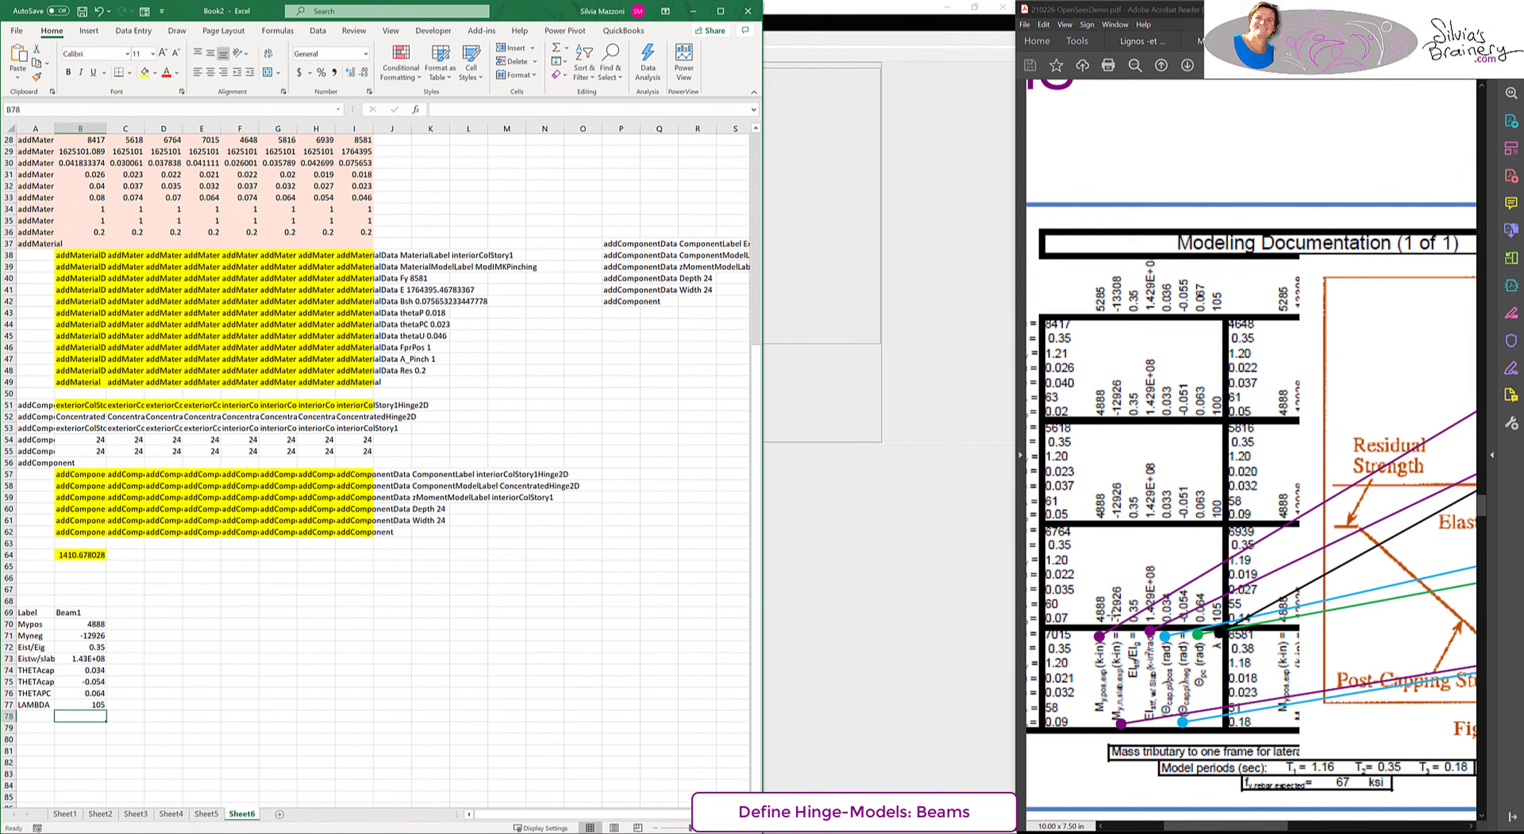
- Add a Beam2 column in C69 and copy Beam1's first four values from B70:B73 into it
left_click(119, 616)
type("Beam2")
key("Return")
left_click_drag(80, 623, 81, 658)
key("ctrl+c")
left_click(120, 625)
key("ctrl+v")
- Enter Beam2's rotation and lambda values 0.033, -0.051, 0.063 and 100 in C74 to C77
left_click(118, 673)
type("0.033 -0.051")
key("Return")
type("0.063")
key("Return")
type("100")
key("Return")
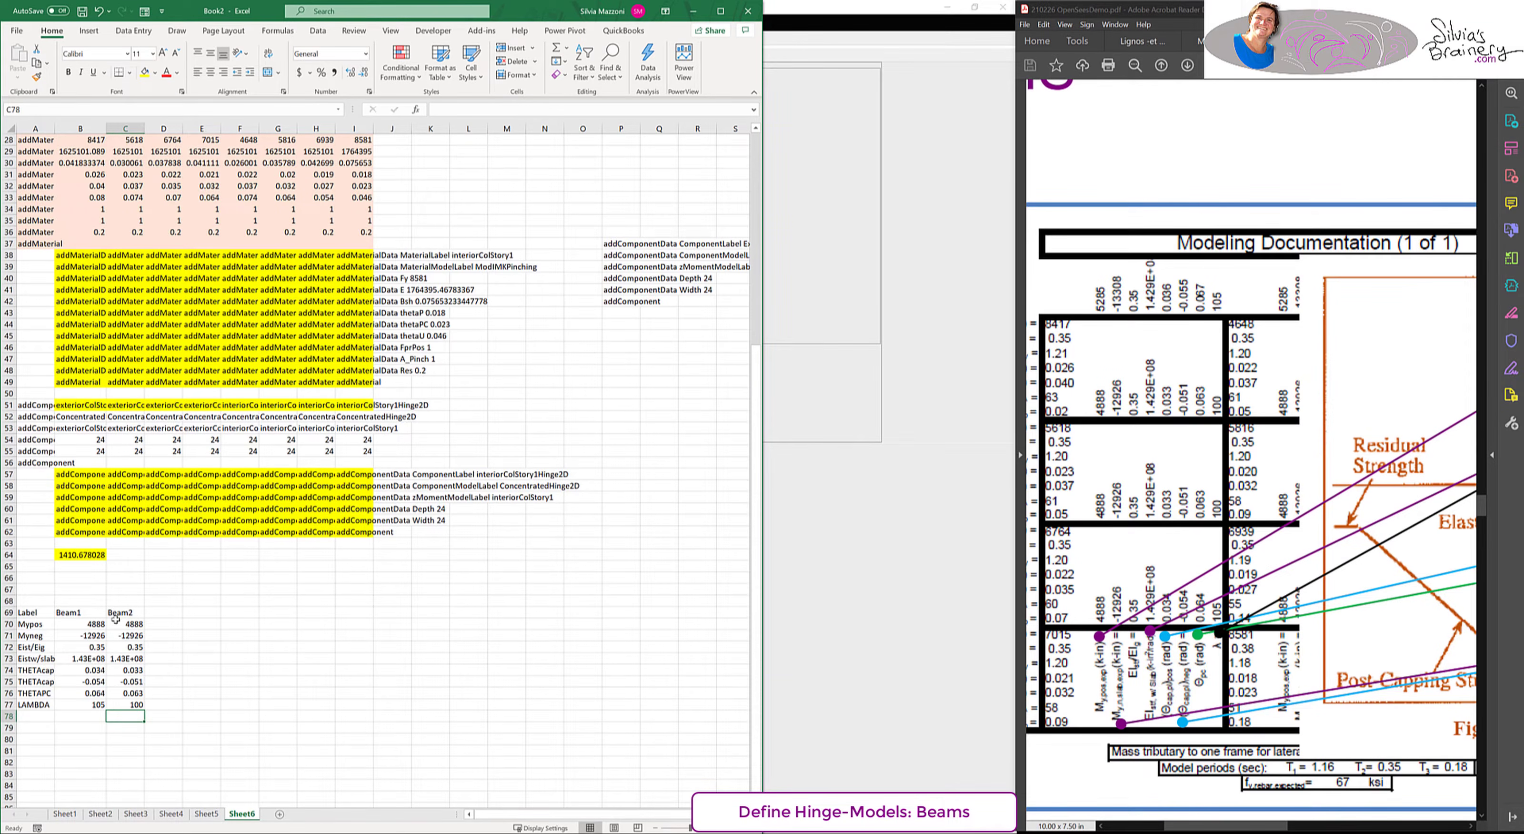
- Copy the Beam2 values into column D and label columns D and E Beam3 and Beam4
left_click_drag(117, 623, 123, 705)
key("ctrl+c")
left_click(163, 624)
key("ctrl+v")
left_click(171, 614)
type("Beam3\tBeam4")
key("Return")
type("5285 -13308 0.35")
key("Return")
key("Return")
type("0.036 -0.055 0.067")
key("Return")
left_click_drag(171, 624, 168, 704)
key("ctrl+z")
key("ctrl+z")
key("ctrl+z")
key("ctrl+z")
key("ctrl+z")
key("ctrl+z")
- Copy the Beam3 values into the Beam4 column, overwriting all but the Eistw/slab value with 5285, -13308, 0.35, 0.036, -0.055, 0.067 and 105
key("ctrl+c")
left_click(205, 625)
key("ctrl+v")
left_click(207, 624)
type("5285 -13308 0.")
type("35")
key("Return")
key("Return")
type("0.036 -0.055 0.067 105")
key("Return")
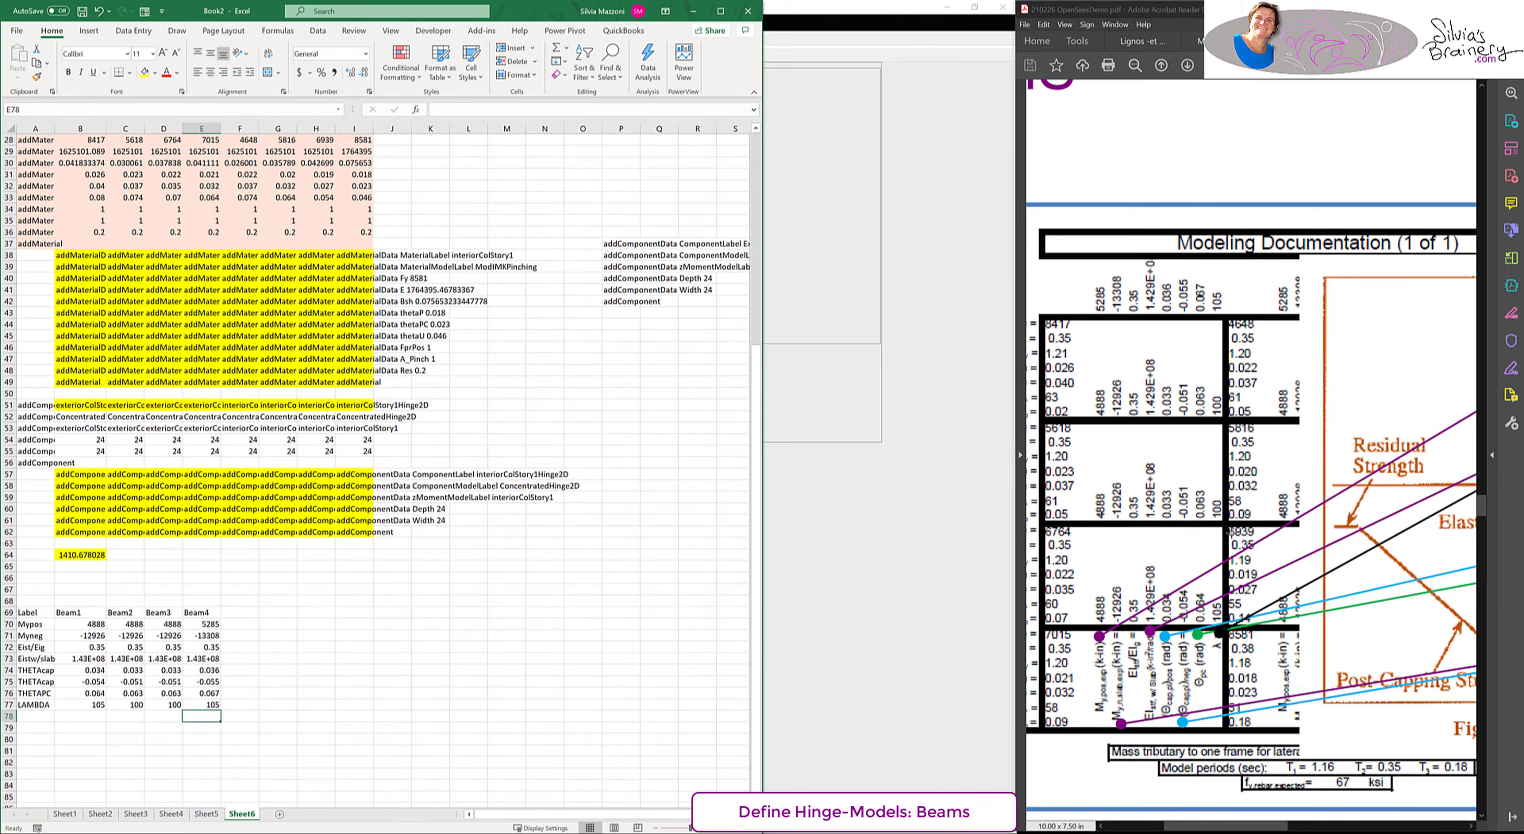
- Rename the four beam headings in B69:E69 to ExteriorBeam1 through ExteriorBeam4
scroll(1277, 566, "down", 1)
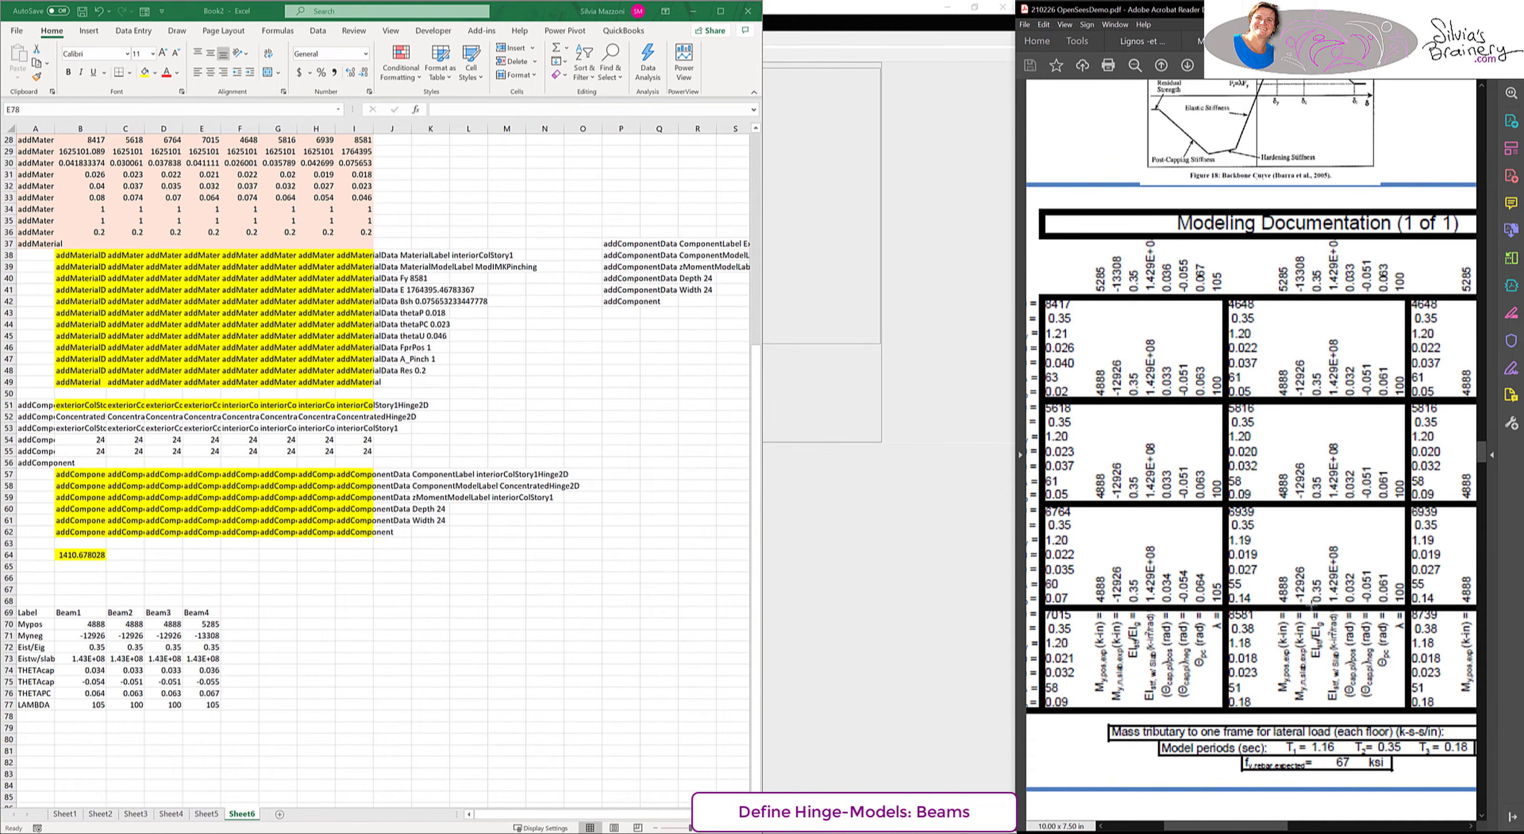
left_click(79, 613)
type("ExteriorBeam1\tExteriorBeam2\tExteriorBeam3\tExteriorBeam4")
key("Return")
- Fill column F with the label InteriorBeam1 and the values 4888, -12926, 0.35, 1.429E+08, 0.032, -0.051, 0.061 and 100
left_click(247, 615)
type("InteriorBeam1 4888 -12926 0.035 1.429E+08 0.032 -0.")
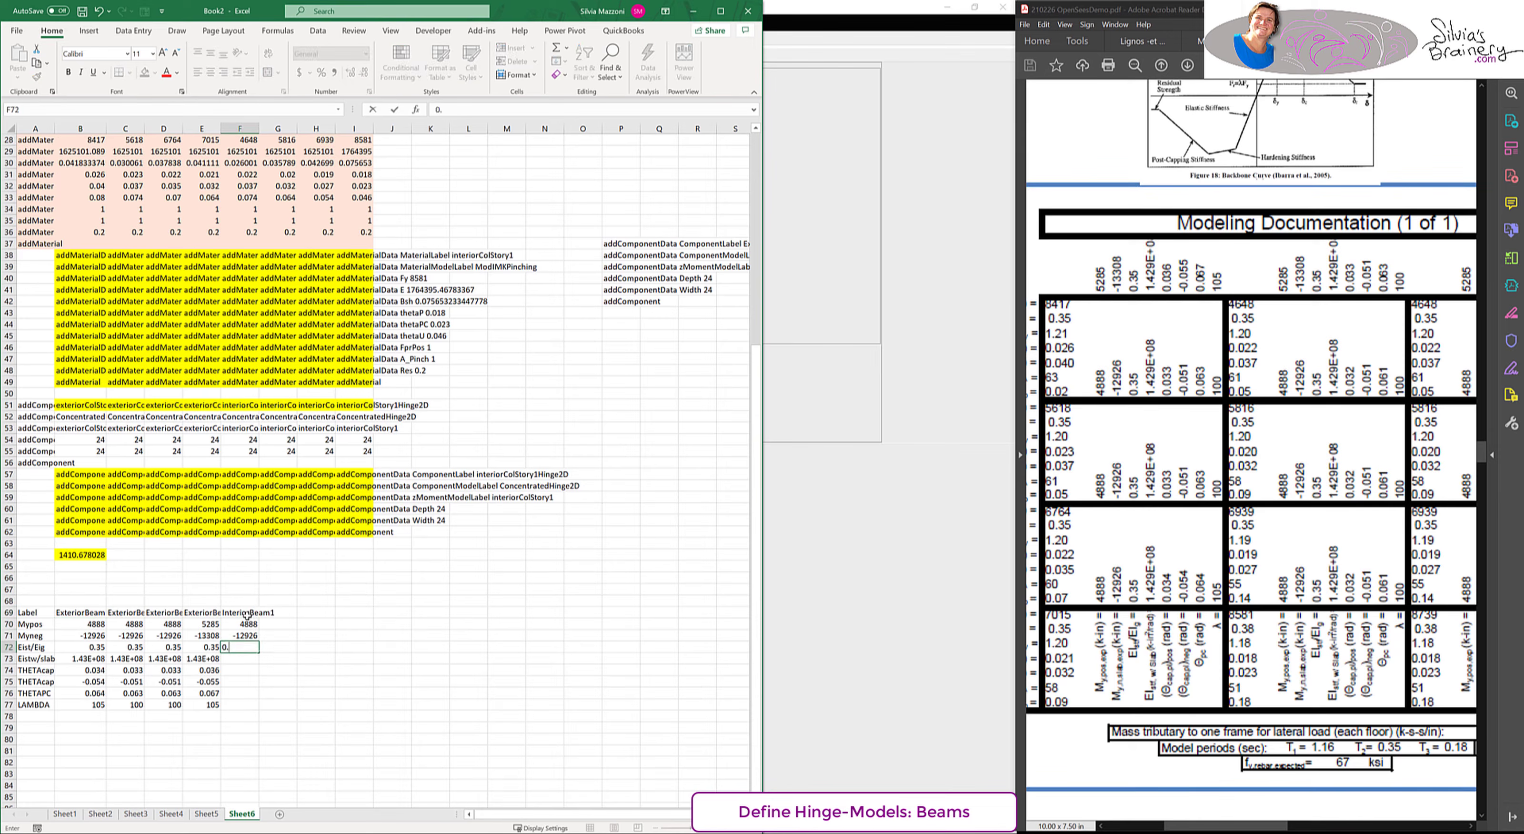
type("51 0.061 100")
- Fill column G with the label InteriorBeam2 and the values 4888, -12926, 0.35, 1.429E+08, 0.032, -0.051, 0.051 and 100
left_click(269, 613)
type("InteriorBeam2")
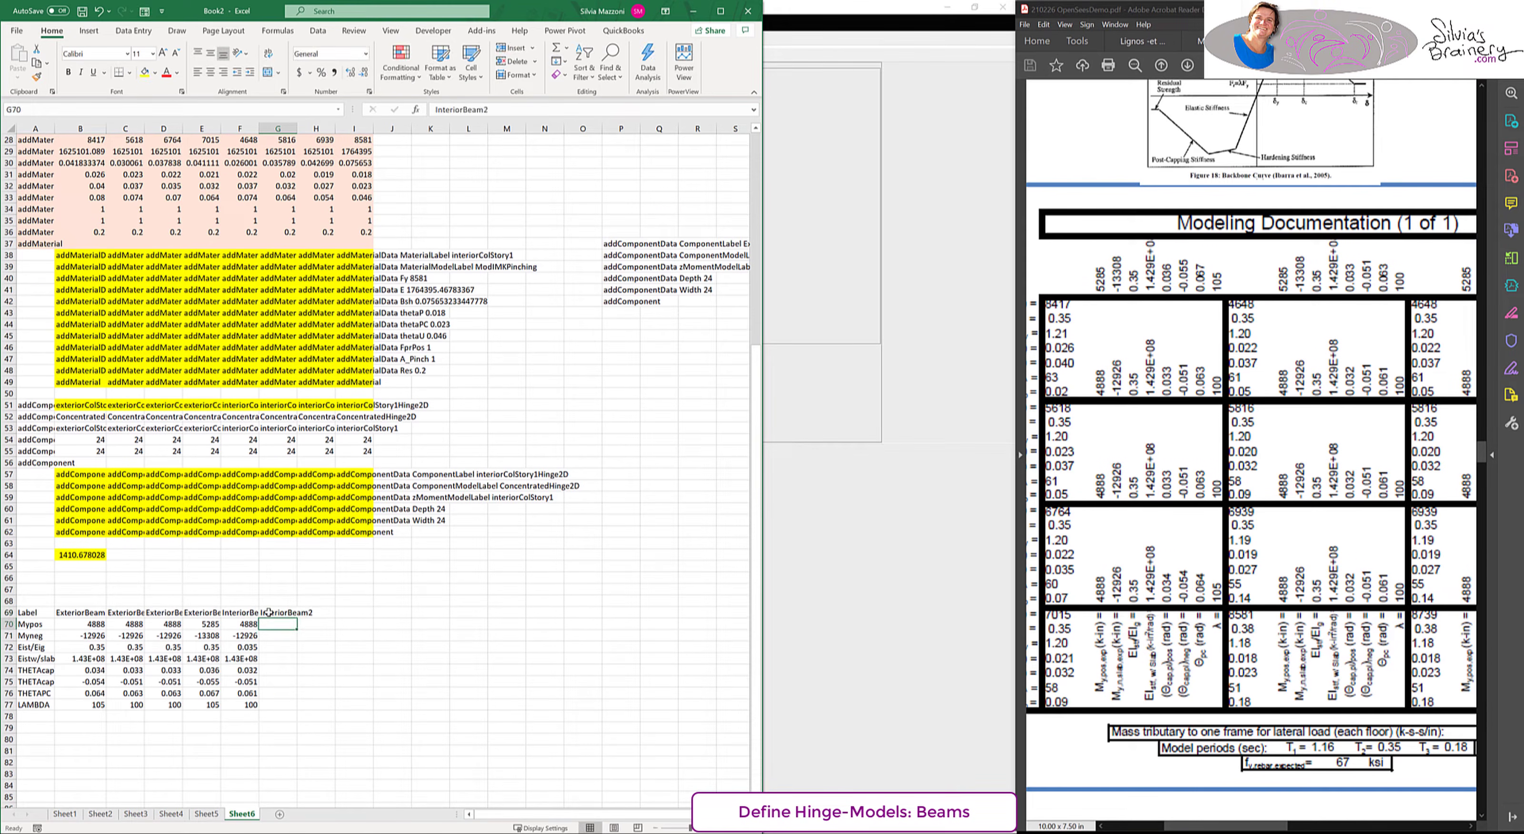
type(" 4888 -12926 0.35 1.429E+08 0.032 -0.051 0.05")
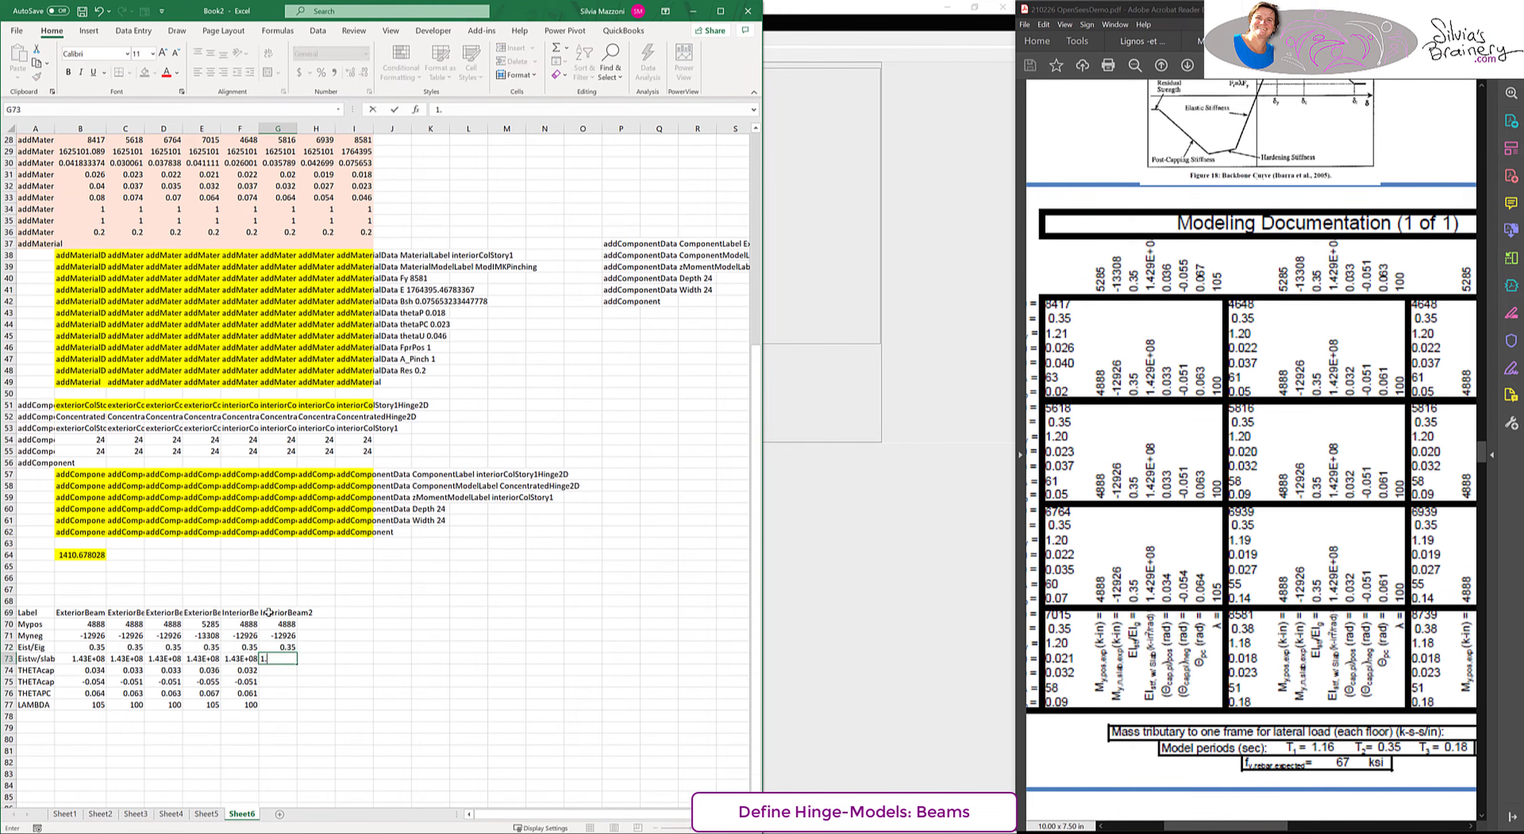
type("1 100")
- Fill column H with the label InteriorBeam3 and the values 4888, -12926, 0.35, 1.429E+08, 0.32, -0.051, 0.061 and 100
left_click(313, 611)
type("InteriorBeam3 4888")
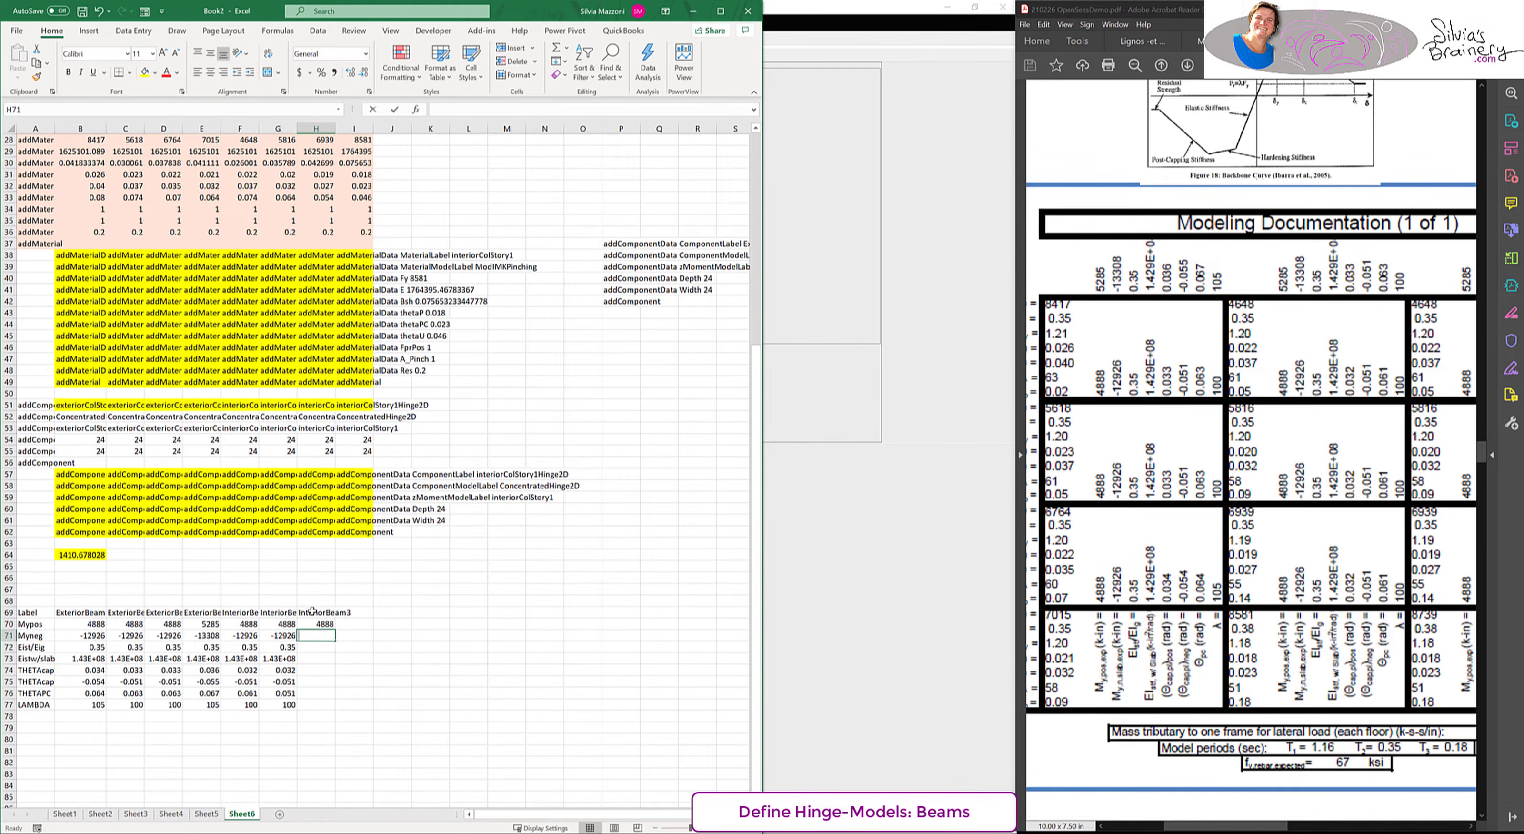
type(" -12926 0.35 1.429E+08 0.32 -0.051 0.061 100")
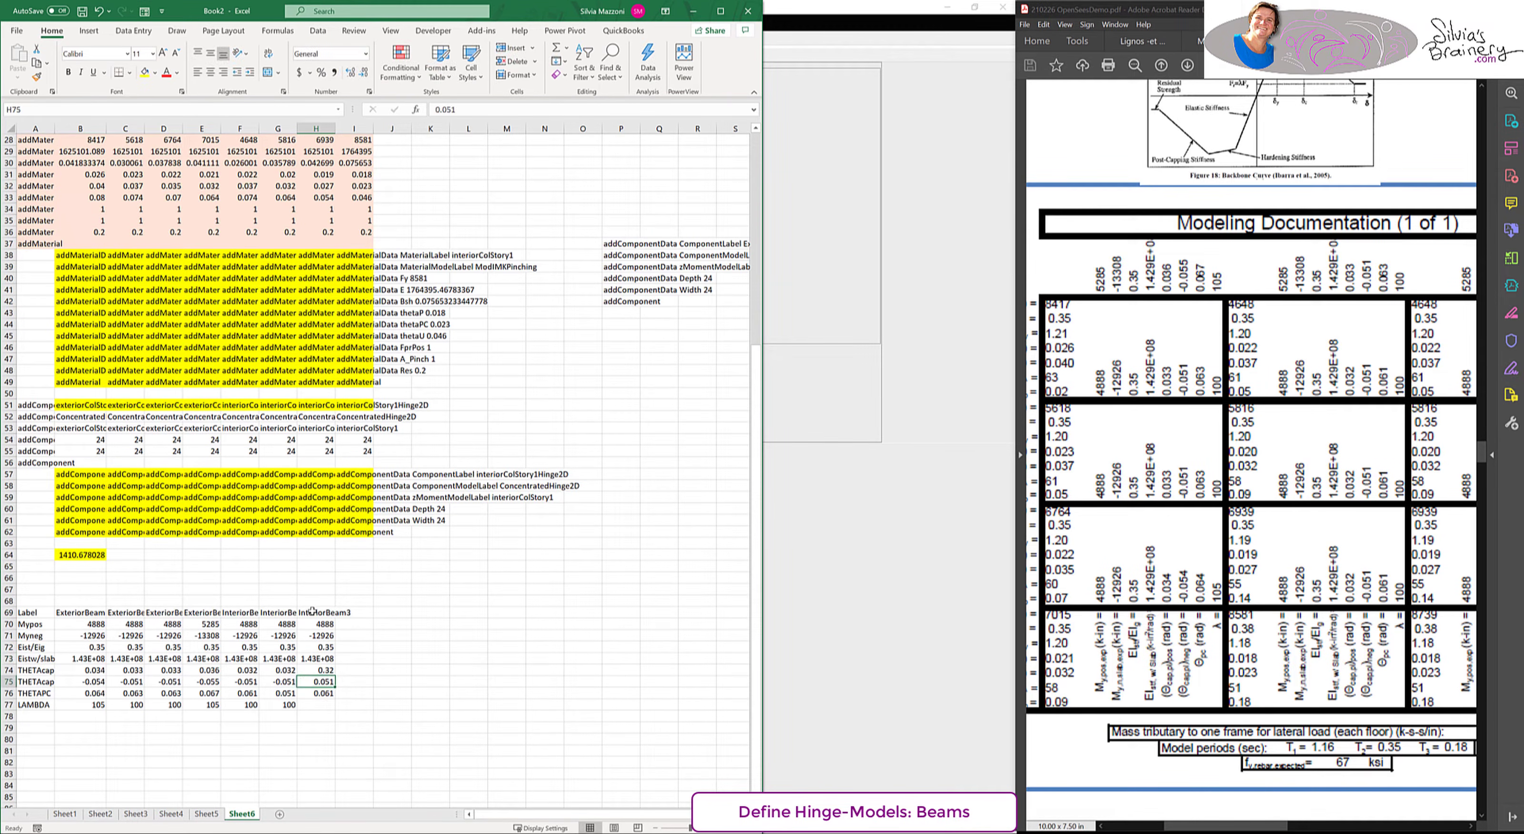
- Fill column I with the label InteriorBeam4 and the values 5285, -13308, 0.35, 1.429E+08, 0.033, -0.051, 0.063 and 100
left_click(362, 612)
type("InteriorBeam4 5285 -13308 0.35 1.429E+08 0.033 -0.051")
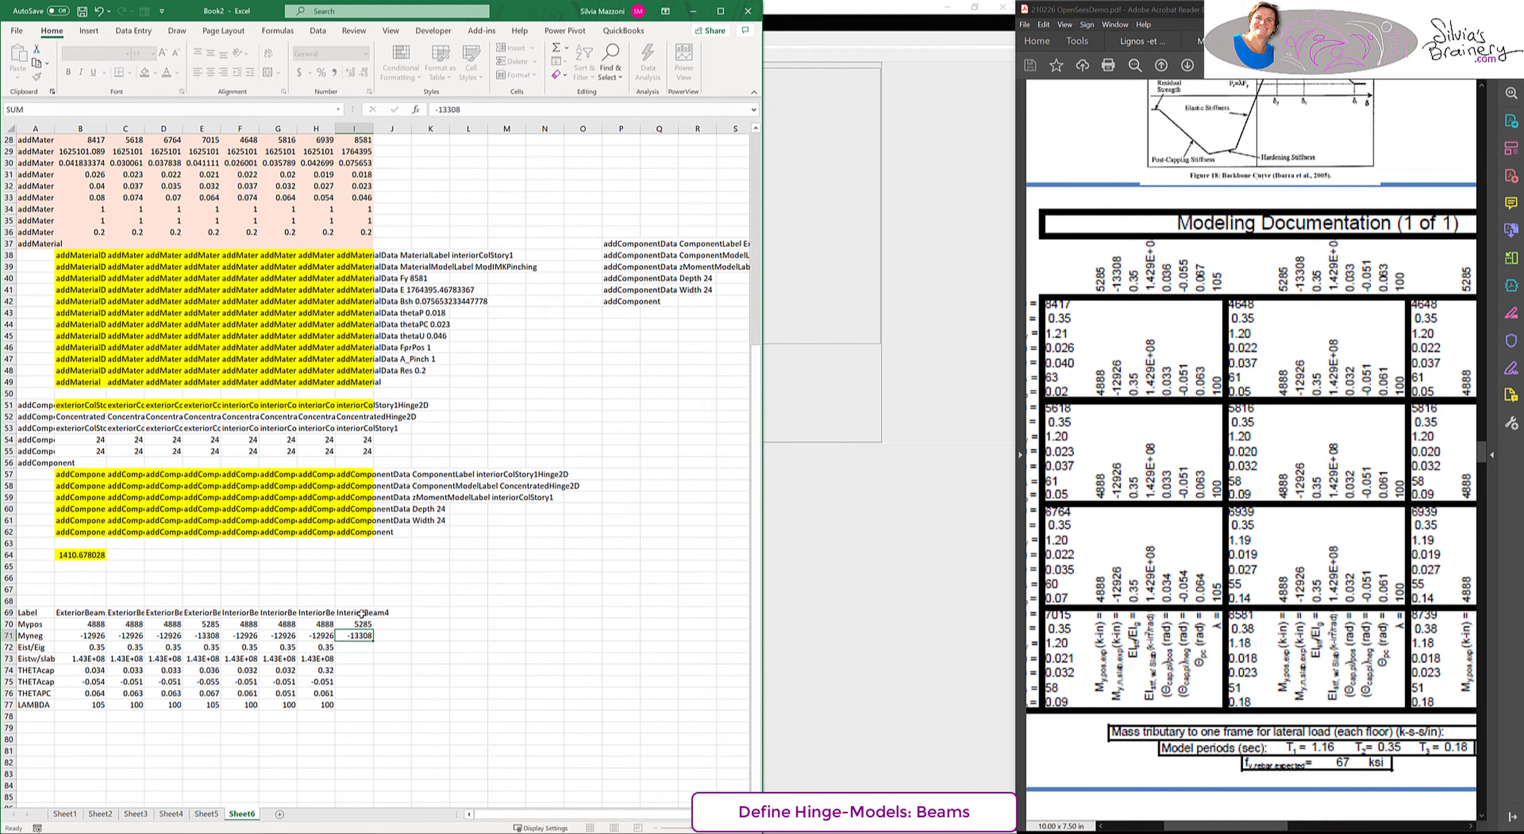
type(" 0.063 100")
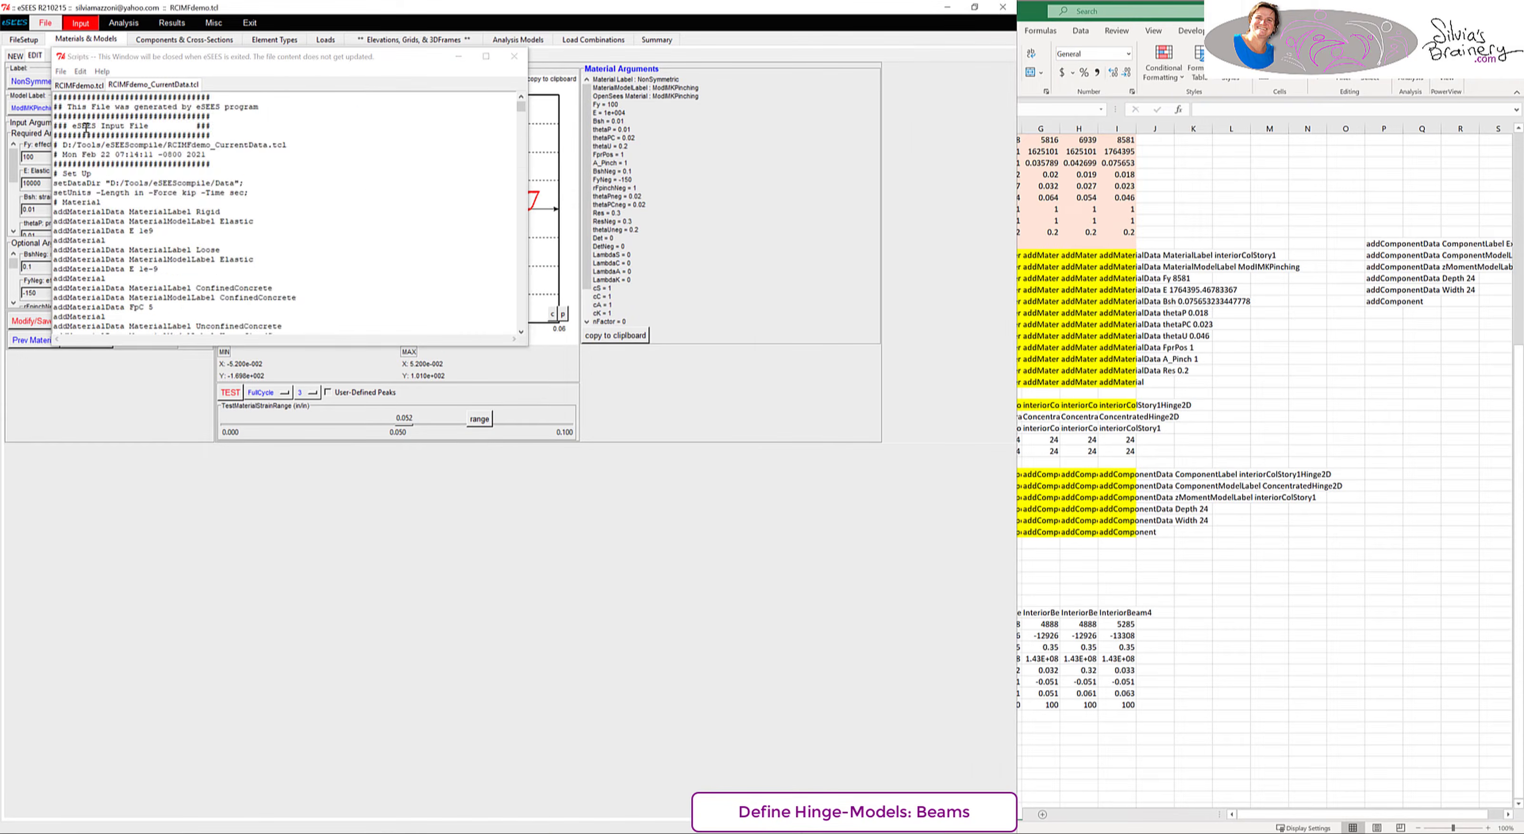
- Copy the NonSymmetric material commands from the eSEES script and paste them into the Excel sheet at M70 and A82
scroll(122, 244, "down", 3)
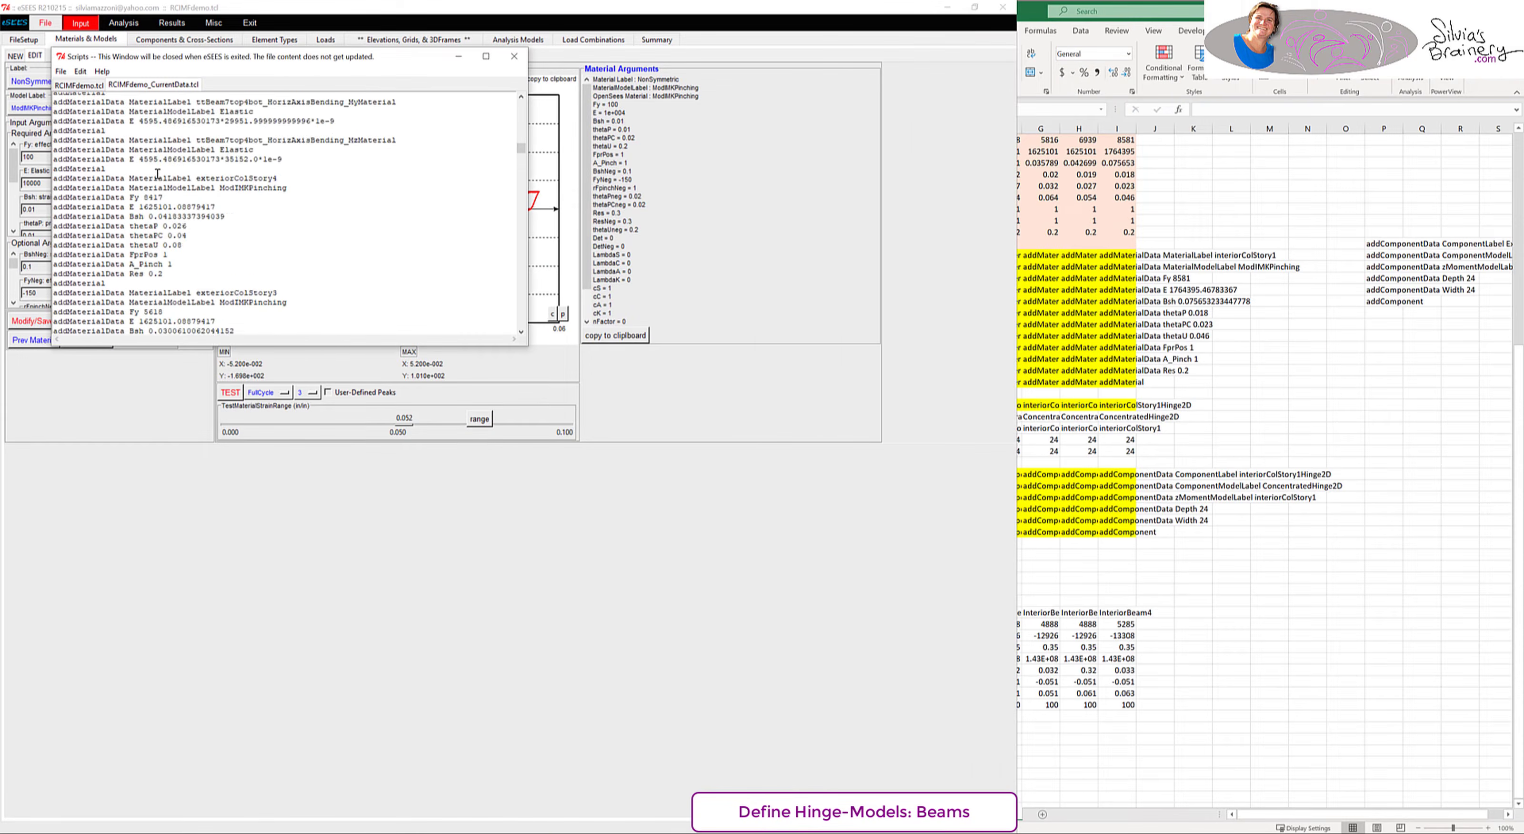
left_click_drag(53, 139, 107, 265)
key("ctrl+c")
left_click(1270, 417)
scroll(1270, 416, "down", 6)
left_click(1269, 417)
key("ctrl+v")
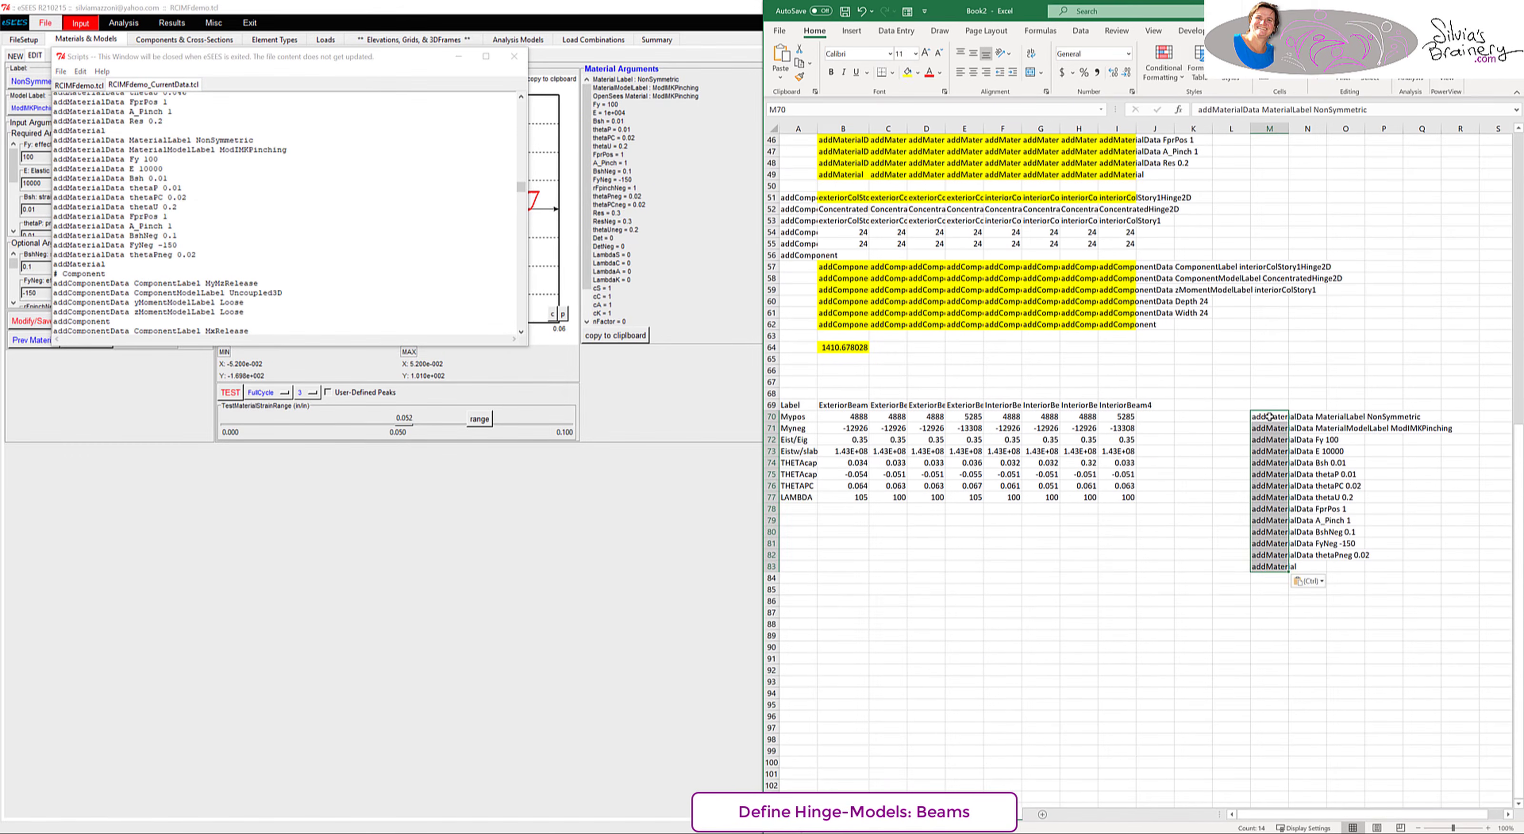
left_click(798, 554)
key("ctrl+v")
- Split ModIMKPinching out of the A83 material model command and put it in B83
left_click(798, 566)
double_click(1361, 110)
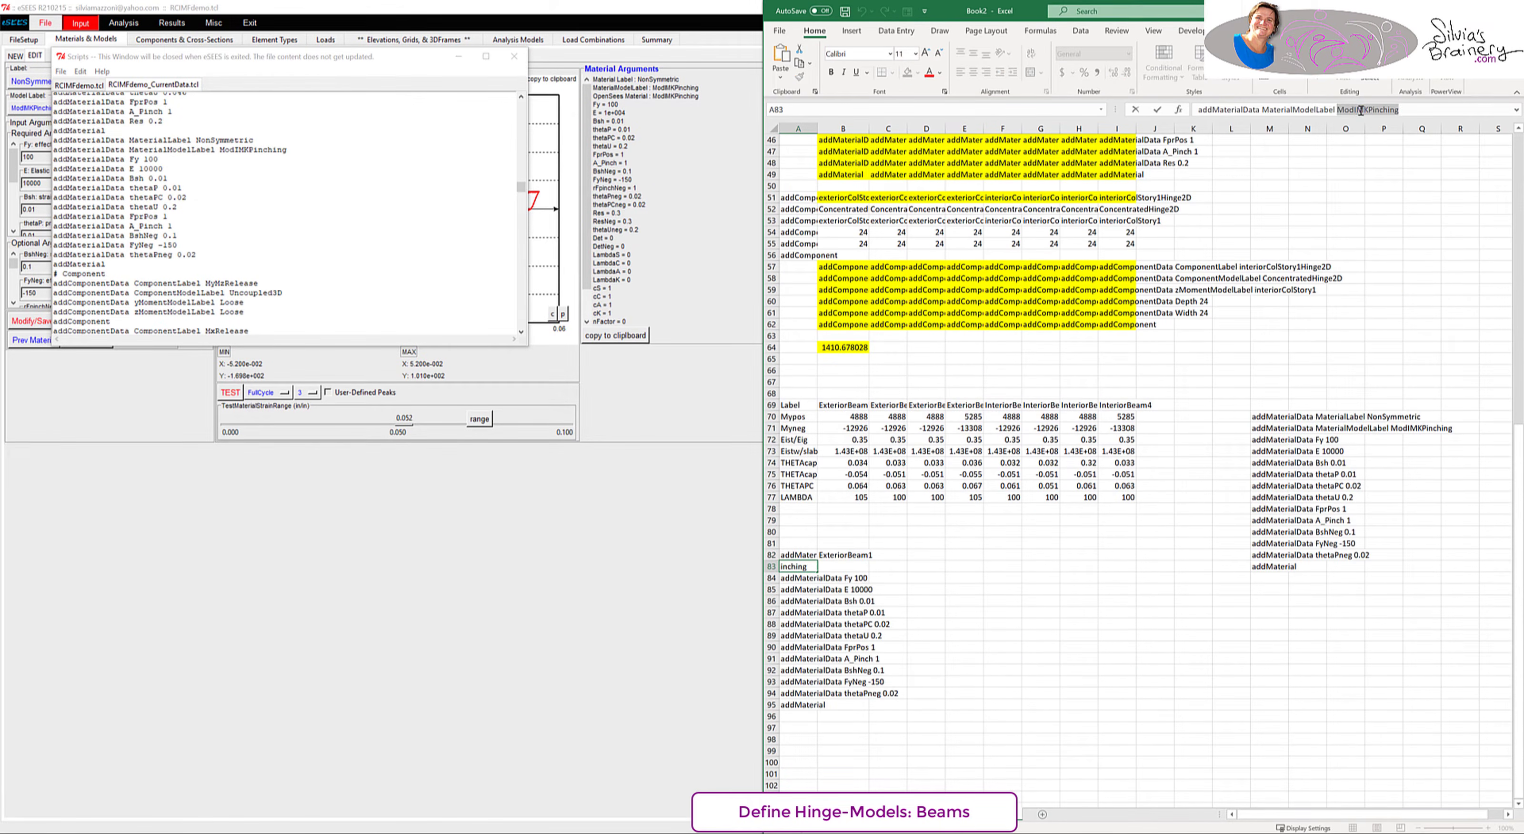
key("ctrl+x")
key("Tab")
key("ctrl+v")
key("Return")
- Move the Fy and E values to column B, linking them to Mypos with =B70 and to Eistw/slab with =B73
key("Tab")
type("=B70")
key("Return")
double_click(1280, 110)
key("ctrl+x")
key("Tab")
type("=B73")
key("Return")
- Remove the value from the Bsh command in A86 and enter 0.00001 in B86
double_click(1281, 109)
key("ctrl+x")
key("Tab")
type("0.00001")
key("Return")
- Link thetaP in B87 to the positive cap rotation in B74 and thetaPC in B88 to THETAPC in B76
double_click(1299, 110)
key("ctrl+x")
key("Tab")
type("=B74")
key("Return")
key("Tab")
type("=")
left_click(847, 486)
key("Return")
- Strip the value from the thetaU command in A89 and enter 0.1 in B89
double_click(1273, 109)
key("ctrl+x")
key("Tab")
type("0.1")
key("Return")
- Separate the FprPos and A_Pinch values from their commands, entering 1 for each in B90 and B91
double_click(1290, 110)
key("ctrl+x")
key("Tab")
key("1")
key("Return")
double_click(1297, 110)
key("ctrl+x")
key("Tab")
key("1")
key("Return")
- Separate the BshNeg and FyNeg values from their commands, entering 0.00001 in B92 and linking B93 to Myneg in B71
double_click(1302, 110)
key("ctrl+x")
key("Tab")
type("0.00001")
key("Return")
double_click(1355, 110)
key("ctrl+x")
key("Tab")
type("-12926")
key("Return")
- Remove the value from the thetaPneg command and set B94 to the negated THETAcap.pl_neg value in B75
double_click(1300, 109)
key("ctrl+x")
key("Tab")
type("=-")
left_click(852, 474)
key("Return")
- Copy the beam material arguments in B82:B94 across columns C to I for the remaining seven beams
left_click_drag(837, 556, 844, 692)
key("ctrl+c")
left_click(888, 556)
key("ctrl+v")
left_click(927, 555)
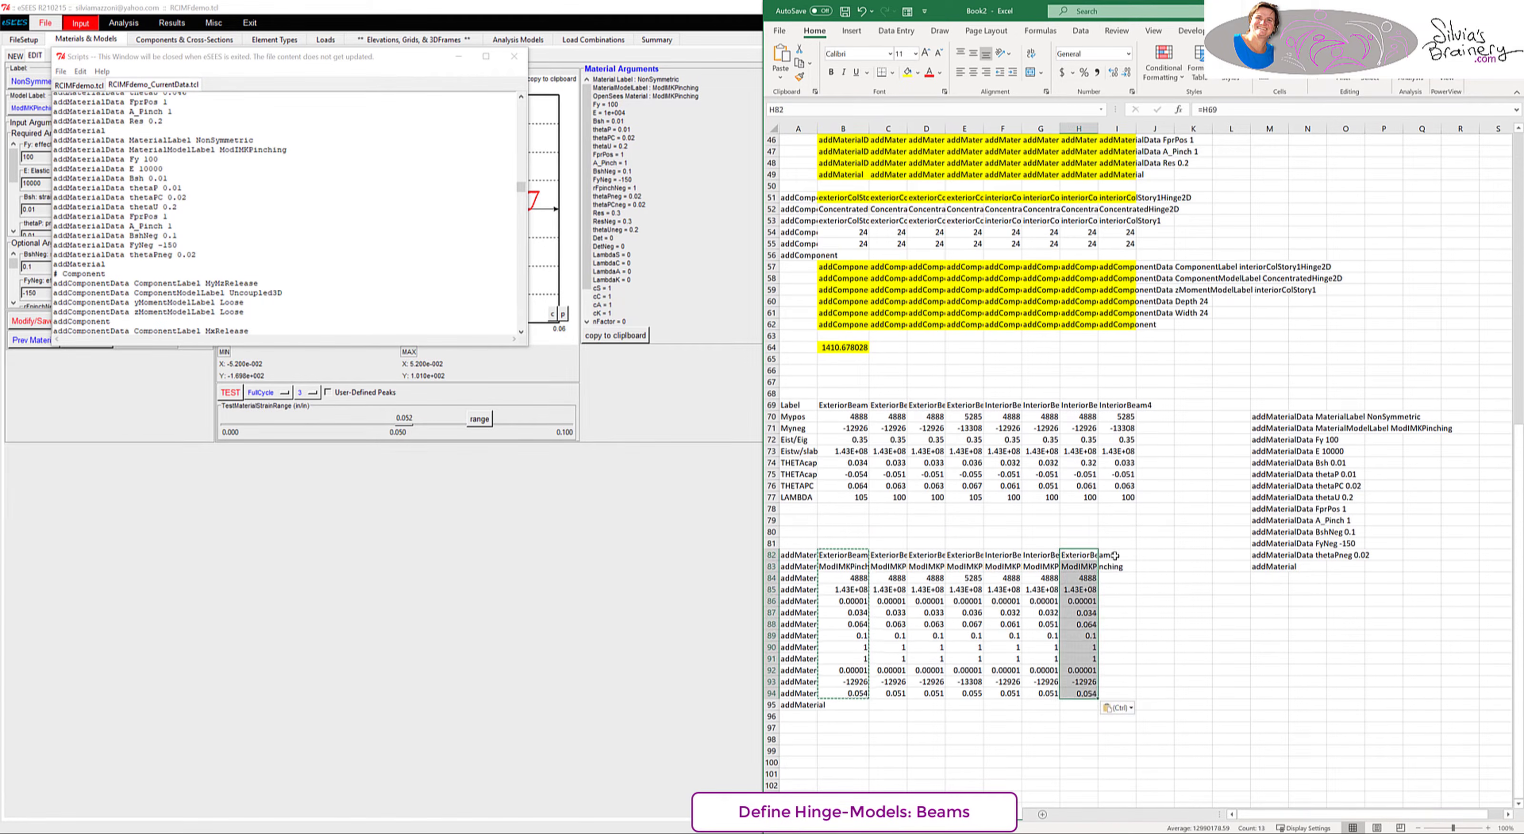
left_click(1115, 556)
key("ctrl+v")
- Reuse the yellow text-joining formula from the column hinge block below the beam arguments, combining column A's commands with column B's values
scroll(1115, 555, "down", 2)
left_click(843, 198)
key("ctrl+c")
left_click(834, 658)
key("ctrl+v")
double_click(833, 658)
- Extend the text-joining formulas across all eight beam columns in rows 97 to 110
left_click_drag(869, 664, 965, 773)
key("ctrl+c")
key("ctrl+v")
left_click_drag(1003, 624, 1116, 773)
key("ctrl+v")
left_click(329, 722)
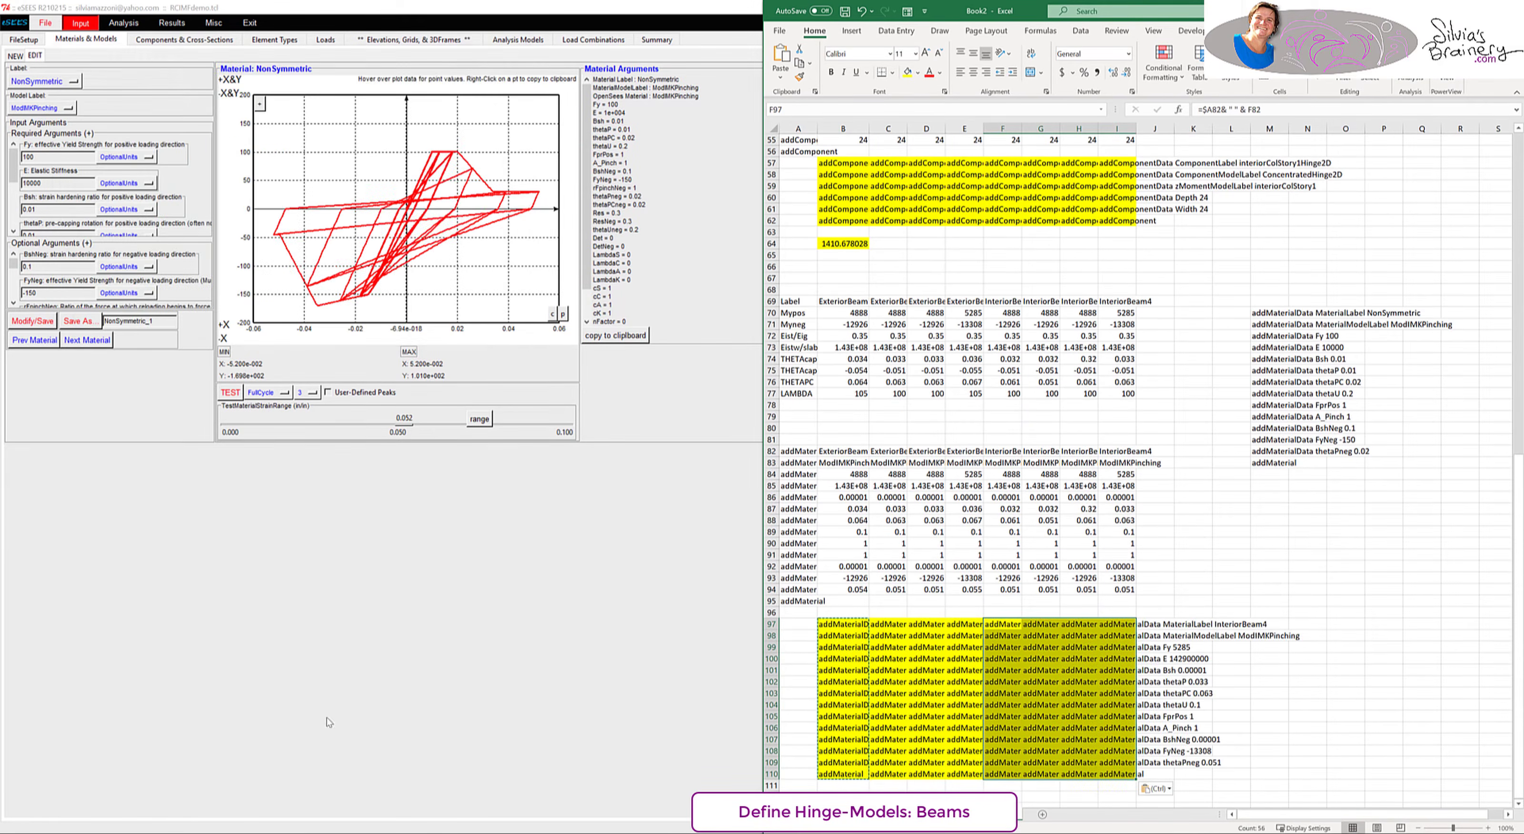
- In Crimson Editor, add a "# Beams:" comment after the existing materials in the Tcl model file and paste the first beam's material commands
left_click(134, 826)
left_click(426, 451)
scroll(374, 477, "up", 20)
left_click(122, 546)
key("Return")
type("# Beams:")
key("Return")
key("alt+Tab")
key("ctrl+c")
key("alt+Tab")
key("ctrl+v")
- Copy the generated material commands of the next beams, through column E, from Excel into the Tcl file's beam section
key("alt+Tab")
left_click_drag(844, 624, 889, 773)
key("ctrl+c")
key("alt+Tab")
key("ctrl+v")
key("alt+Tab")
key("ctrl+c")
key("alt+Tab")
key("ctrl+v")
key("alt+Tab")
left_click_drag(927, 624, 965, 773)
key("ctrl+c")
key("alt+Tab")
key("ctrl+v")
- Append the generated material commands for the beams in columns F to I to the Tcl file
key("alt+Tab")
key("ctrl+c")
key("alt+Tab")
left_click_drag(1003, 624, 1040, 774)
key("ctrl+v")
key("alt+Tab")
key("ctrl+c")
key("alt+Tab")
key("ctrl+v")
key("alt+Tab")
left_click_drag(1079, 625, 1079, 774)
key("ctrl+c")
key("alt+Tab")
key("ctrl+v")
key("alt+Tab")
left_click_drag(1117, 624, 1117, 773)
key("ctrl+c")
key("alt+Tab")
key("ctrl+v")
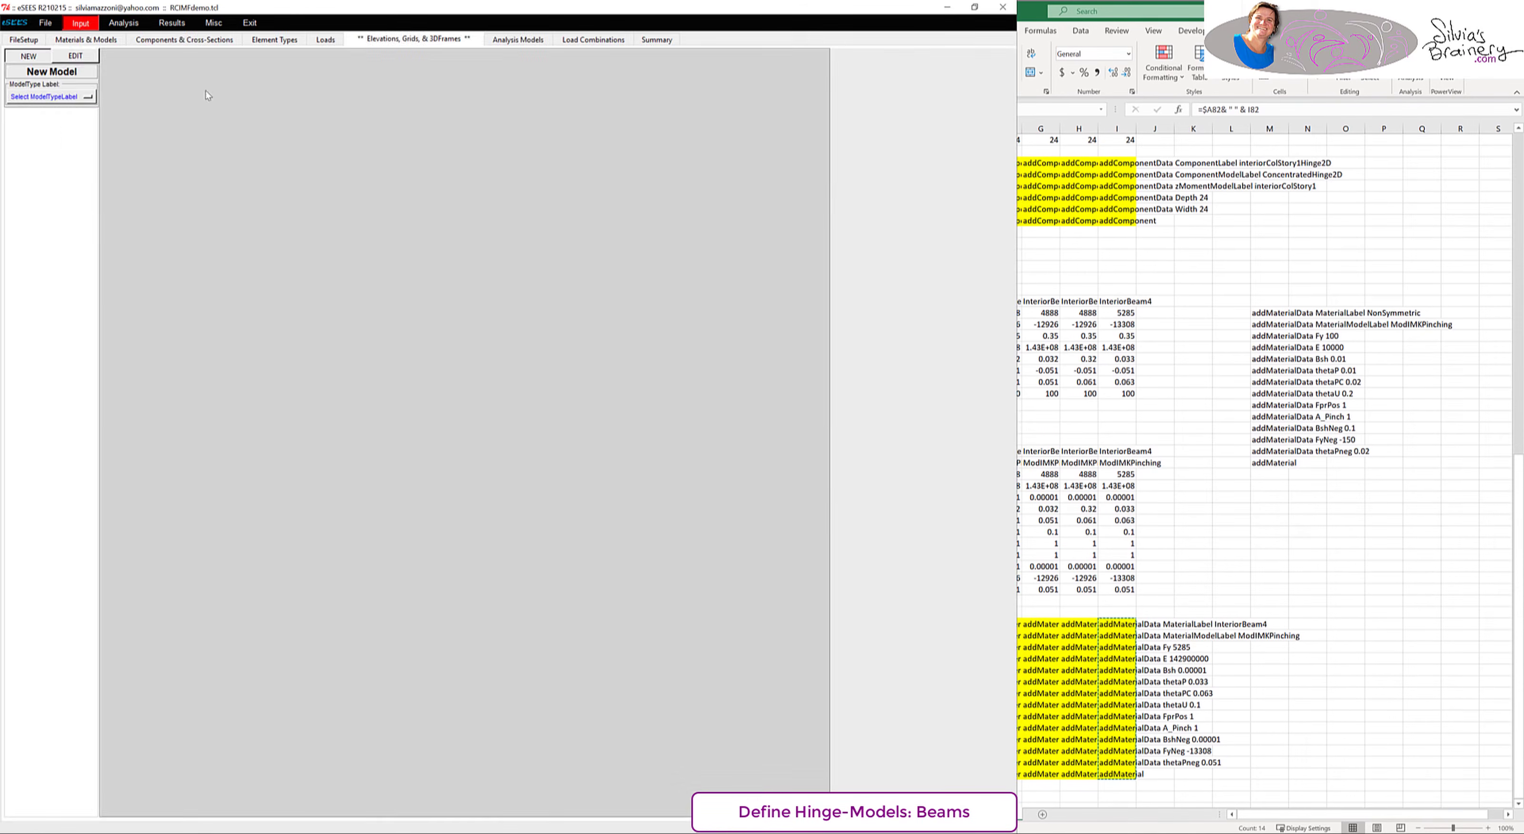
- In eSEES, open the ExteriorBeam1 material for editing and plot its full-cycle test with a strain range of 0.002
left_click(124, 22)
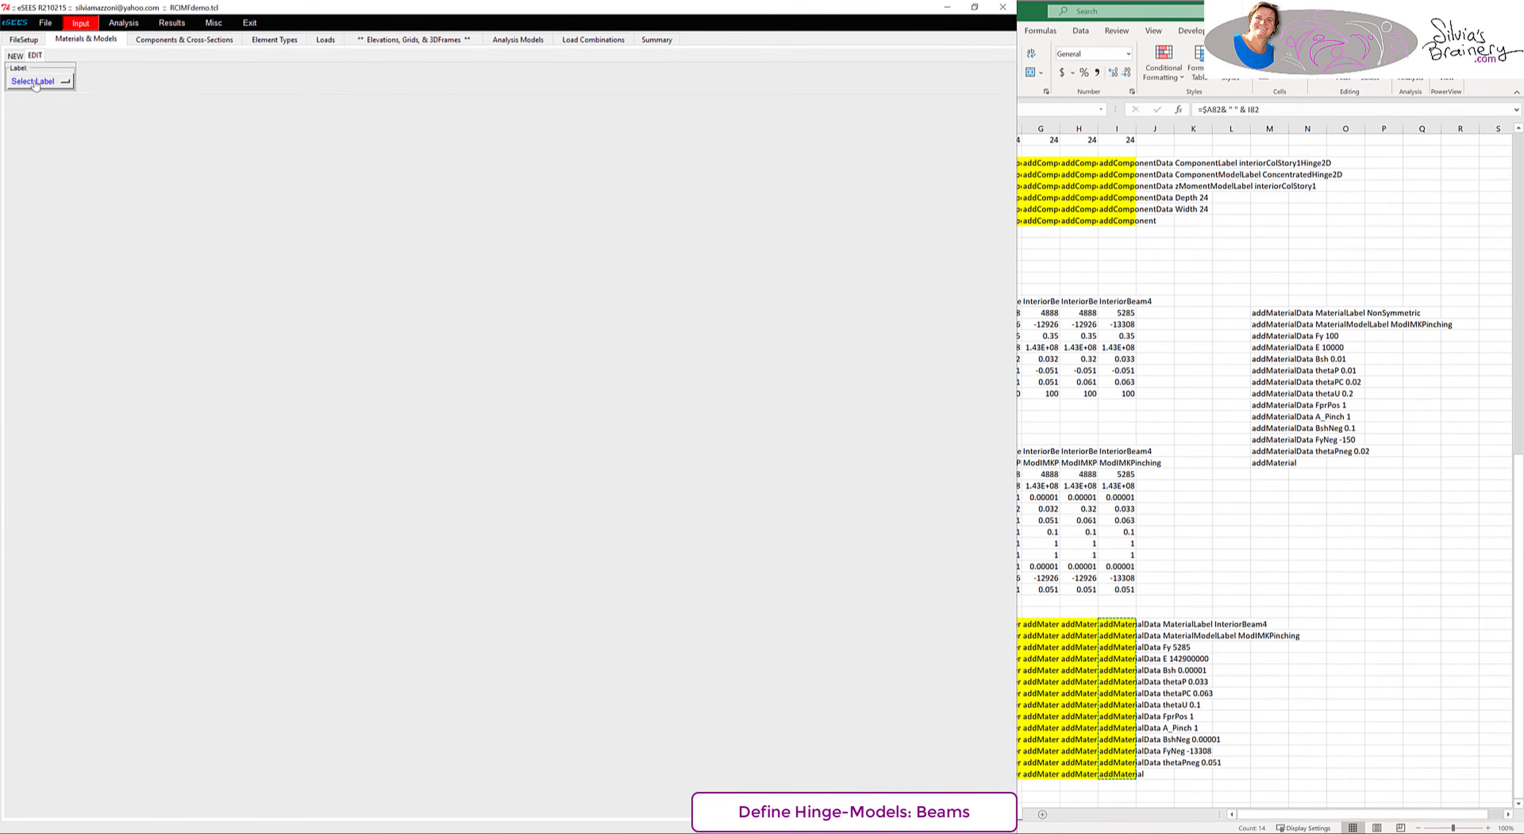
left_click(35, 55)
left_click(240, 122)
left_click(314, 393)
left_click(315, 370)
left_click_drag(247, 424, 236, 424)
left_click(231, 393)
left_click(1157, 429)
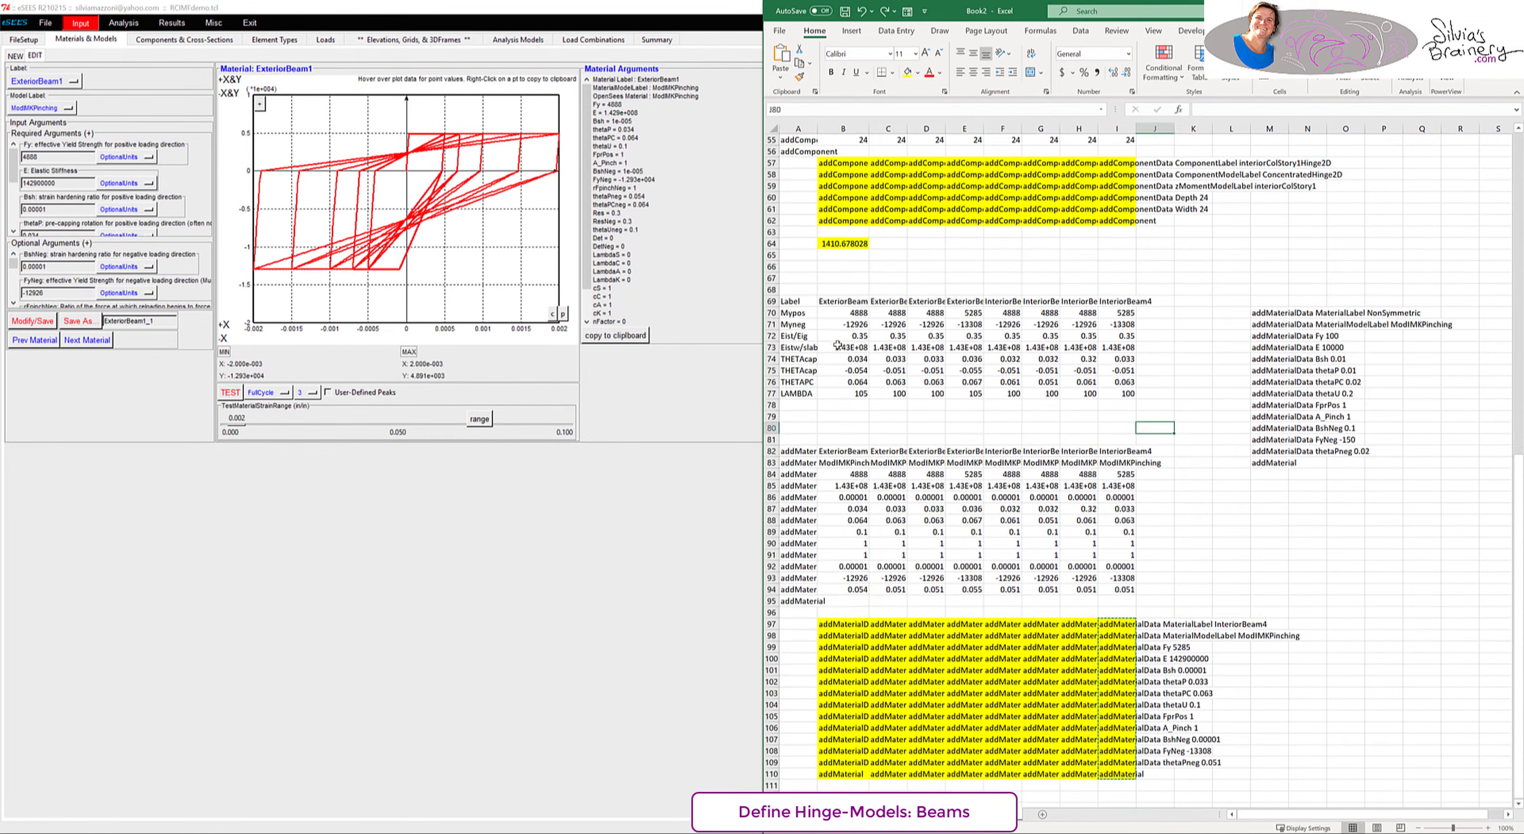
scroll(838, 346, "up", 3)
left_click_drag(840, 266, 841, 348)
key("ctrl+c")
scroll(929, 541, "down", 8)
left_click(838, 634)
key("ctrl+v")
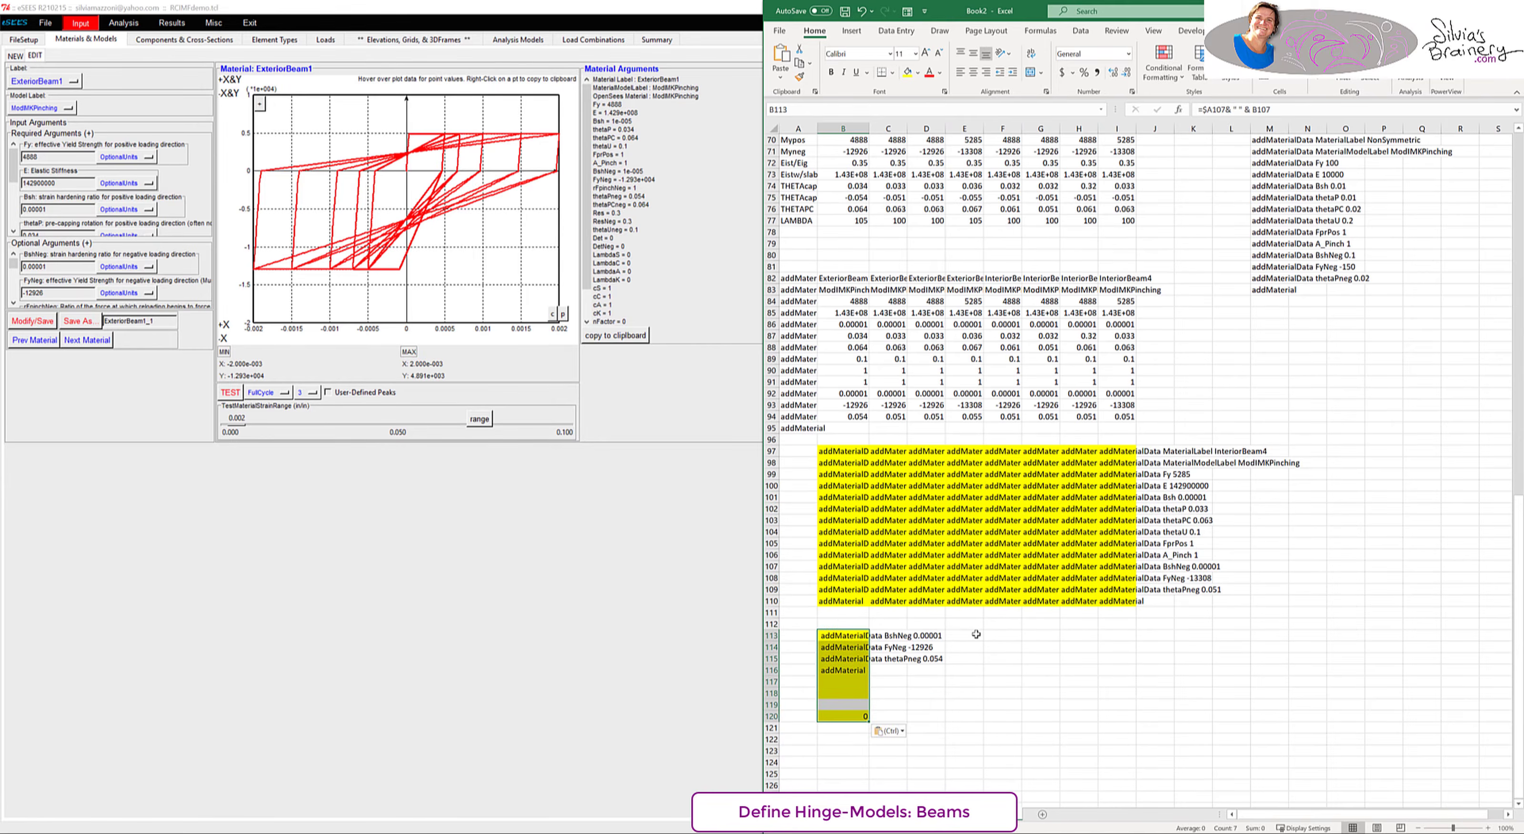
- In Excel, copy the column component block to row 113 and link its ComponentLabel and zMomentModelLabel values to the beam label in B82
scroll(976, 634, "up", 5)
scroll(976, 634, "down", 5)
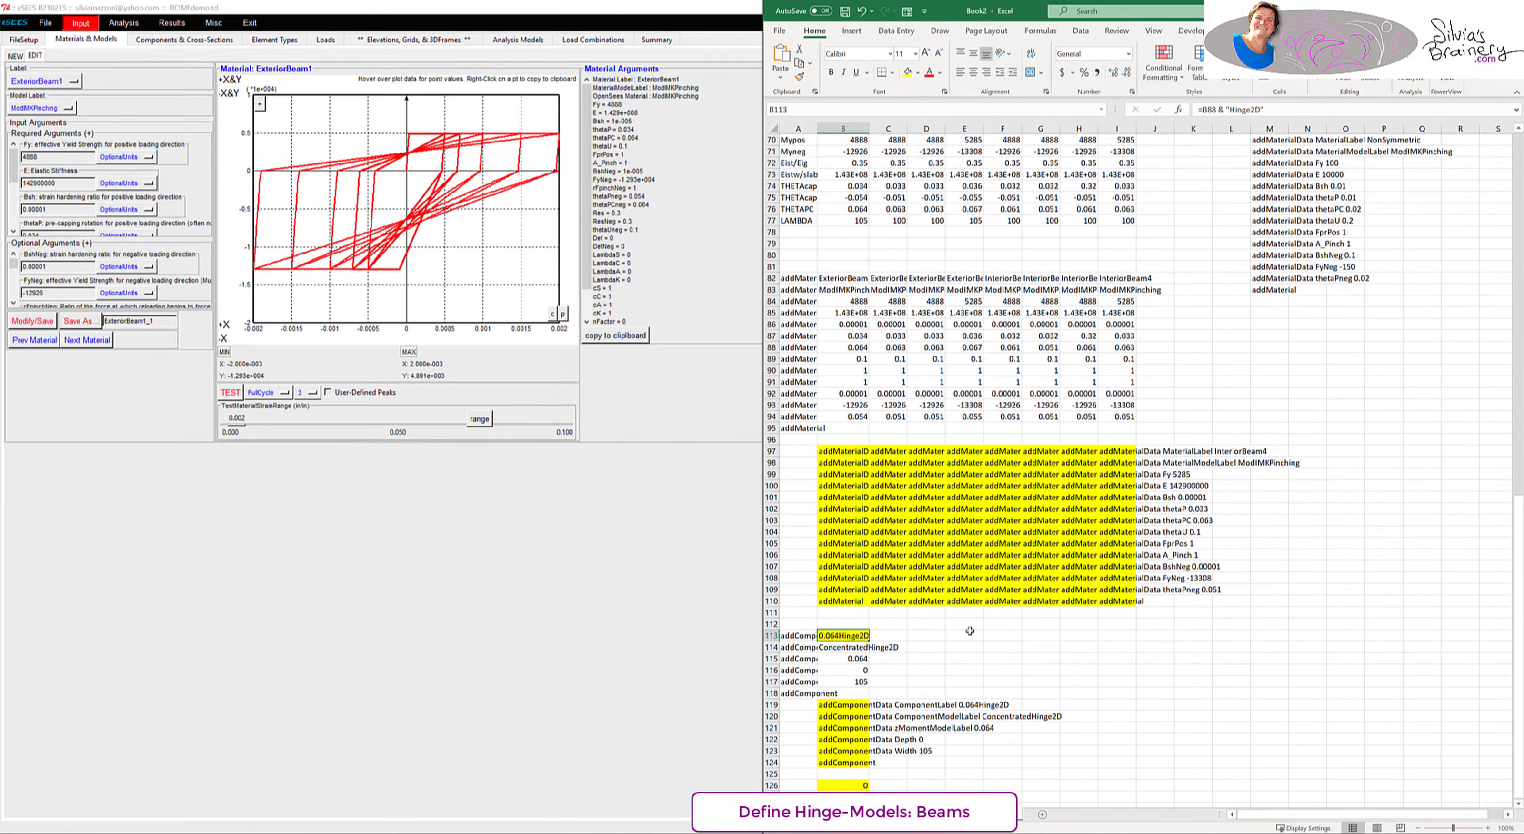
type("=")
left_click(843, 278)
key("Return")
key("Down")
key("Left")
double_click(818, 129)
left_click(983, 659)
type("=")
left_click(973, 278)
key("Return")
- Add Depth and Width rows below LAMBDA in the beam table and bring up the beam cross-sections figure in the PDF
left_click(852, 232)
type("Depth")
key("Return")
type("Width")
left_click(1372, 132)
scroll(1361, 154, "up", 15)
left_click(1172, 66)
left_click(1234, 344)
scroll(1234, 344, "up", 4)
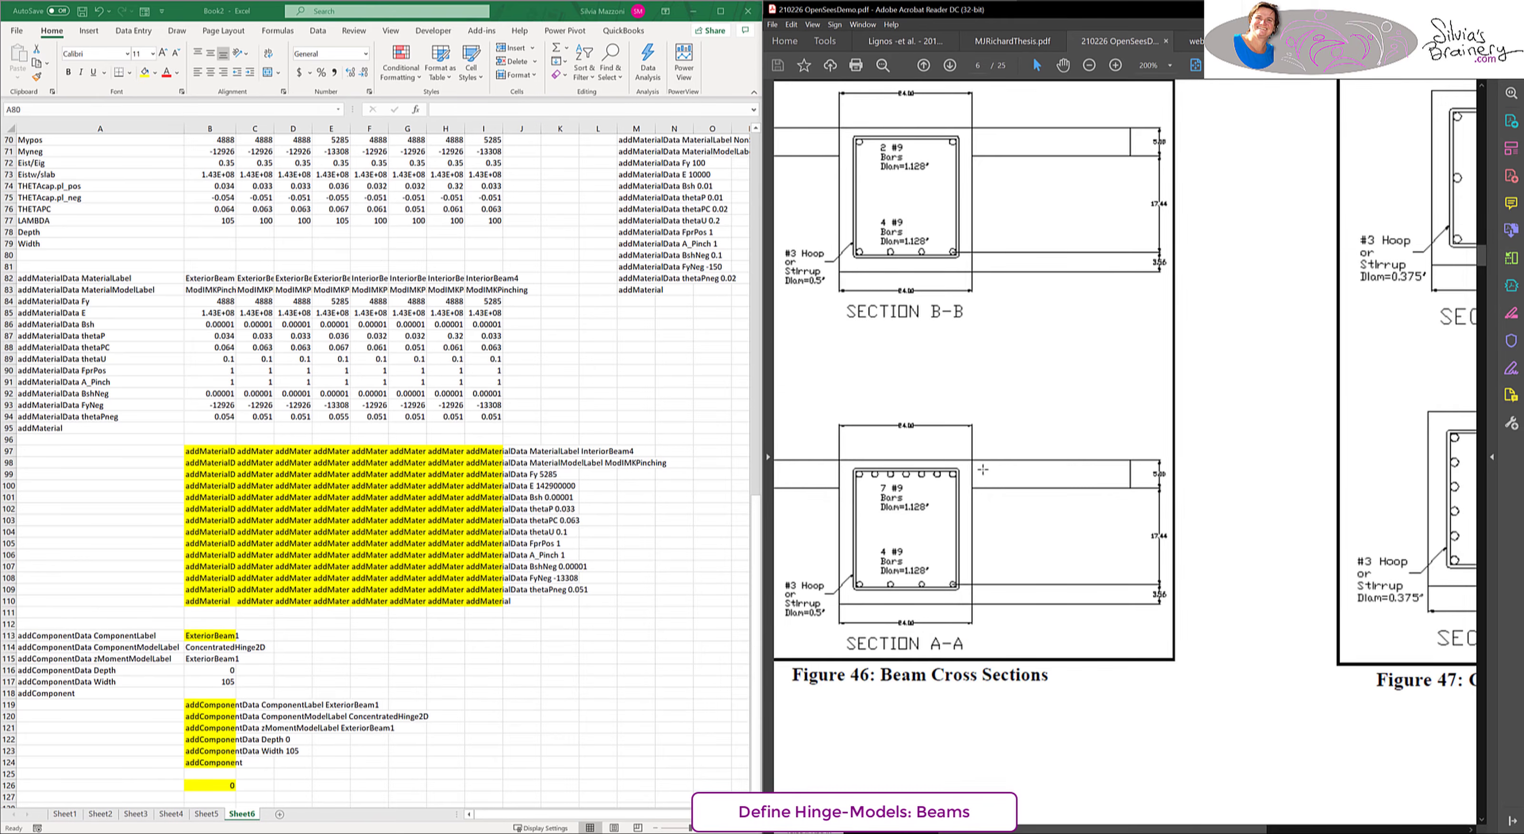
- Set the depth to 26 and the width to 24 for all eight beams in rows 78 and 79
type("26")
key("Return")
type("24")
key("ctrl+c")
left_click_drag(255, 232, 469, 232)
key("Return")
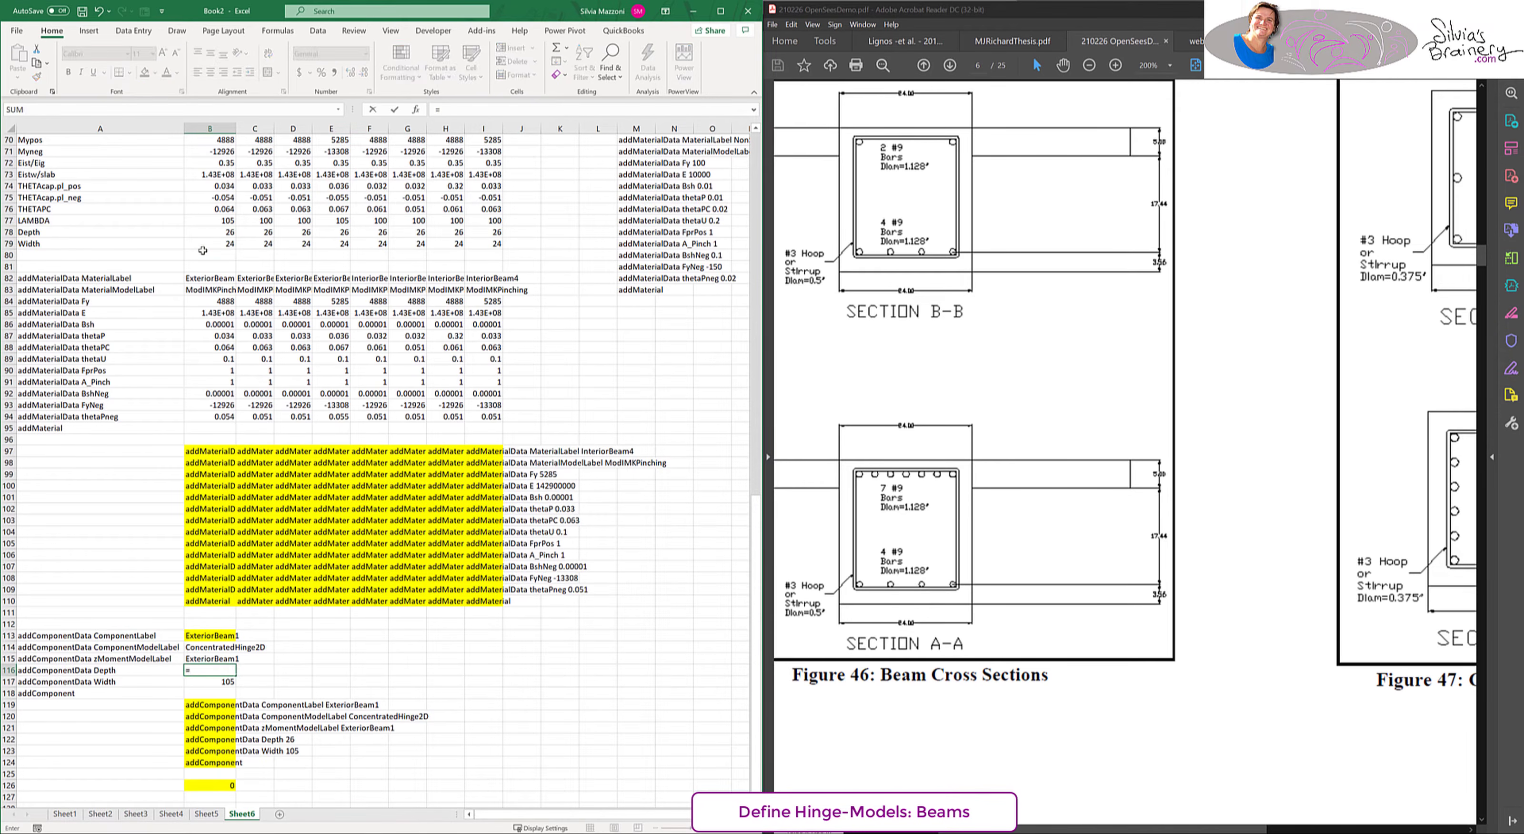
- Link the component Depth and Width arguments to the beam table and extend the joining formulas in B119:B124 across columns C to I
scroll(439, 596, "down", 1)
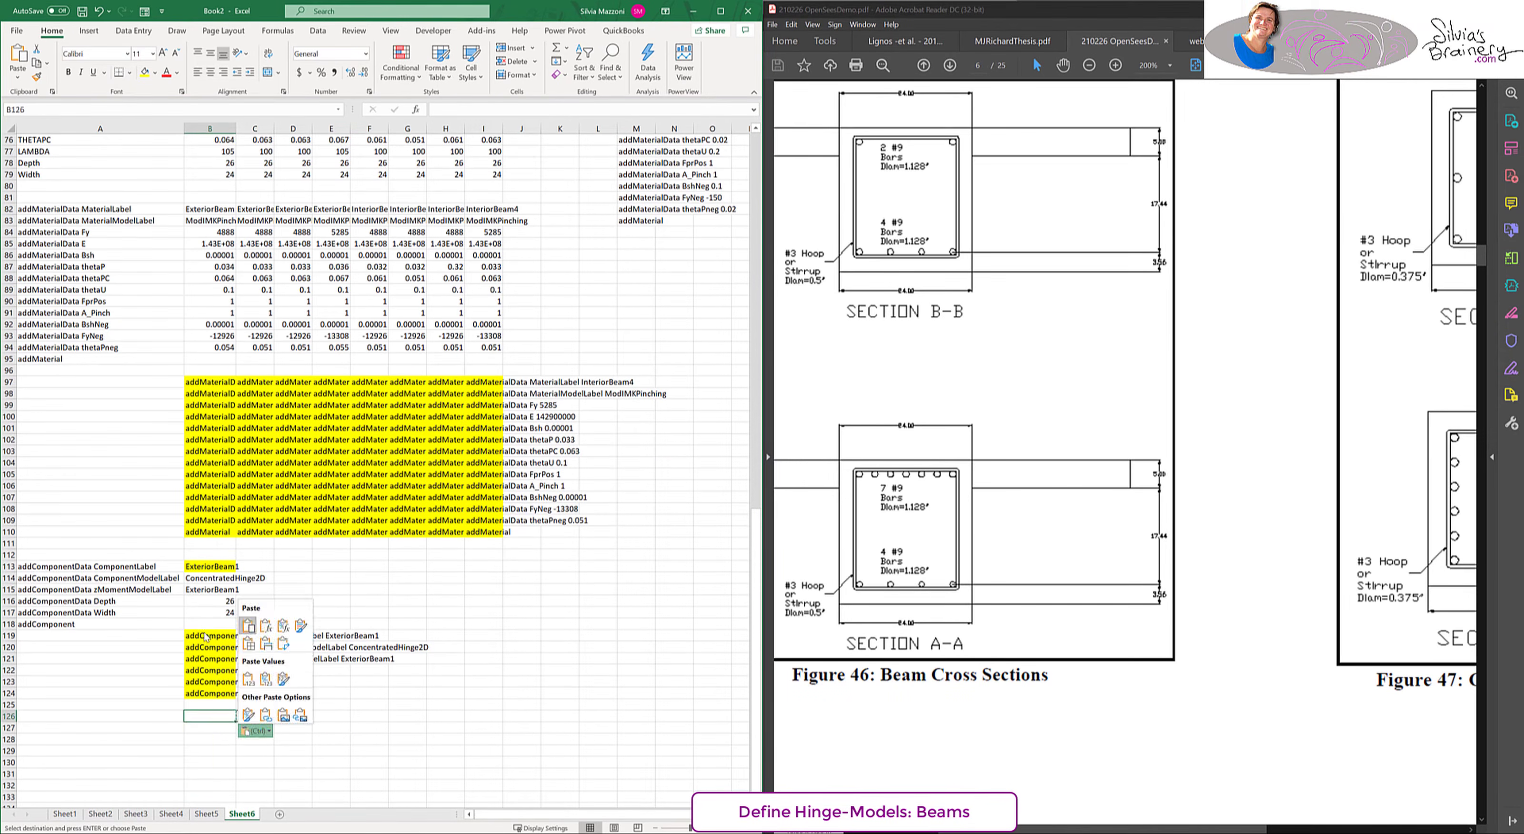
left_click_drag(205, 636, 205, 693)
key("ctrl+c")
left_click_drag(255, 635, 484, 635)
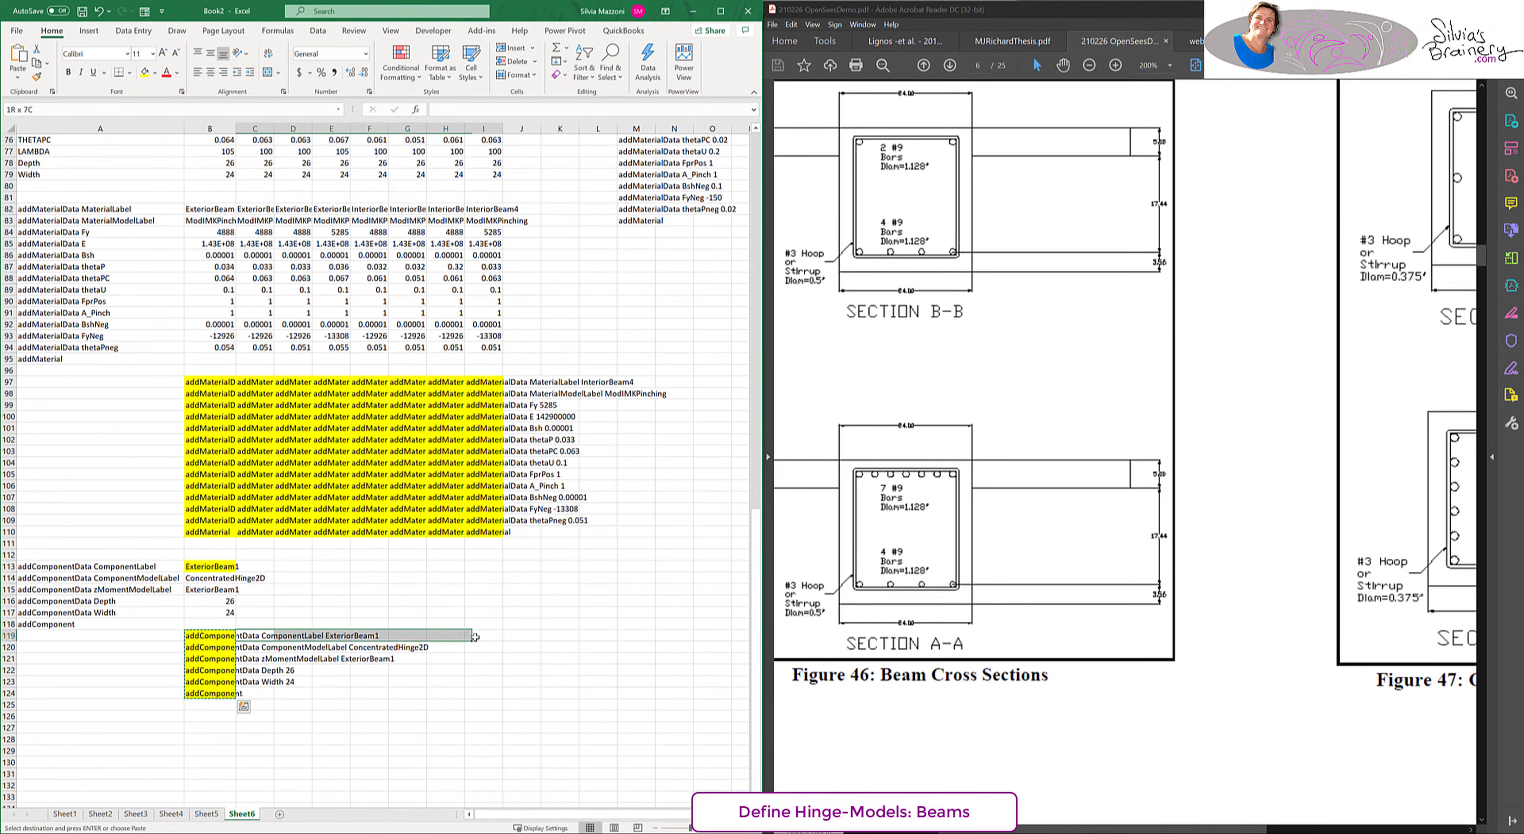
key("ctrl+v")
- Paste the ExteriorBeam1 component commands from B119:B124 after the column components in the Tcl file, under a "#Beams" comment
key("super+Right")
left_click(451, 113)
left_click(324, 636)
scroll(325, 631, "down", 20)
left_click_drag(973, 635, 973, 693)
key("ctrl+c")
left_click(140, 597)
key("Return")
key("ctrl+v")
left_click(139, 597)
key("Return")
type("Beams")
- Append the generated component commands for the remaining seven beams from columns C to I to the Tcl file
left_click_drag(1019, 635, 1056, 693)
key("ctrl+c")
left_click(154, 683)
key("Return")
key("ctrl+v")
key("ctrl+c")
left_click(153, 759)
key("Return")
key("ctrl+v")
key("ctrl+v")
key("ctrl+c")
left_click_drag(1133, 636, 1170, 693)
left_click(405, 797)
key("ctrl+v")
key("ctrl+c")
left_click(405, 797)
scroll(222, 666, "up", 7)
left_click_drag(31, 408, 133, 472)
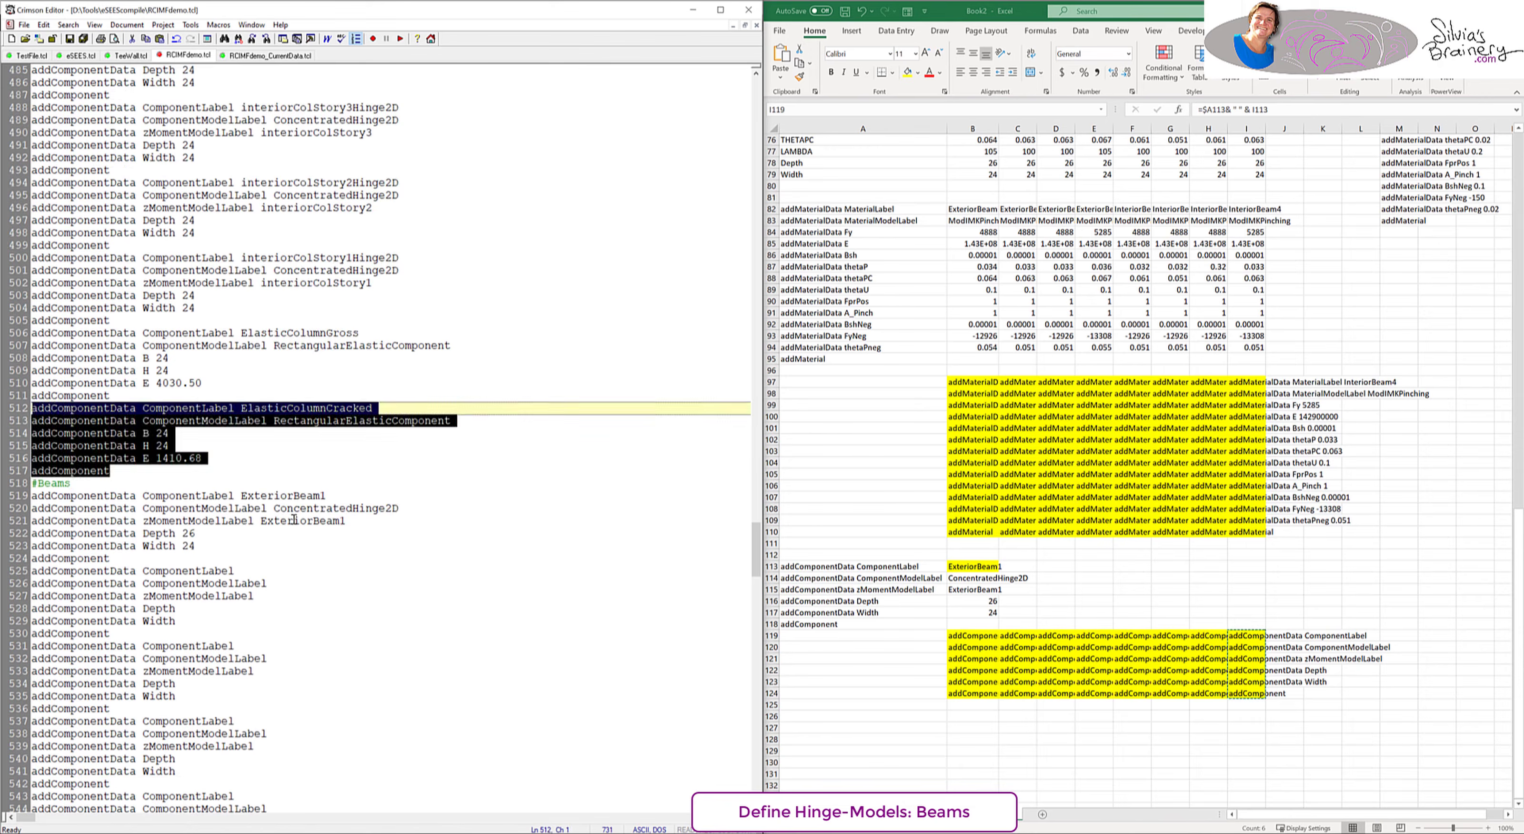
key("ctrl+c")
left_click(288, 610)
key("ctrl+v")
left_click_drag(287, 609, 401, 608)
type("BeamEffective")
left_click_drag(157, 646, 32, 609)
type("26")
left_click(207, 658)
key("Delete")
- In Excel, label B127 "EIBeam:" and enter =57*SQRT(5000) in C127, extending the formula with a multiplication sign
left_click(963, 728)
type("ElBeam:")
key("Tab")
type("50*sqrt(5000)")
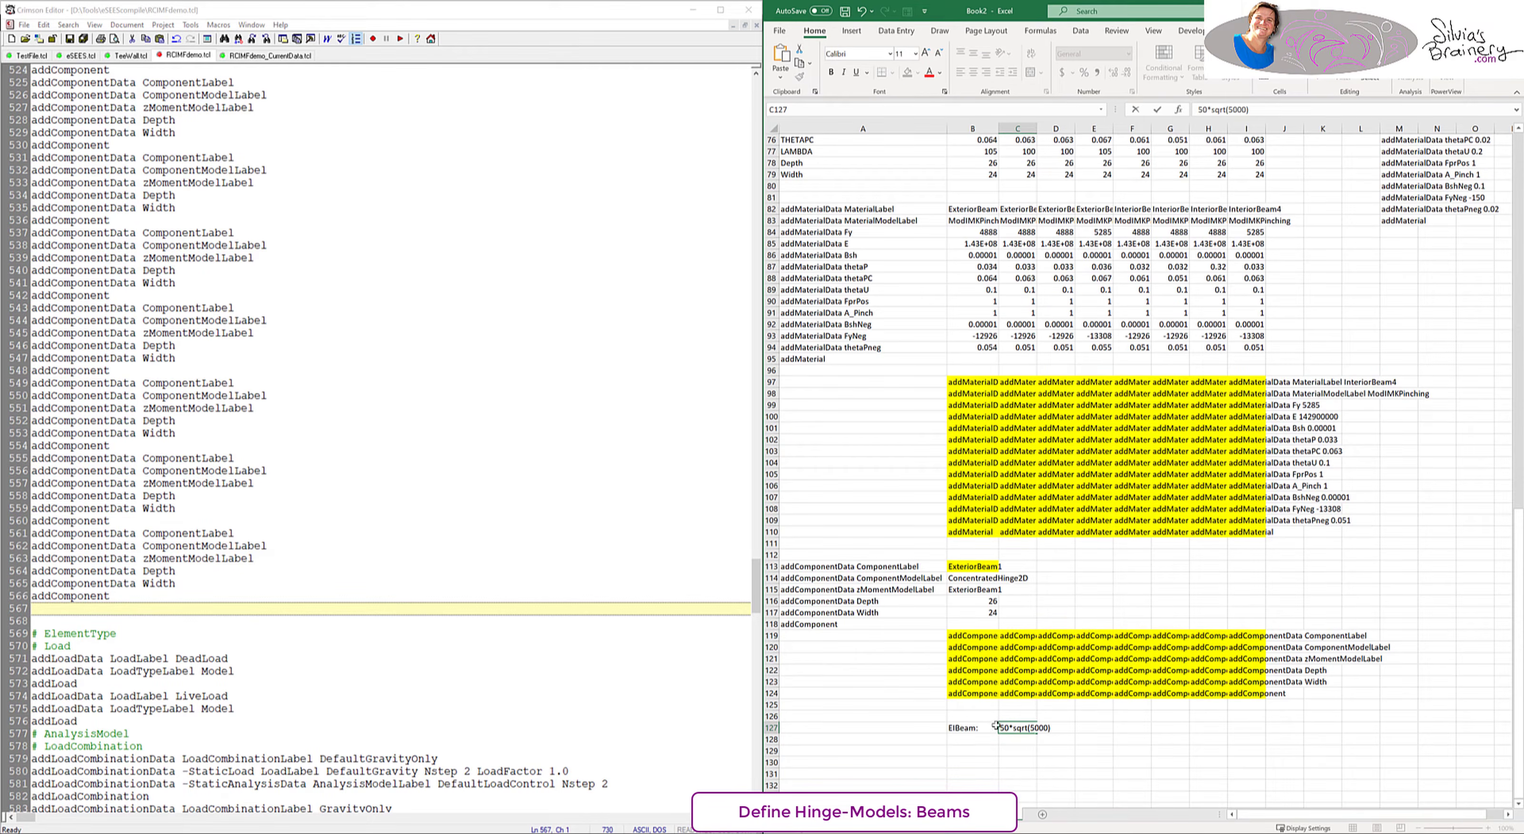
key("Left")
key("Right")
type("=57*sqrt(5000)")
key("Return")
key("Up")
left_click(1265, 110)
type("*")
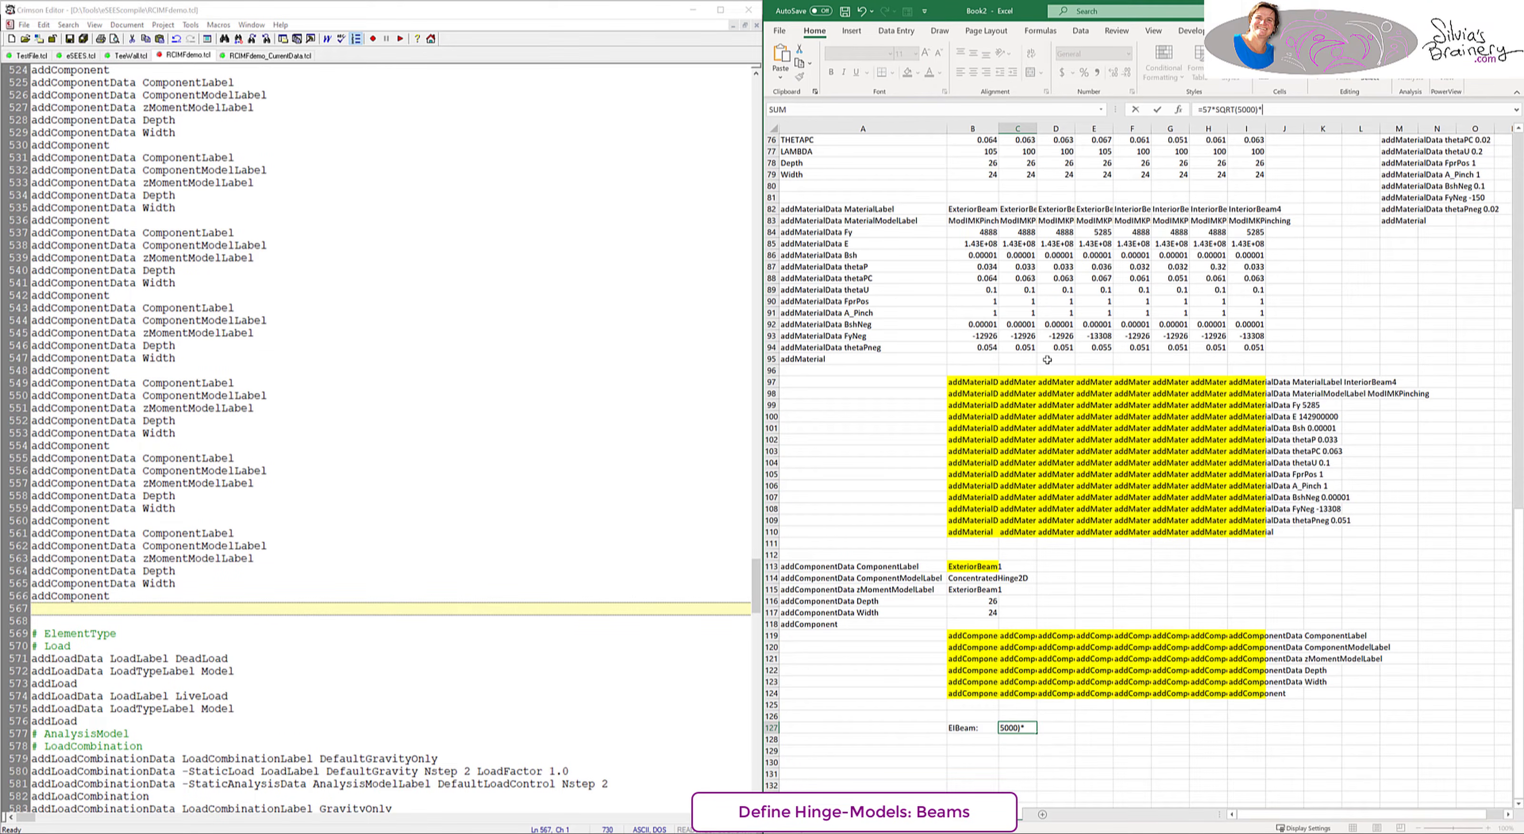
- Switch to eSEES, reload the edited Tcl file, and review the component errors in the program messages
scroll(892, 329, "up", 3)
left_click(227, 557)
left_click(155, 822)
left_click(46, 23)
left_click(139, 57)
left_click(1341, 306)
left_click_drag(762, 375, 1018, 374)
left_click(259, 796)
left_click_drag(266, 41, 660, 171)
scroll(479, 320, "up", 5)
left_click(236, 828)
left_click(261, 598)
- In Excel, cancel the pending EIBeam formula edit and extend the ExteriorBeam1 component arguments in B113:B117 across columns C to I
double_click(1228, 738)
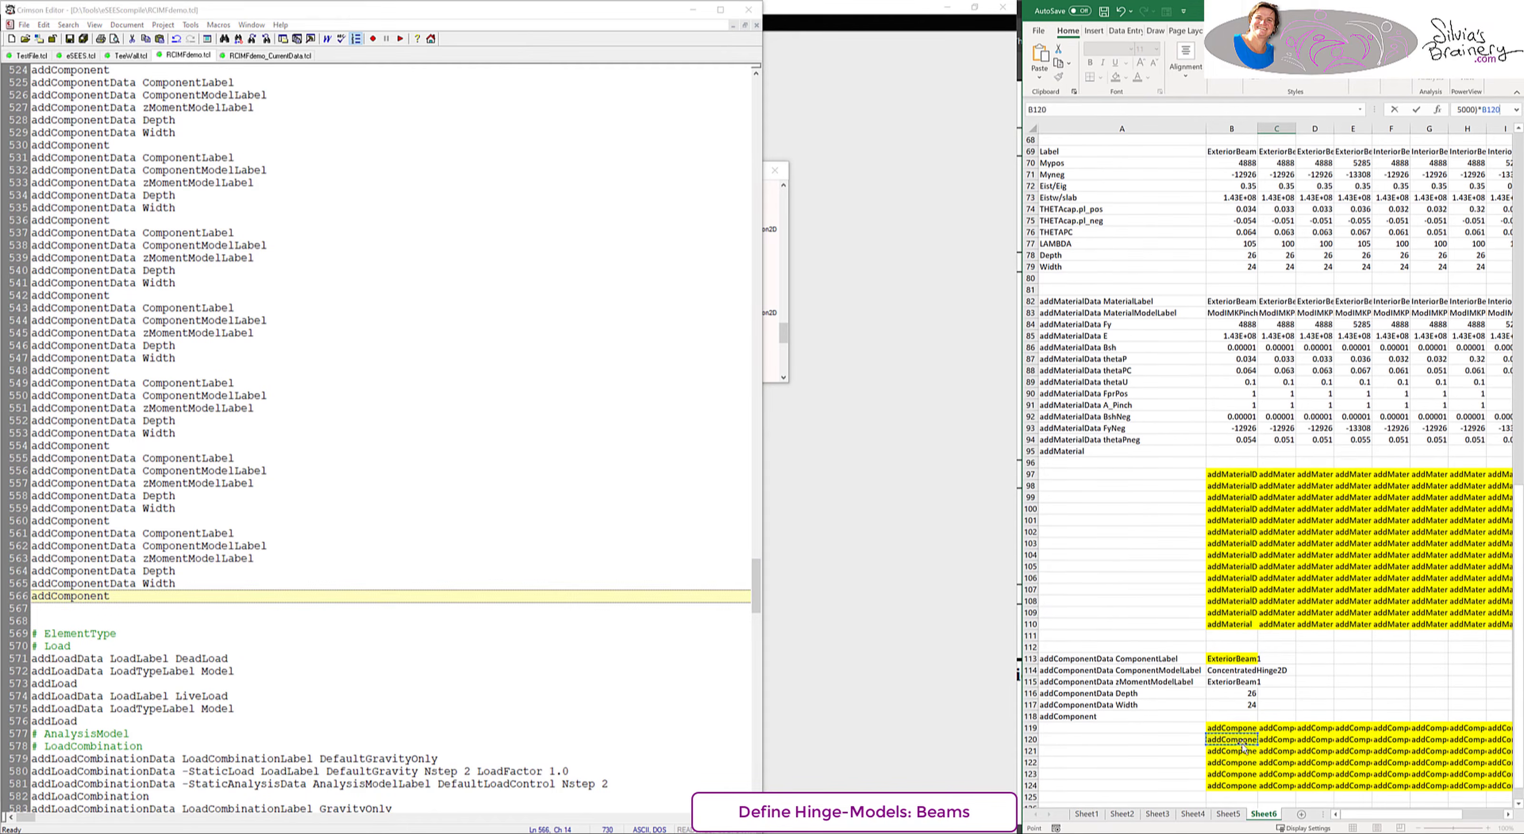
scroll(1228, 646, "down", 3)
key("Escape")
left_click_drag(1231, 567, 1338, 566)
key("ctrl+c")
key("ctrl+v")
- In the Tcl file, delete the incomplete component commands that follow the ExteriorBeam1 component
left_click(115, 598)
scroll(115, 598, "up", 7)
left_click(32, 345, "shift")
key("Delete")
- Copy the regenerated component commands from Excel columns C to I one beam at a time into the Tcl file after ExteriorBeam1
key("alt+Tab")
left_click_drag(1109, 635, 1110, 692)
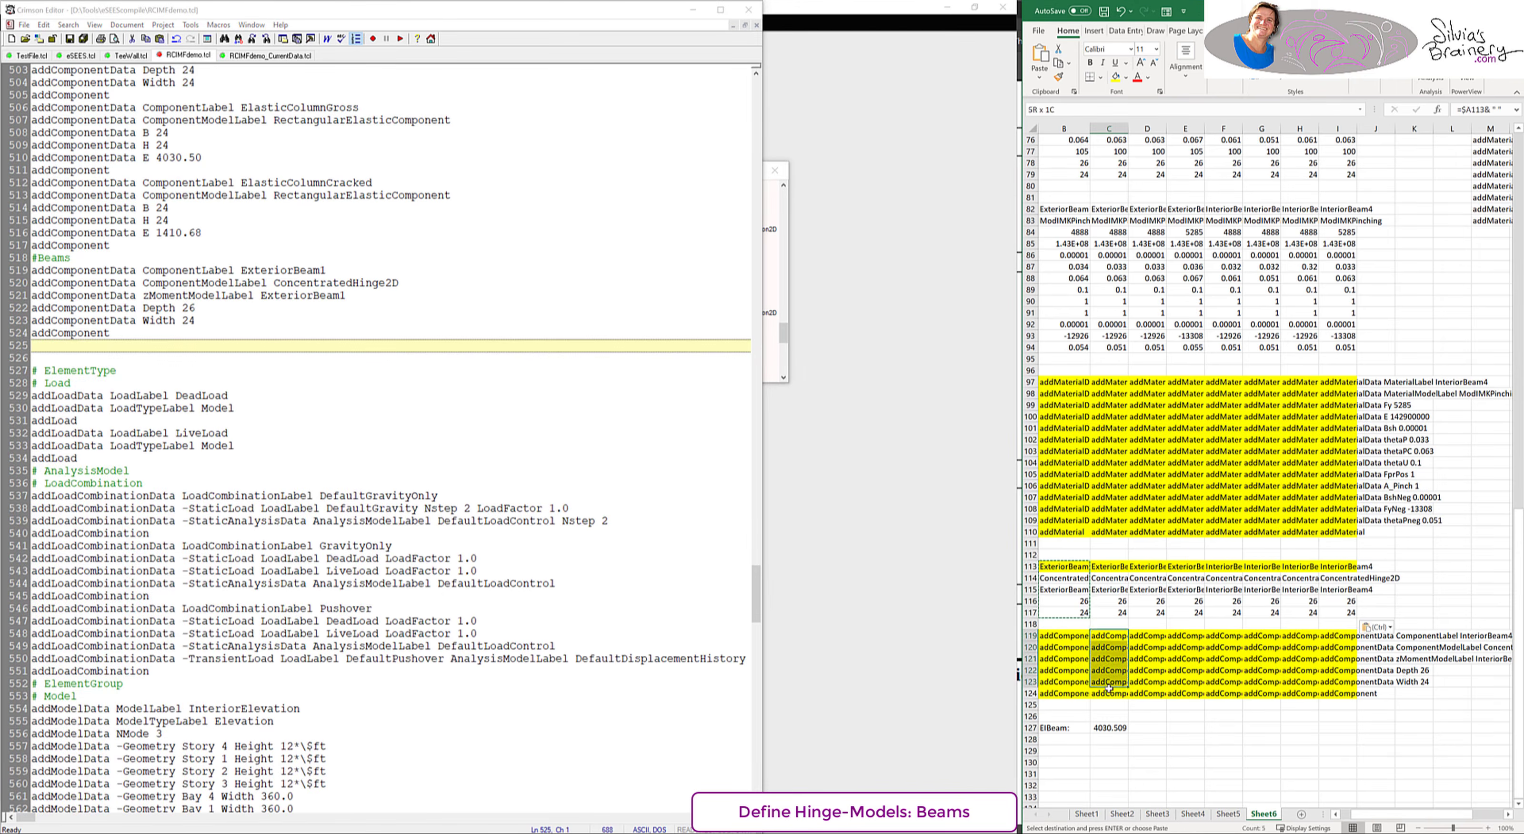
key("ctrl+c")
key("ctrl+v")
key("ctrl+c")
key("ctrl+v")
left_click_drag(1148, 636, 1185, 692)
key("ctrl+c")
key("ctrl+v")
key("ctrl+c")
key("ctrl+v")
left_click_drag(1224, 636, 1262, 693)
key("ctrl+c")
key("ctrl+v")
key("ctrl+c")
key("ctrl+v")
left_click_drag(1300, 636, 1344, 694)
key("ctrl+c")
key("ctrl+v")
scroll(177, 810, "down", 3)
- Switch to eSEES, reload the corrected Tcl file, and move the program messages window aside to read its latest output
key("alt+Tab")
left_click(45, 23)
left_click(84, 63)
left_click_drag(592, 171, 1271, 165)
left_click_drag(1463, 327, 1463, 373)
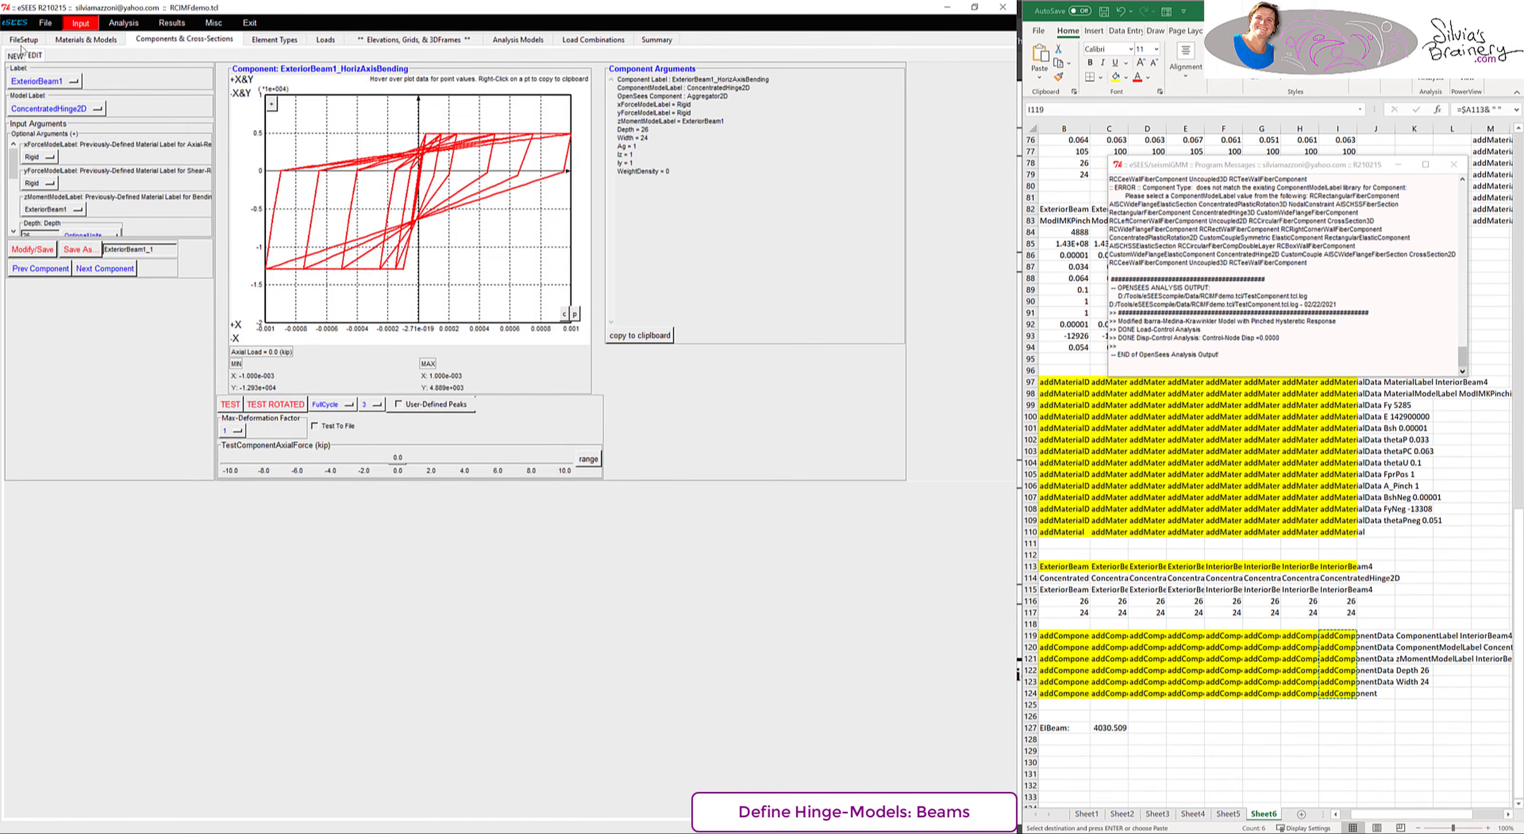
- Start a new ElasticComponent and set its Young's modulus to 4030
left_click(15, 56)
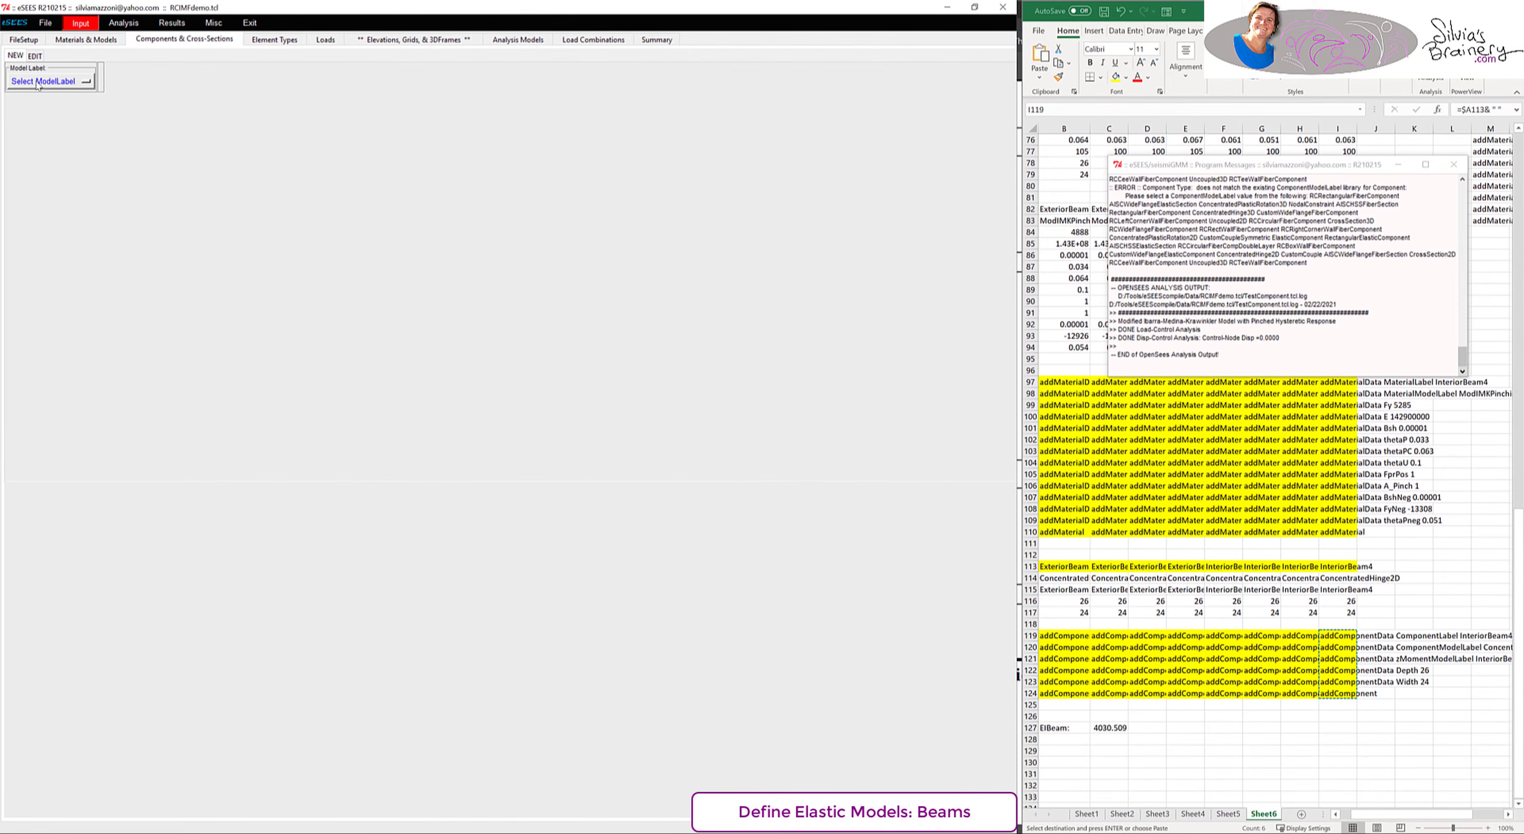
left_click(47, 81)
mouse_move(89, 88)
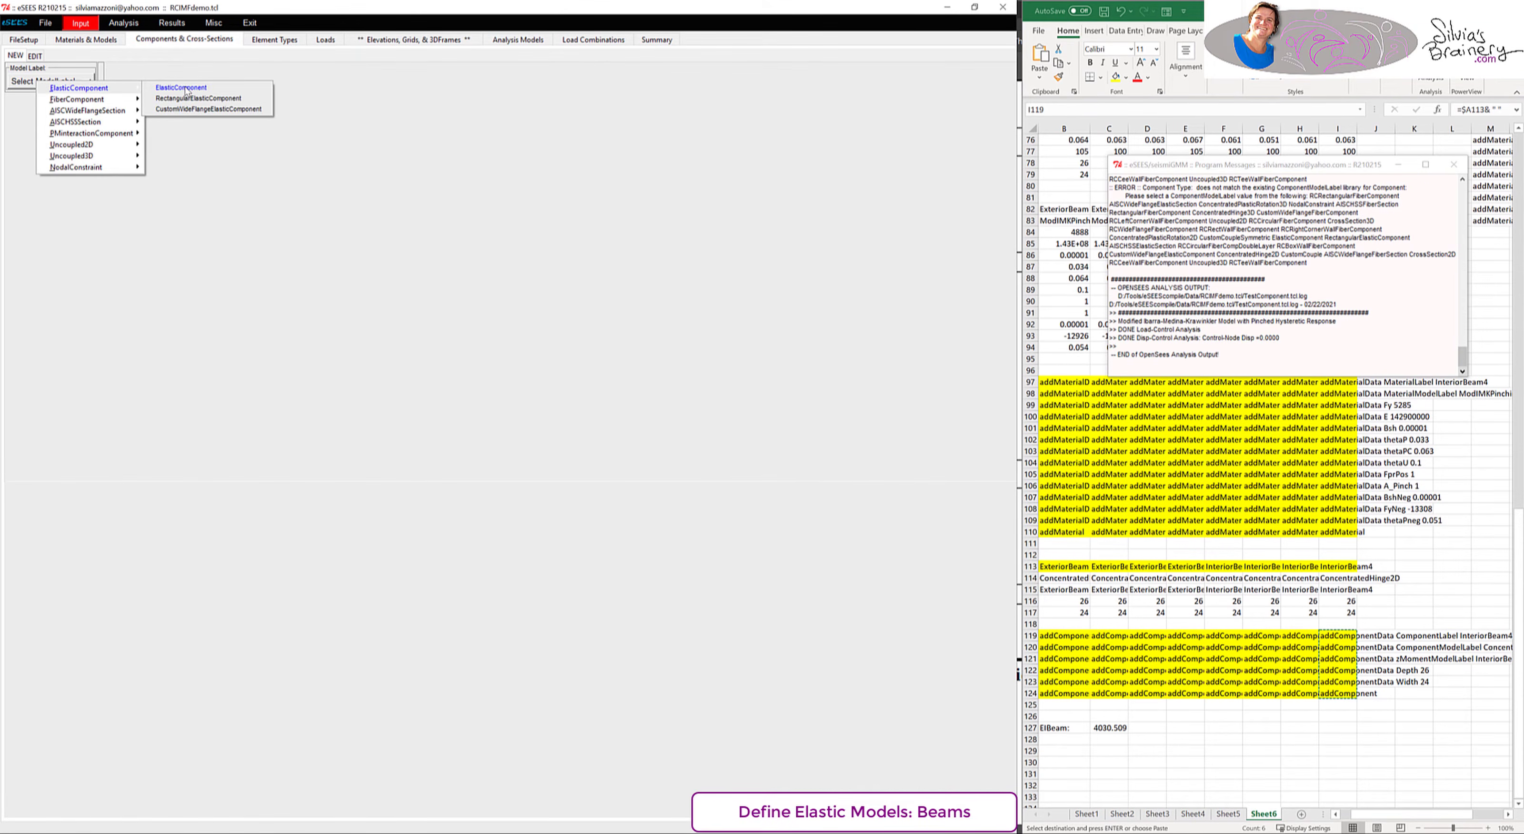
left_click(186, 89)
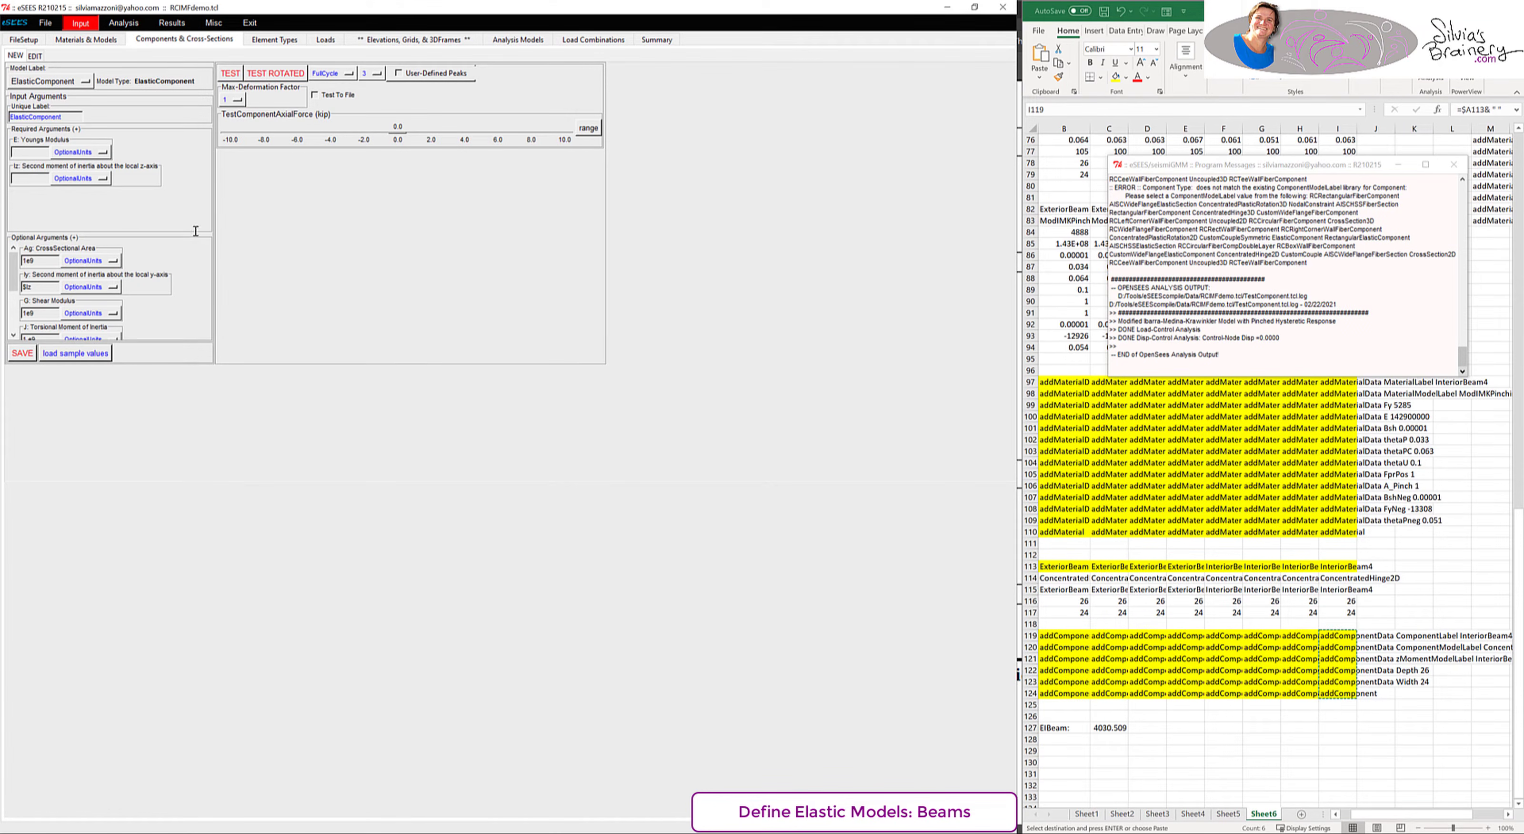
left_click(1117, 735)
left_click(19, 151)
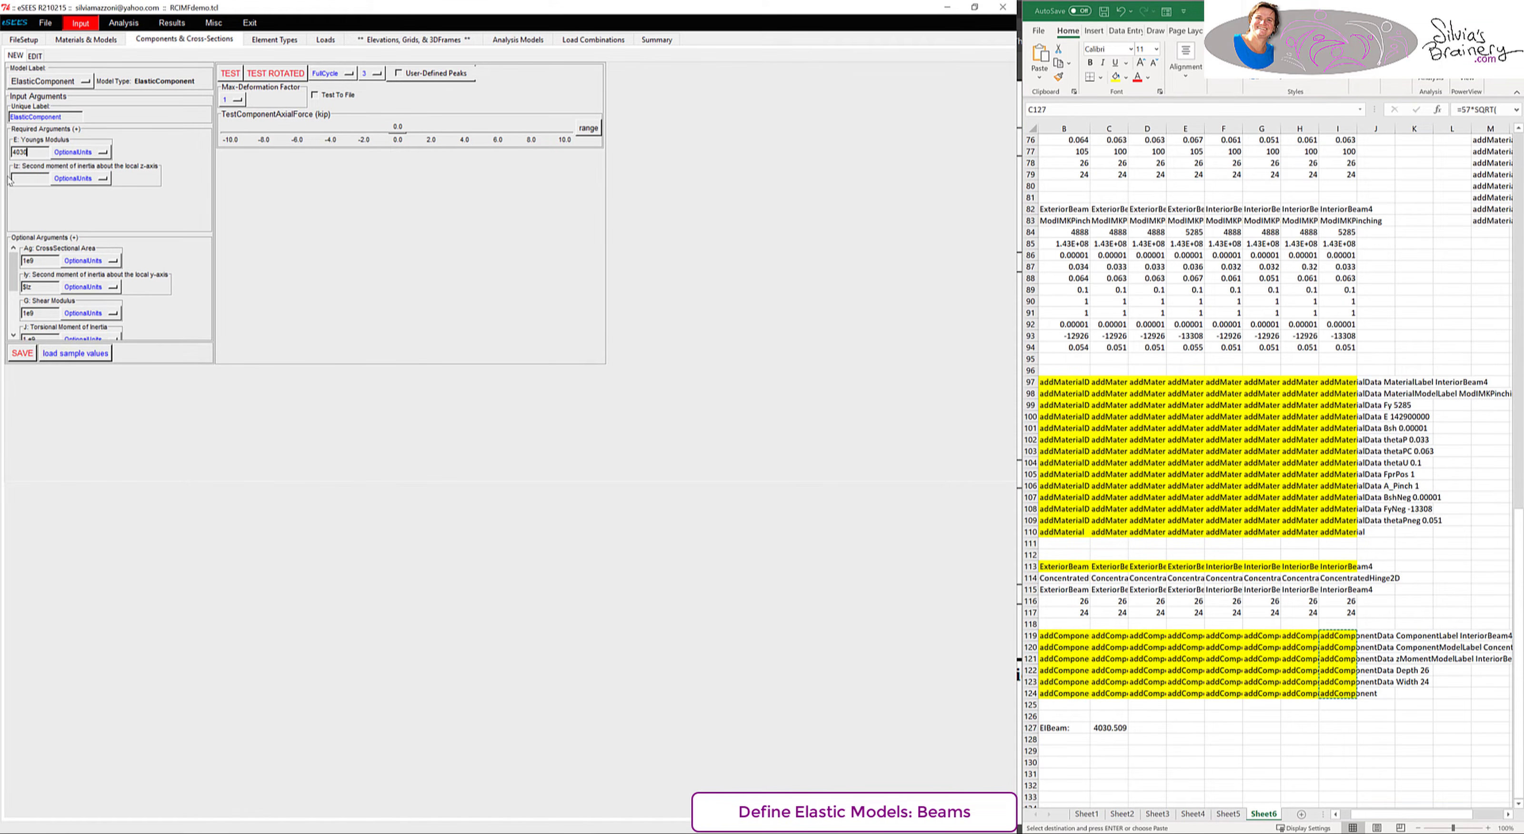
- In Excel, enter =D85/C127 in D127 and use the resulting 3.55E+04 as the elastic component's Iz
left_click(1147, 727)
type("=")
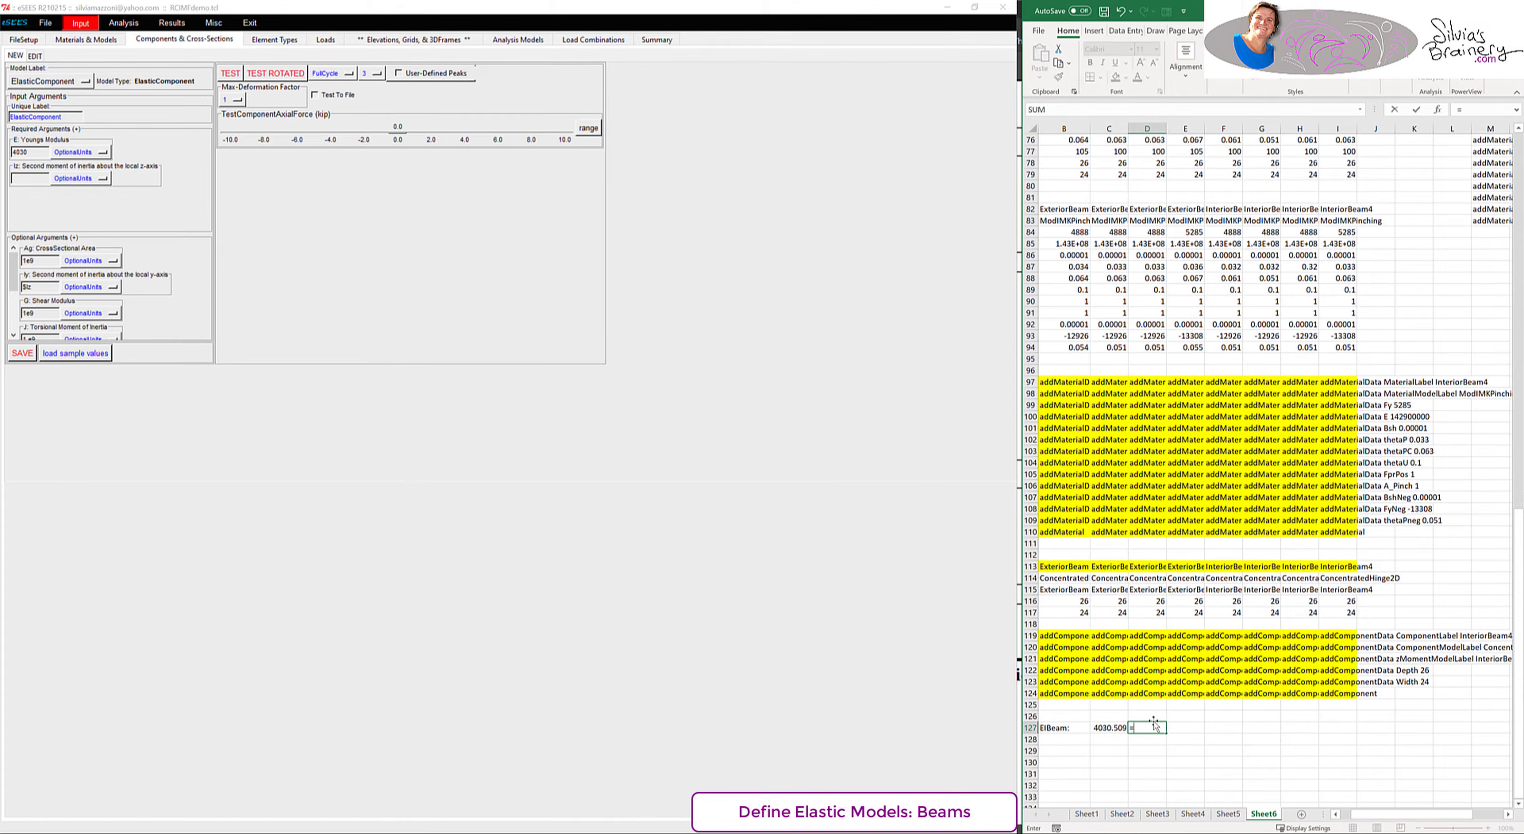
left_click(1157, 243)
type("/")
left_click(1111, 727)
key("ctrl+Return")
key("ctrl+c")
left_click(28, 178)
key("ctrl+v")
- Trace the D127 formula to the Eistw/slab row, save the elastic component as ElasticBeamEffective, and check the program messages
left_click(1137, 725)
left_click_drag(1377, 814, 1355, 803)
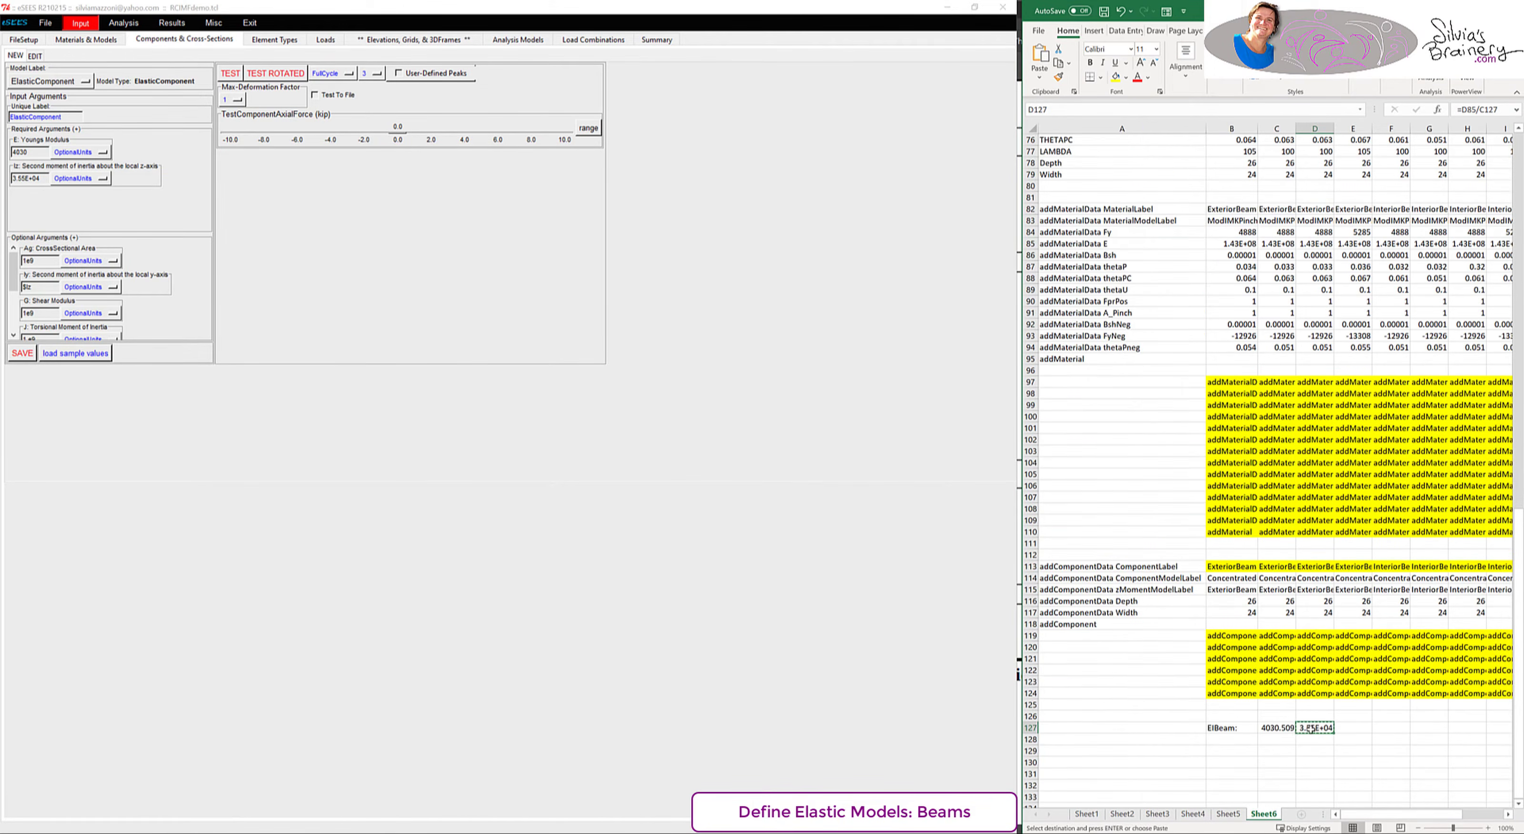
double_click(1310, 727)
scroll(1243, 473, "up", 5)
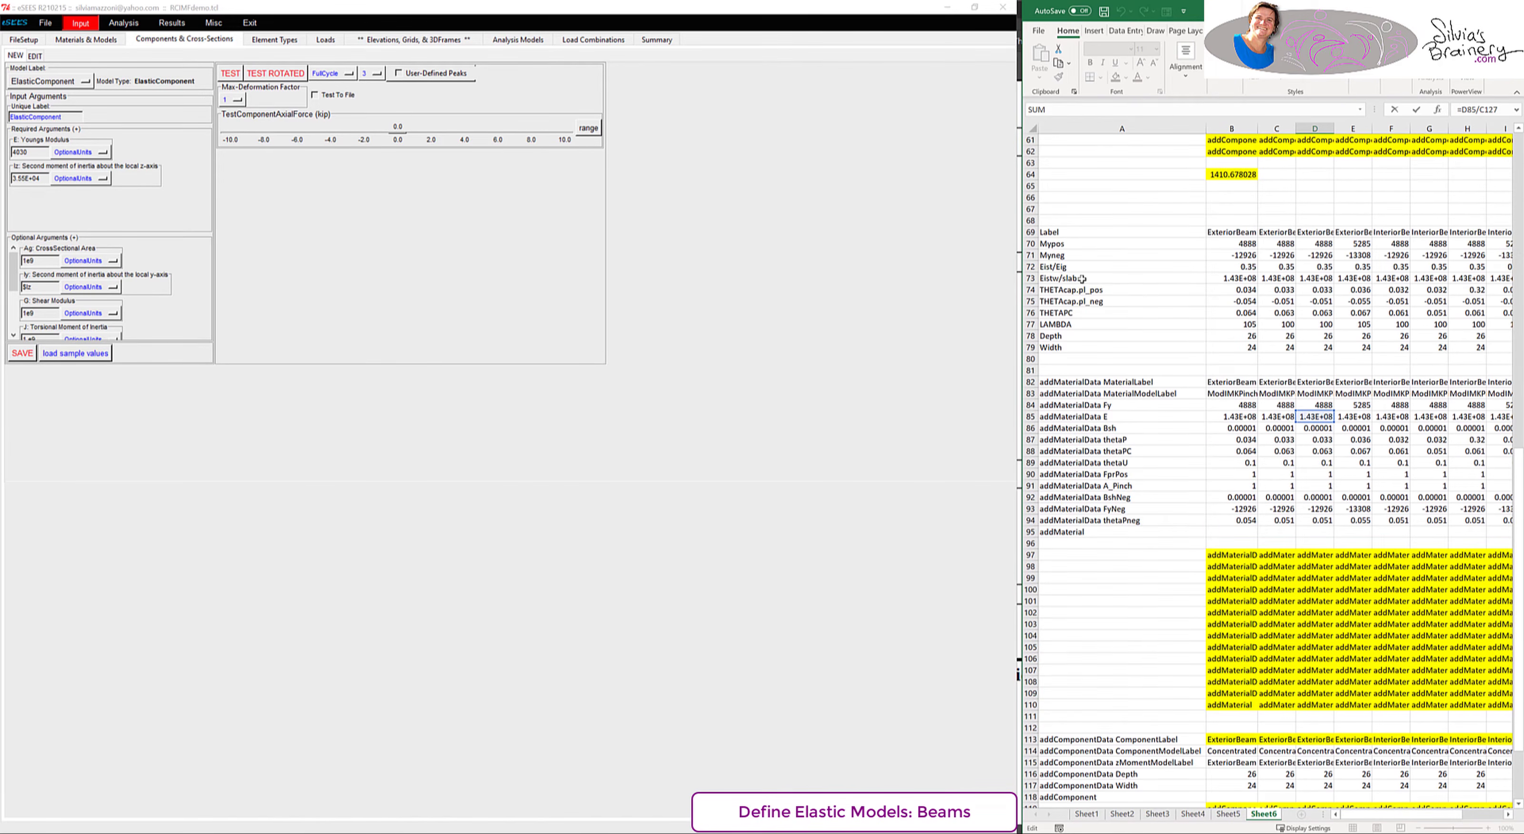
left_click(1150, 280)
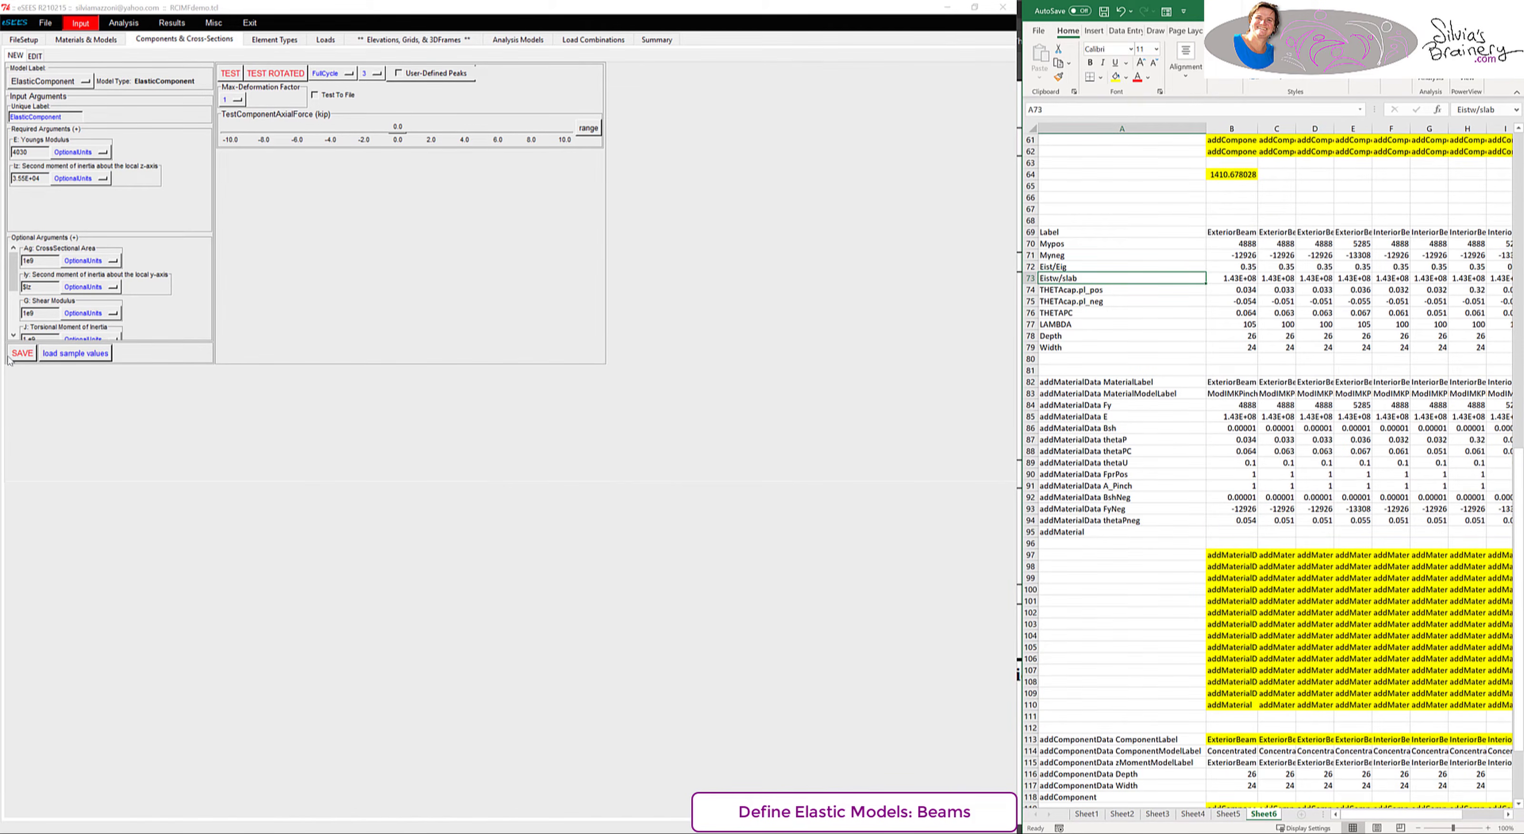
left_click(74, 117)
left_click_drag(29, 116, 86, 118)
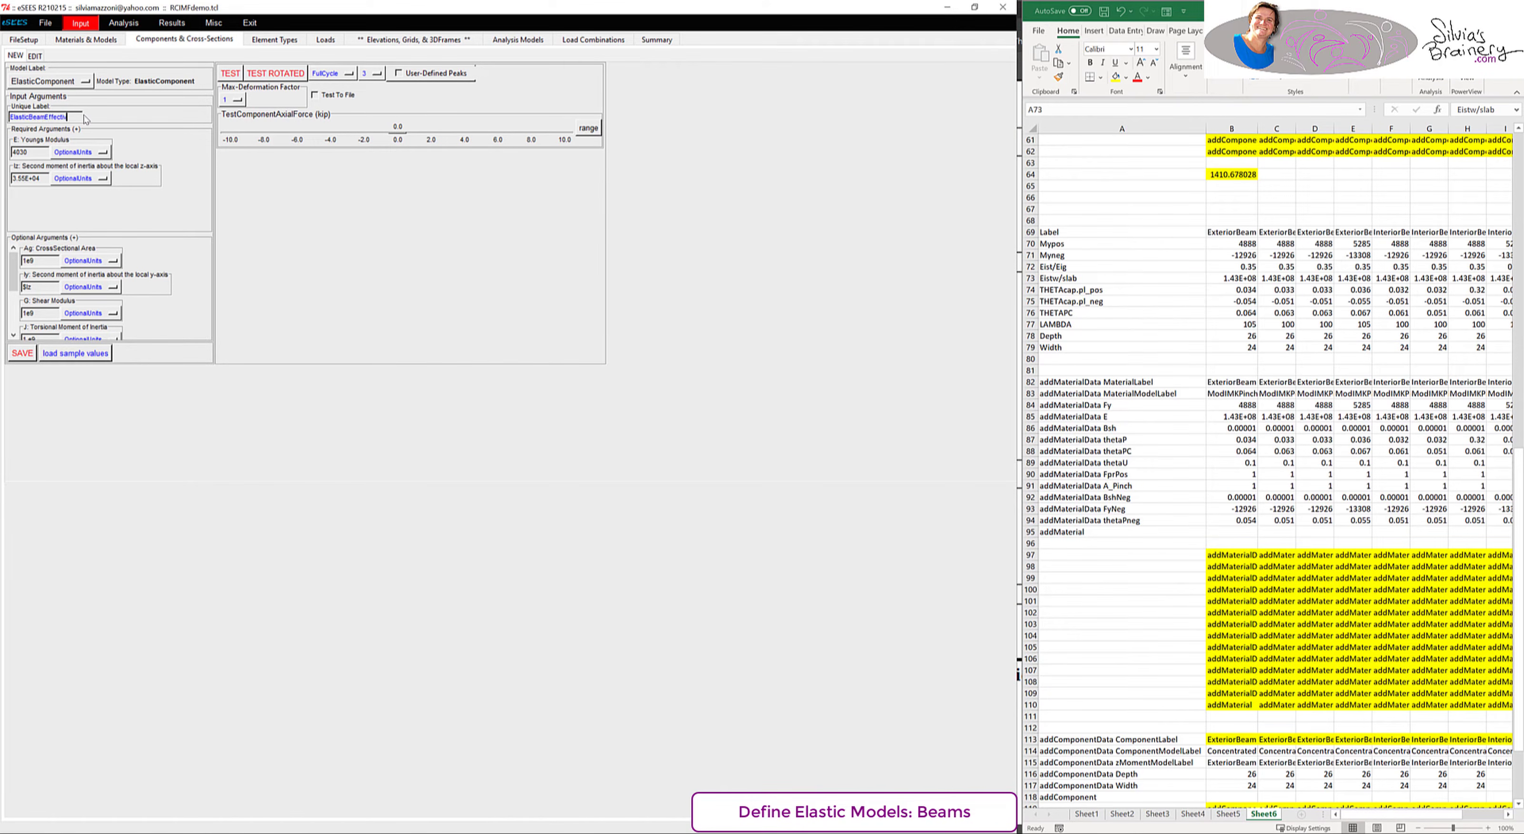
left_click(22, 353)
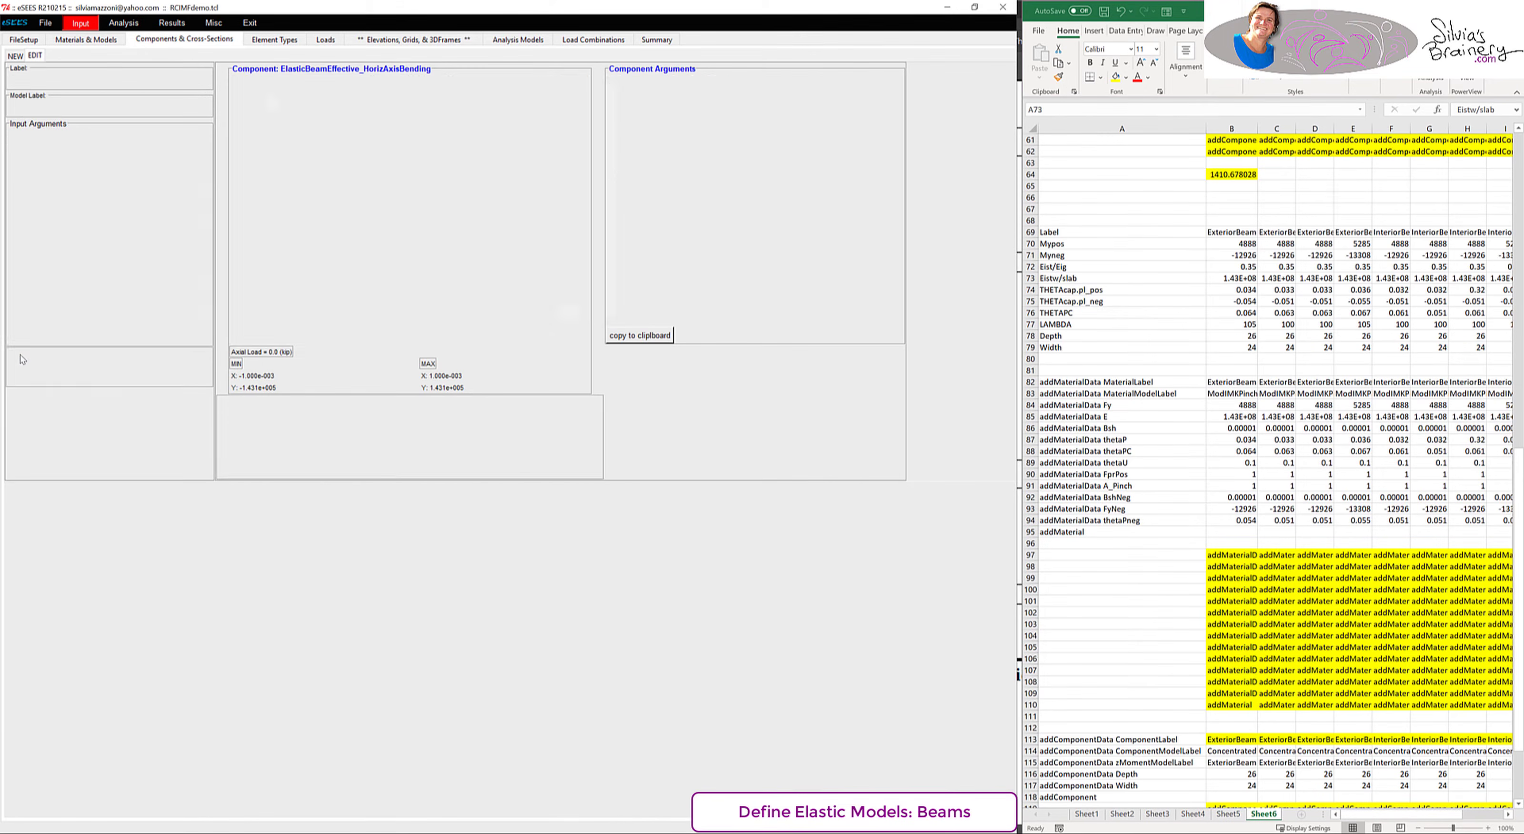
mouse_move(165, 824)
left_click(247, 805)
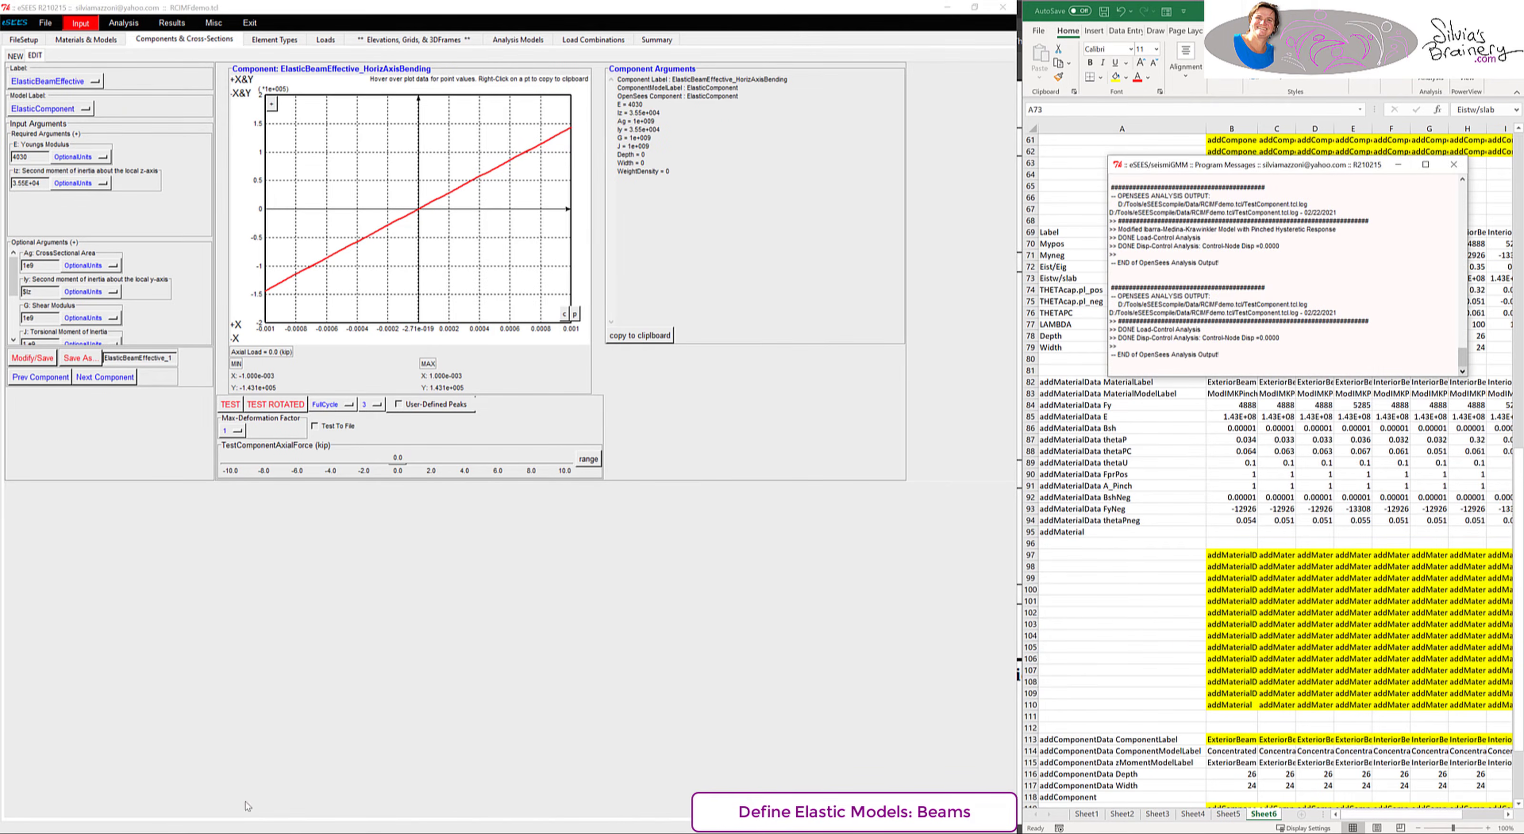
left_click(46, 22)
left_click(67, 99)
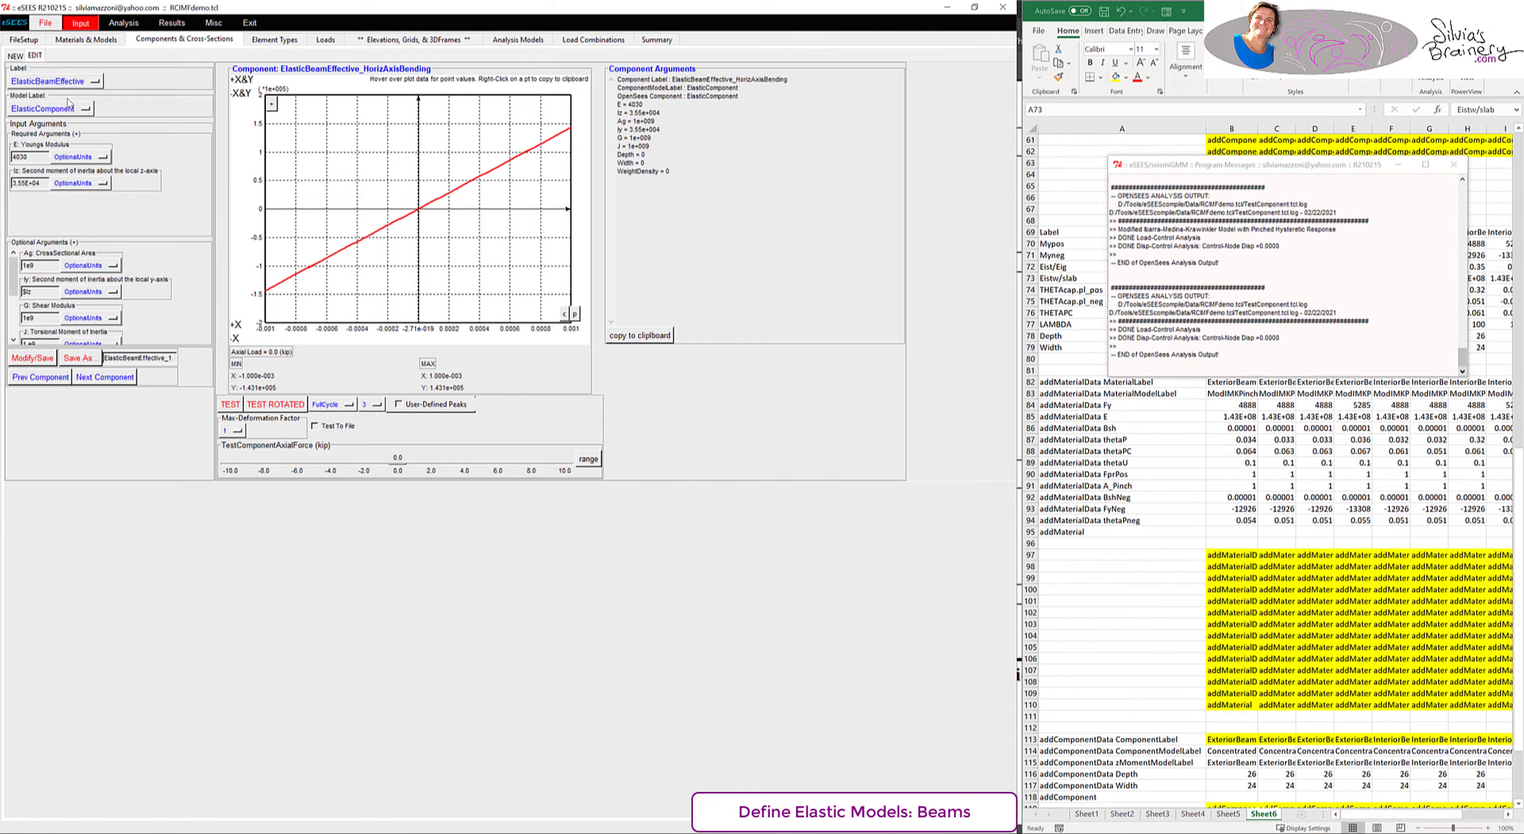
- Open the interior concentrated-hinge elevation model for editing and hide its ghosted diagonal and chevron braces
left_click(384, 44)
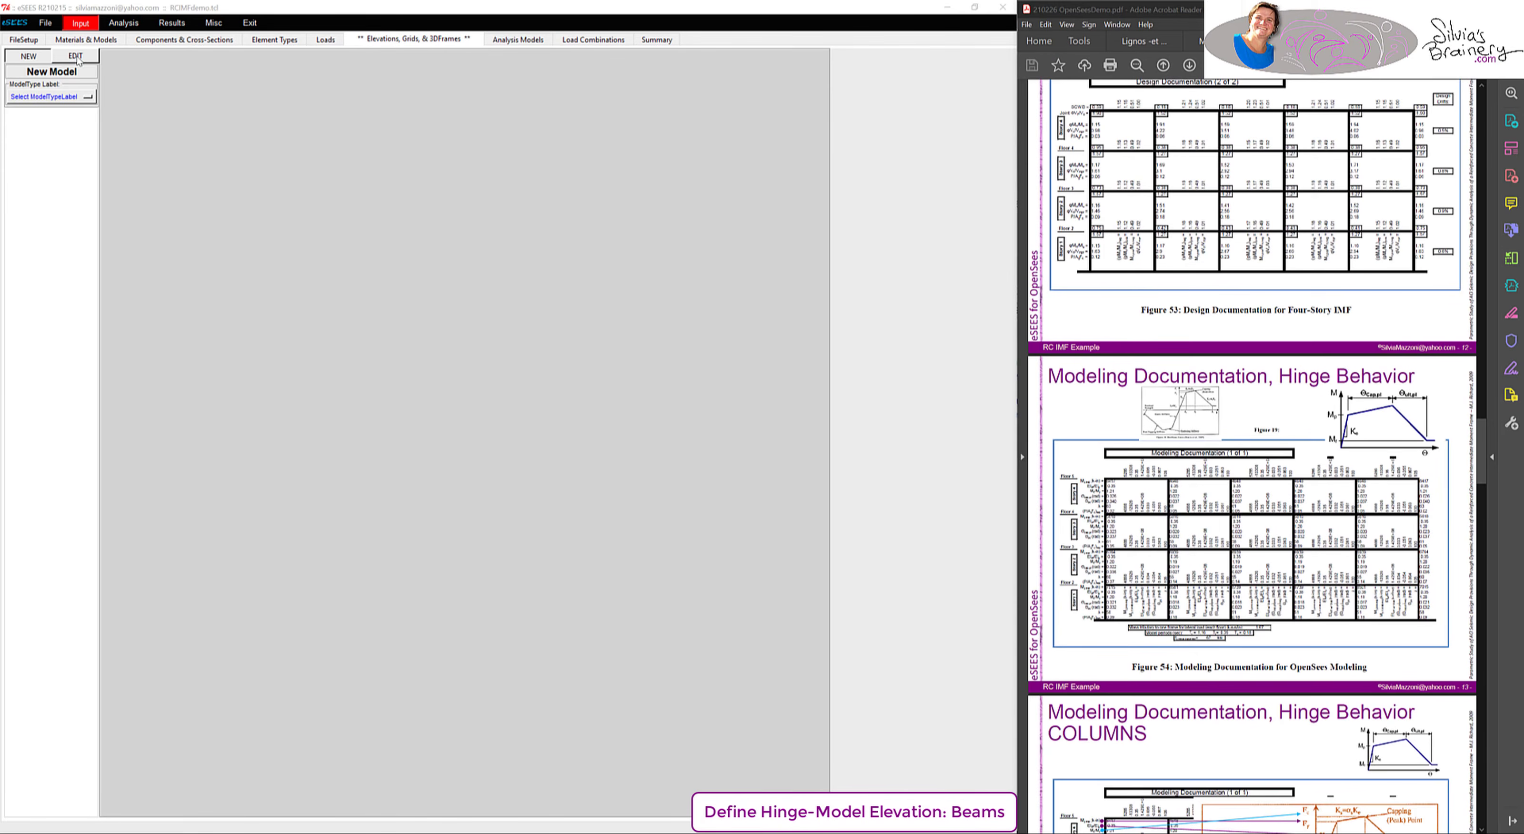
left_click(54, 97)
mouse_move(83, 104)
left_click(180, 112)
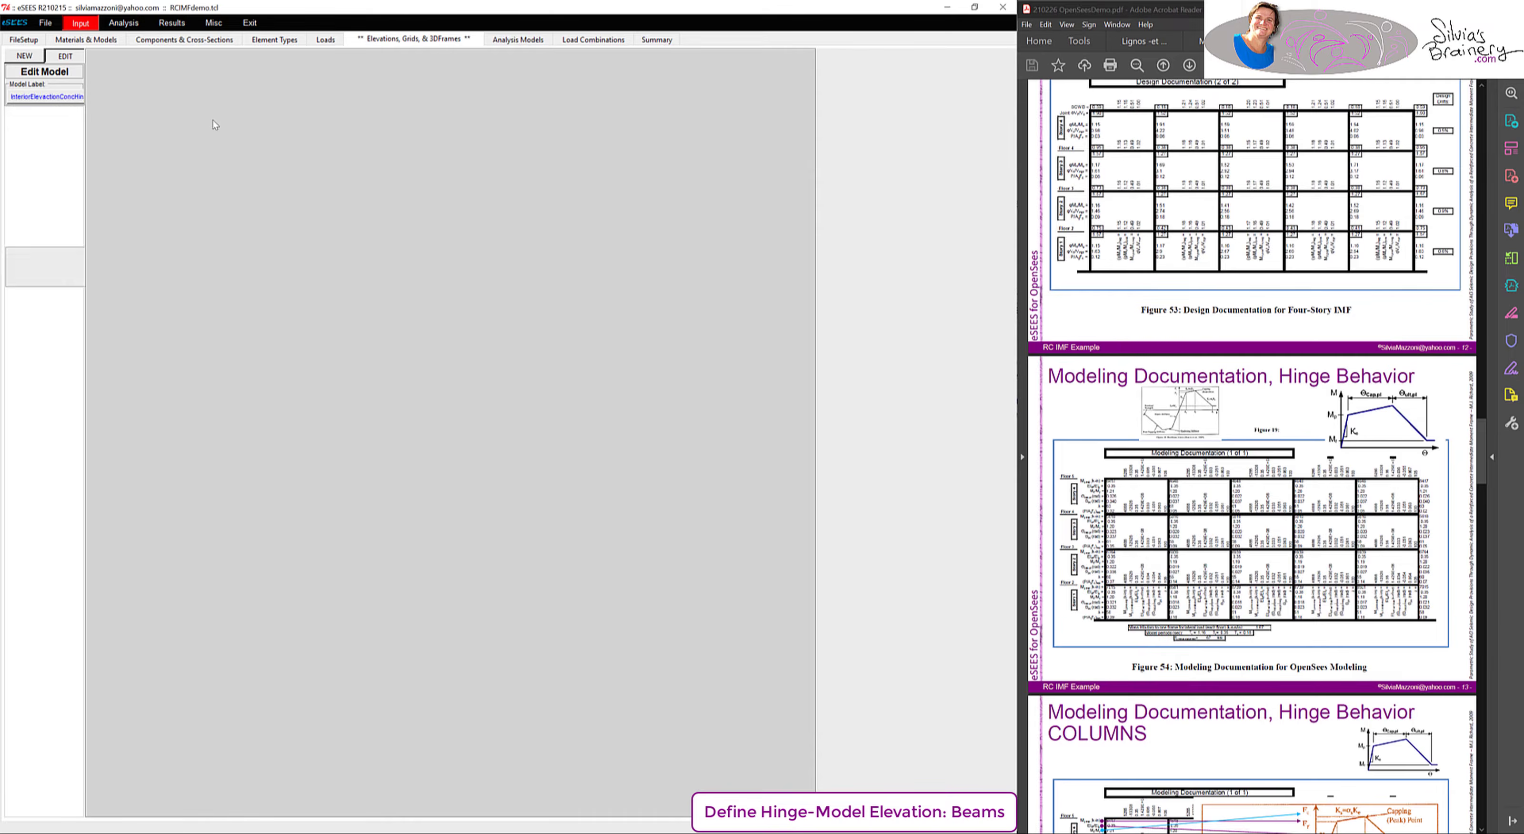
left_click(236, 812)
left_click(376, 811)
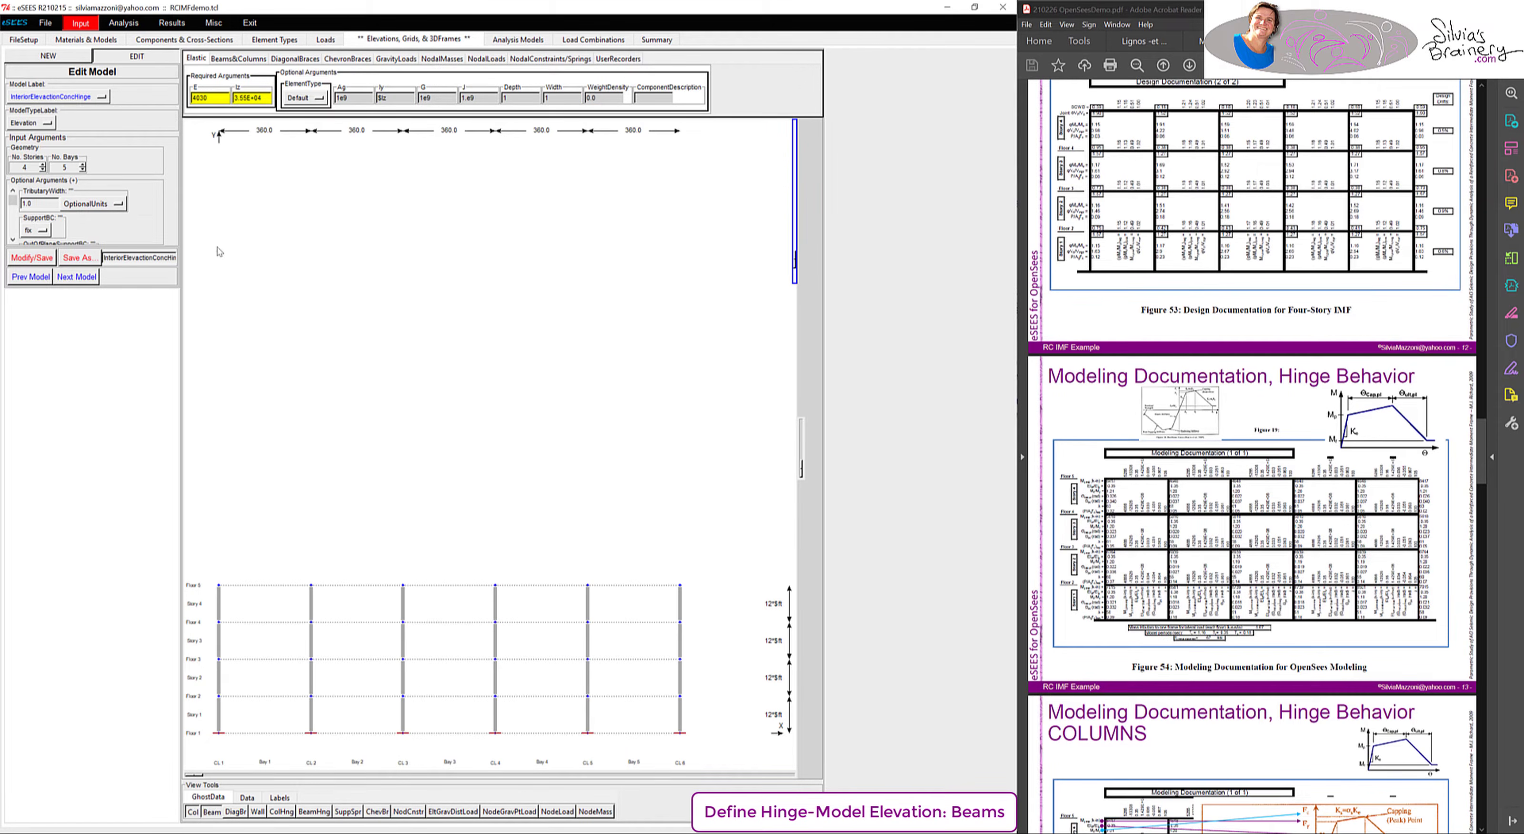
- Add the Floor 2 beams in Bays 1 and 5 with ExteriorBeam1 at both ends and ElasticBeamEffective at the midpoint
left_click(237, 58)
left_click(246, 90)
mouse_move(306, 156)
left_click(384, 162)
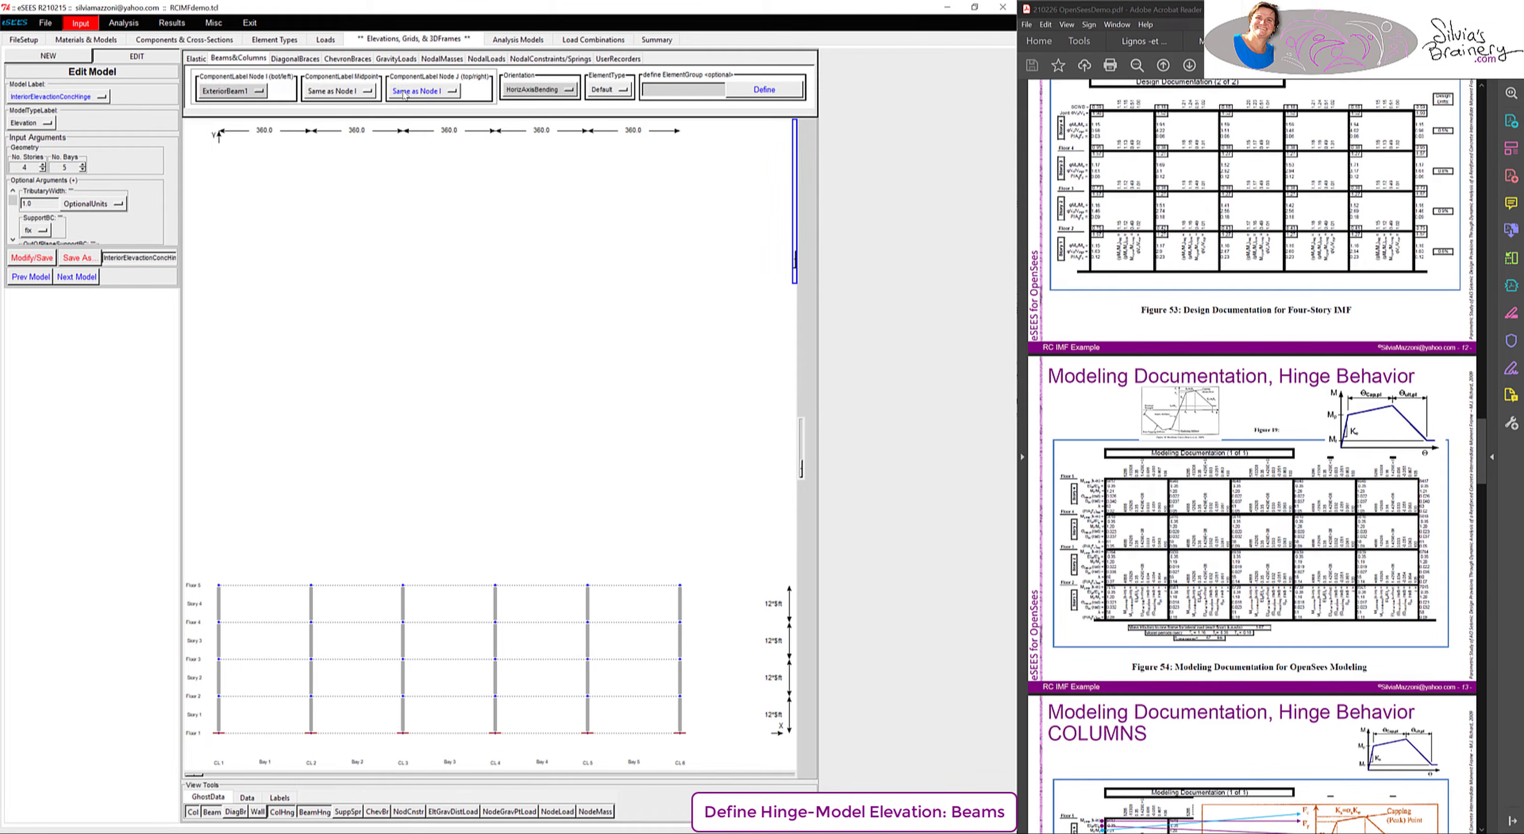
left_click(404, 93)
mouse_move(464, 159)
left_click(553, 163)
left_click(336, 93)
mouse_move(411, 148)
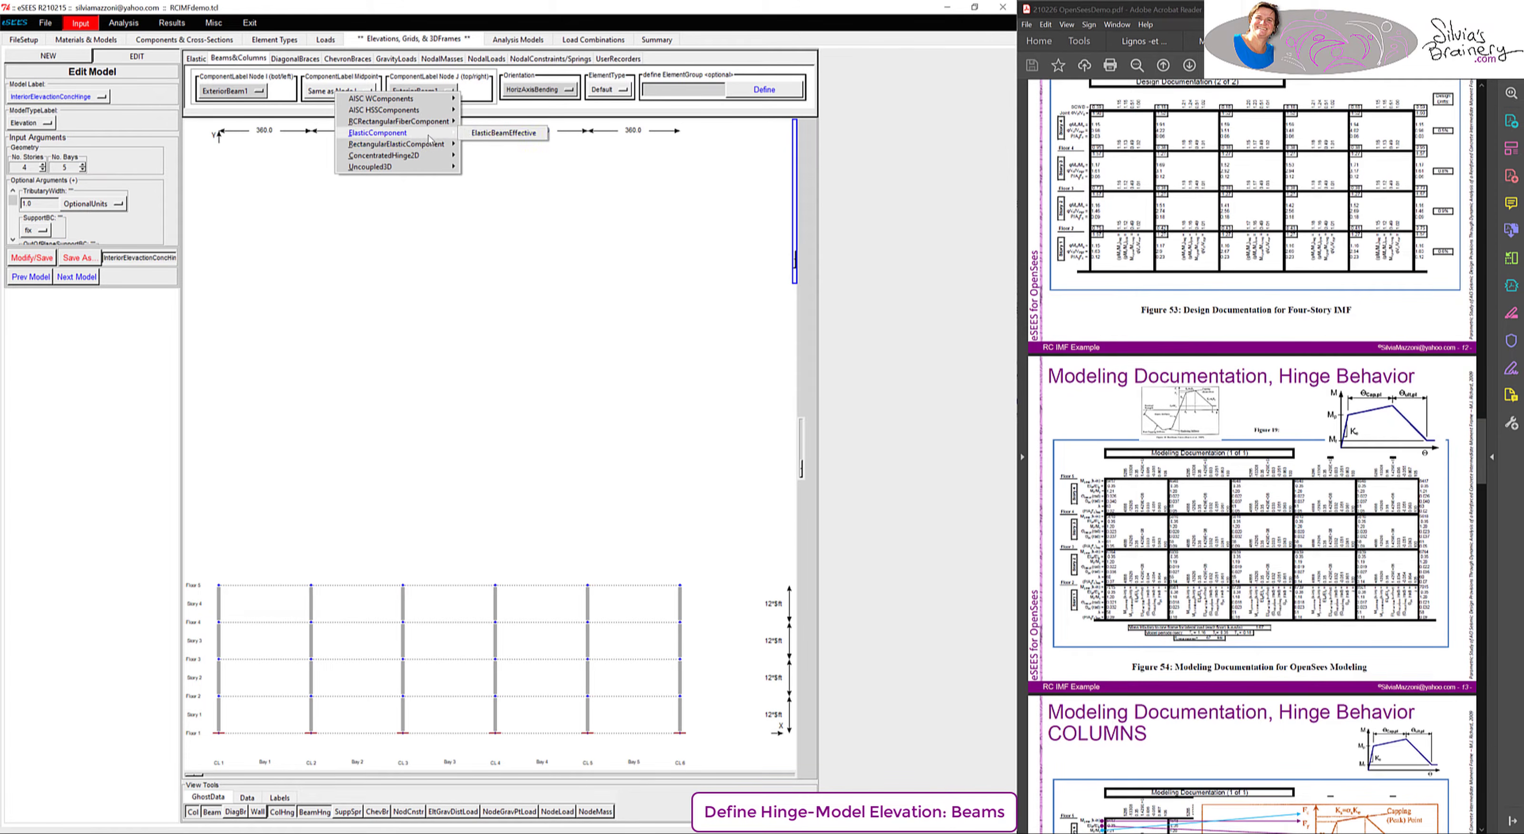
left_click(497, 144)
left_click(246, 696)
left_click(629, 697)
- Add the Floor 3 beams in Bays 1 and 5 with ExteriorBeam2 at Node I and Node J
left_click(236, 90)
mouse_move(307, 155)
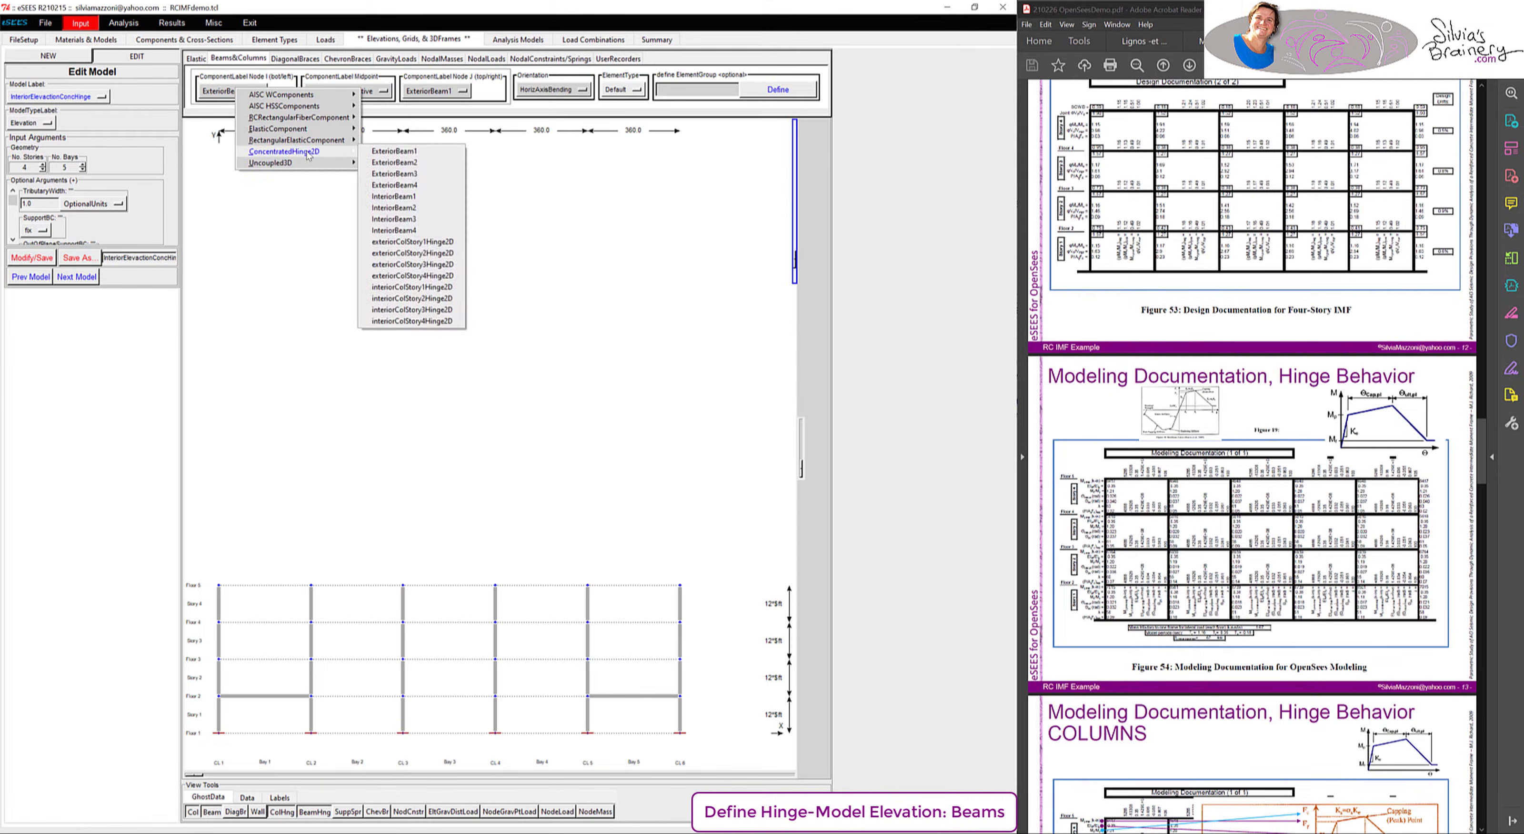
left_click(413, 163)
left_click(426, 92)
mouse_move(515, 156)
left_click(567, 170)
left_click(651, 659)
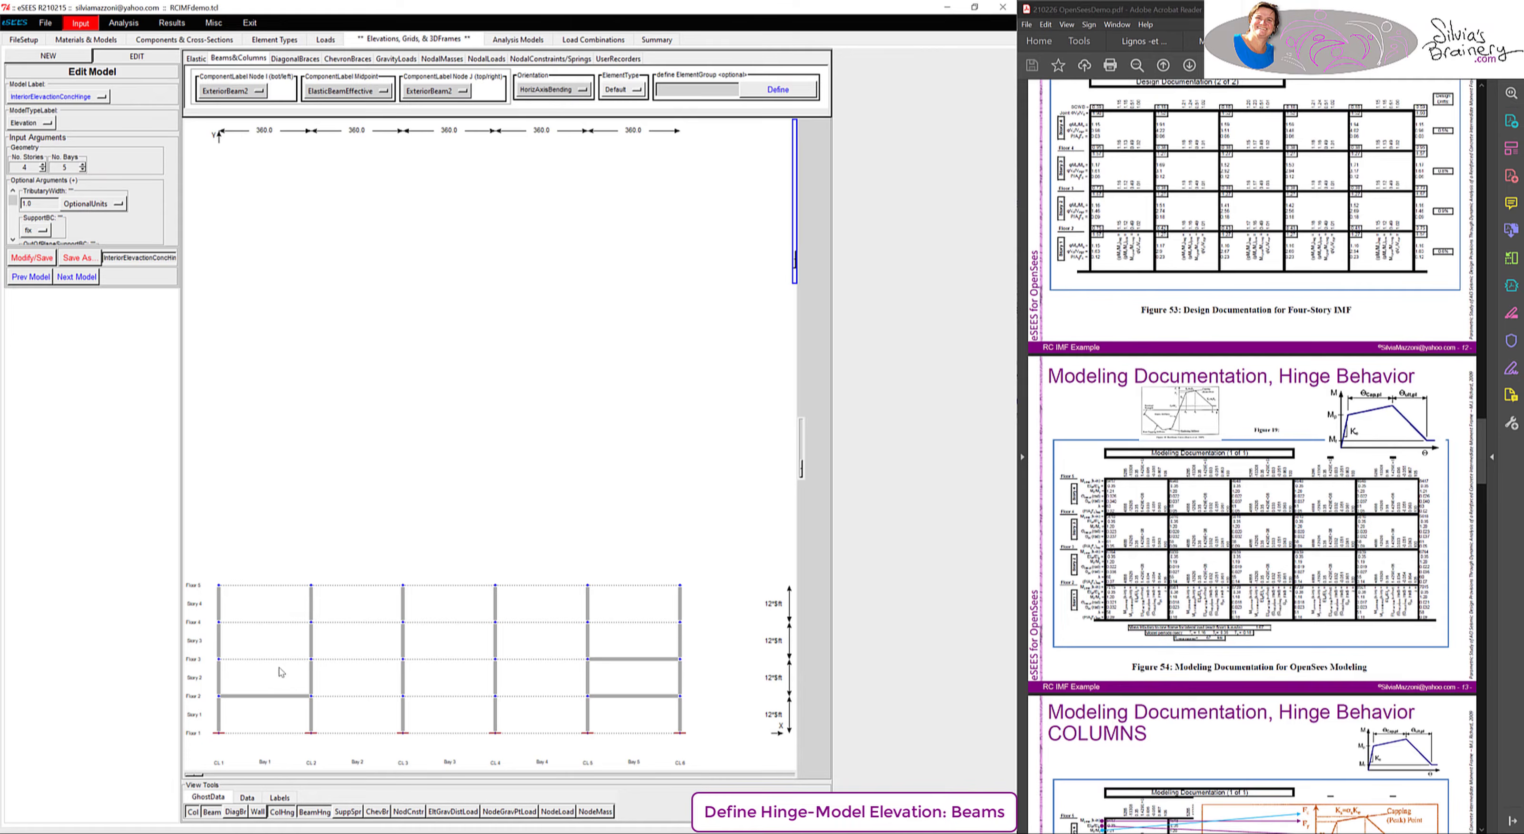
left_click(265, 658)
- Add the Floor 4 beams in Bays 1 and 5 with ExteriorBeam3 at Node I and Node J
left_click(237, 90)
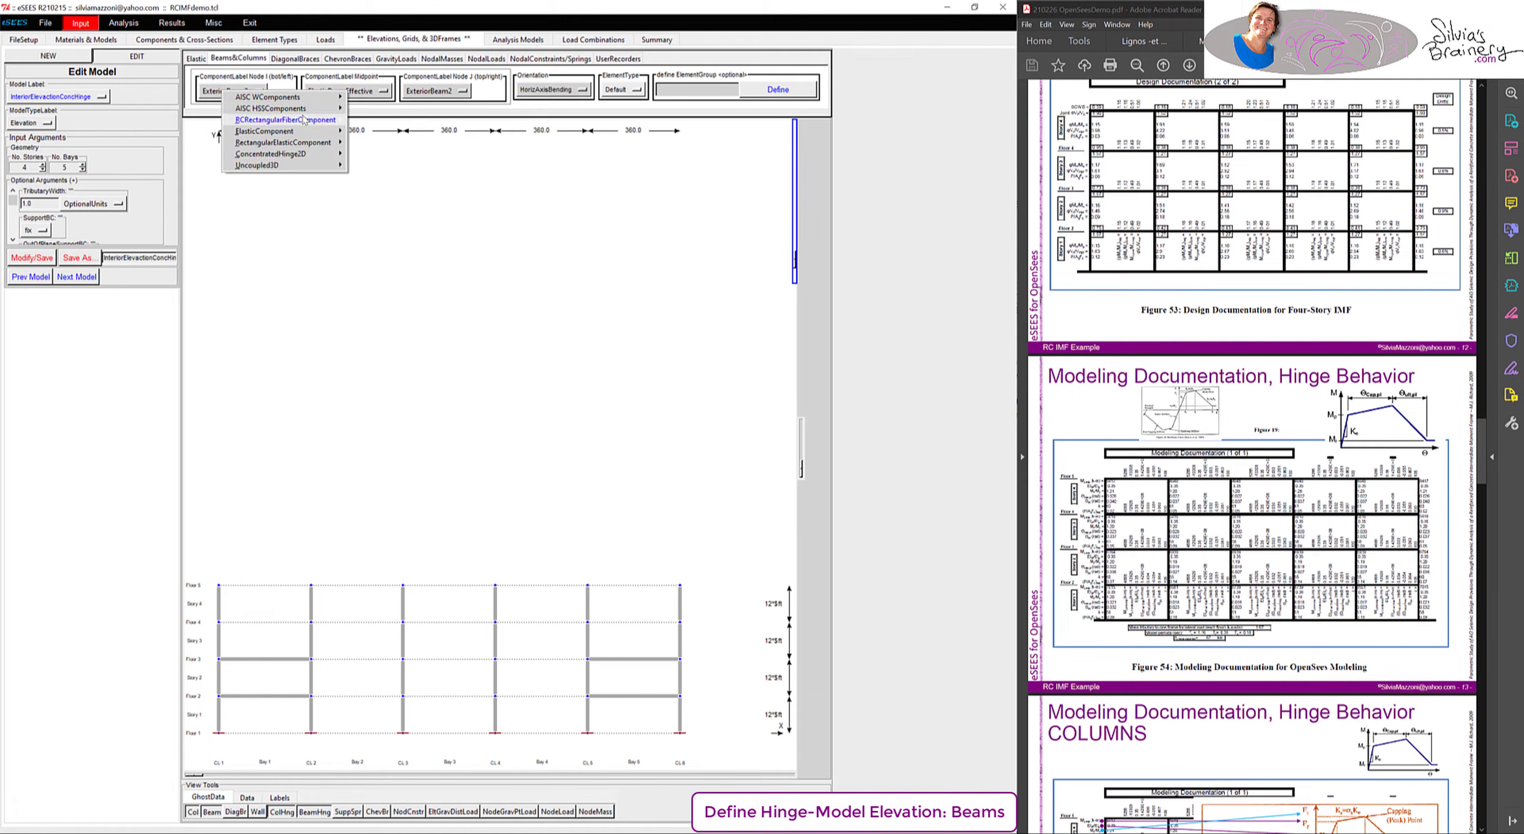
mouse_move(340, 161)
left_click(401, 178)
left_click(437, 92)
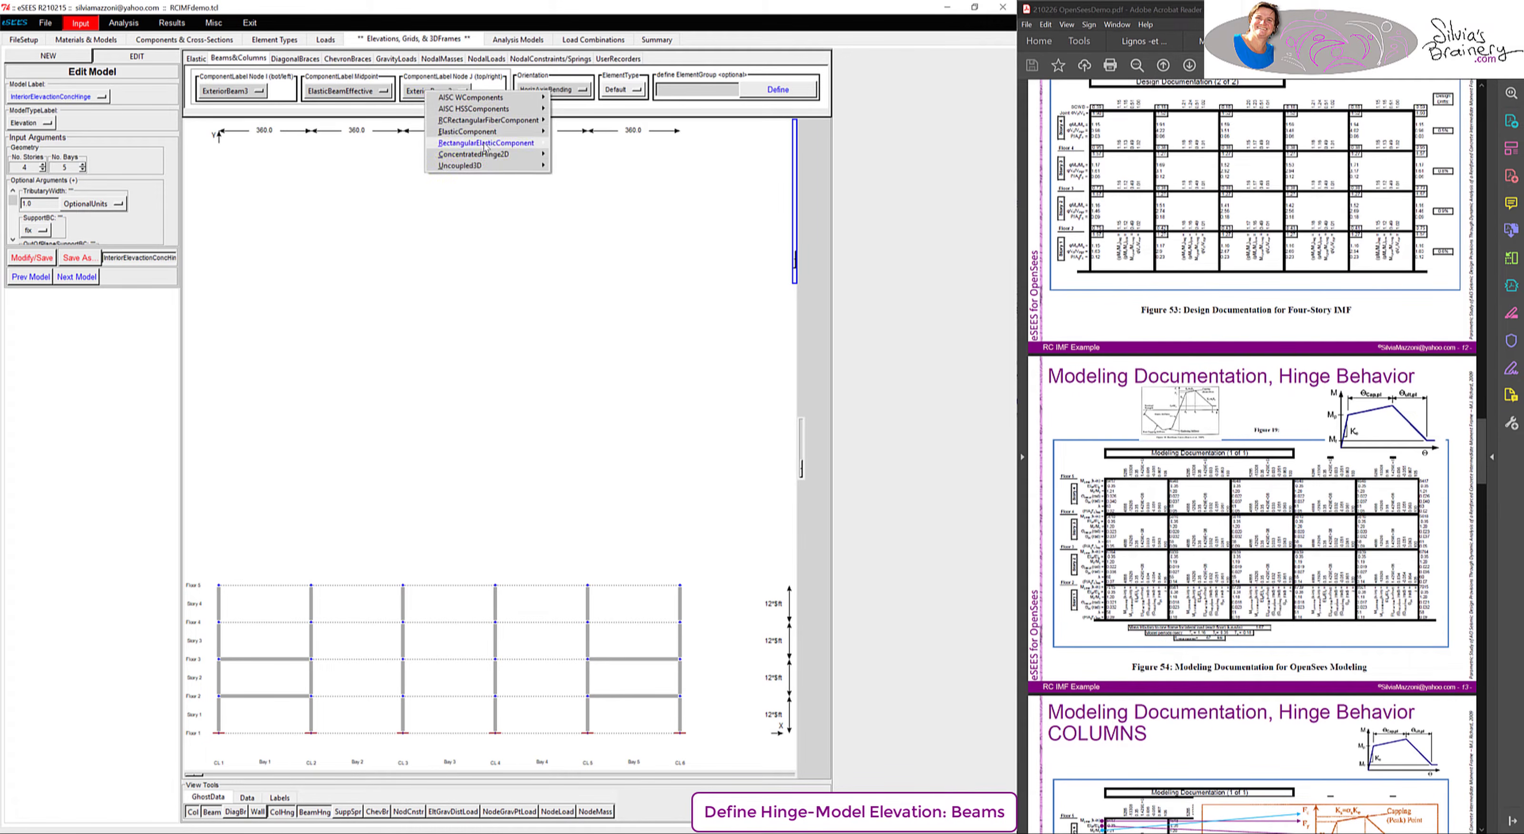
mouse_move(497, 155)
left_click(583, 178)
left_click(266, 623)
left_click(608, 623)
- Add the Floor 5 beams in Bays 1 and 5 with ExteriorBeam4 at Node I and Node J
left_click(236, 90)
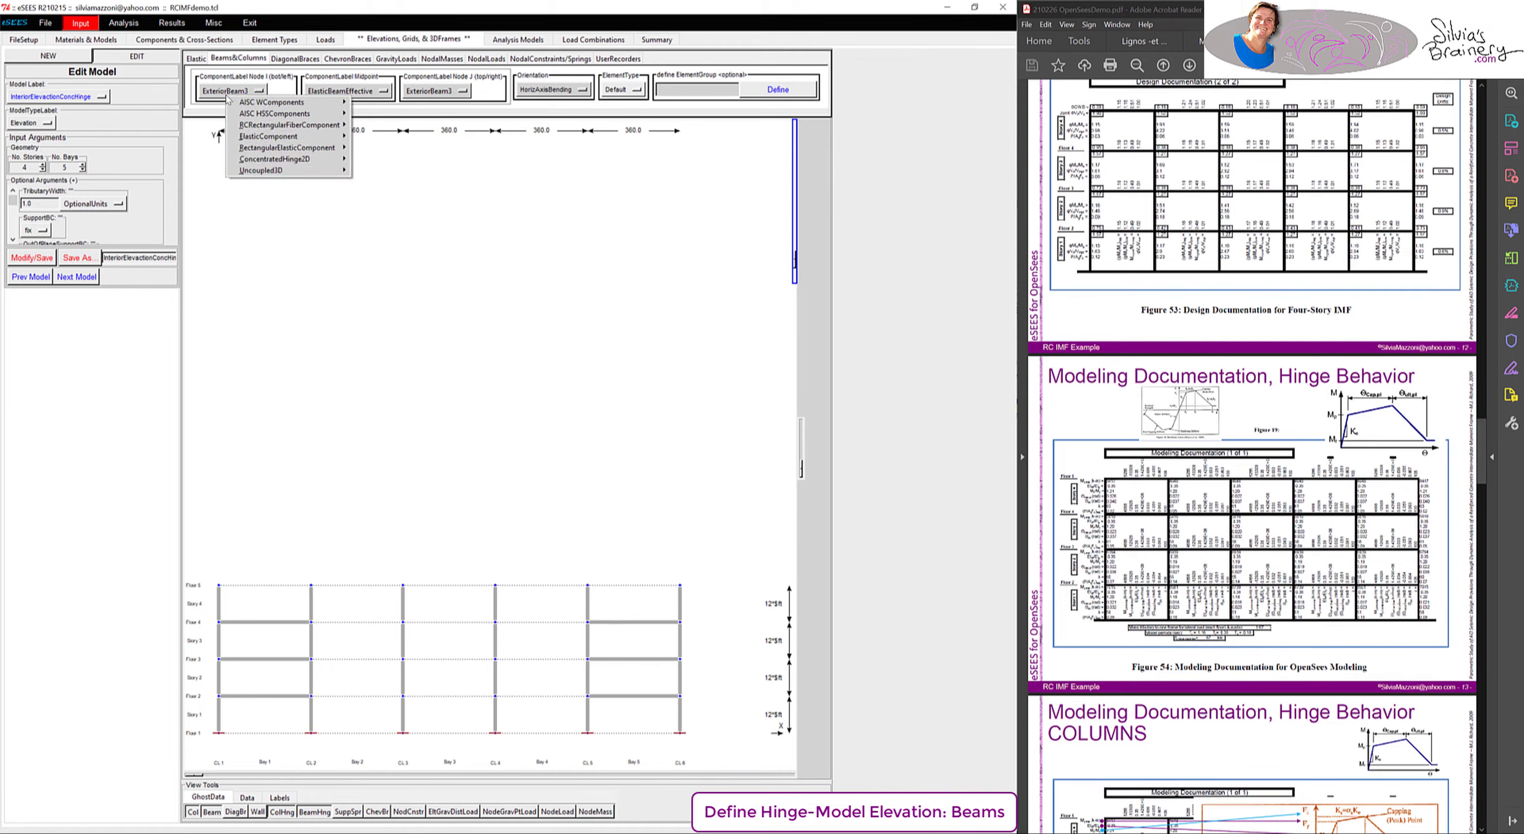
mouse_move(311, 160)
left_click(384, 193)
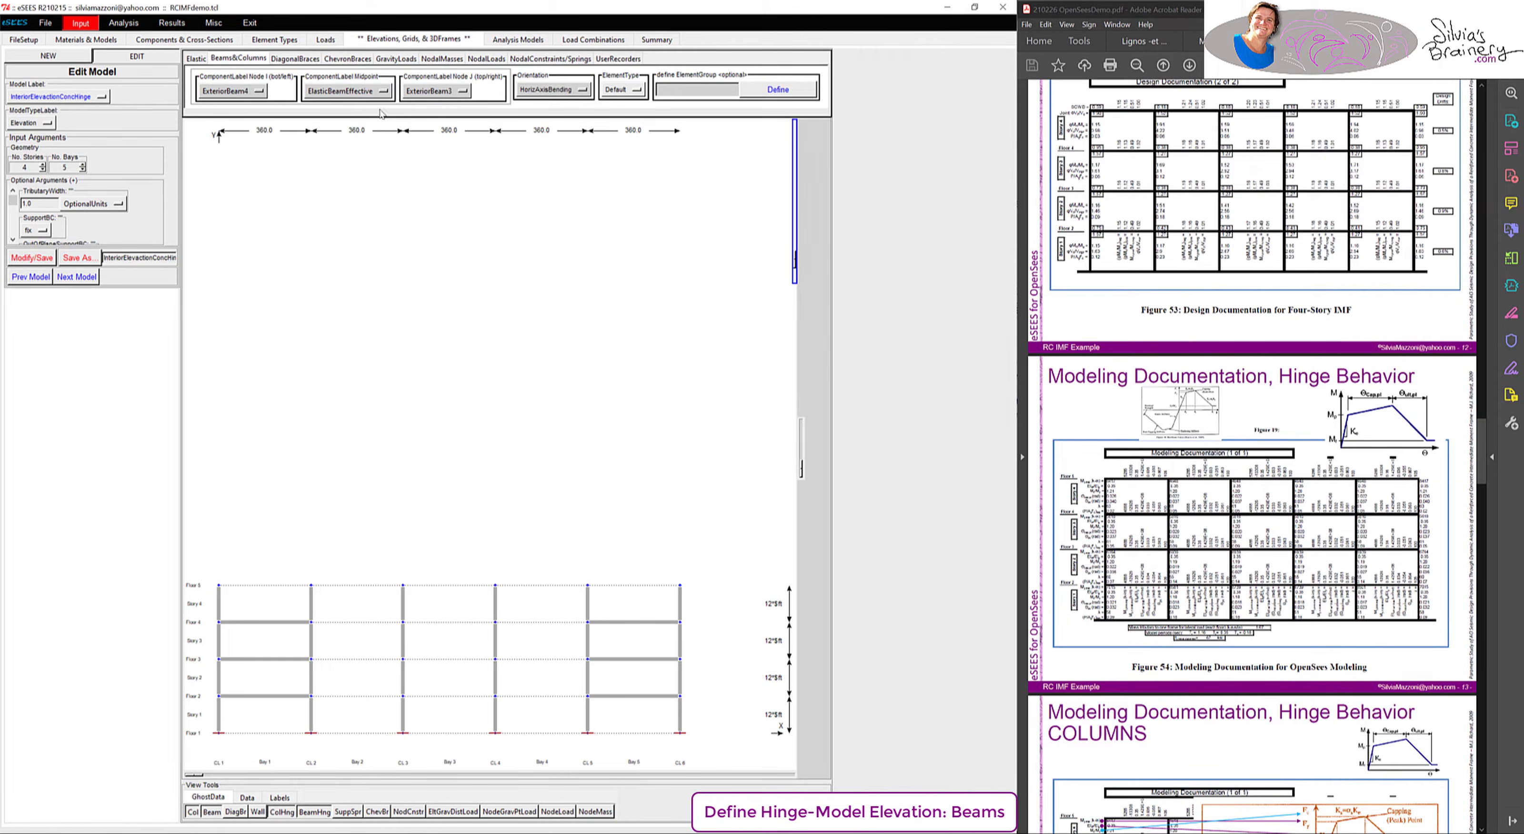
left_click(437, 92)
mouse_move(496, 154)
left_click(604, 187)
left_click(266, 586)
left_click(615, 587)
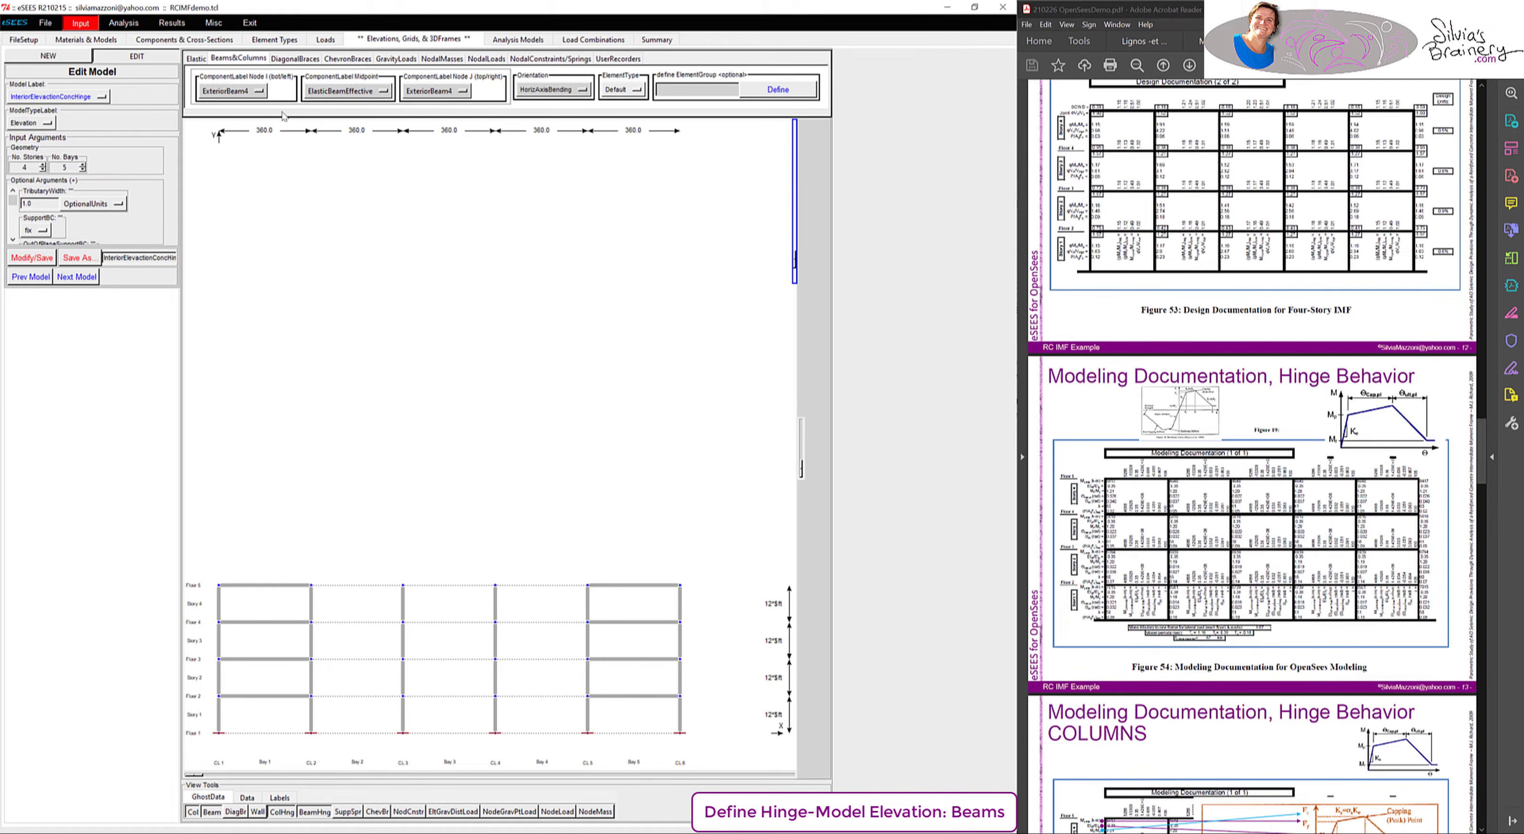
- Add the Floor 2 beams in Bays 2, 3 and 4 with InteriorBeam1 at Node I and Node J
left_click(228, 92)
mouse_move(323, 156)
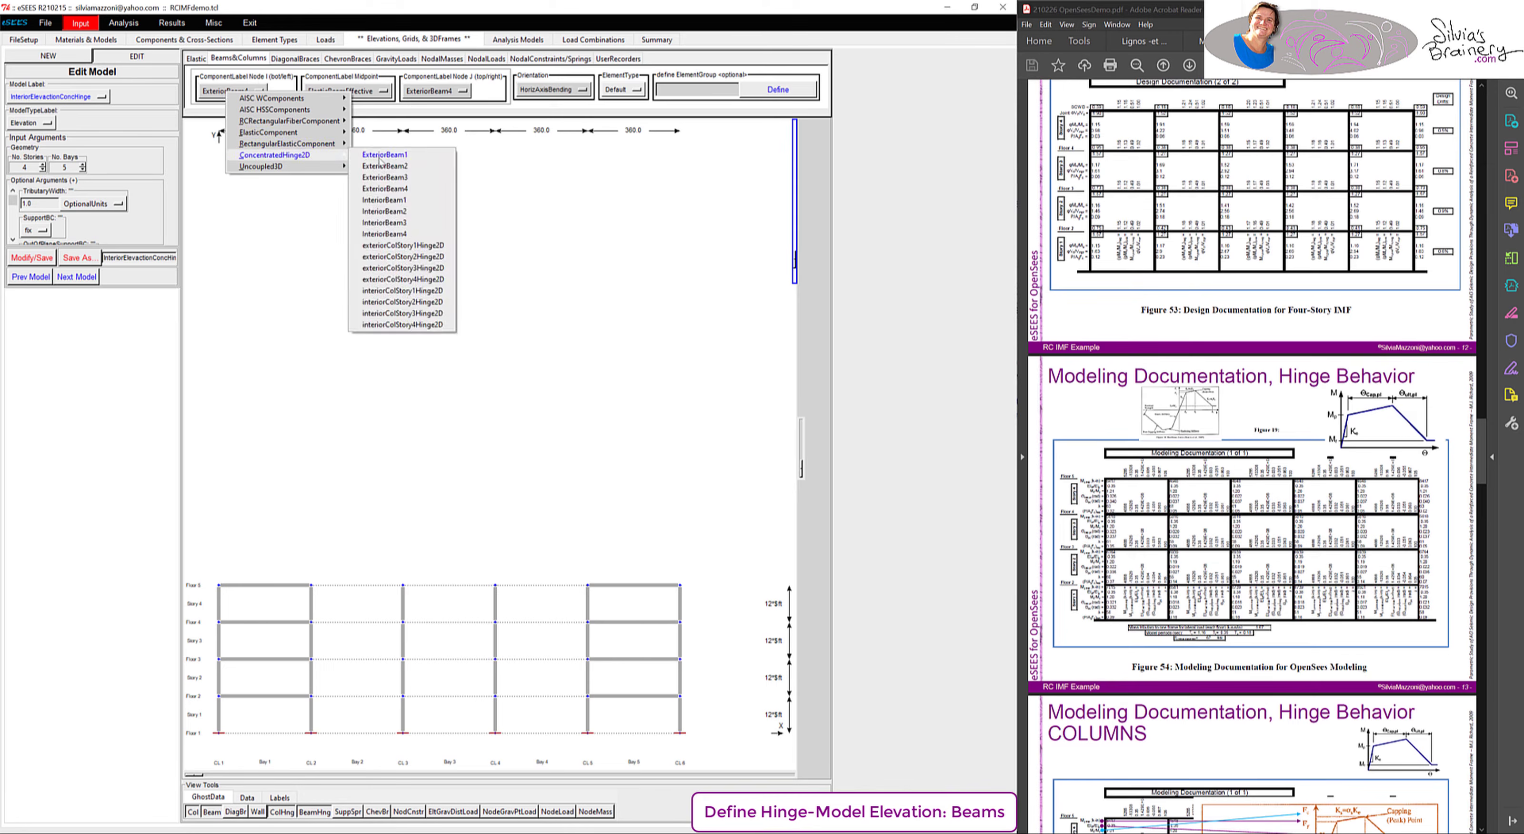
left_click(386, 199)
left_click(437, 91)
mouse_move(474, 151)
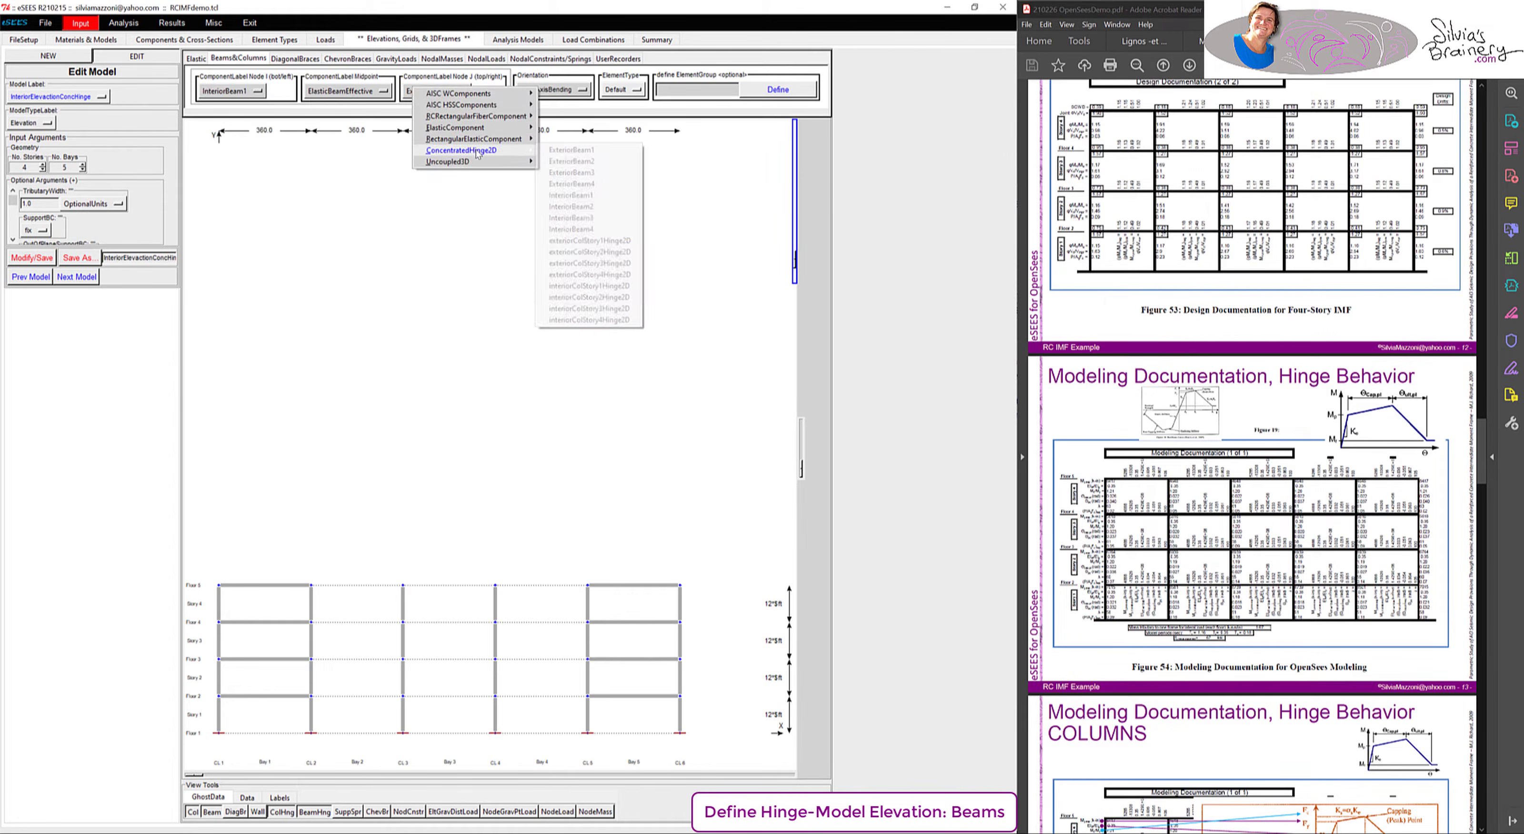
left_click(594, 195)
left_click(355, 695)
left_click(448, 695)
left_click(535, 697)
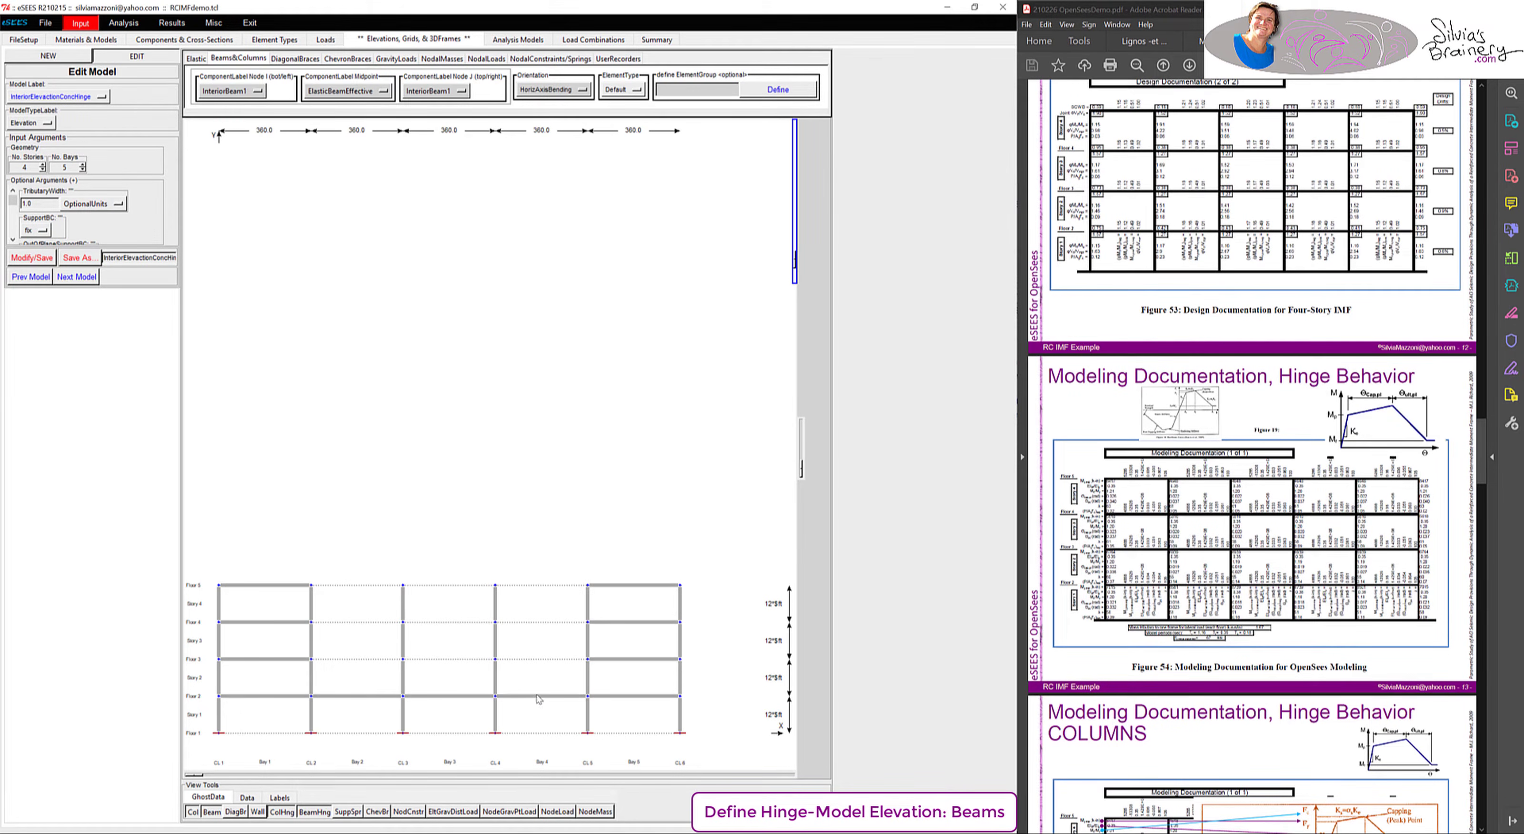
- Add the Floor 3 beams in Bays 2 to 4 with InteriorBeam2 at Node I and Node J
left_click(234, 92)
mouse_move(329, 156)
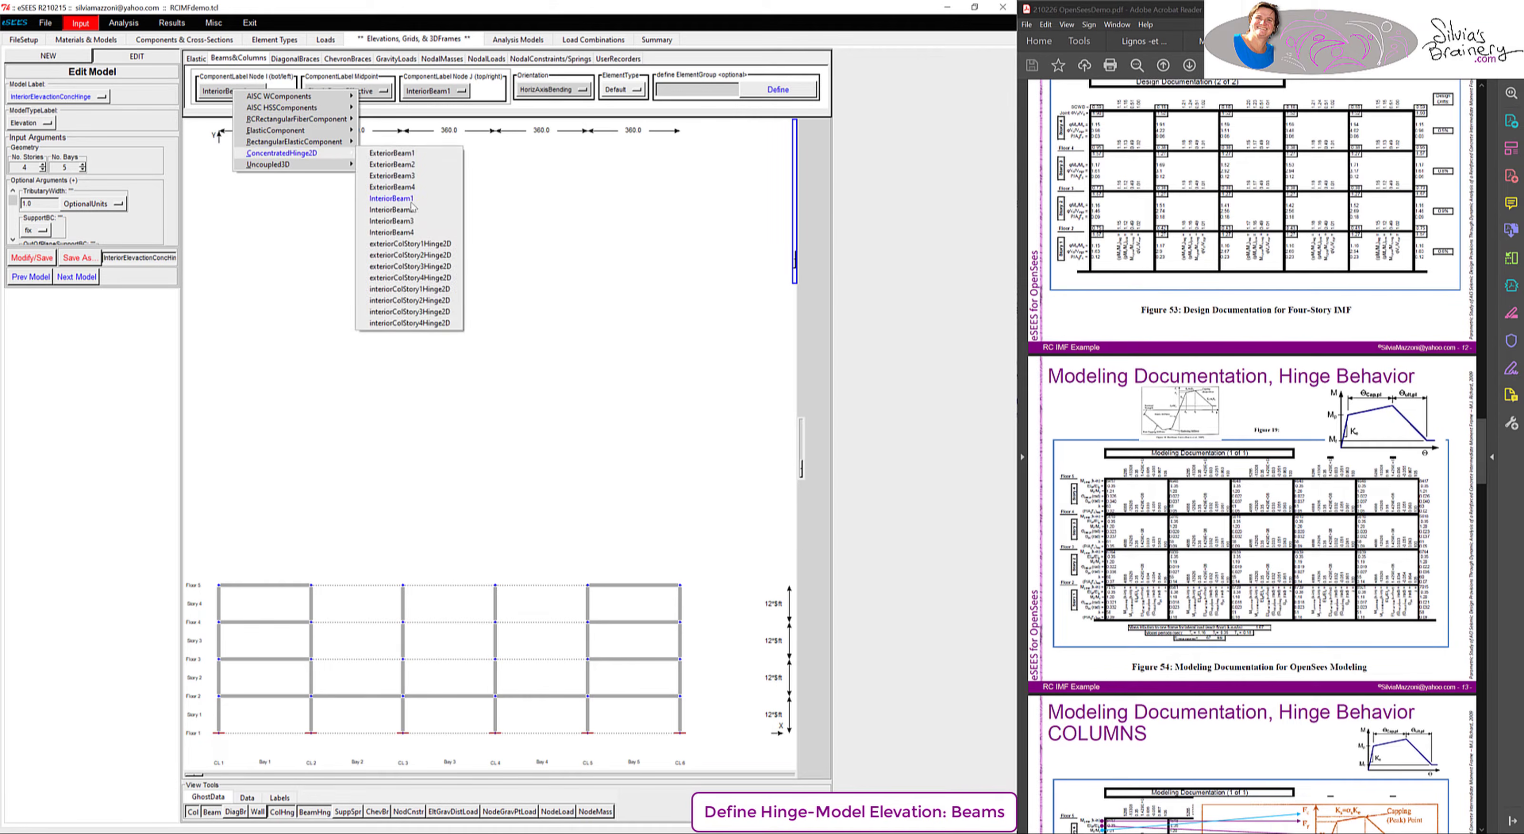
left_click(391, 209)
left_click(438, 90)
mouse_move(473, 155)
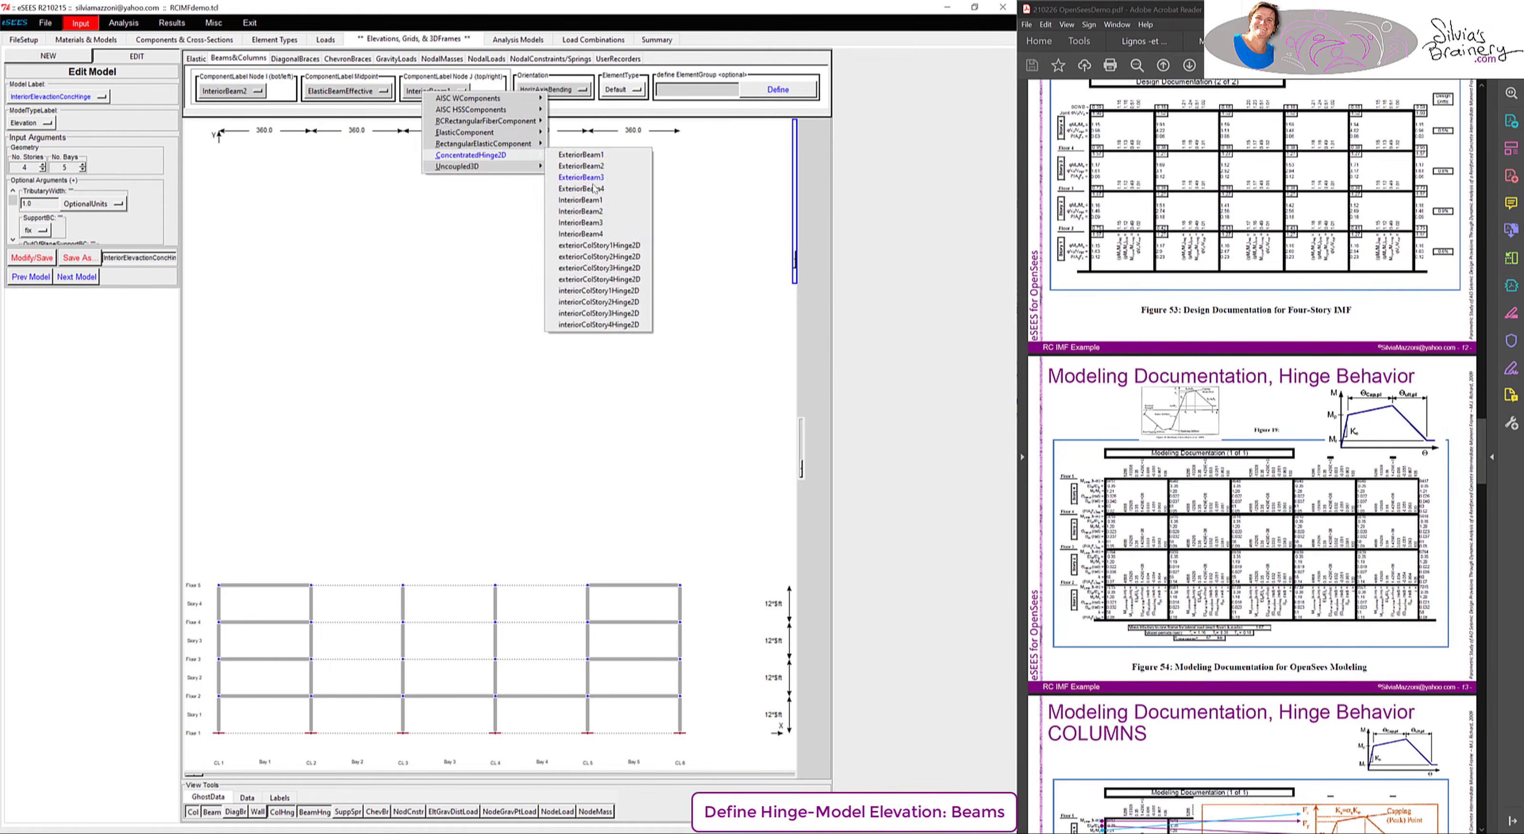
left_click(591, 210)
left_click_drag(302, 680, 615, 643)
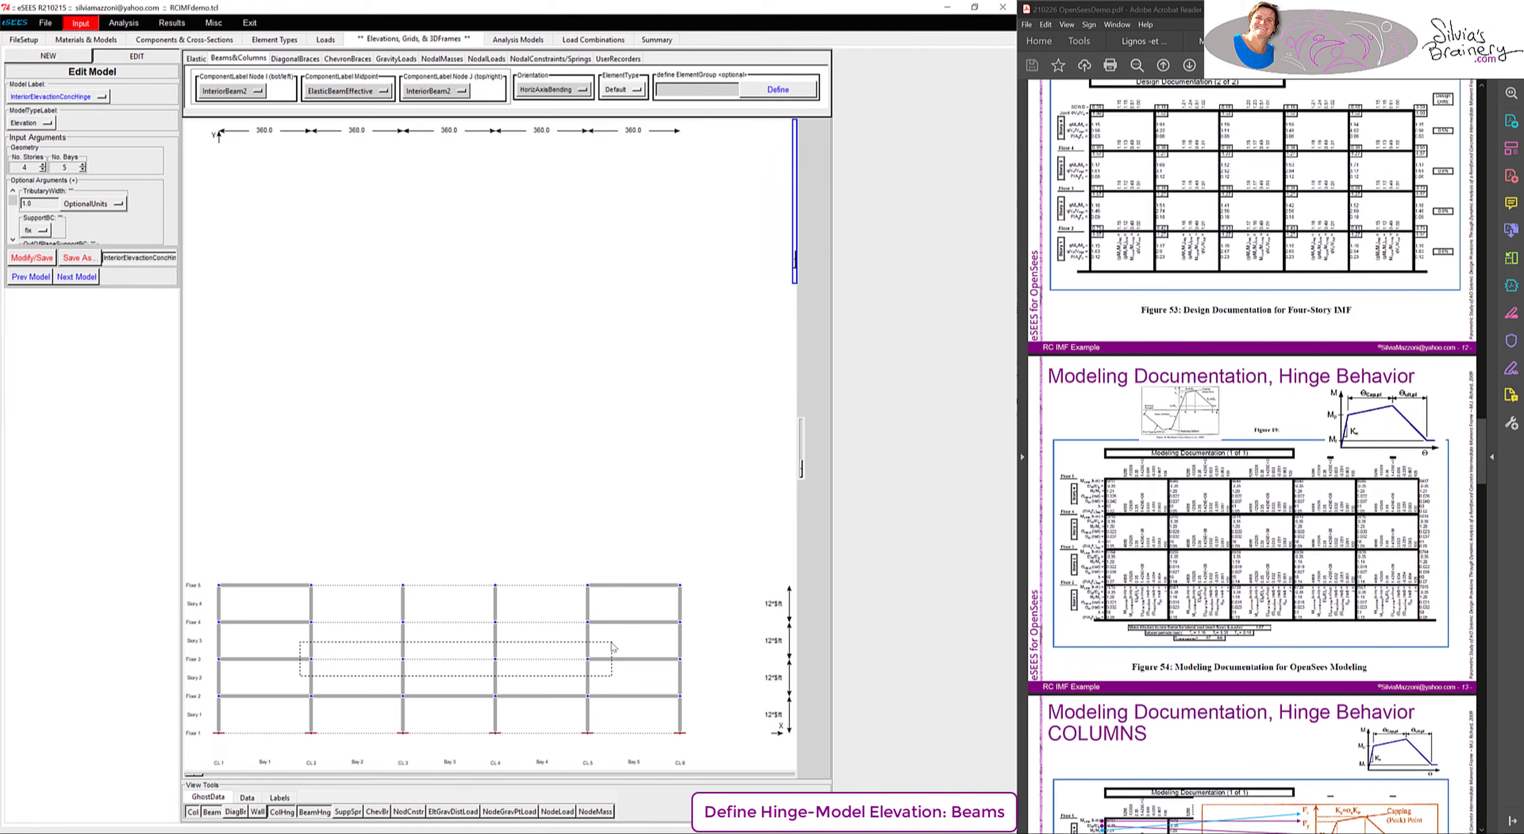
left_click(762, 483)
- Add the Floor 4 beams in Bays 2 to 4 with InteriorBeam3 at Node I and Node J
left_click(219, 90)
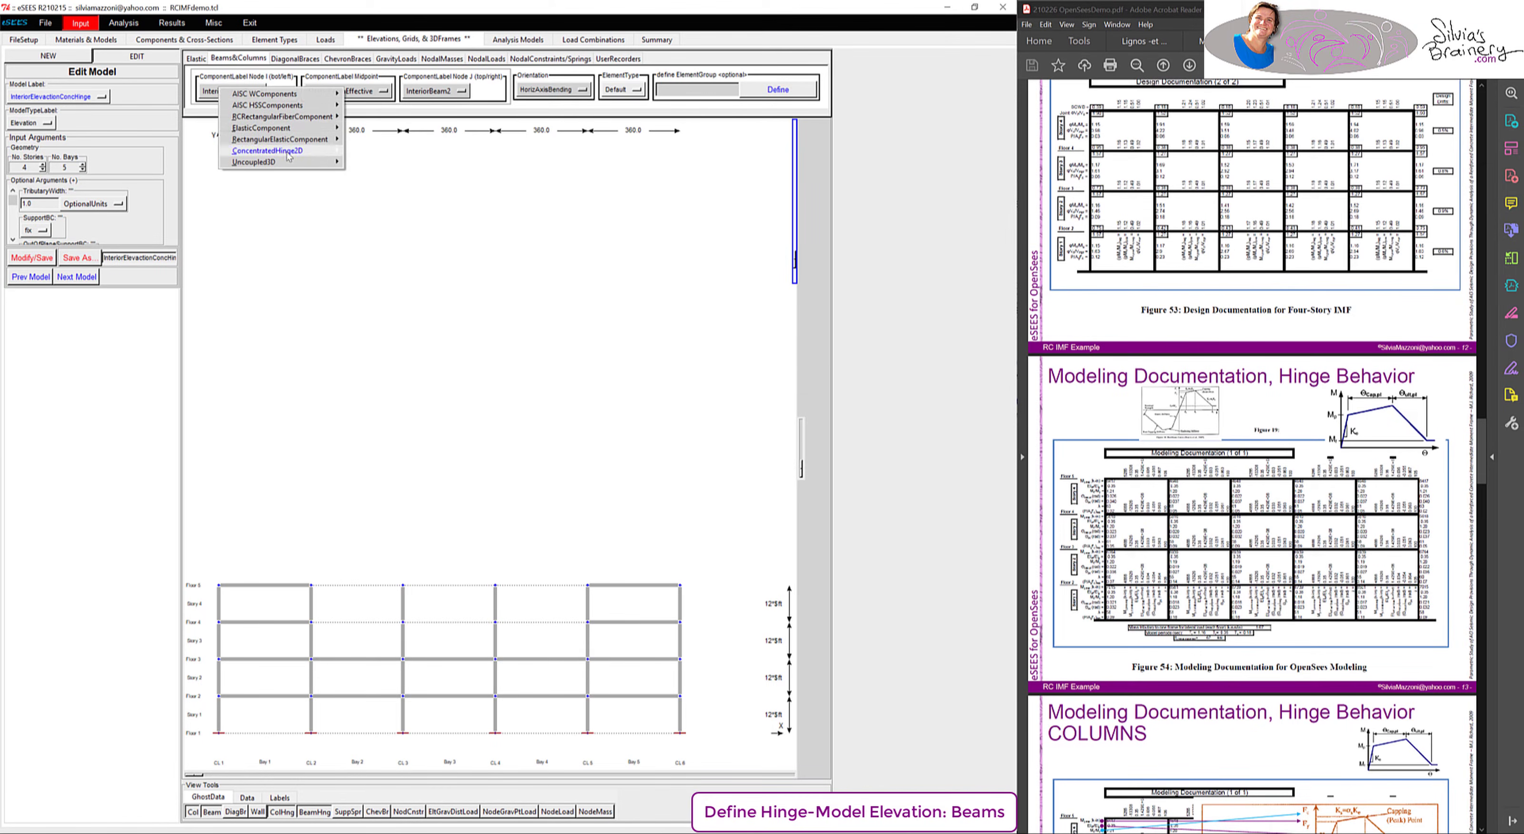
mouse_move(290, 152)
left_click(396, 220)
left_click(435, 91)
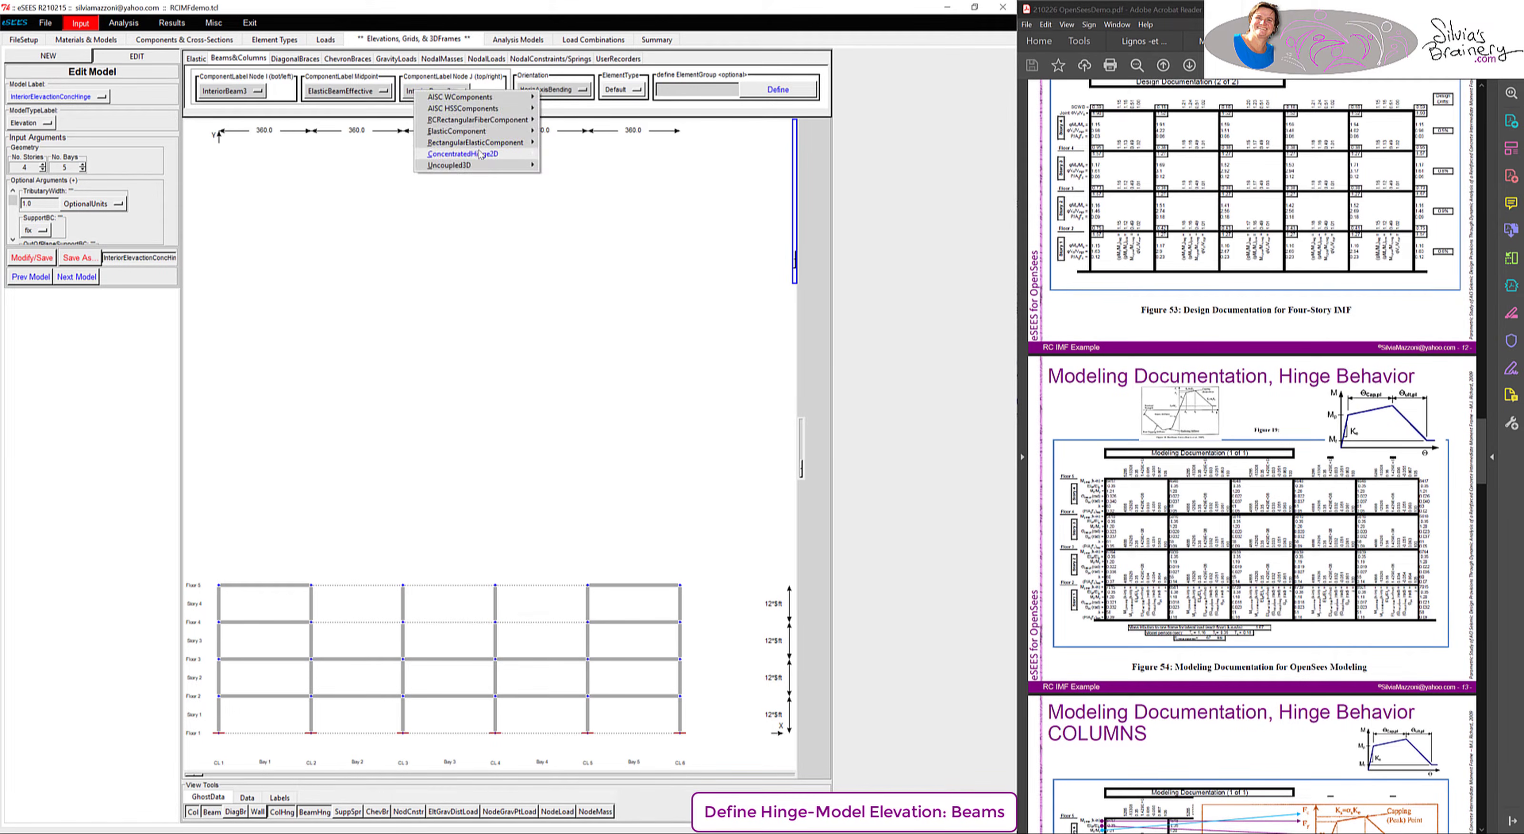
mouse_move(463, 154)
left_click(591, 222)
left_click_drag(300, 633, 605, 604)
left_click(745, 465)
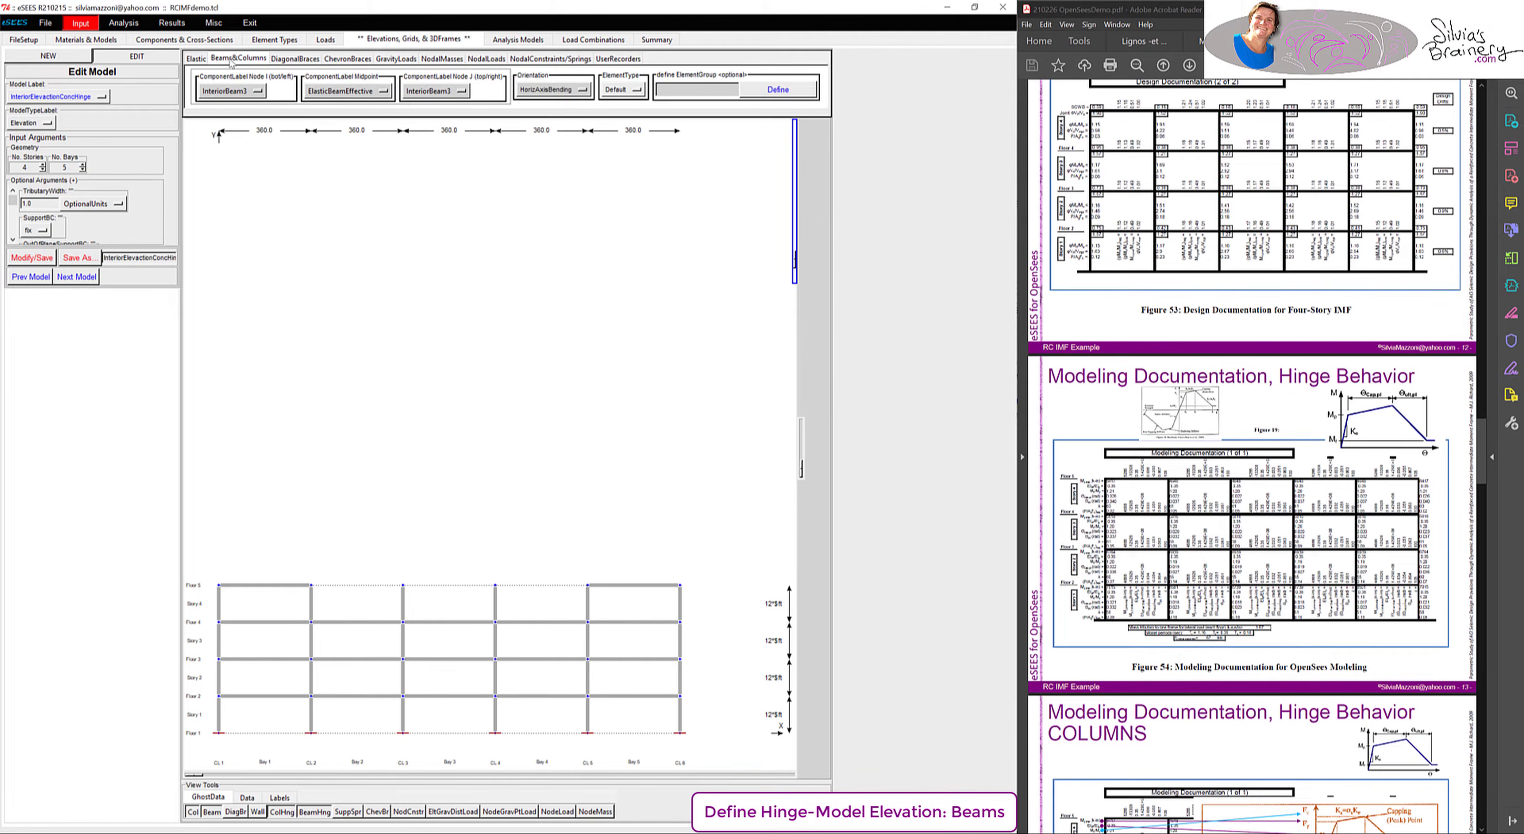
- Add the Floor 5 beams in Bays 2 to 4 with InteriorBeam4 at Node I and Node J
left_click(232, 91)
mouse_move(307, 157)
left_click(395, 237)
left_click(435, 91)
mouse_move(514, 157)
left_click(606, 236)
left_click_drag(298, 607, 619, 565)
left_click(752, 466)
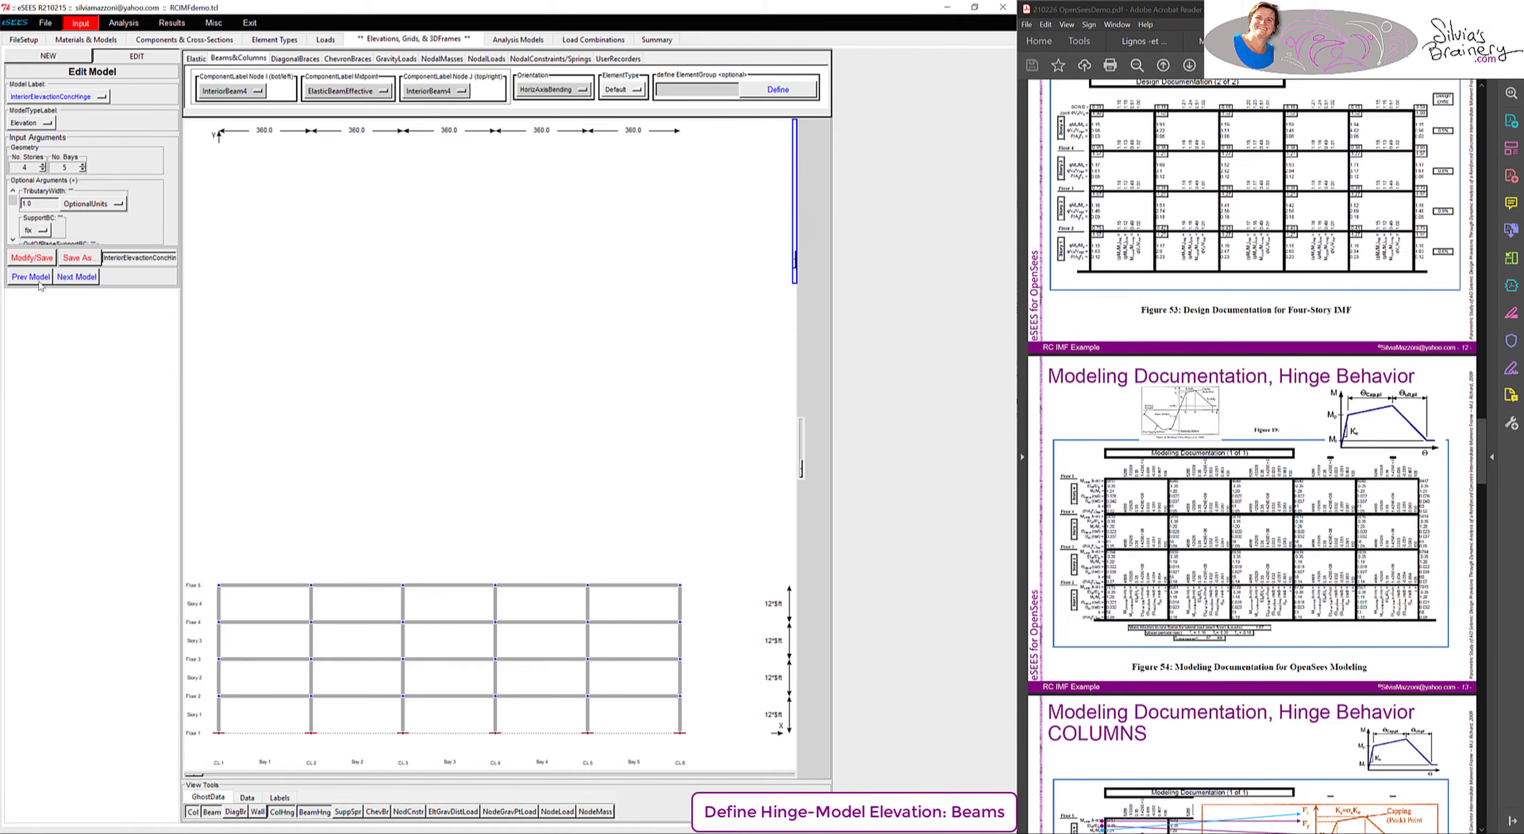
- Save the modified concentrated-hinge elevation model and hide the chevron-brace ghost lines
left_click(30, 261)
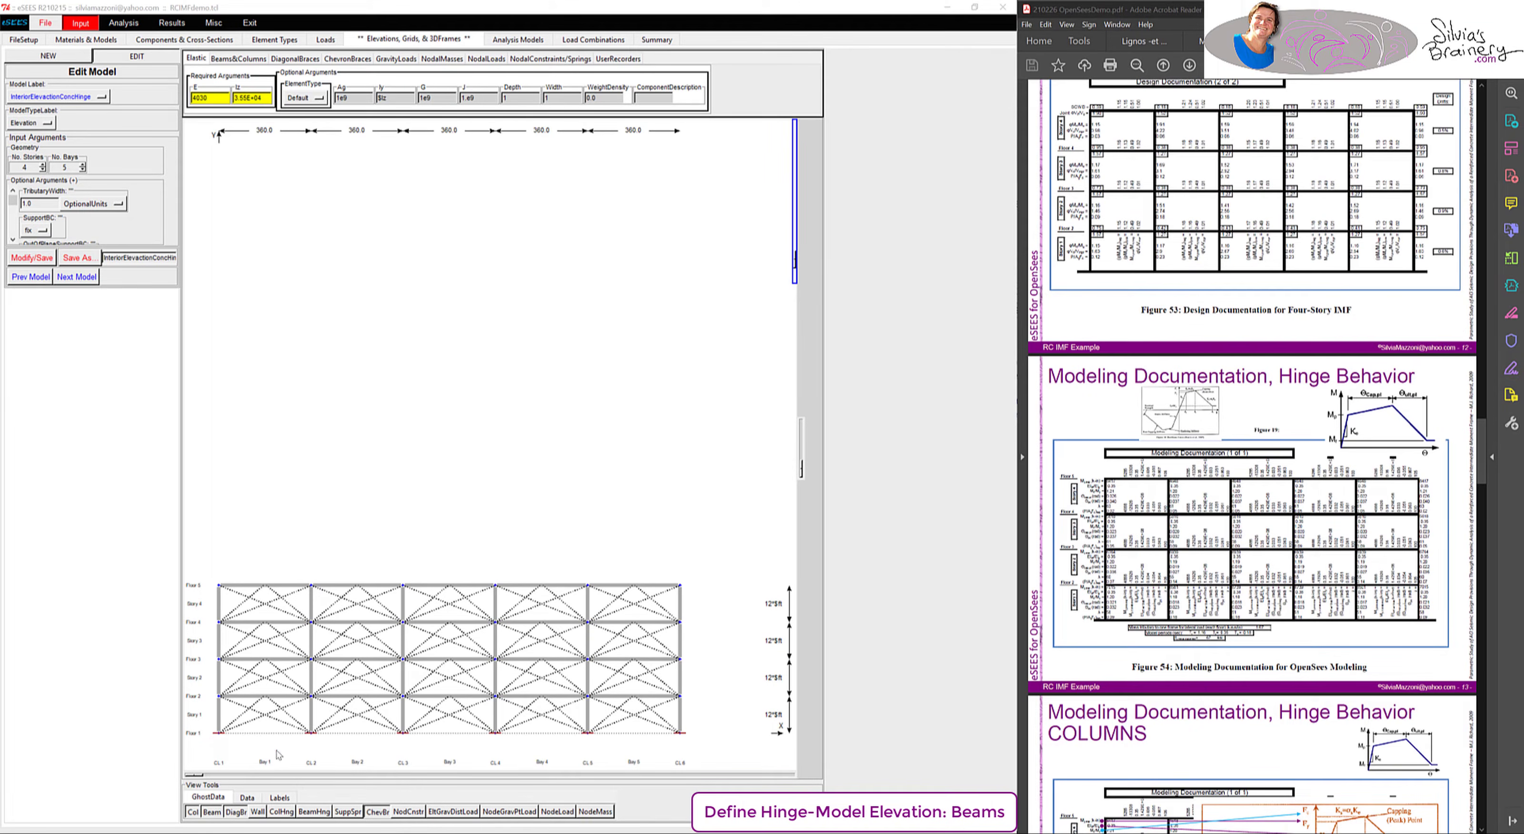
left_click(376, 811)
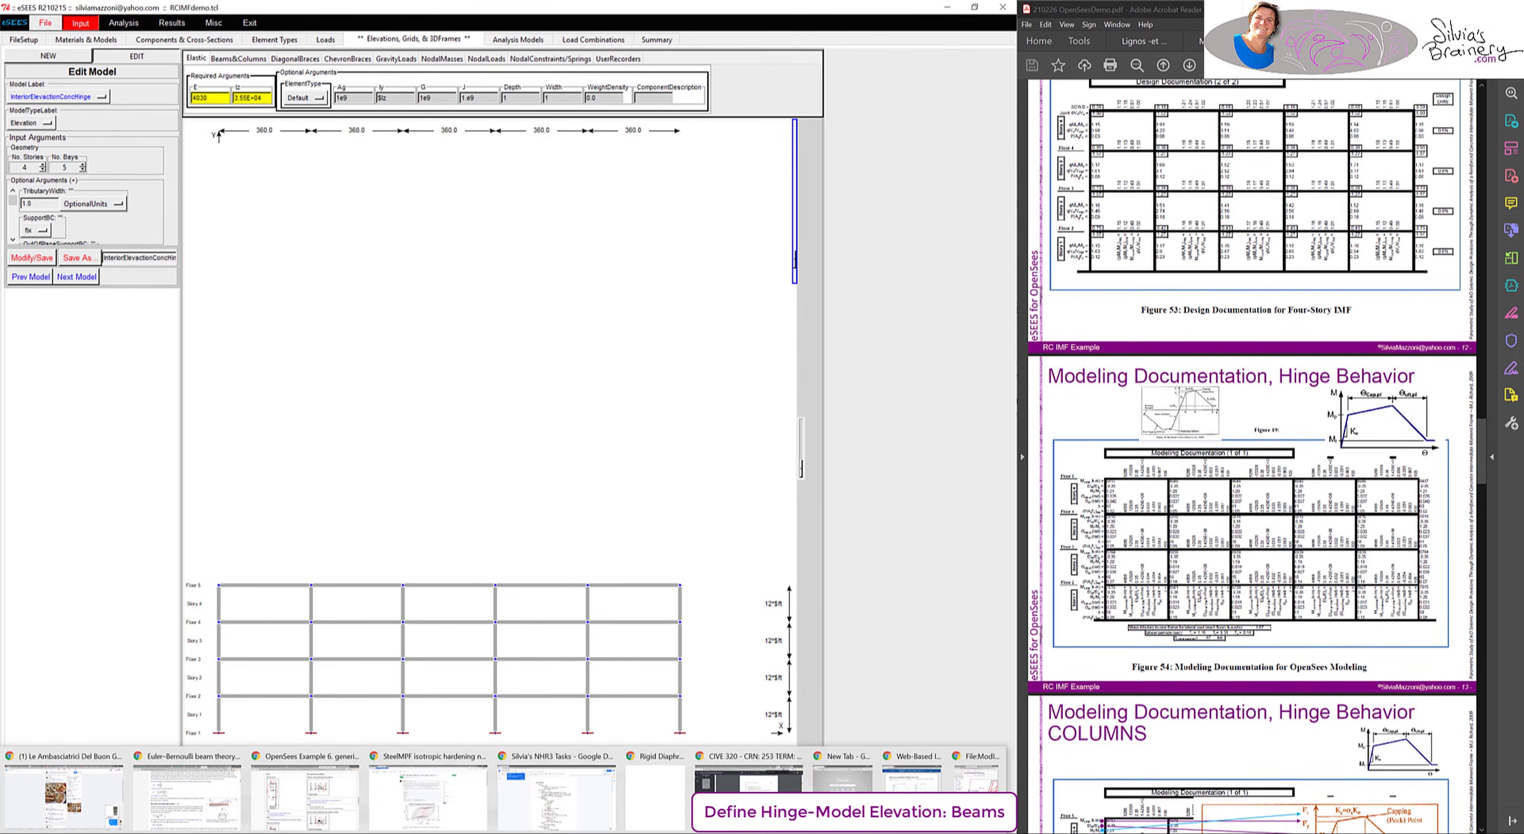
- Switch to Crimson Editor and copy the existing LiveLoad and DeadLoad GravityLoad lines in RCIMFdemo.tcl to just before the last addModel line
left_click(118, 770)
left_click(222, 333)
scroll(250, 421, "up", 2)
scroll(250, 422, "down", 2)
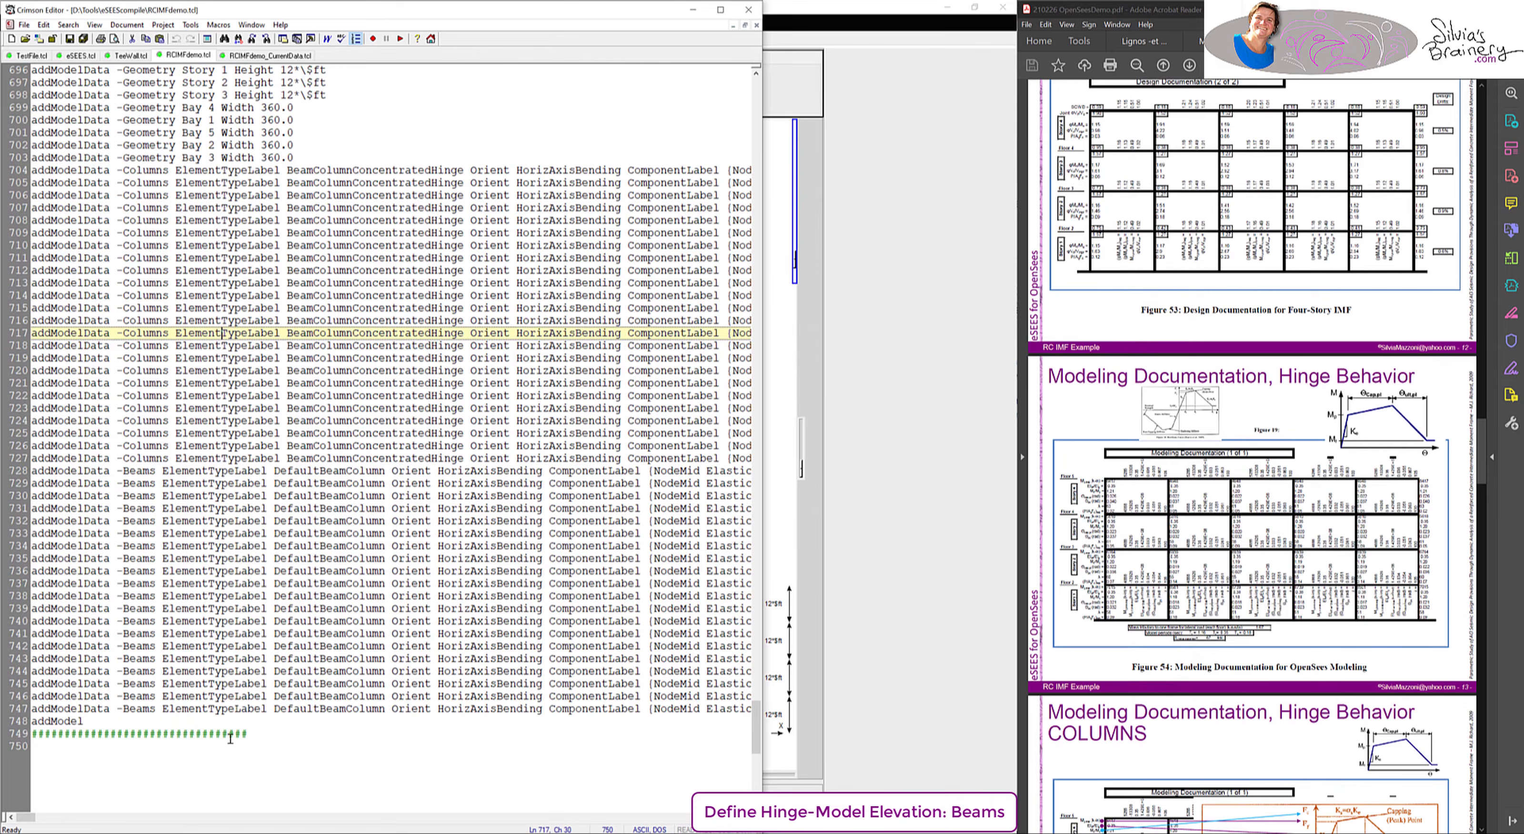
mouse_move(31, 818)
left_mouse_down()
mouse_move(44, 819)
mouse_move(24, 819)
left_mouse_up()
scroll(15, 300, "up", 8)
left_click(15, 296)
left_click_drag(16, 302, 16, 309)
key("ctrl+c")
scroll(555, 410, "up", 19)
scroll(554, 410, "down", 20)
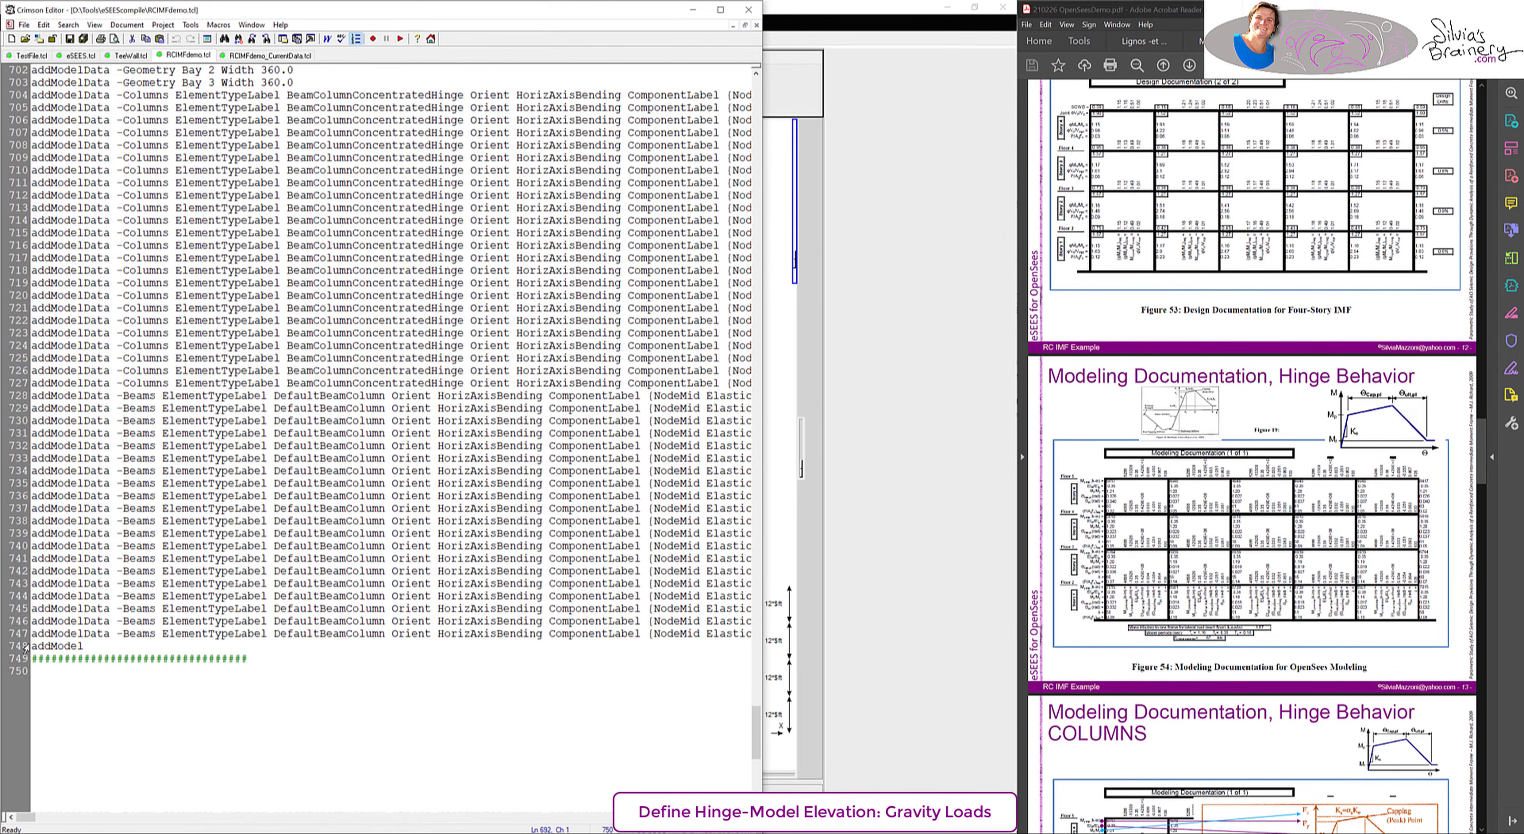
left_click(32, 645)
key("ctrl+v")
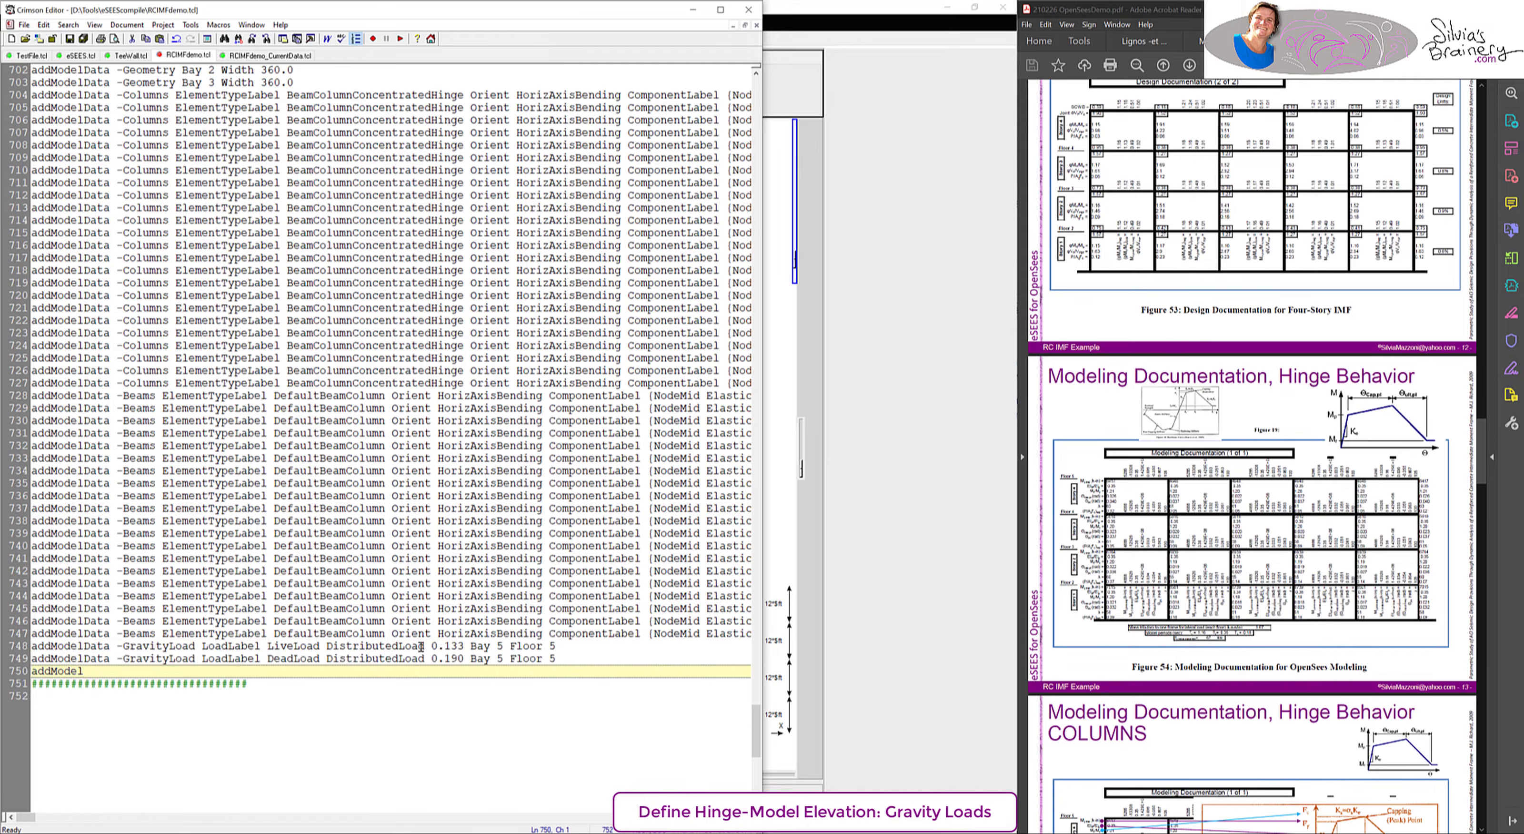
- Change both pasted GravityLoad lines to apply over BayRange "1 5" and FloorRange "1 5" instead of a single bay and floor
left_click(491, 645)
type("Range ")
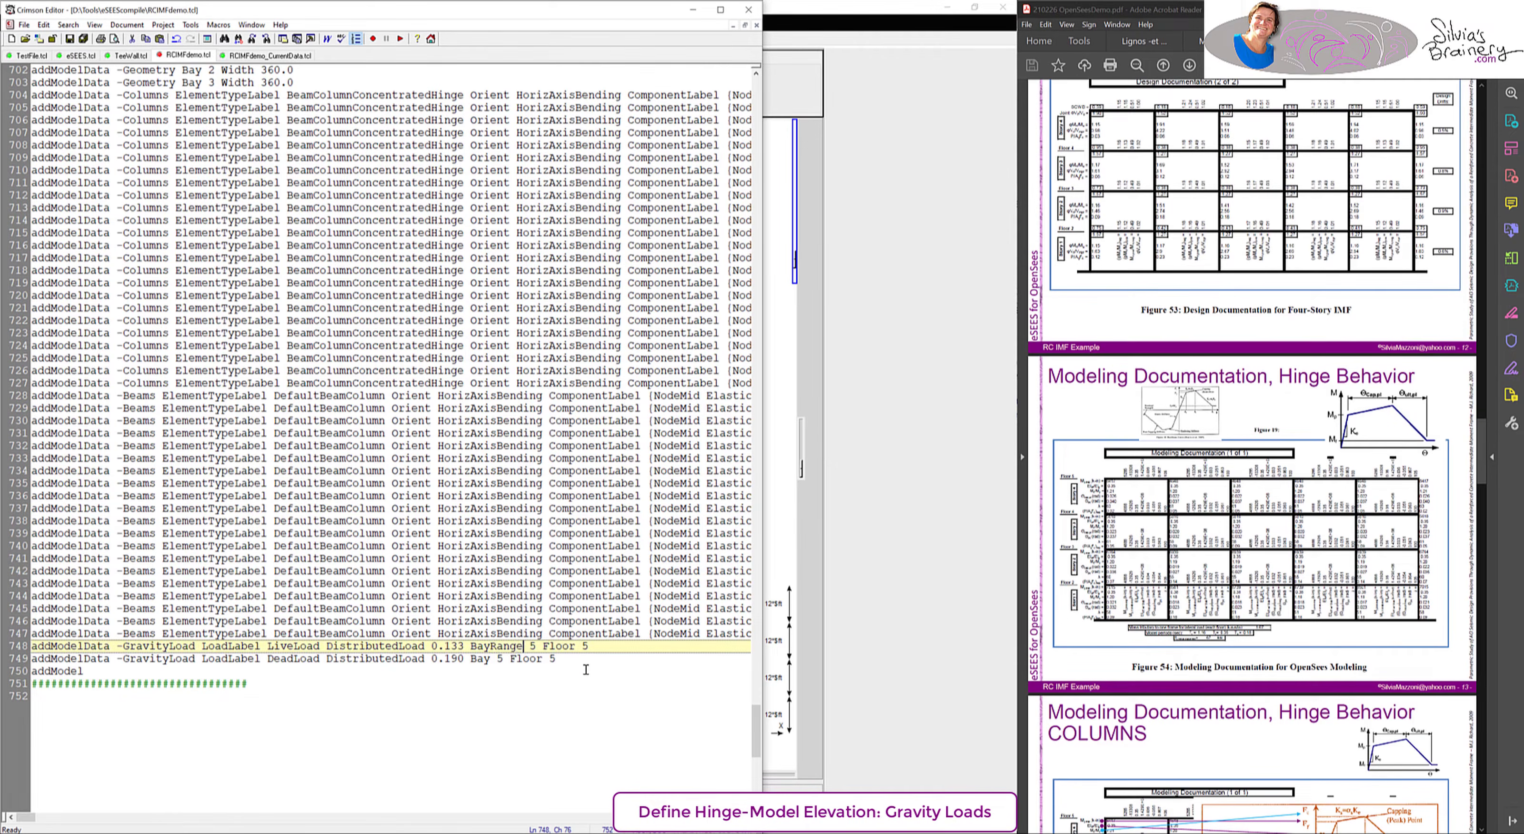
type("\"1 5\"")
key("Right")
key("Right")
key("Right")
type("Range")
key("Right")
type("\"1")
key("Right")
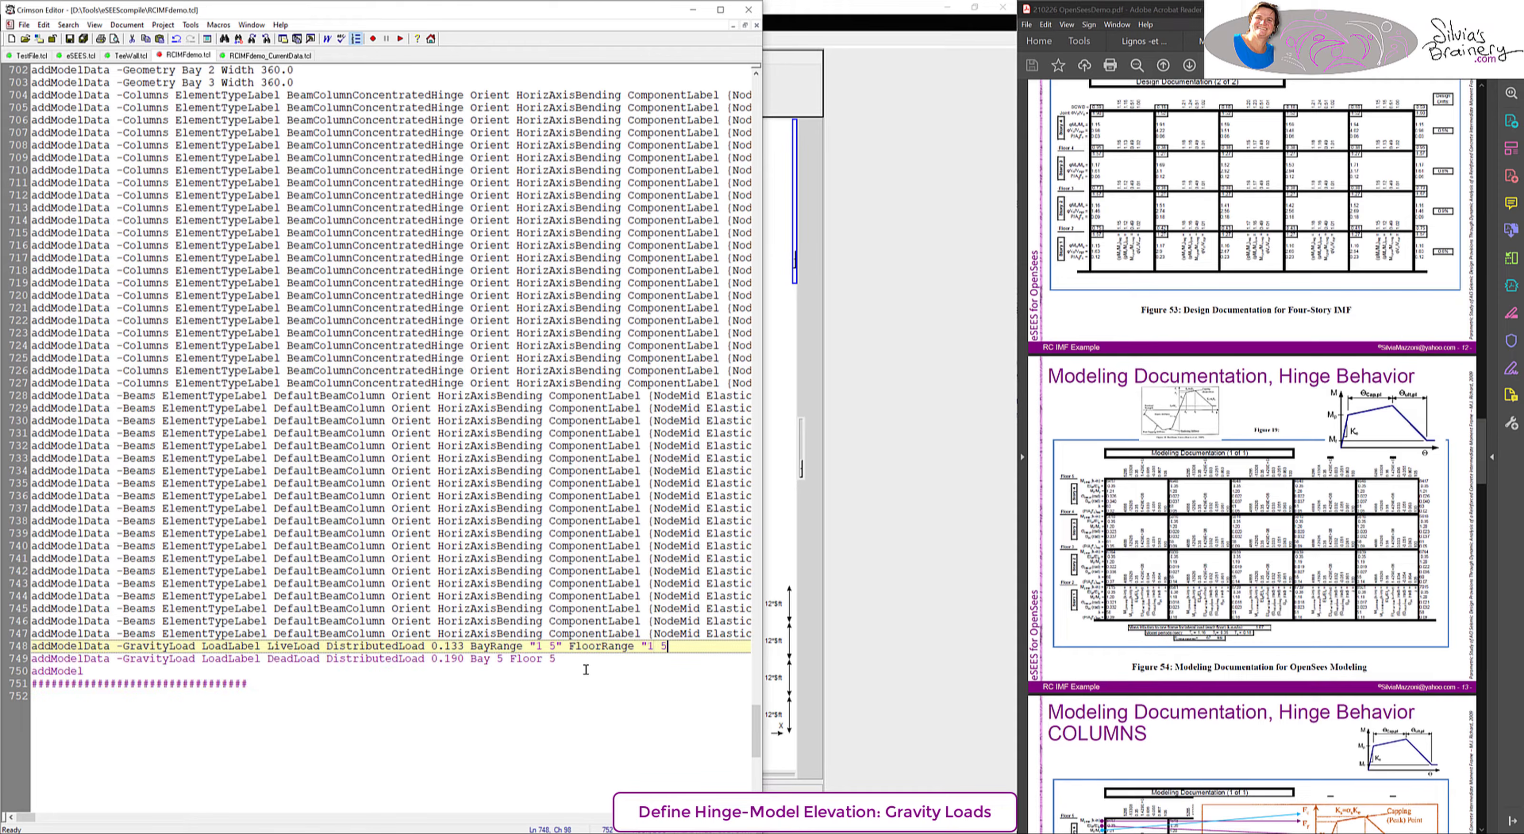
type("\"")
left_click_drag(466, 657, 582, 656)
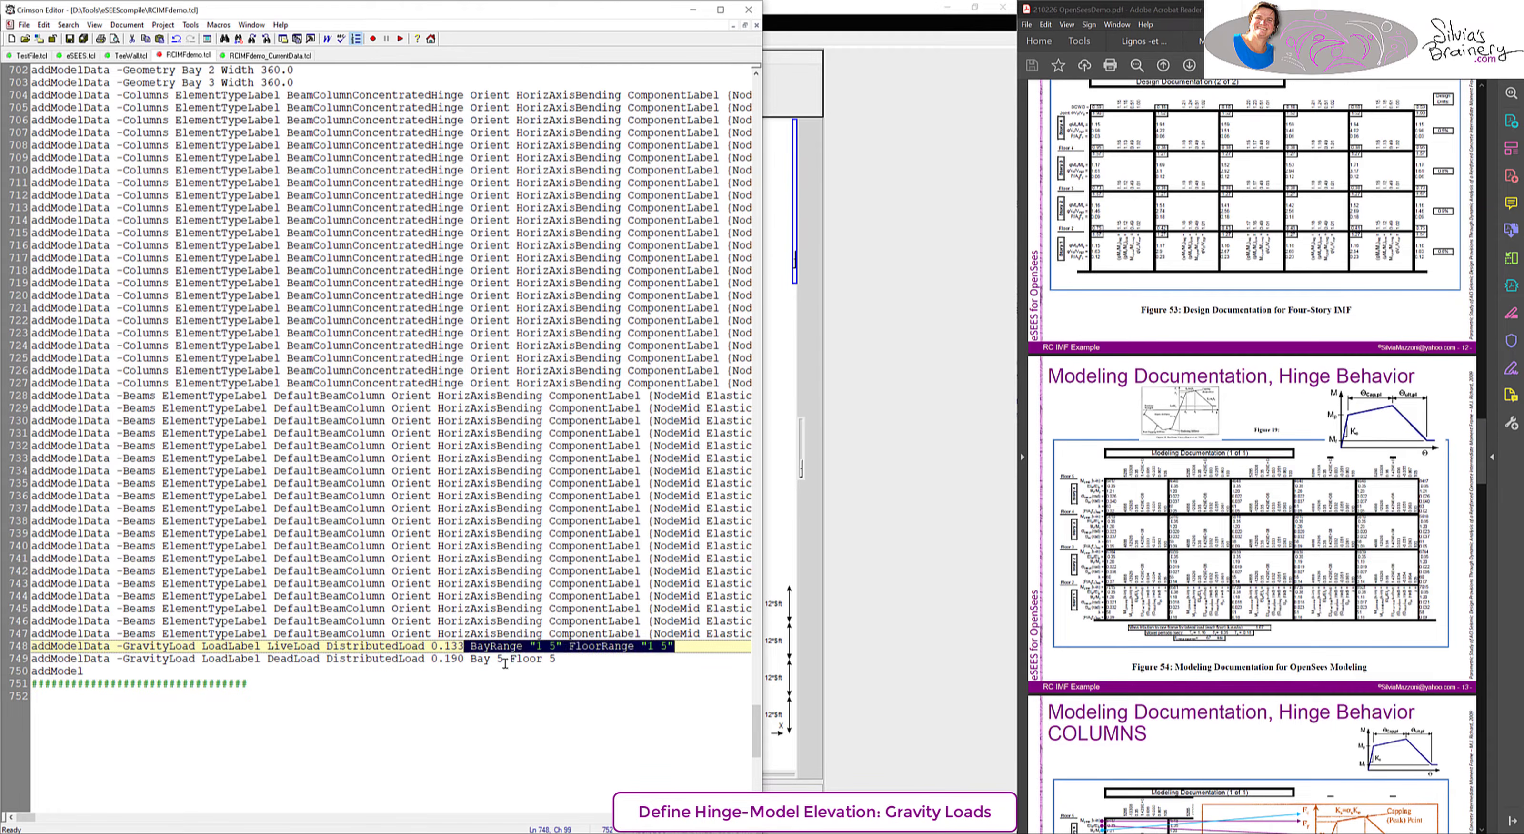
type("BayRange \"1 5\" FloorRange \"1 5\"")
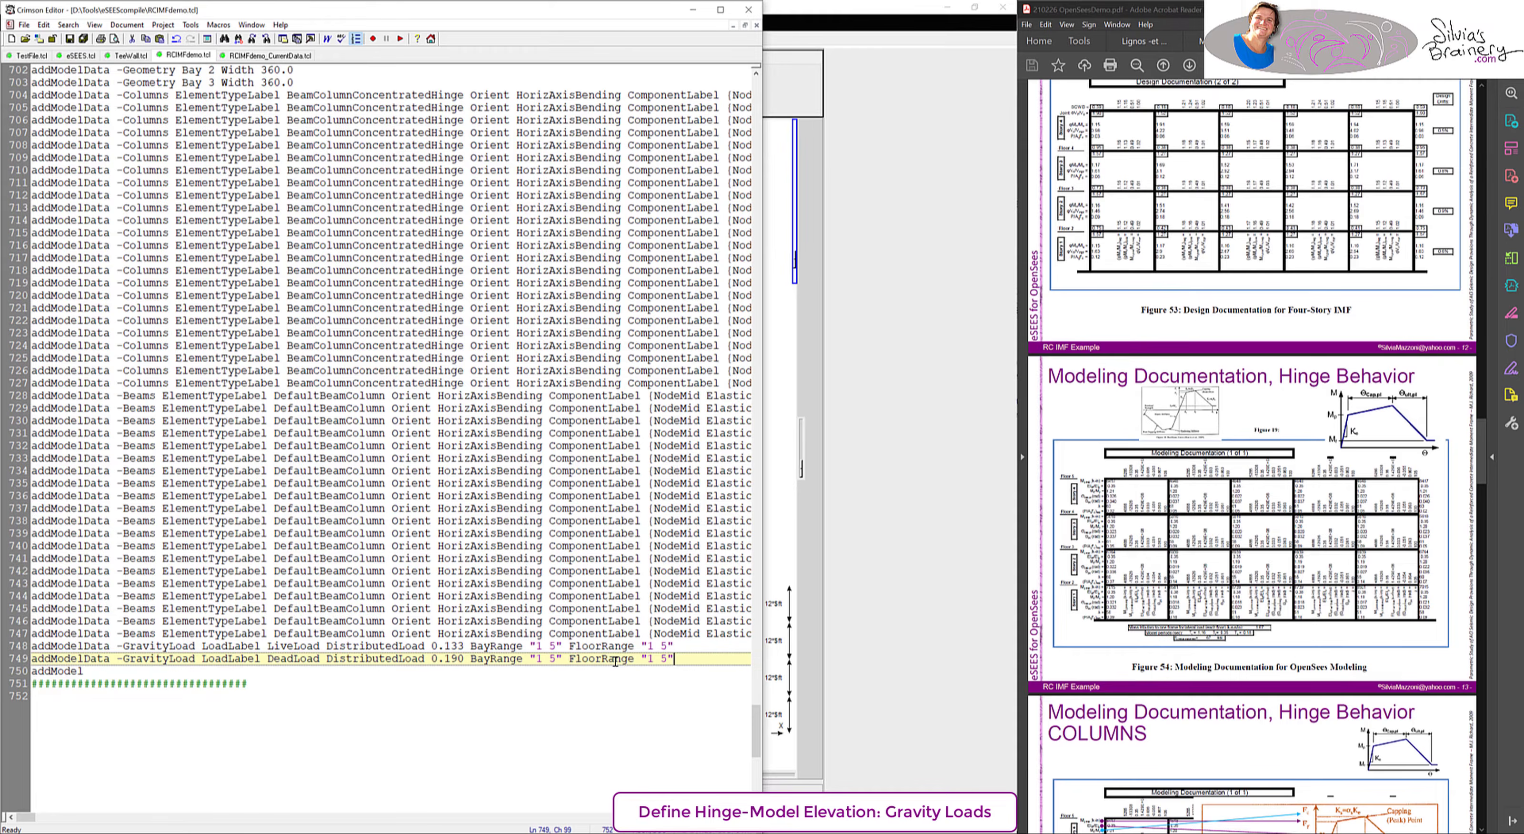
- Switch back to eSEES and reload and source RCIMFdemo.tcl
left_click(833, 19)
scroll(1181, 469, "up", 20)
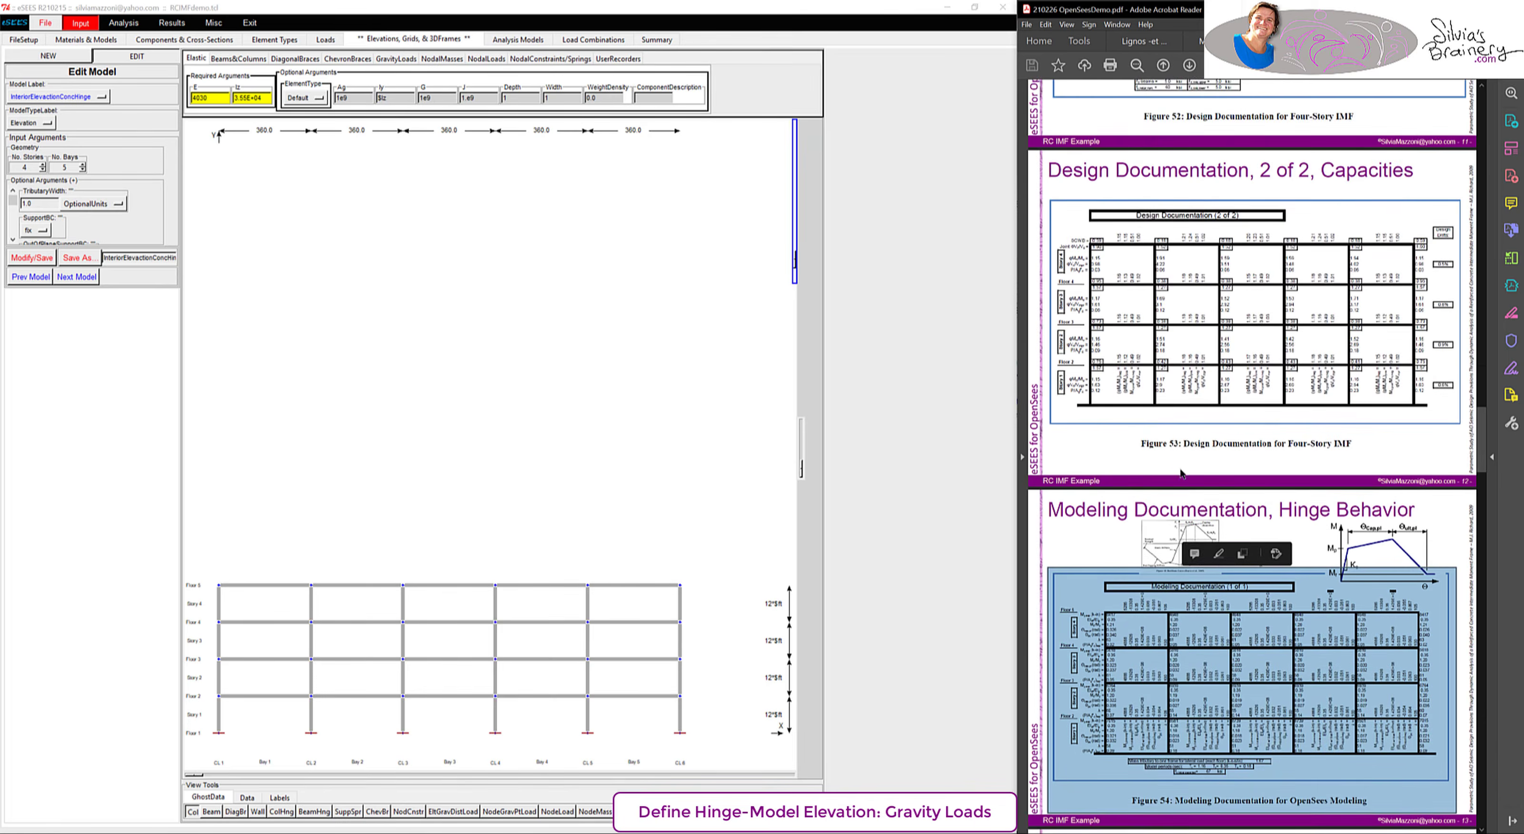
scroll(1180, 469, "up", 5)
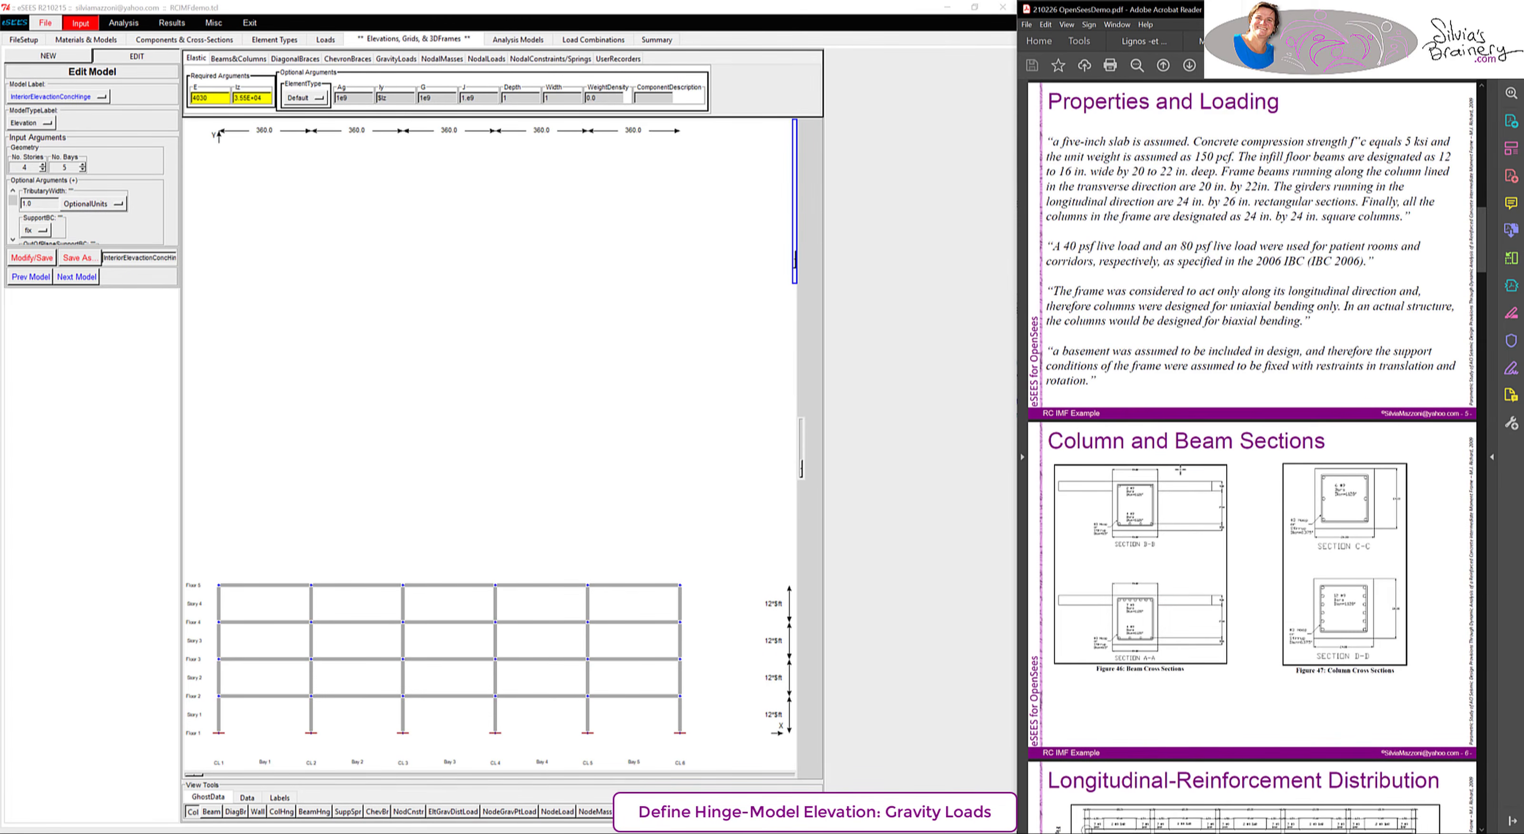
left_click(44, 23)
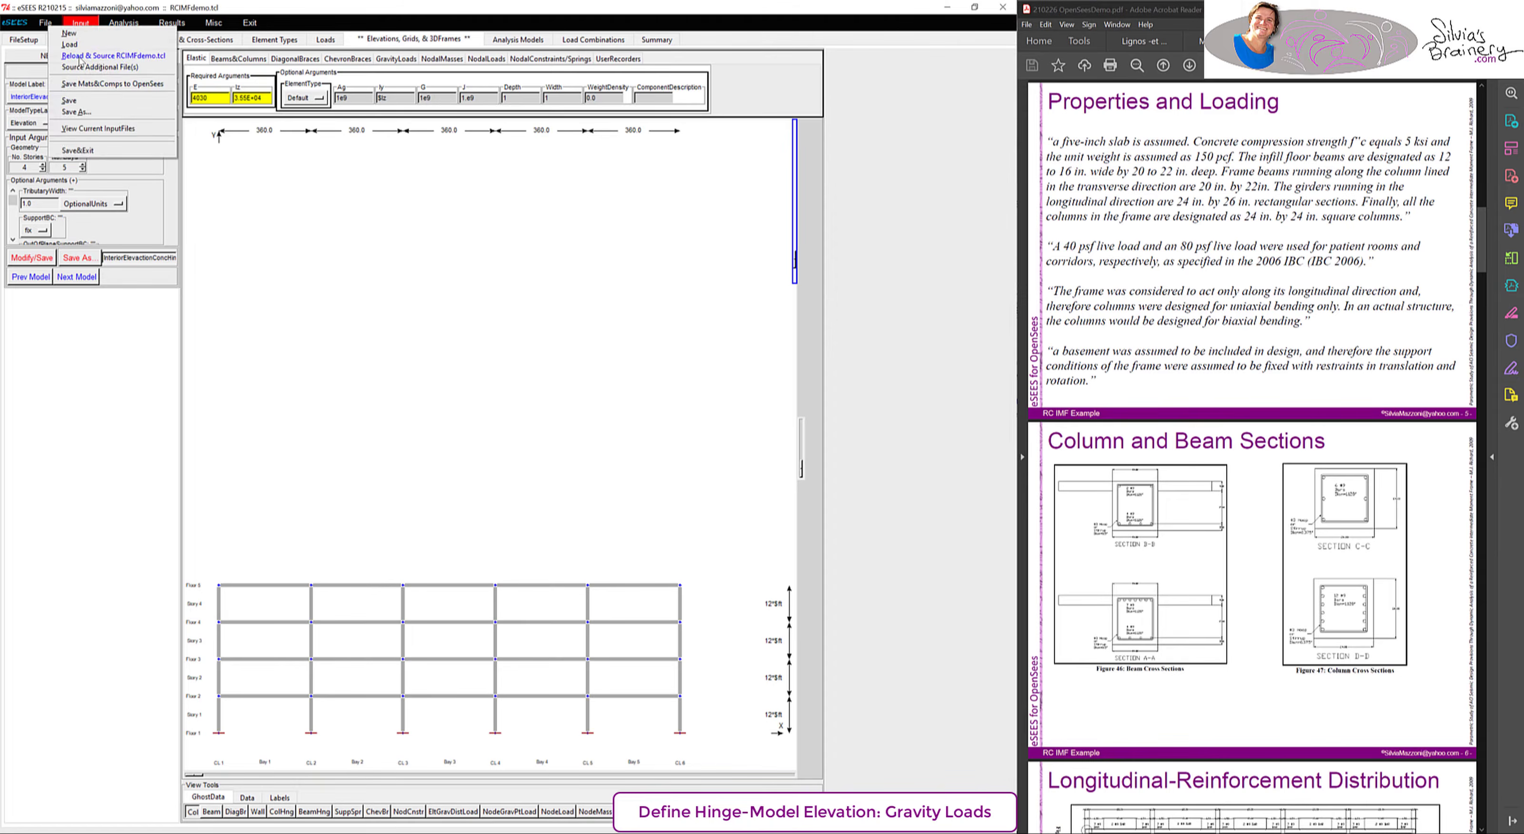
left_click(99, 58)
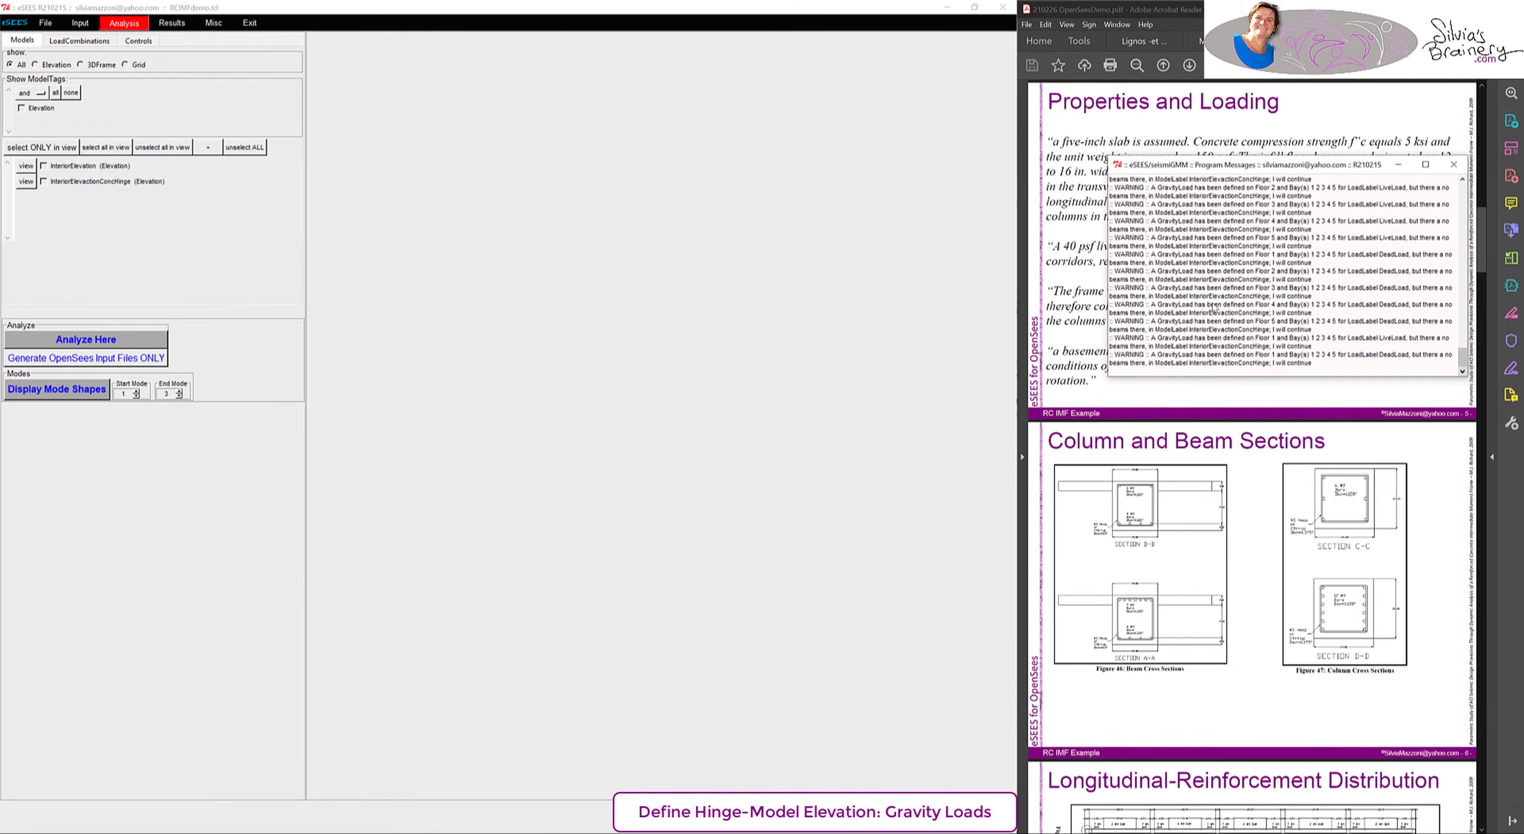
- Review the gravity-load warnings in the program messages and open the InteriorElevactionConcHinge elevation model for editing
left_click_drag(1182, 356, 1277, 364)
left_click(1324, 367)
left_click(80, 22)
left_click(71, 57)
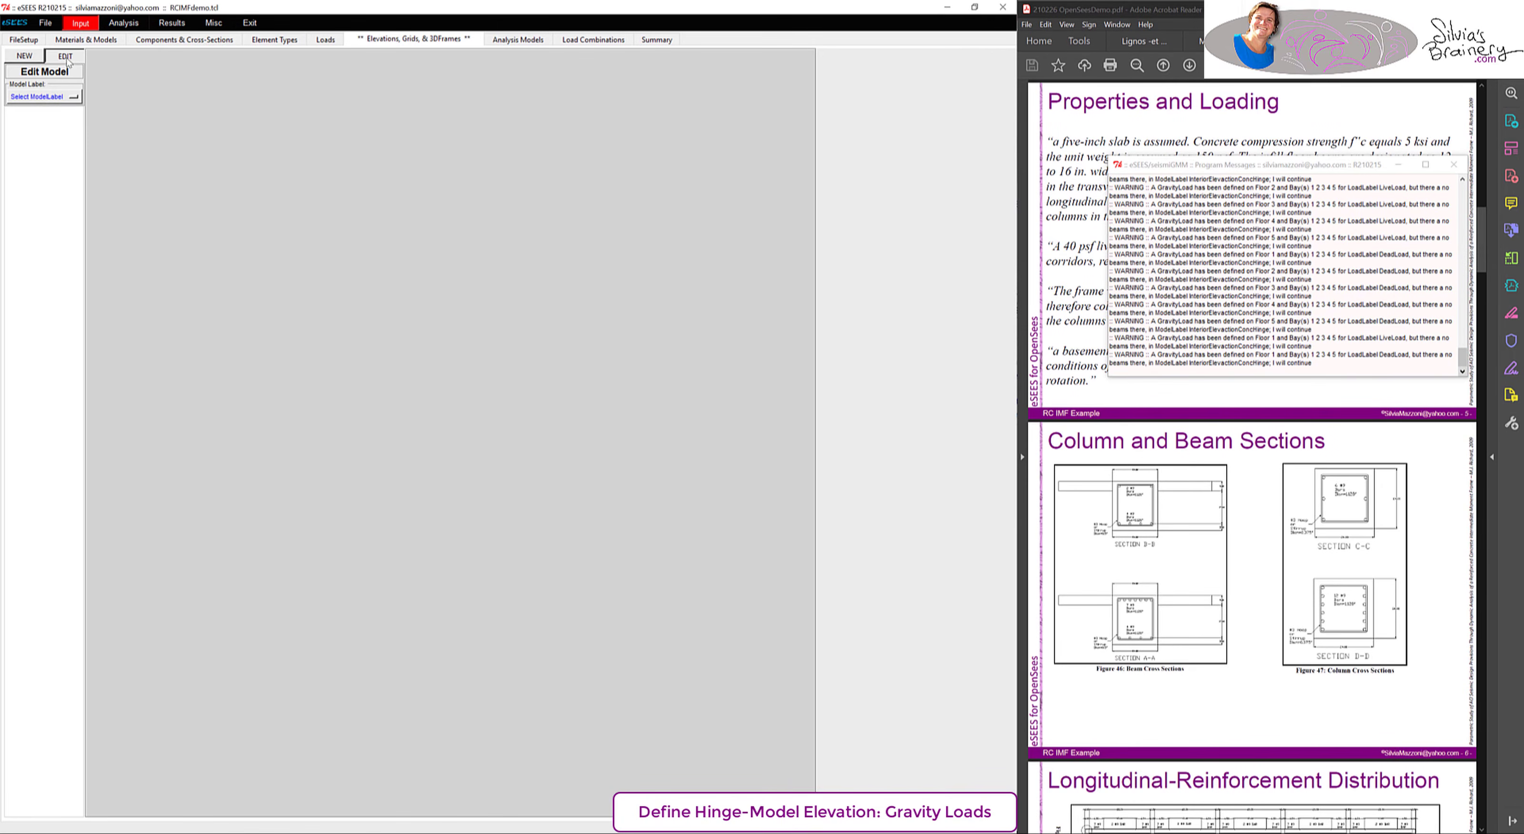
left_click(51, 97)
mouse_move(89, 104)
left_click(155, 114)
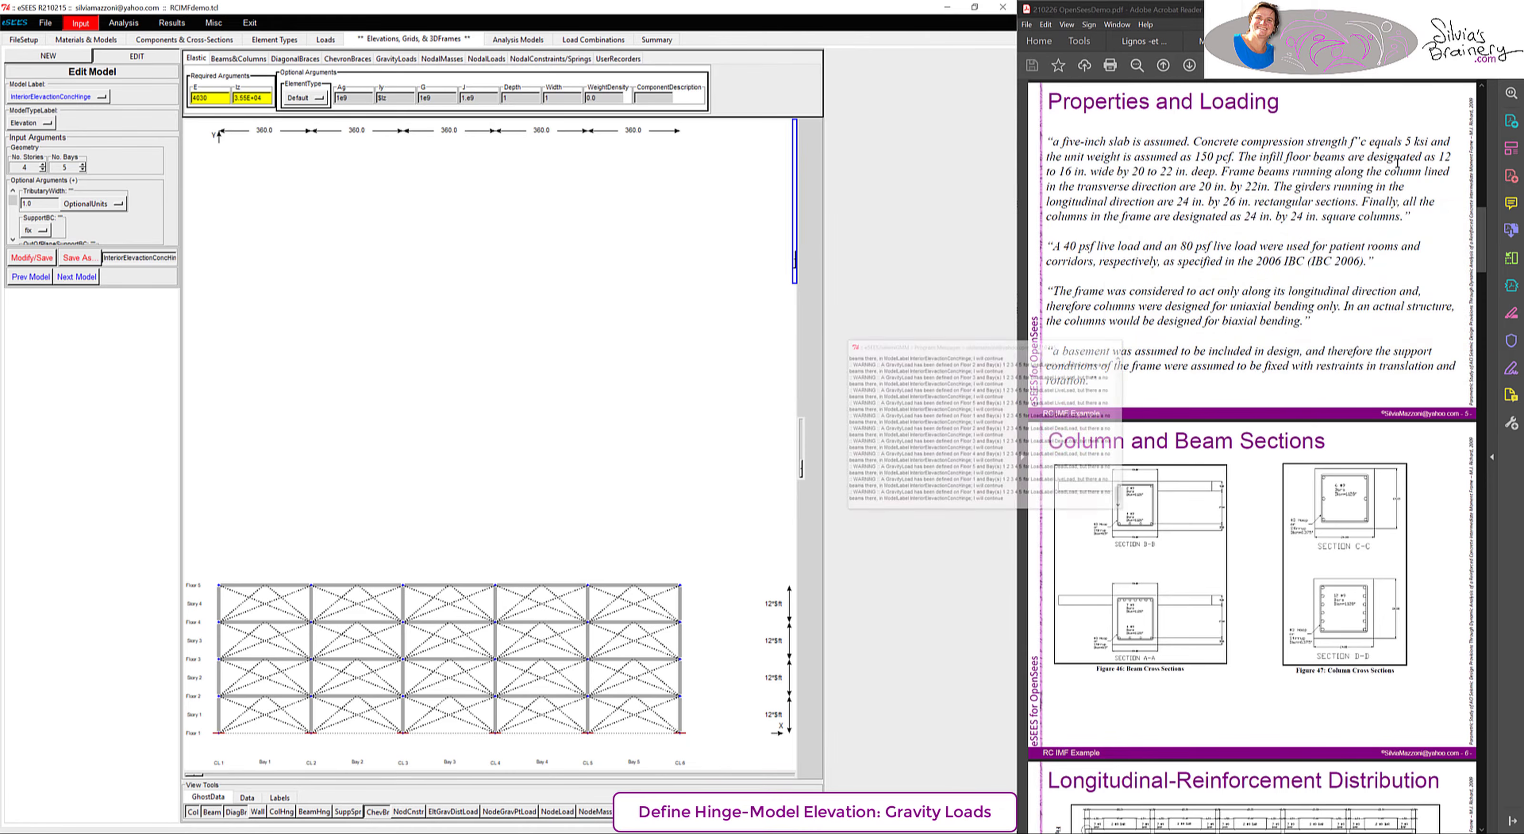
- Display the gravity loads assigned to the hinge model's beams, first for DeadLoad and again for LiveLoad
left_click(396, 58)
left_click(223, 92)
left_click(250, 111)
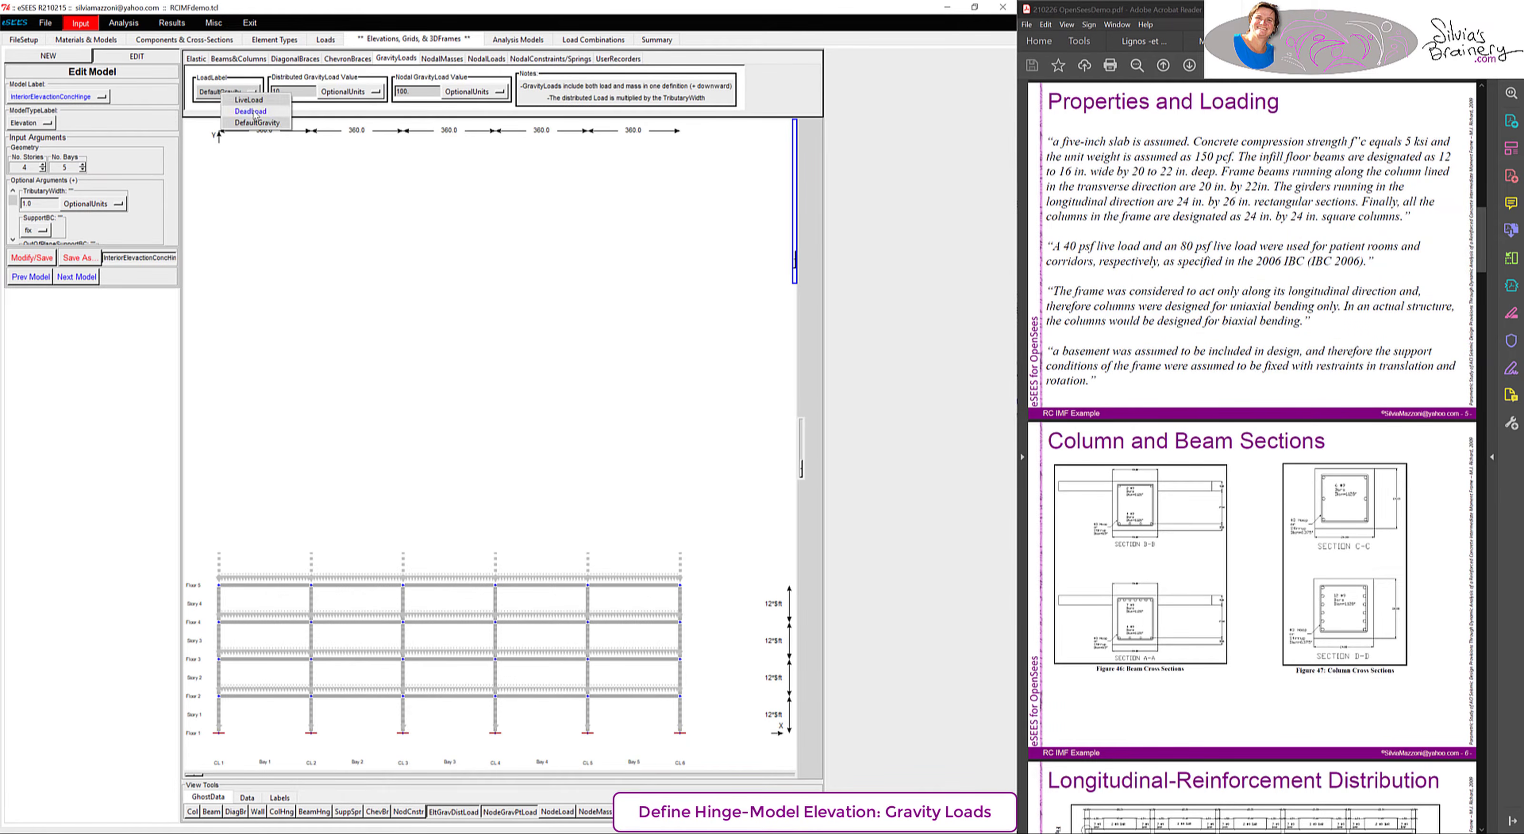
left_click(225, 92)
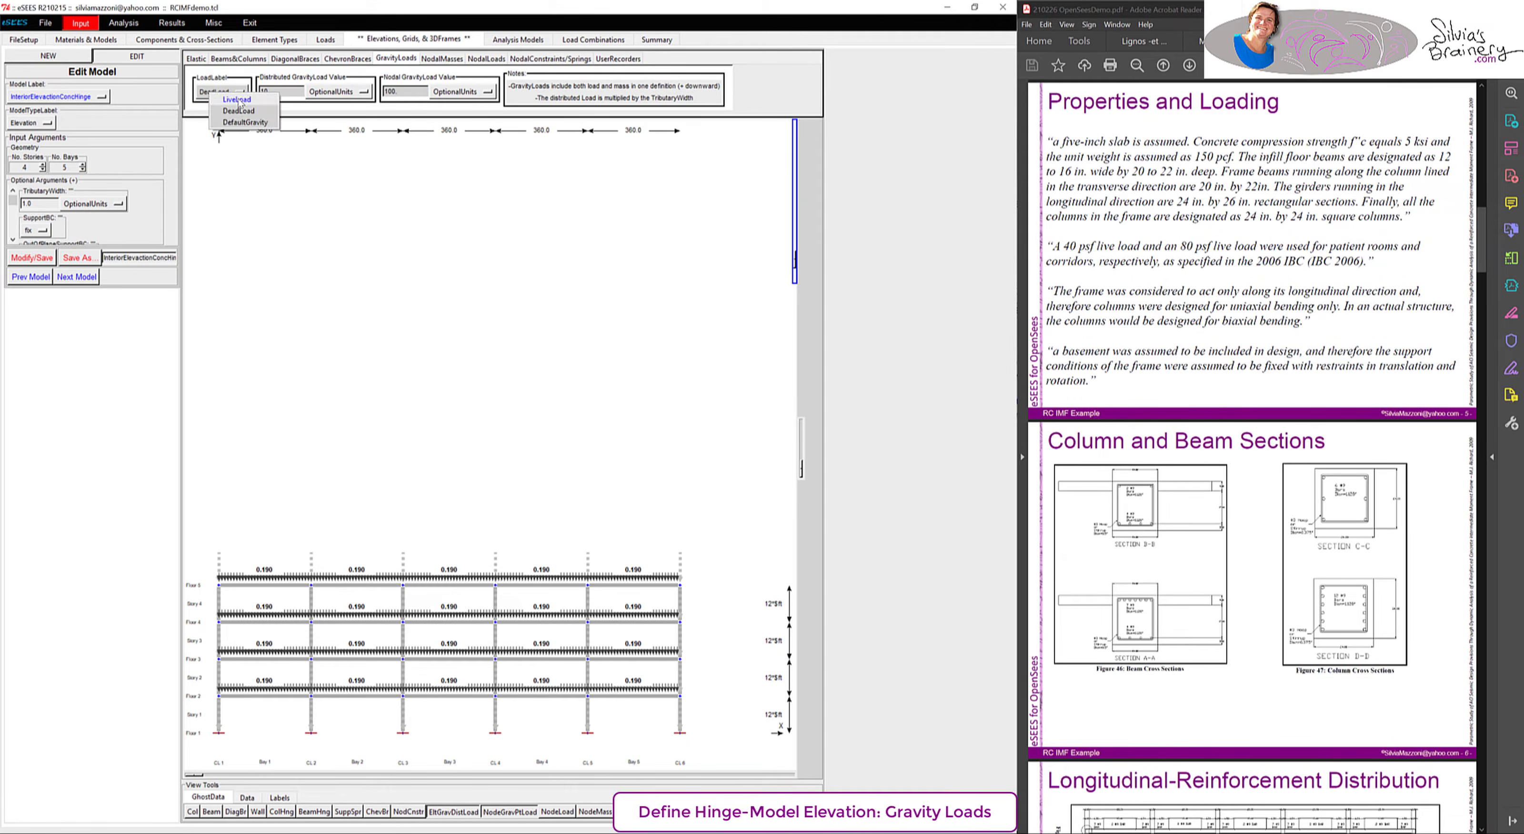
left_click(238, 101)
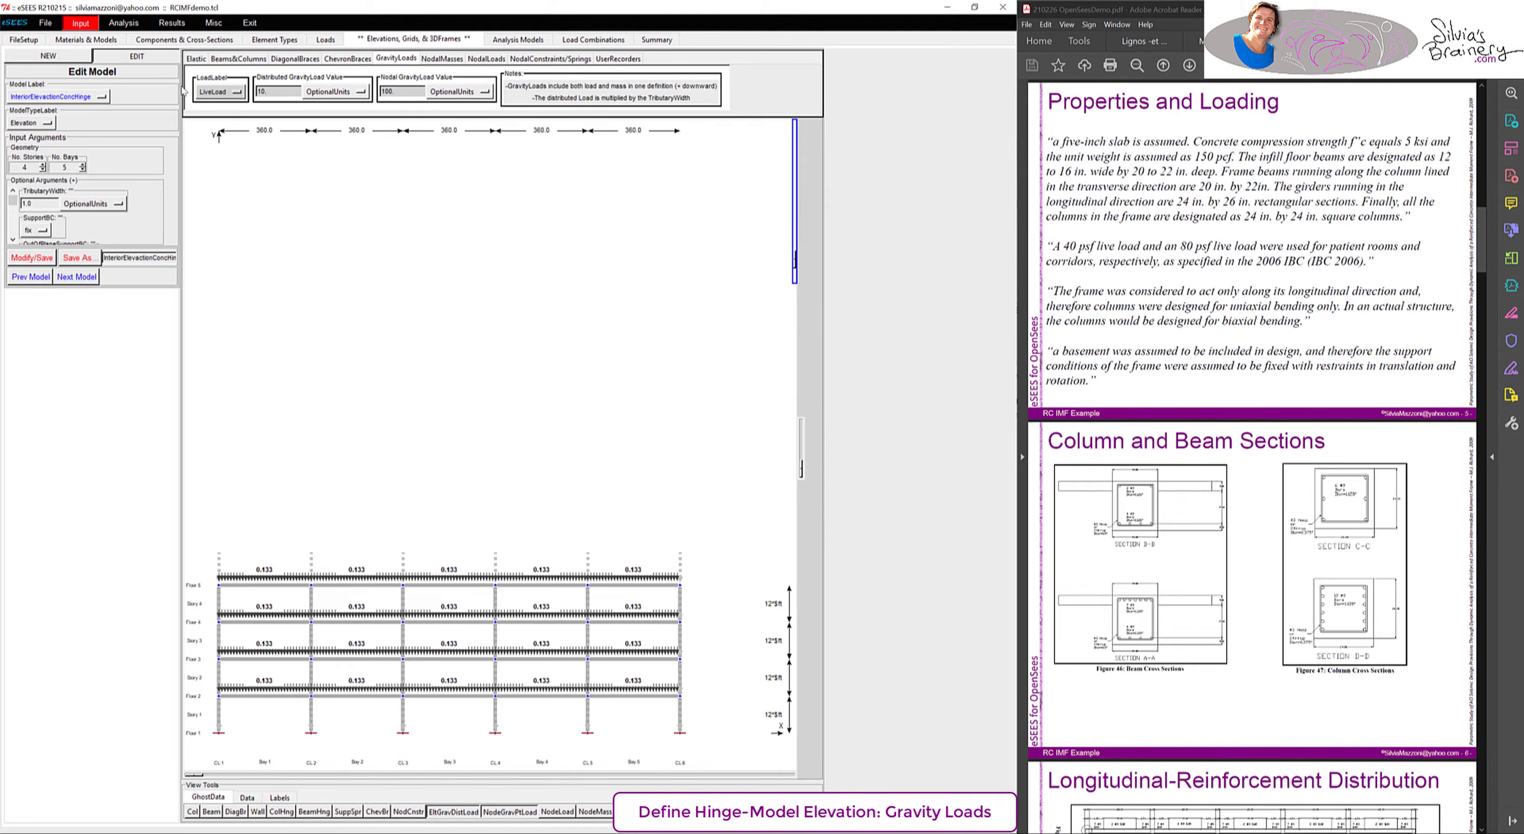
- Display the InteriorElevactionConcHinge frame among the models available for analysis
left_click(126, 25)
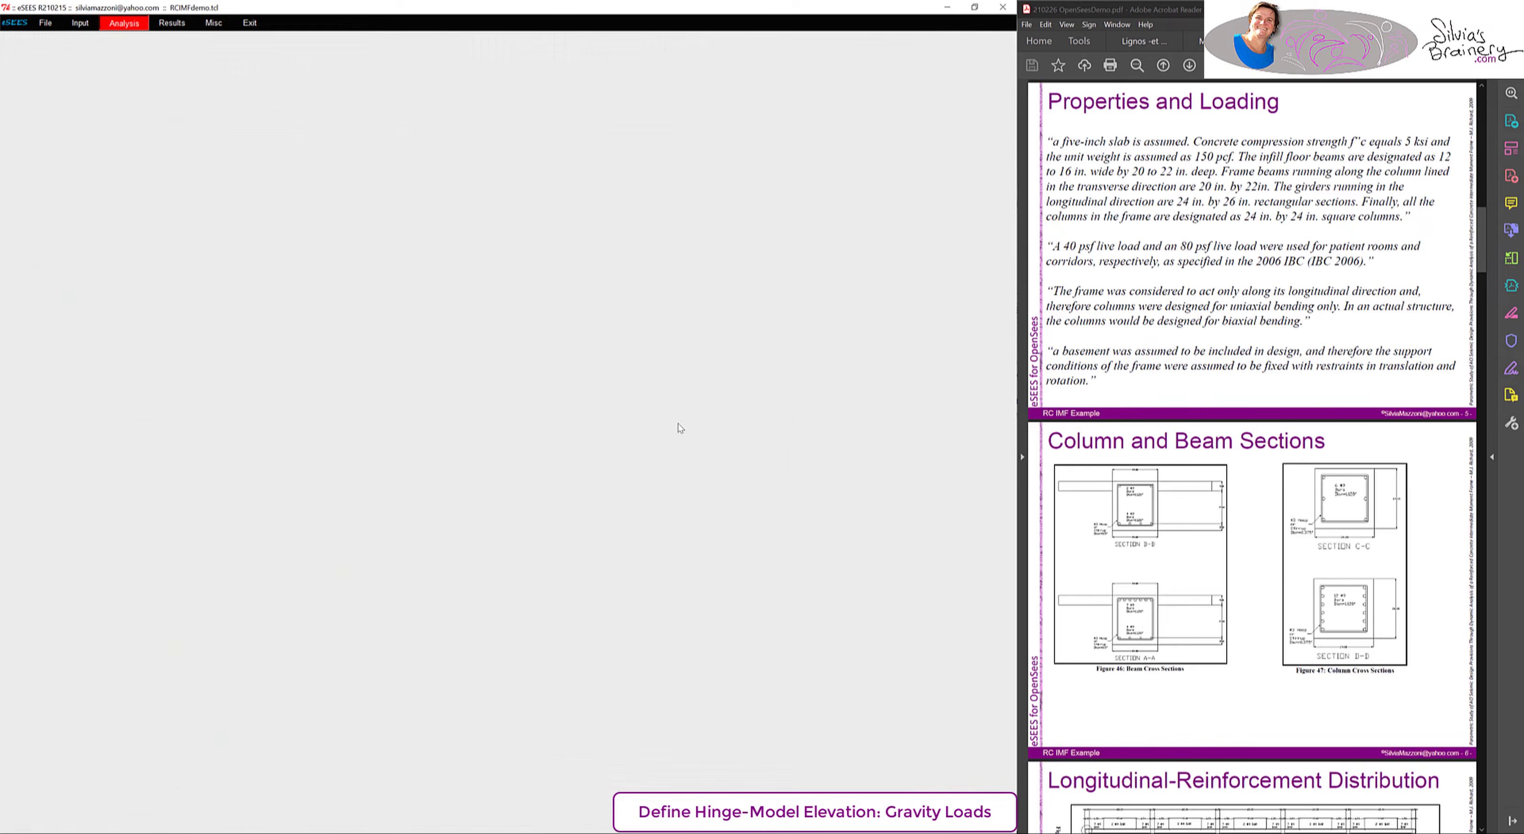
left_click(26, 166)
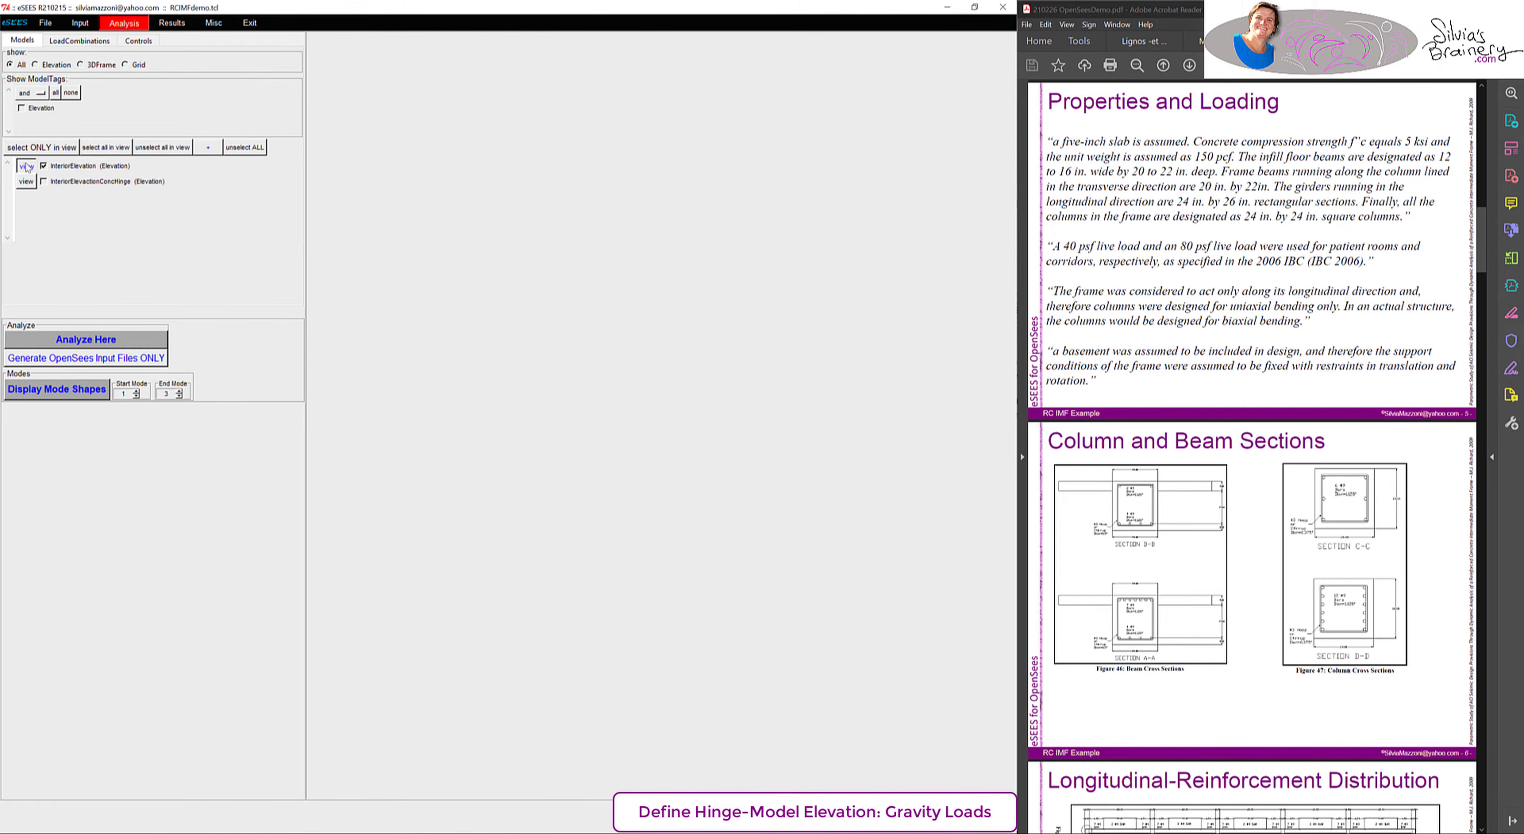
left_click(25, 183)
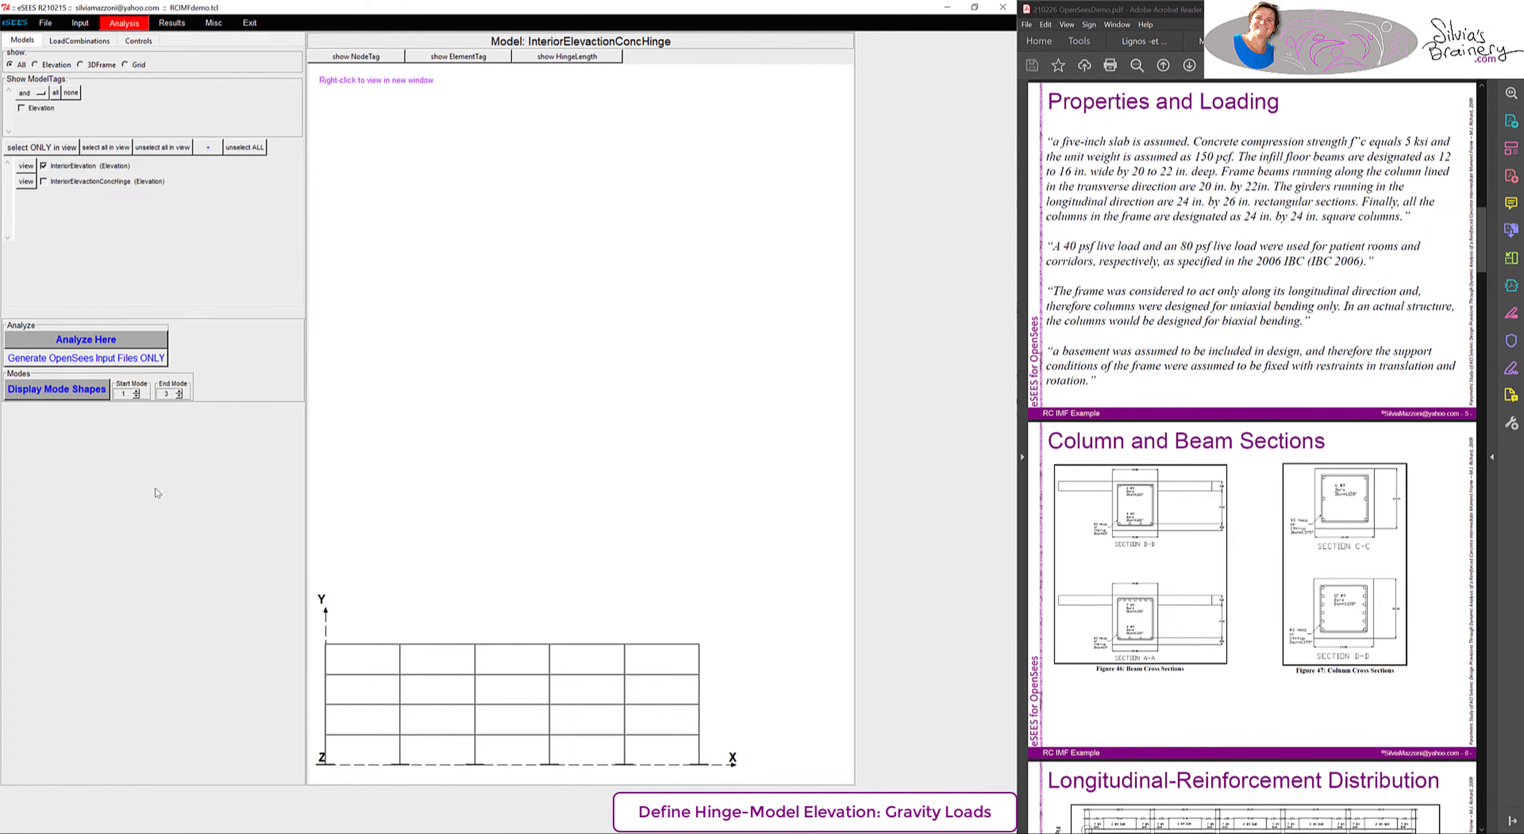
- Reopen the InteriorElevactionConcHinge elevation for editing, set its NMode option to 3, and save the changes
left_click(76, 24)
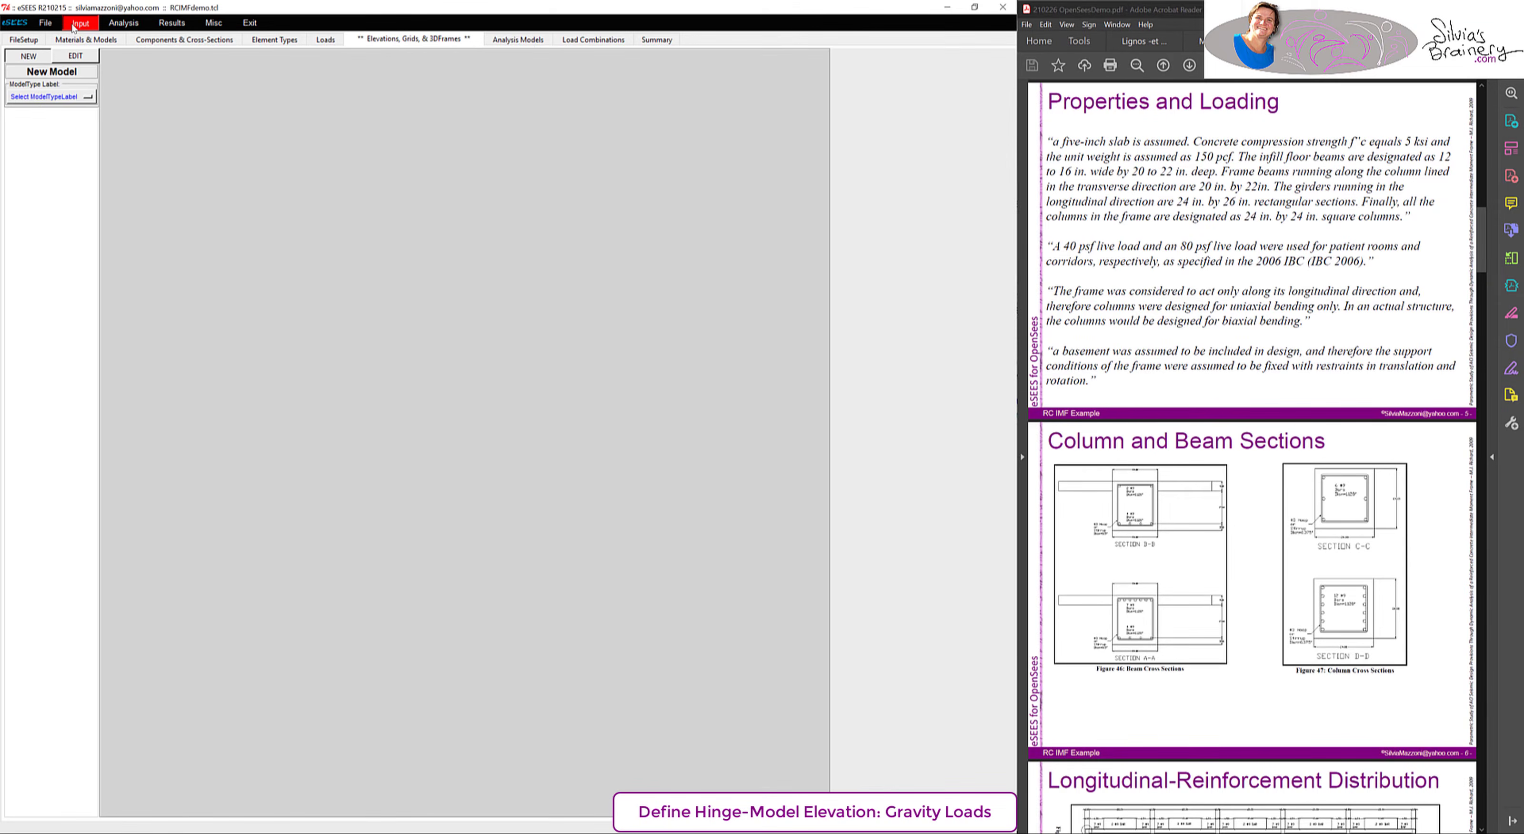
left_click(72, 93)
mouse_move(95, 108)
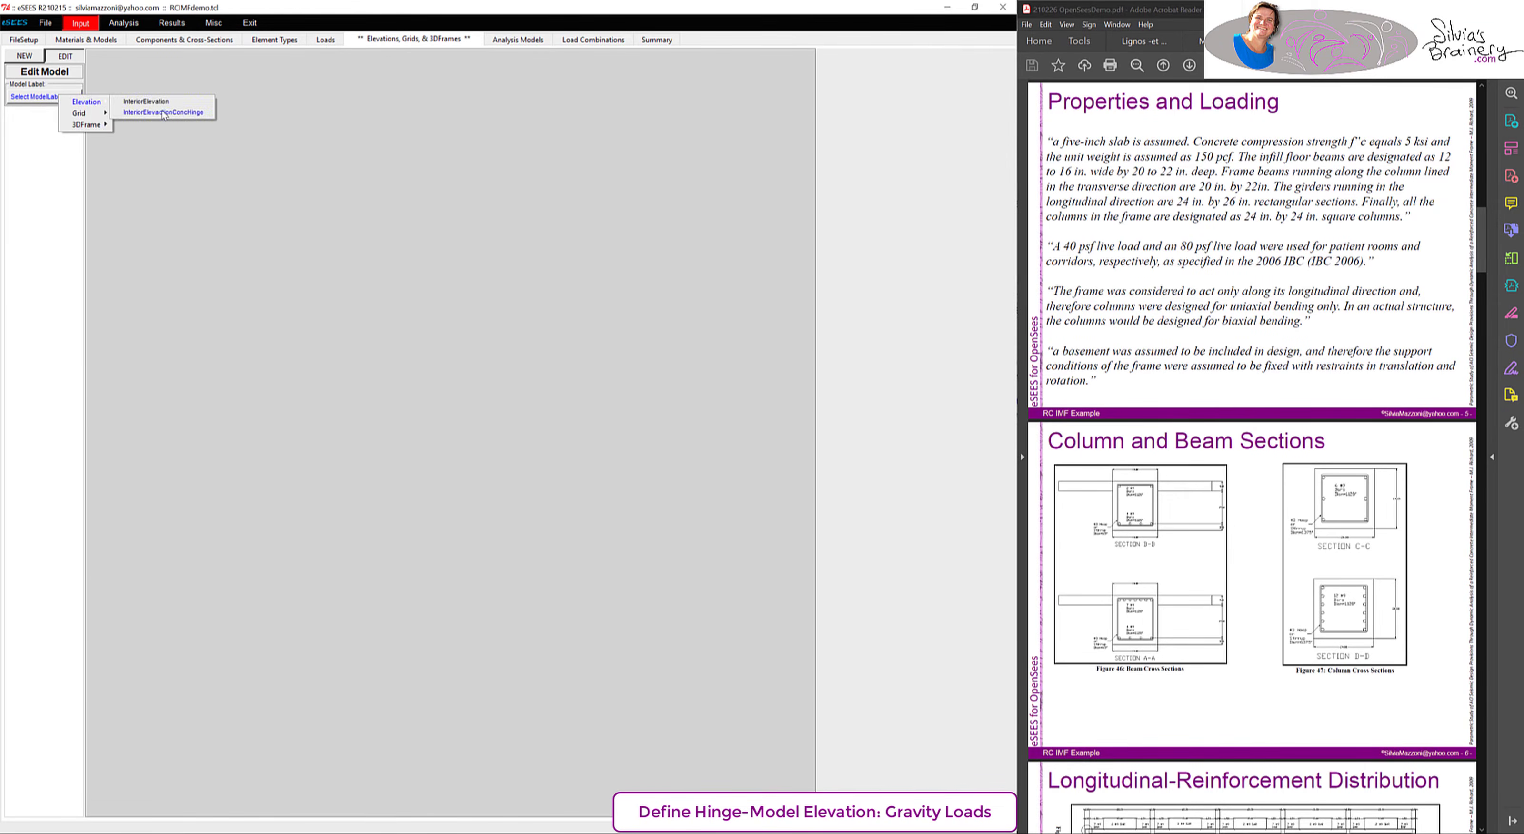
left_click(159, 110)
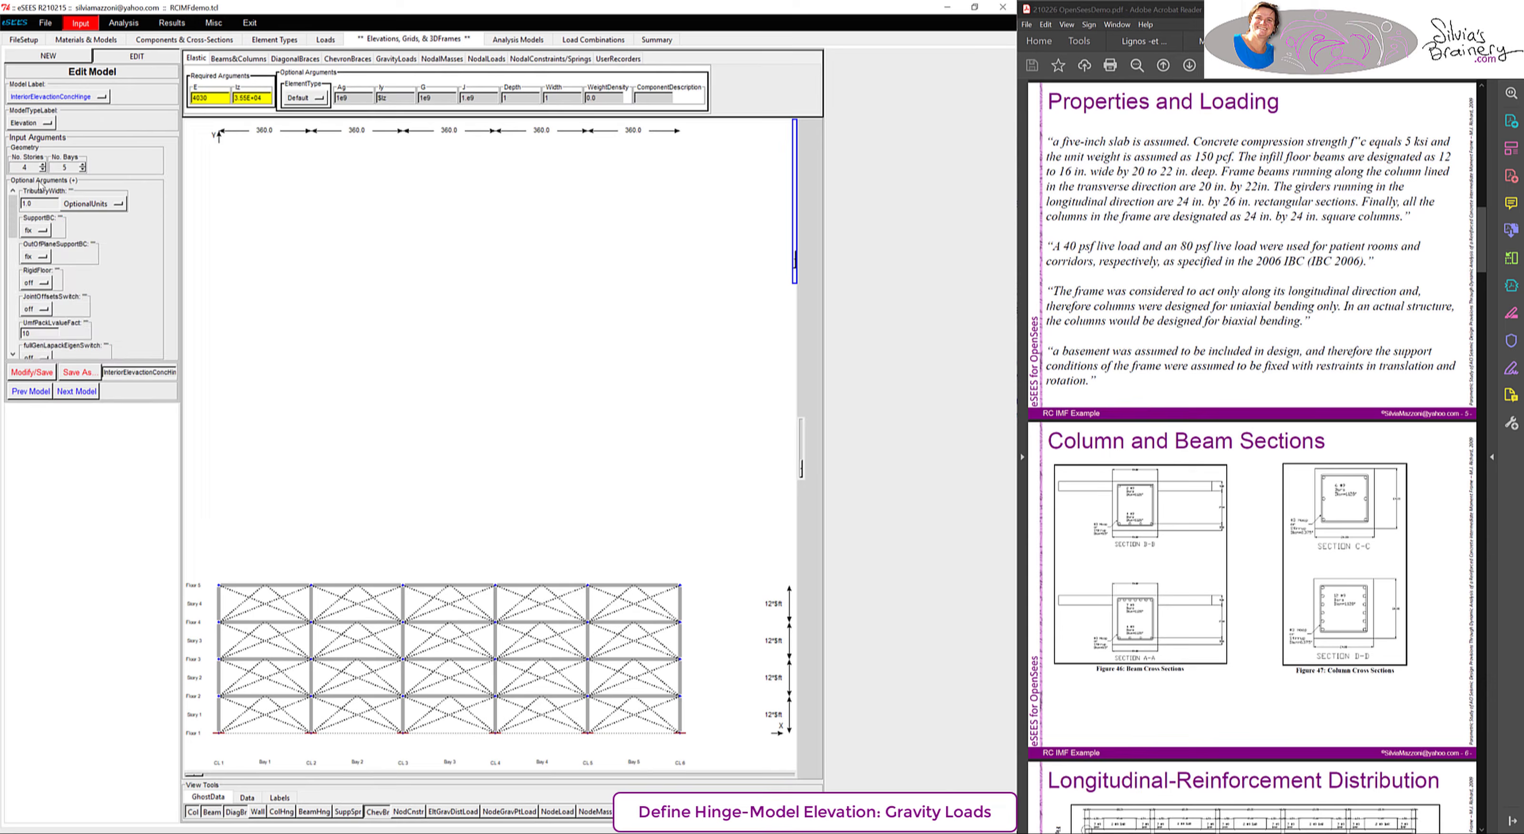
scroll(17, 302, "down", 5)
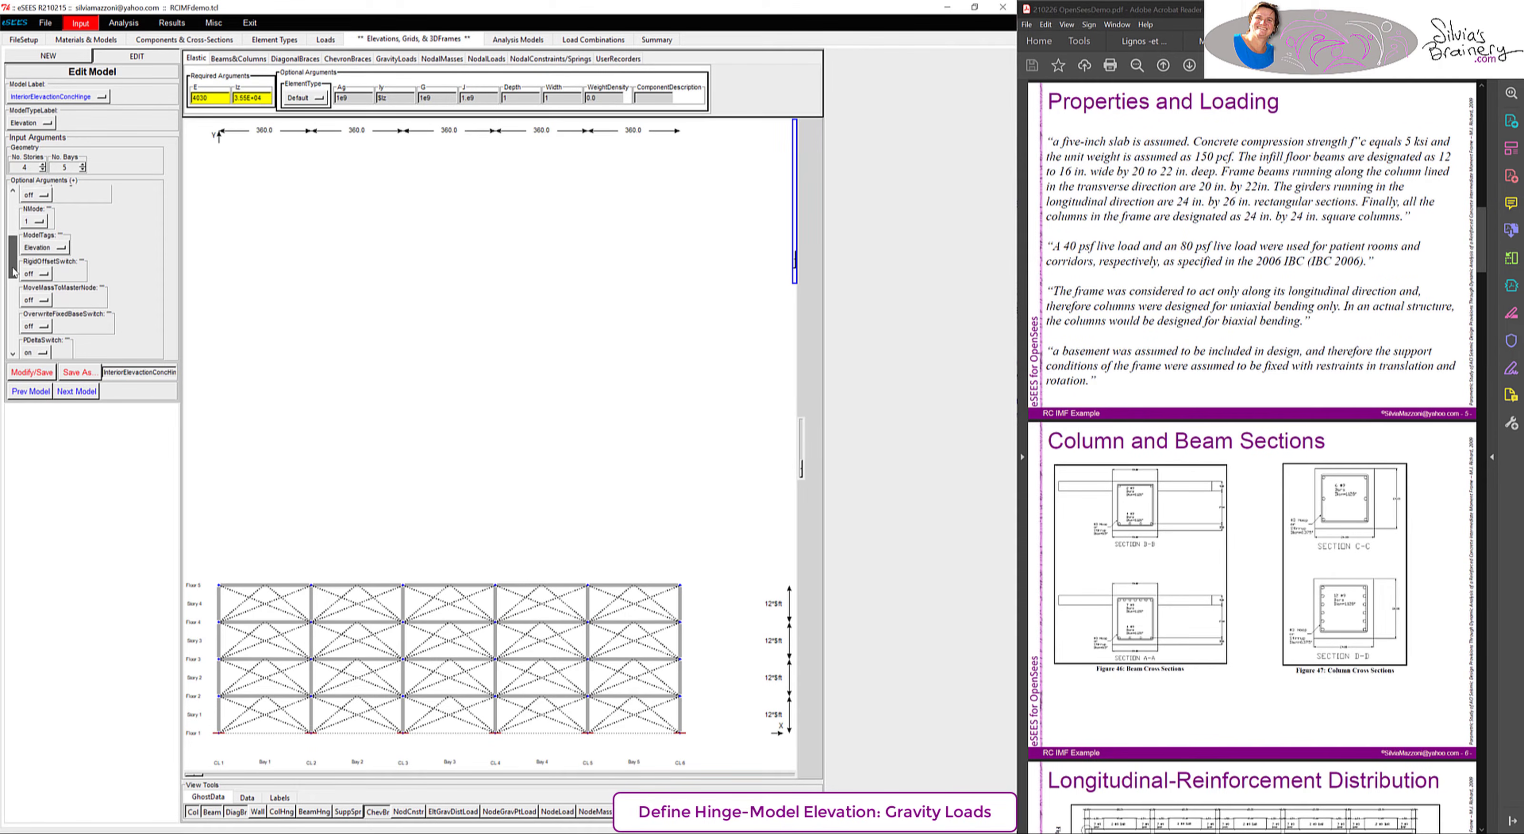
left_click(39, 231)
left_click(46, 227)
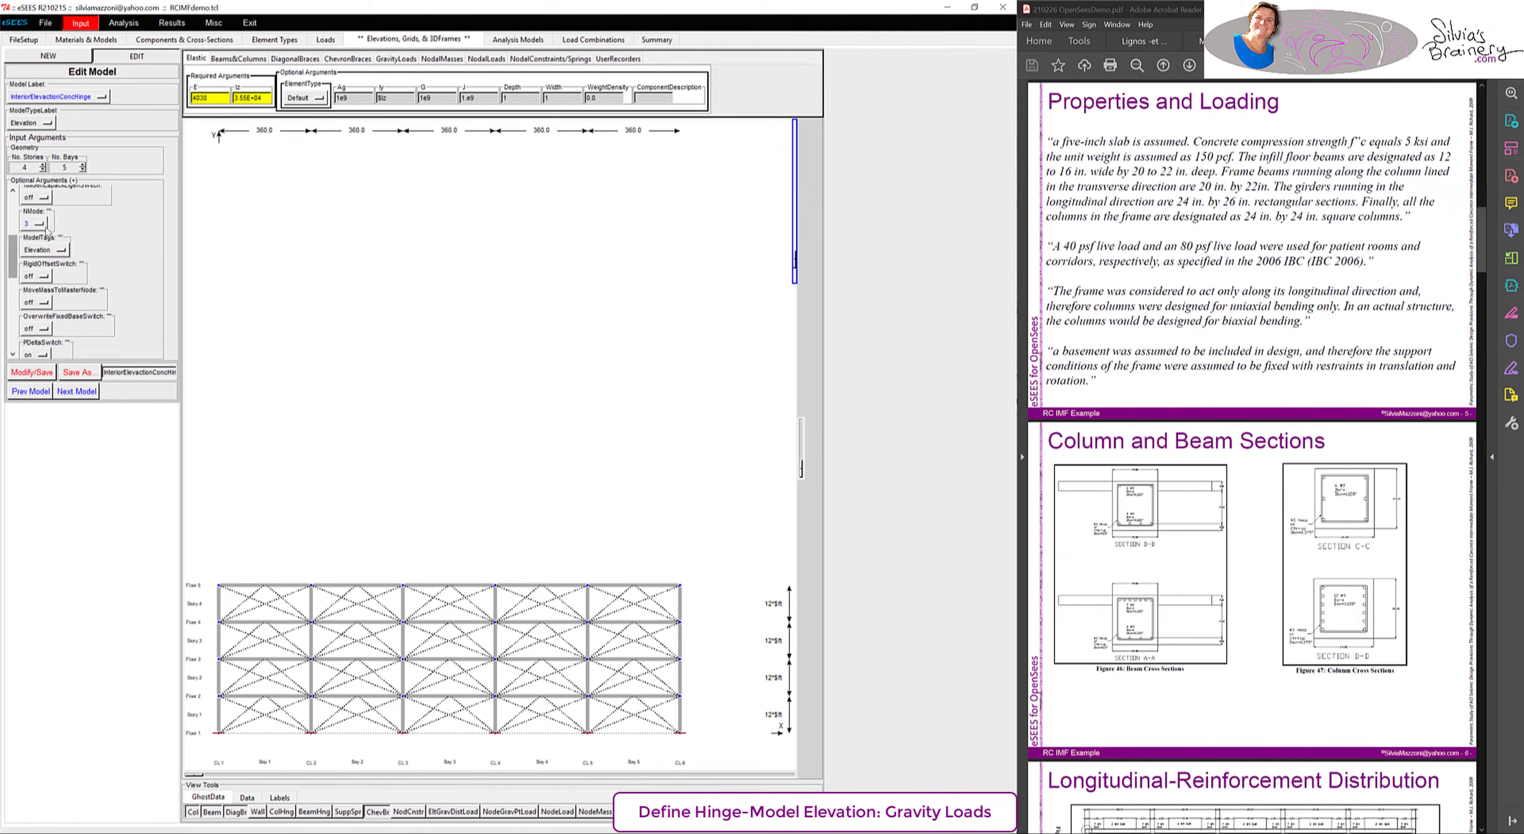
left_click(46, 24)
left_click(72, 97)
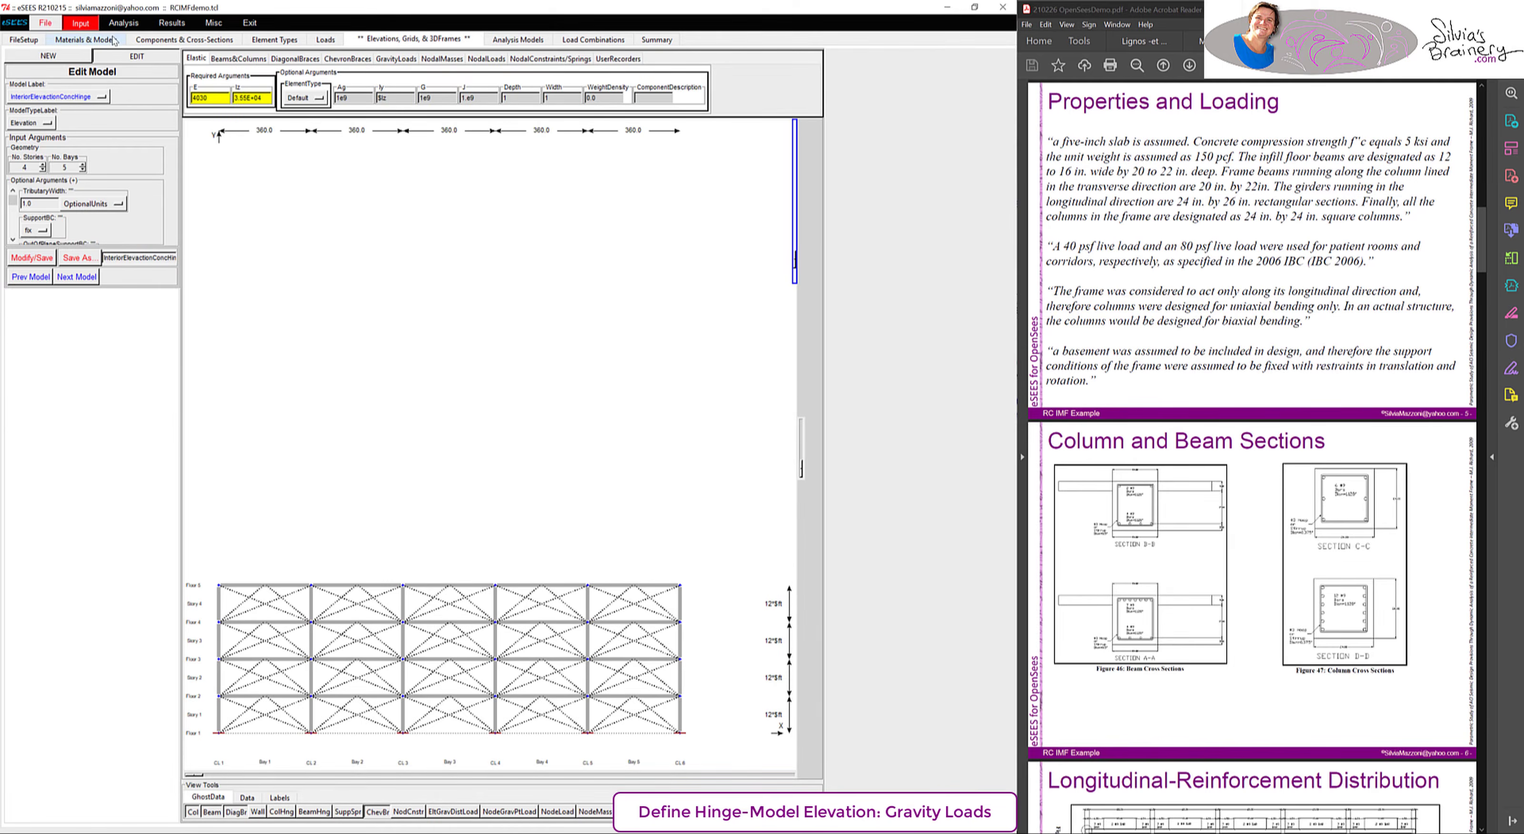
- Examine the beam and gravity-load definitions at the end of the RCIMFdemo.tcl script
left_click(46, 22)
left_click(88, 127)
scroll(343, 207, "down", 10)
scroll(313, 194, "down", 15)
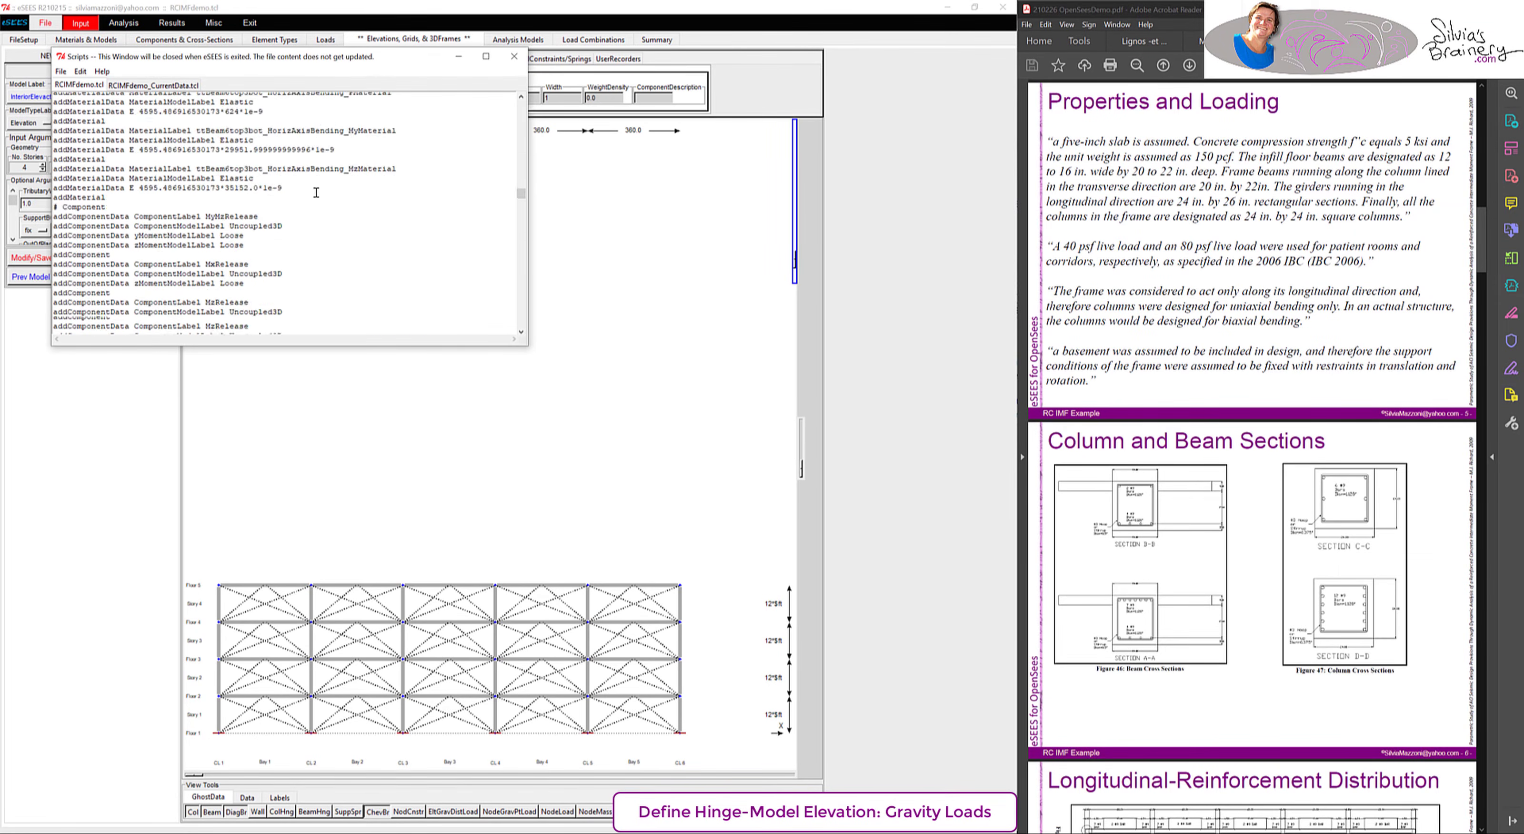
scroll(315, 193, "down", 14)
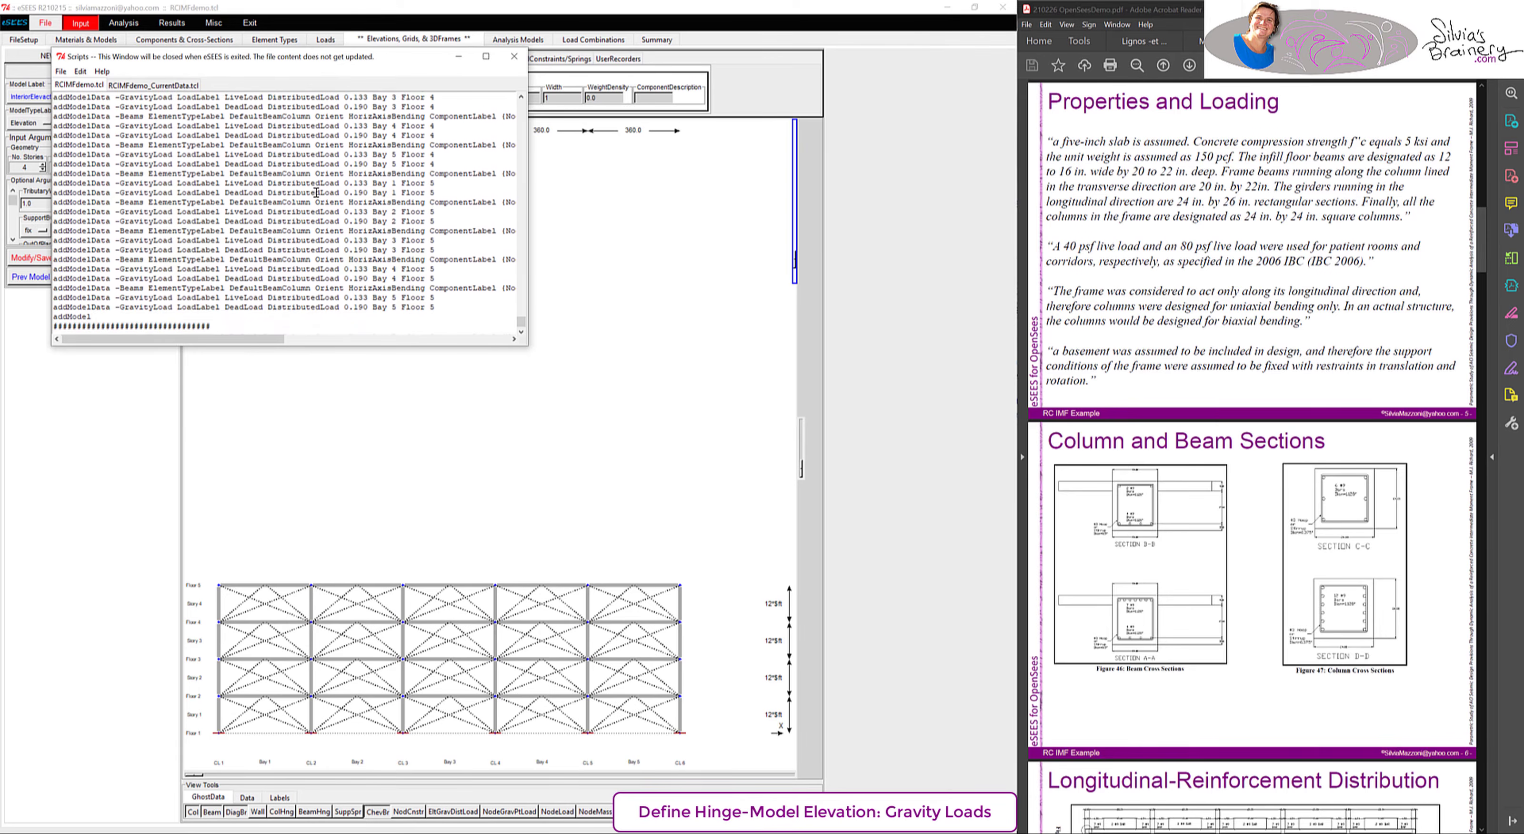
scroll(316, 192, "down", 5)
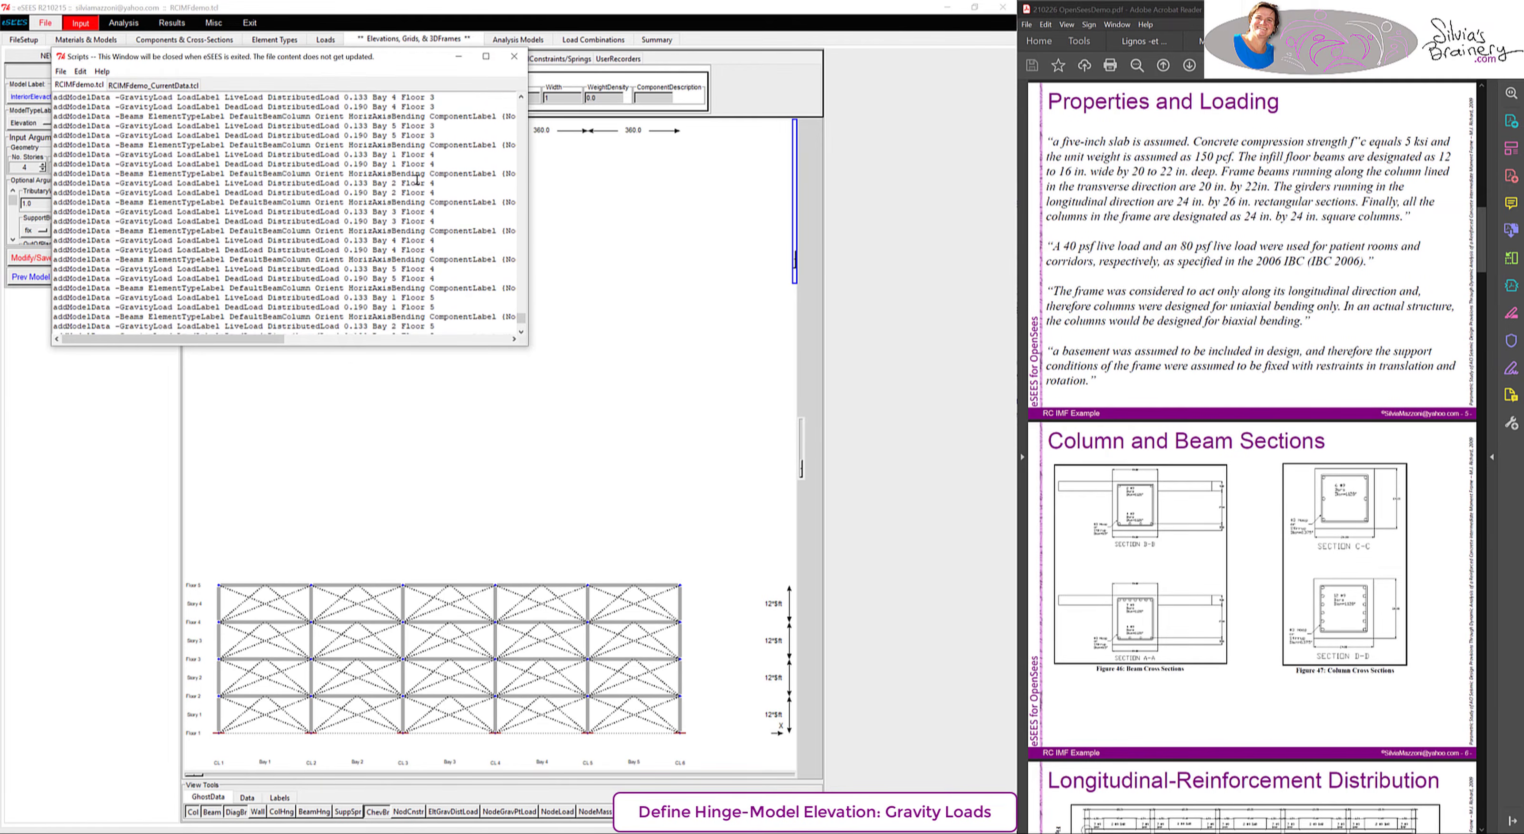
left_click(866, 198)
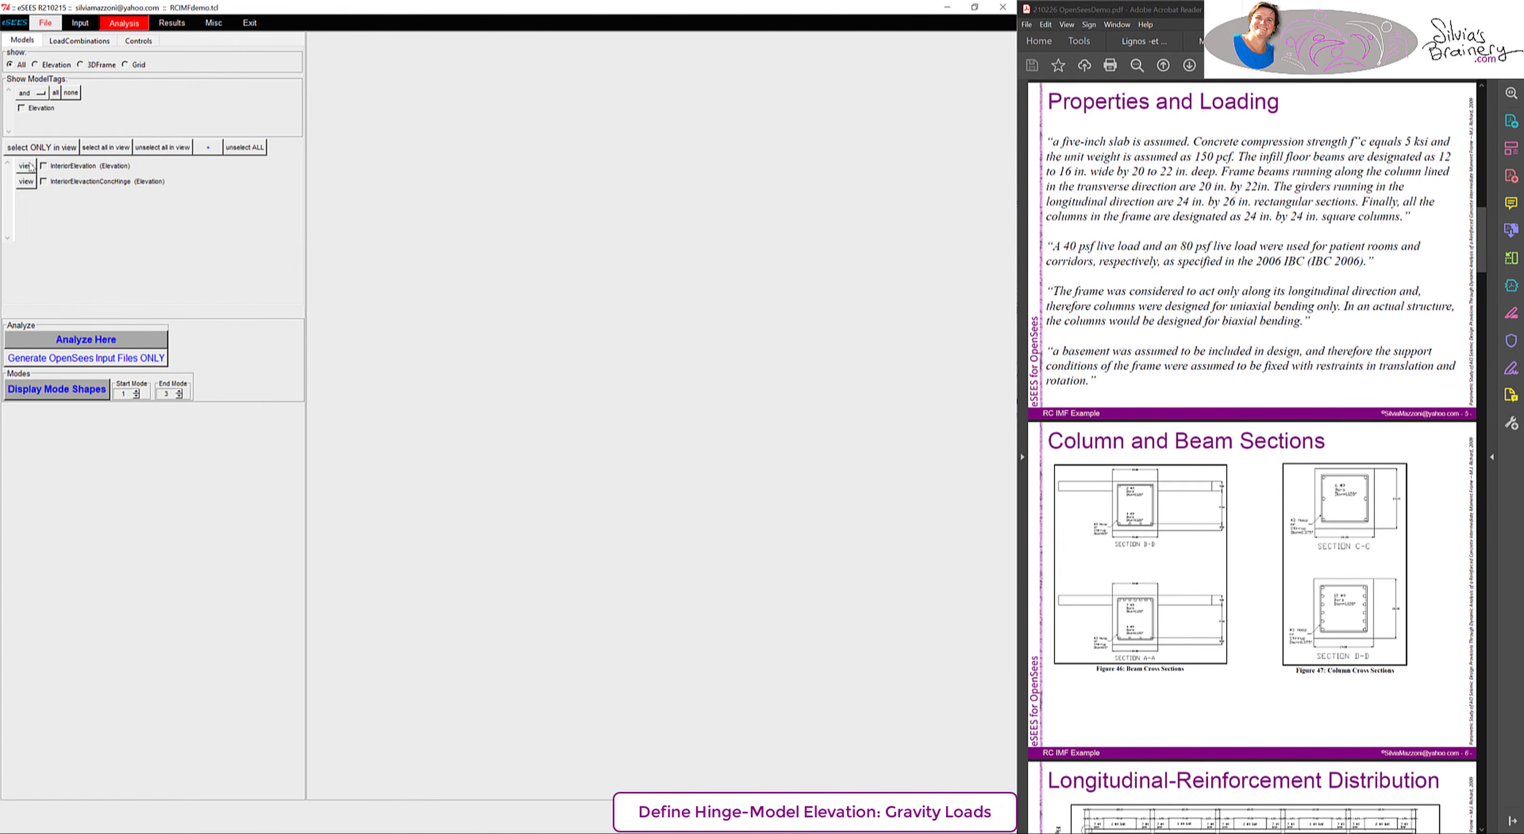
- Compute and display mode shapes 1 to 3 of the InteriorElevation model under the GravityOnly load combination
left_click(78, 41)
left_click(71, 169)
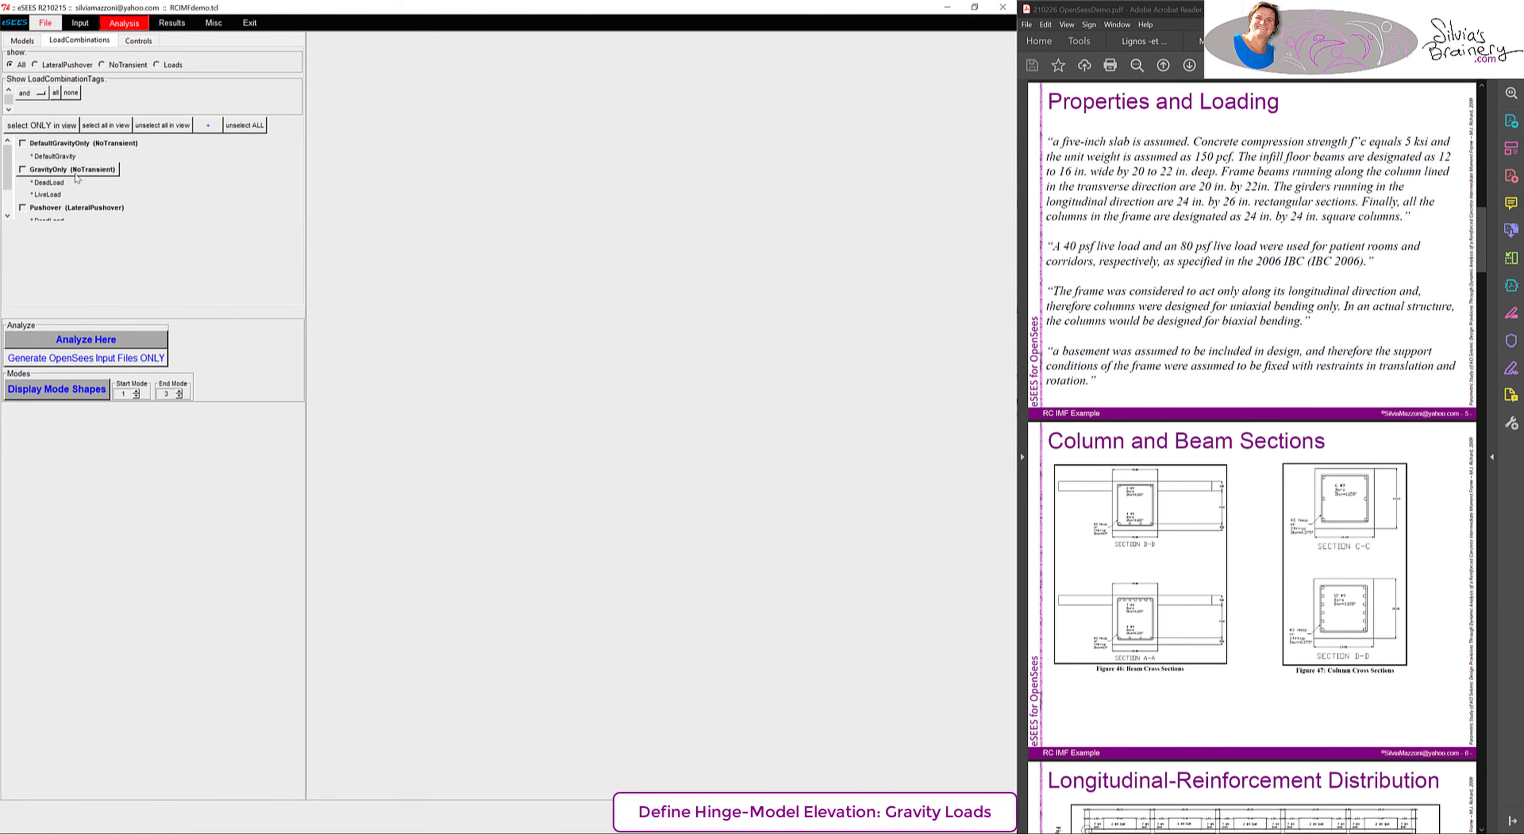
left_click(75, 390)
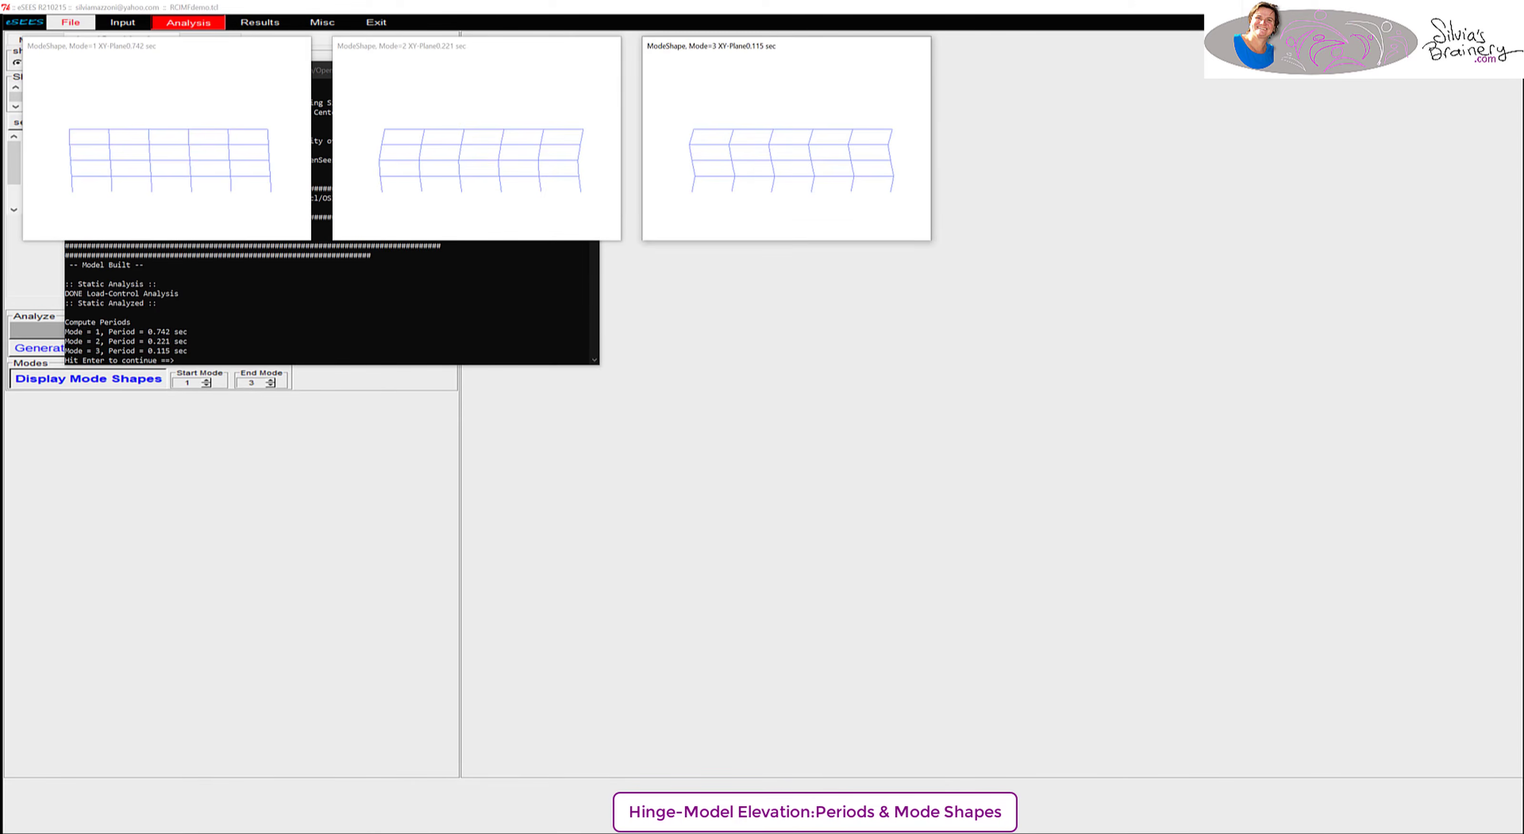
- Capture the computed periods with Snipping Tool and place the capture window over the PDF for reference
left_click(351, 831)
left_click(23, 56)
left_click_drag(62, 275, 265, 386)
left_click(455, 294)
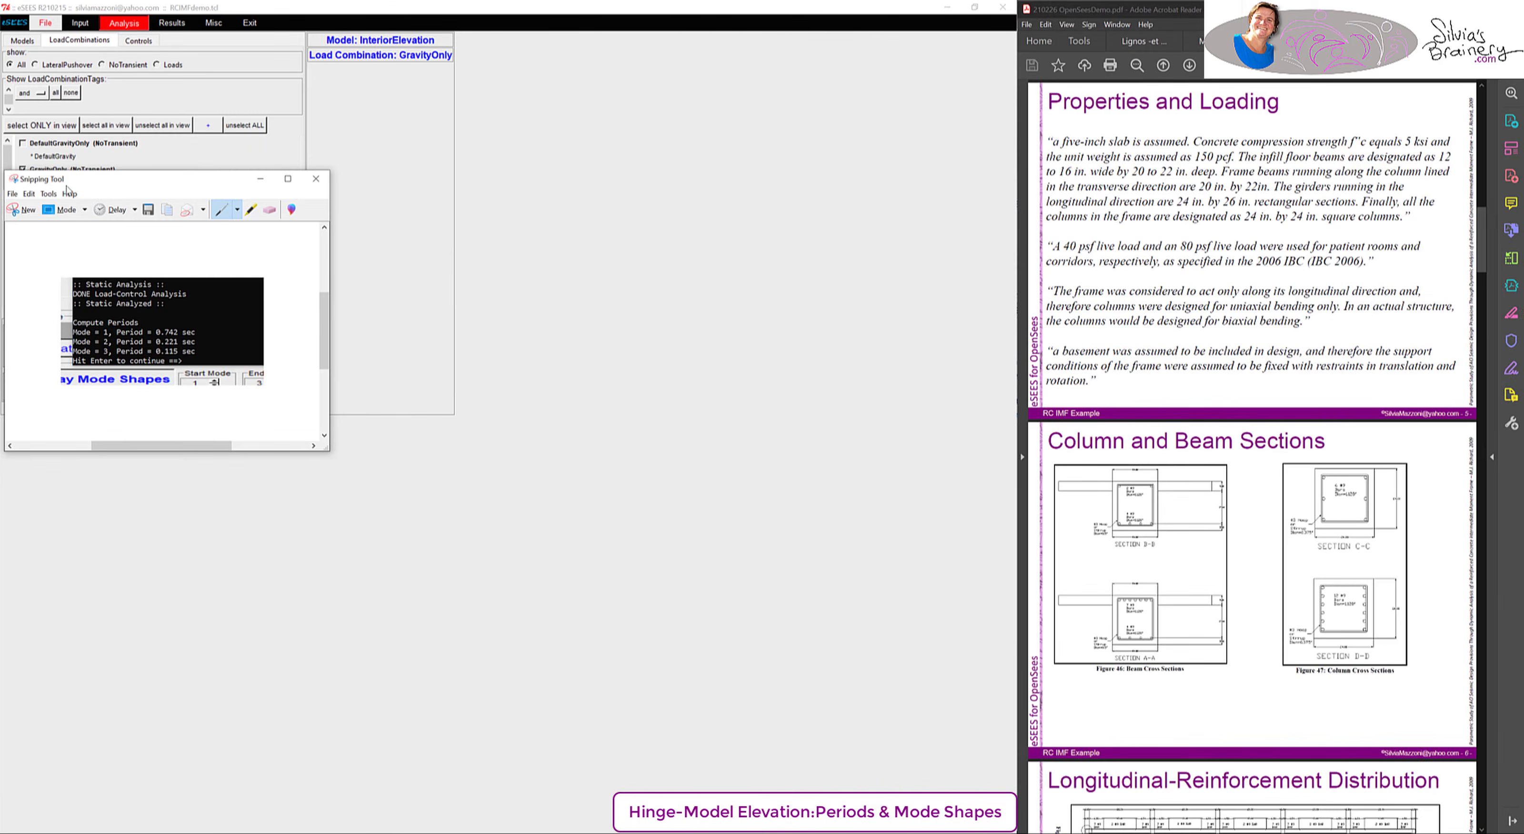
left_click_drag(68, 179, 1130, 166)
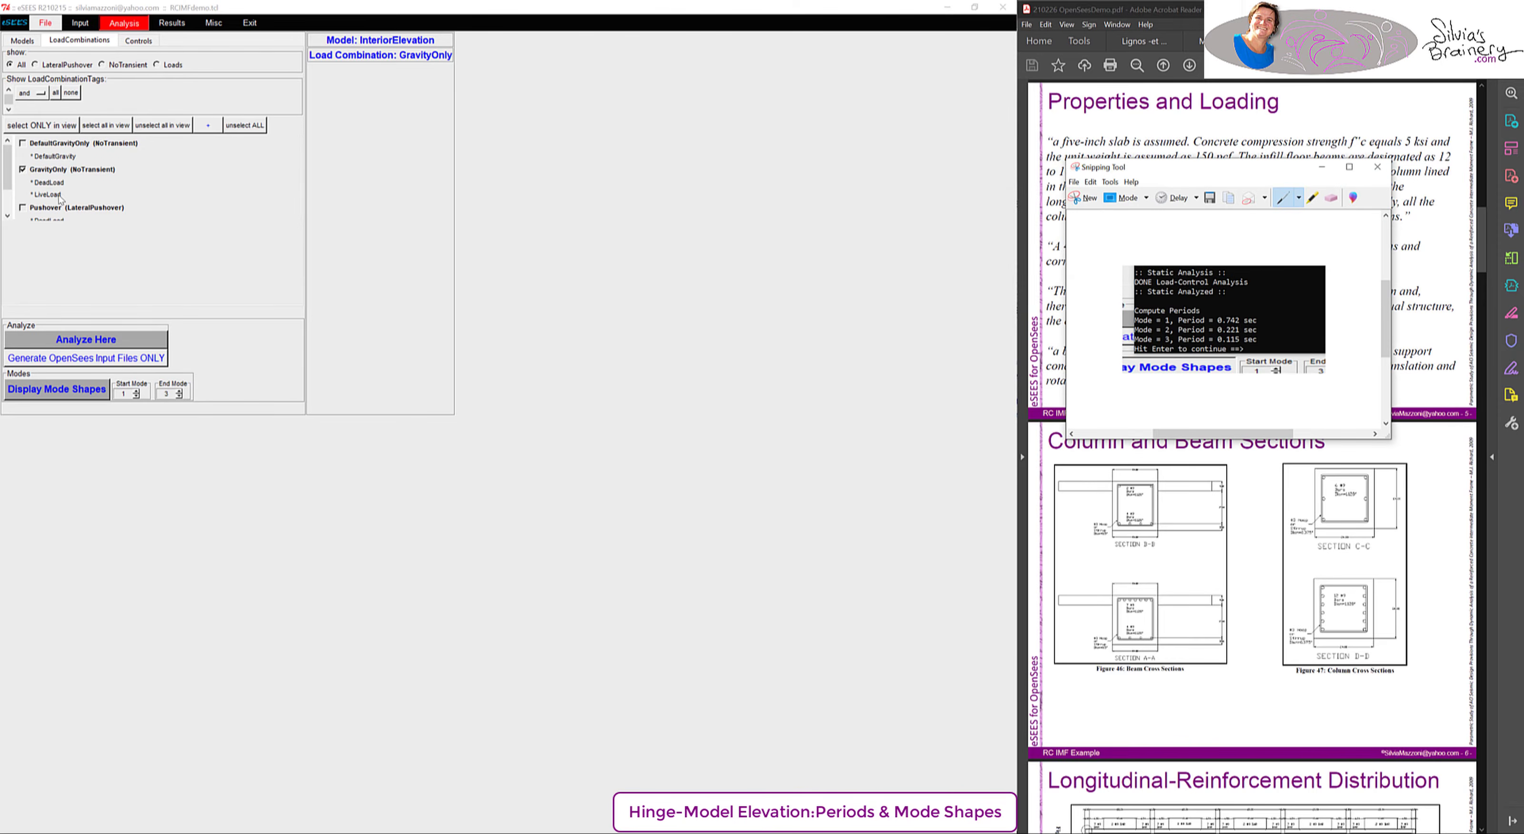
- Select the InteriorElevactionConcHinge model, display its mode shapes 1 to 3, and close the OpenSees run
left_click(23, 40)
left_click(71, 181)
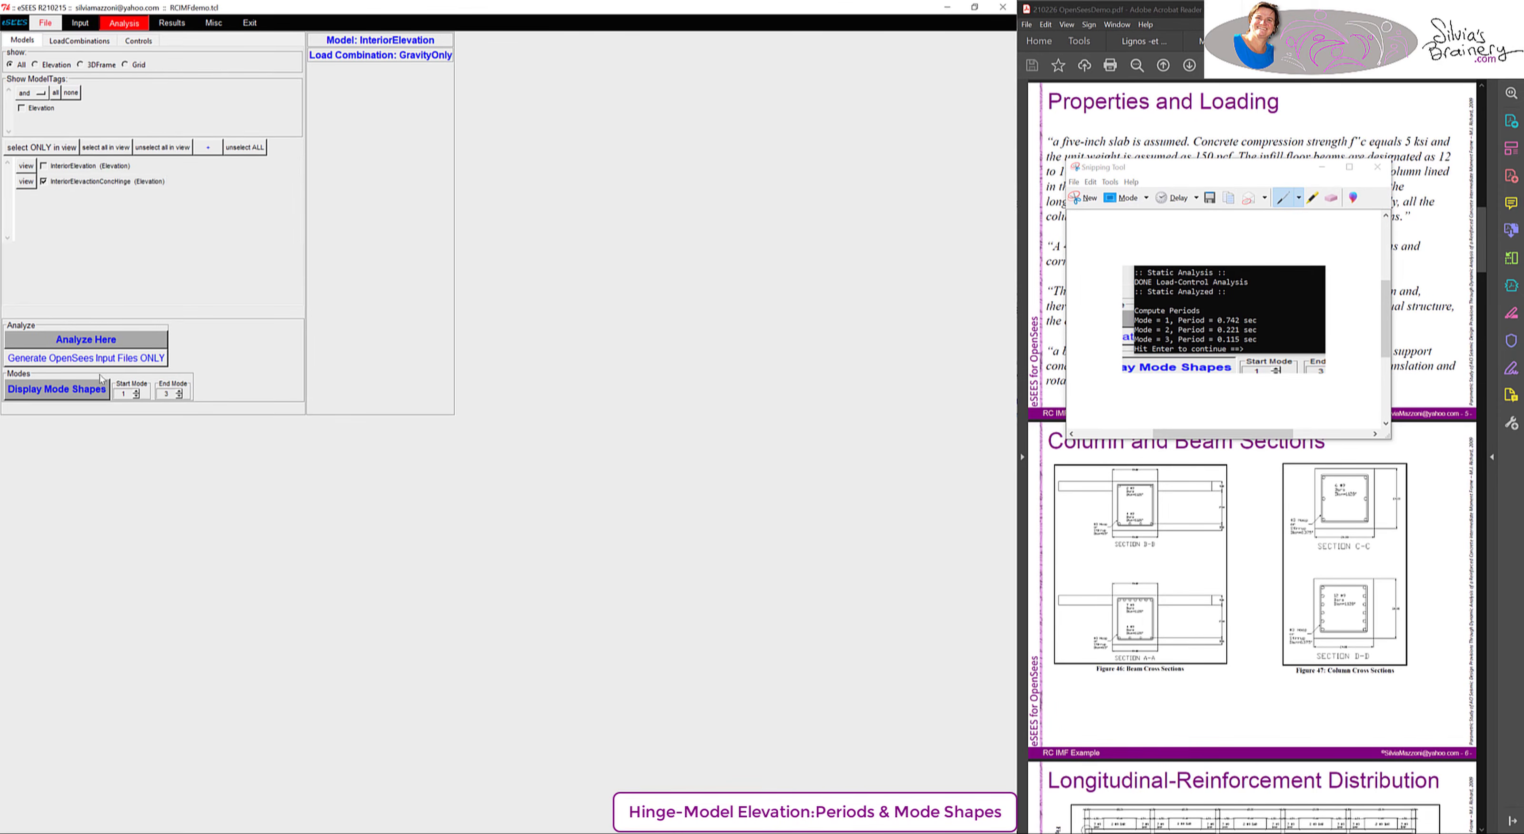
left_click(81, 395)
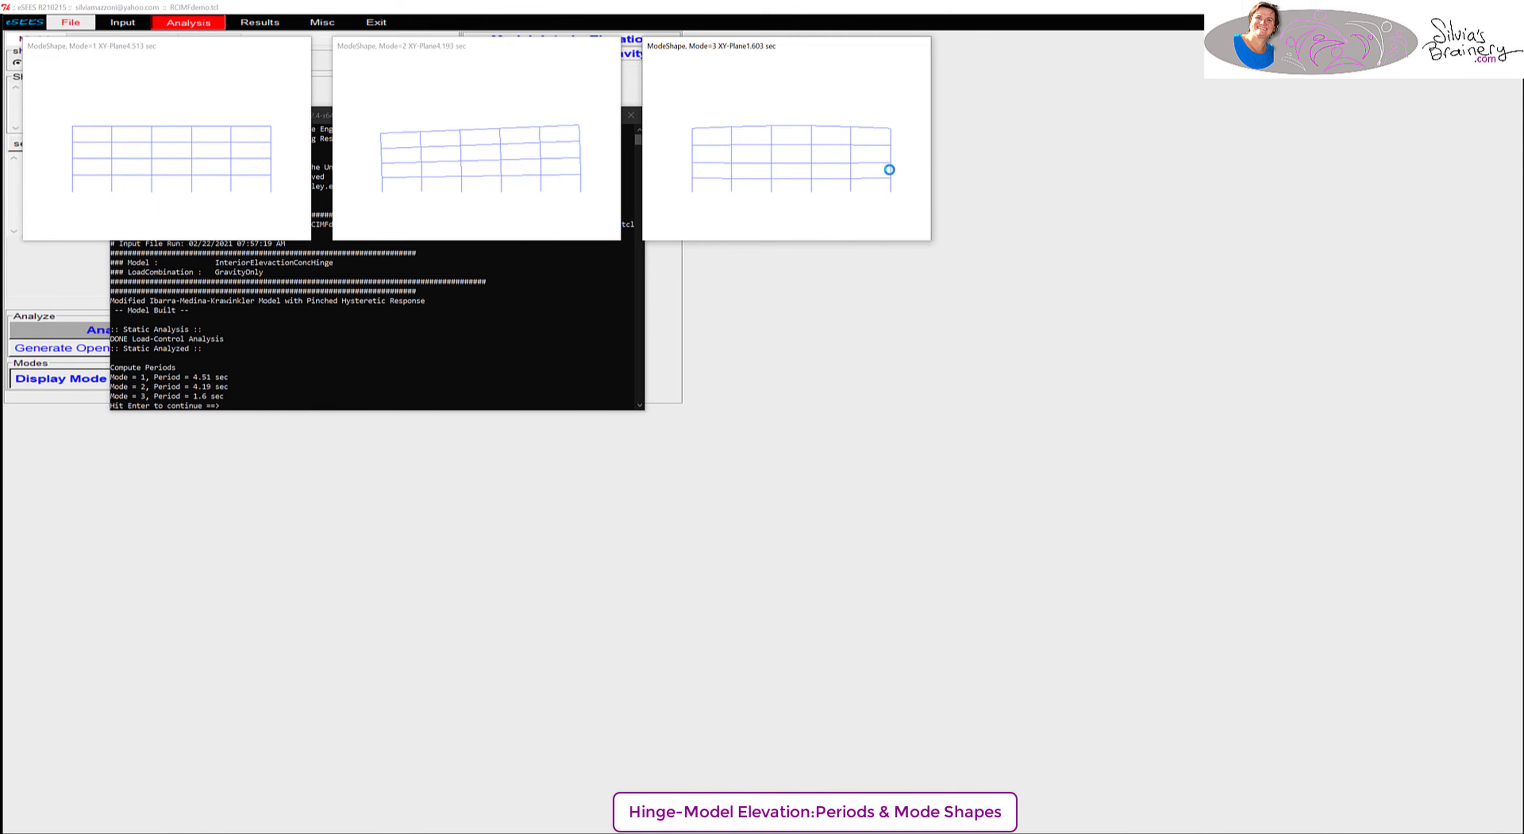
left_click(217, 349)
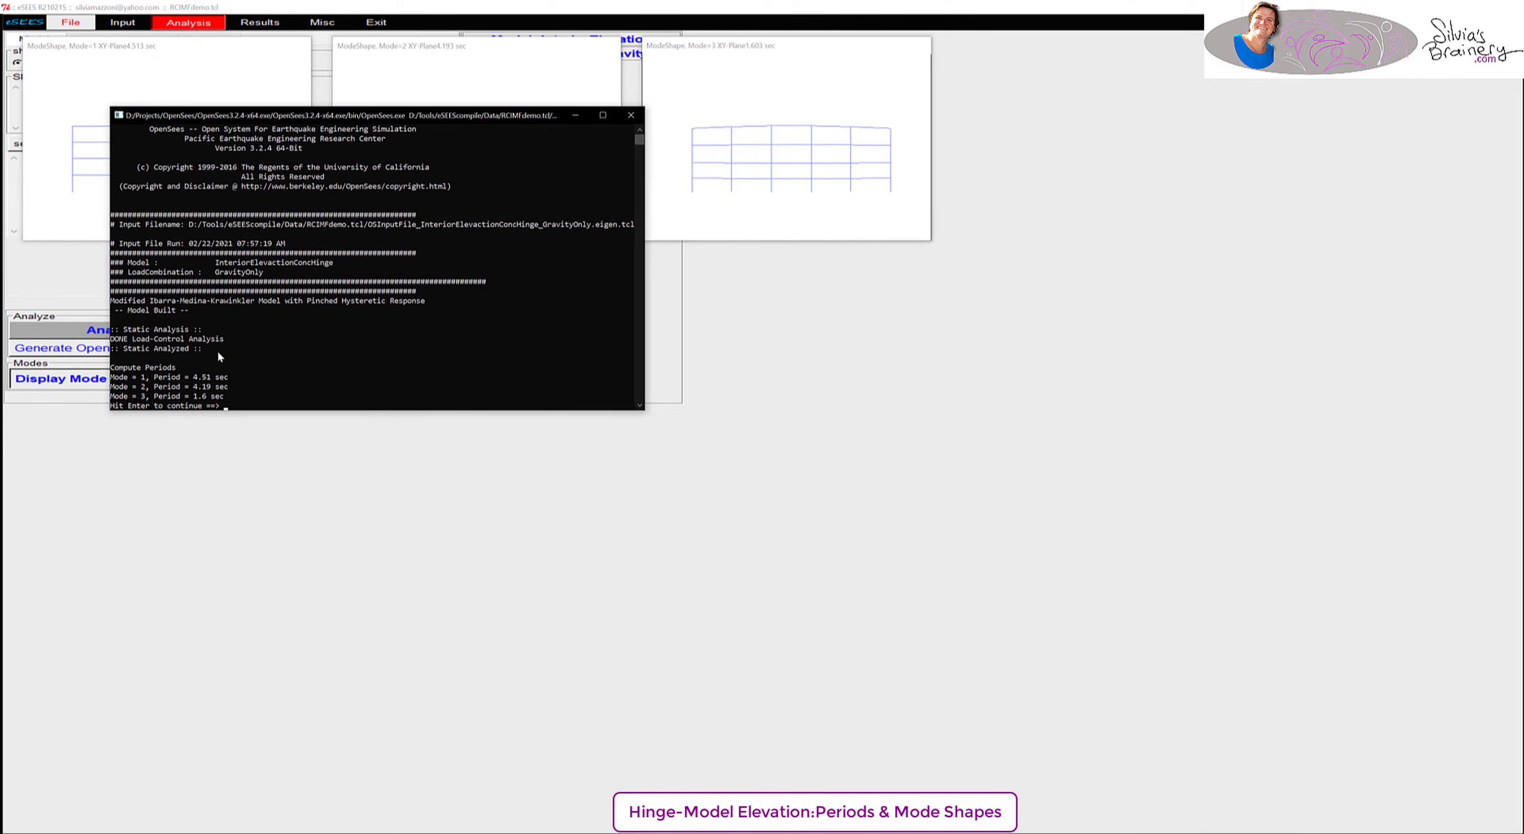
key("Return")
- Raise the end mode to 7, display the hinge model's mode shapes, and close the run
left_click(138, 40)
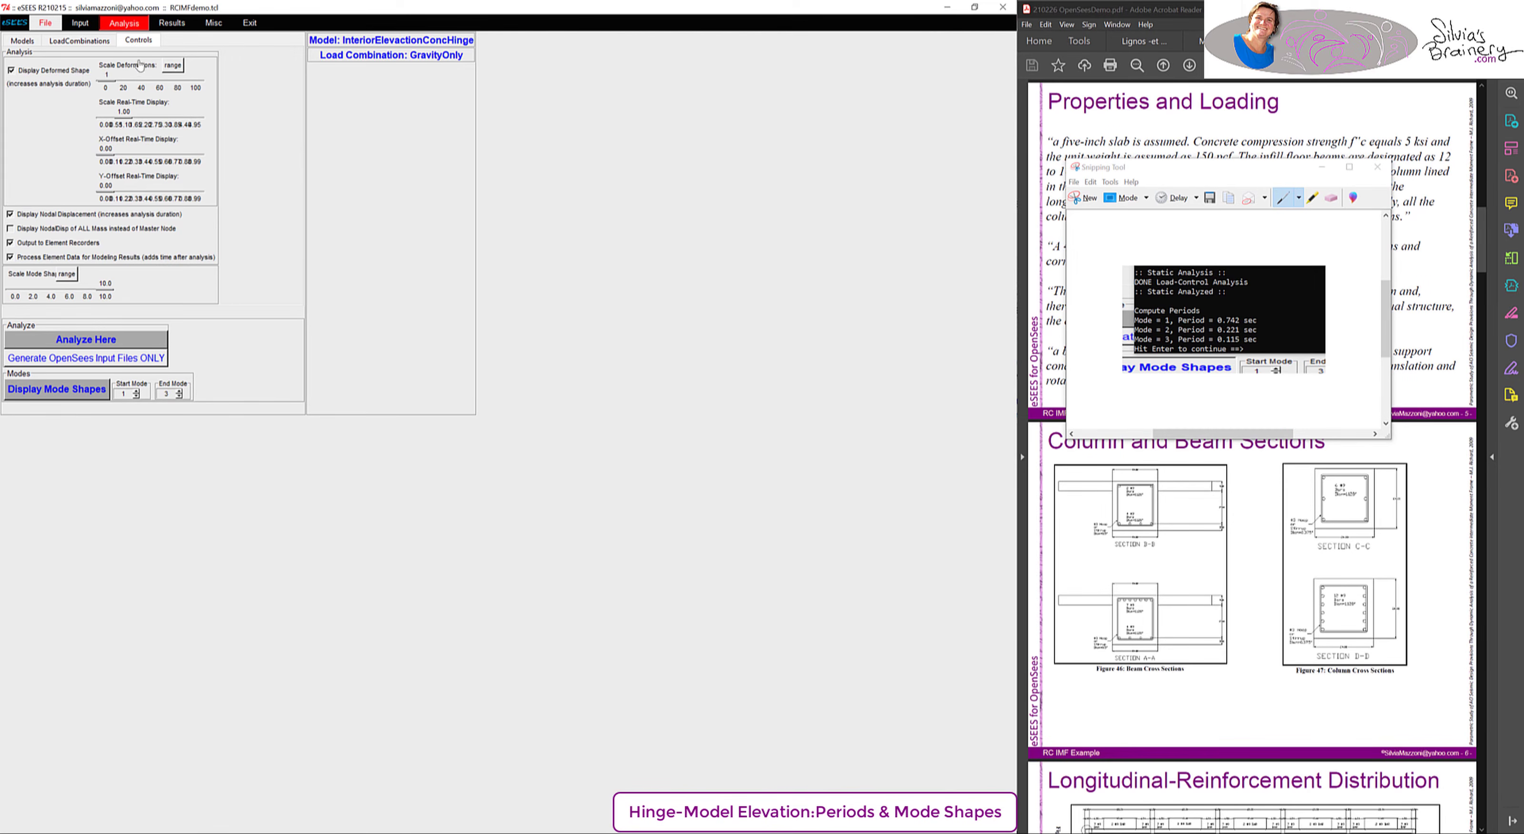
left_click(178, 392)
left_click(92, 391)
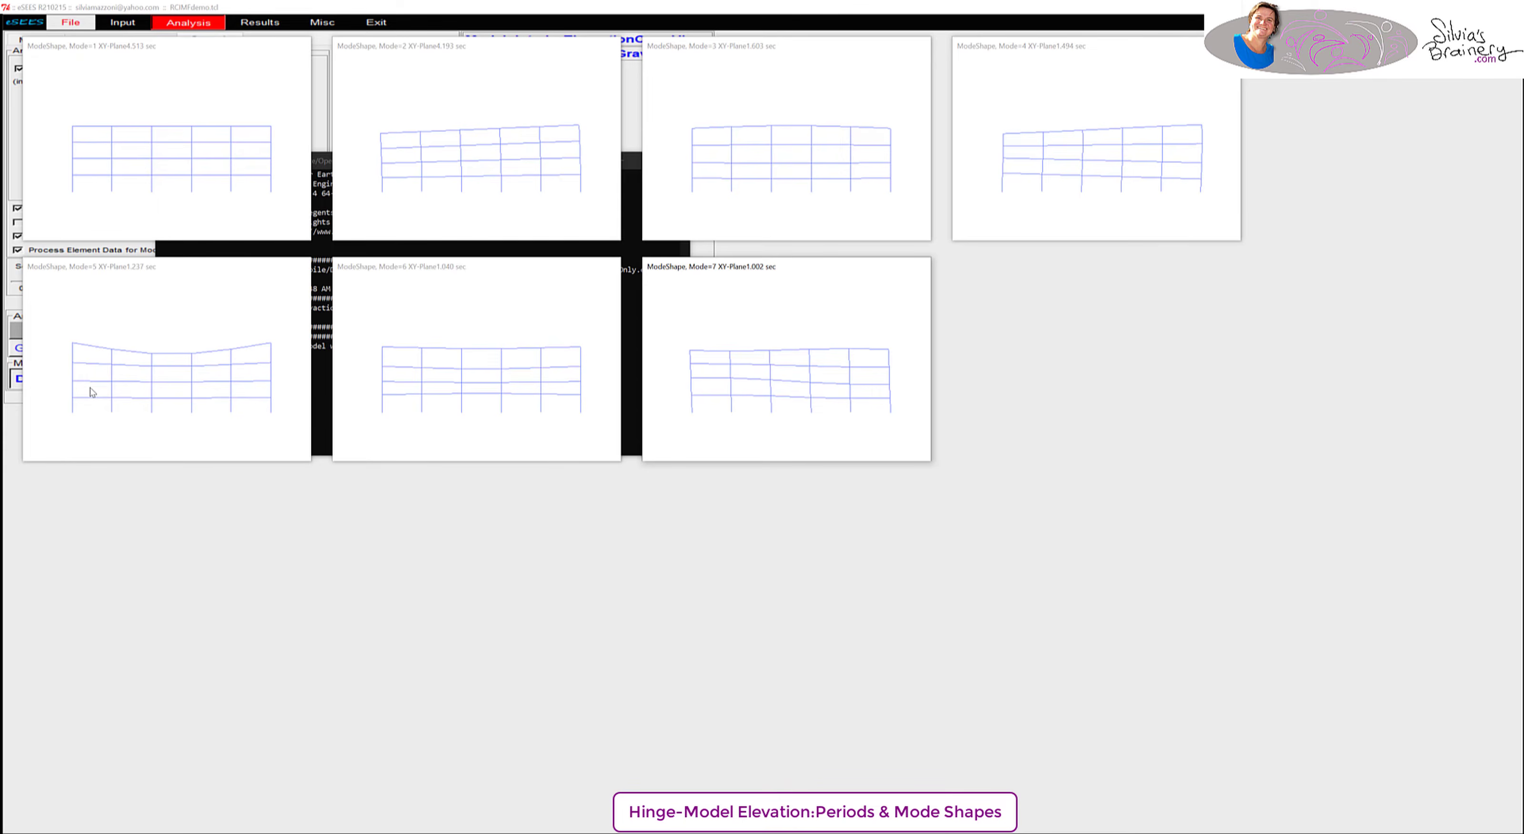
left_click(325, 263)
key("Return")
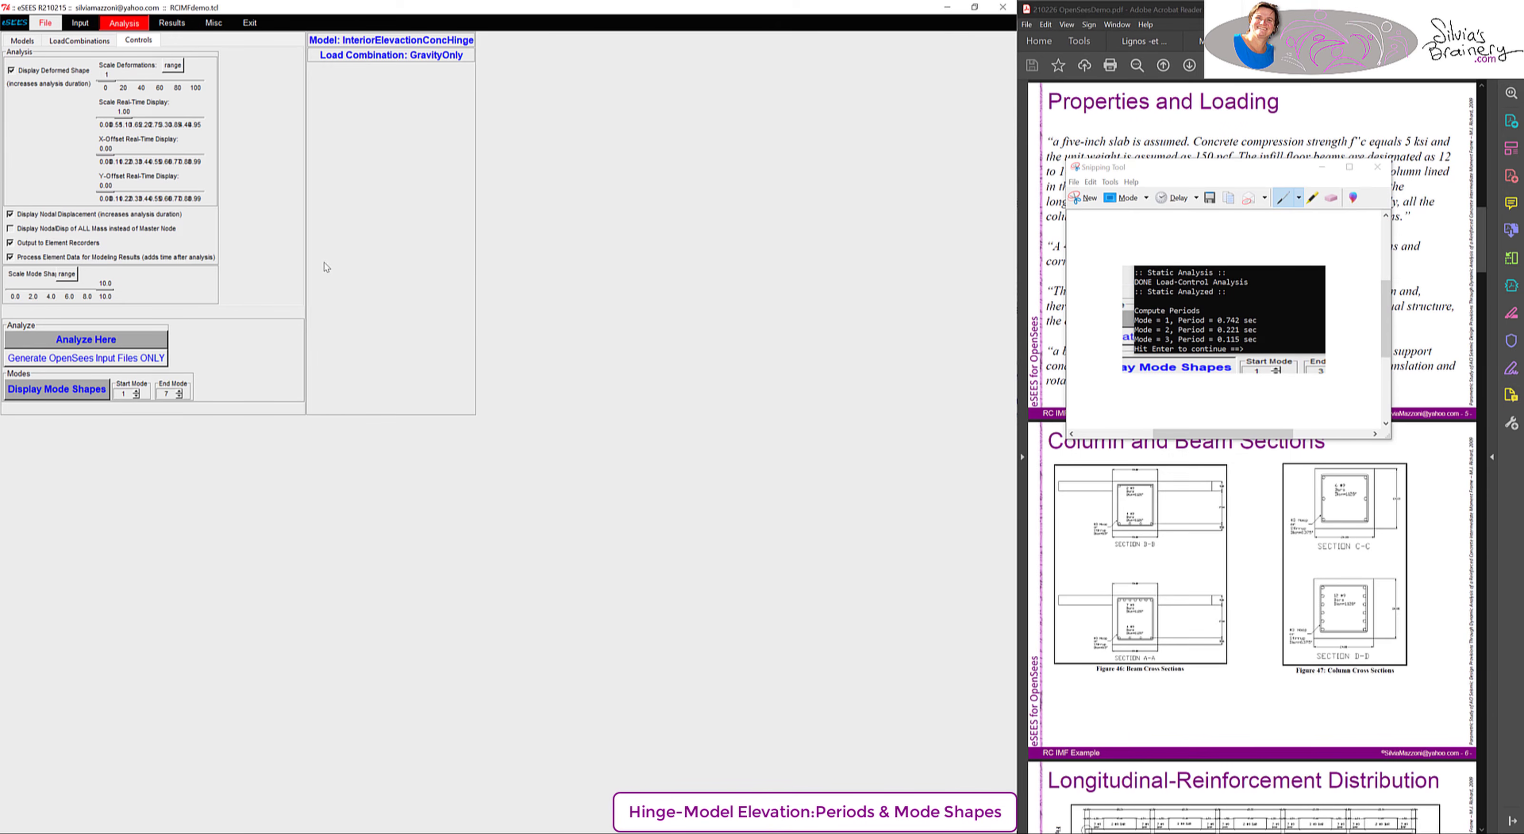
- Raise the end mode to 12, display the hinge model's mode shapes, and close the run
left_click(179, 390)
left_click(89, 392)
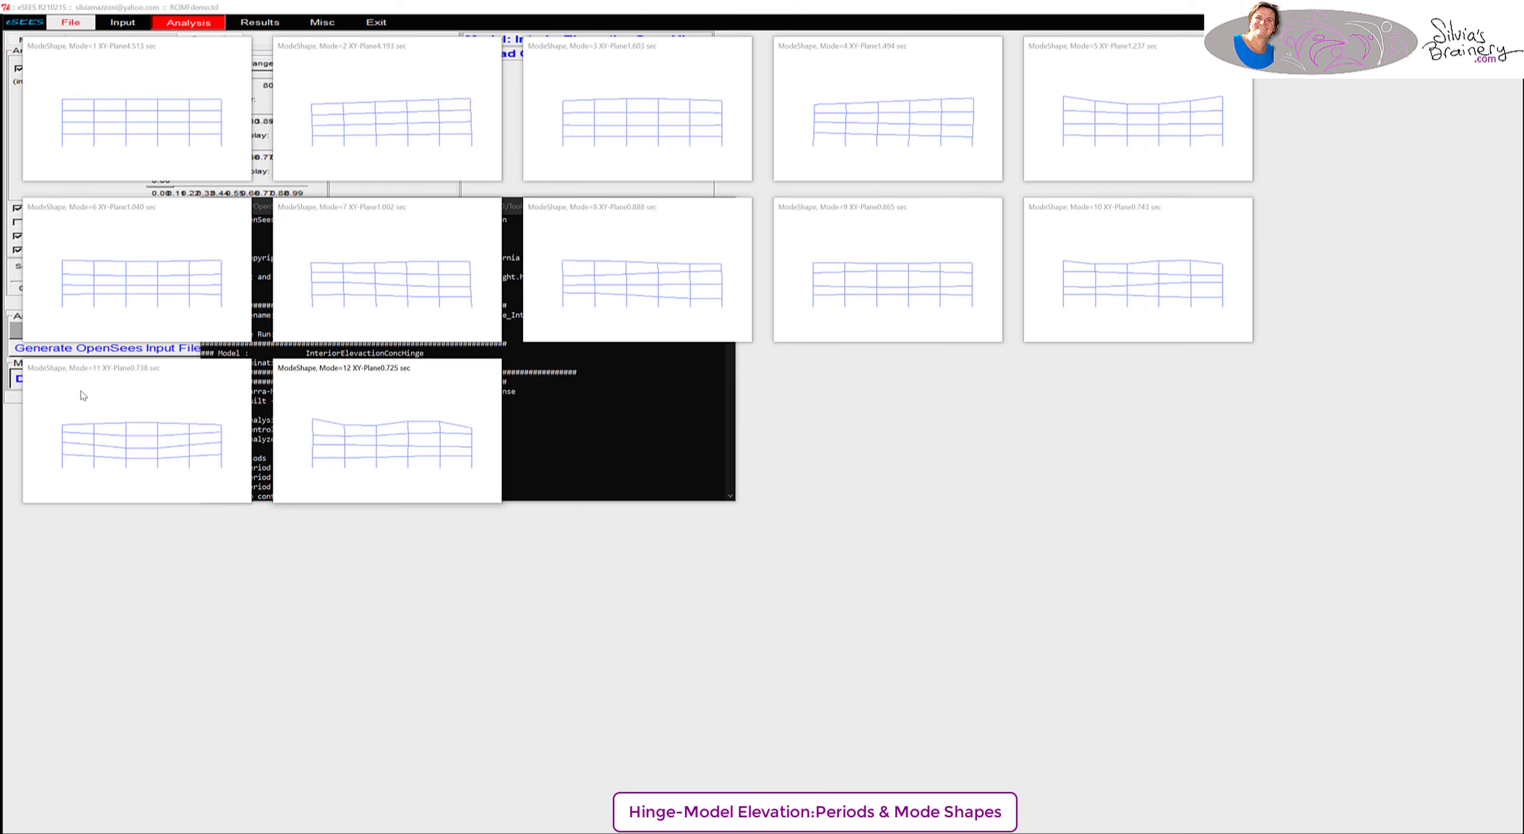
left_click(598, 444)
key("Return")
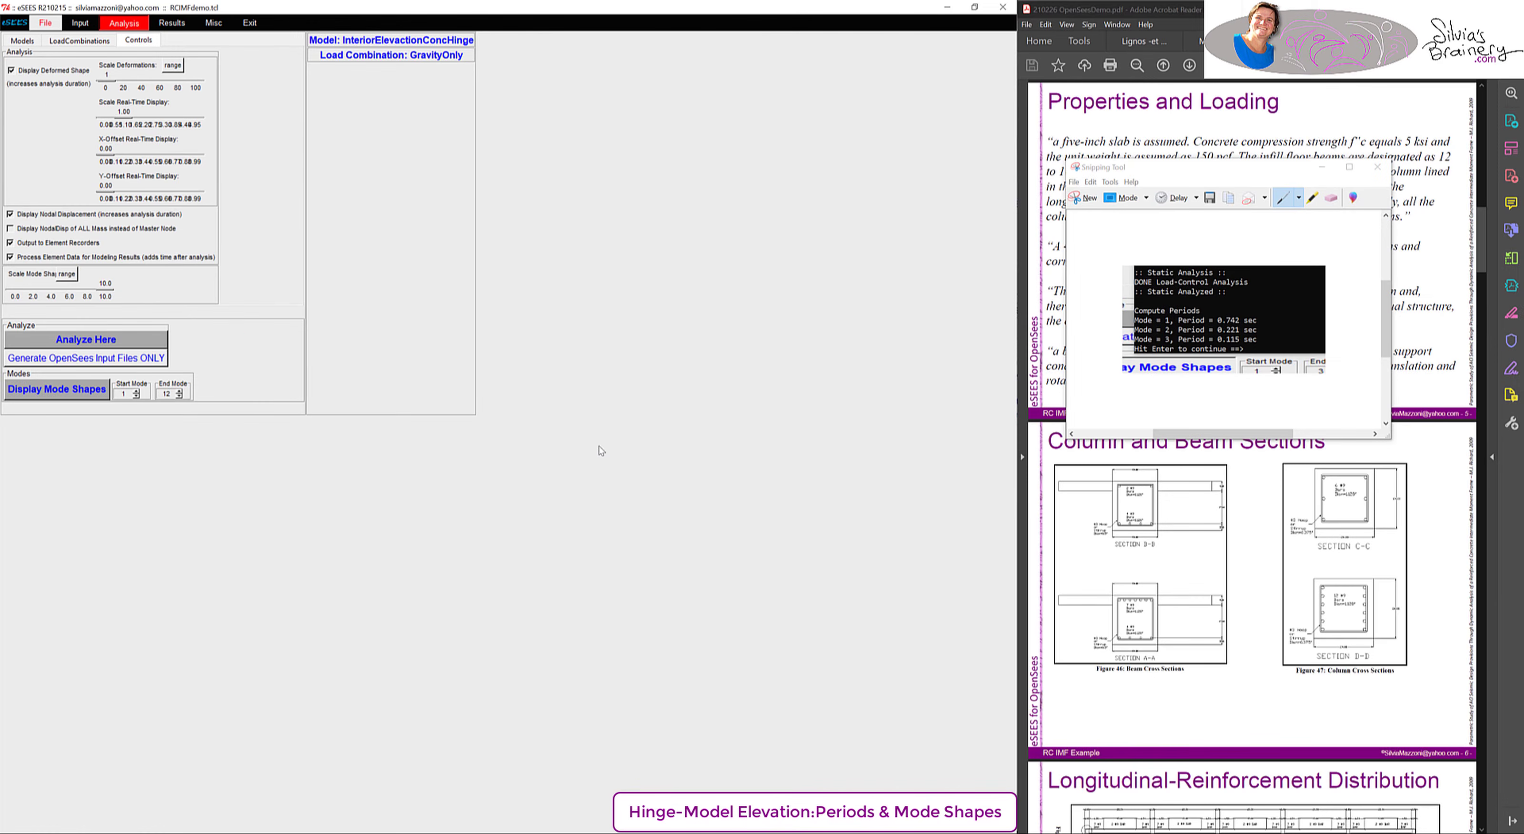
- Raise the end mode to 20, display the hinge model's mode shapes, and close the run
left_click(178, 391)
left_click(178, 392)
left_click(178, 391)
left_click(70, 395)
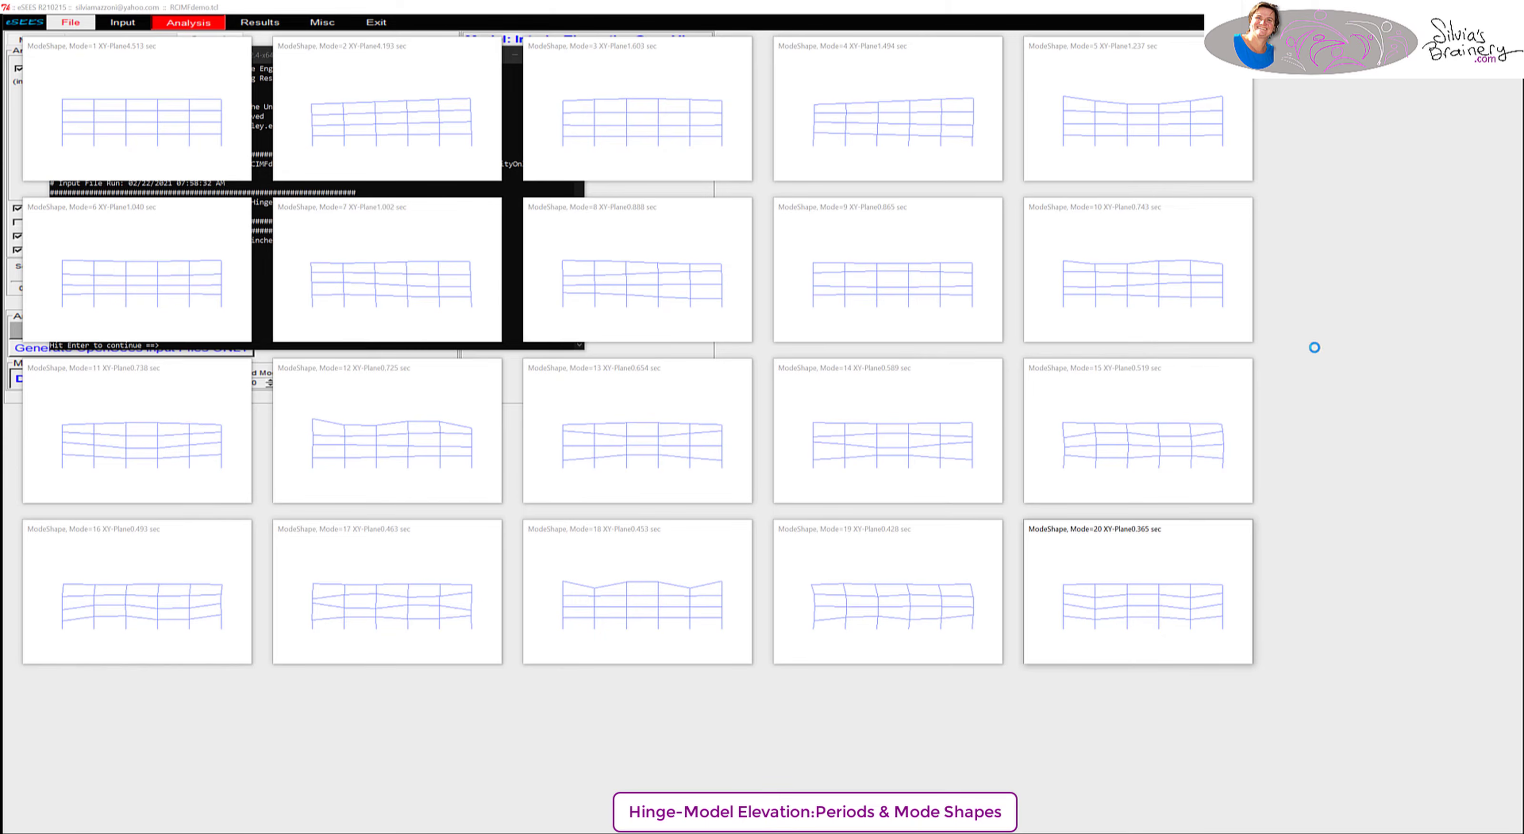
left_click(517, 207)
key("Return")
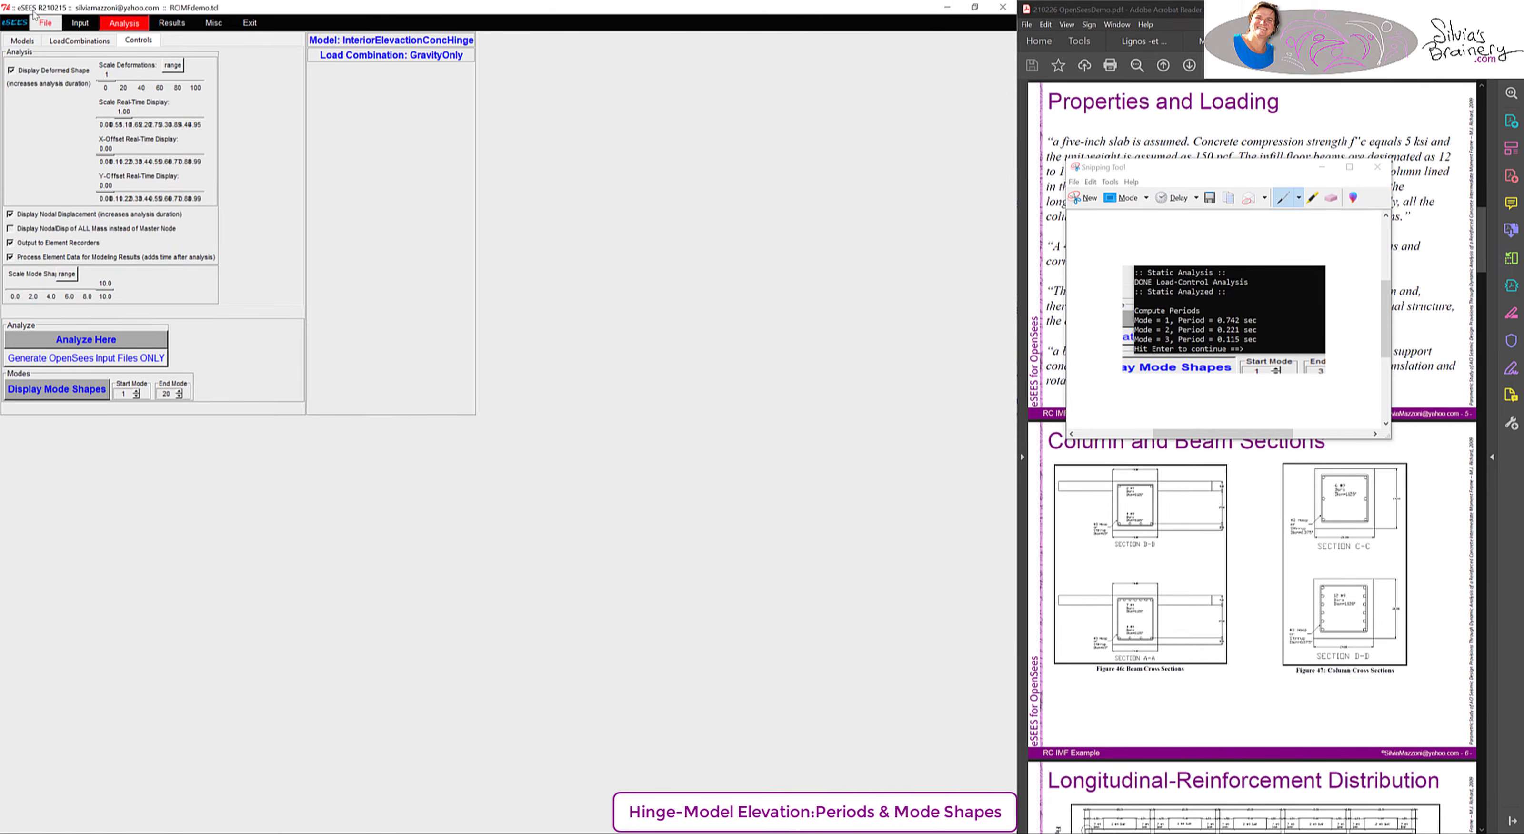
- Open the ConcentratedHinge2D component exteriorColStory1Hinge2D to review its arguments and response plot
left_click(86, 24)
left_click(184, 39)
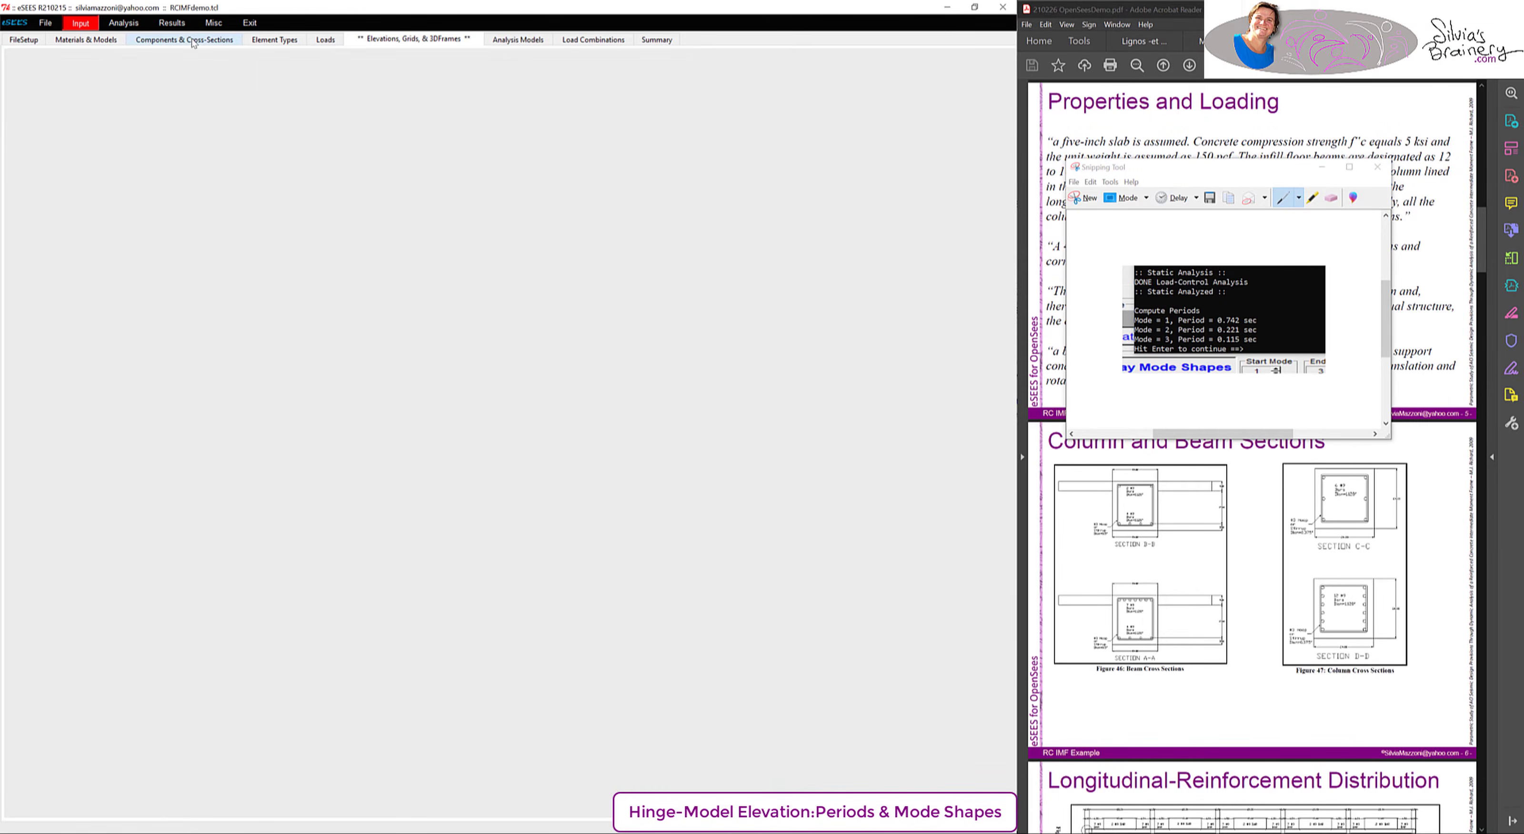
left_click(35, 82)
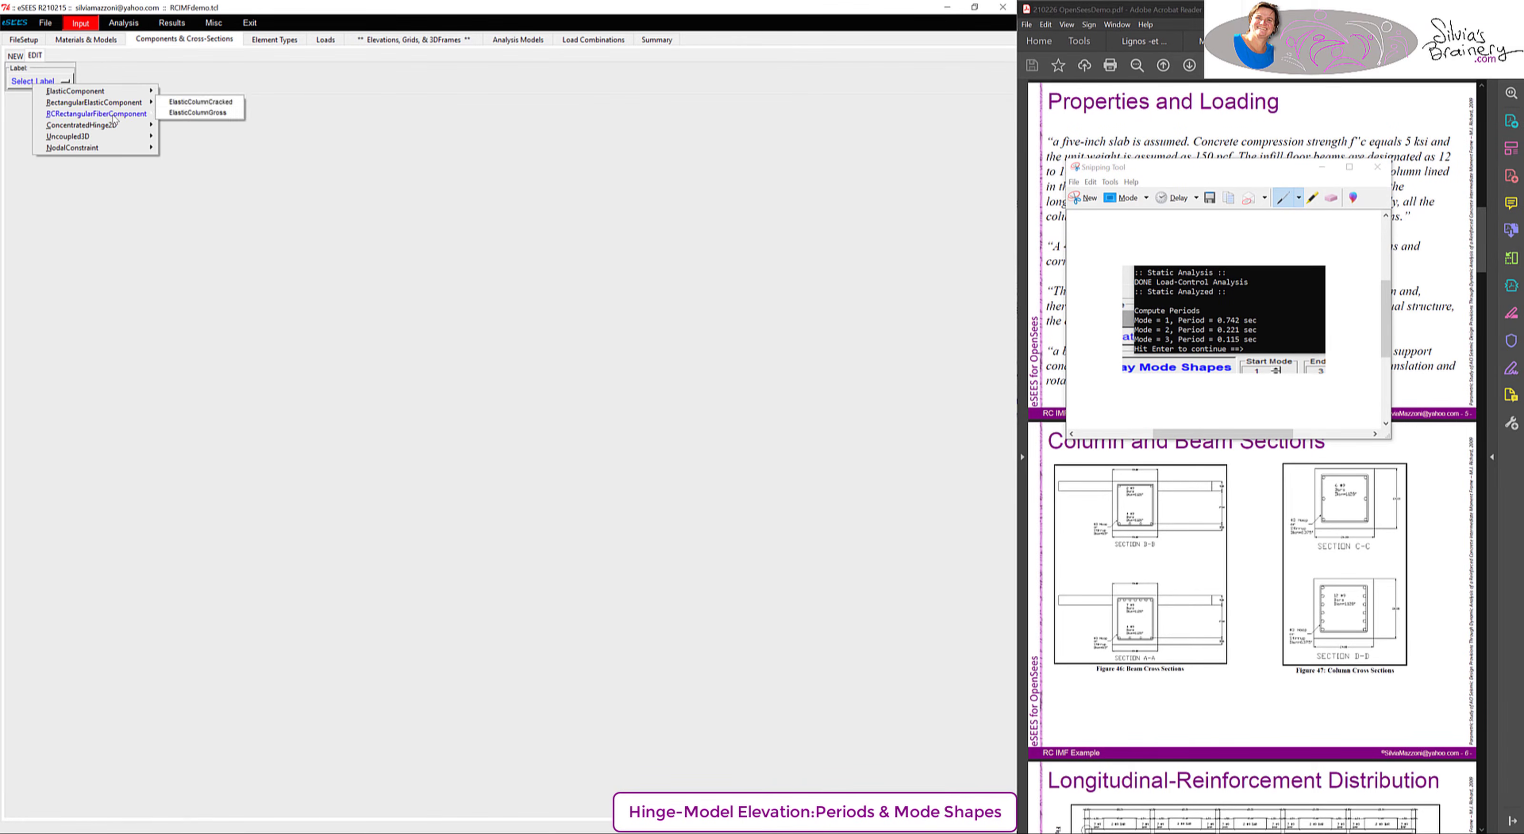
mouse_move(117, 125)
left_click(227, 209)
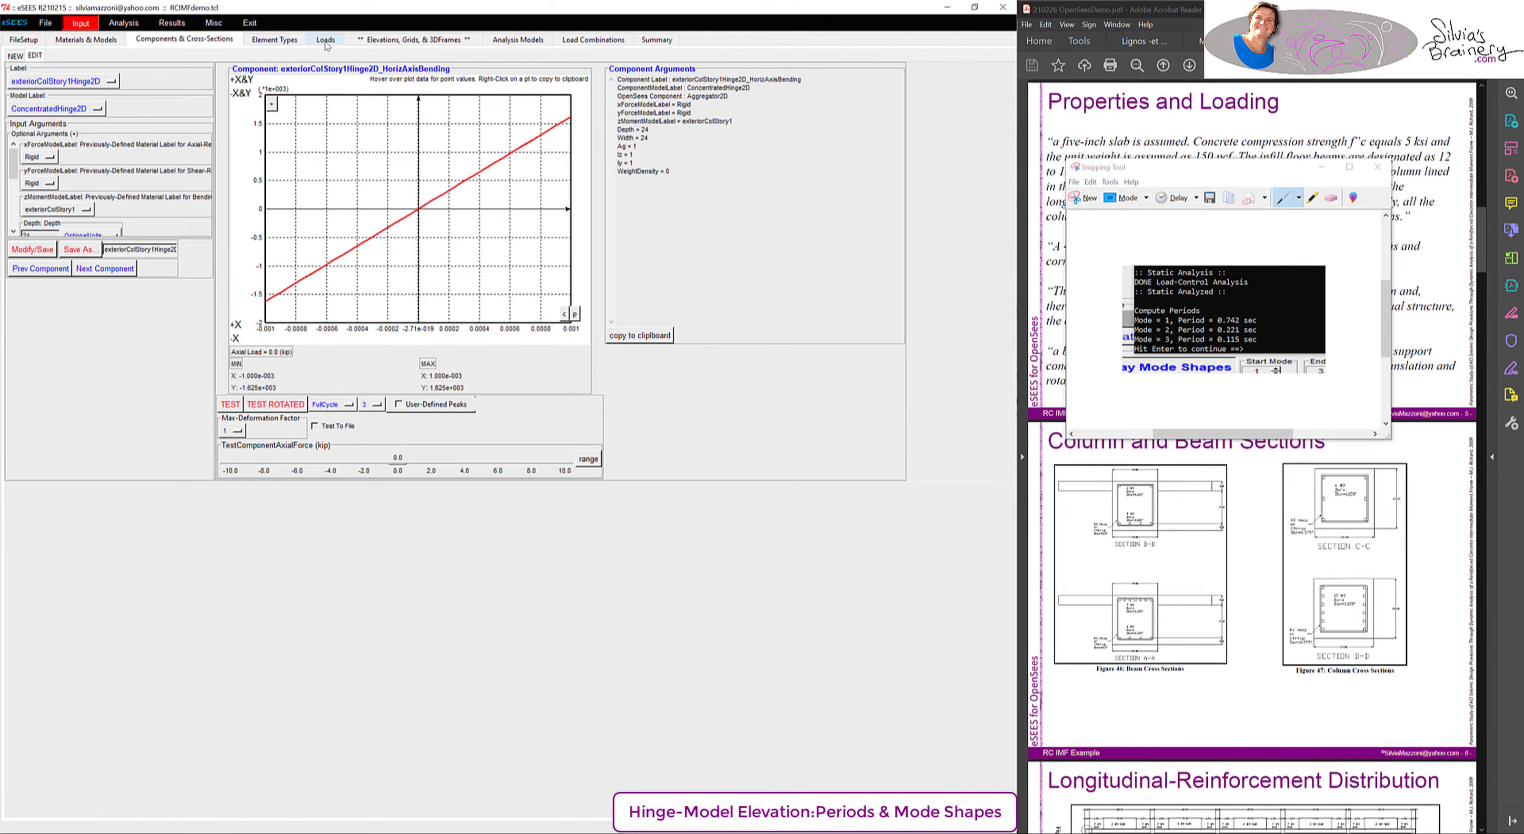
- Set the cross-sectional area of the RectangularElasticComponent ElasticColumnCracked to 1e9, then save the component and the project file
left_click(62, 82)
mouse_move(157, 129)
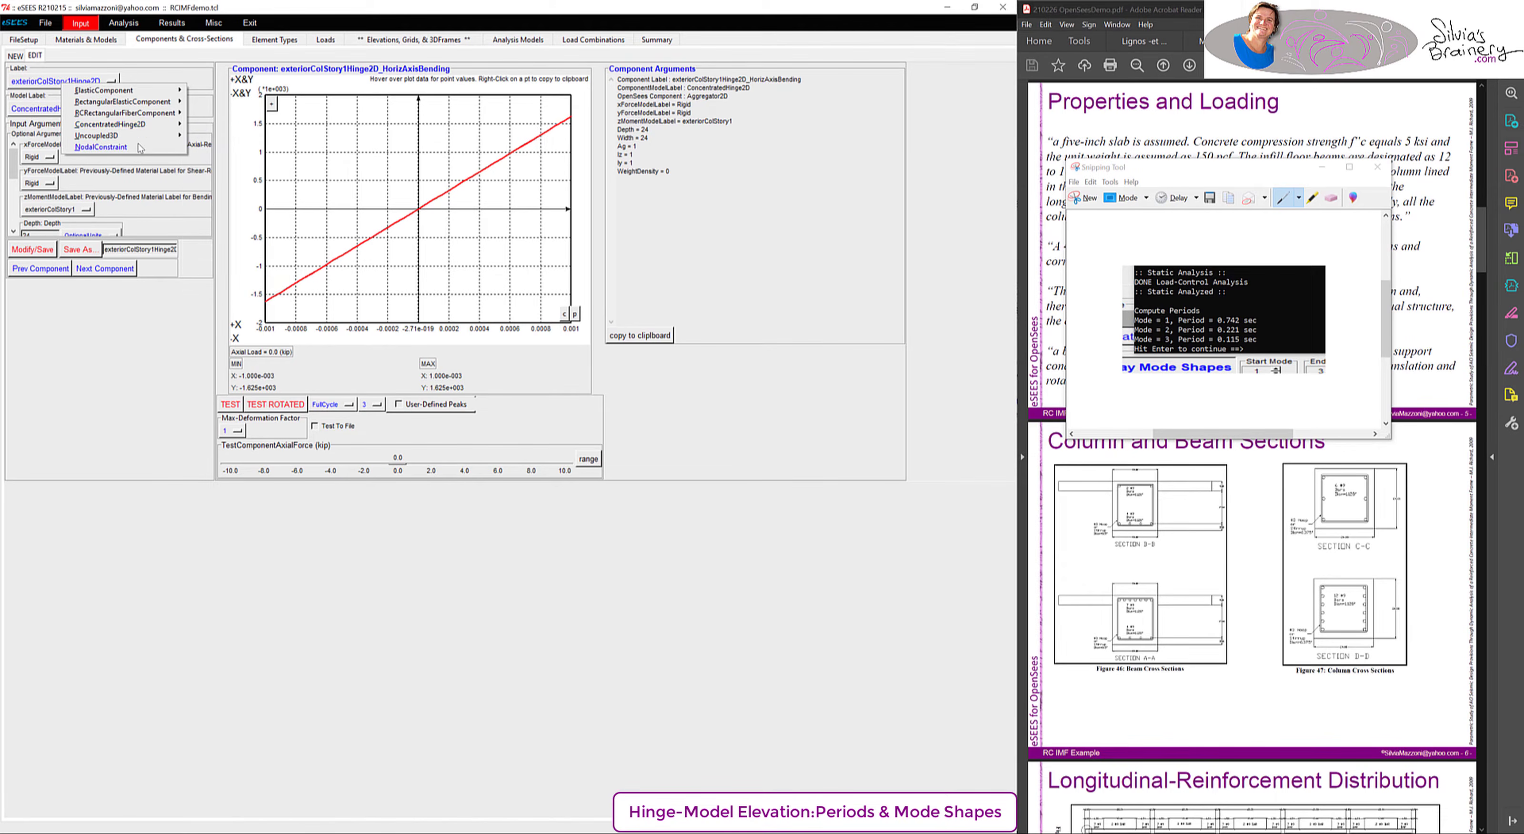
mouse_move(142, 90)
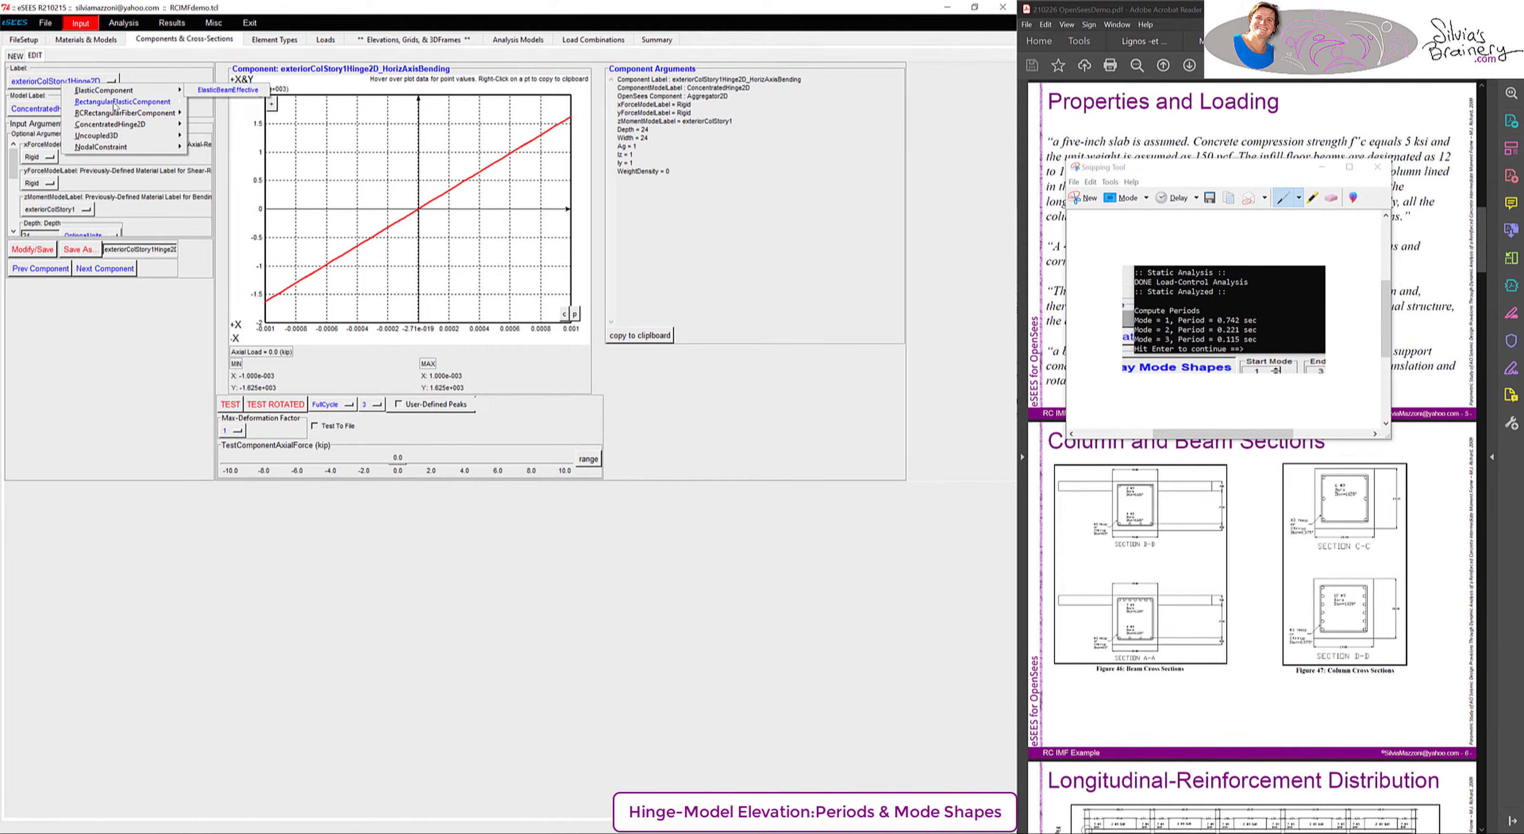
left_click(209, 104)
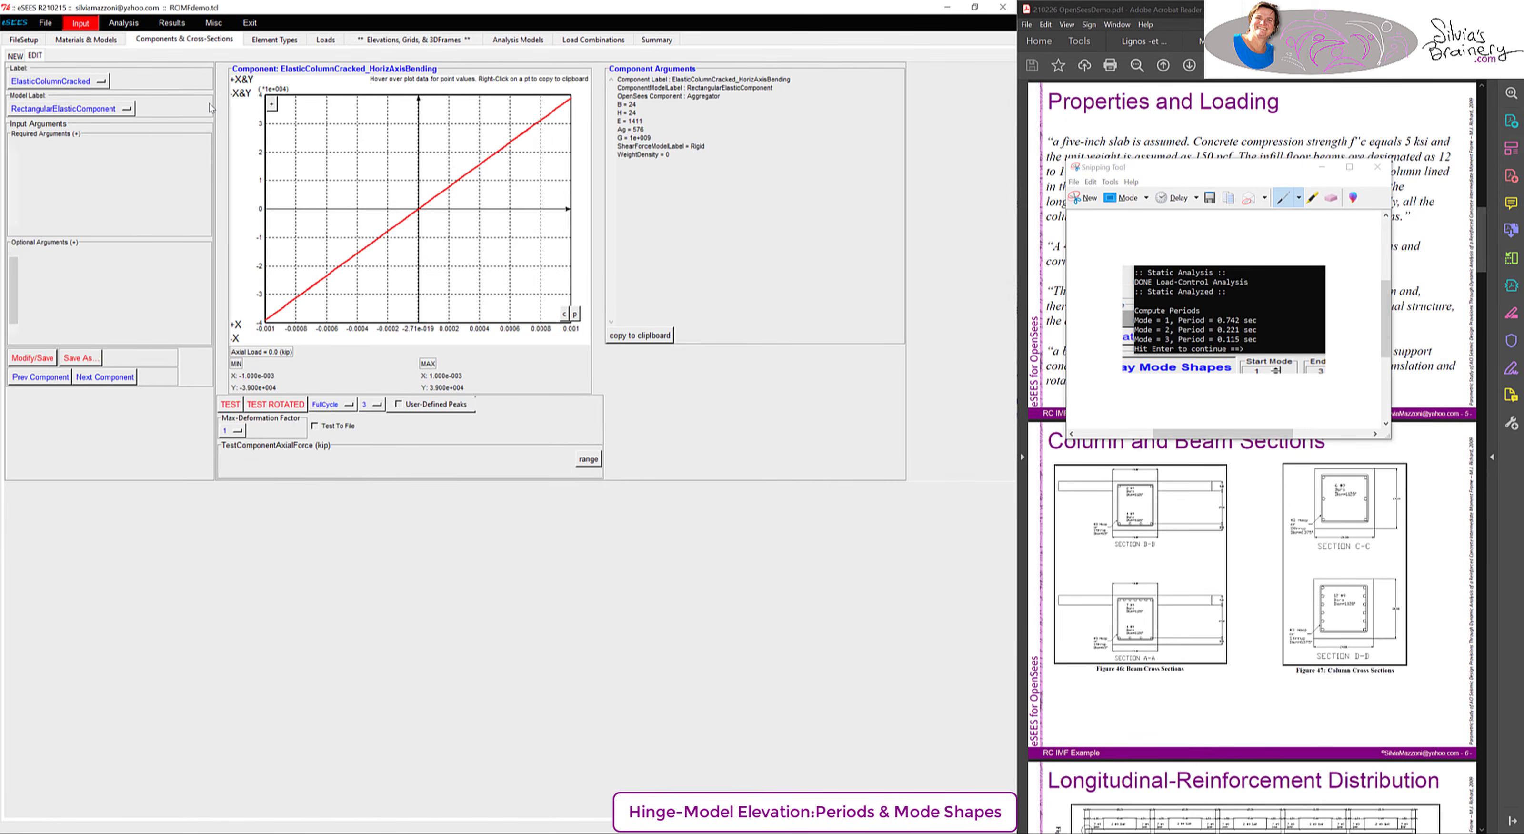
left_click_drag(45, 258, 2, 264)
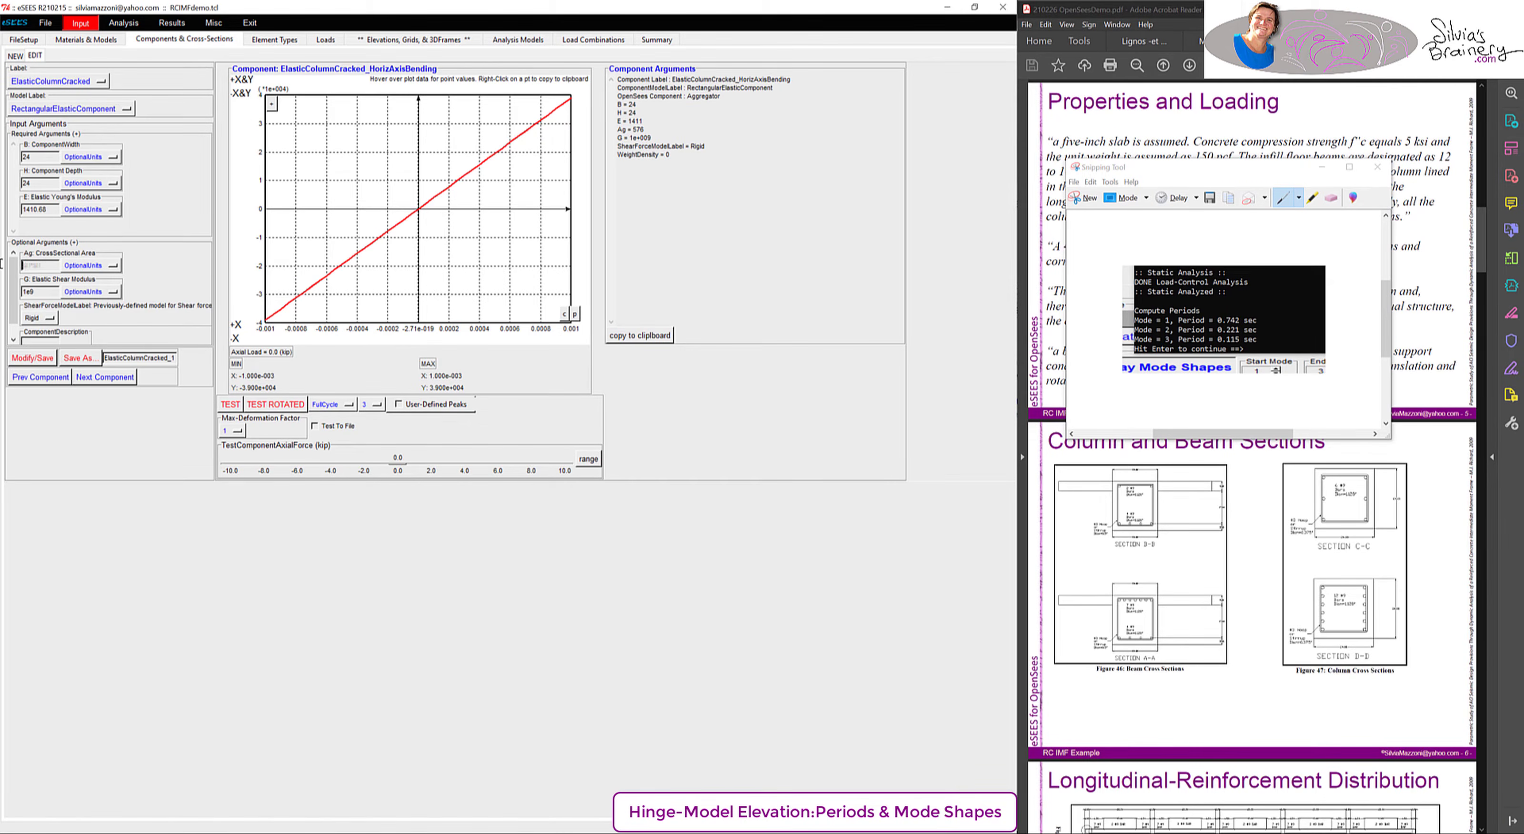
type("1")
left_click(35, 362)
left_click(54, 22)
left_click(73, 96)
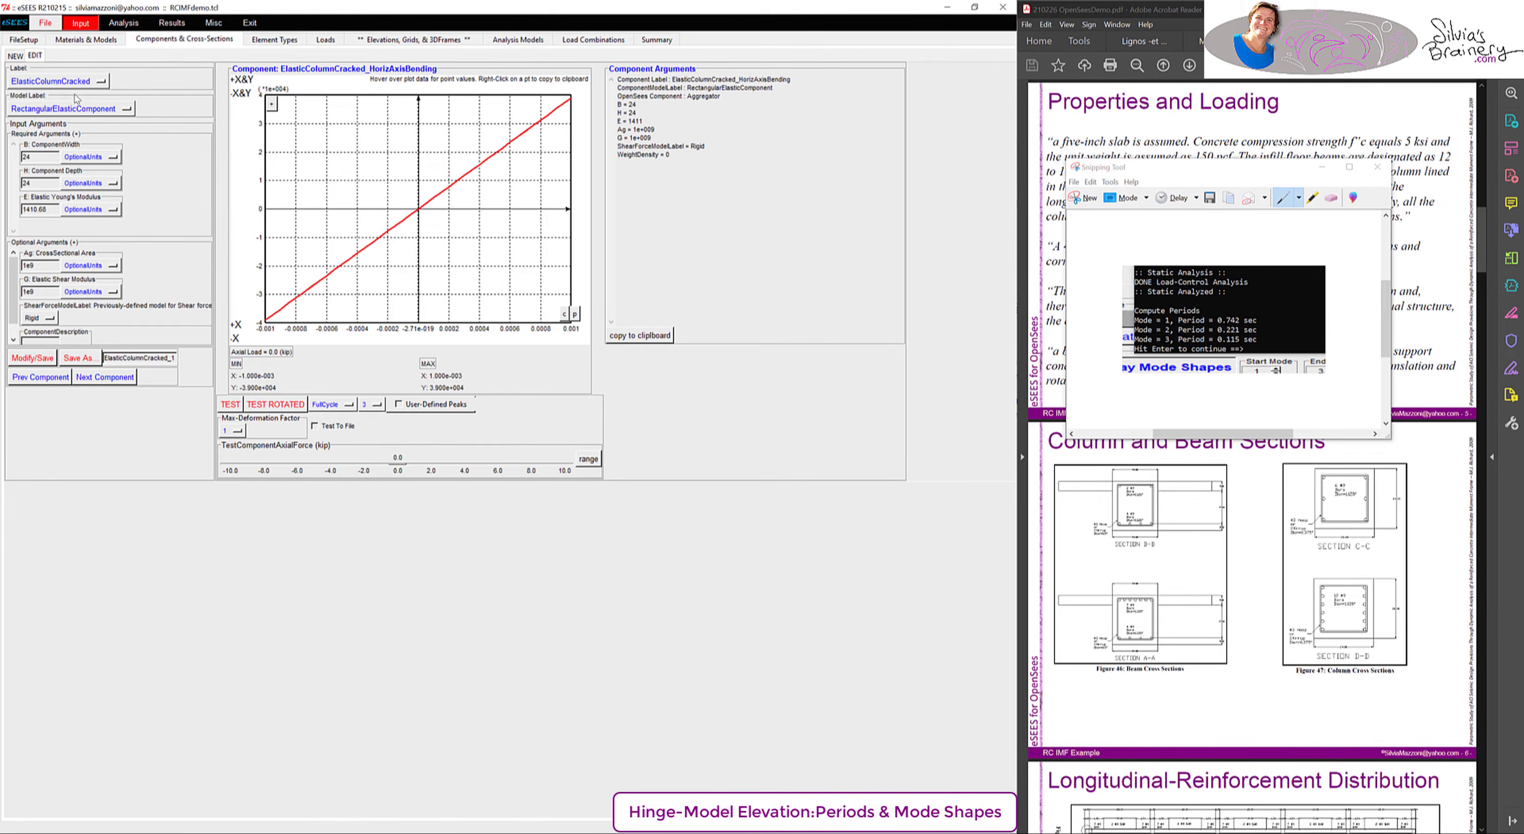
- Display 20 mode shapes of InteriorElevactionConcHinge under GravityOnly, compare its periods with the captured ones, and close the run
left_click(125, 24)
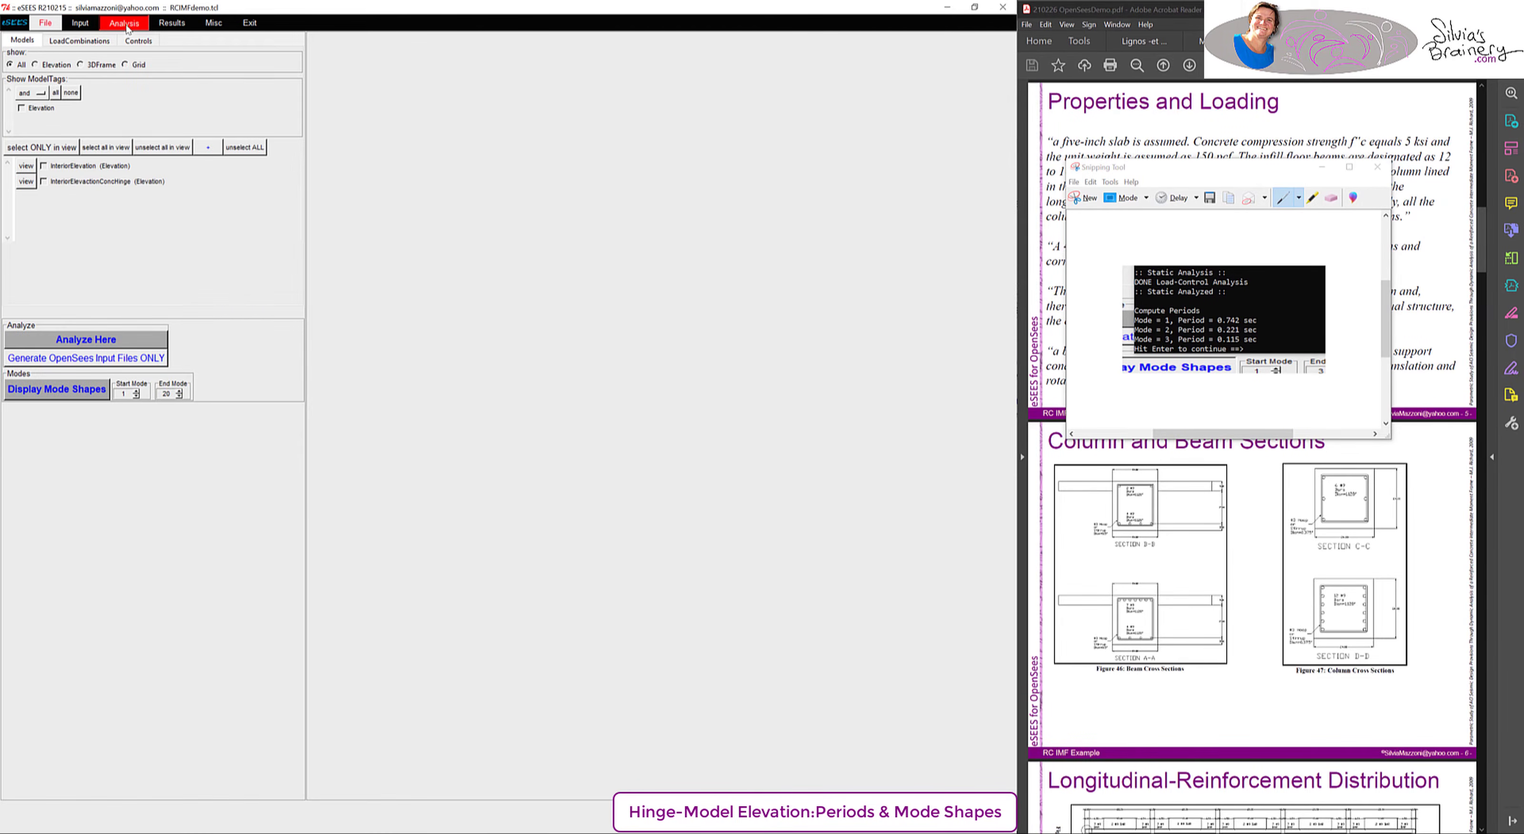
left_click(81, 41)
left_click(111, 387)
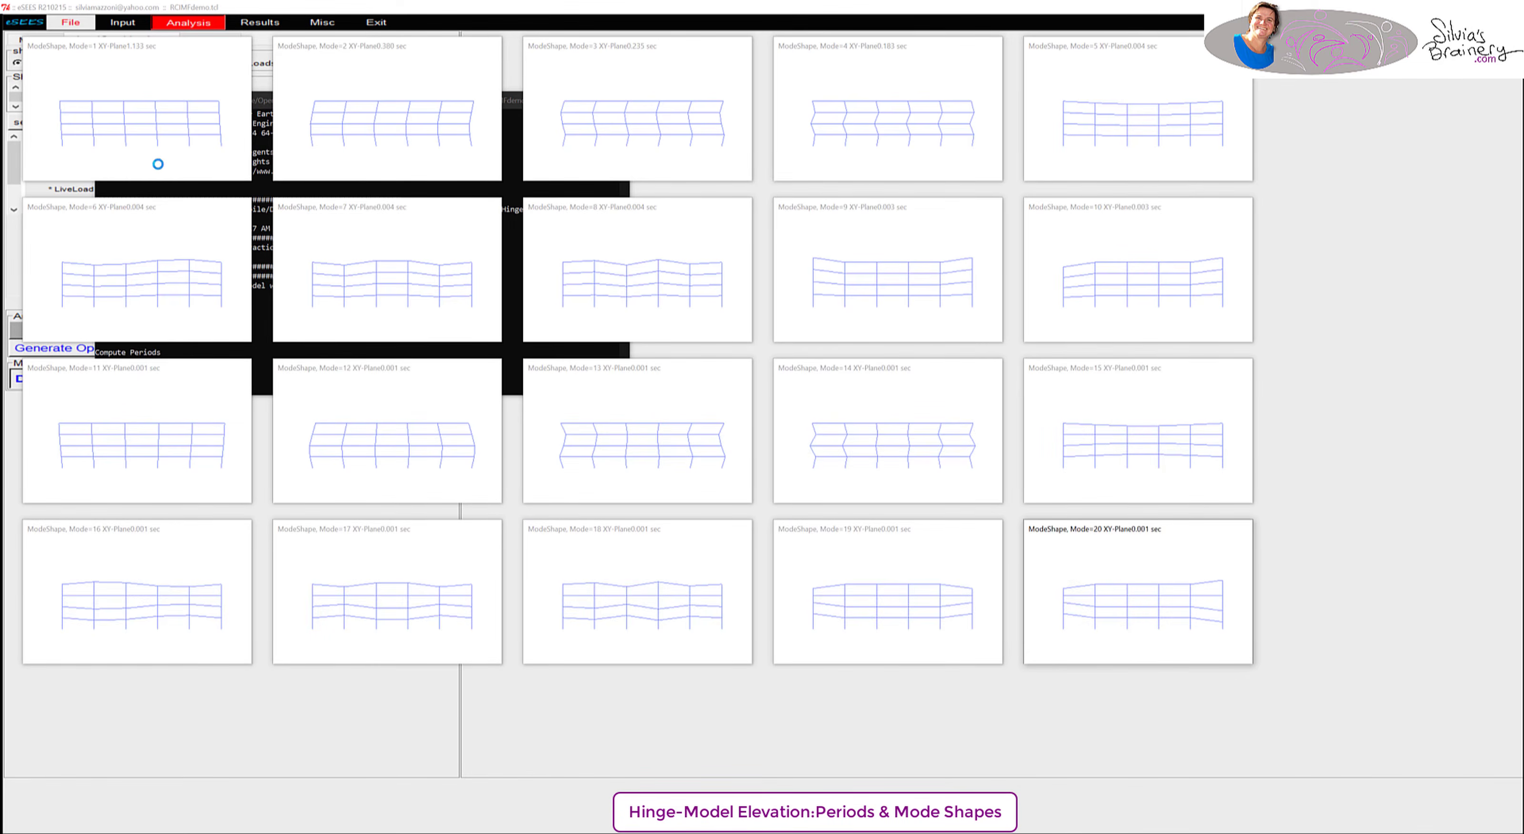
left_click(259, 192)
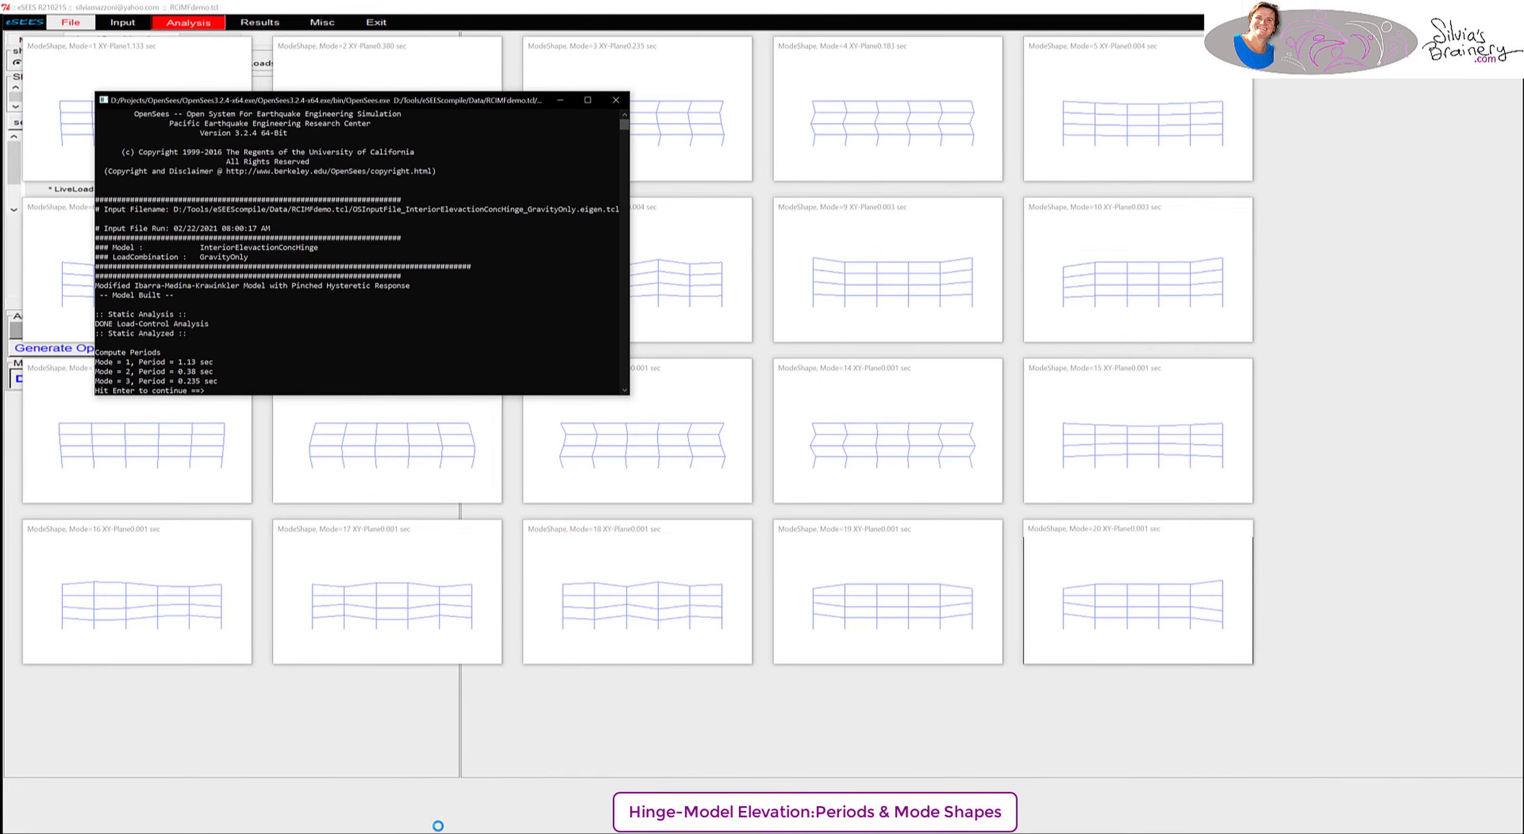
key("alt+Tab")
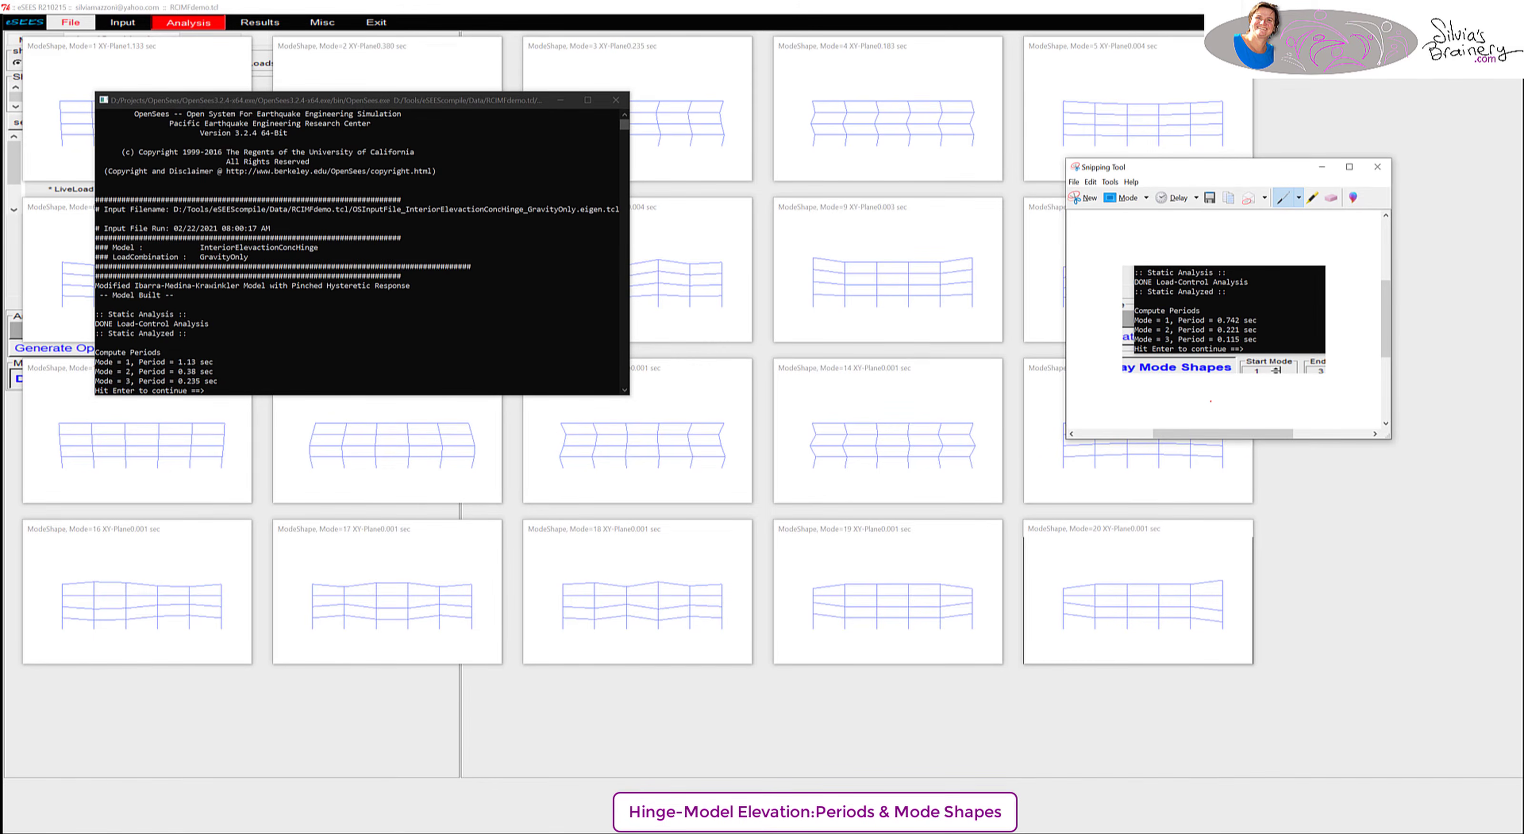
left_click(436, 172)
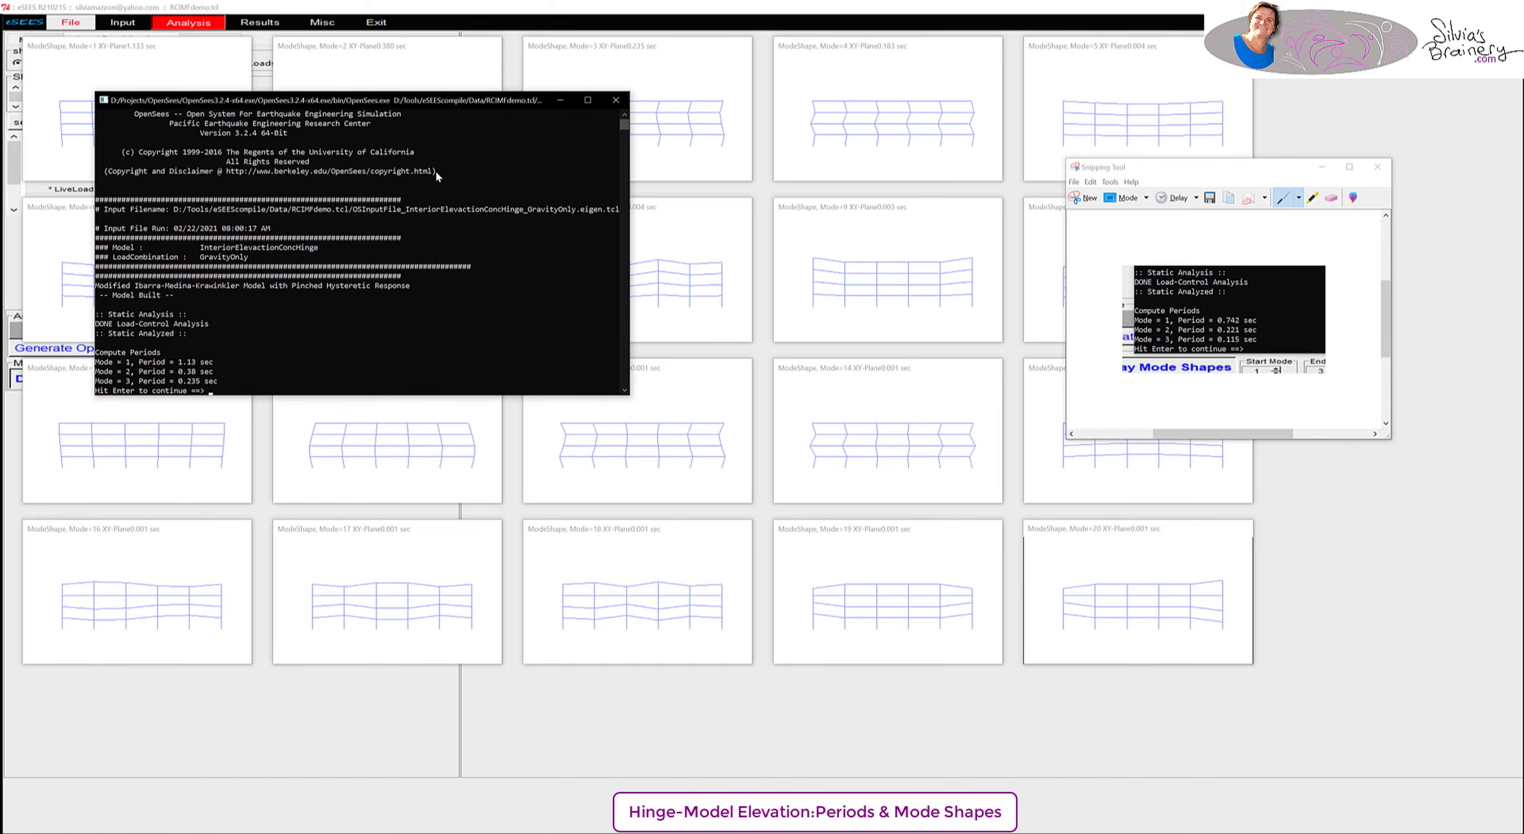
key("Return")
- Find the model periods listed under Modeling Documentation, Hinge Behavior in the PDF
left_click(1038, 99)
scroll(1277, 285, "down", 10)
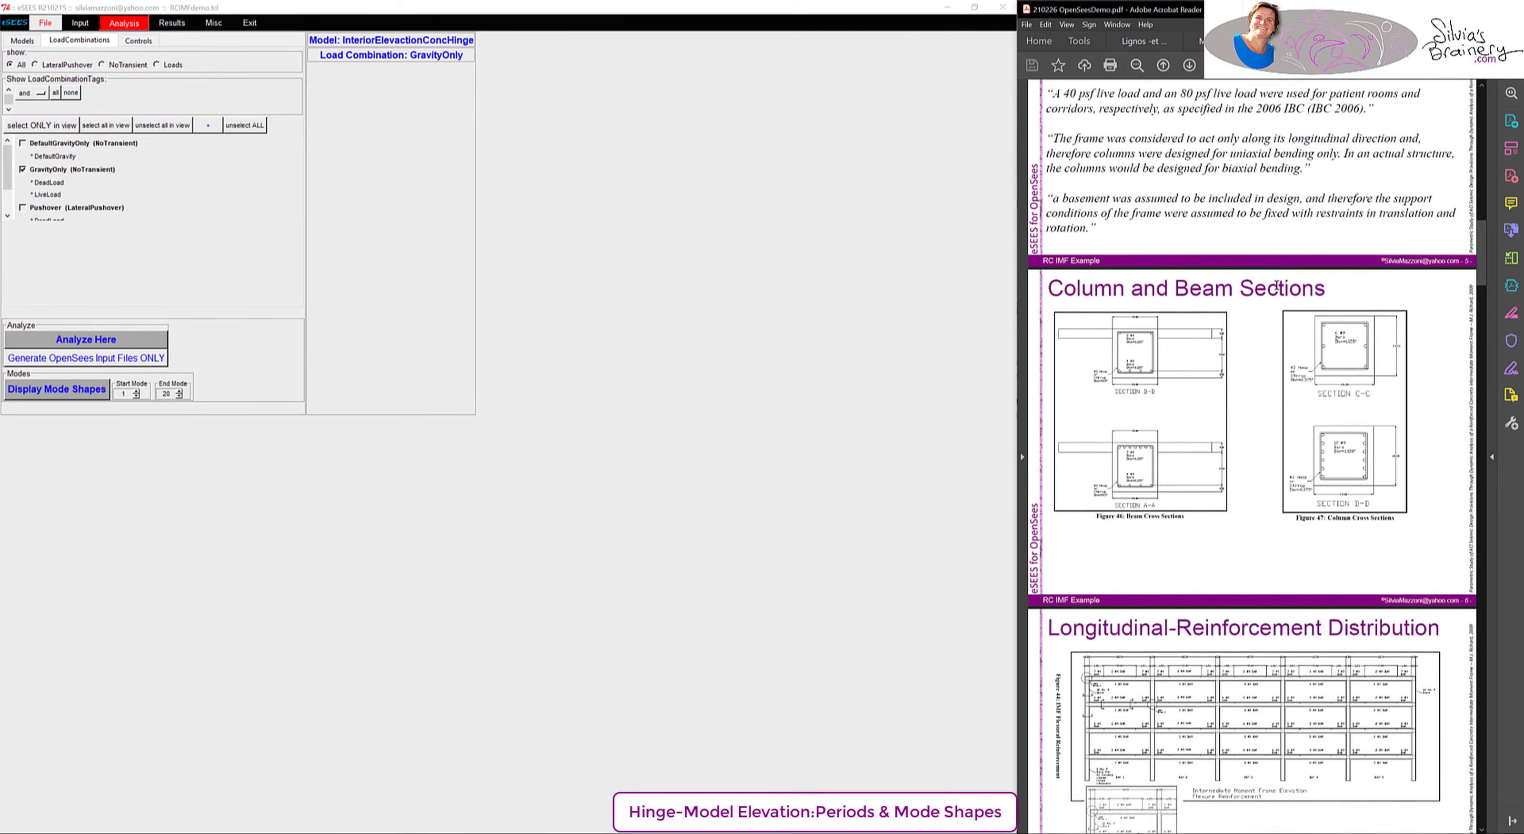
scroll(1277, 285, "down", 20)
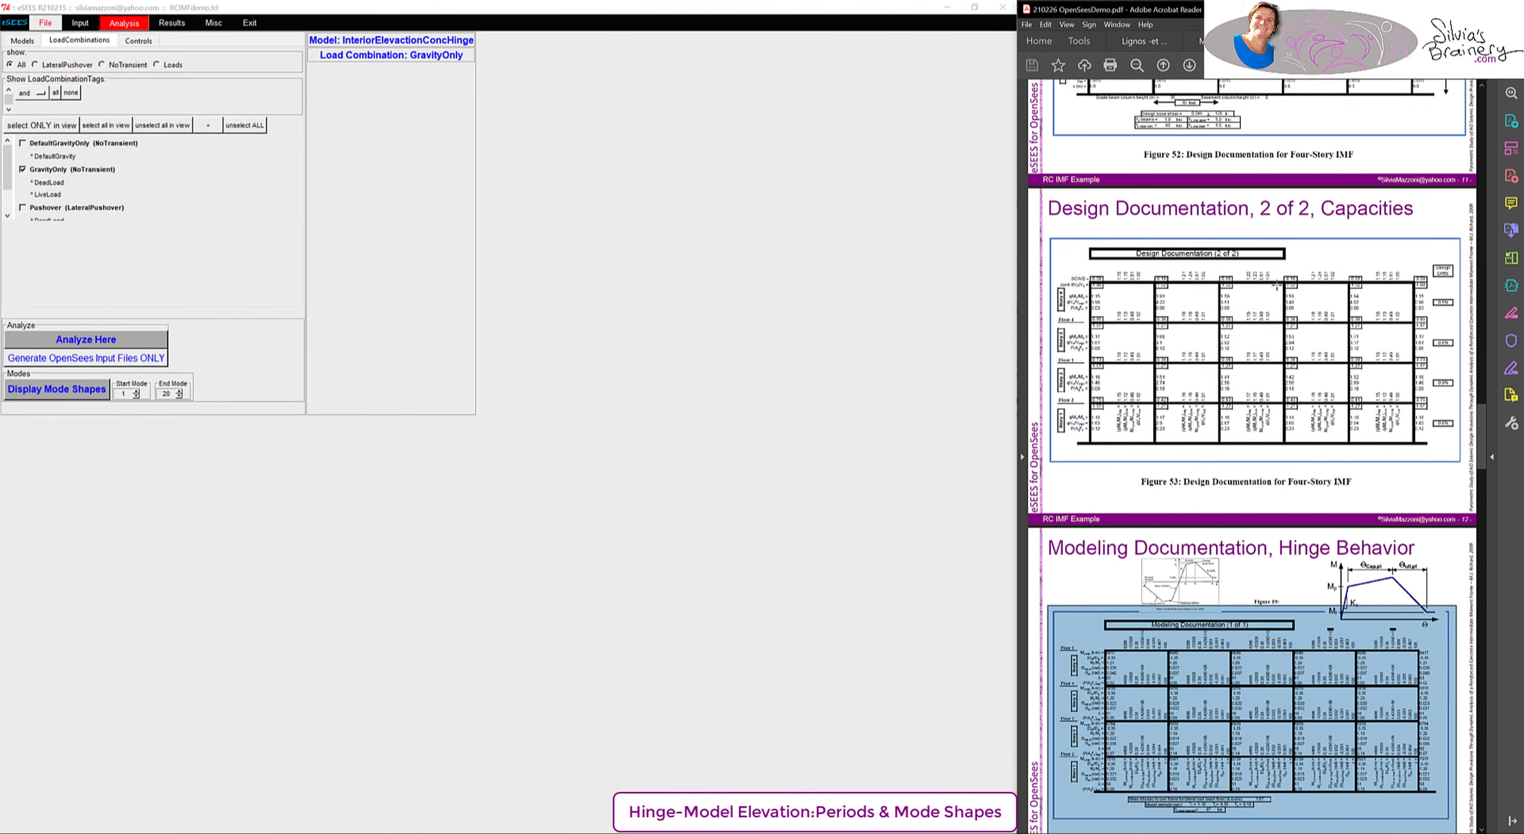
scroll(1192, 648, "up", 5, "ctrl")
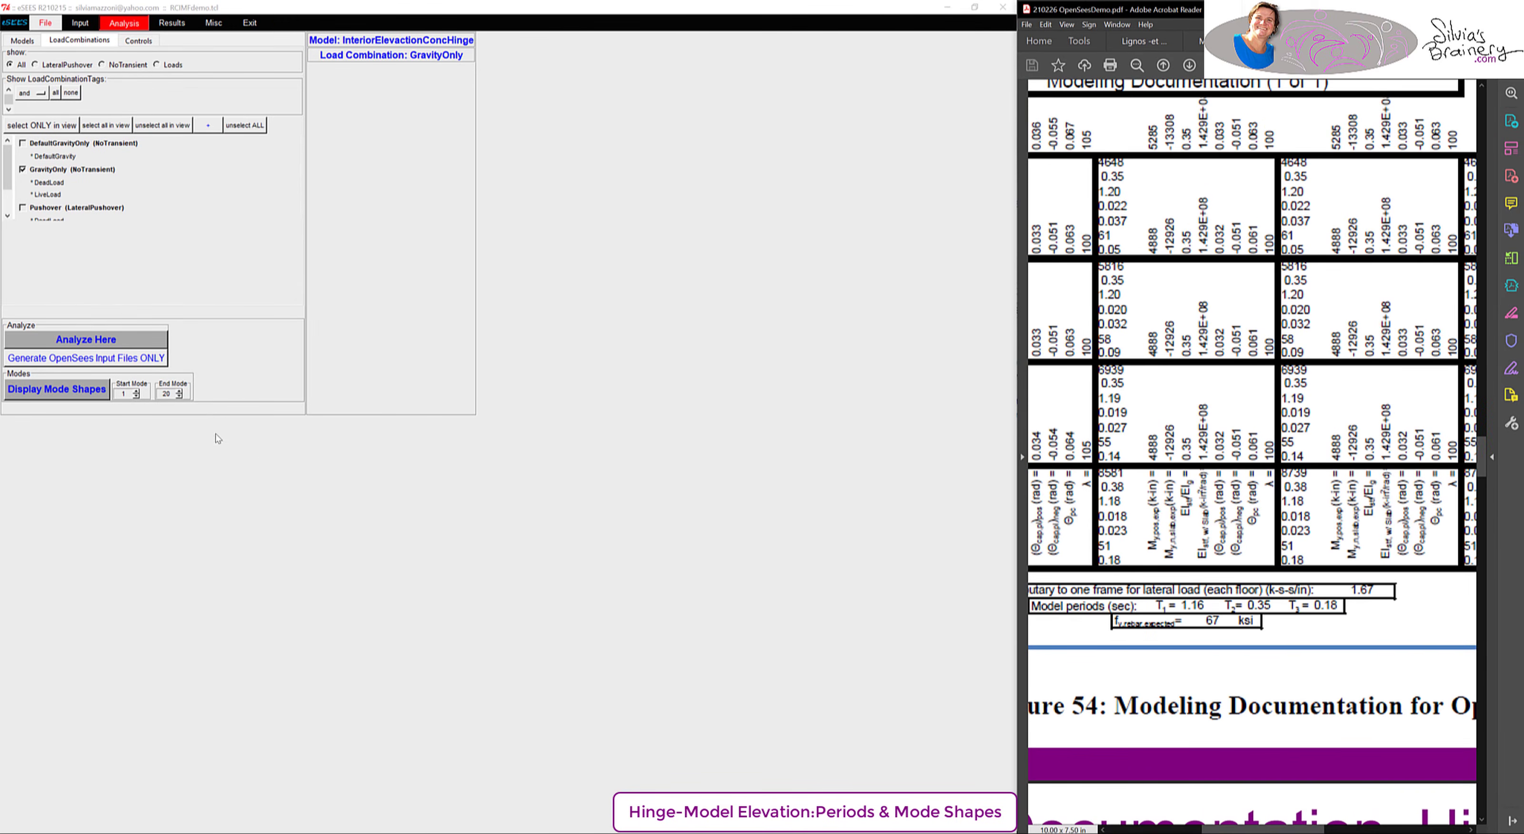
- Display the hinge model's mode shapes again, compare the computed periods with the PDF's model periods, and close the run
left_click(59, 393)
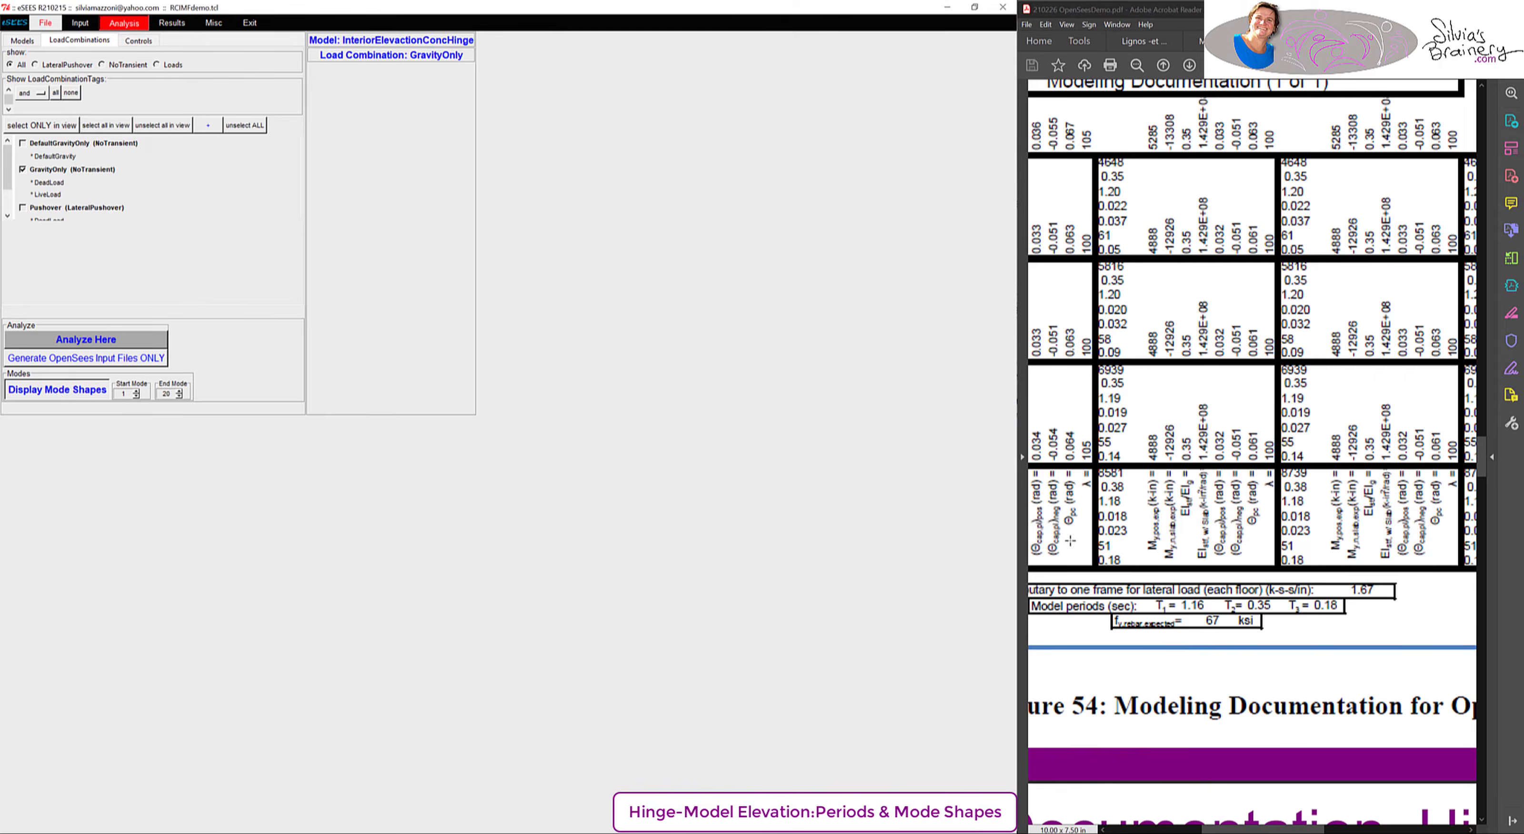
left_click_drag(1151, 591, 1363, 604)
left_click(1351, 627)
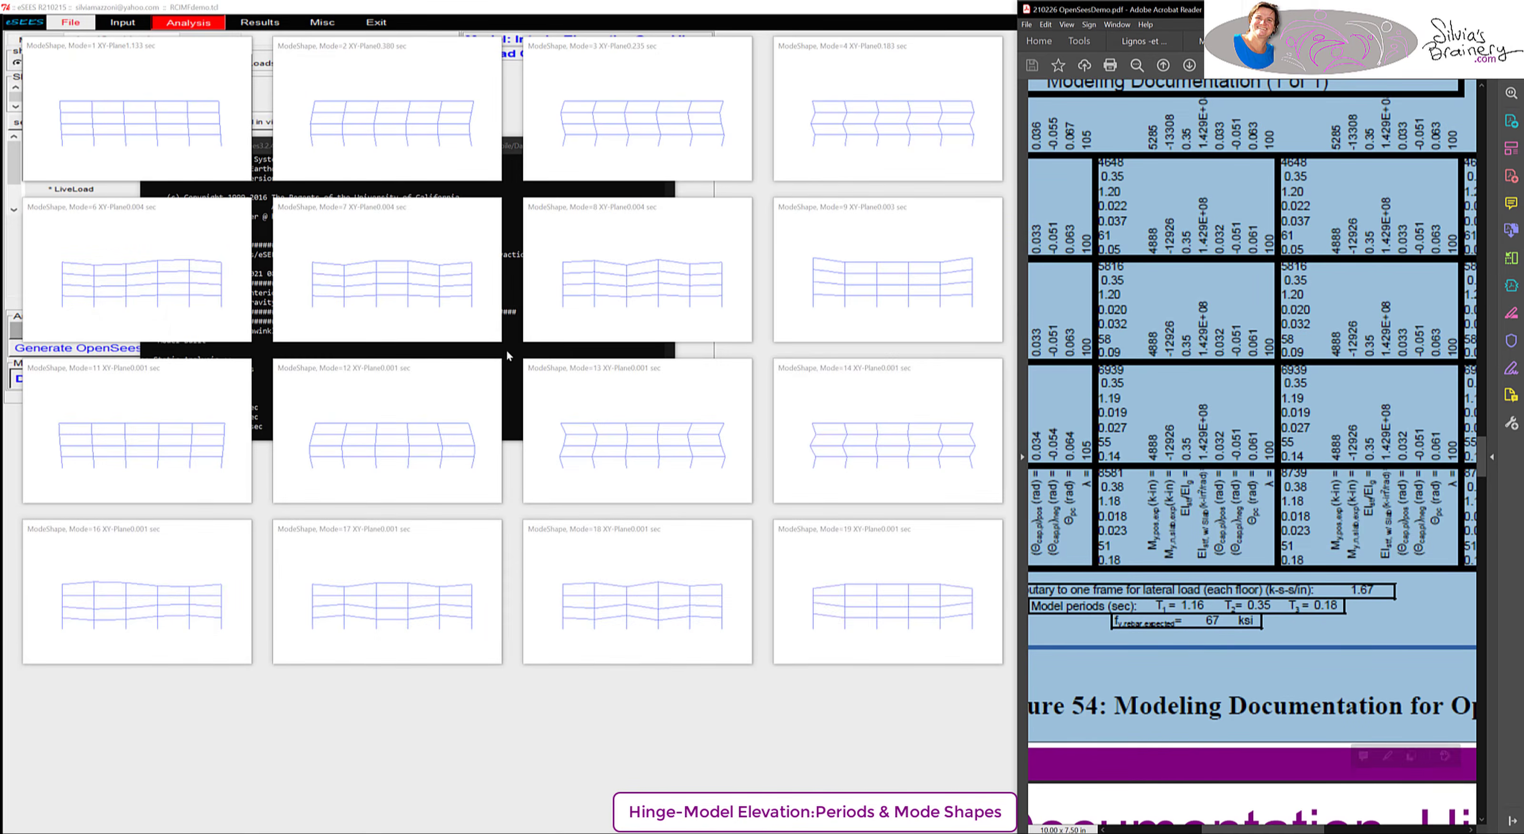
left_click(278, 427)
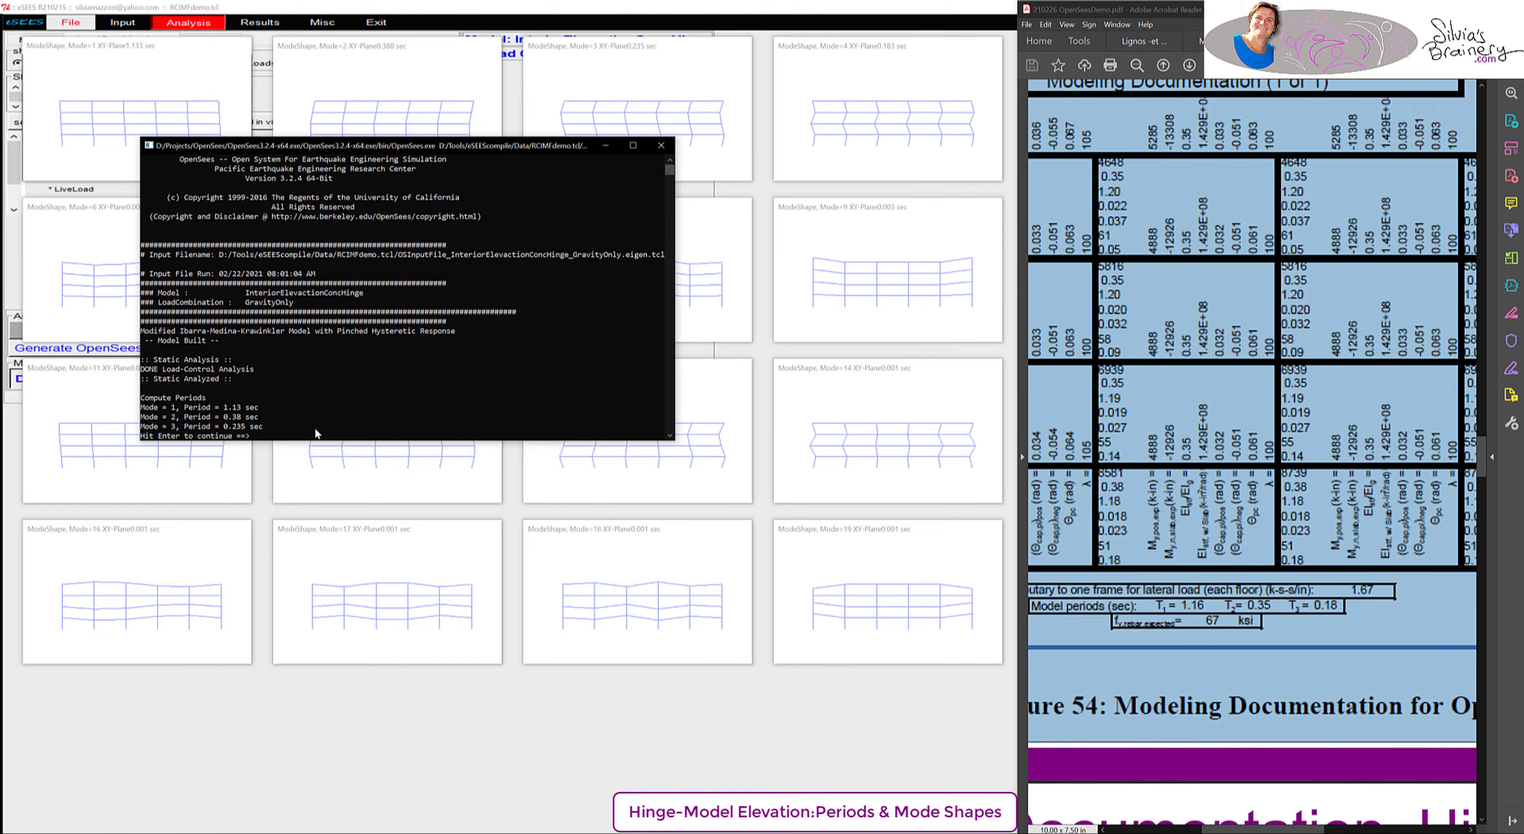
key("Return")
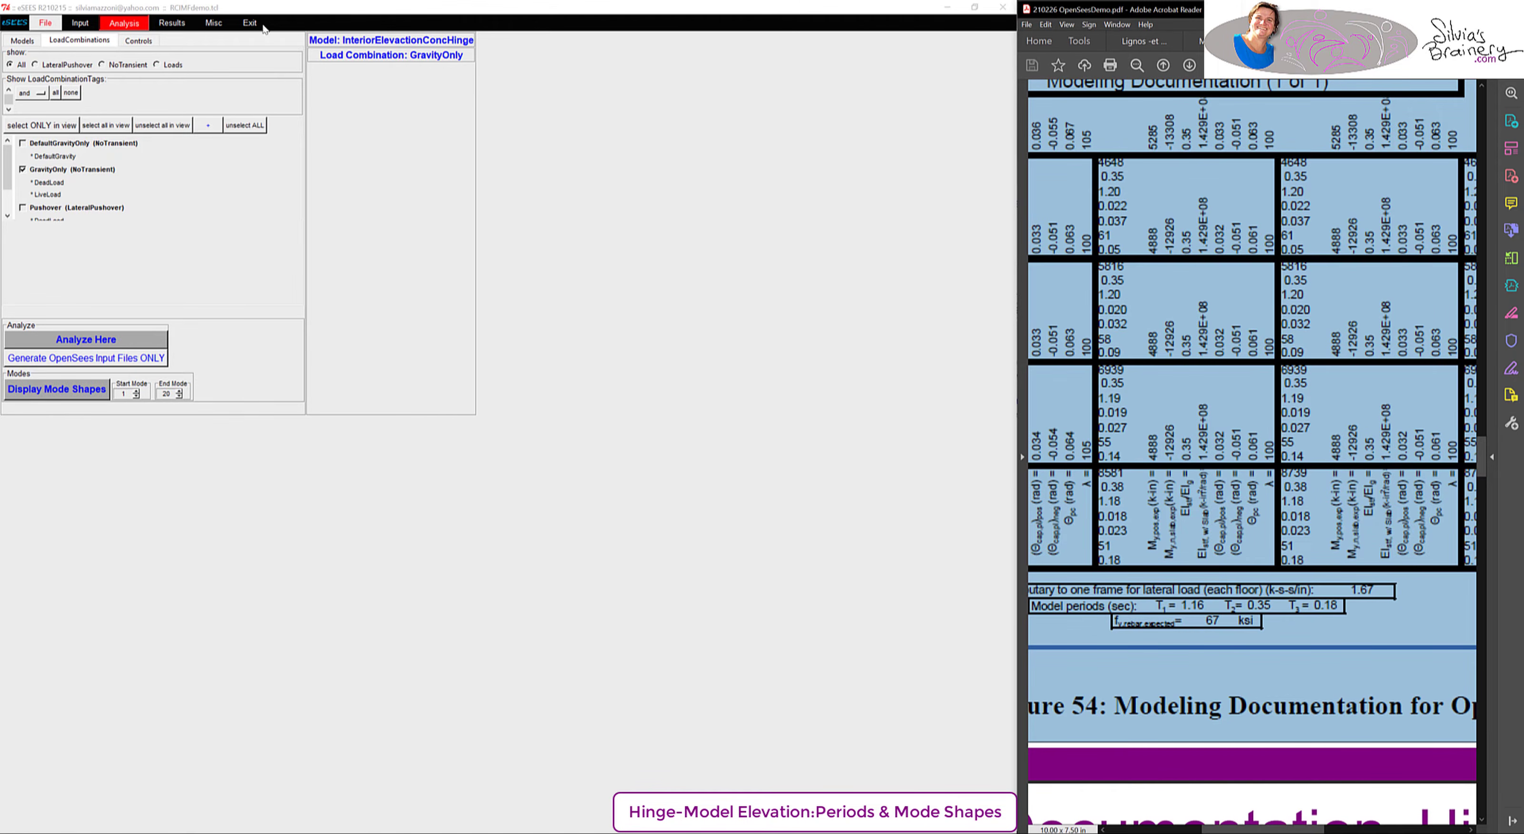
- Analyze InteriorElevactionConcHinge with only the Pushover load combination and show its results
left_click(53, 208)
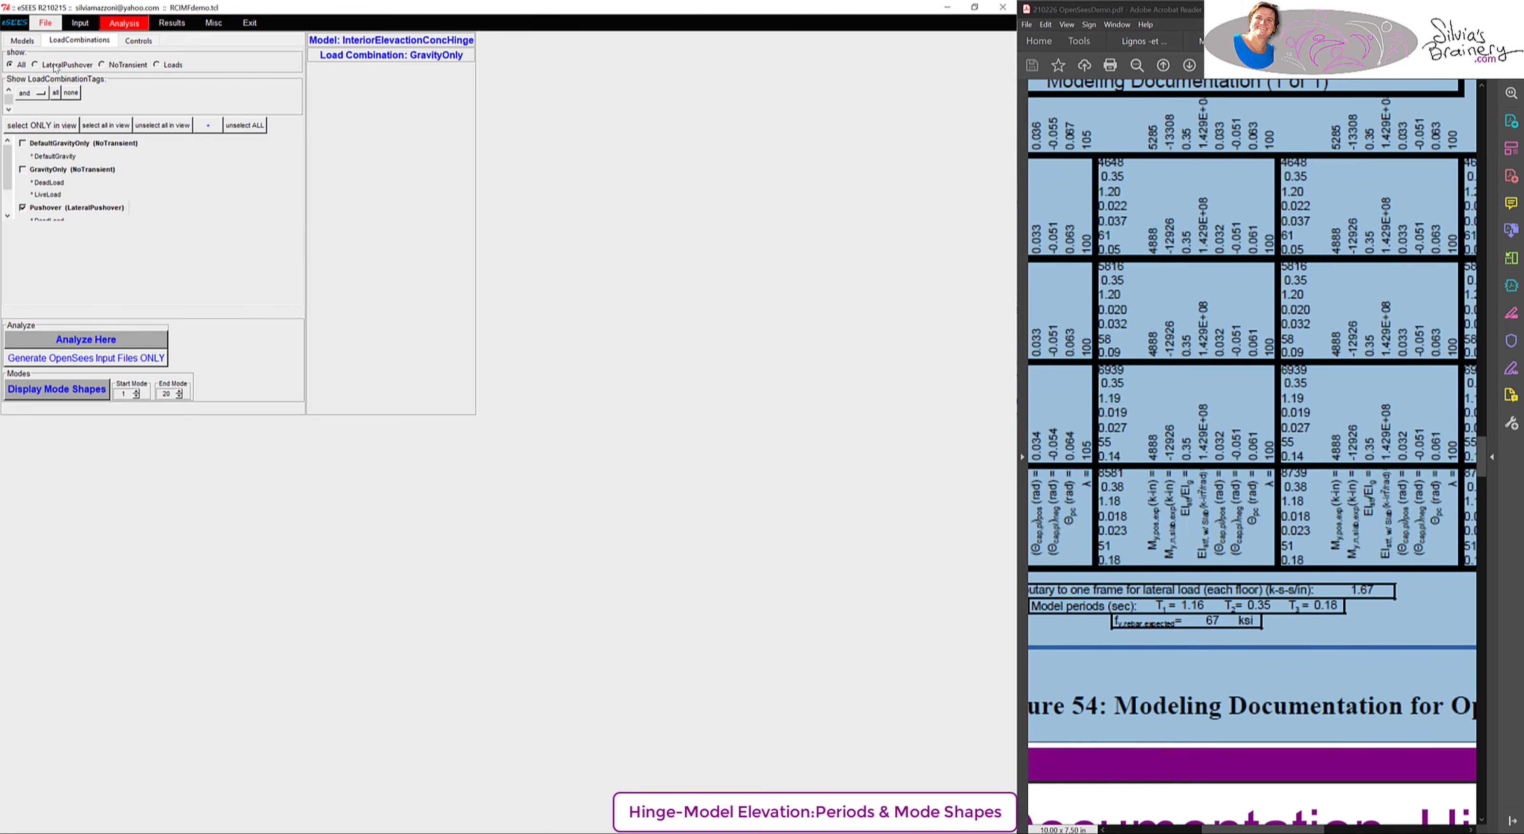
left_click(24, 42)
left_click(96, 341)
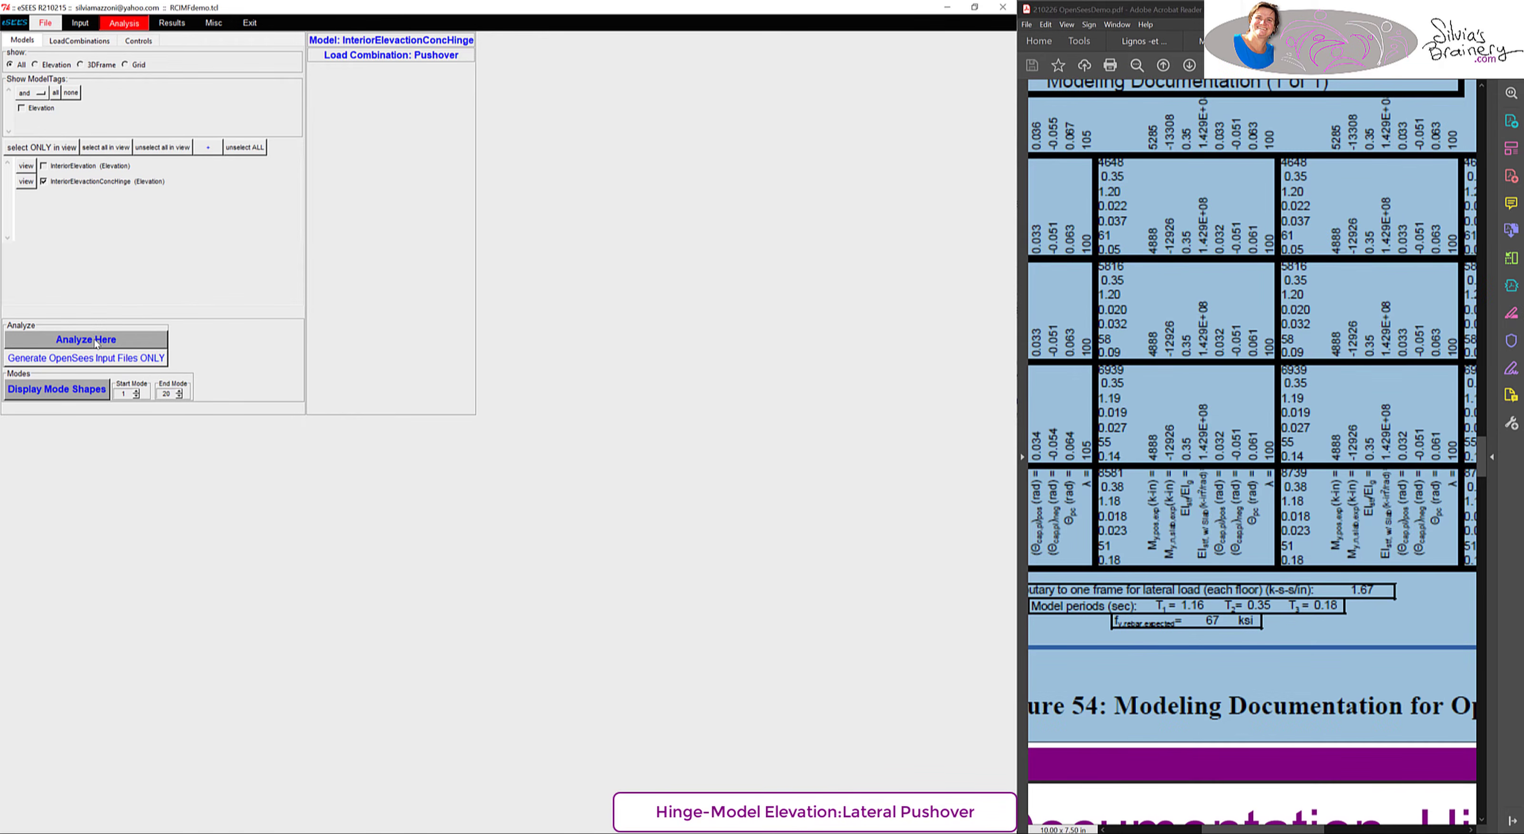
left_click(171, 25)
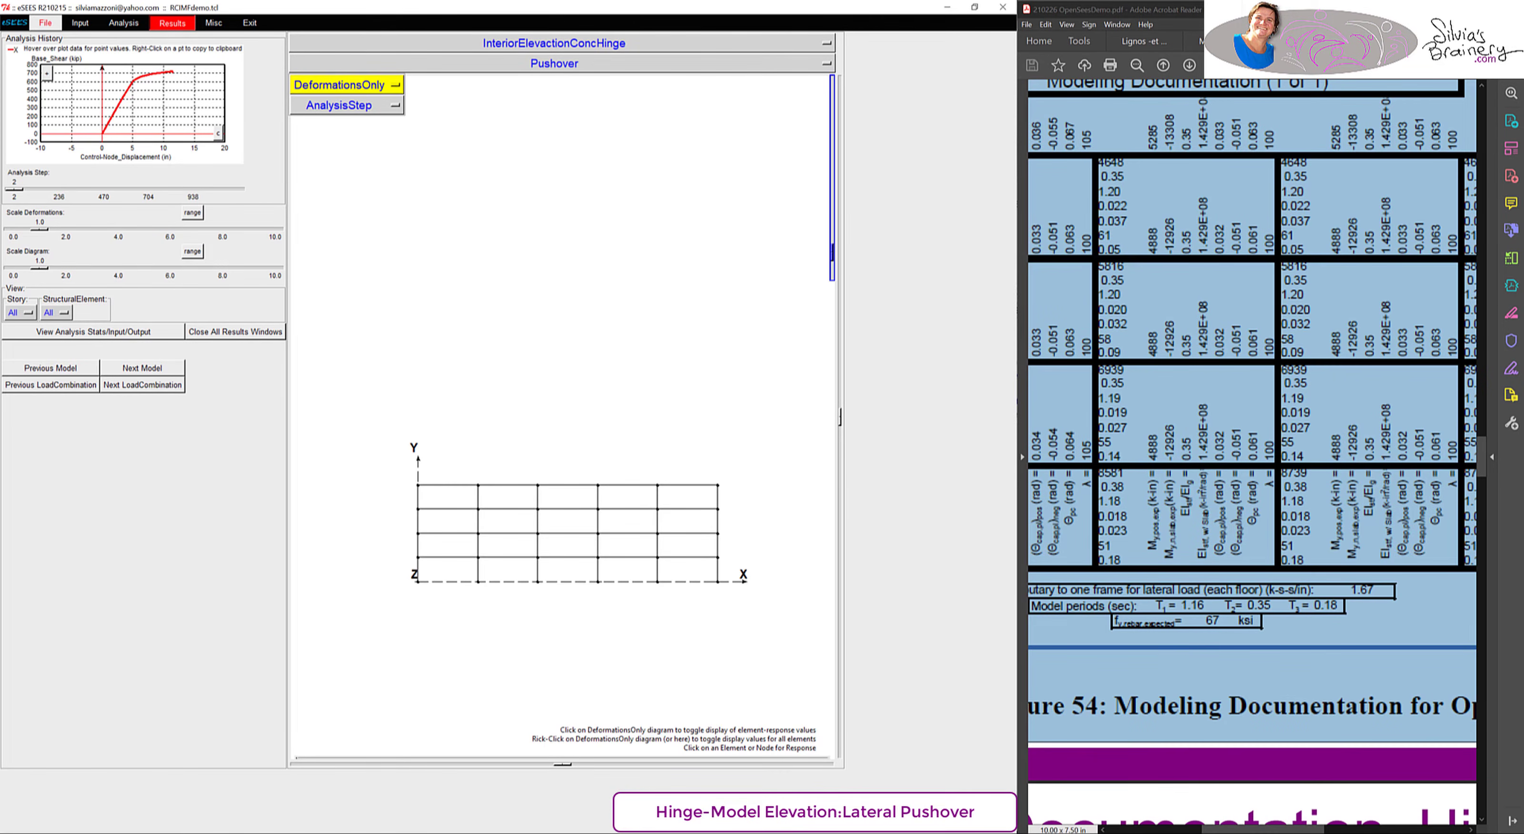
- Switch to Excel and paste the hinge model's pushover displacement and base-shear data into Sheet4 starting at cell W1
key("alt+Tab")
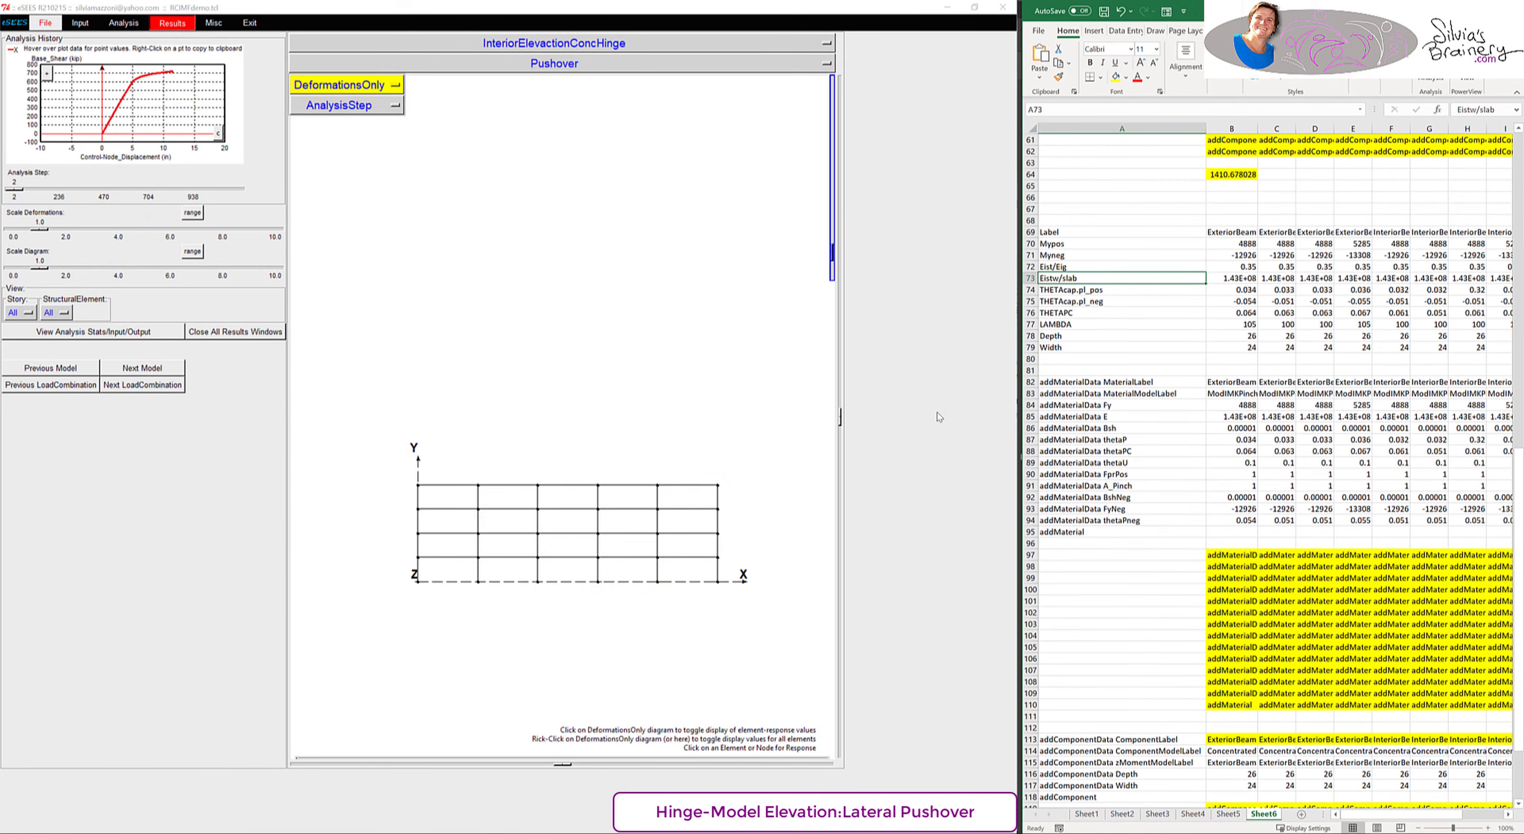
left_click(1483, 11)
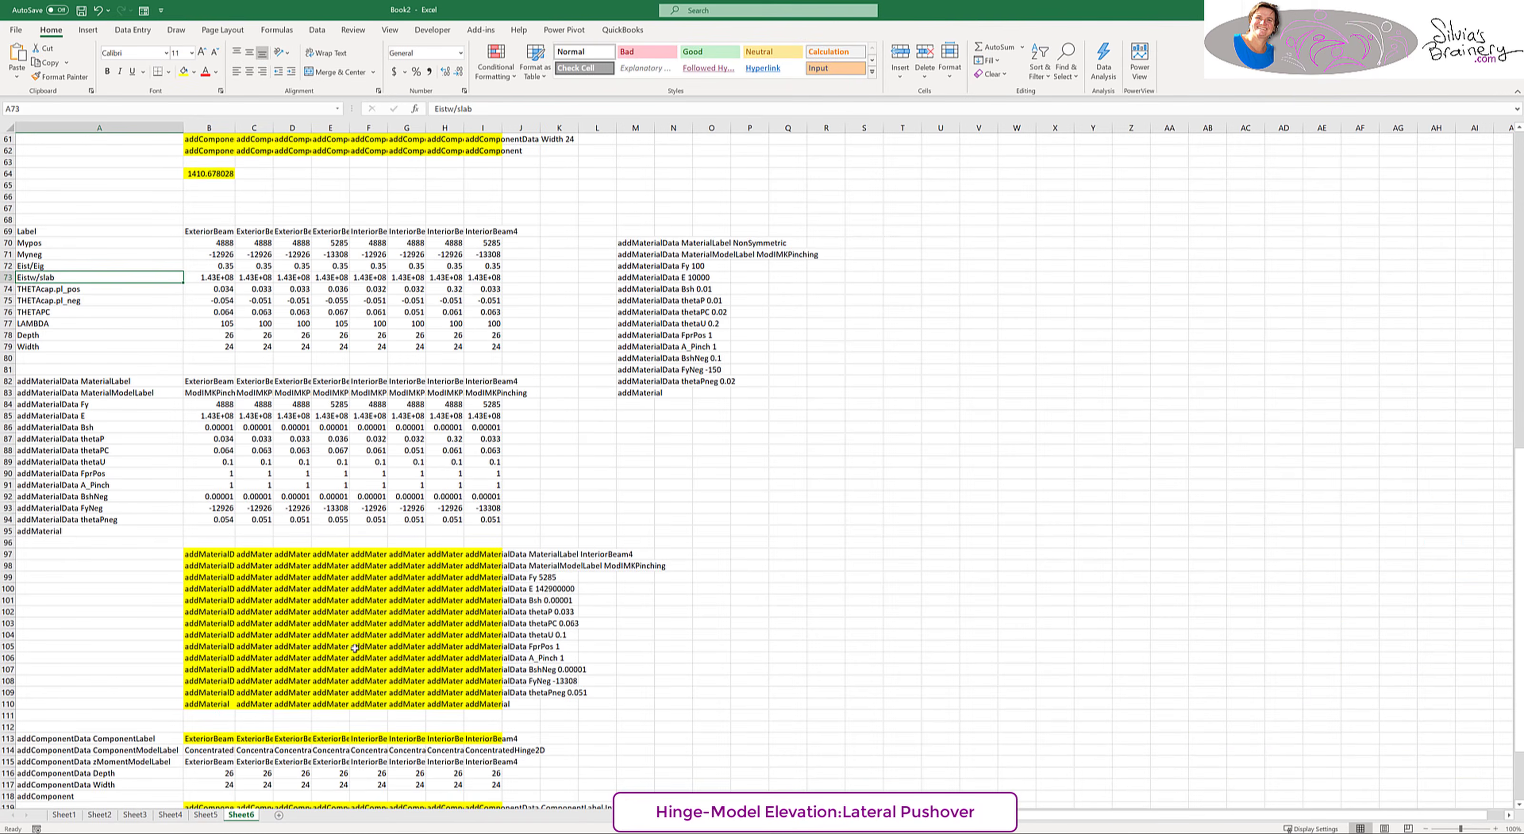
left_click(208, 816)
left_click(170, 814)
left_click(828, 339)
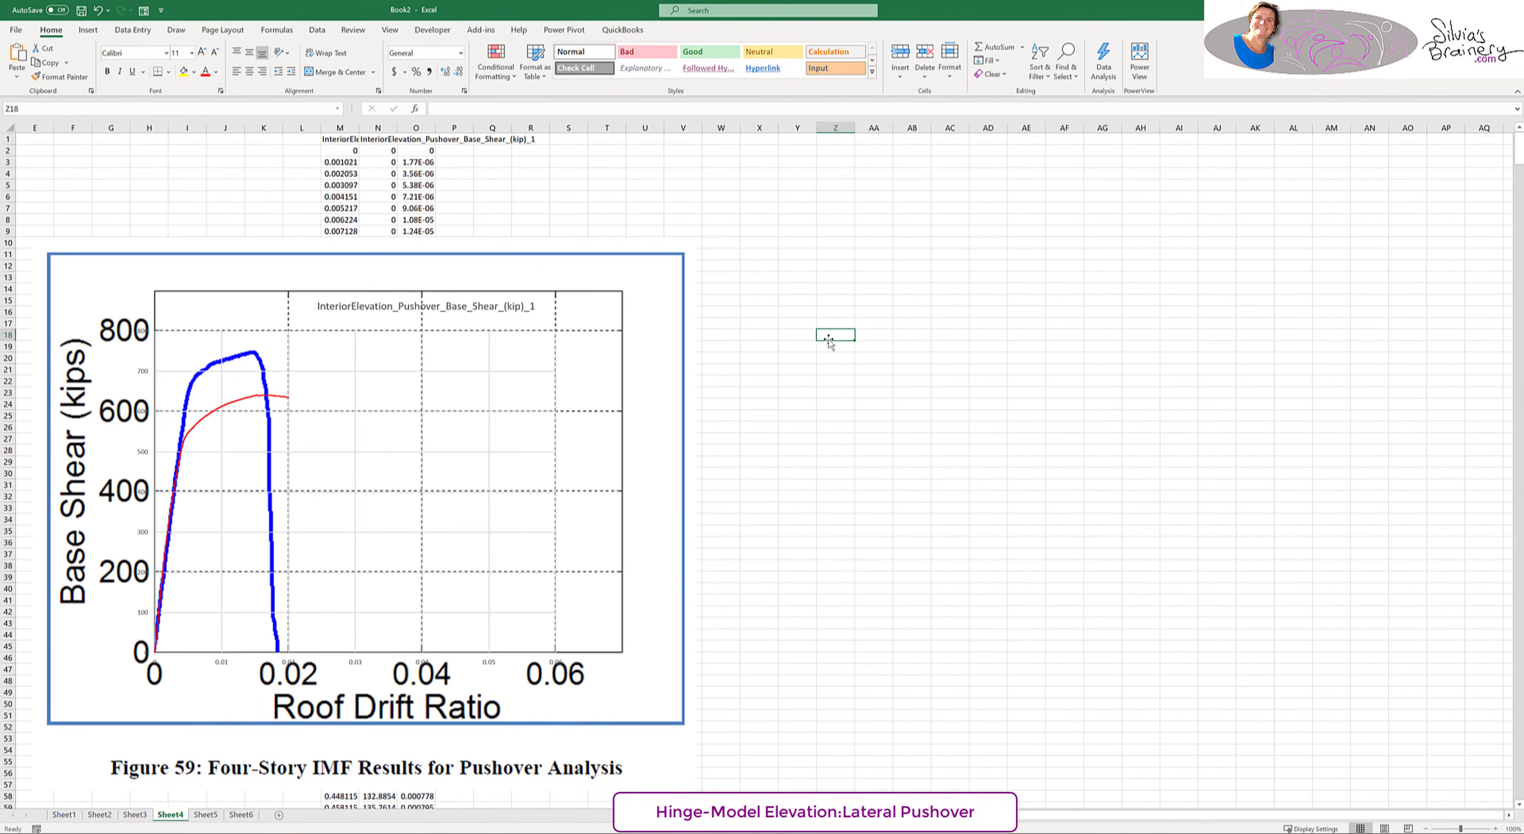
scroll(828, 338, "down", 4)
scroll(828, 338, "up", 3)
scroll(704, 155, "up", 10)
left_click(602, 136)
key("ctrl+v")
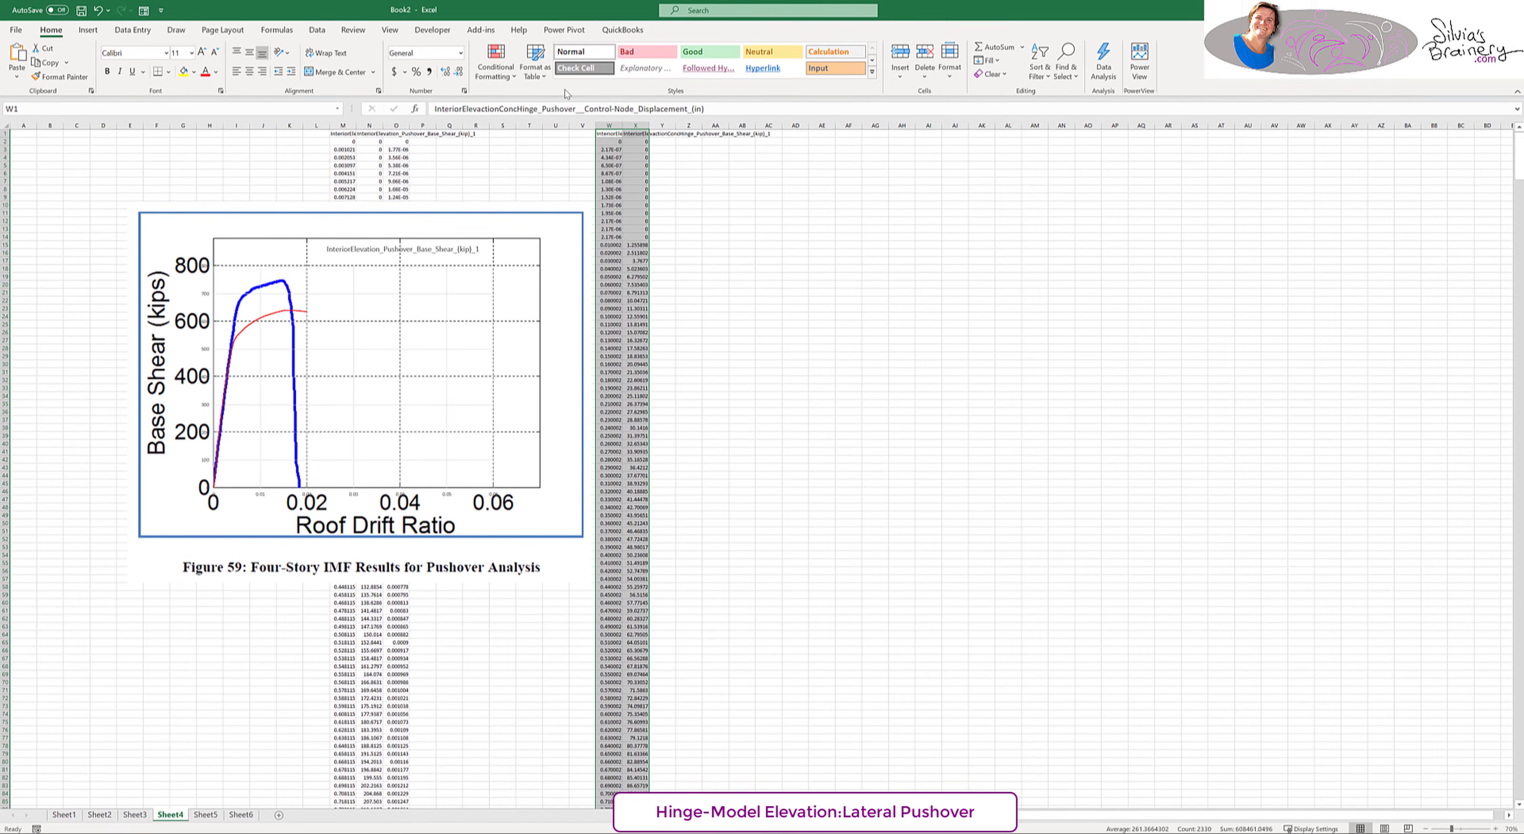
- Insert a scatter chart with lines from the pasted pushover data and enlarge it beside the data columns
left_click(88, 29)
left_click(607, 73)
left_click(647, 147)
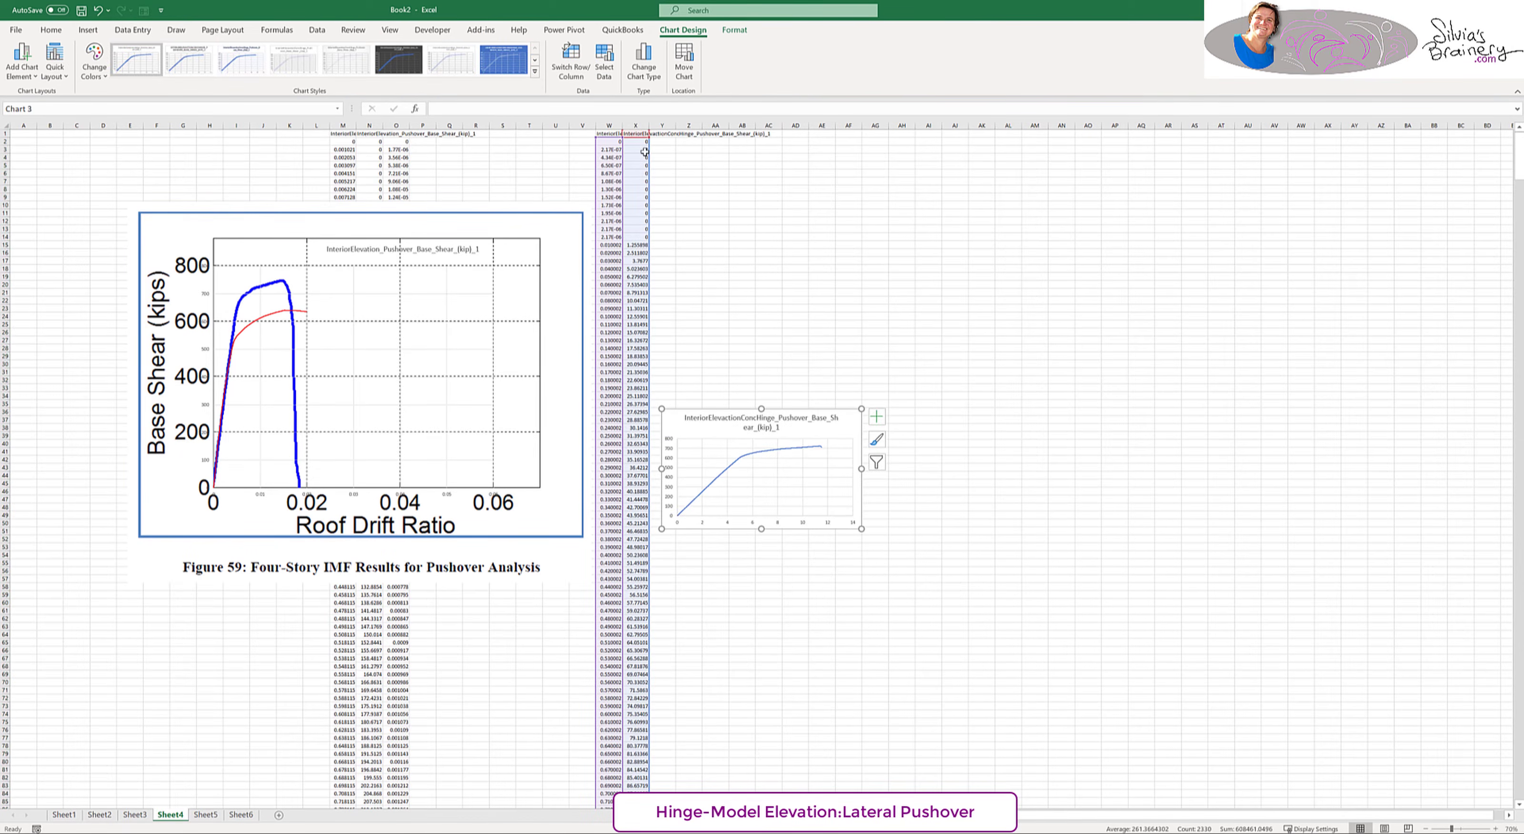
left_click_drag(941, 258, 1011, 191)
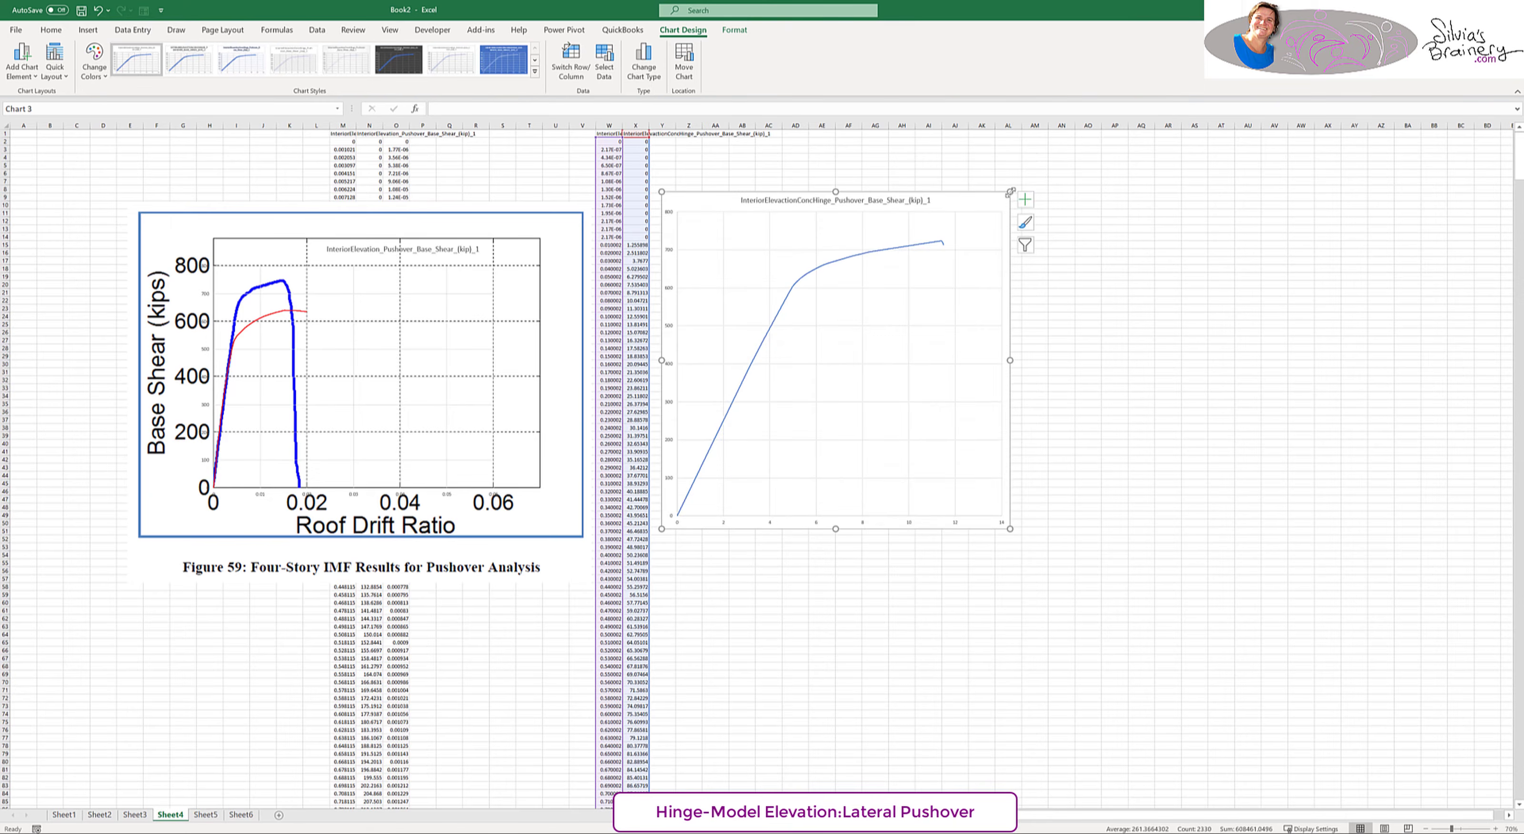
- Compute the hinge model's roof drift ratio in Y2 as =W2/(4*12*12) and fill it down the data rows
left_click(512, 367)
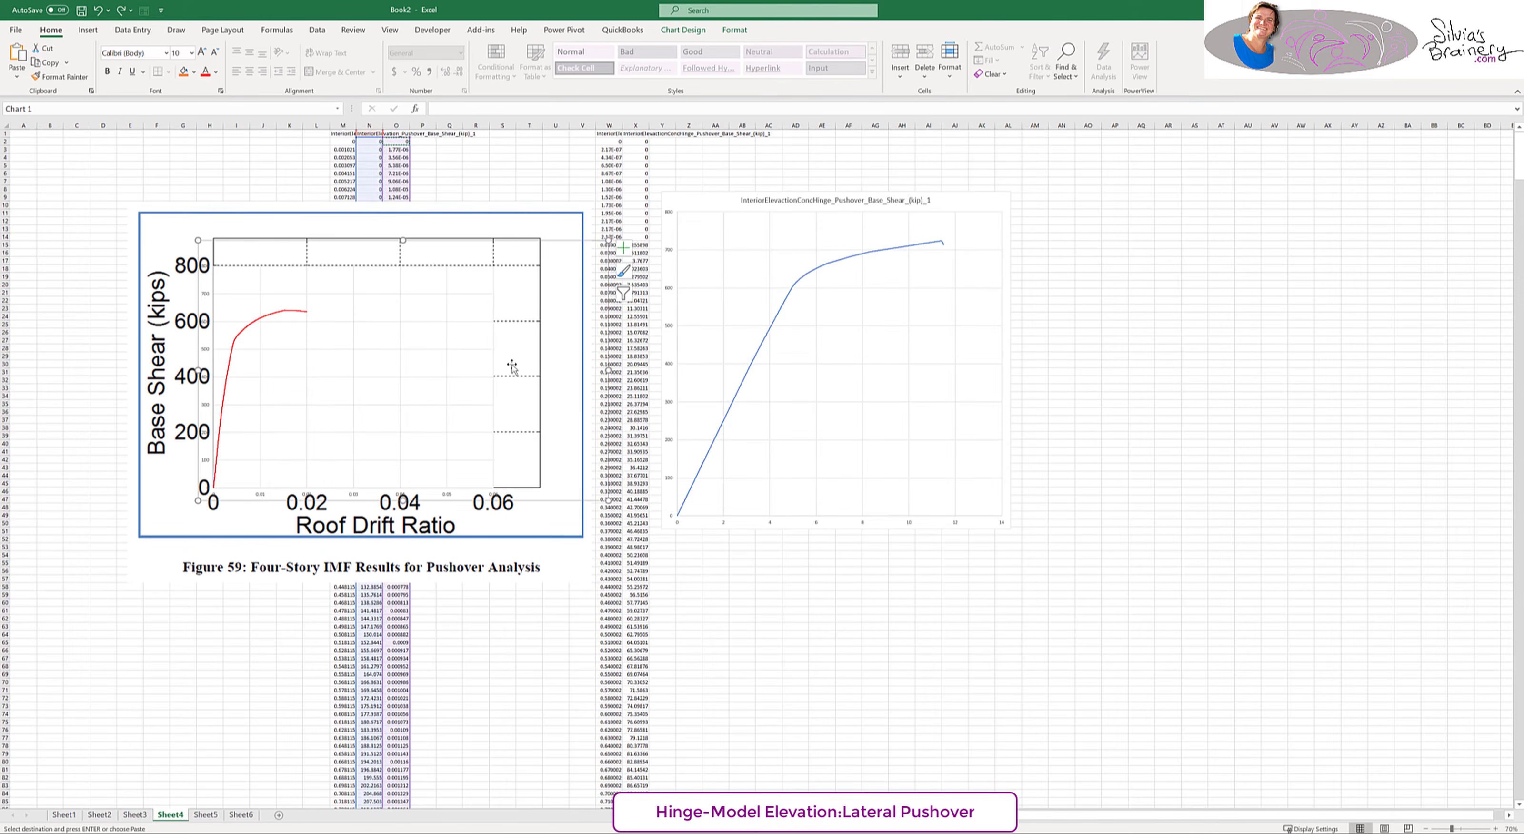
left_click(320, 326)
left_click(271, 314)
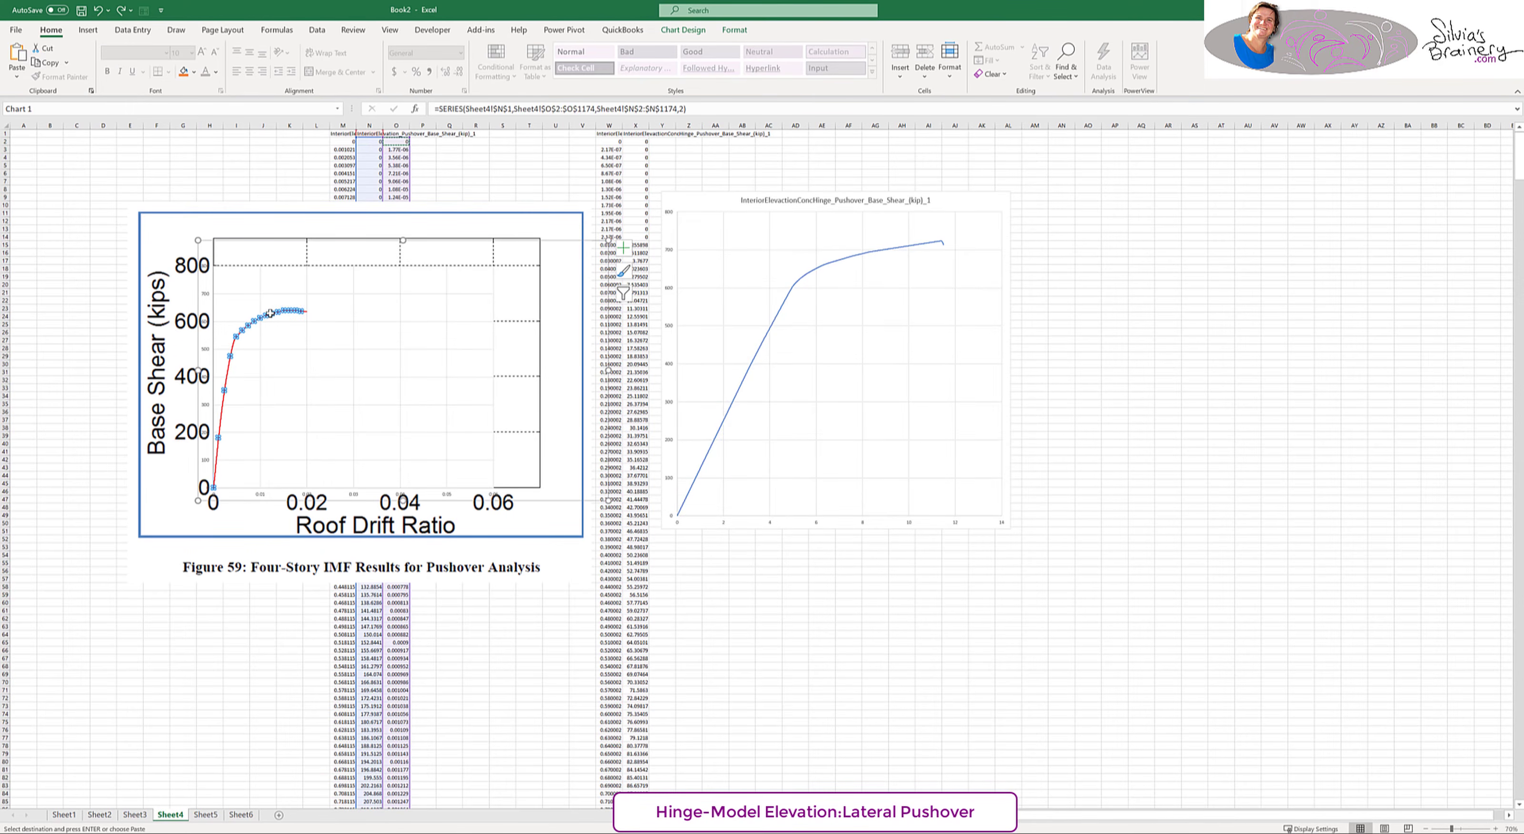
left_click(664, 145)
left_click(392, 141)
left_click(664, 143)
key("ctrl+v")
double_click(679, 144)
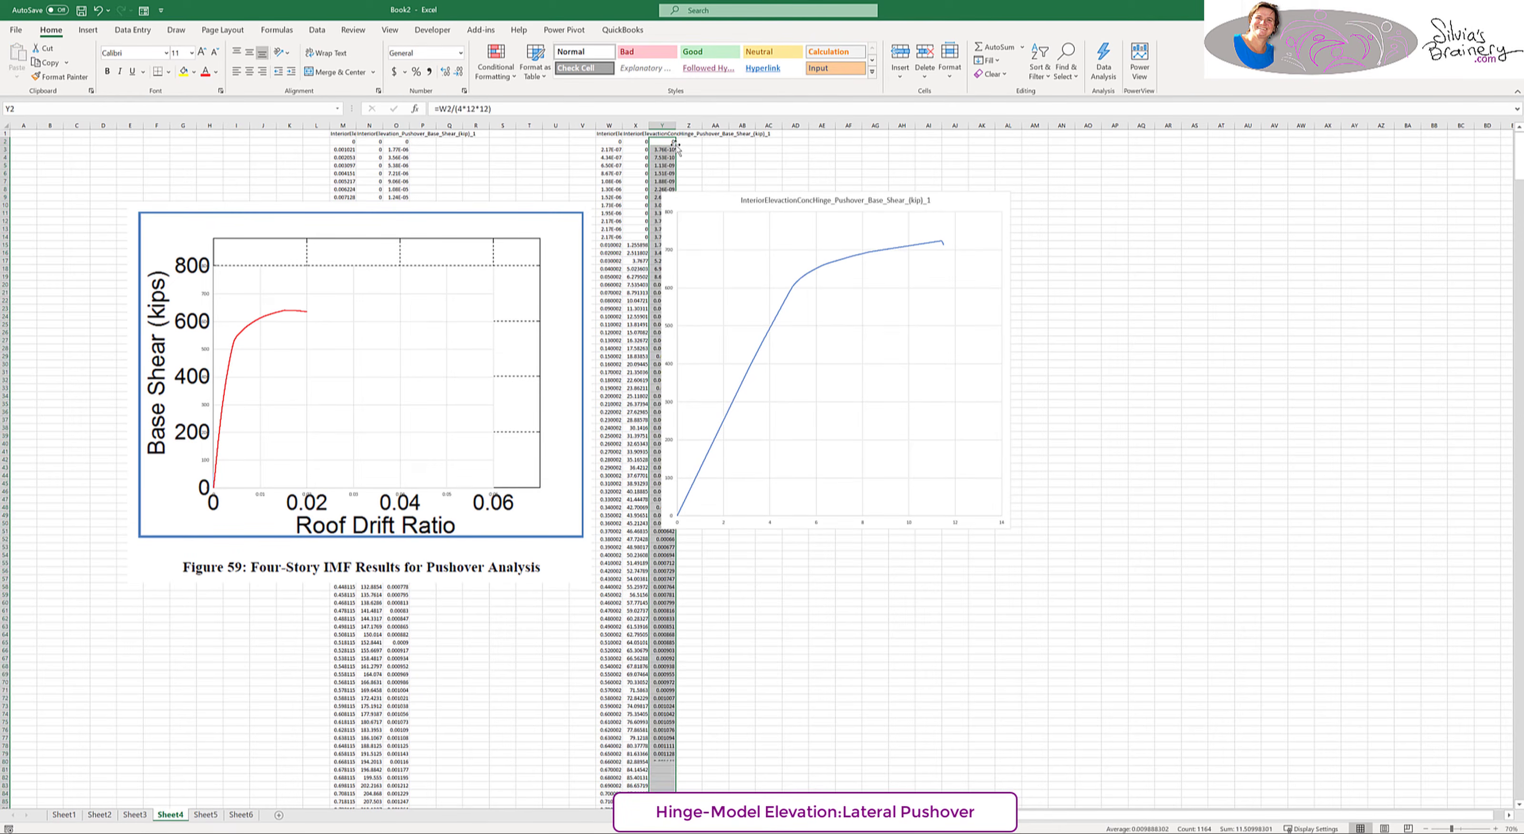
- Change the new hinge pushover chart's X values to the drift ratios in column Y
left_click(806, 282)
left_click_drag(599, 144, 652, 143)
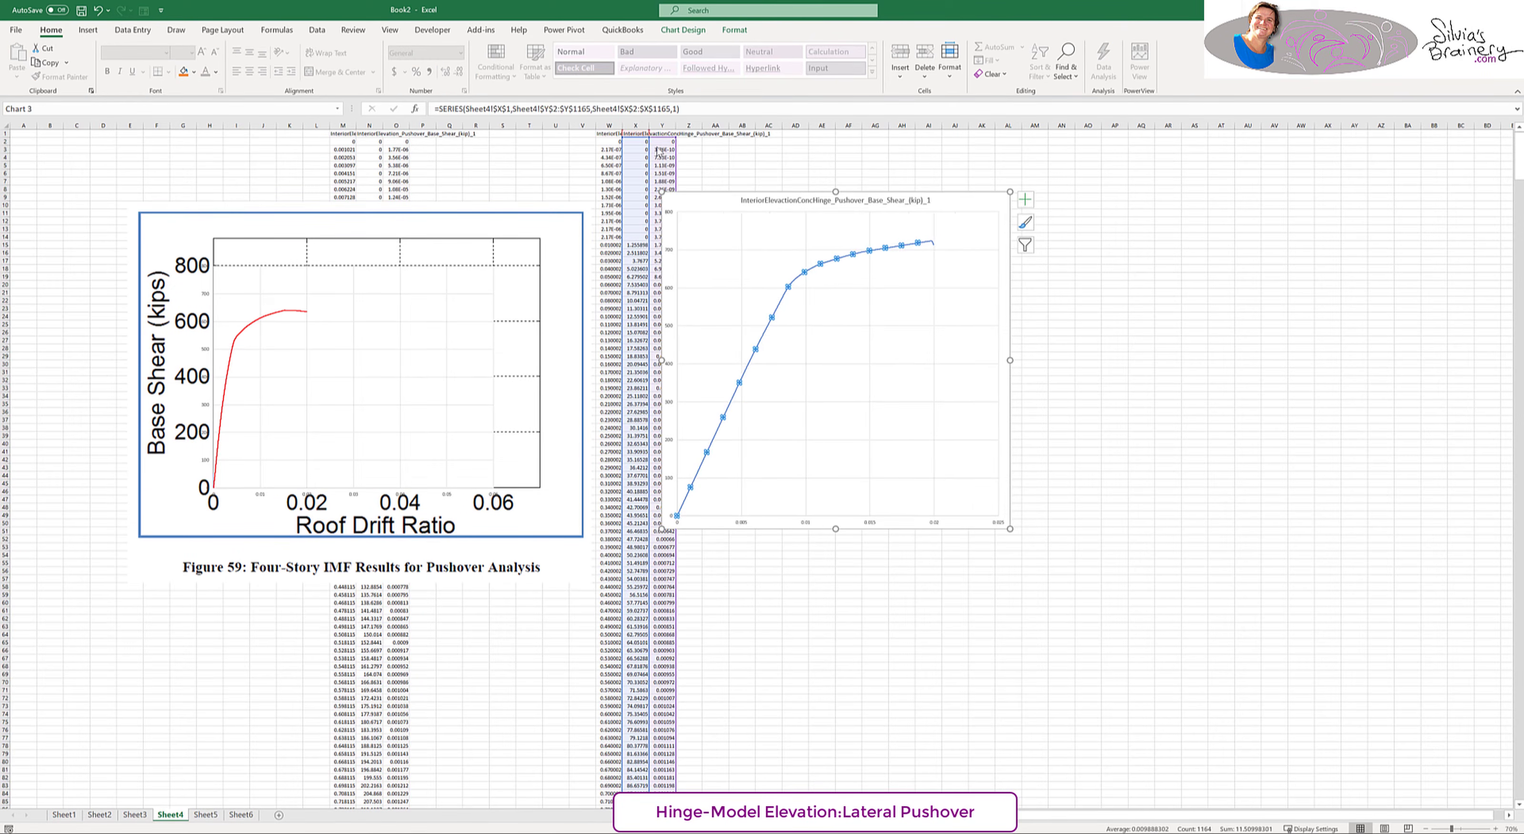
left_click(843, 308)
- Add the hinge pushover curve to the chart over Figure 59, using column Y for drift and column X for base shear
left_click(251, 317)
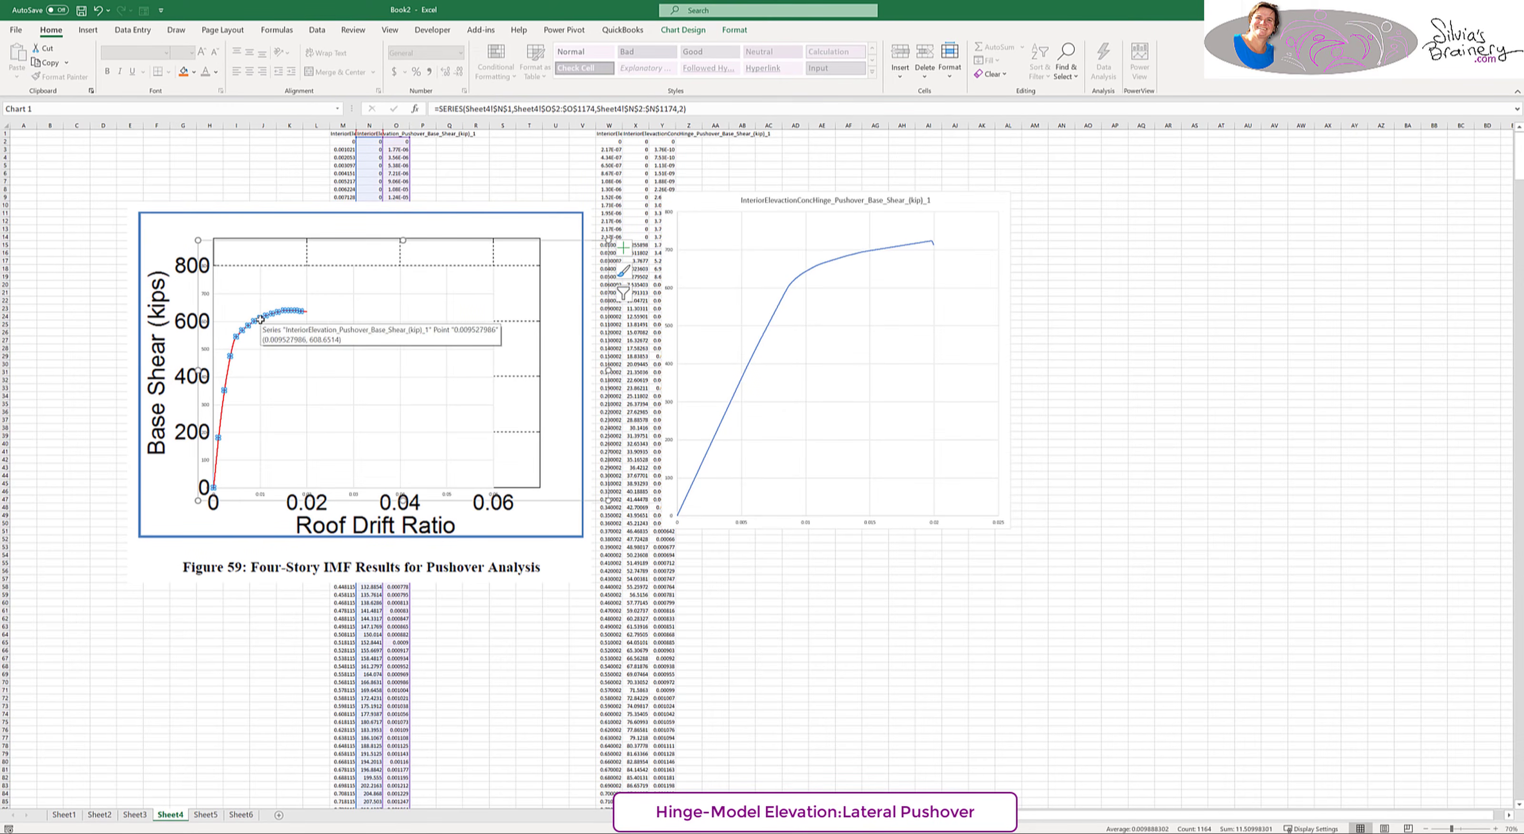
left_click_drag(408, 159, 662, 159)
left_click_drag(371, 157, 628, 157)
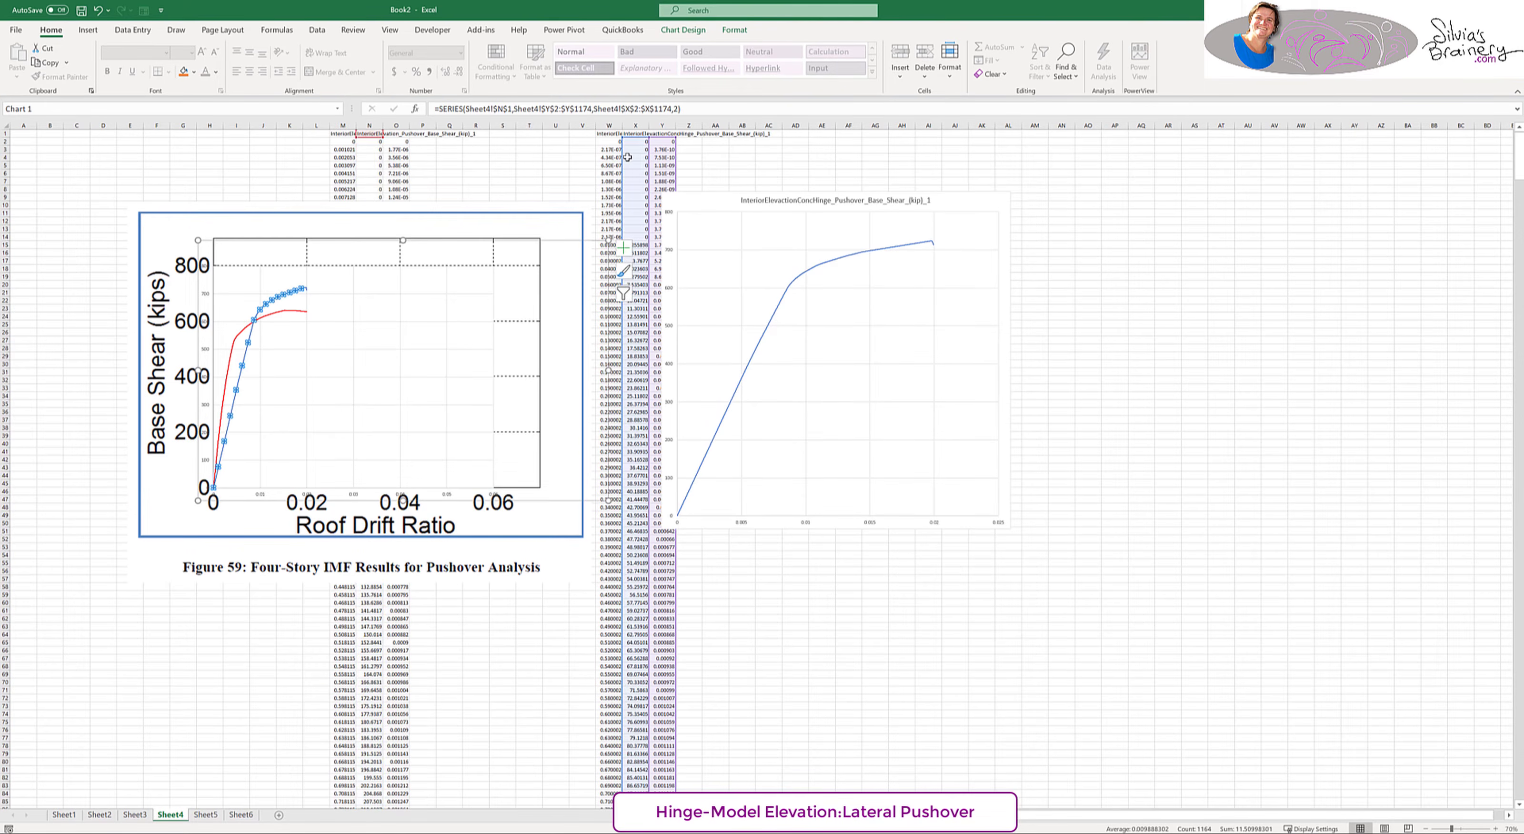
- Set the overlaid chart's plot area to no fill and open the hinge pushover curve's series formatting
double_click(336, 290)
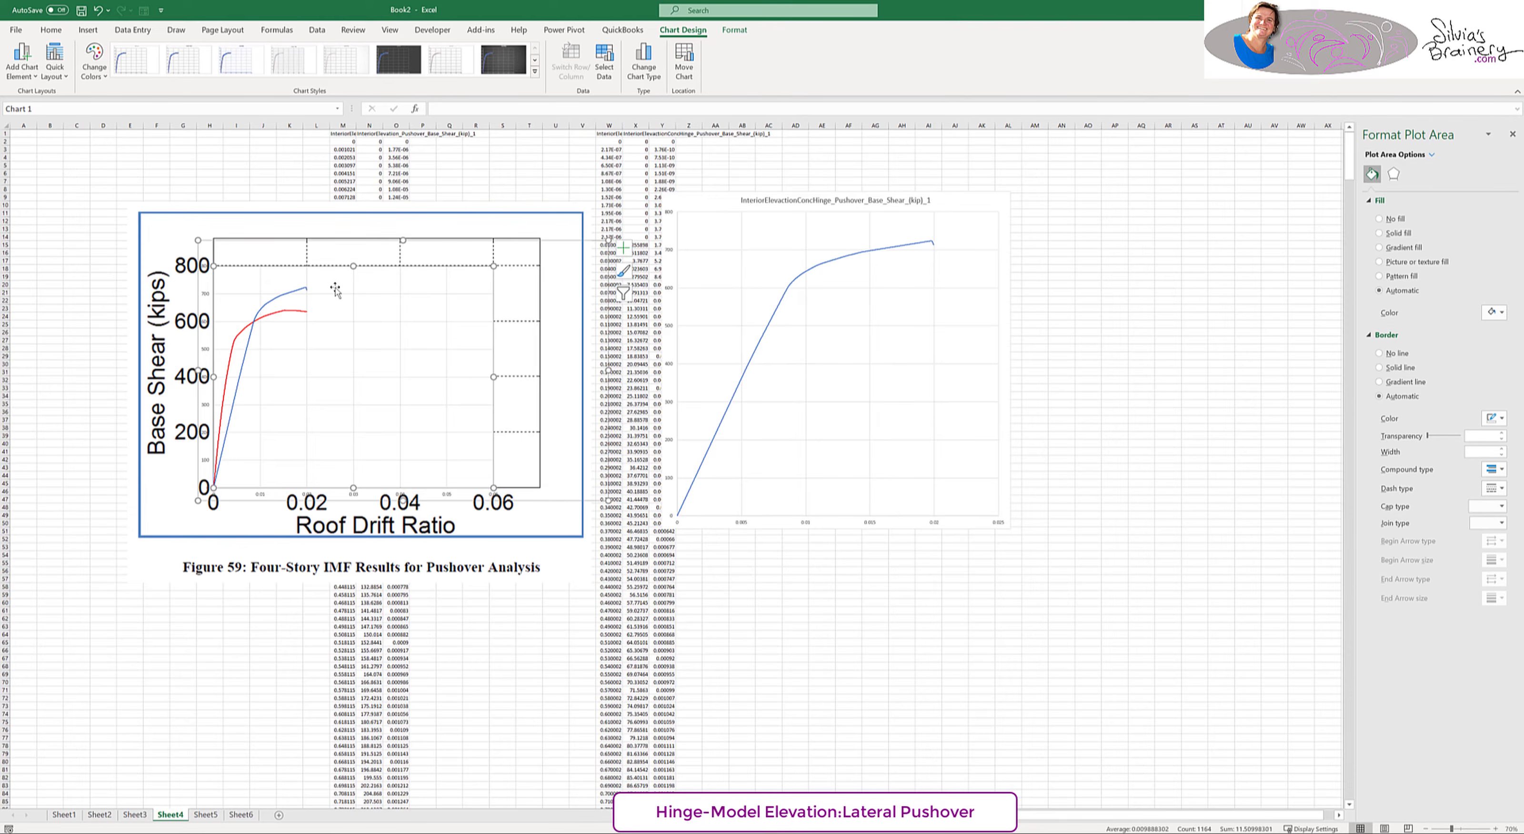
left_click(1391, 220)
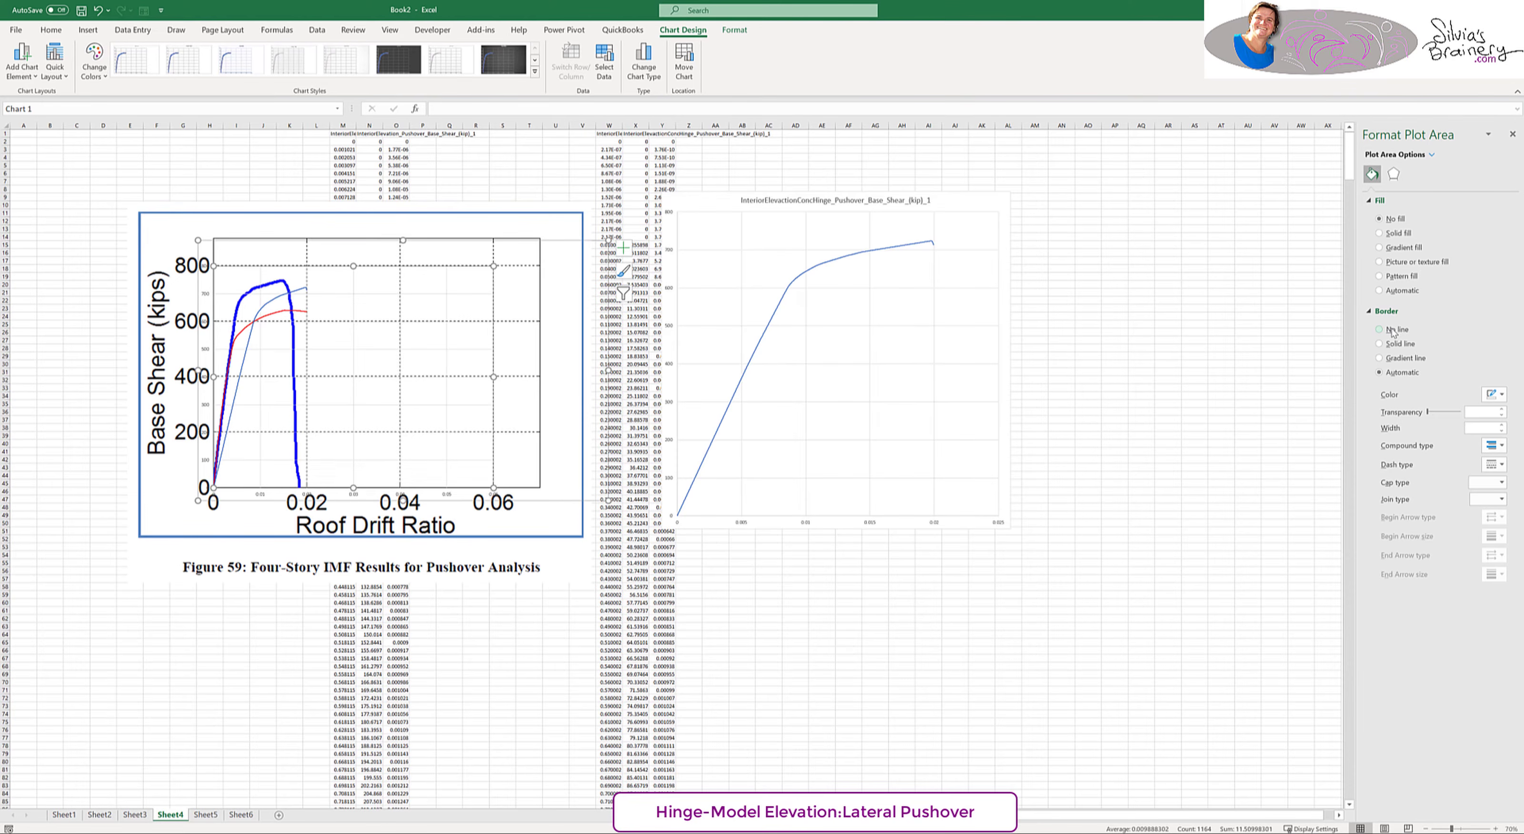
left_click(278, 300)
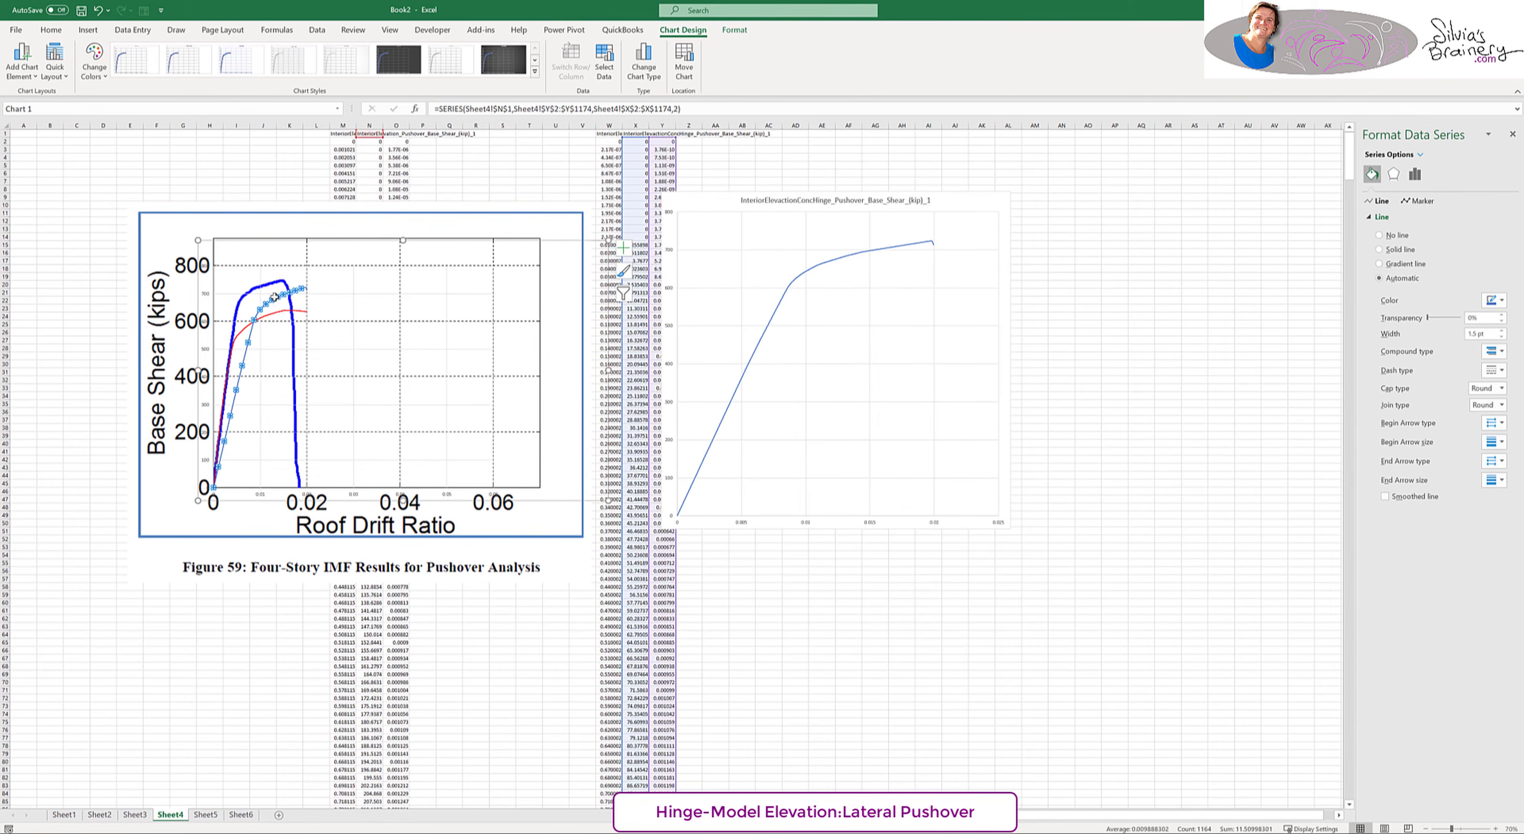
- Give the hinge pushover curve in the chart over Figure 59 a solid line colour and deselect it
left_click(735, 31)
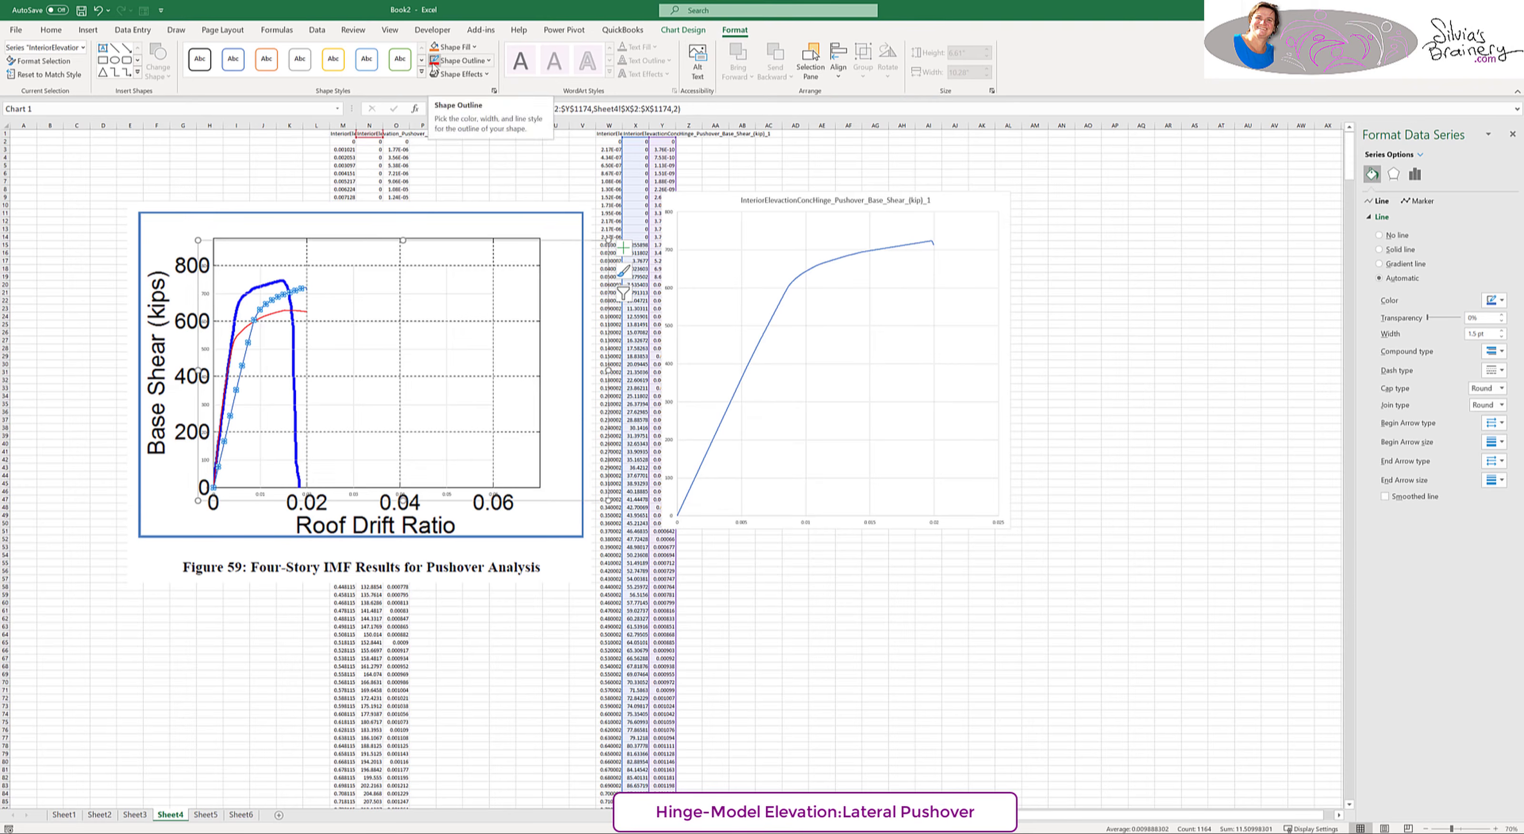
left_click(456, 61)
left_click(496, 190)
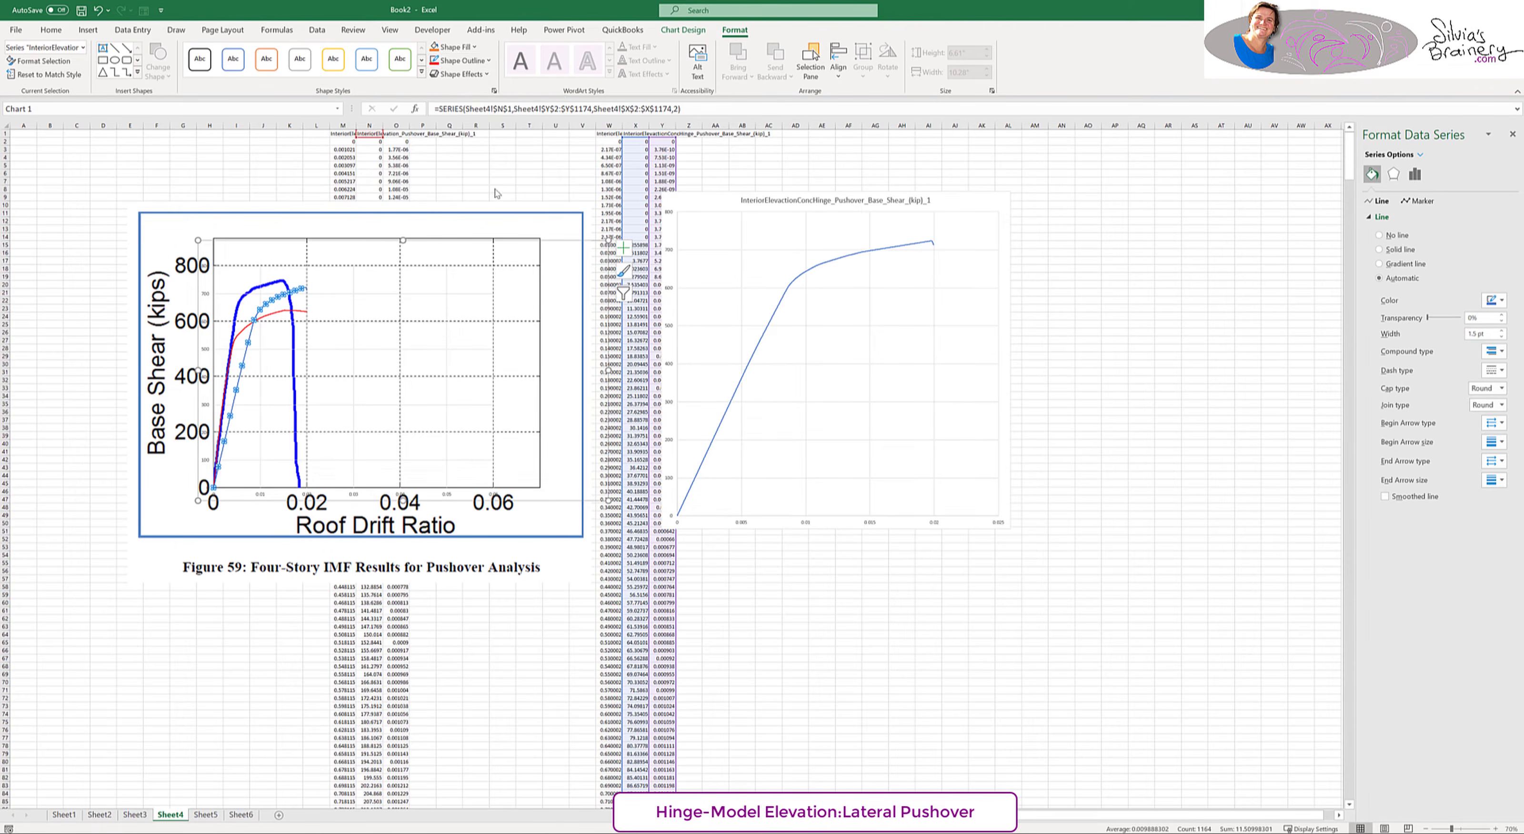
left_click(308, 172)
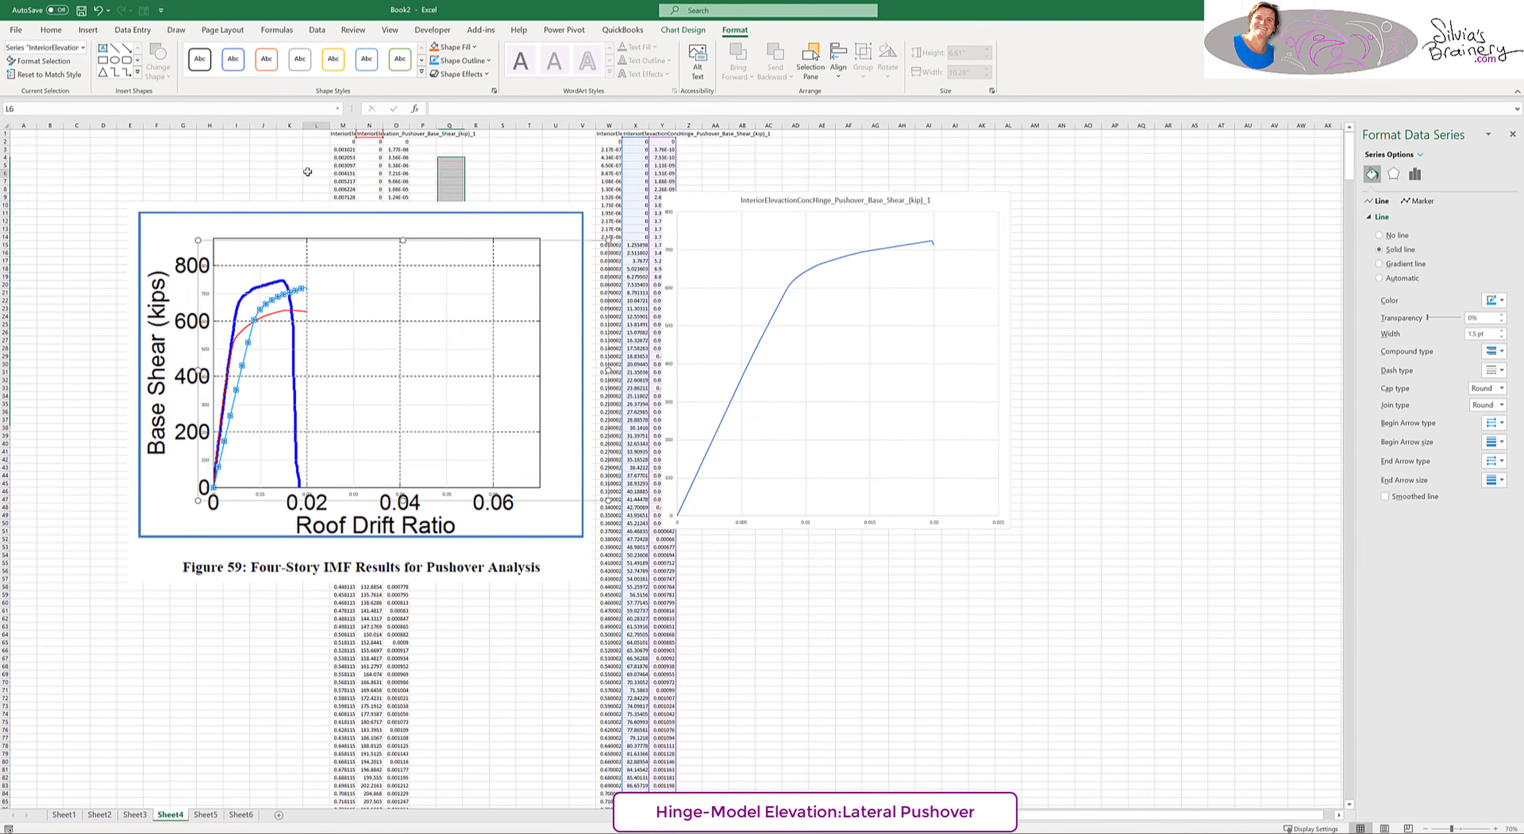
left_click(266, 303)
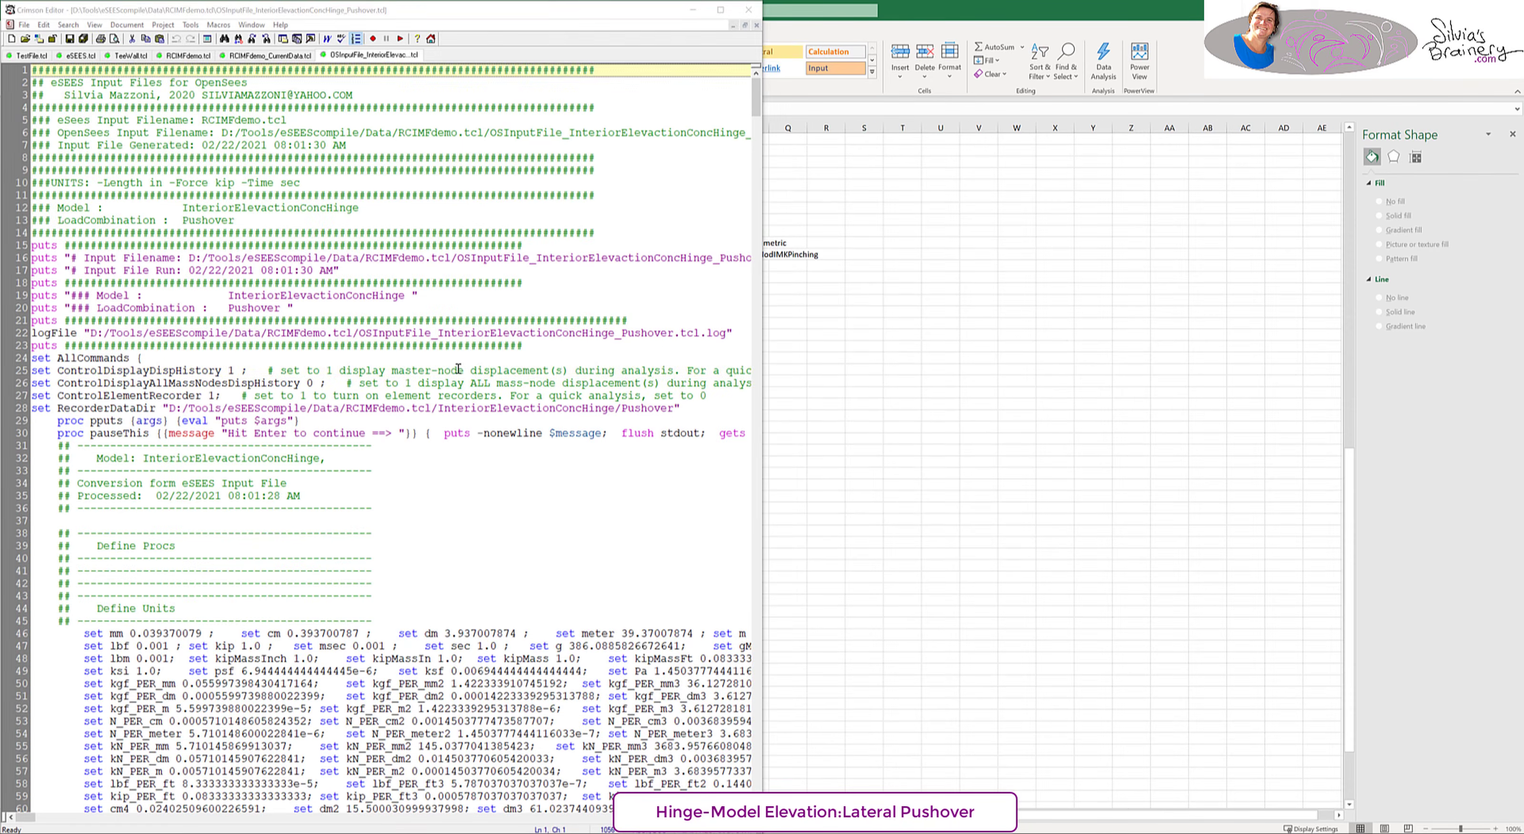
- Switch to Crimson Editor and examine the nodes, supports and material definitions in the hinge model's generated pushover input file
left_click(459, 368)
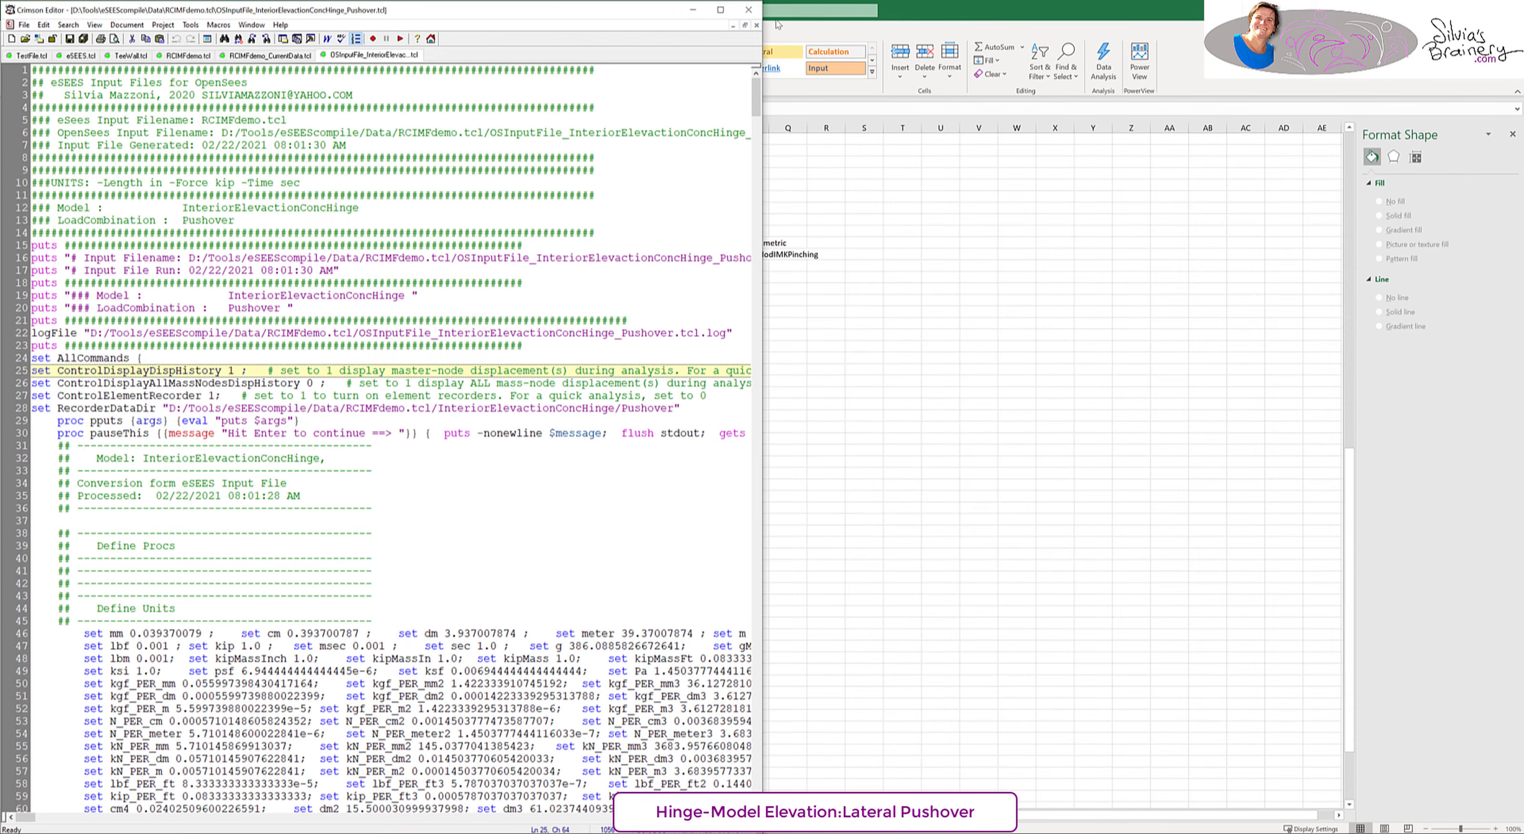
left_click(720, 9)
scroll(810, 236, "down", 20)
scroll(811, 236, "down", 12)
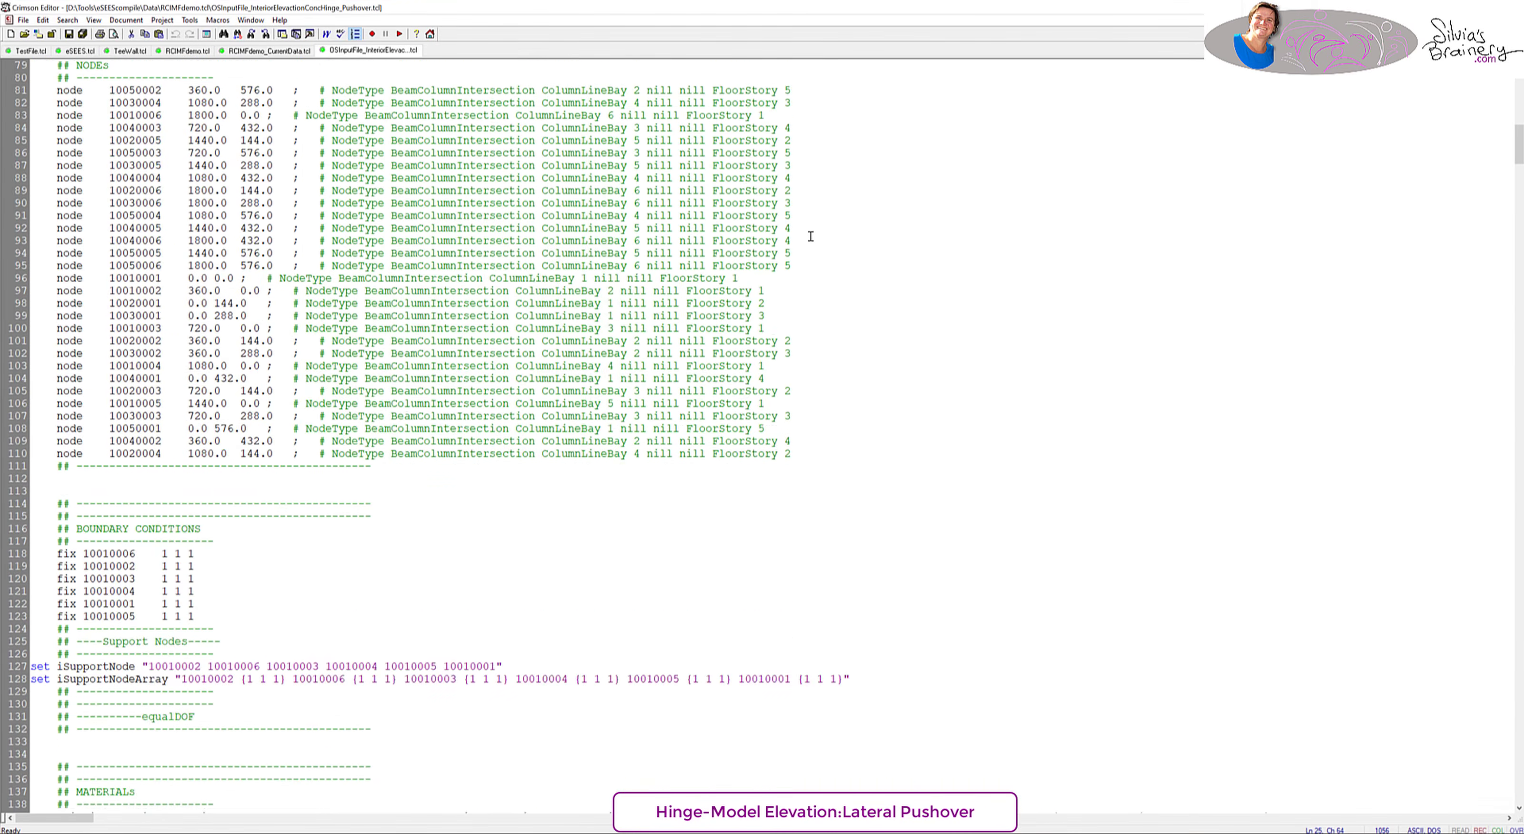
scroll(811, 236, "down", 1)
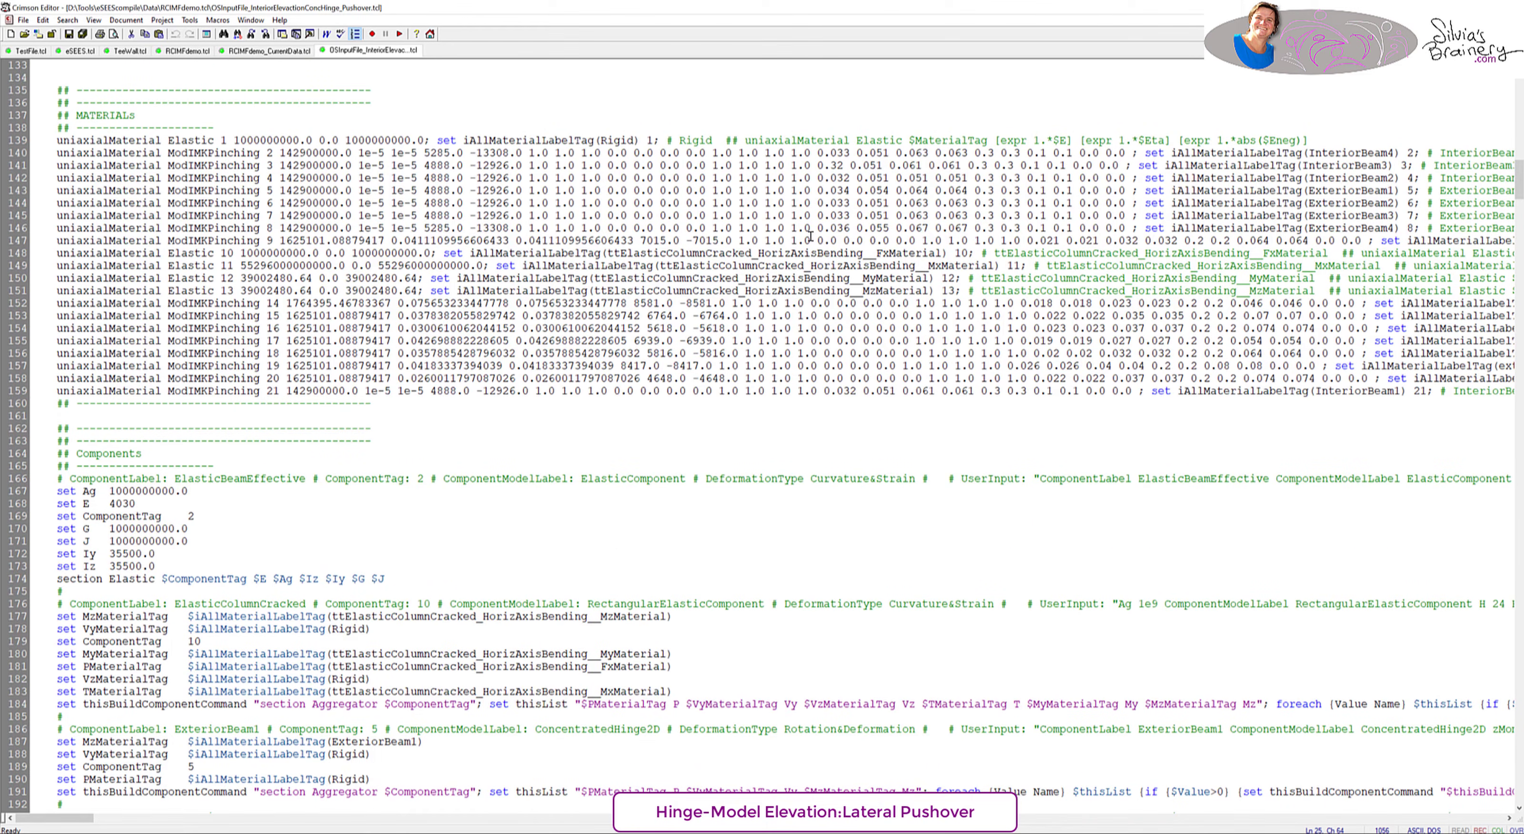
left_click(1341, 392)
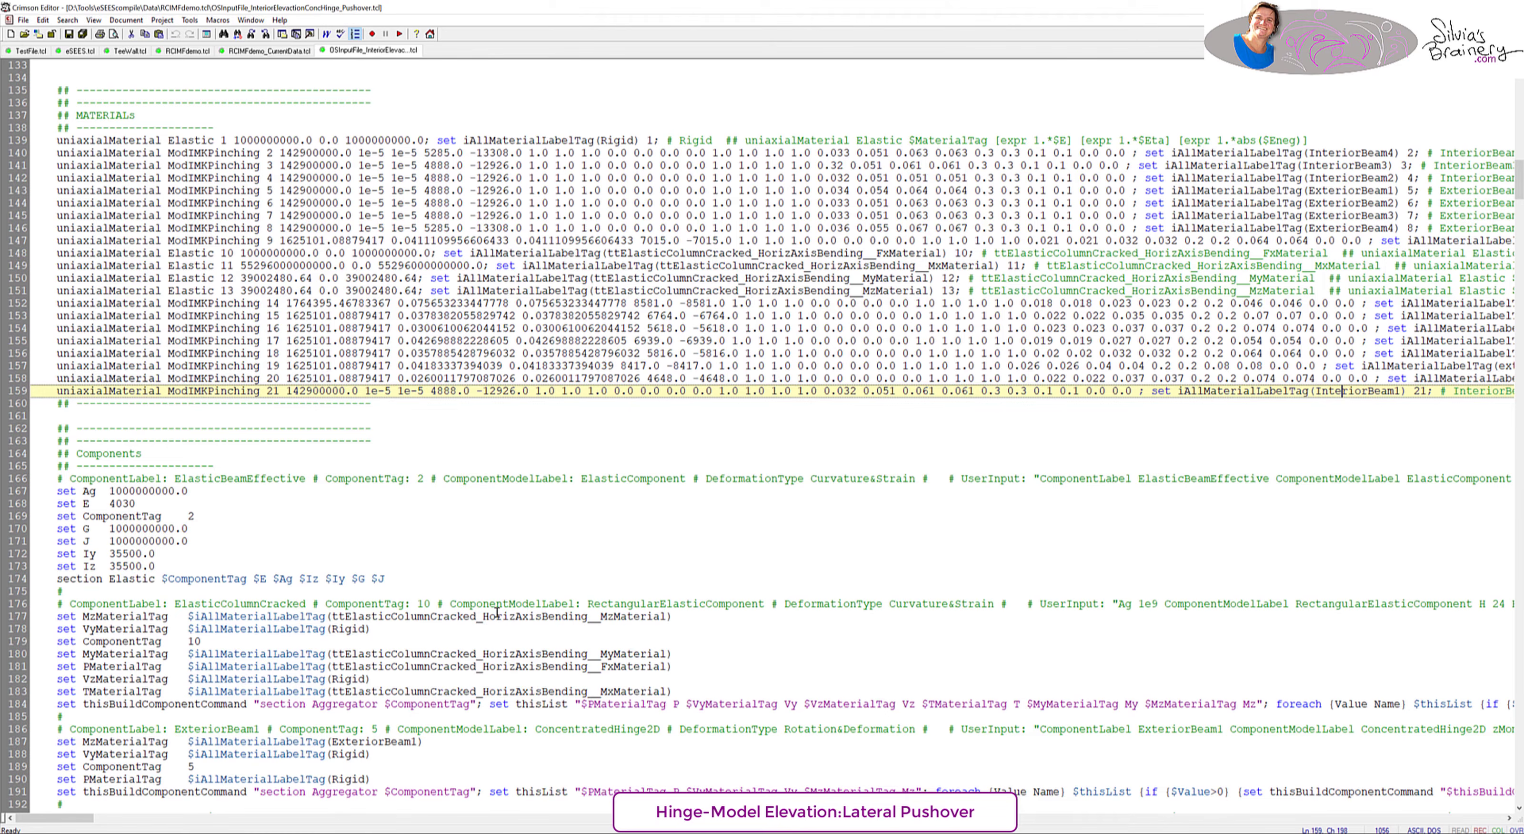
scroll(497, 613, "down", 1)
scroll(497, 612, "up", 3)
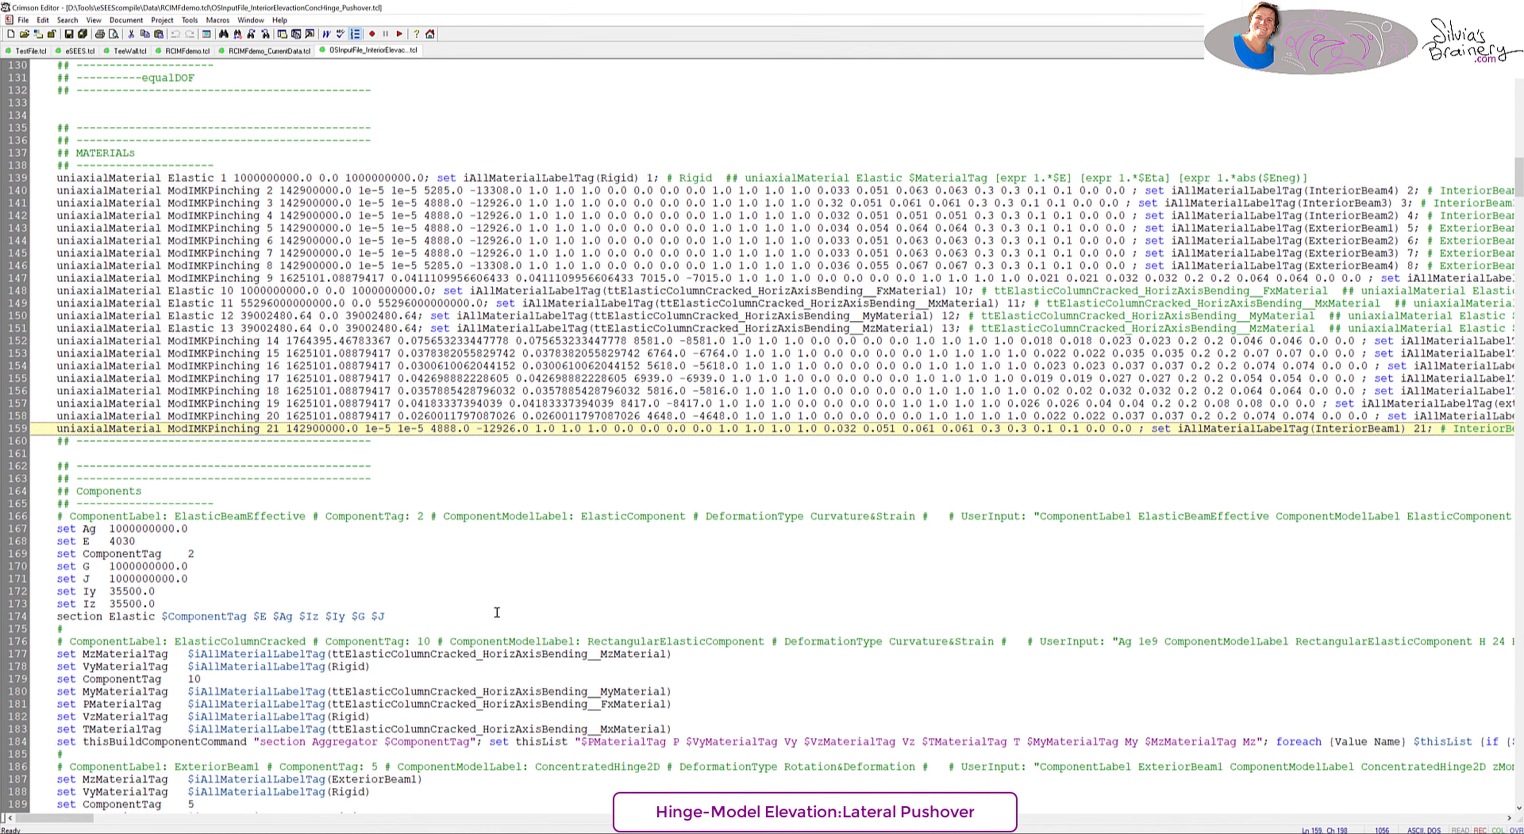
mouse_move(47, 817)
left_mouse_down()
mouse_move(96, 830)
mouse_move(46, 824)
left_mouse_up()
- Examine the component sections, element definitions, recorders, gravity loads and nodal masses in the generated pushover input file
scroll(293, 655, "down", 10)
scroll(293, 653, "down", 20)
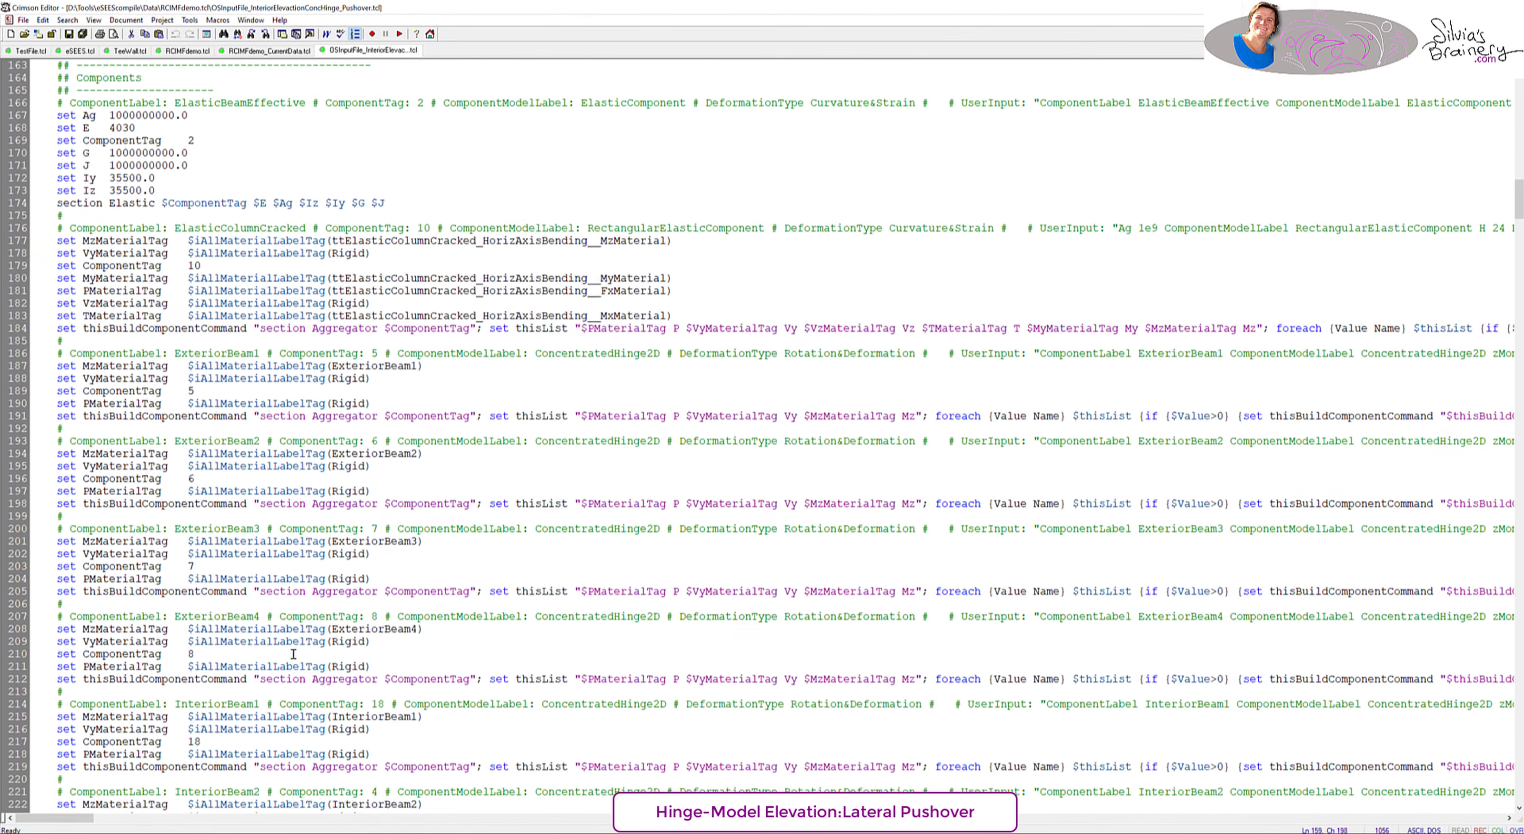
scroll(293, 653, "down", 20)
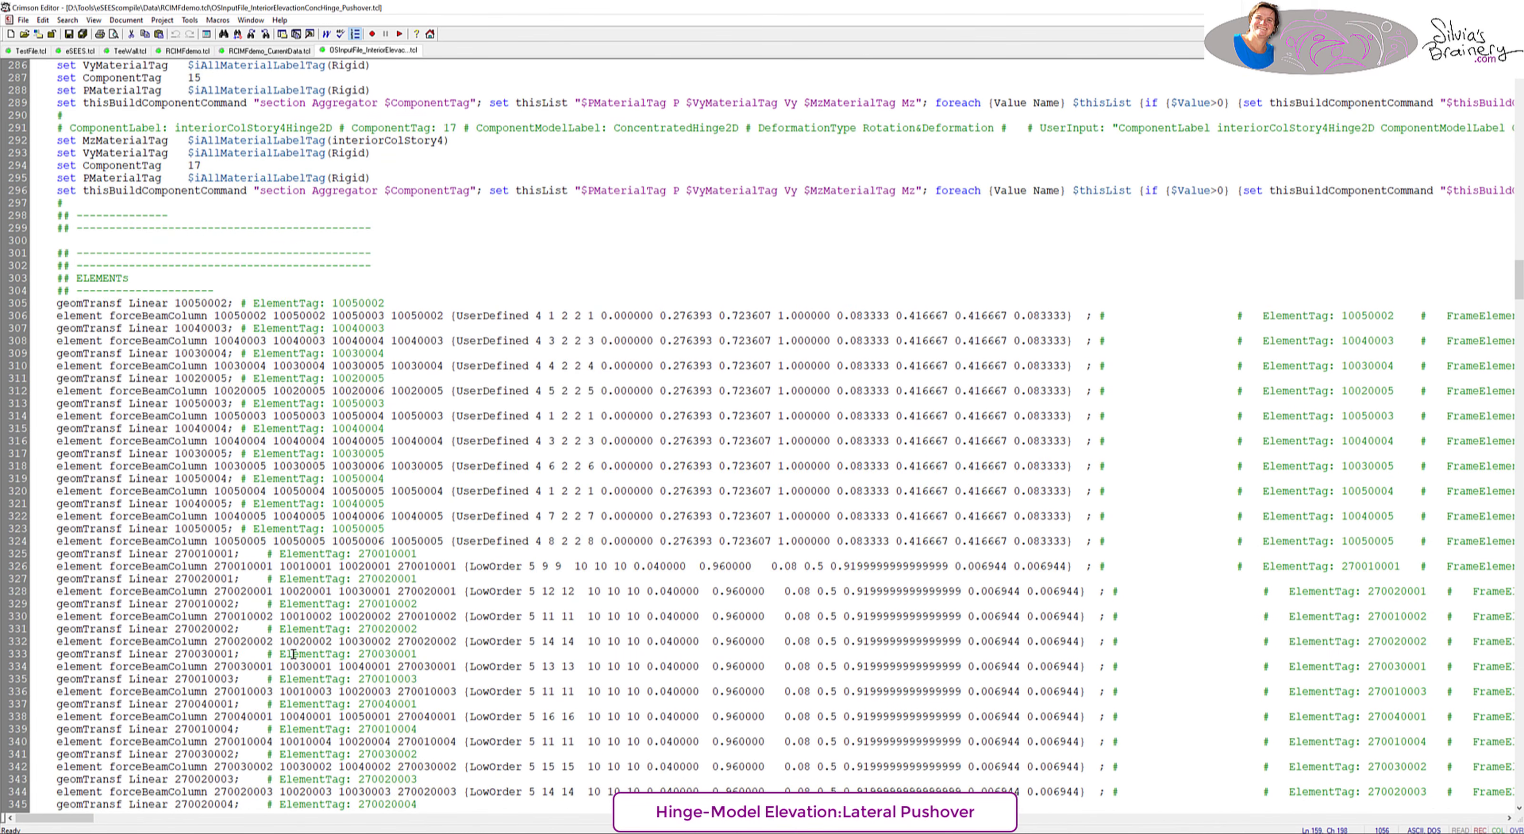
scroll(293, 653, "down", 14)
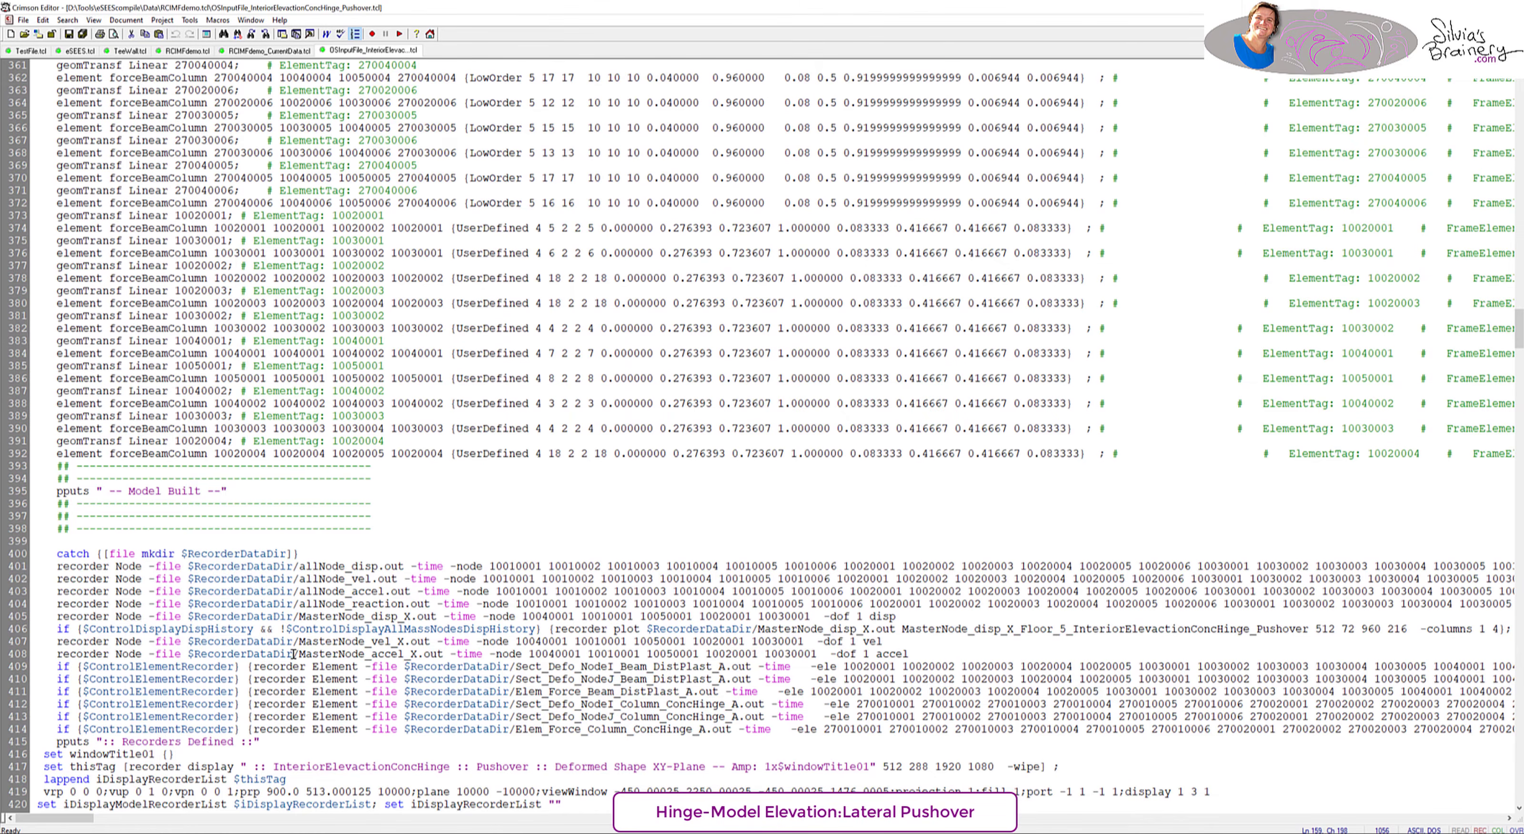
scroll(292, 653, "down", 9)
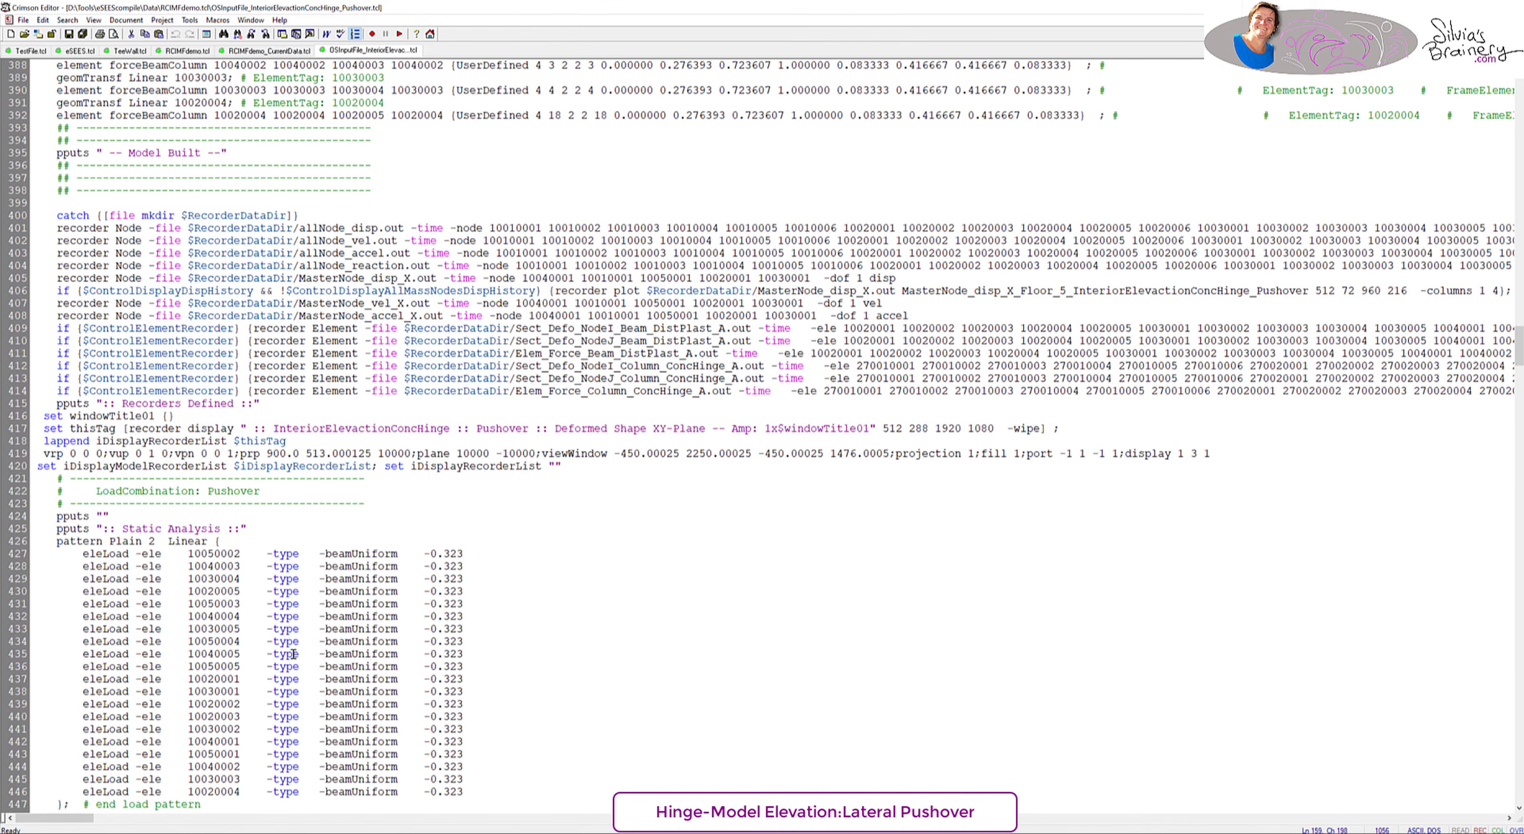
scroll(423, 619, "down", 9)
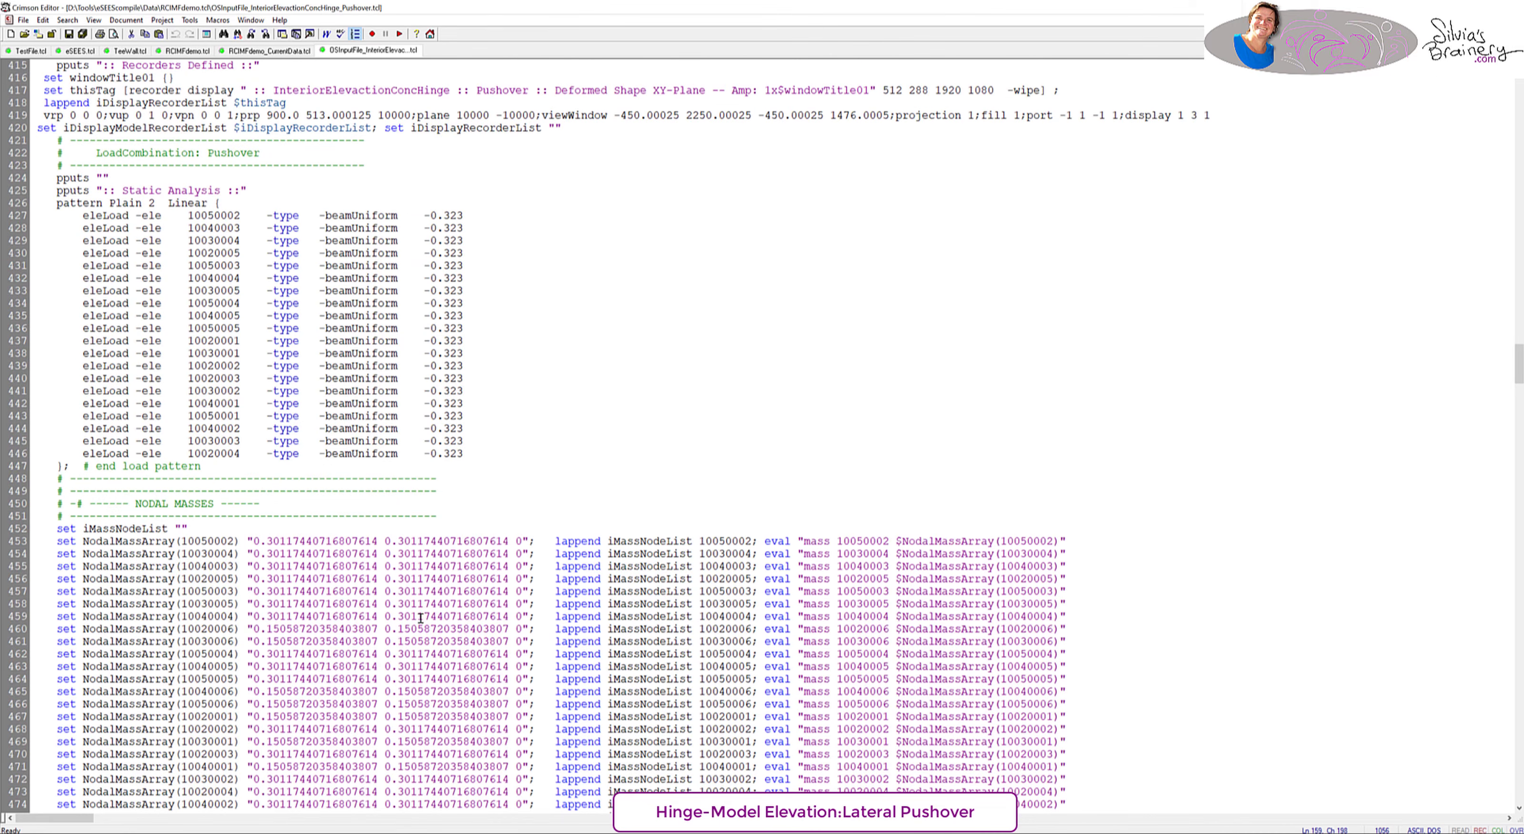
scroll(421, 617, "up", 20)
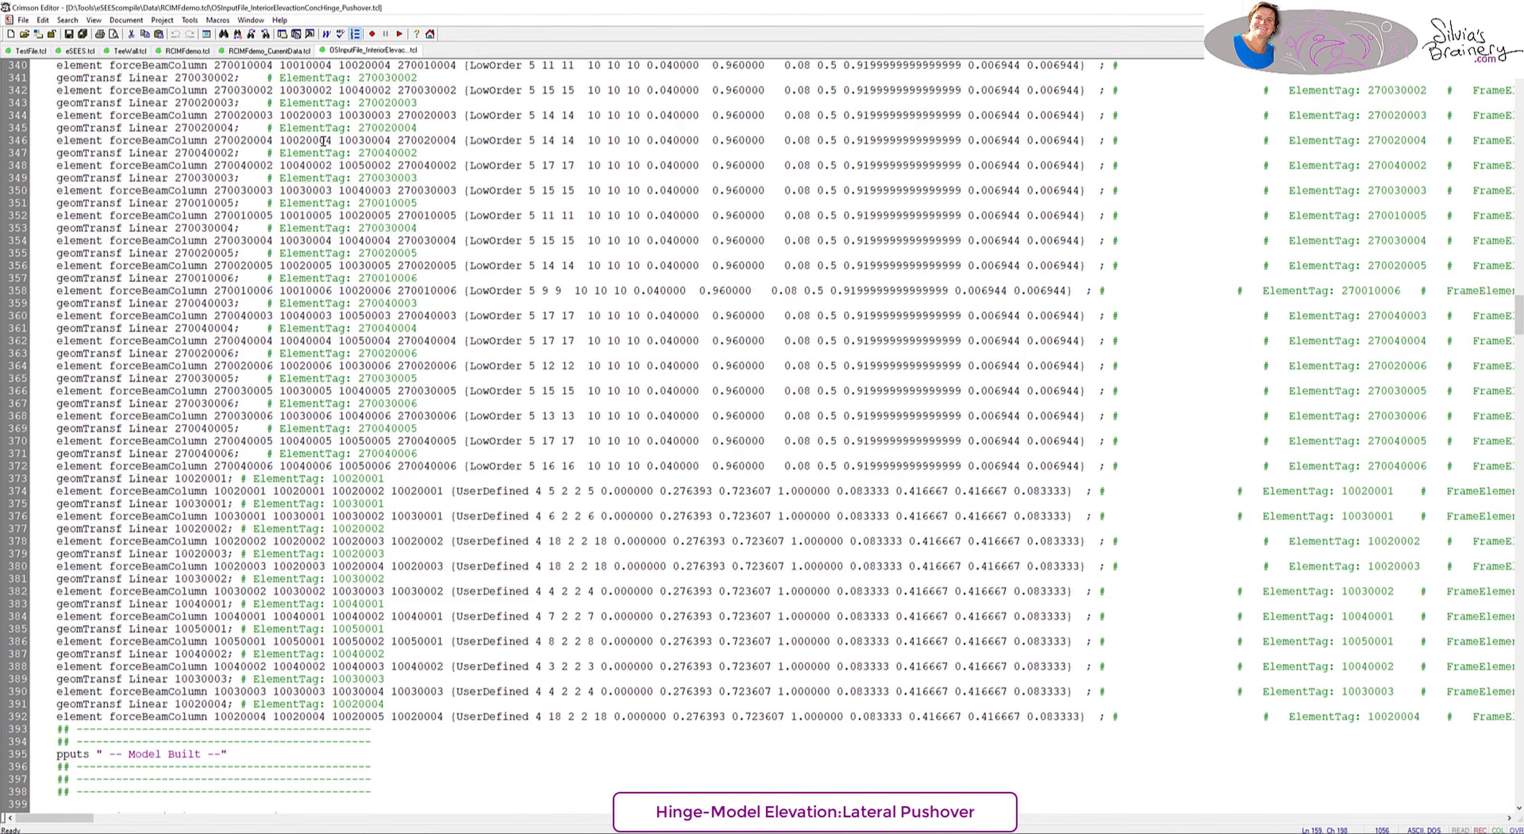
- In RCIMFdemo.tcl, copy the line 650 text from "Beams ElementTypeLabel DefaultBeamColumn" through "ElasticBeamEffective"
left_click(165, 52)
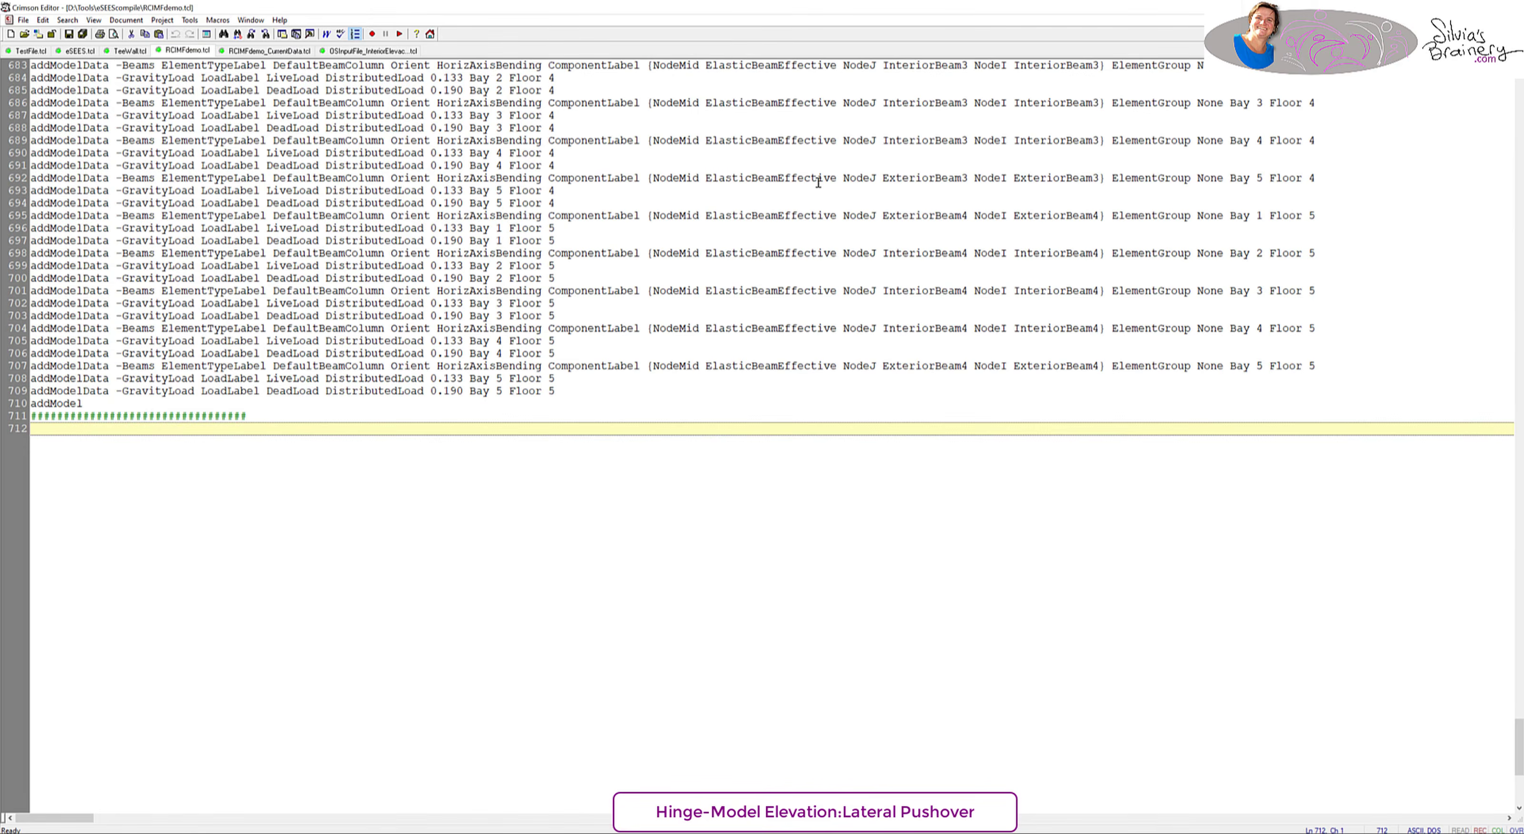
double_click(831, 329)
left_click(447, 317)
left_click(337, 328)
scroll(504, 319, "up", 17)
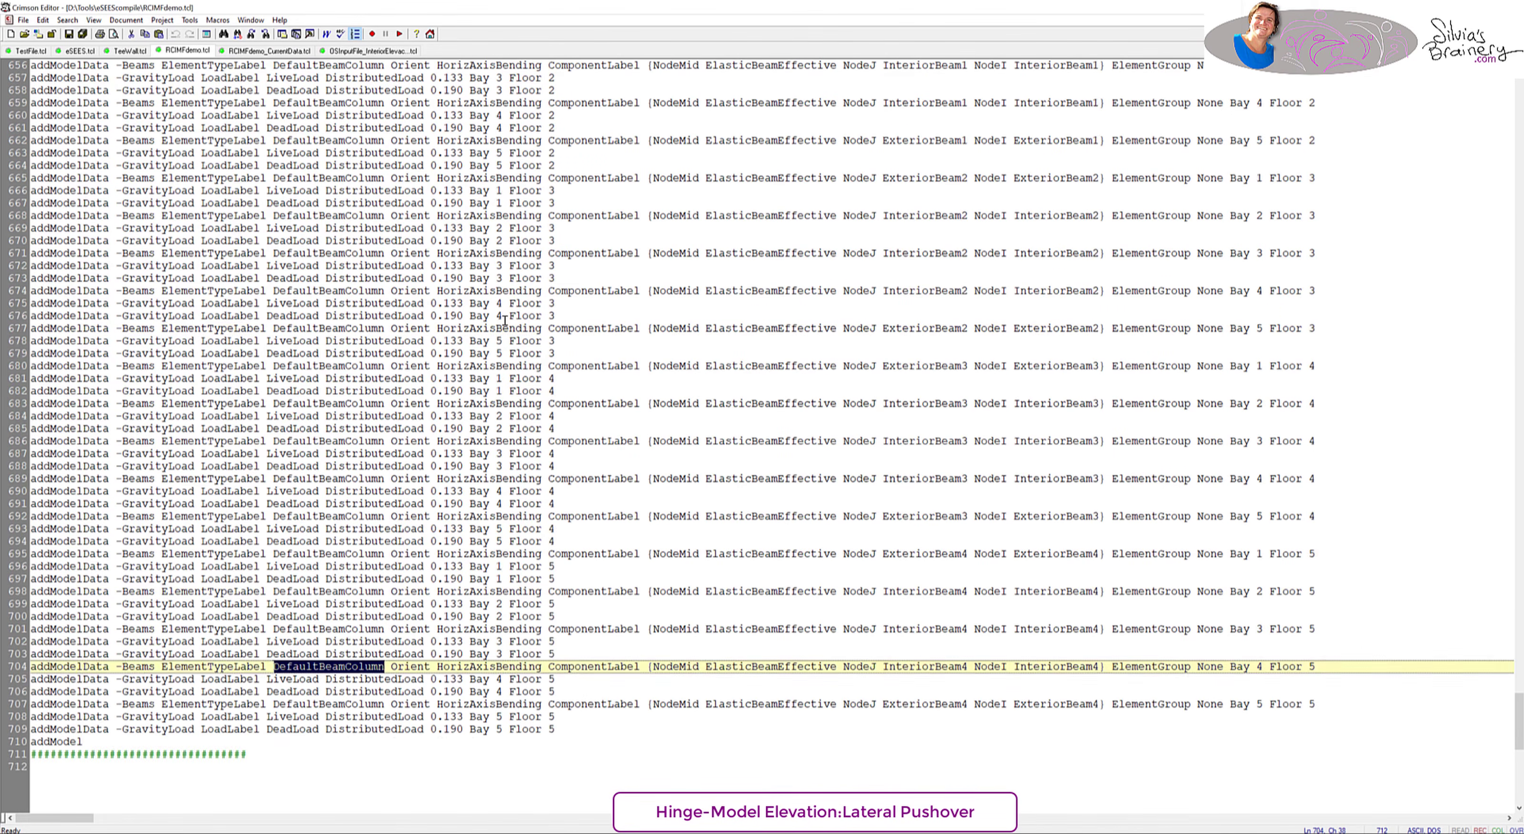
scroll(504, 320, "up", 2)
left_click_drag(123, 365, 840, 365)
key("ctrl+c")
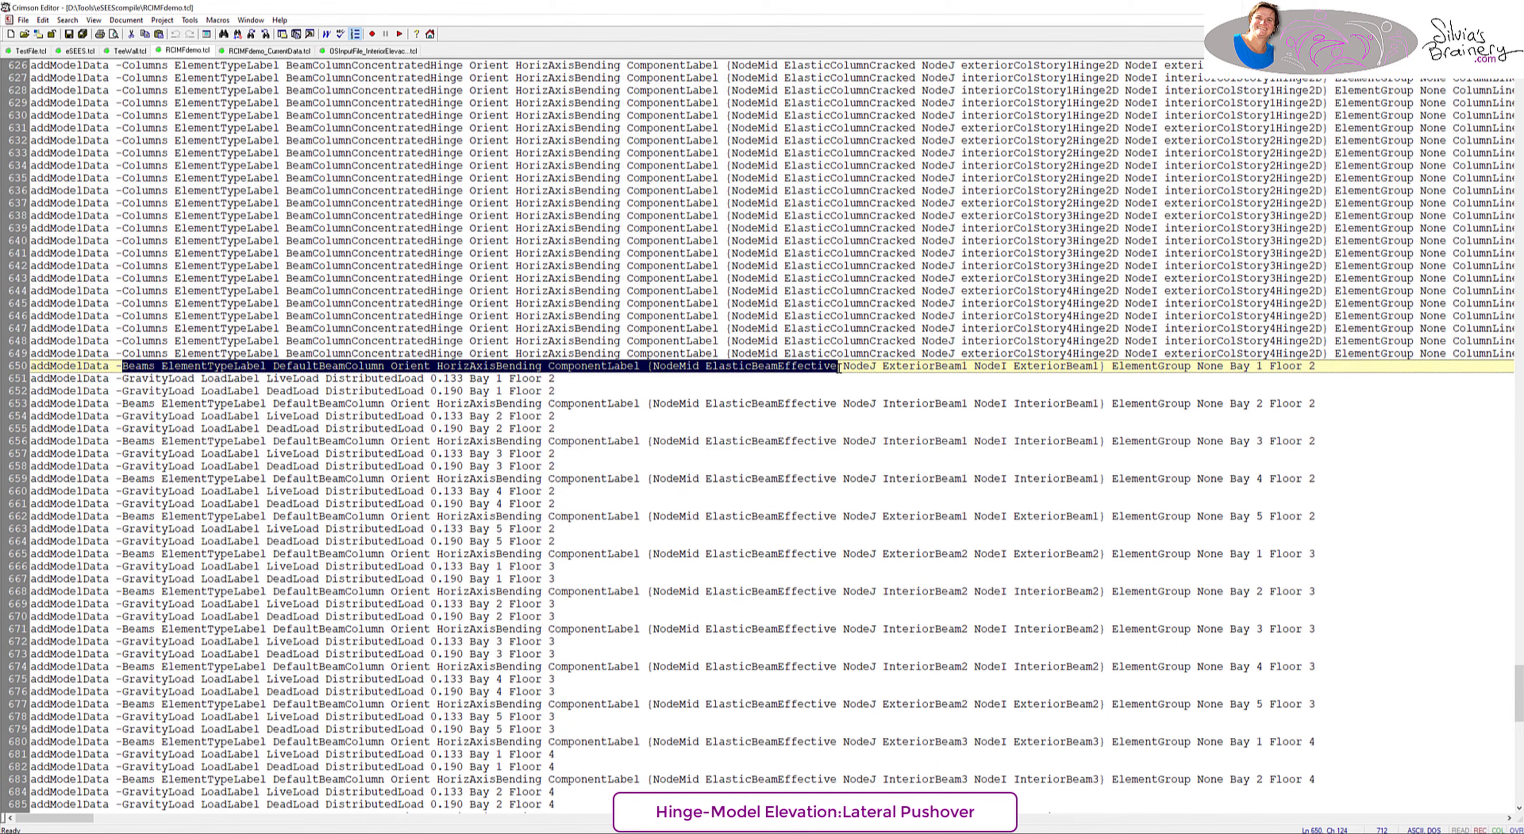
- Try replacing text with BeamColumnConcentratedHinge in the search string and the copied DefaultBeamColumn text as the replacement
key("ctrl+h")
key("ctrl+v")
key("Tab")
key("ctrl+v")
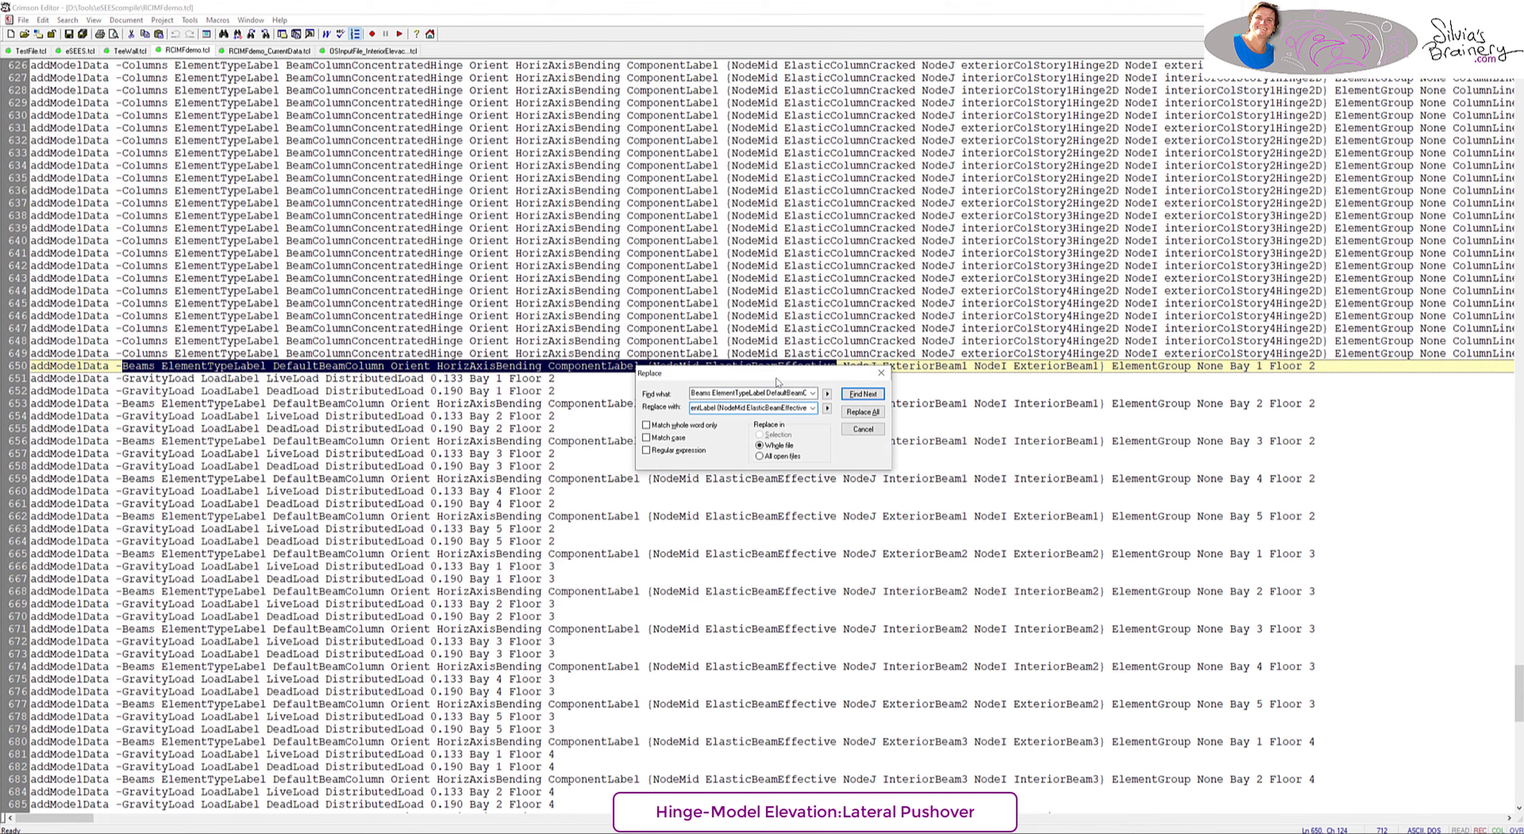
left_click(746, 392)
double_click(746, 392)
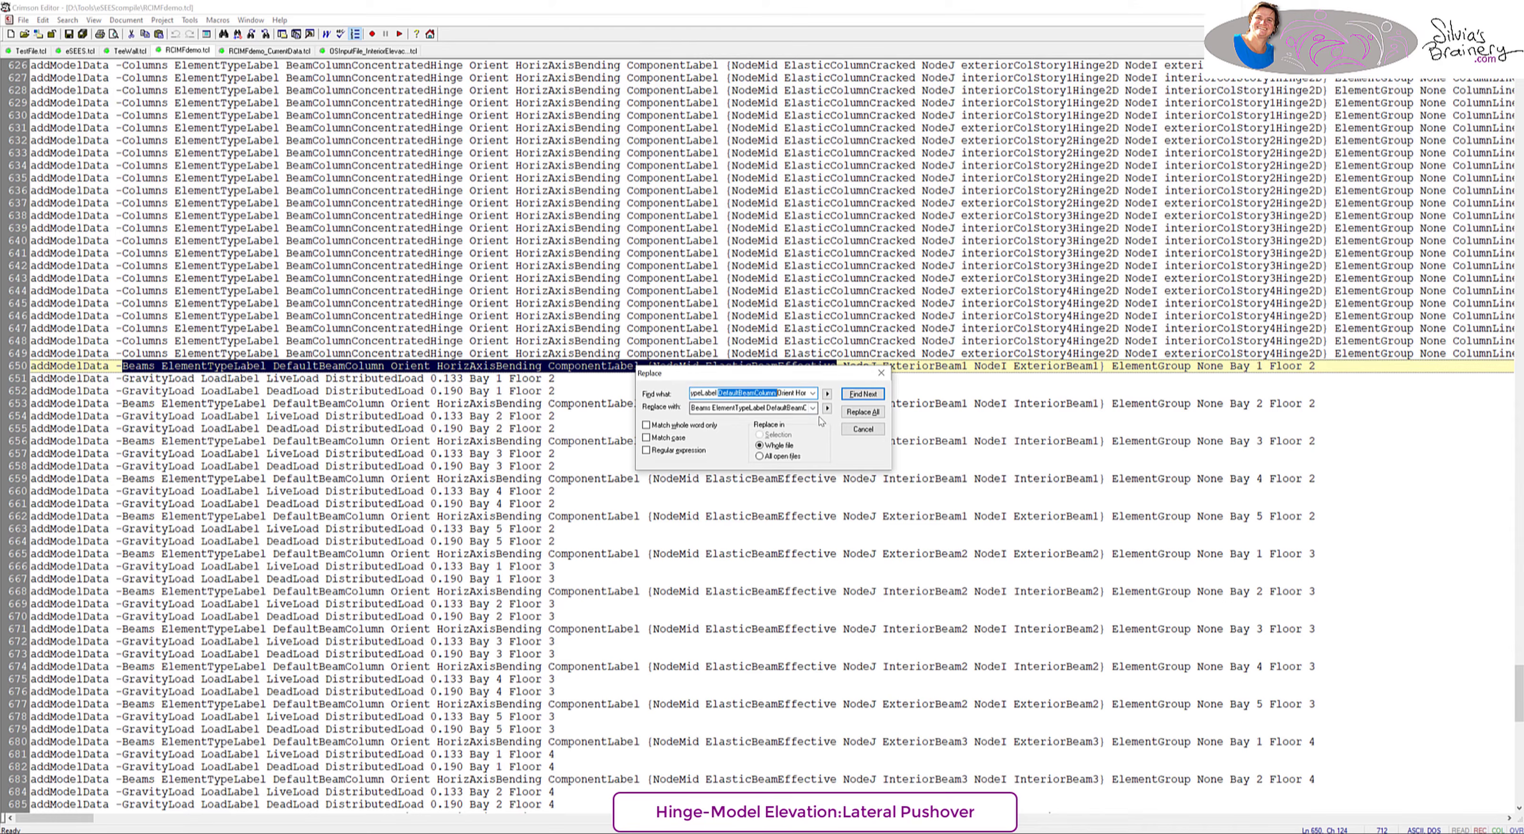
type("BeamColumnC")
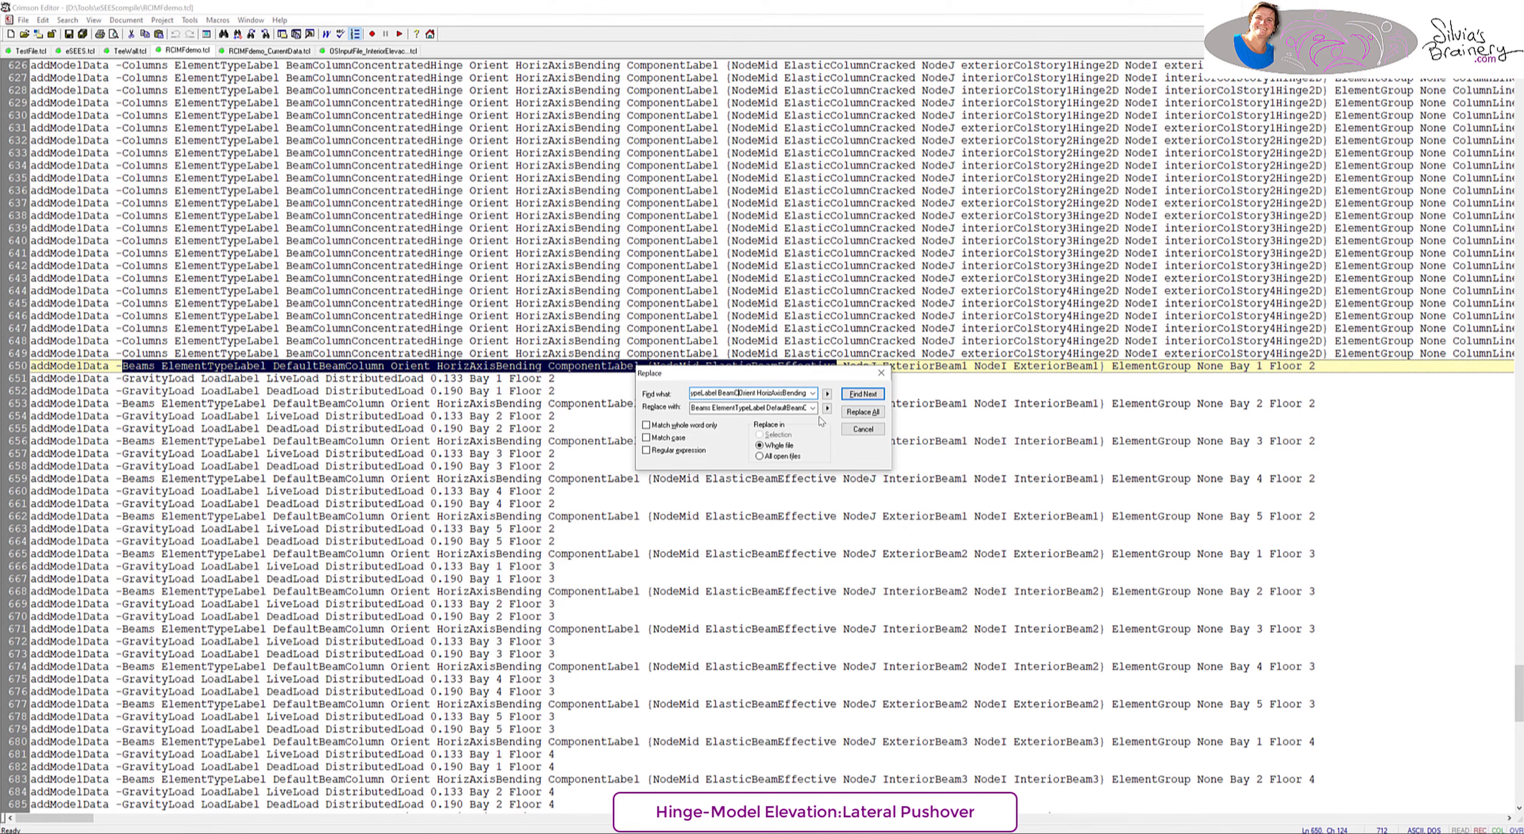
type("oncentratedHinge Orient Ho")
left_click(873, 395)
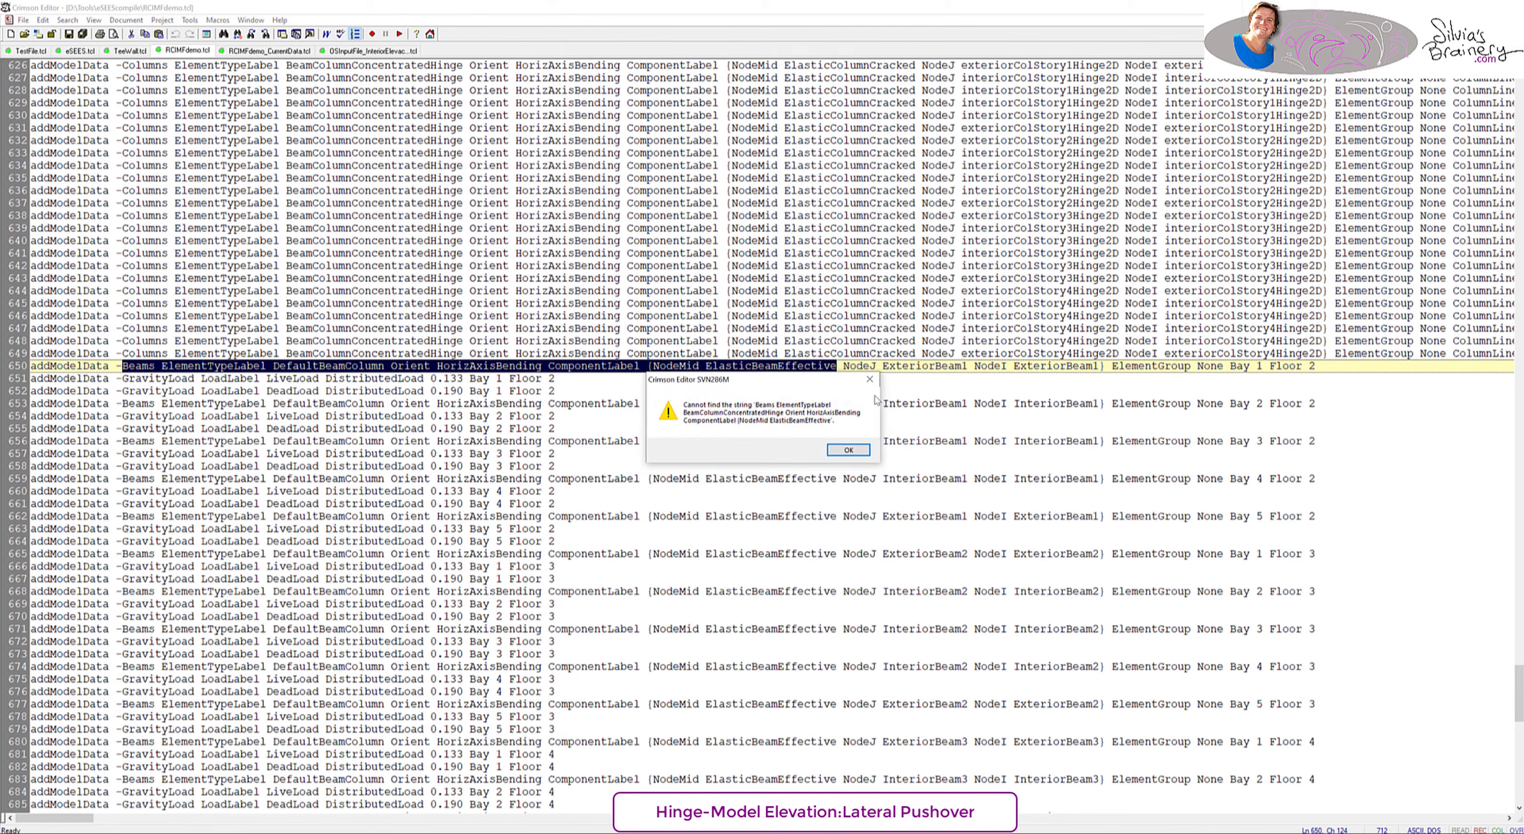
left_click(848, 449)
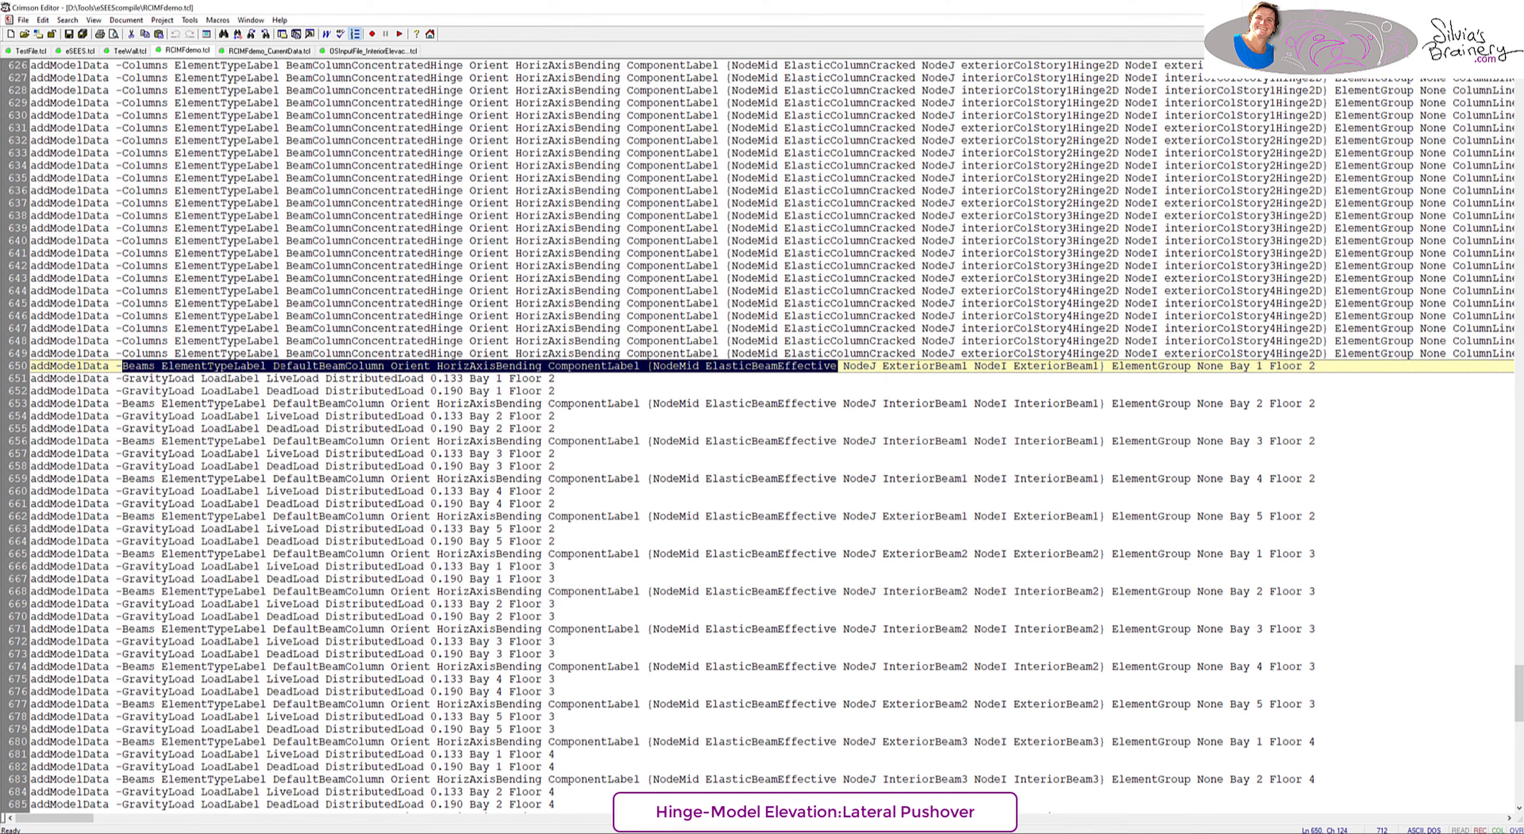
- Replace DefaultBeamColumn with BeamColumnConcentratedHinge in the hinge model's beam lines for all Floor 2 bays and Floor 3 bays 1 to 3
key("alt+f")
key("alt+r")
key("alt+r")
key("alt+r")
key("alt+r")
key("alt+r")
key("alt+r")
key("alt+r")
key("alt+r")
key("alt+r")
- Replace "Beams ElementTypeLabel DefaultBeamColumn" with the BeamColumnConcentratedHinge type in the hinge model's remaining beams, from Floor 3 bay 4 through Floor 5
left_click_drag(123, 366, 194, 366)
left_click_drag(124, 403, 386, 404)
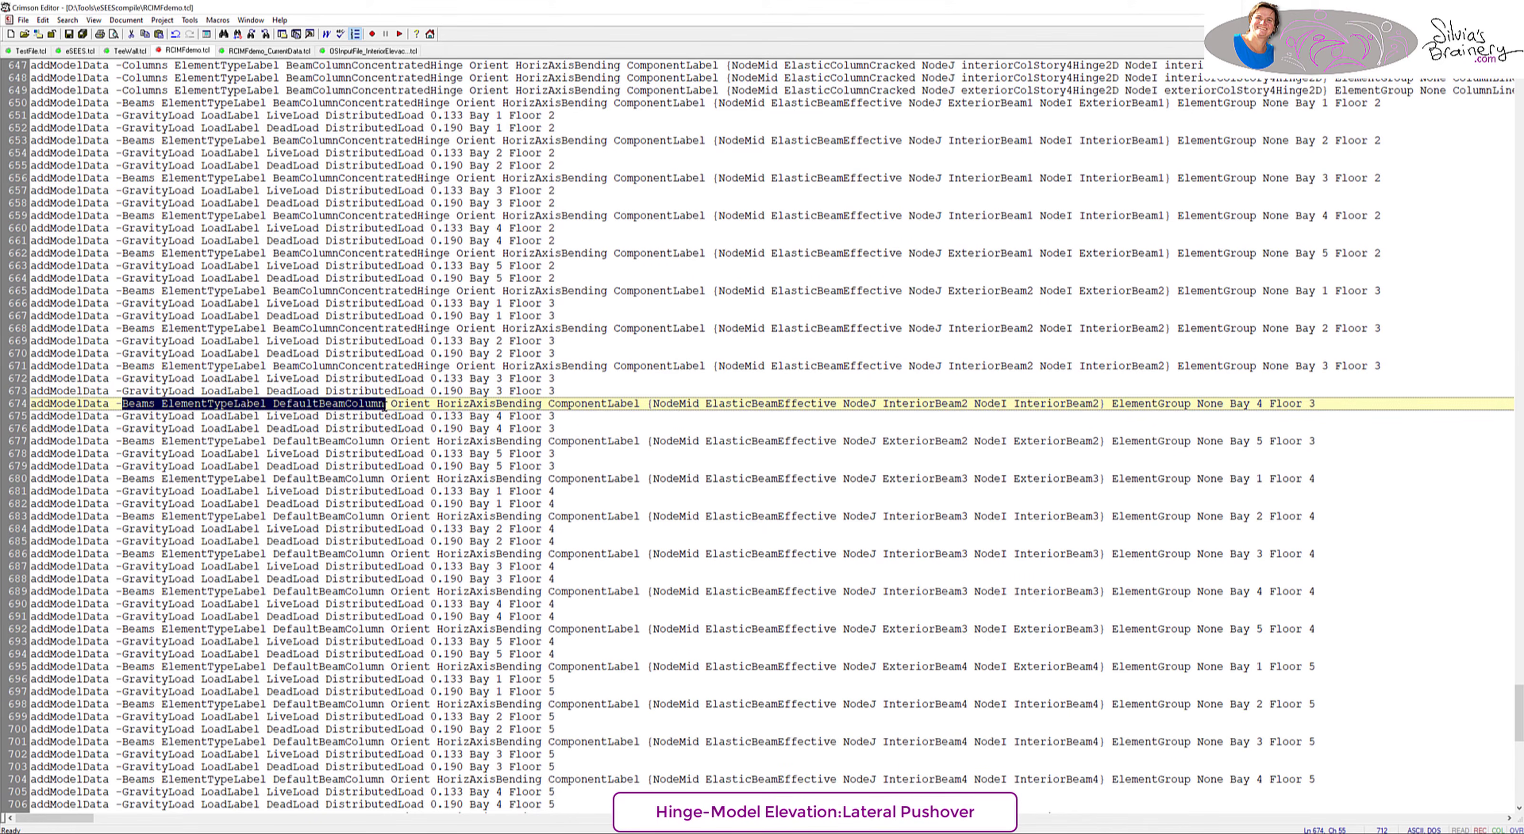
key("ctrl+h")
left_click(774, 409)
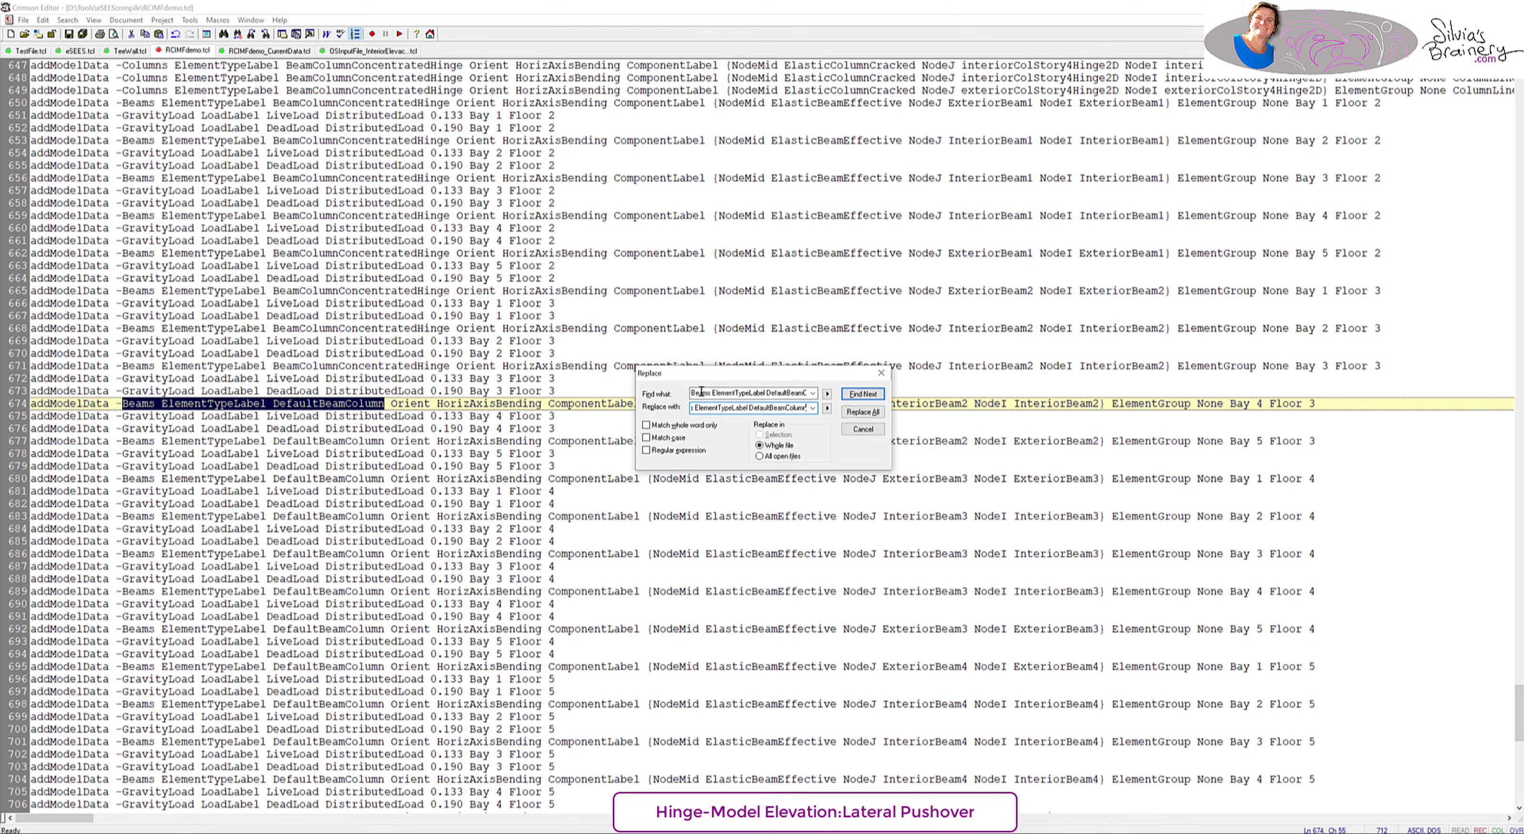
double_click(774, 409)
type("BeamColumnConcnentratedHinge")
left_click(863, 394)
key("y")
key("y")
key("y")
key("y")
key("y")
key("y")
key("y")
key("y")
key("y")
key("y")
key("y")
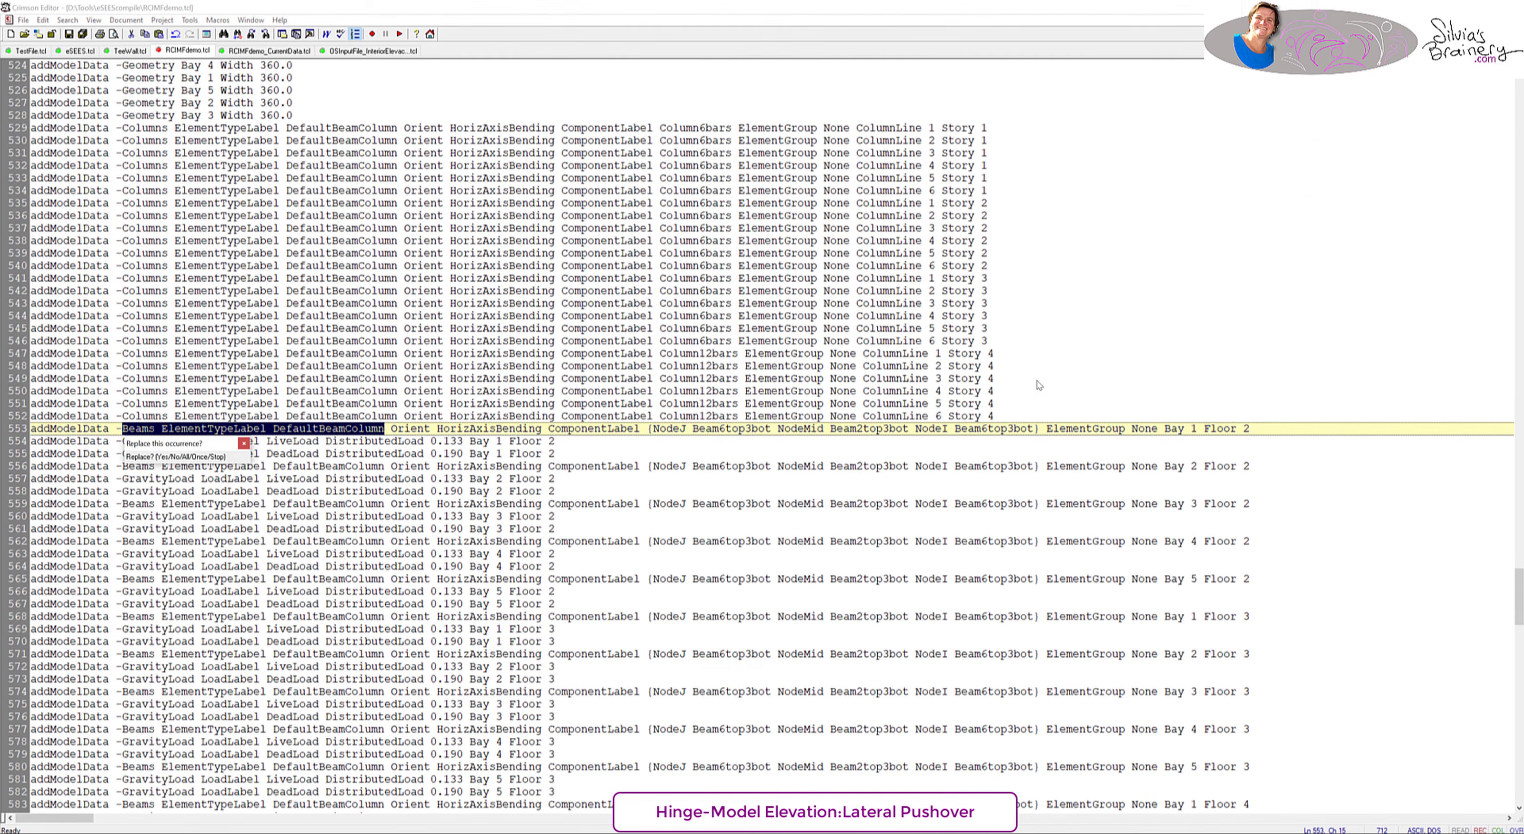
- Skip the DefaultBeamColumn matches in the original elevation model's beams, end the replacement and save RCIMFdemo.tcl
key("n")
key("n")
key("n")
key("n")
key("n")
key("n")
key("n")
key("n")
key("n")
key("n")
key("n")
key("n")
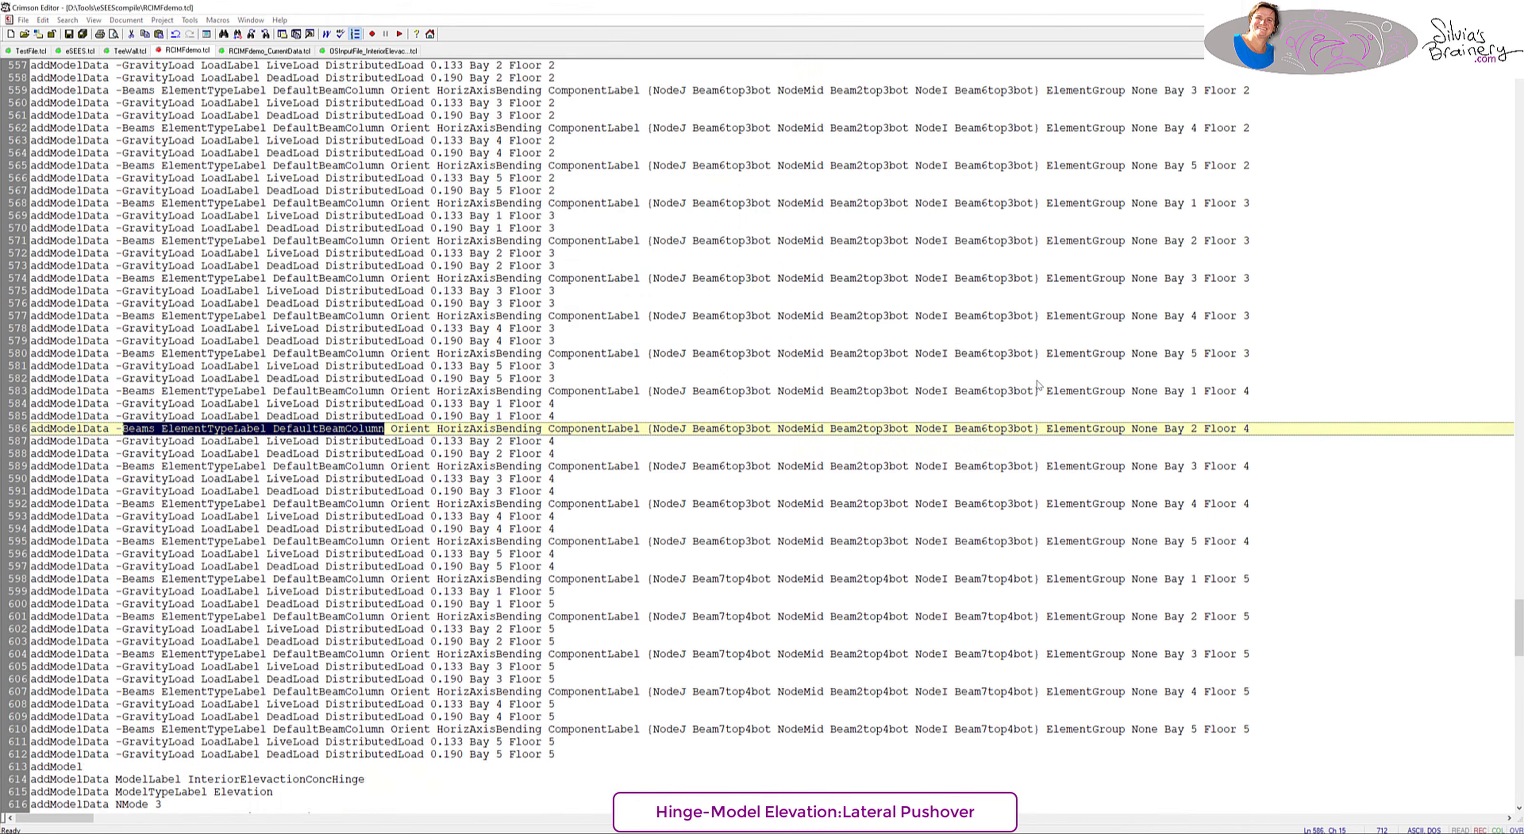
key("n")
key("n")
key("n")
key("n")
key("n")
key("n")
key("n")
key("n")
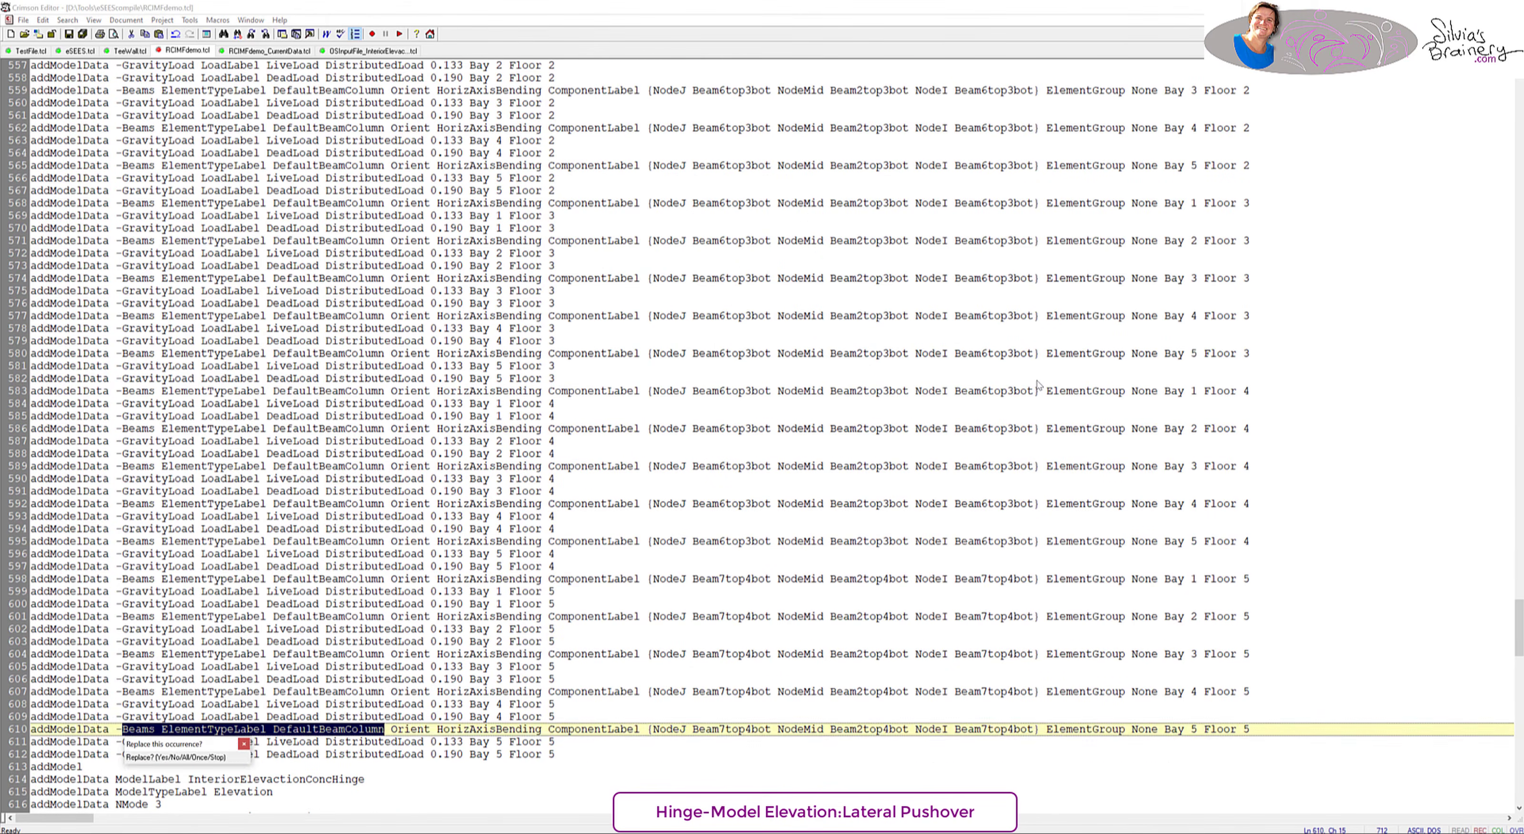
key("n")
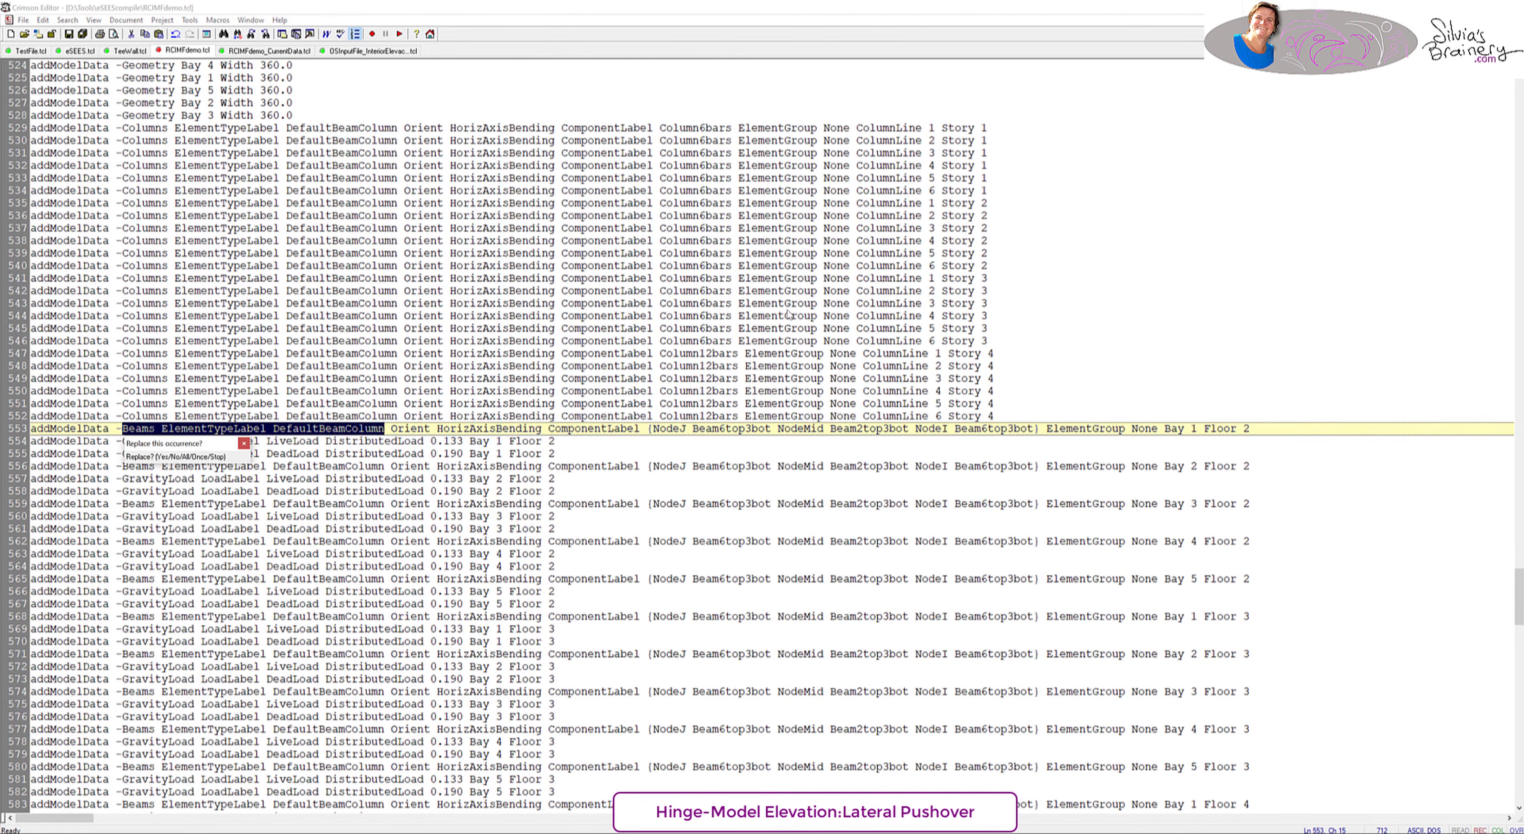
key("Escape")
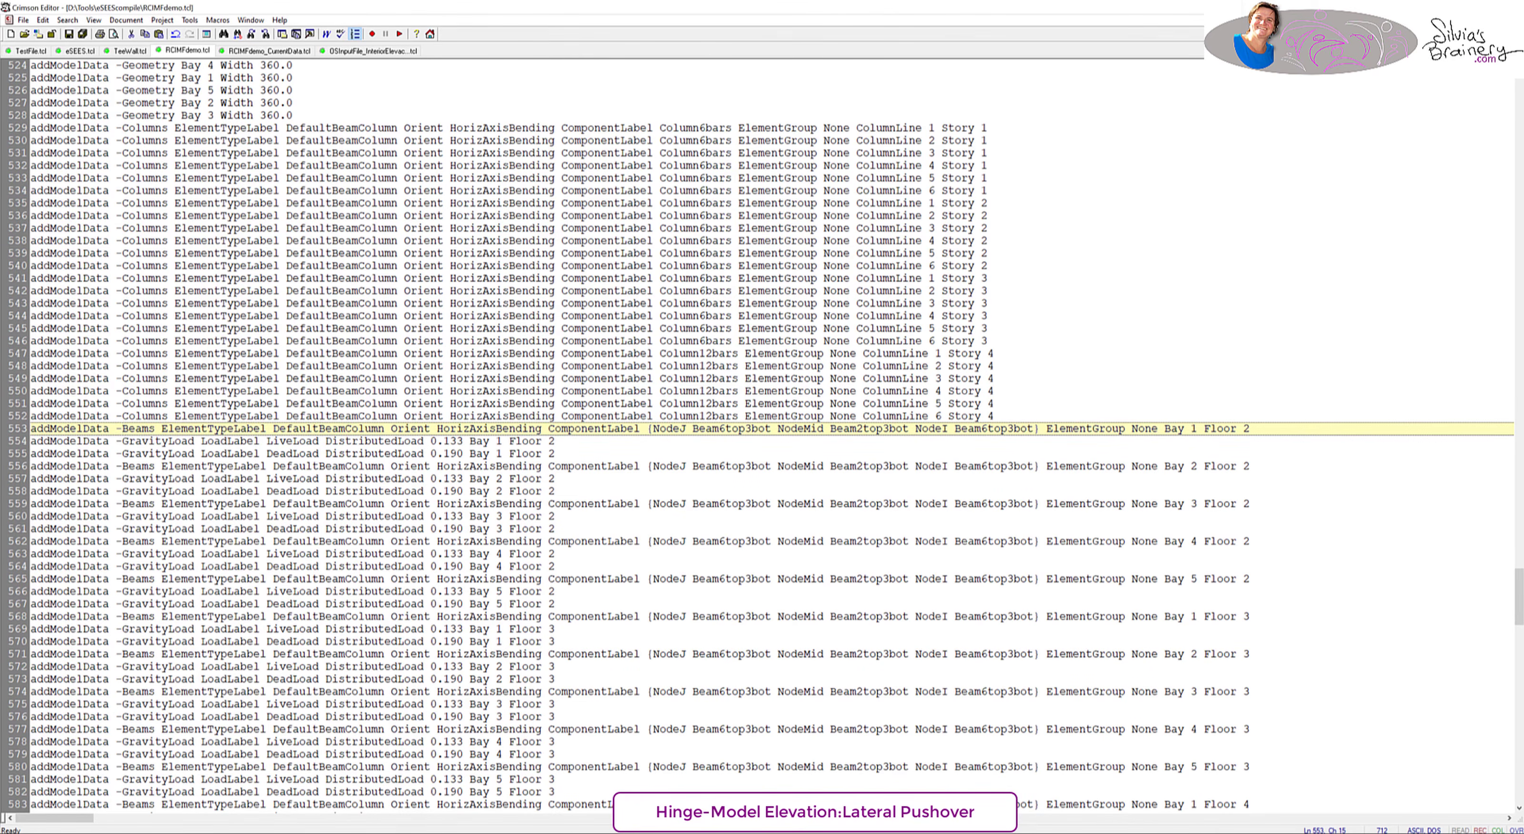
- Switch to eSEES, reload and source RCIMFdemo.tcl, and go to the analysis model list
key("alt+Tab")
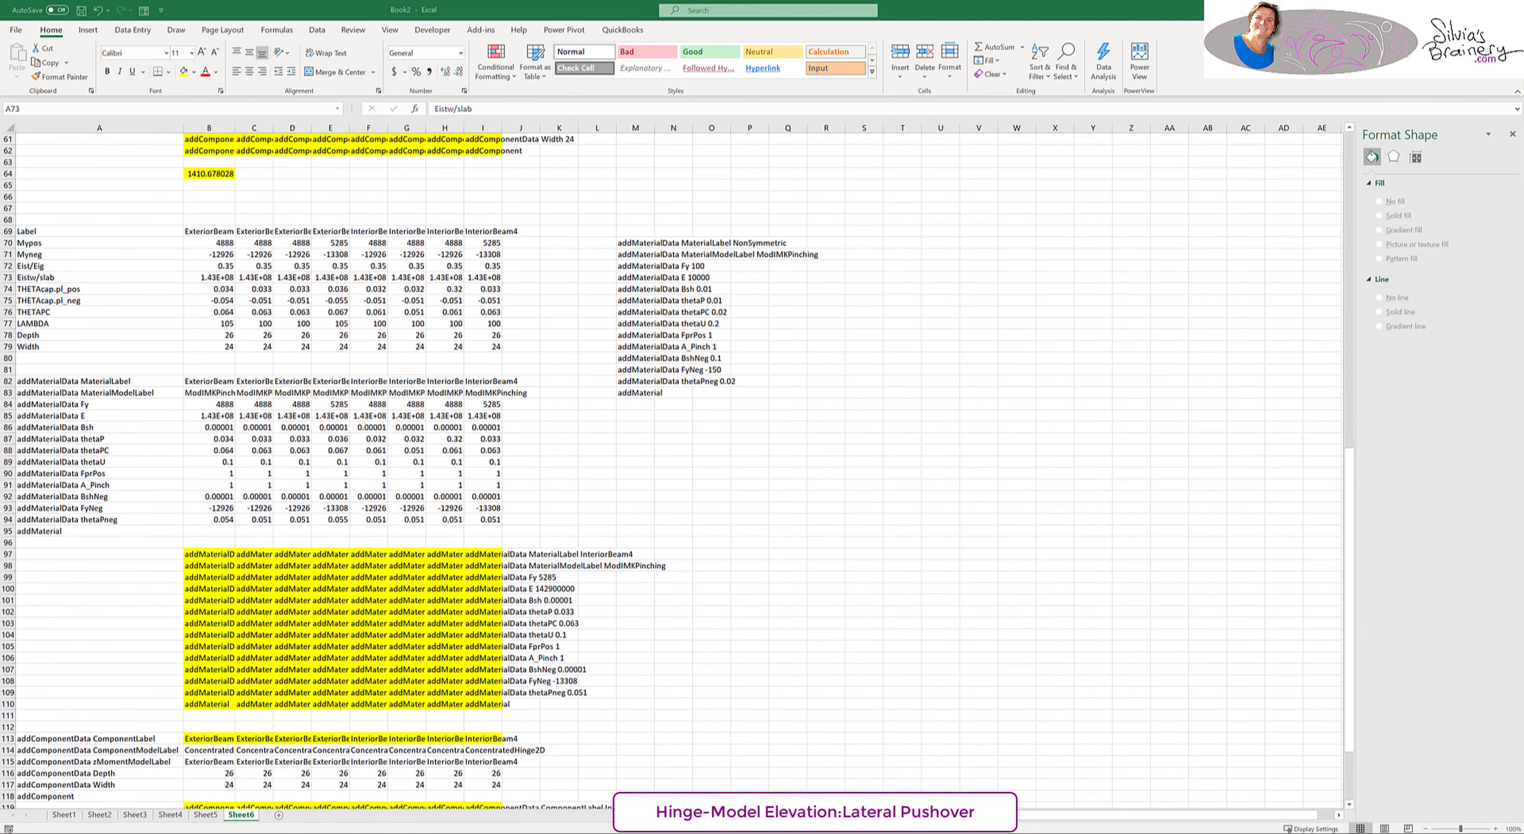
left_click(1455, 10)
left_click(188, 463)
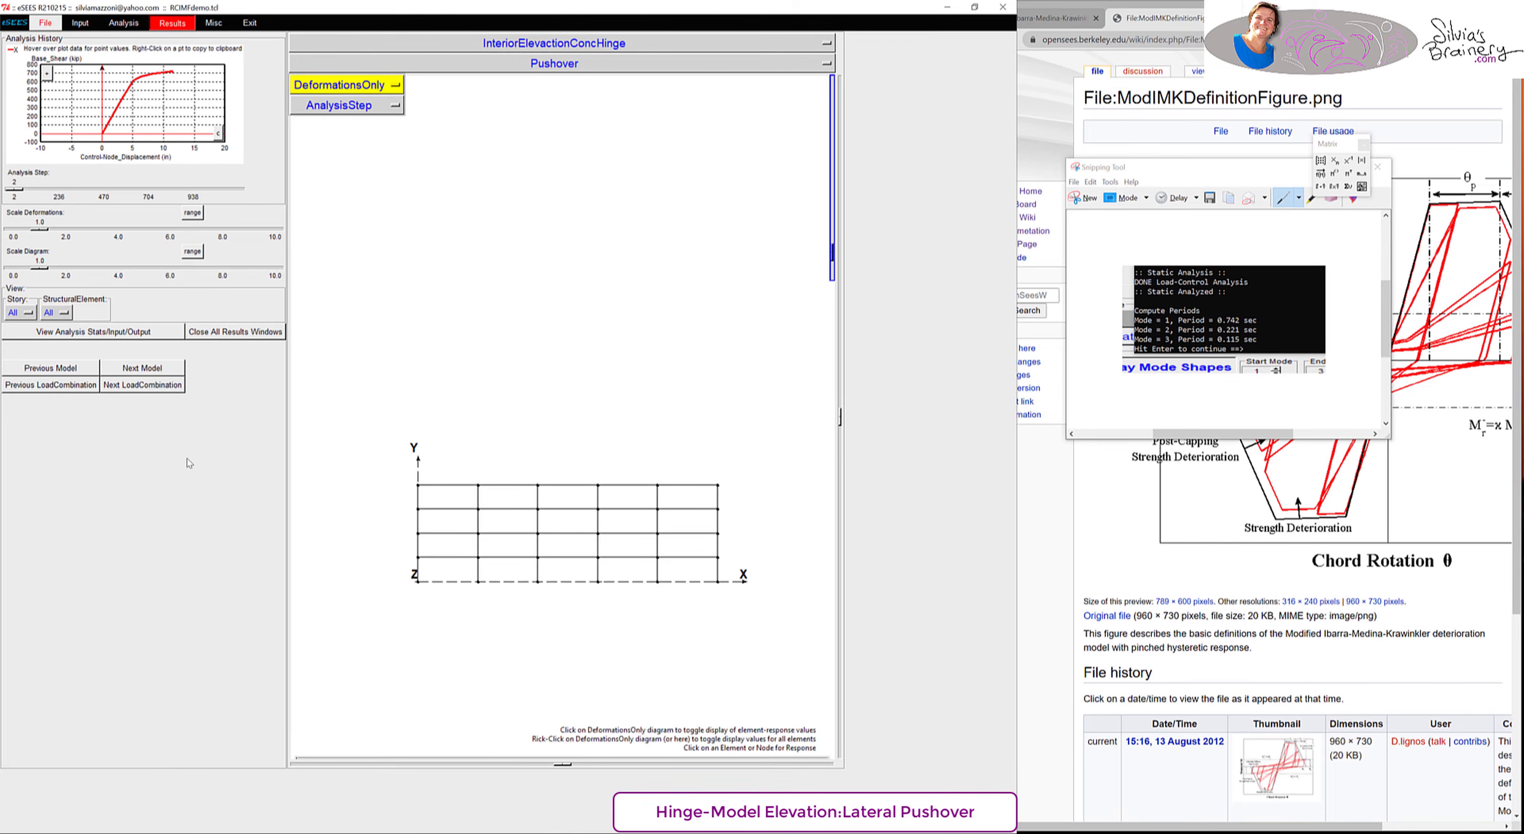
left_click(46, 25)
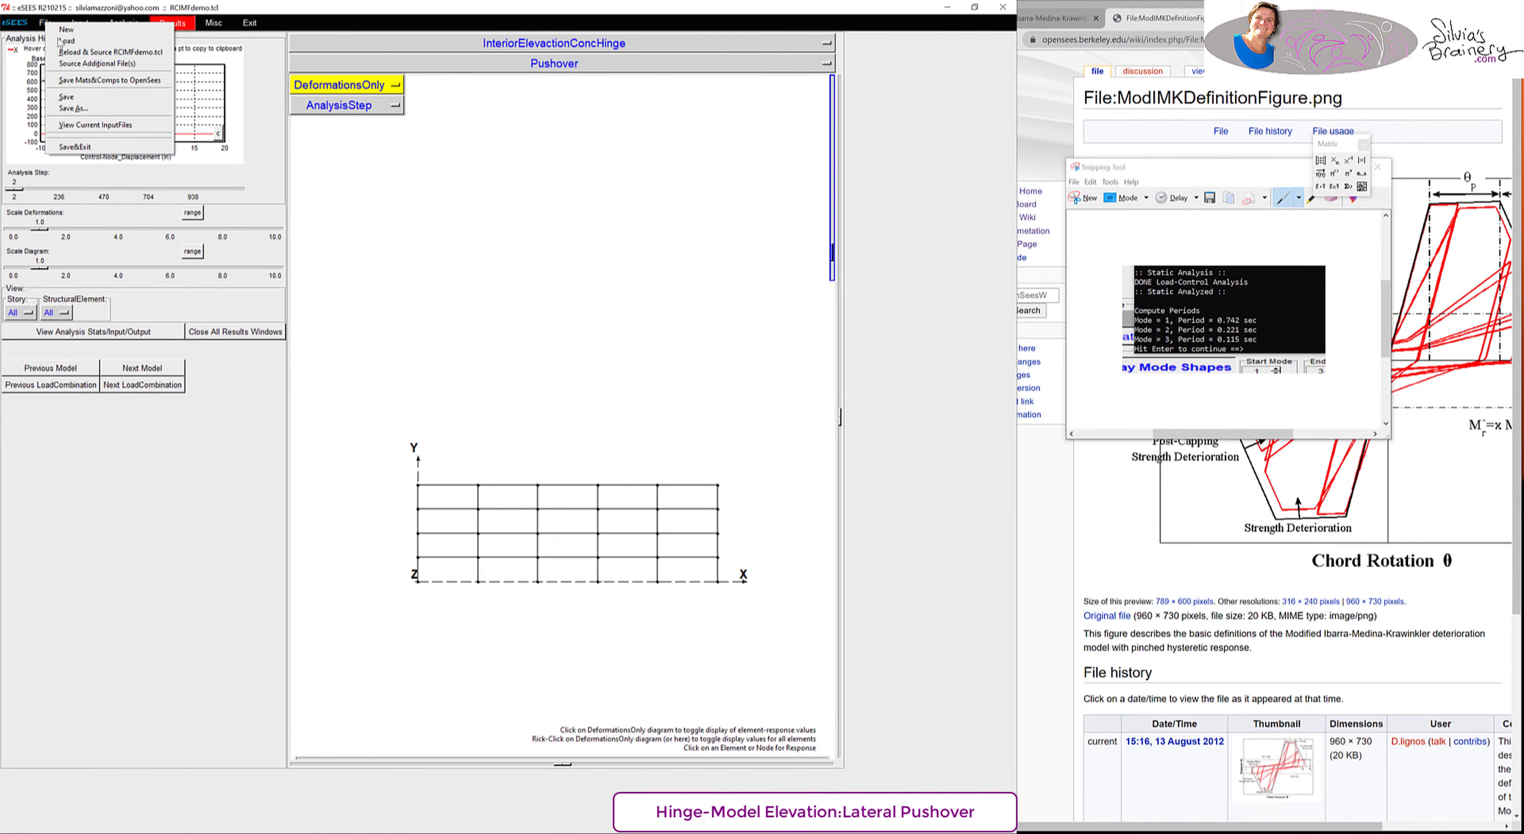
left_click(89, 52)
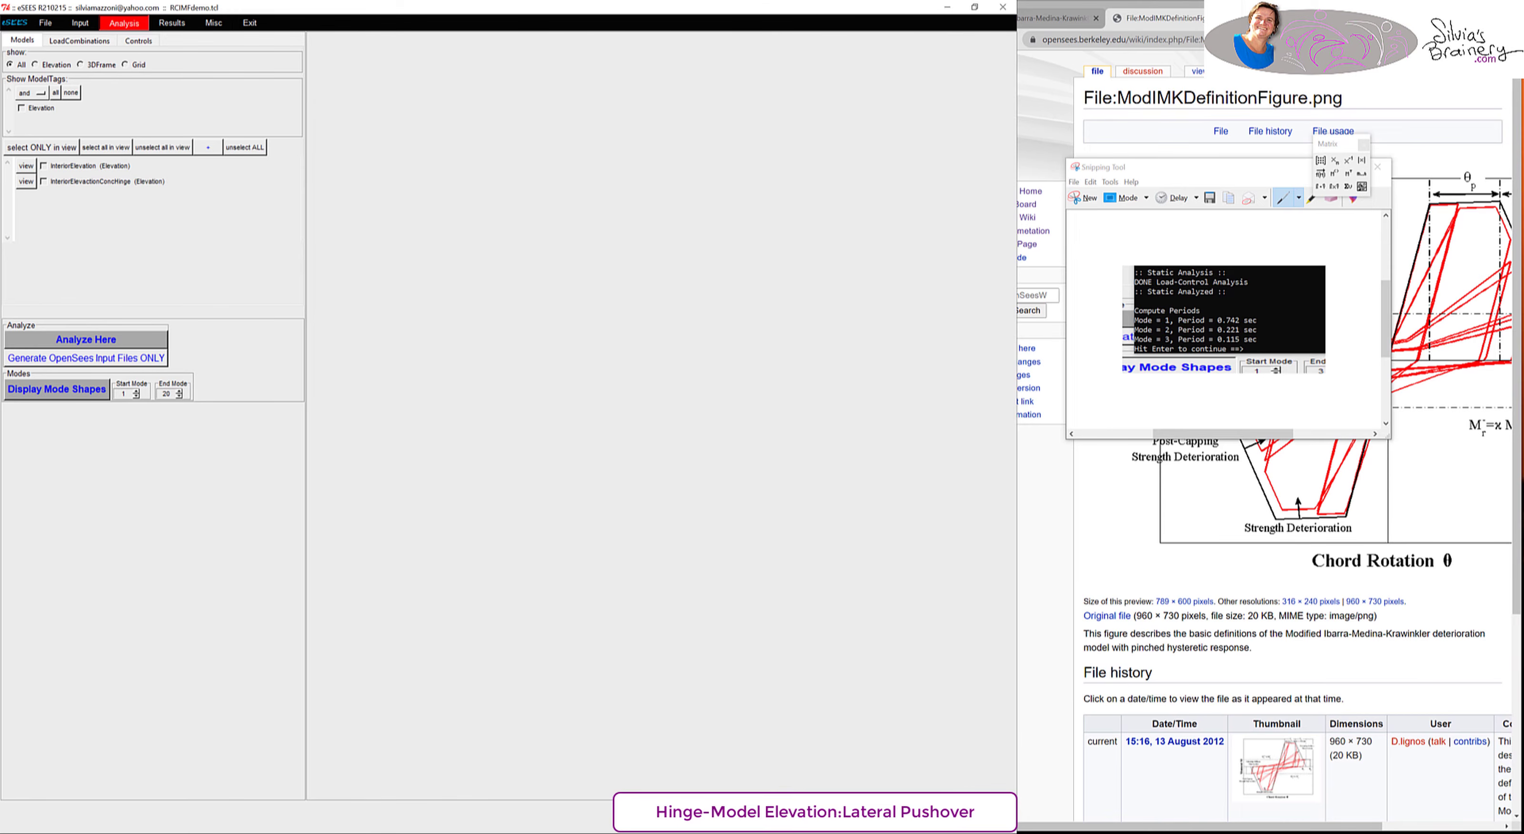
left_click(1277, 174)
left_click(124, 25)
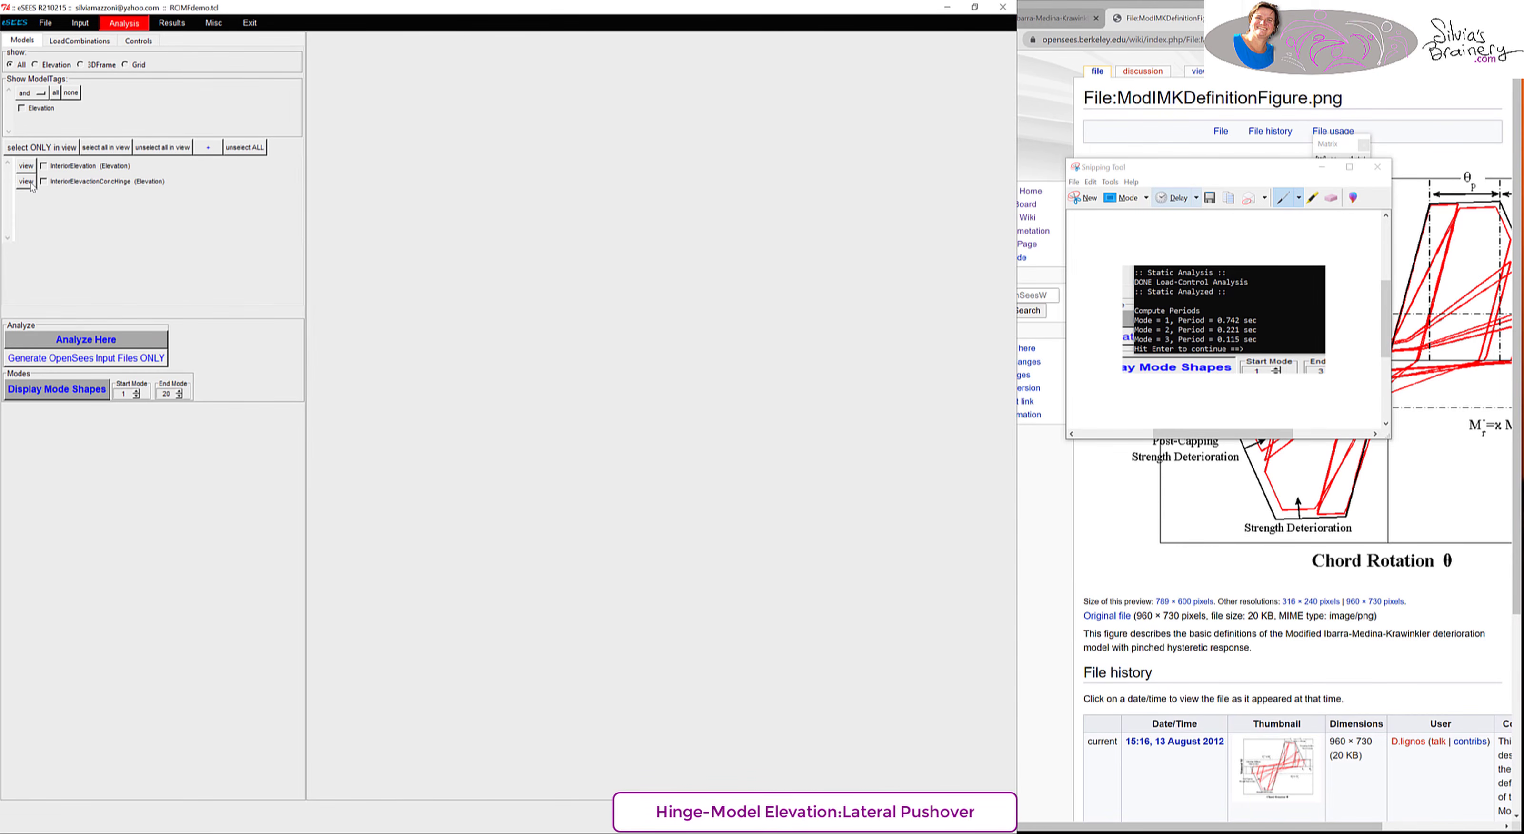
- Go to the analysis load combinations for the hinge model and dock the 210226 OpenSeesDemo PDF beside eSEES
left_click(83, 42)
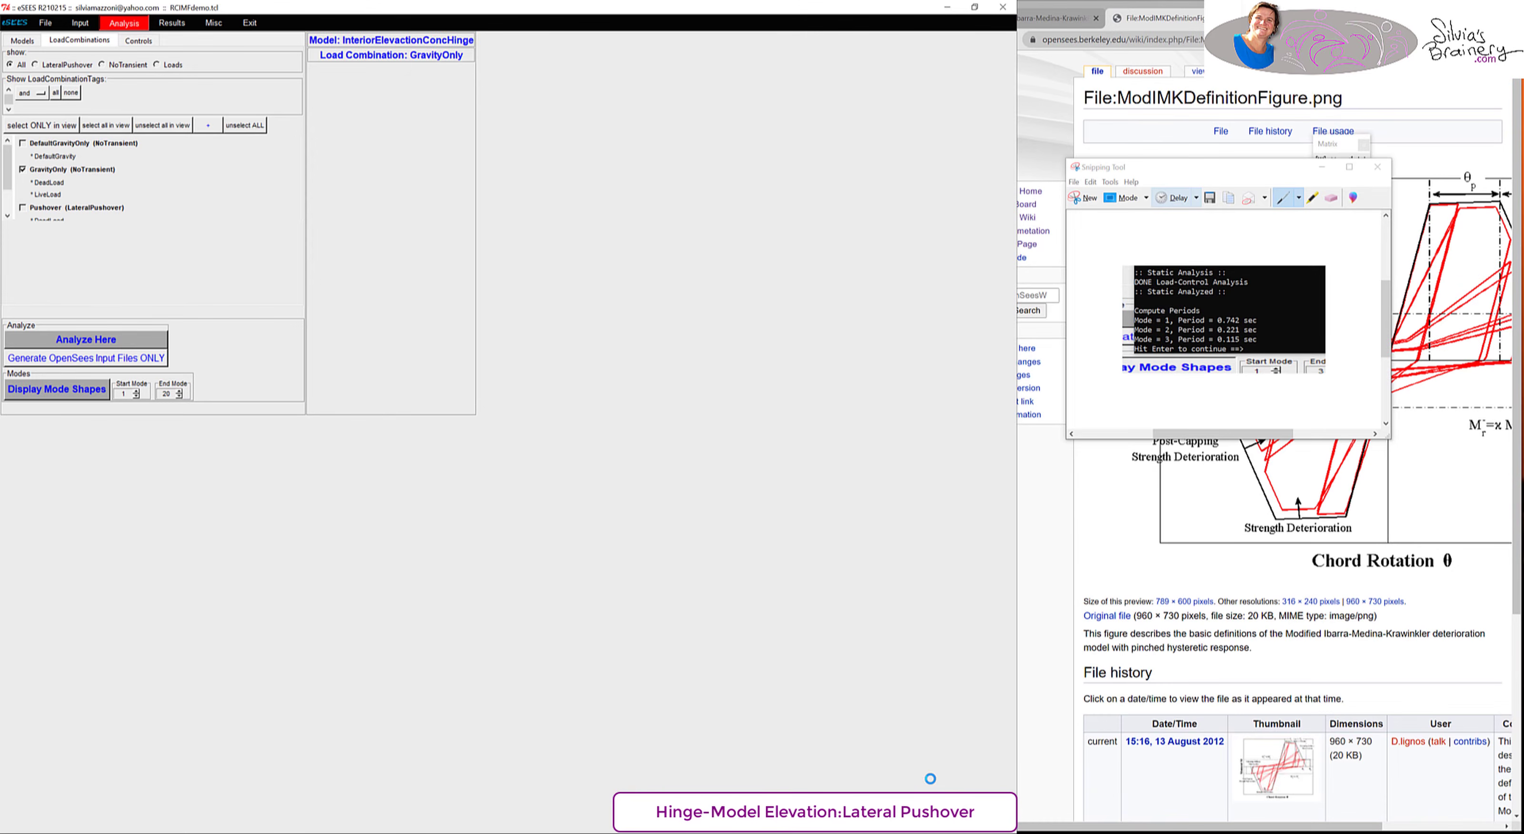
left_click(968, 833)
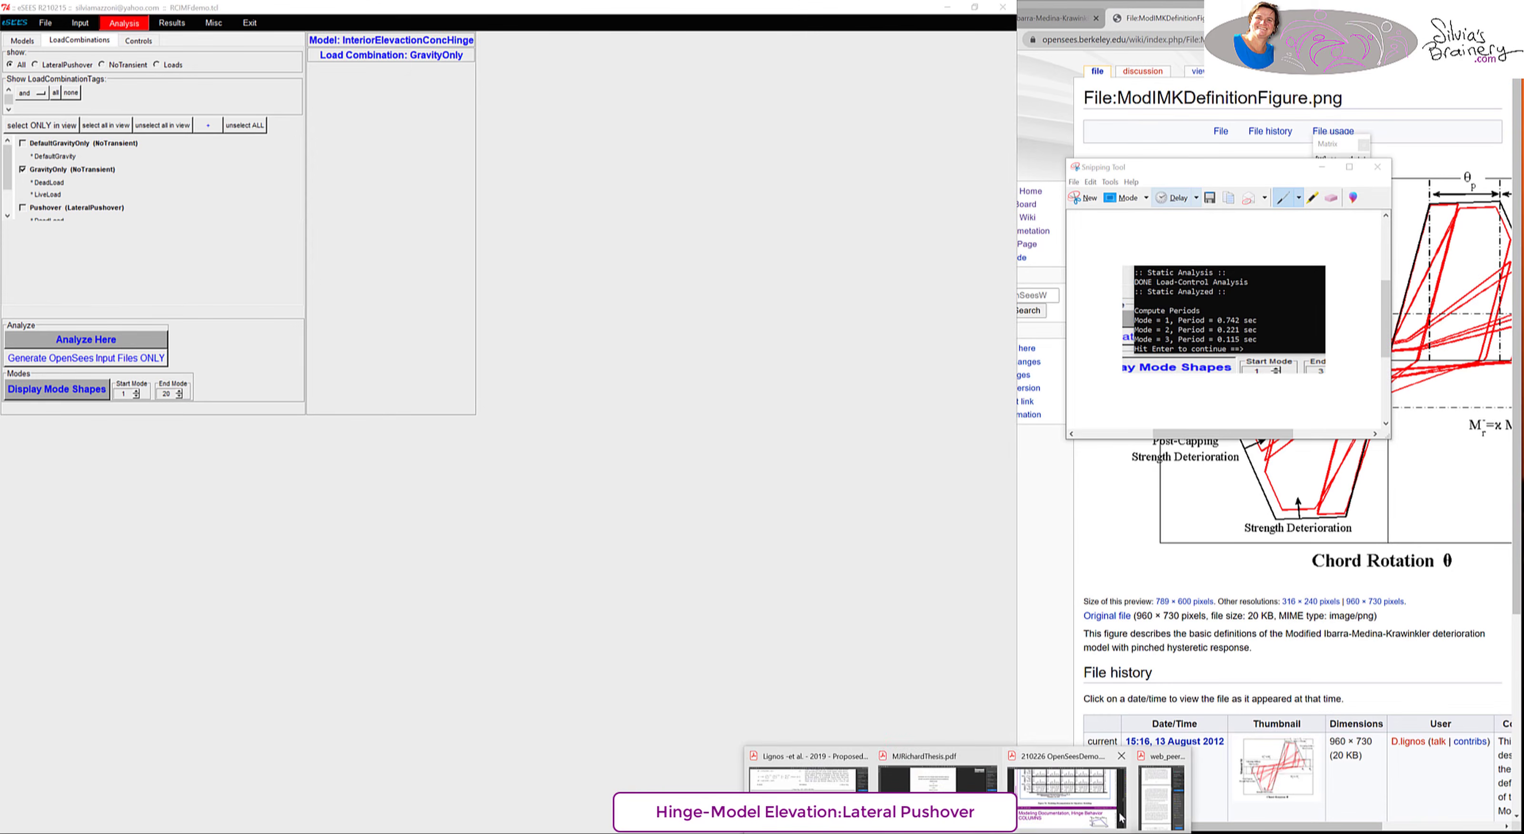
mouse_move(1163, 823)
left_click(1099, 809)
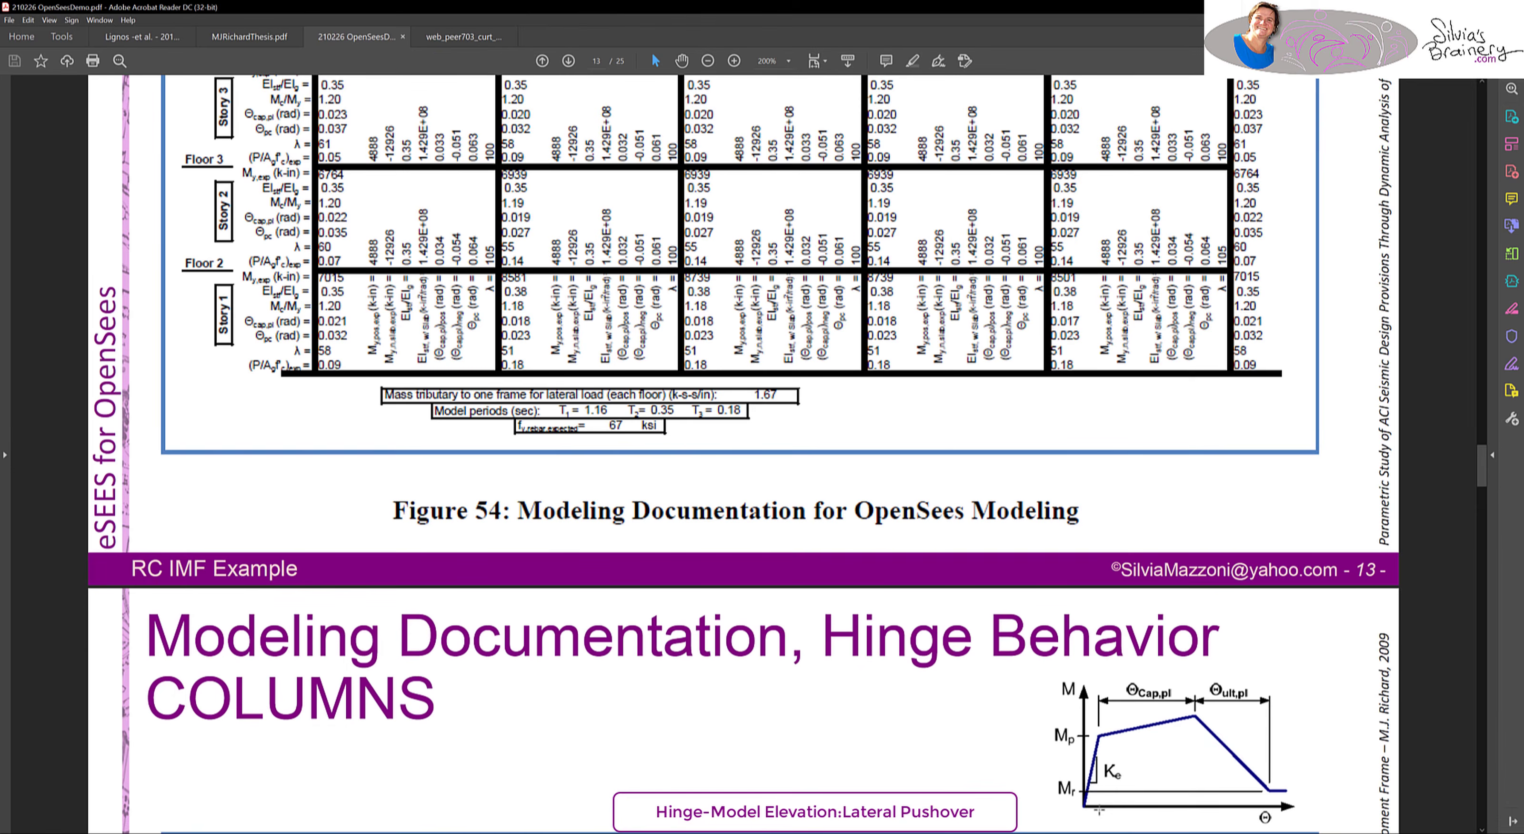
key("super")
key("super")
key("super+Right")
left_click(229, 635)
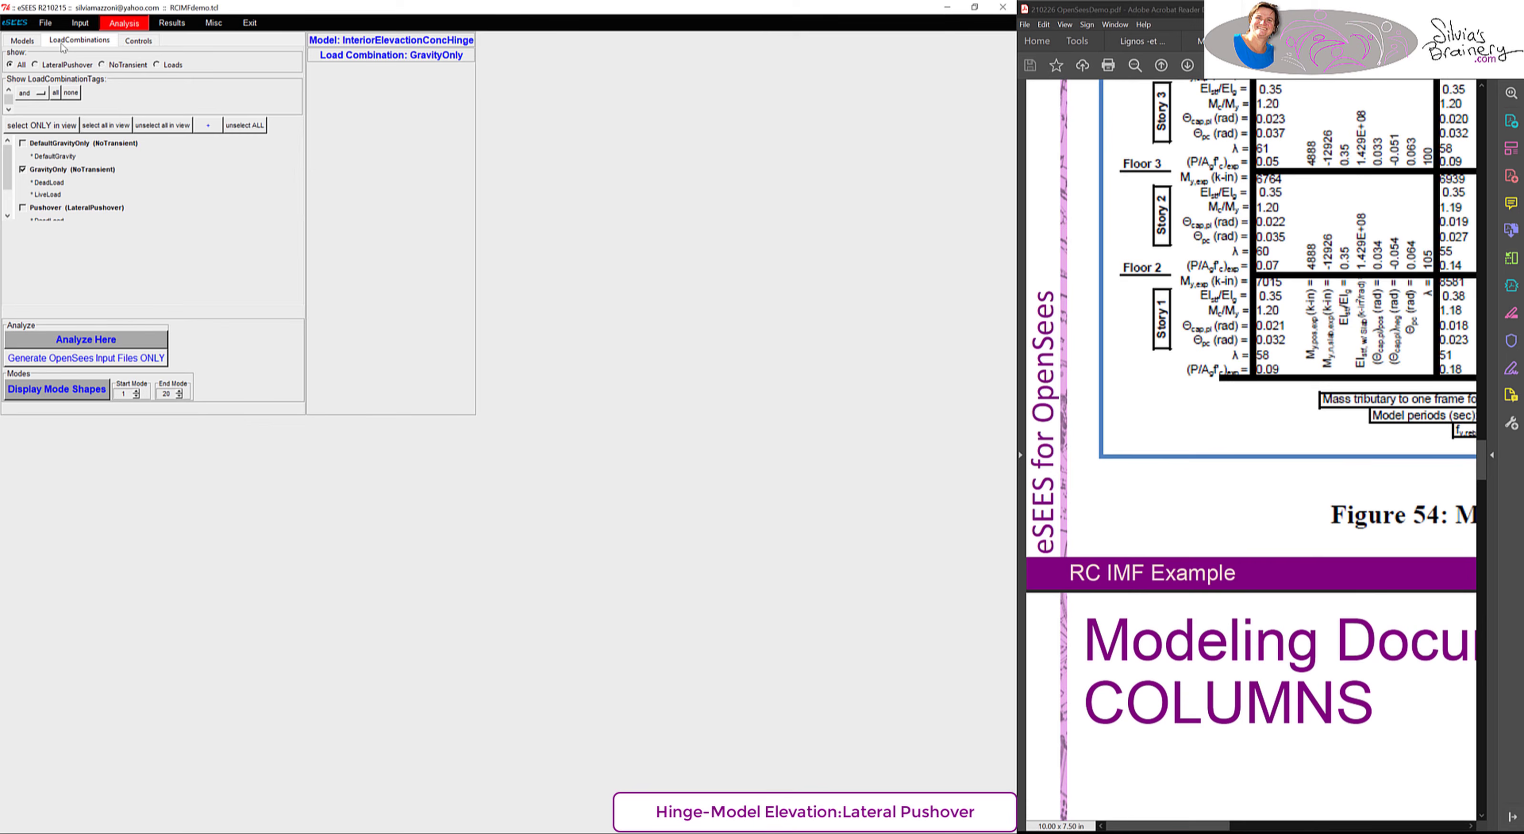
- Check the eSEES program messages and compare the element type spelling in the hinge model's column and beam lines of RCIMFdemo.tcl
left_click(172, 833)
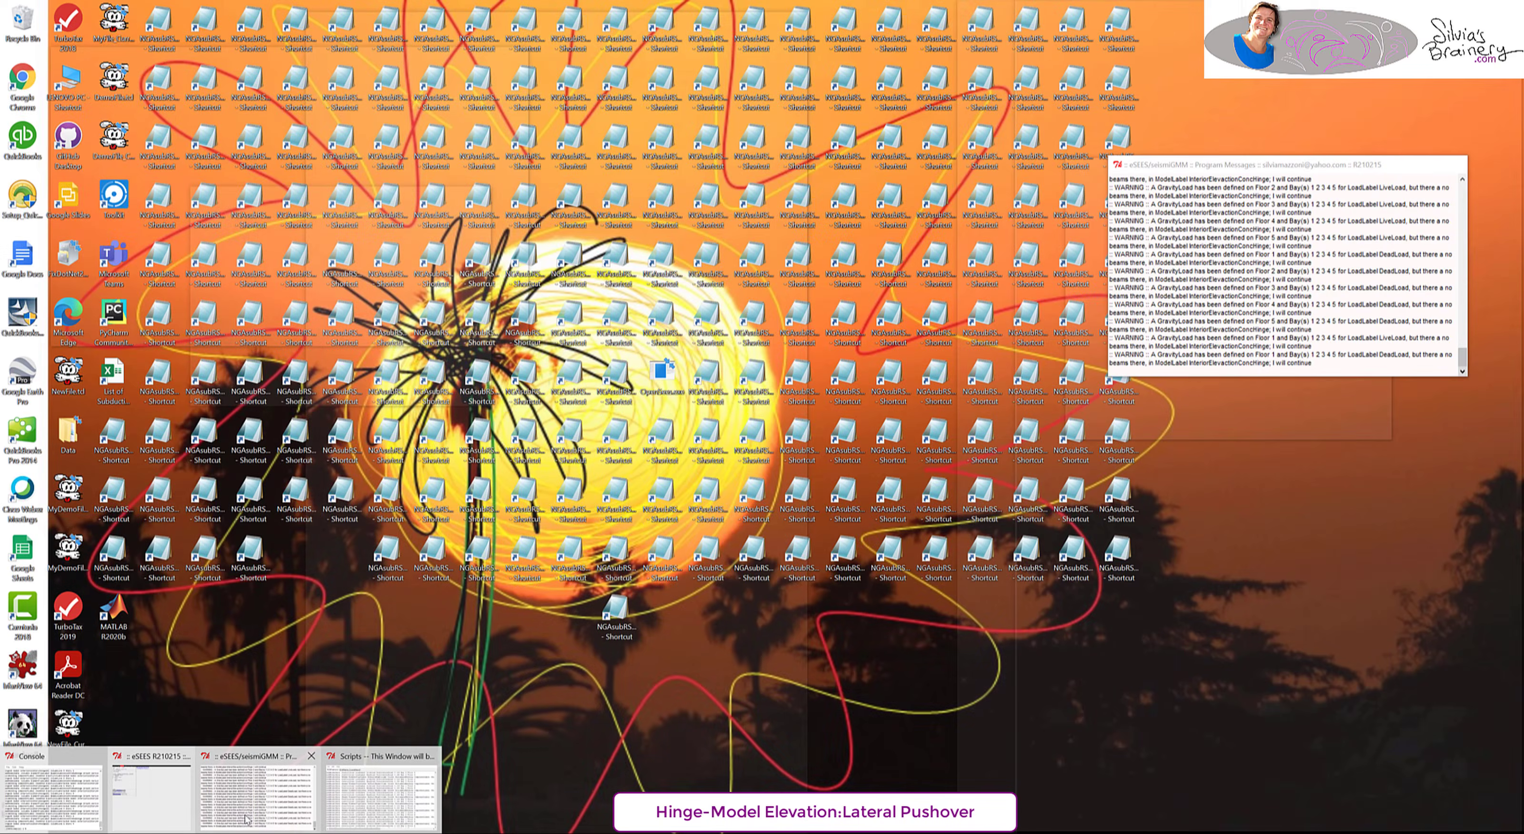
left_click(249, 805)
left_click(189, 828)
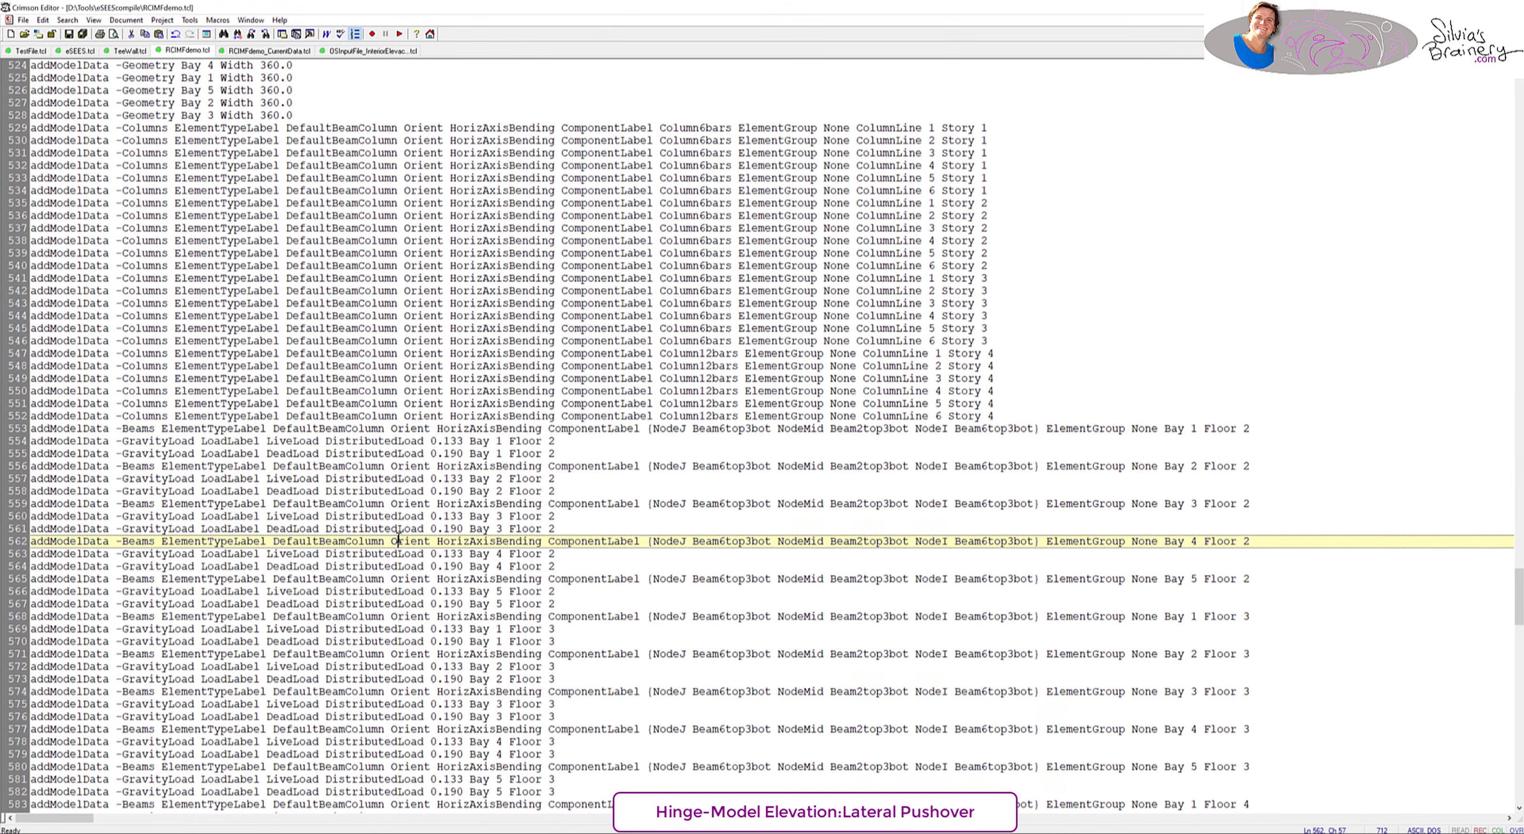
scroll(398, 536, "down", 20)
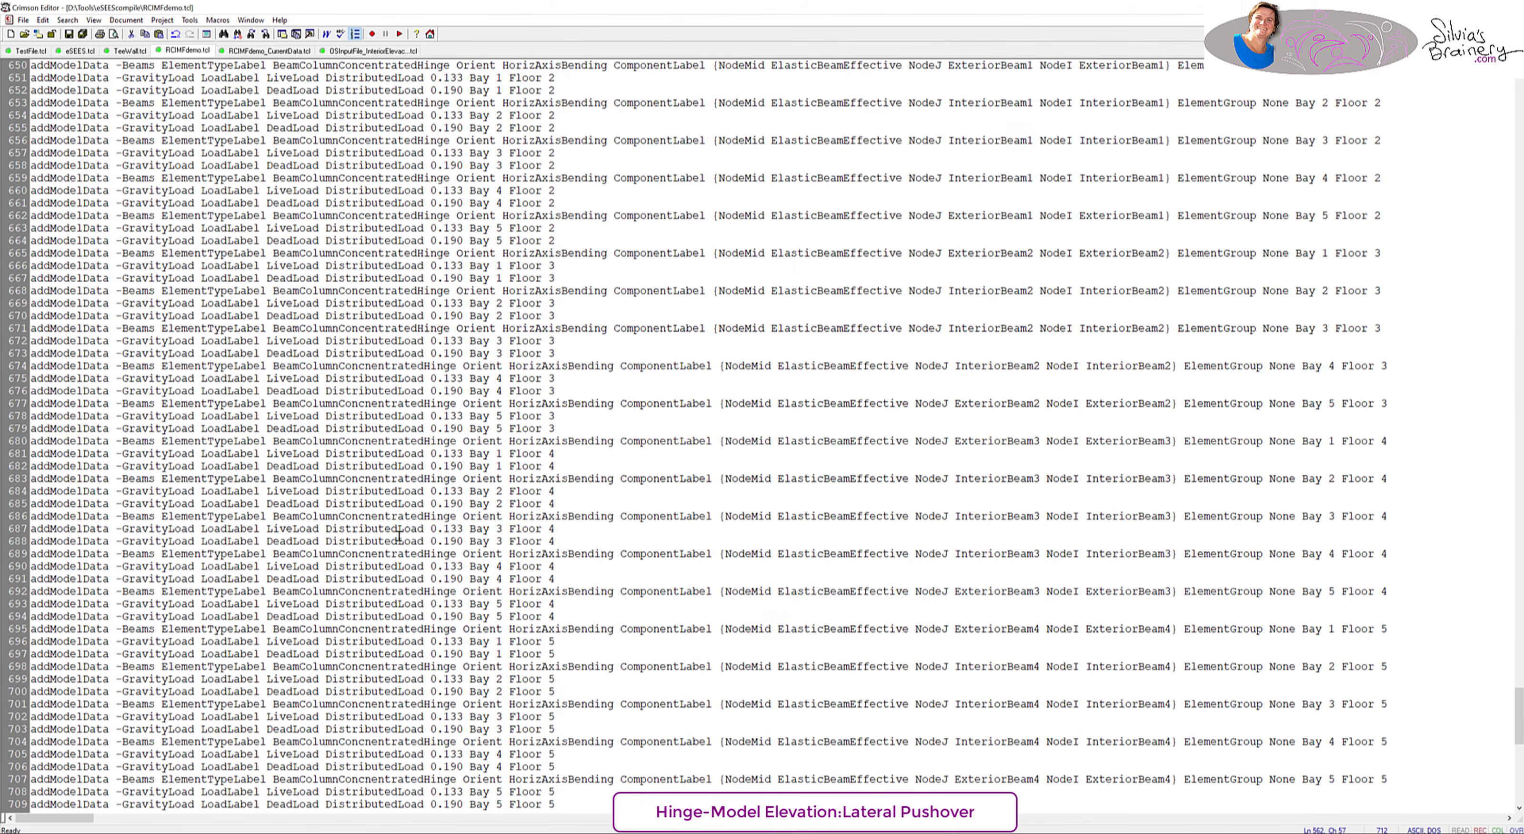
double_click(349, 519)
scroll(347, 521, "up", 10)
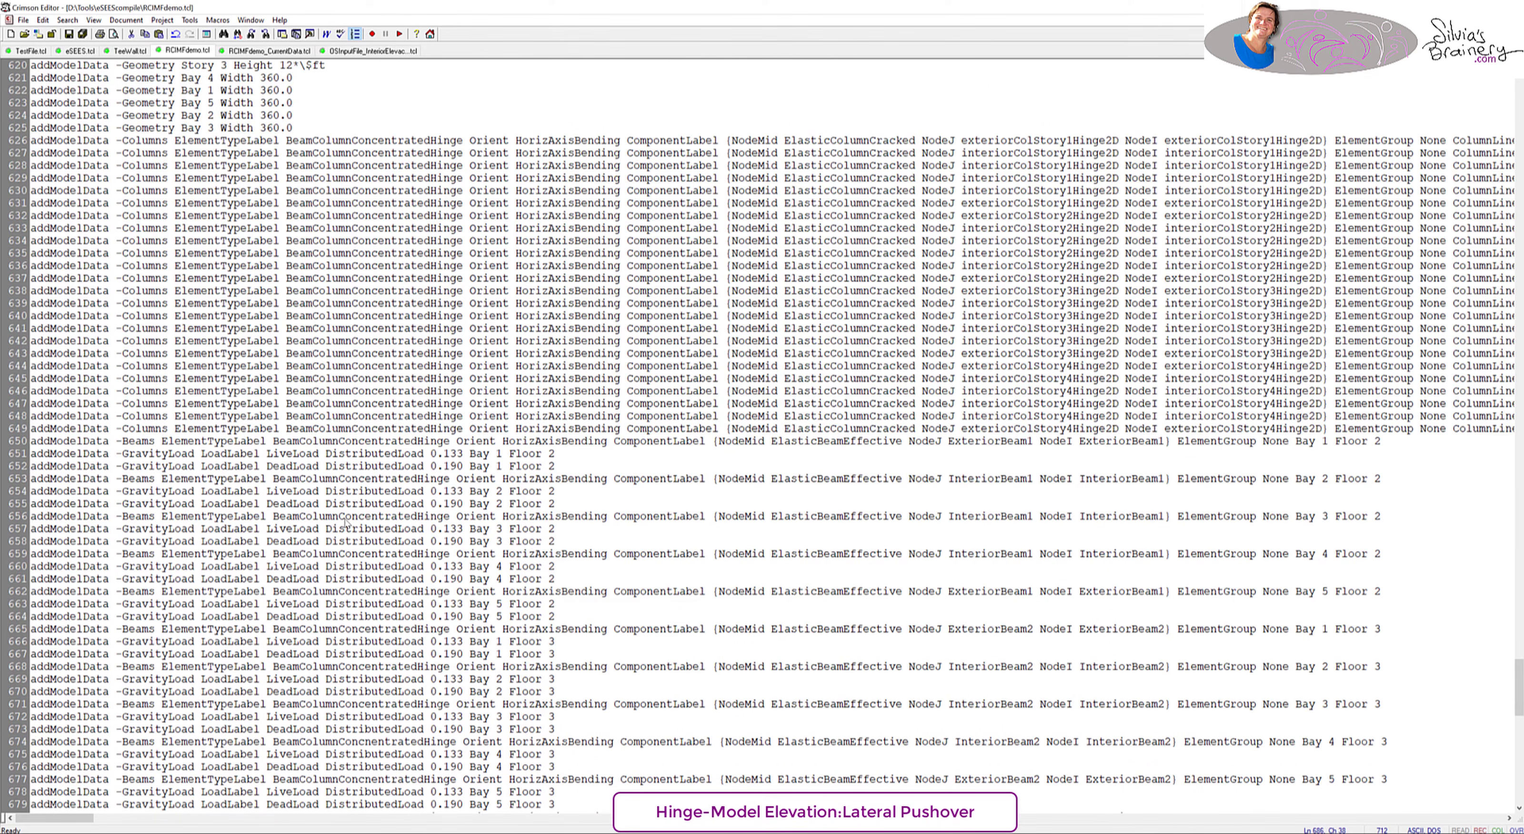
key("ctrl+f")
key("Escape")
double_click(361, 266)
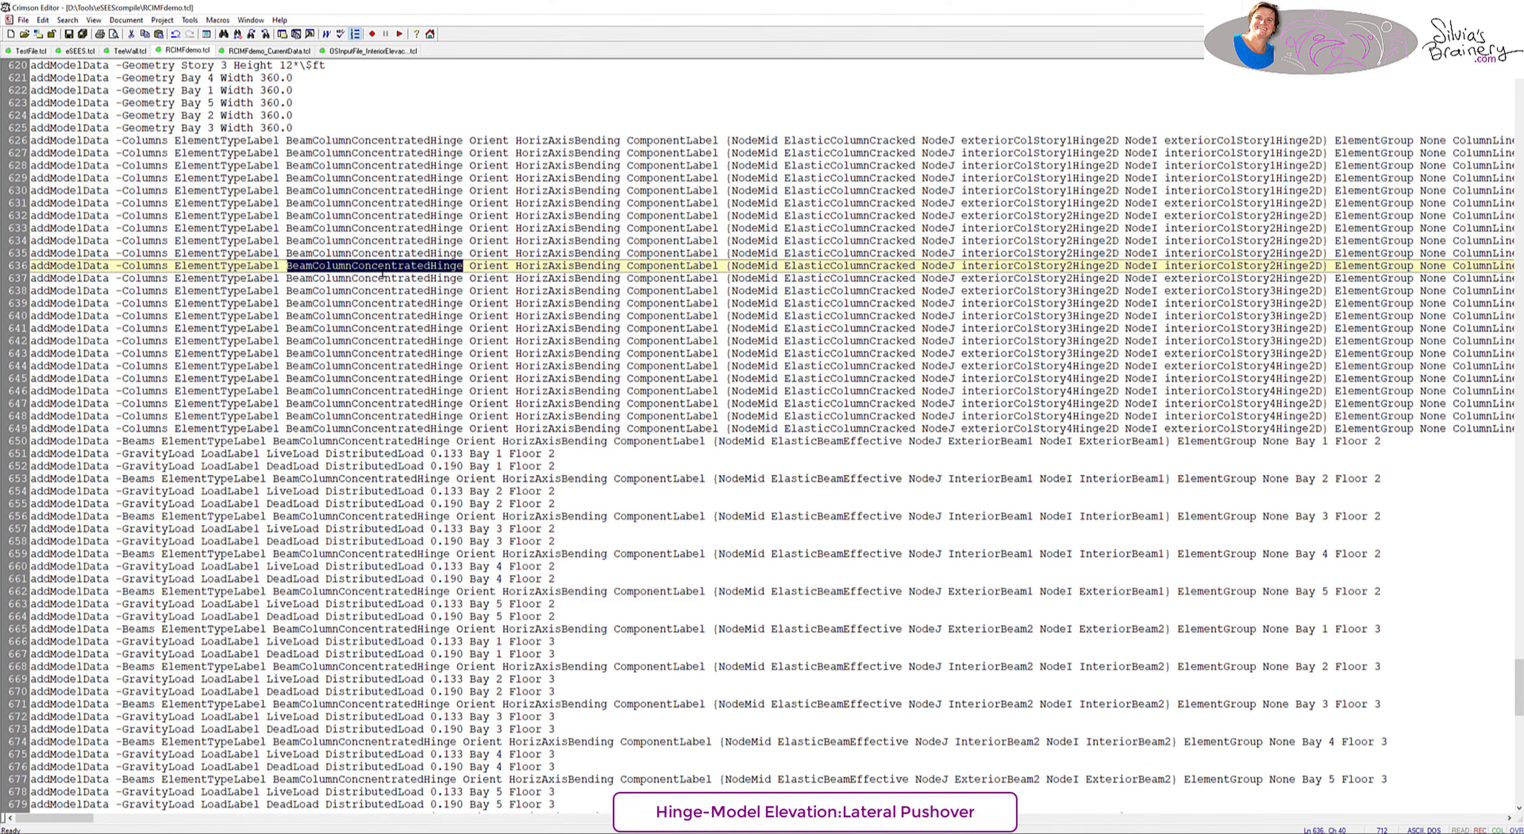
- Replace every misspelled concentrated-hinge element type in the hinge model's beams, from Floor 3 bay 4 through Floor 5, with BeamColumnConcentratedHinge
scroll(414, 510, "down", 1)
double_click(380, 517)
key("ctrl+c")
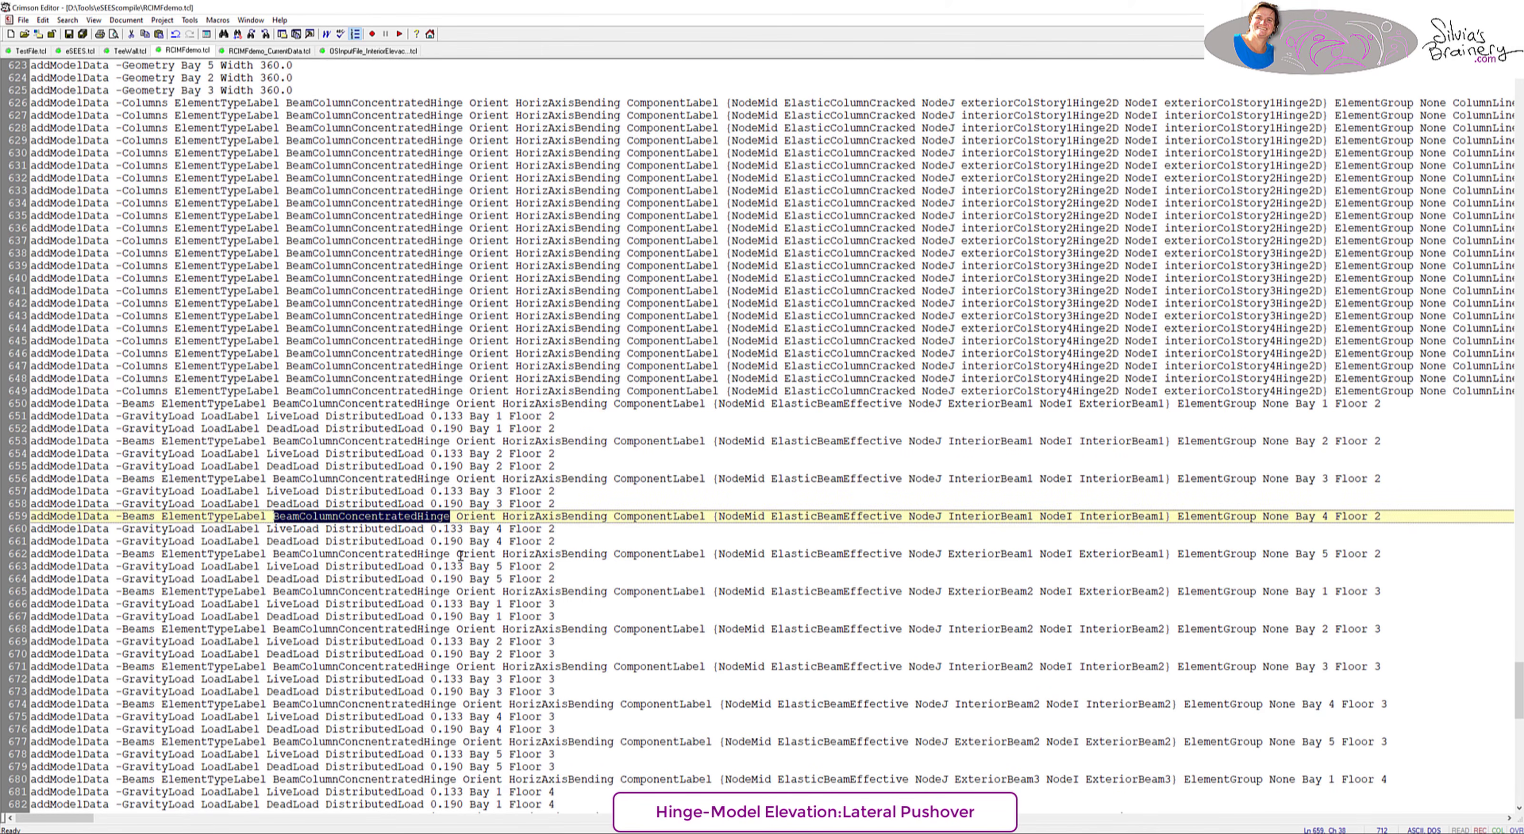
scroll(379, 533, "down", 5)
left_click(371, 703)
double_click(371, 704)
key("ctrl+h")
key("Tab")
key("ctrl+v")
left_click(869, 412)
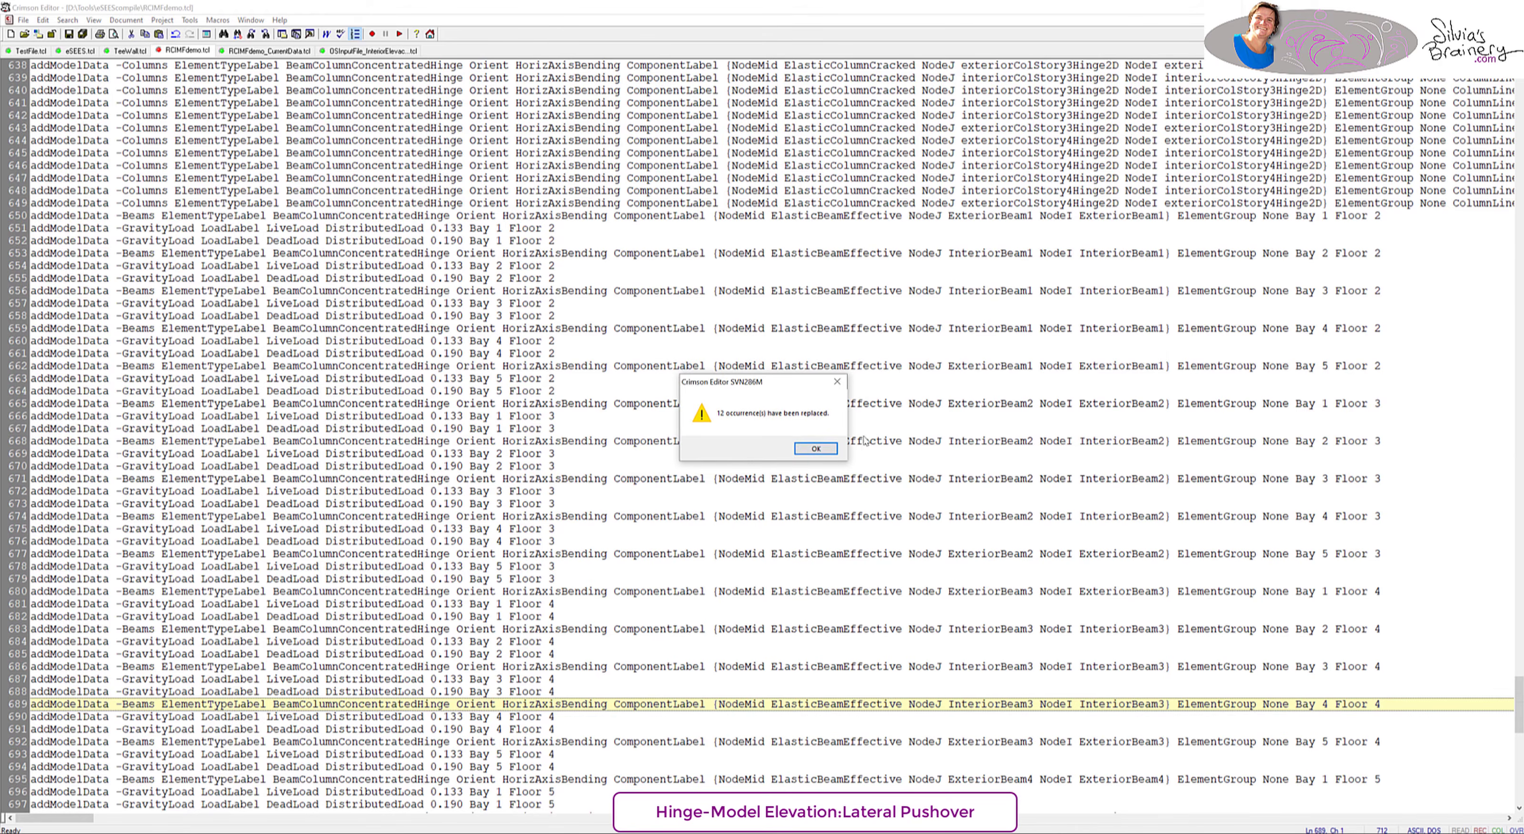
left_click(819, 448)
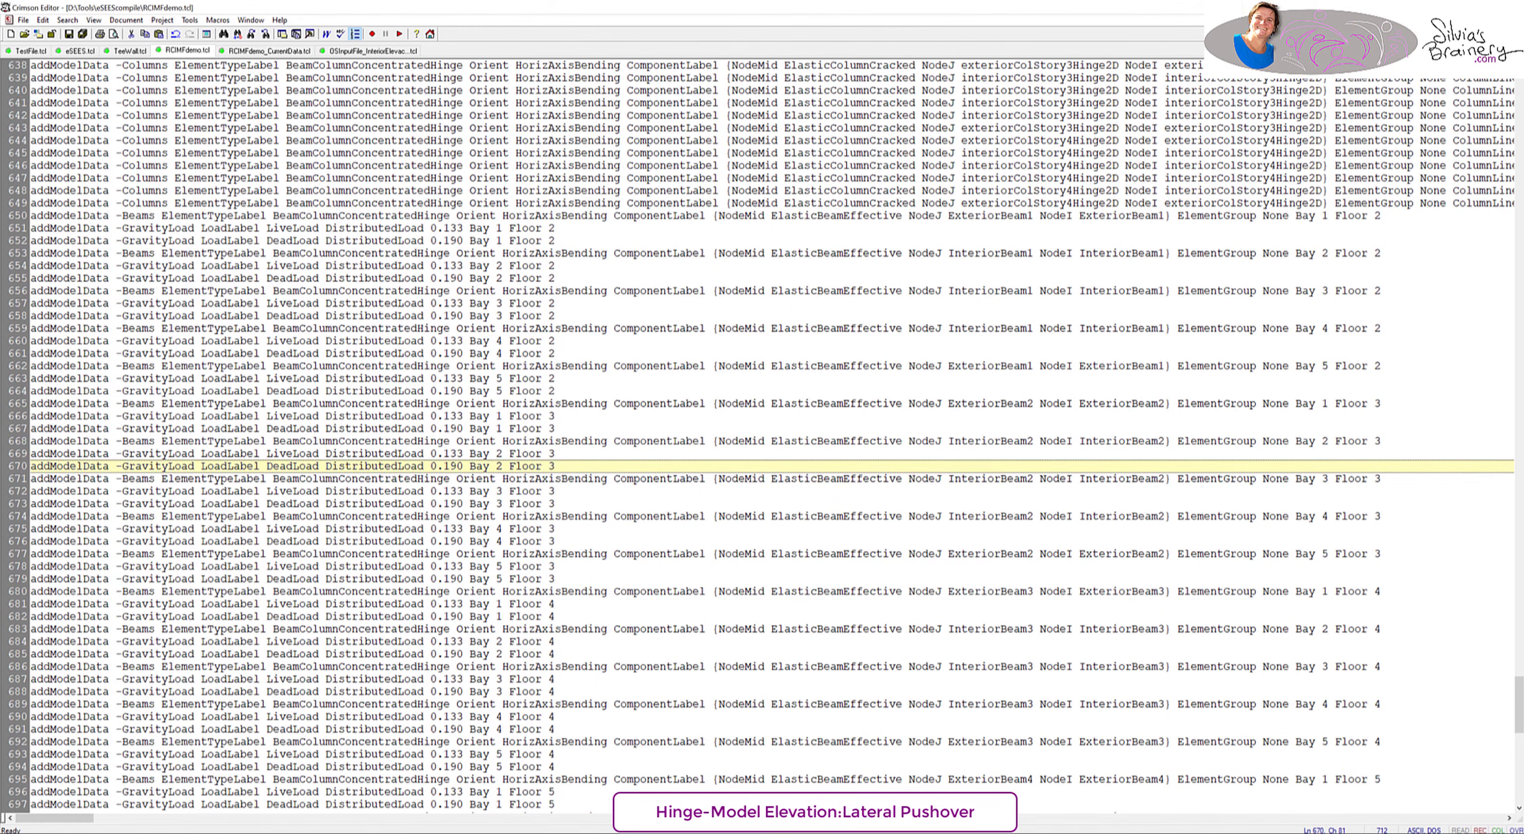
- Switch to eSEES, reload RCIMFdemo.tcl, and select the InteriorElevactionConcHinge model with the GravityOnly load combination
mouse_move(188, 832)
left_click(228, 800)
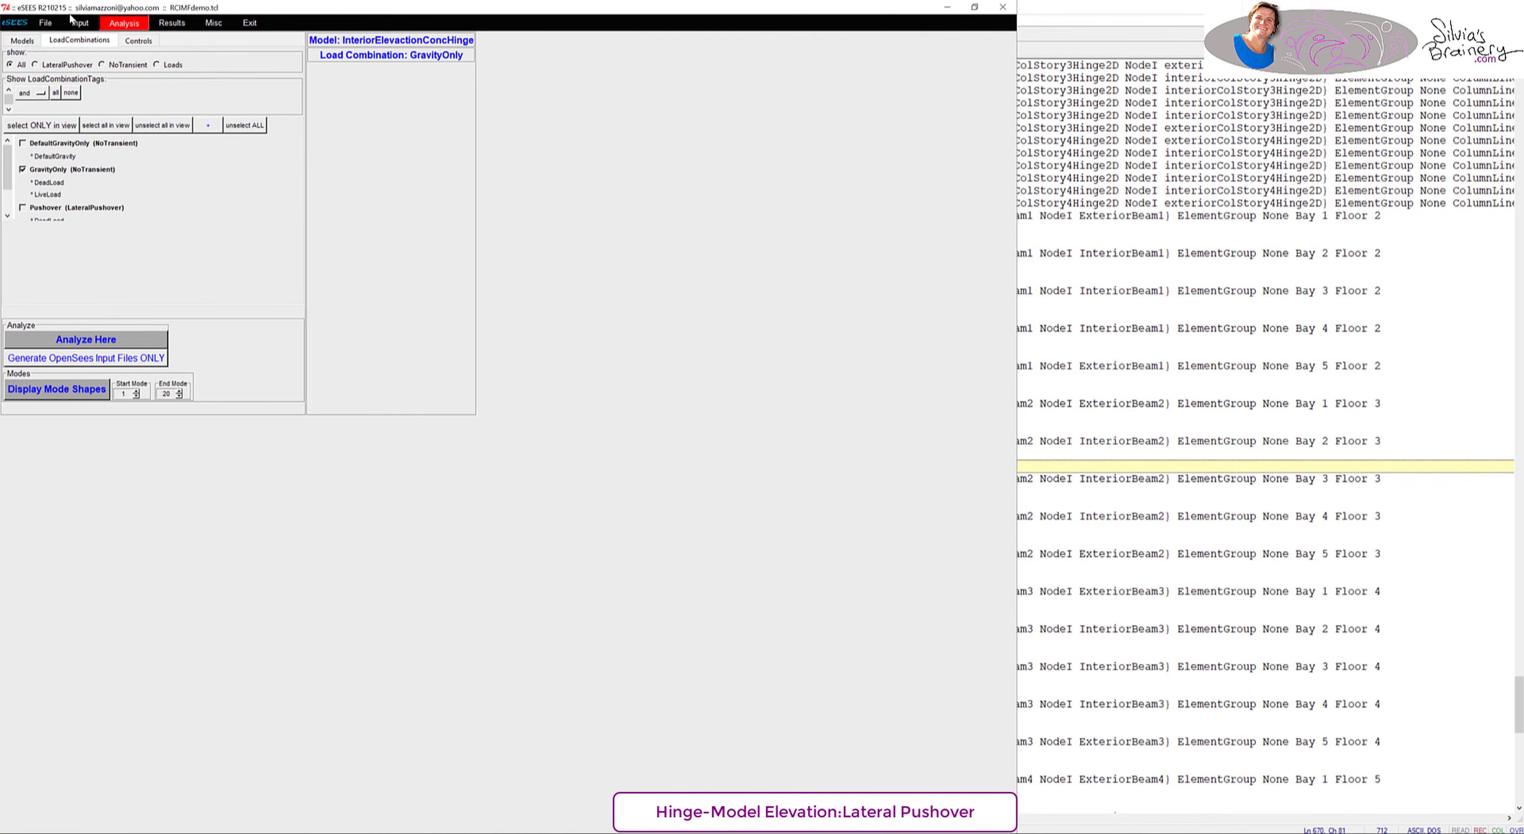
left_click(50, 29)
left_click(83, 58)
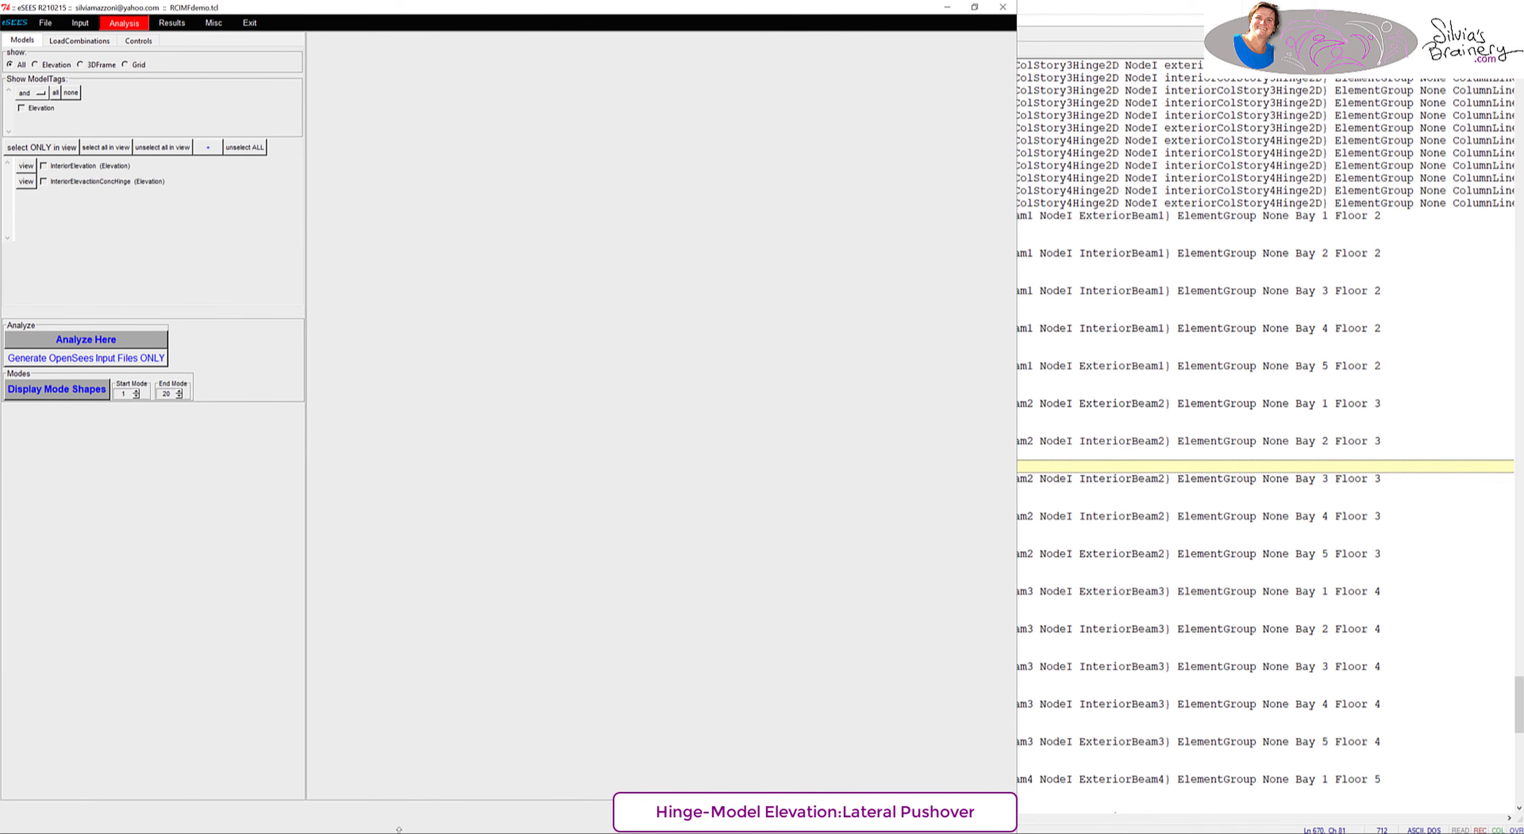
left_click(32, 181)
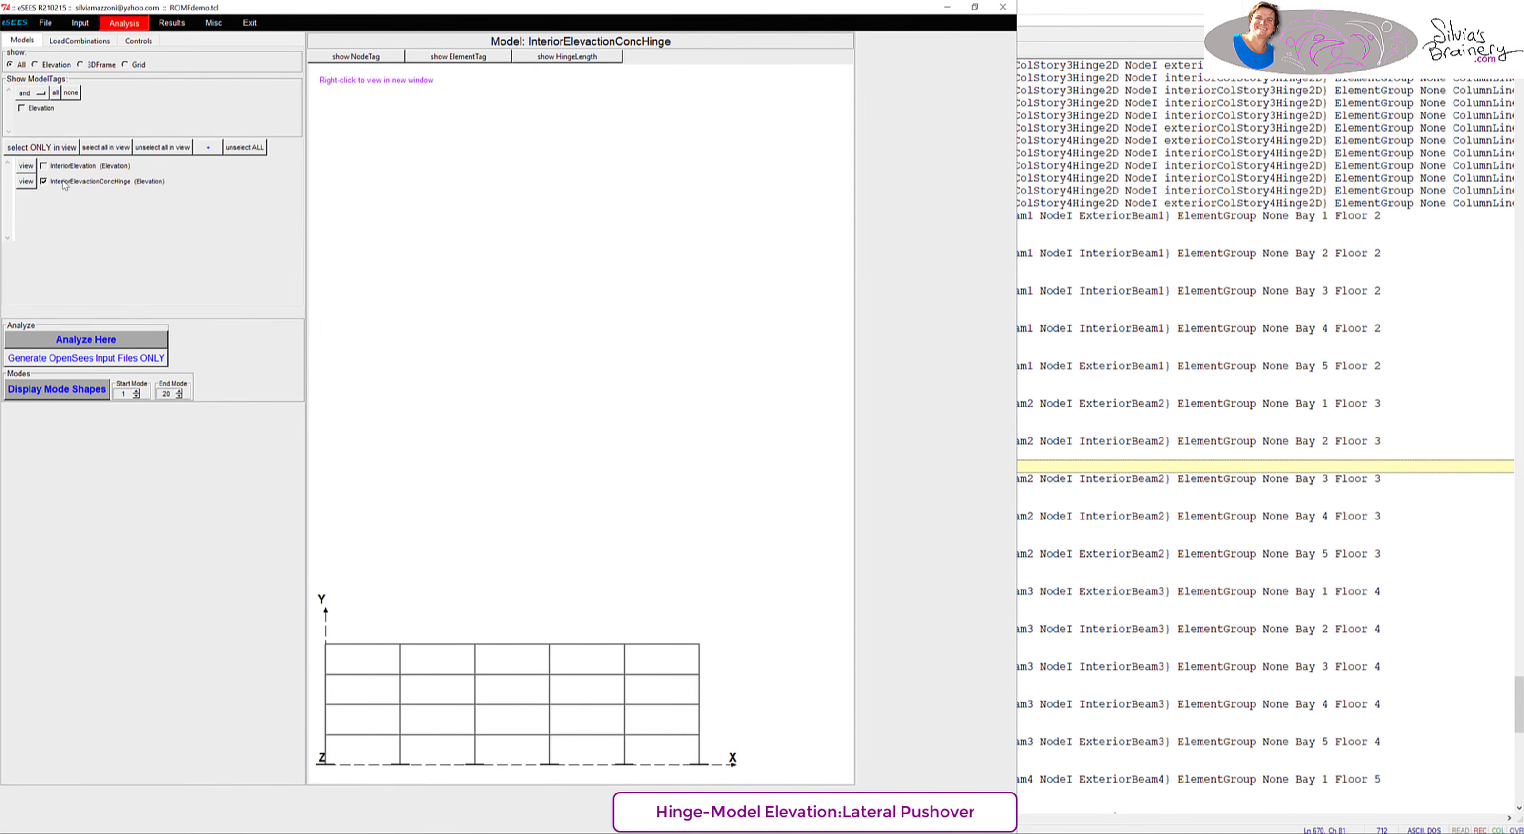
left_click(72, 42)
left_click(52, 170)
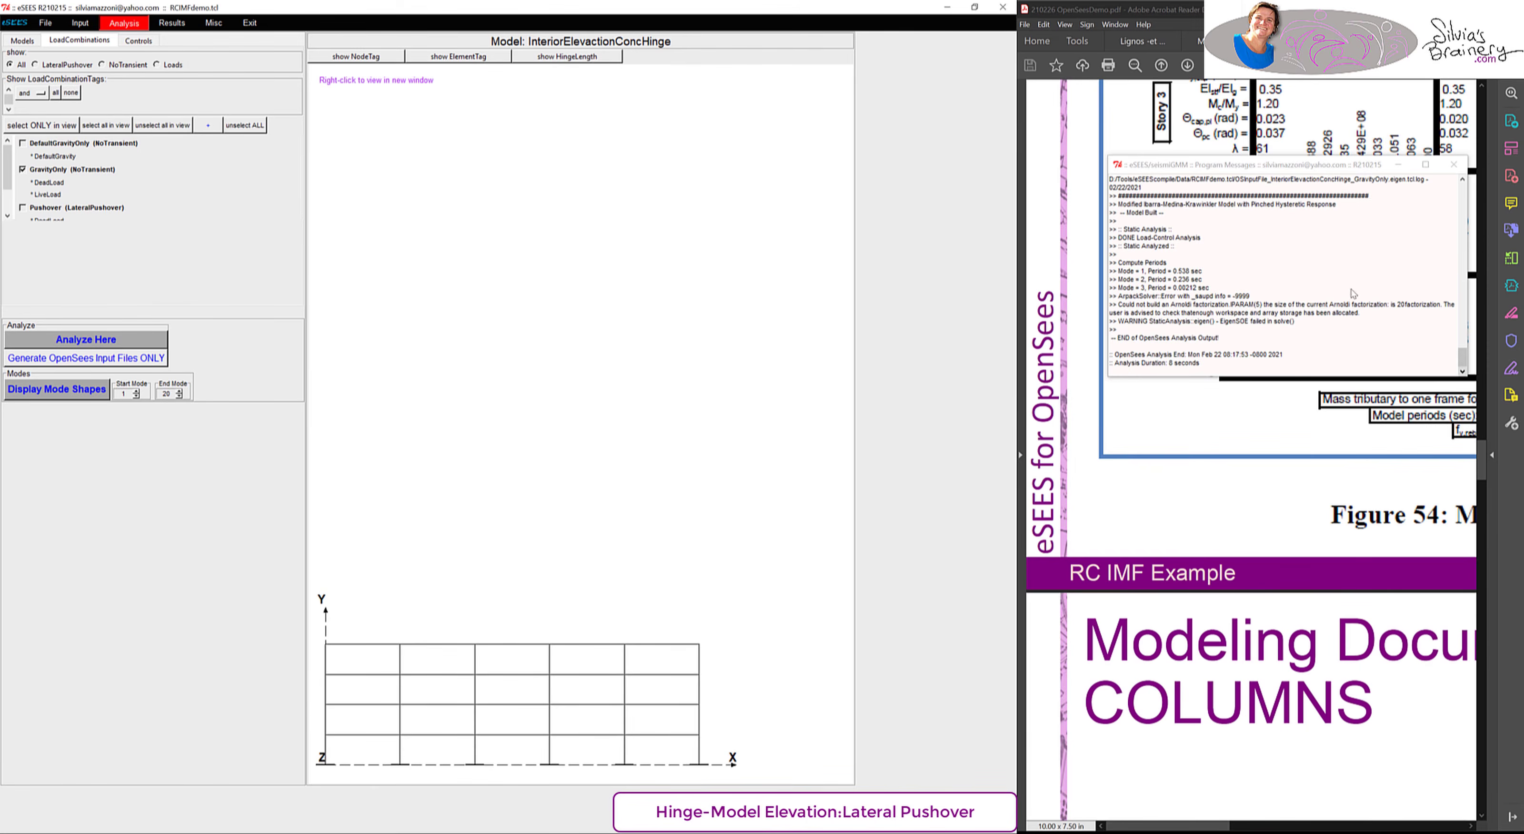
- Bring the PDF's model periods into view, display the hinge model's mode shapes for comparison, and continue past the OpenSees console pause
left_click(1239, 494)
left_click_drag(1181, 827, 1264, 827)
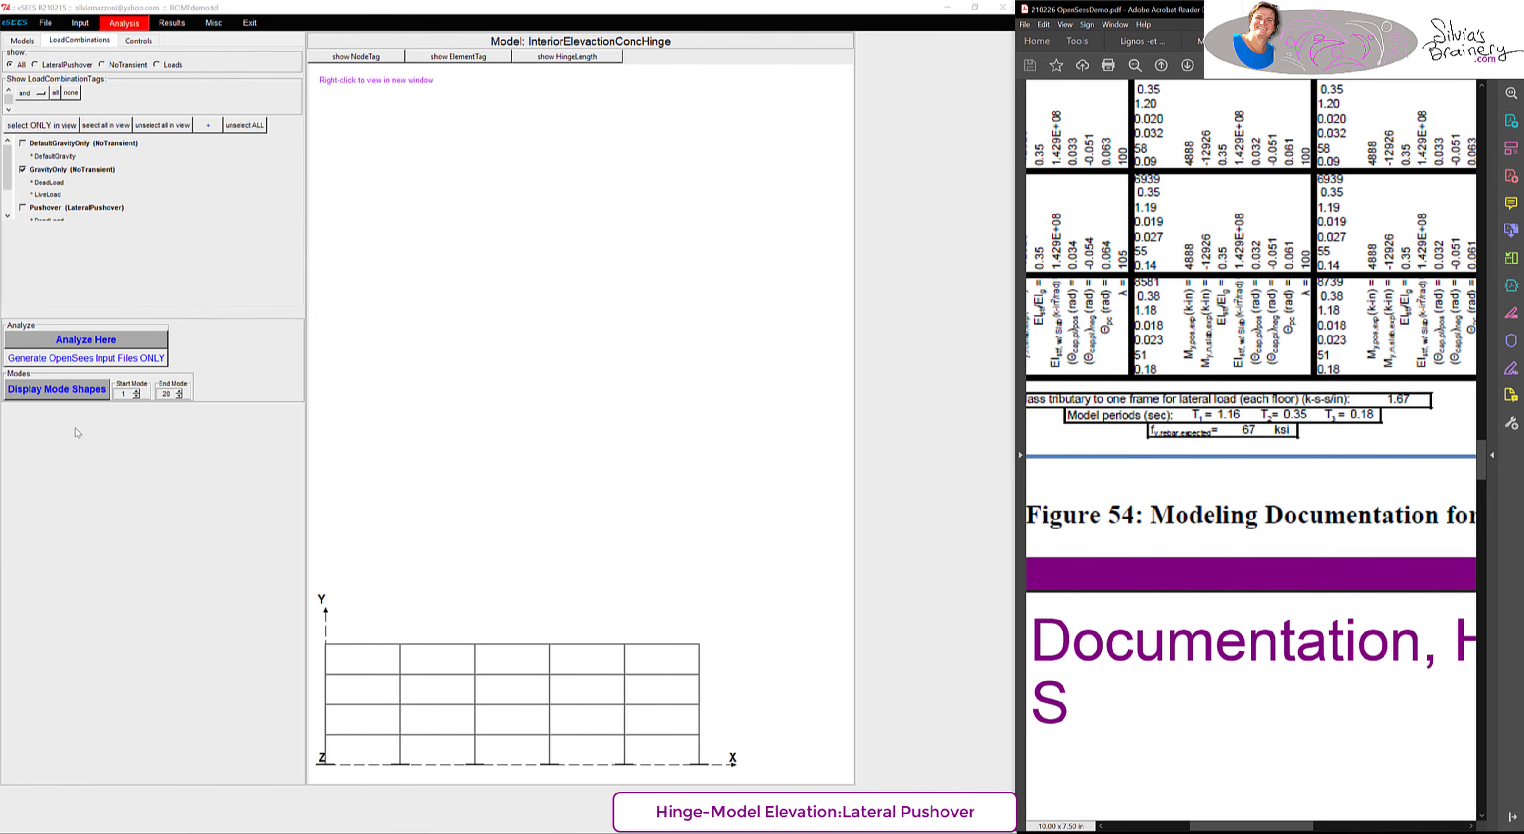
left_click(66, 393)
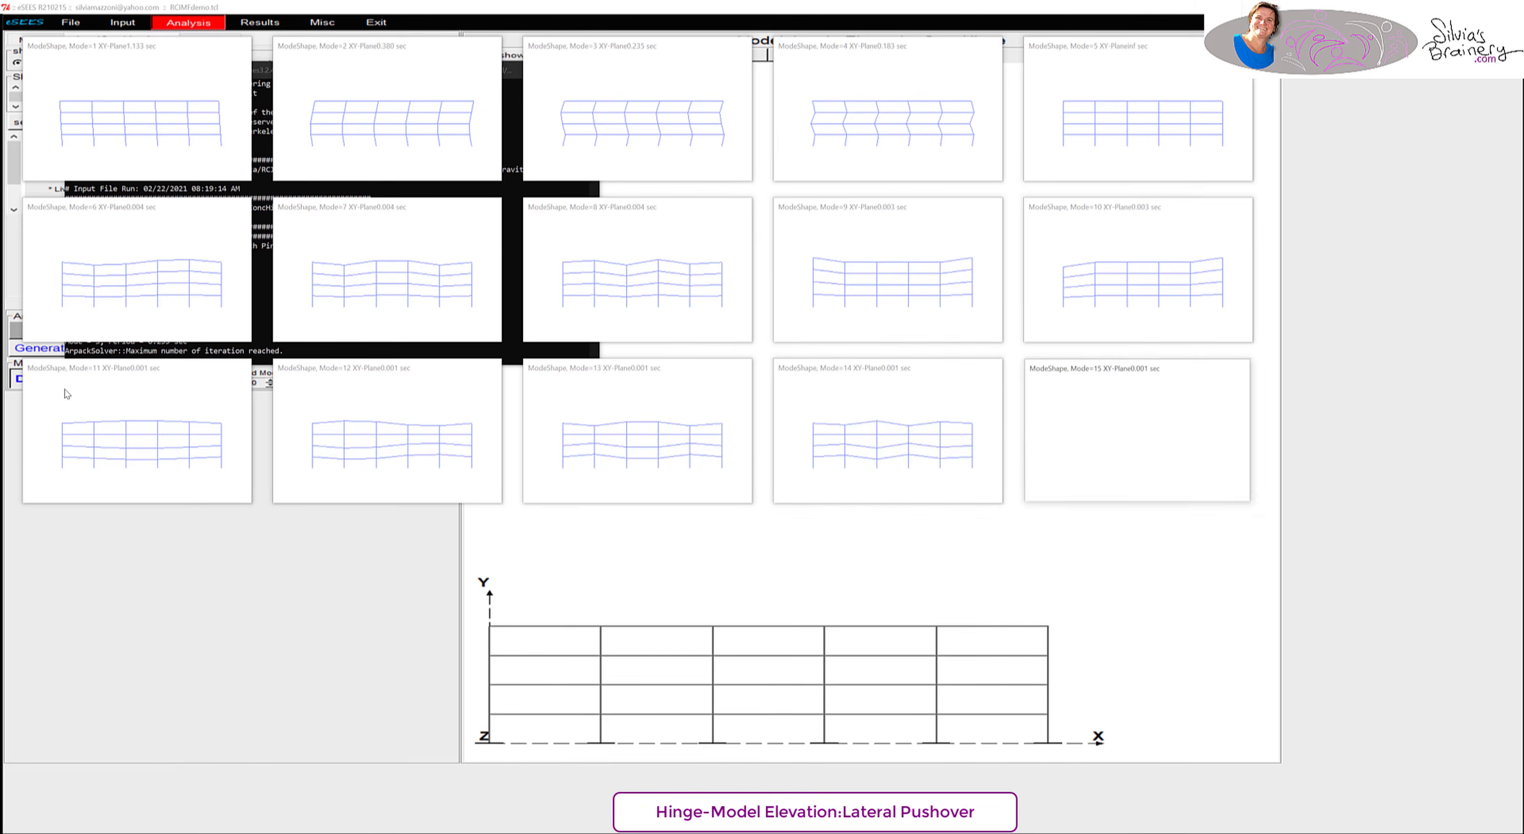
left_click(257, 353)
key("Return")
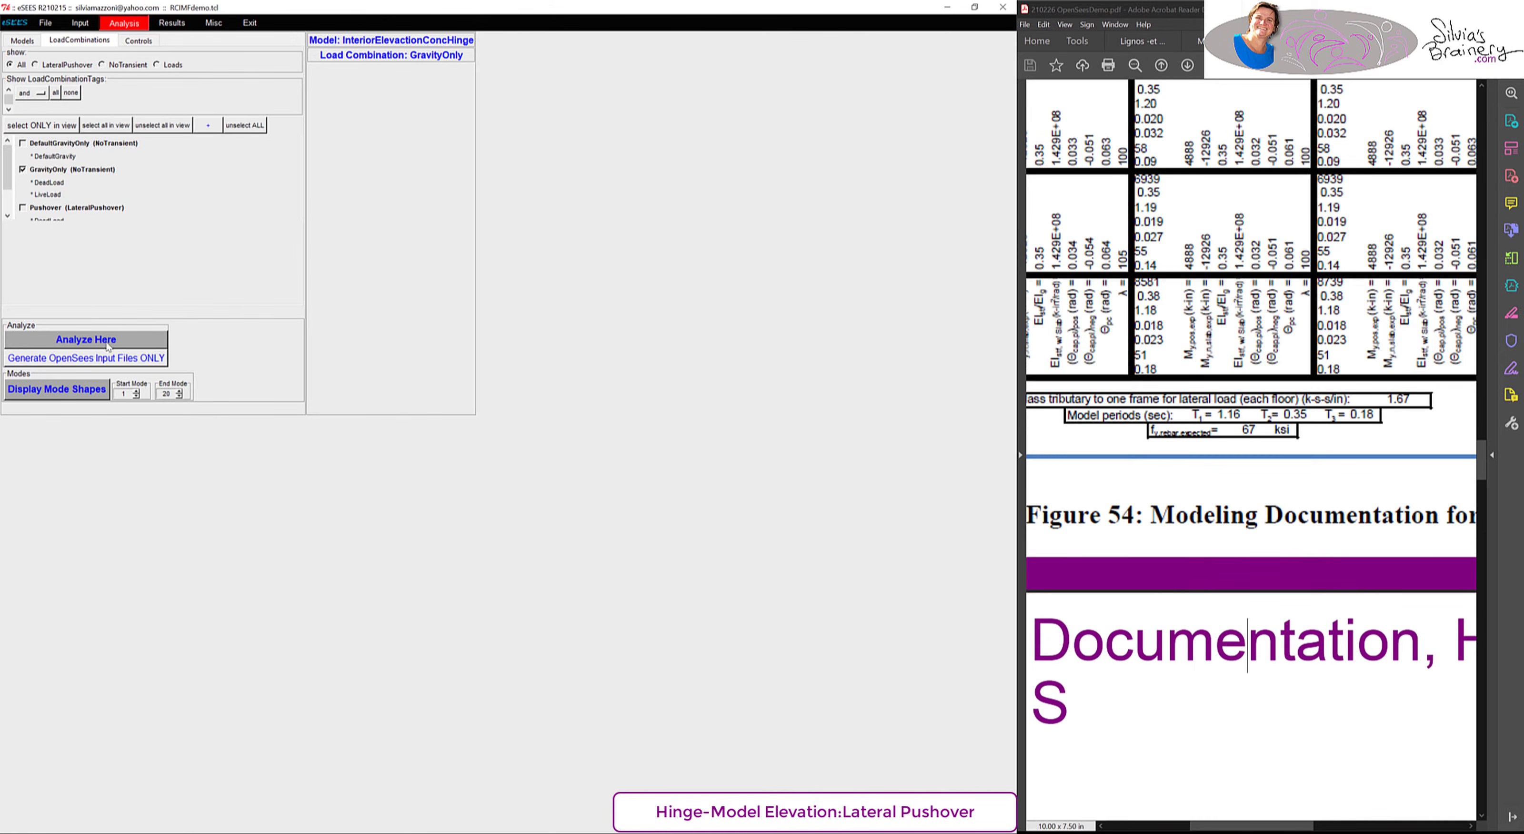
- Analyze the hinge model under the Pushover load combination and open its results
left_click(74, 207)
left_click(114, 346)
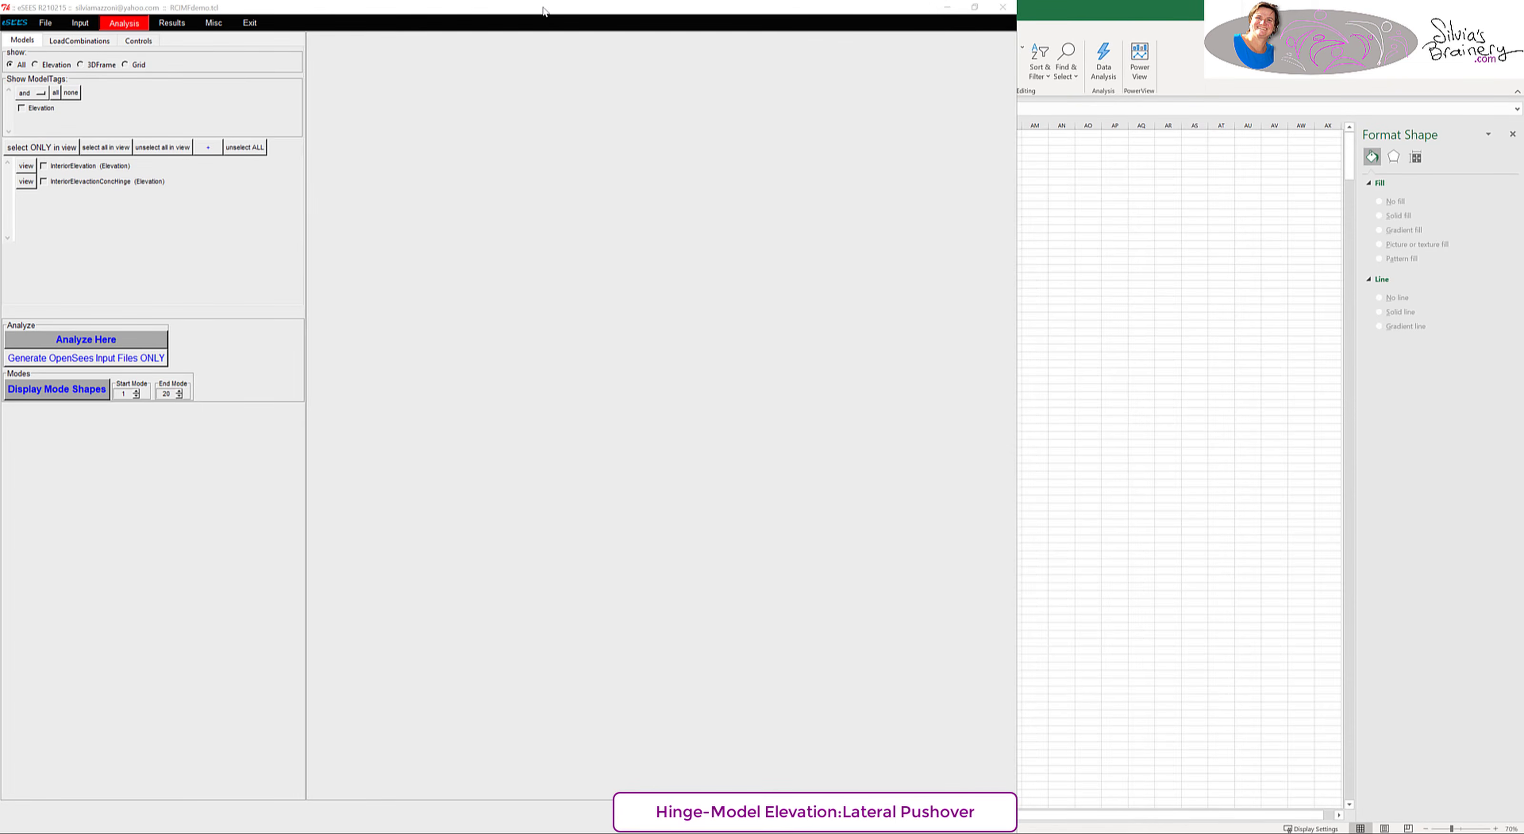
left_click(172, 23)
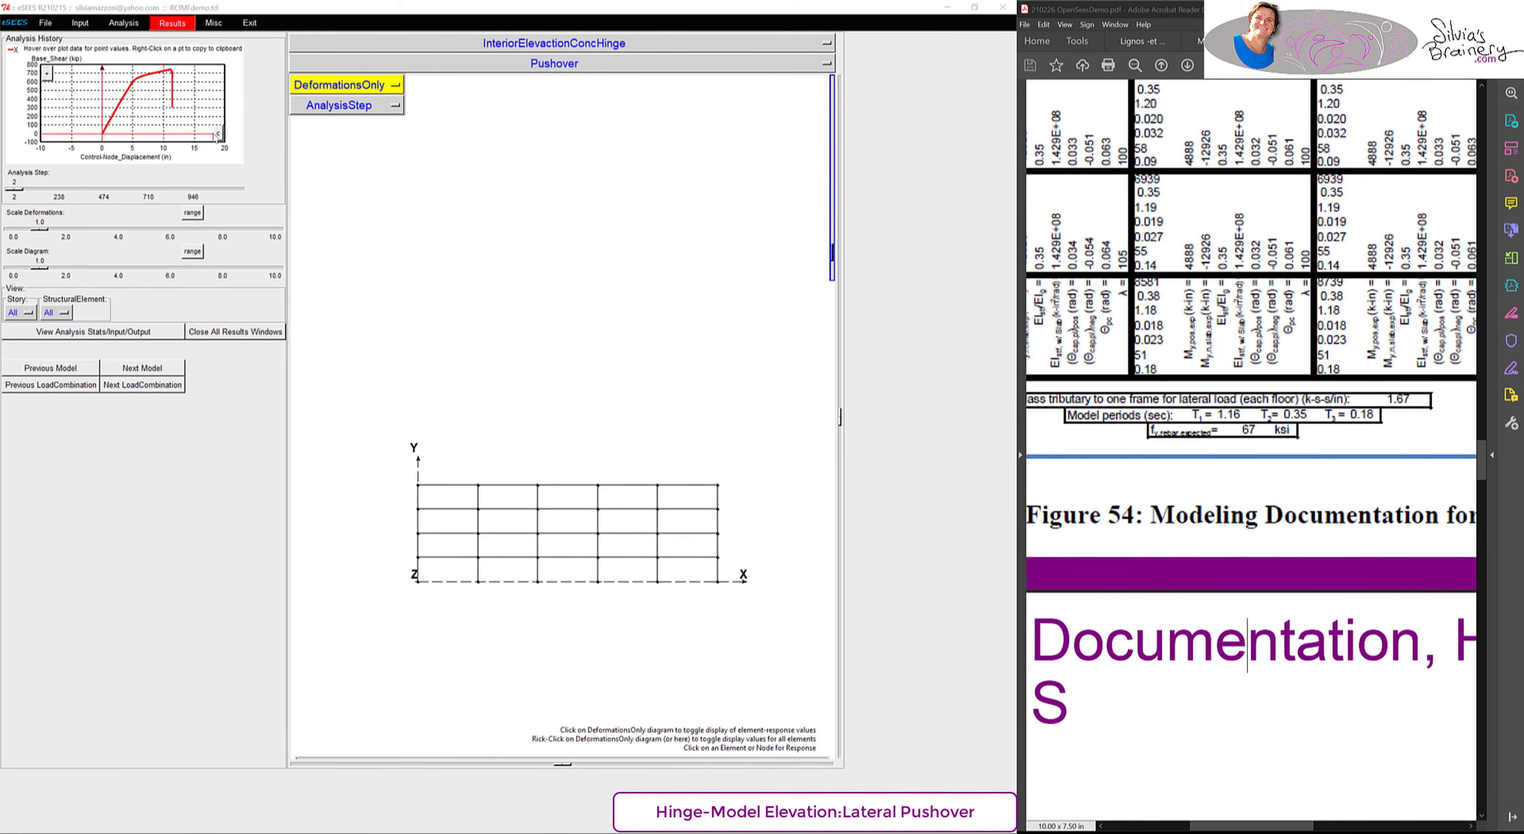
- Copy the hinge model's base shear versus control-node displacement data and paste it at W1 of Sheet4 in Excel's Book2
left_click(218, 135)
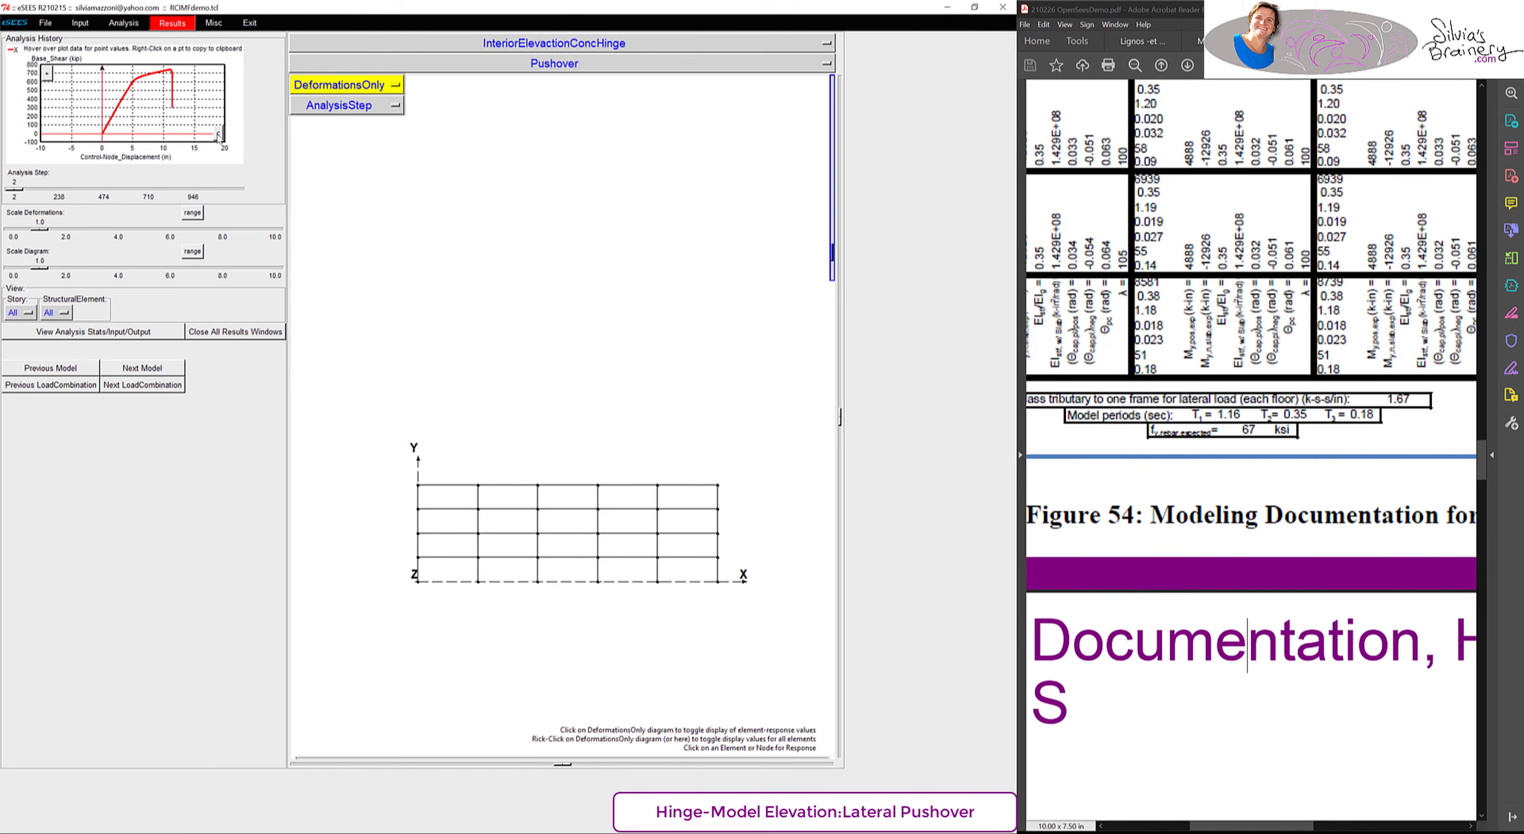
left_click(515, 807)
left_click(602, 134)
key("ctrl+v")
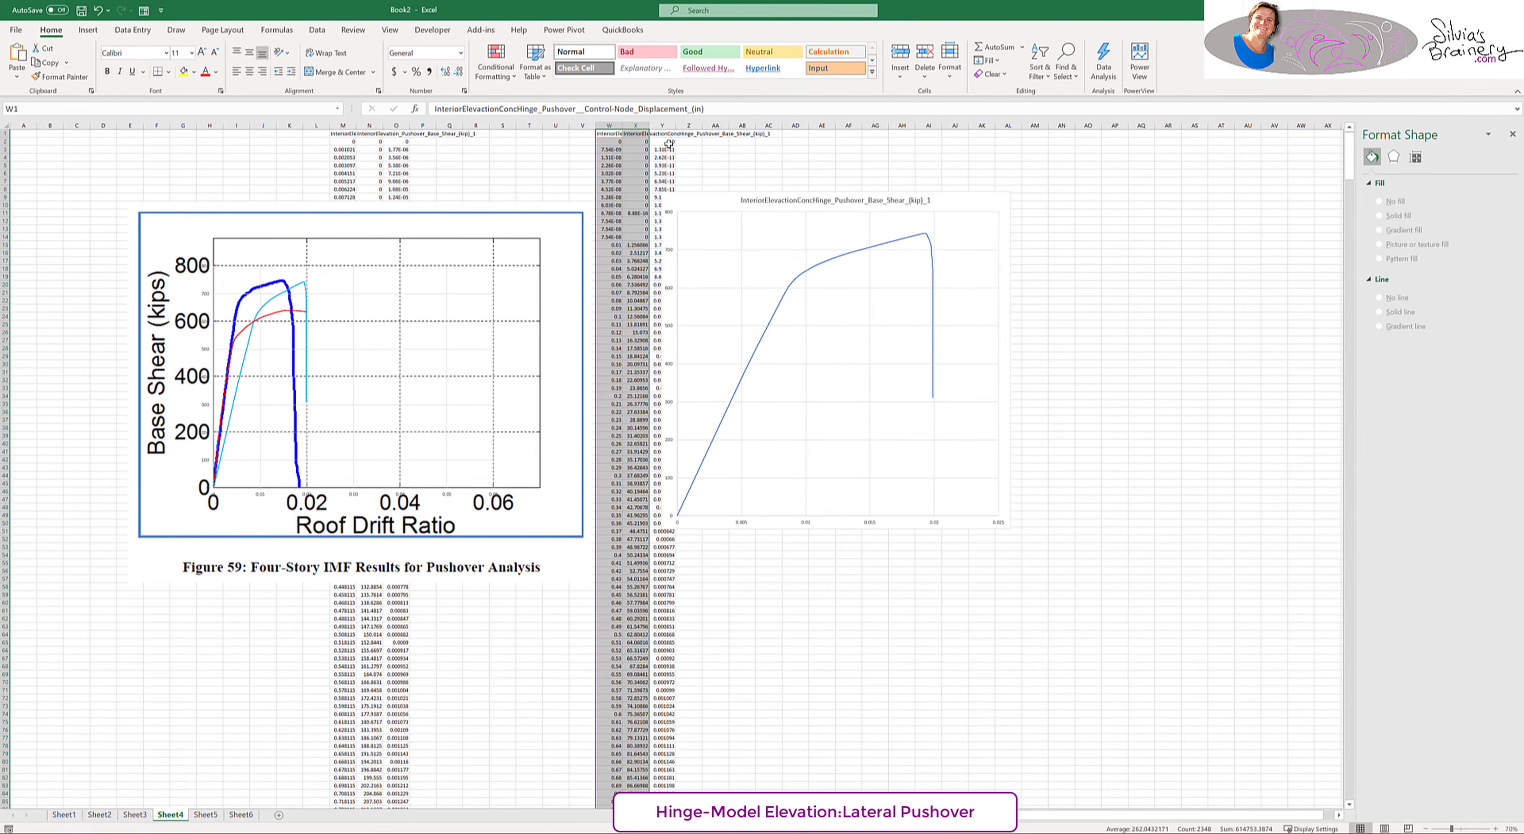
- Switch to RCIMFdemo.tcl in Crimson Editor and find where the hinge model's columns use the ElasticColumnCracked component
key("alt+Tab")
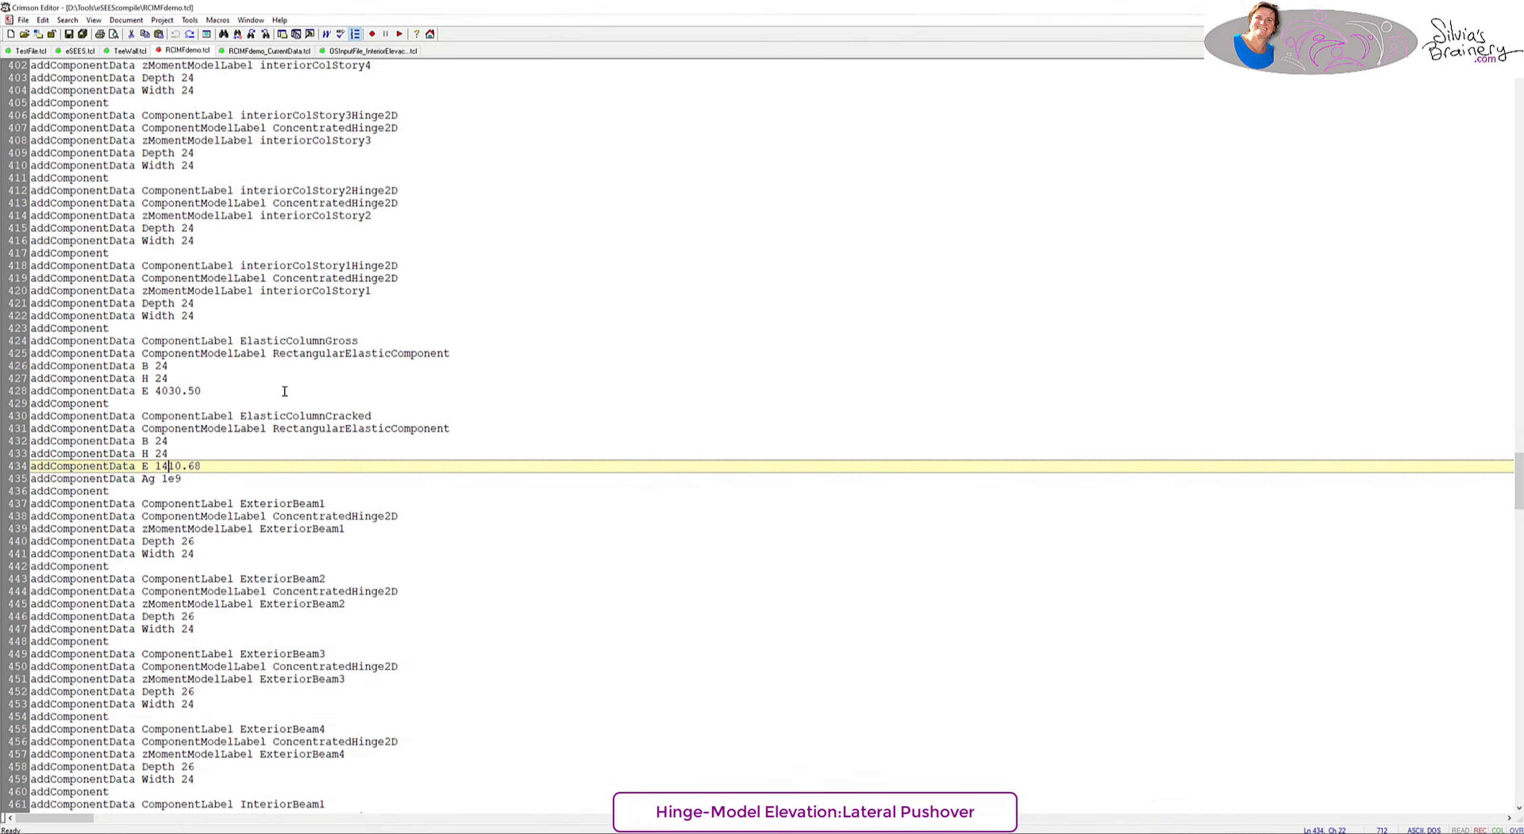
double_click(299, 417)
key("ctrl+F3")
key("ctrl+c")
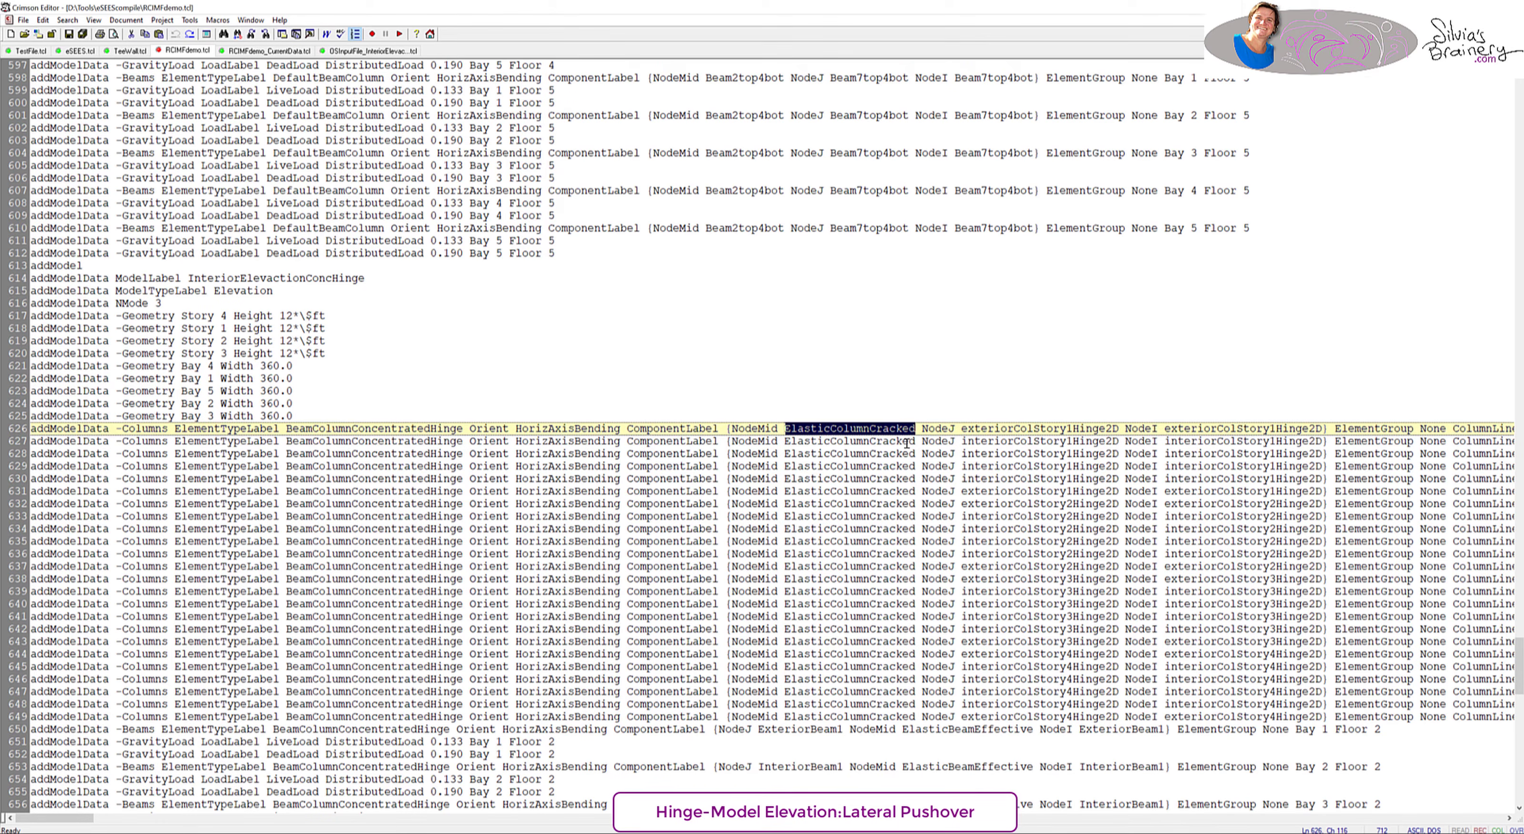
key("ctrl+h")
key("ctrl+v")
key("Tab")
key("ctrl+v")
key("BackSpace")
key("BackSpace")
key("BackSpace")
key("BackSpace")
key("BackSpace")
key("BackSpace")
key("BackSpace")
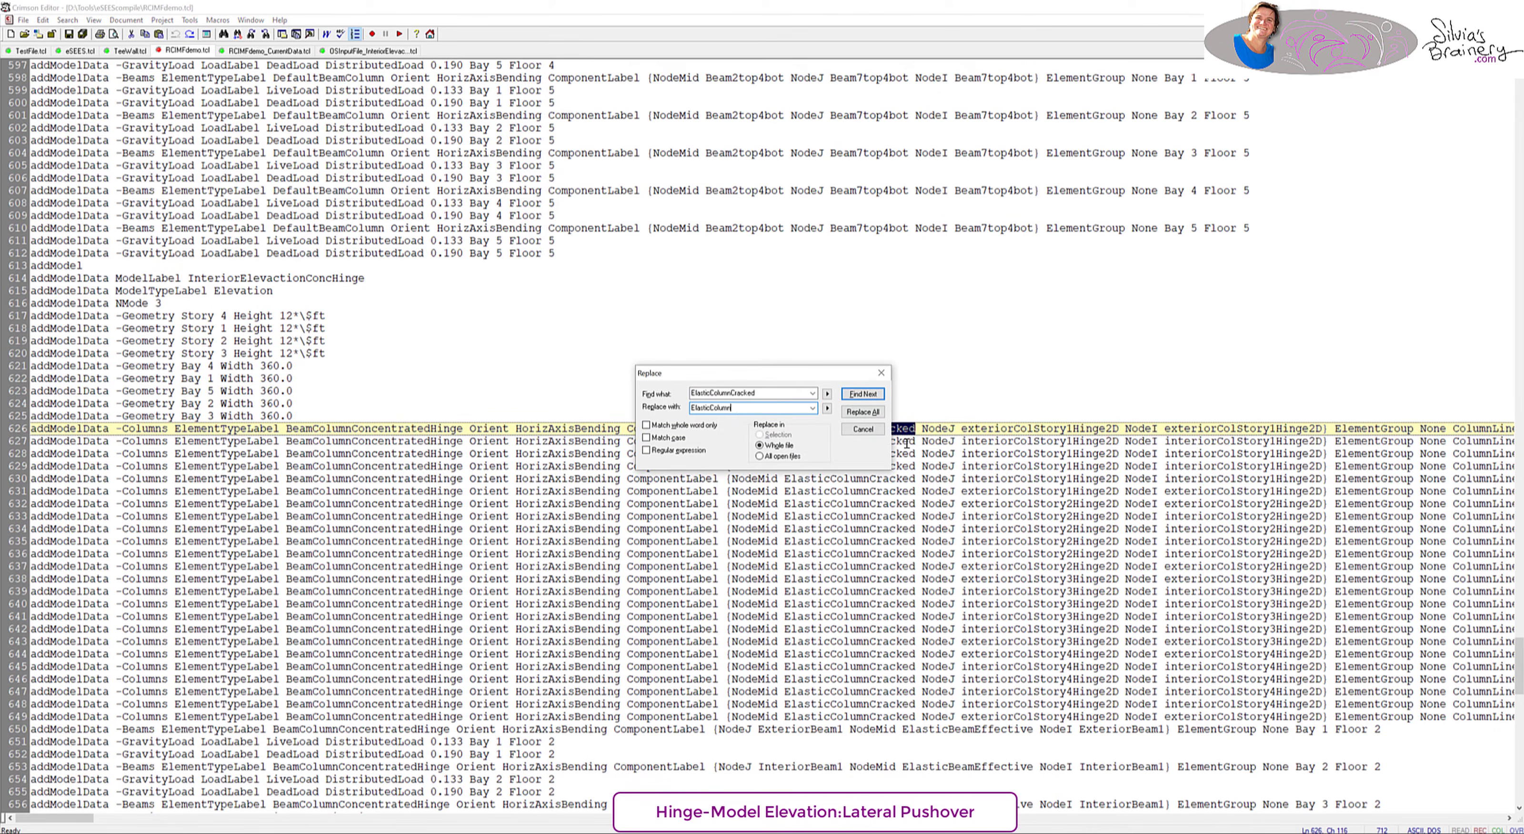
left_click(881, 373)
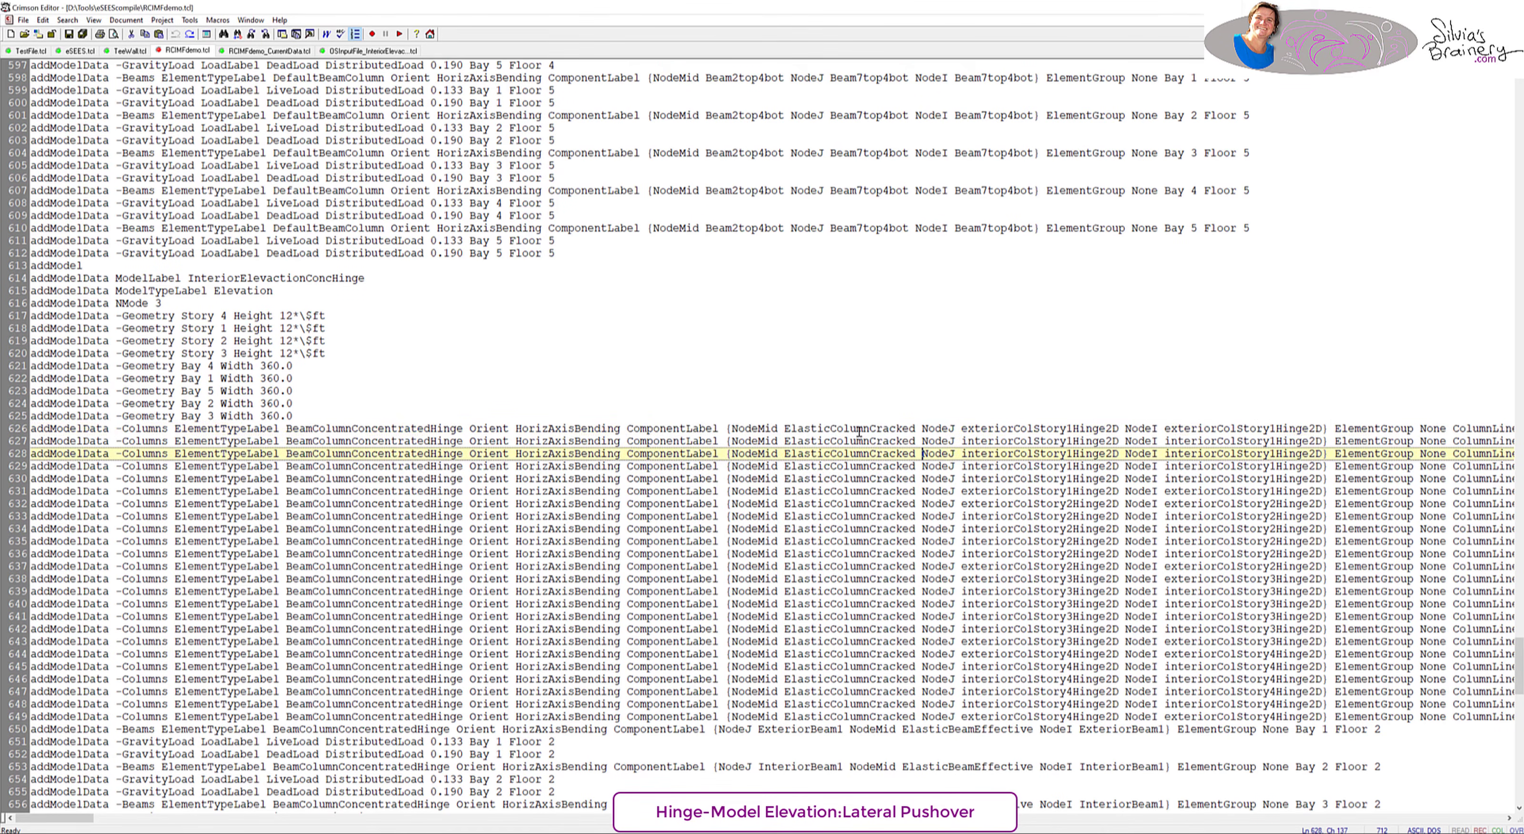
- Replace all "NodeMid ElasticColumnCracked" entries in the hinge model's columns with "NodeMid ElasticColumnGross"
left_click_drag(732, 428, 917, 428)
key("ctrl+c")
key("ctrl+h")
key("Tab")
key("ctrl+v")
key("BackSpace")
key("BackSpace")
key("BackSpace")
key("BackSpace")
key("BackSpace")
key("BackSpace")
key("BackSpace")
type("Gross")
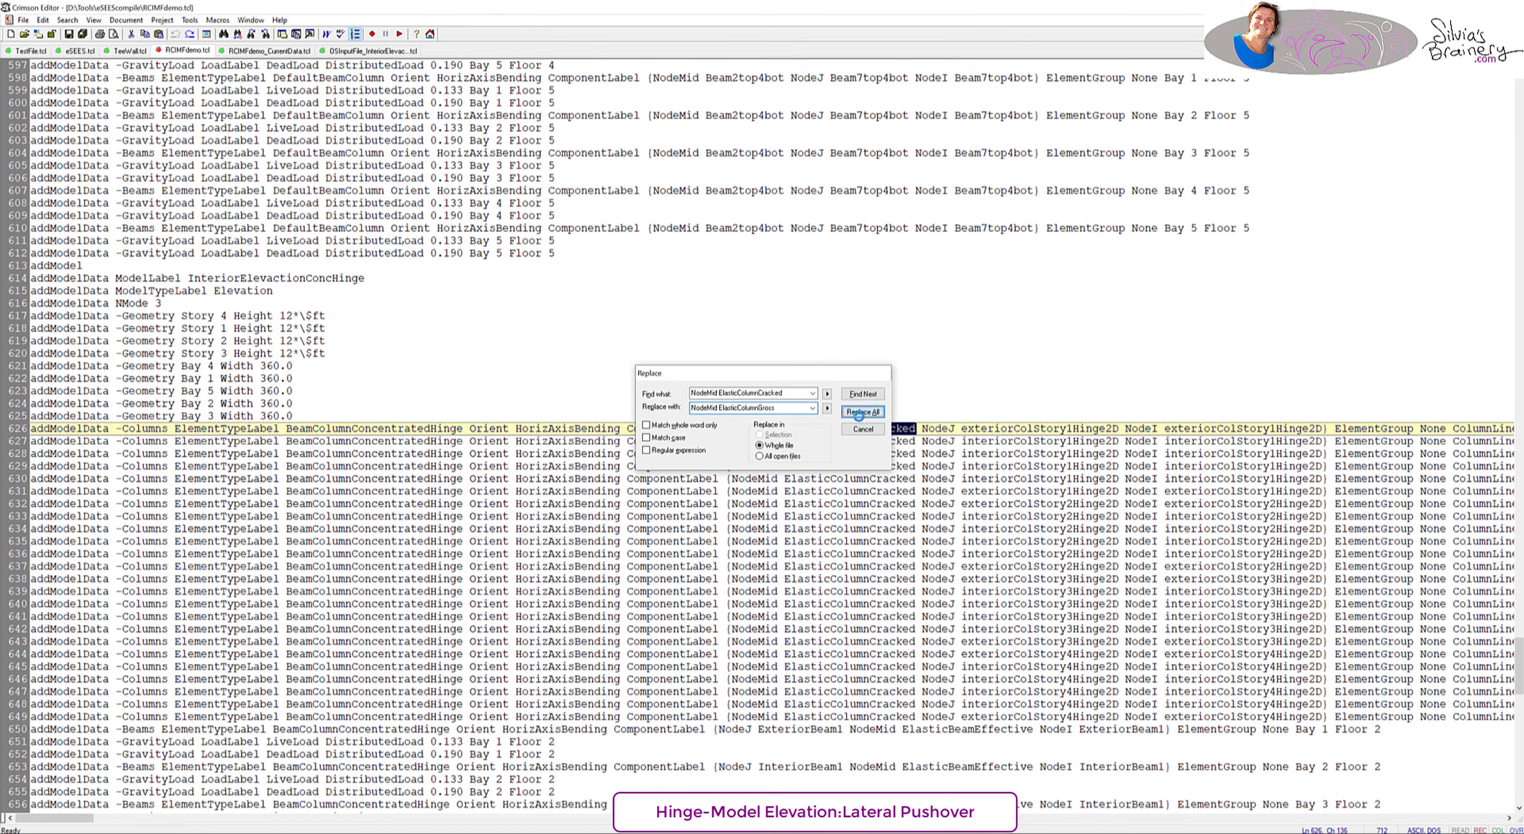
left_click(863, 411)
left_click(816, 451)
left_click(872, 355)
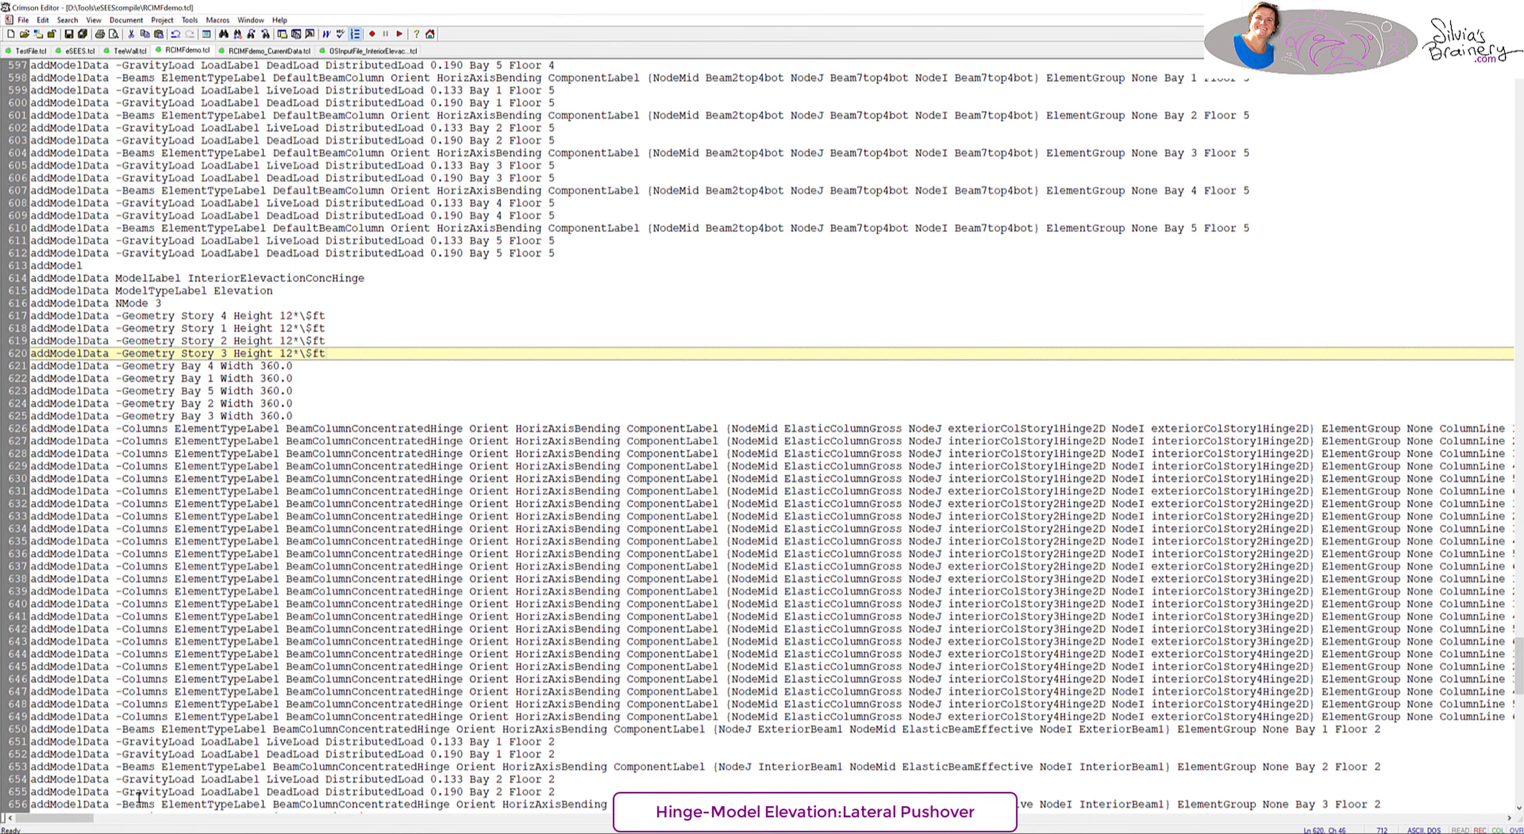
- Switch to eSEES, reload RCIMFdemo.tcl, and go to the load combinations for the InteriorElevactionConcHinge model
left_click(160, 821)
left_click(47, 25)
left_click(82, 53)
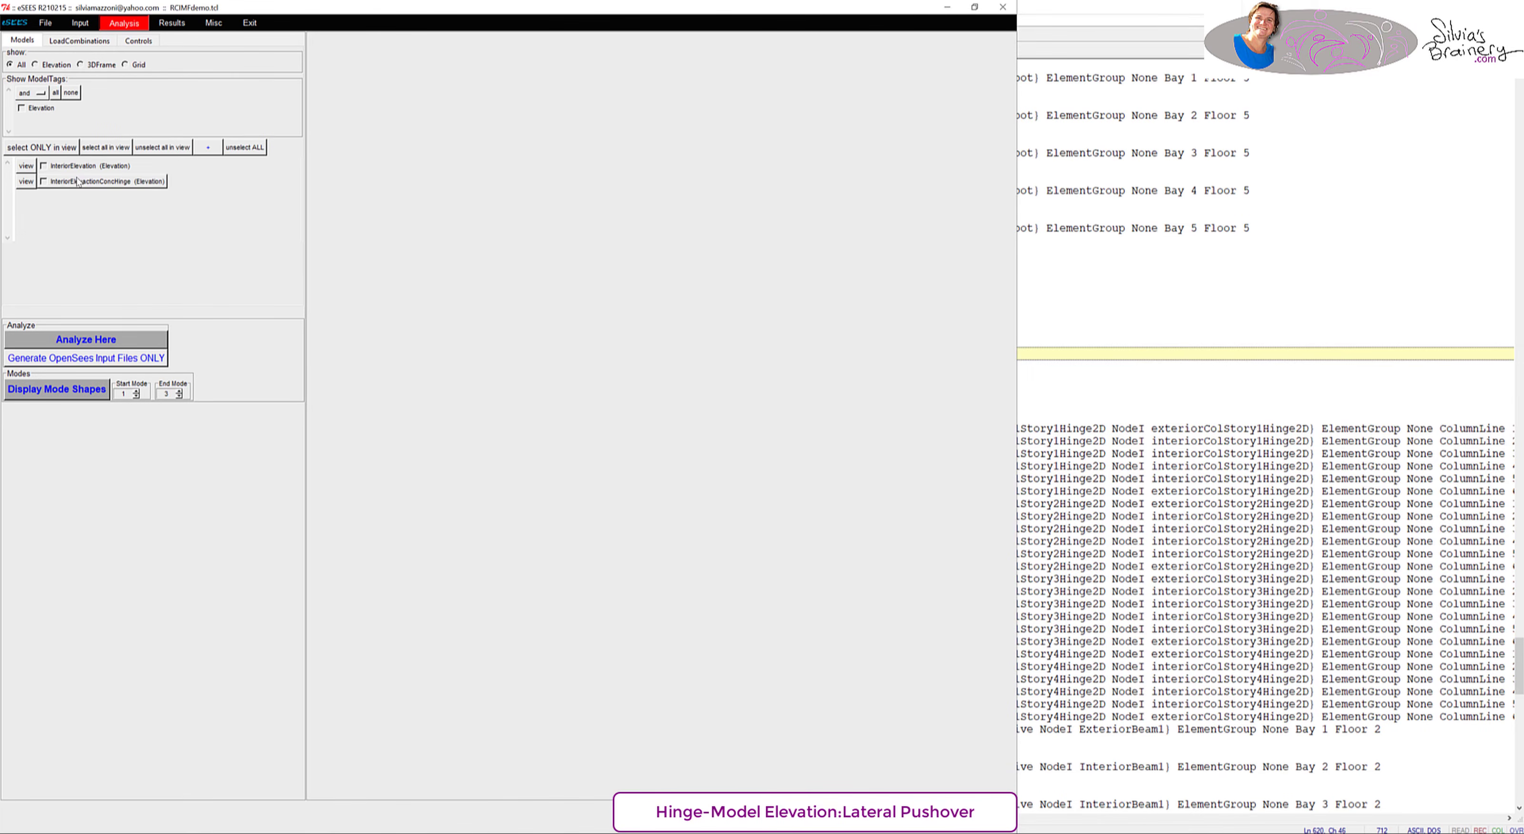
left_click(79, 41)
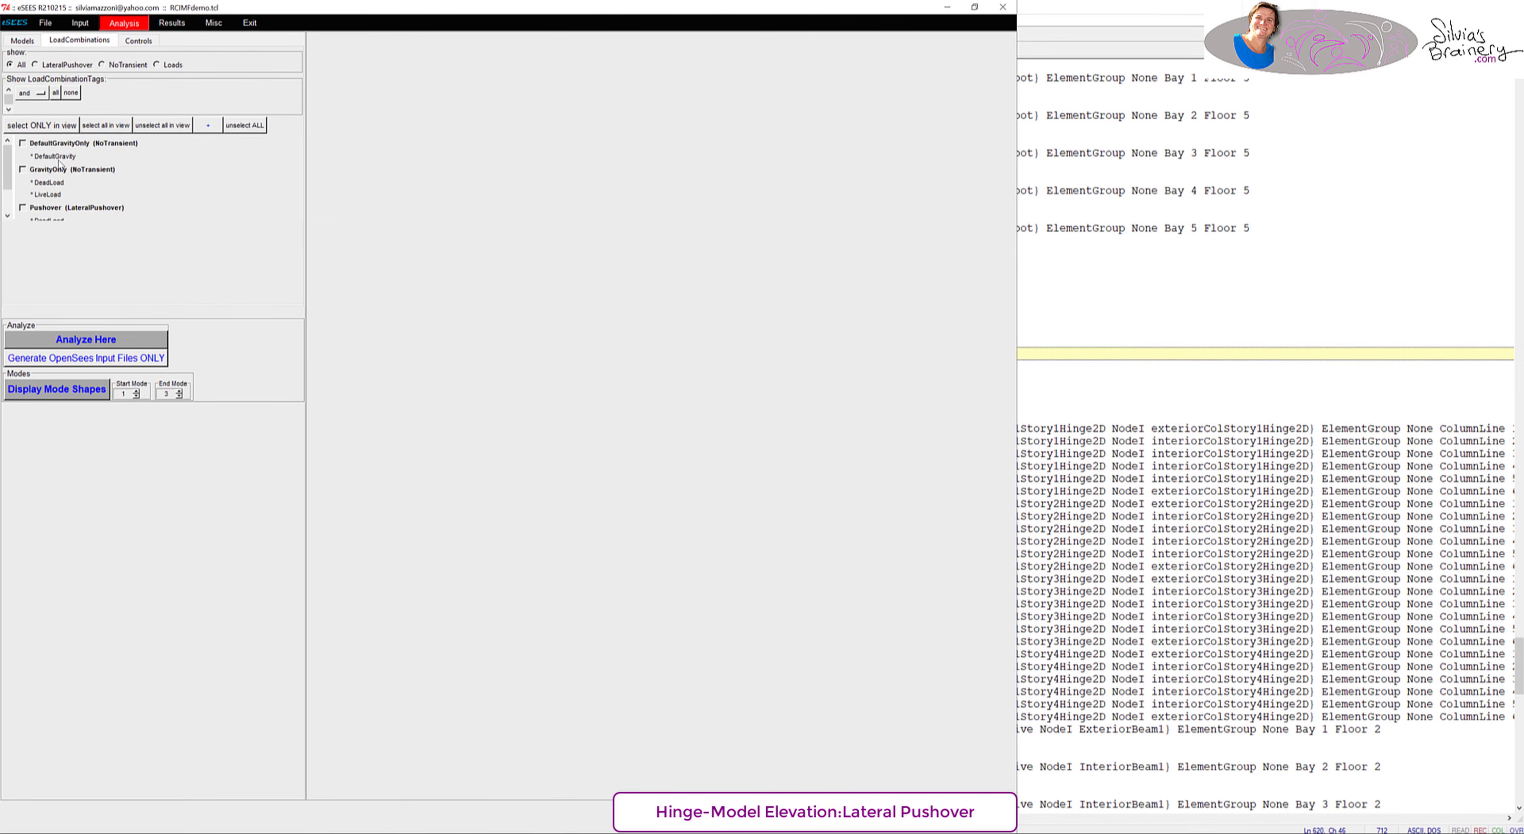
- Display mode shapes 1 to 3 of the hinge model under GravityOnly and continue past the OpenSees console pause
left_click(102, 390)
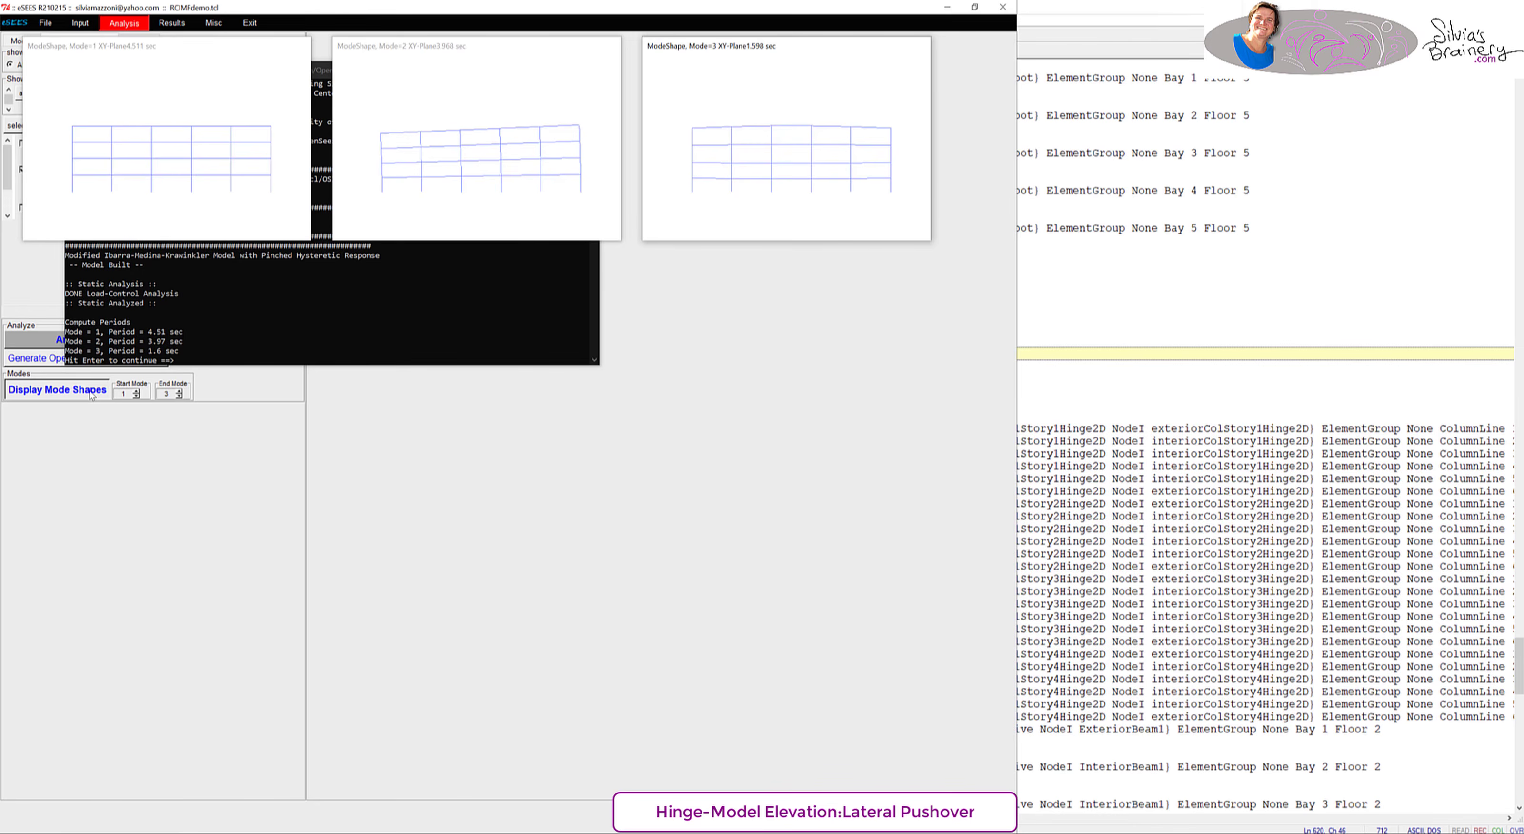
left_click(254, 326)
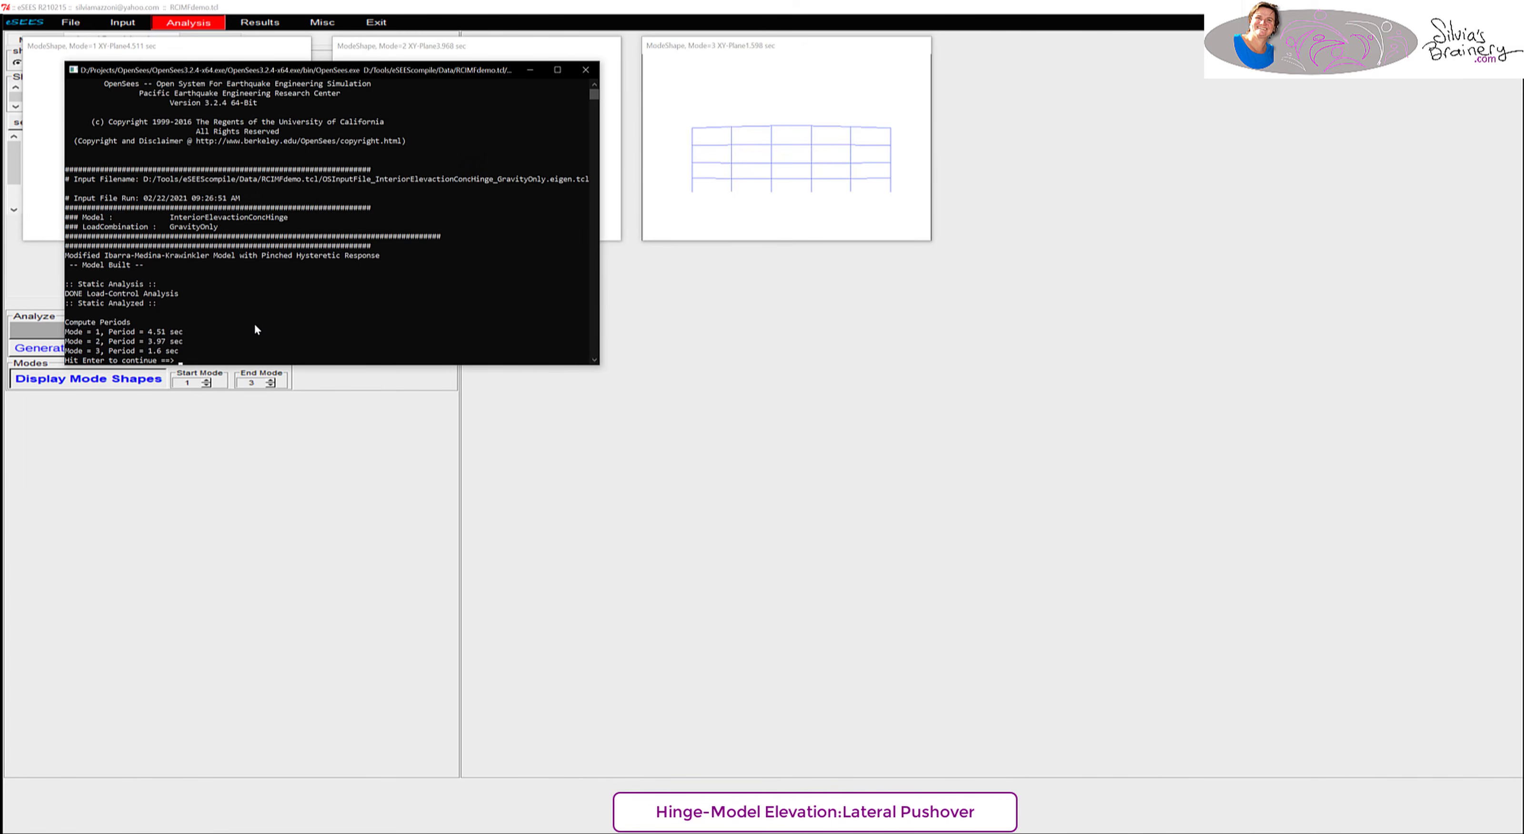
key("Return")
- Switch to RCIMFdemo.tcl in Crimson Editor and copy the "addComponentData Ag 1e9" line into the ElasticColumnGross component definition
left_click(147, 832)
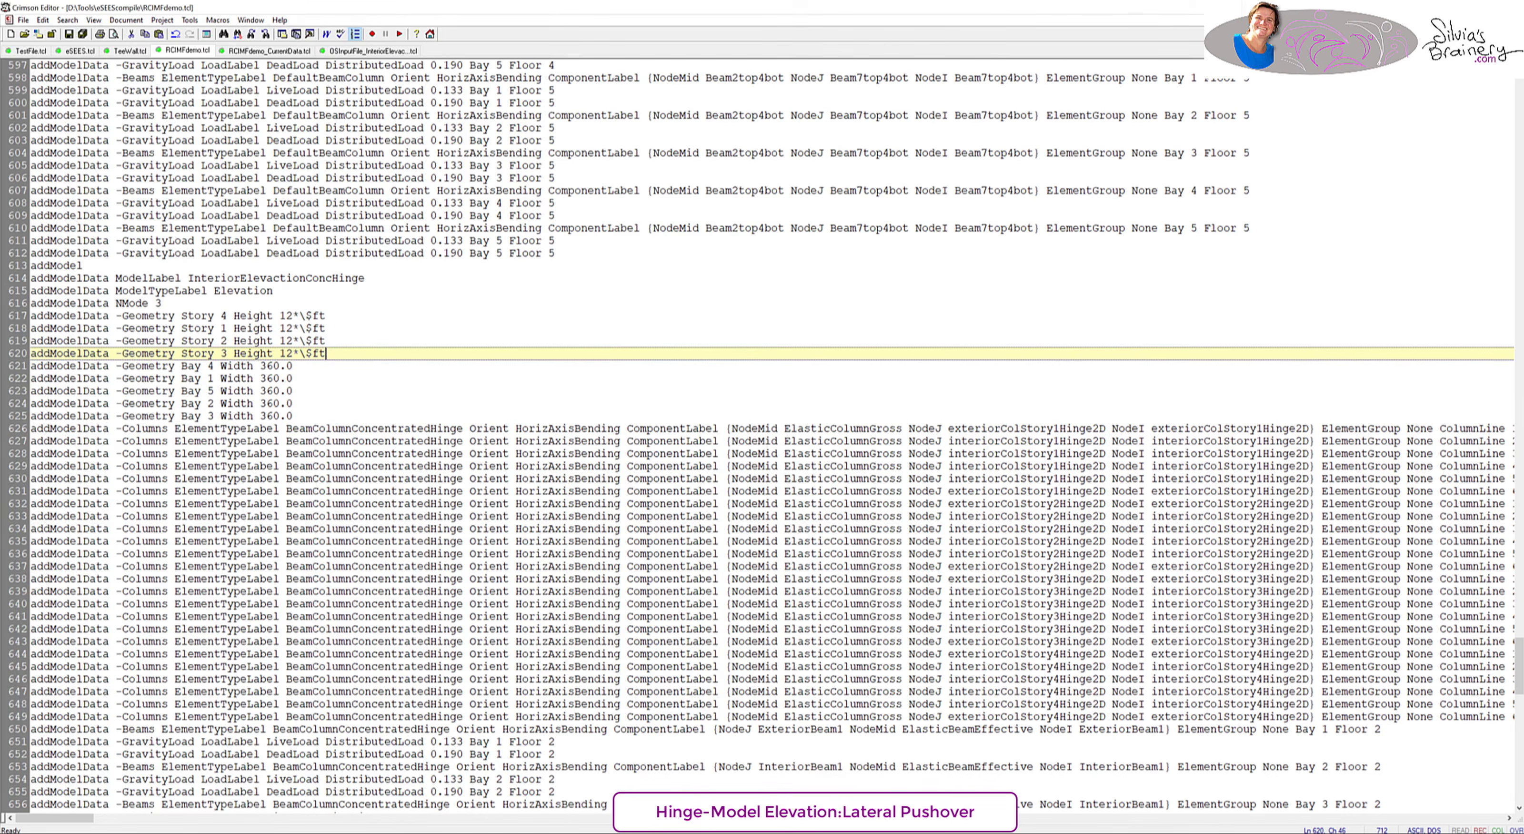
double_click(860, 431)
key("ctrl+shift+F3")
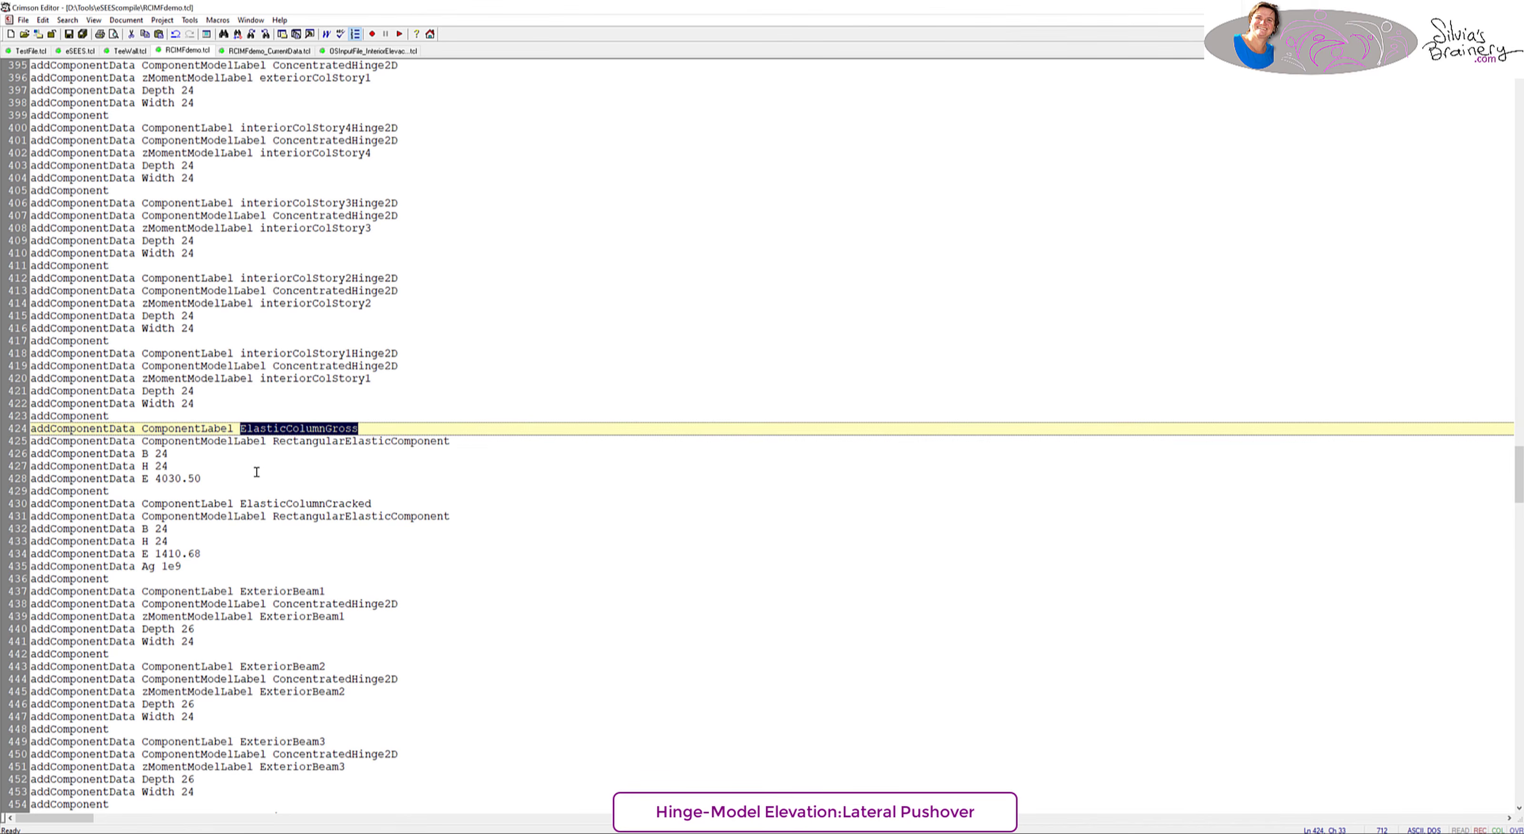
left_click(16, 566)
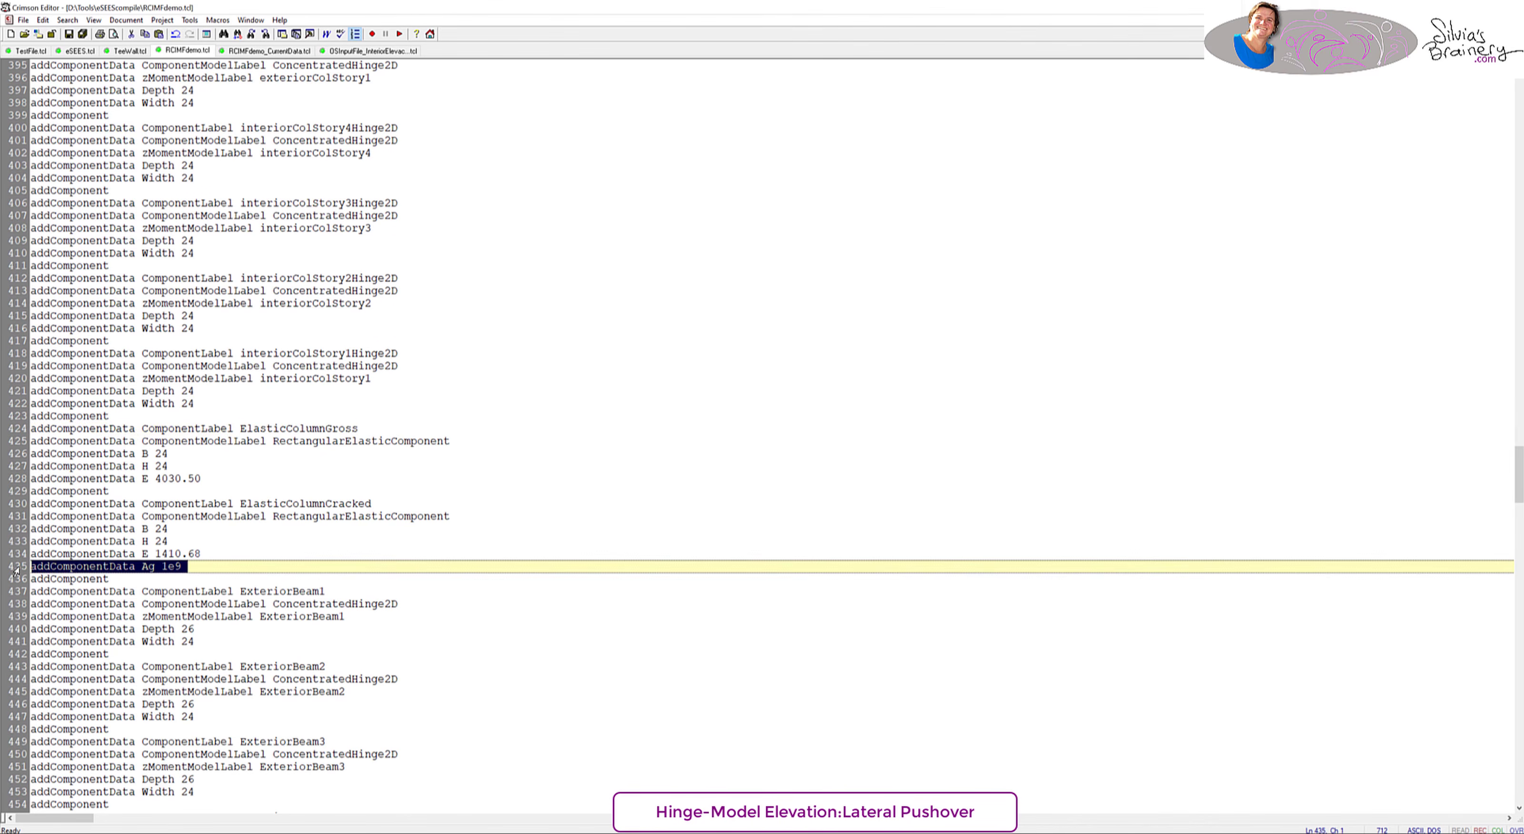
key("ctrl+c")
key("Up")
key("Up")
key("Up")
key("Up")
key("Up")
key("Up")
key("ctrl+v")
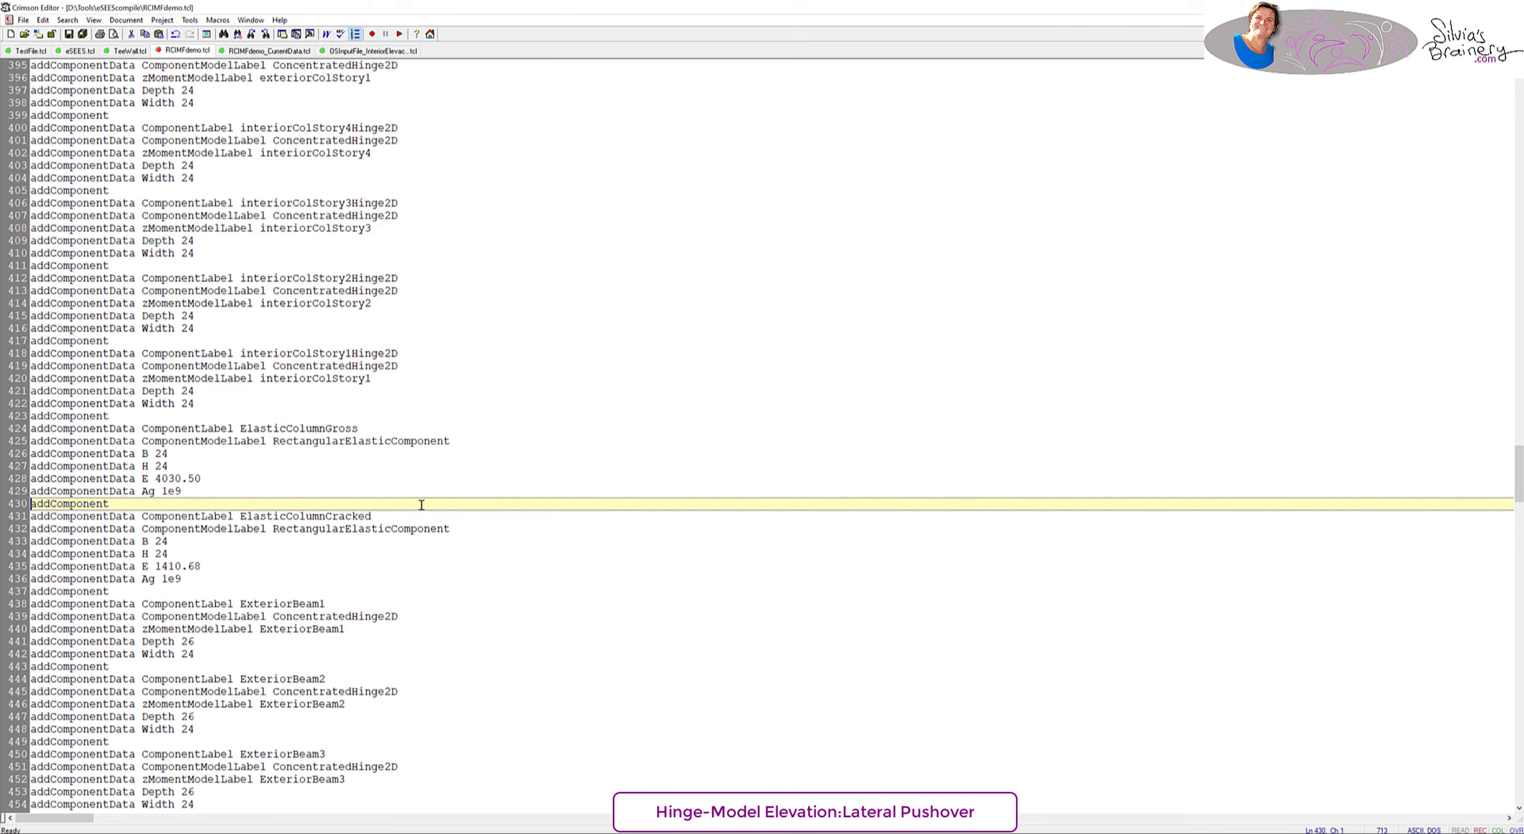
- Find the ElasticBeamEffective component and add the copied "addComponentData Ag 1e9" line at the end of its definition
left_click_drag(286, 516, 240, 517)
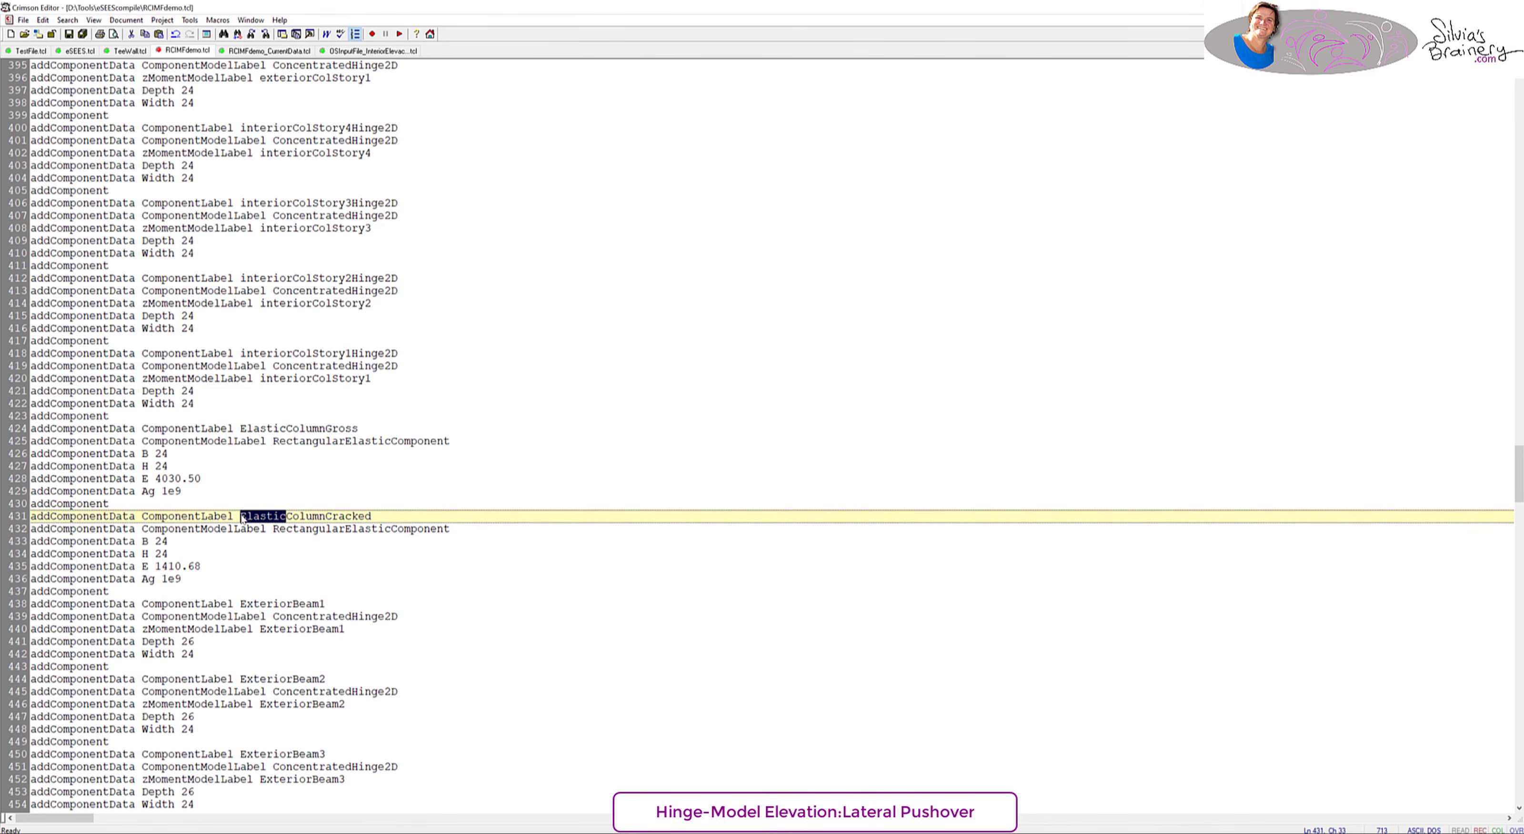
key("F3")
left_click(34, 481)
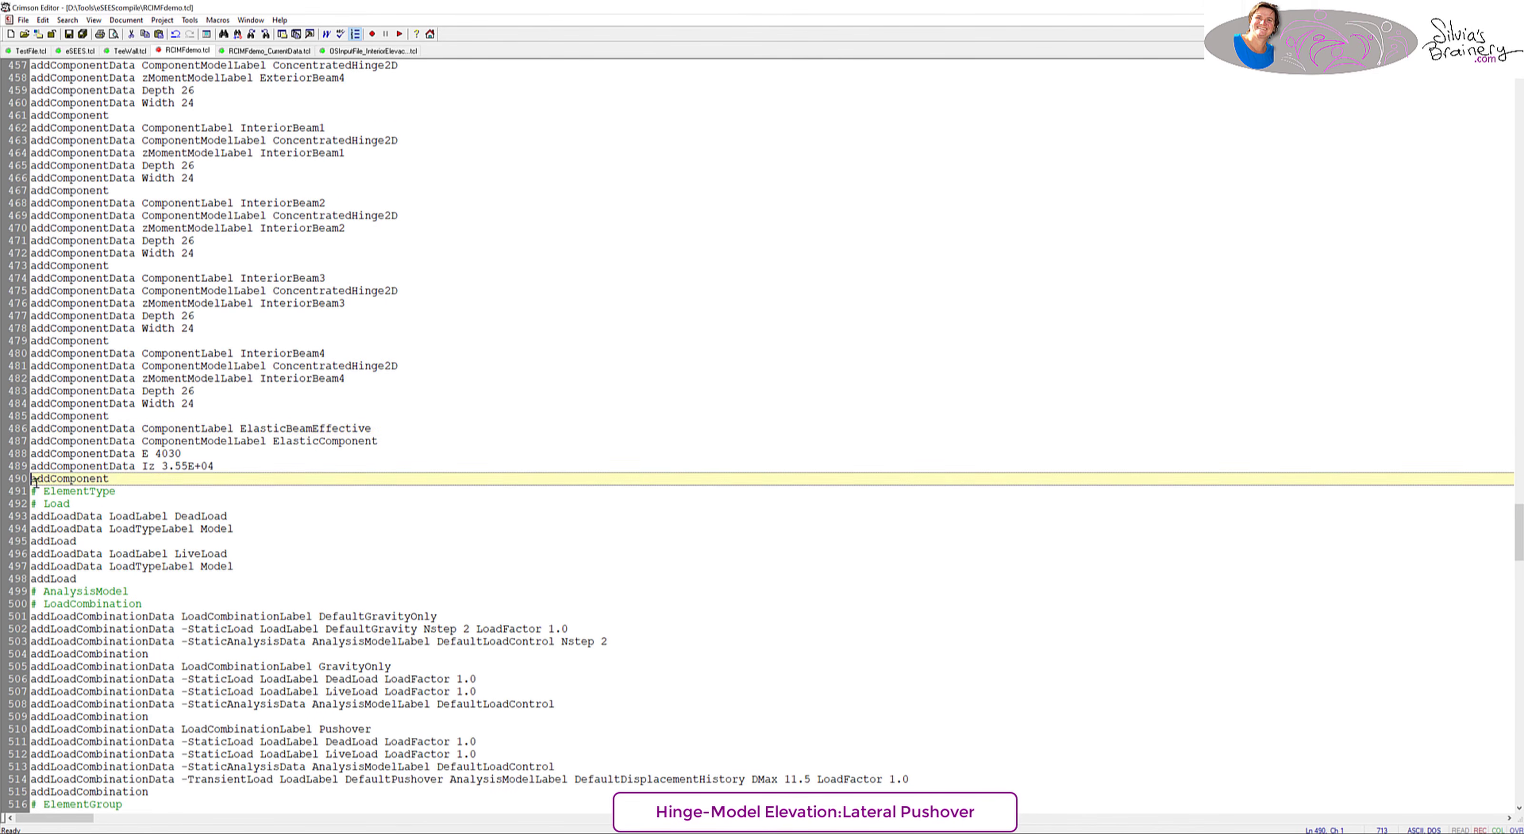
key("ctrl+v")
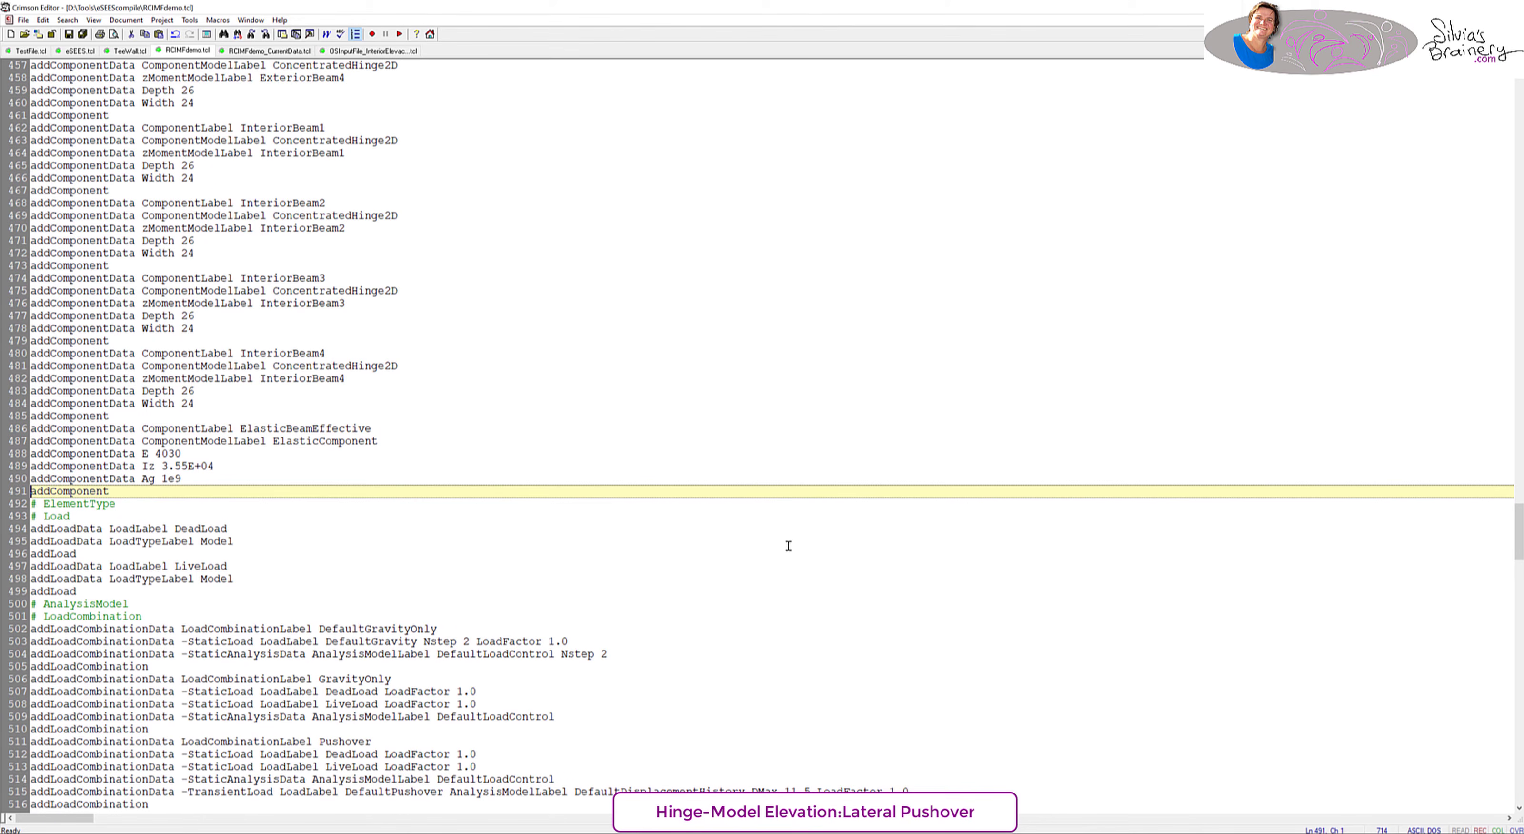
- Switch to eSEES and reload and source RCIMFdemo.tcl
left_click(164, 819)
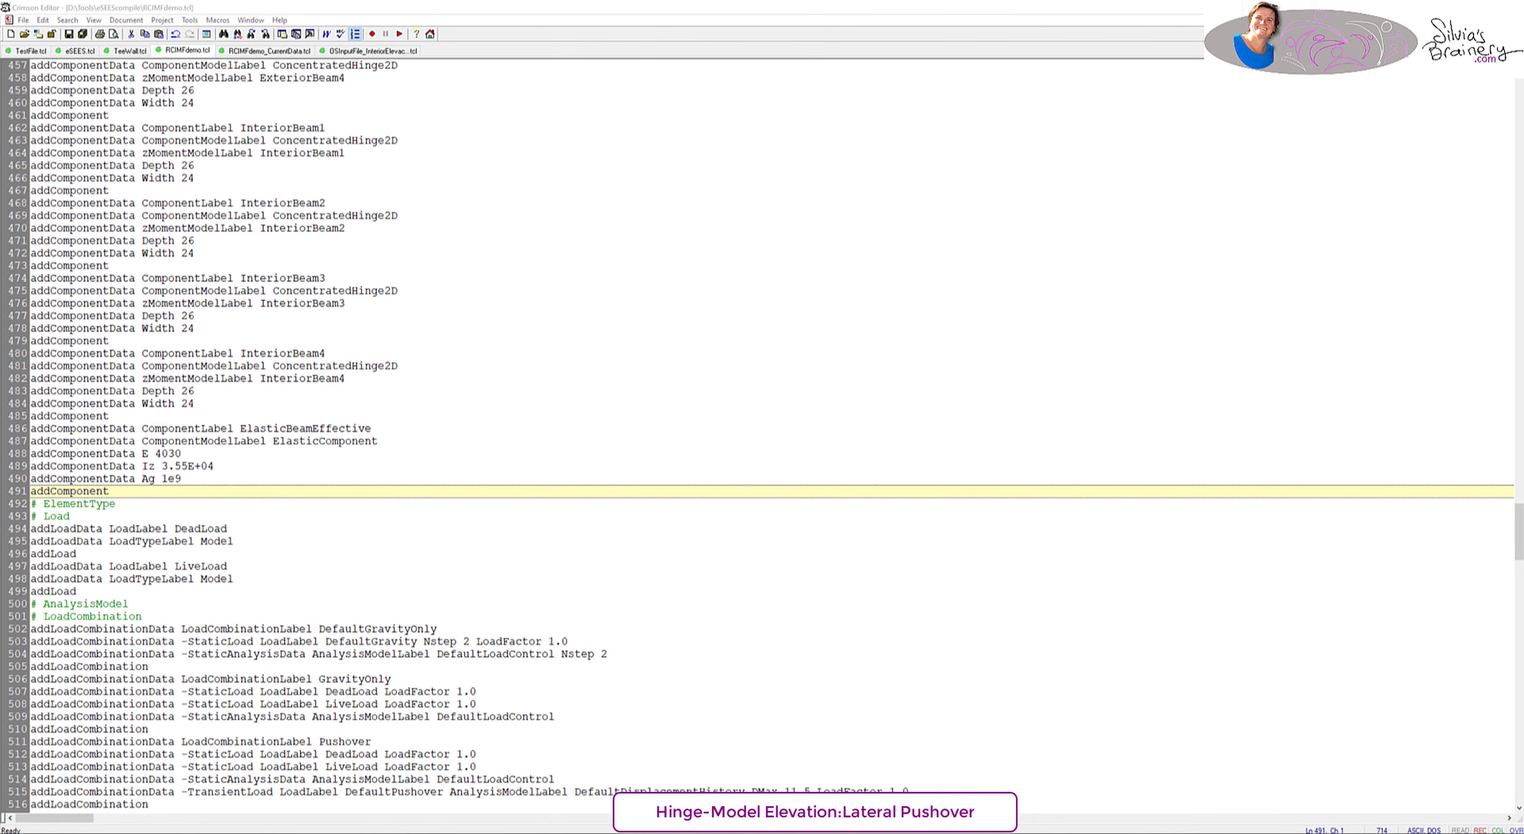
left_click(48, 24)
left_click(90, 56)
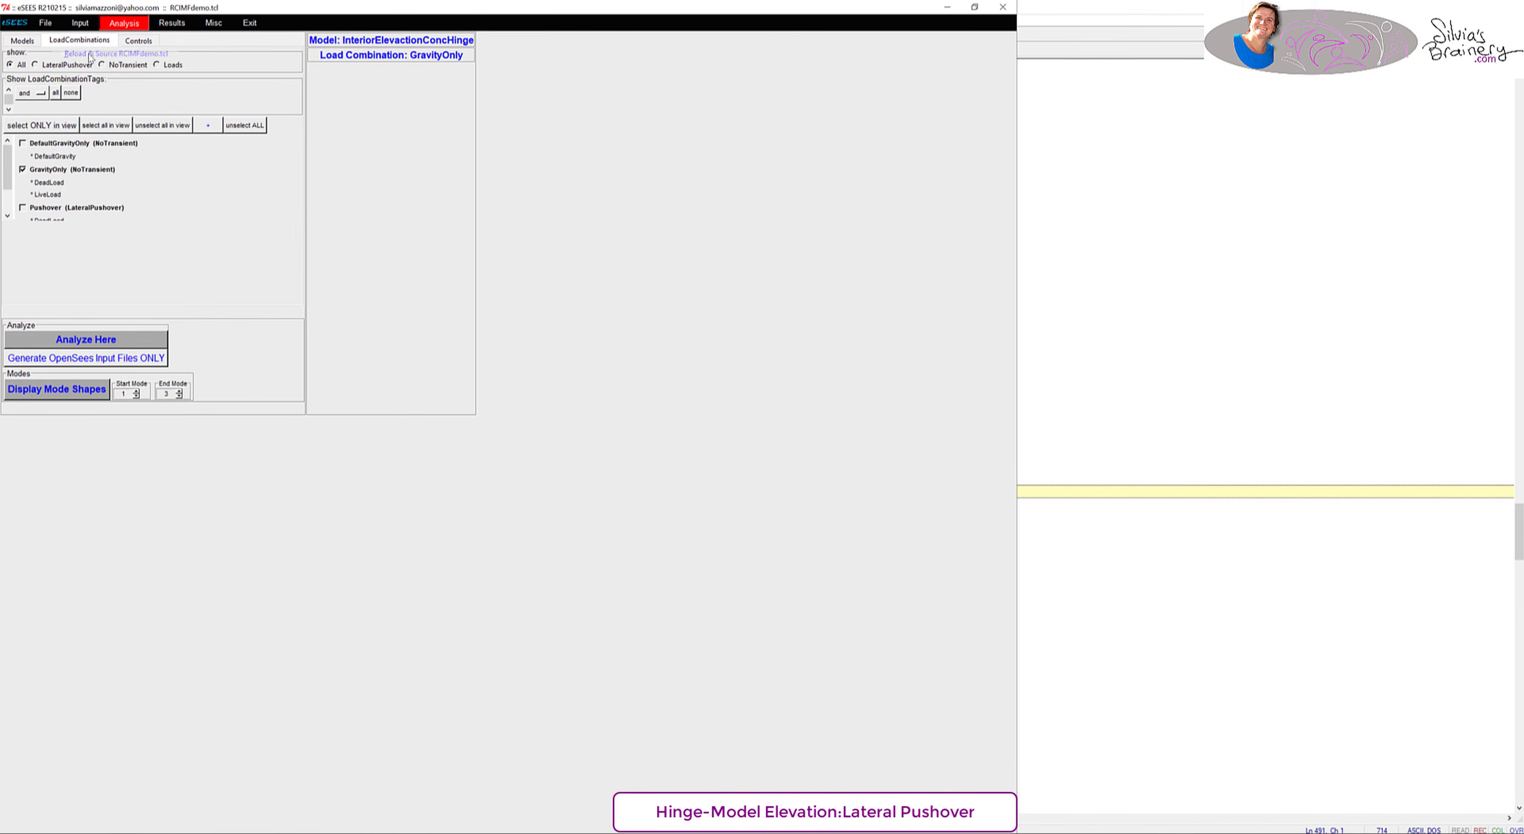
- Open the ElasticBeamEffective elastic component for editing to check its input arguments
left_click(80, 23)
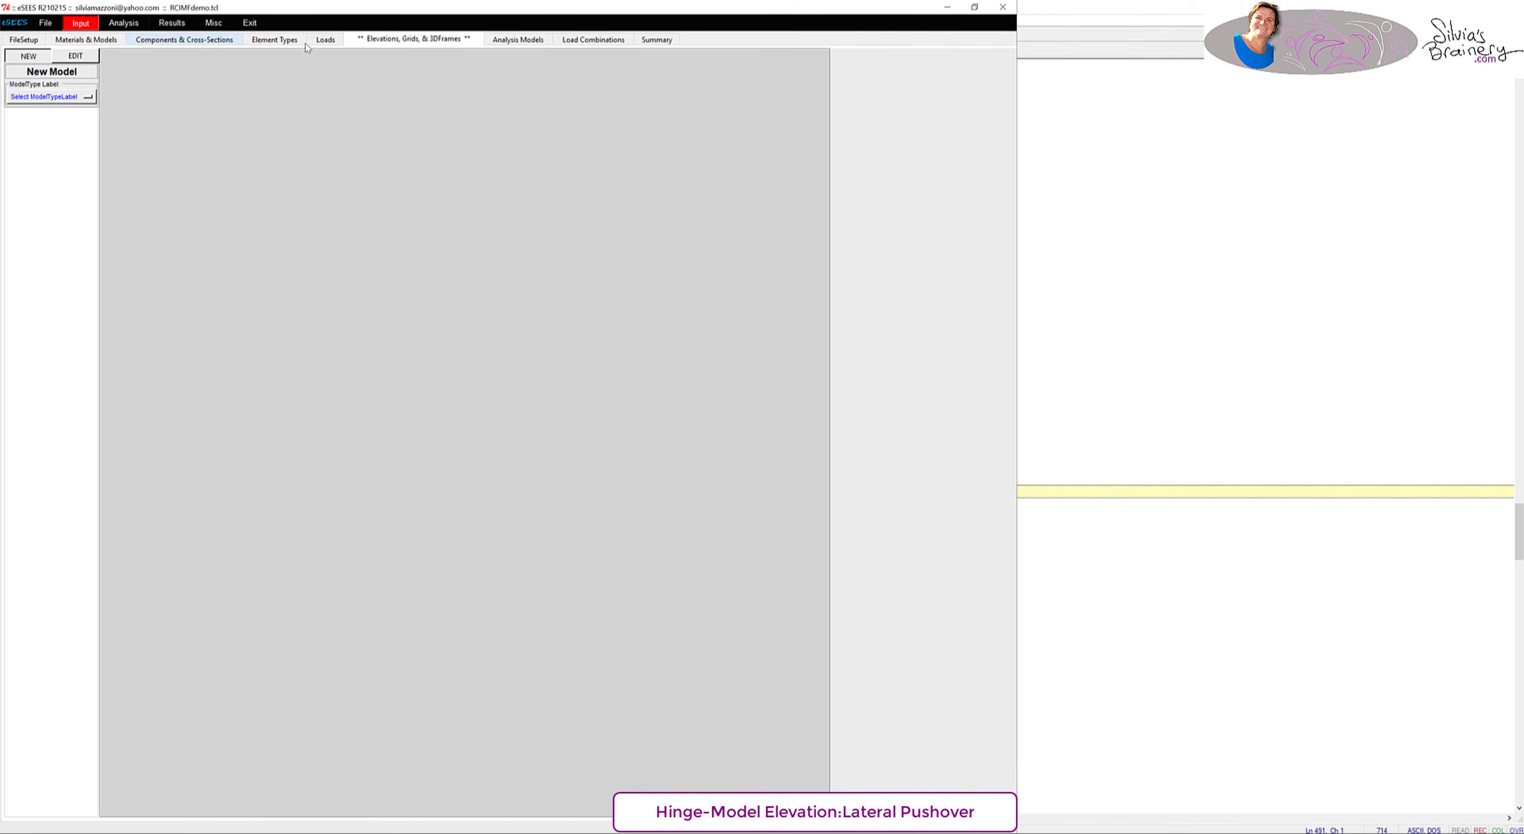
left_click(145, 39)
left_click(34, 56)
left_click(27, 81)
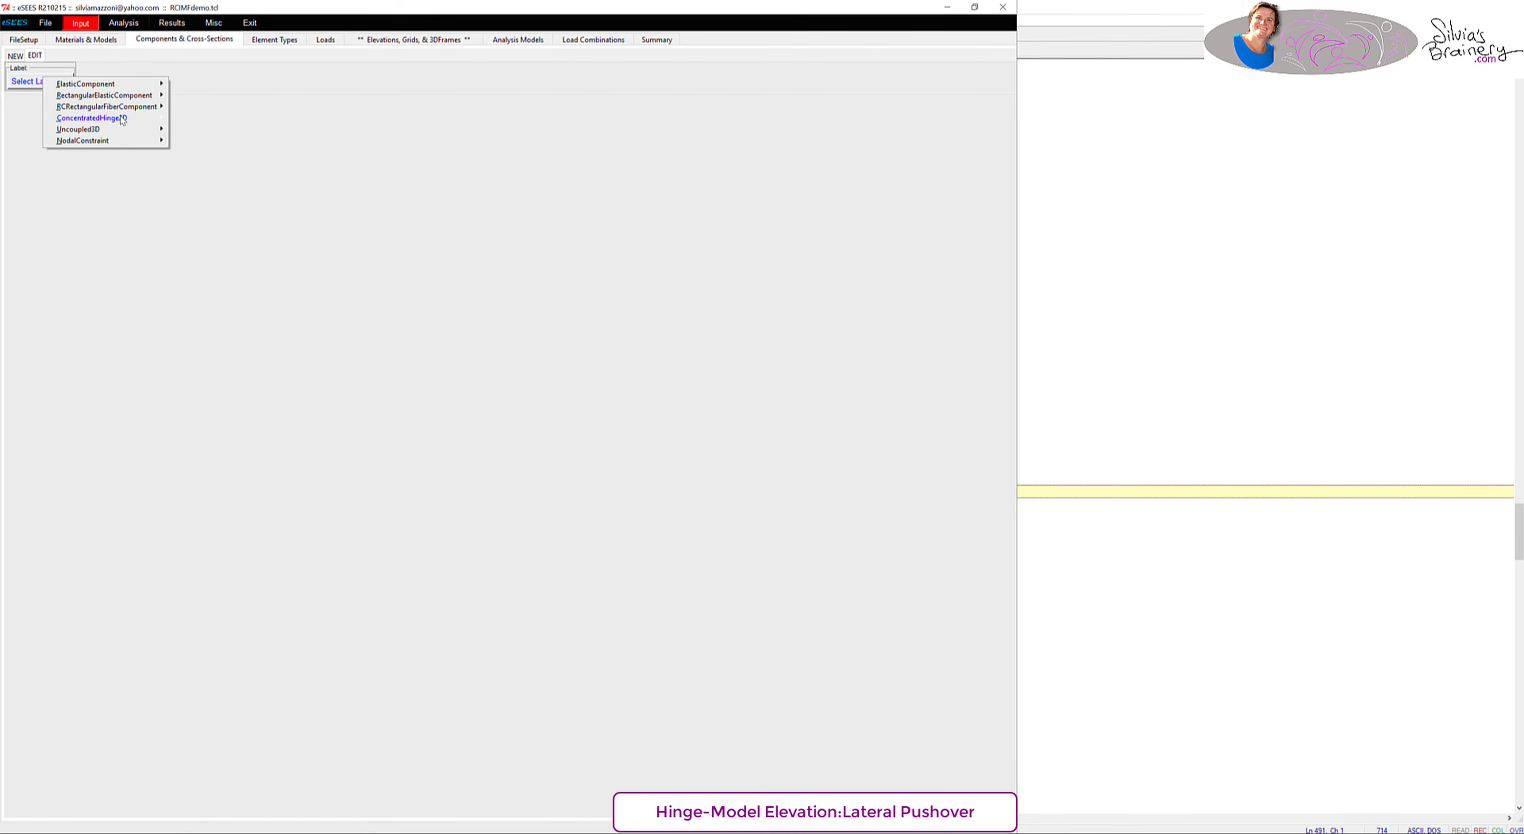
mouse_move(141, 105)
left_click(194, 84)
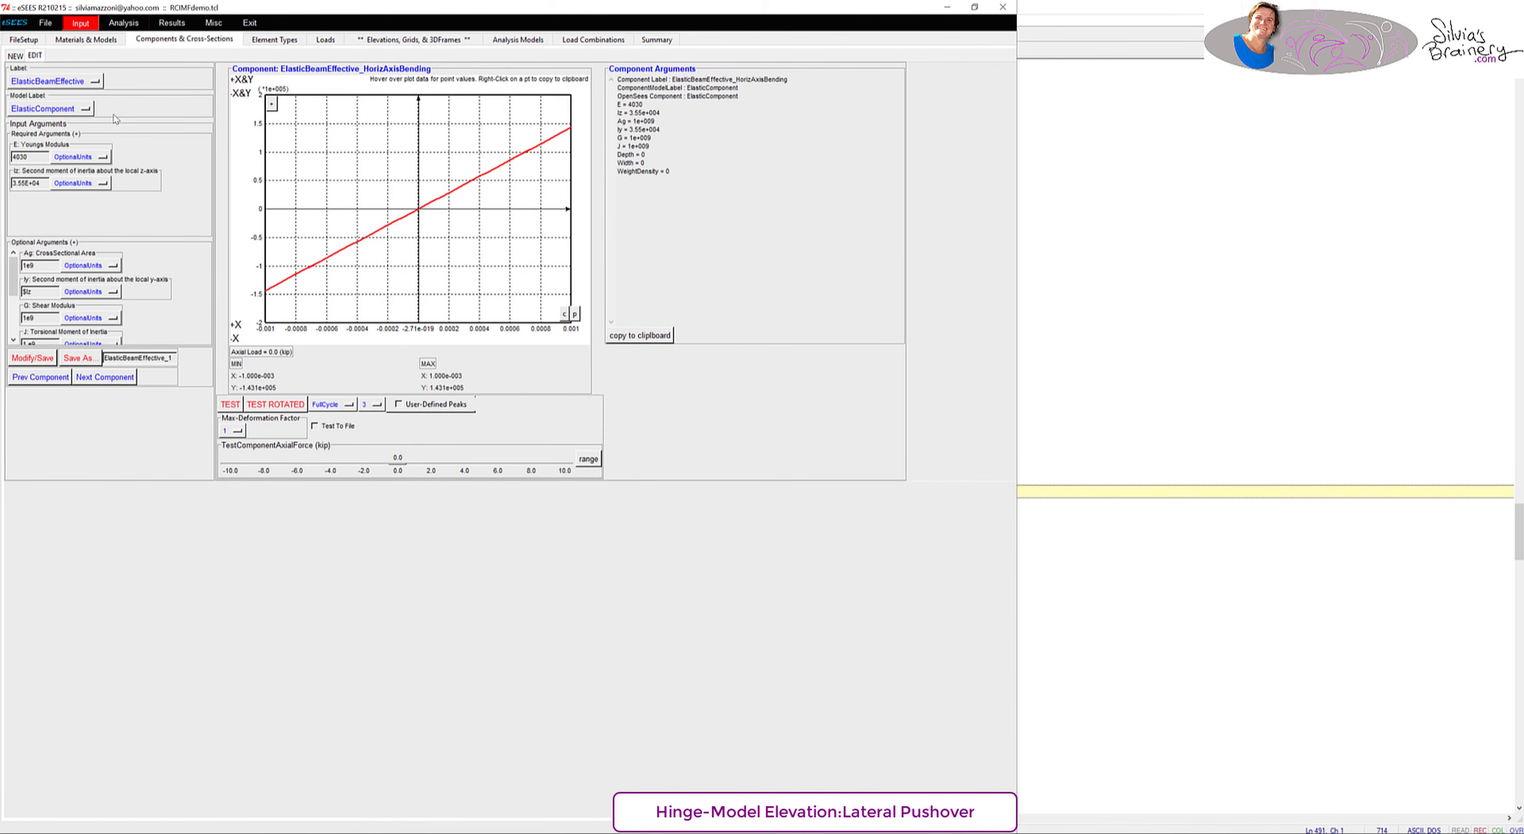
- Display mode shapes 1 to 3 of InteriorElevactionConcHinge under the GravityOnly combination and continue past the console pause
left_click(122, 23)
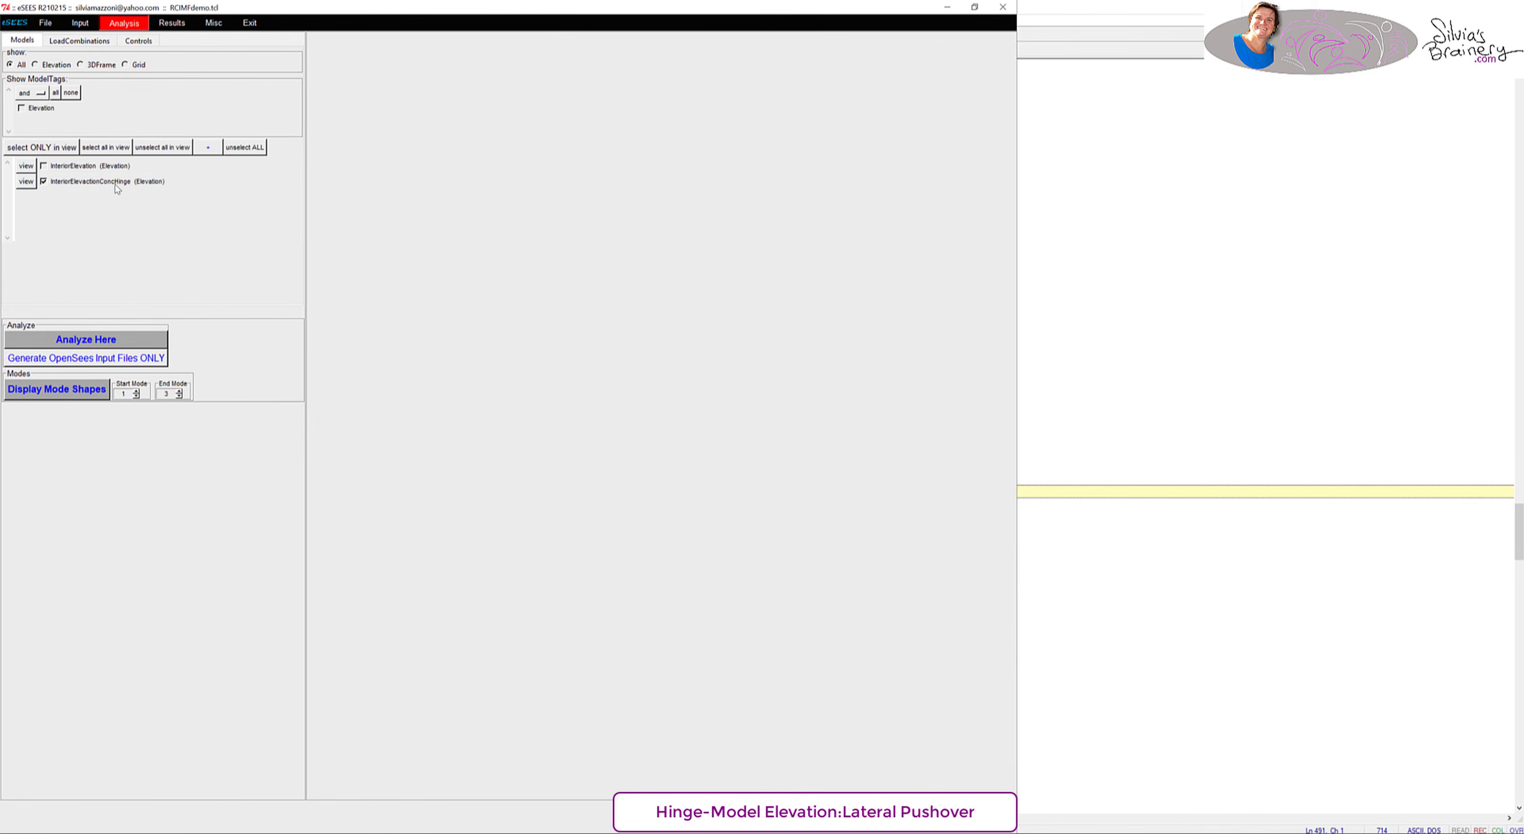
left_click(79, 40)
left_click(53, 170)
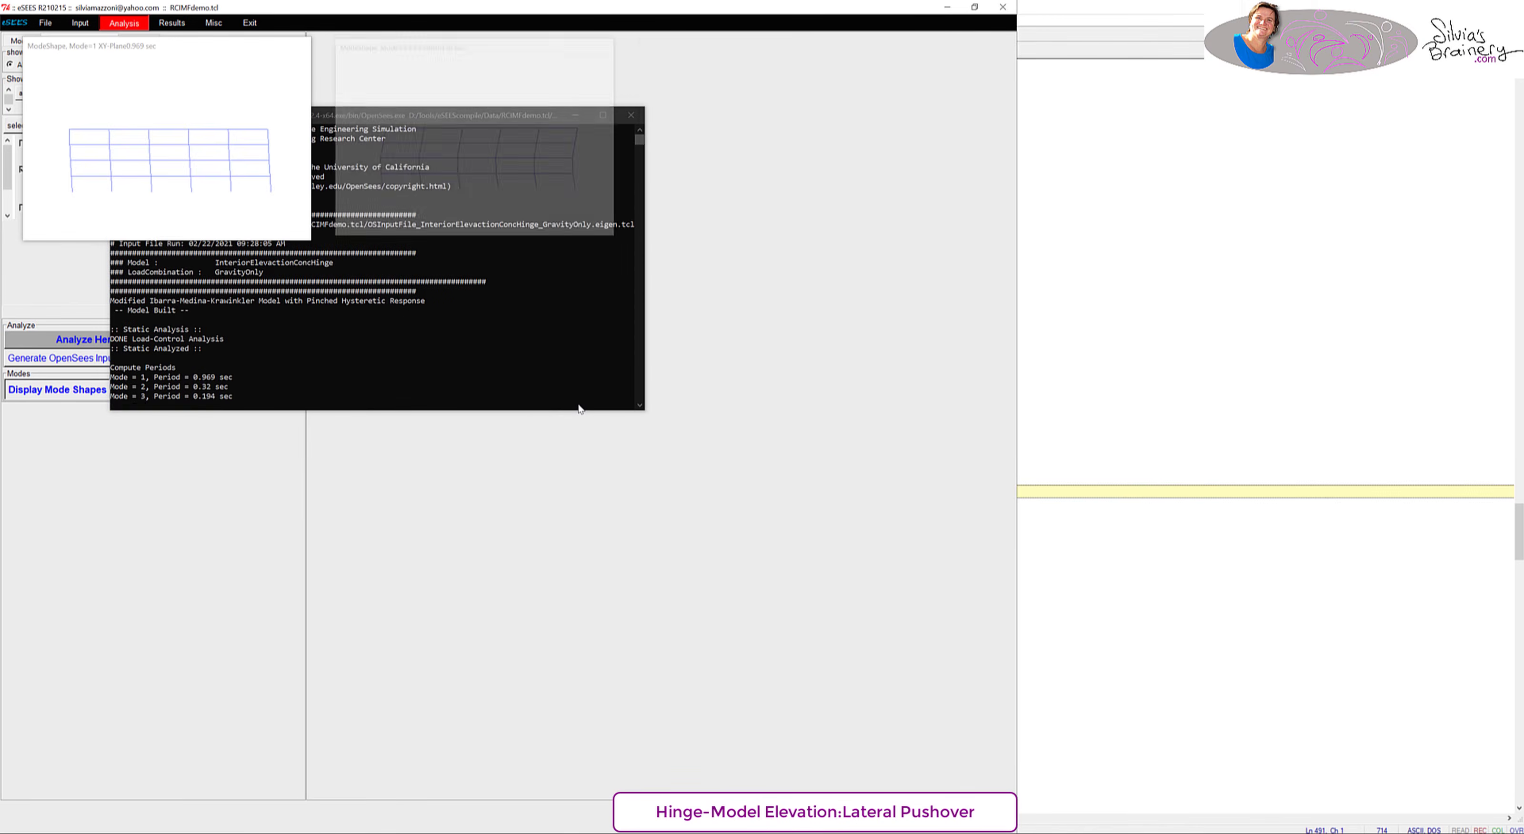
left_click(254, 333)
key("Return")
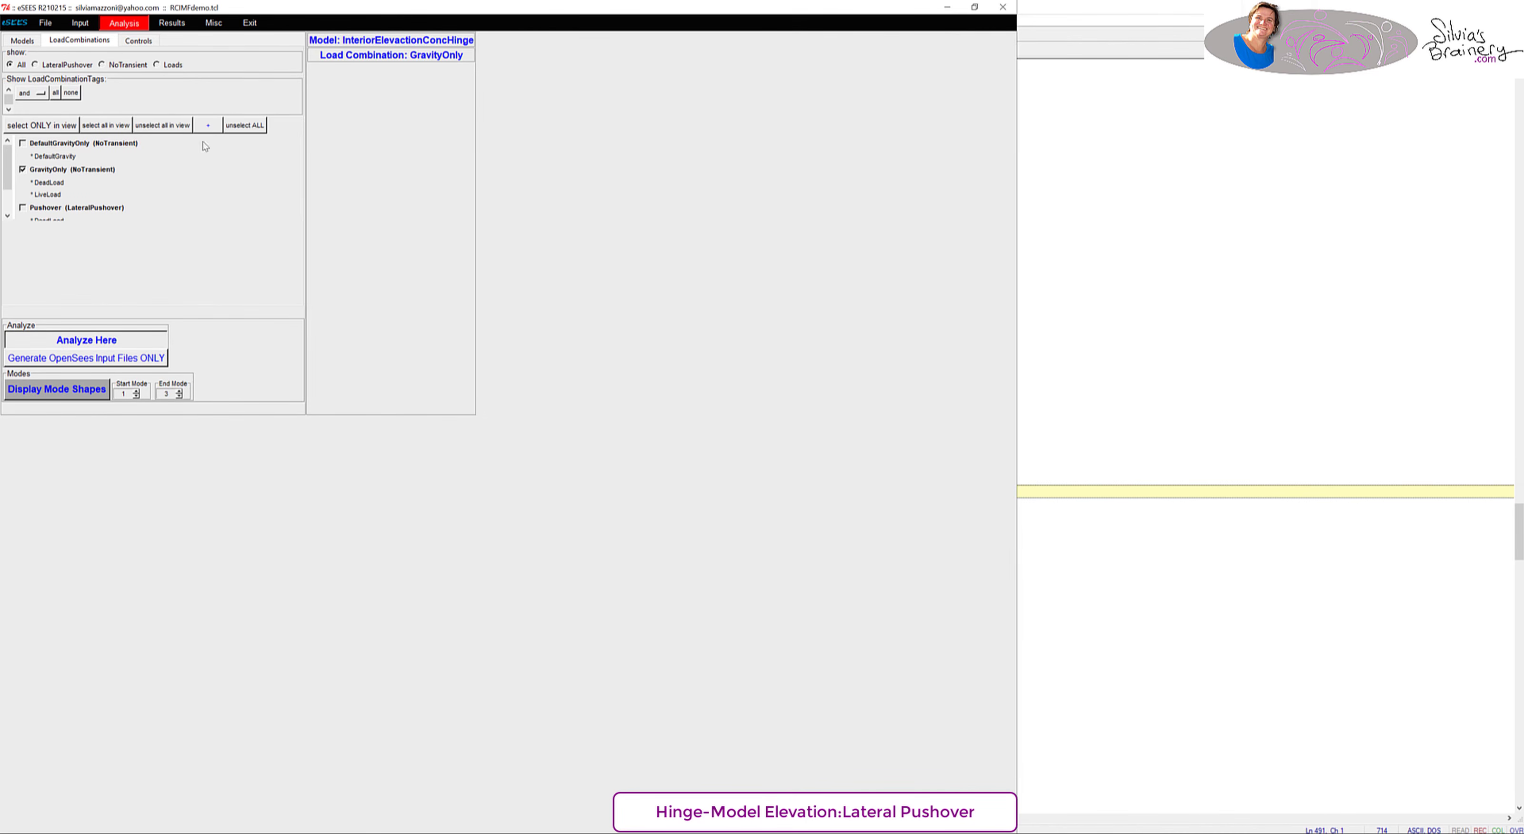
- Select the Pushover load combination instead of GravityOnly and run the analysis of the hinge model
left_click(89, 207)
left_click(68, 172)
left_click(109, 342)
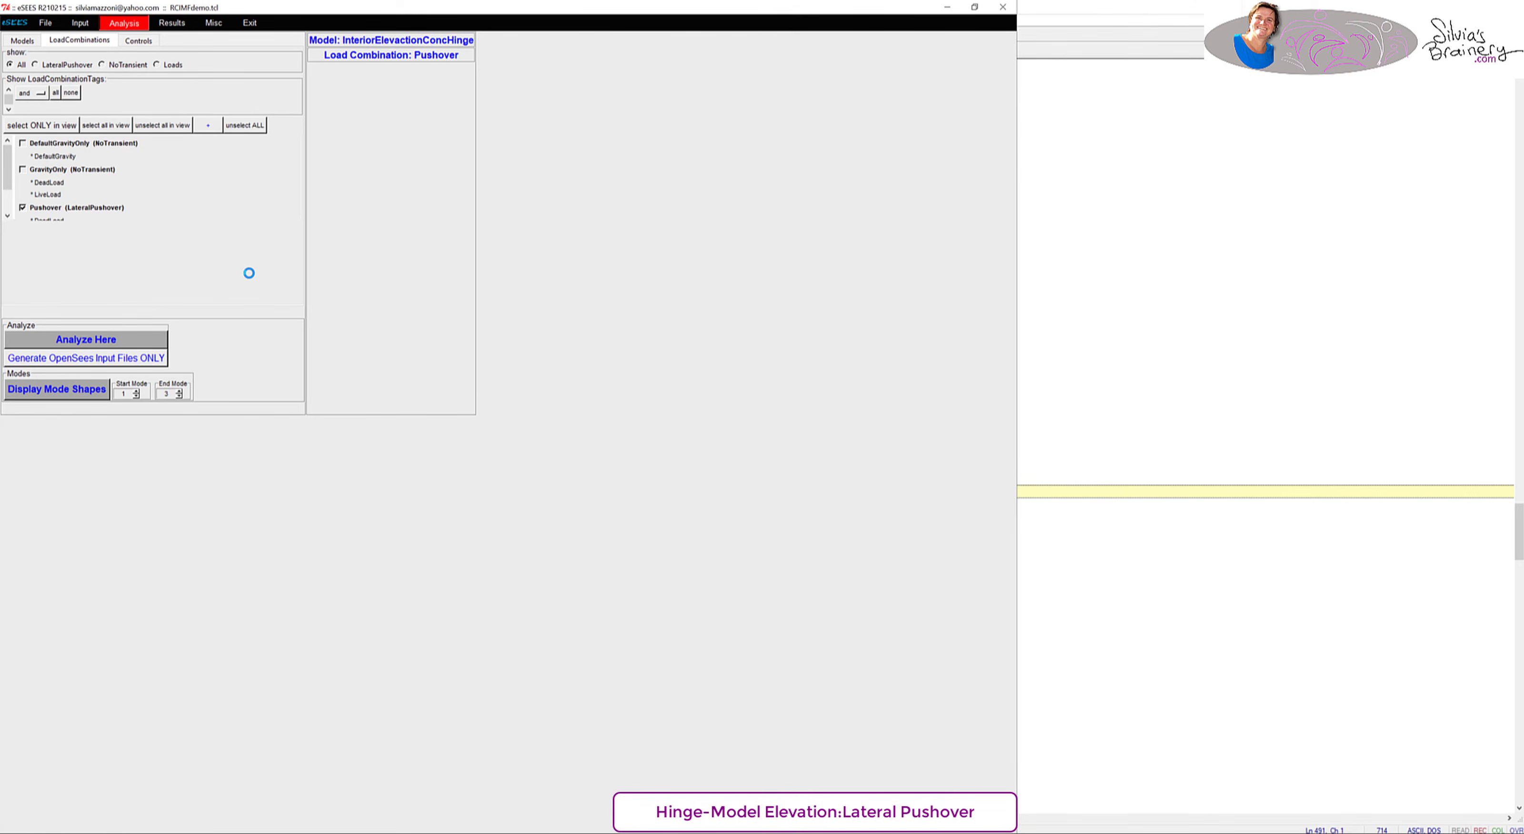
- Copy the hinge model's pushover base shear and displacement data from the results into Sheet4 of Book2.xlsx, starting at W1
left_click(172, 22)
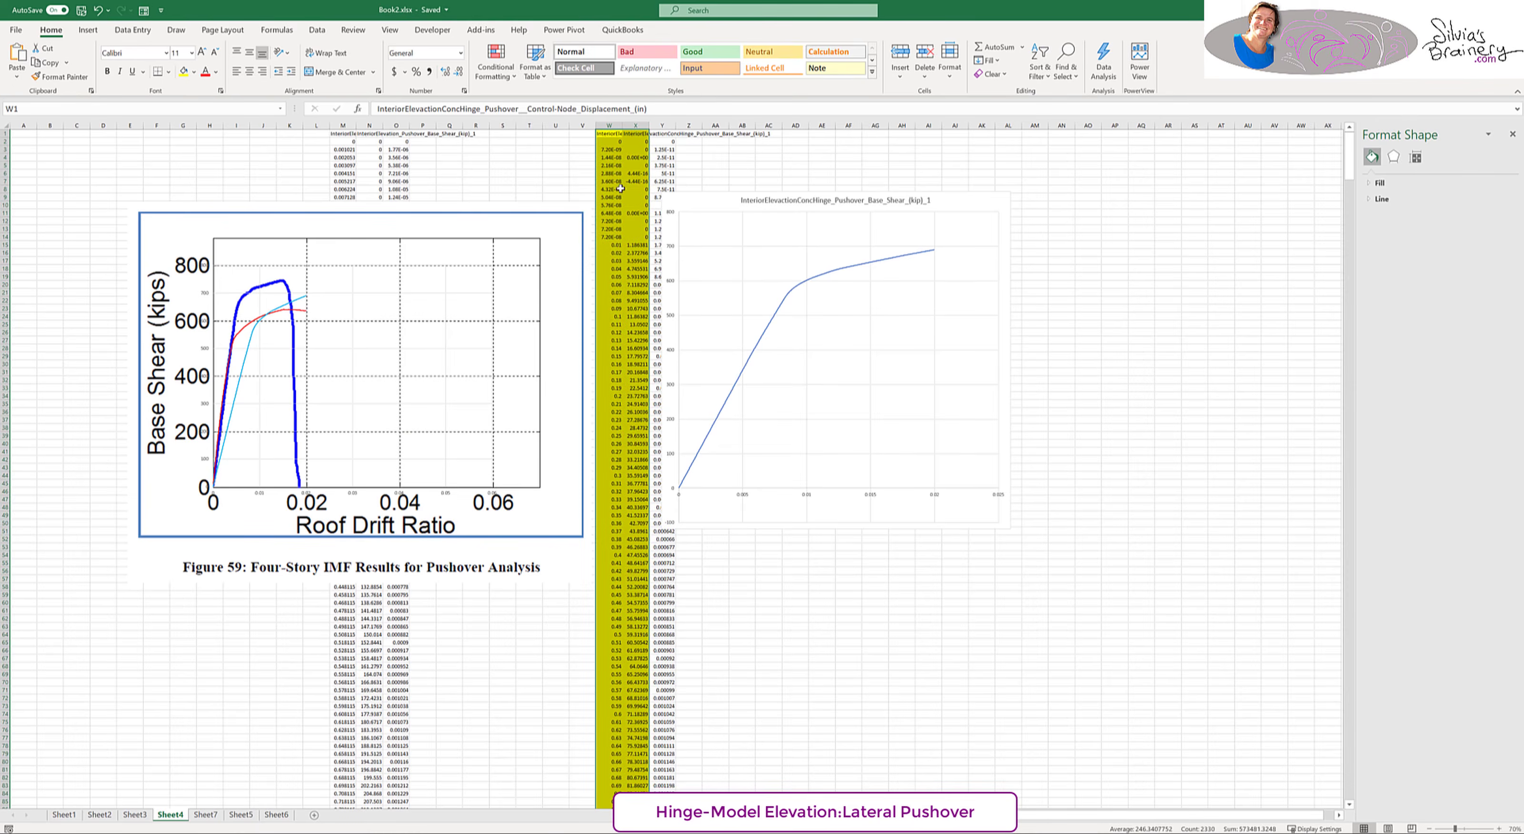
left_click(608, 141)
key("ctrl+v")
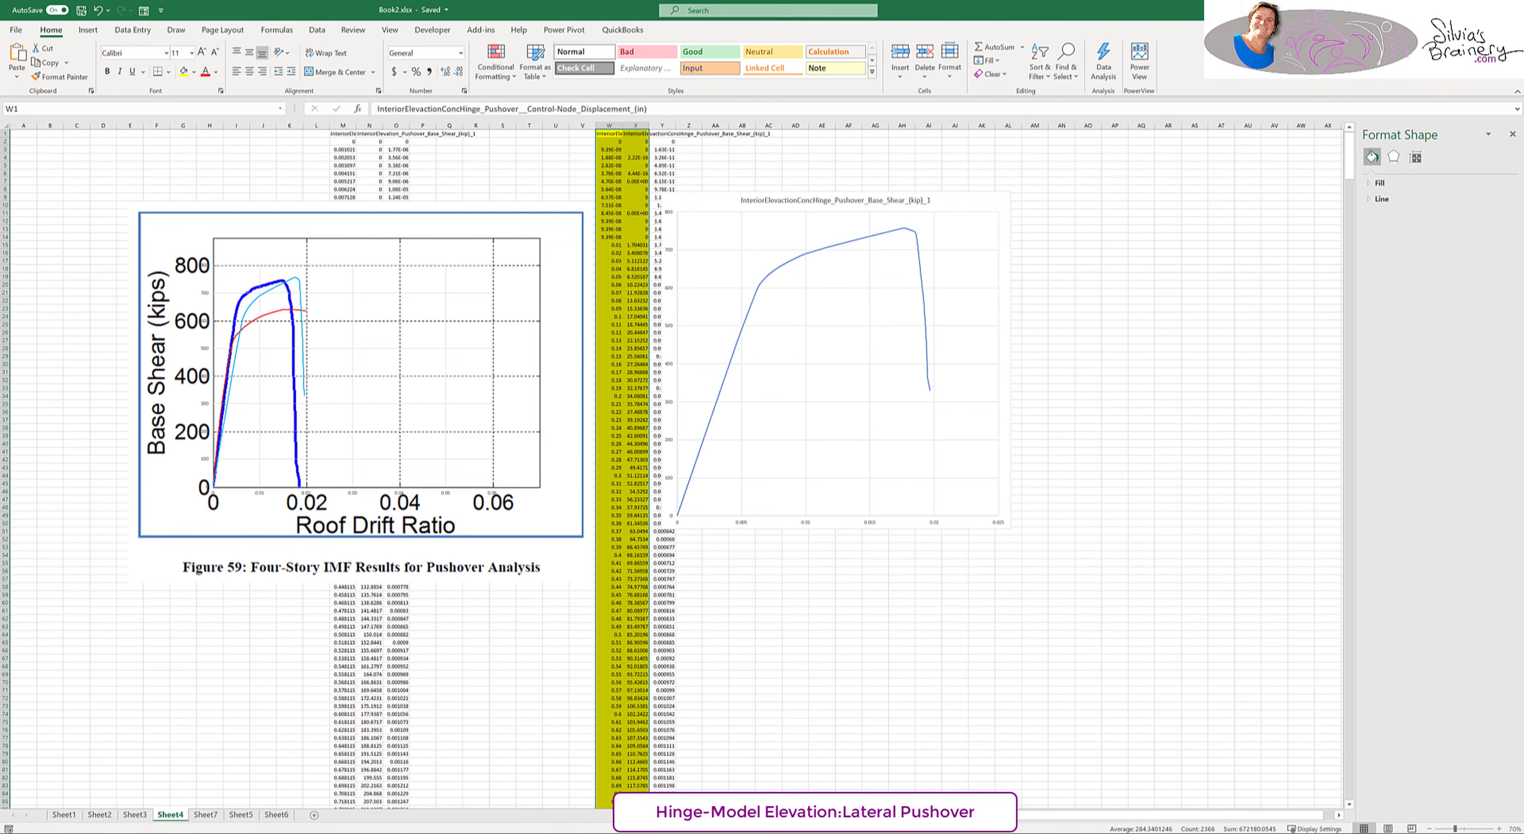
- Switch to eSEES and start a new UniformEQ load with ground motion file H-E01140.at2 from the GMfiles folder
key("alt+Tab")
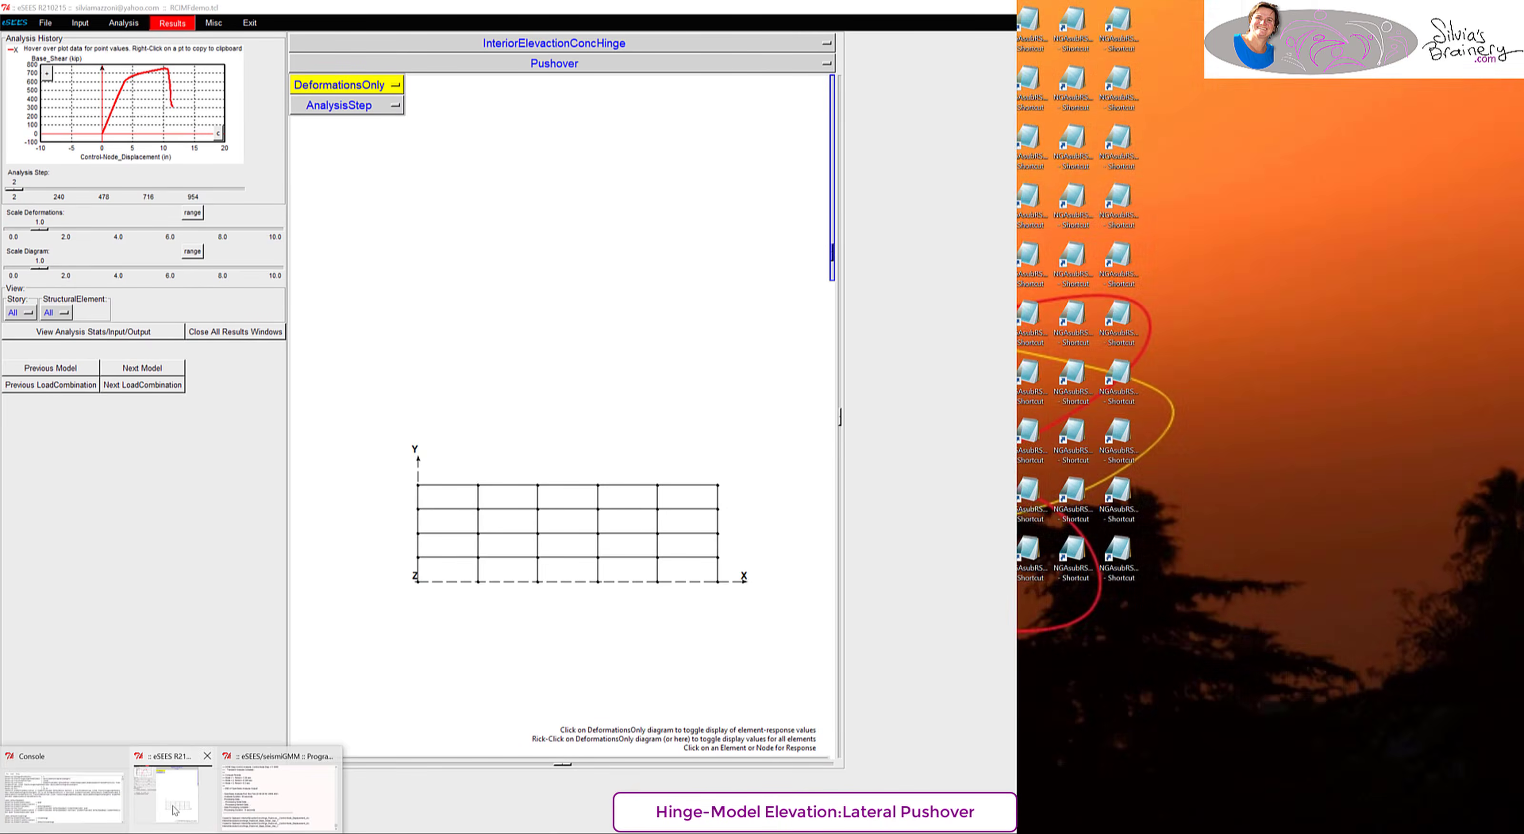
left_click(164, 807)
left_click(81, 24)
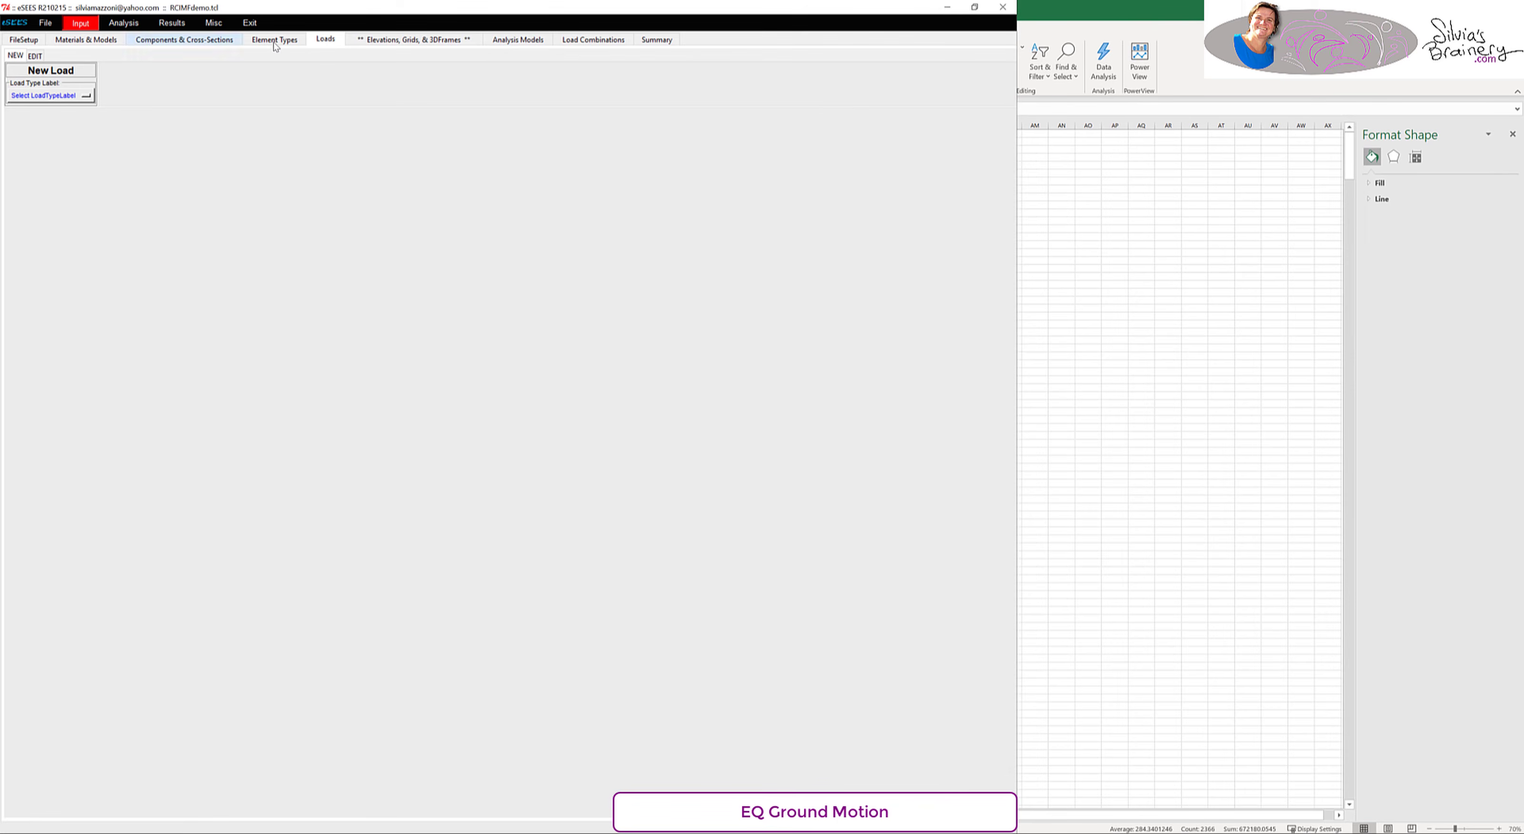
left_click(42, 97)
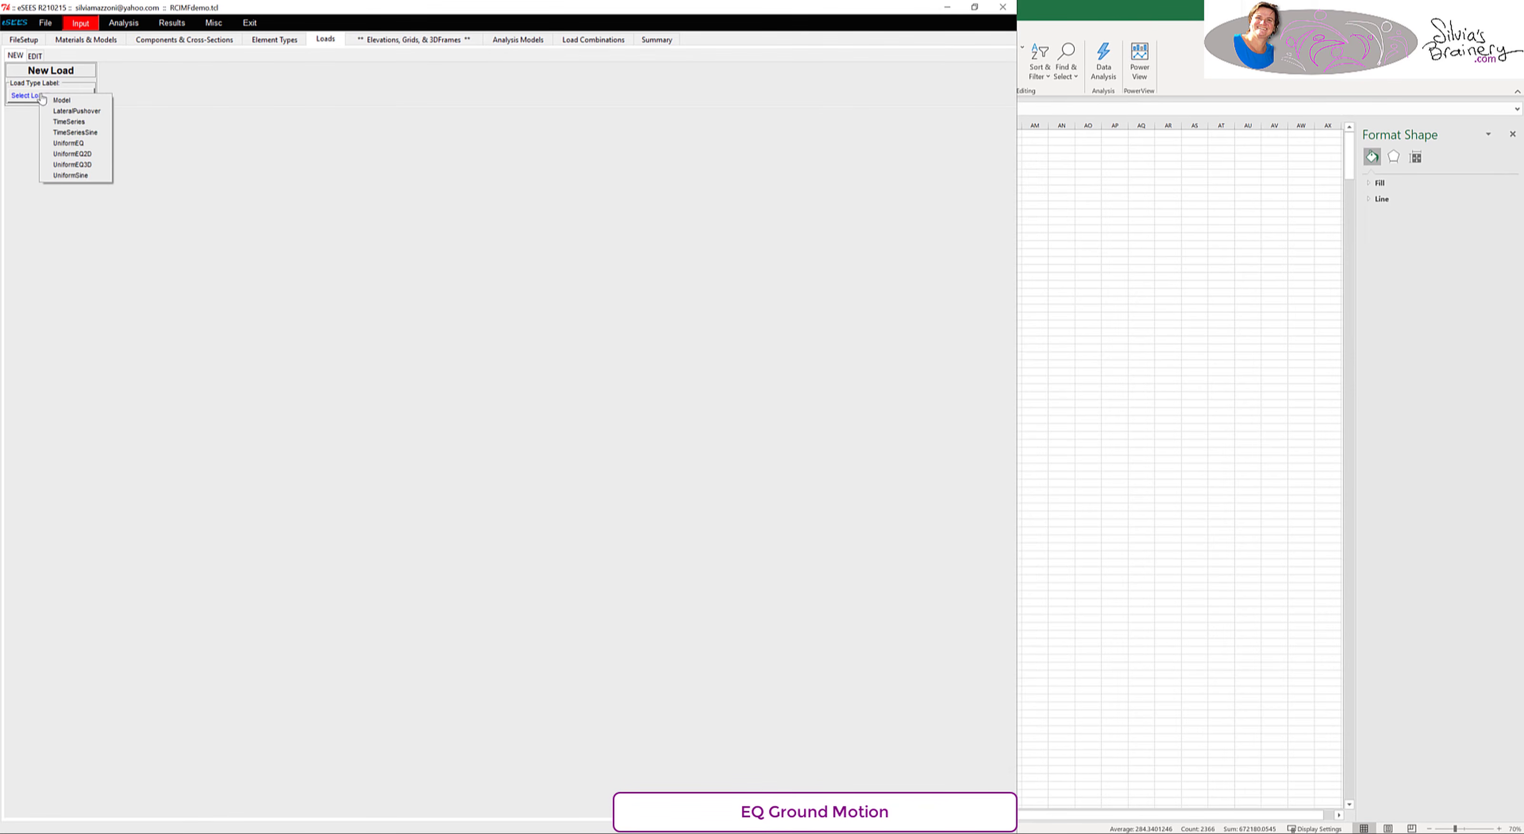
left_click(81, 143)
left_click(83, 166)
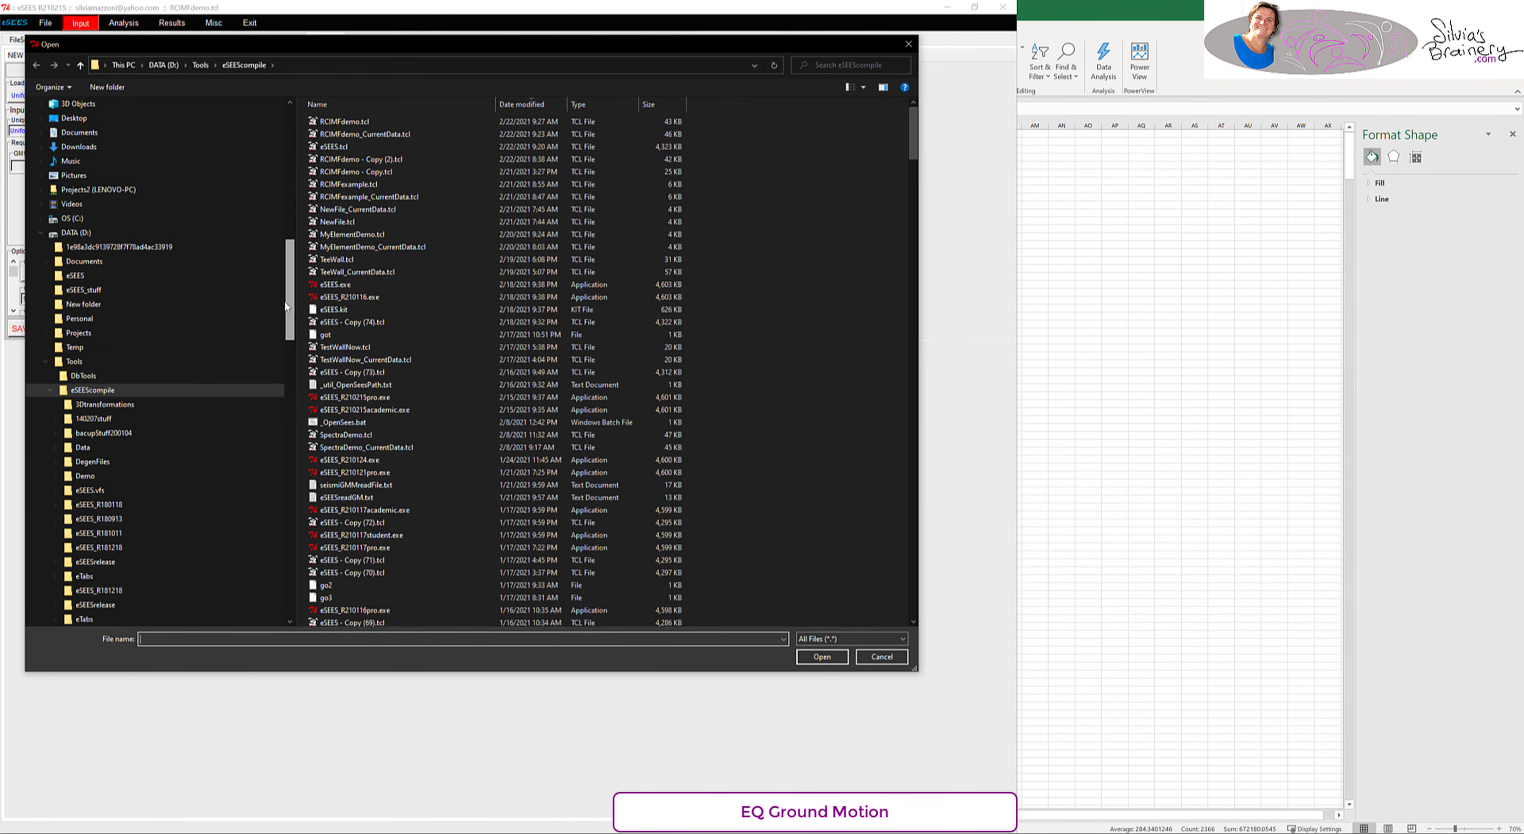
scroll(285, 306, "down", 3)
scroll(284, 312, "down", 2)
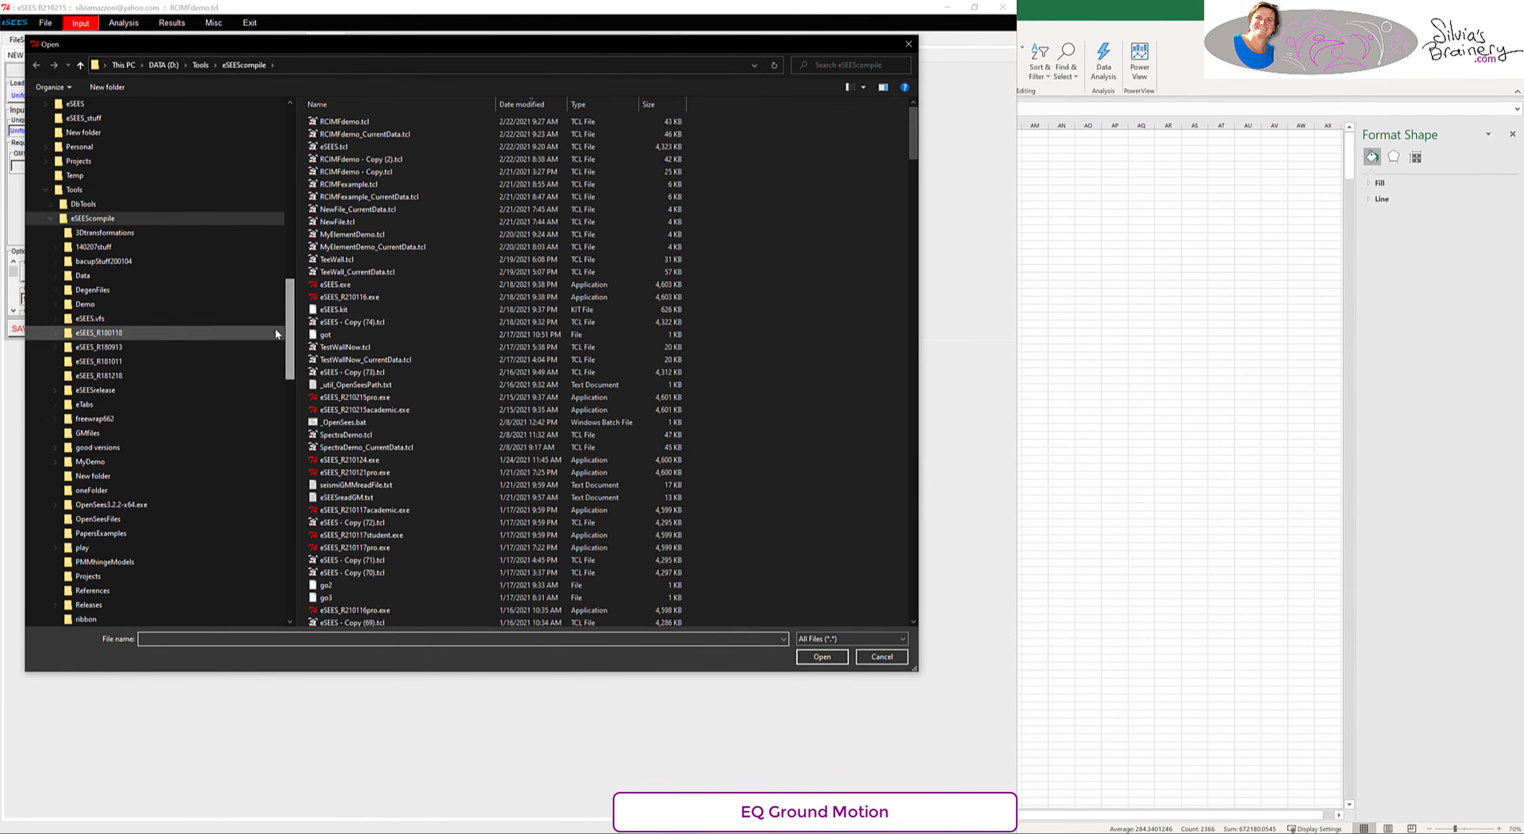
left_click(159, 433)
double_click(354, 125)
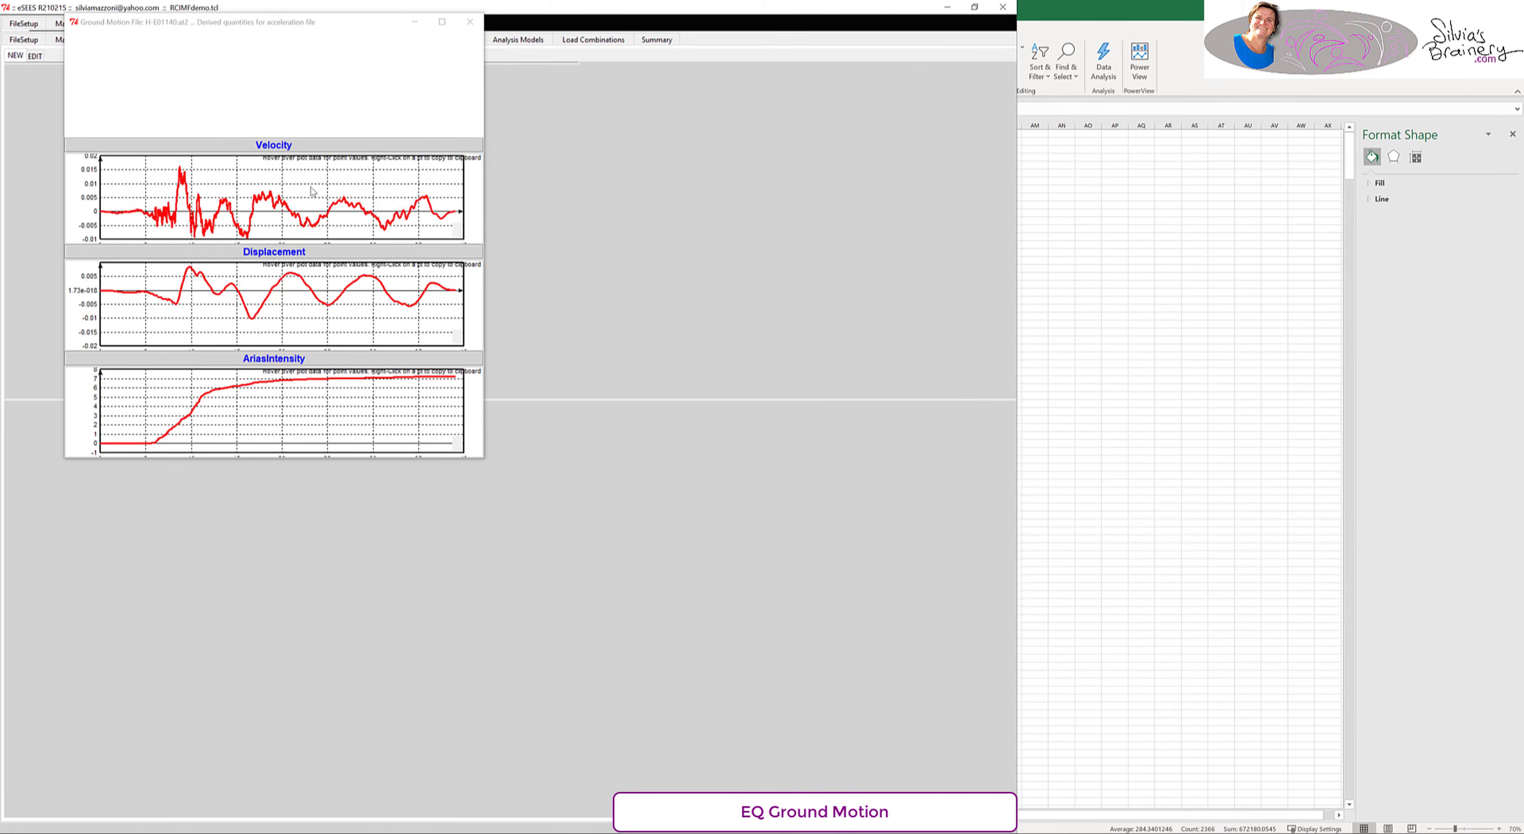
- Close the derived ground motion plots, label the load EQ1 with a GMscale of 10, and save it
left_click(471, 24)
scroll(14, 273, "down", 1)
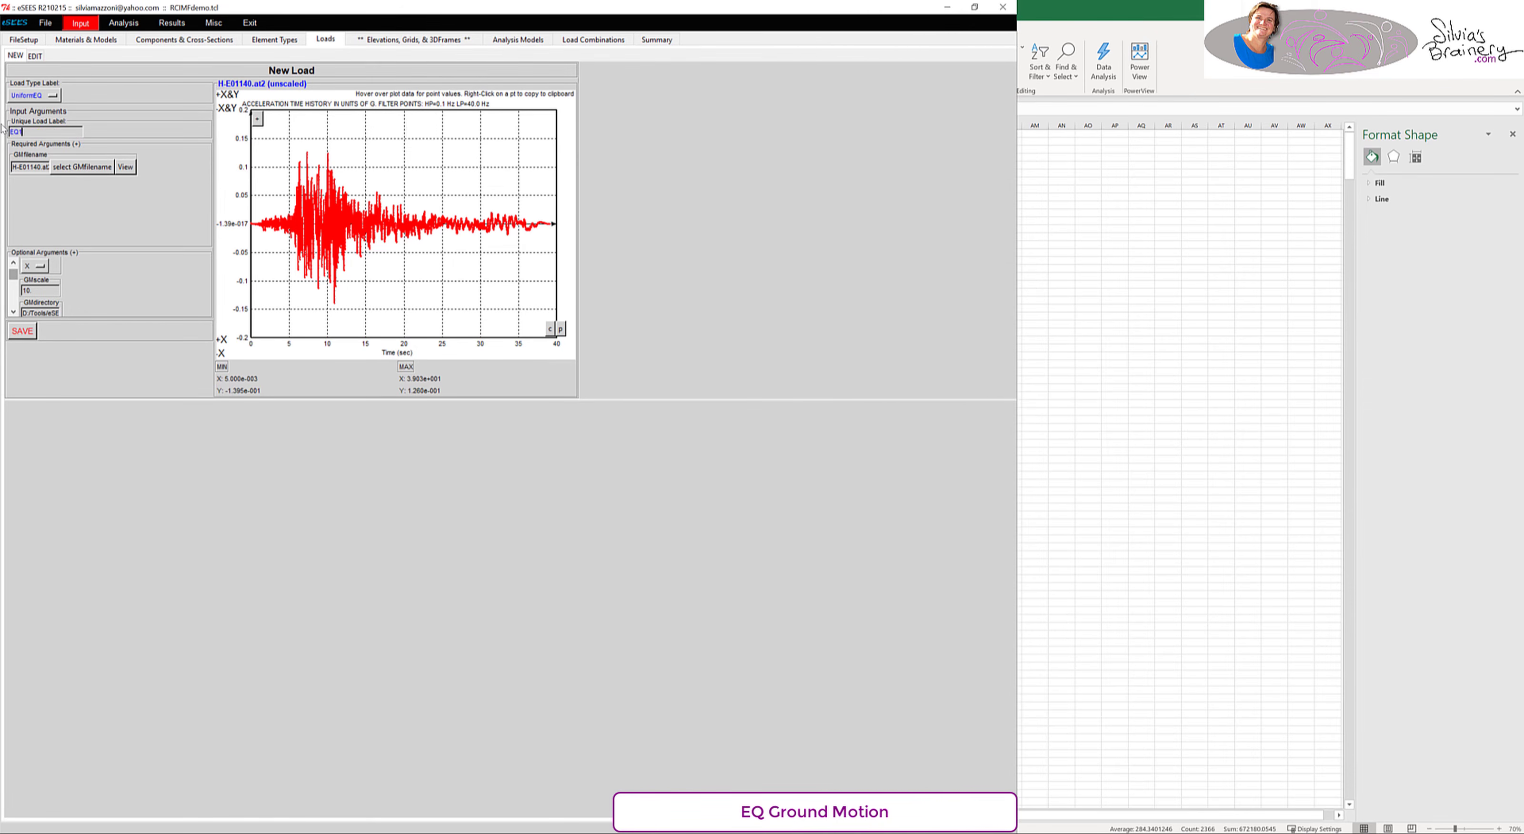
left_click(22, 330)
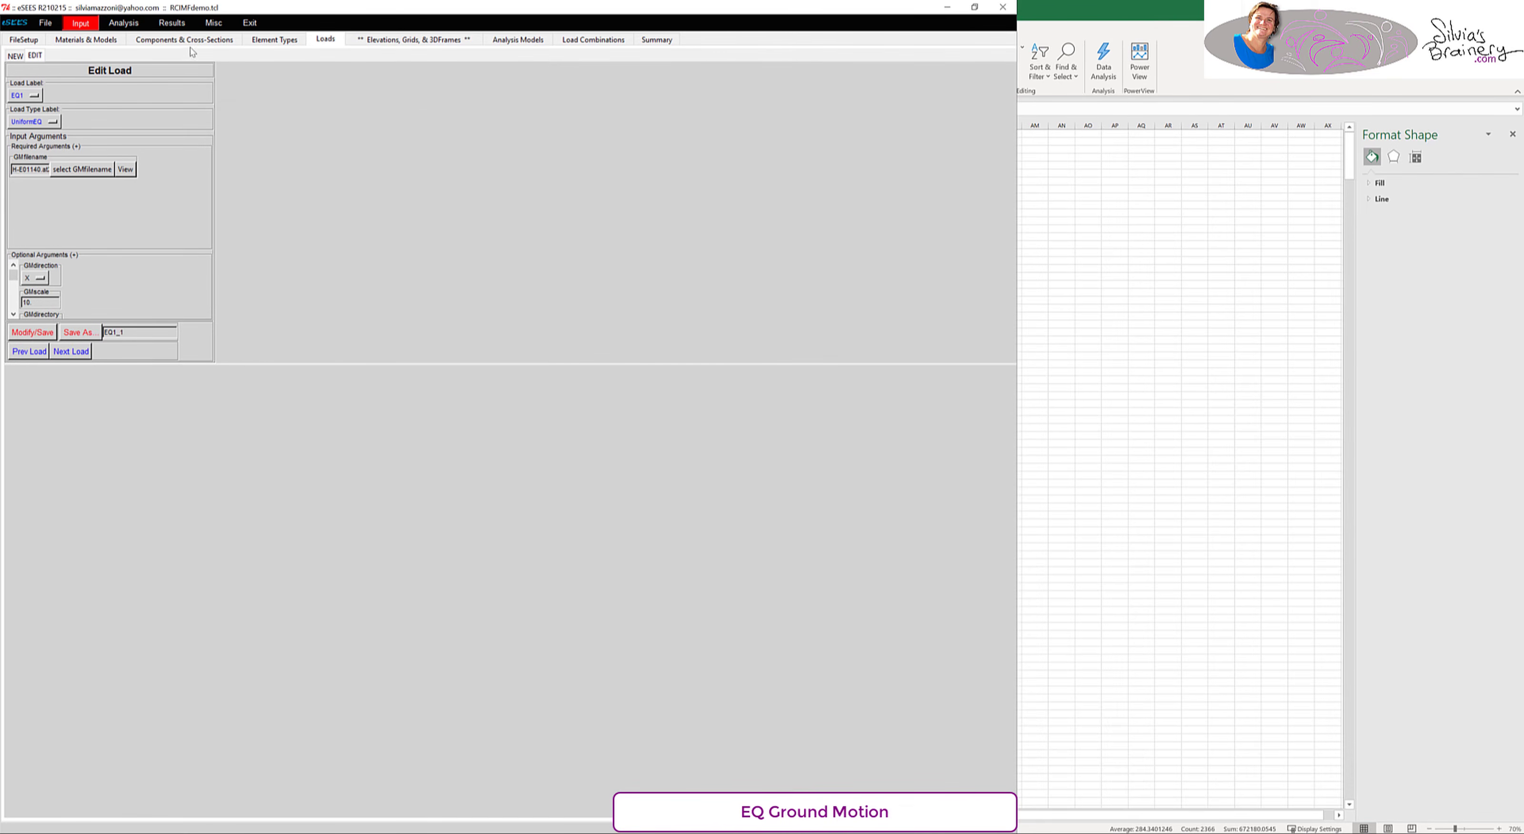
- Start a DefaultLoadCombinationModel combination with static DeadLoad and LiveLoad at load factor .9, with a DeadLoad InertiaMassFactor of 1.5
left_click(593, 39)
left_click(83, 81)
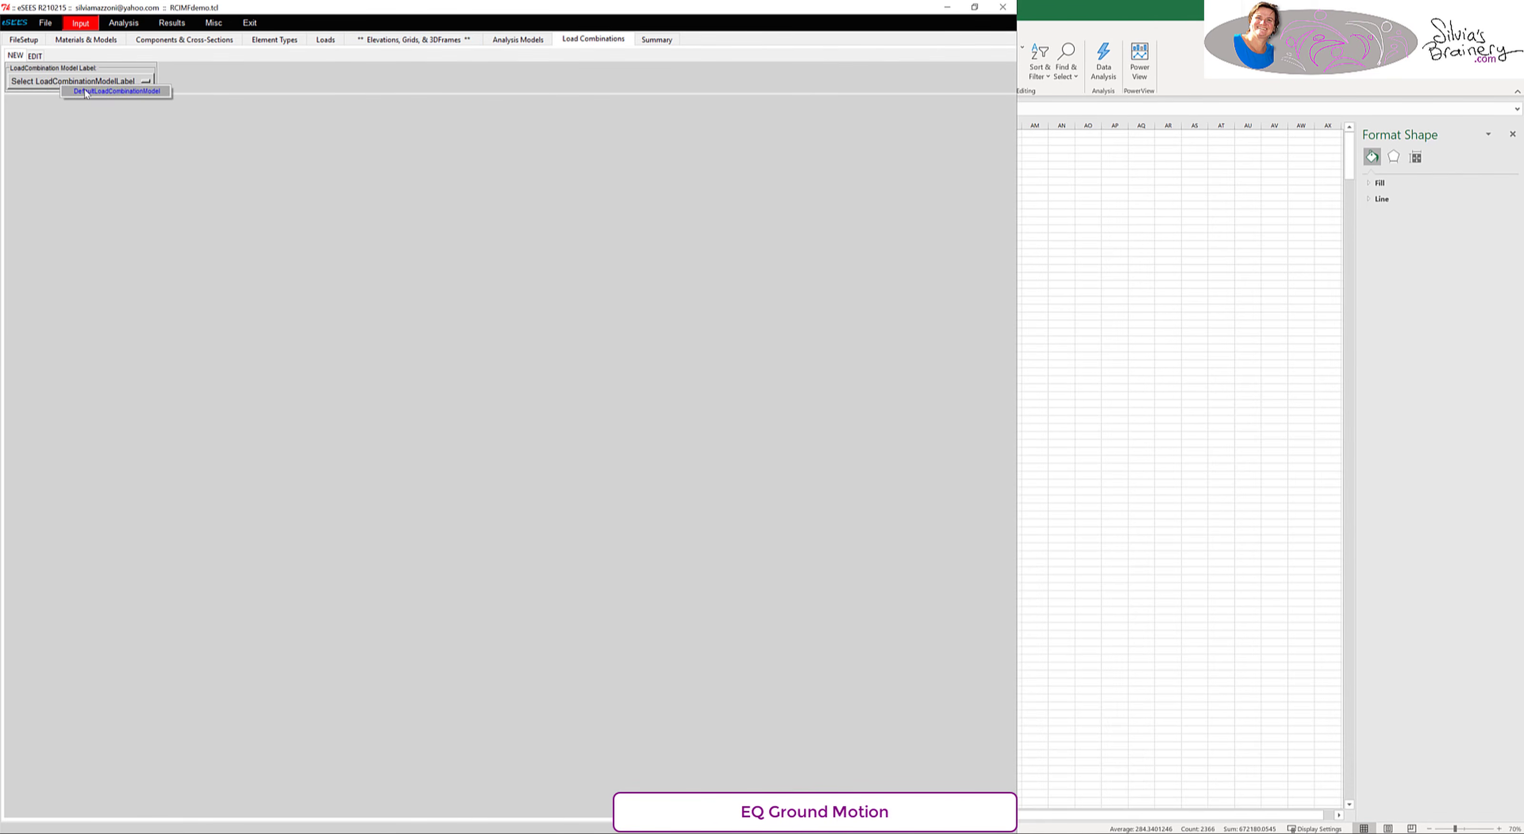
left_click(85, 91)
left_click(211, 160)
left_click(243, 132)
left_click(278, 151)
left_click(211, 160)
left_click(246, 169)
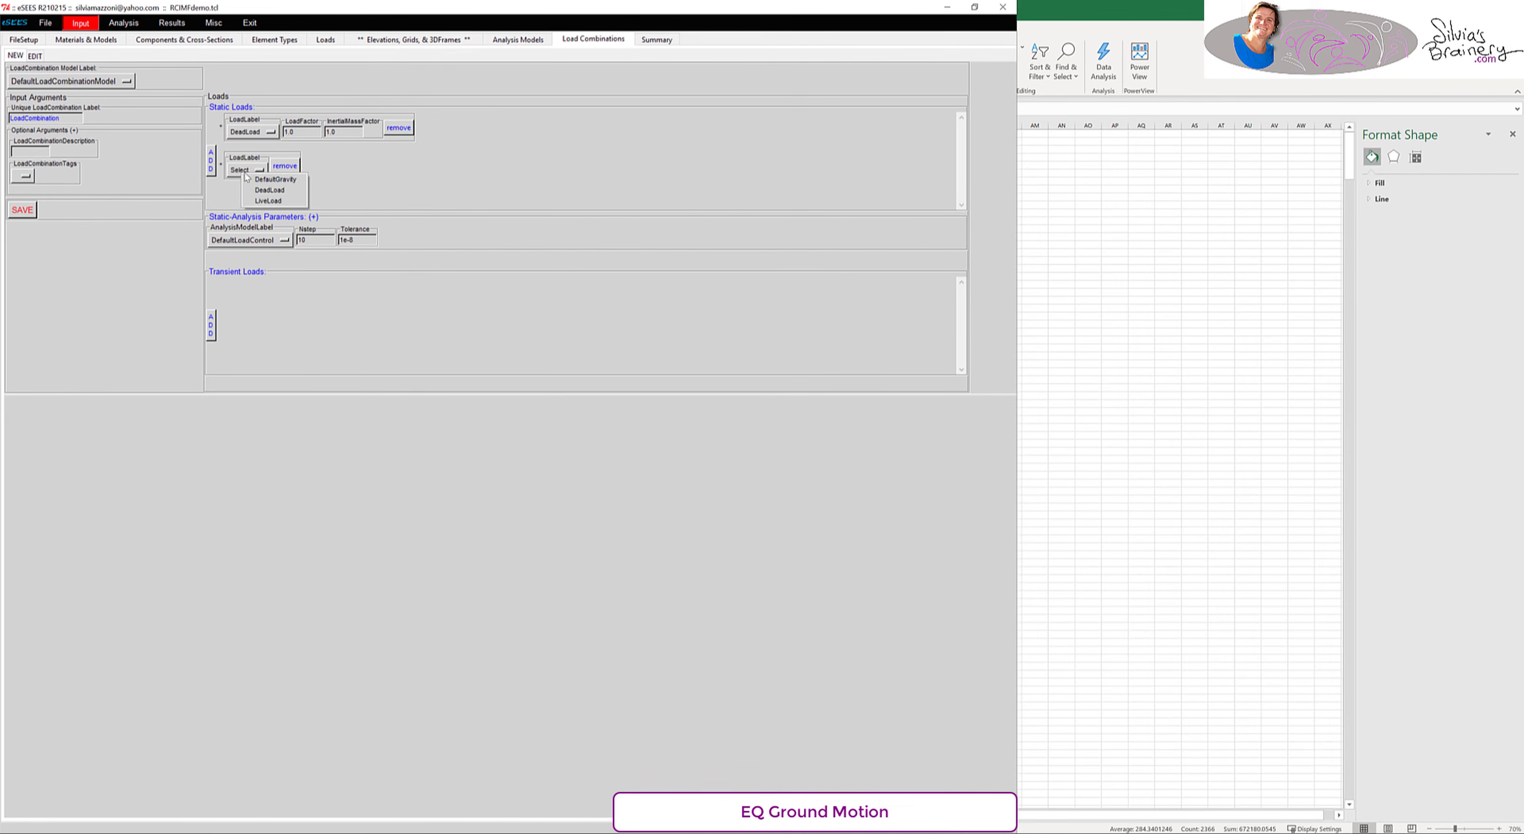
left_click(276, 201)
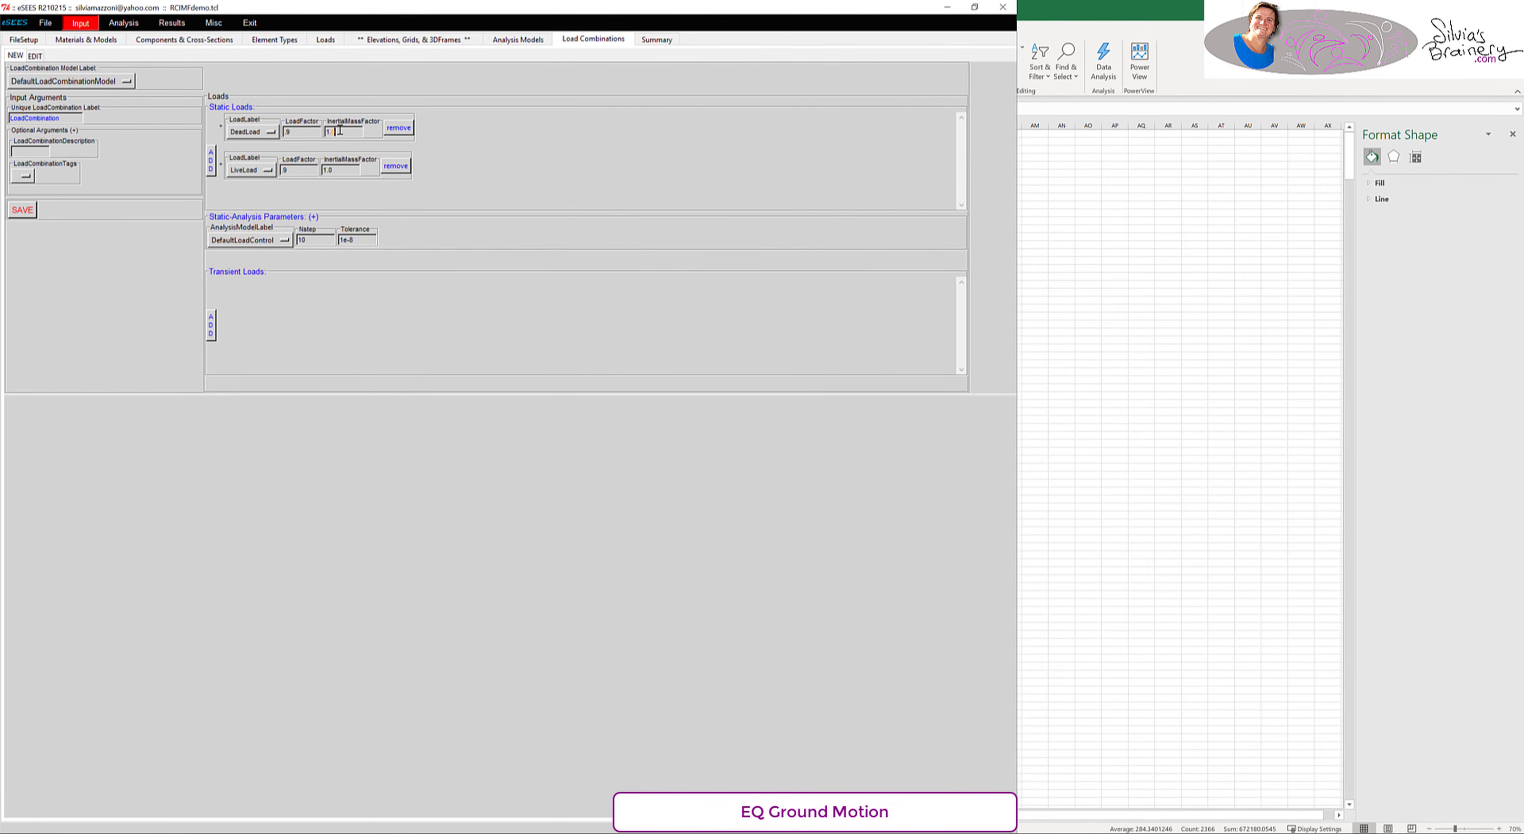
- Add EQ1 as a transient load using DefaultTimeHistory with DtAnalysis 0.01, and save the load combination as EQ1
left_click(211, 326)
left_click(249, 295)
left_click(260, 329)
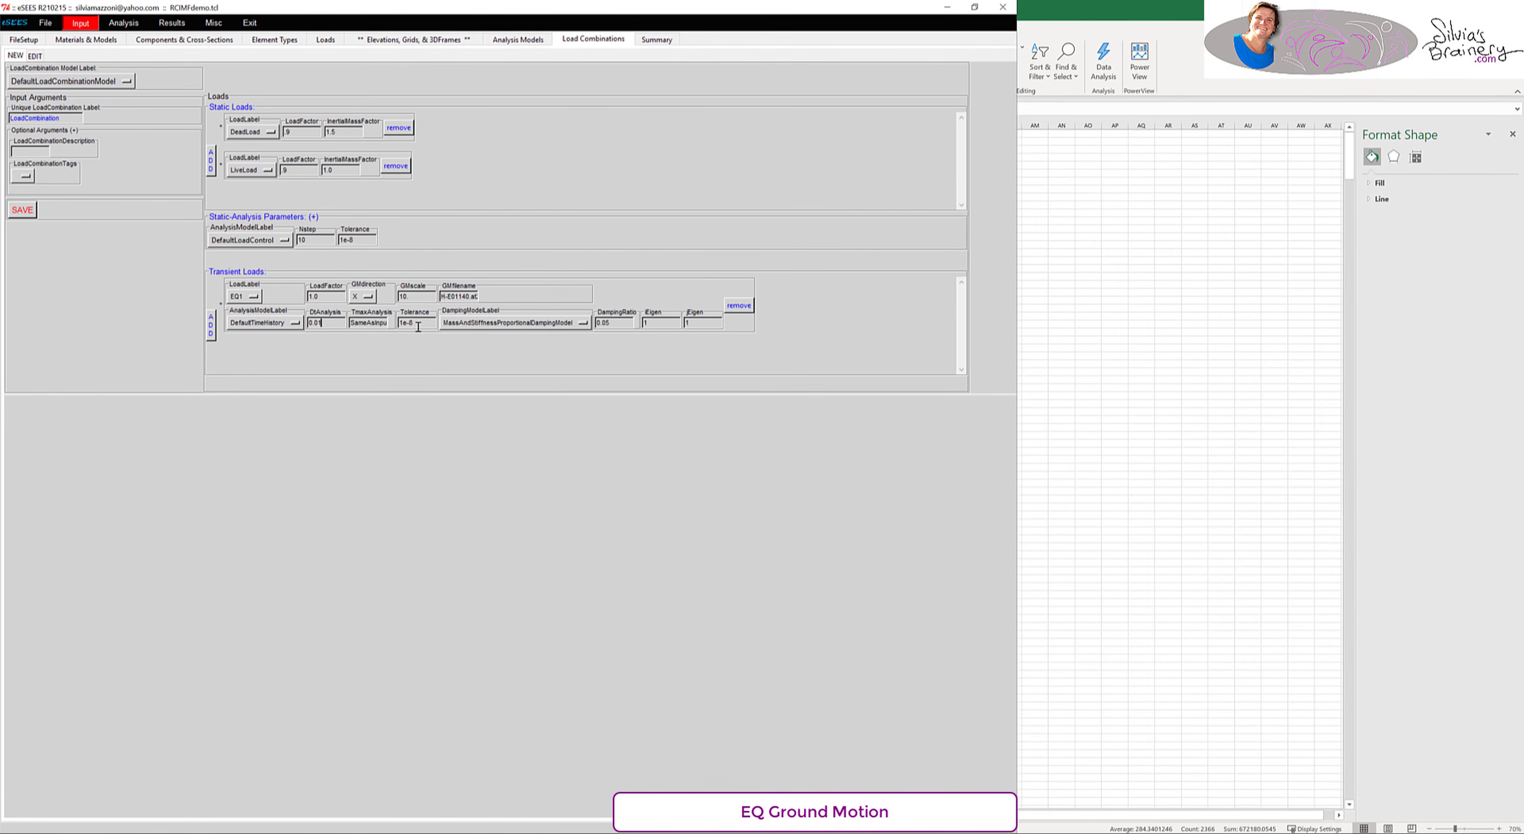
left_click(22, 210)
left_click(23, 210)
- View the current input files and examine the EQ1 load and load combination entries in RCIMFdemo_CurrentData.tcl
left_click(45, 23)
left_click(47, 23)
left_click(46, 22)
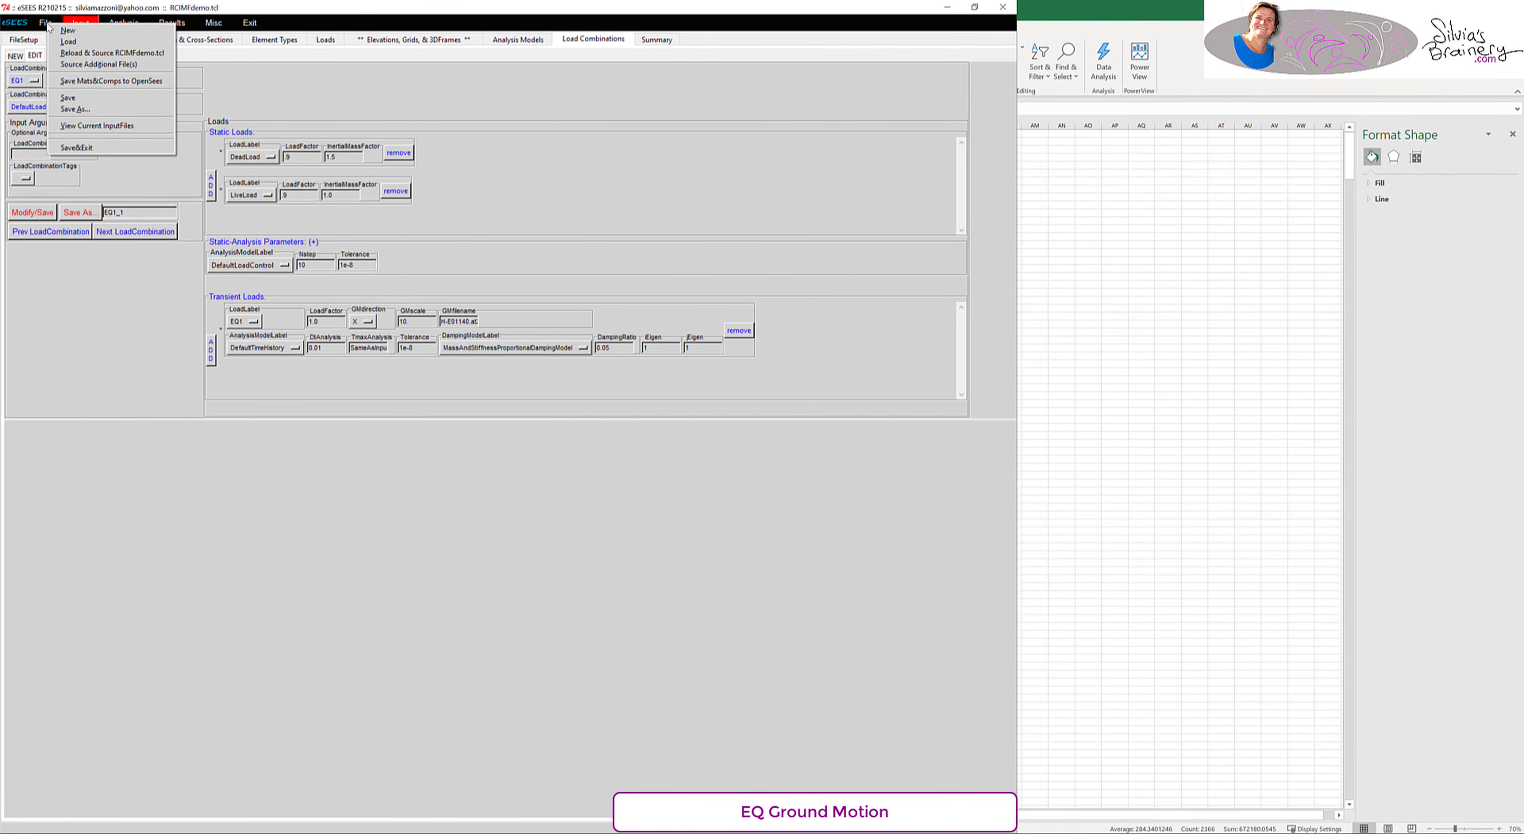
left_click(93, 126)
scroll(403, 295, "down", 20)
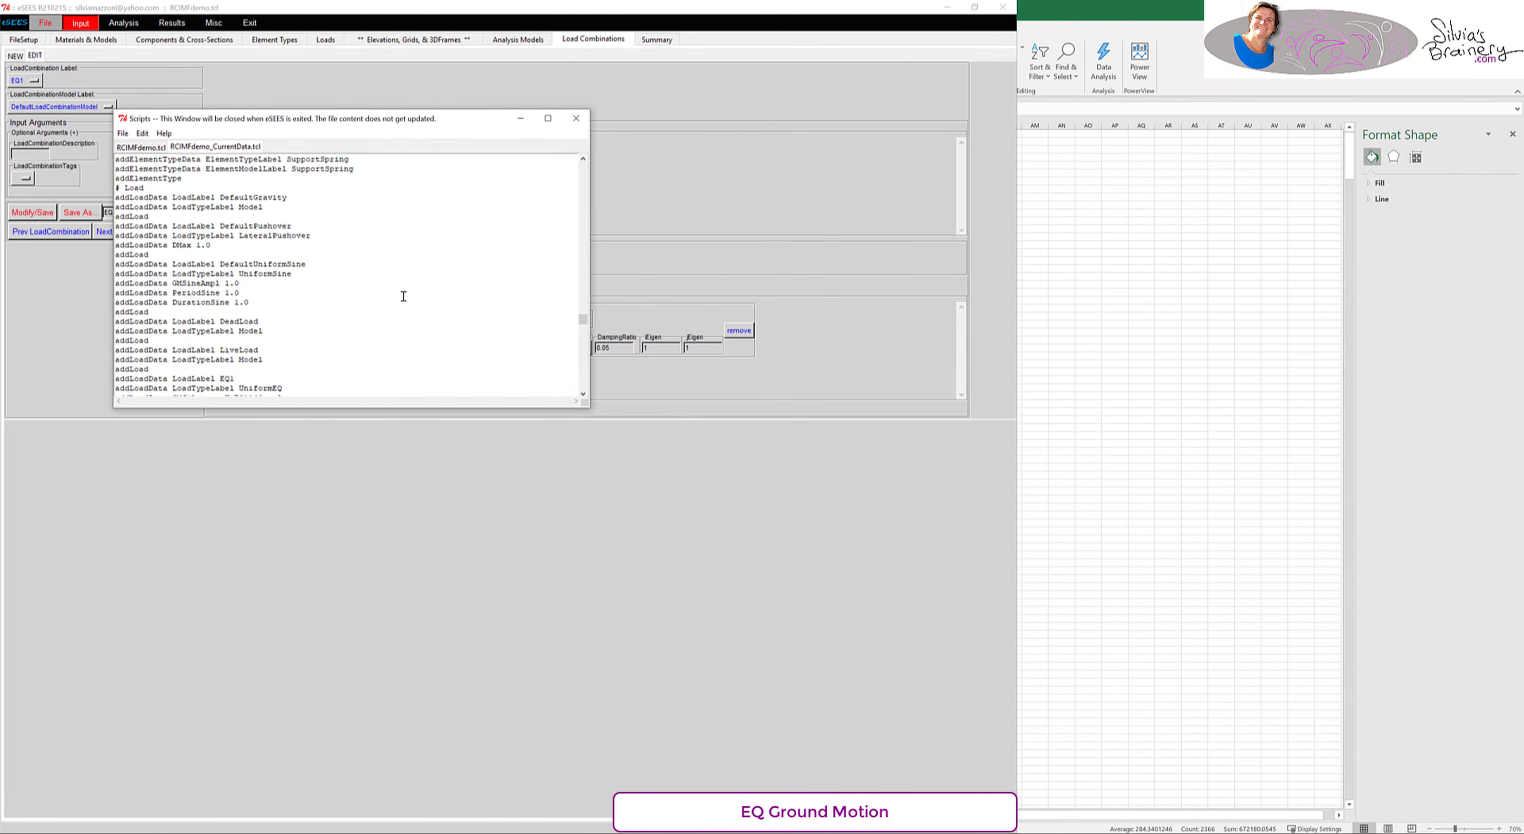
scroll(403, 295, "up", 10)
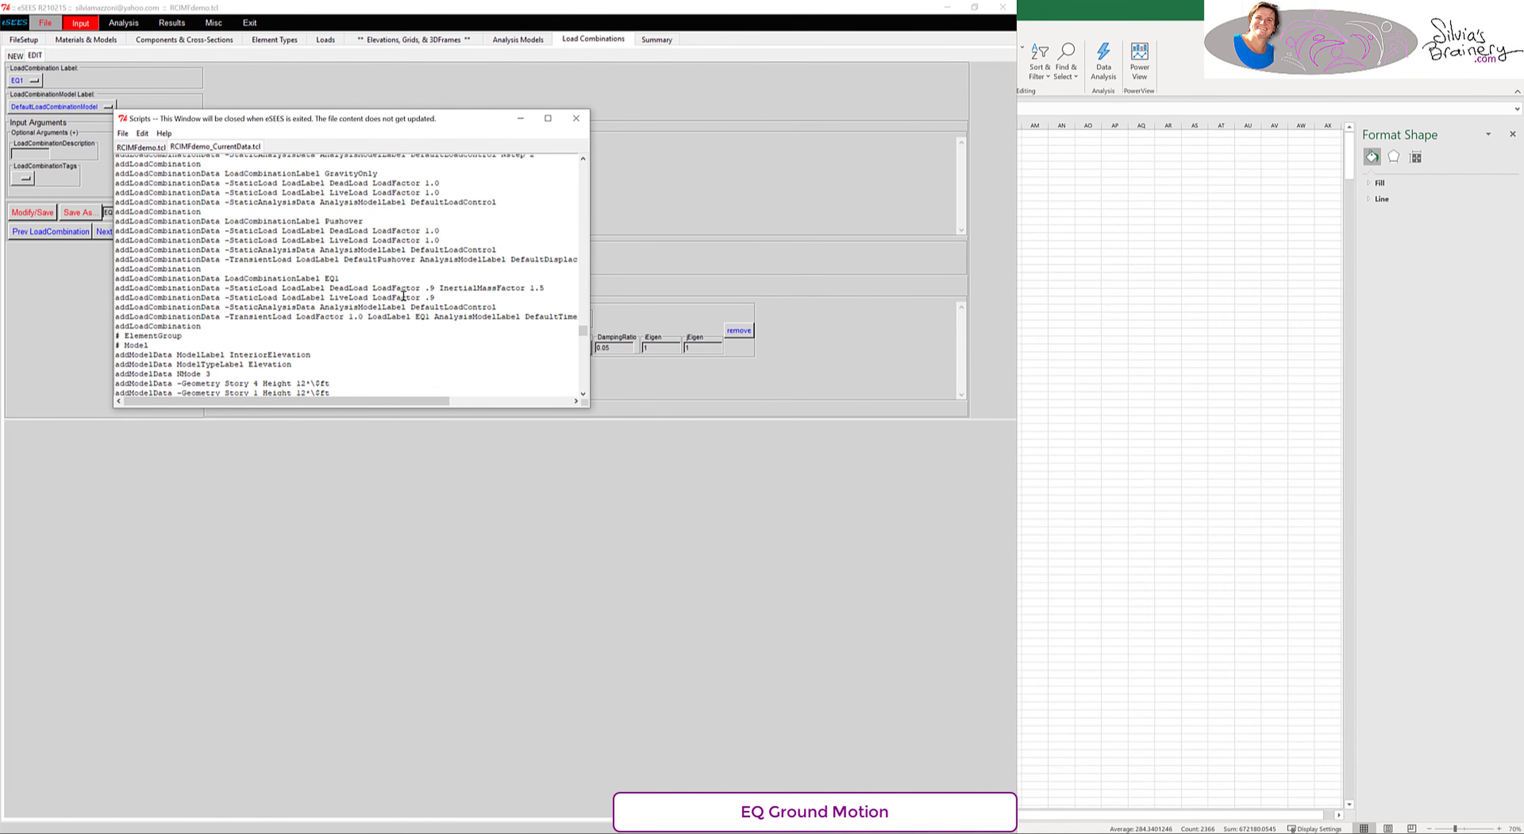
left_click_drag(591, 278, 880, 278)
scroll(349, 280, "up", 5)
scroll(357, 278, "up", 3)
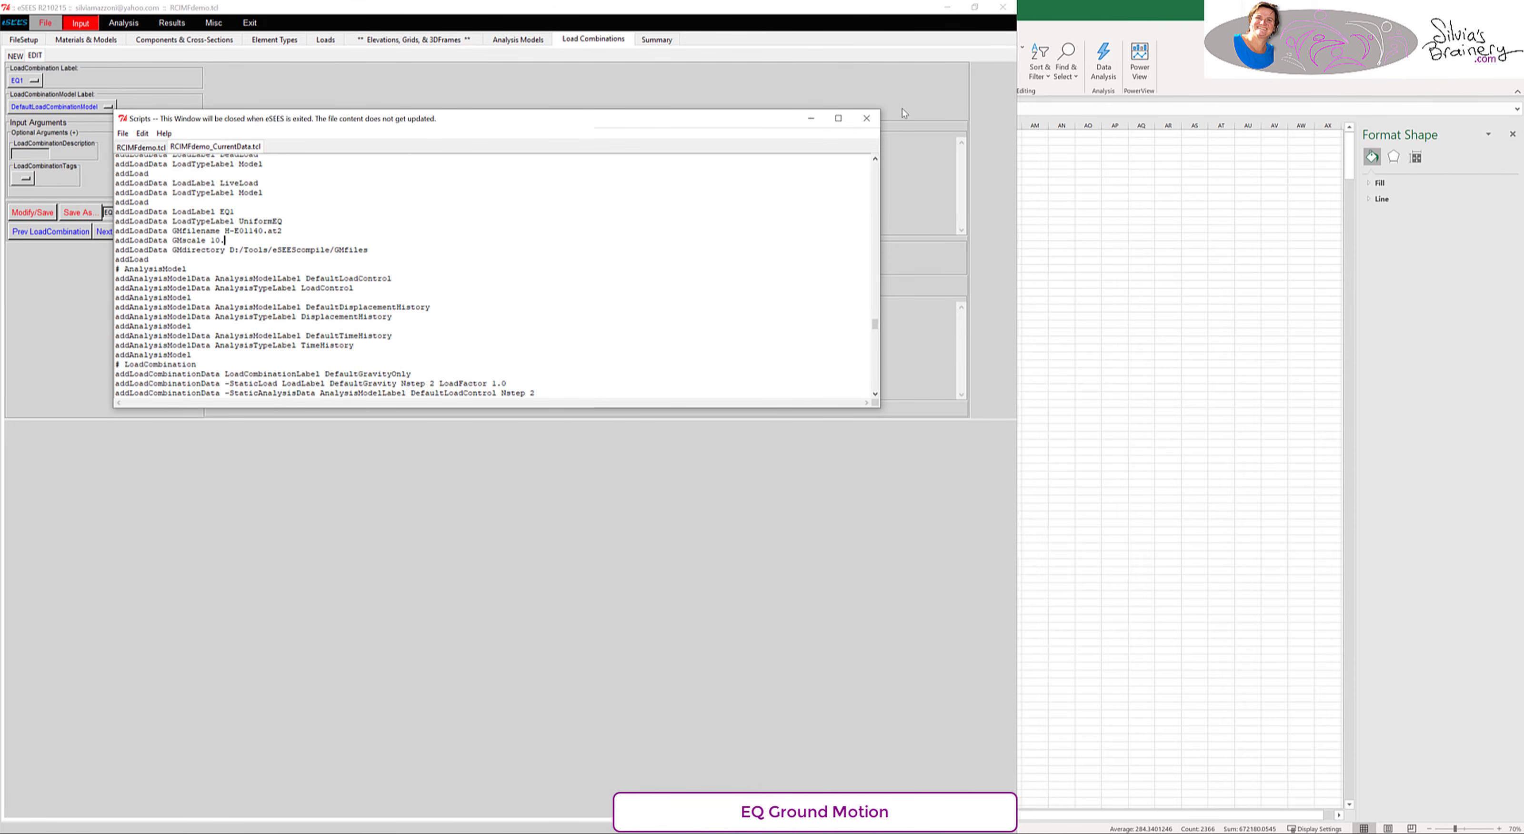
left_click(586, 95)
- Check the EQ1 load combination and analysis display controls, and run the analysis
left_click(124, 23)
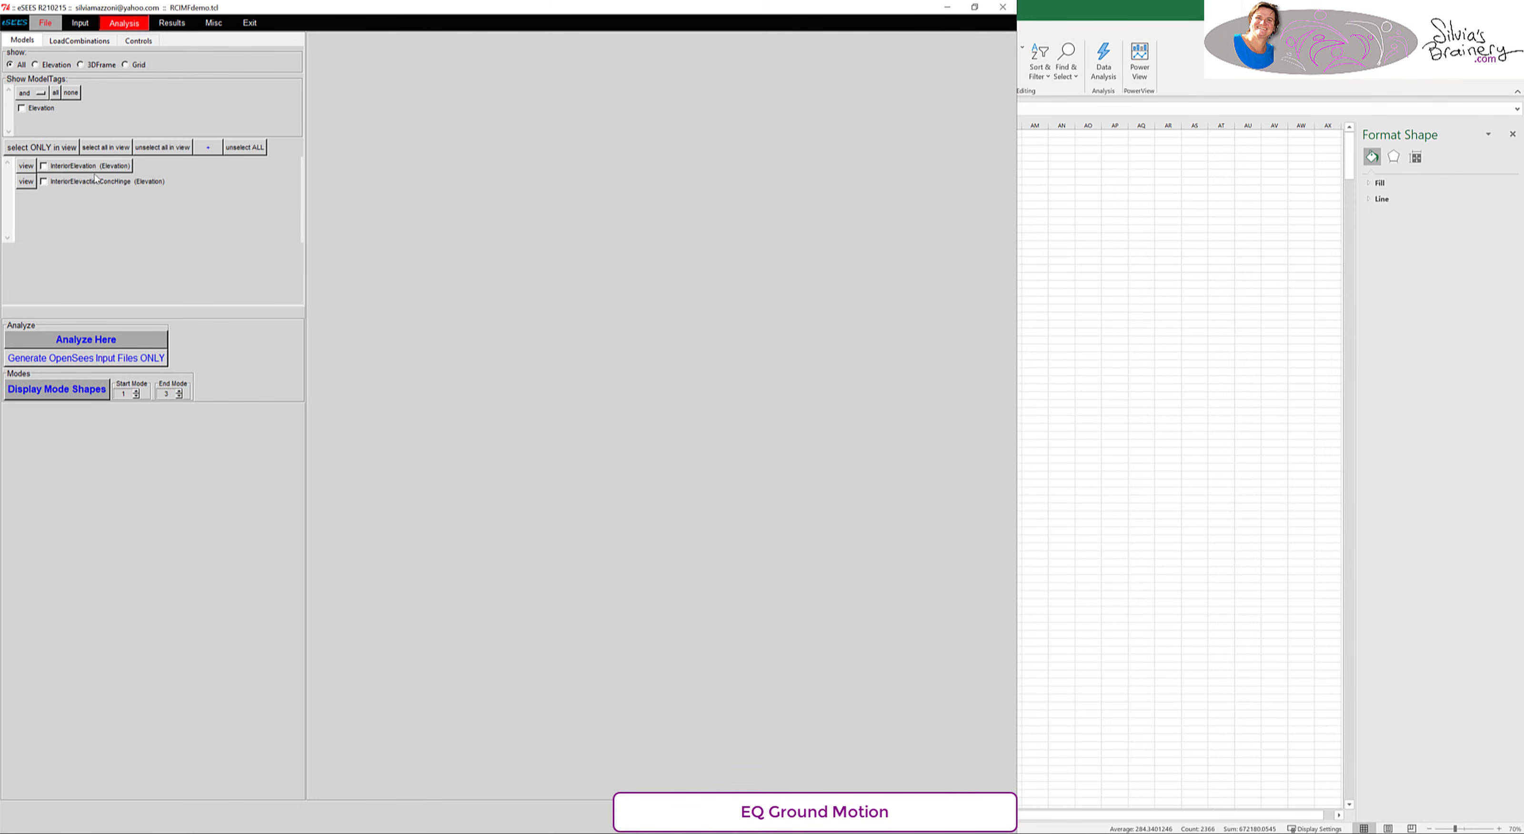
left_click(79, 41)
scroll(59, 173, "down", 3)
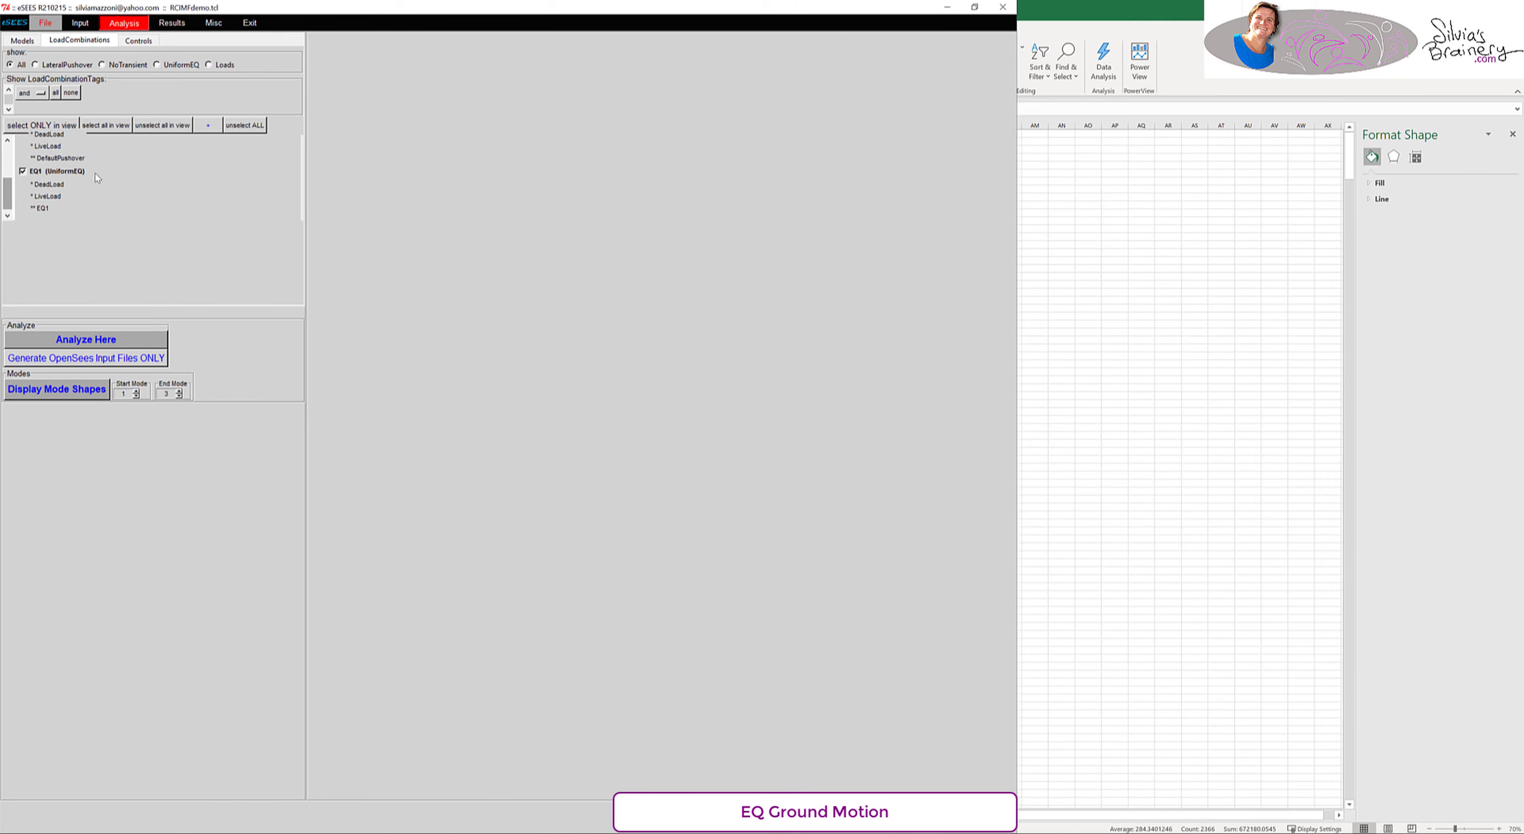
left_click(138, 42)
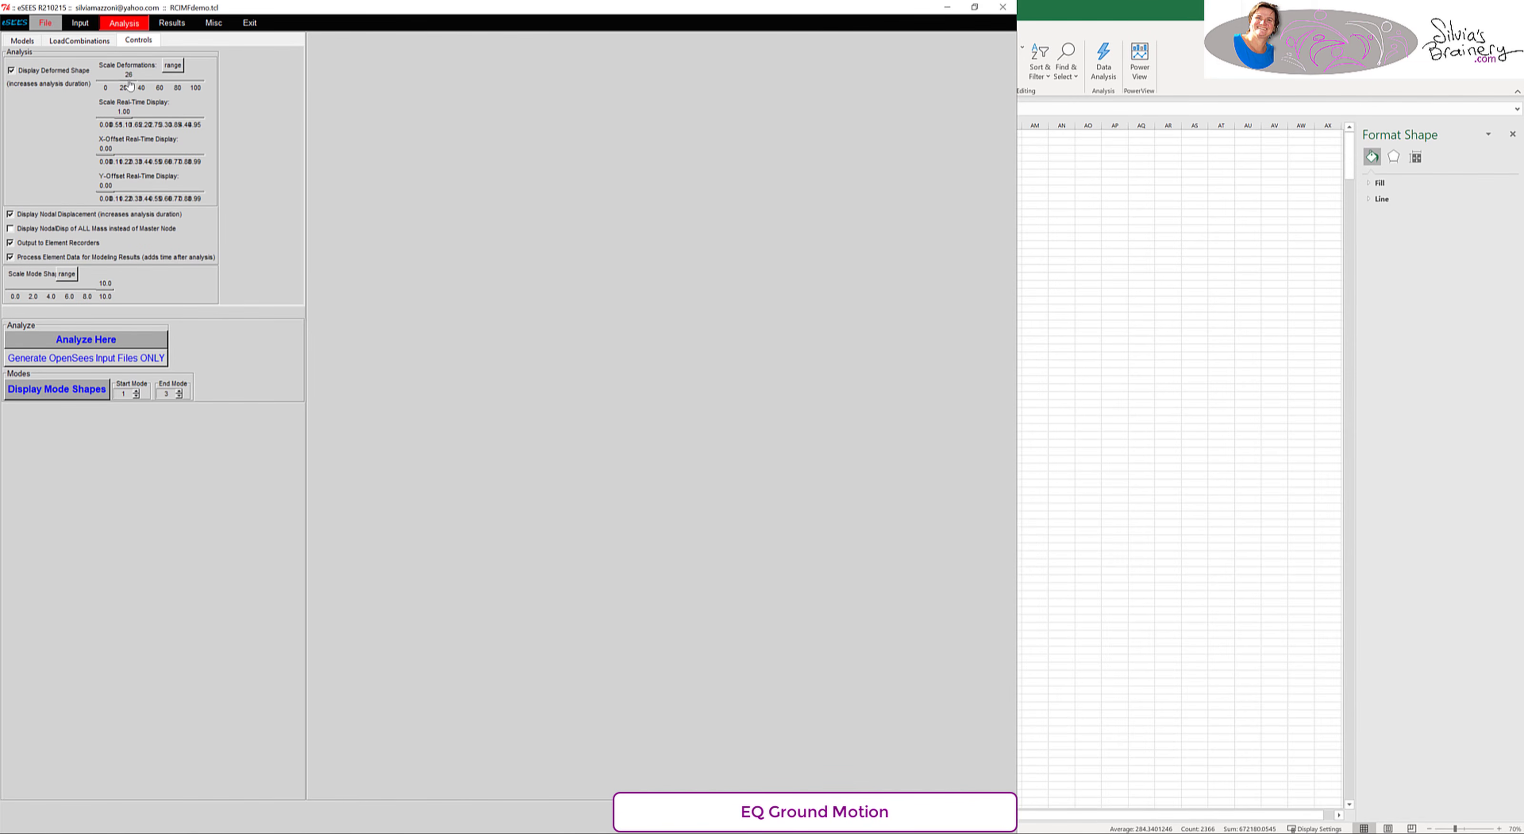
left_click(100, 334)
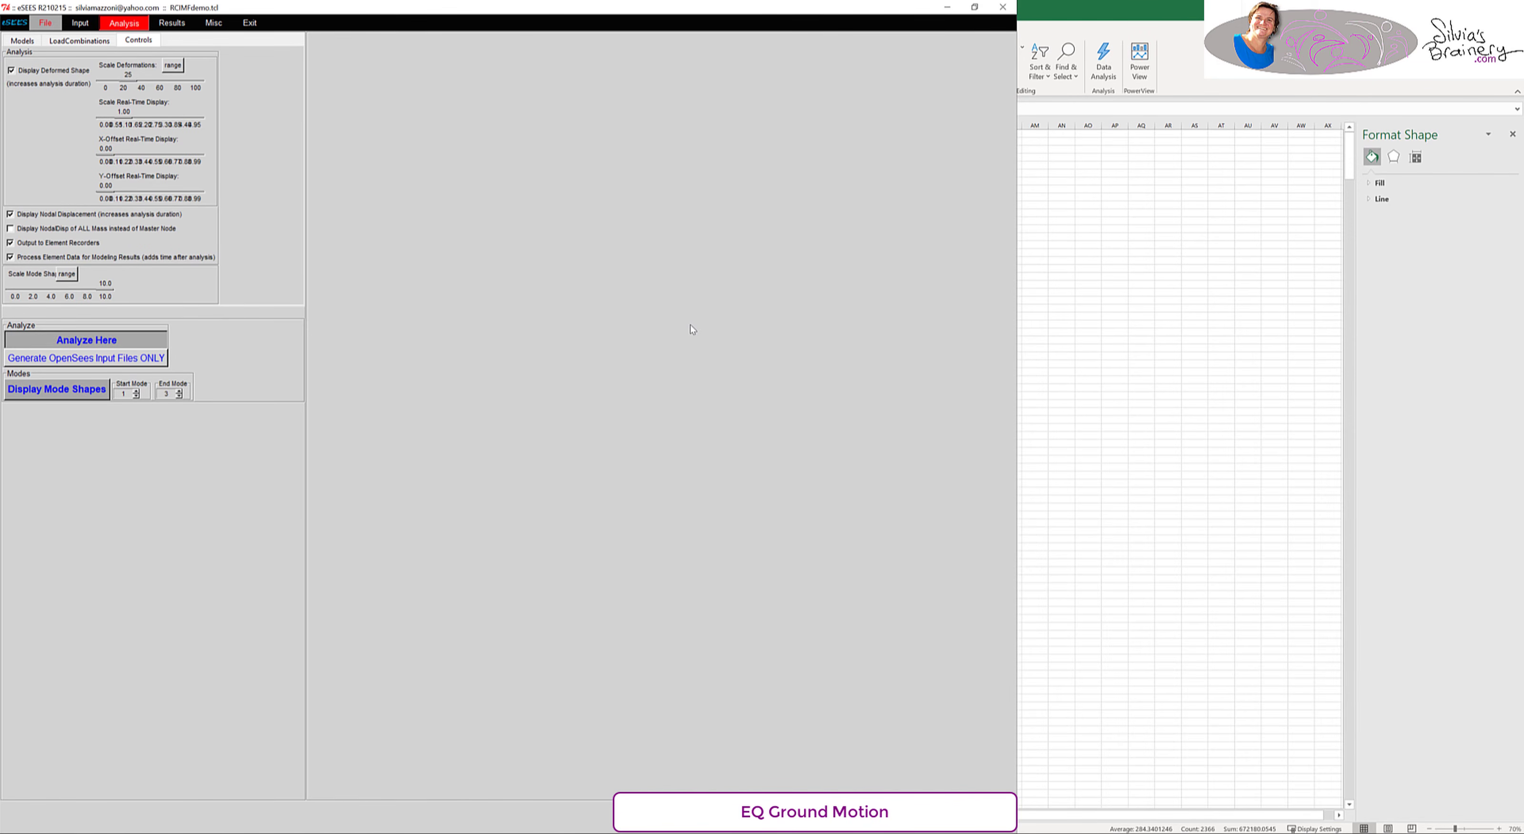
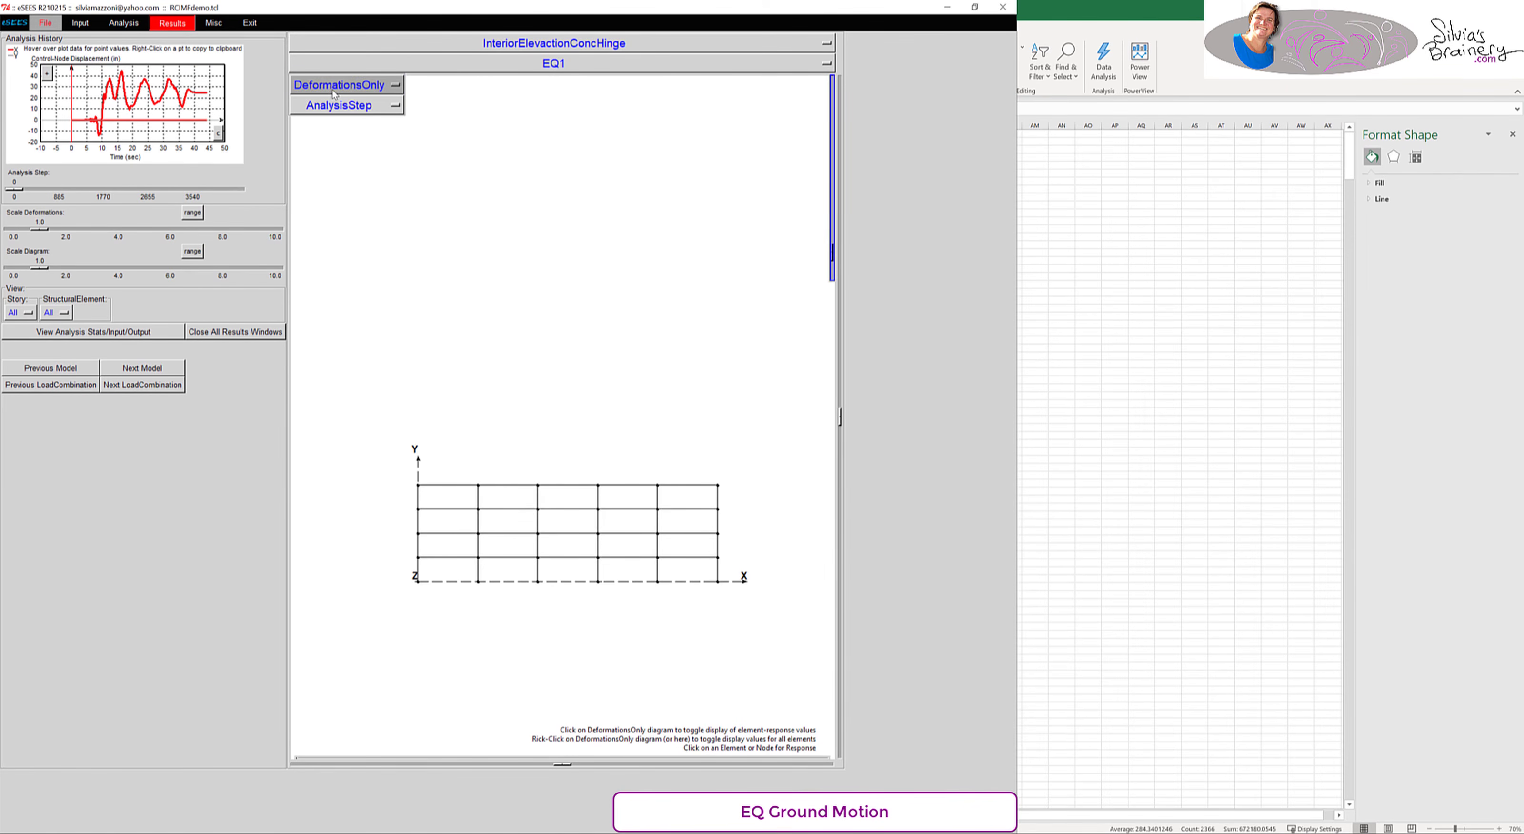
- Examine the hinge model's EQ1 deformations at the final analysis step, and bring up the InteriorElevation results with the scripts window out of the way
left_click(391, 87)
left_click(426, 102)
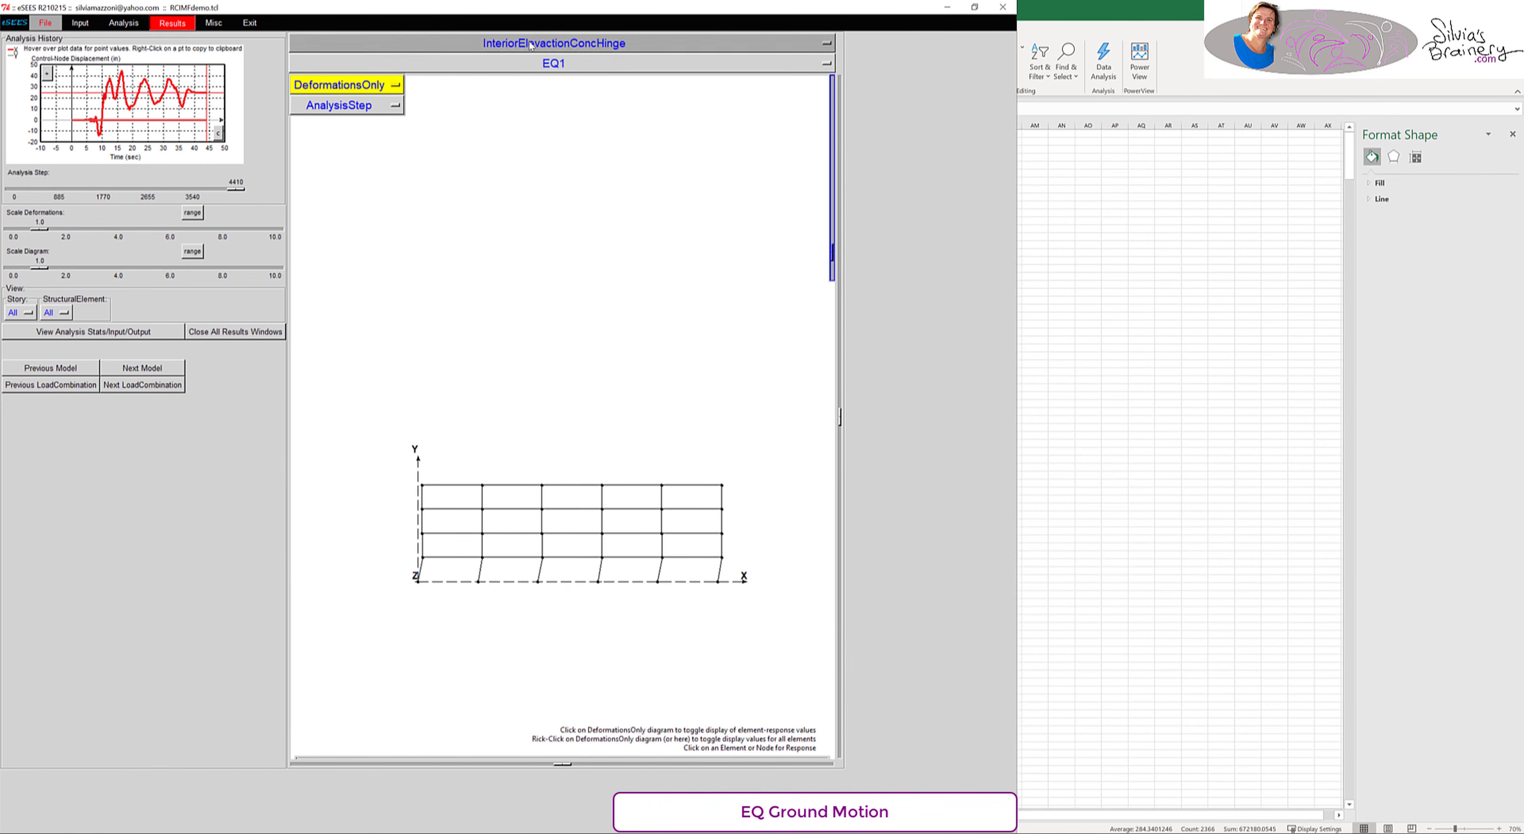
left_click(664, 52)
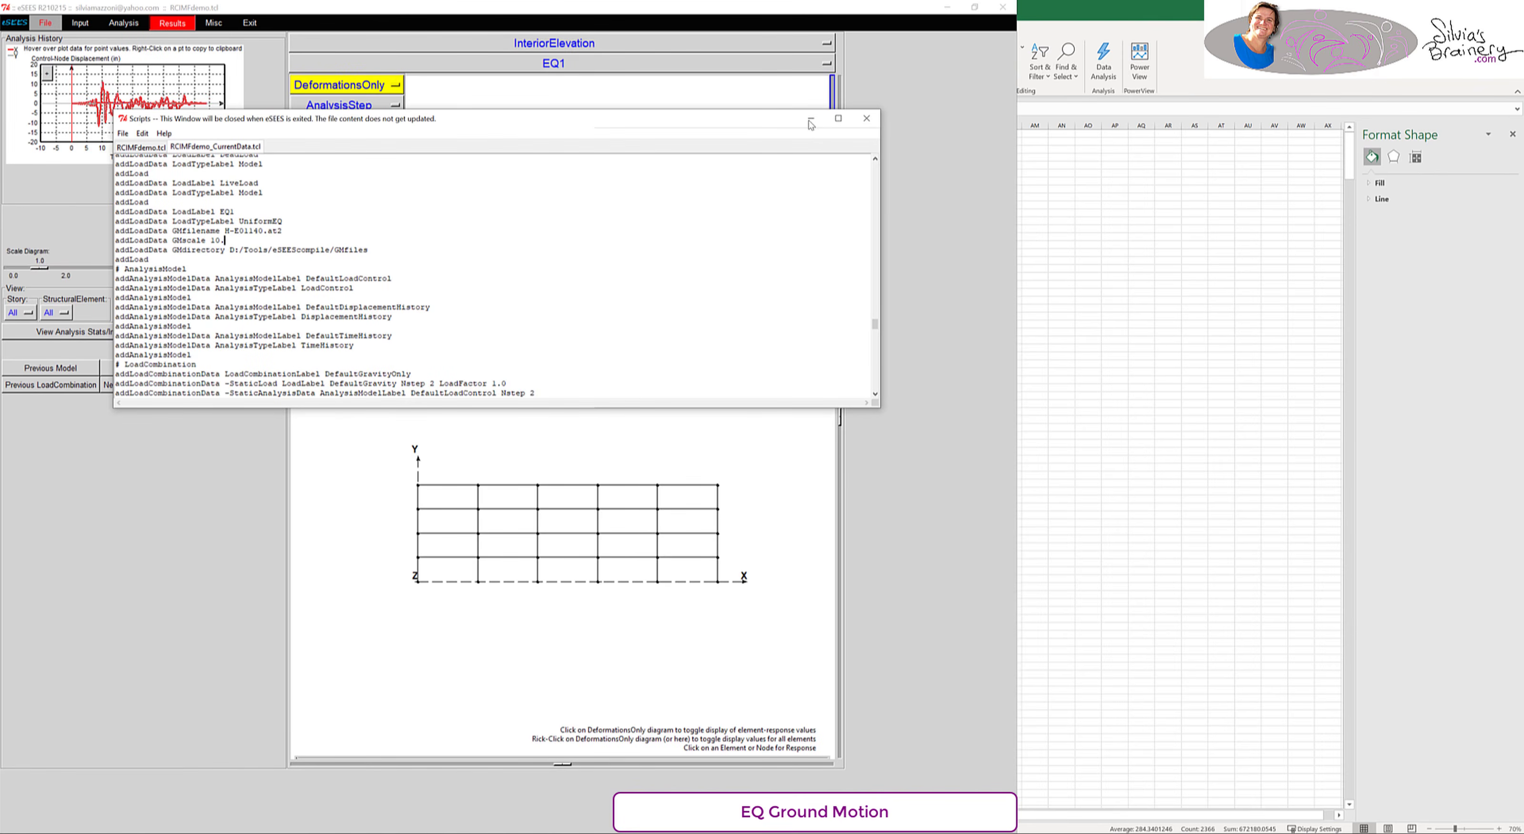
left_click(811, 120)
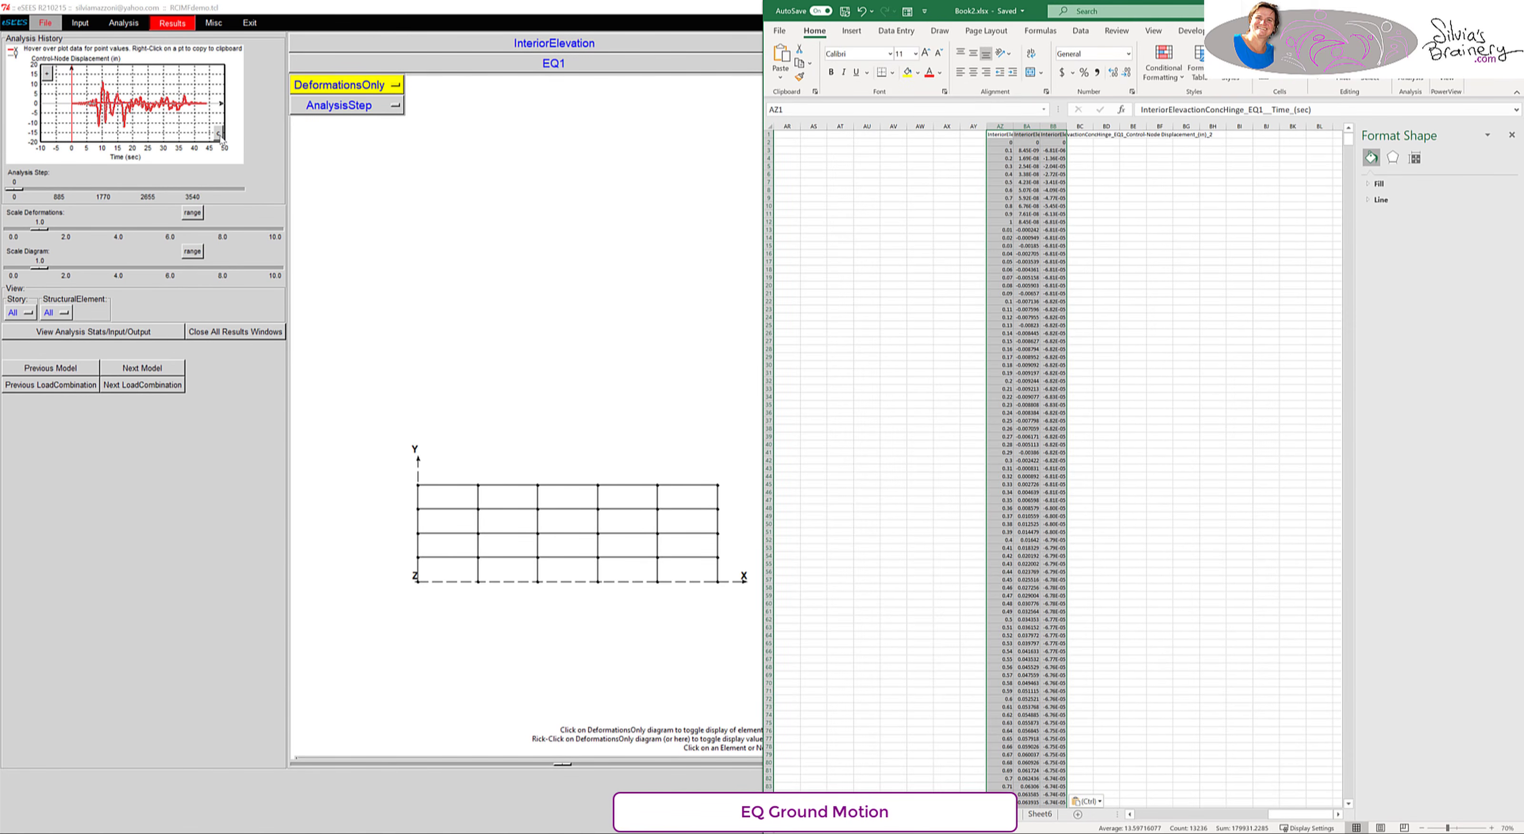
- Copy the InteriorElevation EQ1 control-node displacement history into the Excel sheet starting at cell AT1
left_click(220, 135)
left_click(1168, 165)
left_click(1142, 134)
left_click(846, 134)
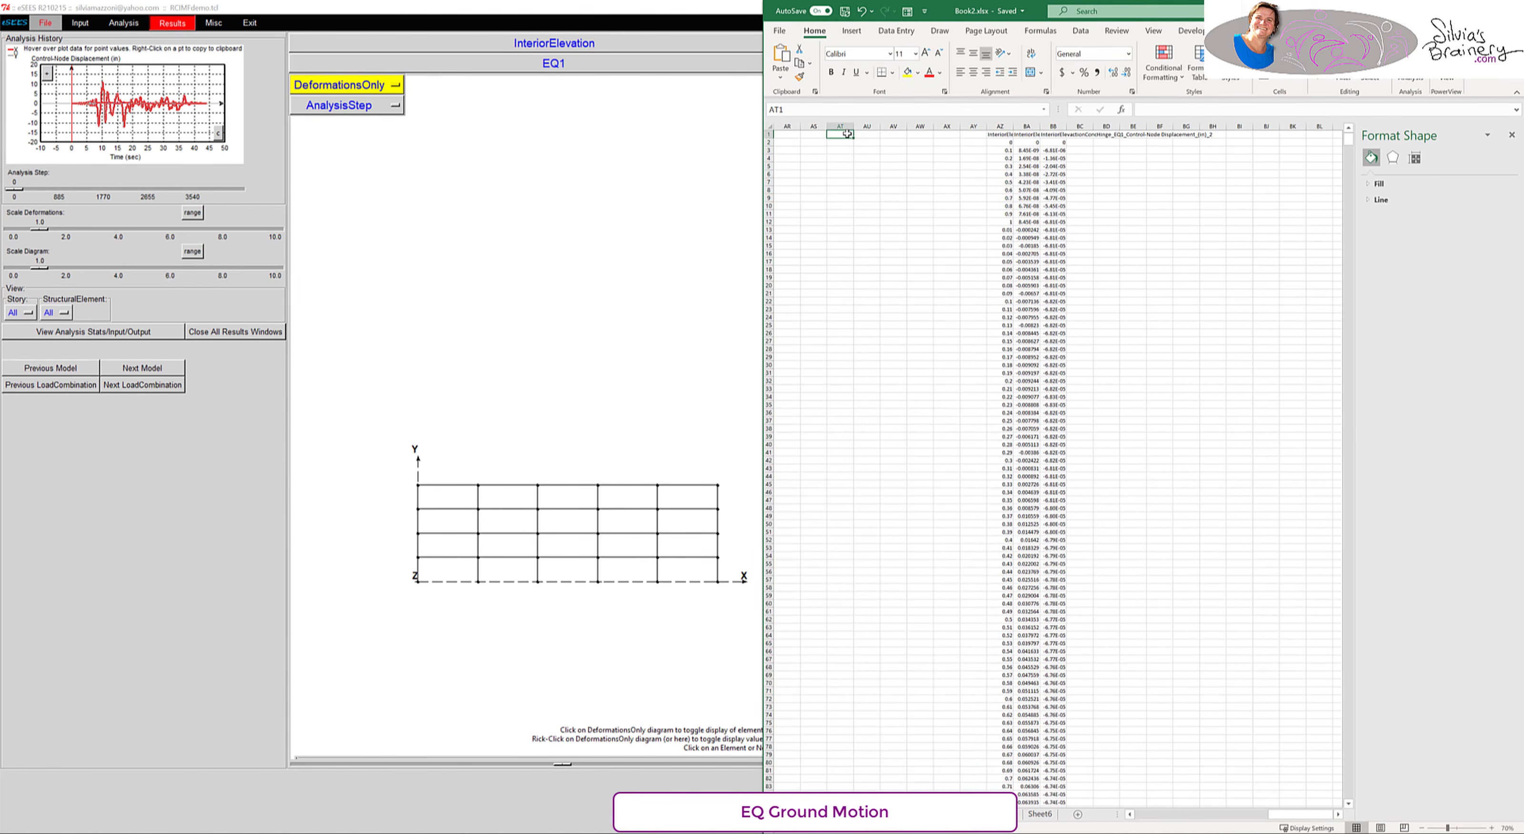
key("ctrl+a")
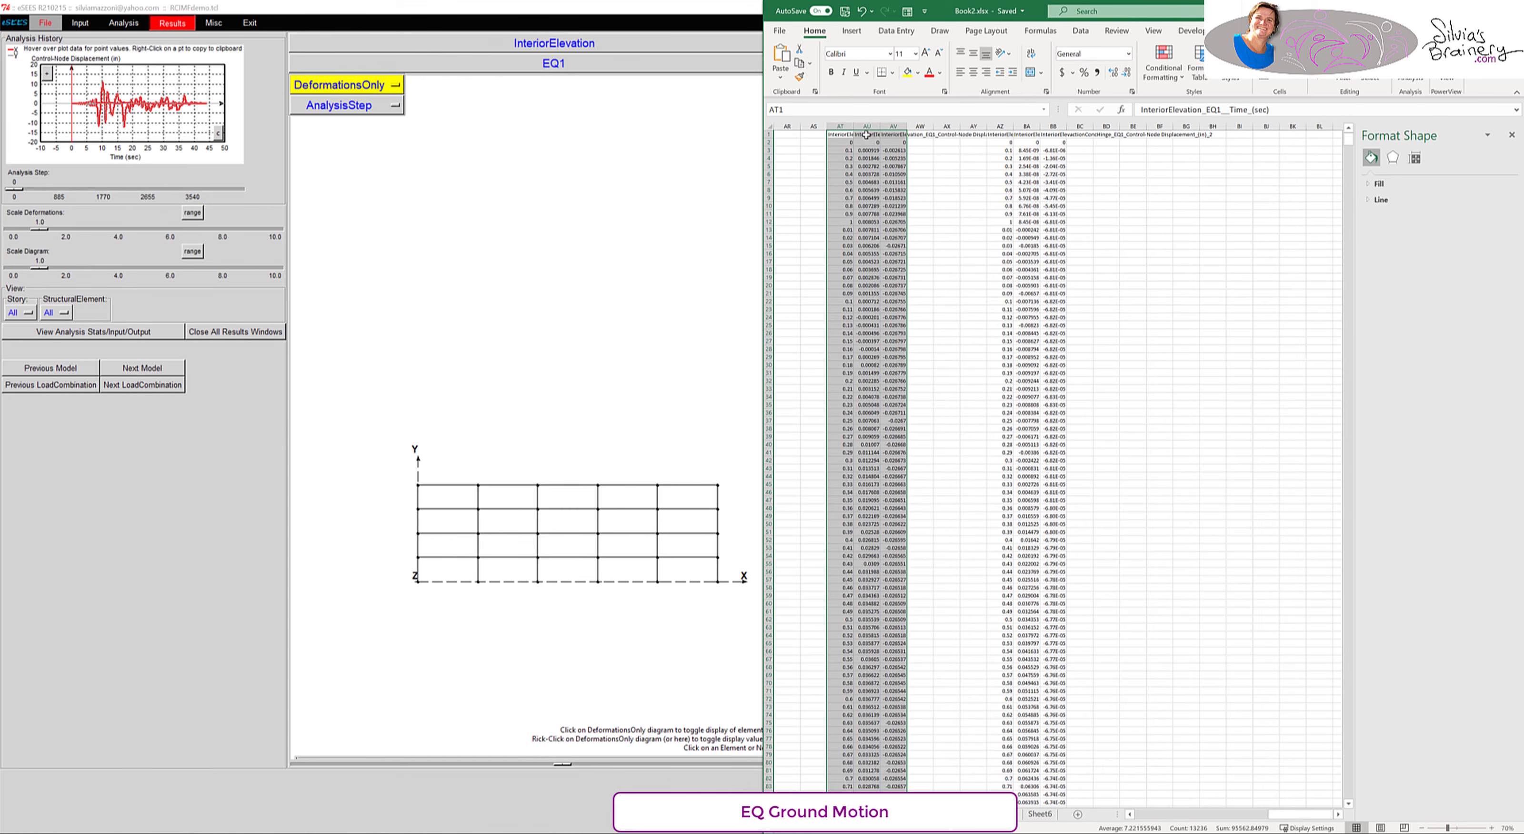
- Plot the InteriorElevation time and control-node displacement in columns AT and AU as a scatter line chart, and enlarge the chart
left_click_drag(867, 134, 843, 134)
key("ctrl+shift+Down")
left_click(852, 30)
left_click(1107, 74)
left_click(1149, 150)
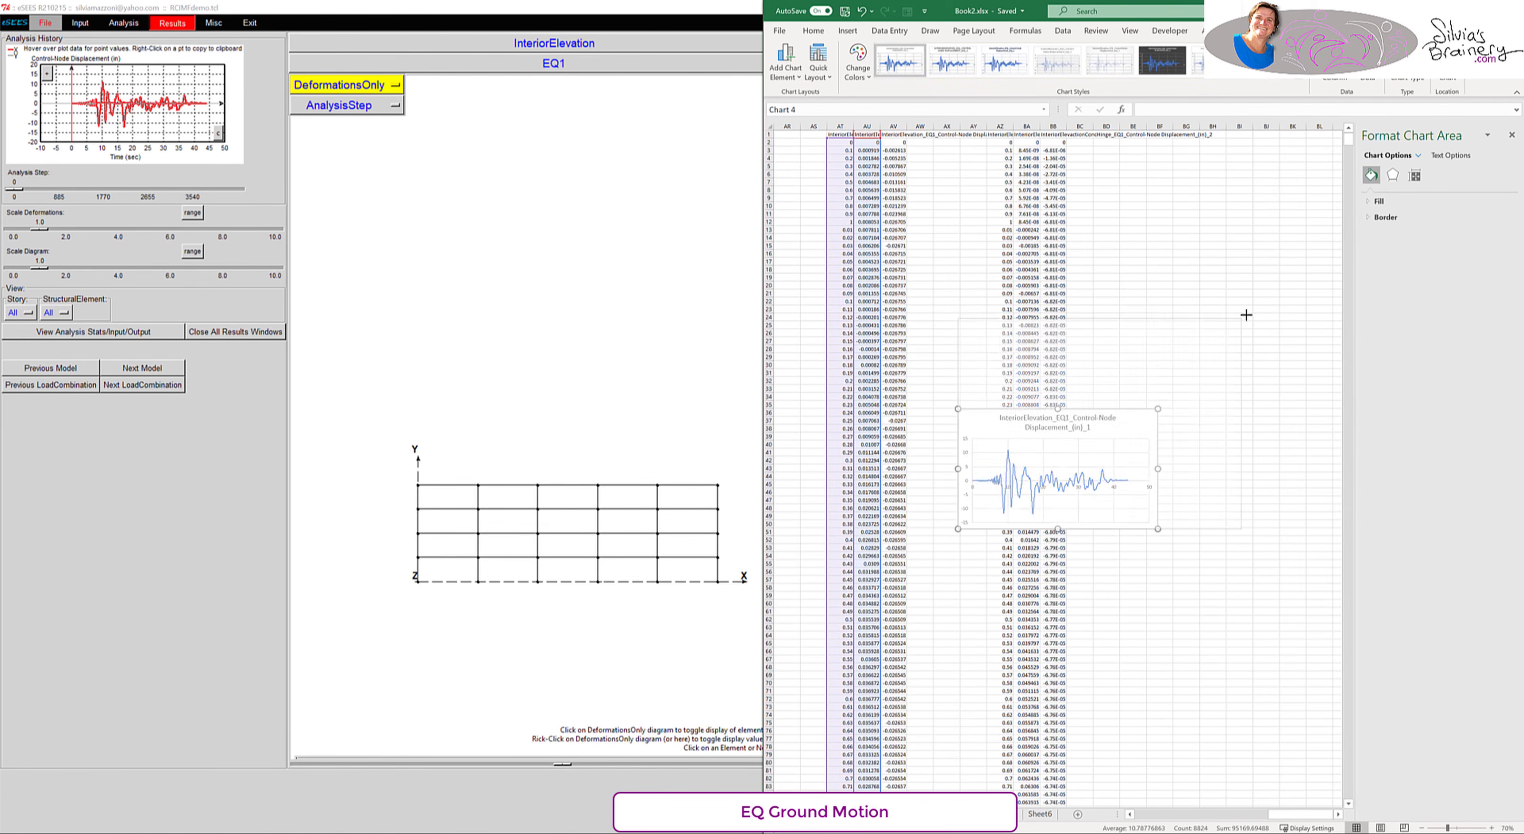
- Plot the hinge model's time and control-node displacement in columns AZ and BA as a second scatter line chart
left_click_drag(1026, 134, 1000, 135)
key("ctrl+shift+Down")
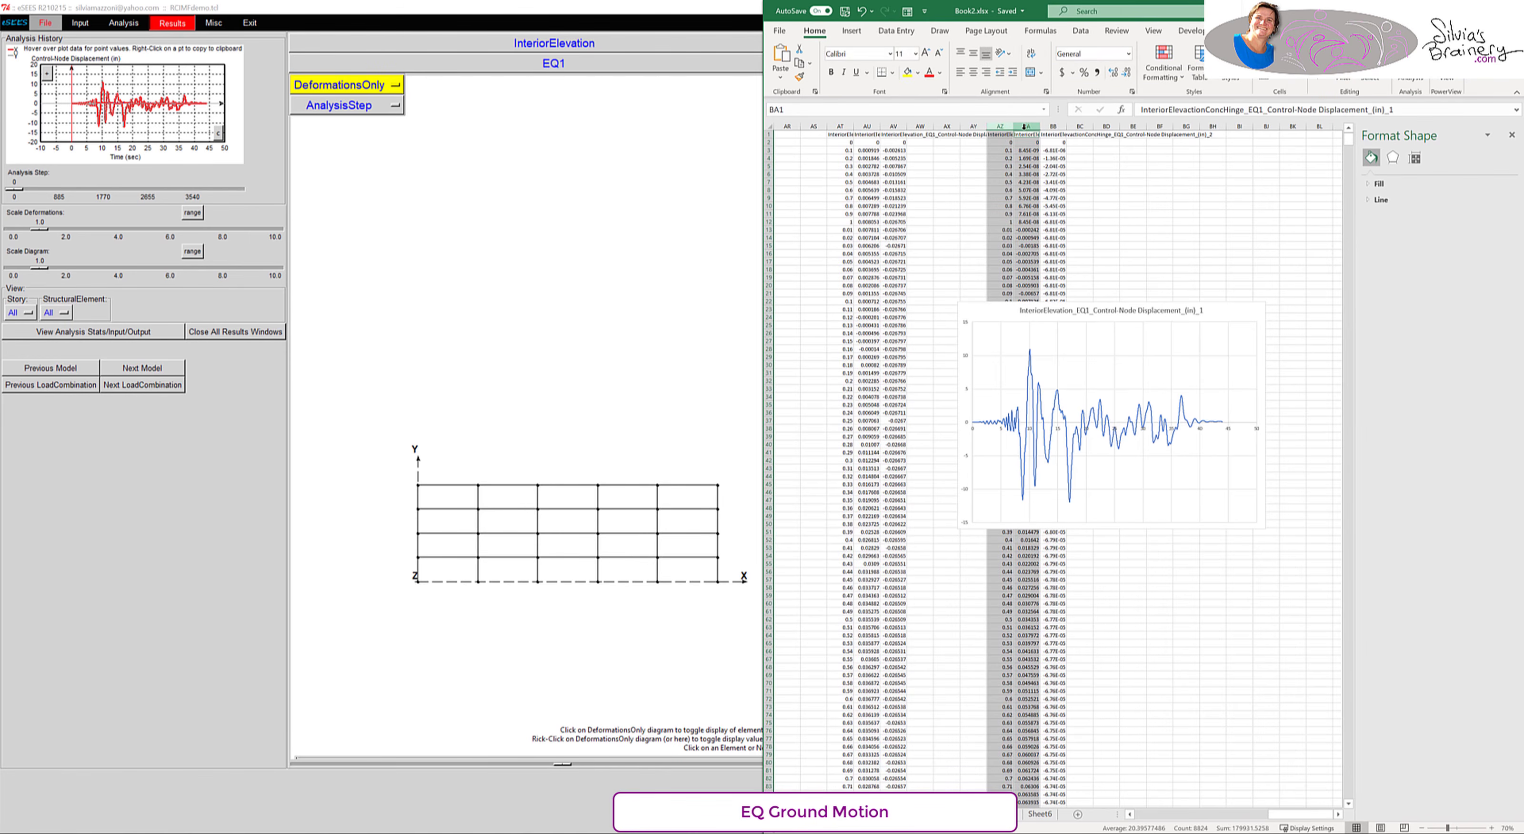
left_click(852, 30)
left_click(1124, 78)
left_click(1148, 150)
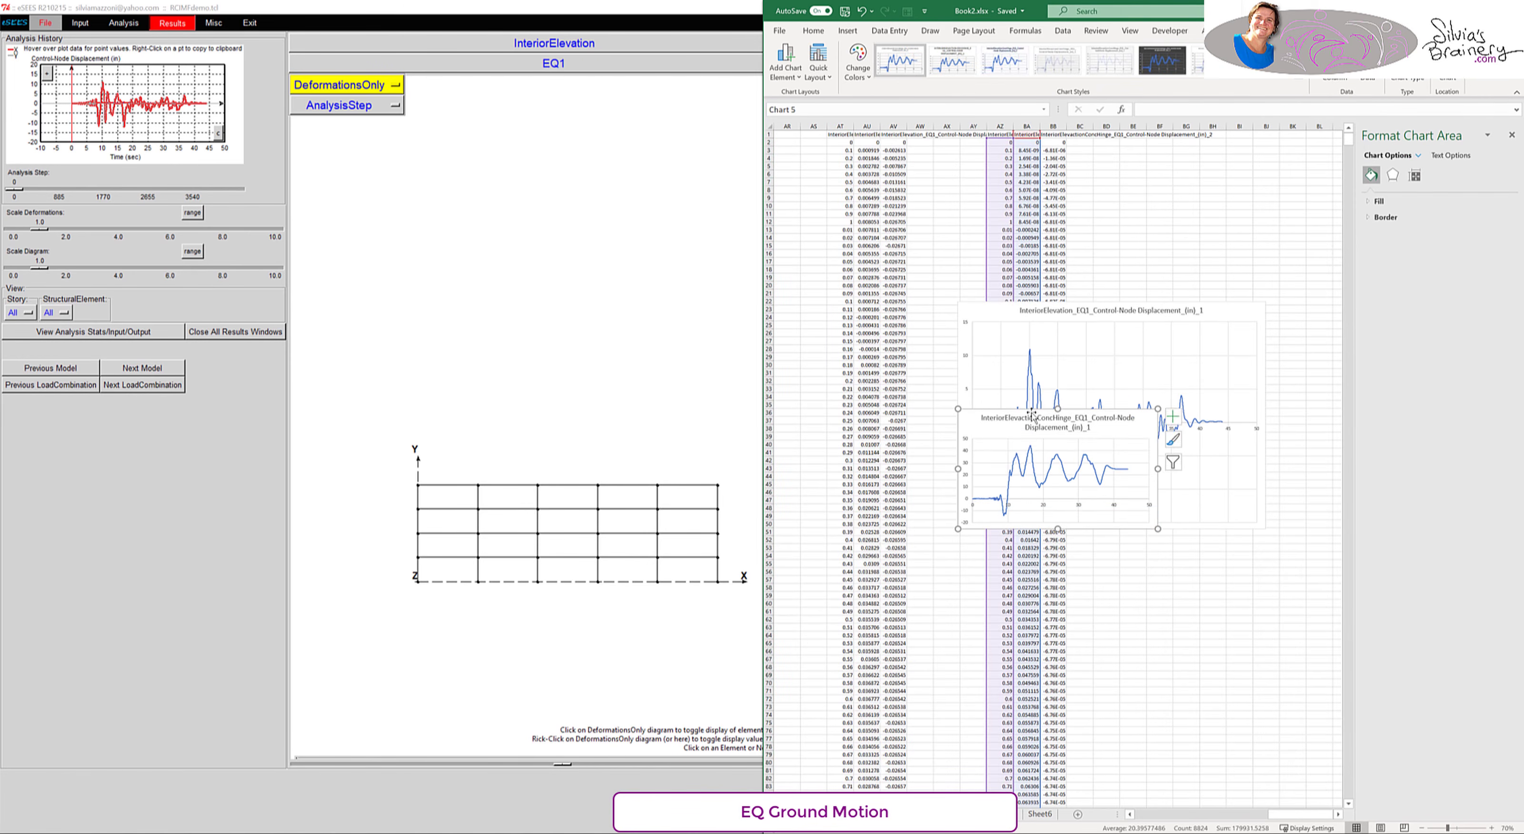
- Place the hinge model's chart below the InteriorElevation chart, and copy its displacement series into the InteriorElevation chart
left_click_drag(1060, 524, 1051, 682)
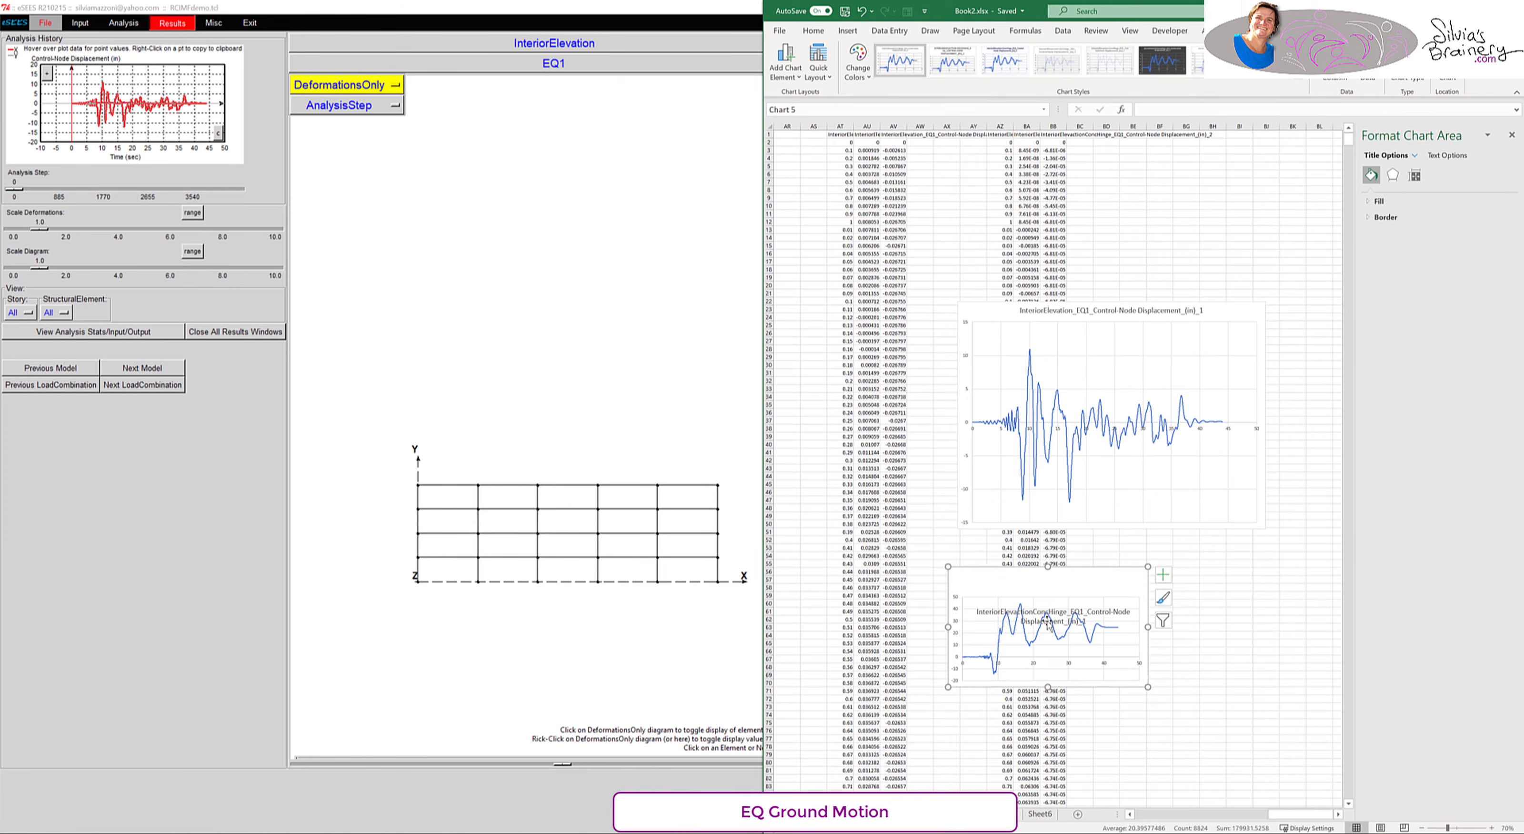
left_click(1060, 653)
left_click(1166, 456)
key("ctrl+v")
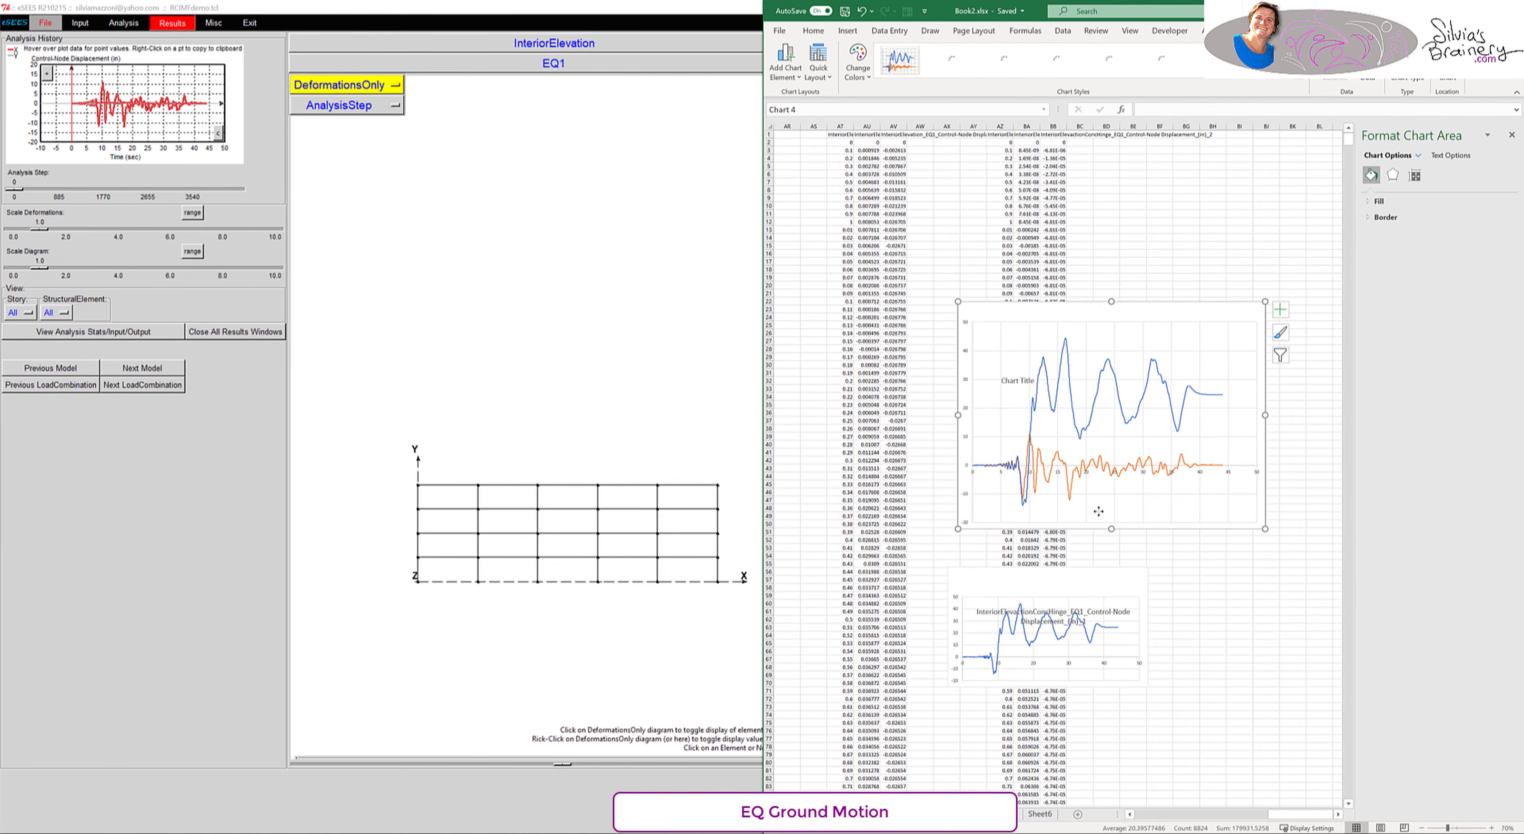
left_click(1036, 388)
left_click(1028, 383)
key("Escape")
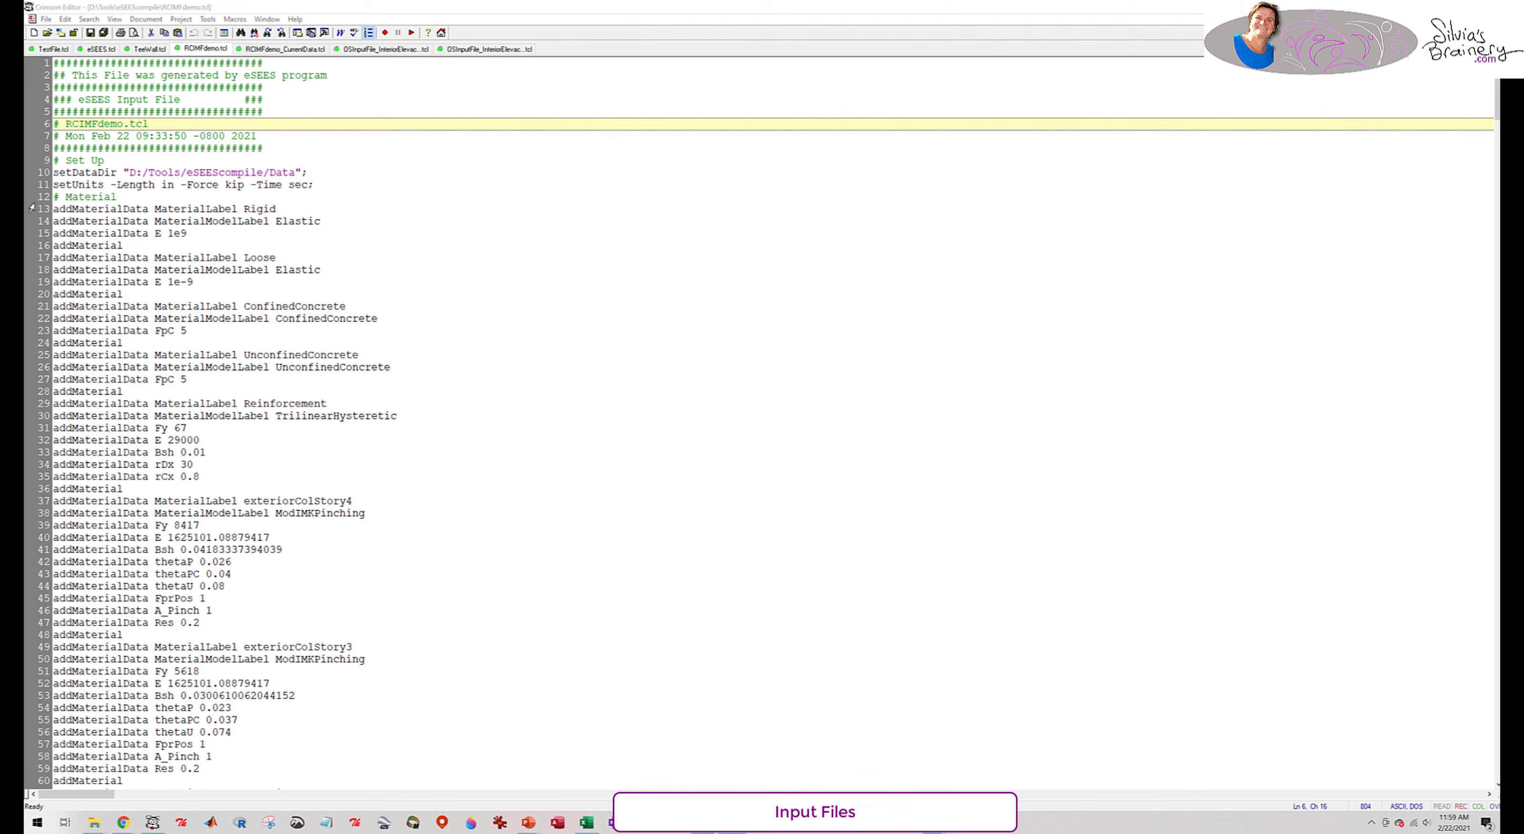
- In Crimson Editor, examine the Rigid, Loose, concrete and Reinforcement material definitions in RCIMFdemo.tcl
left_click_drag(32, 209, 192, 307)
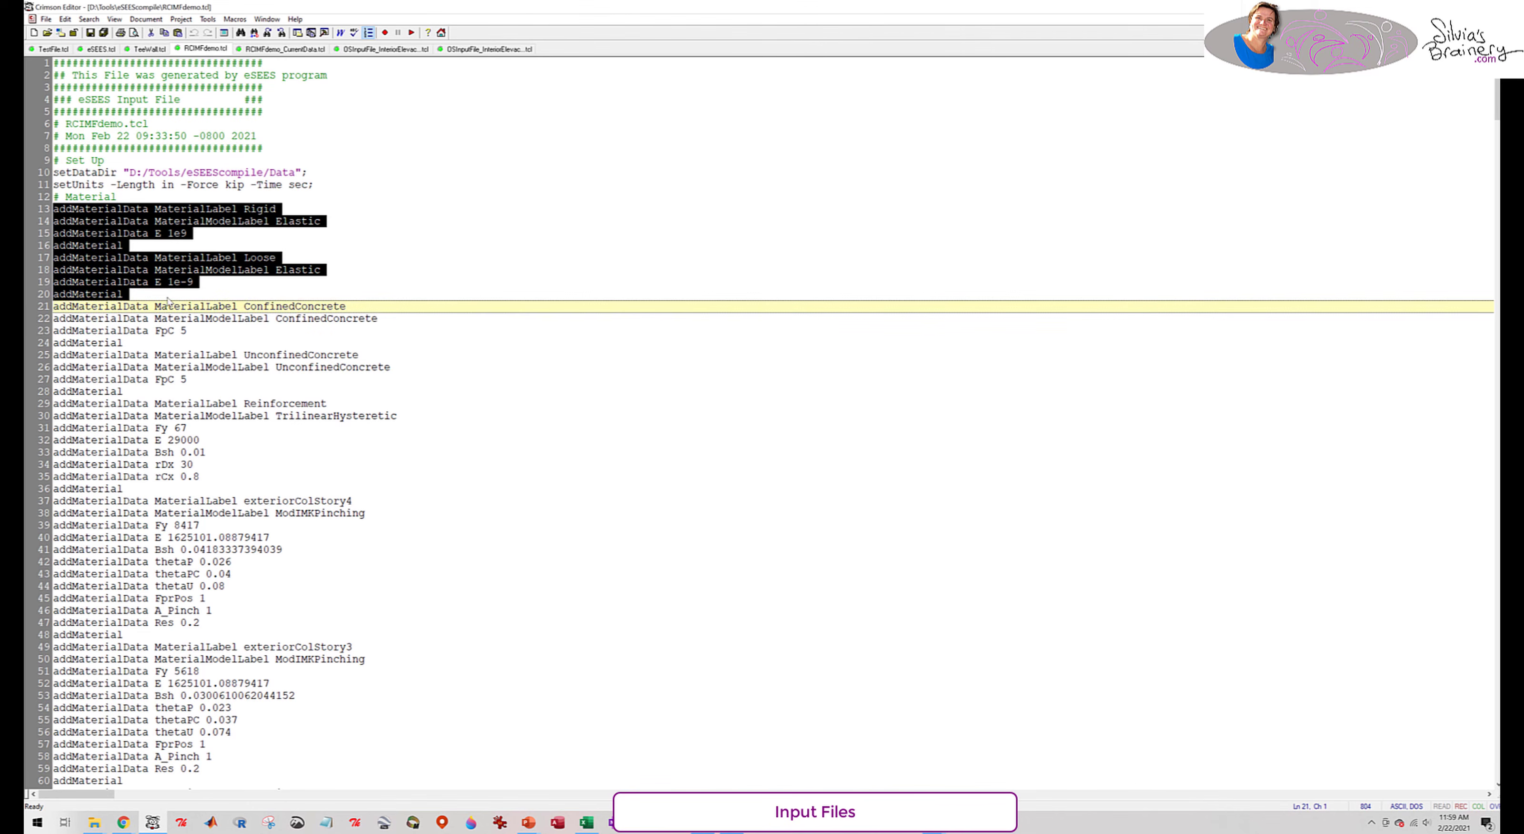
left_click(190, 295)
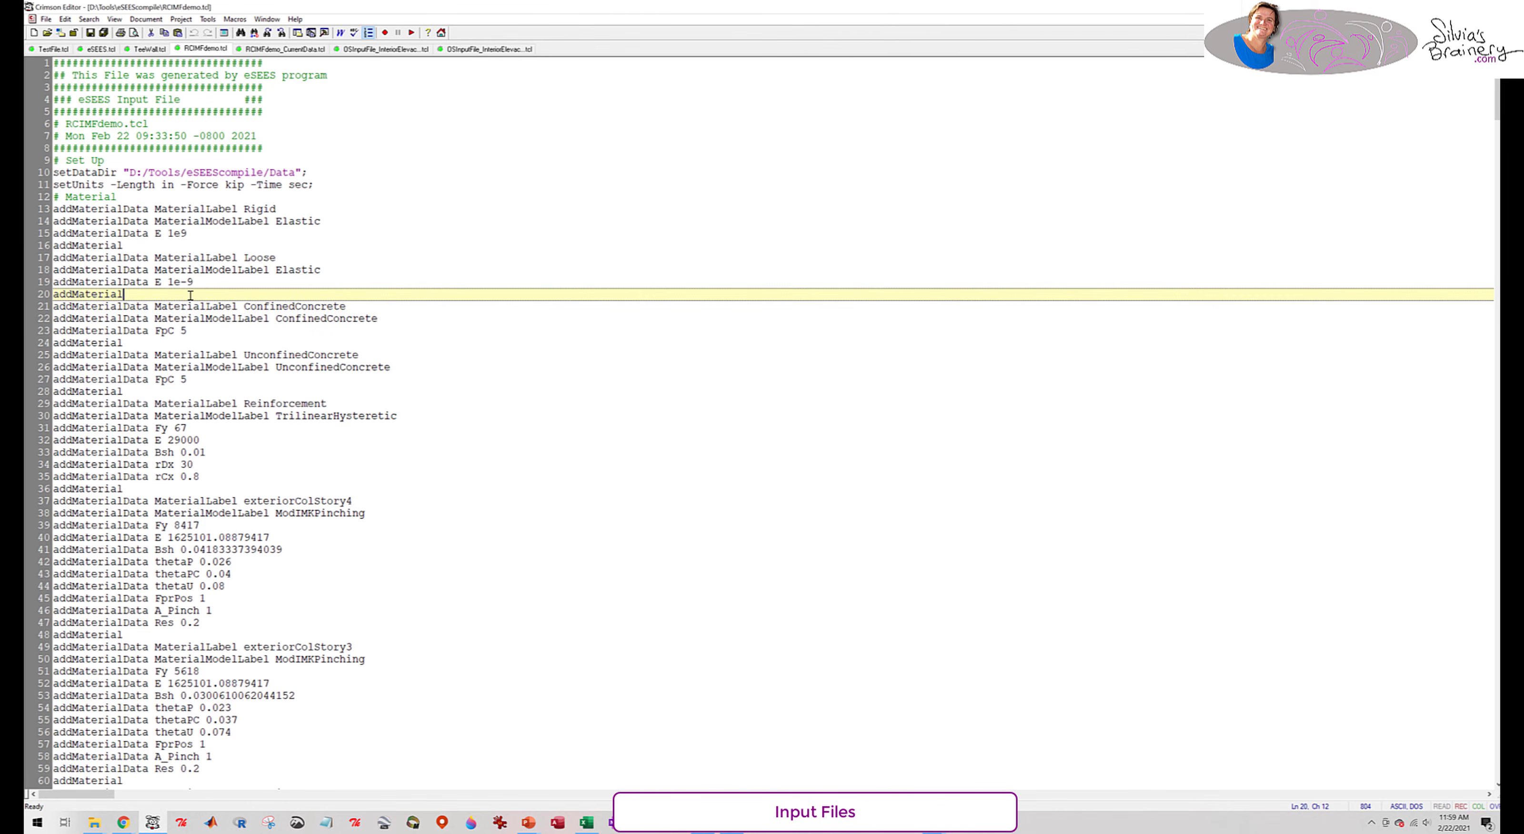
double_click(315, 308)
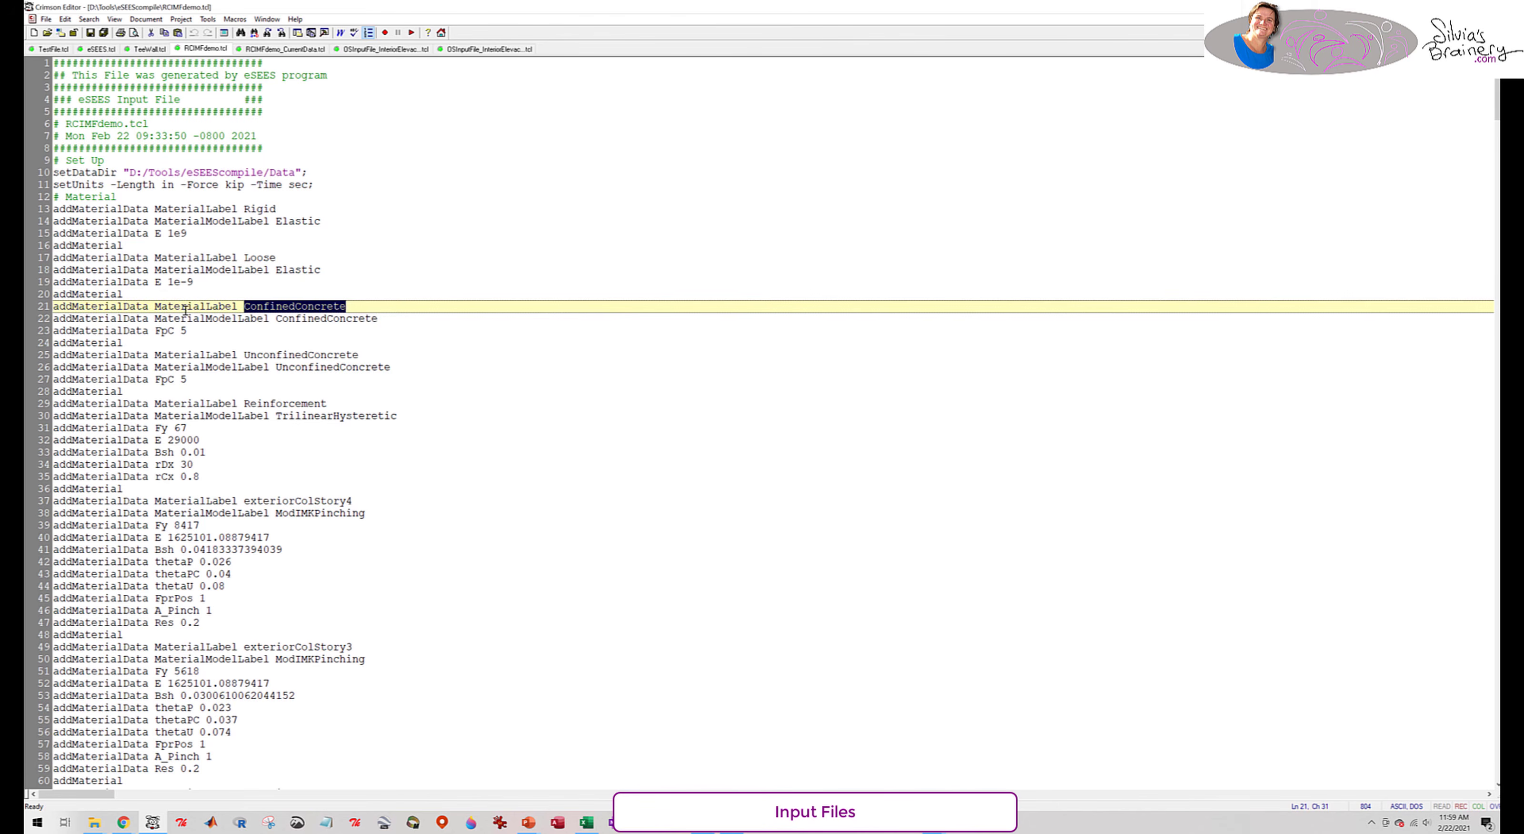
double_click(161, 331)
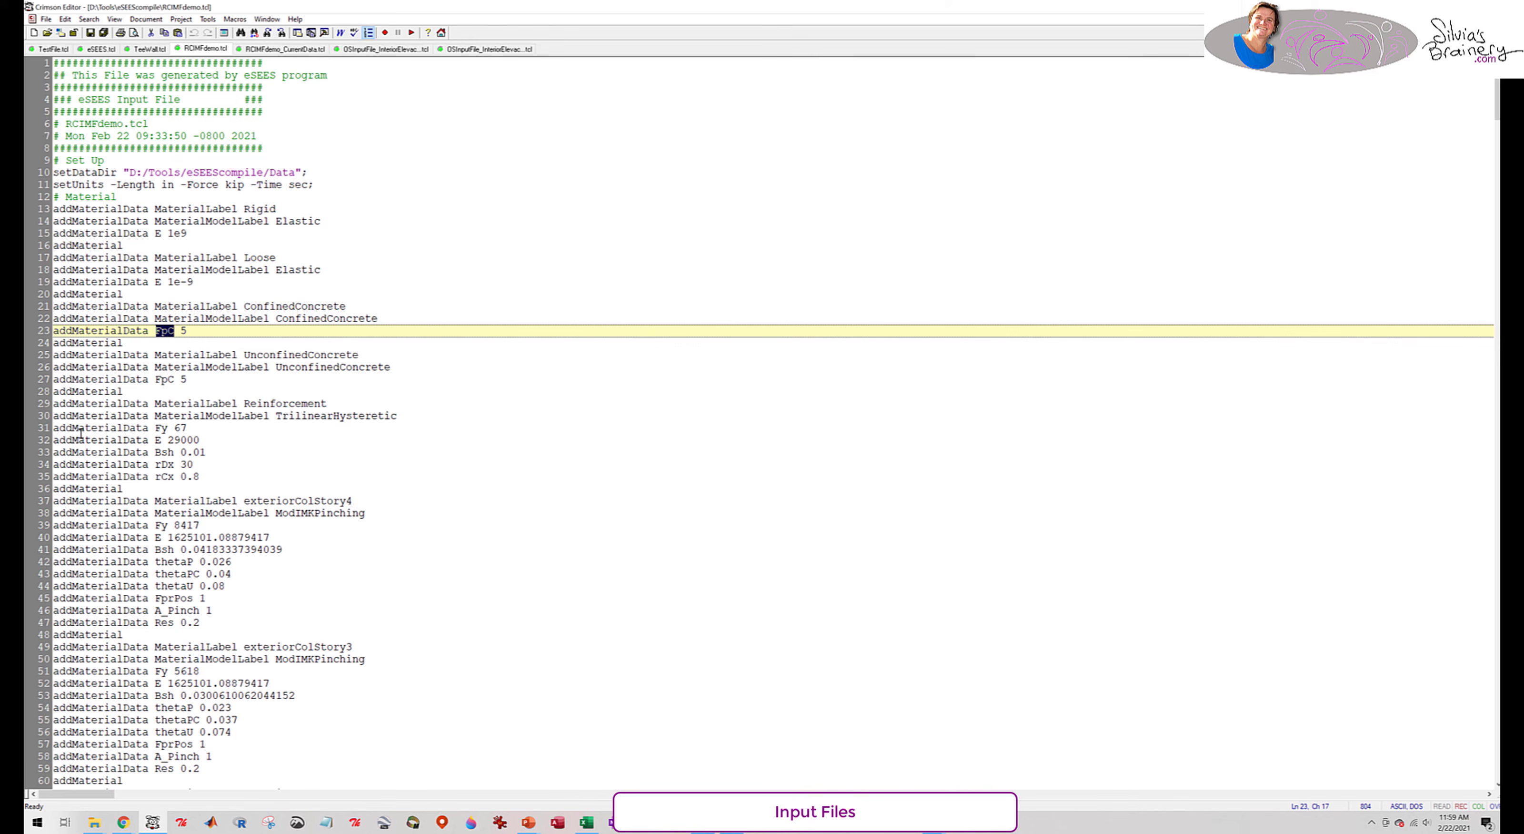
double_click(310, 418)
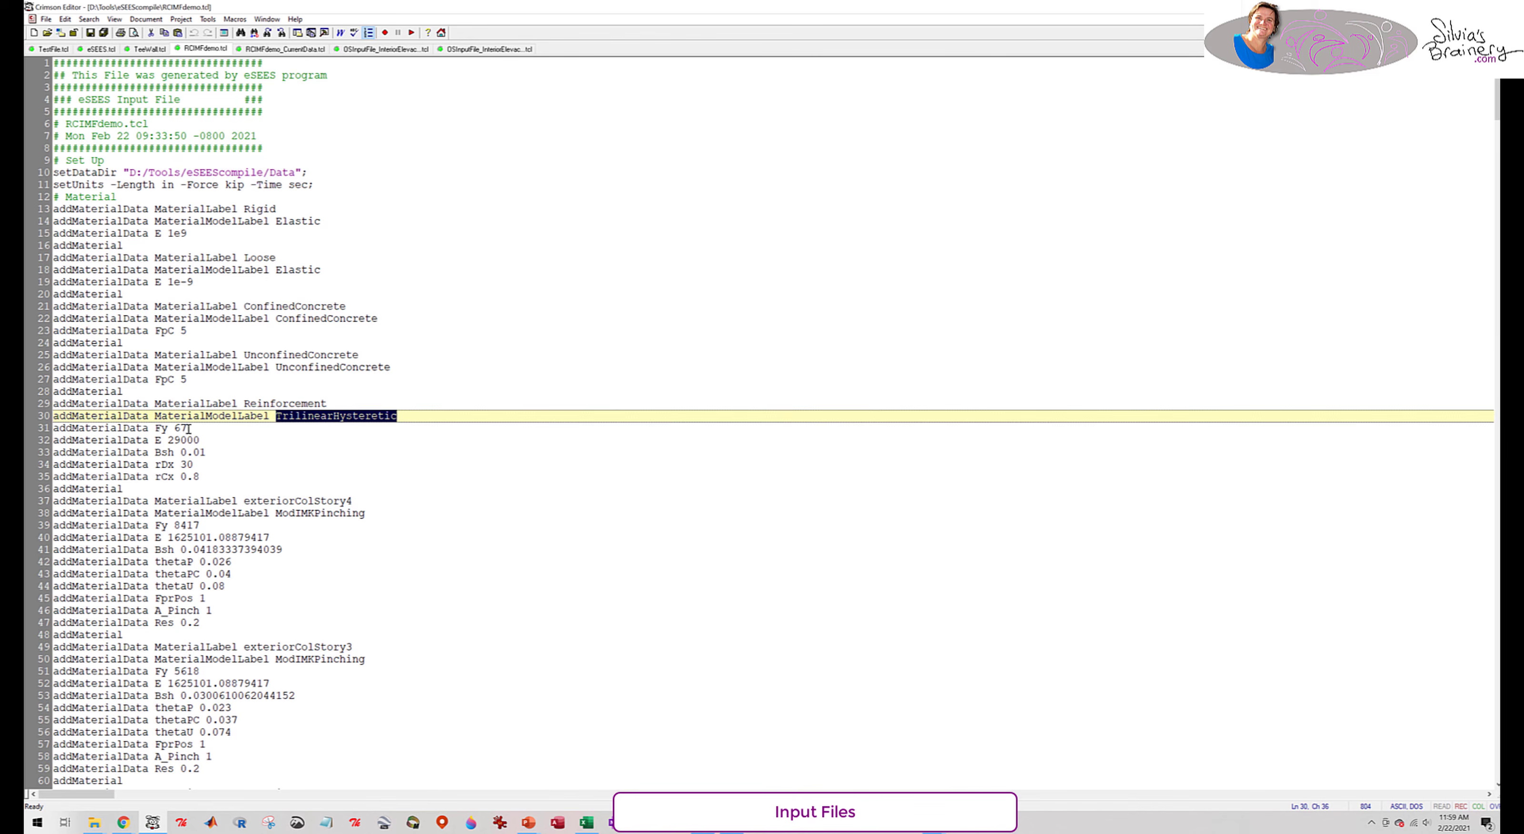
left_click(238, 469)
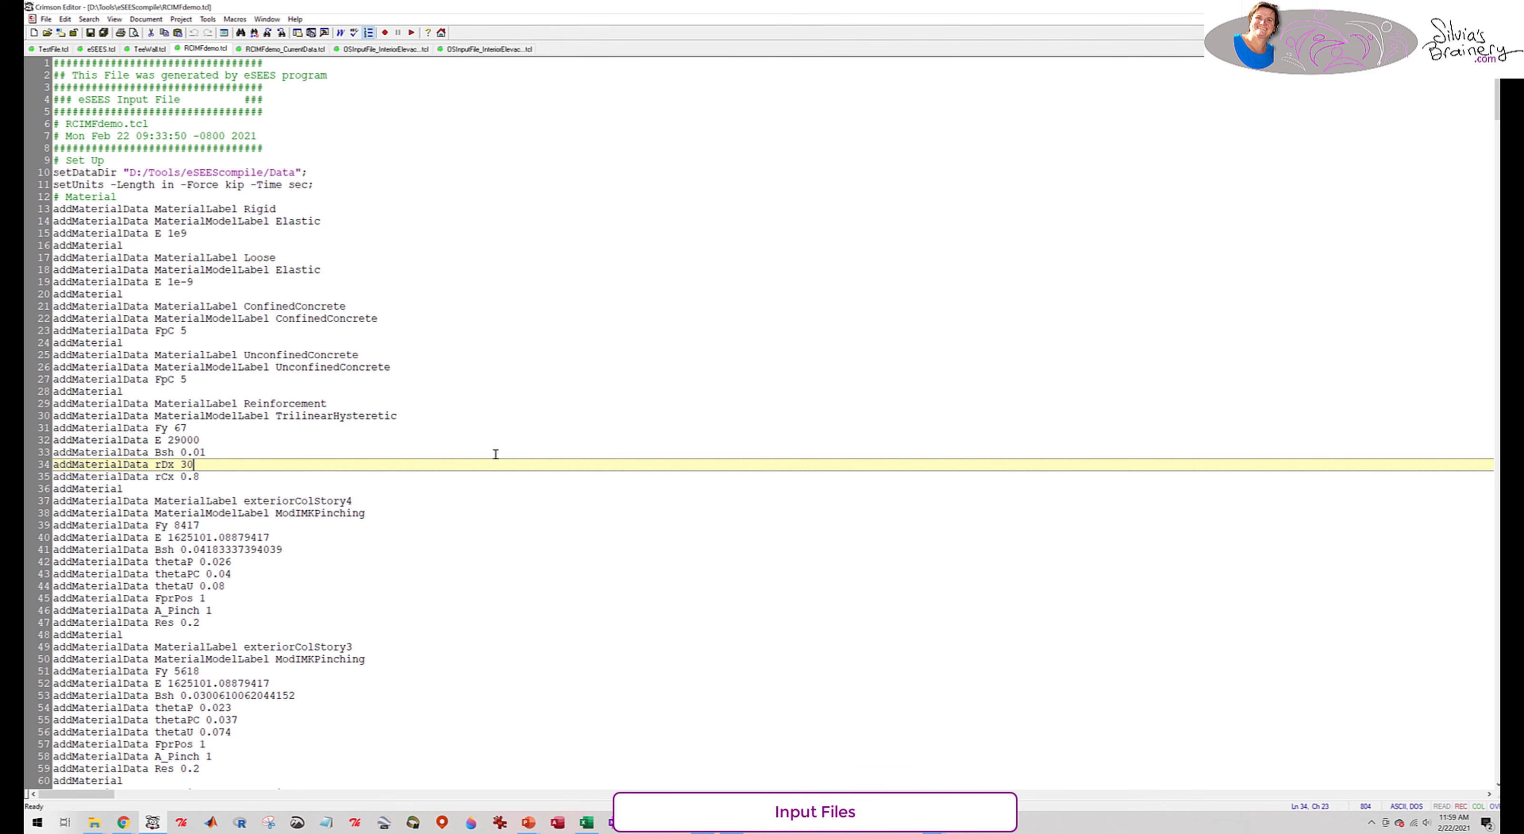
- Examine the ModIMKPinching material definitions for the exterior and interior columns at each story in RCIMFdemo.tcl
scroll(496, 453, "down", 4)
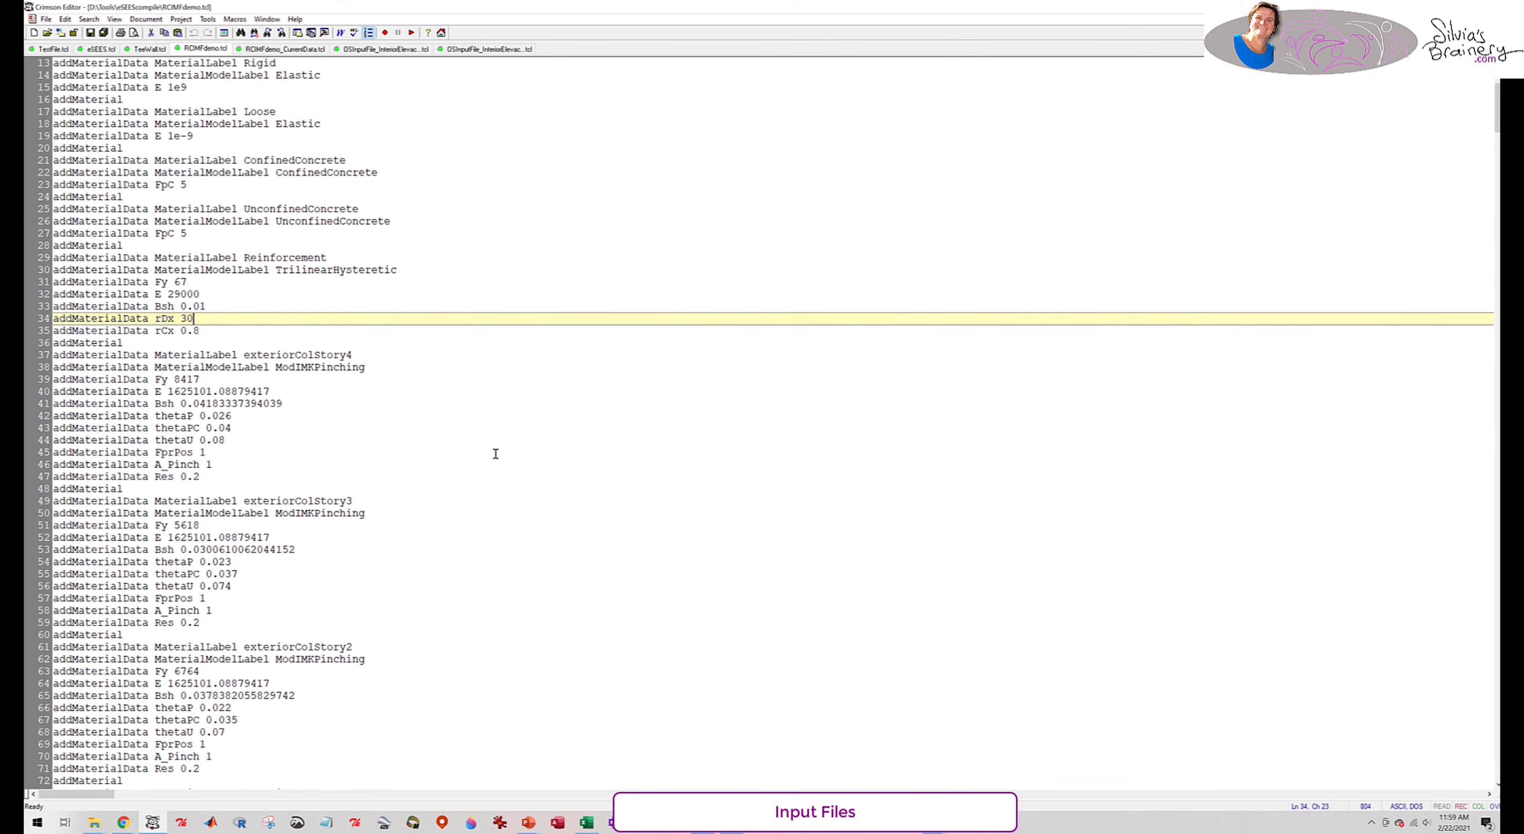
scroll(495, 454, "down", 2)
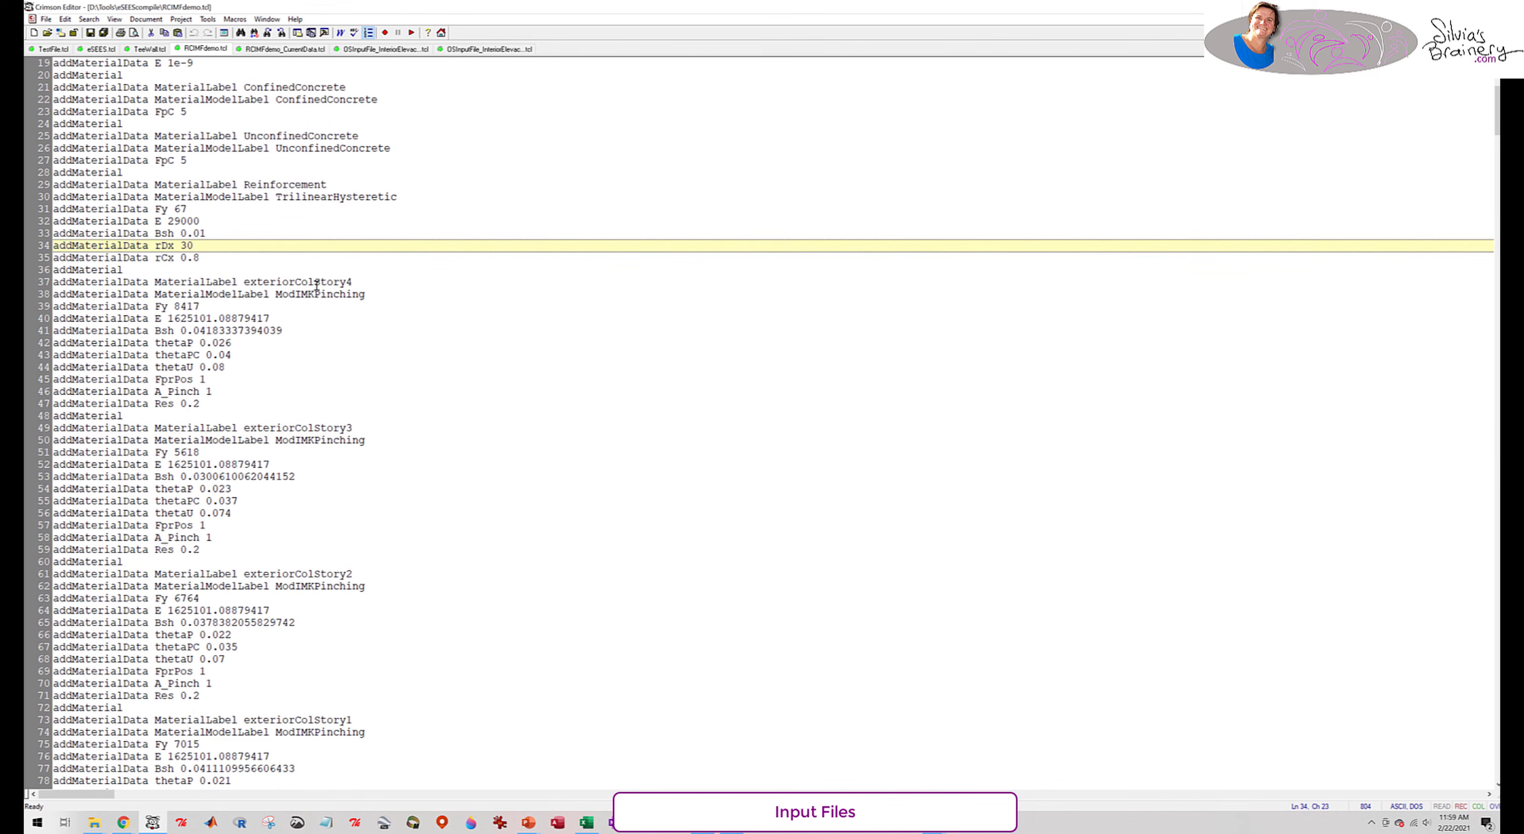
double_click(317, 282)
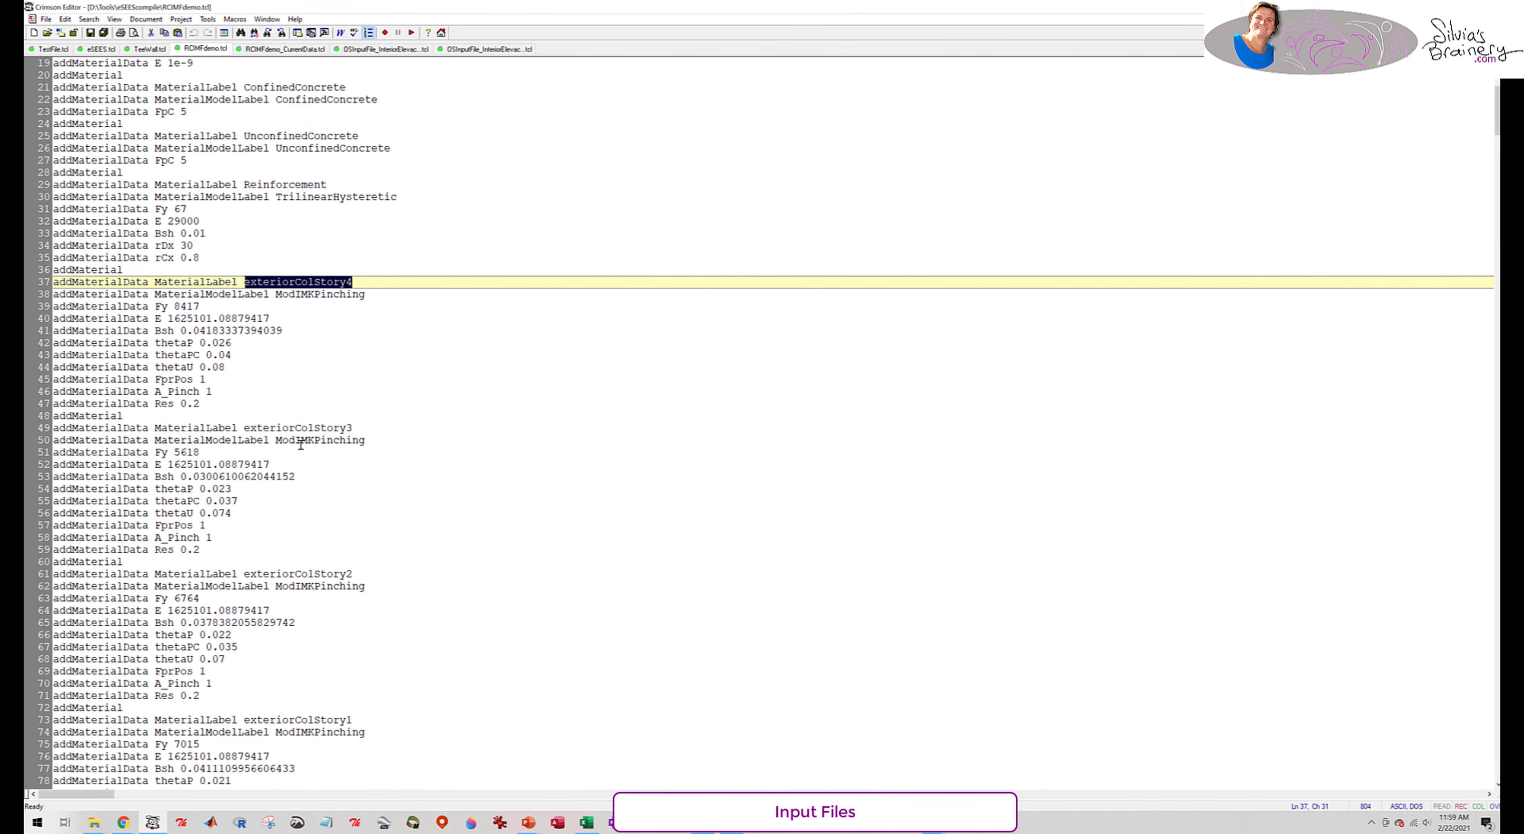
double_click(310, 428)
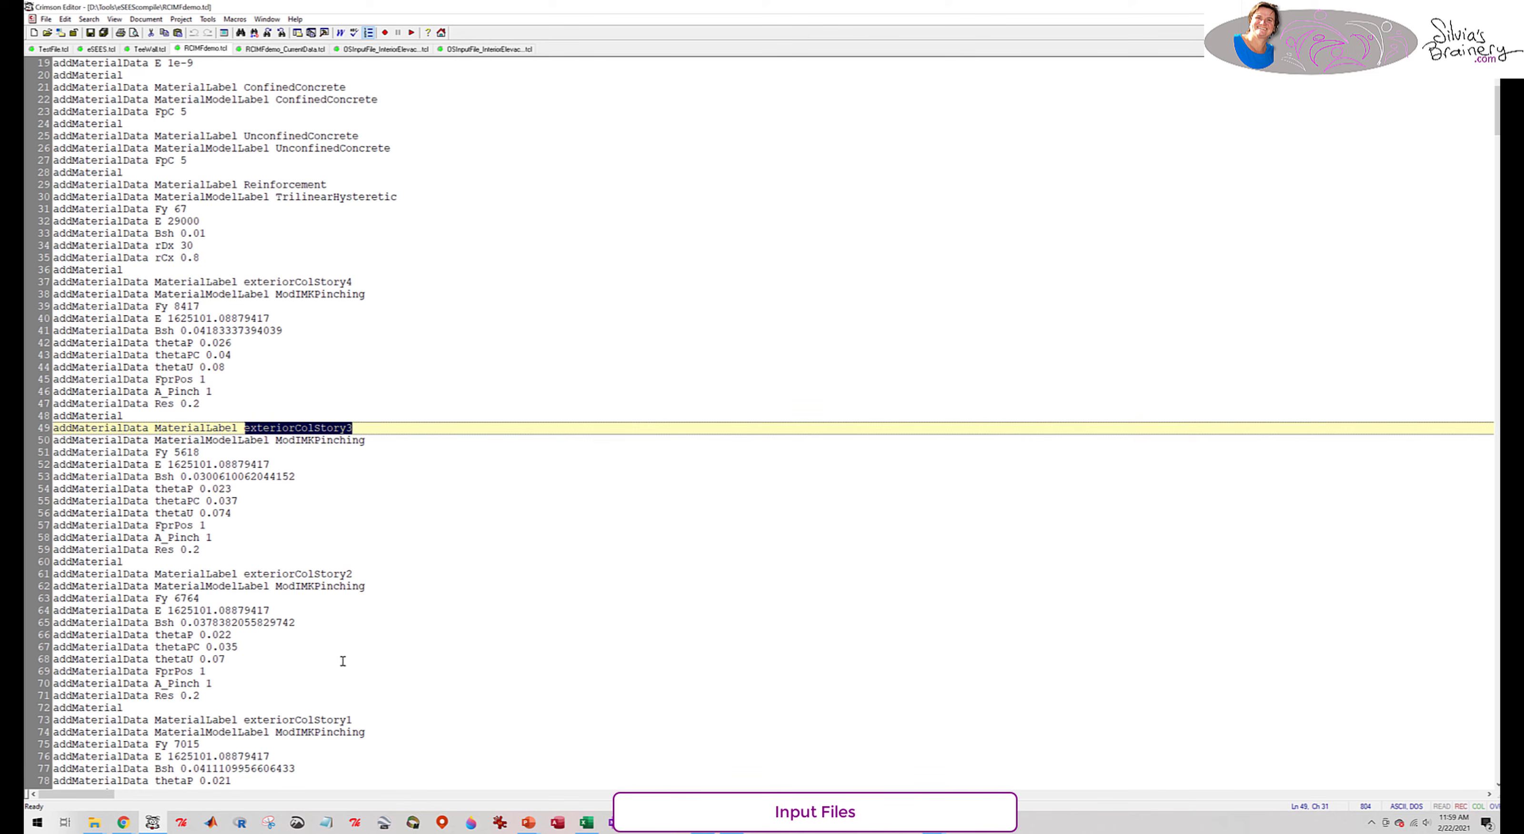
scroll(320, 620, "down", 7)
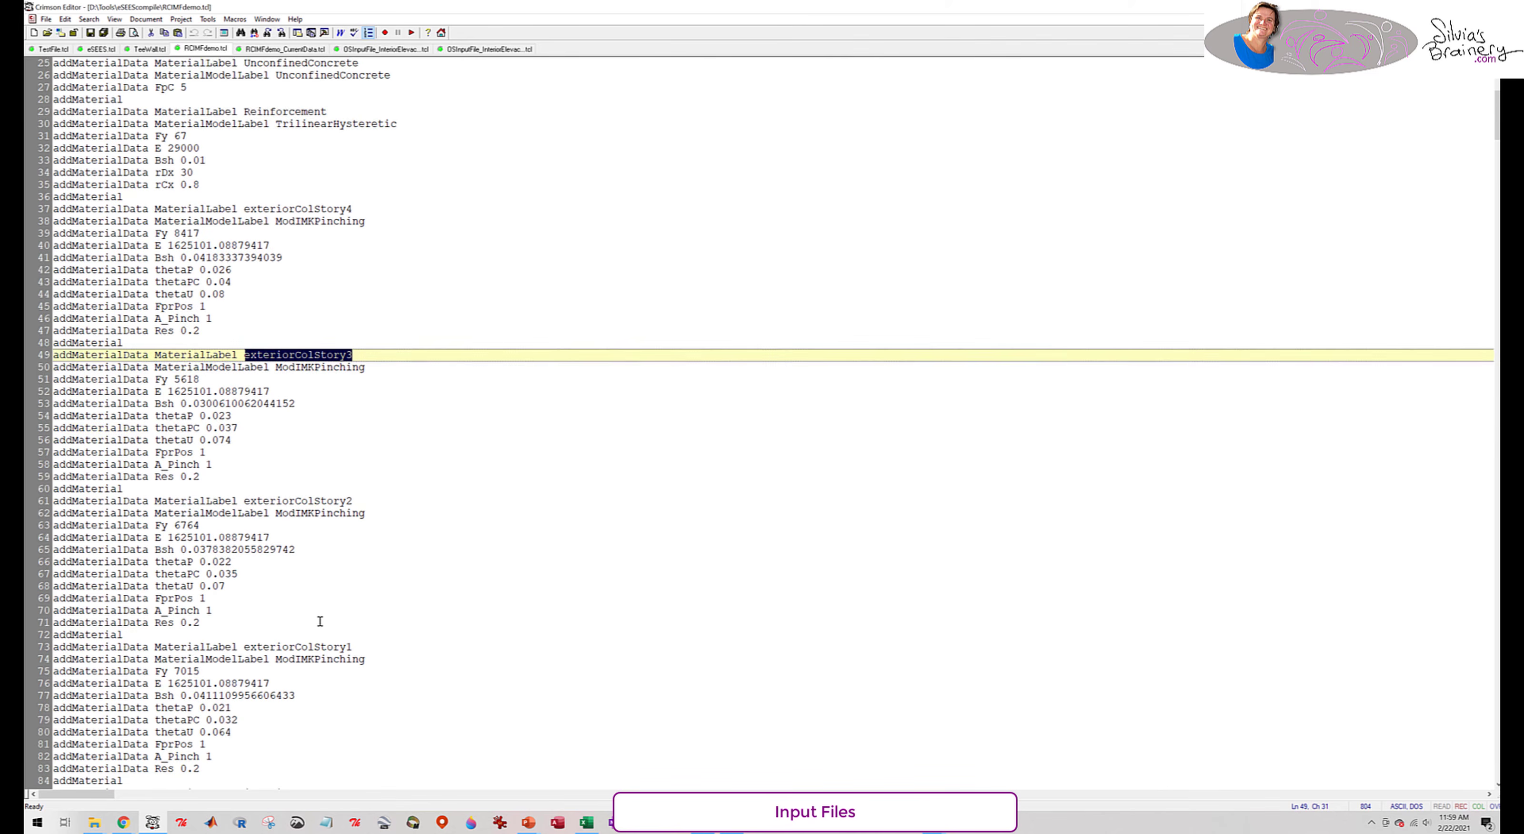
scroll(320, 621, "down", 9)
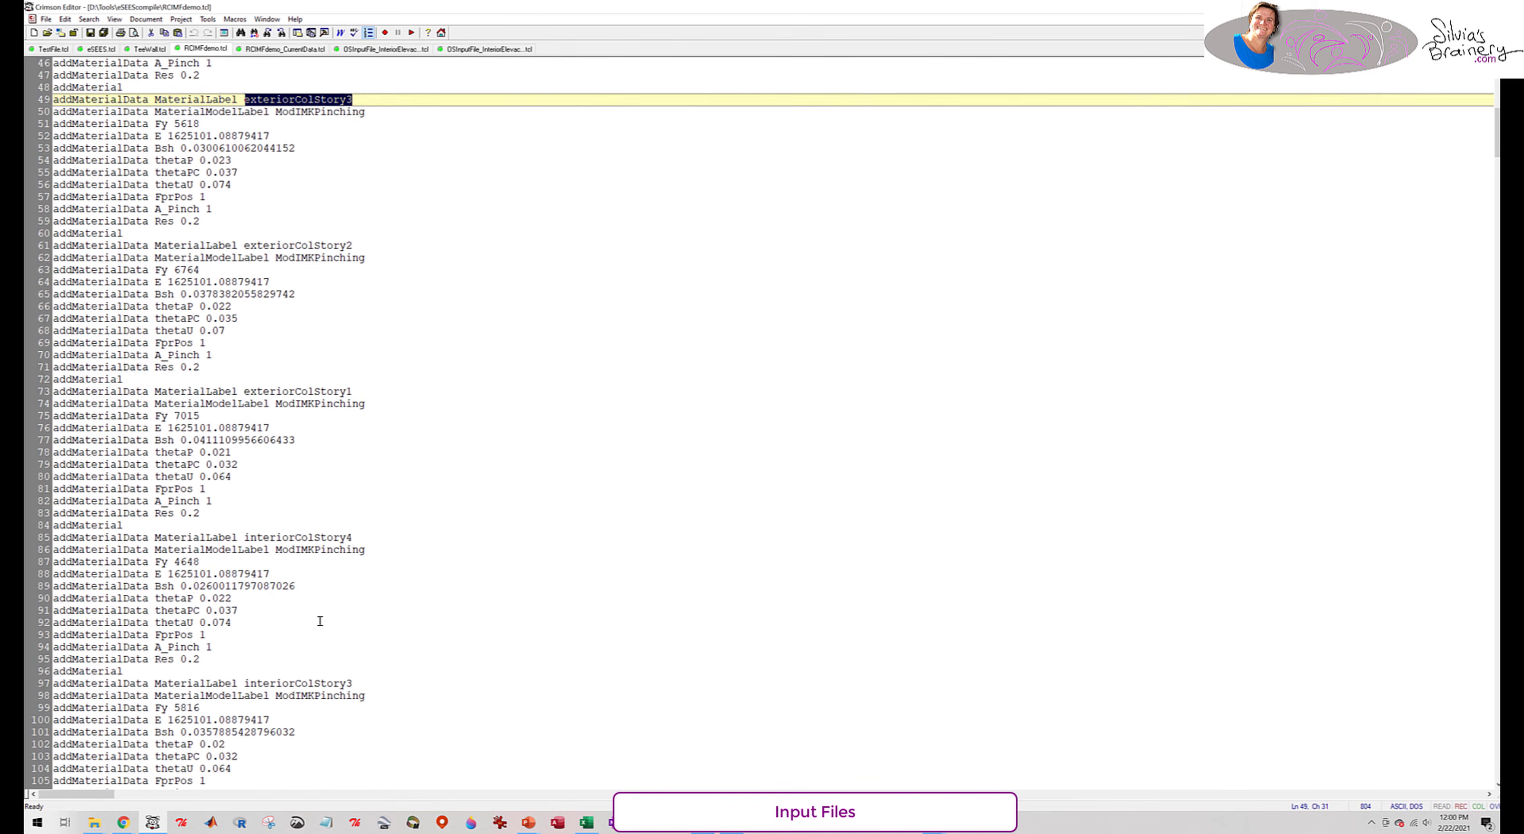
scroll(319, 620, "down", 12)
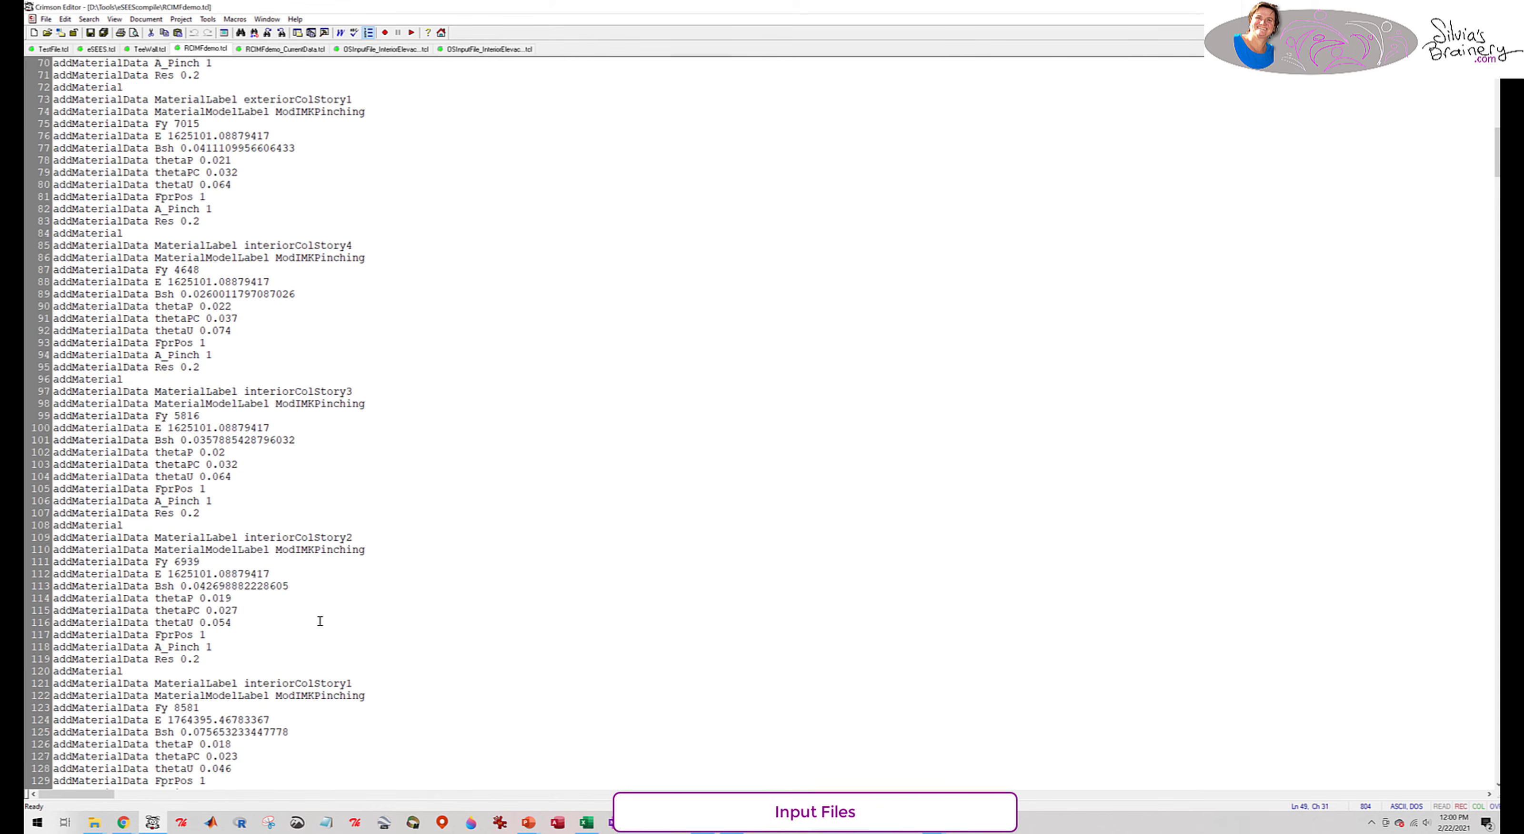
scroll(320, 621, "down", 4)
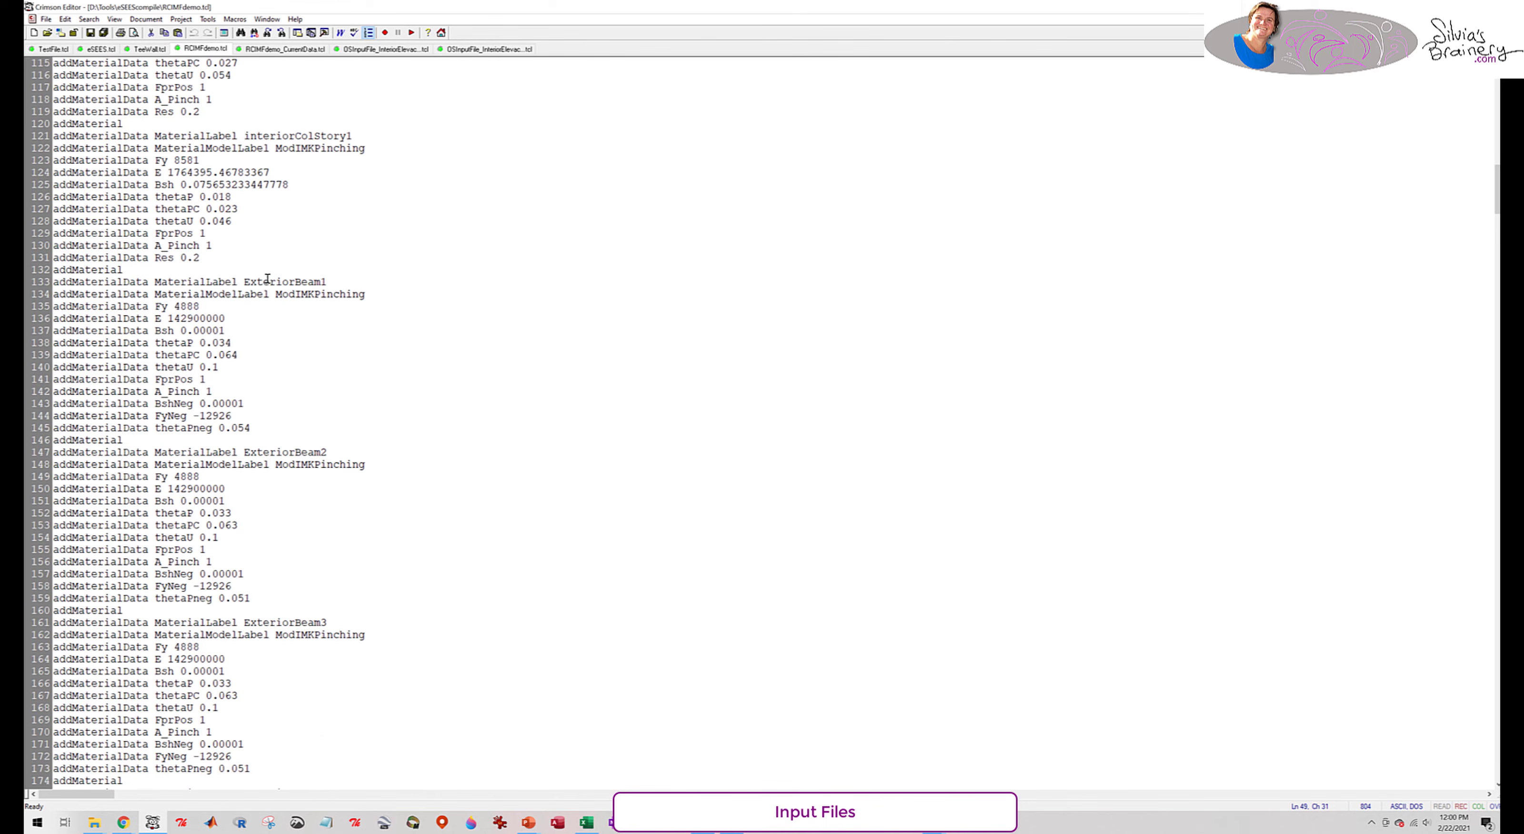
- Examine the ExteriorBeam and InteriorBeam hinge material definitions in RCIMFdemo.tcl, continuing to the start of the Component section
double_click(266, 281)
double_click(278, 451)
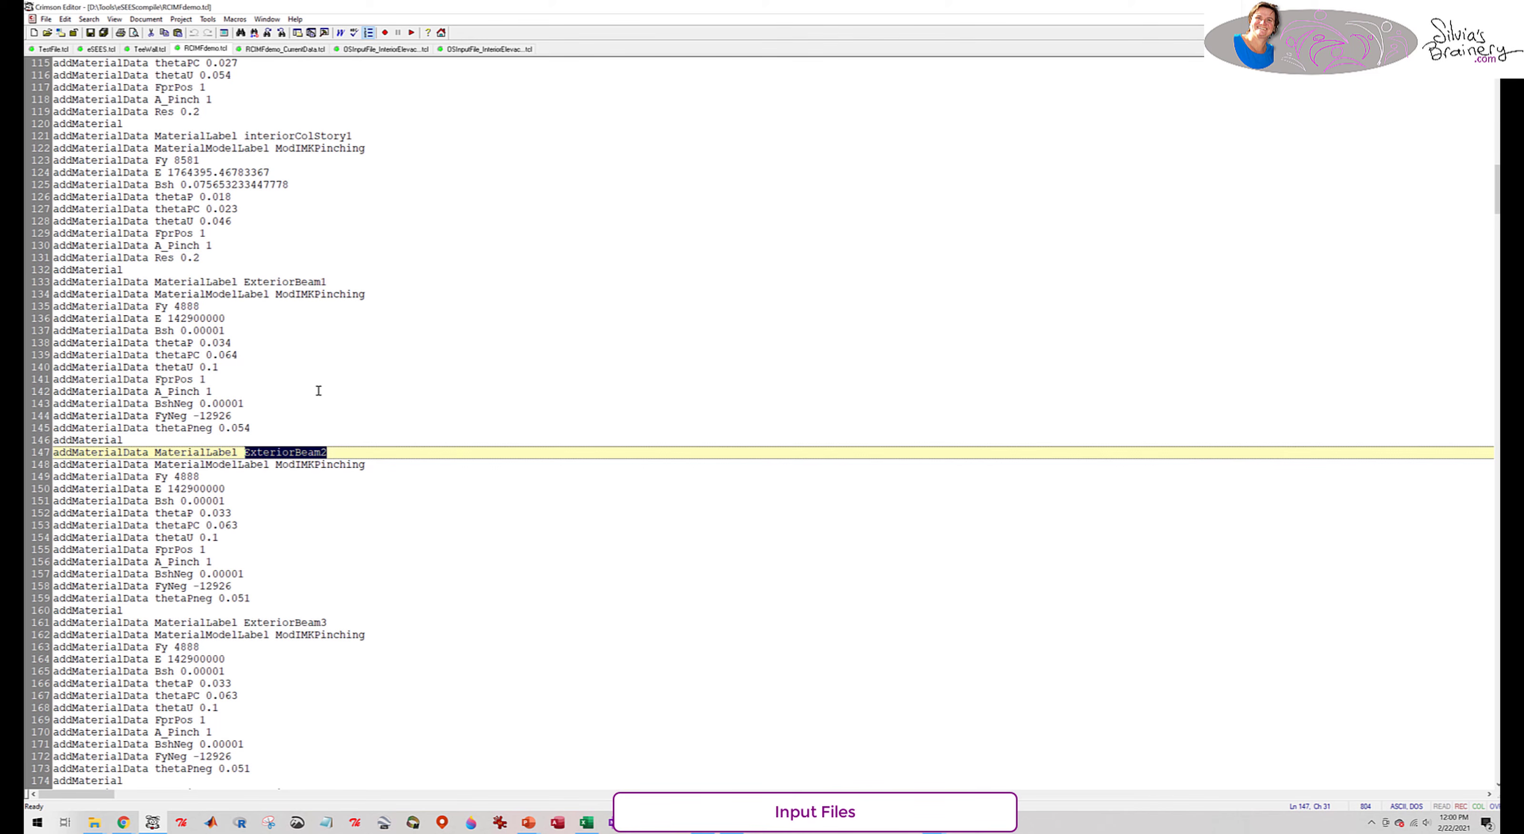
scroll(312, 616, "down", 3)
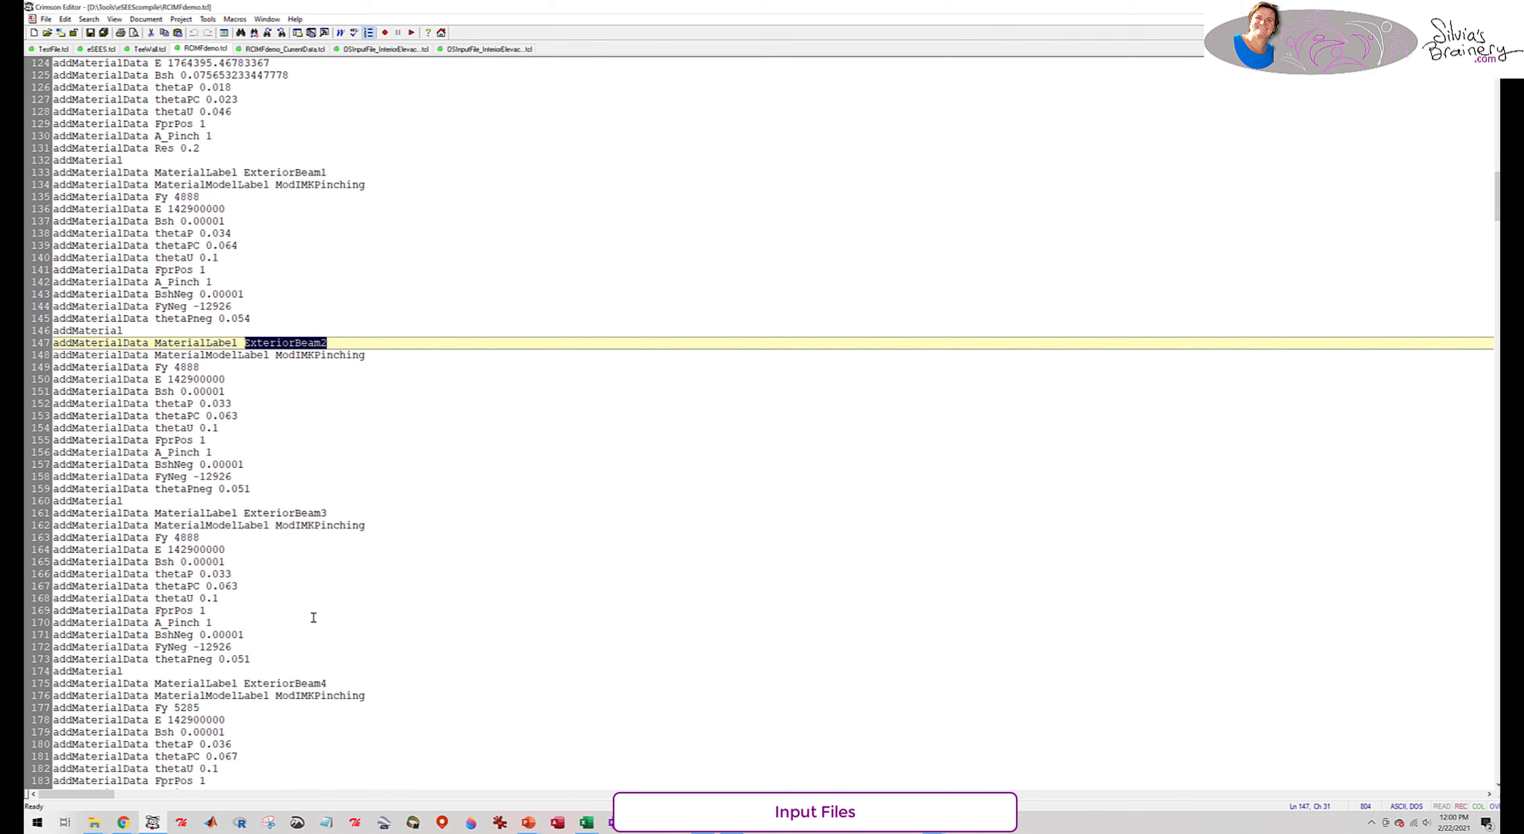
scroll(374, 570, "down", 3)
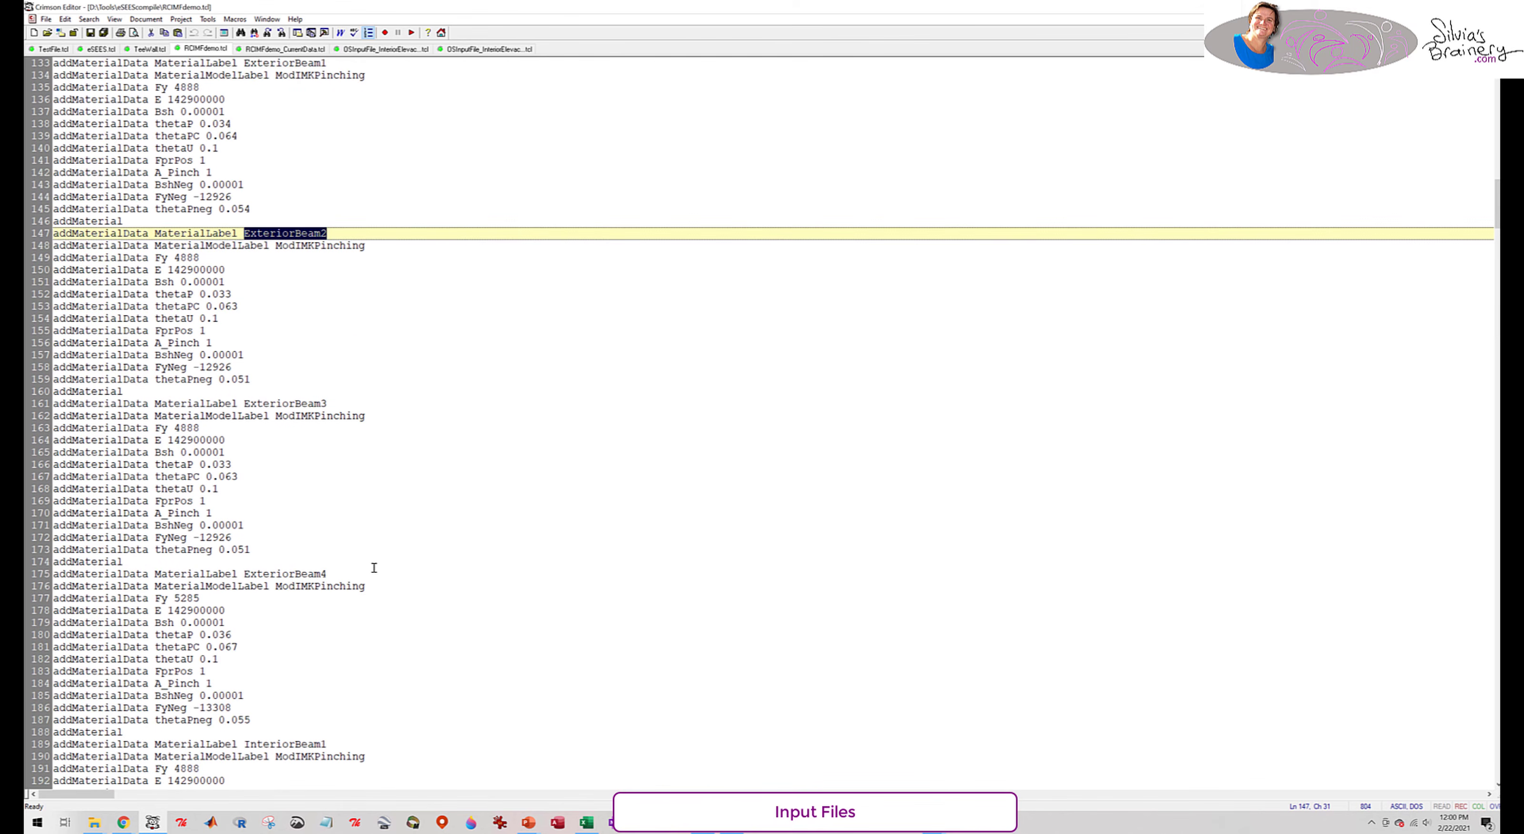
scroll(374, 567, "down", 10)
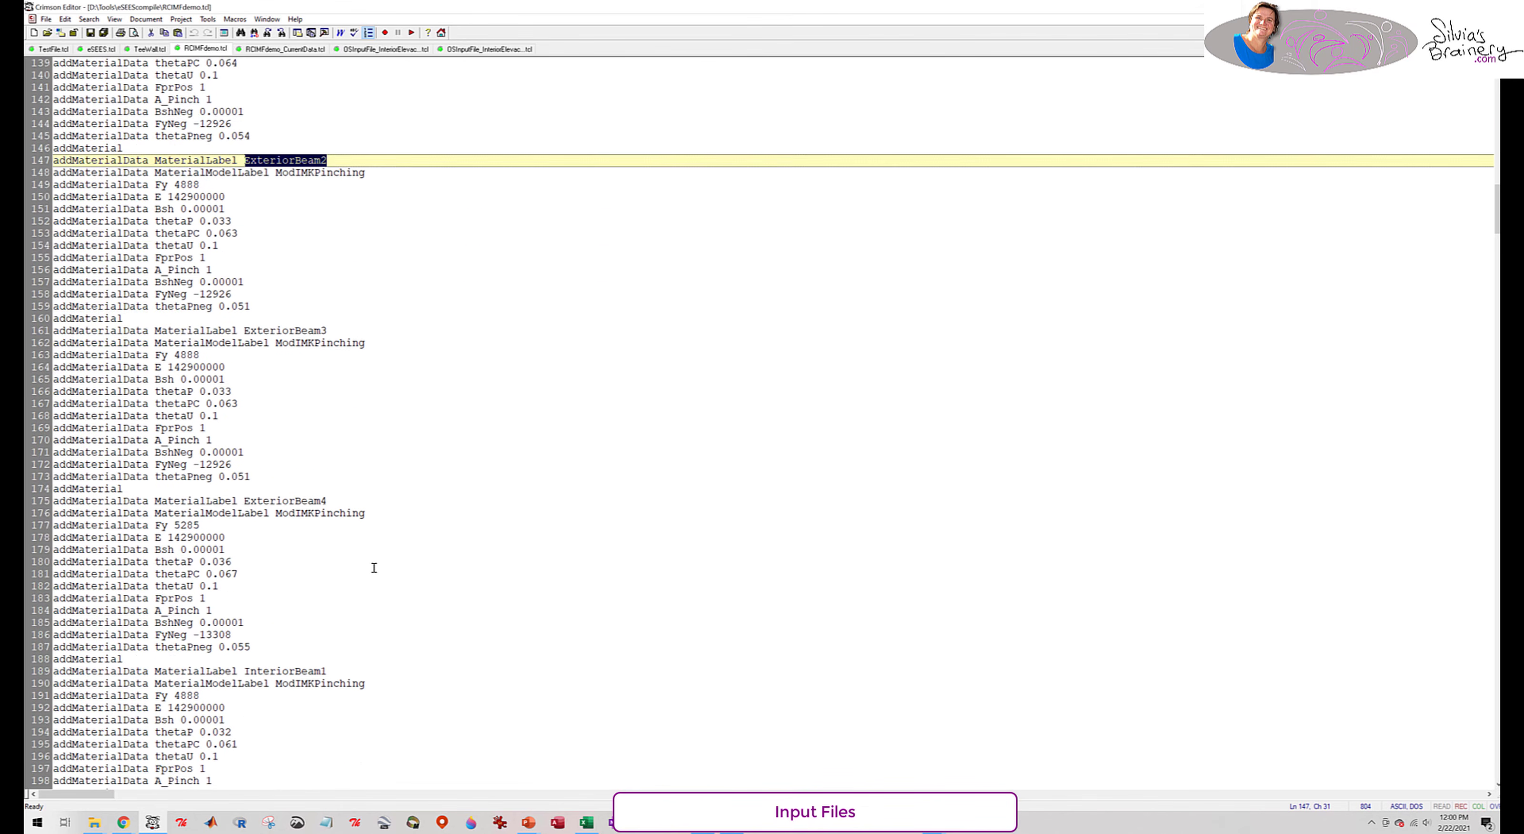
scroll(374, 567, "down", 20)
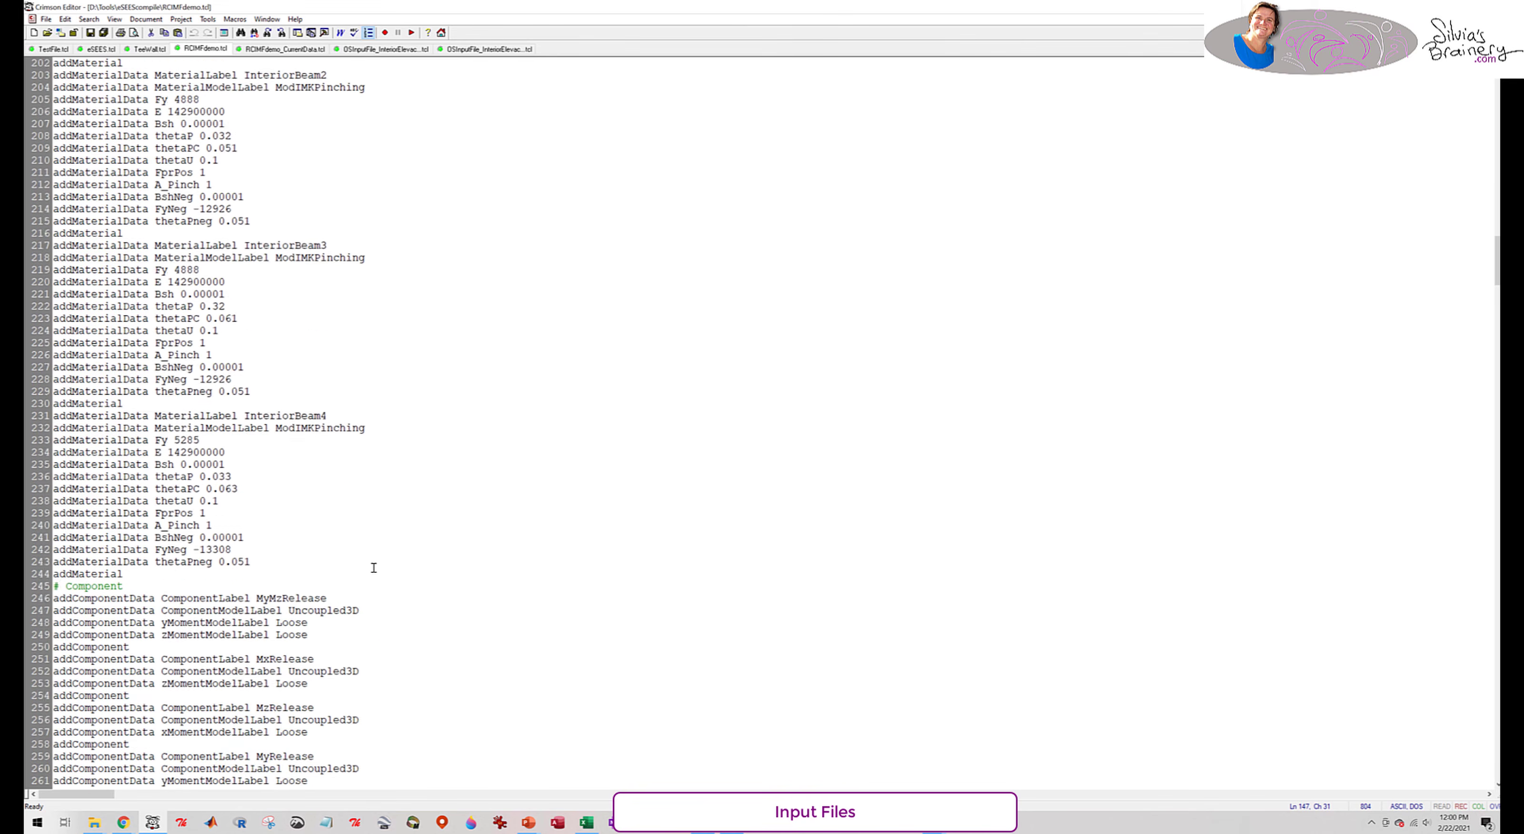
- Examine the release, nodal constraint and RCRectangularFiberComponent beam and column definitions in the Component section of RCIMFdemo.tcl
scroll(373, 568, "down", 10)
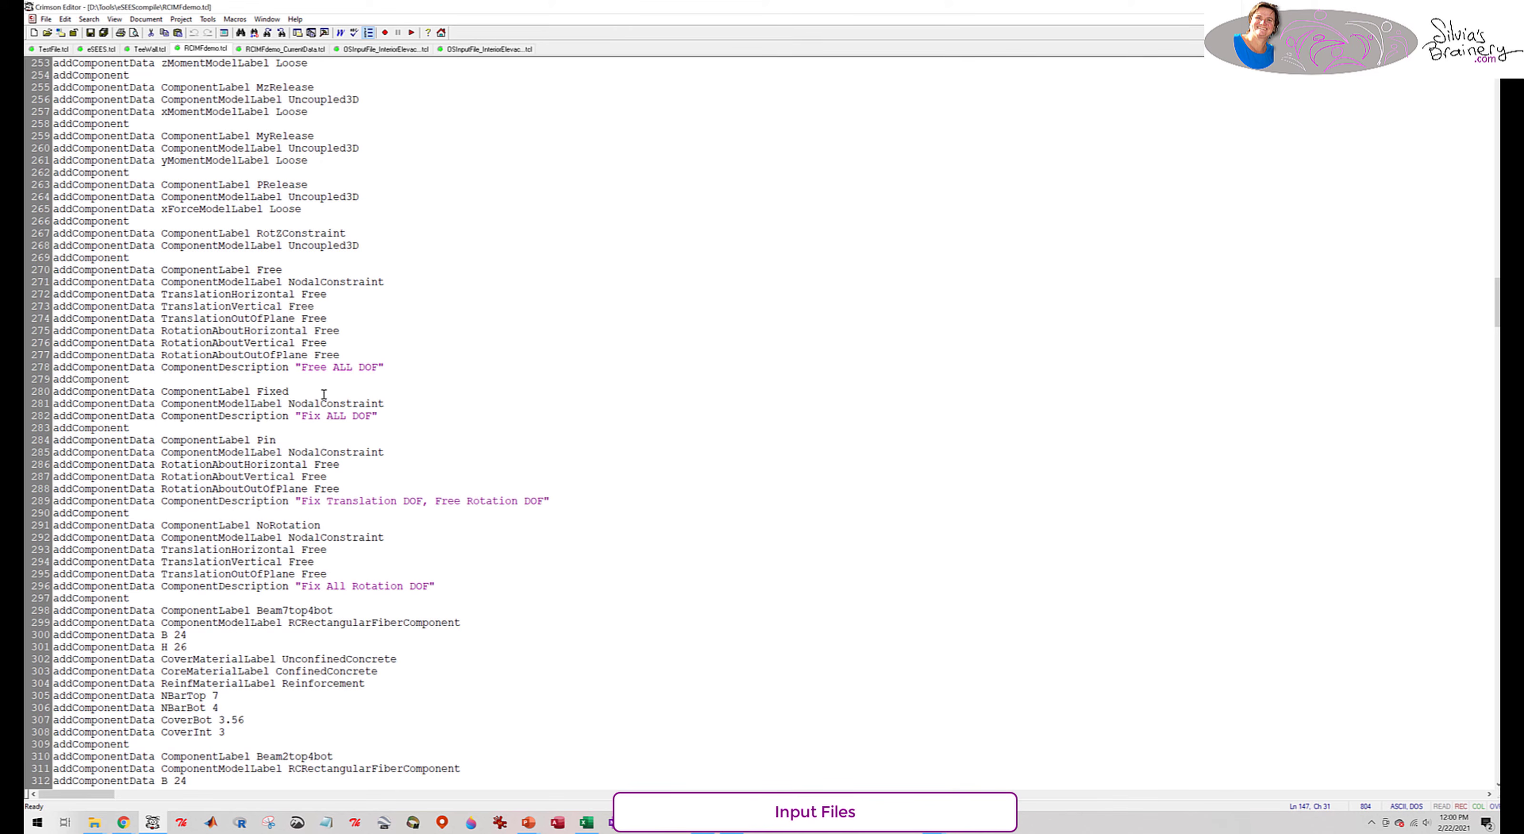
scroll(699, 749, "down", 13)
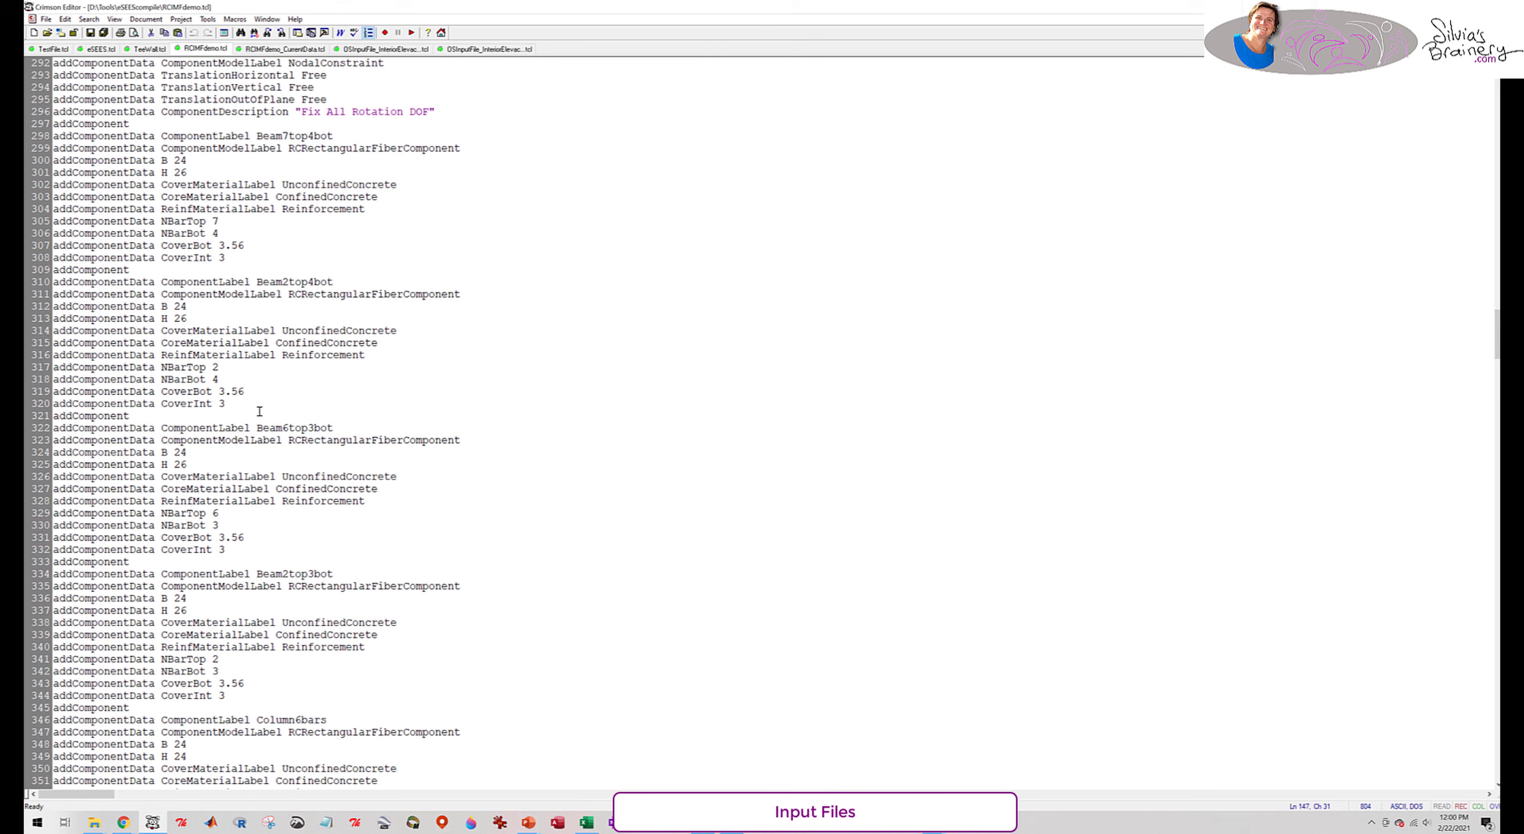
double_click(325, 428)
double_click(409, 441)
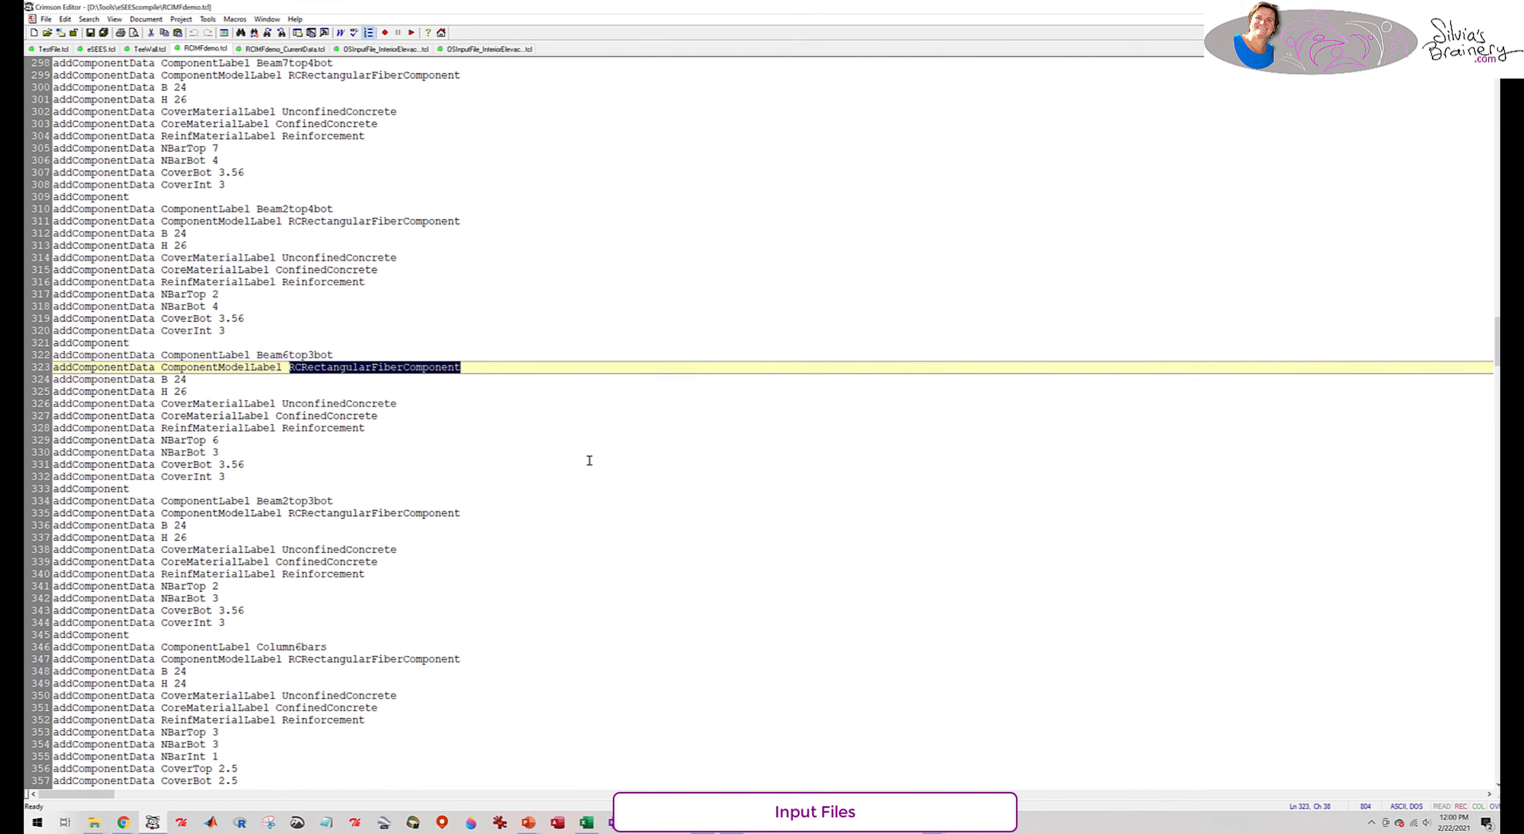
scroll(589, 460, "down", 3)
scroll(590, 460, "down", 15)
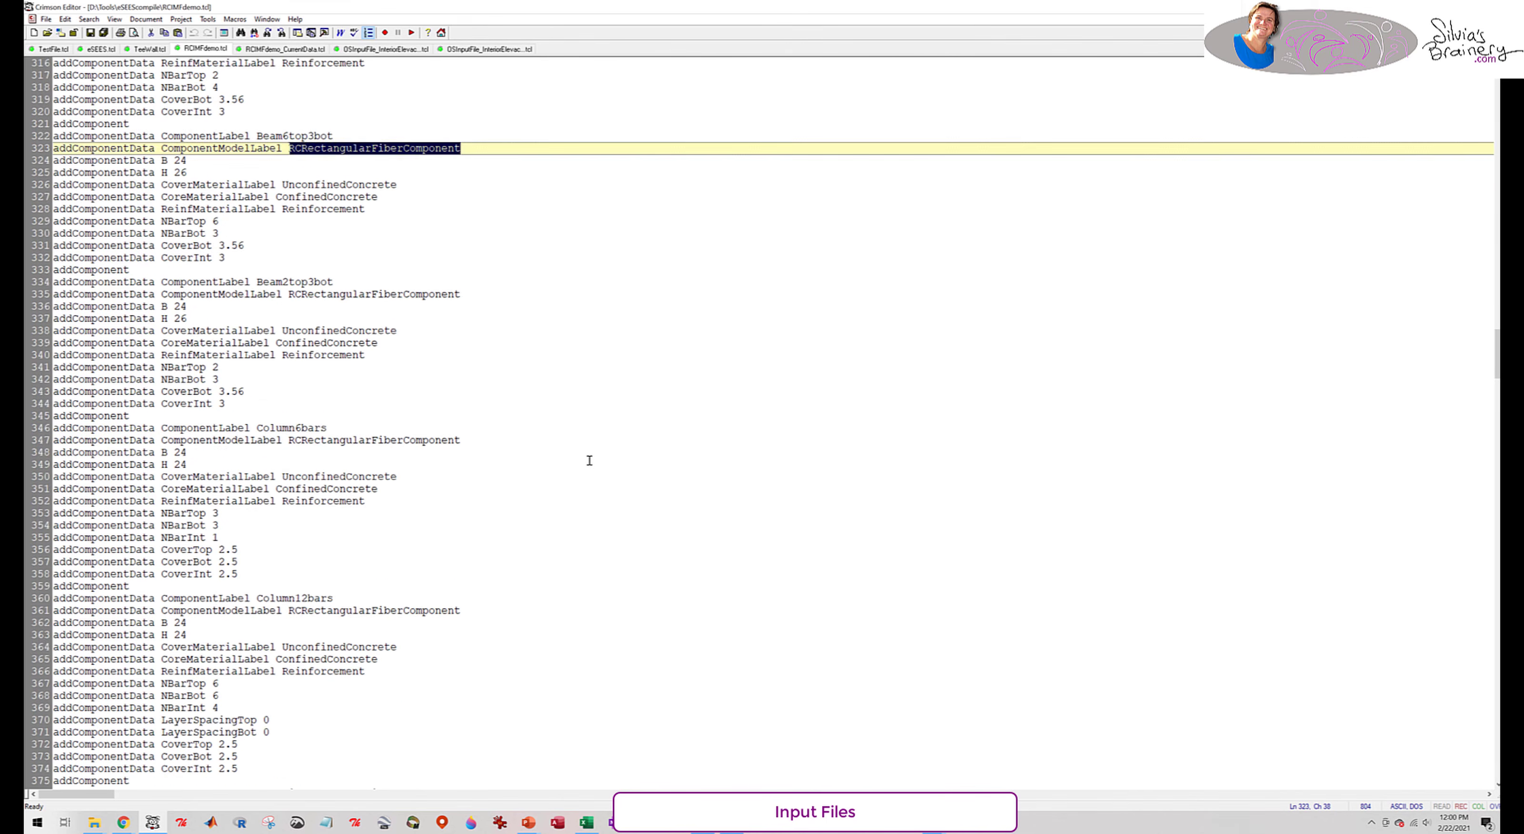
scroll(590, 461, "down", 2)
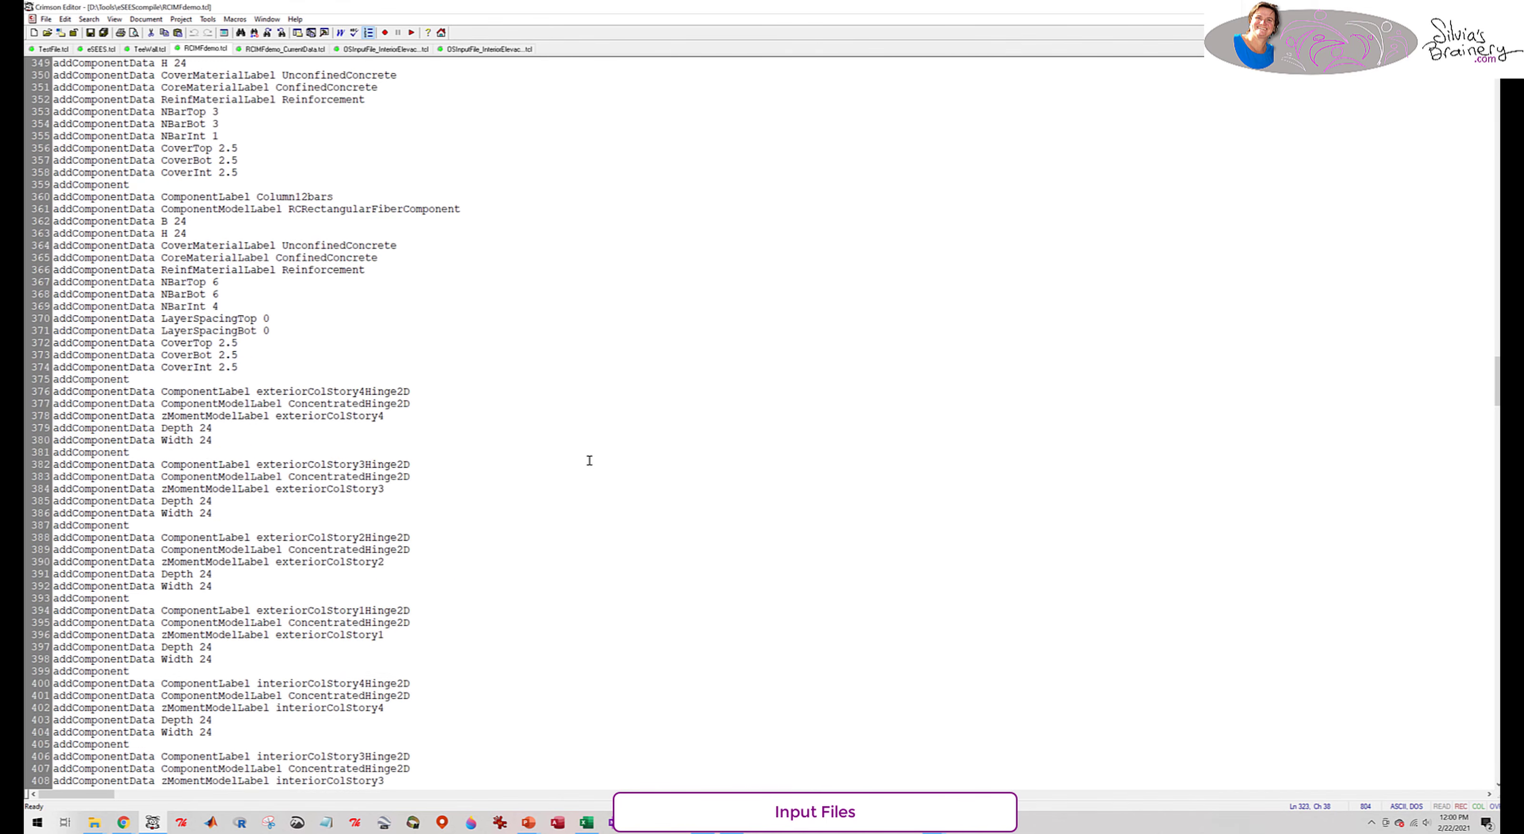
- Examine the ConcentratedHinge2D column components and their zMomentModelLabel assignments, continuing through the elastic components to the ElementType section
double_click(362, 354)
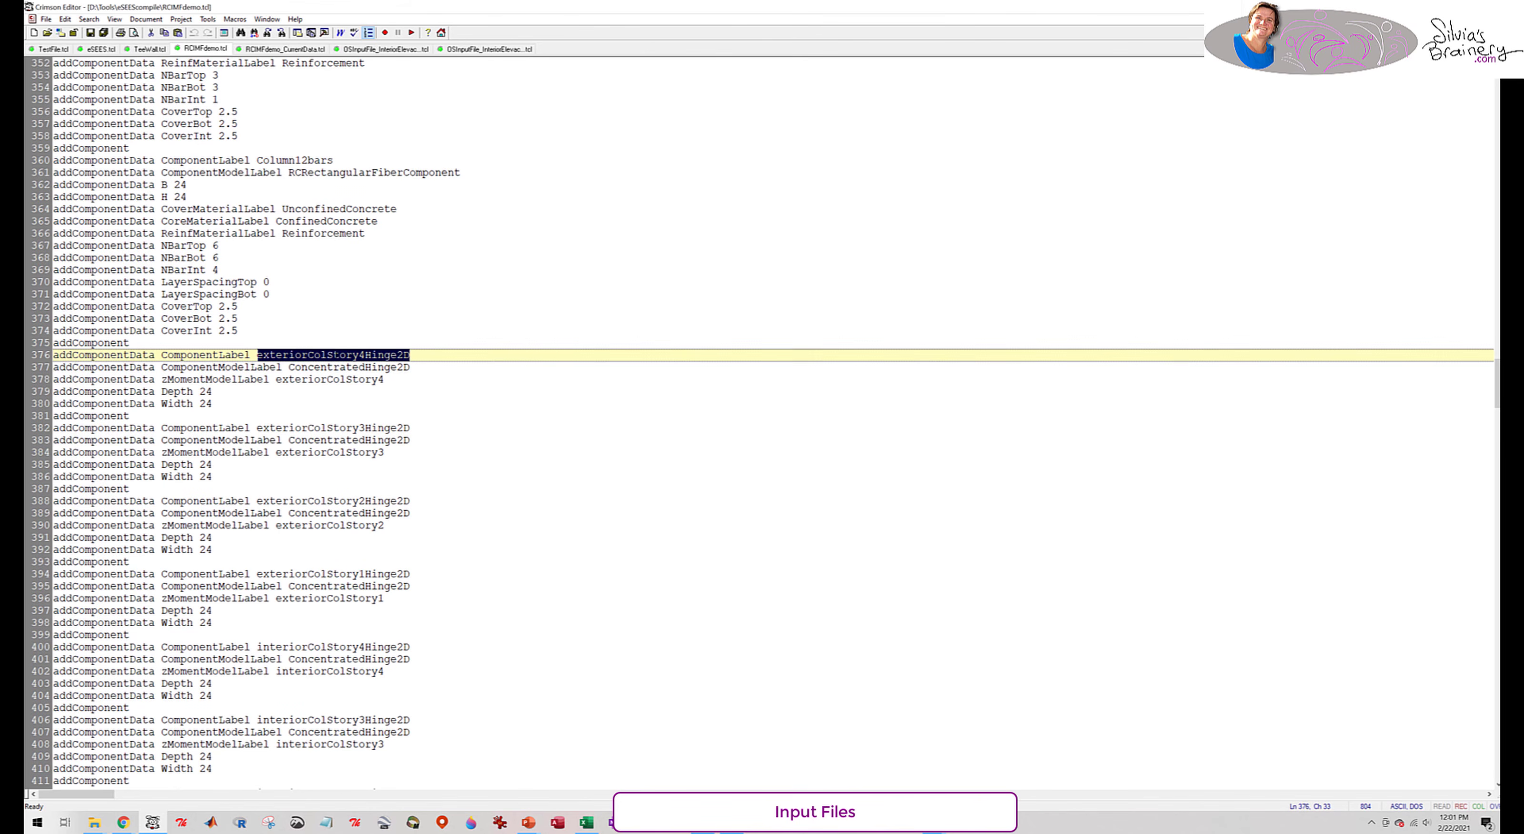
double_click(363, 368)
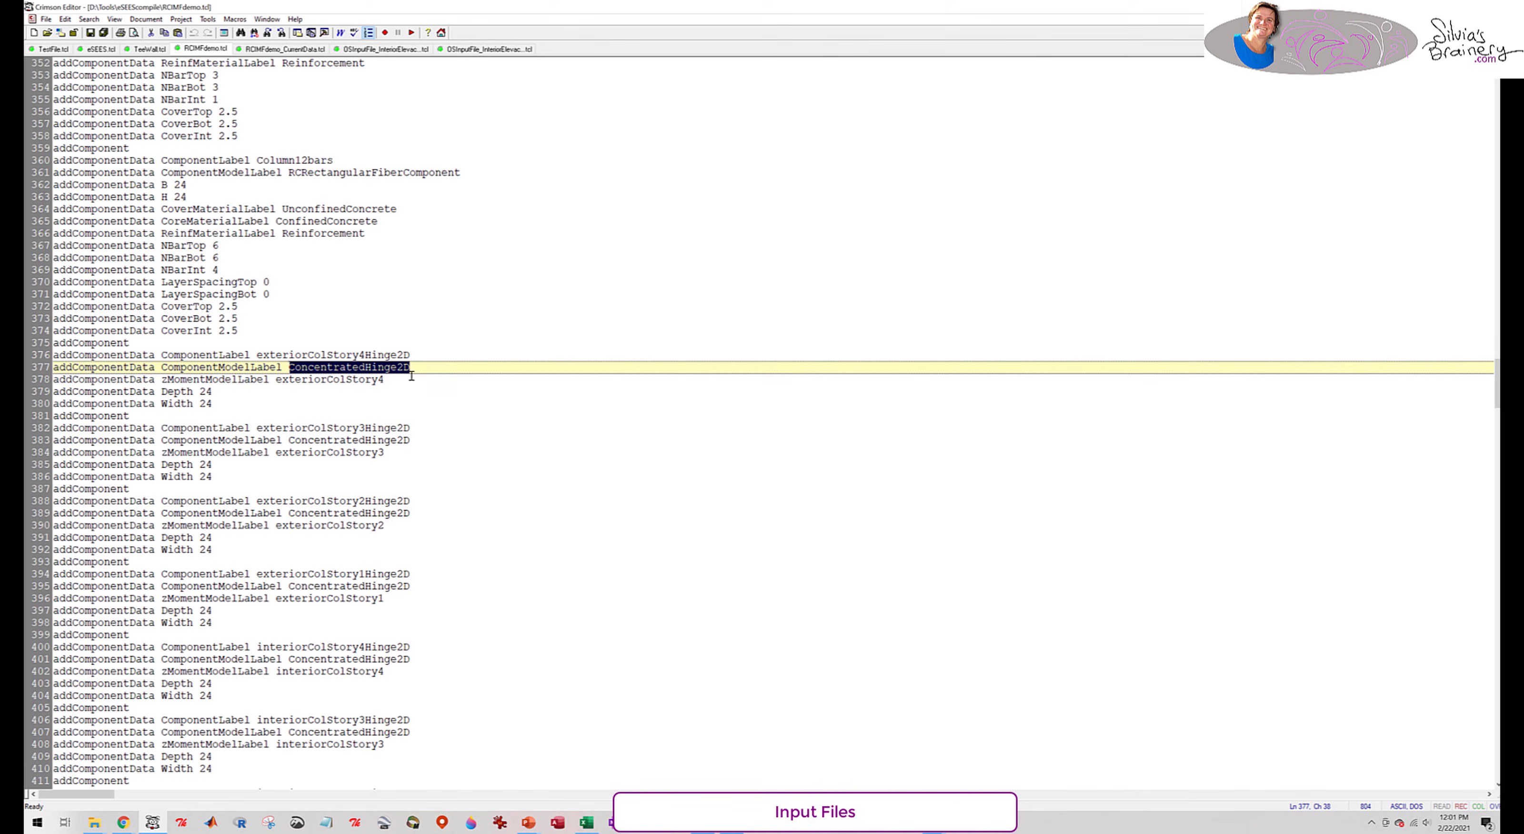
double_click(208, 379)
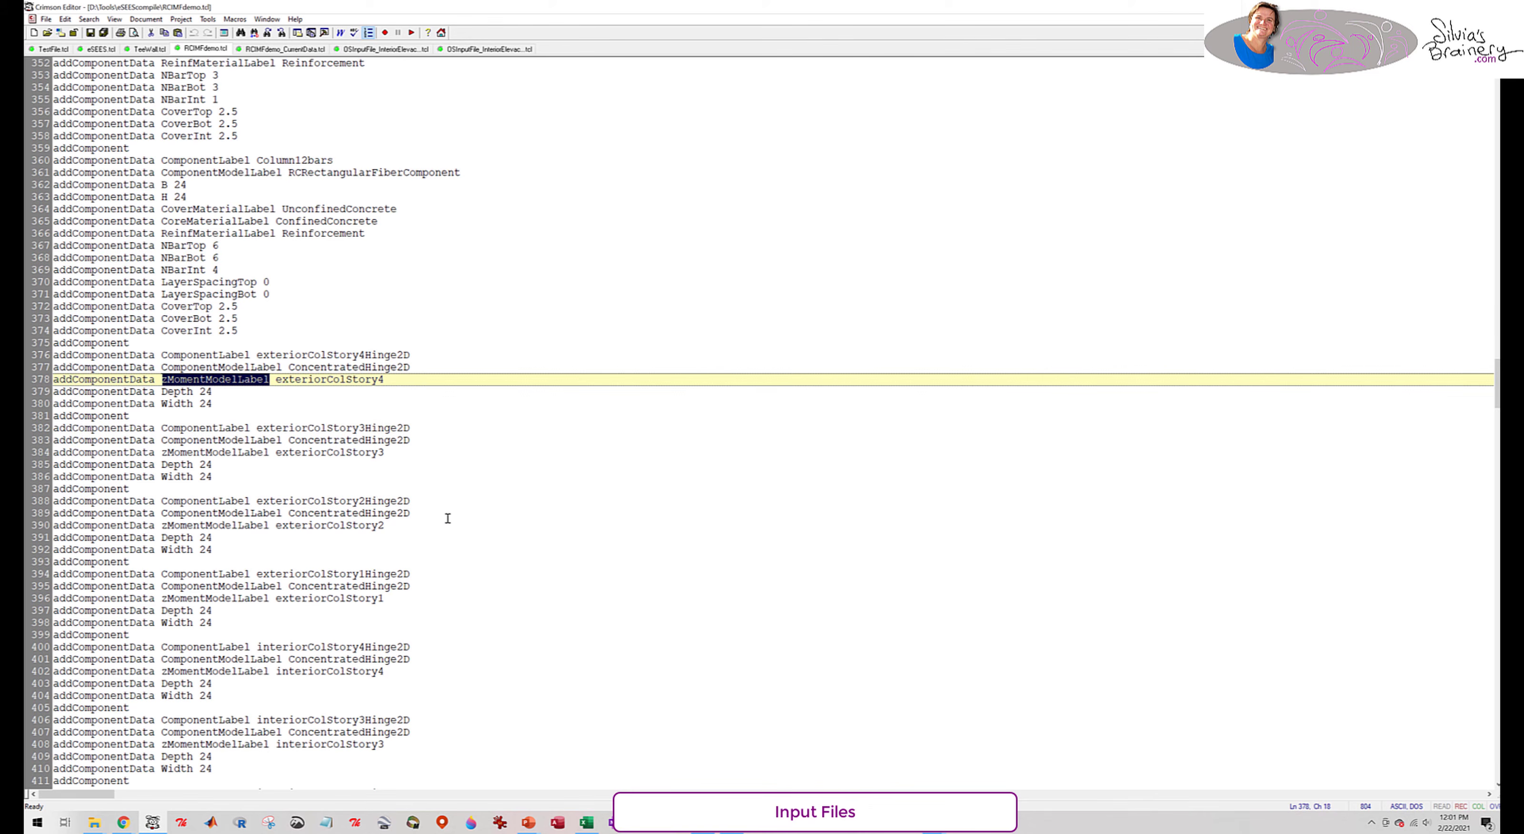
scroll(438, 498, "down", 6)
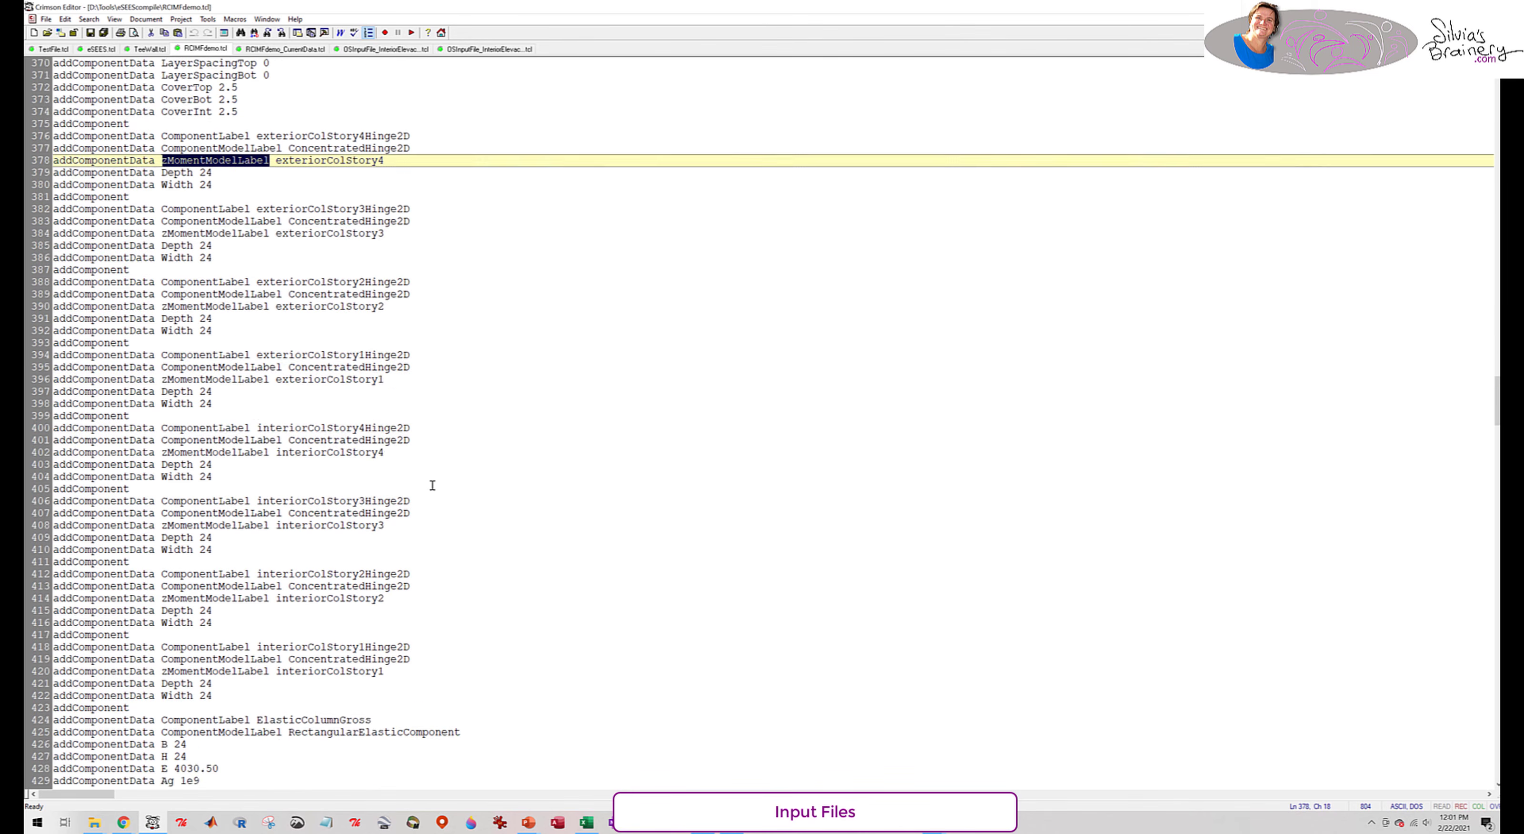
scroll(432, 485, "down", 1)
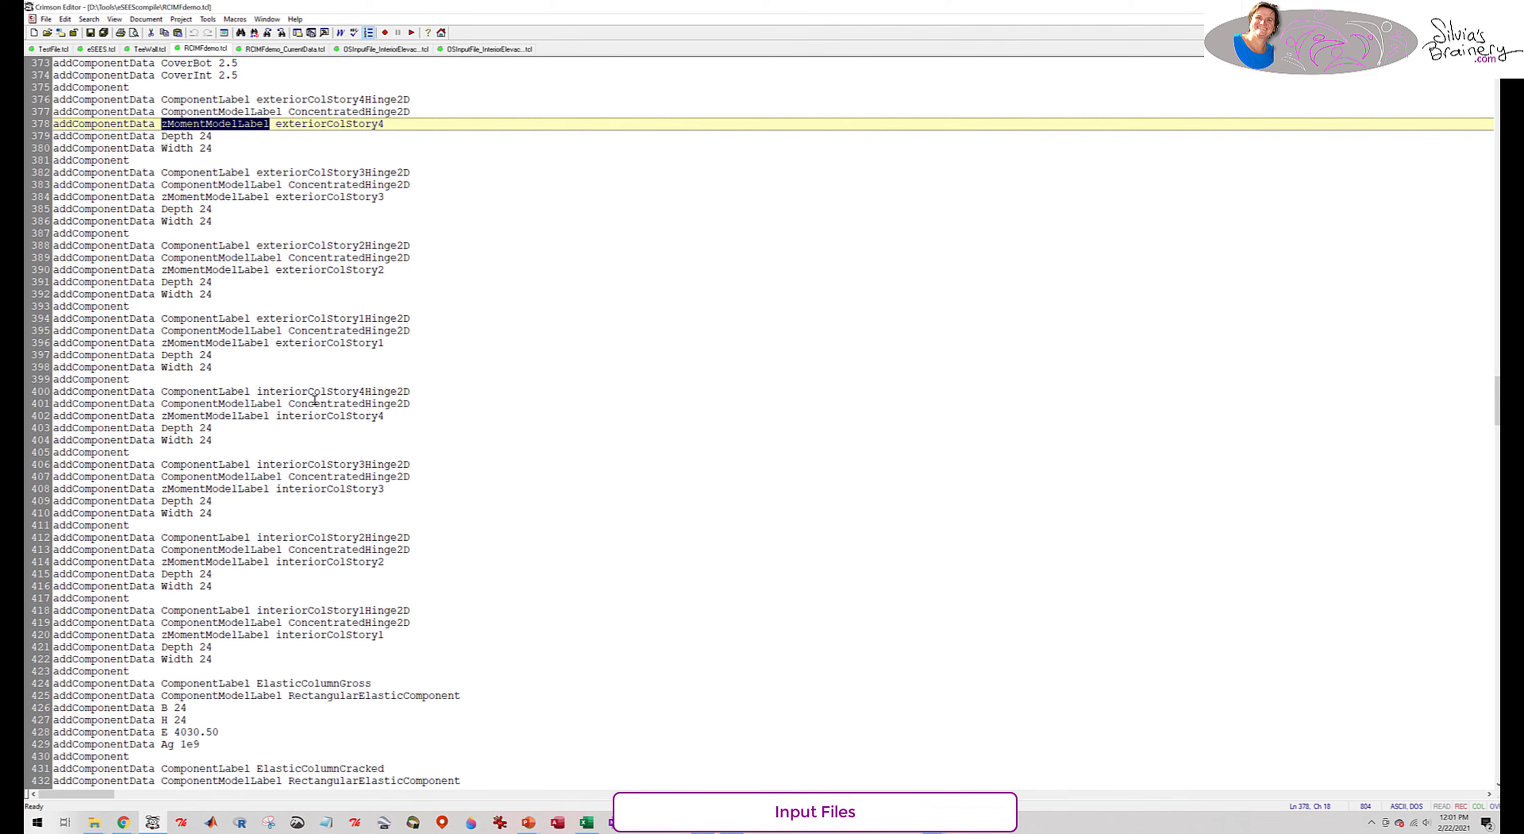
double_click(388, 403)
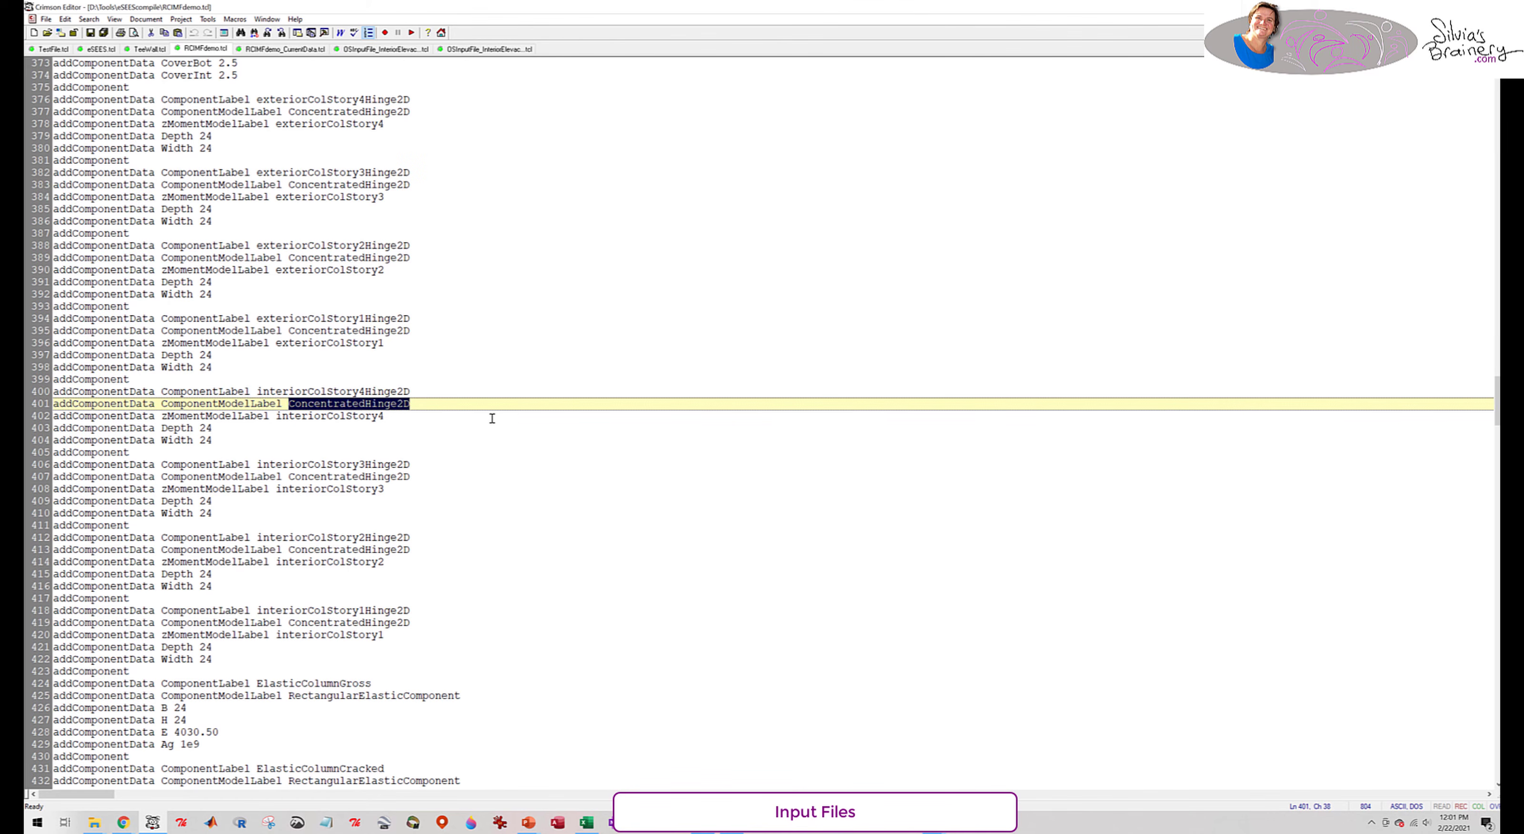
scroll(492, 418, "down", 2)
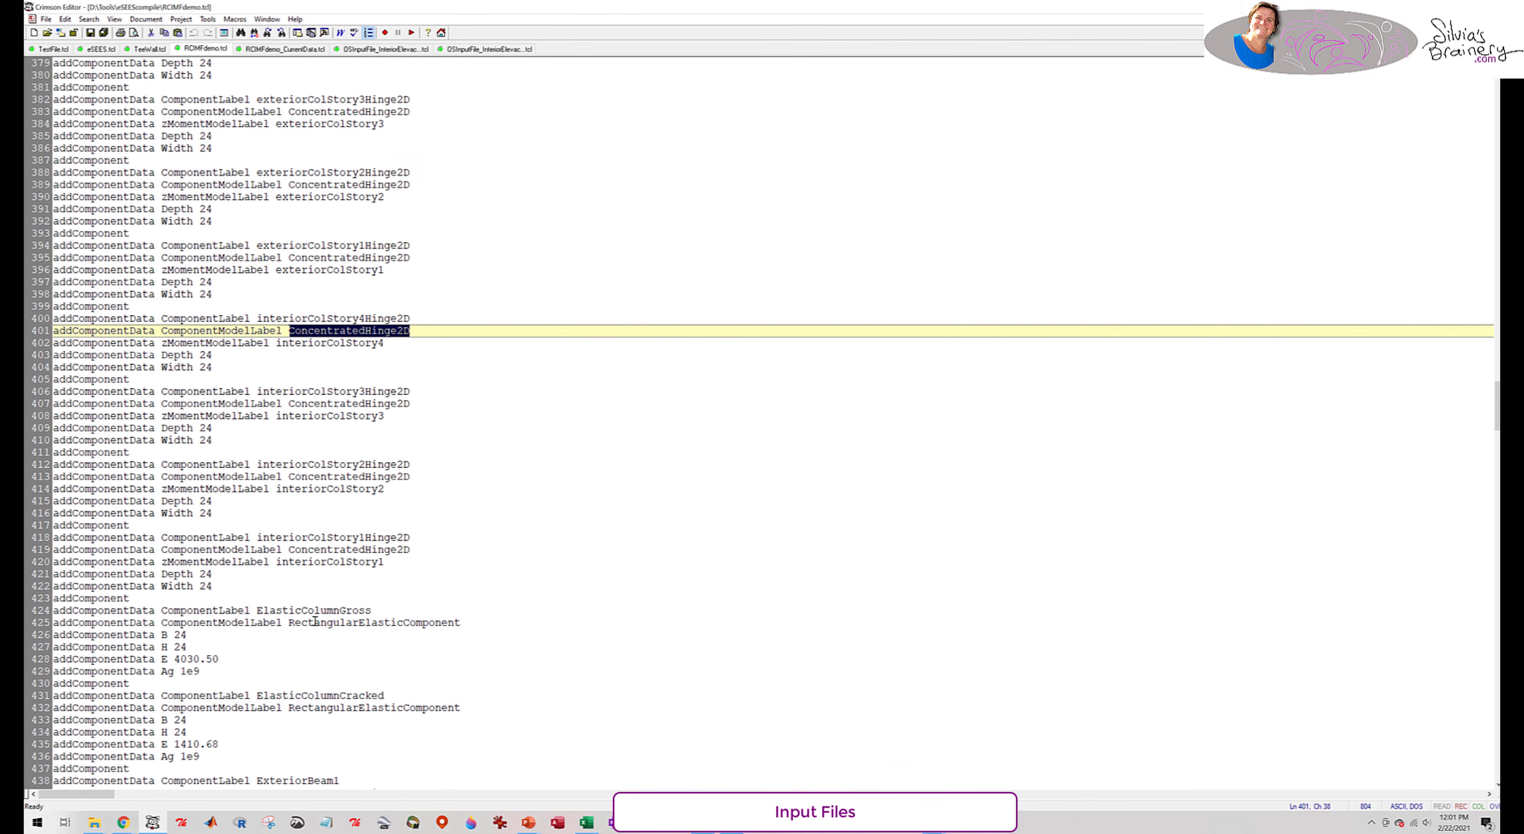
scroll(406, 602, "down", 7)
scroll(406, 602, "down", 20)
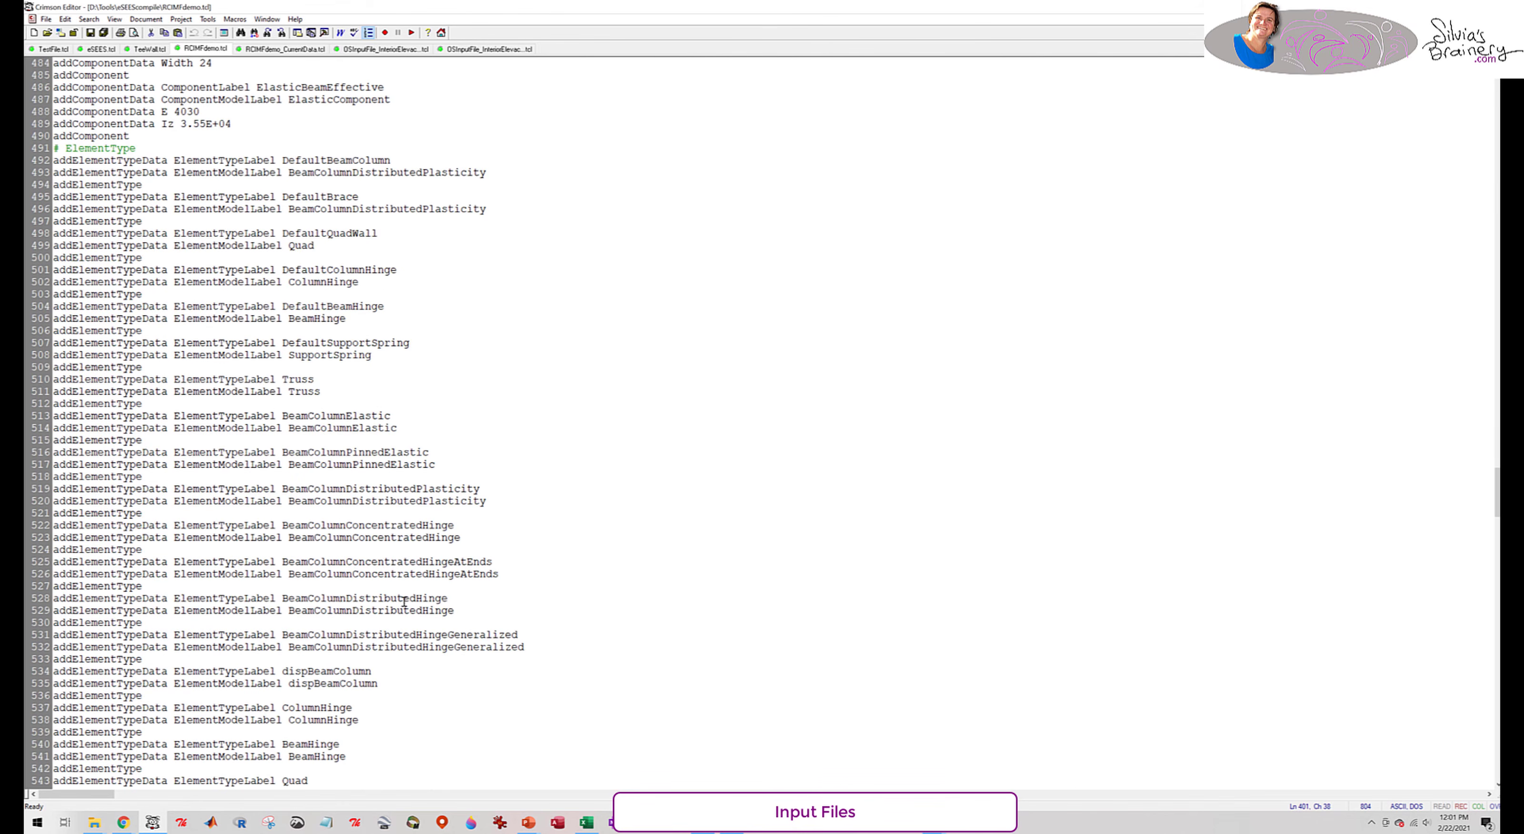
- Delete all addElementType definitions under the ElementType heading, including the leftover blank line before the Load heading
scroll(350, 488, "down", 4)
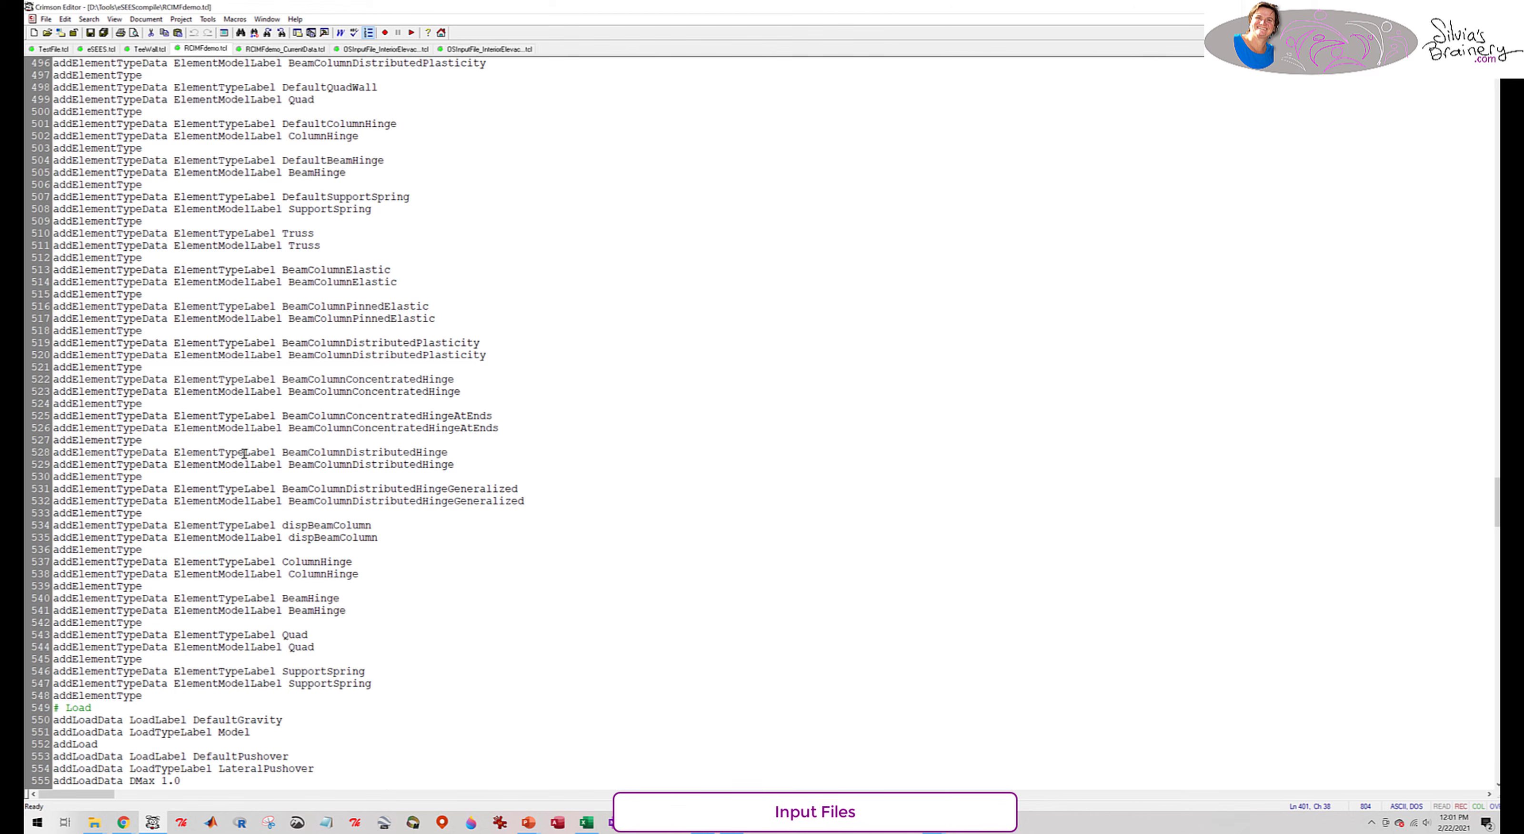
left_click(151, 699)
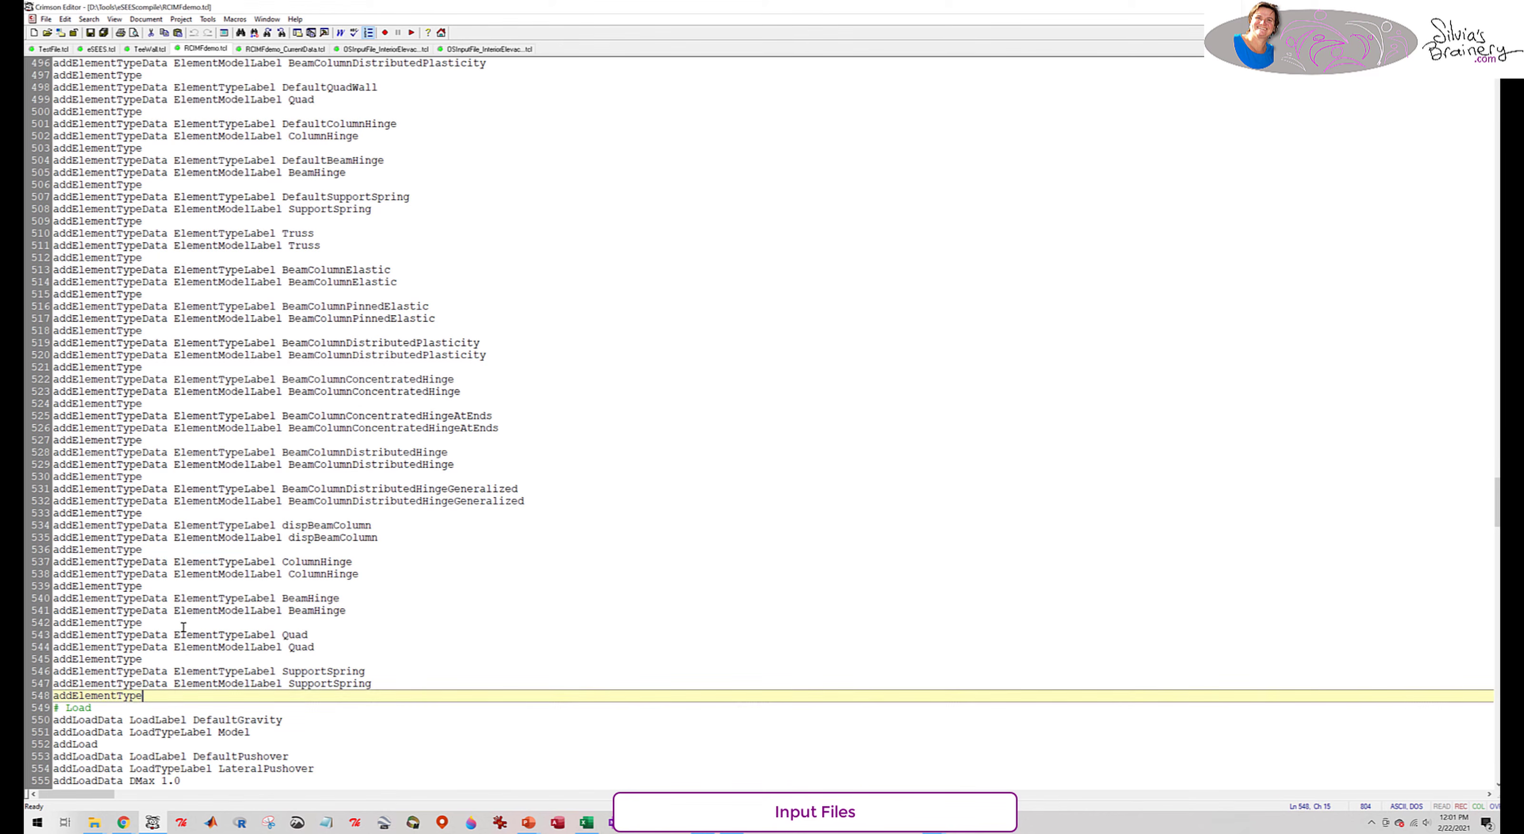
scroll(100, 327, "up", 7)
left_click(52, 270, "shift")
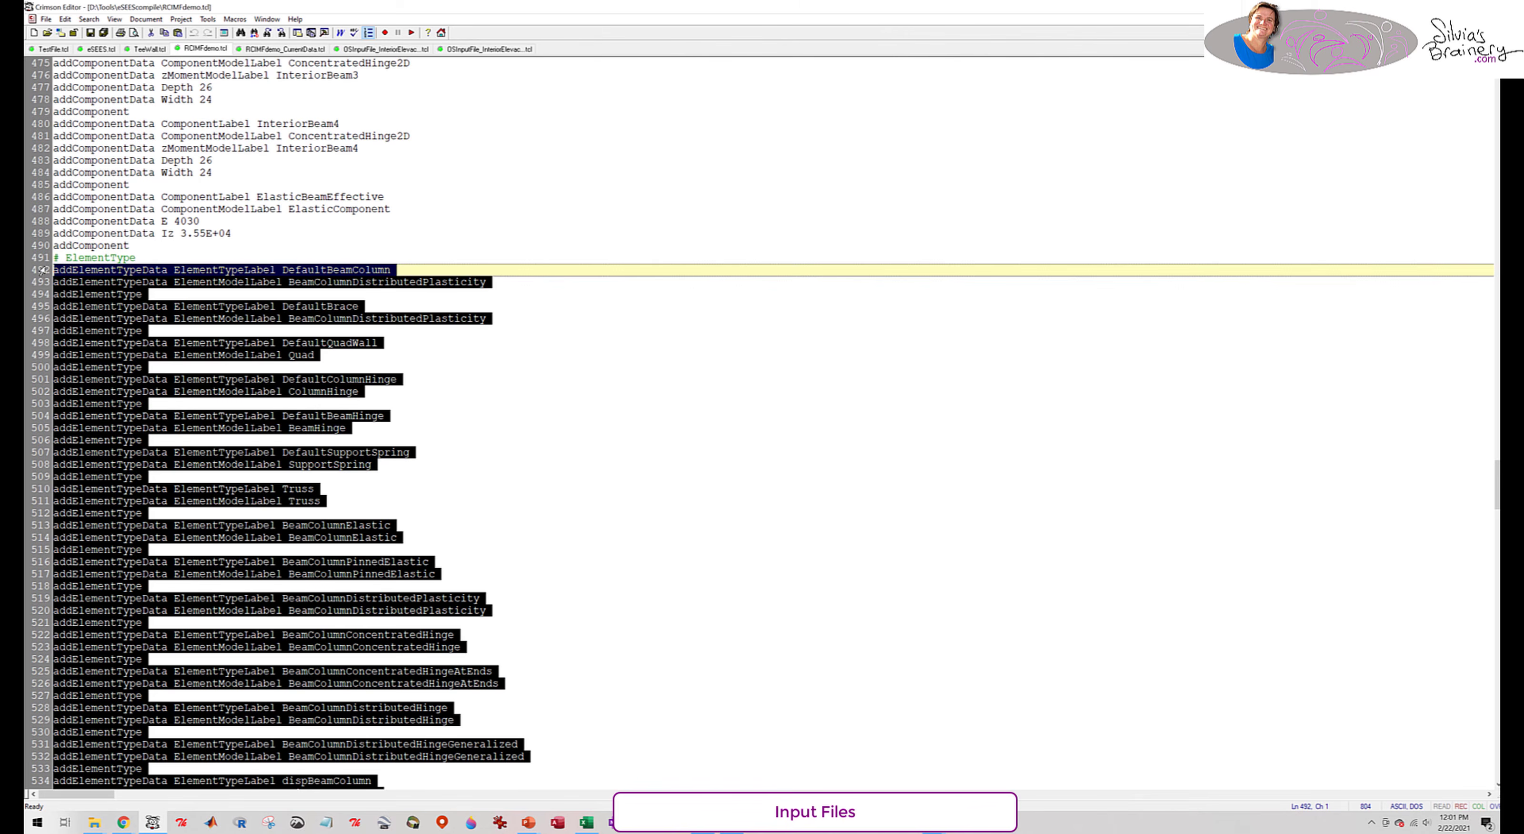
key("Delete")
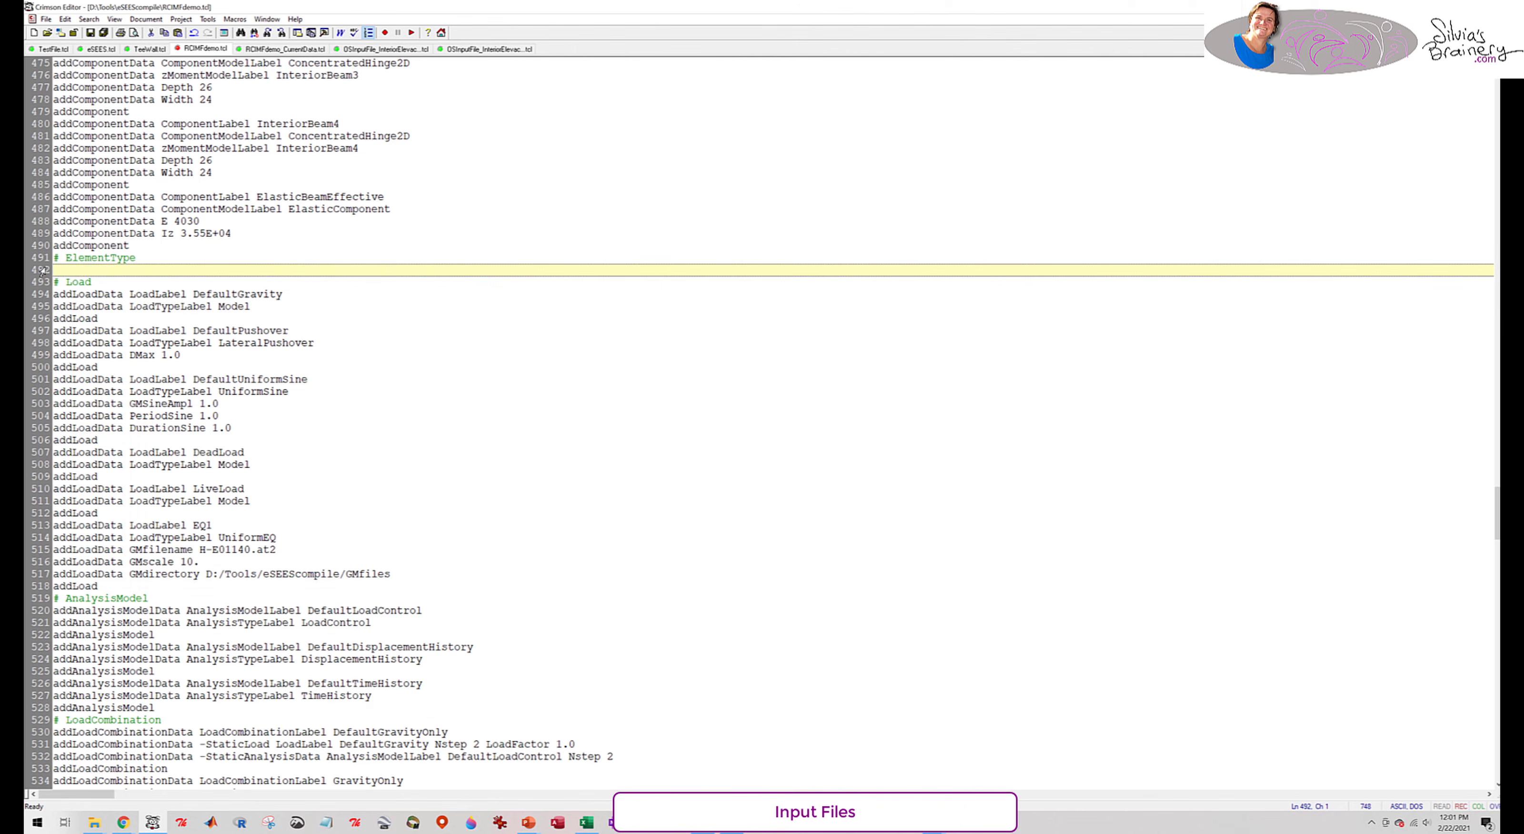
key("Delete")
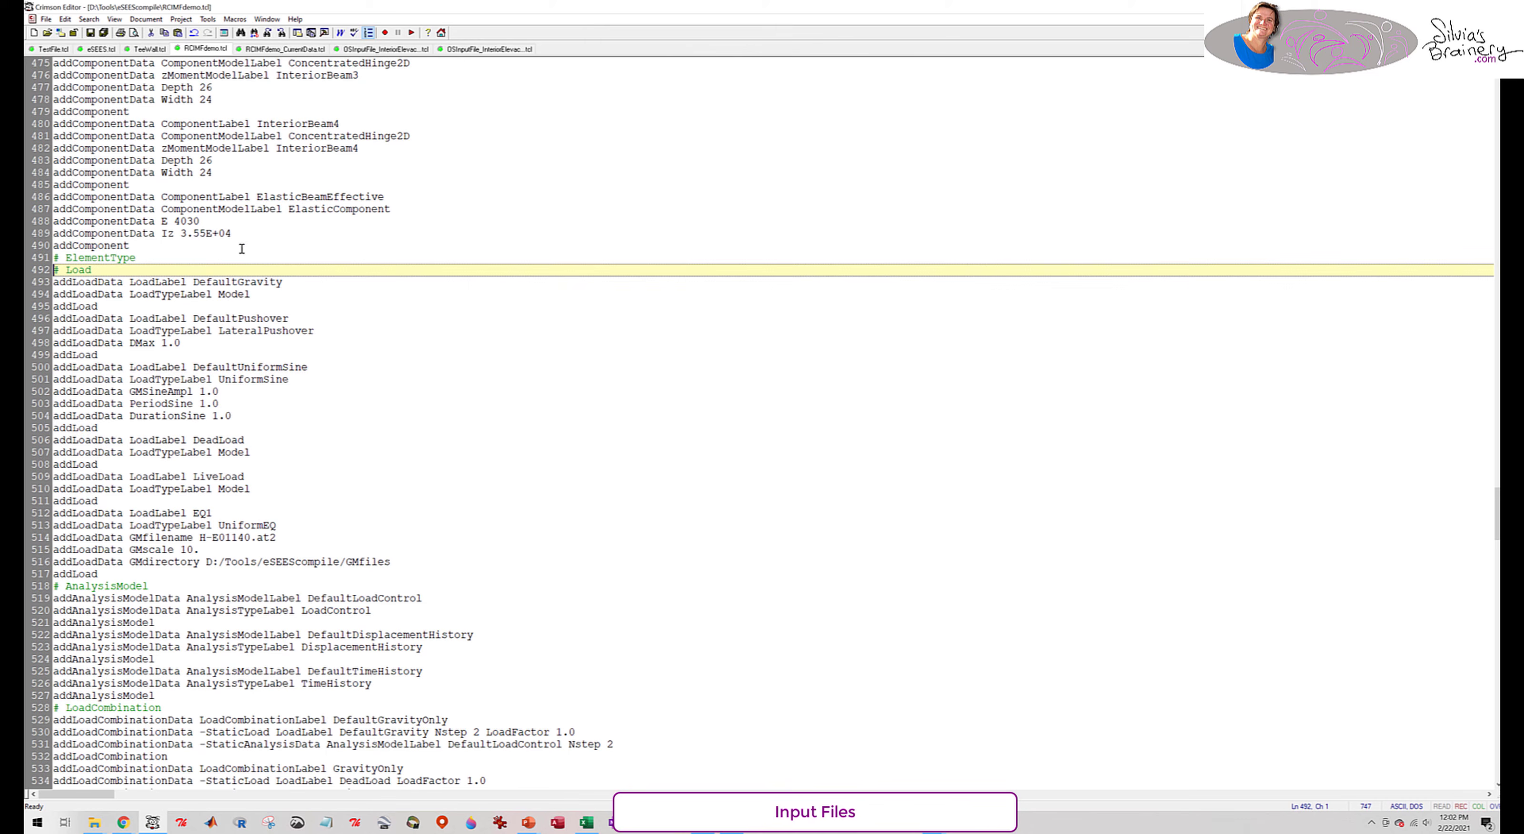
- Copy and delete the DefaultPushover and DefaultUniformSine load definitions, and check the DeadLoad, LiveLoad and EQ1 loads
double_click(247, 281)
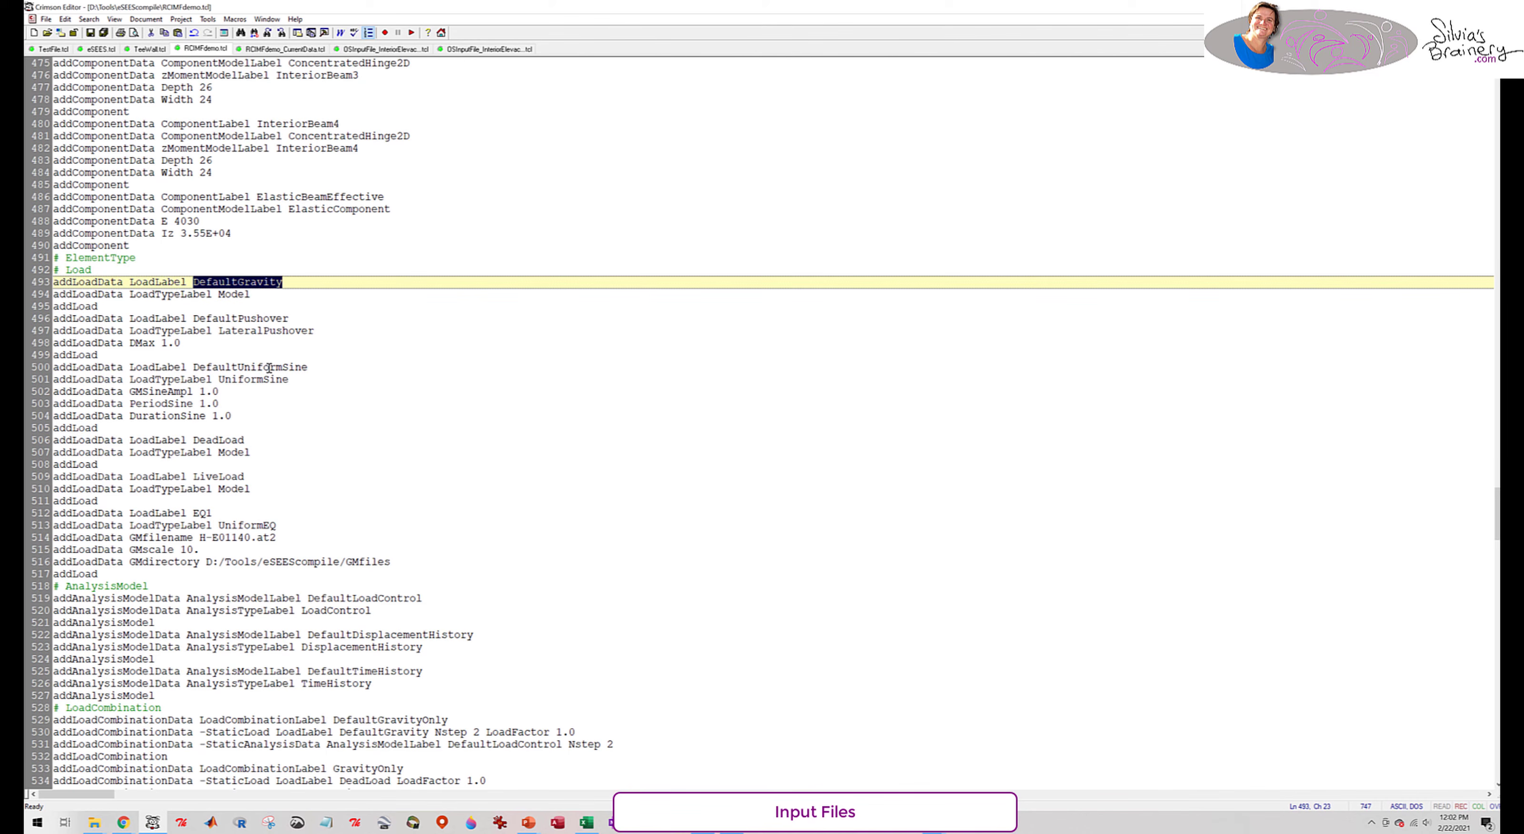
double_click(230, 317)
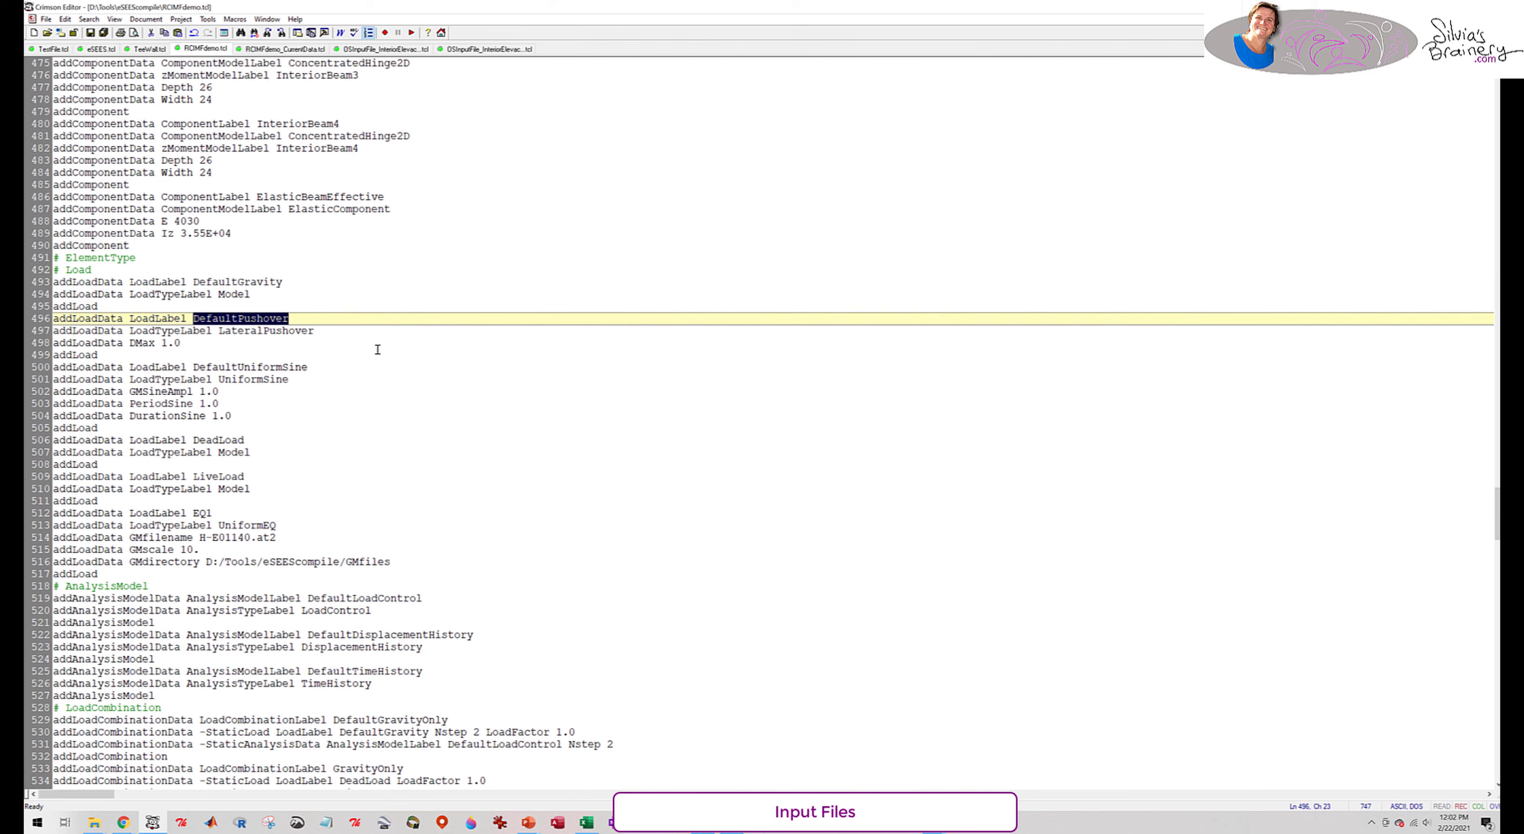
double_click(241, 366)
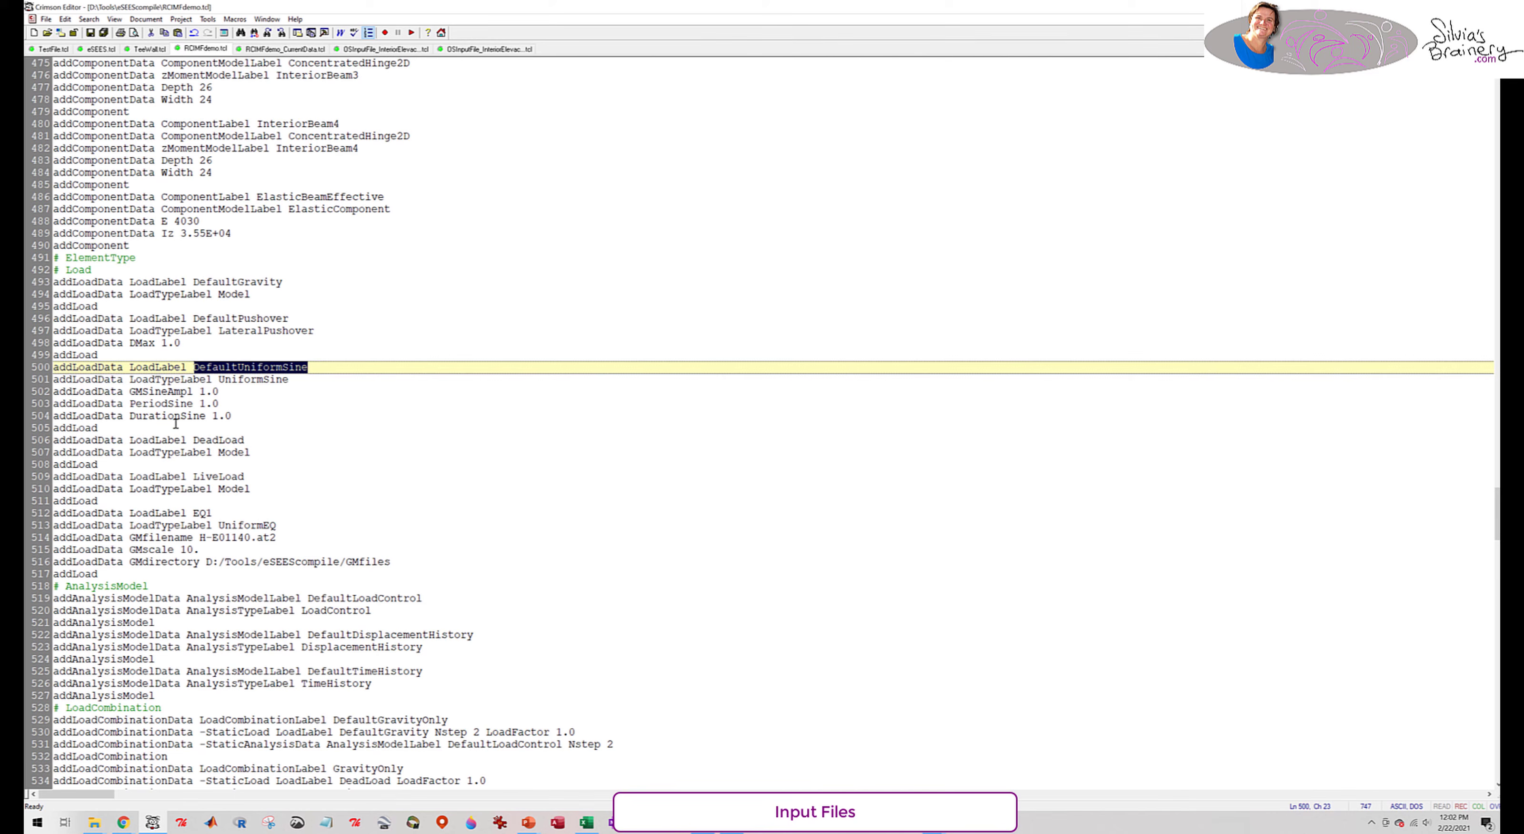
left_click_drag(115, 427, 53, 317)
key("ctrl+c")
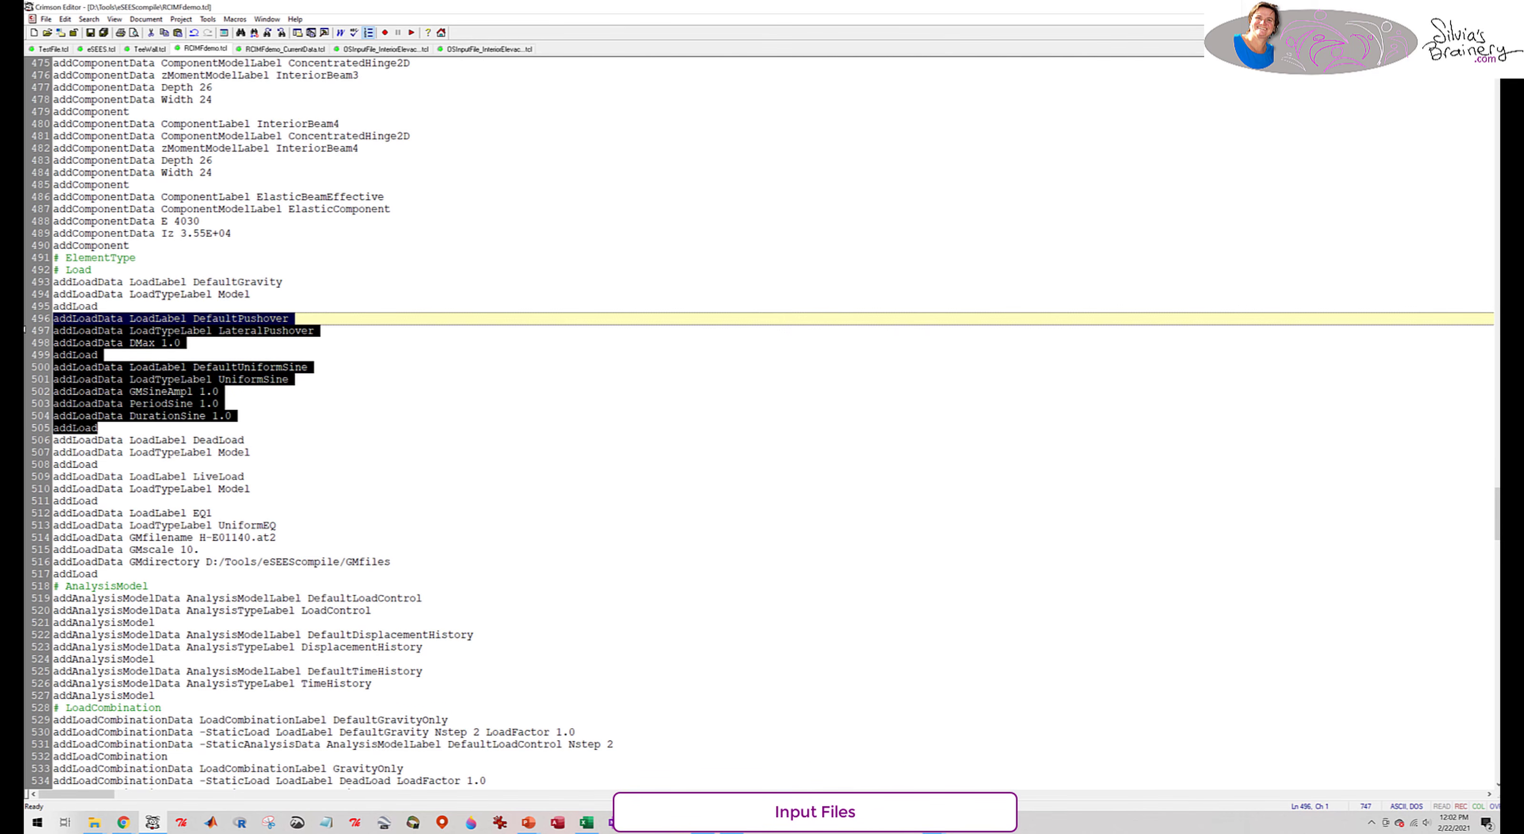
key("Delete")
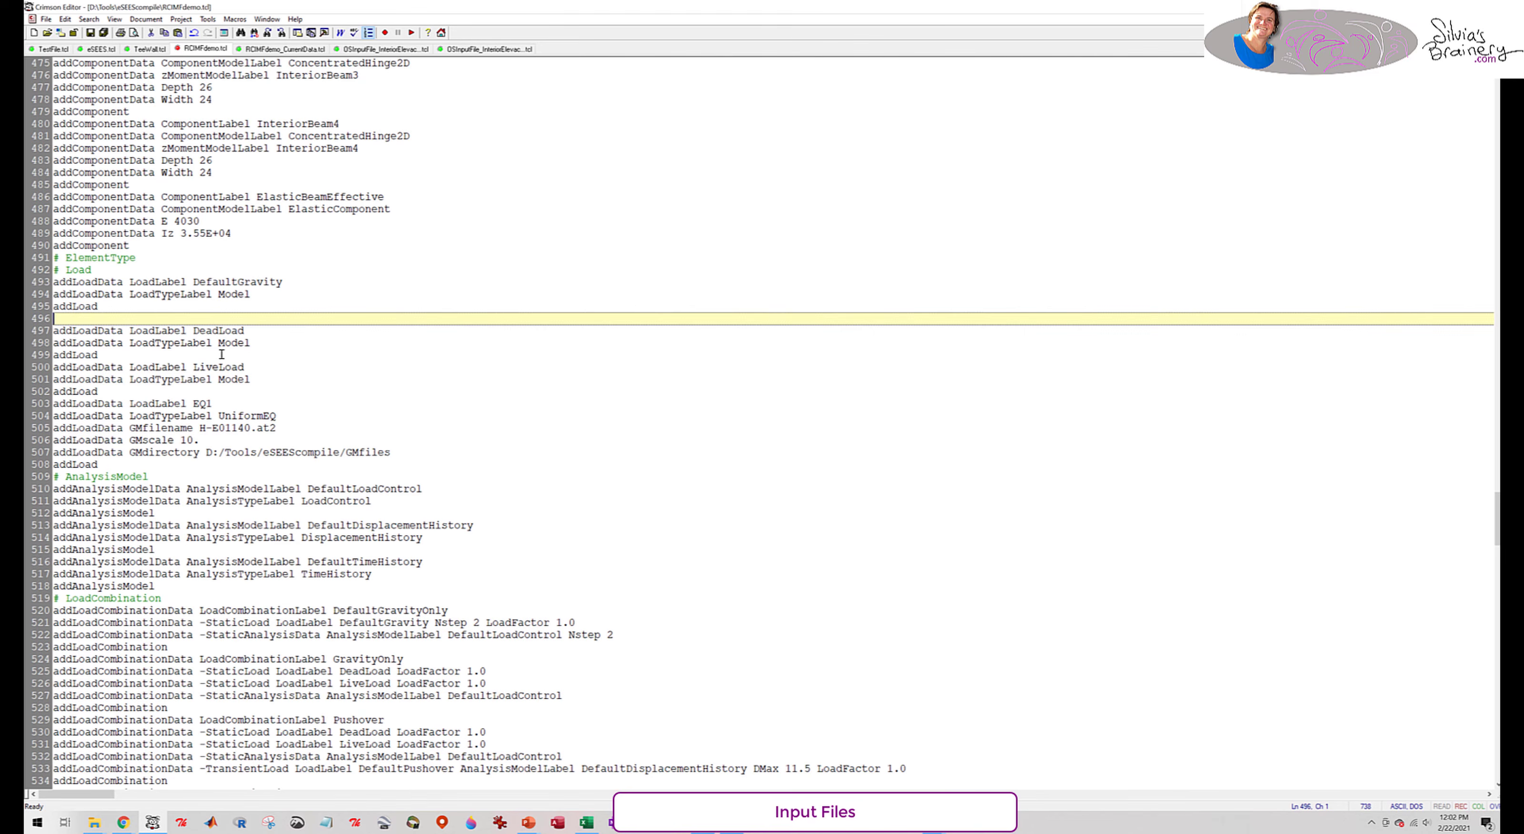
key("Delete")
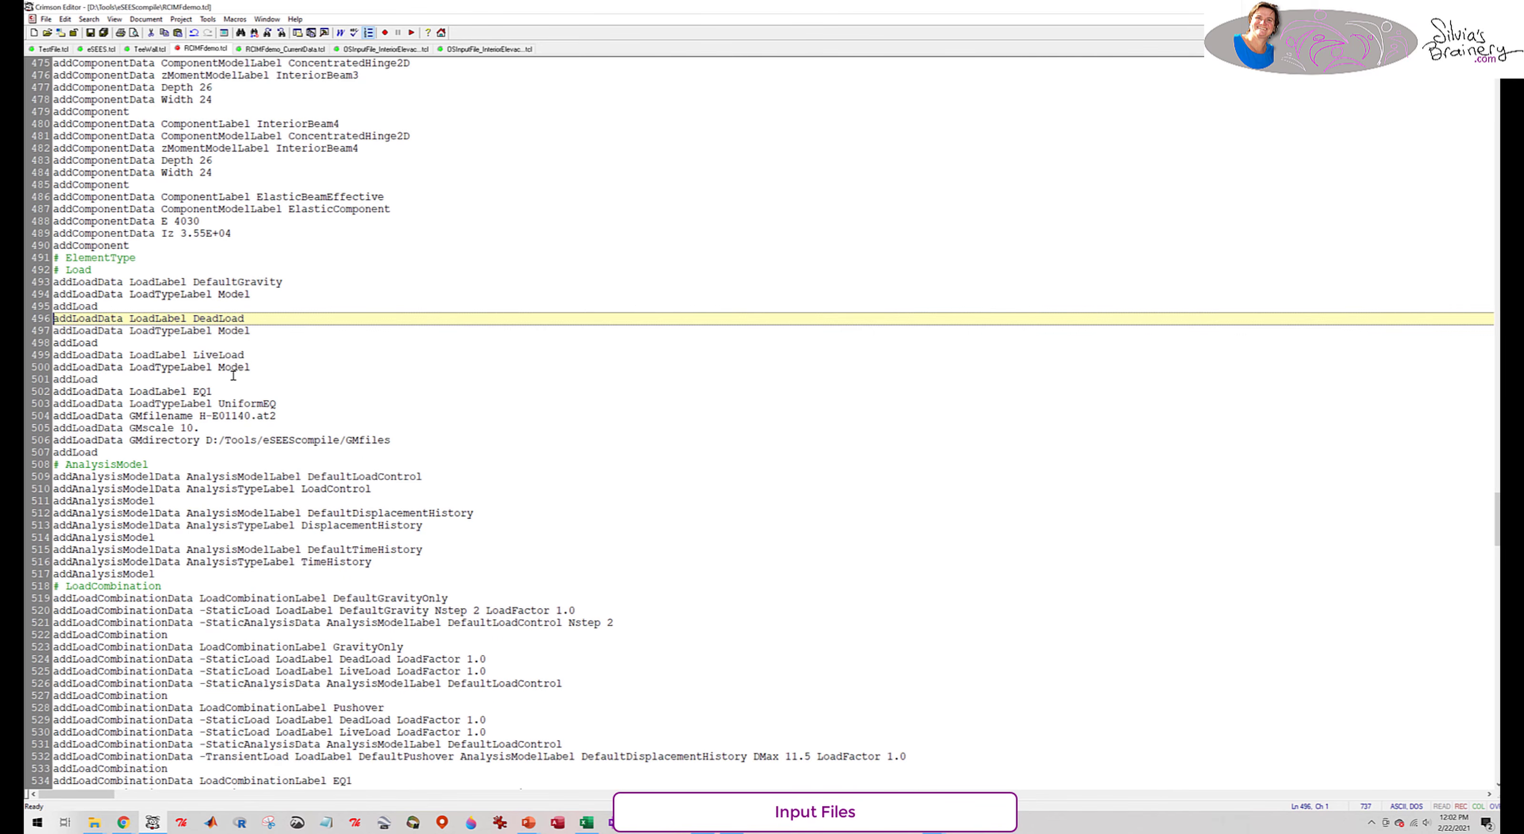
double_click(219, 319)
double_click(225, 355)
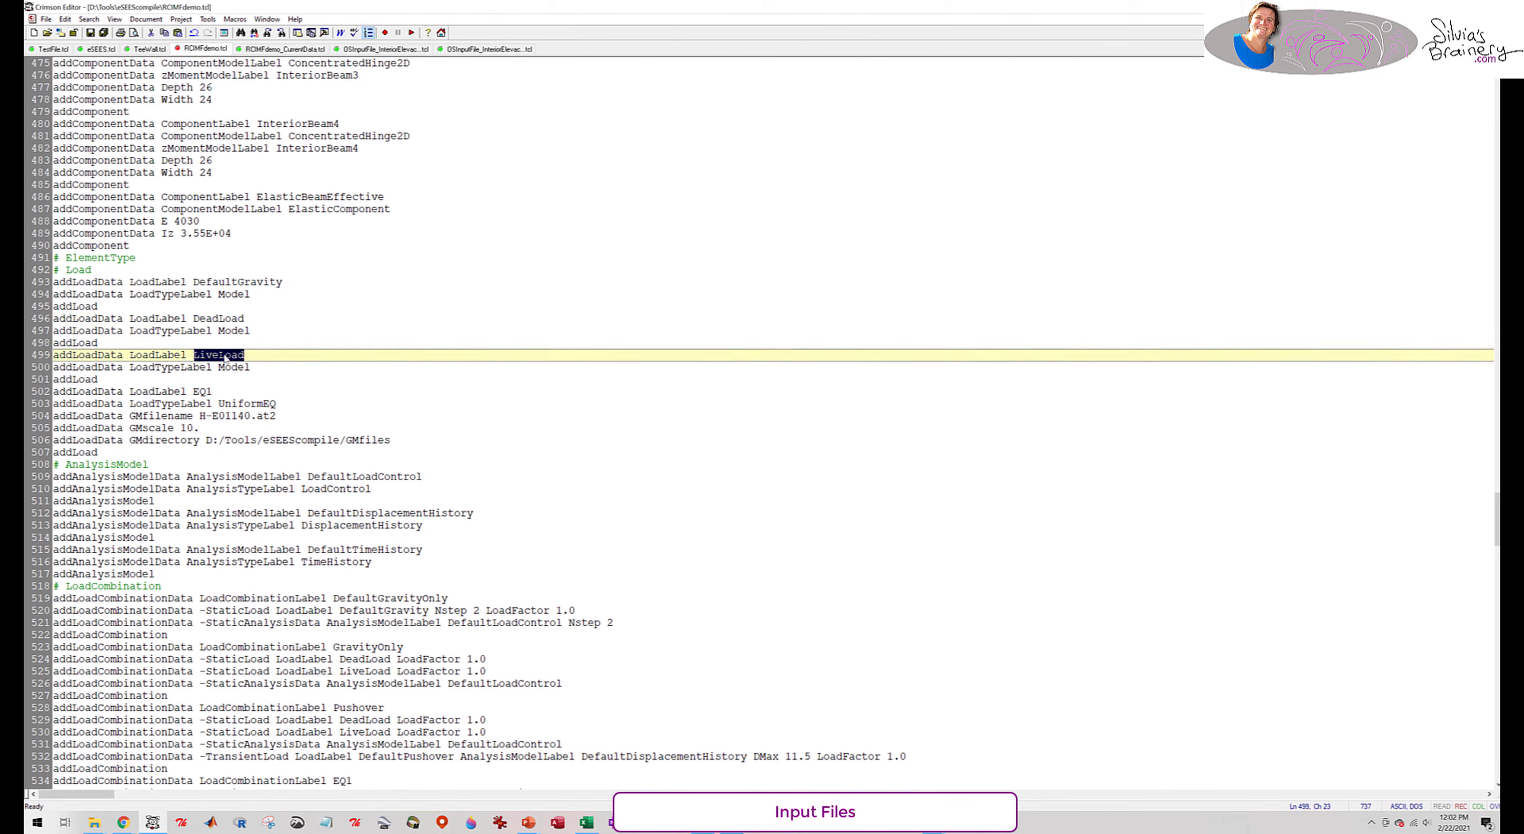
double_click(202, 391)
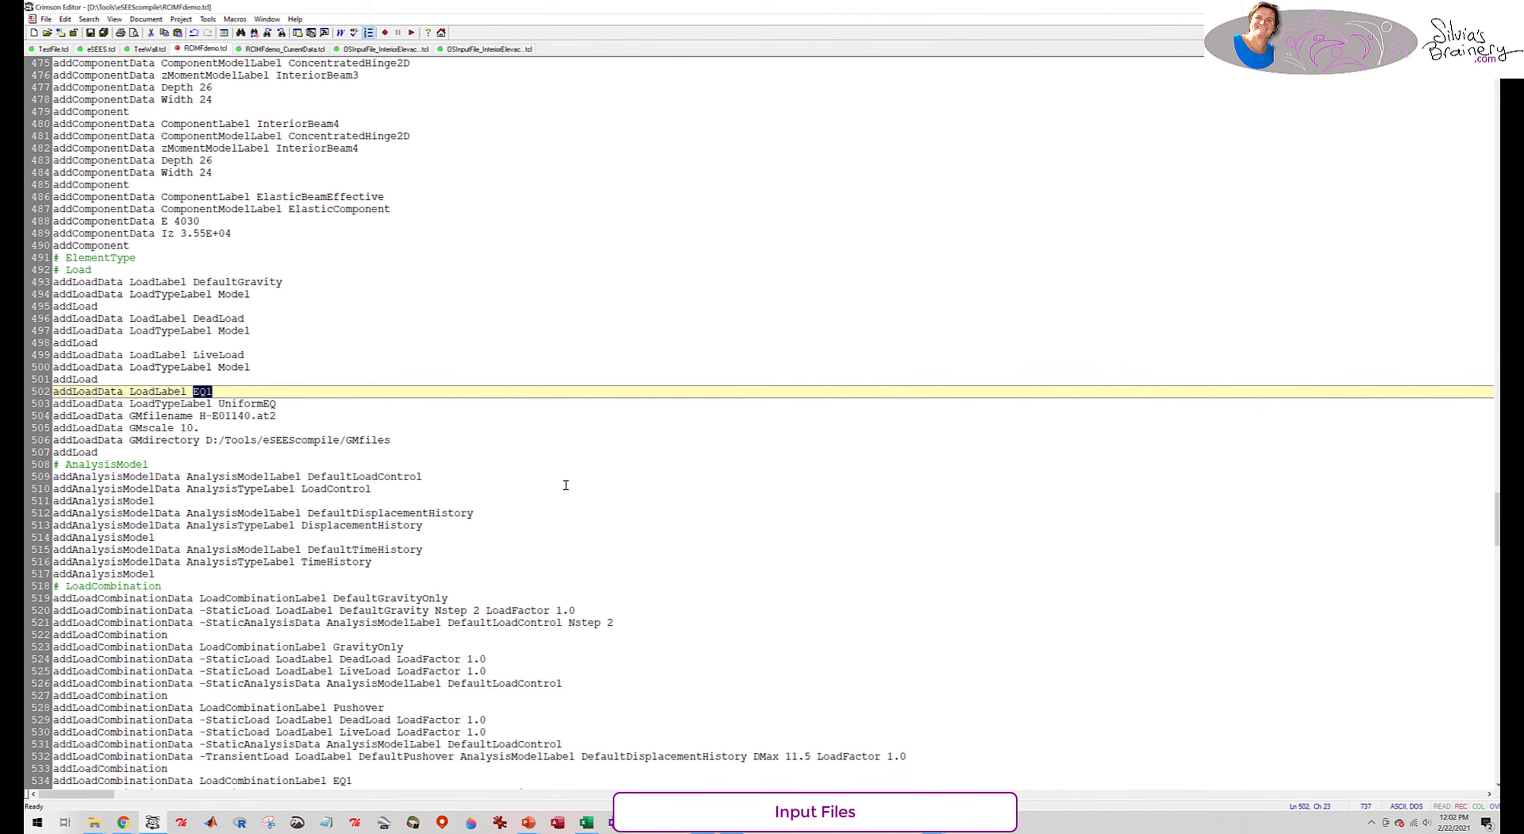
- Paste the copied load definitions back after the DefaultGravity load, and delete only the DefaultUniformSine definition
left_click(565, 306)
key("Return")
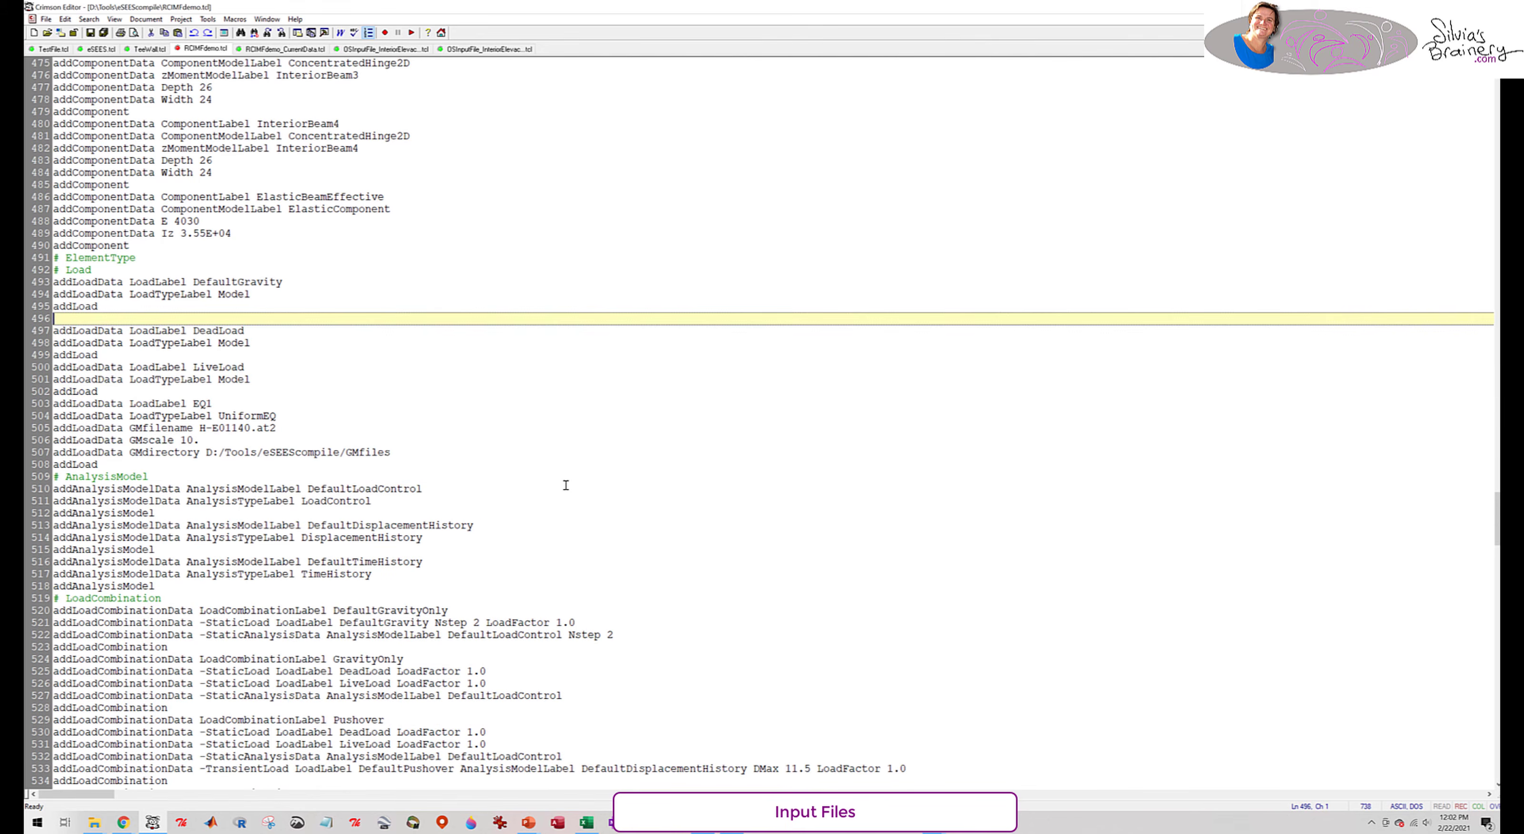
key("ctrl+v")
left_click_drag(29, 366, 26, 442)
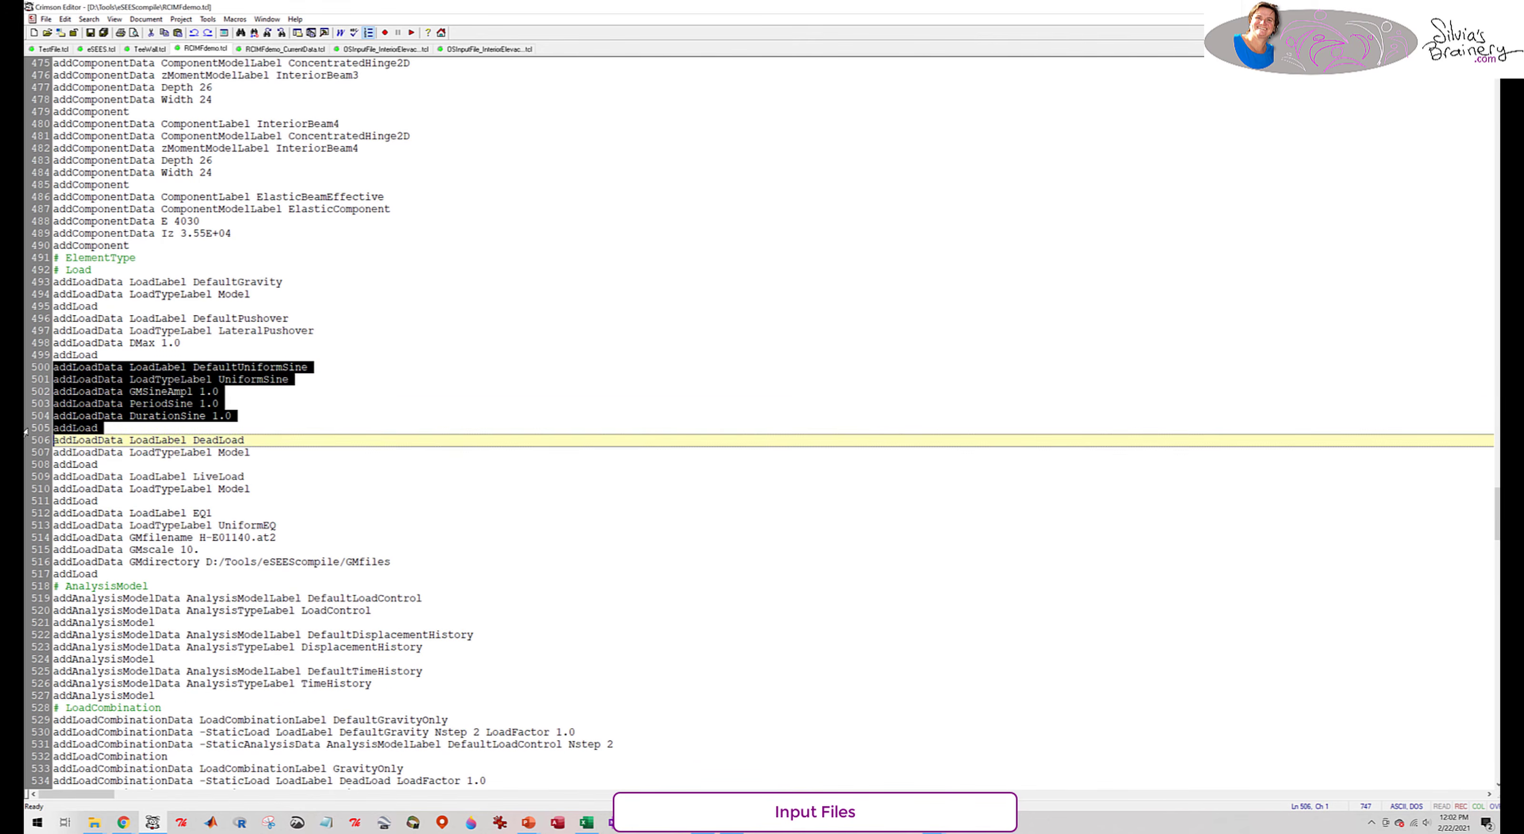
key("Delete")
- Examine the AnalysisModel definitions and the GravityOnly, Pushover and EQ1 load combinations in RCIMFdemo.tcl
scroll(524, 393, "down", 3)
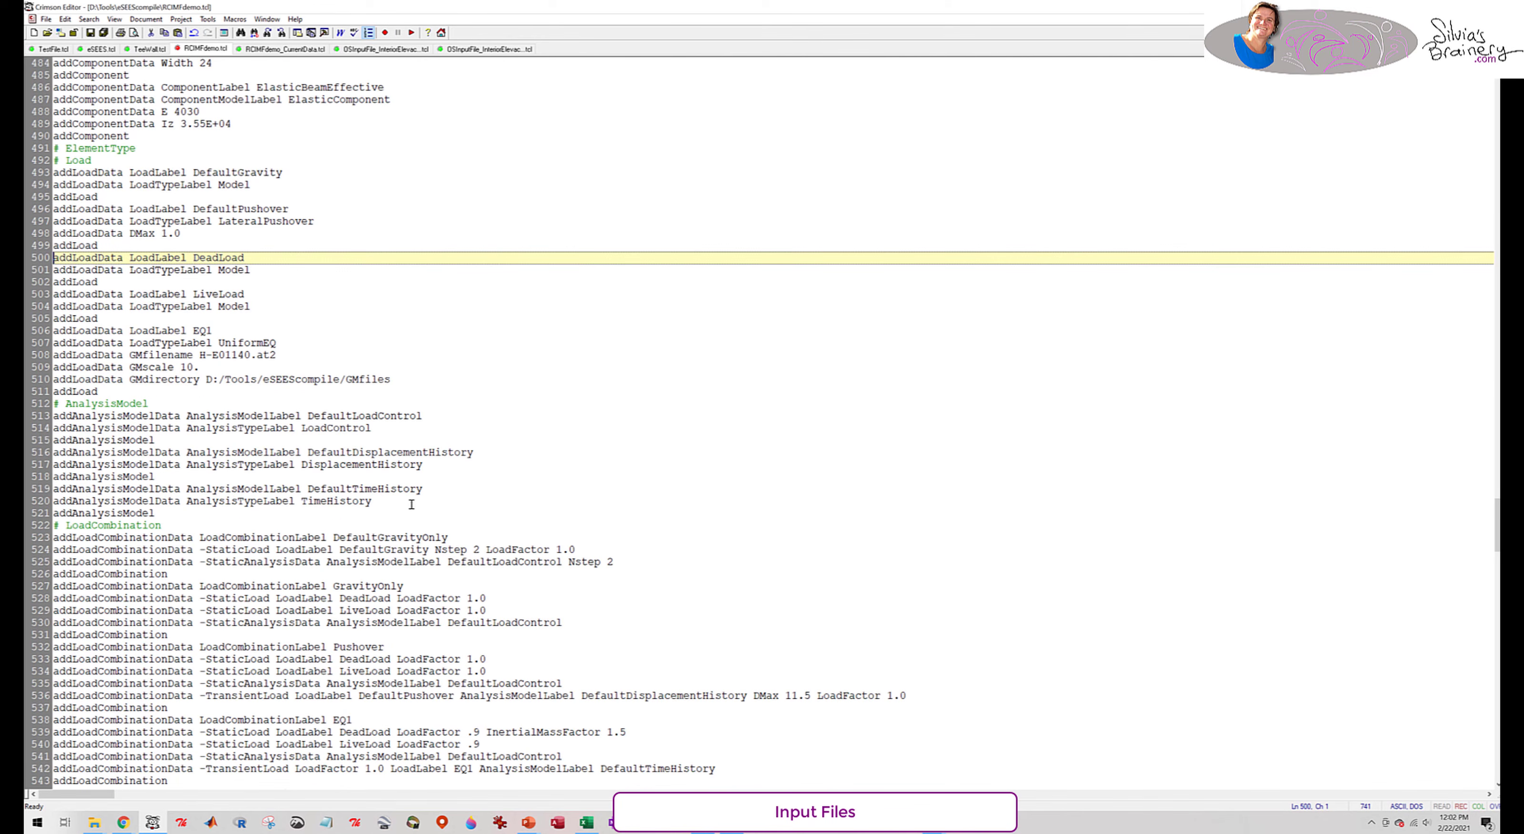
scroll(369, 496, "down", 2)
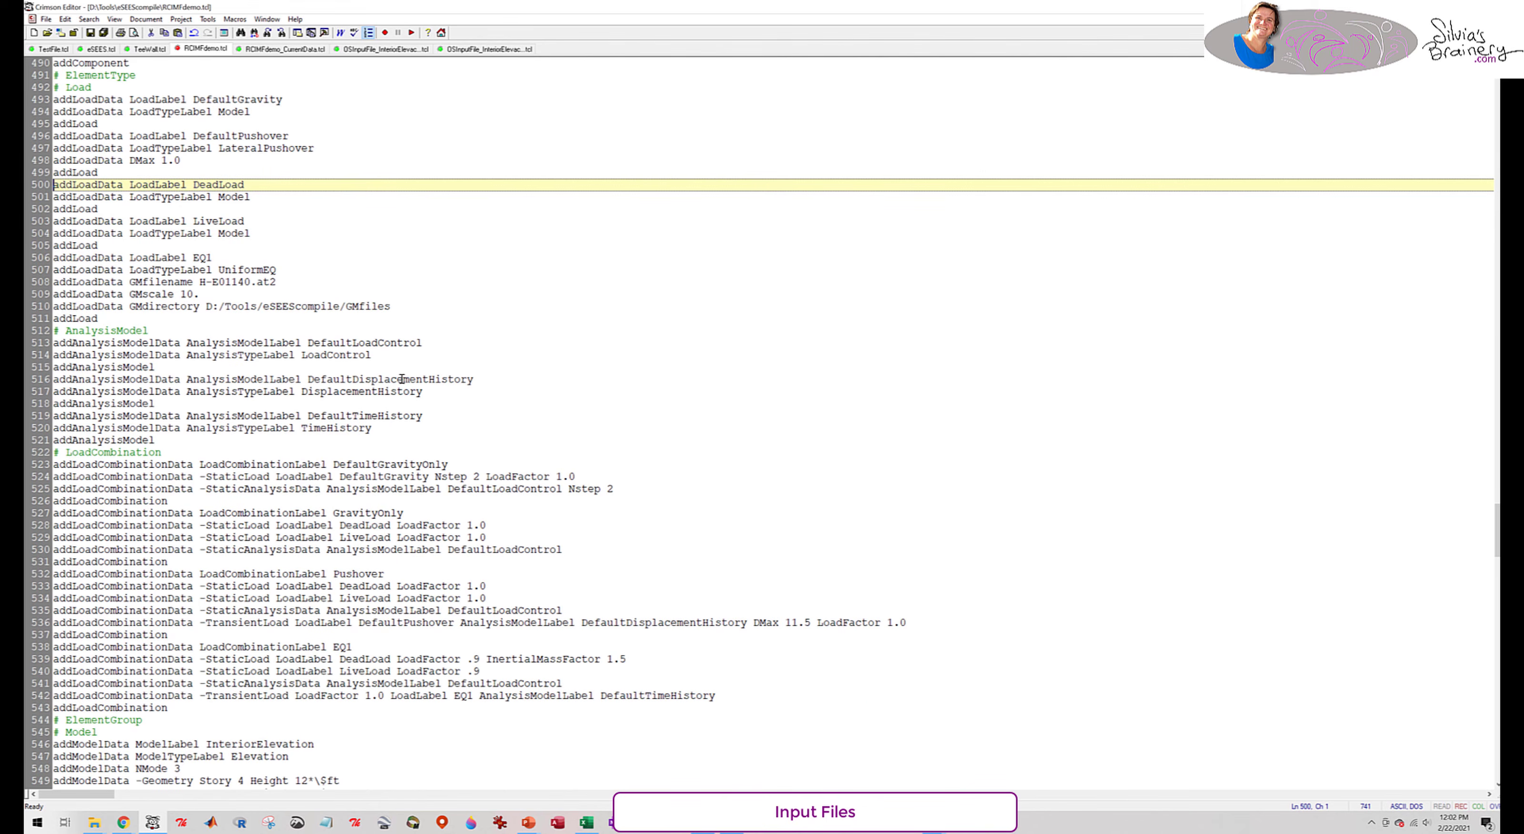
scroll(513, 479, "down", 5)
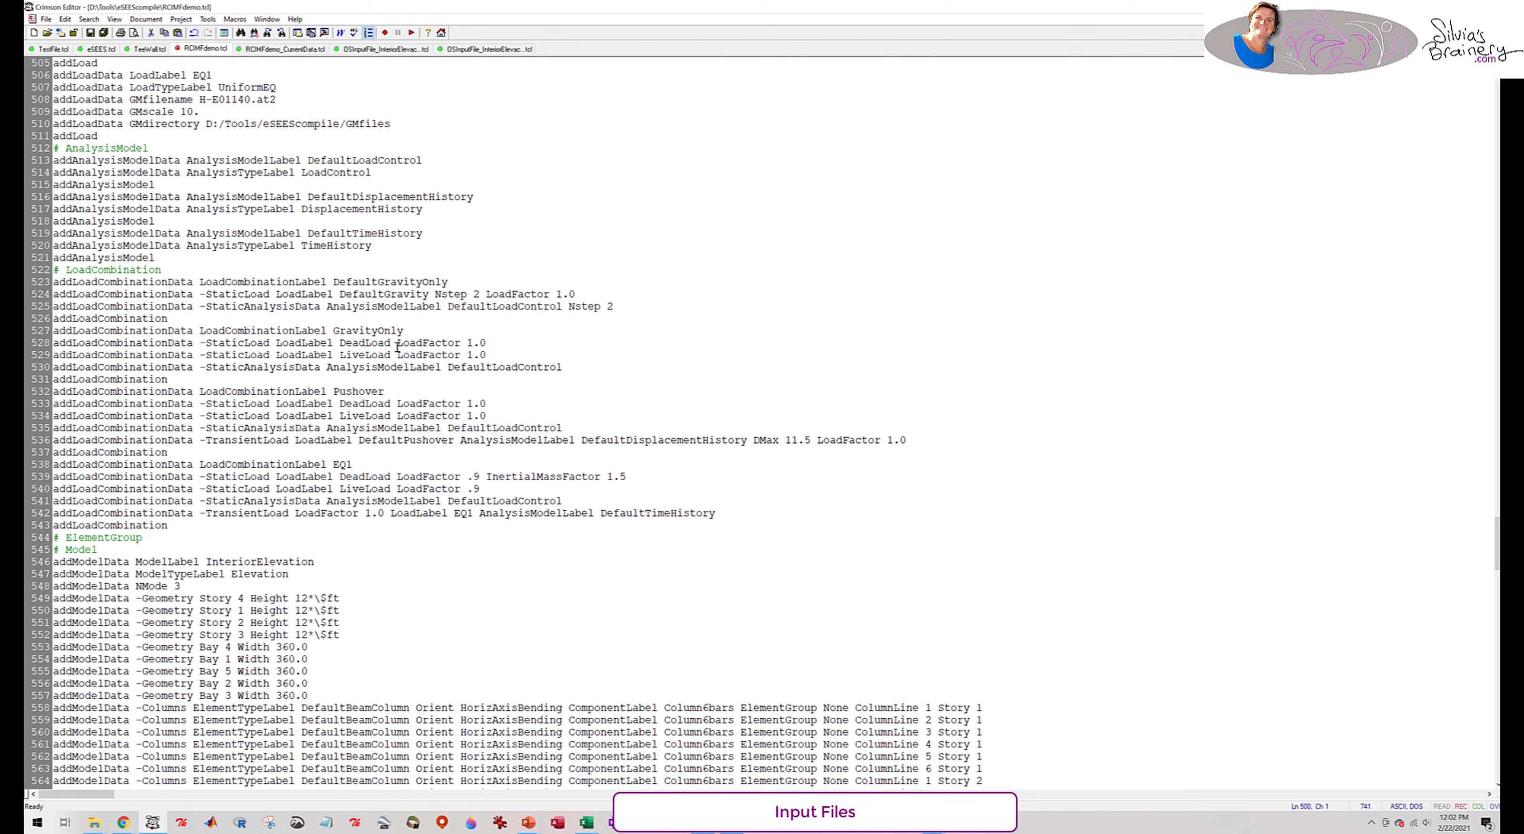
double_click(365, 355)
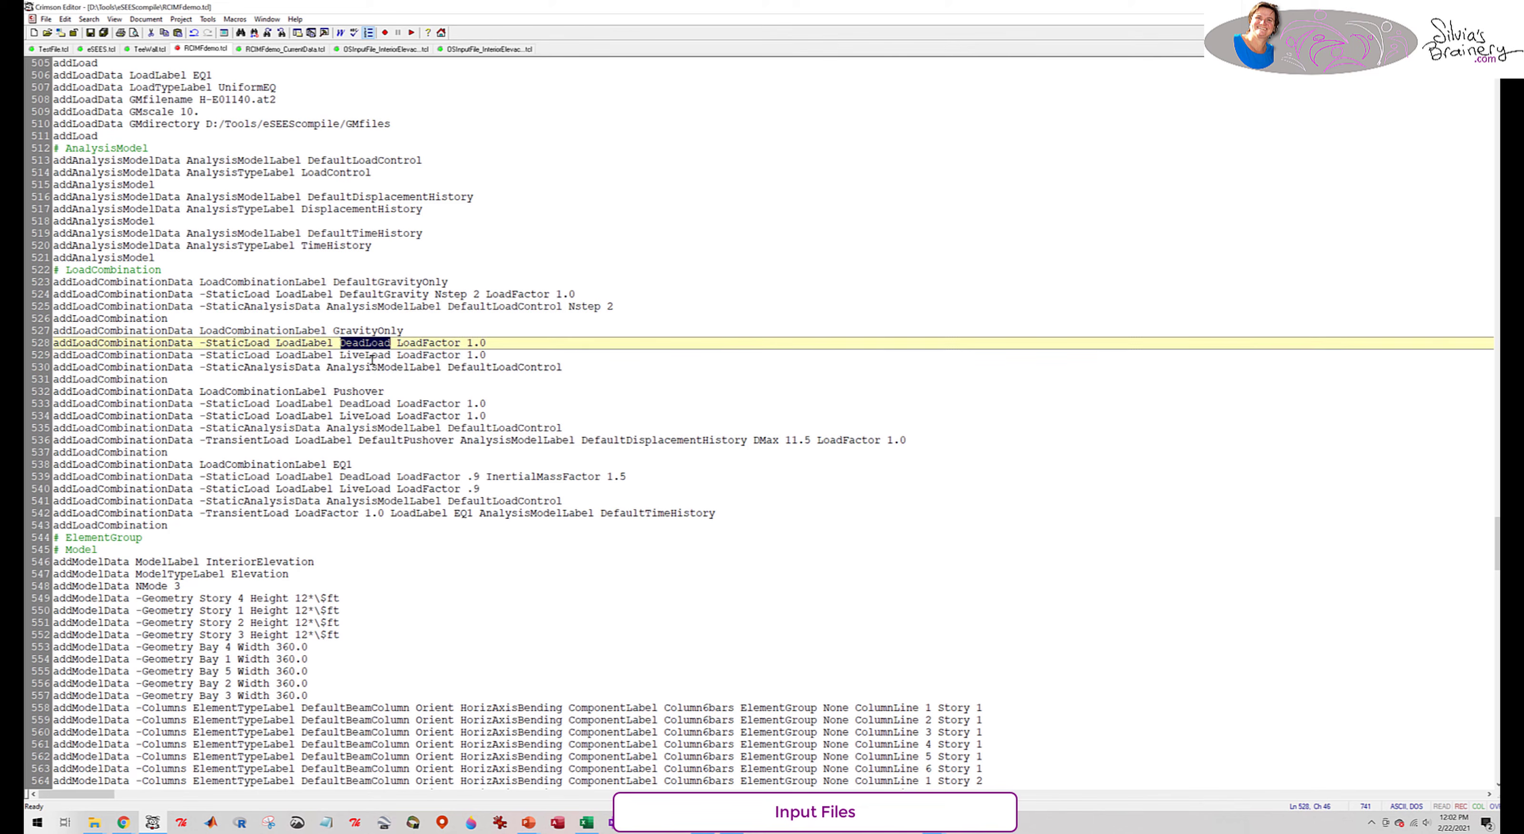
double_click(359, 391)
double_click(344, 463)
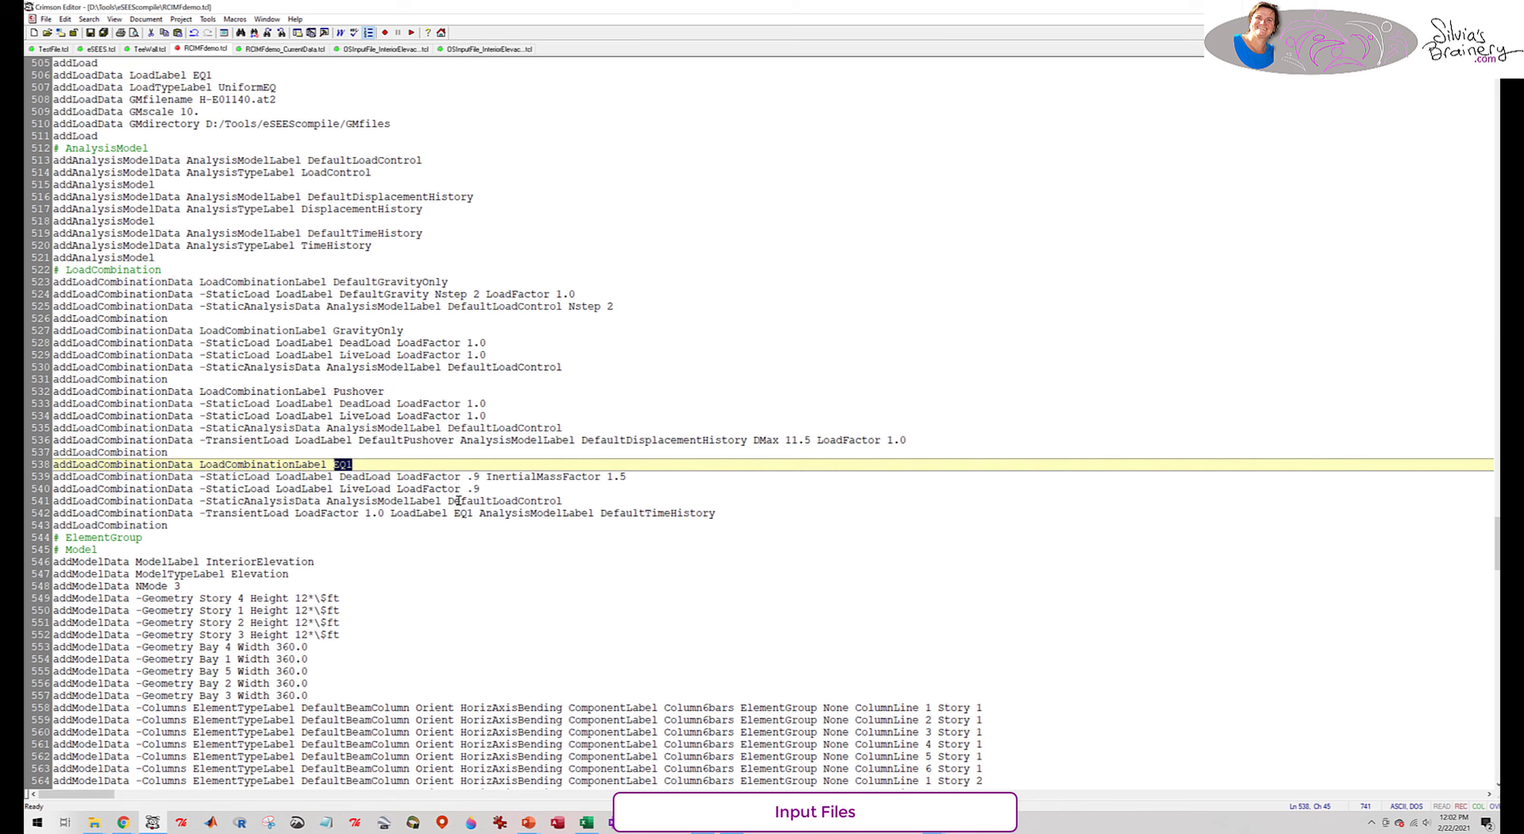
- Examine the InteriorElevation model definition in RCIMFdemo.tcl, covering its geometry, columns, beams and gravity loads
scroll(459, 500, "down", 5)
scroll(459, 501, "down", 6)
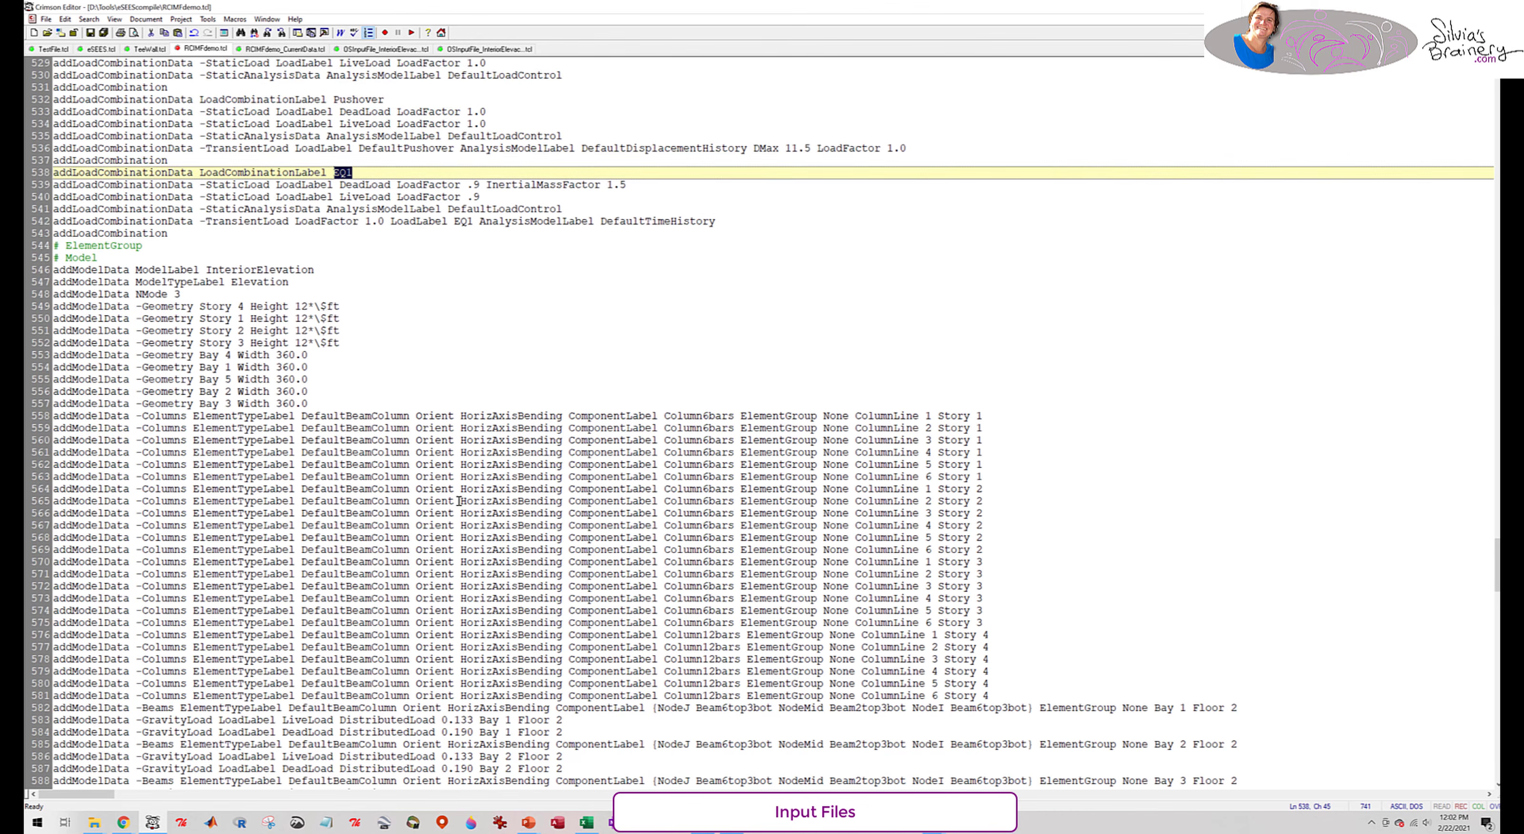
double_click(271, 161)
scroll(863, 375, "down", 2)
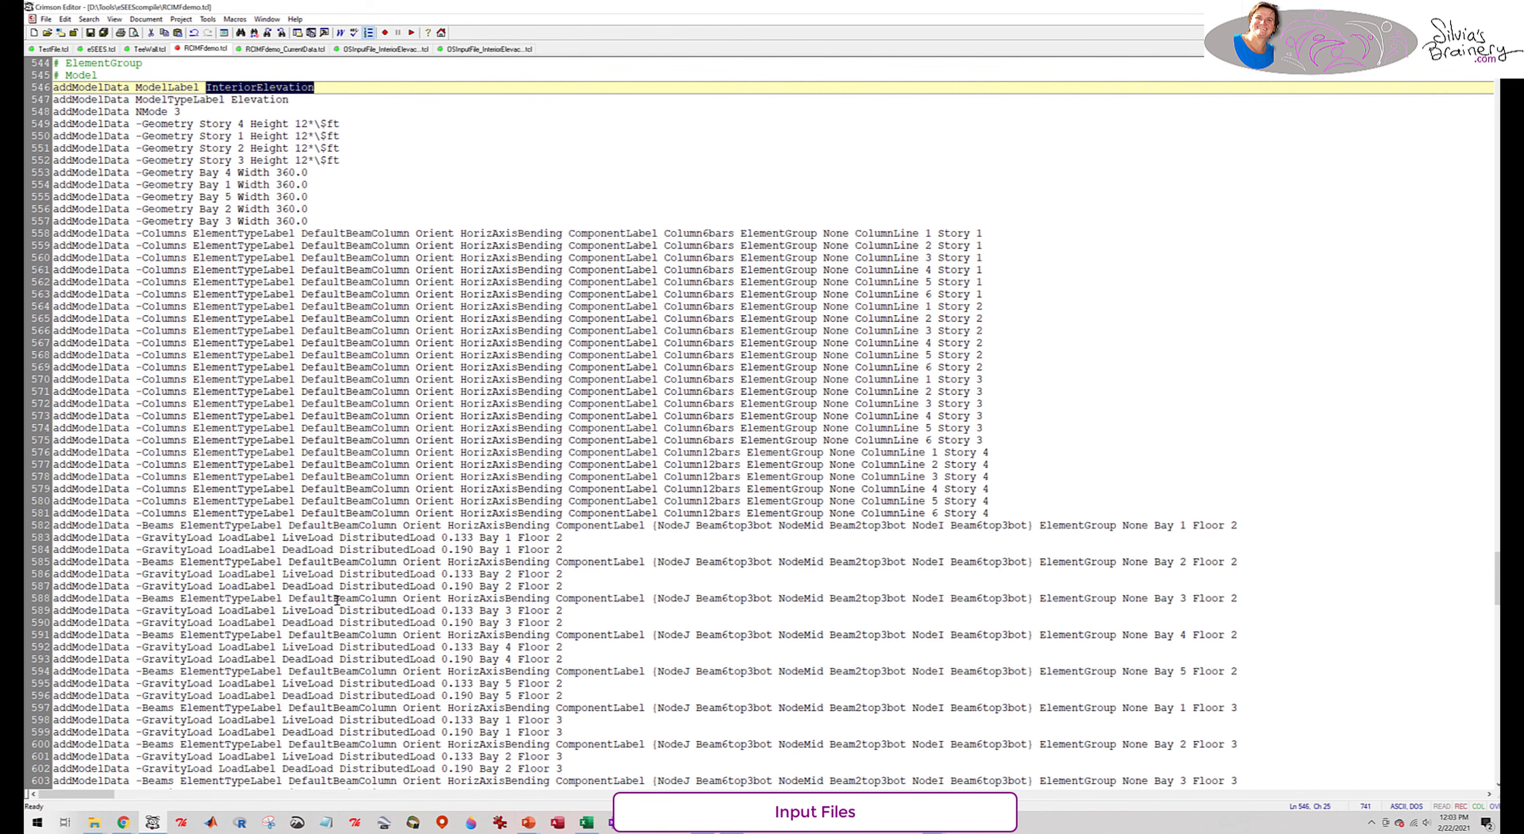
scroll(621, 651, "down", 10)
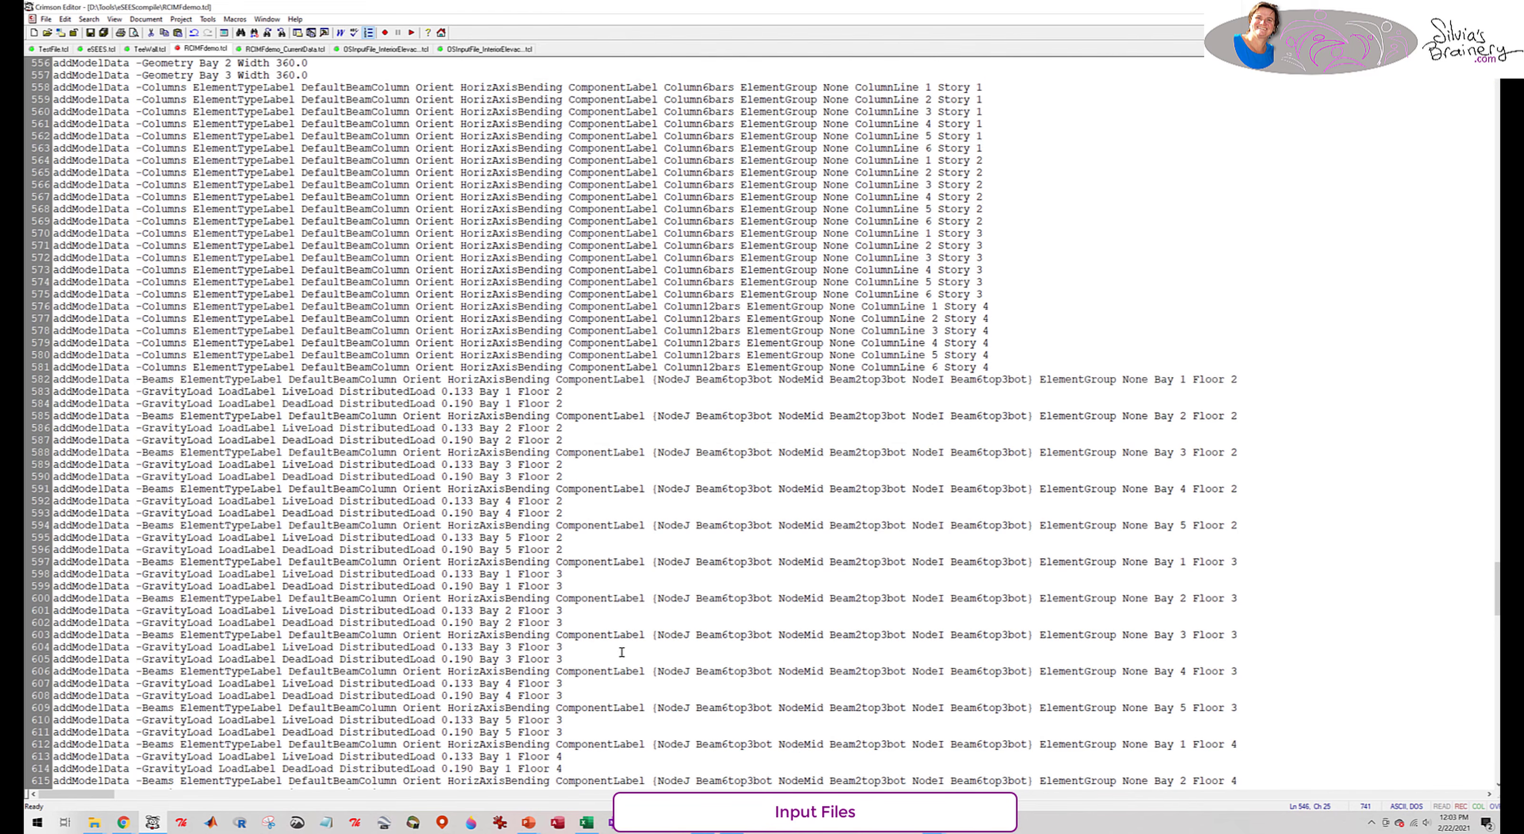
- Examine the InteriorElevactionConcHinge model definition in RCIMFdemo.tcl, including its concentrated-hinge columns and beams, through the end of the file
scroll(621, 651, "down", 16)
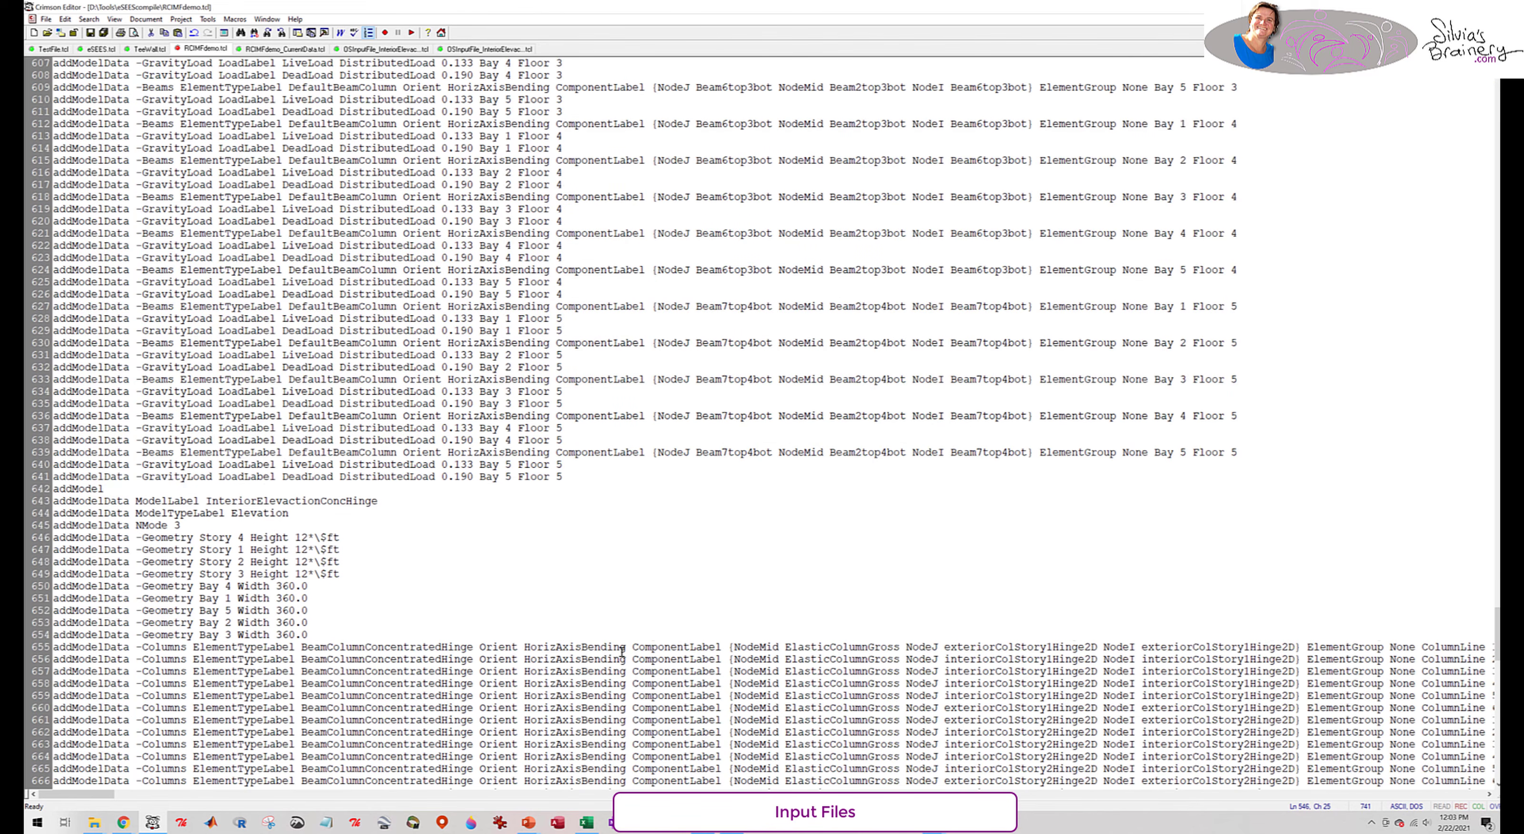
scroll(621, 652, "down", 1)
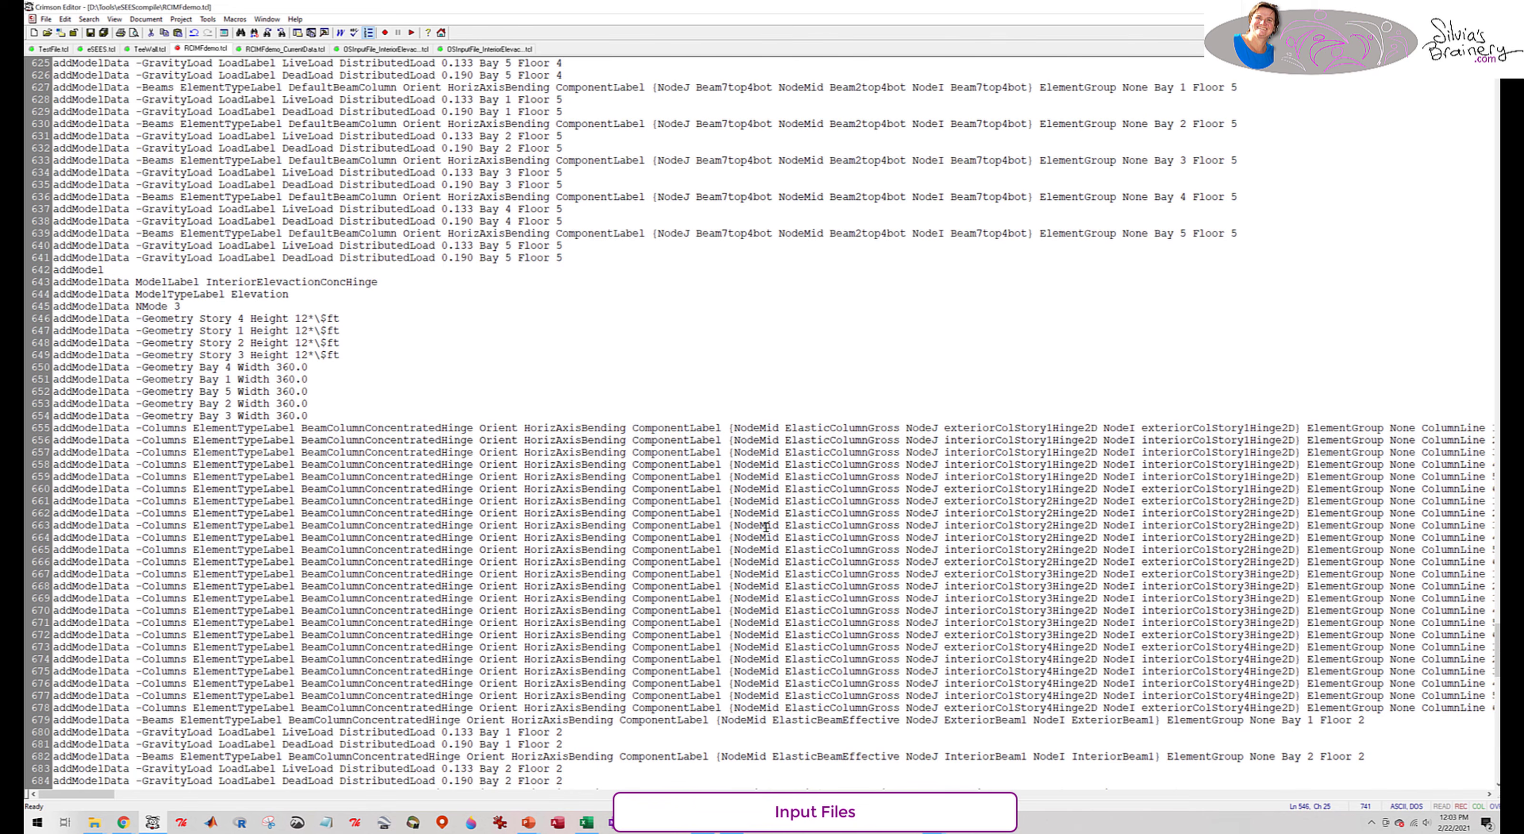
scroll(770, 627, "down", 3)
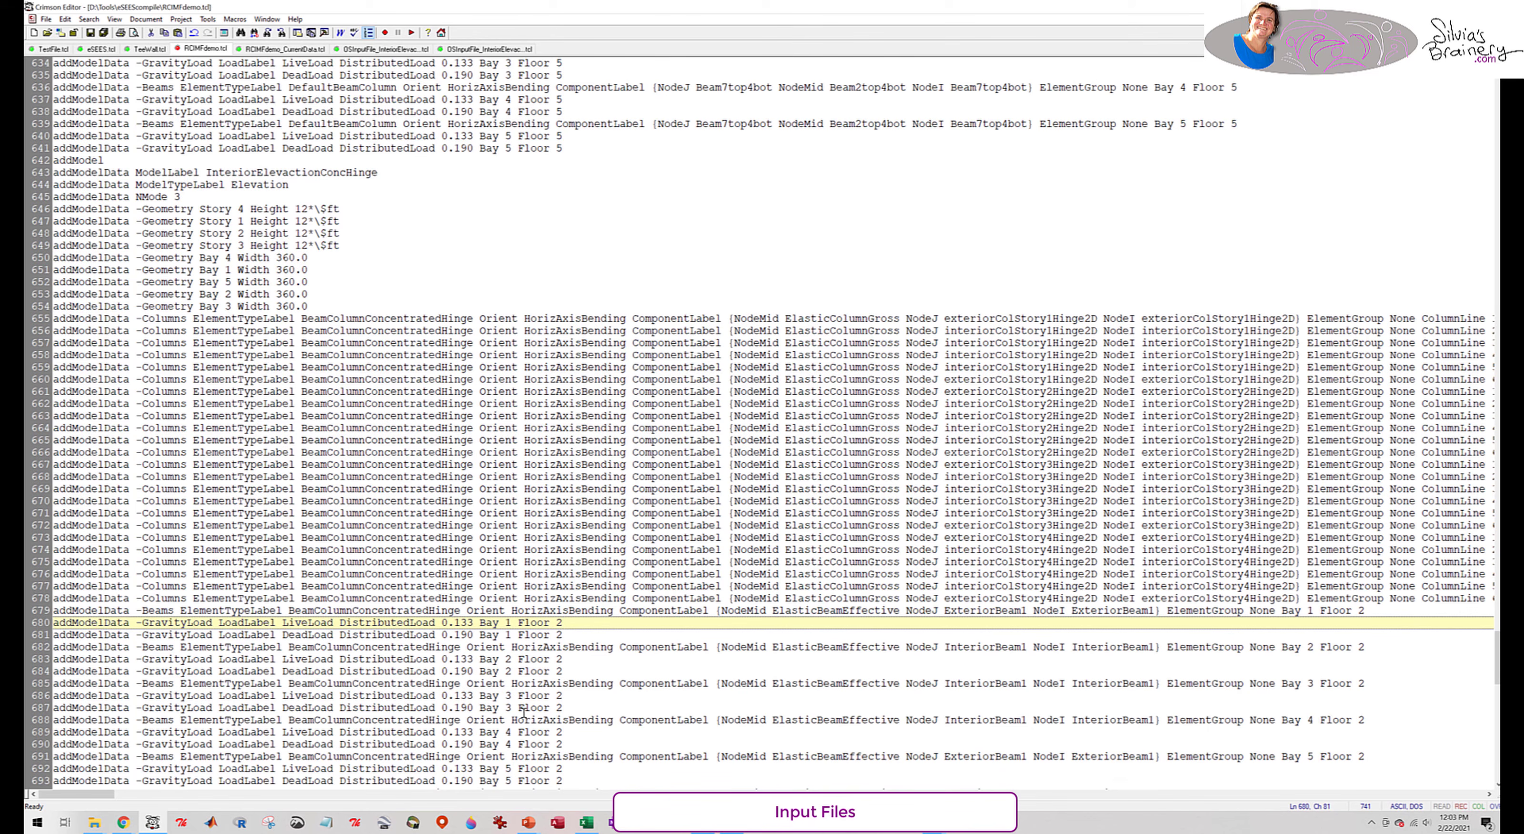
scroll(523, 713, "down", 8)
scroll(616, 561, "down", 10)
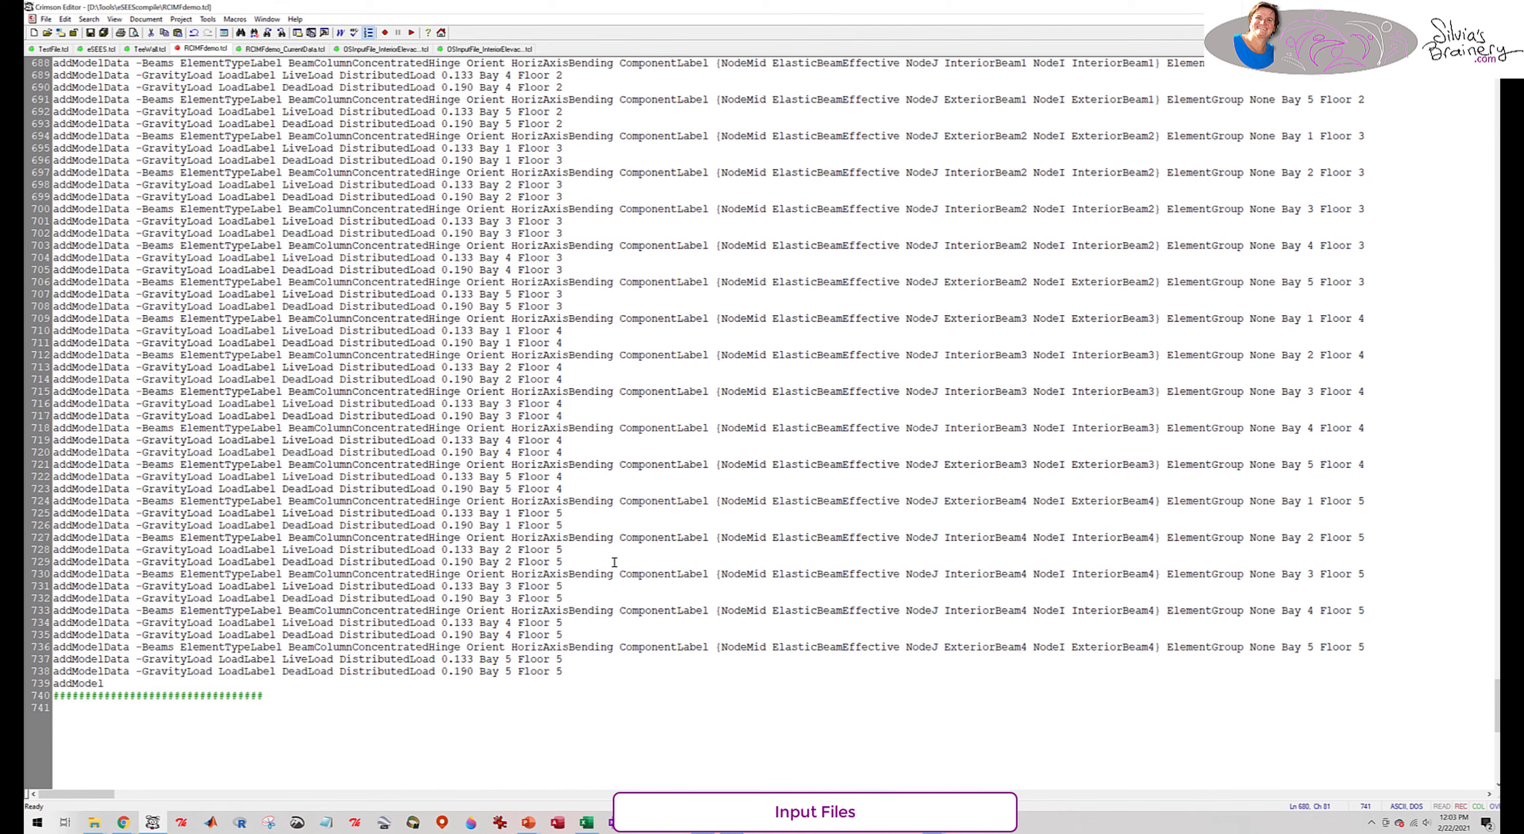
scroll(614, 562, "up", 20)
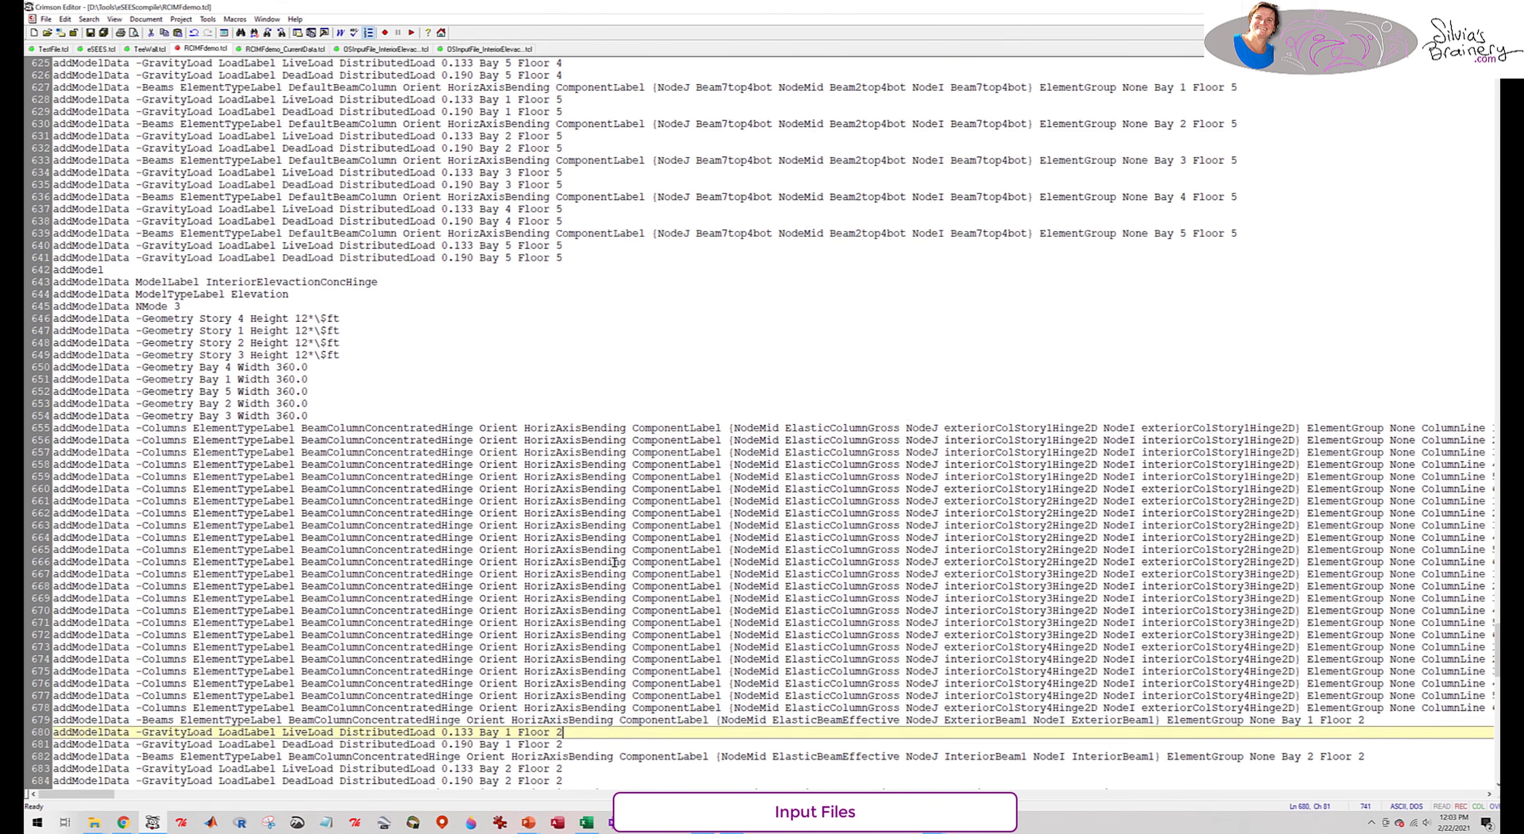
scroll(615, 561, "up", 2)
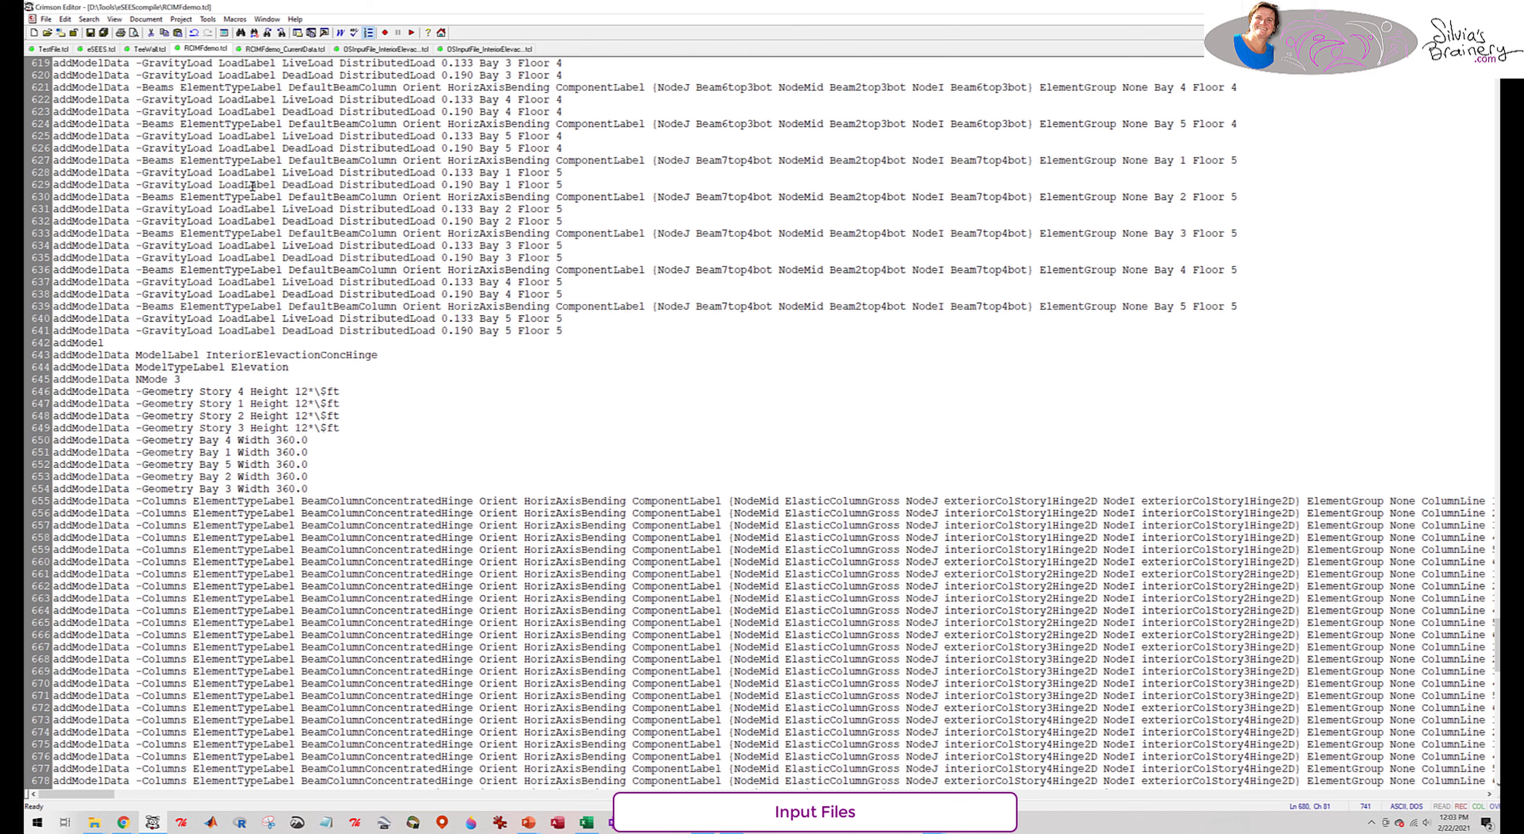
- Open OSInputFile_InteriorElevactionConcHinge_Pushover.tcl and examine its header, units, nodes, boundary conditions and materials
left_click(374, 50)
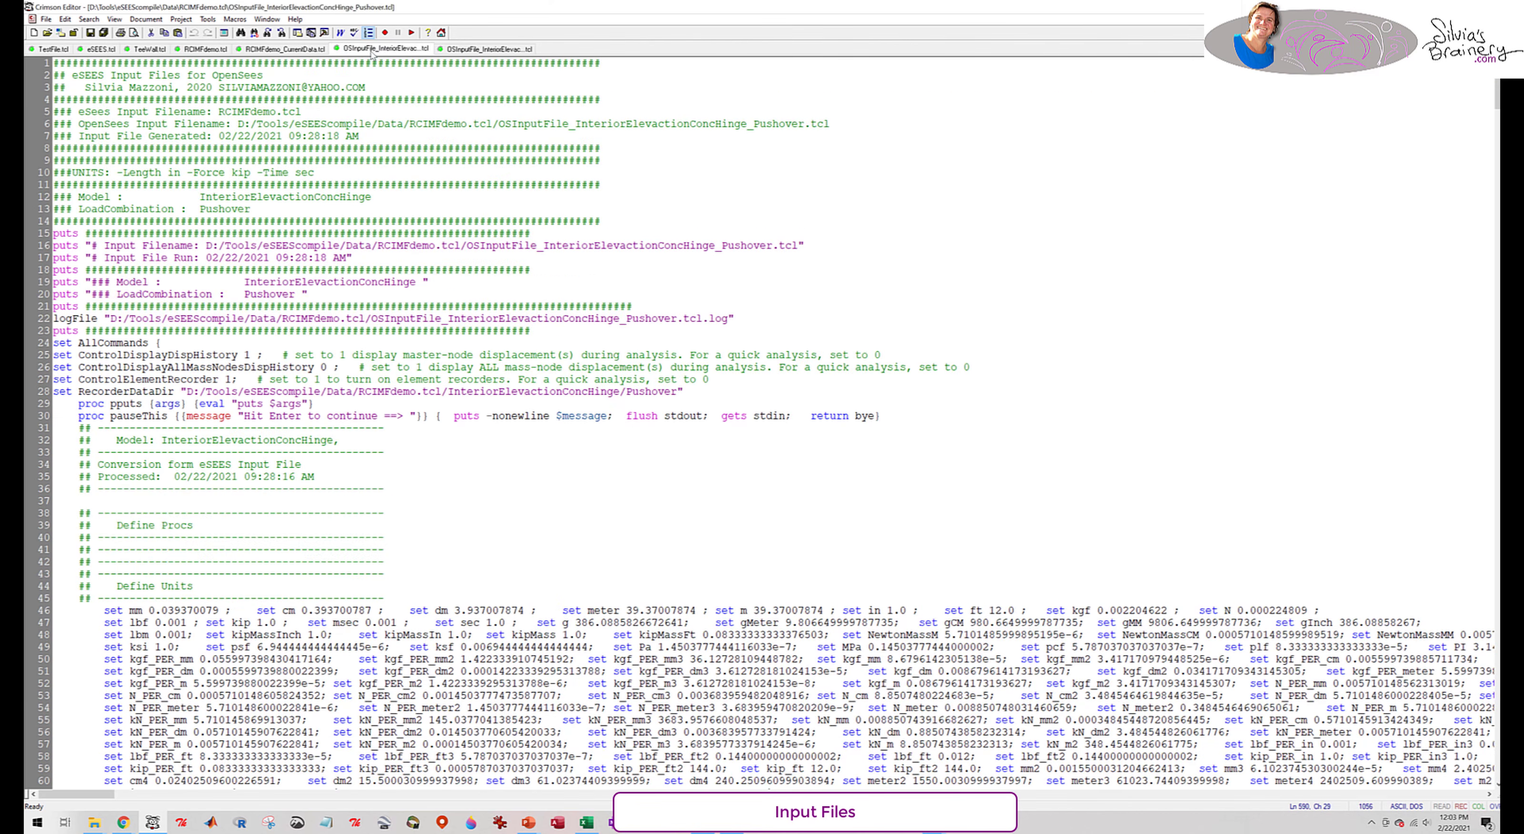
left_click(722, 290)
scroll(723, 288, "down", 20)
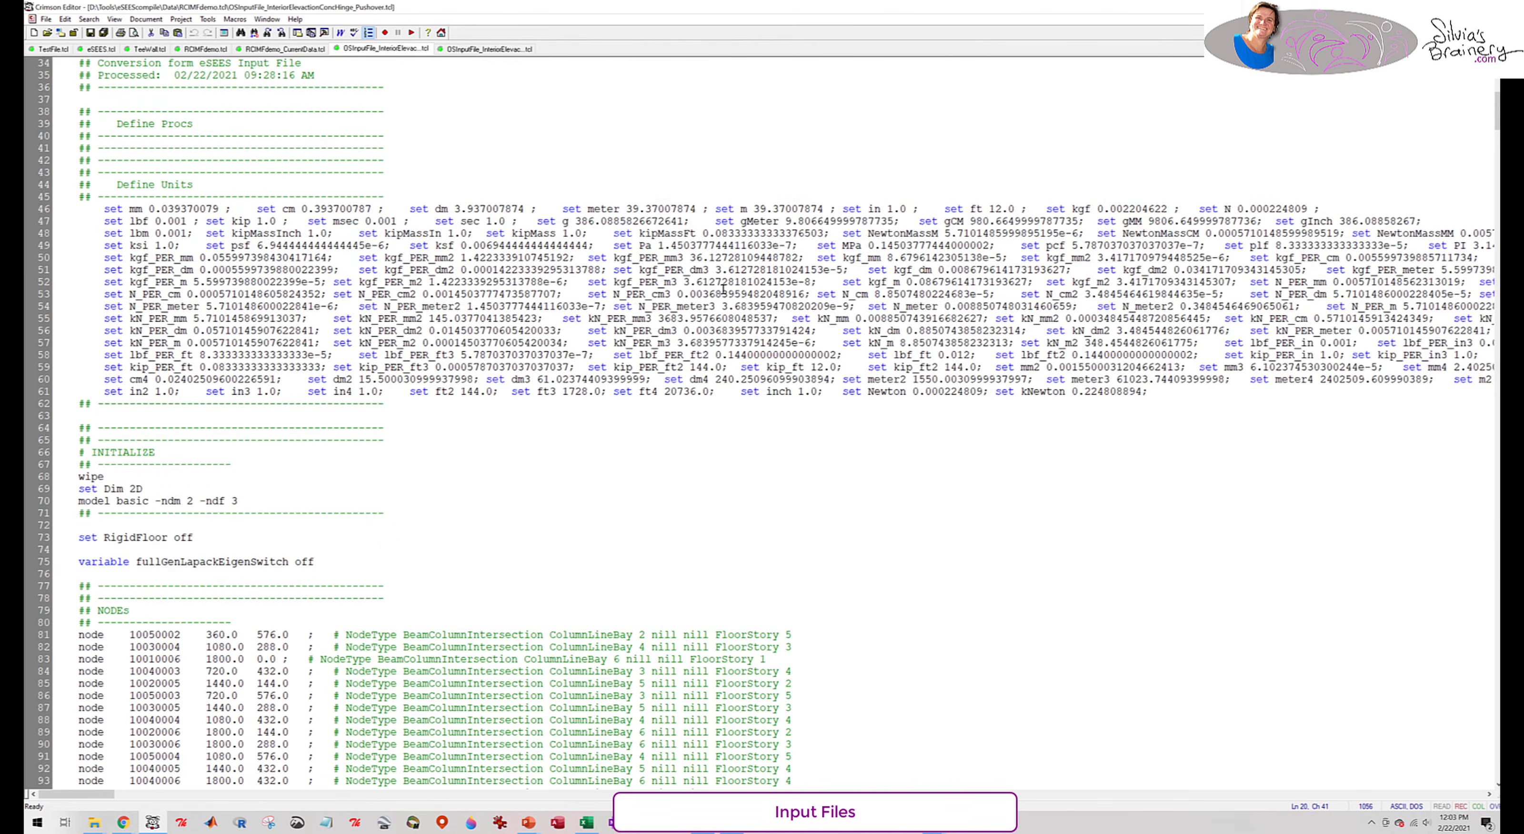
scroll(723, 288, "down", 13)
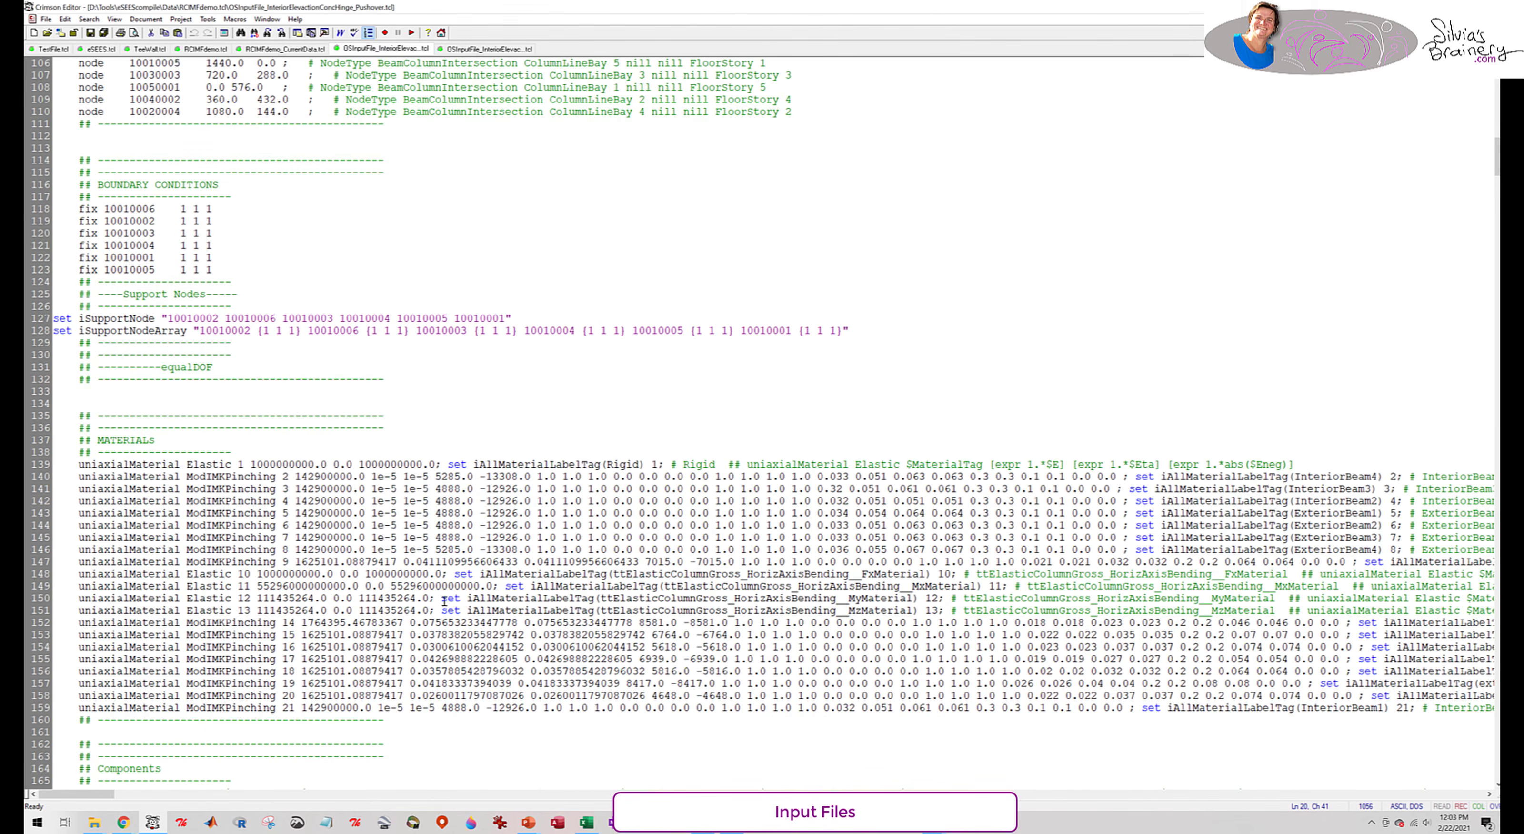
- Examine the component sections and forceBeamColumn element definitions in the generated Pushover input file
scroll(784, 672, "down", 20)
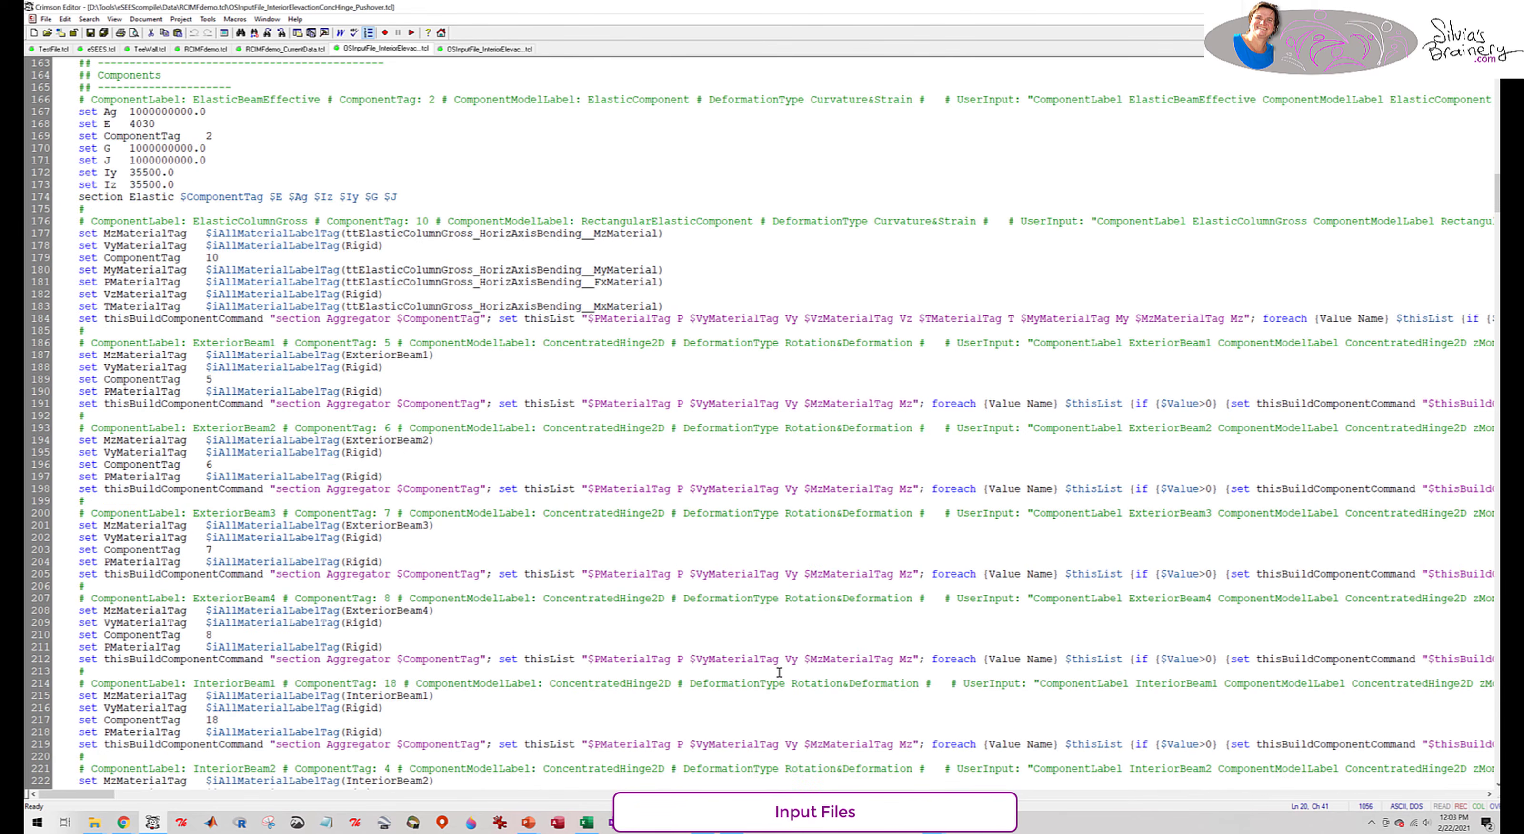
scroll(779, 672, "down", 15)
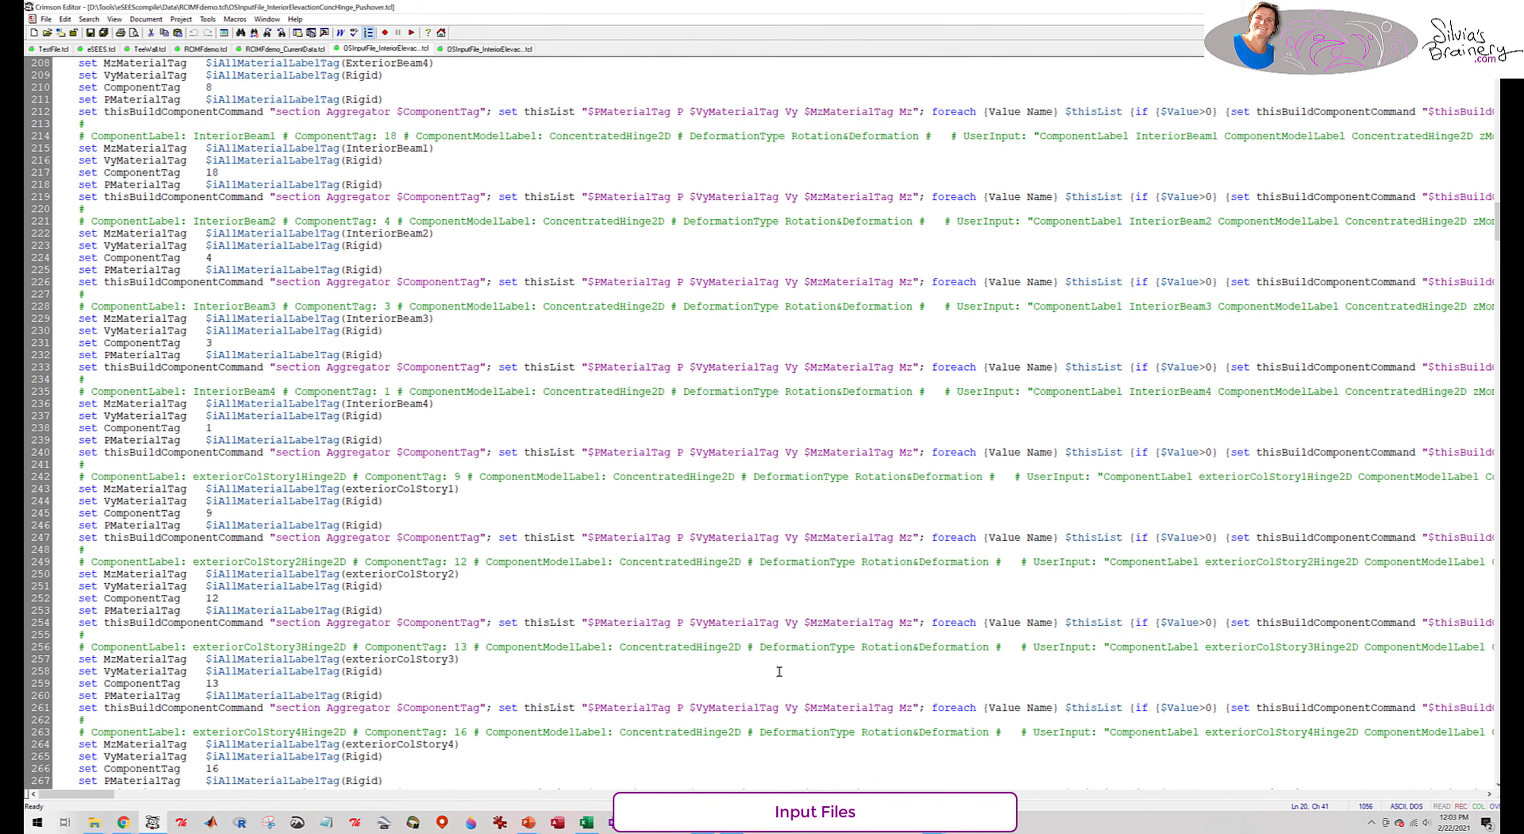
scroll(779, 672, "down", 3)
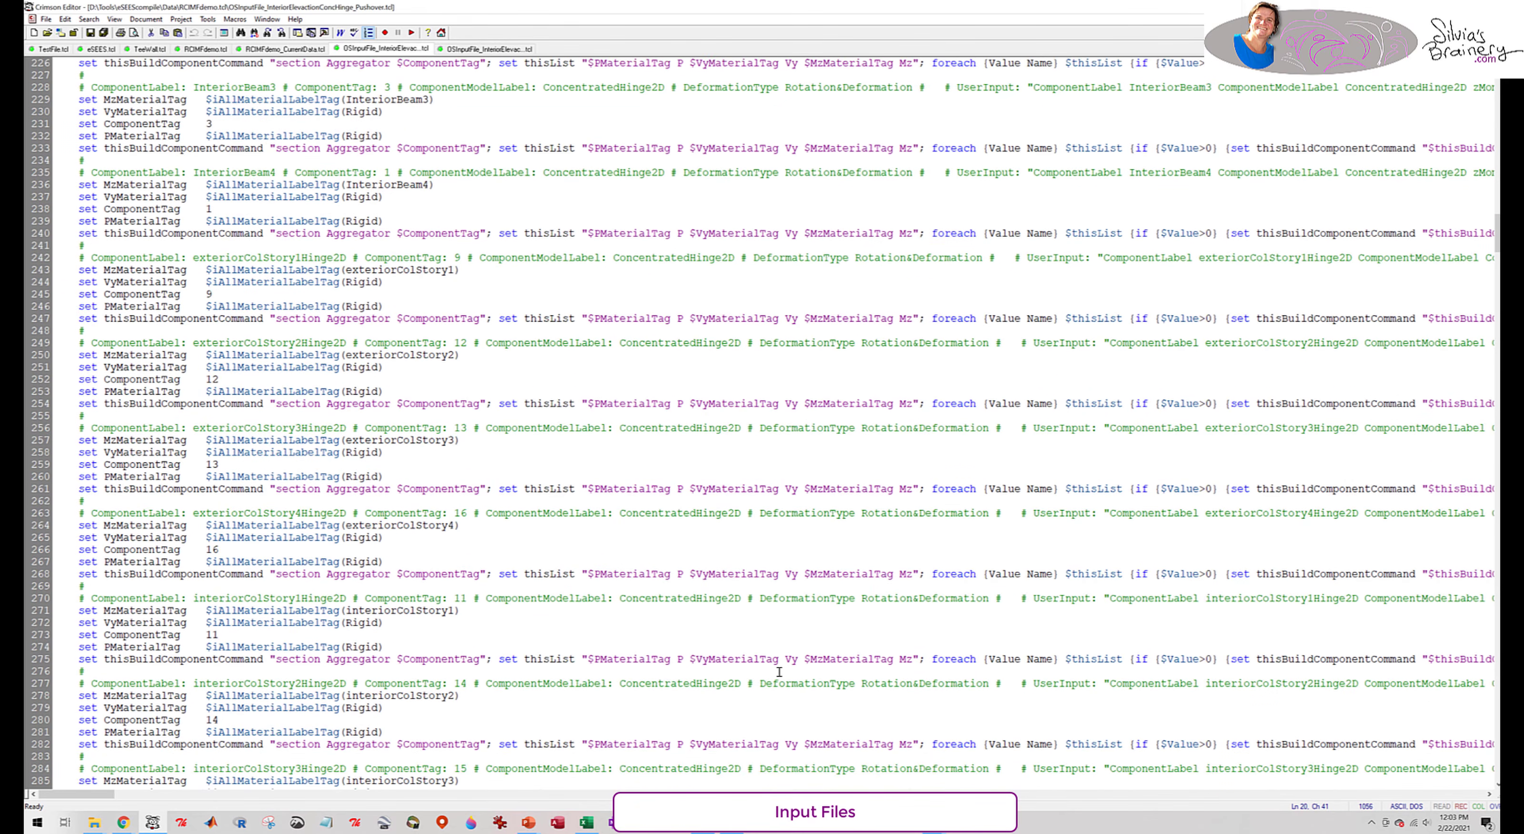
scroll(780, 669, "down", 15)
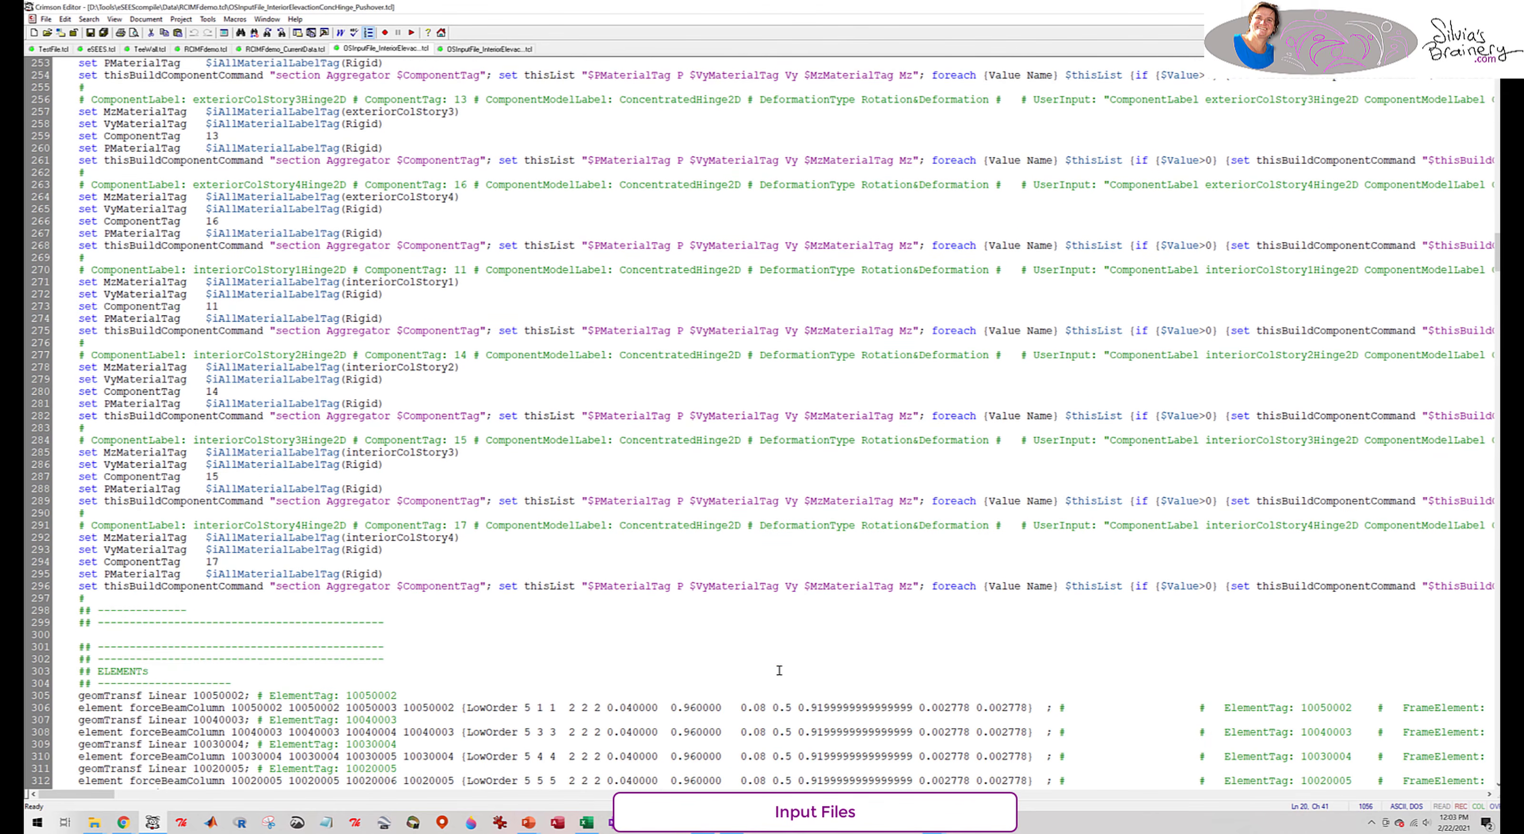
scroll(780, 670, "down", 11)
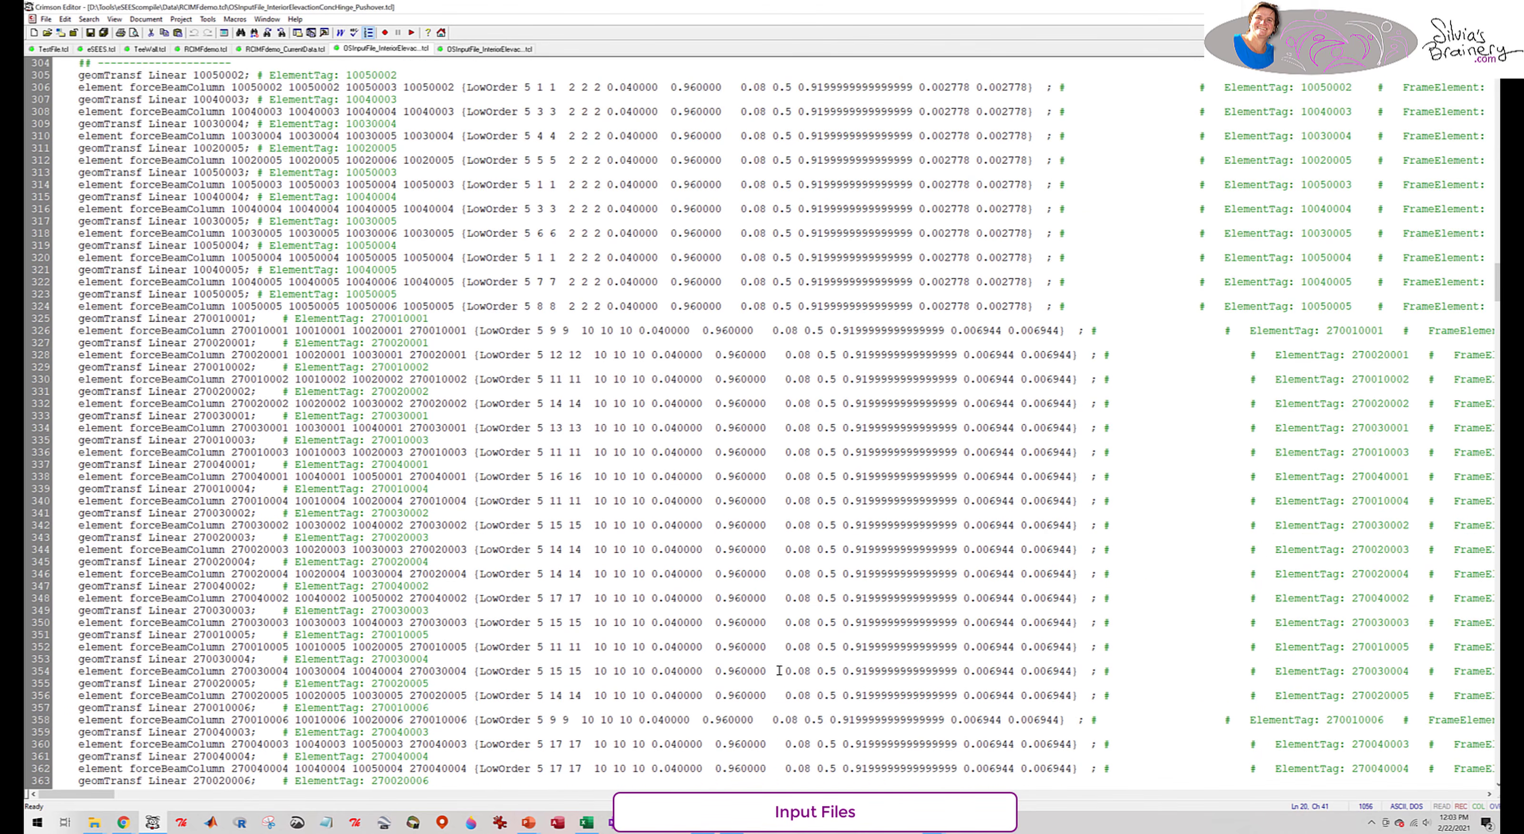
scroll(779, 670, "down", 20)
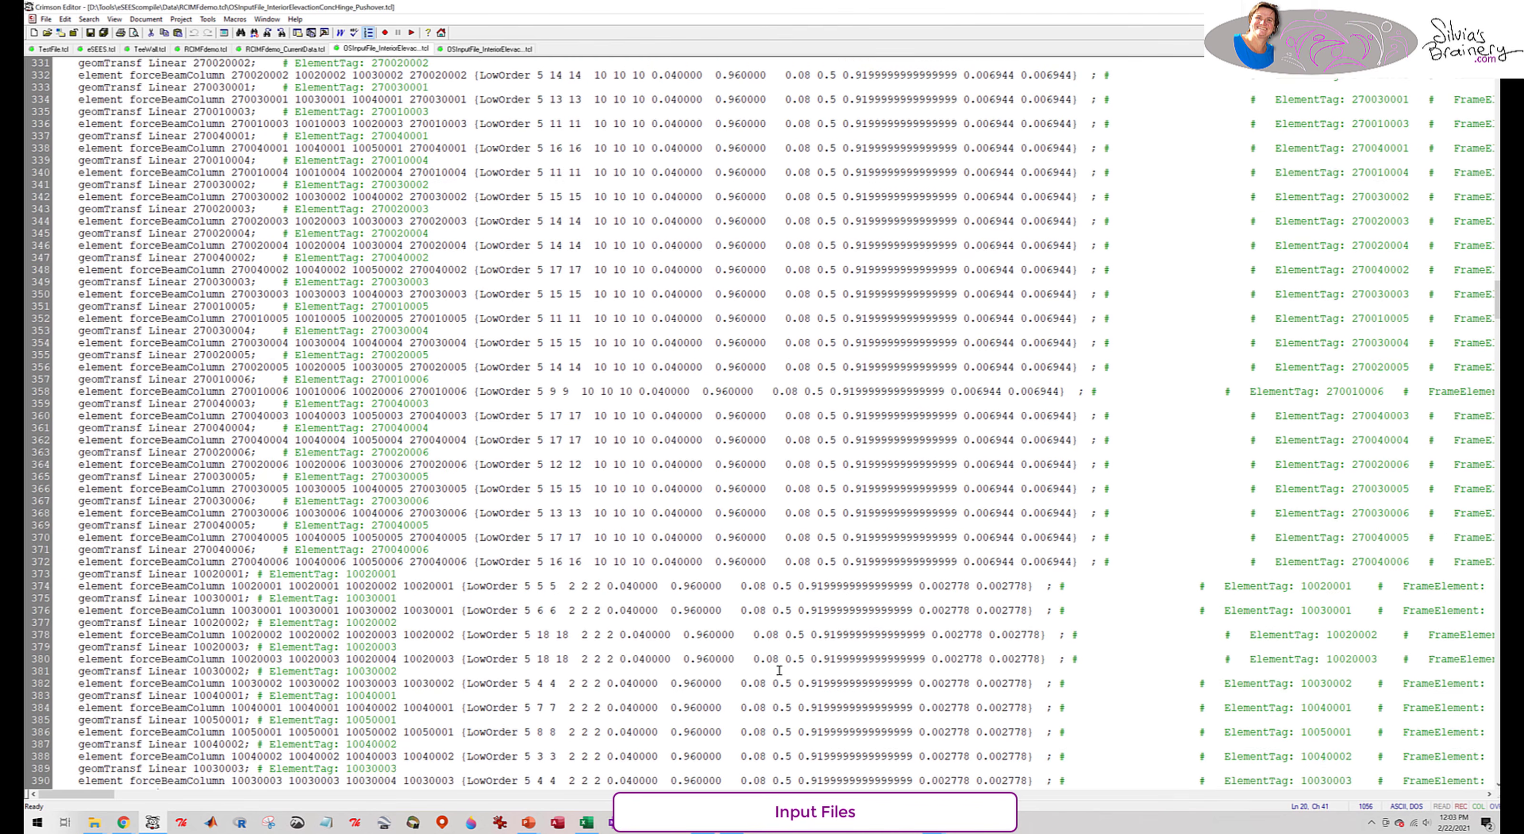
- Examine the recorders, gravity loads, nodal masses and the static, modal and displacement-control analysis commands through the end of the Pushover file
scroll(779, 671, "down", 12)
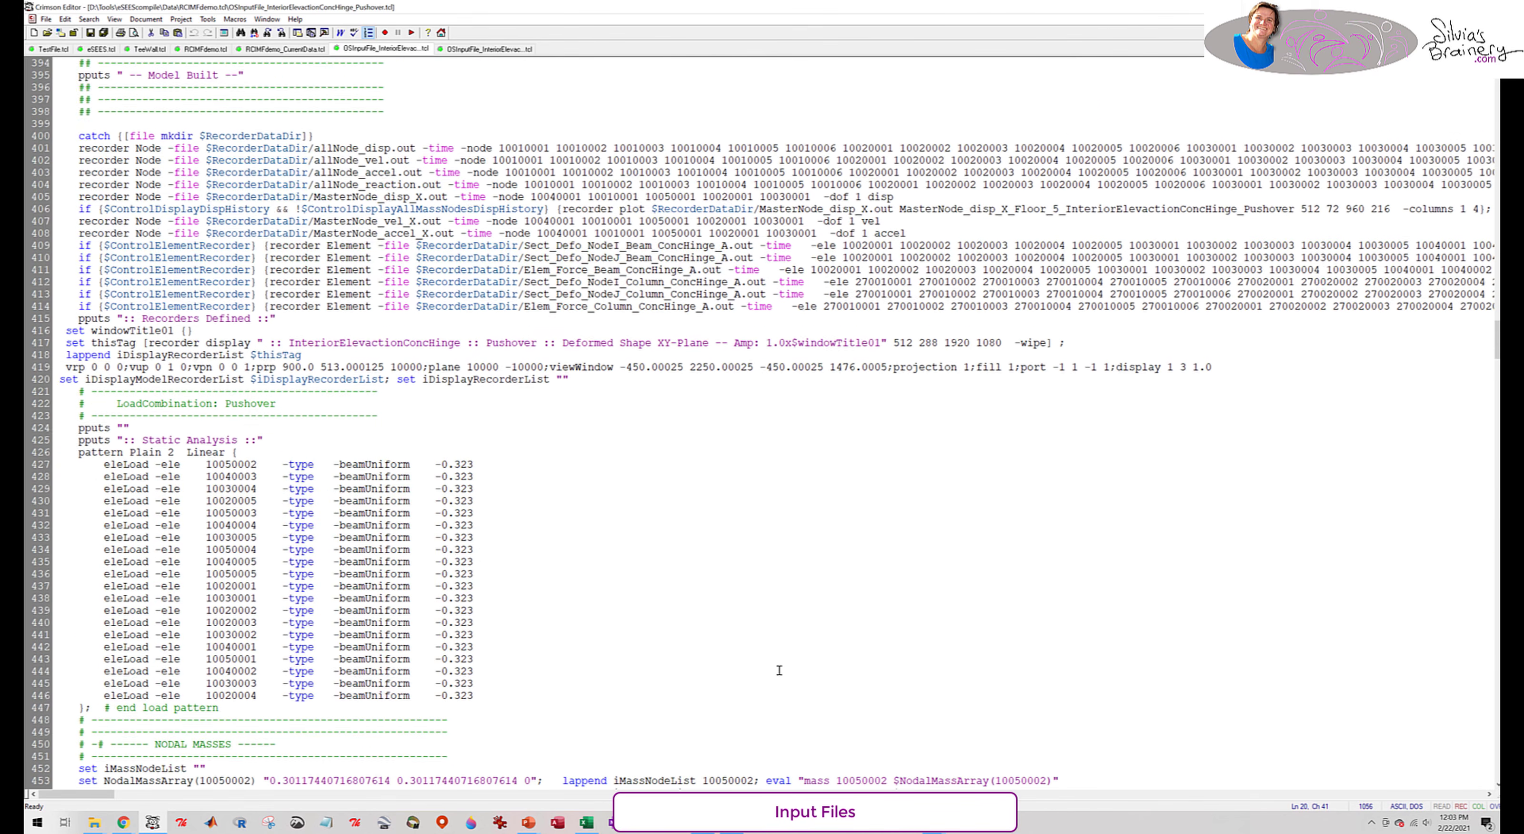
scroll(780, 670, "down", 20)
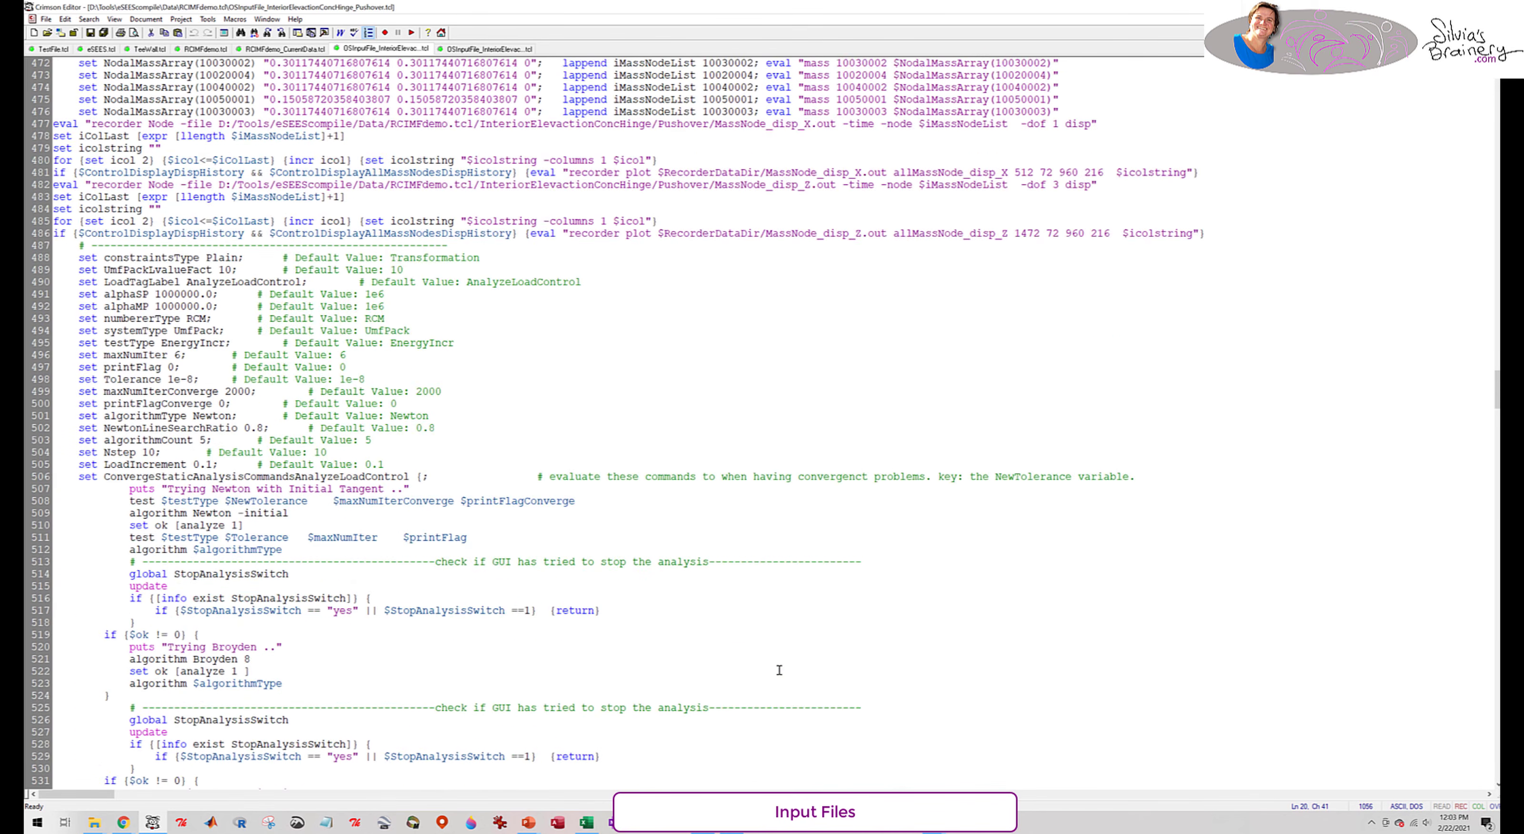
scroll(779, 670, "down", 20)
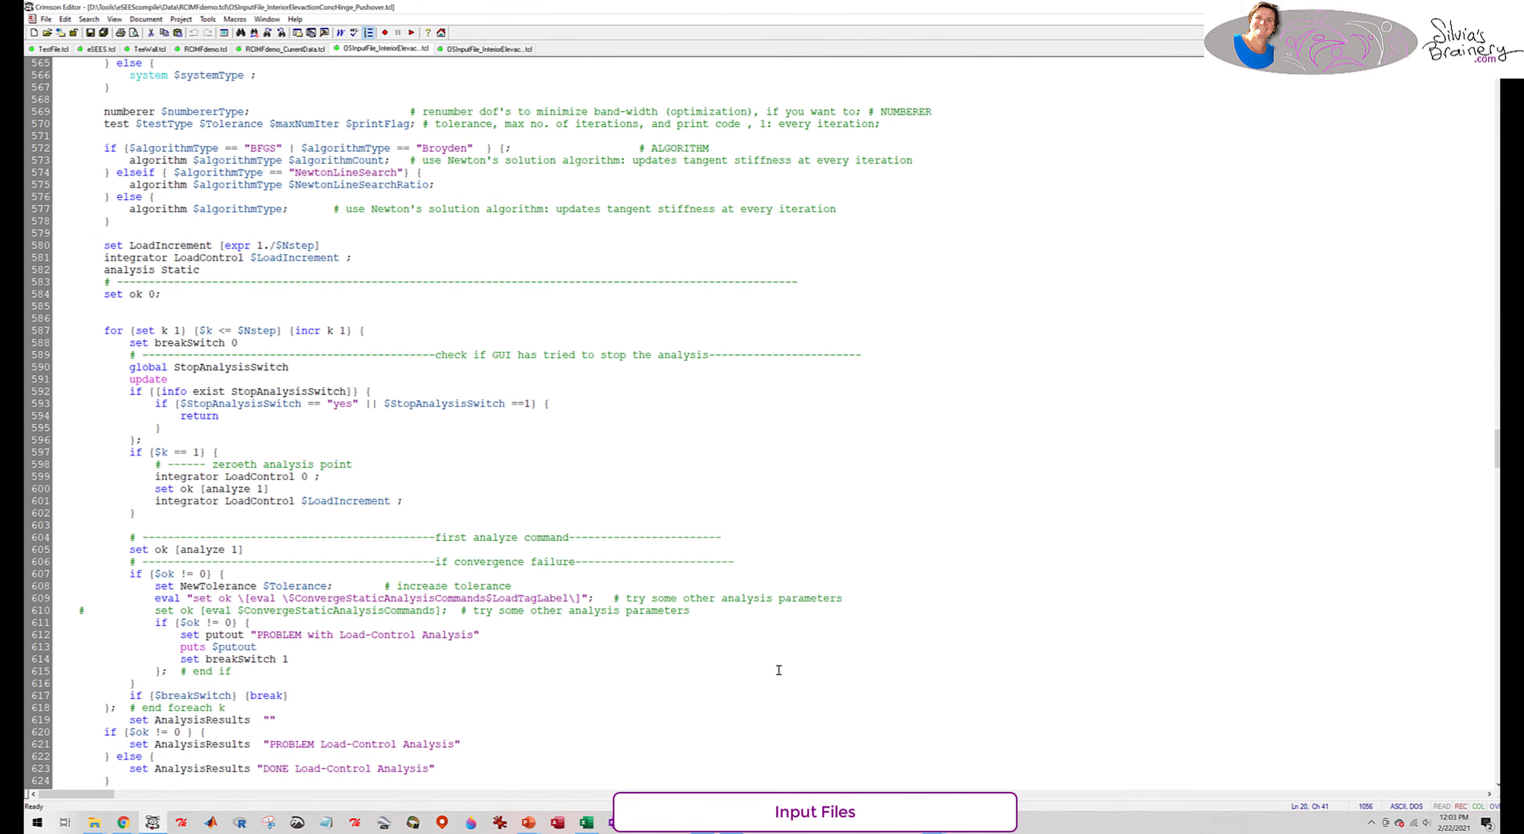
scroll(776, 669, "down", 2)
scroll(776, 670, "down", 20)
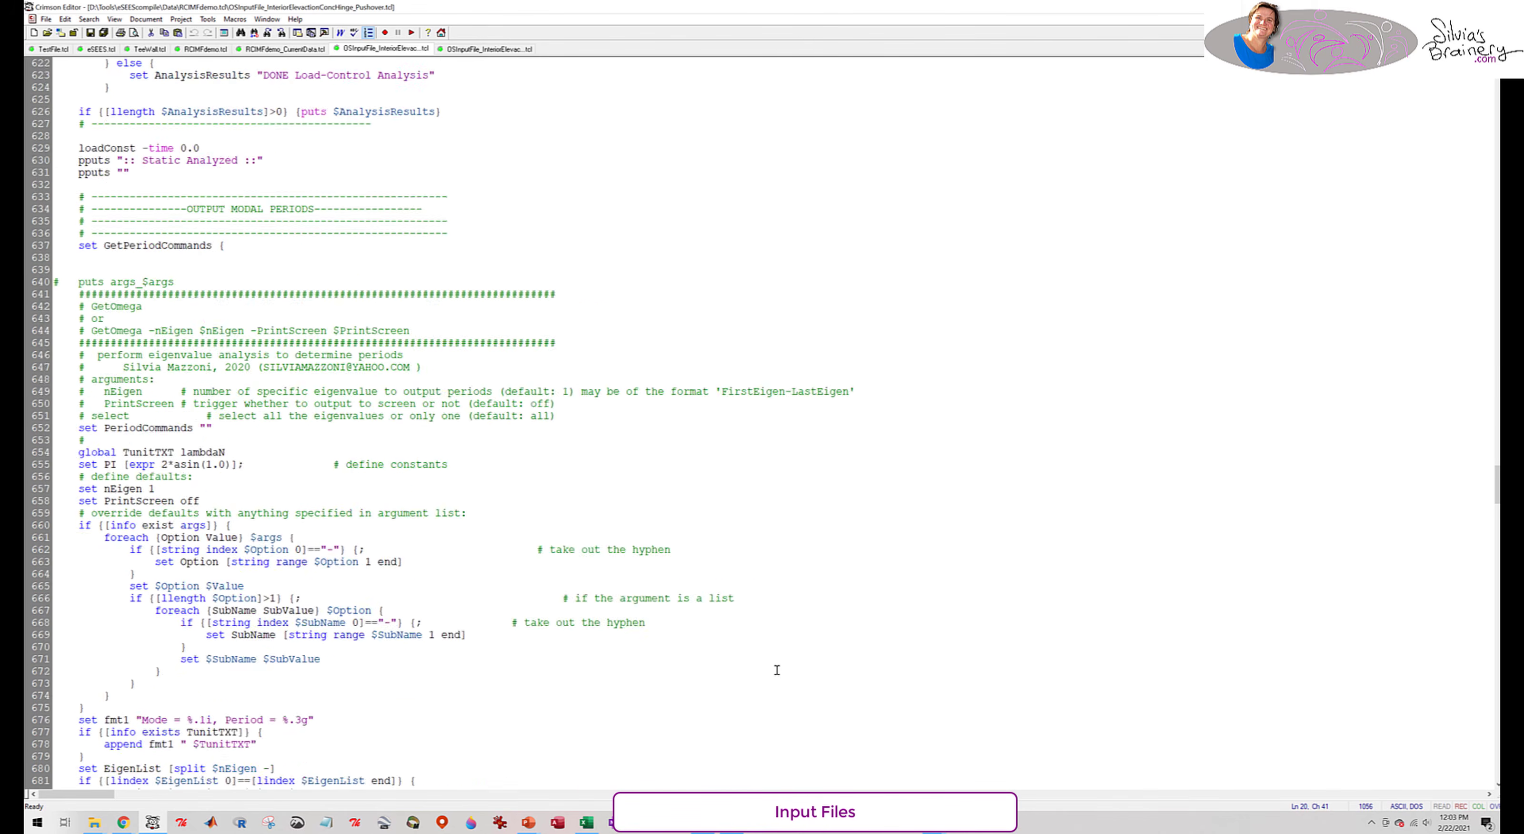
scroll(777, 670, "down", 20)
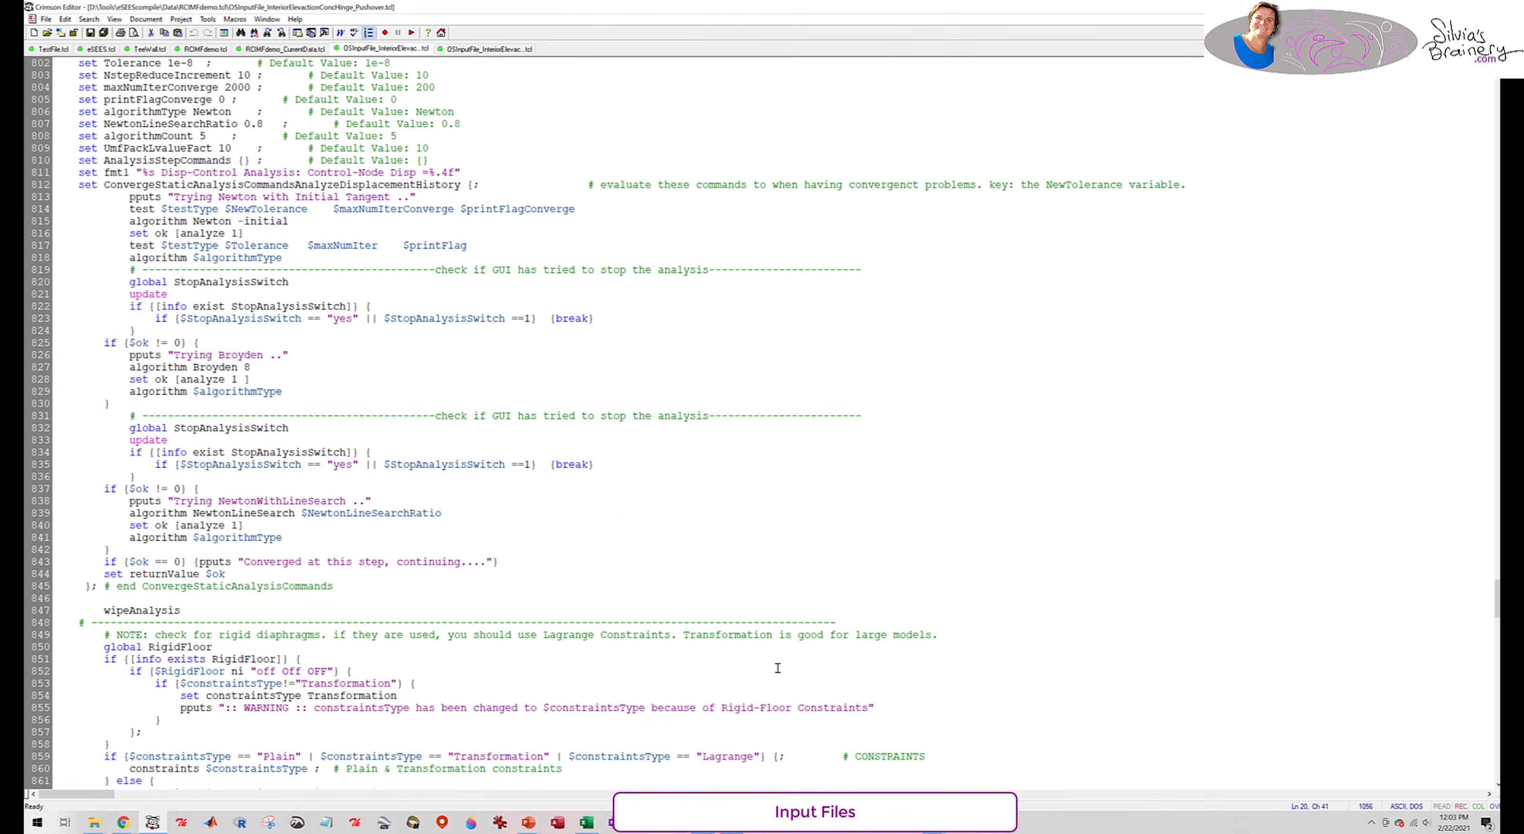
scroll(779, 668, "down", 8)
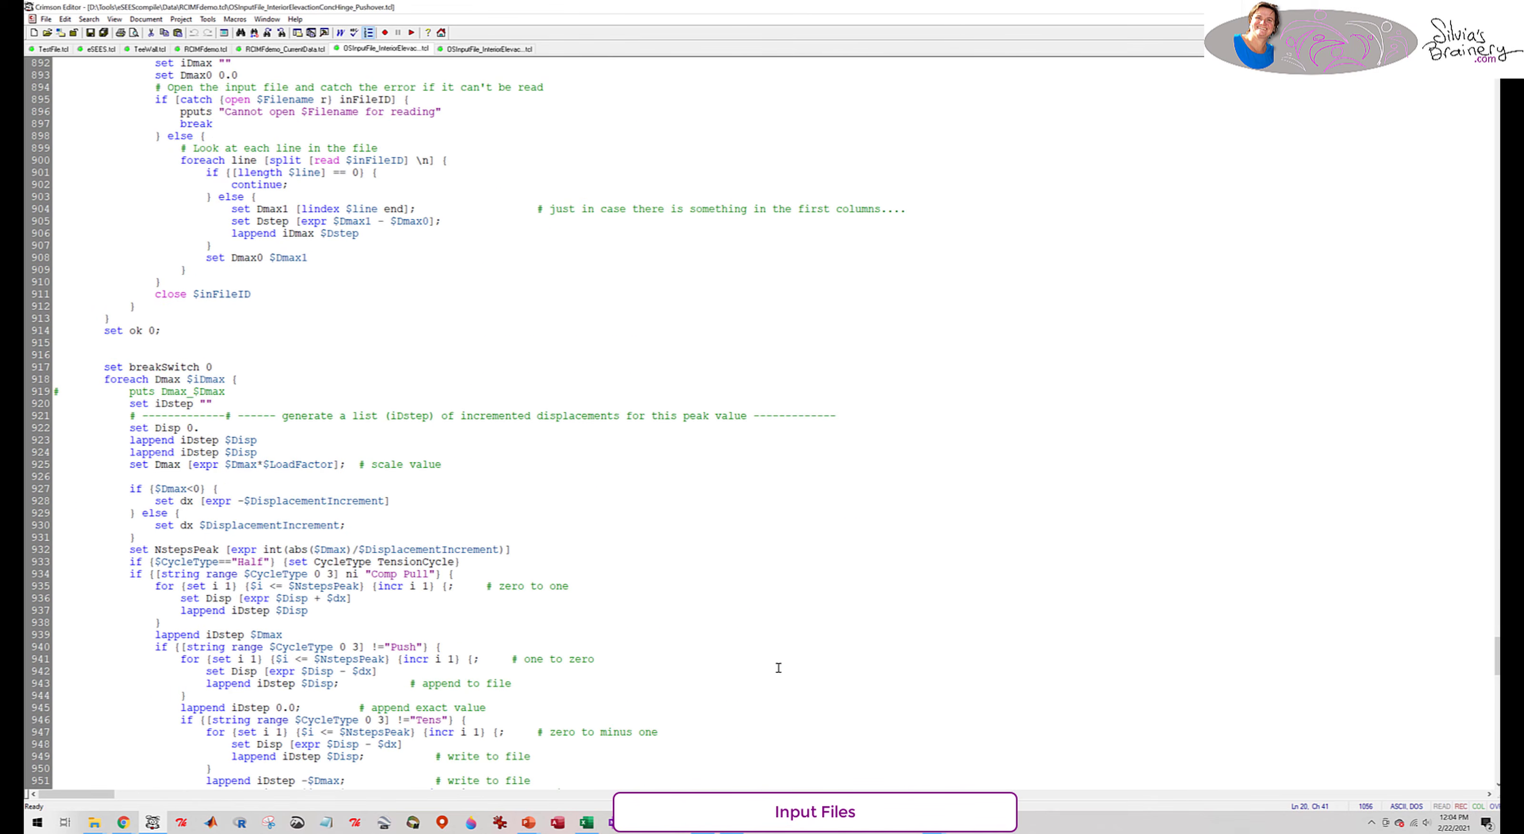
scroll(779, 667, "down", 20)
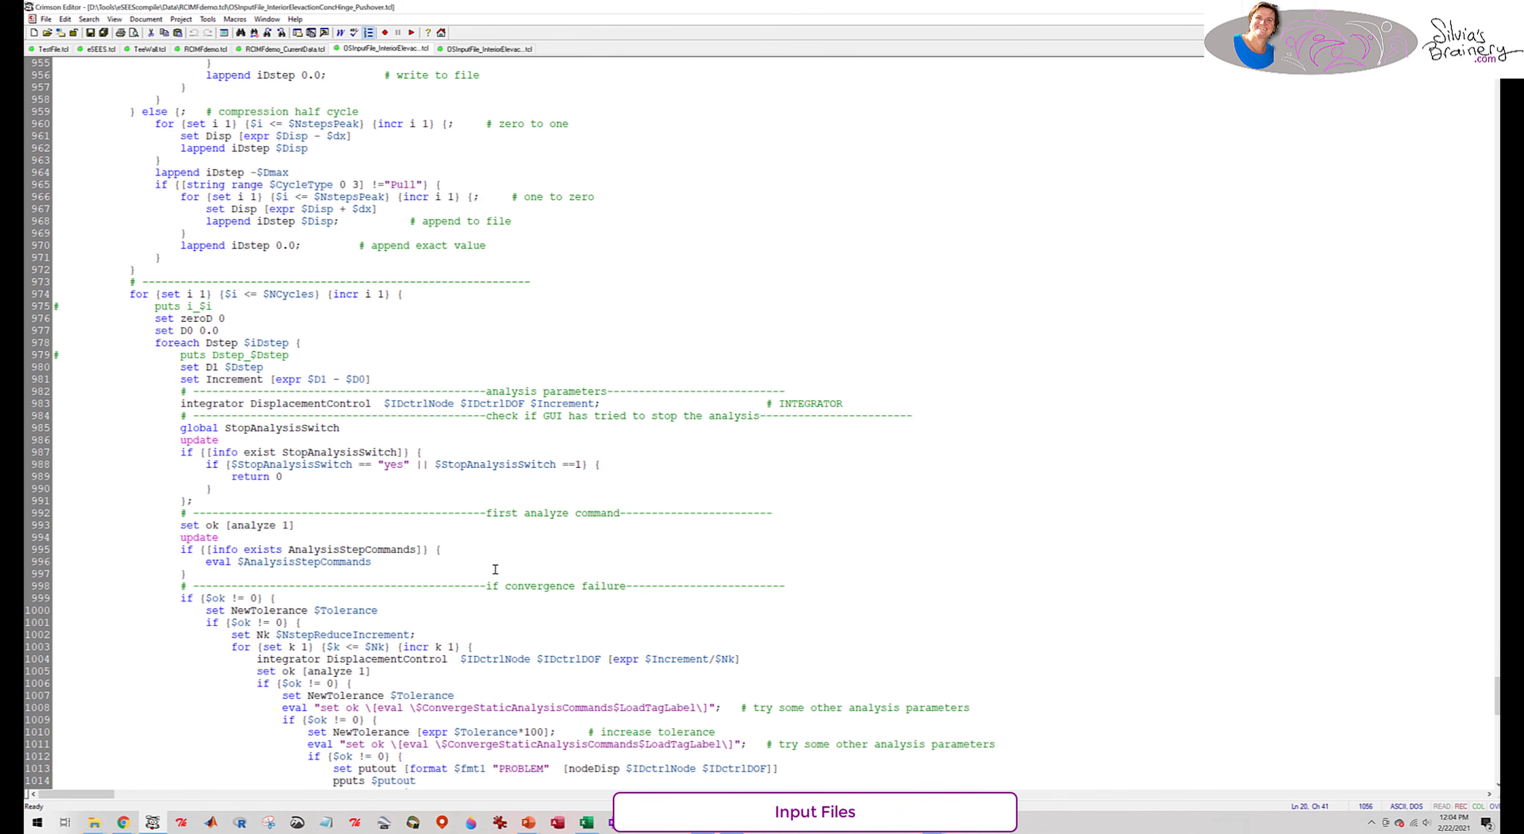
scroll(550, 524, "down", 20)
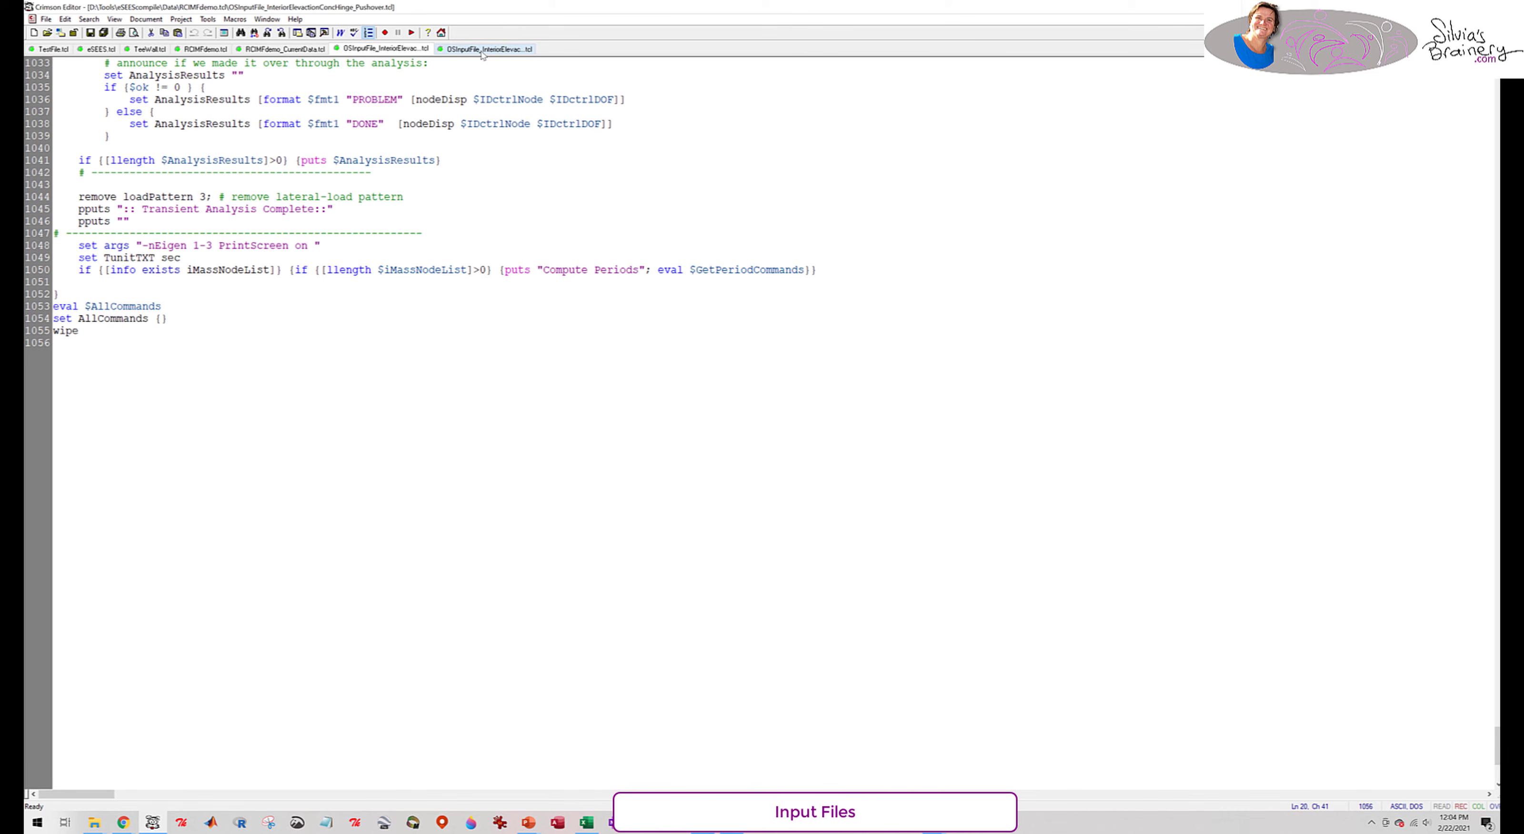
- Return to the lateral-load pattern and displacement-history analysis parameters in the Pushover file to review them
left_click(671, 281)
scroll(669, 274, "up", 20)
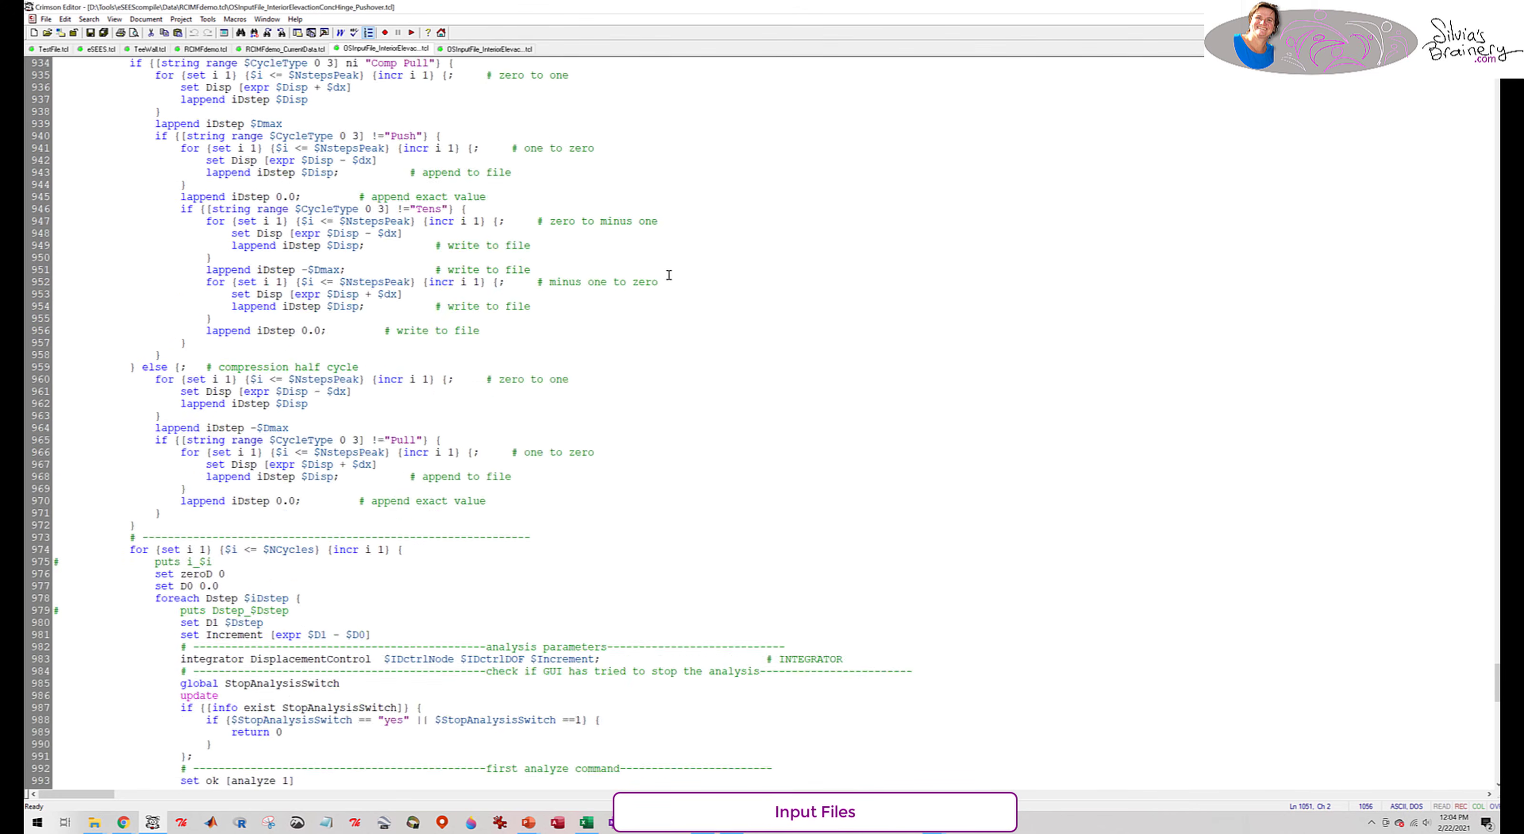
scroll(669, 275, "up", 20)
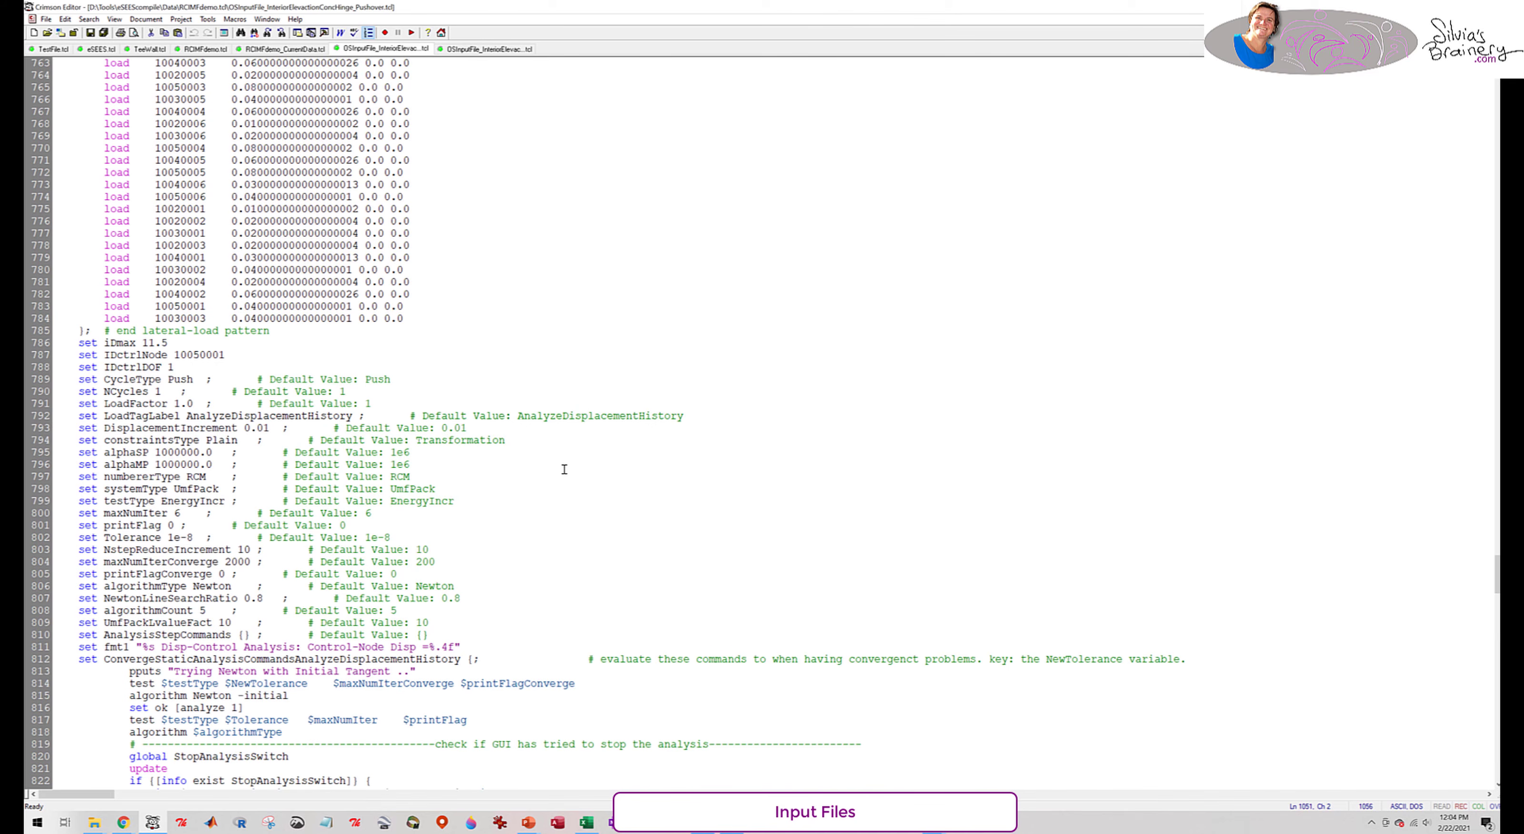
- Open OSInputFile_InteriorElevactionConcHinge_EQ1.tcl and examine its model data, Rayleigh damping and default time-history analysis parameters
left_click(464, 52)
scroll(714, 388, "down", 20)
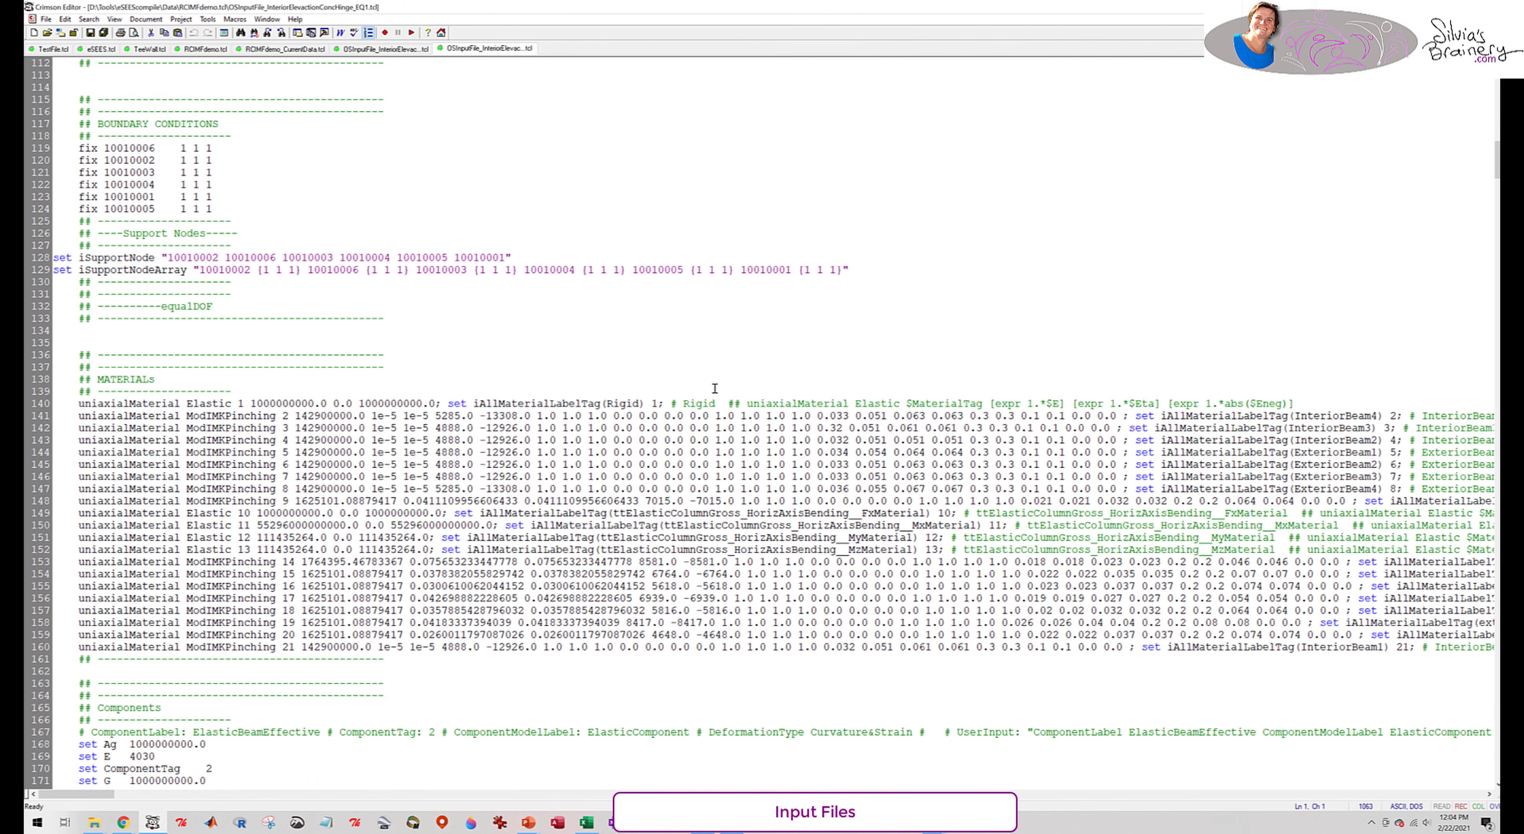
scroll(714, 388, "down", 20)
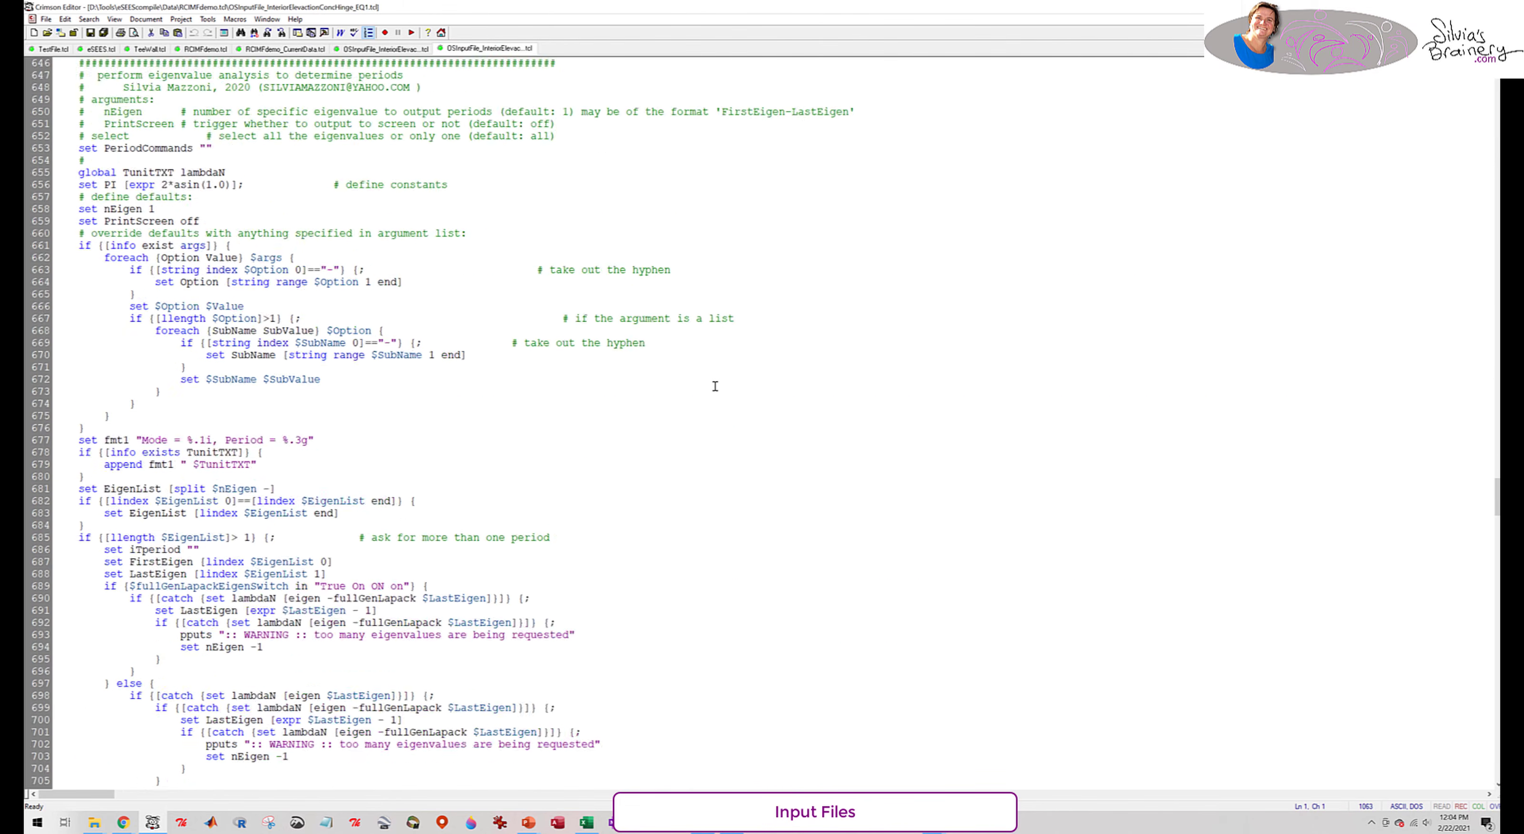
scroll(715, 385, "down", 20)
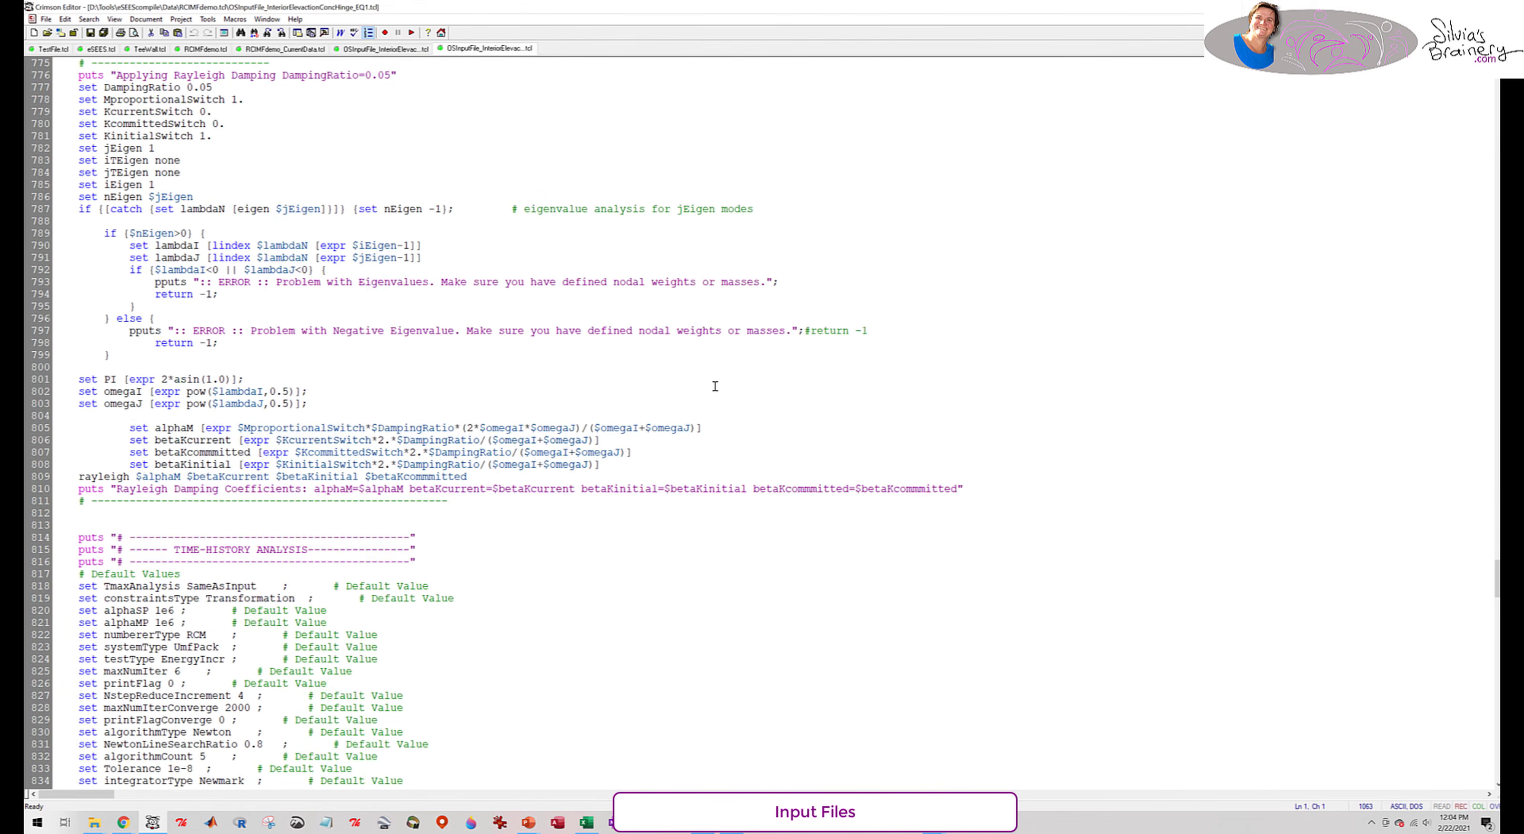
scroll(715, 386, "down", 17)
scroll(714, 387, "up", 6)
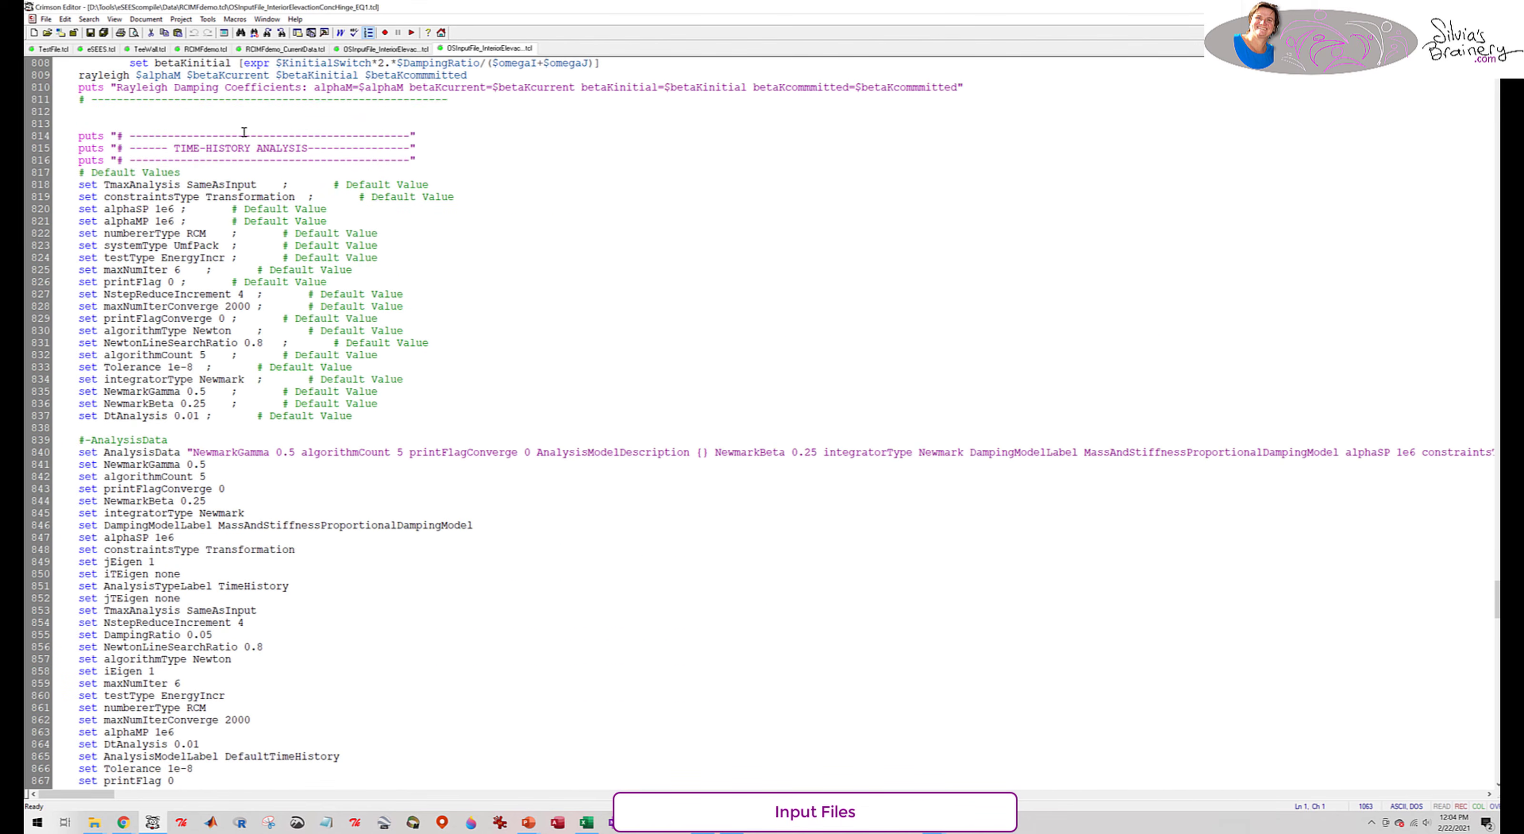
- Examine the EQ1 file's AnalysisData and transient analysis loop, and go back over its eigenvalue and static convergence commands
scroll(630, 379, "down", 20)
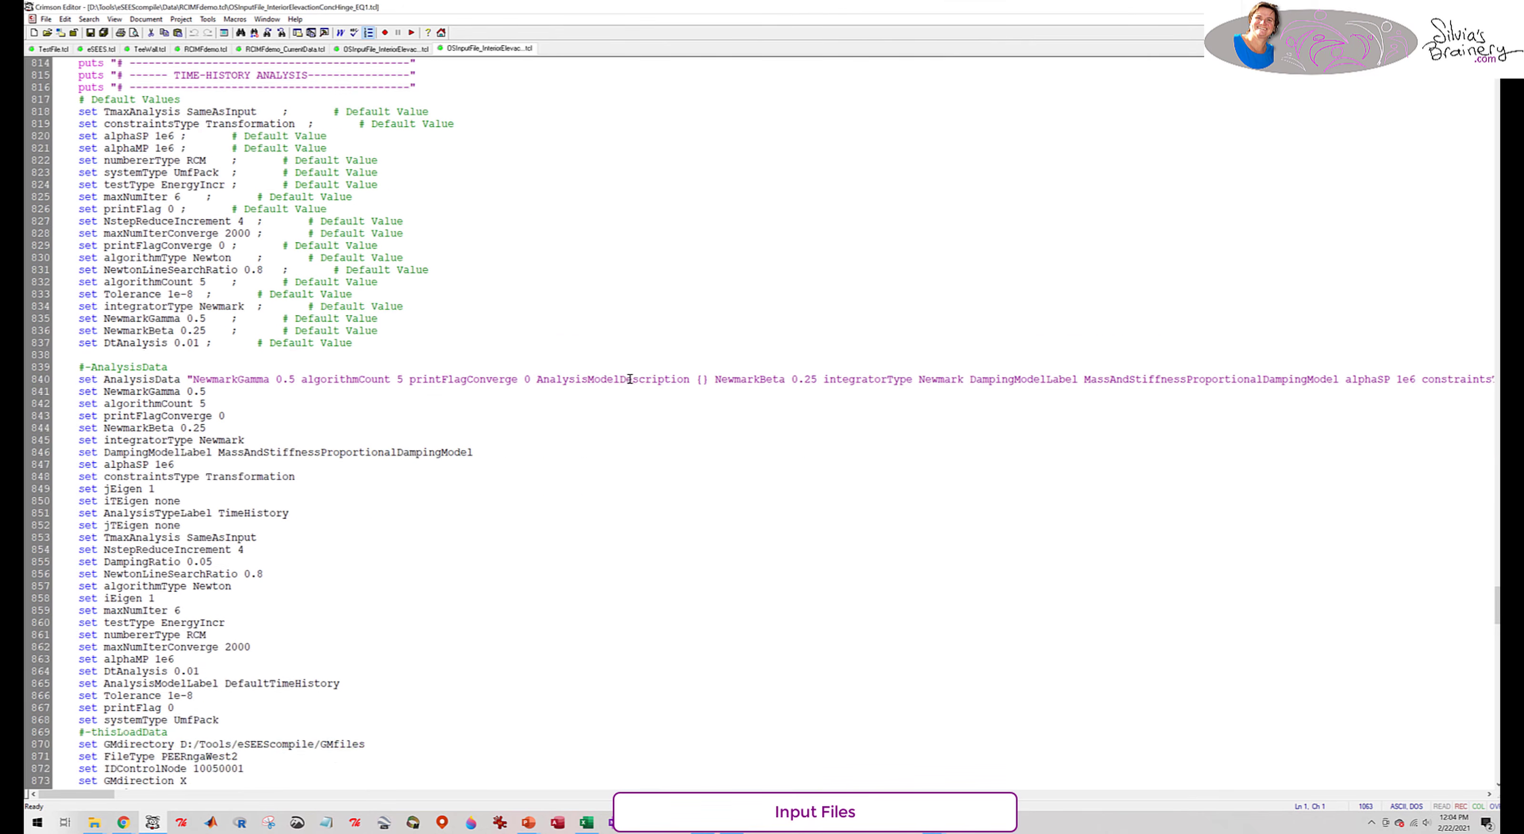
scroll(630, 379, "down", 20)
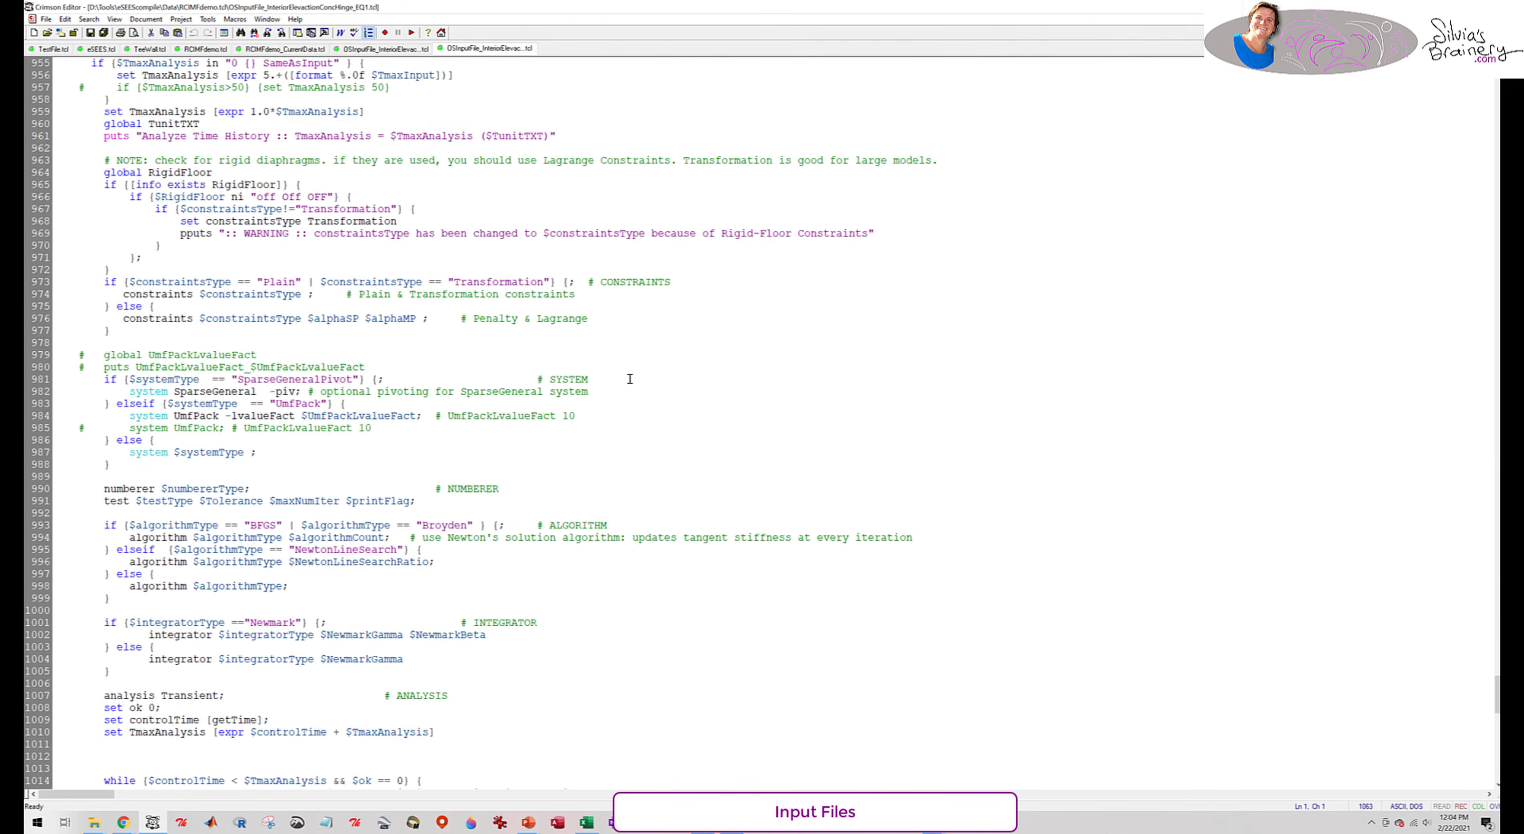
scroll(630, 378, "up", 20)
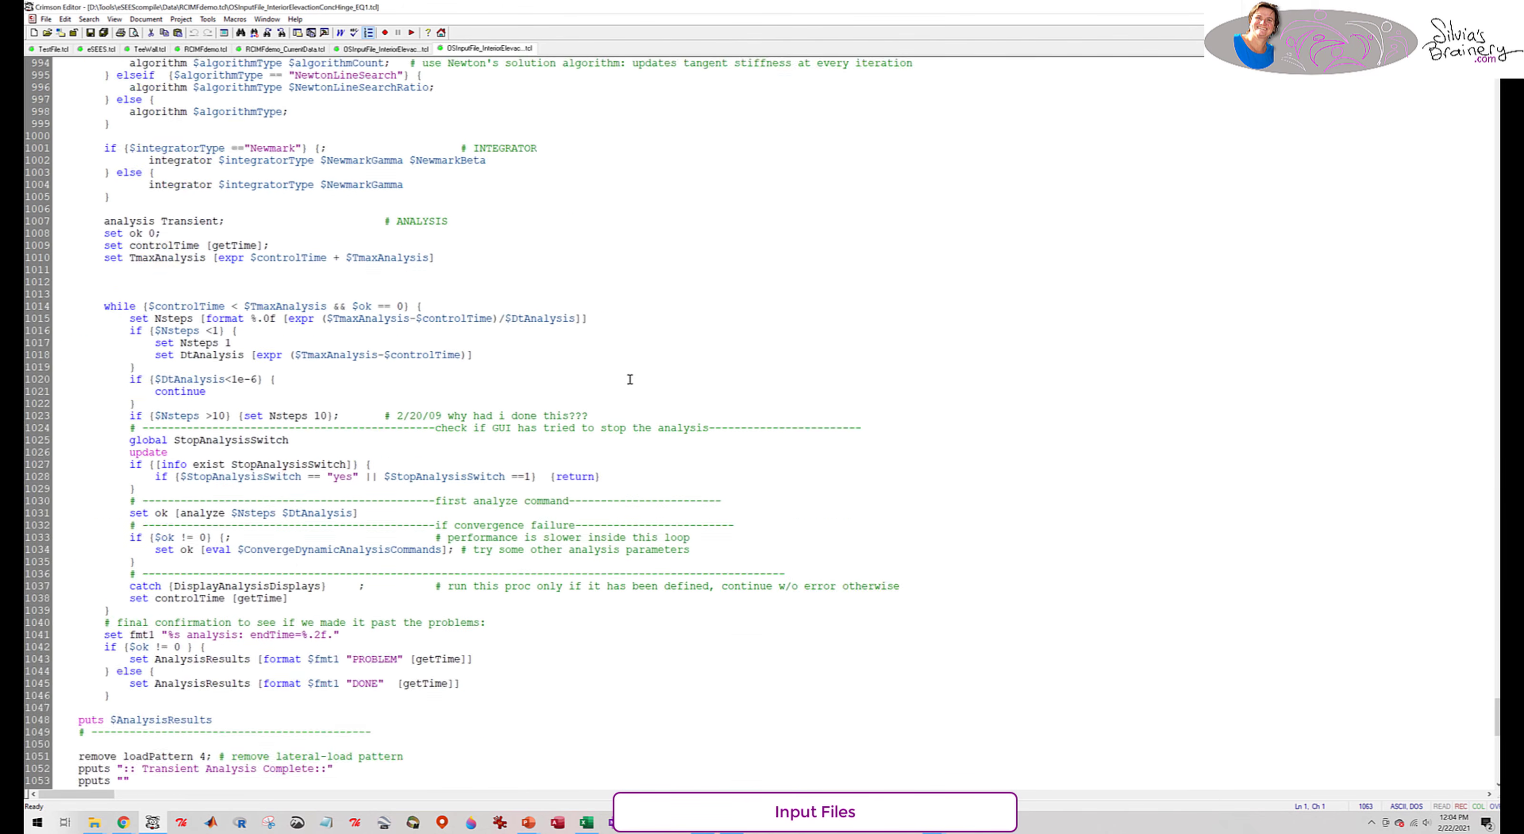
scroll(630, 379, "up", 20)
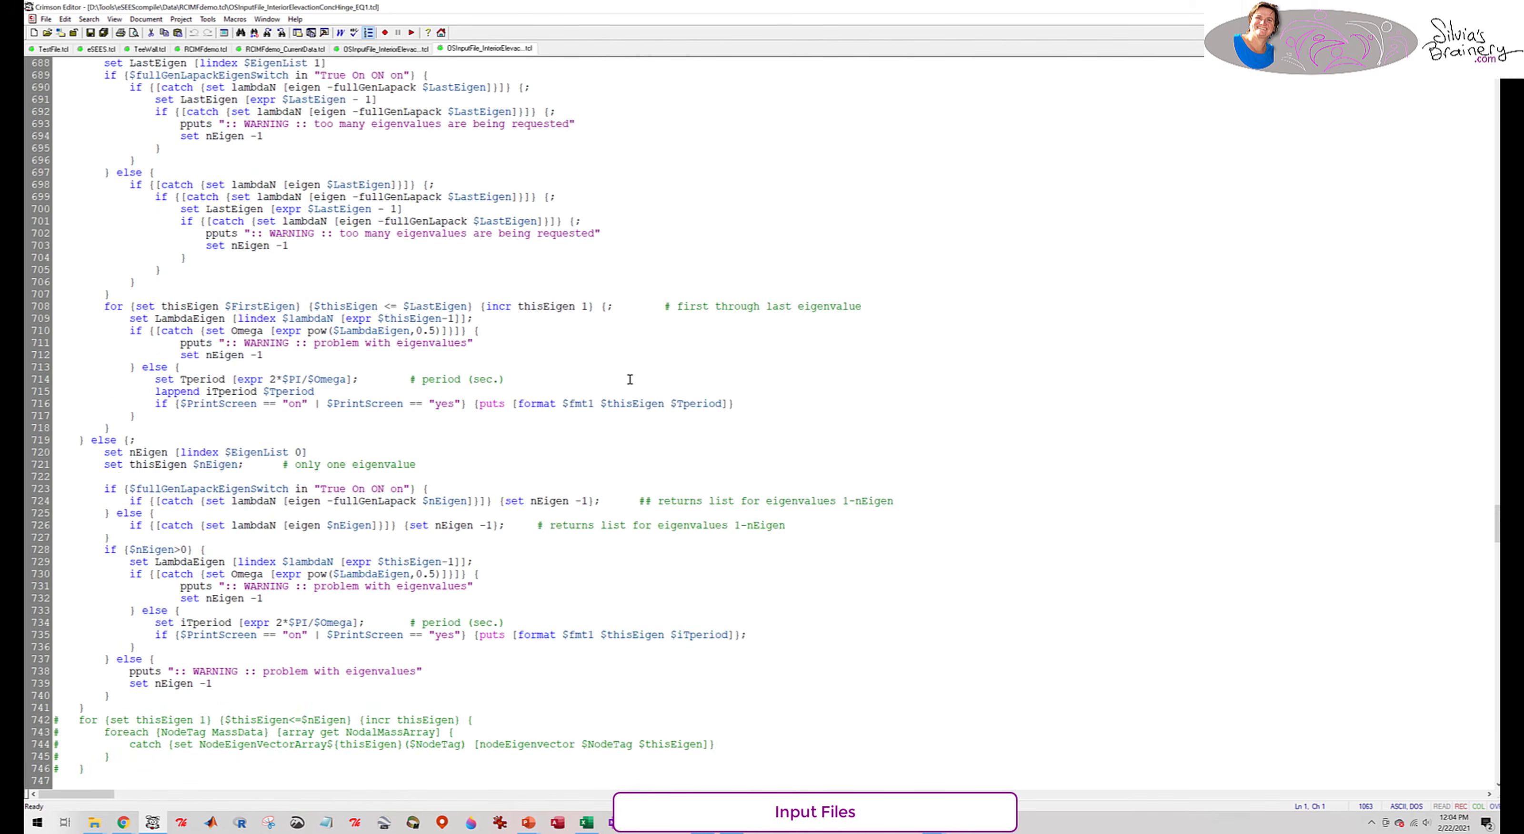
scroll(630, 379, "up", 3)
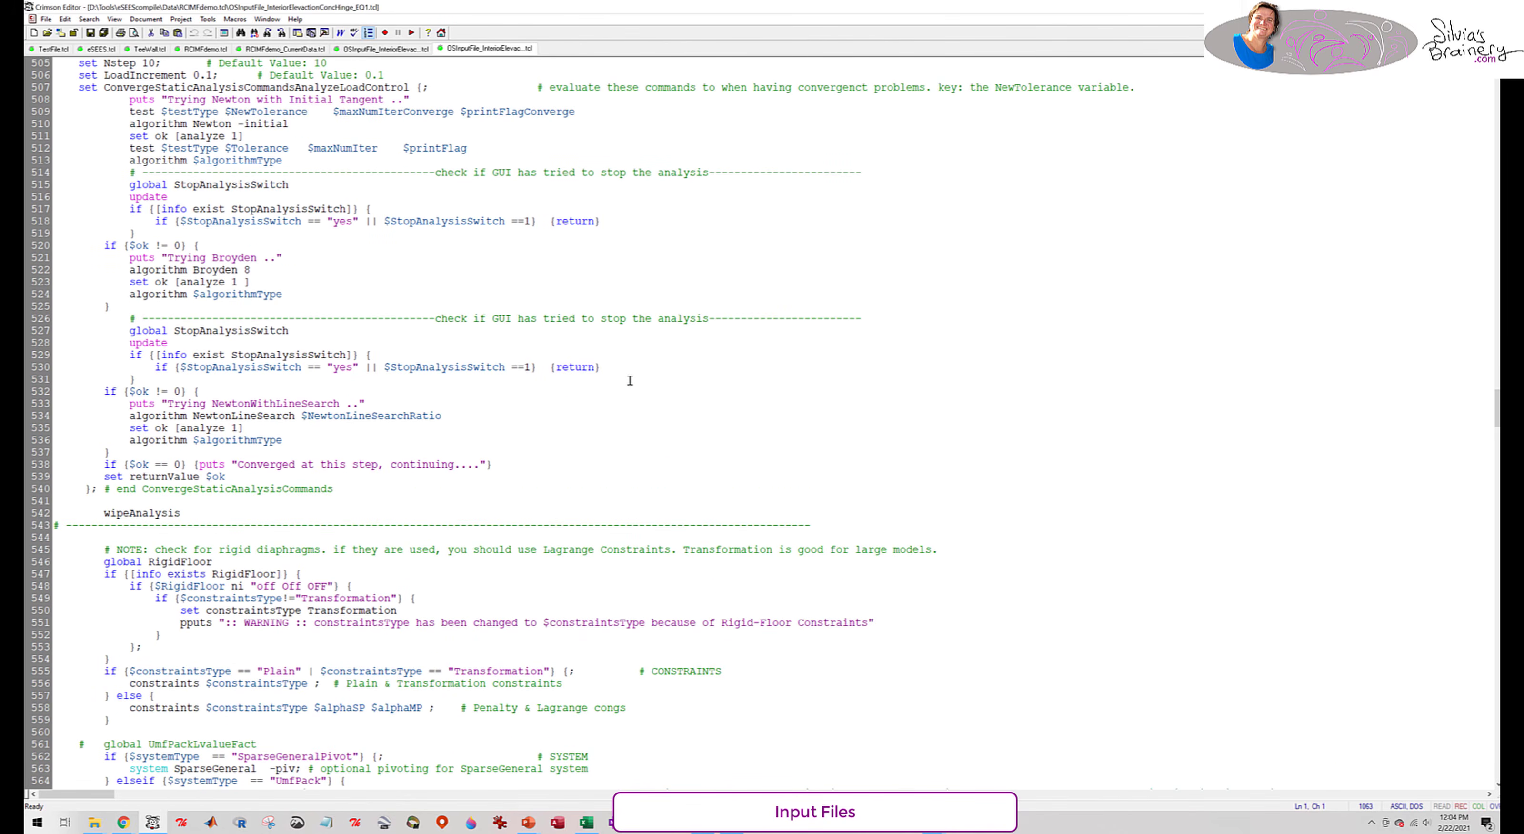